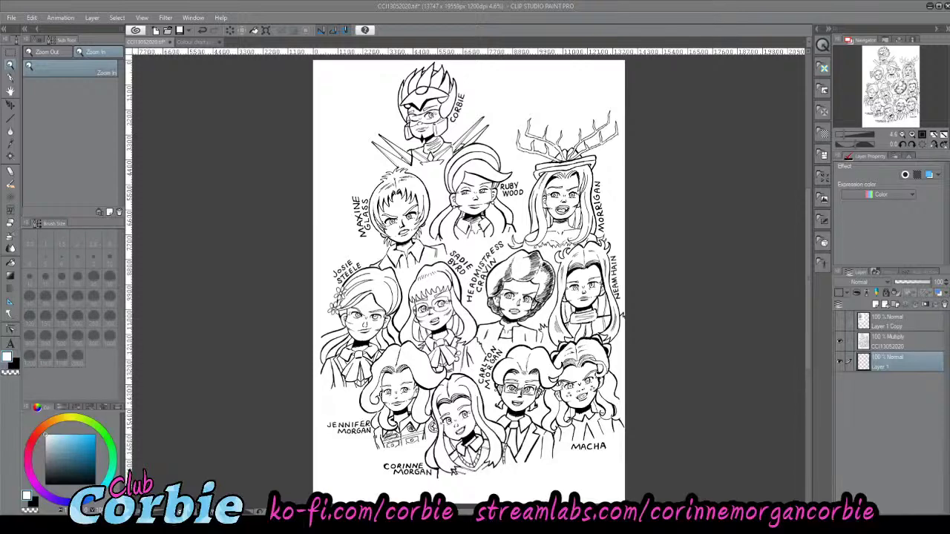
- Look over the full sheet of inked character portraits at several magnifications
scroll(521, 192, down, 1)
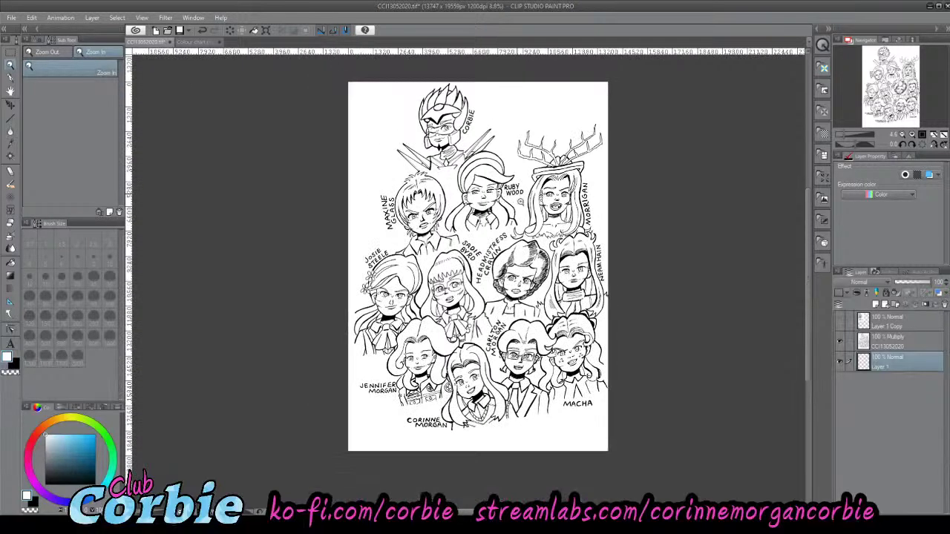
scroll(517, 226, down, 4)
scroll(516, 221, up, 6)
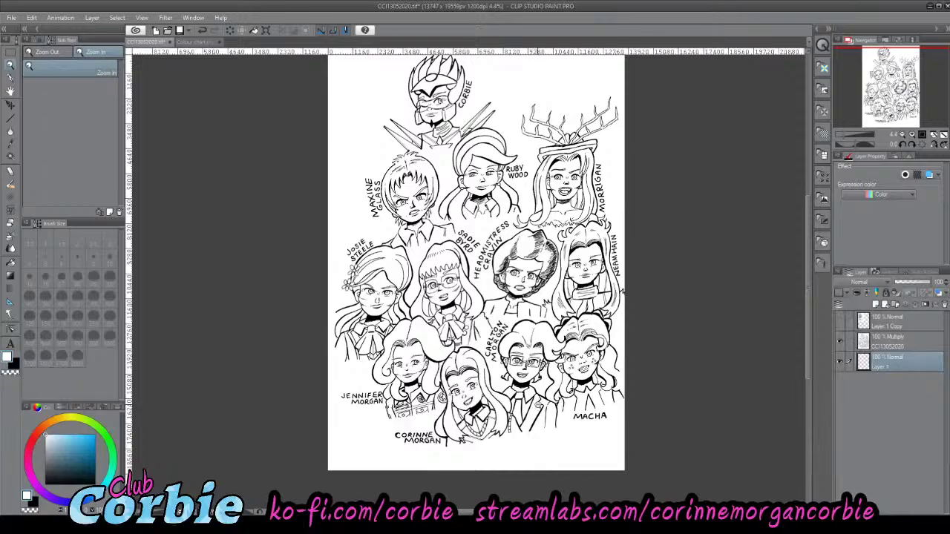
drag(512, 450, 512, 443)
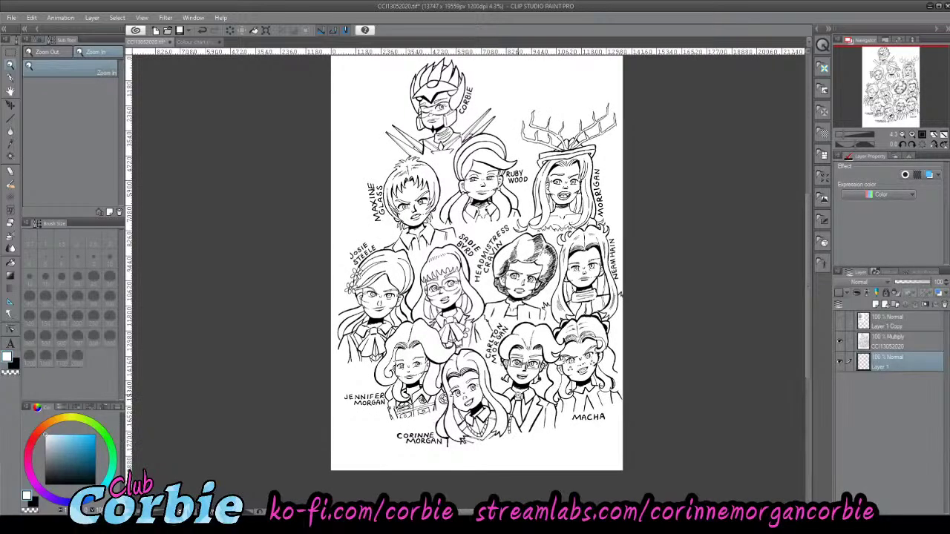
mouse_move(517, 395)
mouse_down()
mouse_move(527, 395)
mouse_move(508, 380)
mouse_move(522, 380)
mouse_up()
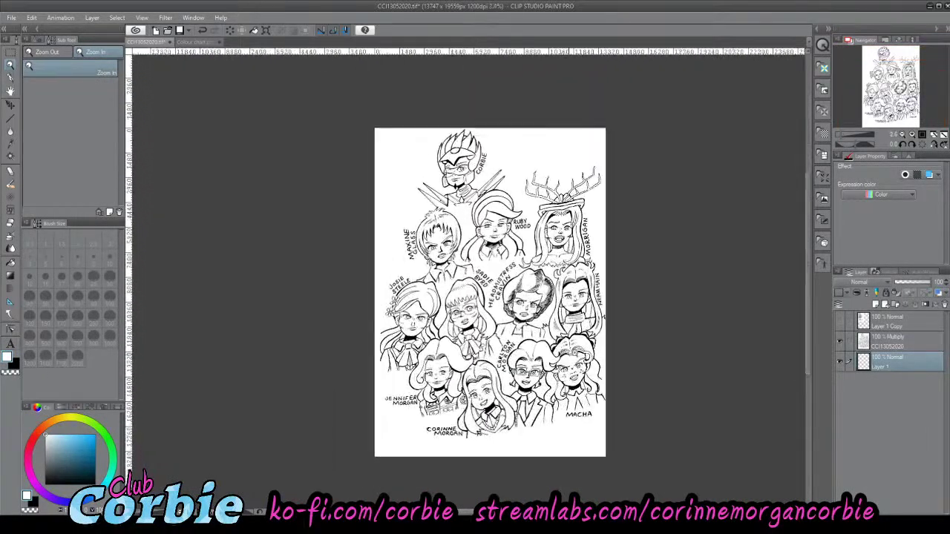
scroll(571, 399, up, 3)
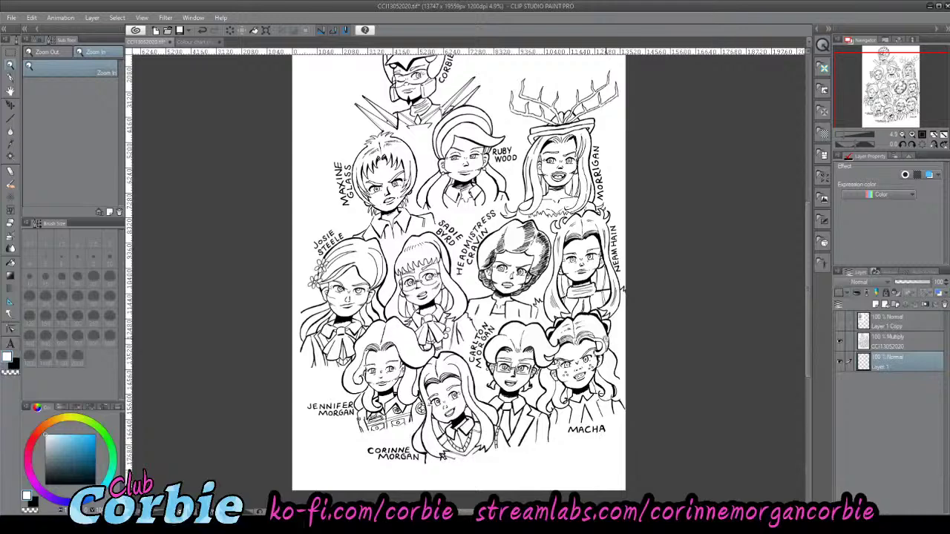
mouse_move(608, 341)
mouse_down()
mouse_move(604, 313)
mouse_move(611, 331)
mouse_up()
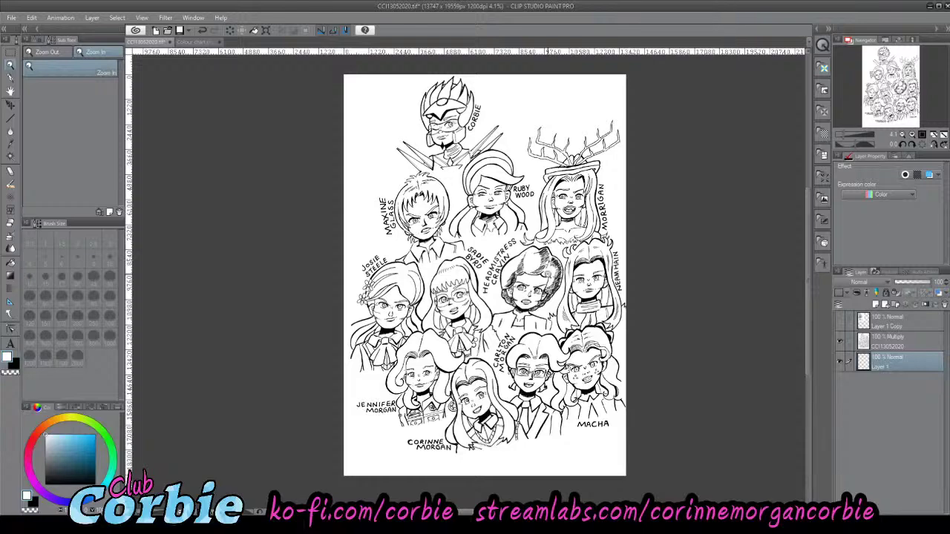
drag(530, 432, 500, 446)
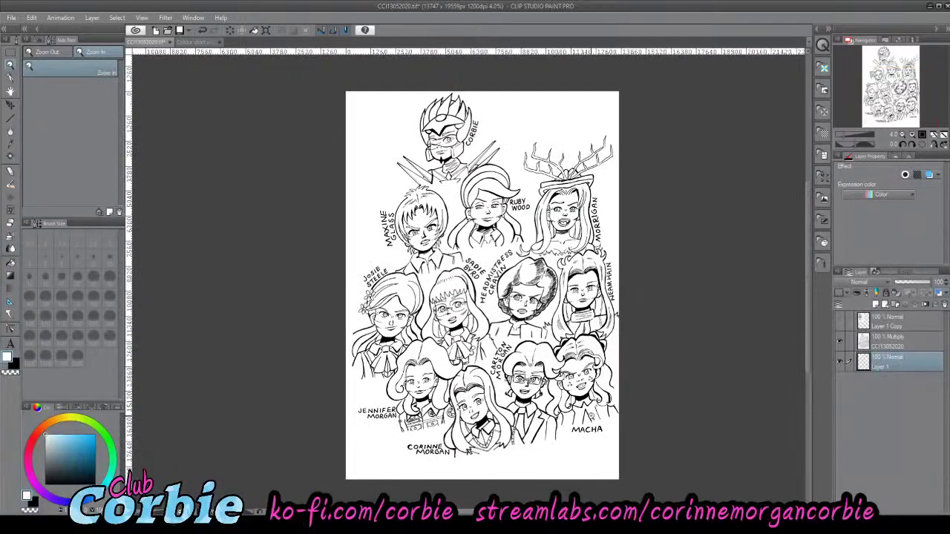
drag(555, 417, 562, 410)
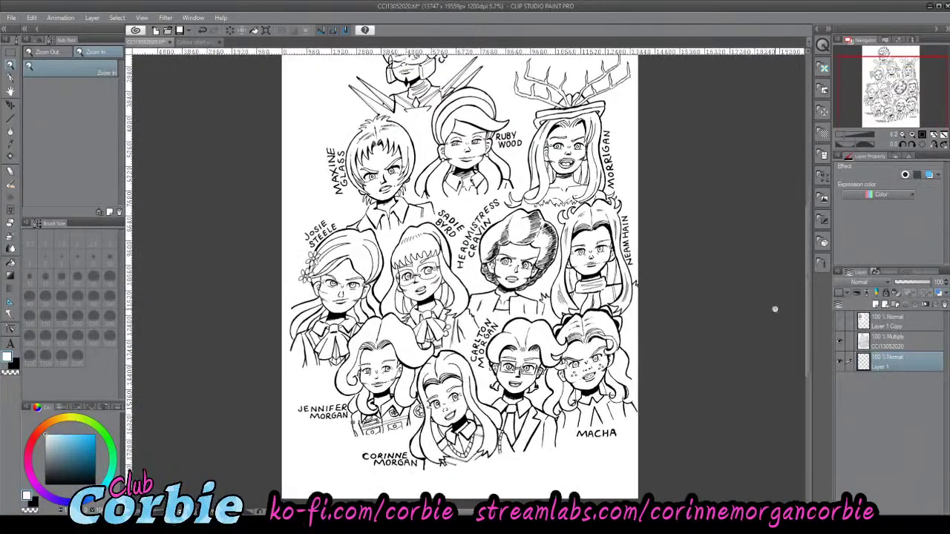
- Check Layer 1 by toggling its visibility, and select the CCI13052020 line-art layer
click(839, 362)
click(840, 363)
click(840, 363)
click(841, 362)
click(908, 342)
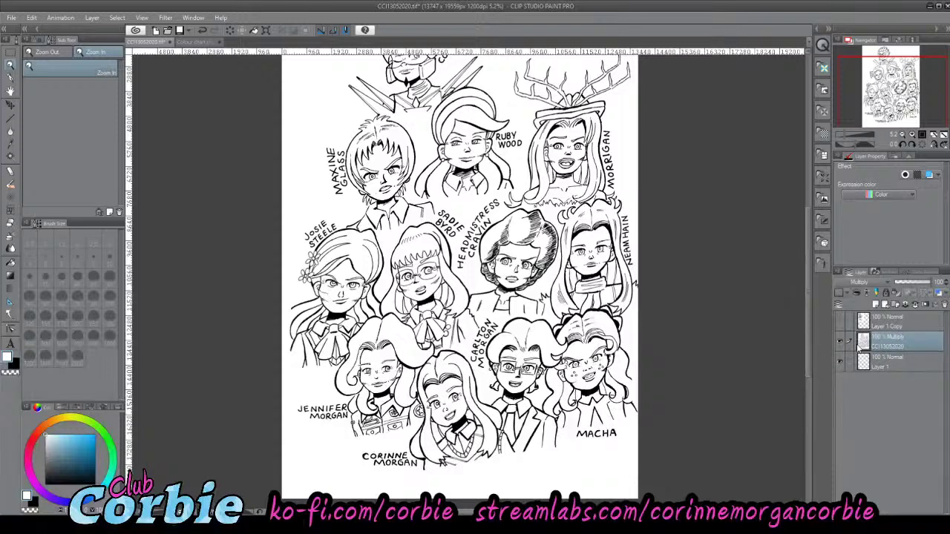
- Show the colour chart on Layer 1 Copy, examine the character swatches, and hide that layer again
click(842, 321)
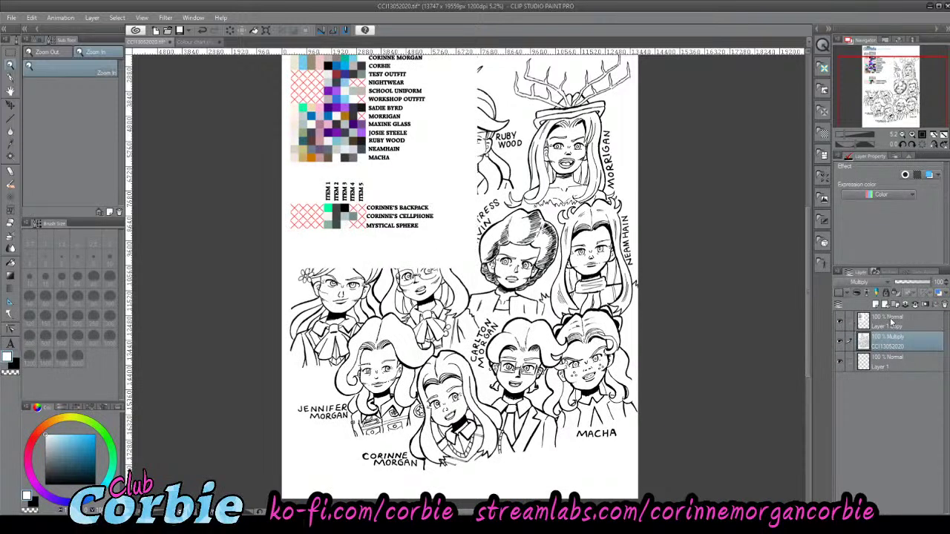
click(891, 321)
scroll(362, 229, down, 3)
scroll(393, 204, up, 2)
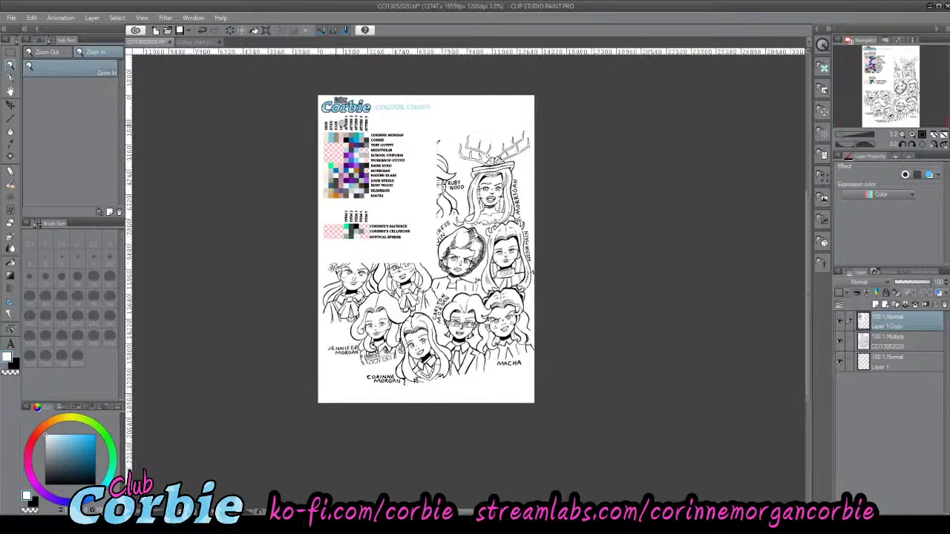
scroll(476, 272, down, 1)
scroll(438, 179, up, 3)
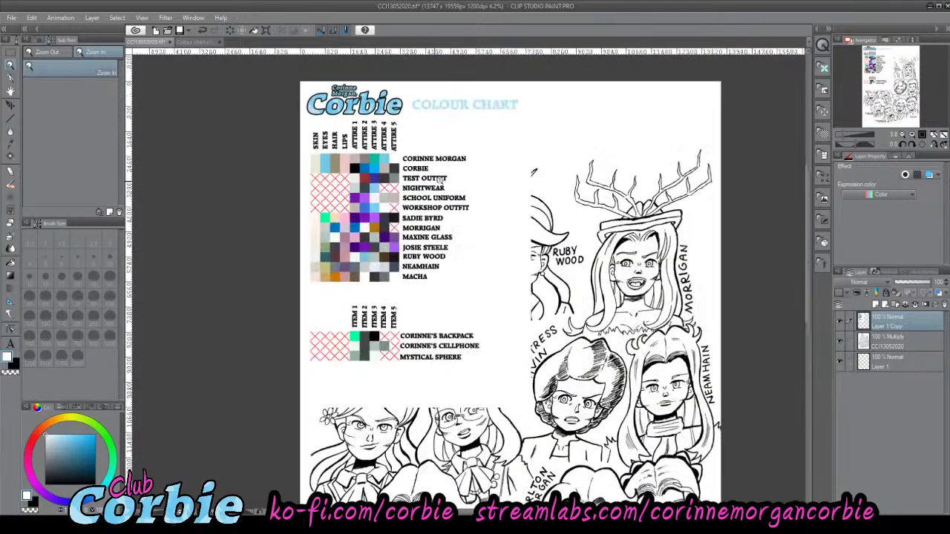
scroll(411, 248, up, 1)
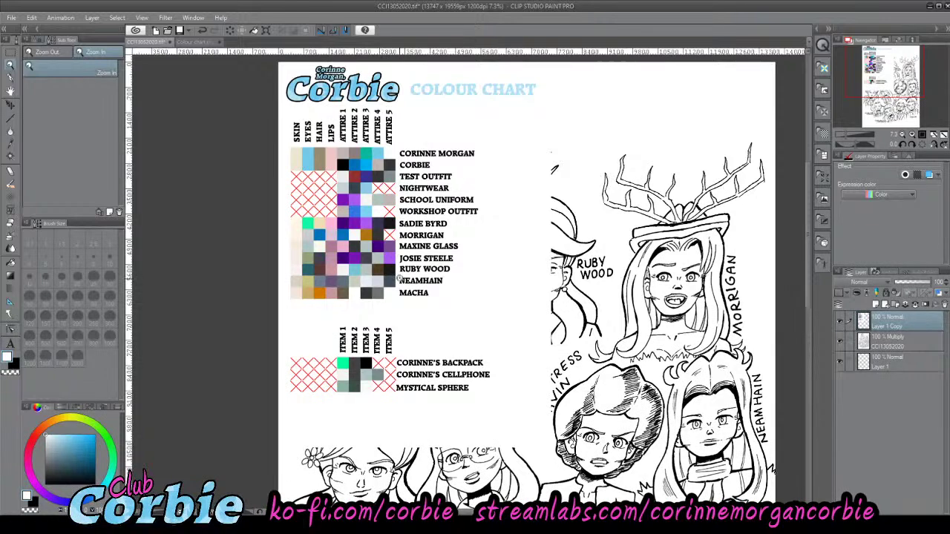
scroll(373, 218, down, 3)
scroll(482, 249, up, 2)
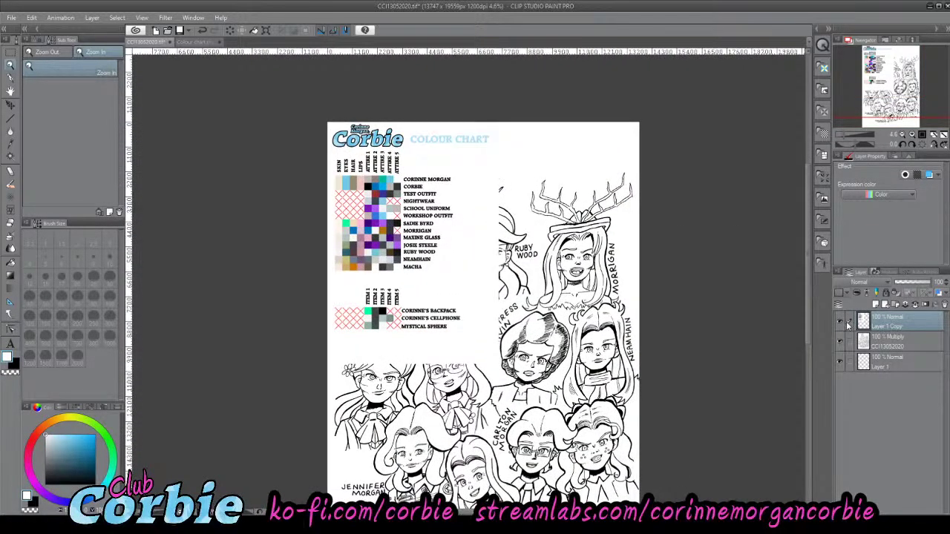
click(841, 321)
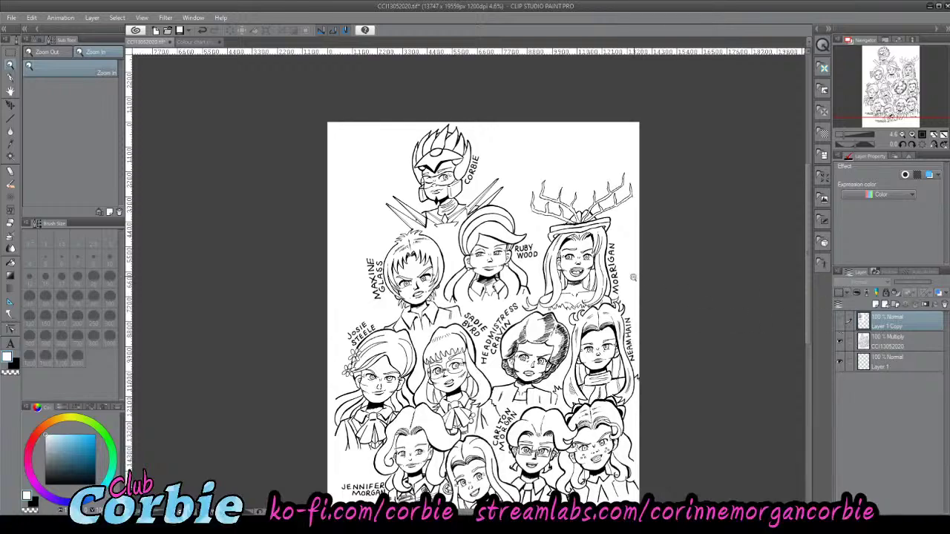
- Examine the inked lines around the collar and hair ends of the long-haired girl at the sheet's bottom centre
scroll(633, 278, down, 4)
scroll(572, 302, up, 3)
scroll(598, 407, up, 2)
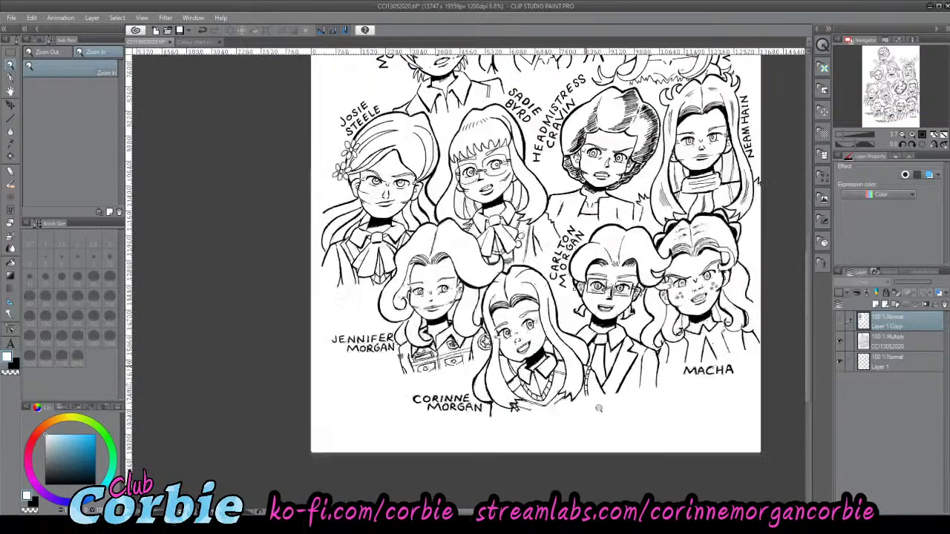
scroll(598, 408, up, 1)
click(883, 361)
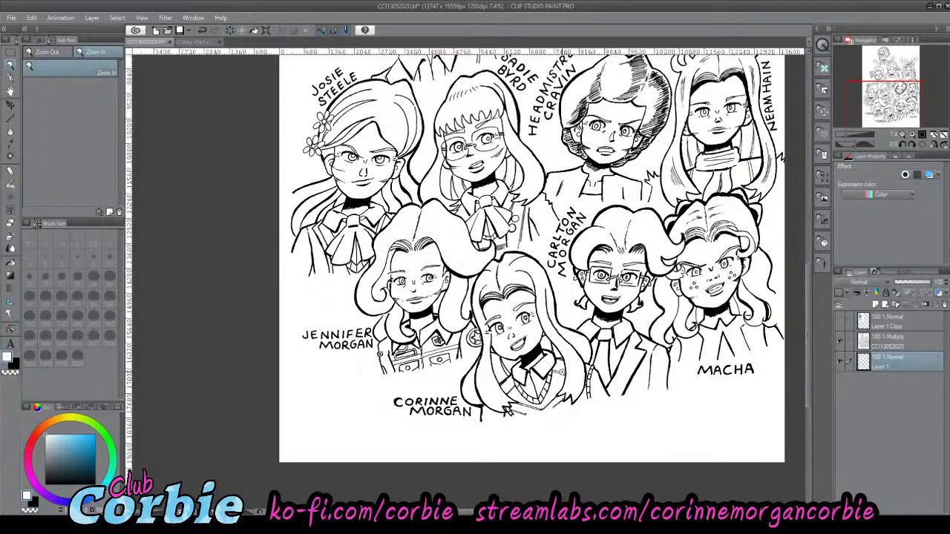
scroll(527, 392, up, 5)
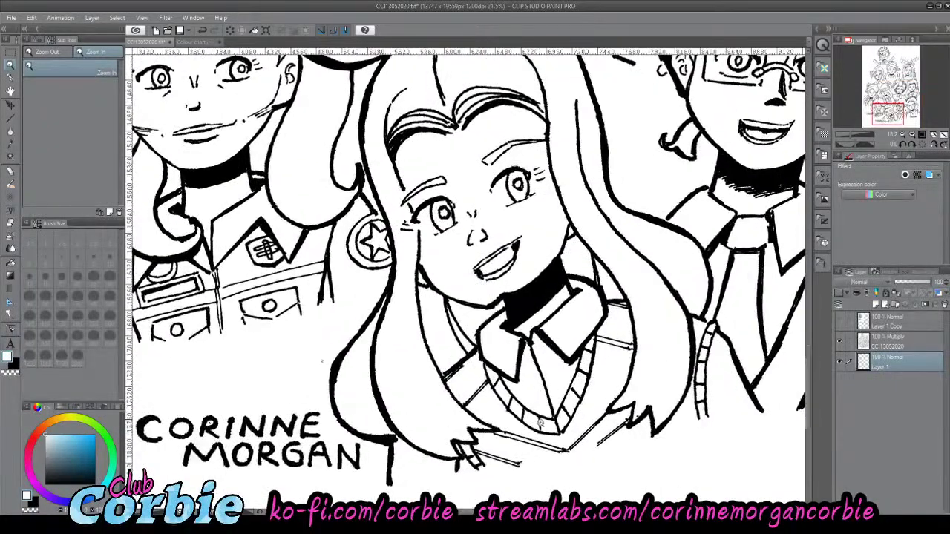
scroll(564, 456, up, 2)
scroll(608, 481, up, 1)
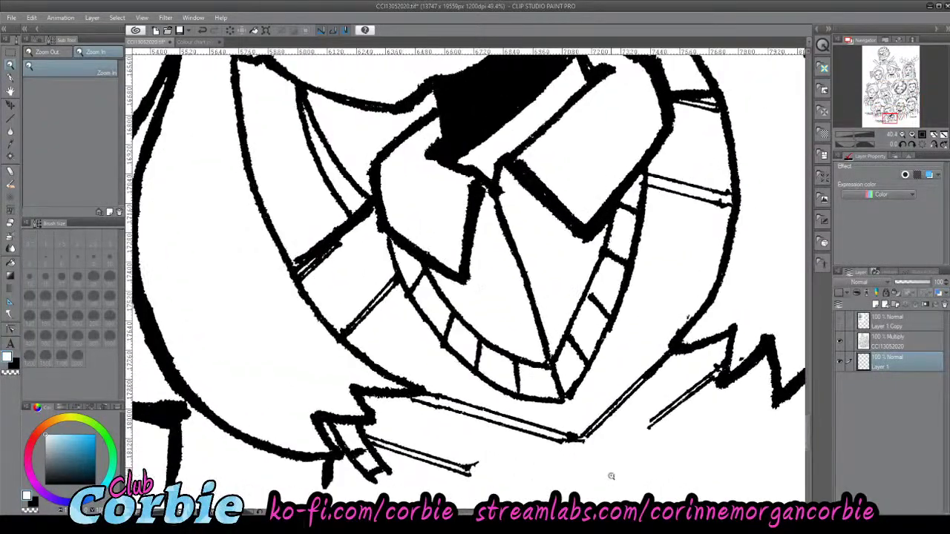
scroll(599, 482, down, 2)
scroll(591, 485, up, 1)
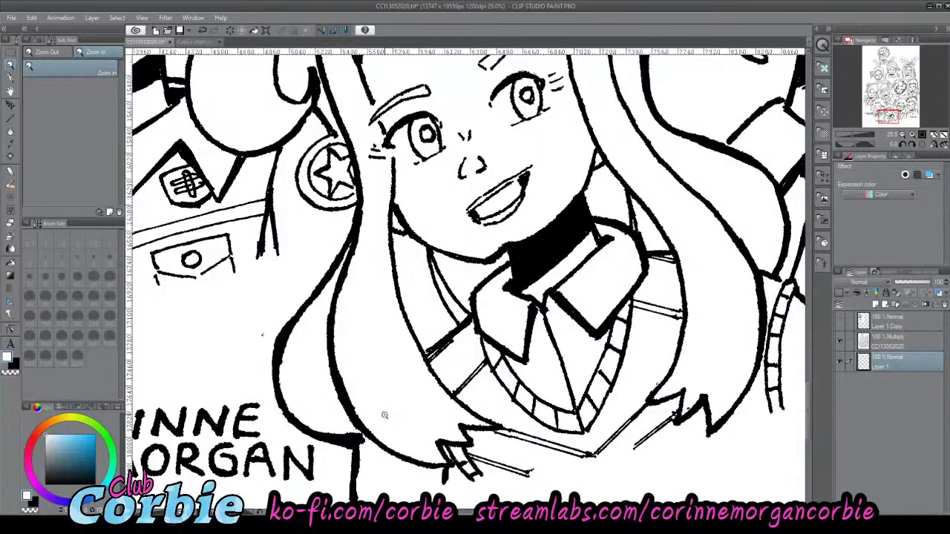
- On the CCI13052020 layer, clean up the girl's jagged hair tips beside the V-neck using a white G-pen at size 40
click(10, 79)
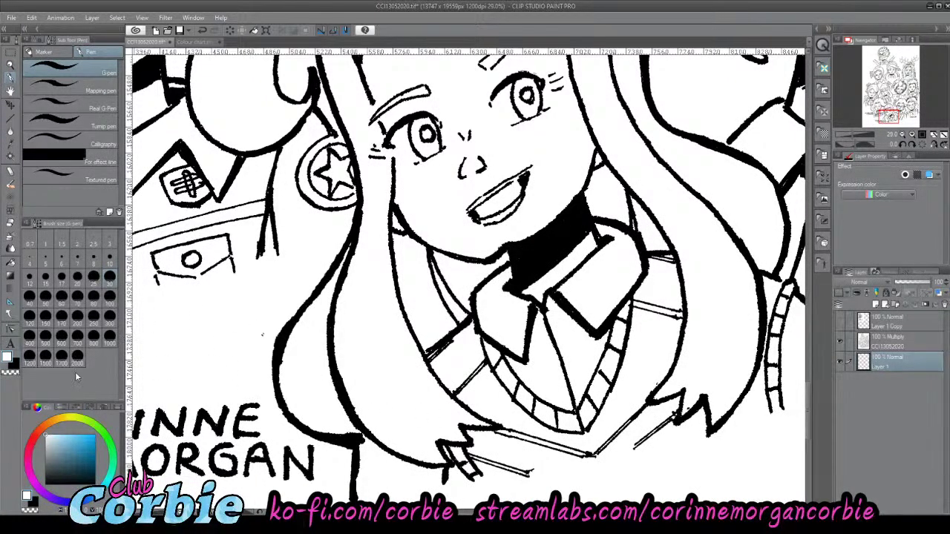
click(885, 340)
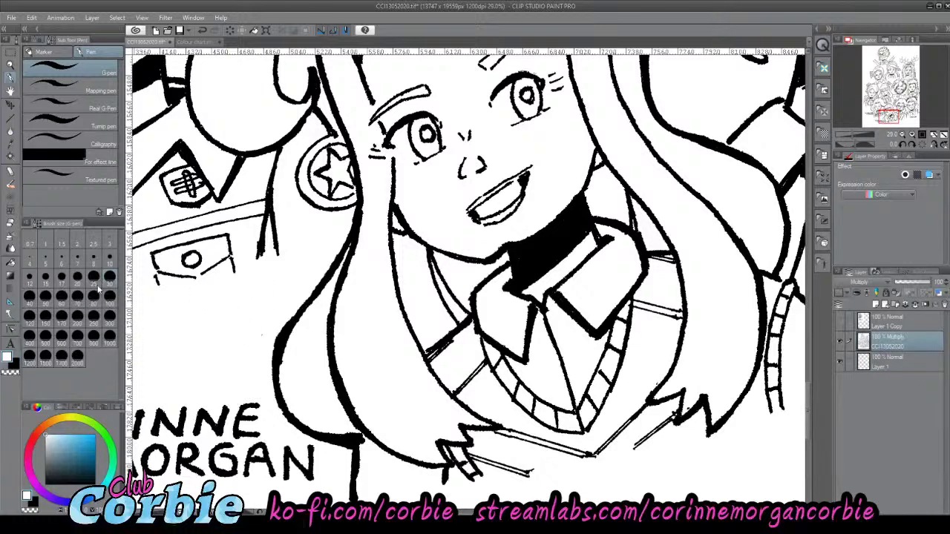
click(28, 298)
click(11, 67)
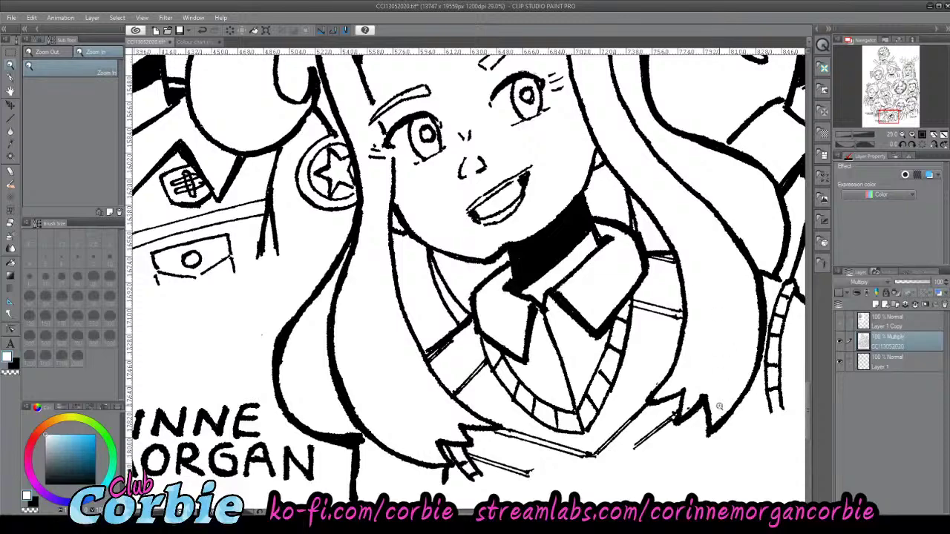
drag(738, 413, 770, 405)
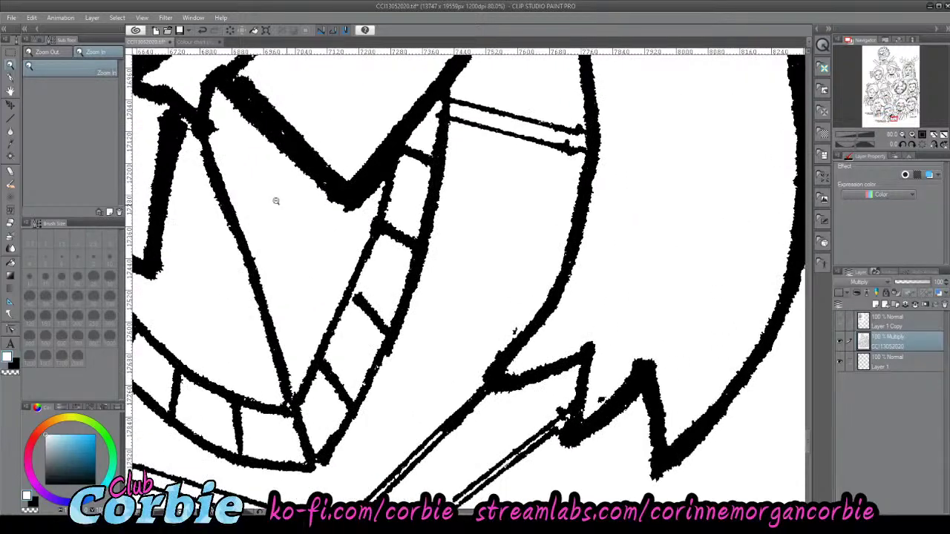
click(11, 78)
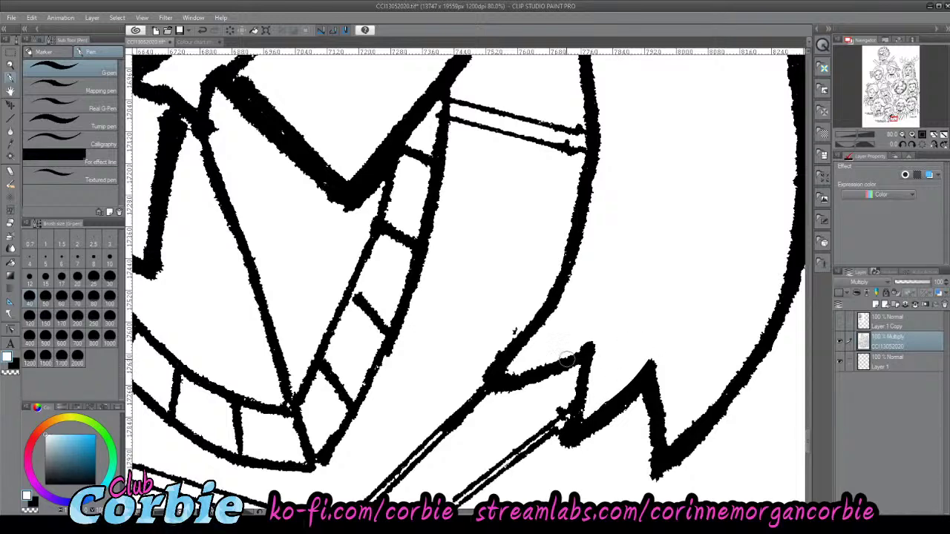
drag(566, 361, 585, 346)
- Try whiting out the lower end of the thick diagonal line beside the girl's collar, and undo that stroke
click(11, 66)
drag(366, 271, 253, 296)
scroll(253, 297, up, 2)
scroll(252, 297, up, 4)
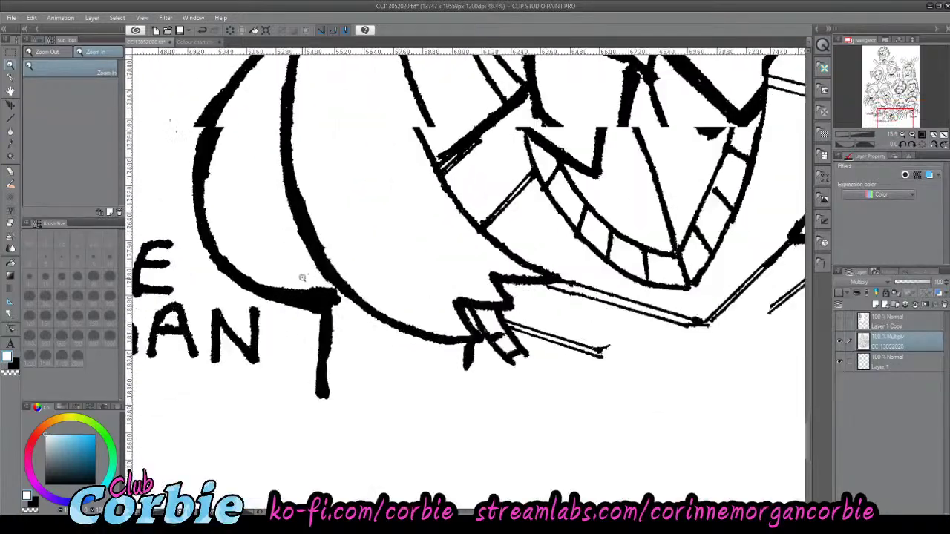
scroll(318, 319, down, 4)
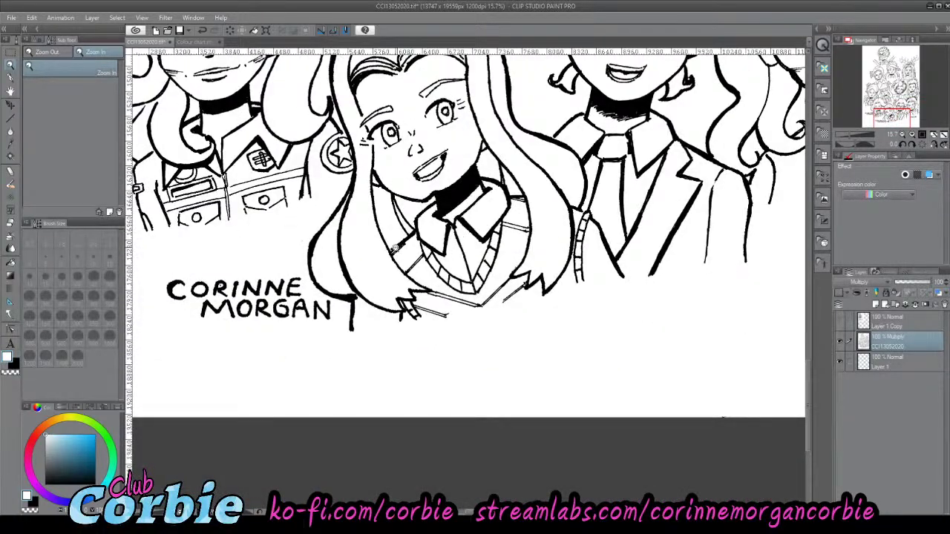
drag(394, 247, 435, 233)
click(11, 78)
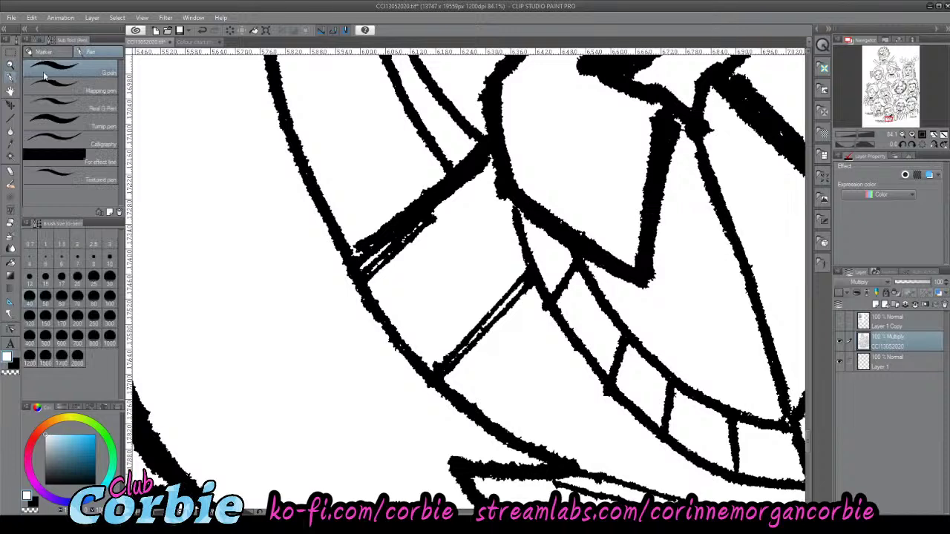
drag(359, 259, 382, 232)
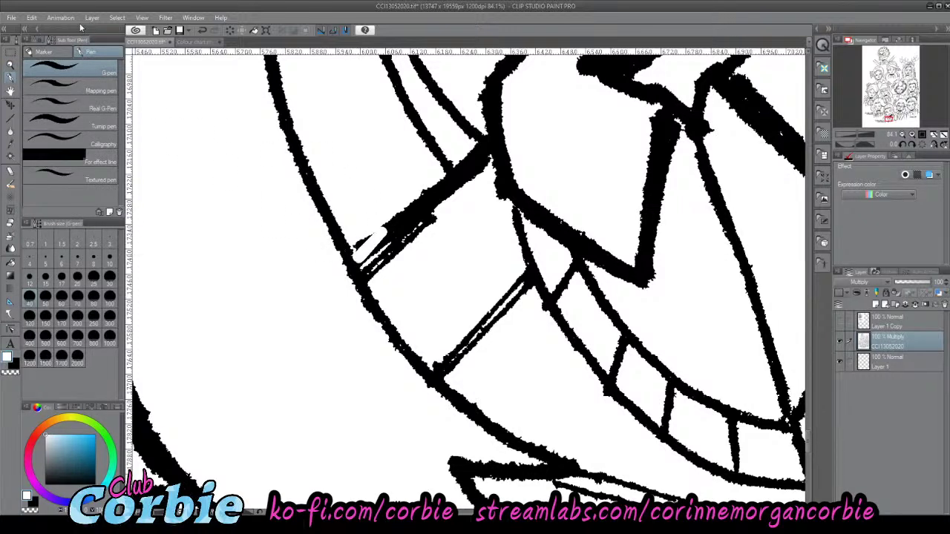
key(ctrl+z)
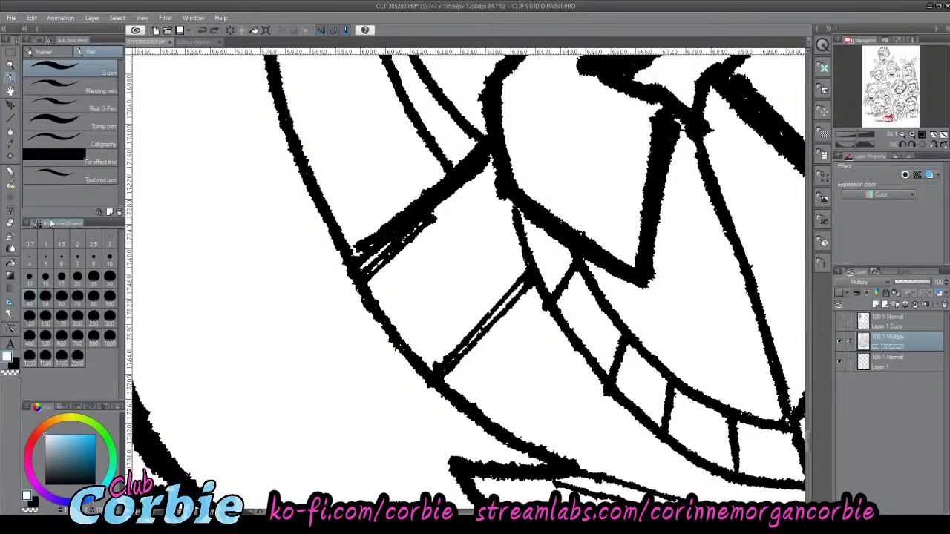
- Fill the gaps and smooth the edges of the thick diagonal line beside the collar with black G-pen strokes
click(14, 363)
mouse_move(364, 262)
mouse_down()
mouse_move(389, 244)
mouse_move(364, 269)
mouse_move(483, 171)
mouse_up()
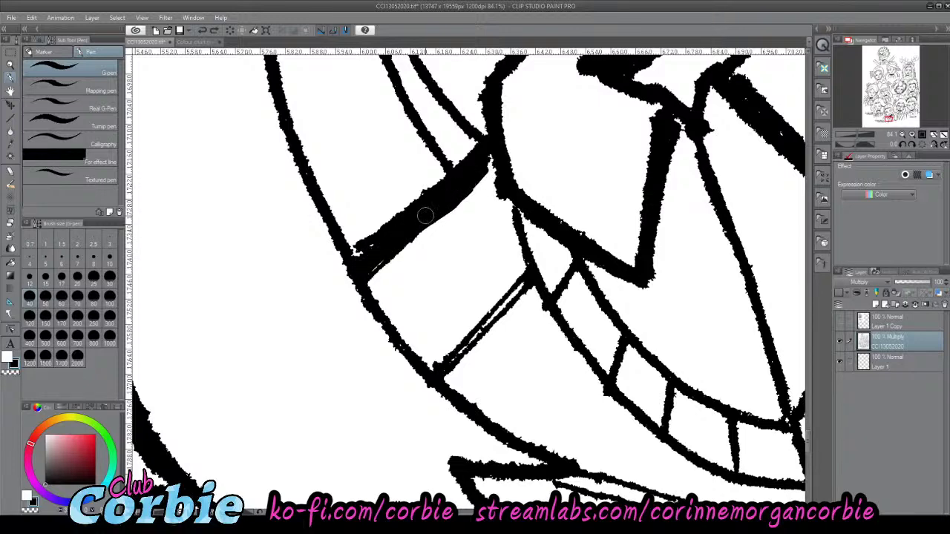
mouse_move(381, 255)
mouse_down()
mouse_move(488, 162)
mouse_move(481, 166)
mouse_up()
drag(434, 213, 492, 170)
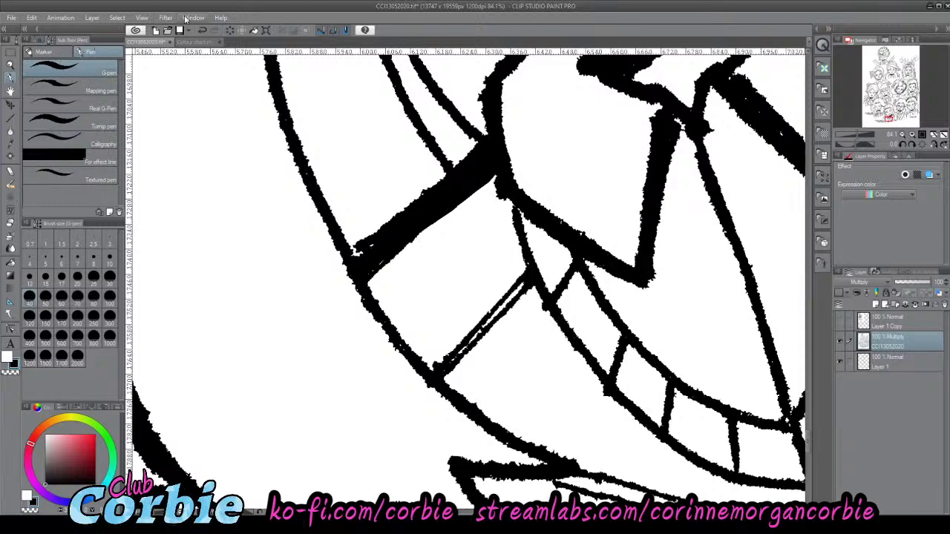
mouse_move(375, 251)
mouse_down()
mouse_move(348, 253)
mouse_move(406, 211)
mouse_up()
drag(472, 166, 361, 240)
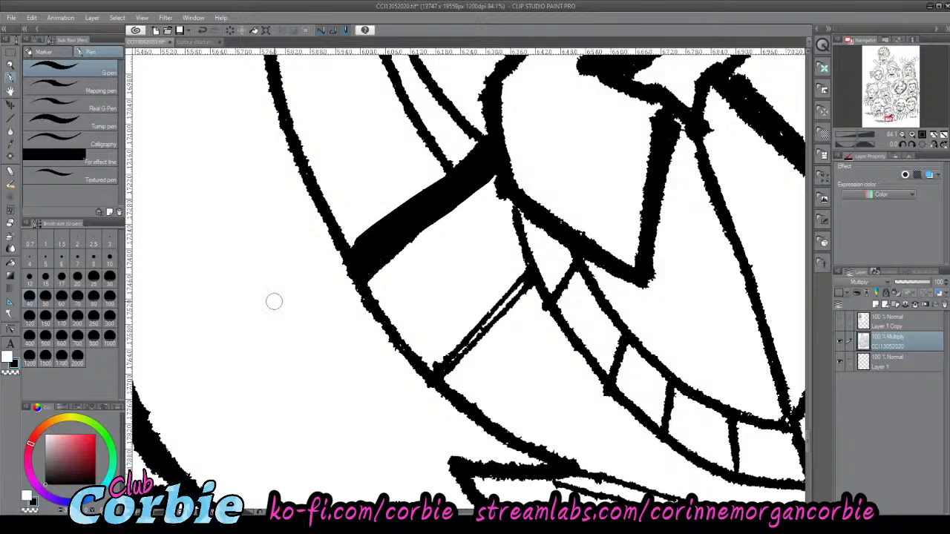
- Try erasing a strip along the lower edge of the thick diagonal line beside the collar with the Snap eraser at size 40
click(7, 357)
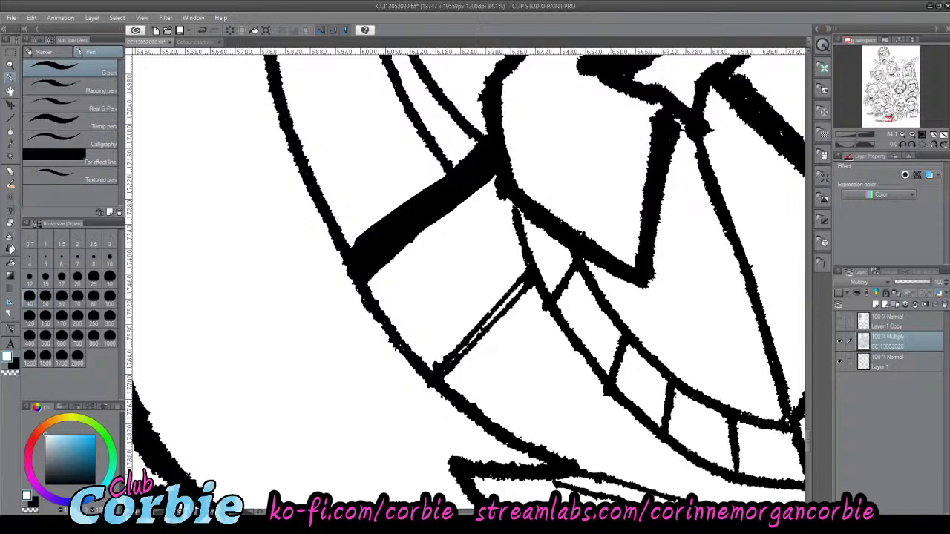
click(11, 225)
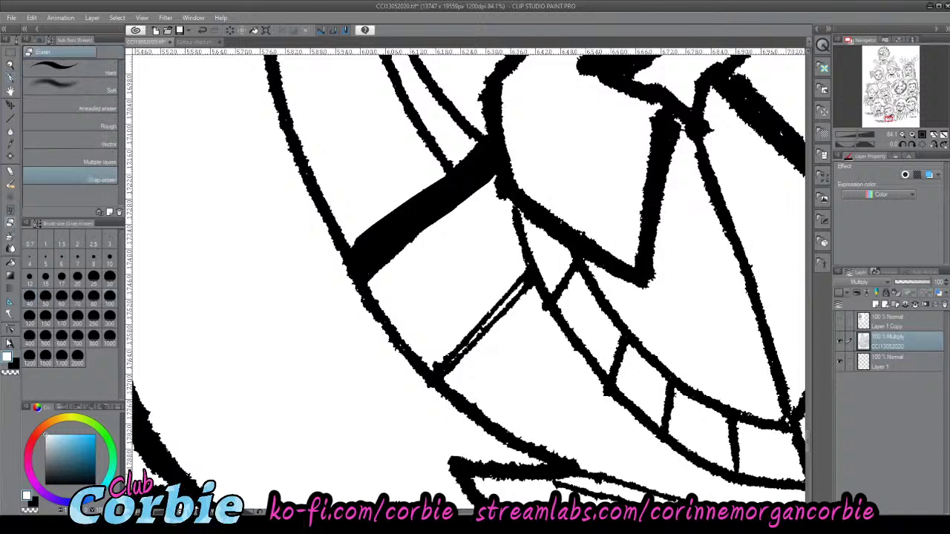
click(68, 277)
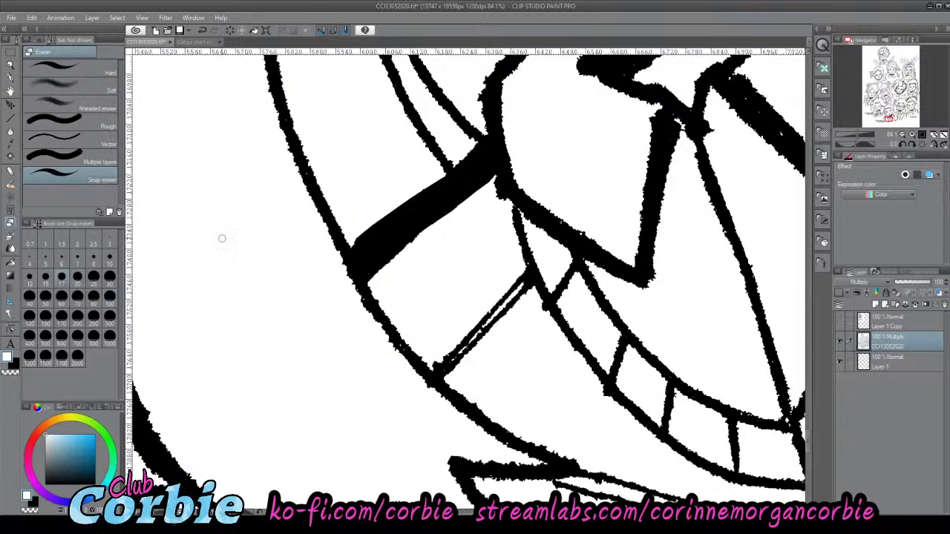
click(31, 297)
drag(367, 257, 461, 197)
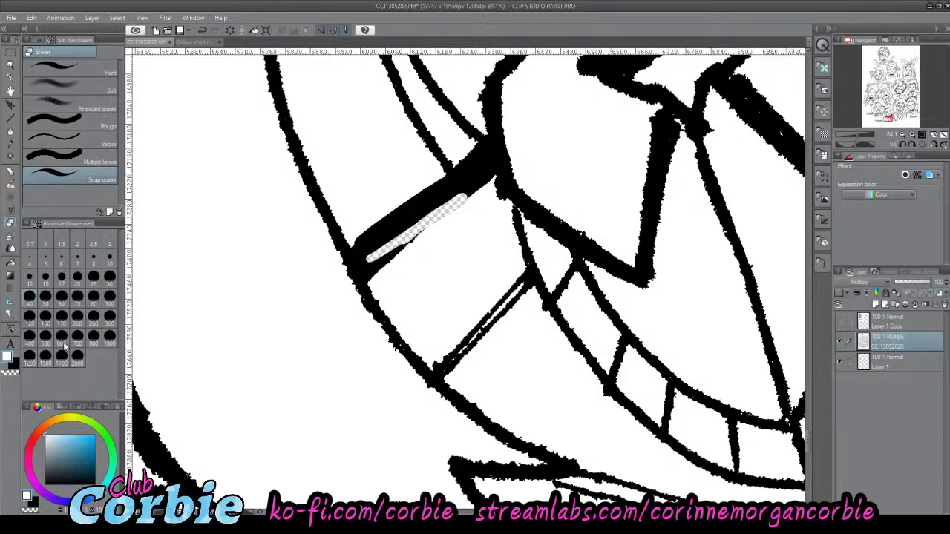
- Thin the thick diagonal line beside the collar by trimming its lower edge with a white G-pen at size 30
click(10, 78)
click(109, 279)
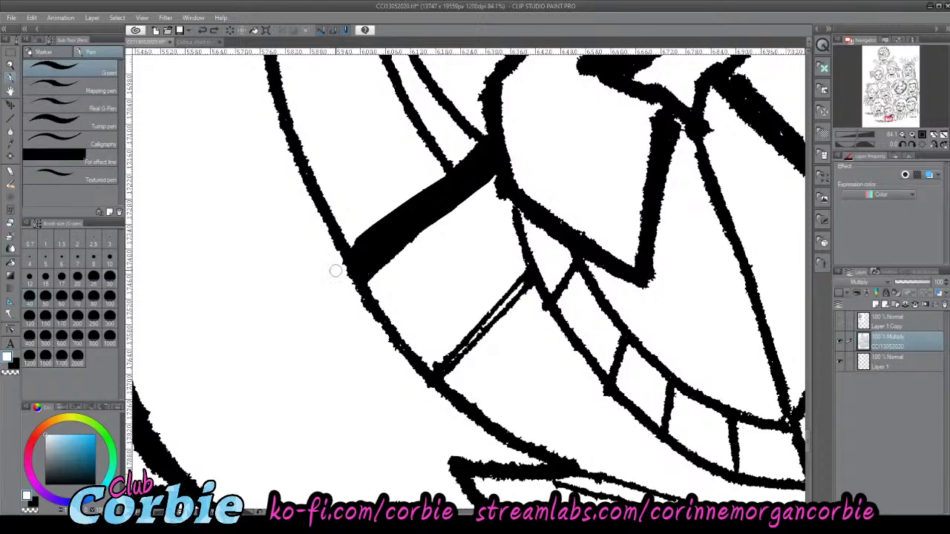
drag(371, 256, 442, 217)
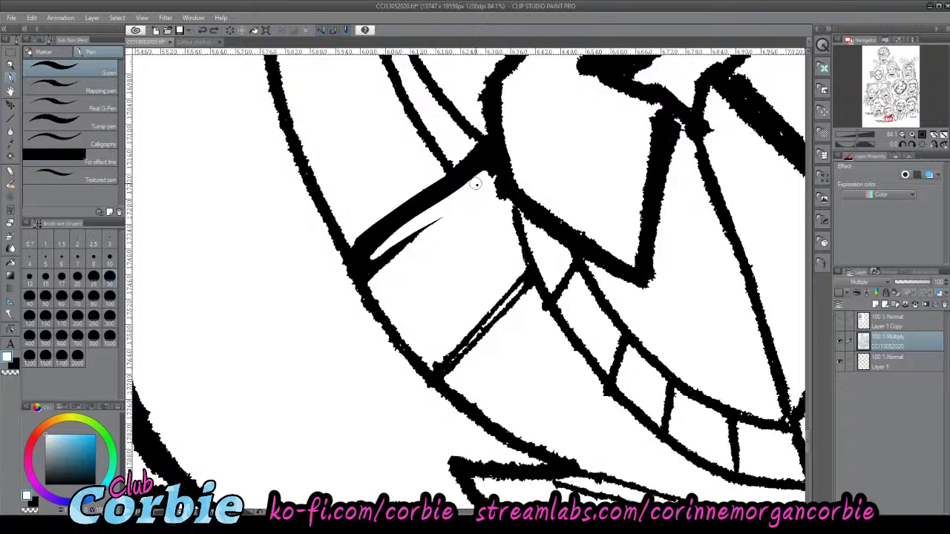
mouse_move(450, 205)
mouse_down()
mouse_move(372, 270)
mouse_move(375, 259)
mouse_move(373, 283)
mouse_up()
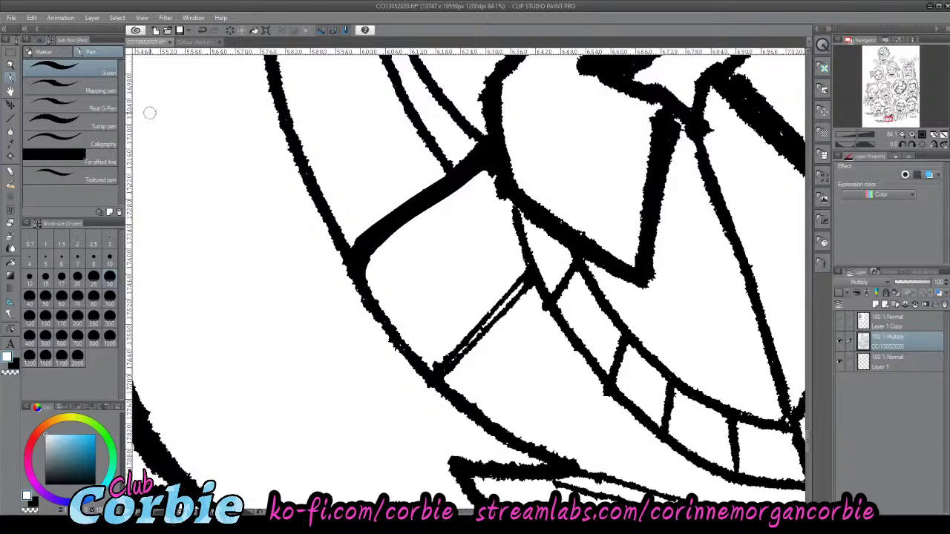
- White out the stray blobs where the double stripe beside the right collar meets the hair, using the G-pen
click(12, 65)
scroll(186, 157, down, 6)
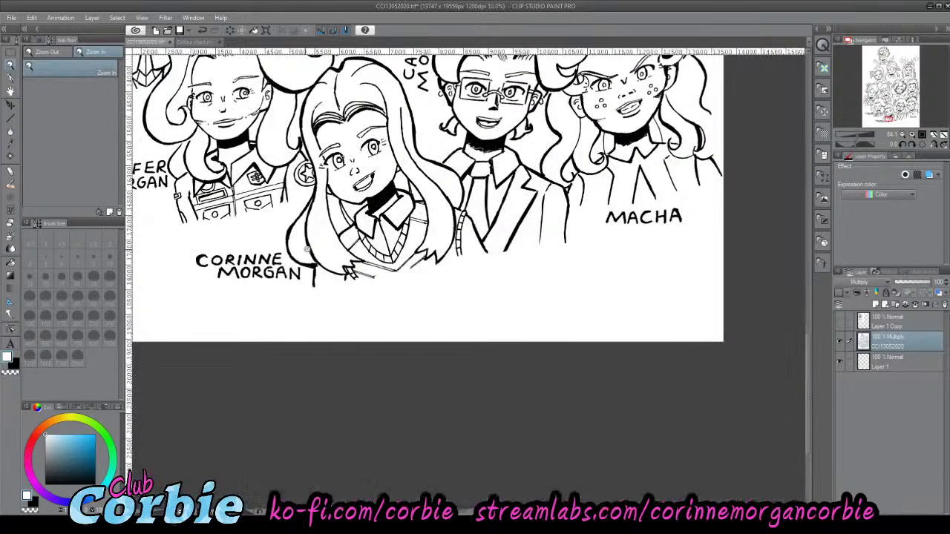
scroll(346, 227, up, 1)
scroll(427, 195, up, 2)
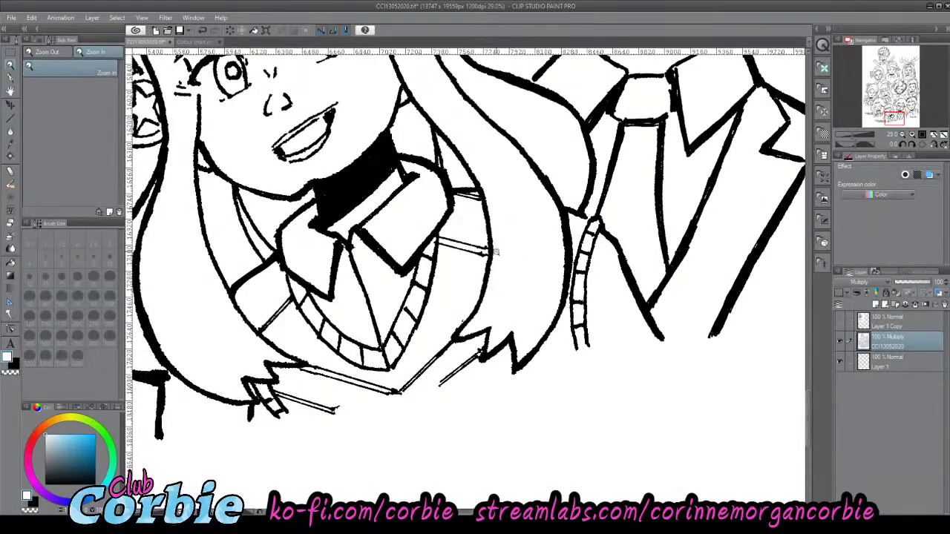
scroll(449, 297, down, 1)
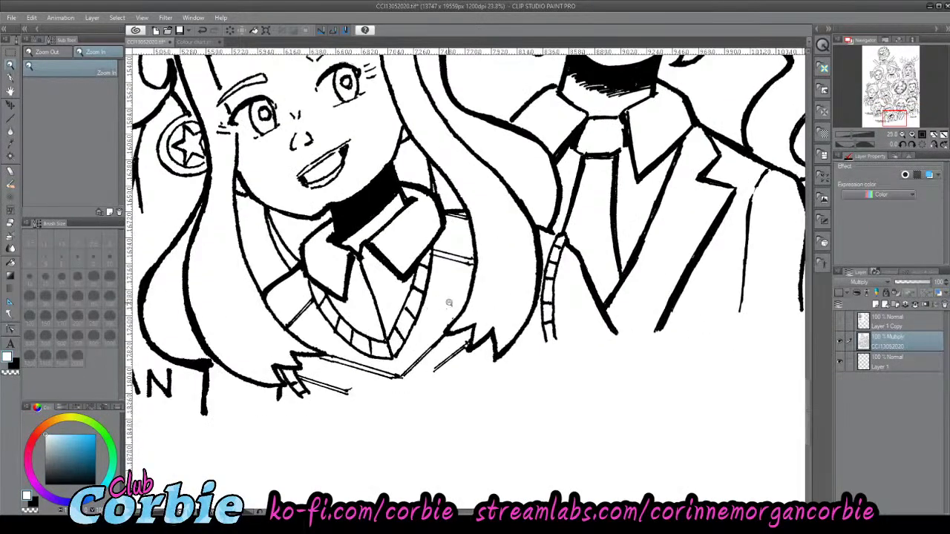
scroll(499, 293, down, 1)
scroll(536, 235, up, 8)
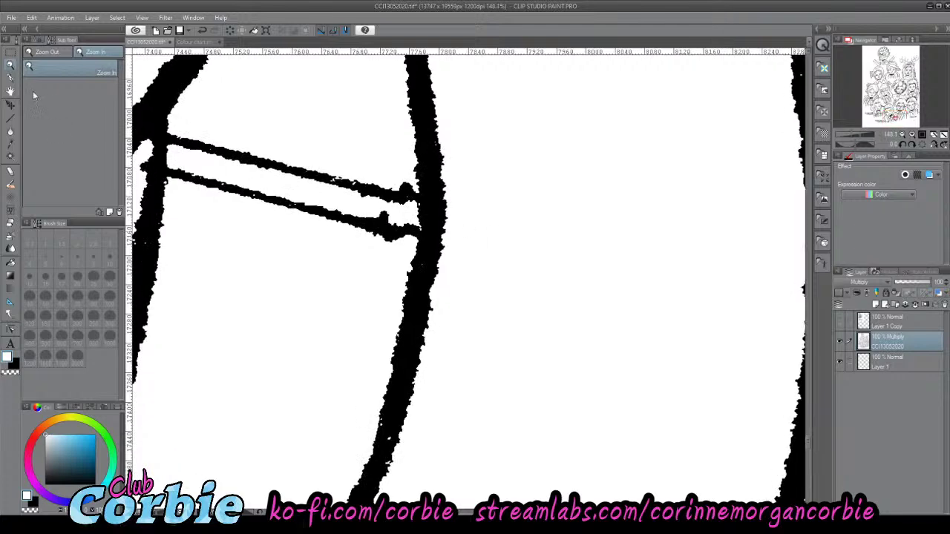
click(10, 80)
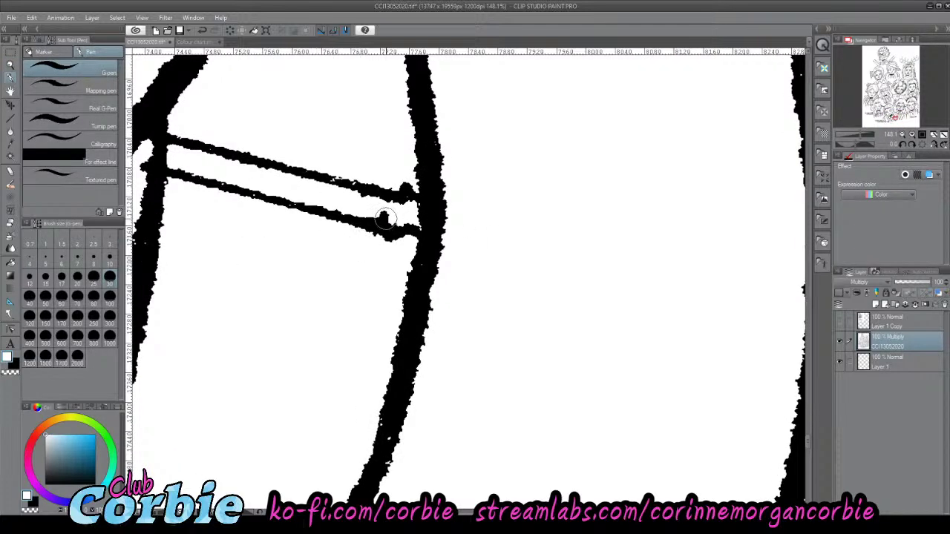
drag(386, 213, 397, 219)
drag(386, 178, 406, 182)
- Join the broken inner end of the girl's left-hand upper lash line in black and trim it to a clean taper in white
click(10, 66)
drag(414, 237, 355, 271)
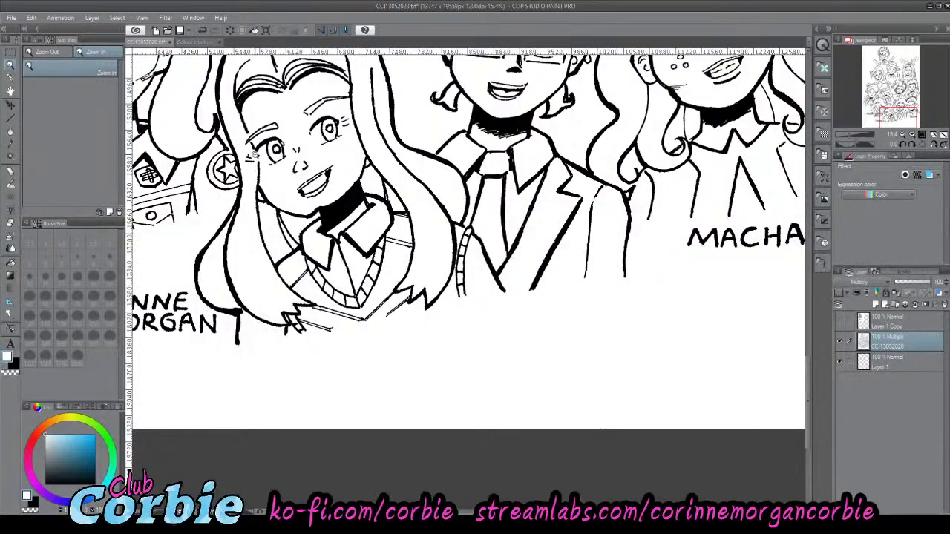
drag(256, 154, 304, 174)
scroll(277, 128, up, 8)
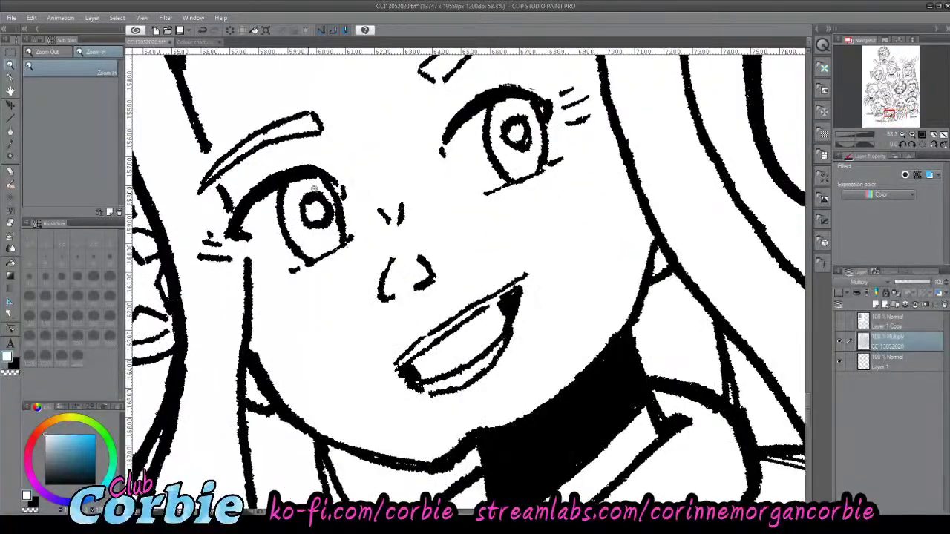
key(p)
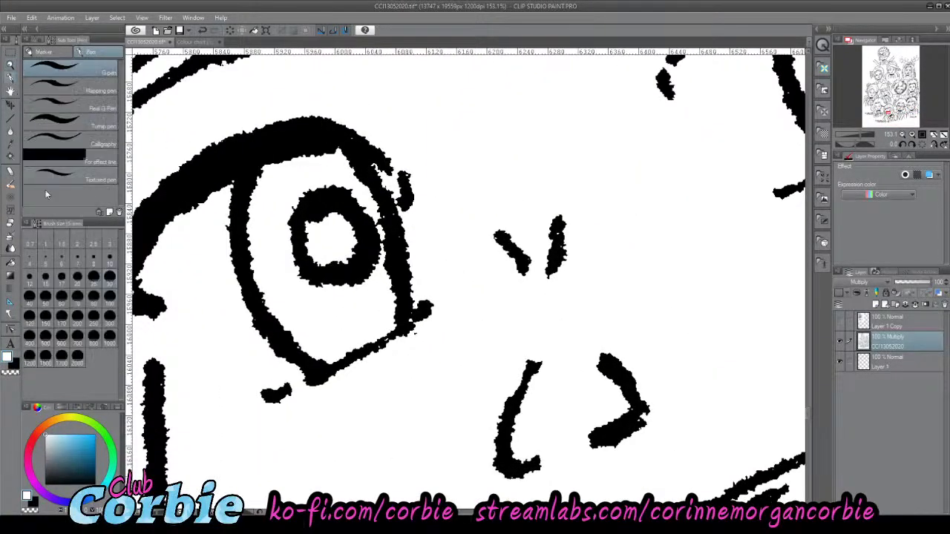
click(12, 363)
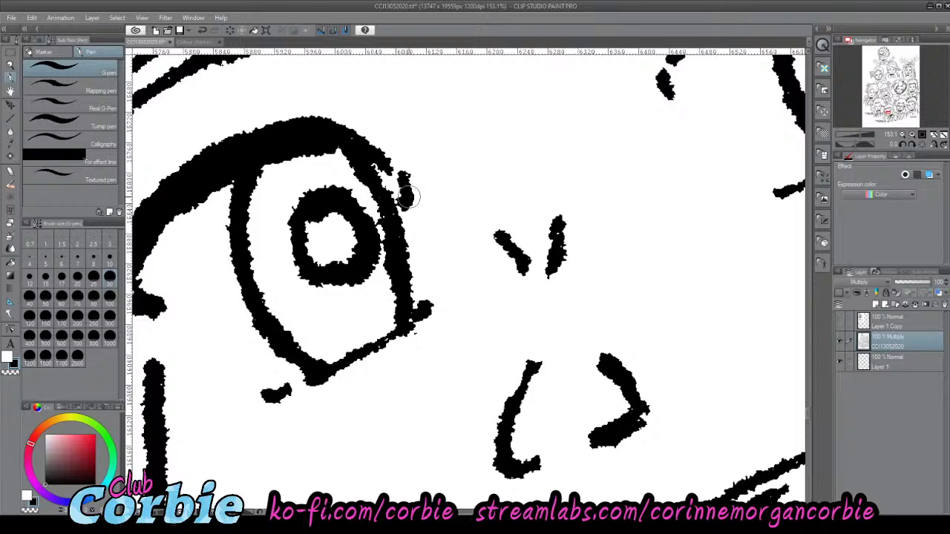
drag(408, 196, 370, 155)
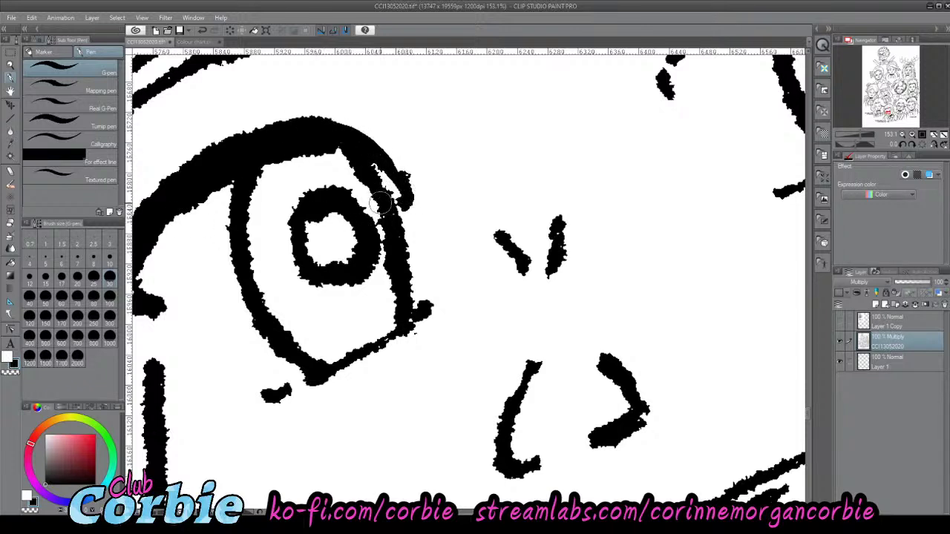
drag(382, 180, 400, 201)
key(ctrl+z)
key(x)
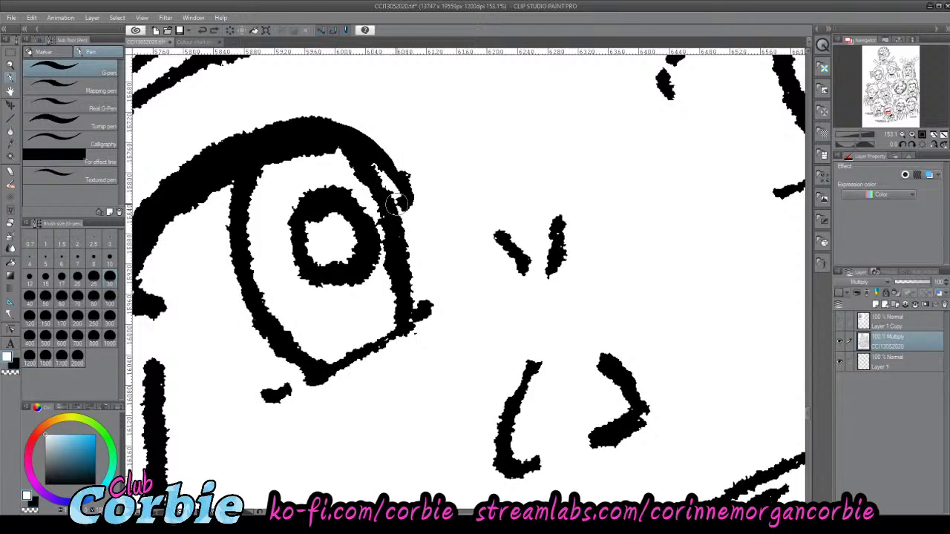
mouse_move(395, 191)
mouse_down()
mouse_move(413, 219)
mouse_move(423, 214)
mouse_move(418, 181)
mouse_move(403, 161)
mouse_move(427, 200)
mouse_move(374, 145)
mouse_move(319, 128)
mouse_up()
- Smooth the pupil ring of the left-hand eye, black around its outside and white inside its highlight
key(c)
mouse_move(300, 200)
mouse_down()
mouse_move(292, 245)
mouse_move(303, 271)
mouse_move(290, 226)
mouse_move(300, 203)
mouse_move(345, 195)
mouse_move(366, 226)
mouse_move(364, 265)
mouse_move(346, 278)
mouse_move(298, 263)
mouse_up()
key(x)
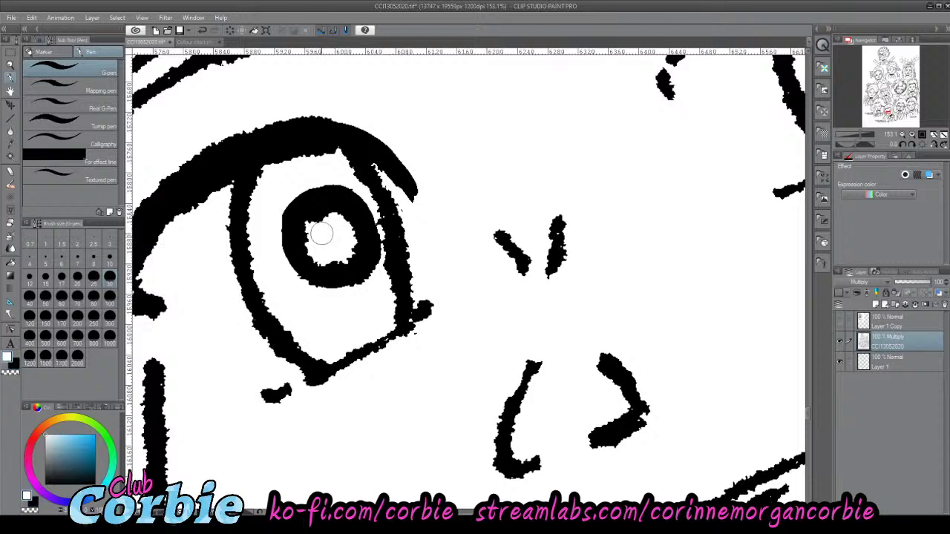
mouse_move(323, 227)
mouse_down()
mouse_move(325, 261)
mouse_move(346, 254)
mouse_move(347, 232)
mouse_move(334, 221)
mouse_move(304, 237)
mouse_move(321, 249)
mouse_move(344, 242)
mouse_up()
- Thicken and smooth the left side of the left-hand eye's iris outline with black G-pen strokes
mouse_move(361, 160)
mouse_down()
mouse_move(385, 195)
mouse_move(398, 247)
mouse_move(408, 305)
mouse_move(386, 317)
mouse_up()
key(ctrl+z)
key(x)
mouse_move(256, 166)
mouse_down()
mouse_move(250, 266)
mouse_move(278, 334)
mouse_move(315, 371)
mouse_up()
mouse_move(243, 170)
mouse_down()
mouse_move(234, 234)
mouse_move(252, 297)
mouse_move(290, 349)
mouse_up()
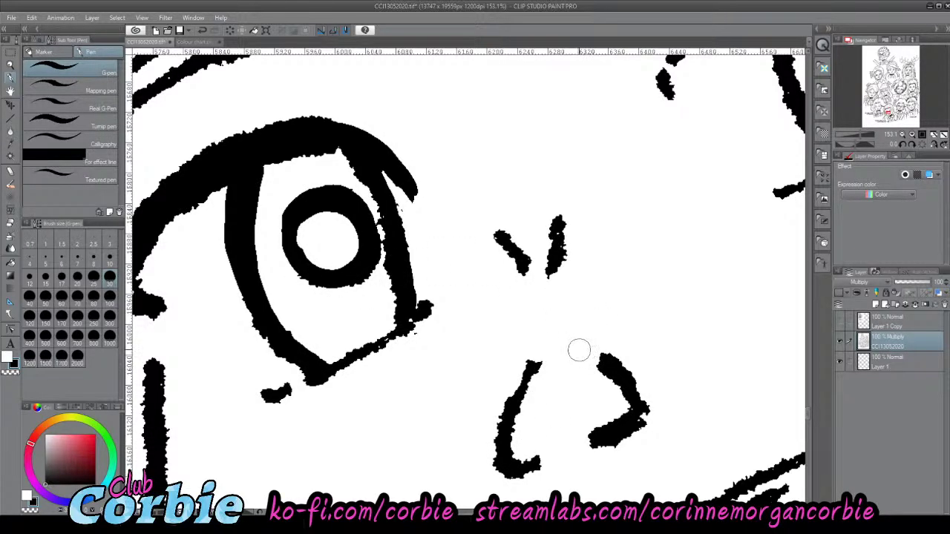
- Redraw the right nose line as a slimmer, longer black stroke and white out its rough outer edge
drag(574, 351, 630, 408)
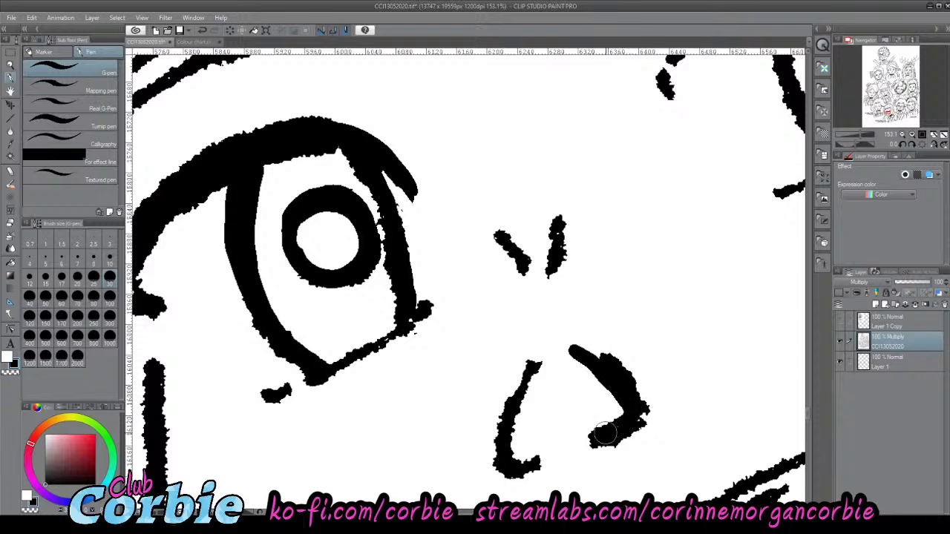
key(x)
drag(594, 349, 649, 410)
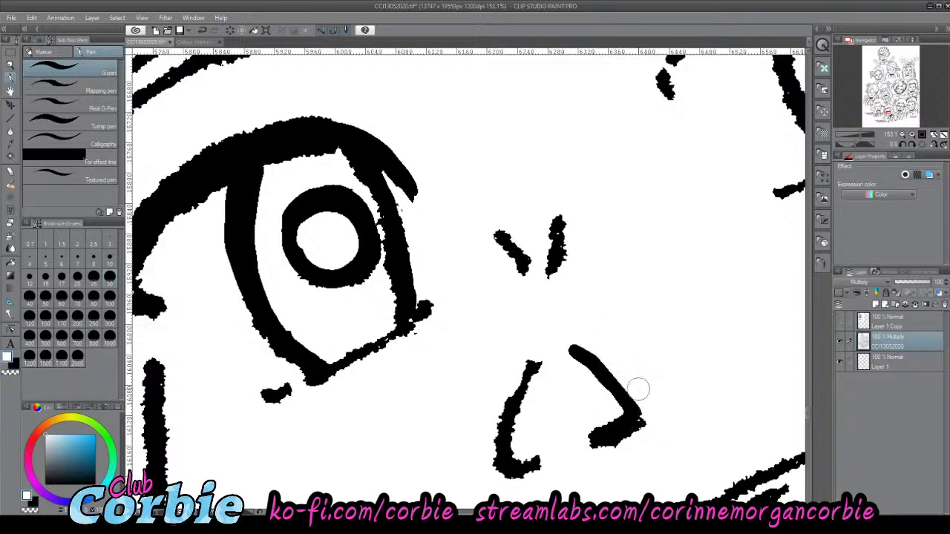
- White out the two rough marks on the nose bridge and redraw them as smooth black strokes slightly lower
key(x)
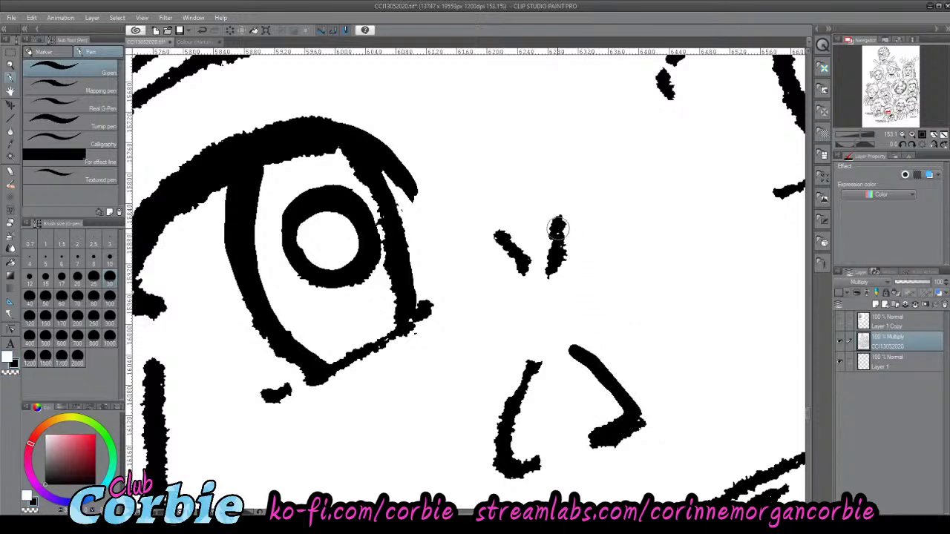
key(x)
mouse_move(562, 218)
mouse_down()
mouse_move(547, 253)
mouse_move(555, 235)
mouse_move(576, 272)
mouse_move(532, 273)
mouse_move(507, 253)
mouse_move(506, 292)
mouse_move(525, 320)
mouse_up()
key(x)
drag(549, 256, 550, 308)
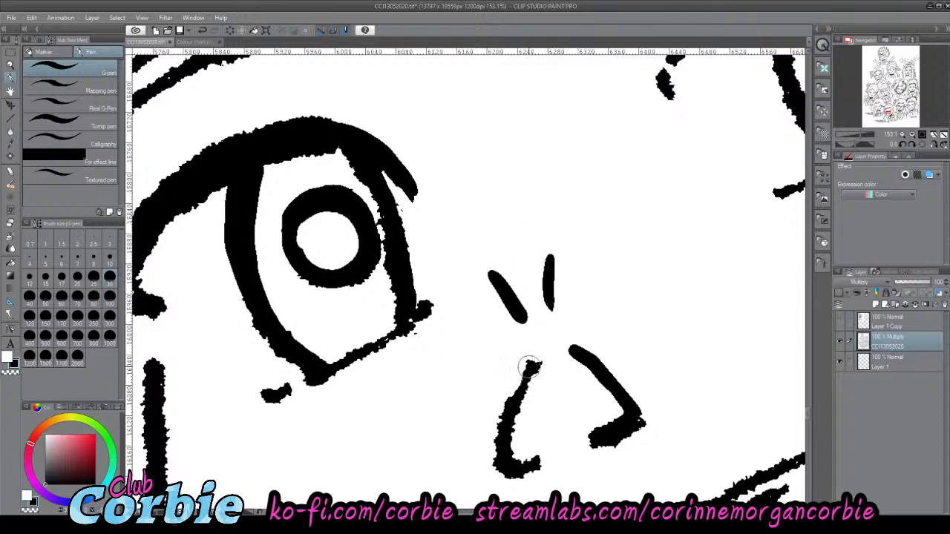
- Smooth the left nose line and the lower corner of the right nose line with black G-pen strokes
drag(529, 367, 514, 465)
key(ctrl+z)
mouse_move(530, 369)
mouse_down()
mouse_move(501, 419)
mouse_move(499, 464)
mouse_move(530, 466)
mouse_move(652, 425)
mouse_up()
key(x)
key(ctrl+z)
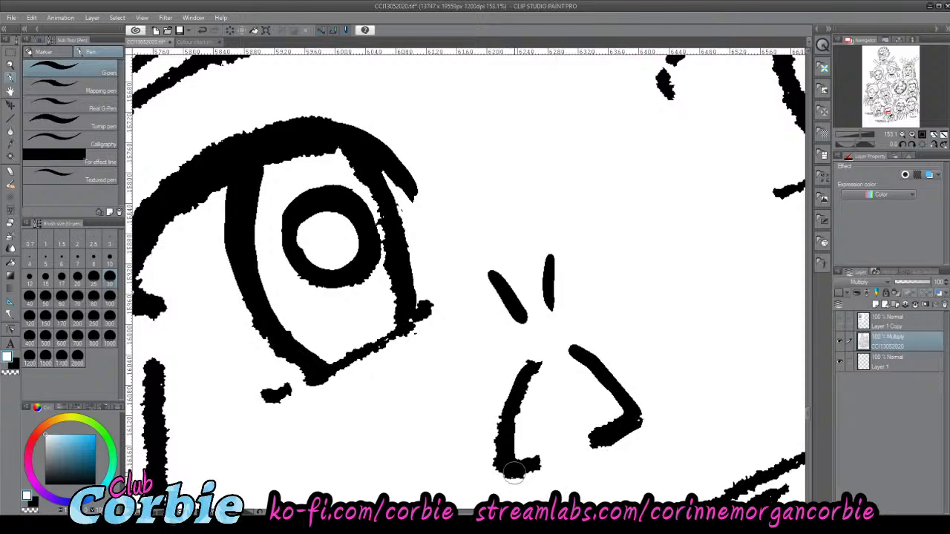
- Clean the inner edges of the left-hand eye's lid and iris outline in white, and thicken its lower line in black
click(12, 66)
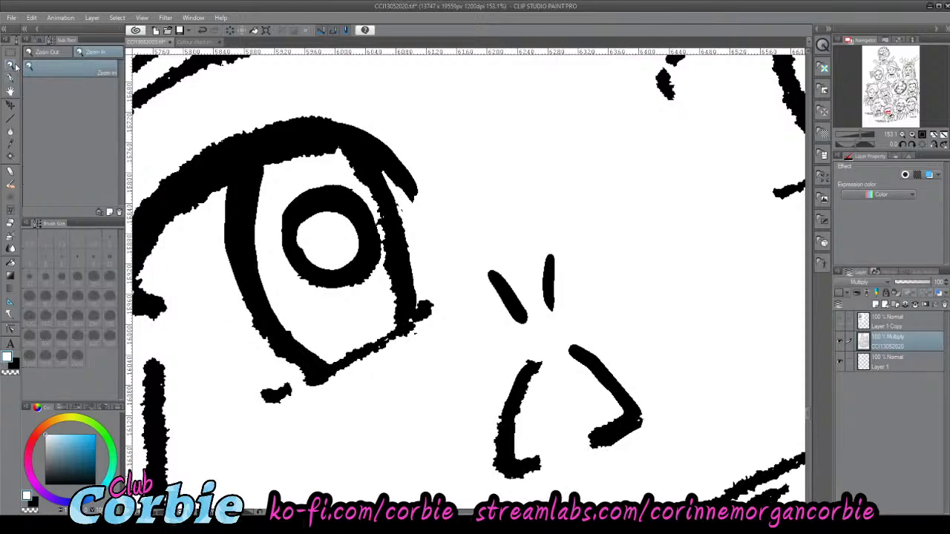
scroll(336, 243, down, 5)
scroll(374, 222, up, 6)
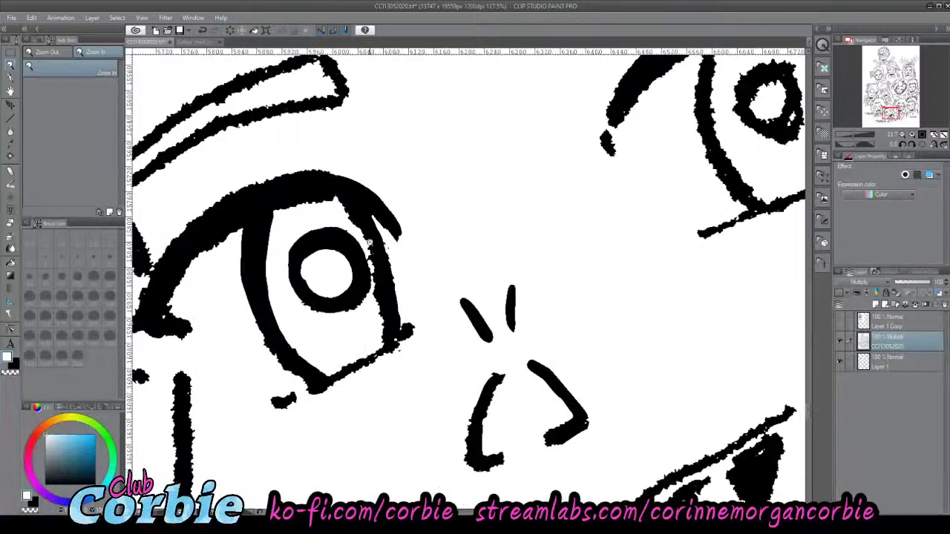
click(11, 78)
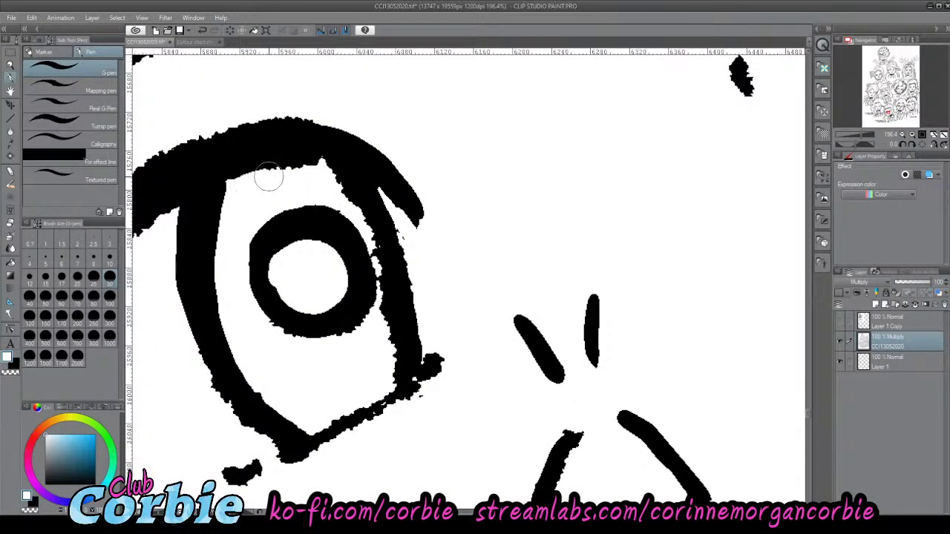
mouse_move(268, 178)
mouse_down()
mouse_move(332, 173)
mouse_move(349, 190)
mouse_move(380, 286)
mouse_move(378, 376)
mouse_up()
mouse_move(332, 196)
mouse_down()
mouse_move(361, 233)
mouse_move(371, 275)
mouse_move(361, 331)
mouse_up()
key(x)
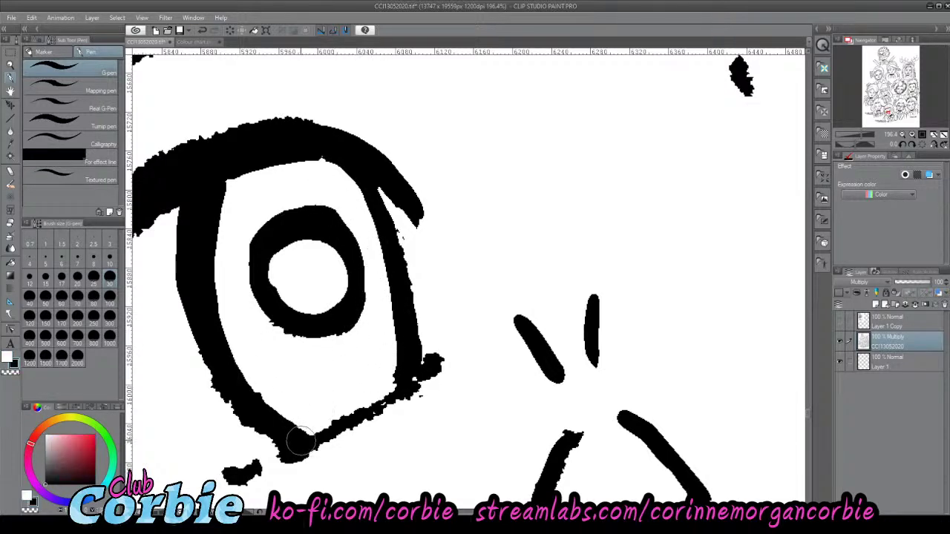
drag(301, 441, 438, 367)
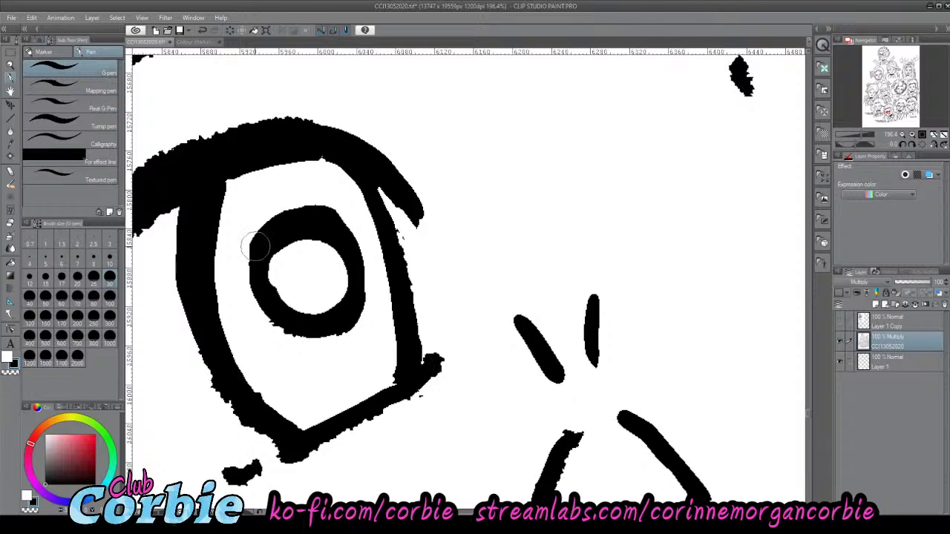
- Smooth the jagged top edge of the left-hand eye's upper lash line with a black G-pen stroke
click(11, 64)
drag(387, 231, 369, 239)
scroll(375, 234, up, 10)
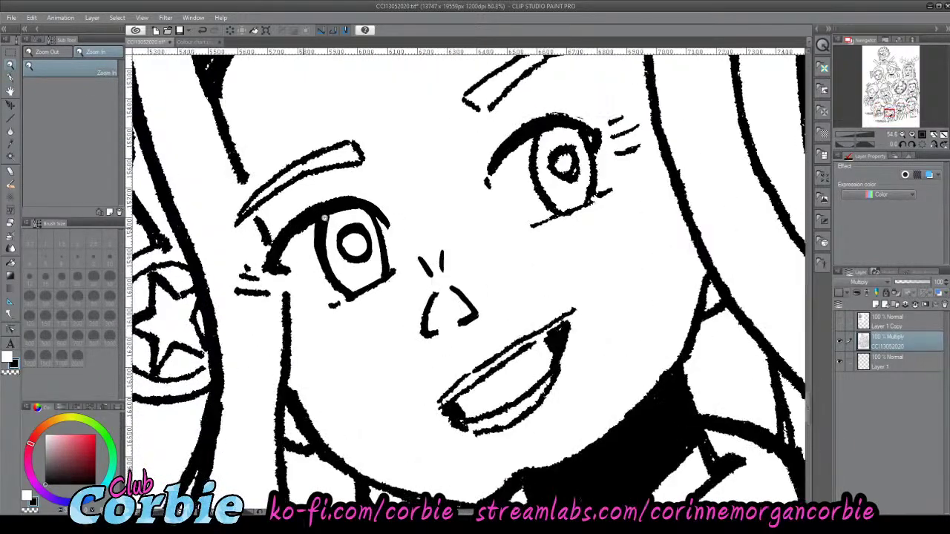
click(11, 77)
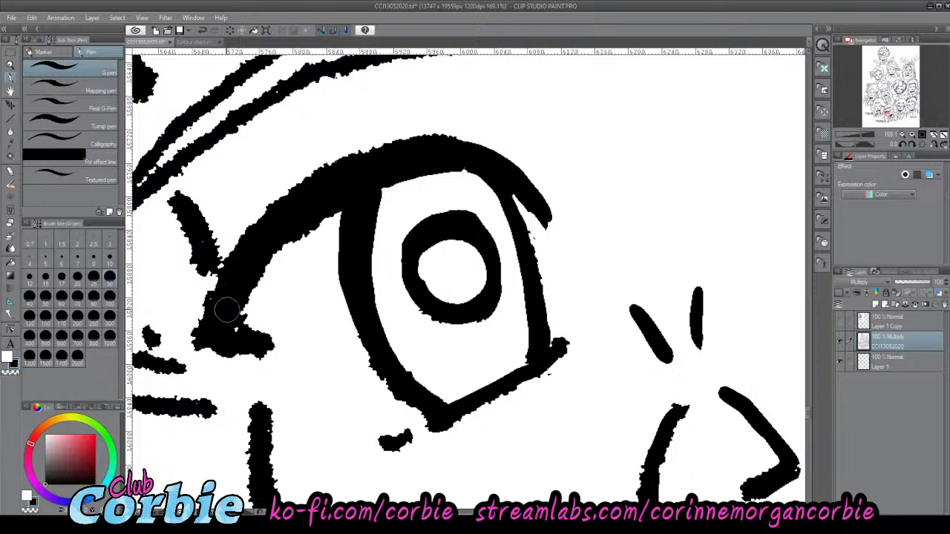
mouse_move(226, 310)
mouse_down()
mouse_move(209, 326)
mouse_move(228, 254)
mouse_move(253, 220)
mouse_move(294, 191)
mouse_move(396, 156)
mouse_move(313, 178)
mouse_move(372, 154)
mouse_move(459, 159)
mouse_up()
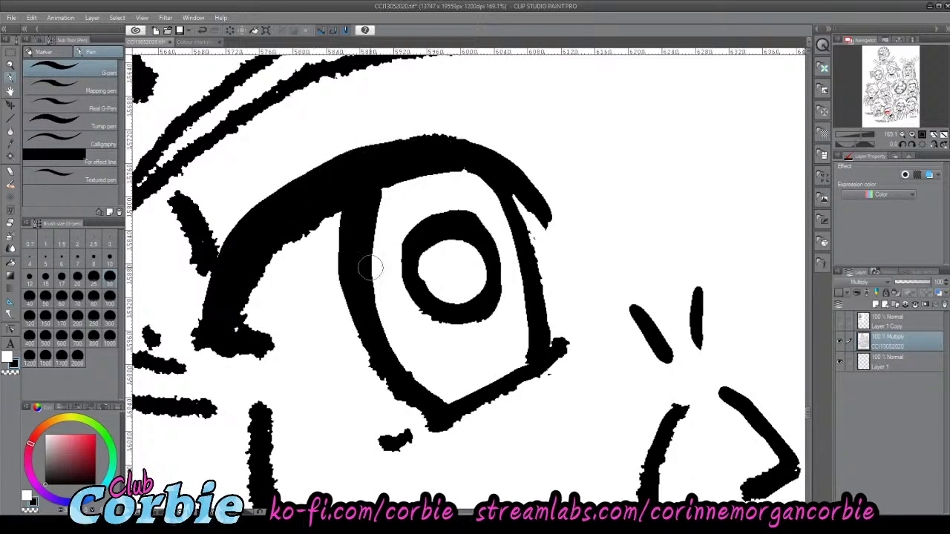
- Trim the iris outline's lower outer edge and the underside of the upper lash line with white strokes
key(x)
drag(353, 359, 403, 413)
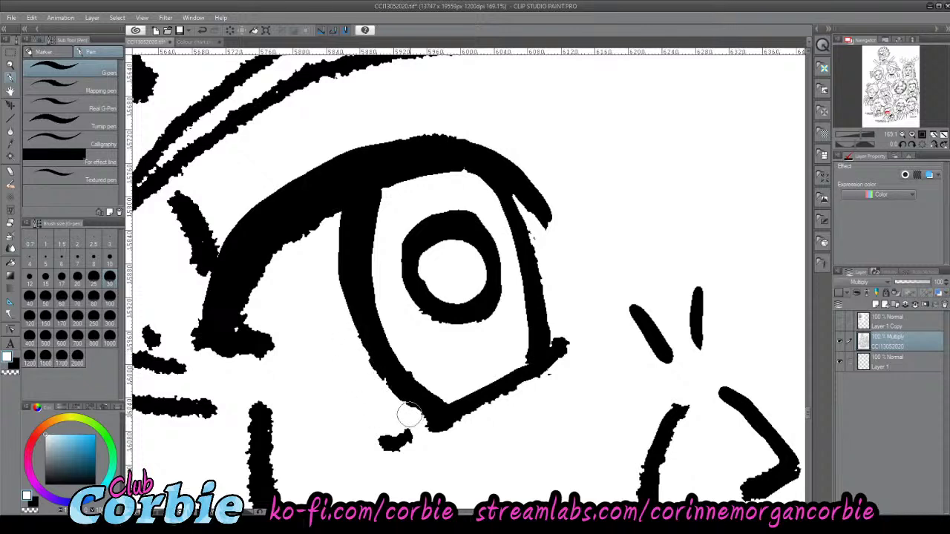
mouse_move(255, 307)
mouse_down()
mouse_move(276, 259)
mouse_move(334, 227)
mouse_move(325, 234)
mouse_up()
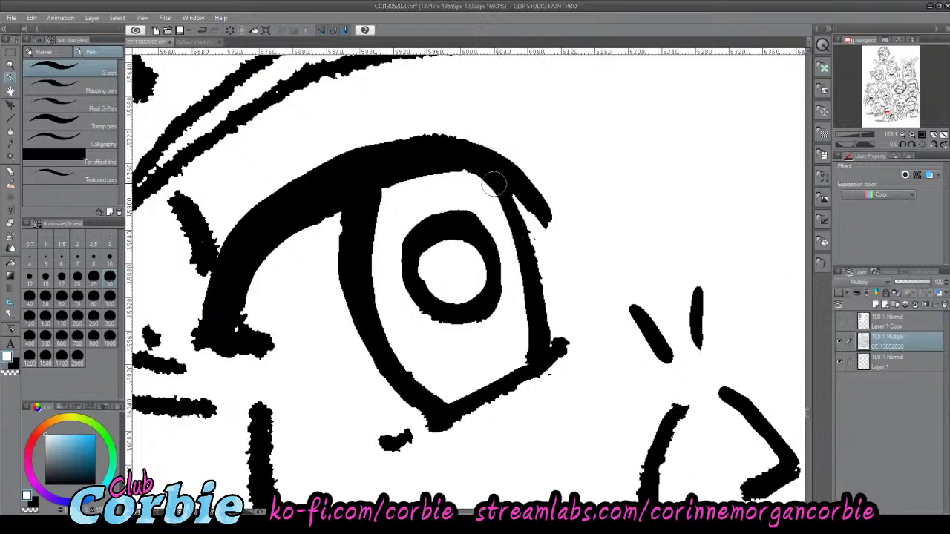
- Thicken and smooth the right side of the left-hand eye's iris outline with a black G-pen stroke
mouse_move(487, 174)
mouse_down()
mouse_move(548, 291)
mouse_move(553, 335)
mouse_up()
key(ctrl+z)
key(x)
drag(497, 189, 539, 335)
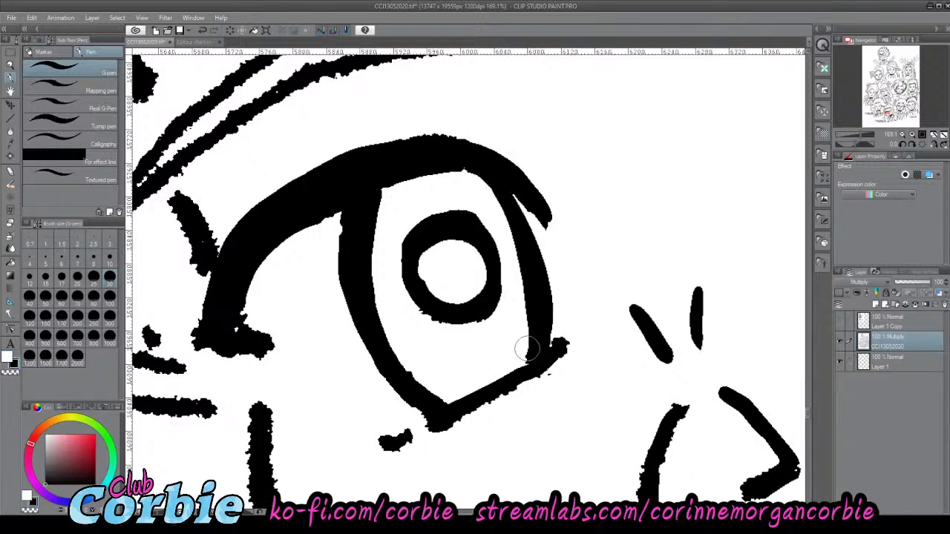
- Trim the left-hand eye's lower lid line and outer corner in white, and smooth the iris outline's upper left edge in black
key(x)
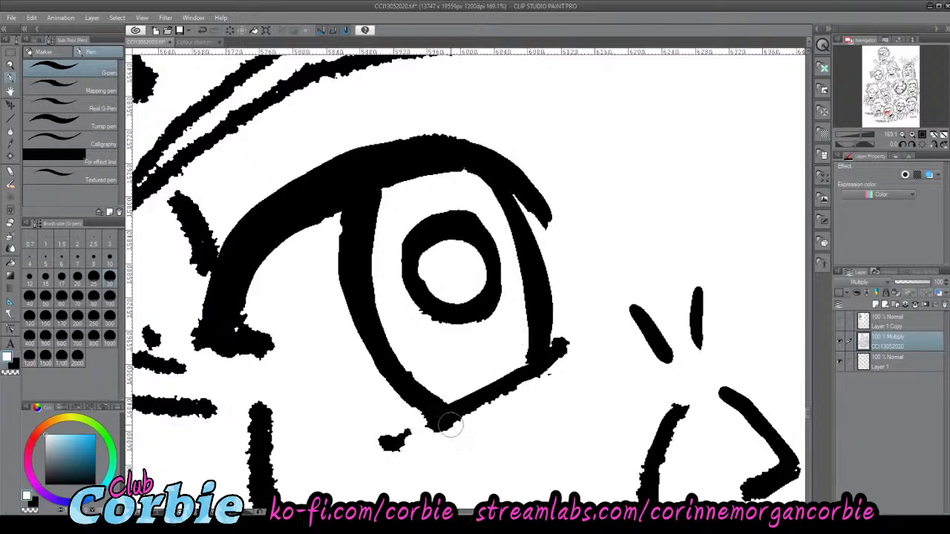
drag(450, 424, 571, 368)
key(ctrl+z)
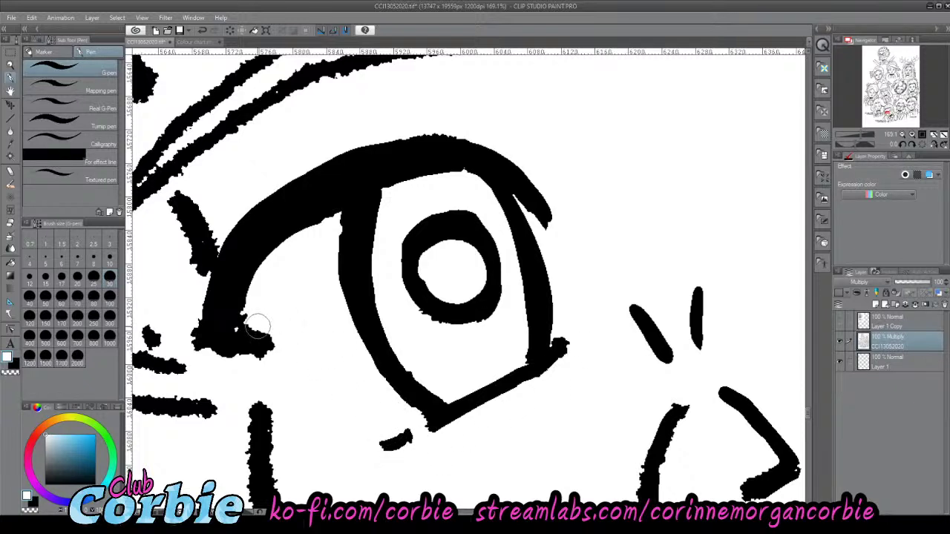
drag(253, 319, 252, 305)
key(x)
drag(349, 204, 350, 247)
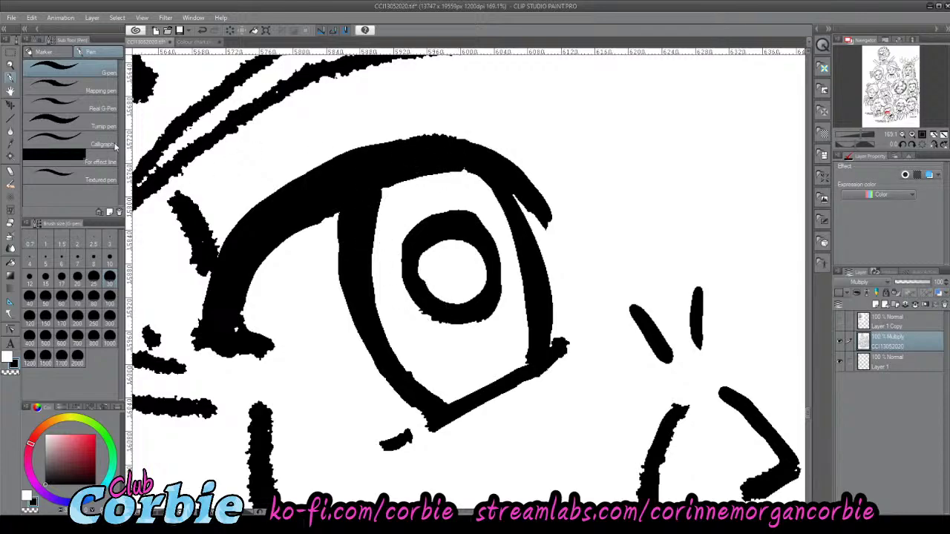
- Smooth the jagged top edge of the right-hand eye's upper lash line with black G-pen strokes
click(12, 67)
drag(341, 236, 295, 236)
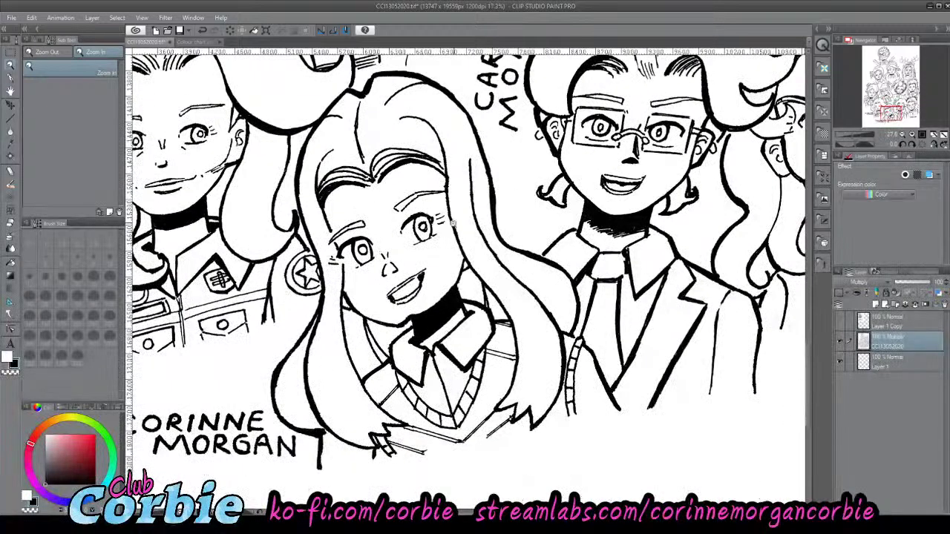
drag(420, 221, 456, 210)
scroll(413, 215, up, 3)
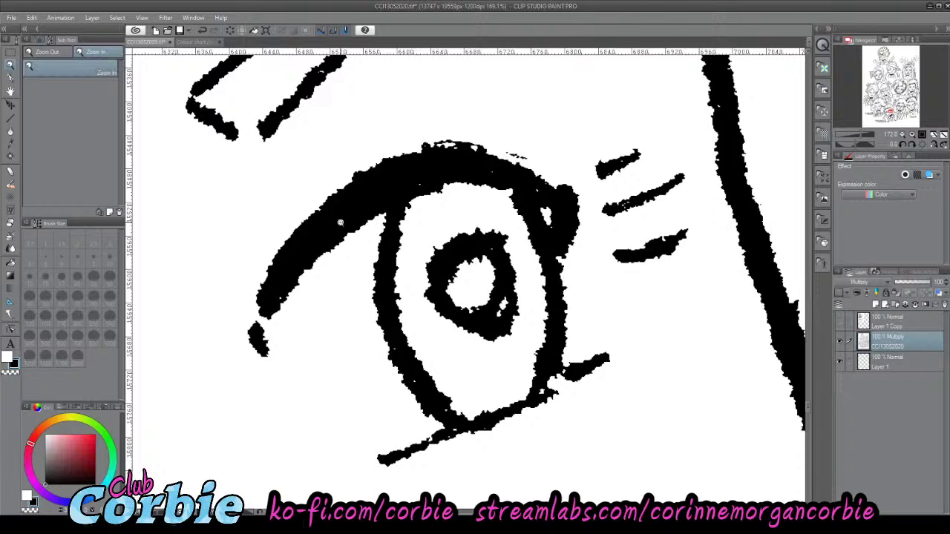
click(10, 77)
key(x)
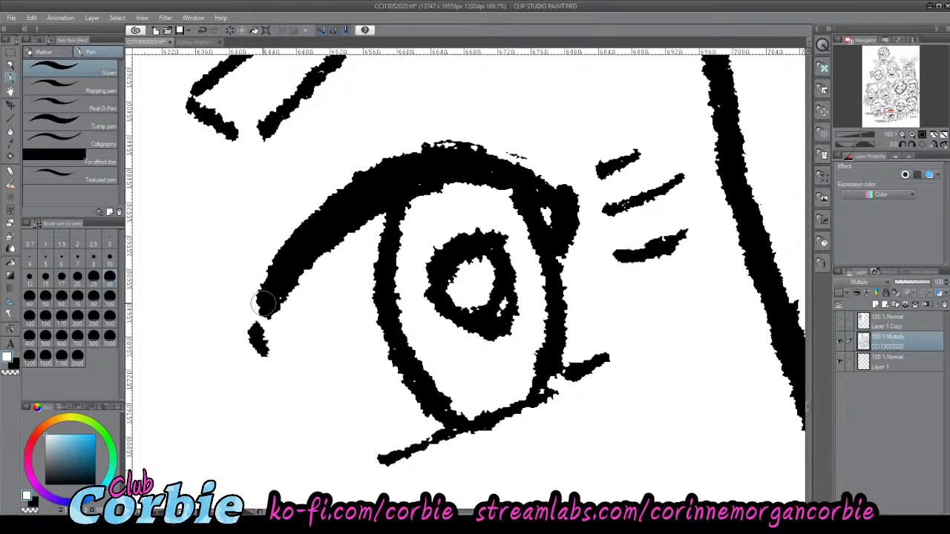
mouse_move(261, 303)
mouse_down()
mouse_move(271, 263)
mouse_move(308, 217)
mouse_up()
key(ctrl+z)
key(x)
mouse_move(261, 302)
mouse_down()
mouse_move(280, 244)
mouse_move(324, 201)
mouse_move(356, 191)
mouse_up()
key(ctrl+z)
mouse_move(264, 296)
mouse_down()
mouse_move(259, 281)
mouse_move(318, 212)
mouse_move(372, 180)
mouse_move(310, 227)
mouse_move(378, 172)
mouse_up()
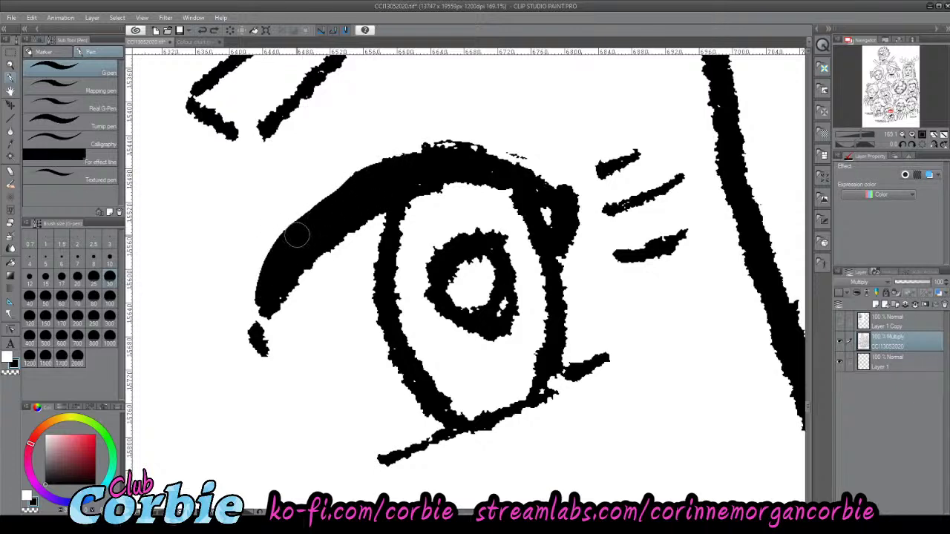
drag(297, 235, 364, 179)
mouse_move(446, 161)
mouse_down()
mouse_move(564, 224)
mouse_move(568, 198)
mouse_move(541, 173)
mouse_move(492, 154)
mouse_move(397, 168)
mouse_up()
- Reshape the right-hand eye's pupil ring into a rounder, smoother outline with black and white strokes
mouse_move(435, 276)
mouse_down()
mouse_move(435, 319)
mouse_move(447, 334)
mouse_move(492, 338)
mouse_move(511, 325)
mouse_move(477, 338)
mouse_move(435, 328)
mouse_move(498, 325)
mouse_move(514, 305)
mouse_move(506, 235)
mouse_move(482, 220)
mouse_move(457, 222)
mouse_move(427, 247)
mouse_move(417, 274)
mouse_move(436, 318)
mouse_move(414, 257)
mouse_up()
key(x)
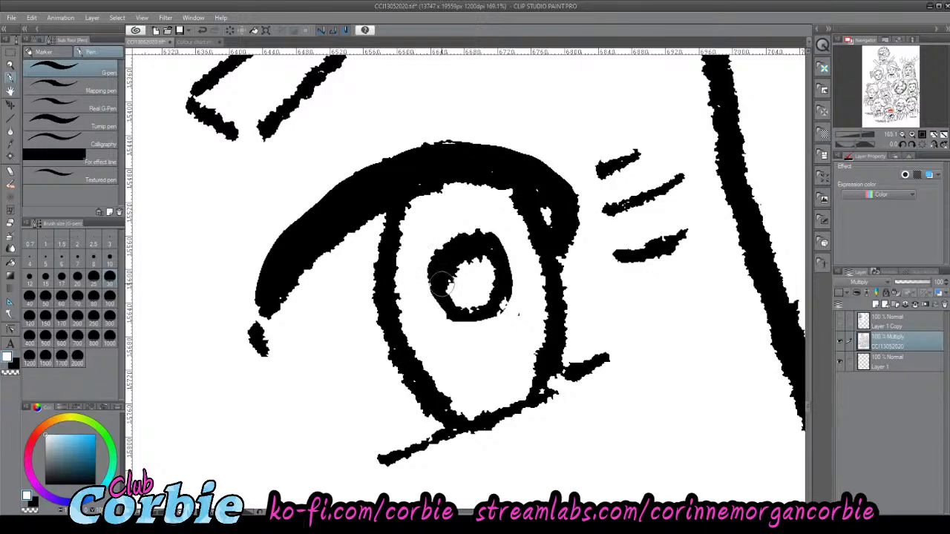
key(x)
mouse_move(479, 239)
mouse_down()
mouse_move(456, 235)
mouse_move(427, 261)
mouse_move(430, 285)
mouse_move(448, 308)
mouse_move(473, 316)
mouse_move(493, 299)
mouse_move(493, 250)
mouse_move(470, 242)
mouse_move(457, 275)
mouse_up()
key(x)
key(x)
- Carve a white gap between the right-hand eye's outer lash tip and iris outline, and trim the small outer lashes
drag(544, 212, 570, 263)
key(ctrl+z)
key(x)
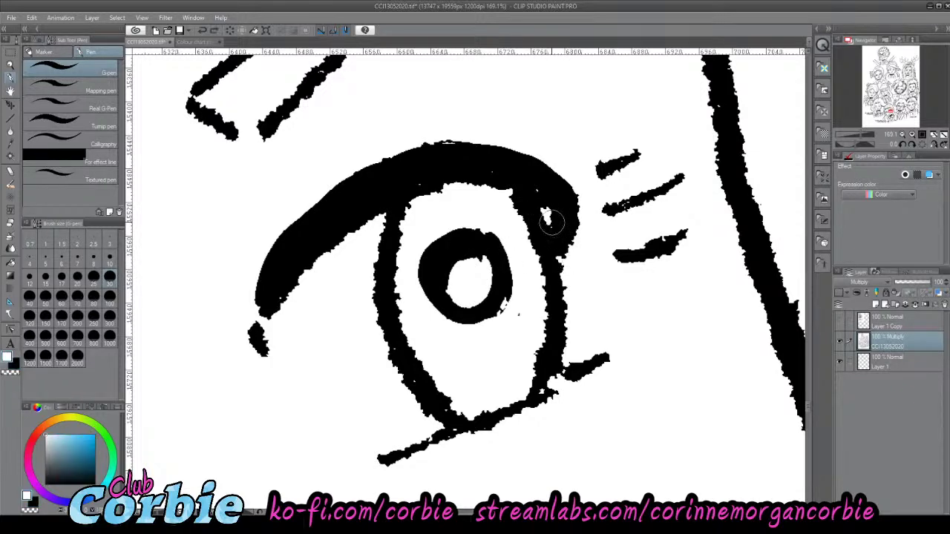
mouse_move(546, 210)
mouse_down()
mouse_move(566, 258)
mouse_move(613, 252)
mouse_move(603, 247)
mouse_move(688, 217)
mouse_move(619, 238)
mouse_move(690, 217)
mouse_up()
drag(607, 191, 665, 163)
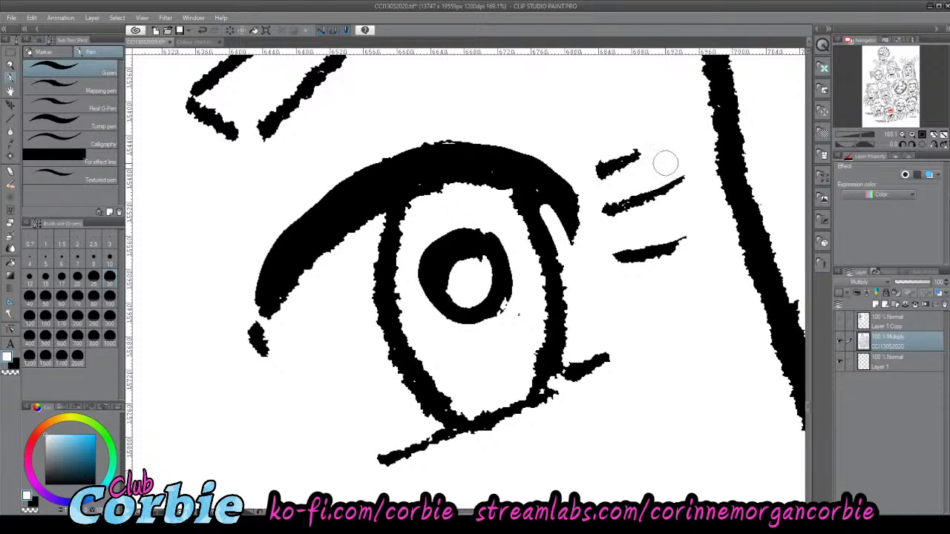
- Thicken and smooth the left side of the right-hand eye's iris outline with black strokes
key(x)
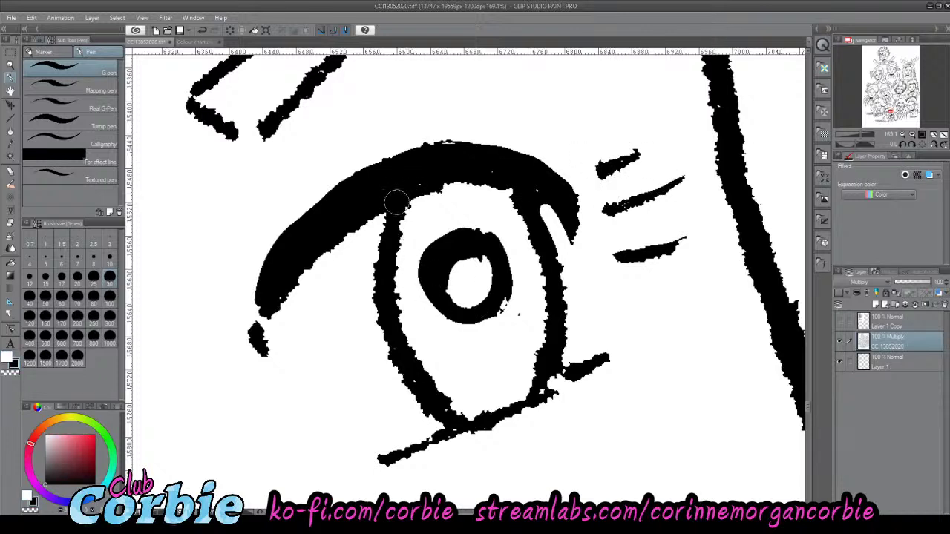
mouse_move(397, 202)
mouse_down()
mouse_move(384, 241)
mouse_move(388, 316)
mouse_up()
key(ctrl+z)
mouse_move(396, 204)
mouse_down()
mouse_move(381, 297)
mouse_move(405, 373)
mouse_move(454, 424)
mouse_up()
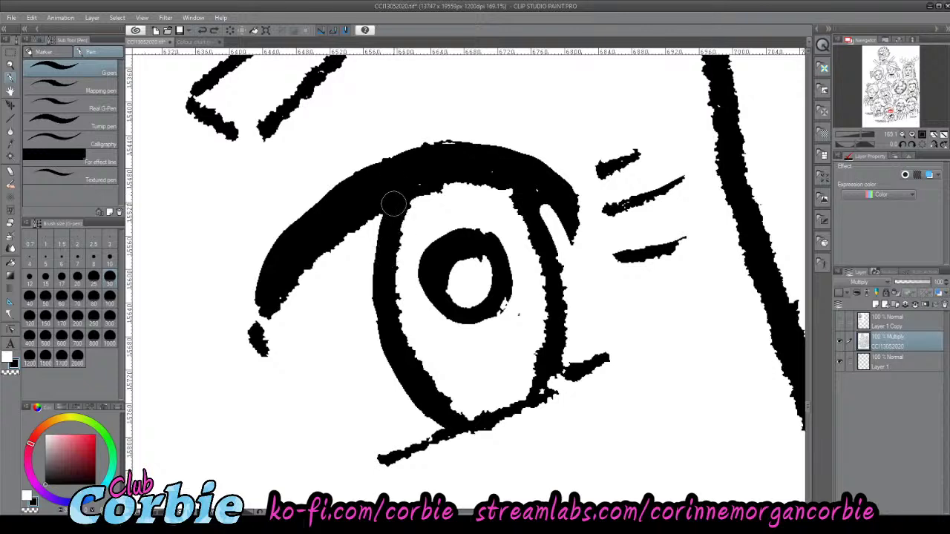
mouse_move(393, 201)
mouse_down()
mouse_move(375, 276)
mouse_move(384, 337)
mouse_move(403, 383)
mouse_move(449, 425)
mouse_up()
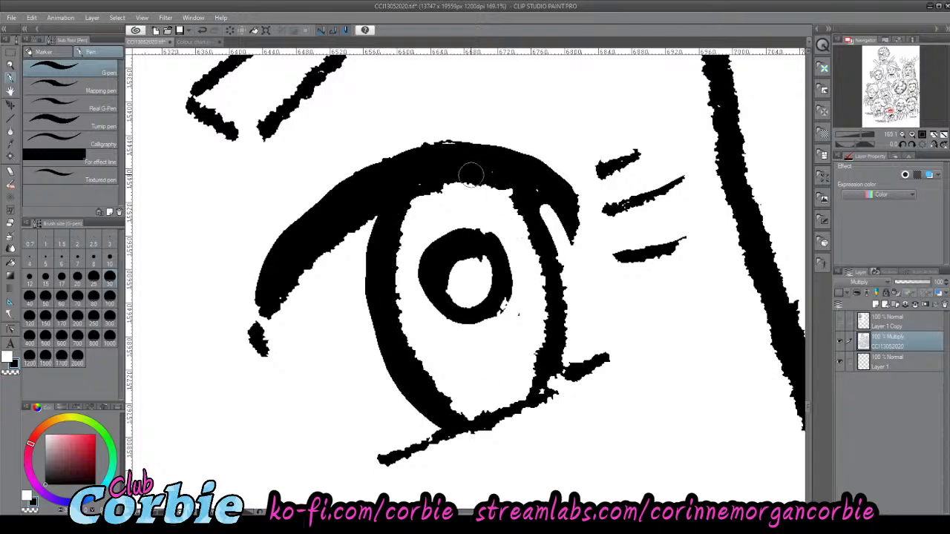
- Smooth the right-hand eye's right iris outline, inner-corner mark and upper lash underside with black strokes
mouse_move(407, 189)
mouse_down()
mouse_move(474, 176)
mouse_move(500, 182)
mouse_move(527, 213)
mouse_move(561, 308)
mouse_move(557, 348)
mouse_move(534, 400)
mouse_up()
mouse_move(543, 349)
mouse_down()
mouse_move(542, 272)
mouse_move(490, 172)
mouse_up()
drag(261, 330, 271, 352)
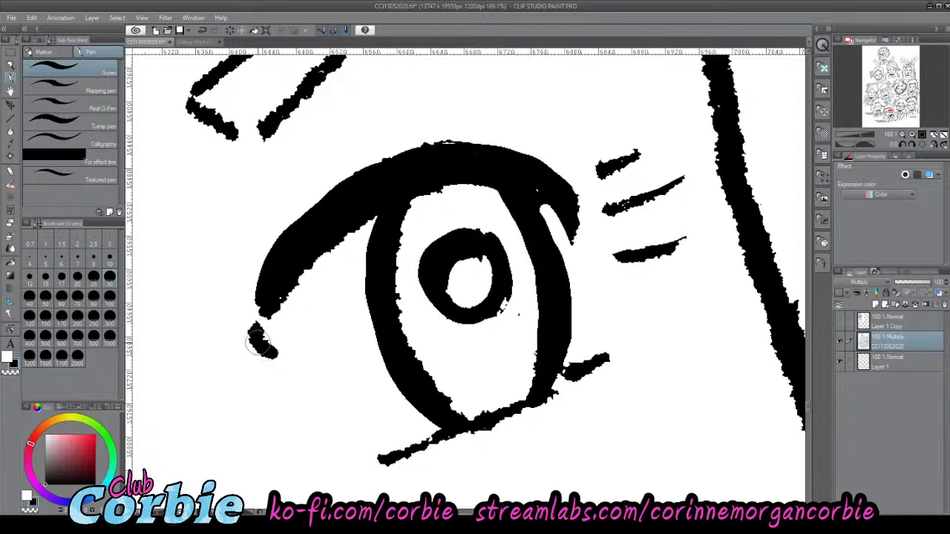
mouse_move(273, 305)
mouse_down()
mouse_move(302, 264)
mouse_move(377, 216)
mouse_move(420, 209)
mouse_move(414, 330)
mouse_up()
- Clean the inside of the right-hand eye's pupil ring and iris outline in white, and fill the ring's ragged lower edge in black
key(x)
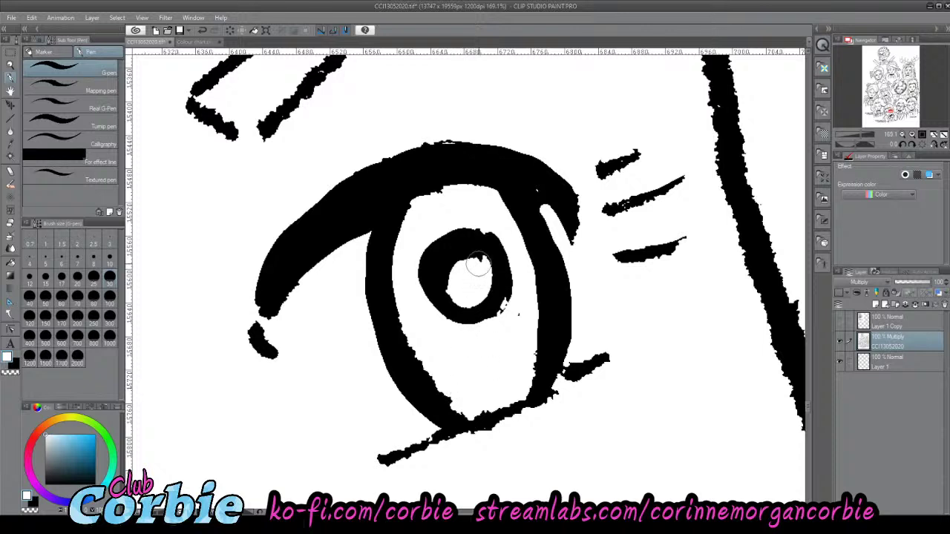
mouse_move(478, 264)
mouse_down()
mouse_move(466, 262)
mouse_move(453, 284)
mouse_up()
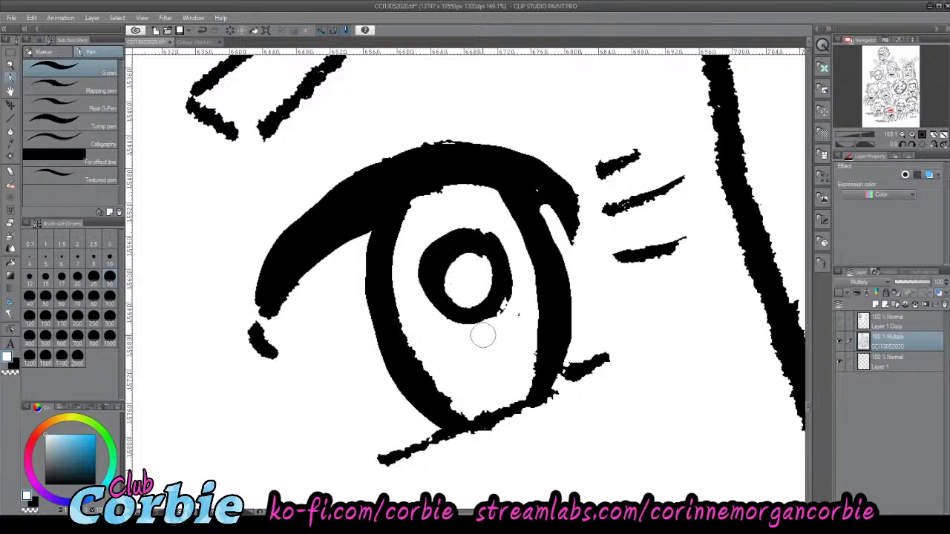
mouse_move(407, 247)
mouse_down()
mouse_move(395, 296)
mouse_move(426, 370)
mouse_up()
key(ctrl+z)
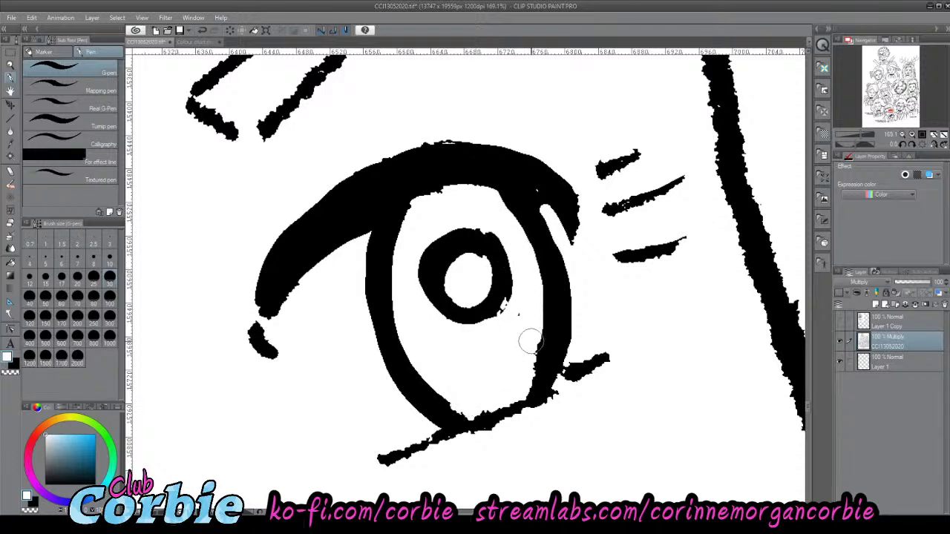
key(x)
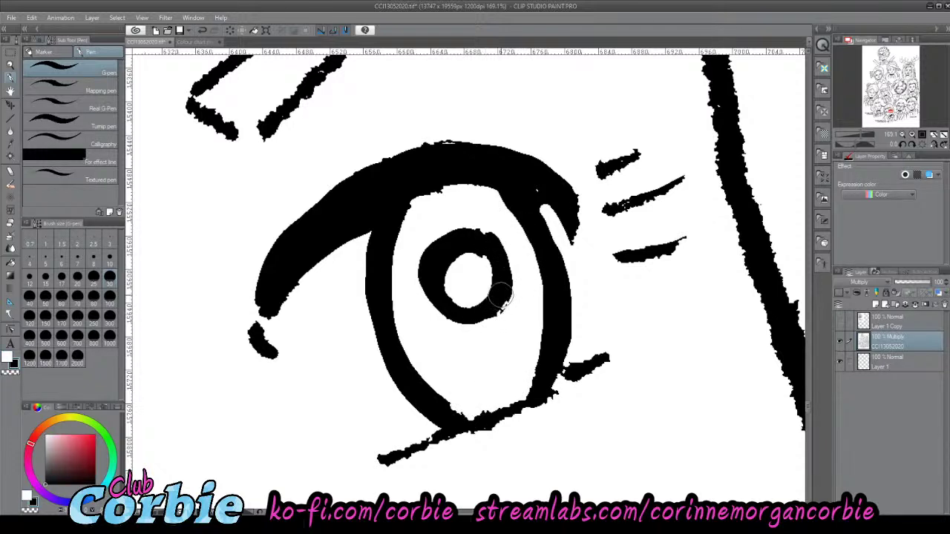
key(x)
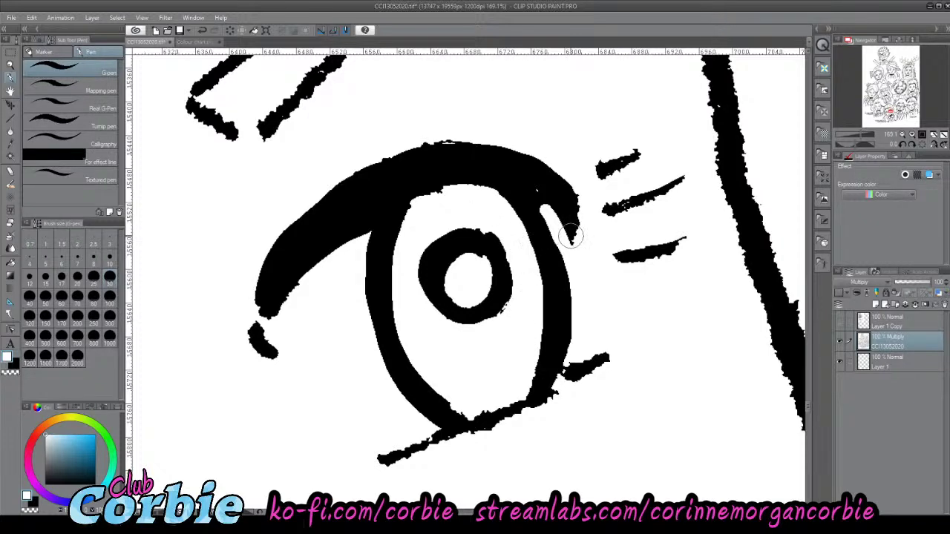
- Fill out the right-hand eye's outer lash tip and redraw its lower lid line in black, tapering the line's inner end in white
key(x)
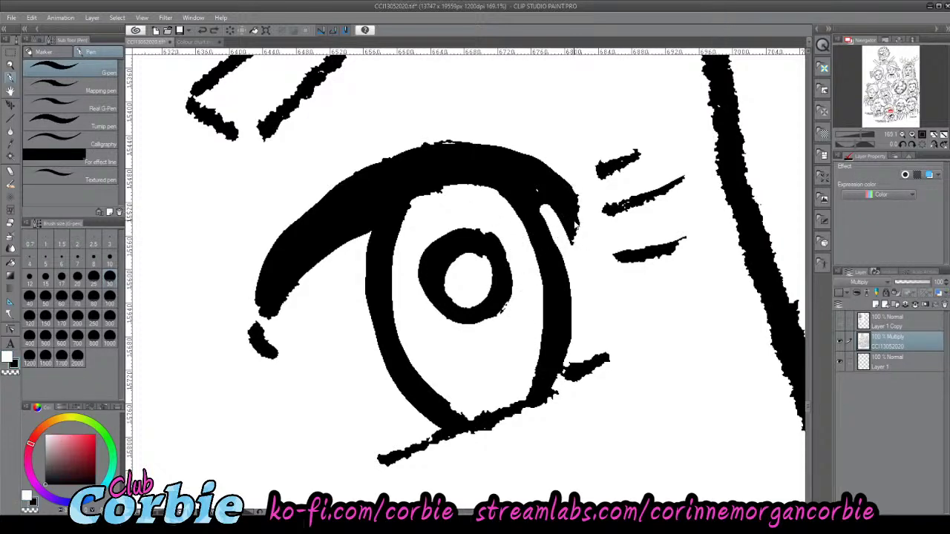
drag(575, 221, 562, 207)
mouse_move(383, 464)
mouse_down()
mouse_move(567, 388)
mouse_move(586, 369)
mouse_up()
key(ctrl+z)
drag(395, 456, 534, 395)
key(ctrl+z)
drag(386, 458, 617, 347)
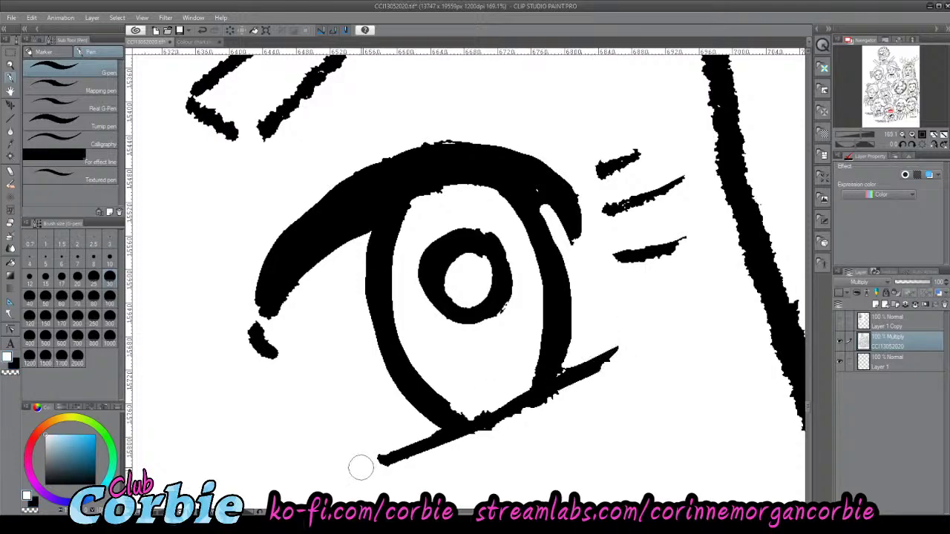
drag(365, 463, 403, 434)
- Compare the shapes and pupil sizes of the girl's two cleaned eyes, from the whole face and up close
click(12, 65)
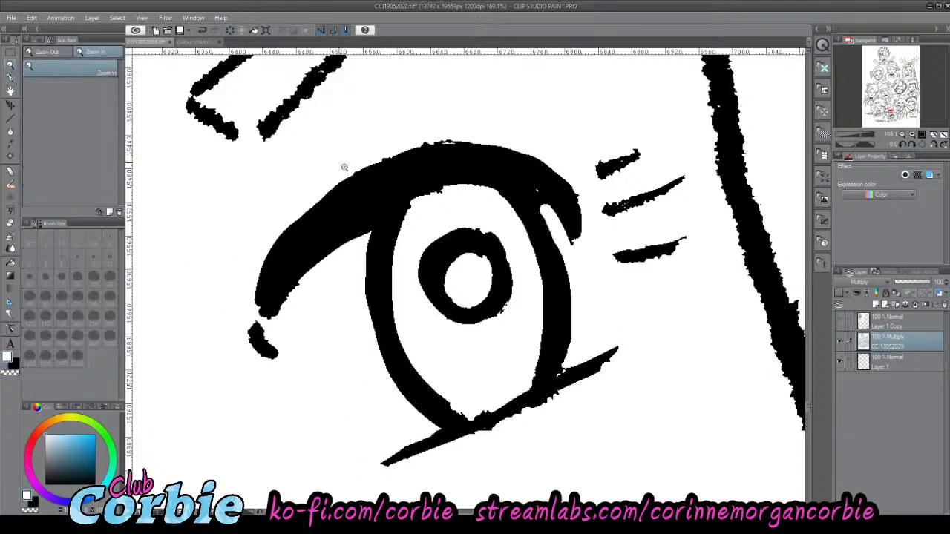
drag(378, 236, 308, 260)
drag(365, 277, 372, 280)
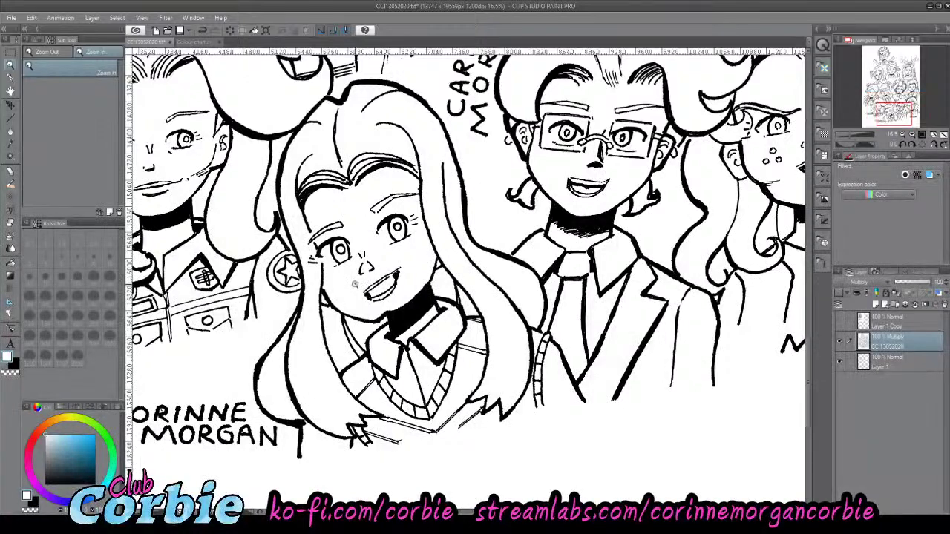
scroll(338, 253, up, 5)
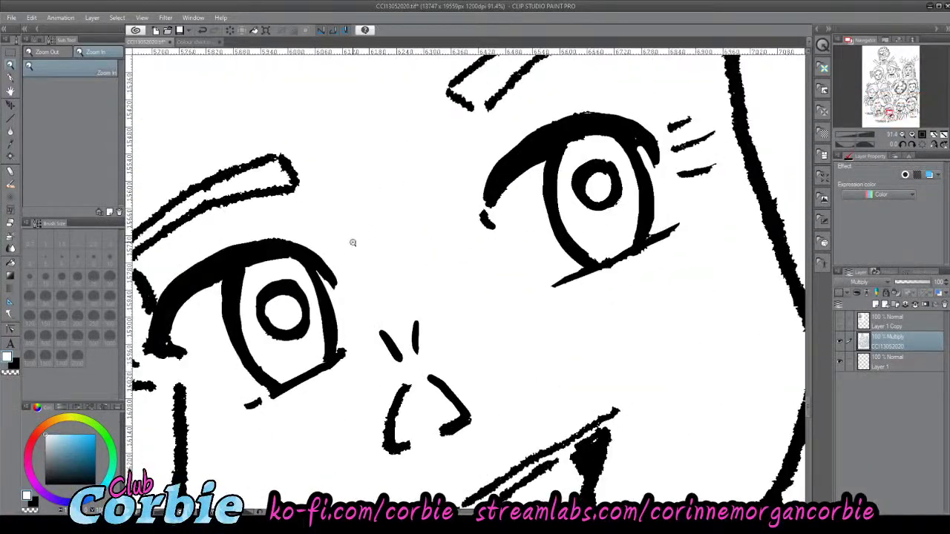
scroll(353, 243, up, 1)
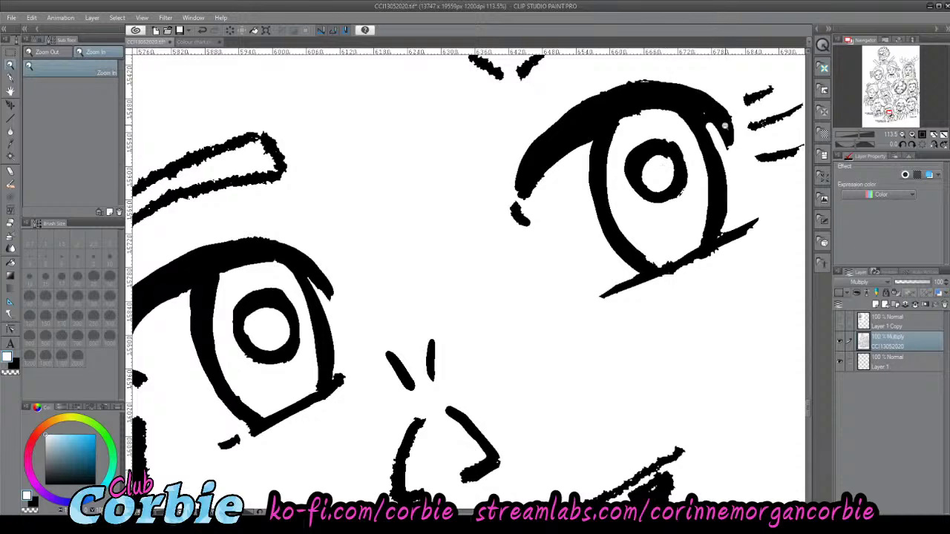
scroll(256, 328, down, 2)
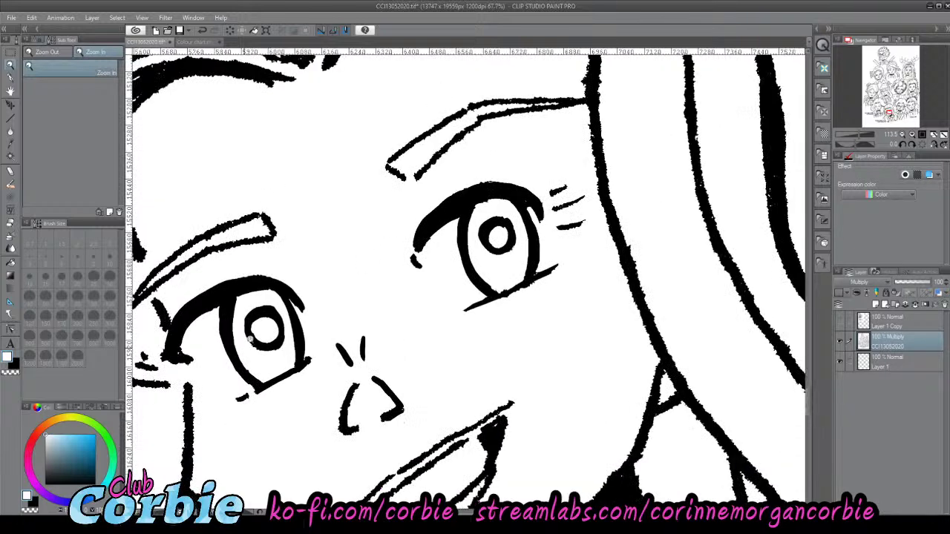
scroll(256, 328, up, 4)
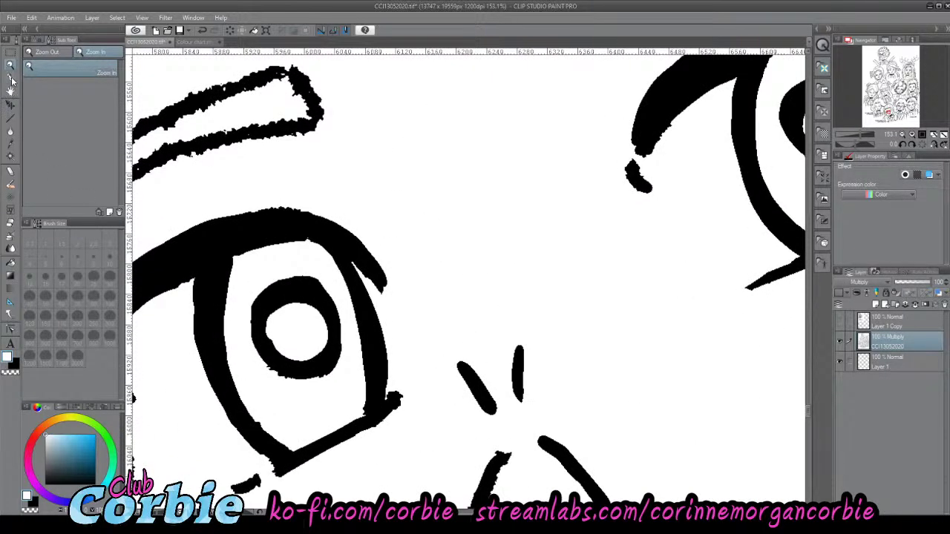
click(11, 81)
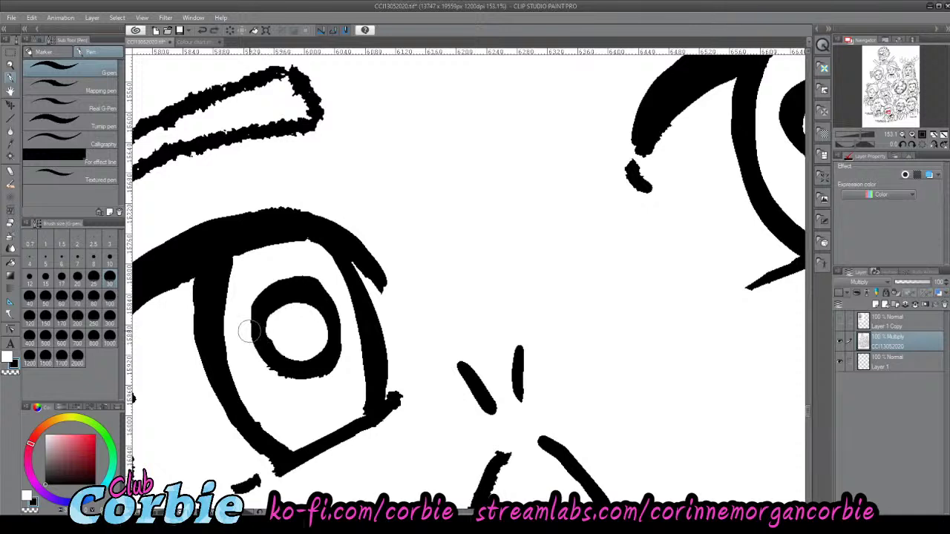
- Lasso the left-hand eye's pupil and scale it down slightly within the iris
click(12, 54)
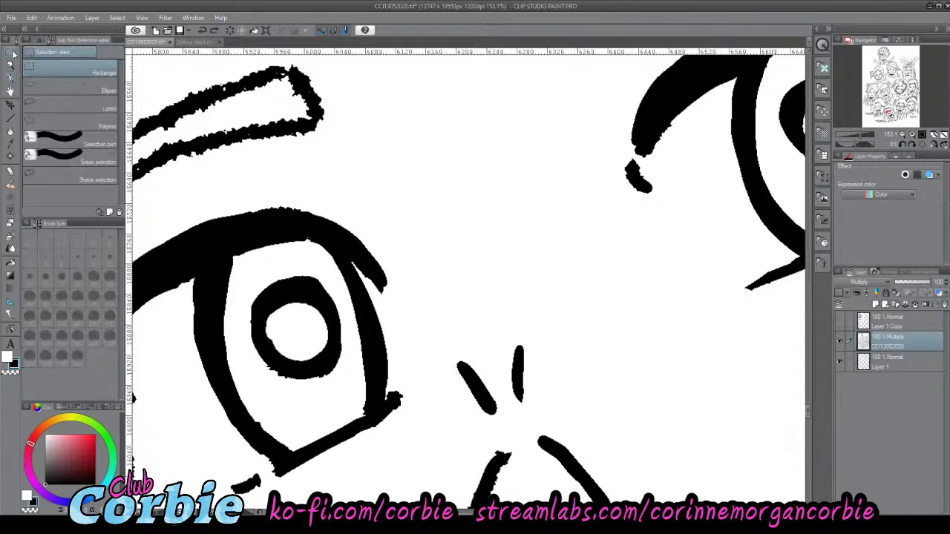
click(53, 105)
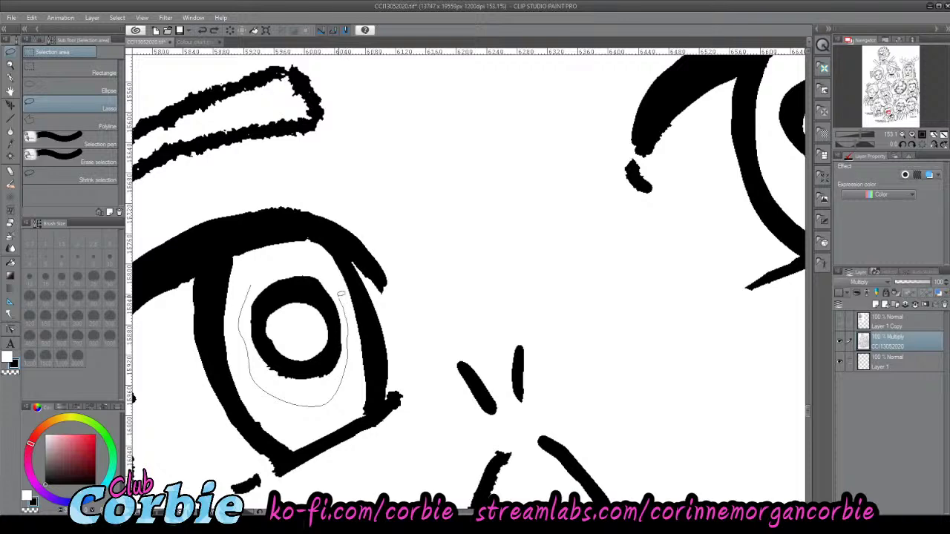
drag(269, 261, 269, 242)
click(11, 63)
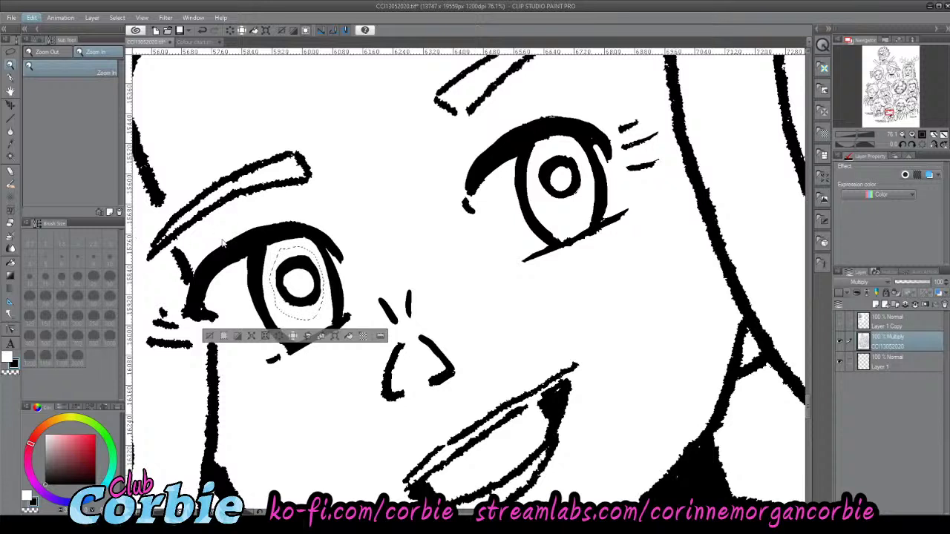
key(ctrl+t)
drag(324, 321, 312, 300)
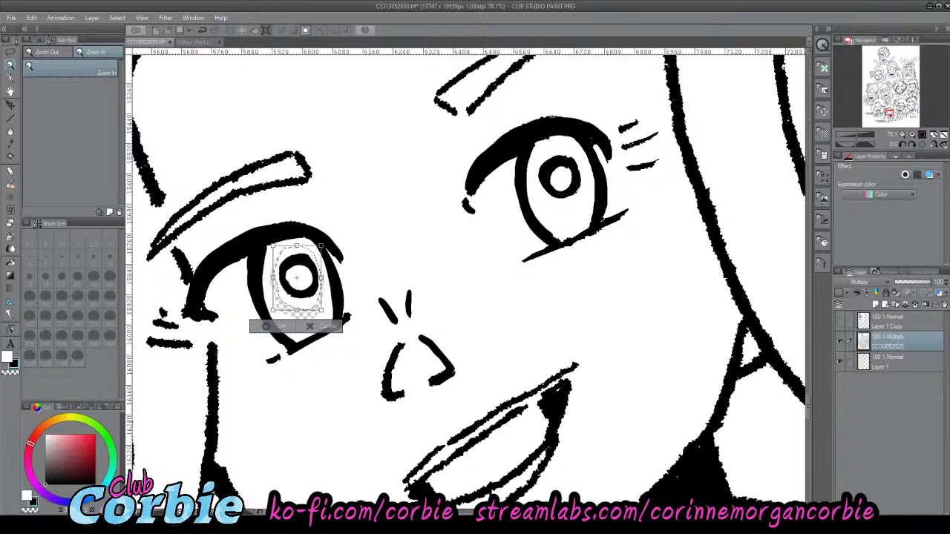
key(Return)
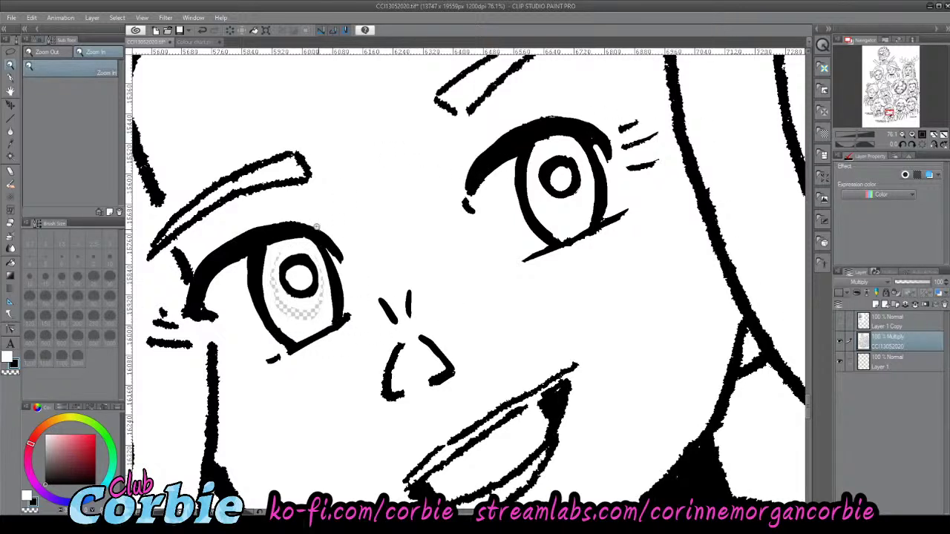
- Add a new layer directly beneath the Multiply line-art layer and fill it with white
click(873, 360)
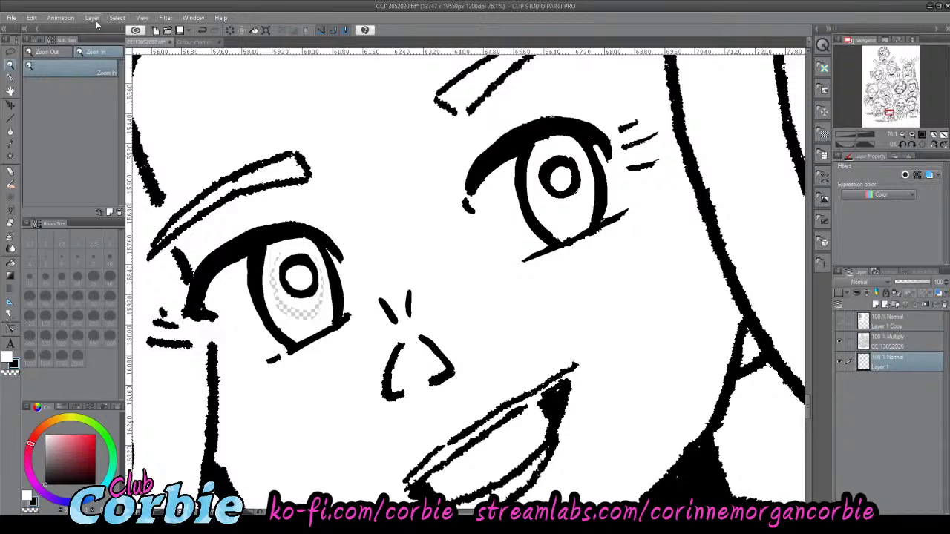
click(96, 30)
click(6, 359)
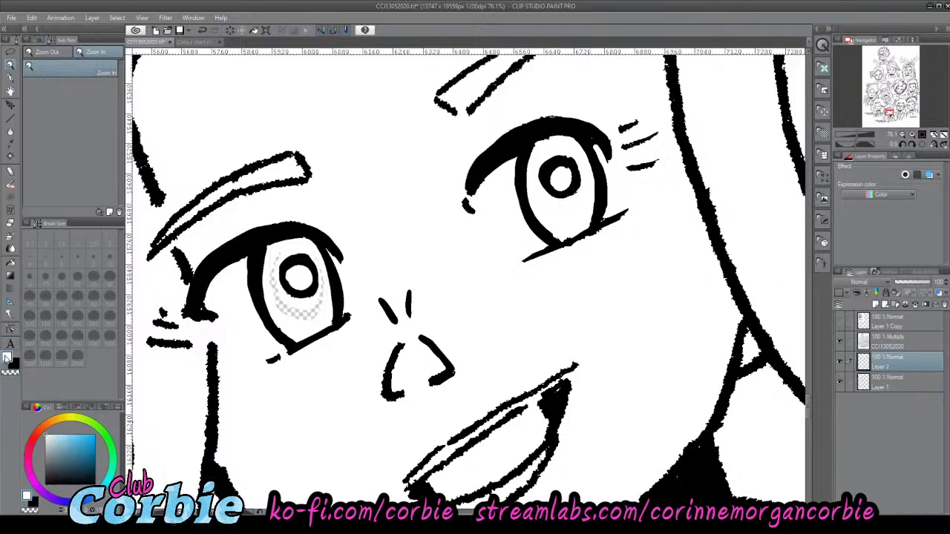
click(11, 261)
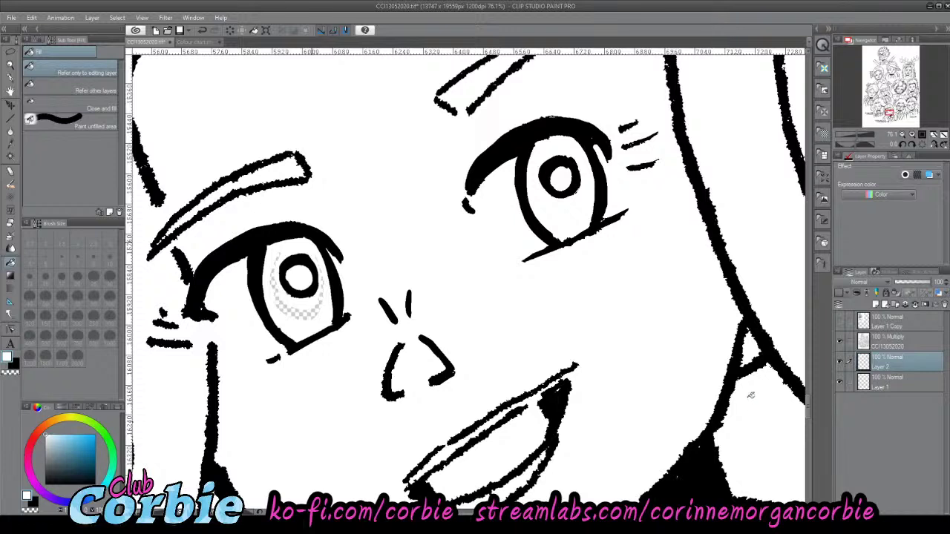
click(303, 267)
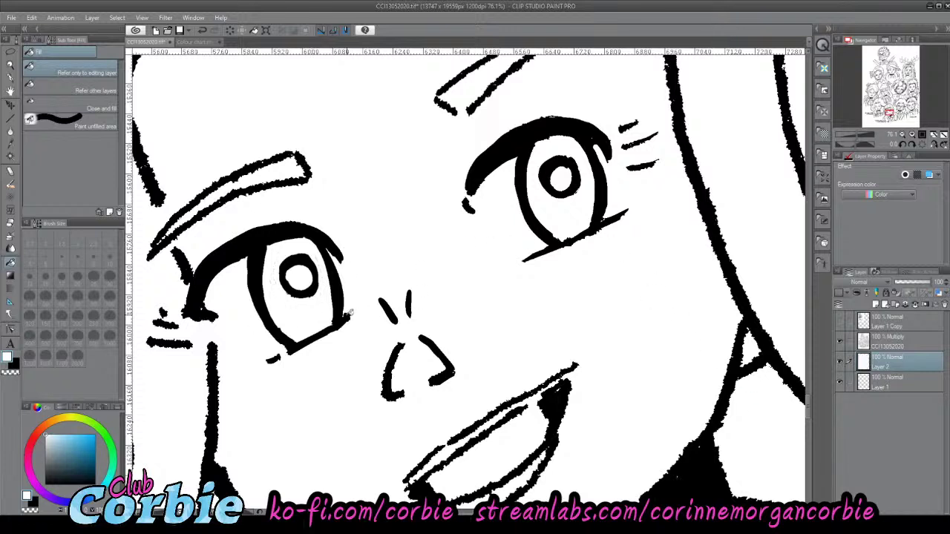
- On the line-art layer, fill the white specks in the girl's lower jawline with black and even out its upper edge near the neck
click(864, 339)
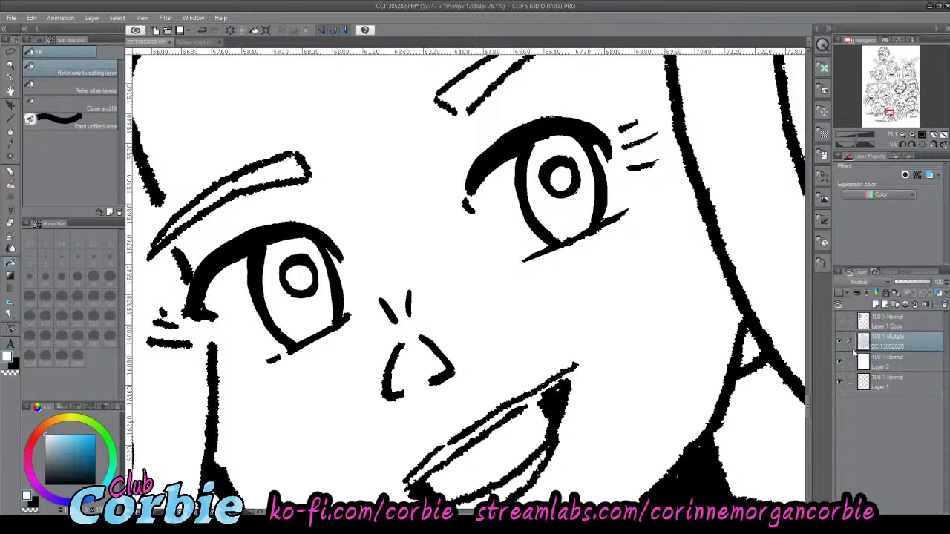
click(12, 65)
drag(414, 215, 326, 285)
scroll(382, 297, up, 6)
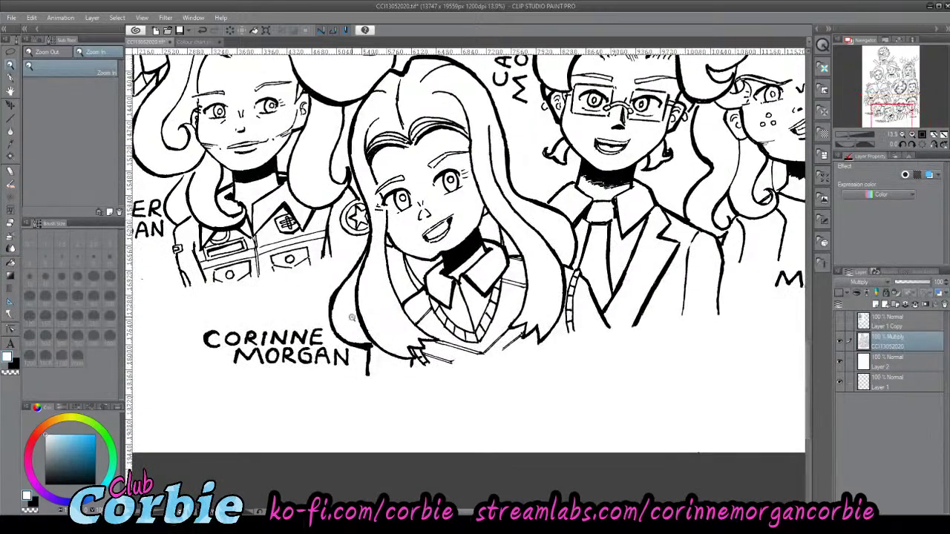
scroll(382, 295, up, 3)
scroll(365, 305, down, 5)
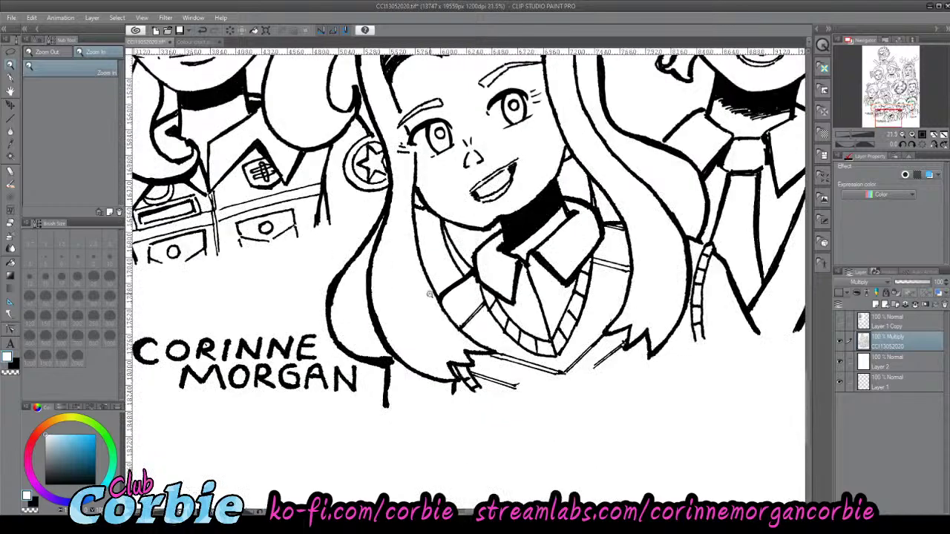
scroll(445, 282, up, 3)
scroll(571, 165, up, 3)
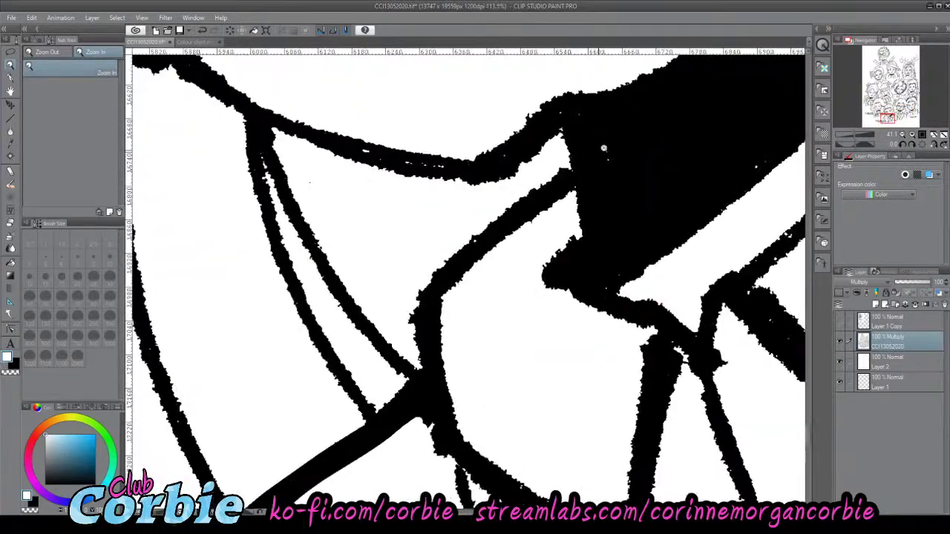
scroll(556, 153, down, 3)
scroll(330, 151, up, 5)
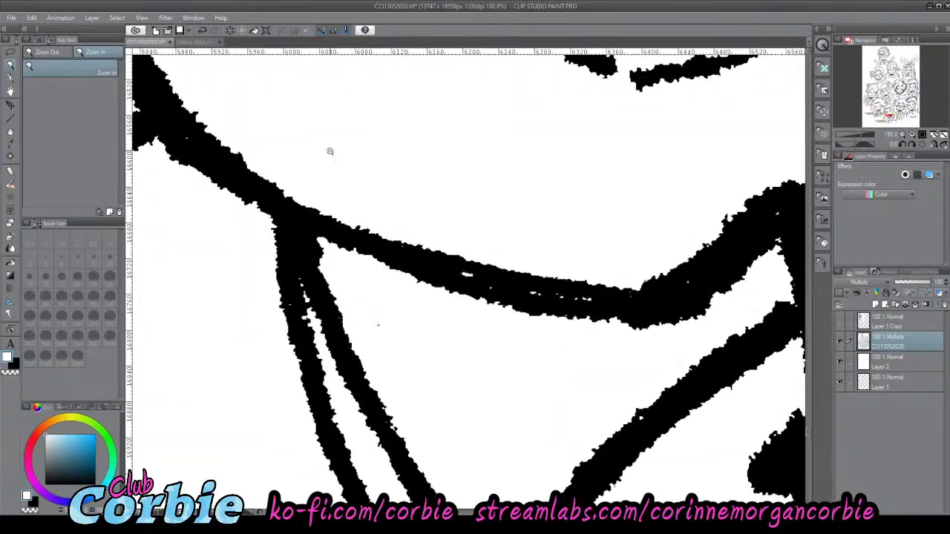
click(9, 82)
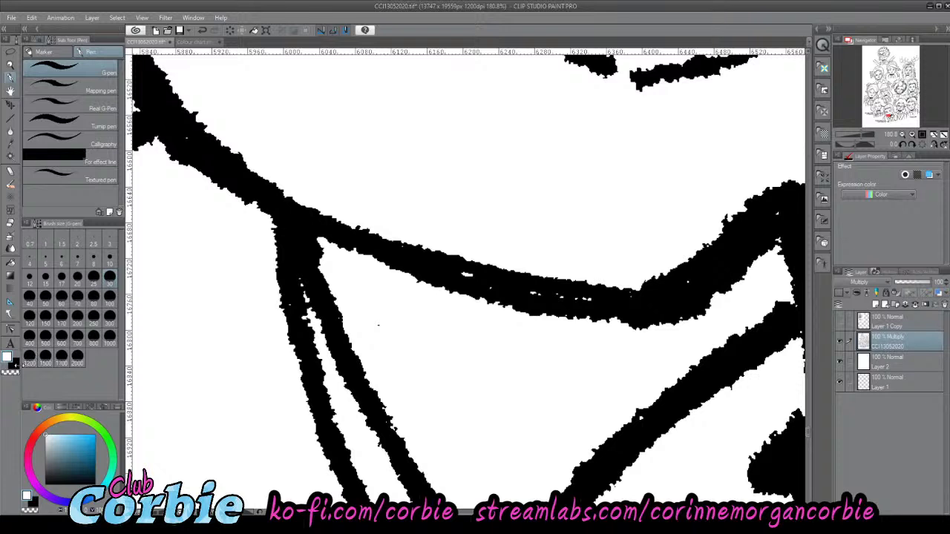
click(11, 364)
mouse_move(413, 250)
mouse_down()
mouse_move(466, 275)
mouse_move(631, 303)
mouse_move(691, 277)
mouse_move(637, 294)
mouse_move(708, 257)
mouse_move(769, 204)
mouse_move(667, 277)
mouse_move(738, 229)
mouse_move(760, 232)
mouse_up()
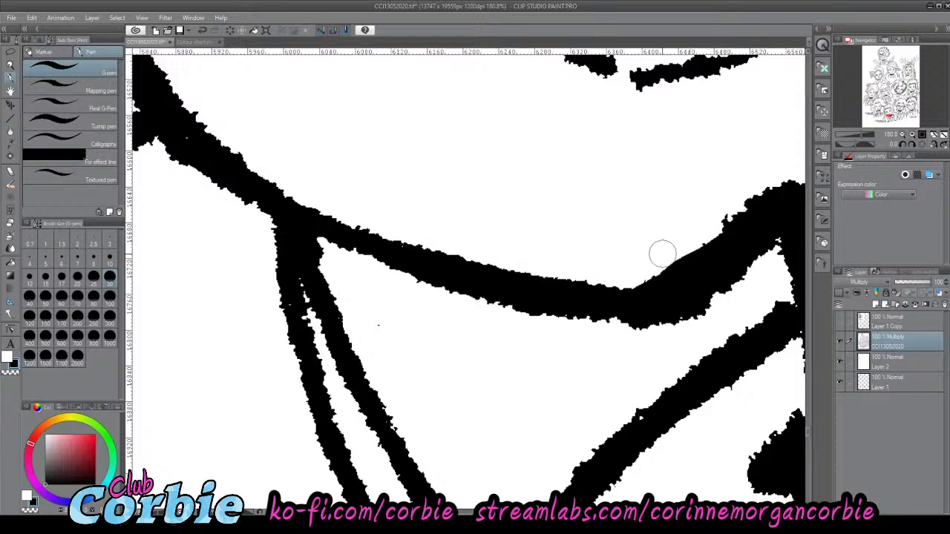
key(x)
key(x)
- Fill the white specks inside the girl's black neck shadow and the gaps beside the collar in black
click(9, 66)
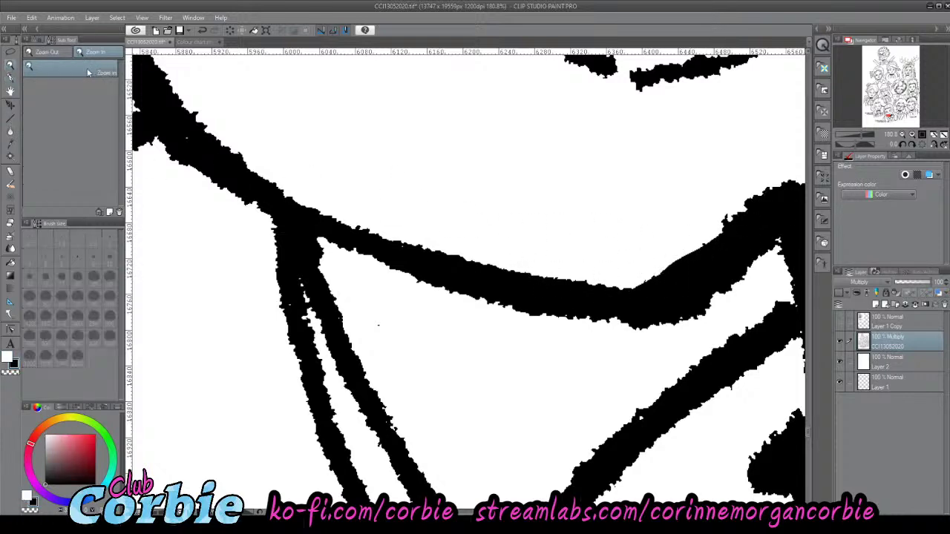
drag(328, 185, 269, 201)
drag(429, 114, 463, 95)
click(463, 94)
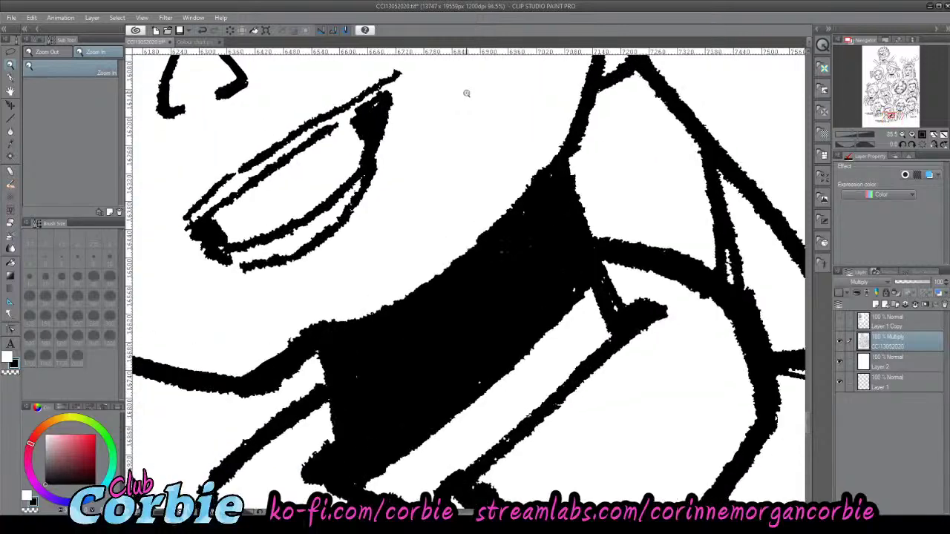
click(11, 78)
key(x)
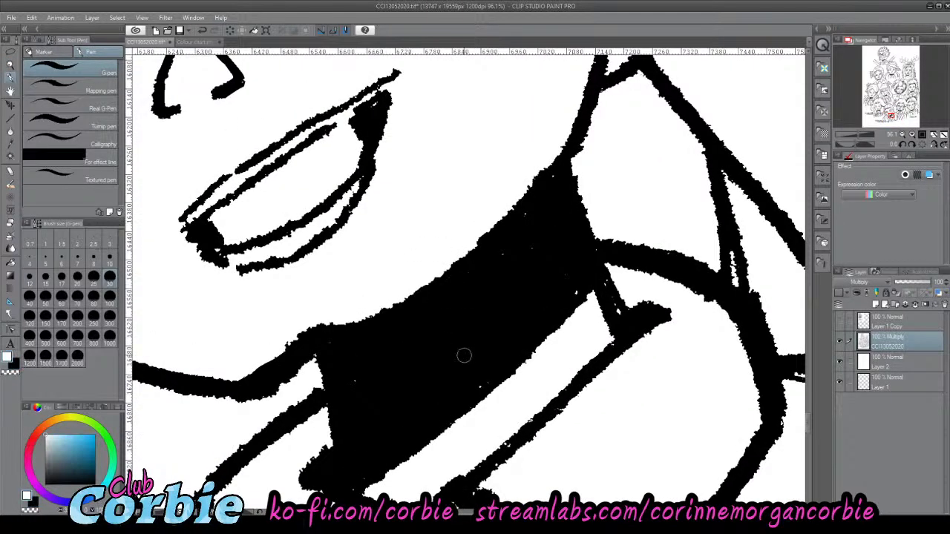
drag(472, 380, 490, 370)
key(ctrl+z)
key(x)
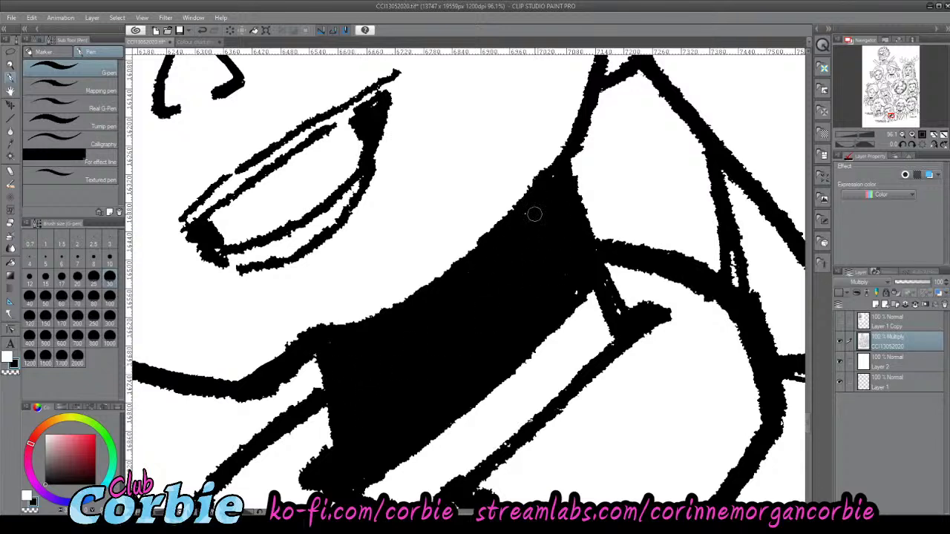
mouse_move(589, 284)
mouse_down()
mouse_move(576, 293)
mouse_move(619, 311)
mouse_up()
- Smooth the upper edge of the neck shadow along the girl's jaw with white strokes
key(x)
mouse_move(331, 317)
mouse_down()
mouse_move(384, 320)
mouse_move(456, 262)
mouse_up()
mouse_move(493, 215)
mouse_down()
mouse_move(453, 266)
mouse_move(369, 320)
mouse_up()
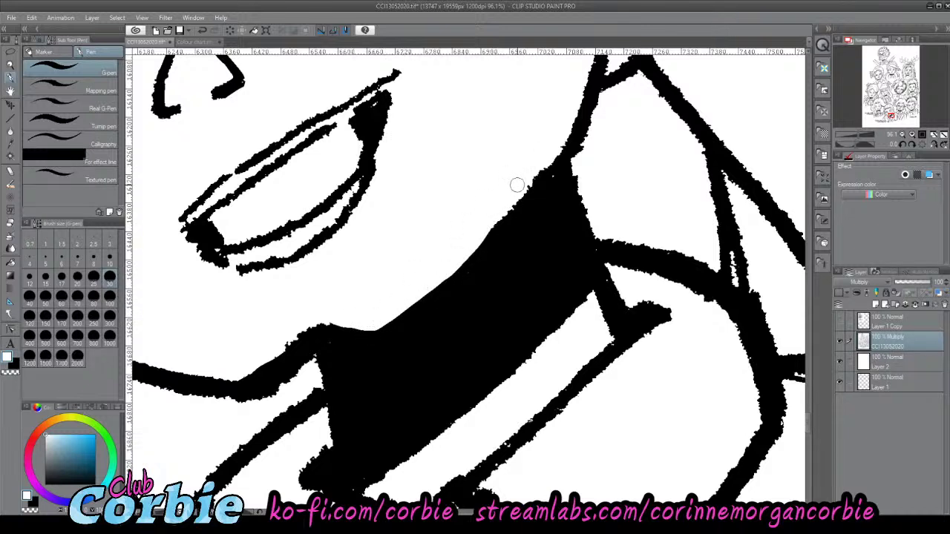
mouse_move(505, 204)
mouse_down()
mouse_move(465, 257)
mouse_move(374, 314)
mouse_up()
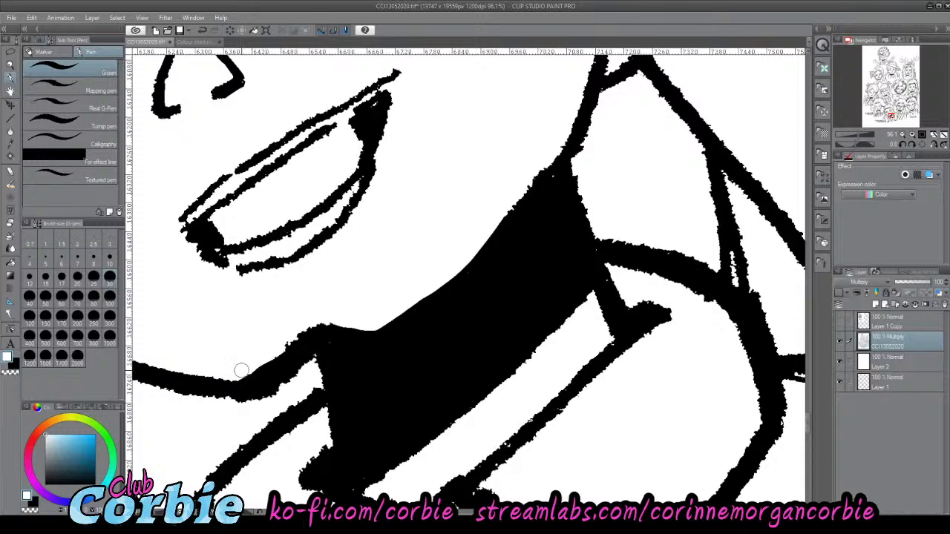
- Trim the jagged underside of the jawline's bend beside the neck in white, and try refilling it in black
mouse_move(235, 408)
mouse_down()
mouse_move(298, 360)
mouse_move(251, 406)
mouse_move(276, 386)
mouse_up()
key(ctrl+z)
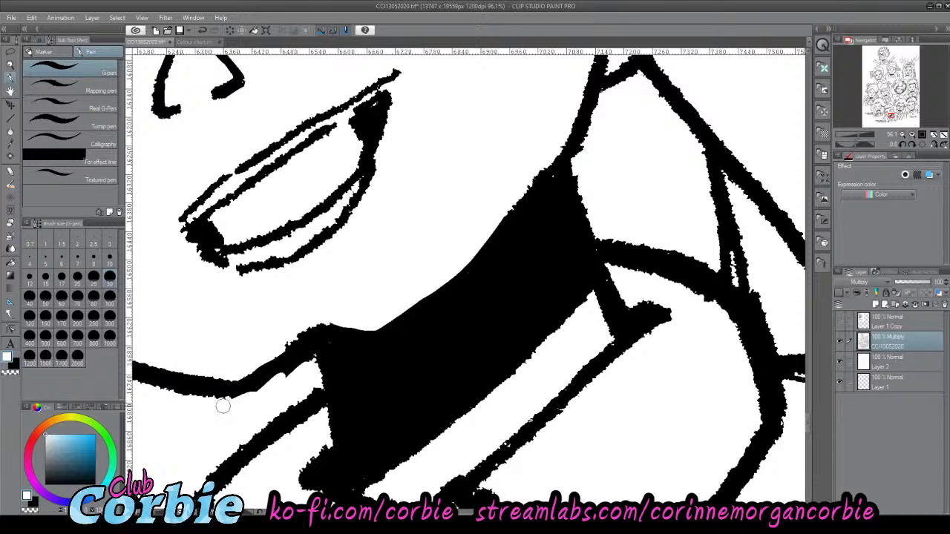
key(x)
mouse_move(236, 397)
mouse_down()
mouse_move(321, 345)
mouse_move(237, 396)
mouse_move(208, 391)
mouse_move(252, 396)
mouse_move(296, 356)
mouse_move(261, 386)
mouse_up()
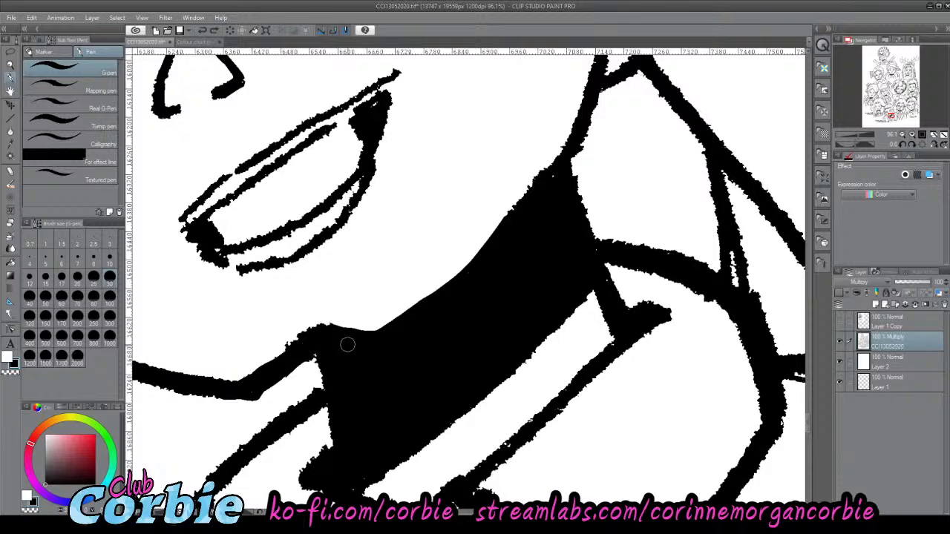
key(x)
mouse_move(310, 357)
mouse_down()
mouse_move(224, 397)
mouse_move(304, 347)
mouse_up()
key(ctrl+z)
key(x)
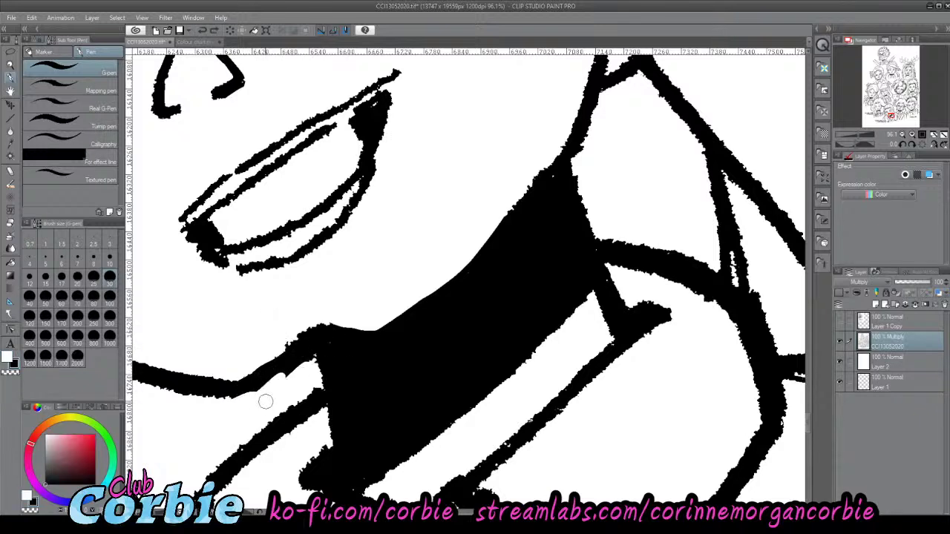
- Reshape the underside of the jawline's bend into one even curve, alternating white and black strokes
key(x)
drag(260, 390, 303, 348)
key(ctrl+z)
key(x)
mouse_move(259, 391)
mouse_down()
mouse_move(308, 346)
mouse_move(245, 394)
mouse_move(220, 391)
mouse_move(256, 389)
mouse_move(297, 355)
mouse_move(263, 386)
mouse_move(313, 340)
mouse_move(360, 354)
mouse_move(316, 344)
mouse_move(344, 354)
mouse_move(278, 397)
mouse_move(302, 374)
mouse_move(257, 397)
mouse_move(214, 402)
mouse_up()
key(x)
key(x)
key(ctrl+z)
key(x)
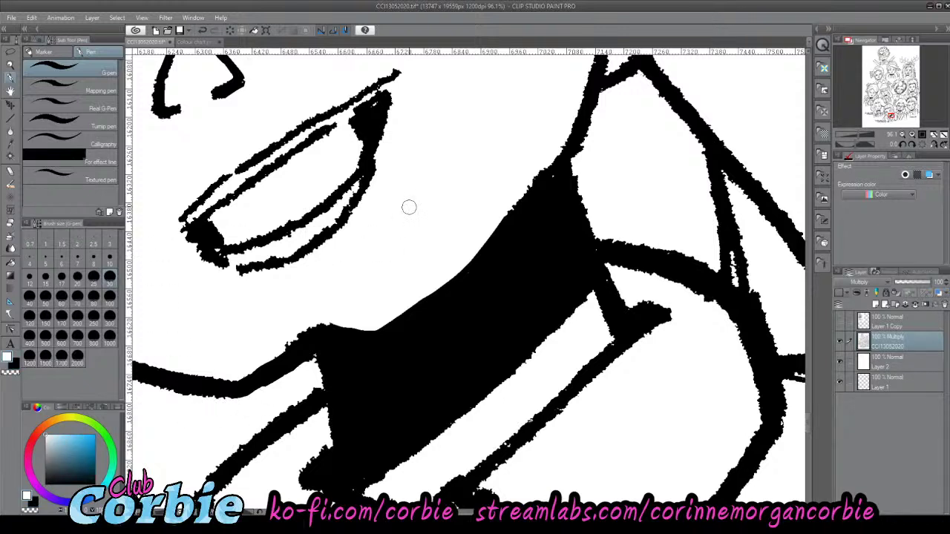
- Straighten the neck shadow's right-hand edge in black, from the jaw down to the collar tip
key(x)
key(x)
key(x)
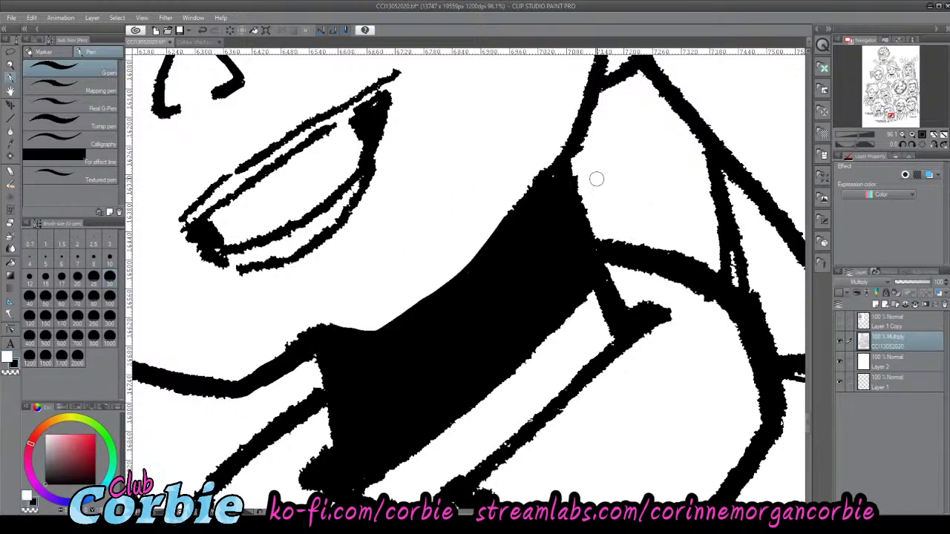
mouse_move(569, 153)
mouse_down()
mouse_move(608, 276)
mouse_move(571, 147)
mouse_move(582, 208)
mouse_move(628, 311)
mouse_up()
key(ctrl+z)
key(ctrl+z)
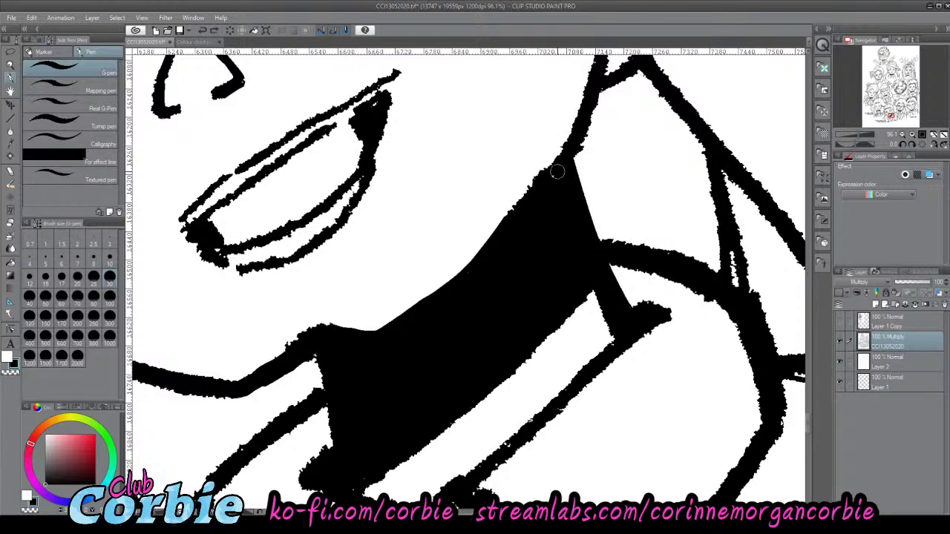
- Examine the girl's face, fringe and lower hair for rough lines that still need cleaning
click(10, 65)
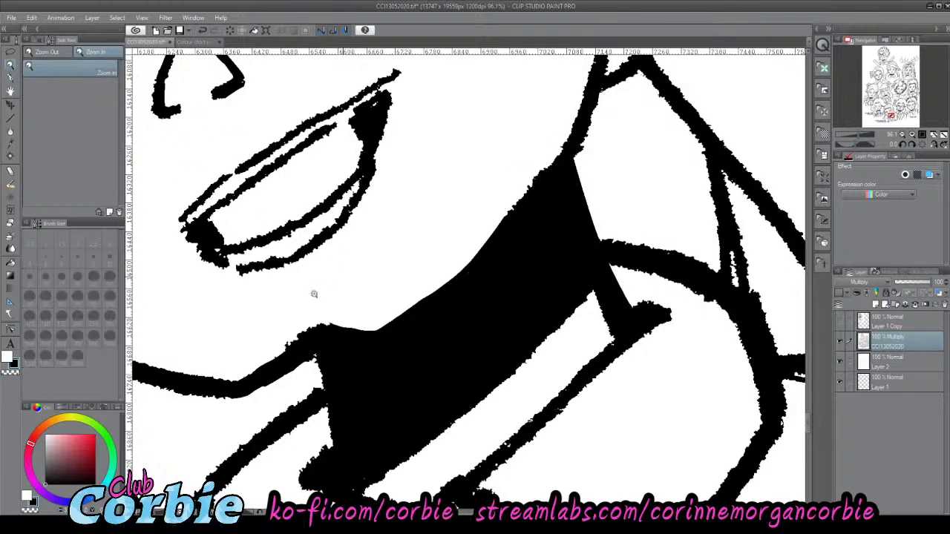
drag(347, 266, 289, 256)
drag(330, 224, 355, 253)
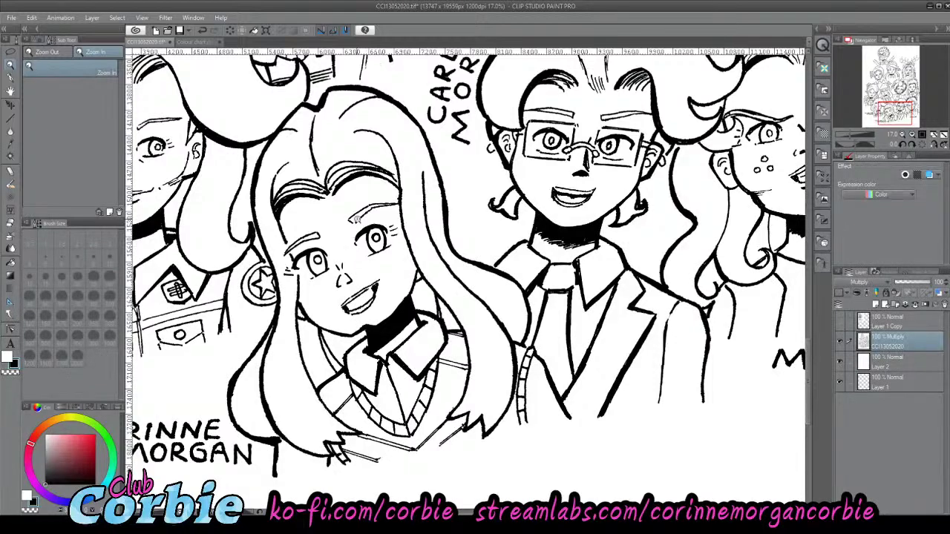
scroll(343, 175, up, 2)
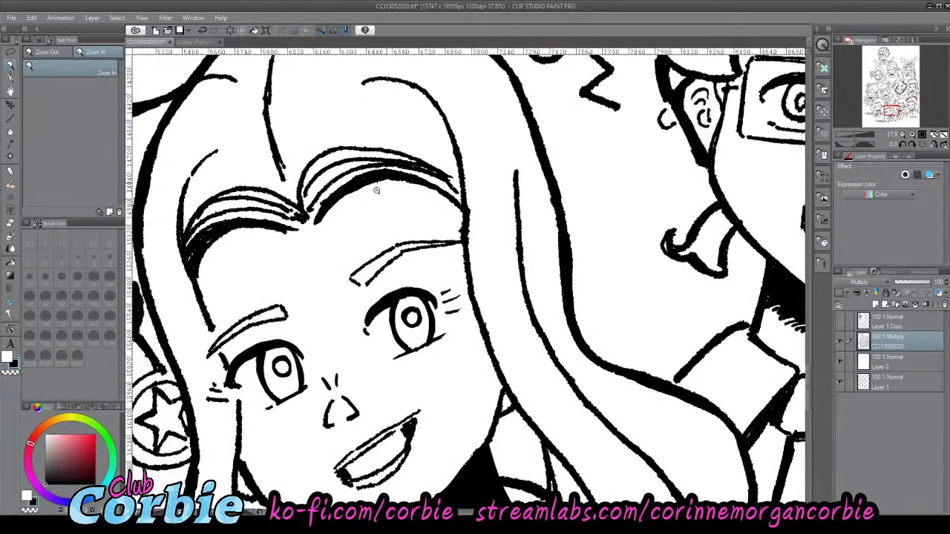
scroll(435, 276, down, 3)
scroll(306, 444, up, 4)
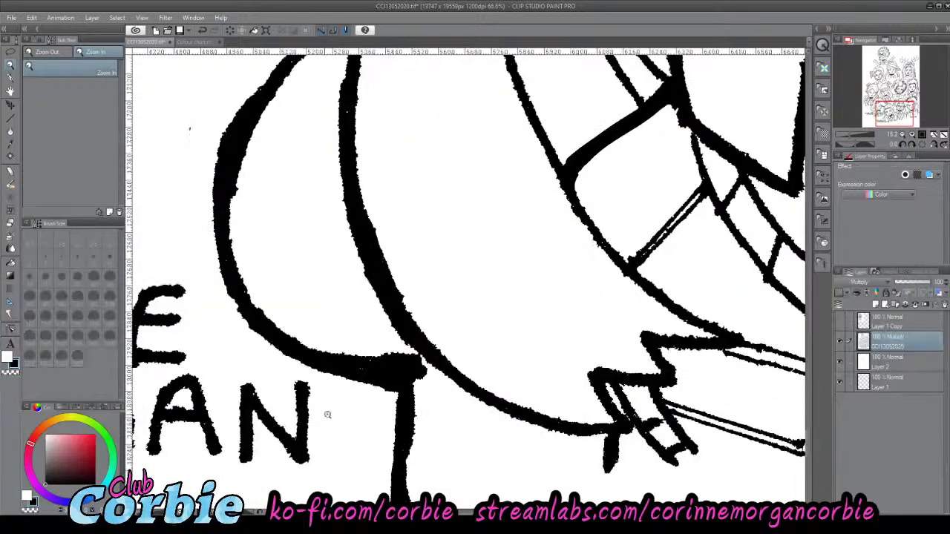
scroll(445, 374, down, 2)
scroll(412, 383, down, 2)
- Smooth the inner edge of the outermost left-hand hair strand's curve in white and paint out the stray speck beside it
scroll(374, 340, up, 4)
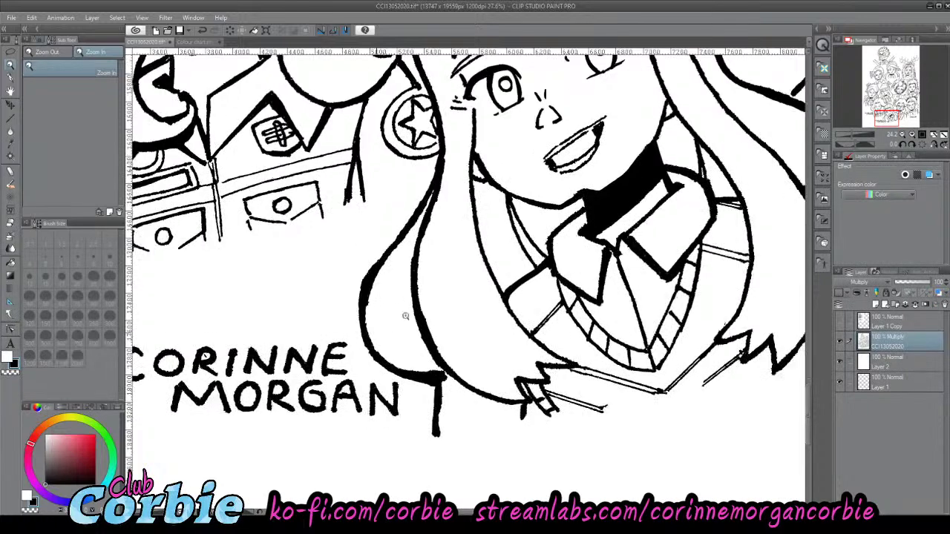
scroll(390, 170, up, 1)
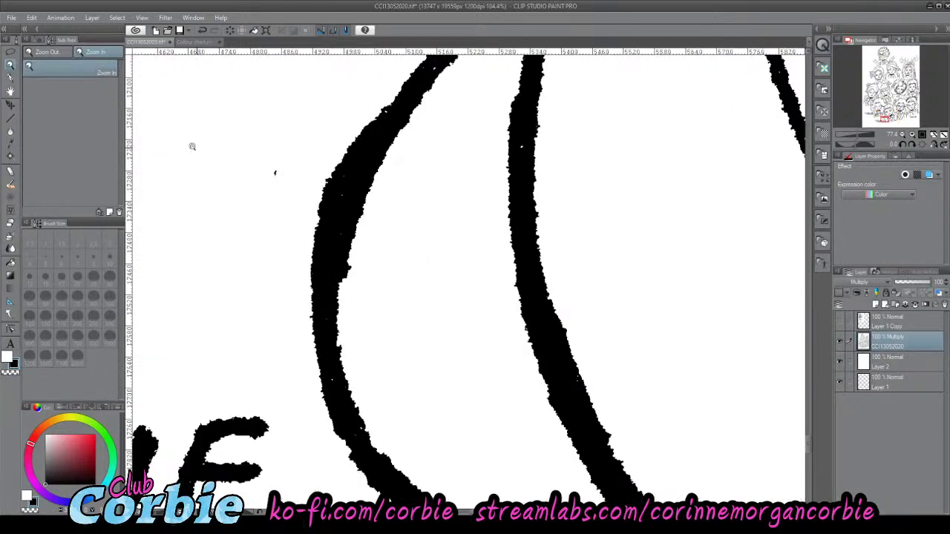
click(10, 78)
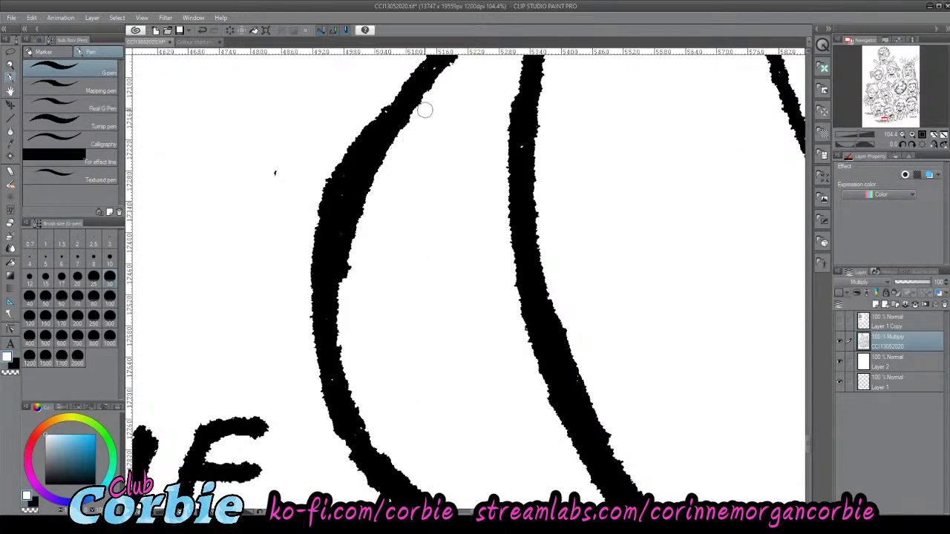
mouse_move(424, 109)
mouse_down()
mouse_move(388, 143)
mouse_move(364, 195)
mouse_move(348, 293)
mouse_up()
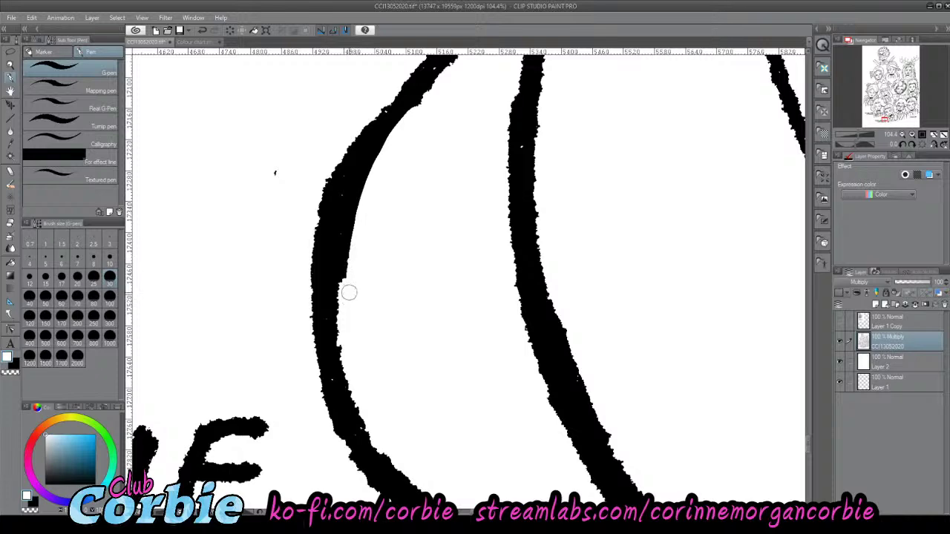
drag(378, 170, 343, 282)
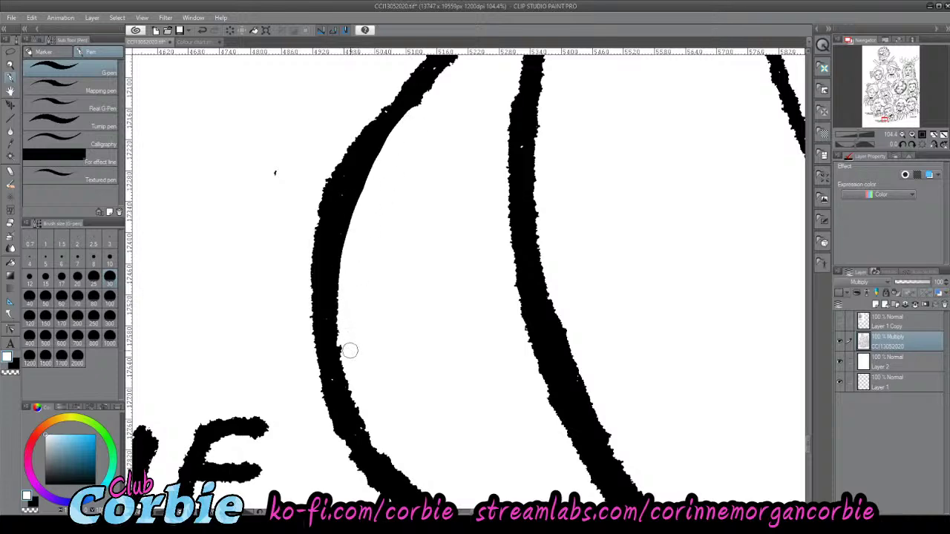
click(276, 172)
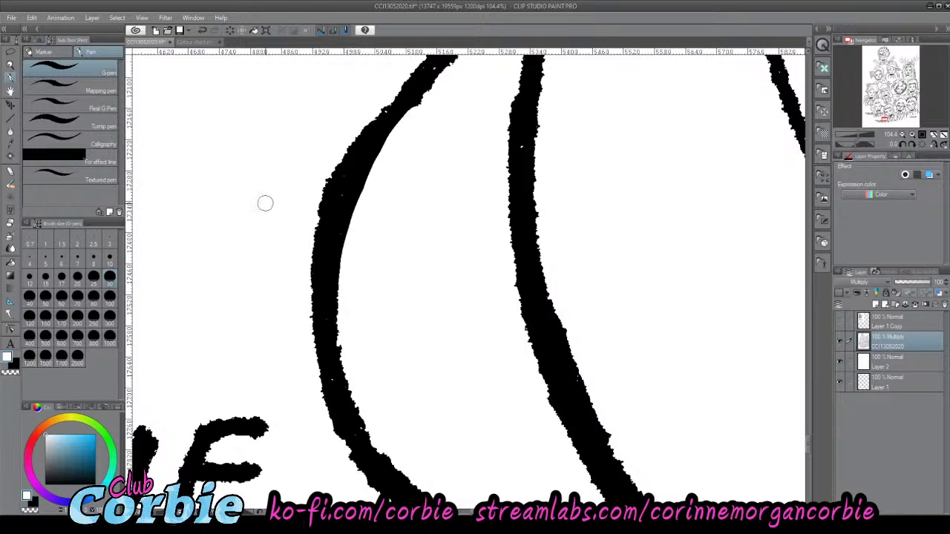
- Check the left-hand hair strand's cleaned curve against the neighbouring hair and collar lines
click(11, 66)
drag(303, 233, 342, 170)
scroll(338, 157, up, 5)
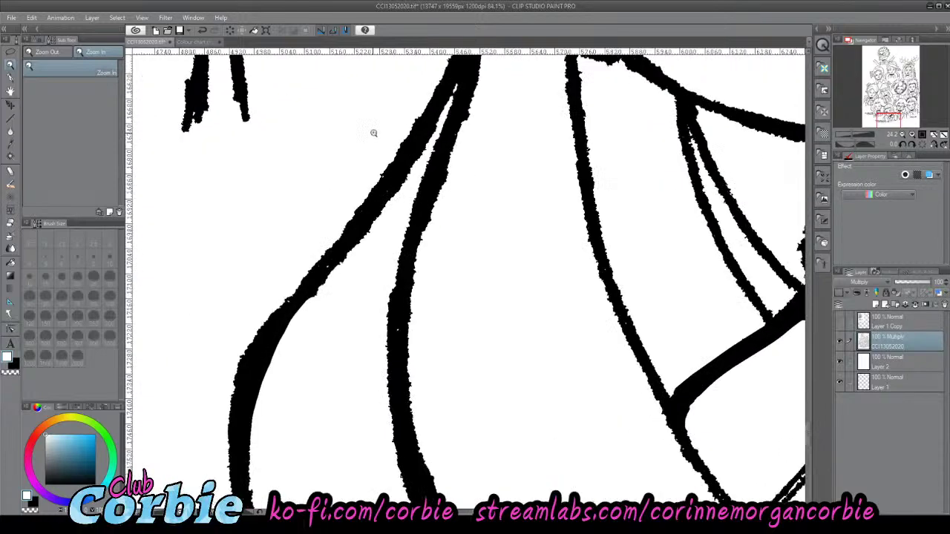
scroll(288, 319, down, 4)
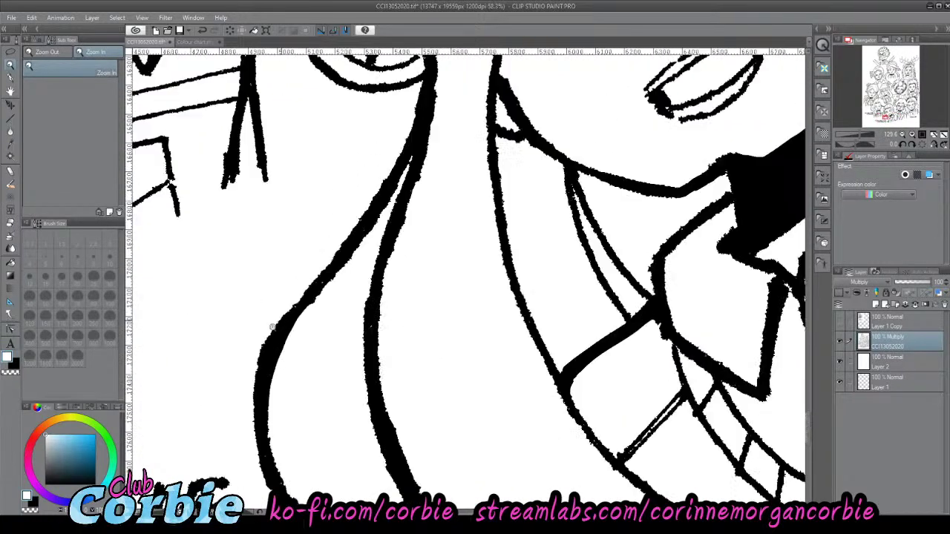
- Smooth the inner edge of the outermost left-hand hair strand's upper bend in black
scroll(293, 378, up, 3)
scroll(302, 362, up, 2)
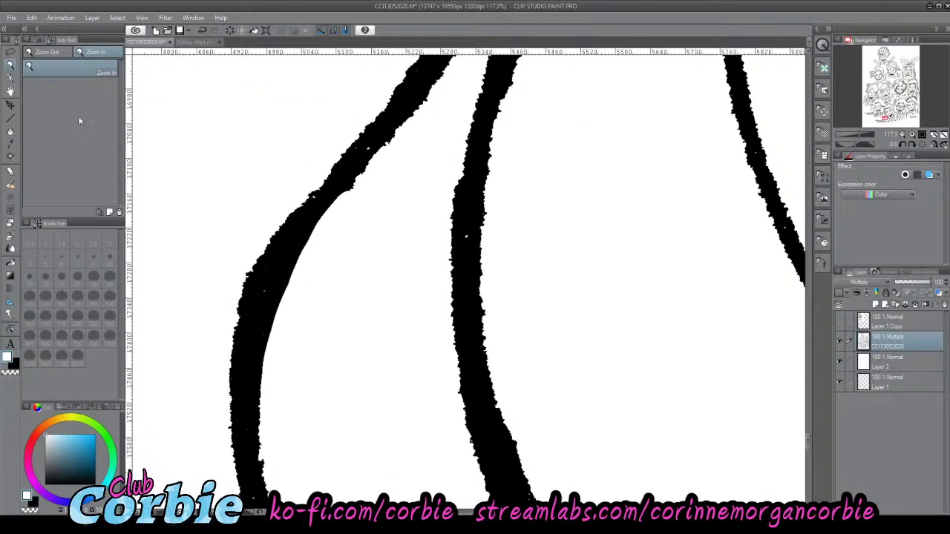
click(12, 79)
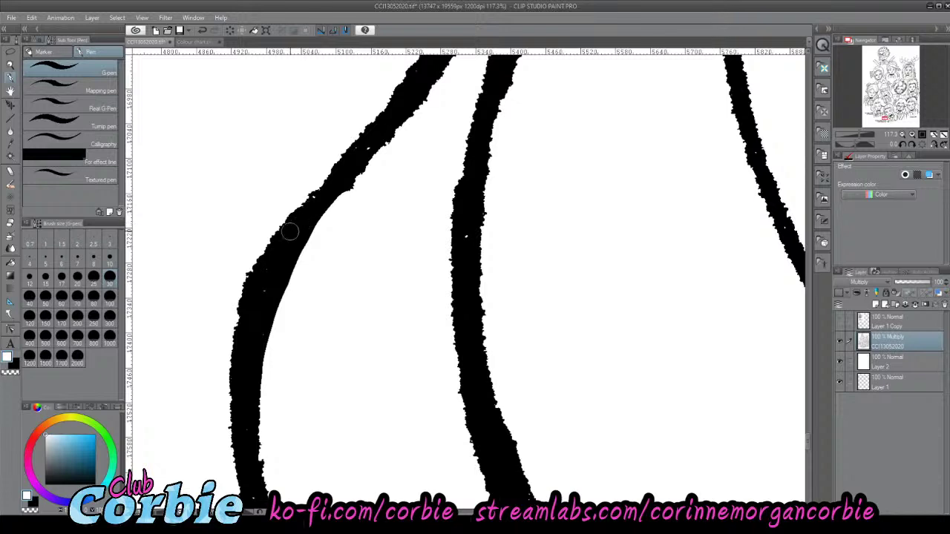
key(x)
drag(284, 268, 378, 145)
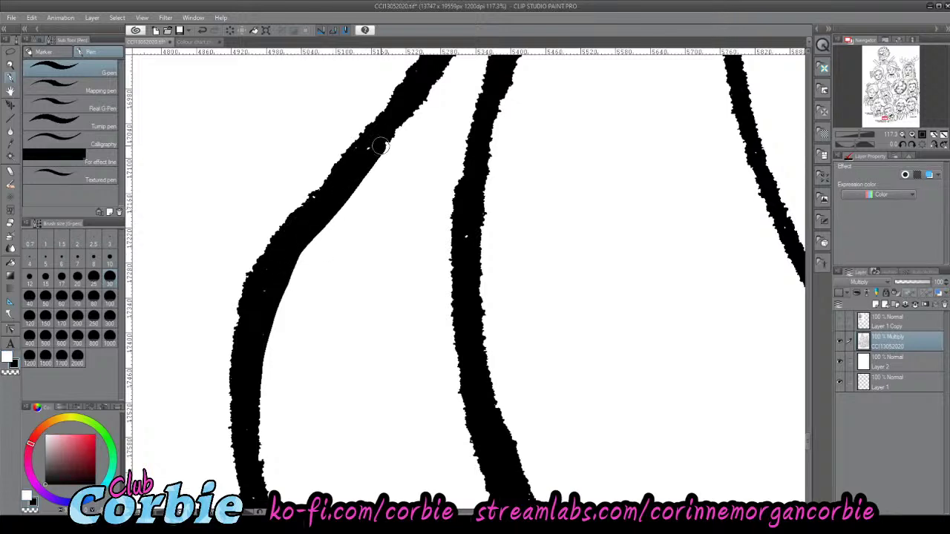
key(ctrl+z)
drag(277, 260, 346, 192)
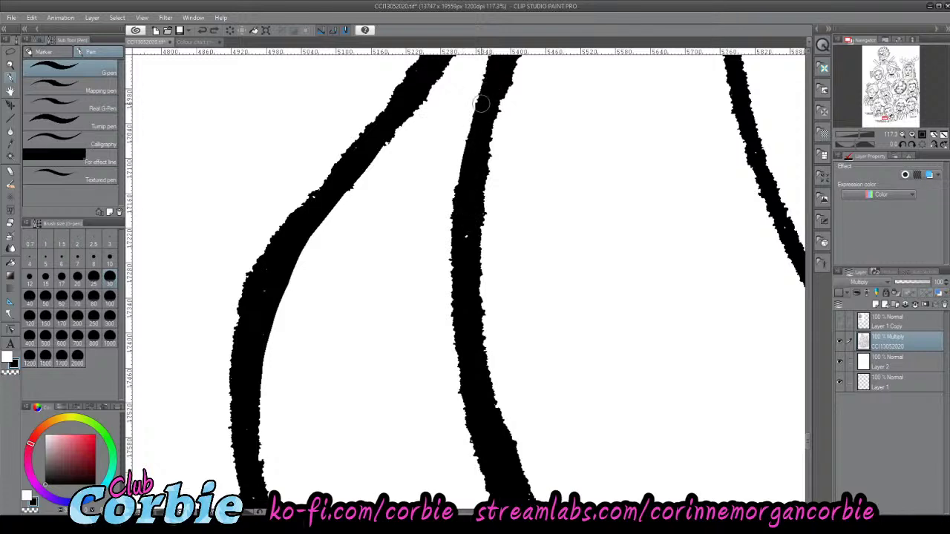
- Smooth the left edge of the second hair strand and the outer edge of the outermost strand's bend, adding black and trimming with white
drag(483, 95, 458, 217)
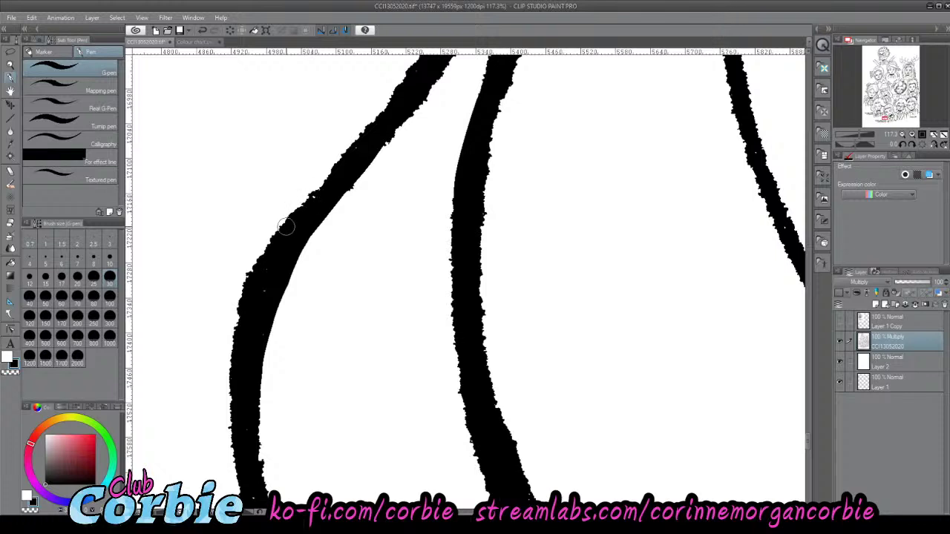
mouse_move(296, 222)
mouse_down()
mouse_move(417, 66)
mouse_move(283, 227)
mouse_move(254, 275)
mouse_up()
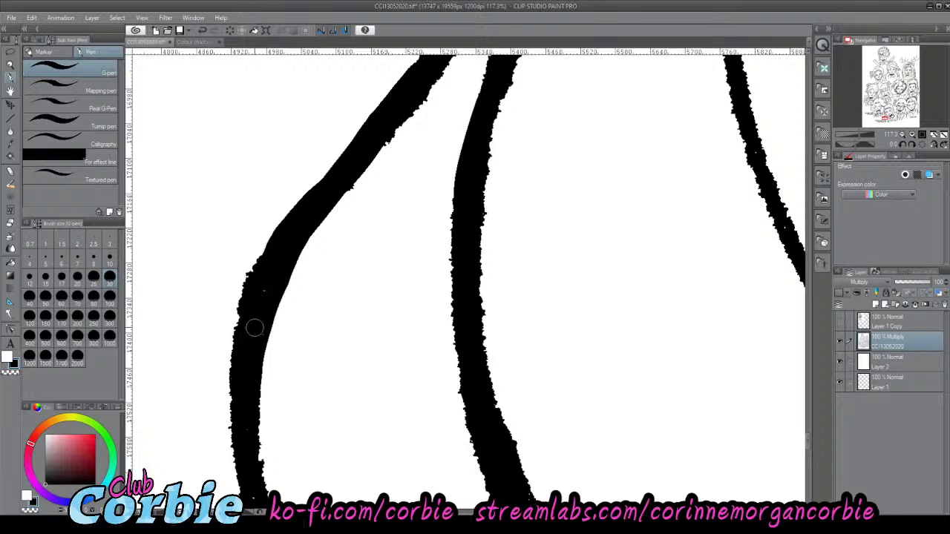
click(11, 362)
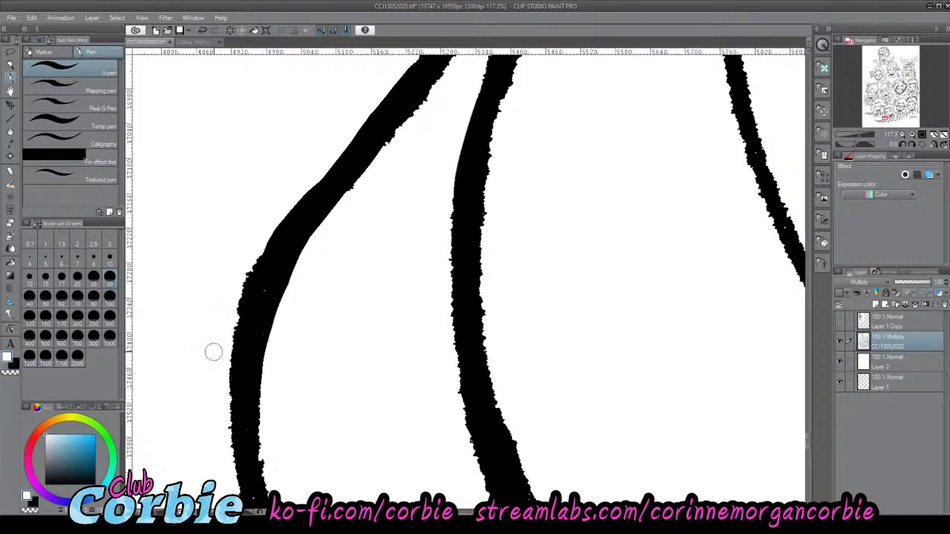
drag(232, 312, 255, 256)
drag(219, 351, 261, 239)
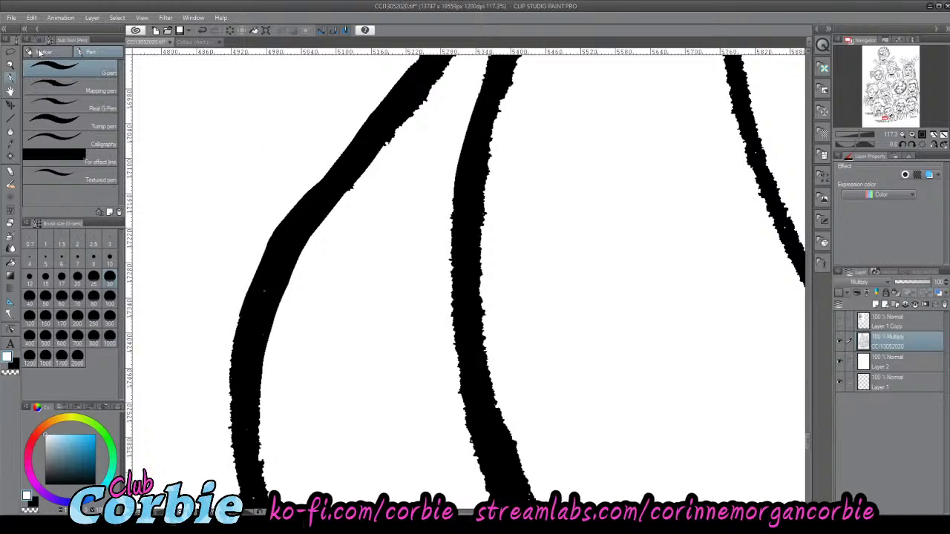
- Smooth both edges of the girl's left-hand collar outline in black, from the shoulder line up towards the neck shadow
click(12, 64)
drag(343, 208, 292, 218)
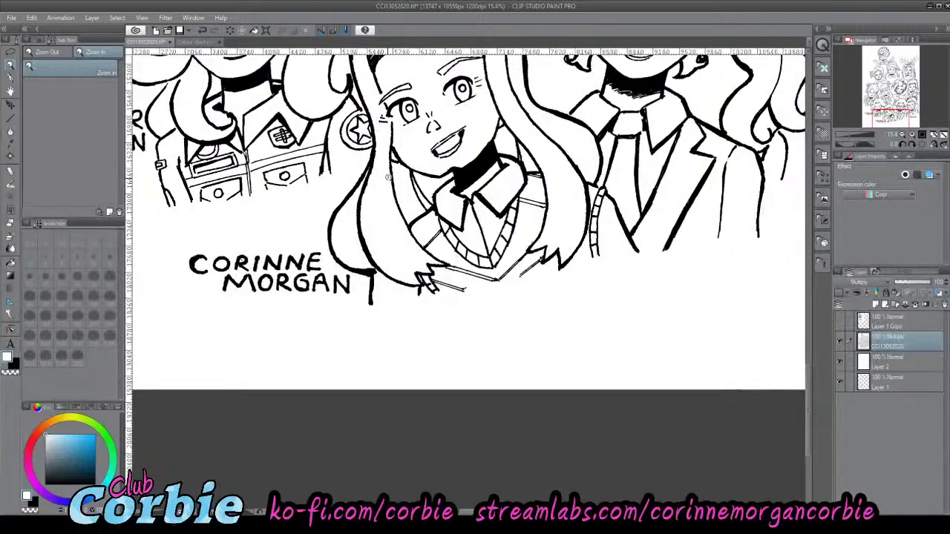
drag(388, 176, 473, 177)
drag(412, 229, 448, 208)
click(10, 81)
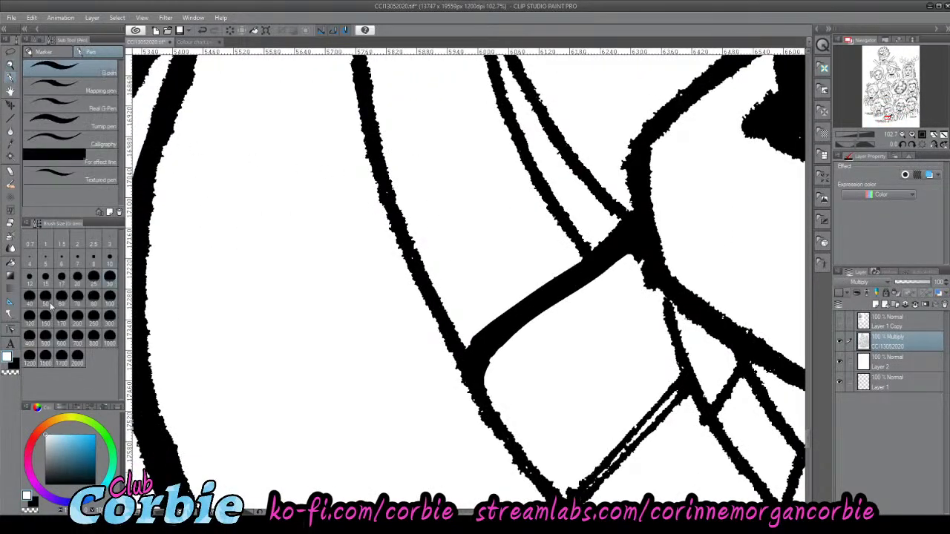
click(13, 364)
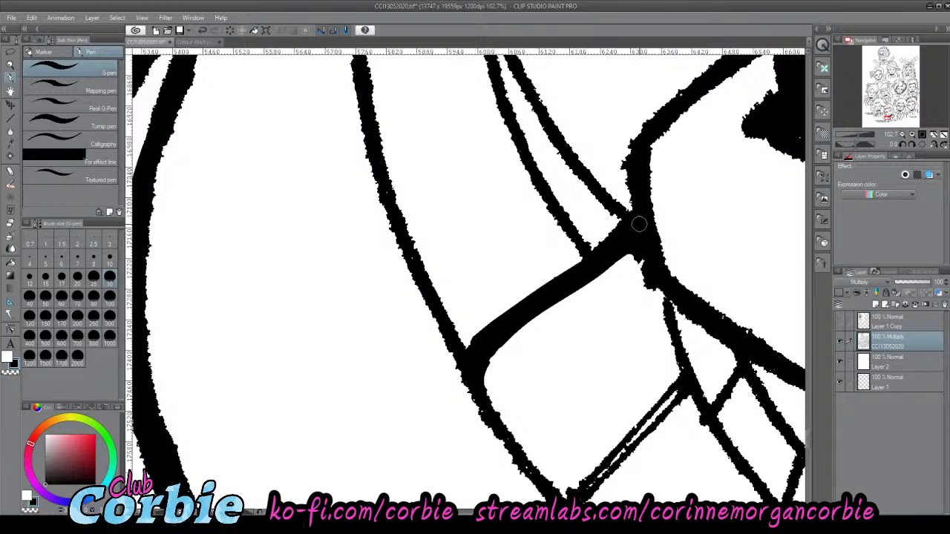
mouse_move(638, 224)
mouse_down()
mouse_move(627, 153)
mouse_move(684, 101)
mouse_up()
mouse_move(651, 128)
mouse_down()
mouse_move(724, 63)
mouse_move(638, 135)
mouse_move(629, 223)
mouse_move(626, 151)
mouse_move(644, 146)
mouse_up()
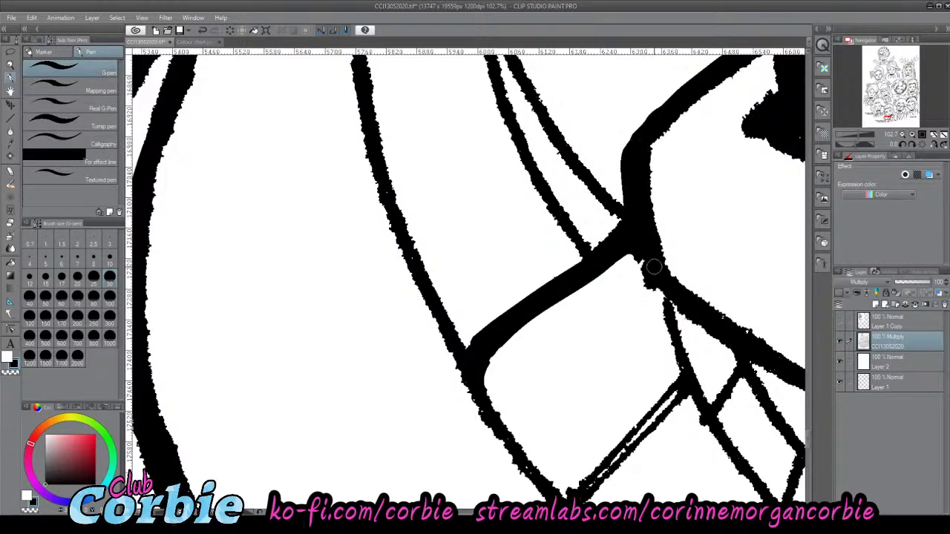
mouse_move(663, 285)
mouse_down()
mouse_move(652, 145)
mouse_move(733, 63)
mouse_move(673, 117)
mouse_up()
drag(729, 71, 766, 52)
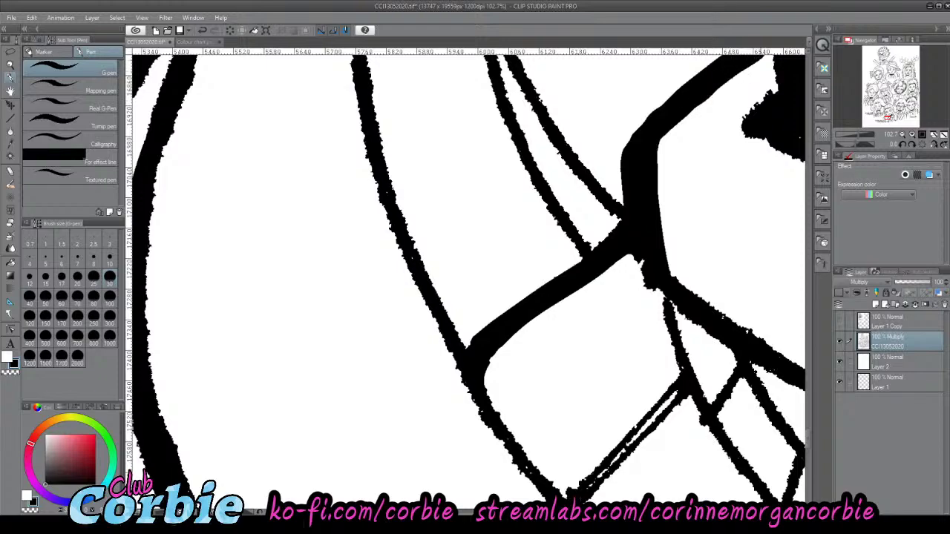
- Thicken the inner left-hand hair line's upper edge with a smooth black curve, from the double sweater stripe down to the jagged hair tip
click(11, 66)
drag(328, 283, 275, 374)
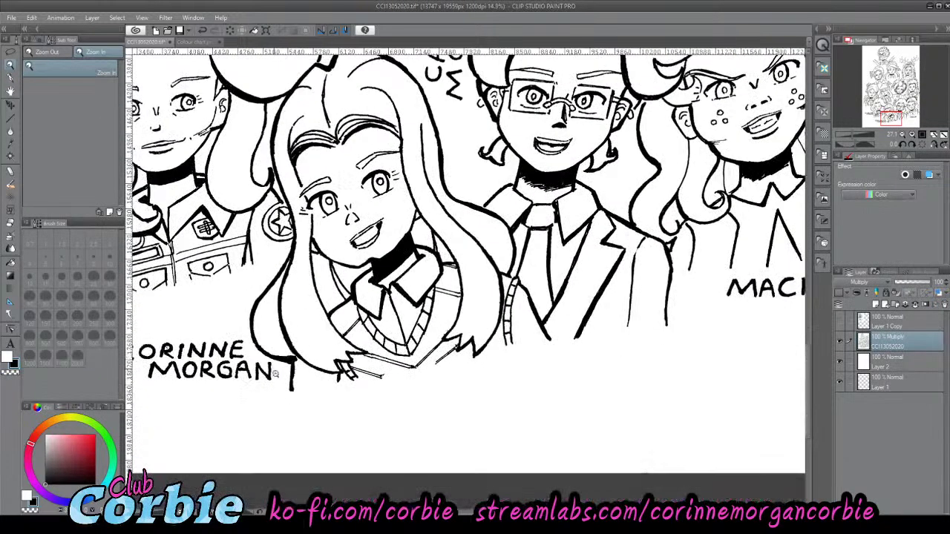
drag(349, 357, 439, 343)
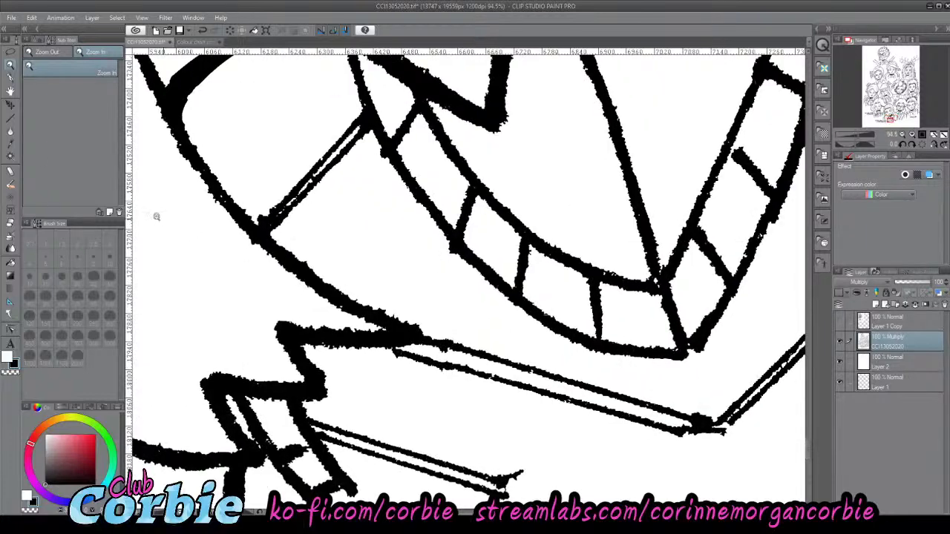
click(11, 78)
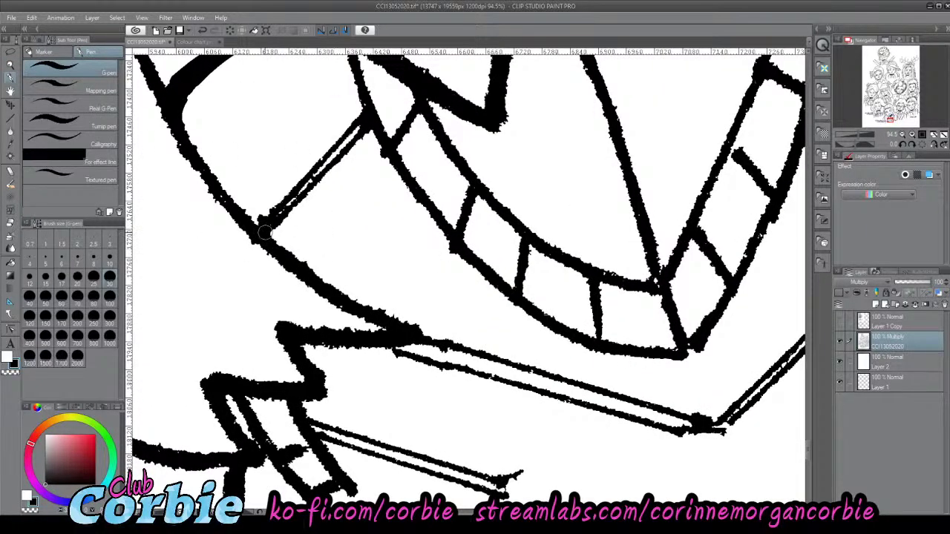
drag(264, 233, 412, 326)
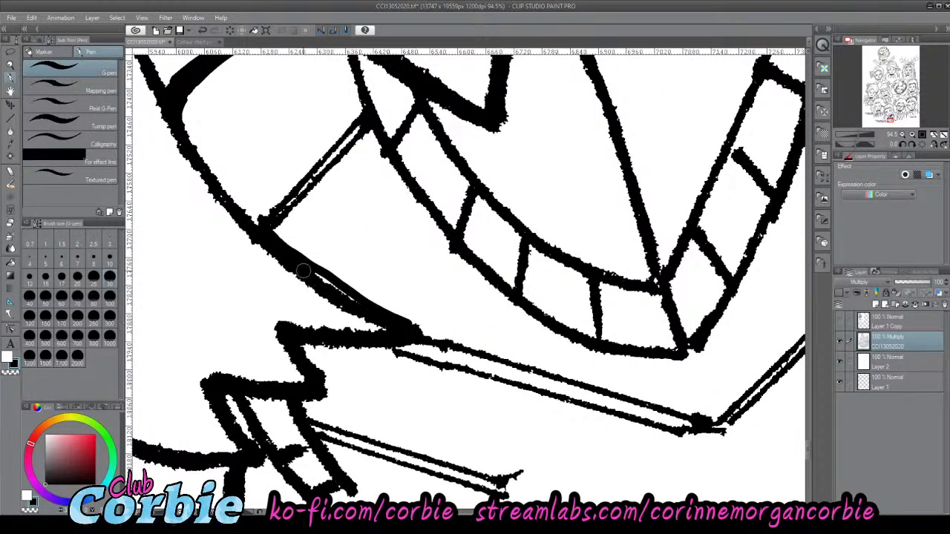
key(ctrl+z)
mouse_move(264, 232)
mouse_down()
mouse_move(380, 313)
mouse_move(420, 328)
mouse_move(255, 223)
mouse_move(420, 328)
mouse_up()
key(ctrl+z)
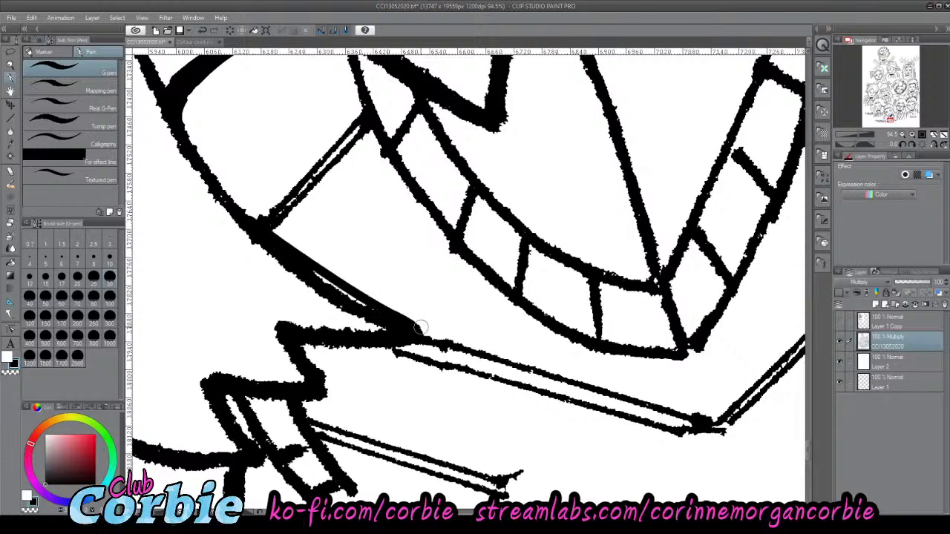
key(ctrl+z)
drag(260, 231, 399, 317)
key(ctrl+z)
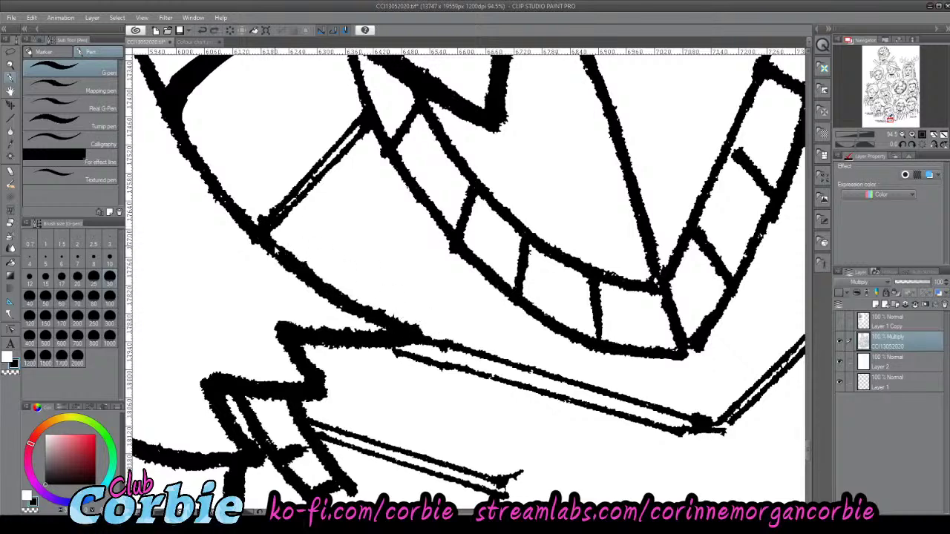
mouse_move(258, 226)
mouse_down()
mouse_move(395, 316)
mouse_move(427, 328)
mouse_up()
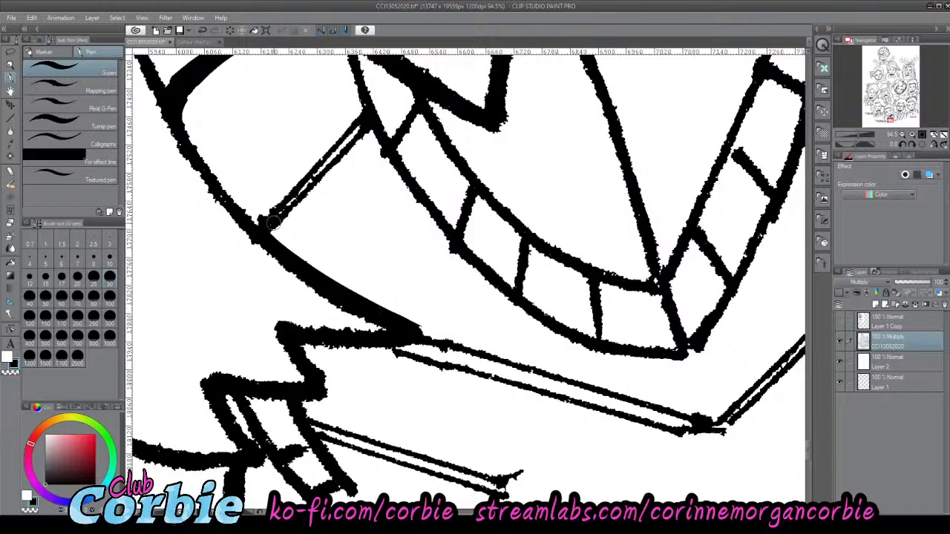
drag(169, 107, 279, 240)
key(ctrl+z)
drag(167, 112, 280, 242)
mouse_move(174, 139)
mouse_down()
mouse_move(147, 87)
mouse_move(275, 241)
mouse_up()
key(ctrl+z)
key(ctrl+z)
key(ctrl+z)
- Smooth the lower edge of the inner left-hand hair line in black near the jagged hair tip
mouse_move(335, 298)
mouse_down()
mouse_move(294, 273)
mouse_move(401, 330)
mouse_up()
- Join the outermost left-hand strand's lower corner to the neighbouring hair line in black and trim the protruding blob in white
click(10, 66)
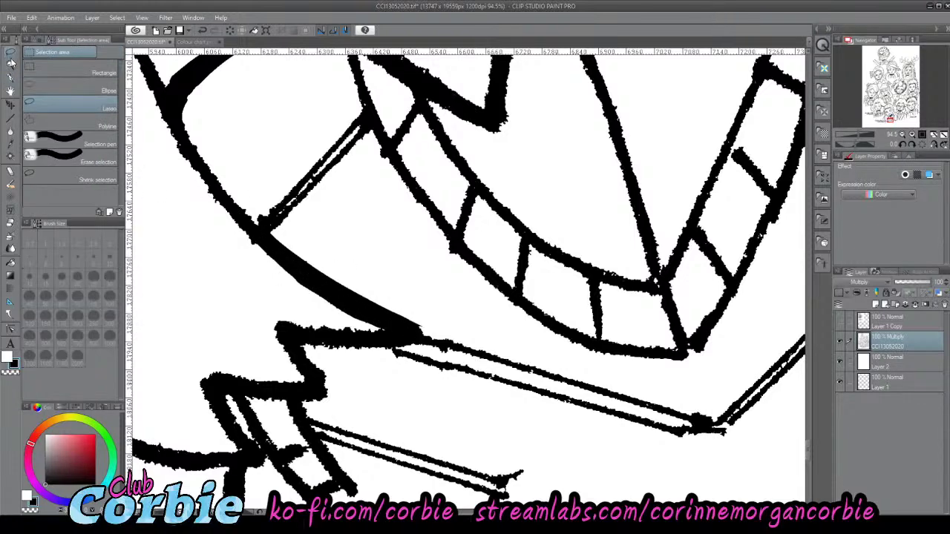
drag(357, 246, 313, 259)
scroll(335, 216, up, 6)
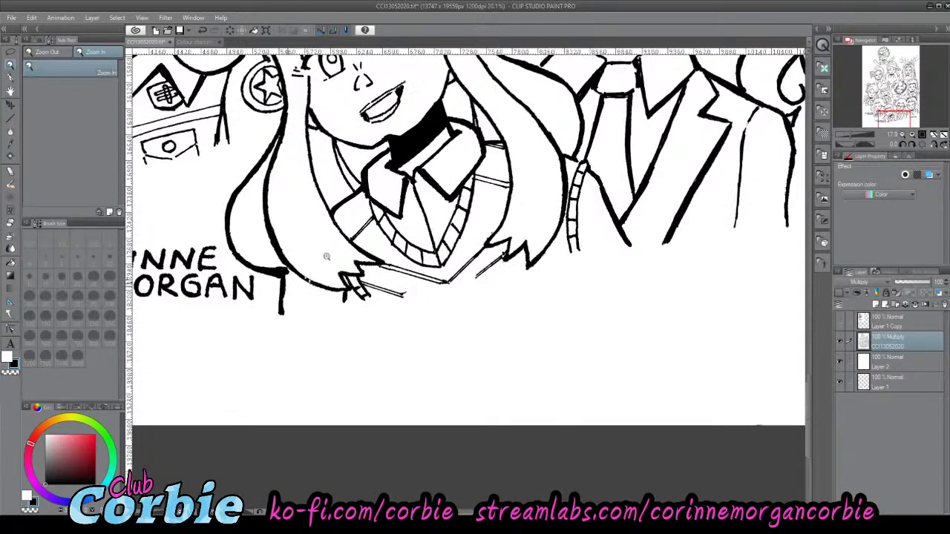
key(p)
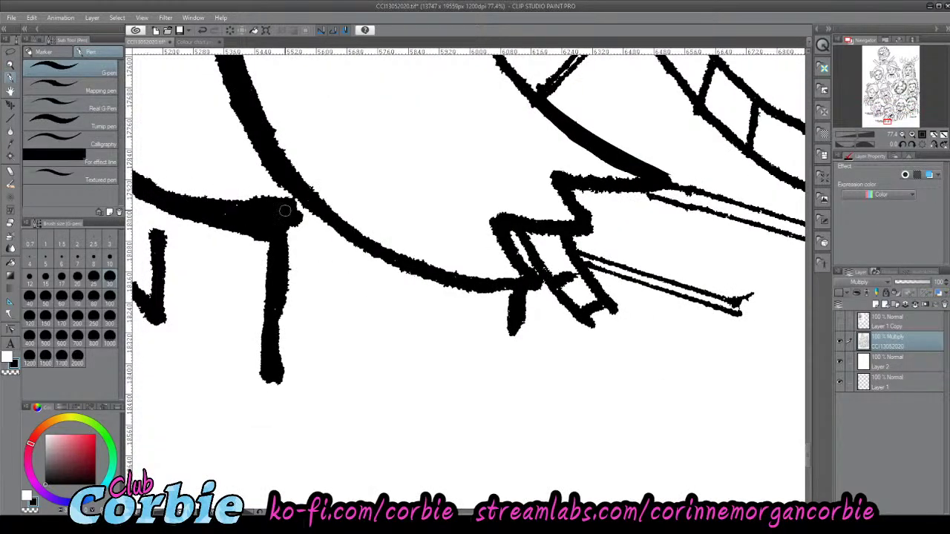
drag(278, 214, 280, 190)
key(x)
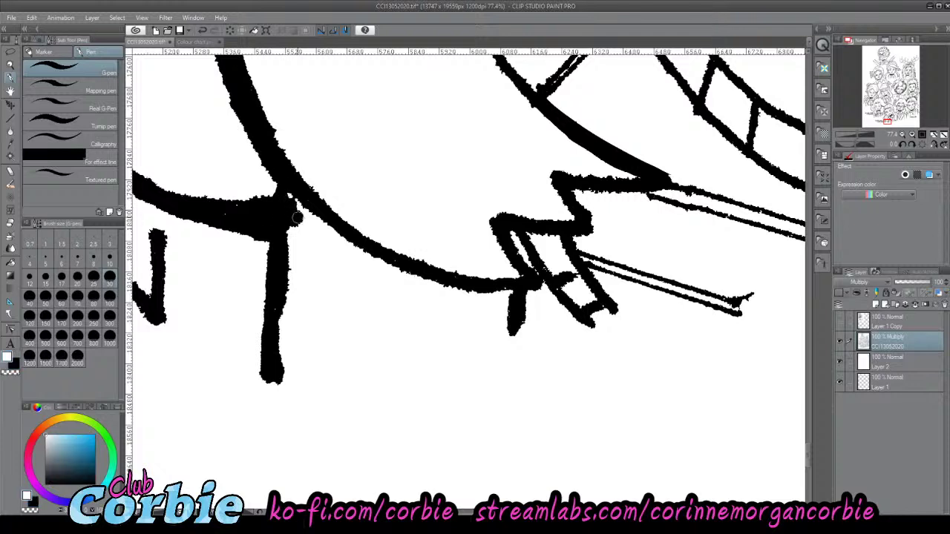
mouse_move(293, 223)
mouse_down()
mouse_move(295, 204)
mouse_move(305, 221)
mouse_up()
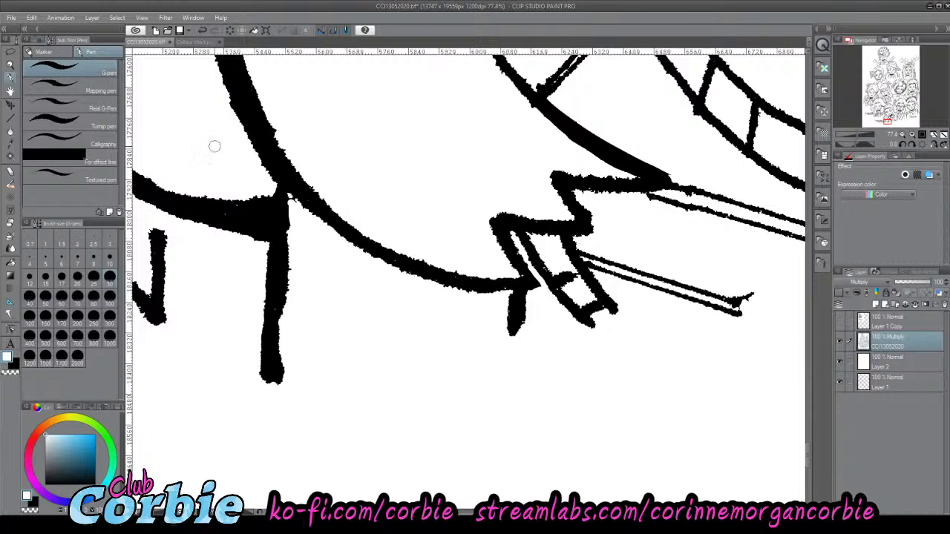
- Smooth the girl's right-hand outer hair line in black just above where it meets the neighbouring character's collar
click(9, 67)
drag(345, 239, 156, 237)
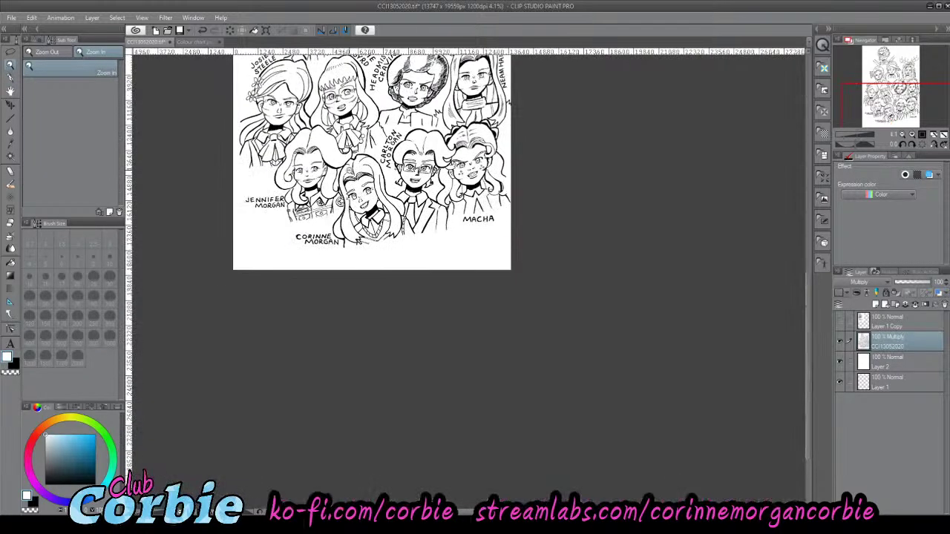
drag(362, 176, 432, 234)
drag(435, 288, 449, 269)
scroll(450, 269, up, 6)
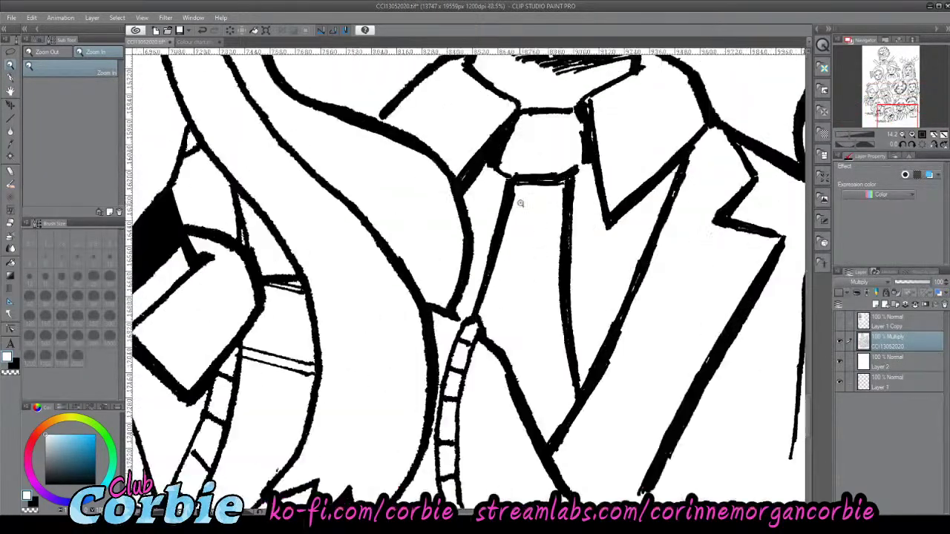
scroll(543, 181, down, 2)
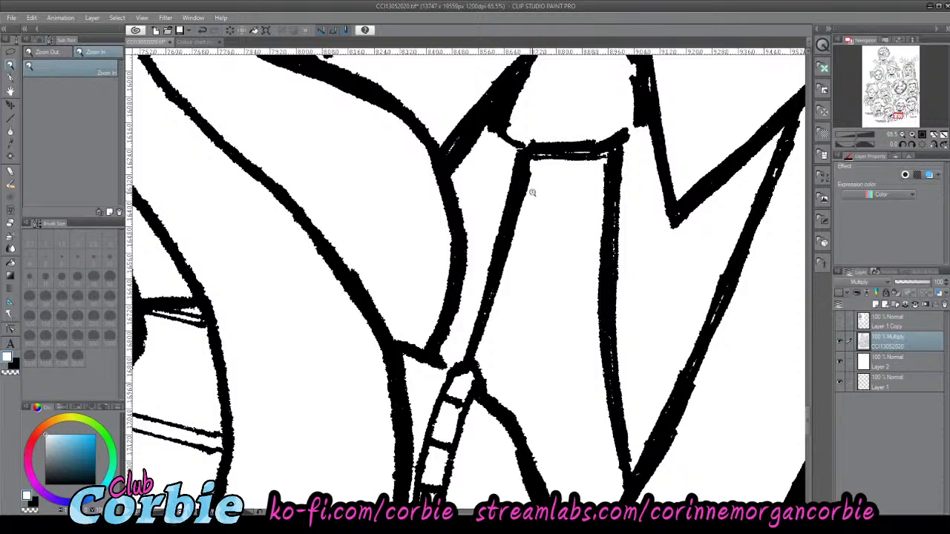
scroll(500, 188, up, 2)
key(p)
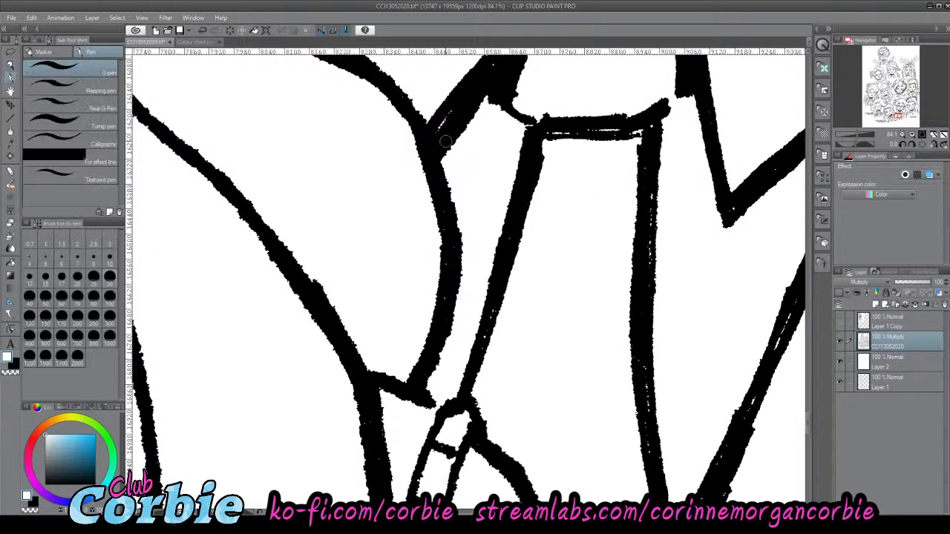
drag(392, 88, 432, 132)
key(ctrl+z)
key(x)
mouse_move(397, 88)
mouse_down()
mouse_move(446, 147)
mouse_move(463, 194)
mouse_up()
key(ctrl+z)
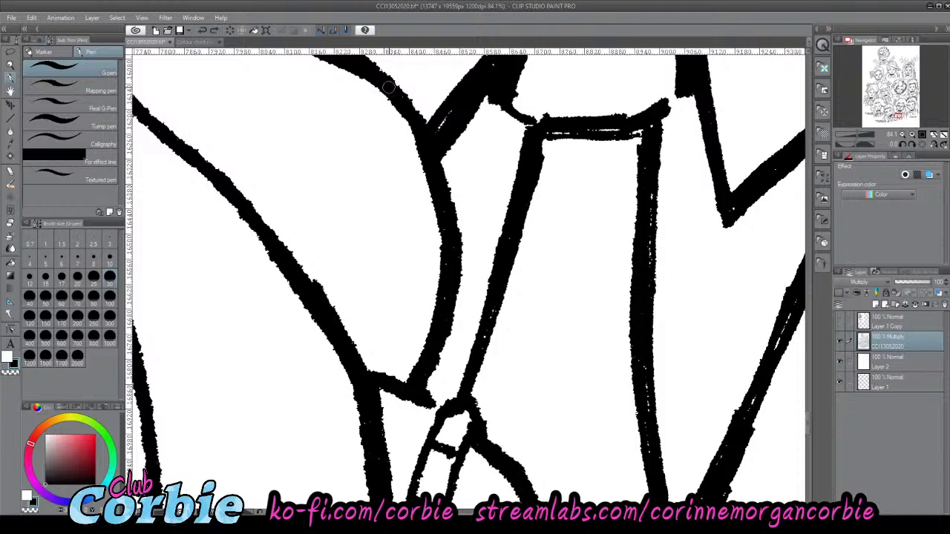
drag(428, 151, 382, 87)
- Smooth the right-hand outer hair line's outer edge in black, from the neighbour's collar down to the strand's lower end
mouse_move(438, 160)
mouse_down()
mouse_move(456, 209)
mouse_move(457, 282)
mouse_up()
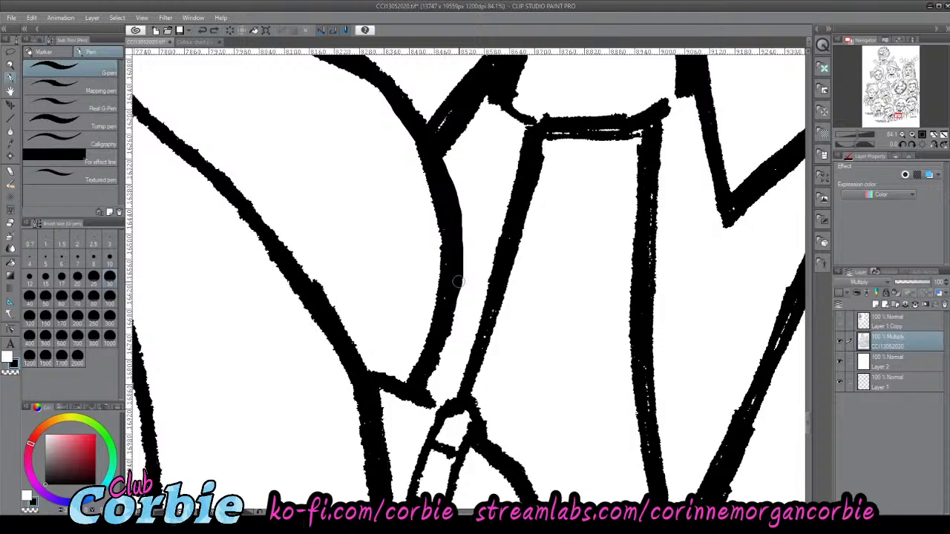
drag(458, 282, 452, 308)
drag(442, 342, 427, 377)
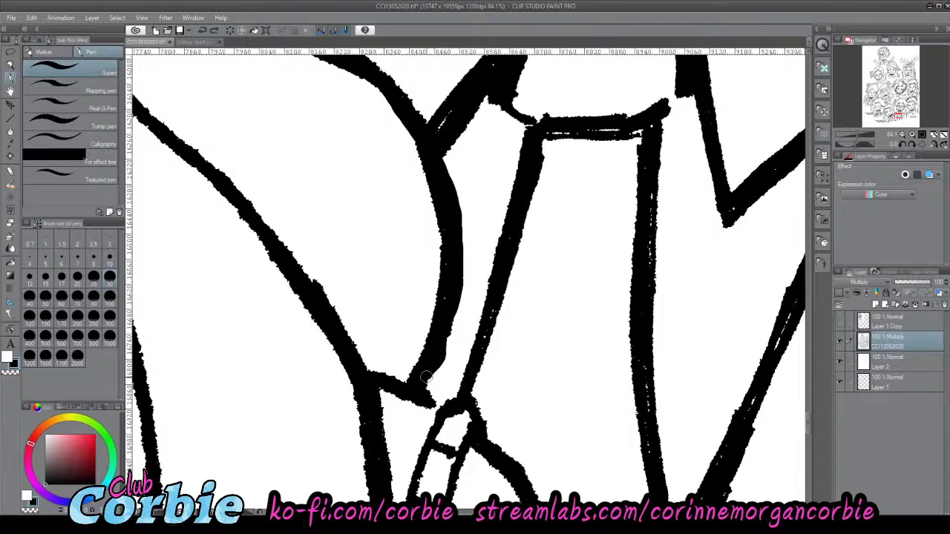
mouse_move(447, 335)
mouse_down()
mouse_move(422, 388)
mouse_move(452, 319)
mouse_up()
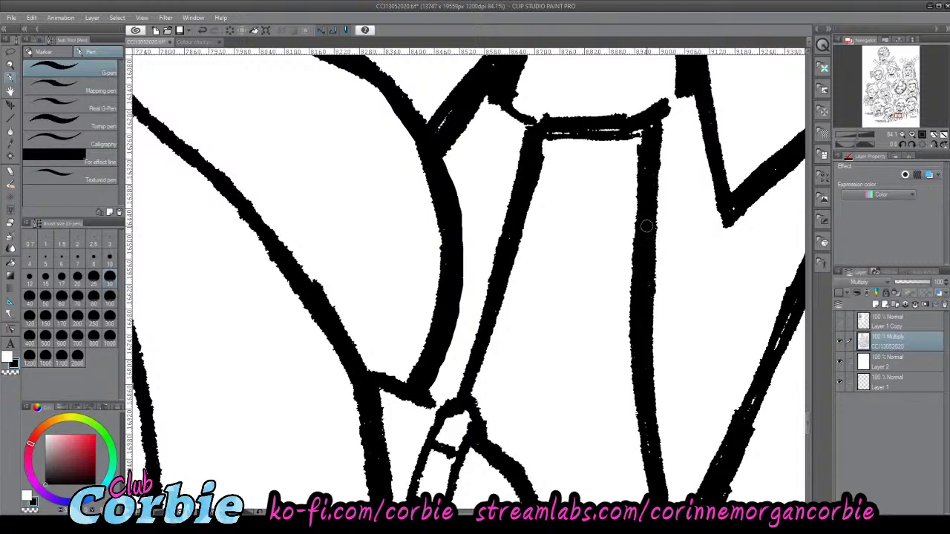
- Fill the white gaps in the neighbouring character's tie and collar lines in black, including the double line under the knot
mouse_move(646, 133)
mouse_down()
mouse_move(539, 134)
mouse_move(549, 129)
mouse_move(538, 157)
mouse_move(542, 137)
mouse_move(508, 119)
mouse_move(468, 119)
mouse_move(458, 104)
mouse_move(433, 133)
mouse_up()
double_click(10, 66)
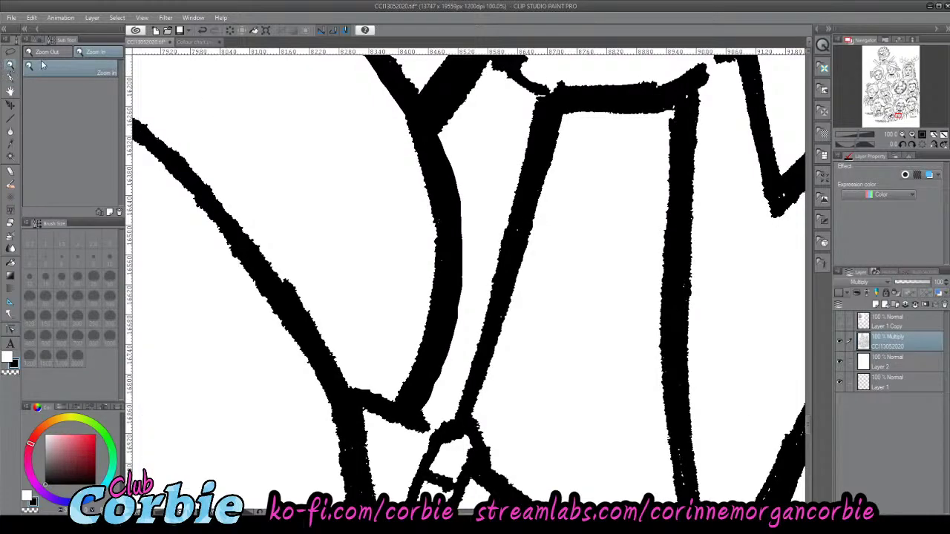
drag(454, 217, 389, 179)
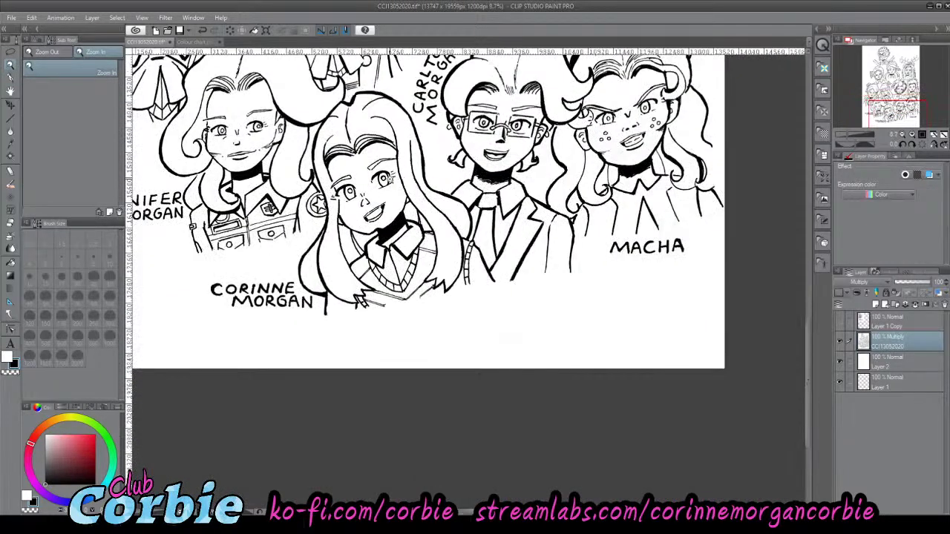
- Smooth the outer edge of the girl's right-hand inner hair line in black around its lower corner, above the jagged tips
scroll(390, 178, down, 2)
scroll(390, 178, up, 4)
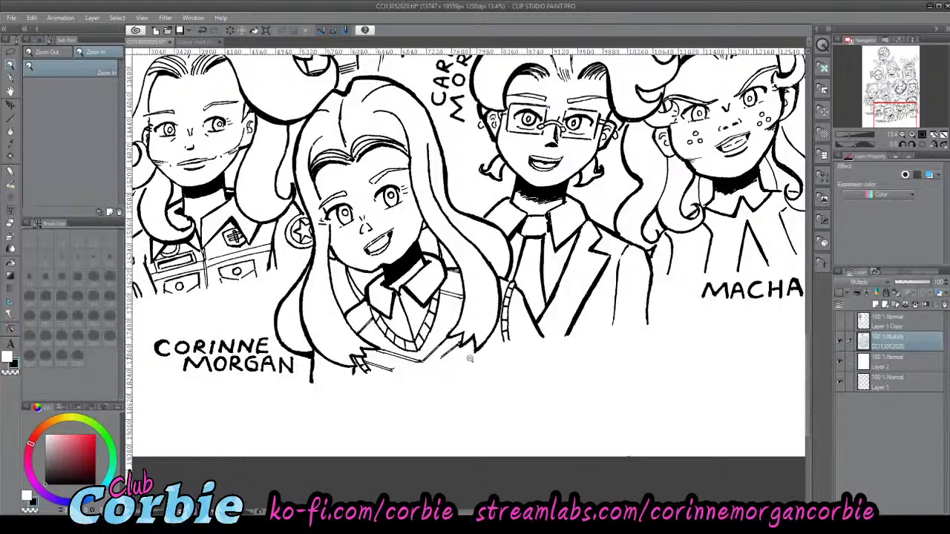
scroll(495, 334, up, 5)
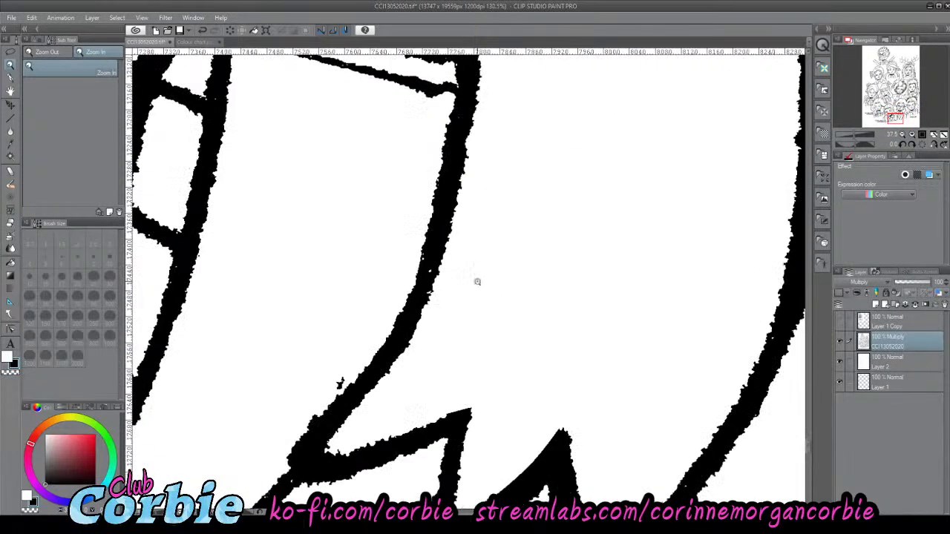
scroll(398, 394, up, 2)
key(p)
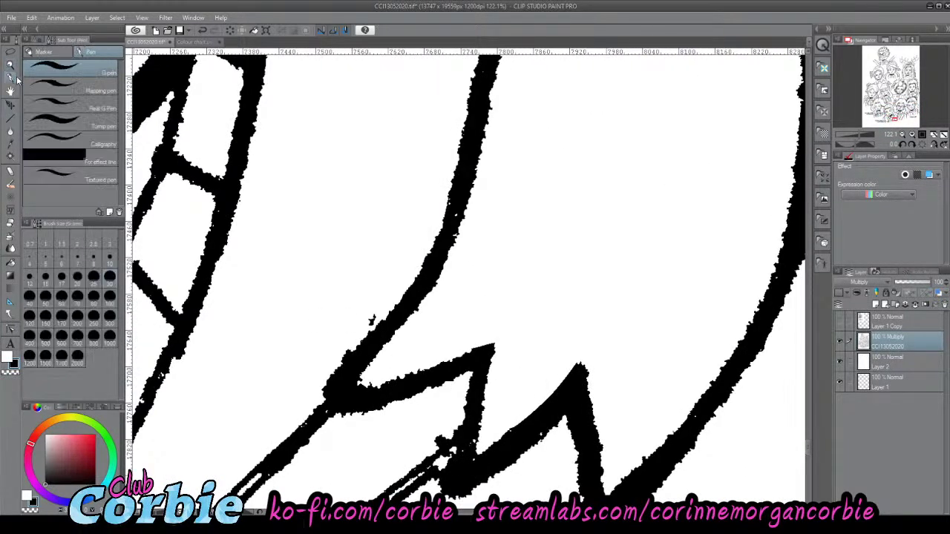
drag(319, 405, 375, 315)
key(ctrl+z)
drag(321, 397, 413, 273)
mouse_move(324, 369)
mouse_down()
mouse_move(416, 252)
mouse_move(431, 250)
mouse_move(319, 397)
mouse_up()
key(ctrl+z)
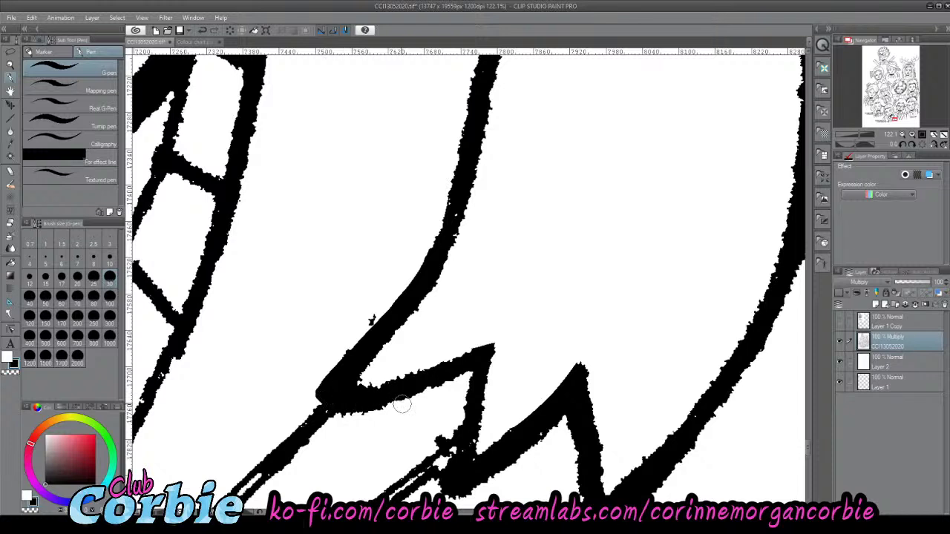
- Smooth the upper stretch of the same inner hair line in black and thicken the short edge of the first jagged tip
drag(469, 112, 436, 258)
key(ctrl+z)
drag(470, 115, 417, 291)
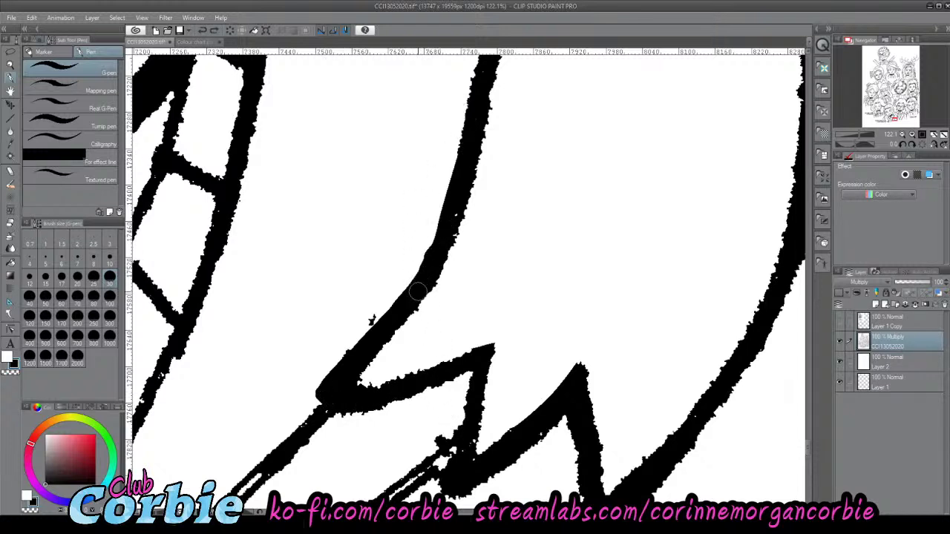
key(ctrl+z)
drag(433, 255, 468, 147)
drag(446, 236, 479, 61)
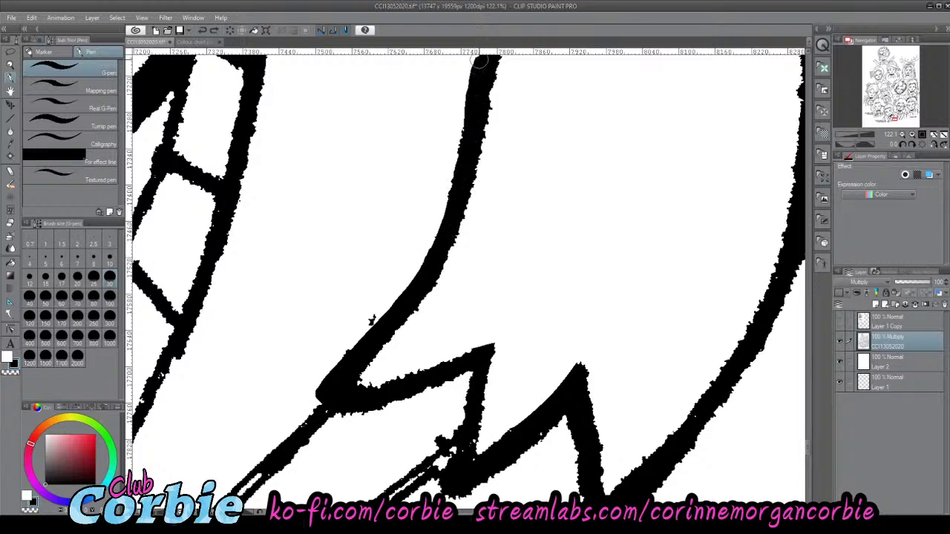
drag(463, 461, 469, 364)
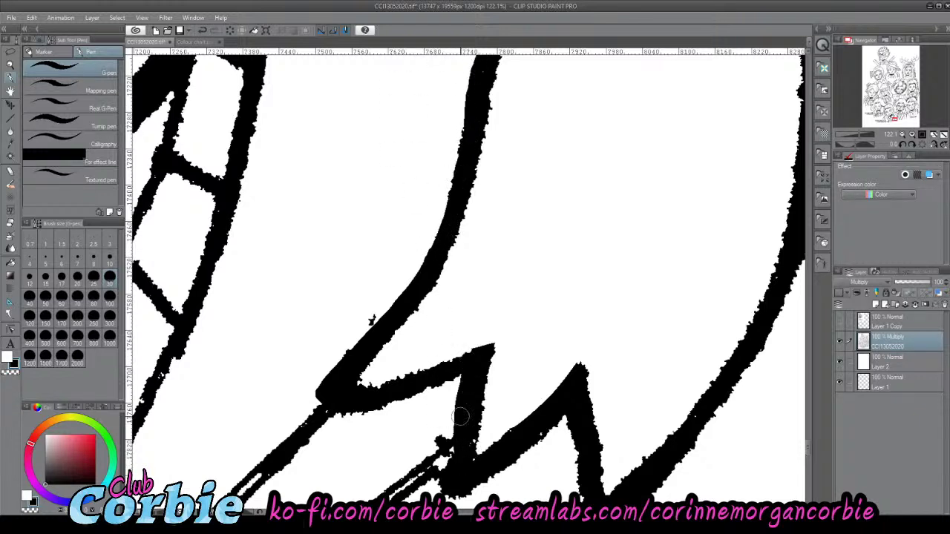
mouse_move(460, 417)
mouse_down()
mouse_move(448, 467)
mouse_move(470, 443)
mouse_up()
- Close the gap in black between the short line off the outer hair strand and the neighbouring character's ribbed trim
click(11, 66)
drag(394, 266, 327, 272)
drag(417, 199, 433, 182)
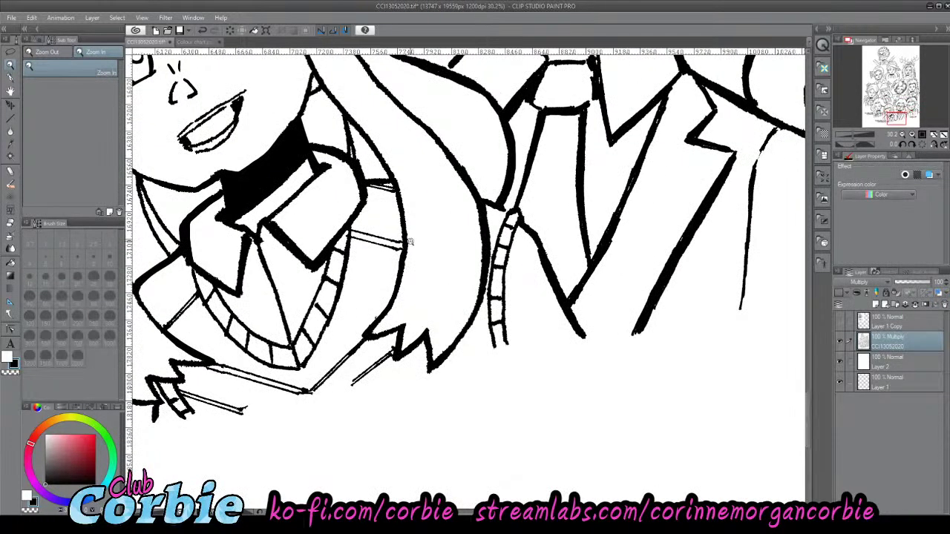
scroll(451, 245, up, 6)
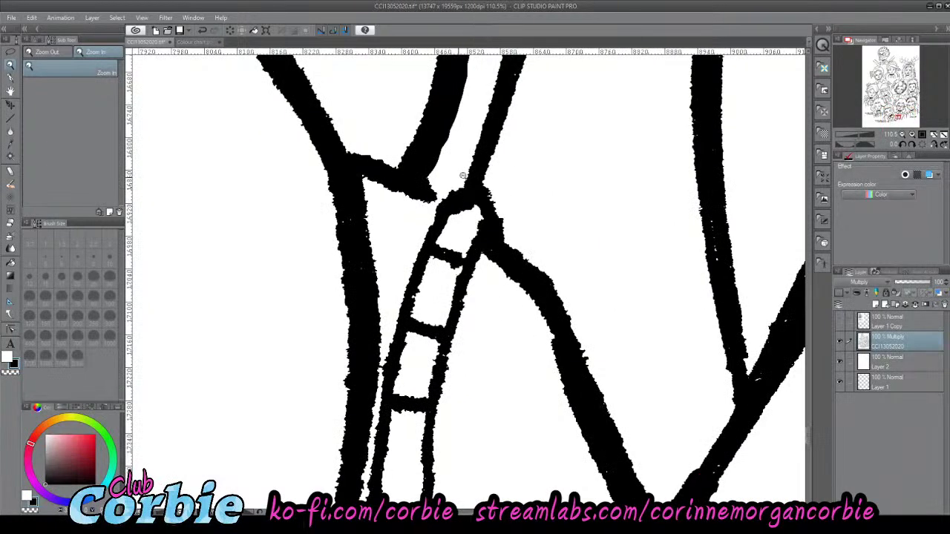
click(11, 79)
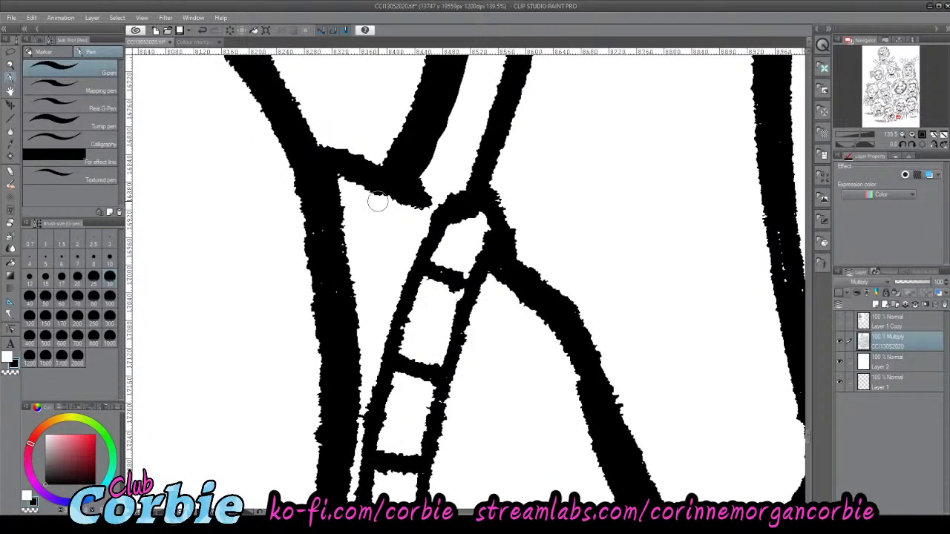
mouse_move(428, 205)
mouse_down()
mouse_move(406, 199)
mouse_move(459, 210)
mouse_move(334, 167)
mouse_up()
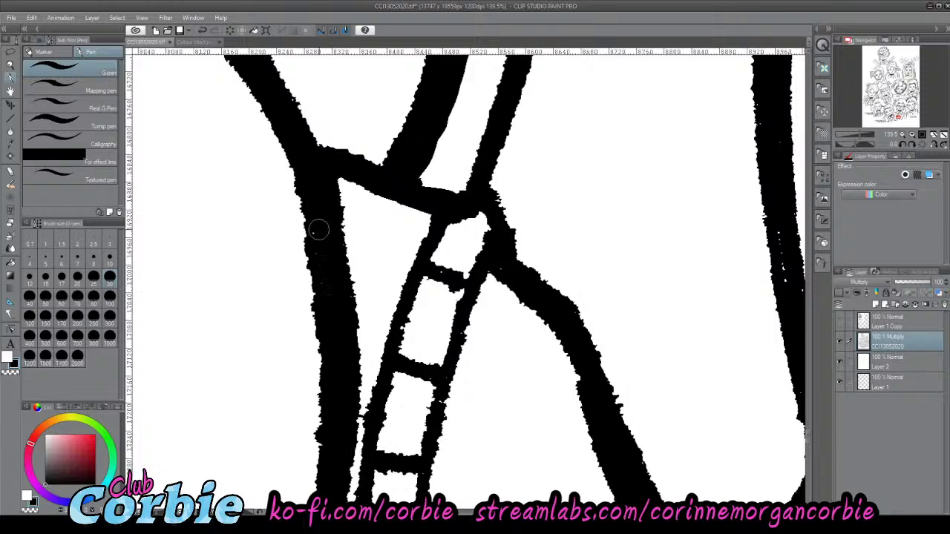
mouse_move(470, 215)
mouse_down()
mouse_move(446, 214)
mouse_move(492, 235)
mouse_move(463, 211)
mouse_move(492, 220)
mouse_move(498, 258)
mouse_move(505, 215)
mouse_move(496, 203)
mouse_move(458, 204)
mouse_move(371, 259)
mouse_up()
- Outline the long-haired girl's right-hand eyebrow in black, closing its open inner end and smoothing its upper and lower edges
click(10, 65)
drag(387, 189, 445, 168)
scroll(458, 178, up, 2)
scroll(445, 134, down, 4)
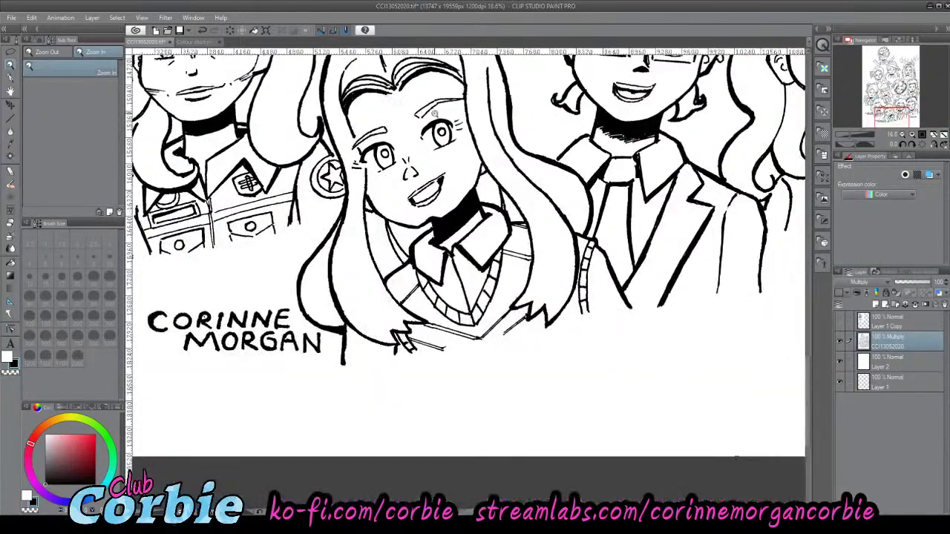
scroll(436, 92, up, 5)
scroll(460, 104, up, 4)
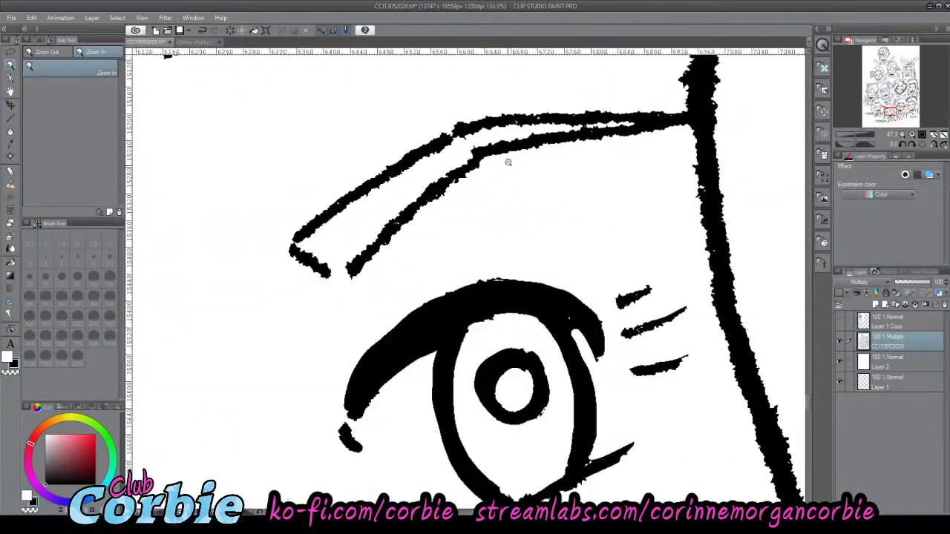
scroll(466, 106, up, 1)
key(p)
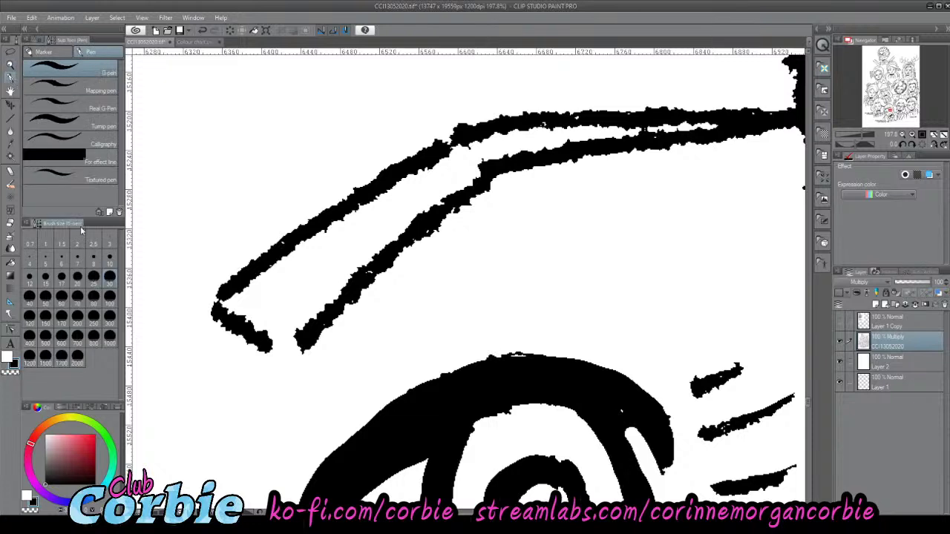
mouse_move(292, 343)
mouse_down()
mouse_move(276, 362)
mouse_move(217, 295)
mouse_move(271, 245)
mouse_move(356, 189)
mouse_move(475, 130)
mouse_up()
drag(285, 347, 475, 189)
mouse_move(445, 131)
mouse_down()
mouse_move(484, 114)
mouse_move(448, 124)
mouse_move(753, 95)
mouse_up()
key(ctrl+z)
- Clean the inside of the right-hand eyebrow in white, from its inner end to the narrow tail
key(x)
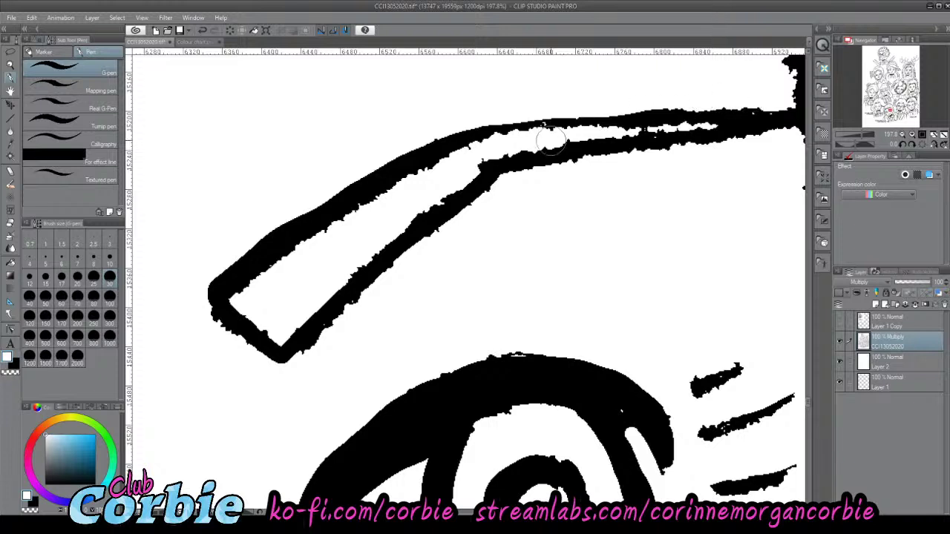
drag(487, 146, 766, 118)
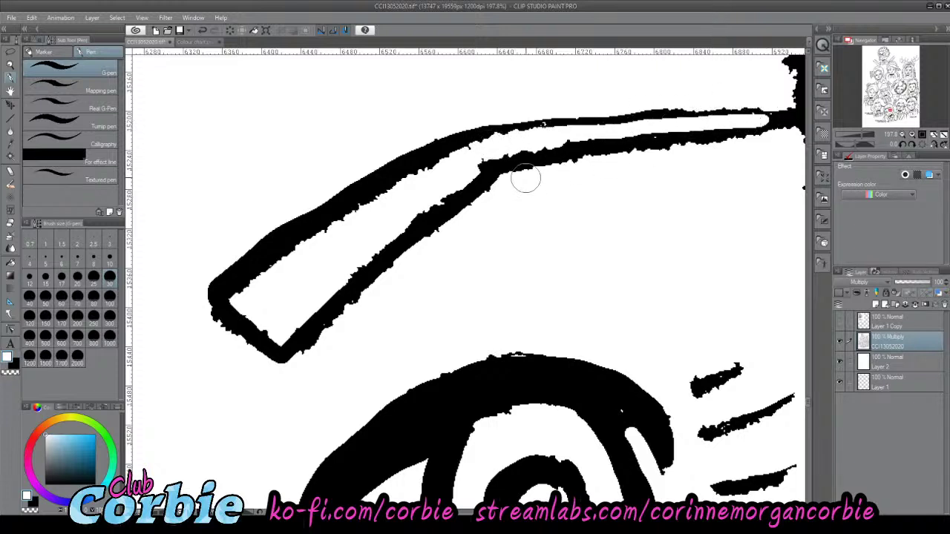
drag(285, 347, 475, 187)
mouse_move(269, 272)
mouse_down()
mouse_move(487, 160)
mouse_move(452, 169)
mouse_move(646, 130)
mouse_up()
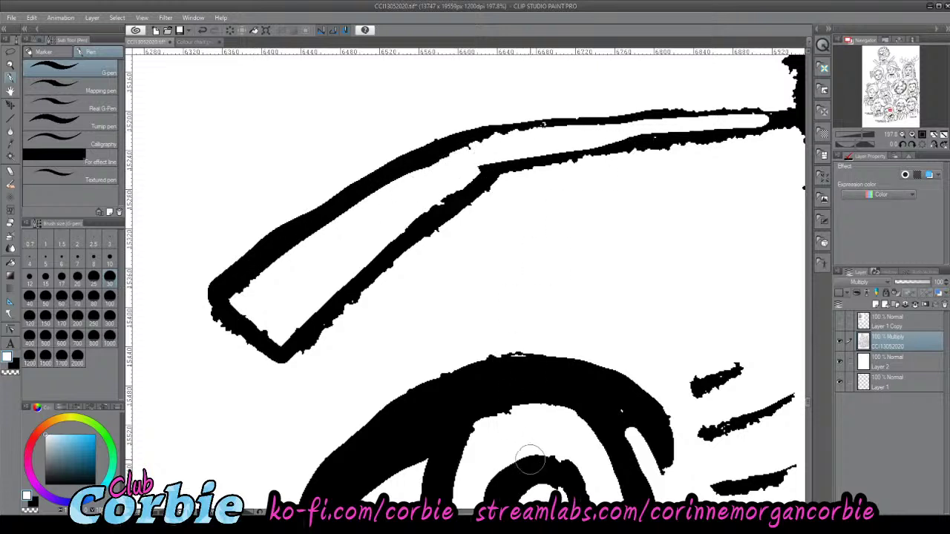
- Redraw the right-hand eyebrow's tail lines in black and cut the tail free of the hair line in white
drag(519, 512, 522, 512)
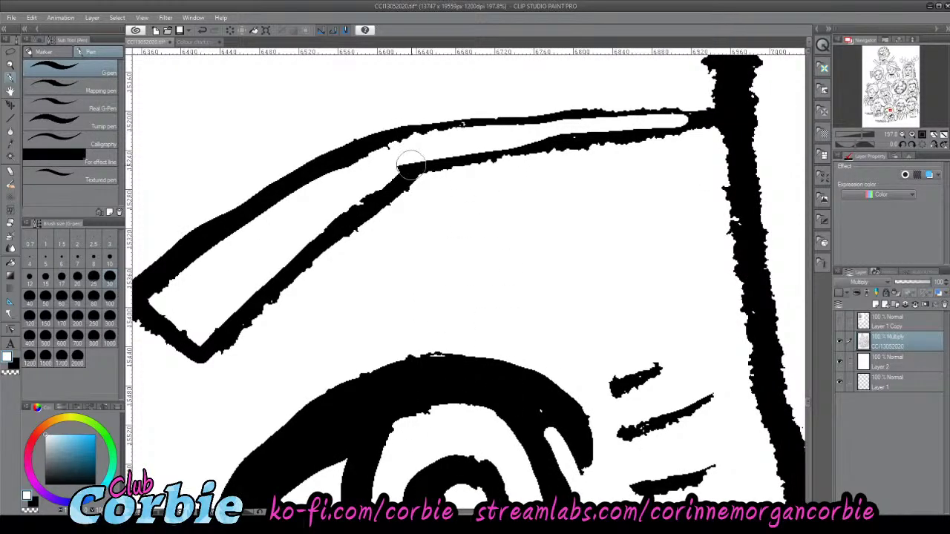
key(x)
drag(412, 174, 644, 130)
key(ctrl+z)
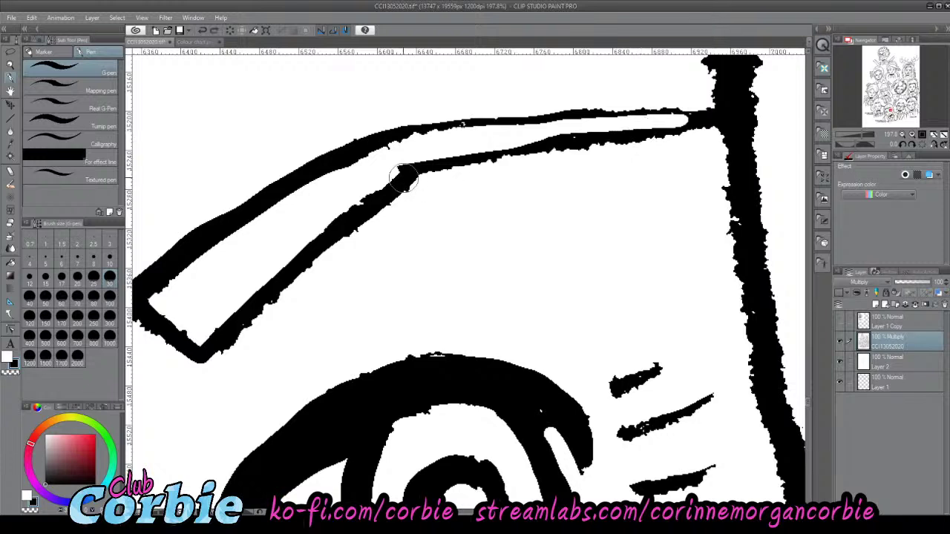
drag(407, 177, 666, 121)
drag(387, 135, 671, 119)
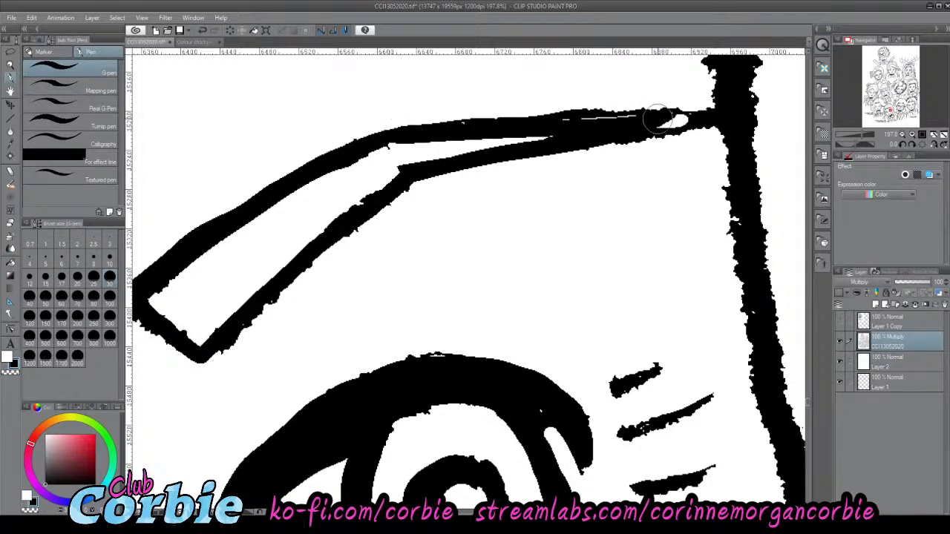
key(ctrl+z)
mouse_move(386, 134)
mouse_down()
mouse_move(663, 108)
mouse_move(652, 113)
mouse_move(678, 119)
mouse_move(667, 141)
mouse_move(669, 95)
mouse_move(664, 142)
mouse_move(653, 146)
mouse_move(668, 118)
mouse_move(651, 102)
mouse_move(684, 123)
mouse_move(688, 100)
mouse_move(695, 138)
mouse_move(701, 101)
mouse_move(705, 122)
mouse_up()
key(x)
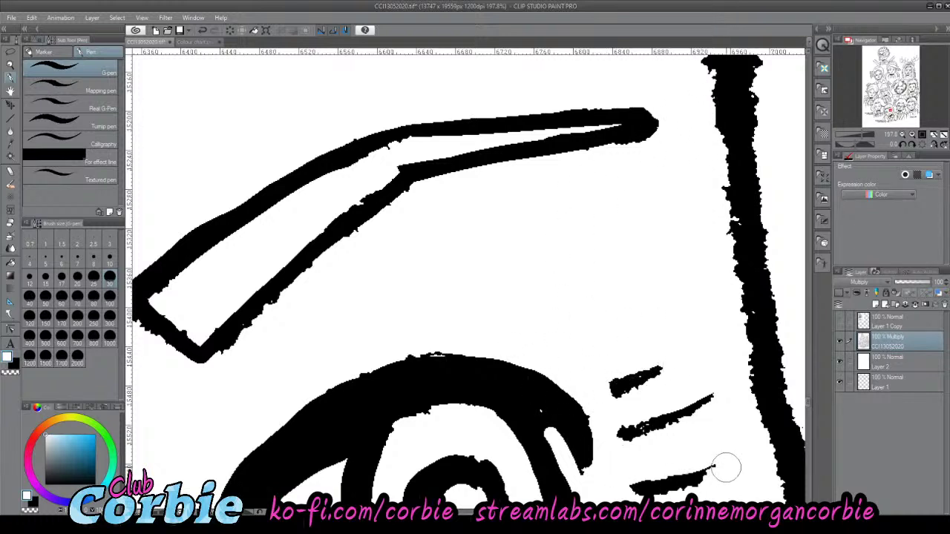
- Trim the lowest lash mark beside the eye and thin the right-hand eyebrow's lower line in white
drag(724, 466, 671, 504)
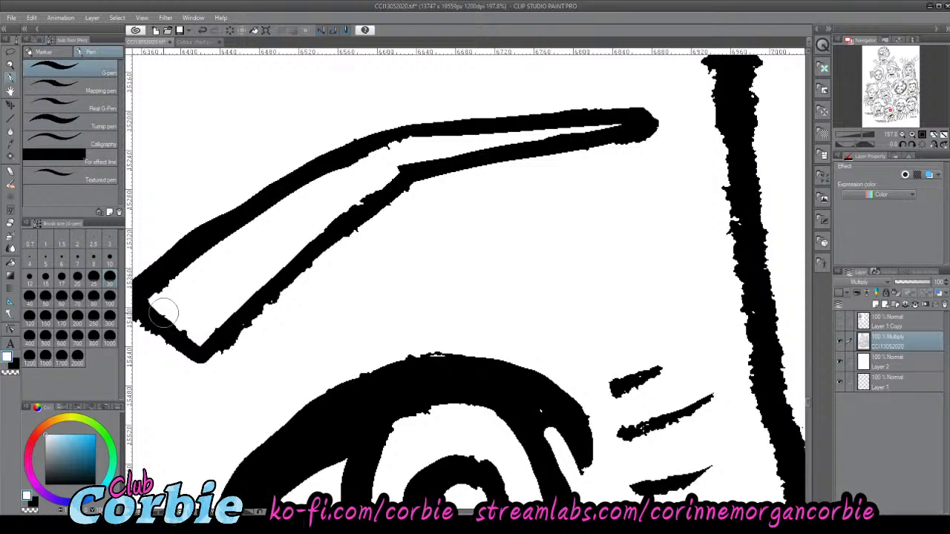
mouse_move(164, 312)
mouse_down()
mouse_move(186, 327)
mouse_move(196, 328)
mouse_move(191, 318)
mouse_move(246, 330)
mouse_move(227, 360)
mouse_move(378, 236)
mouse_move(209, 365)
mouse_move(361, 239)
mouse_up()
drag(294, 290, 416, 195)
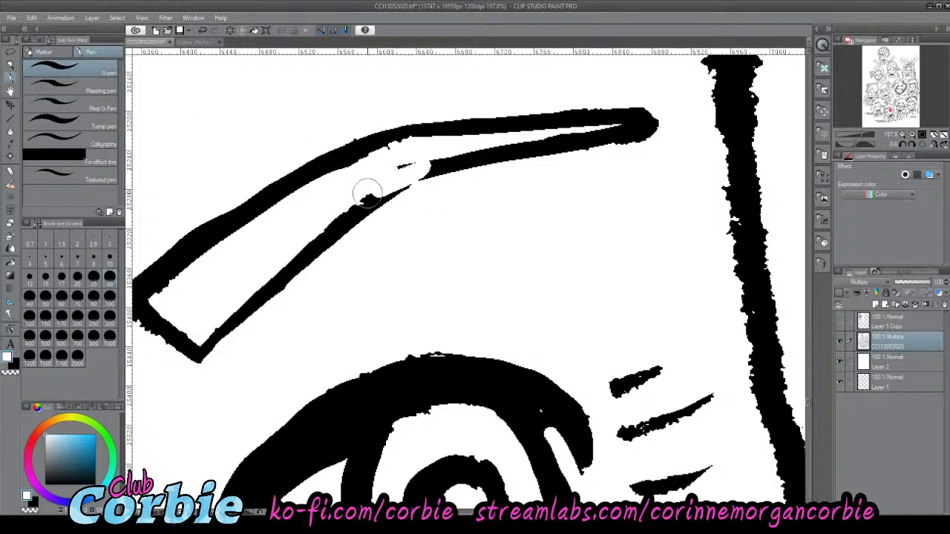
- Smooth the left-hand eyebrow's upper and lower lines in black, including its blunt inner end
click(11, 65)
drag(422, 162, 320, 169)
drag(288, 143, 298, 142)
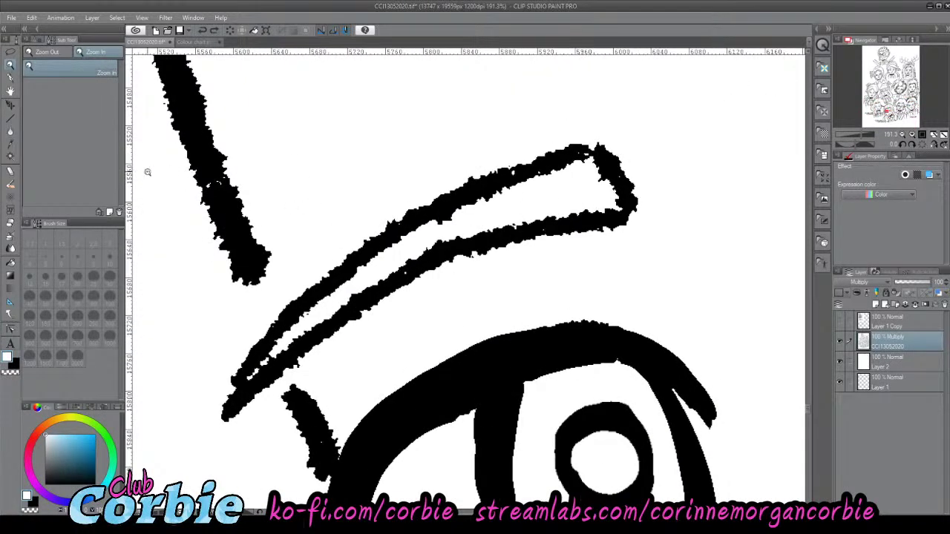
click(10, 79)
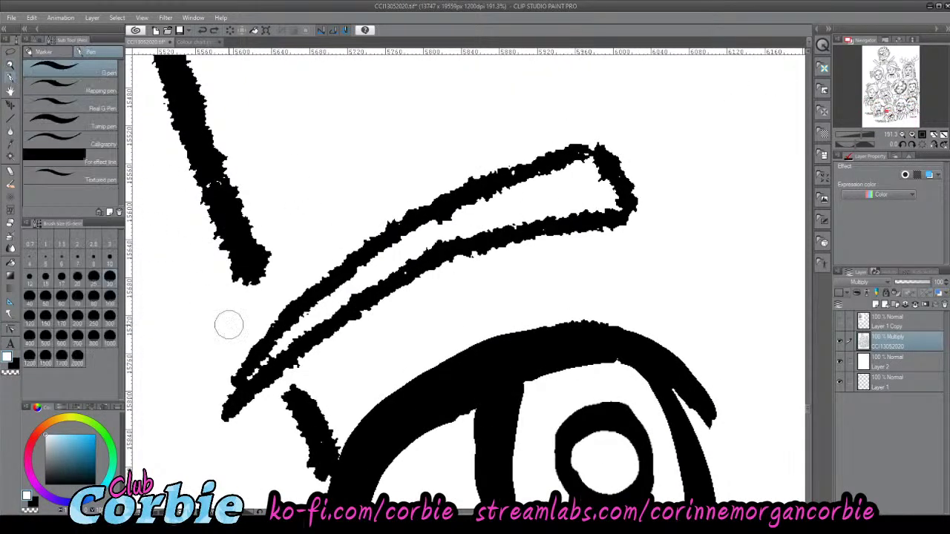
key(x)
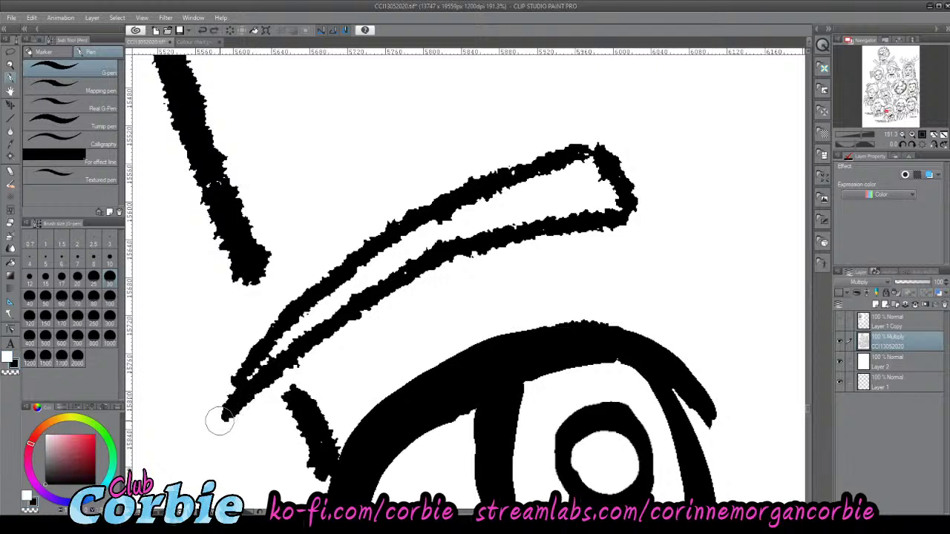
mouse_move(218, 416)
mouse_down()
mouse_move(248, 382)
mouse_move(430, 265)
mouse_move(535, 221)
mouse_move(623, 209)
mouse_up()
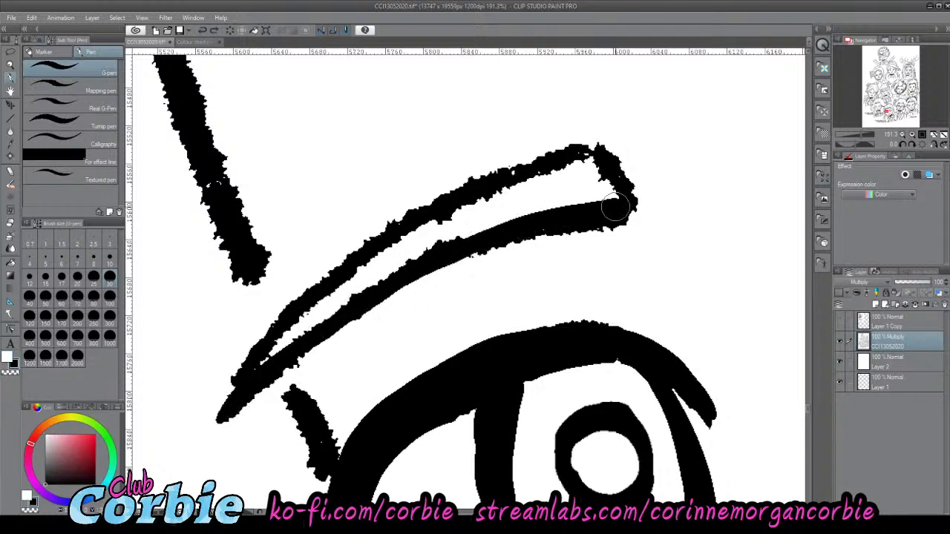
mouse_move(209, 415)
mouse_down()
mouse_move(270, 333)
mouse_move(331, 282)
mouse_move(484, 184)
mouse_move(596, 148)
mouse_move(610, 153)
mouse_move(630, 207)
mouse_up()
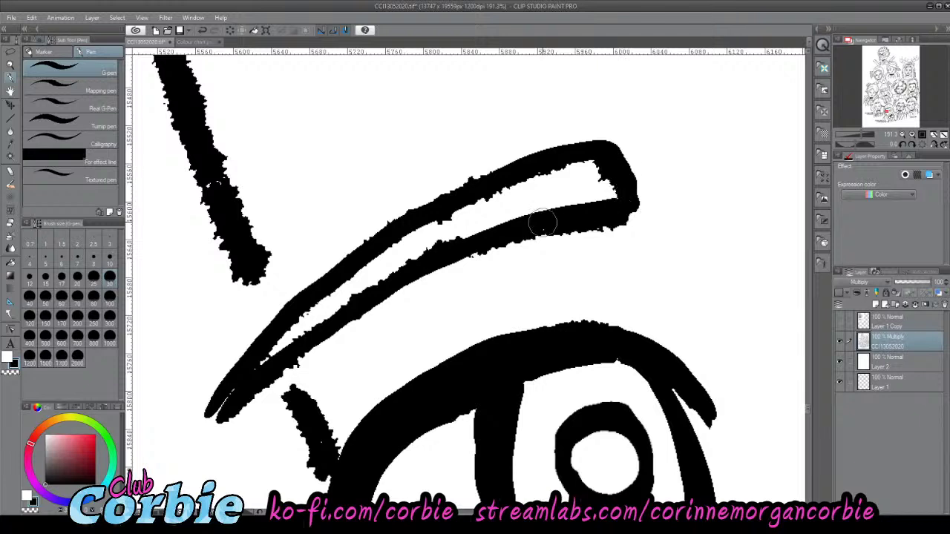
- Trim the rough upper edge of the left-hand eyebrow in white and fill the gap in its pointed tail in black
key(x)
drag(290, 334, 456, 232)
key(ctrl+z)
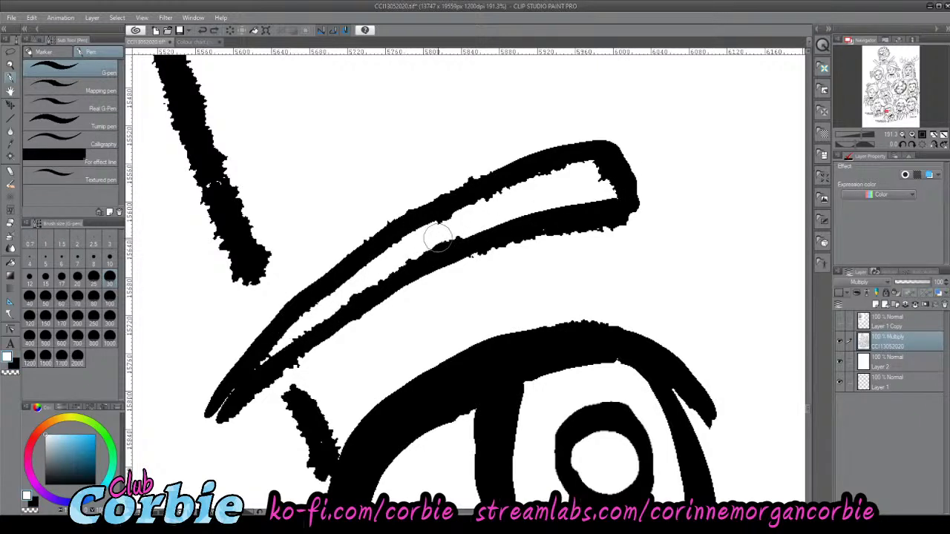
drag(447, 182, 564, 133)
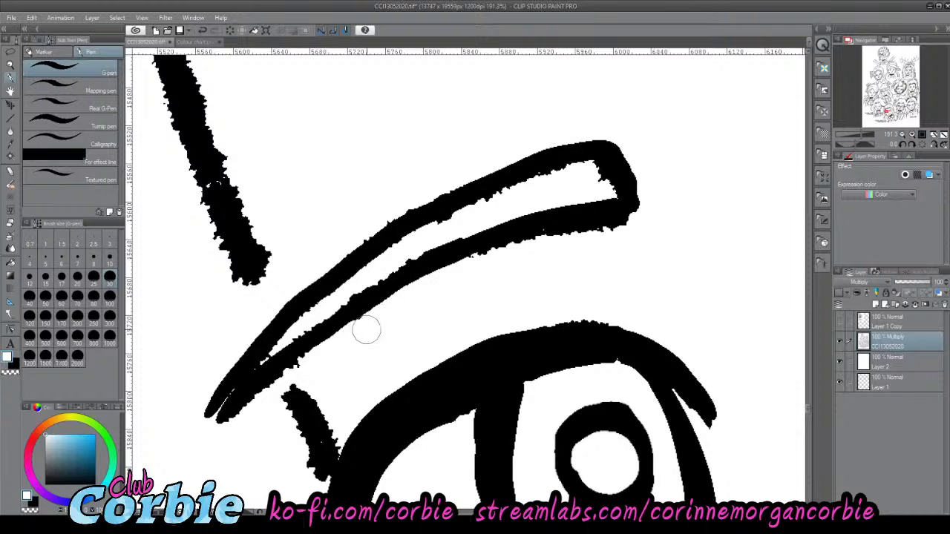
key(x)
drag(216, 416, 252, 366)
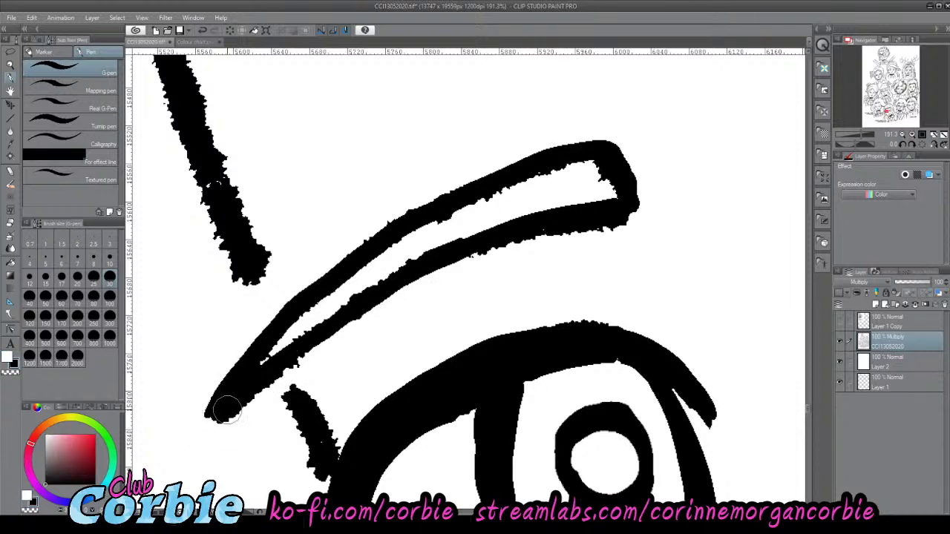
click(223, 420)
key(ctrl+z)
- Smooth the left-hand eyebrow's underside and the inner edge of its upper line in white
key(x)
mouse_move(224, 422)
mouse_down()
mouse_move(390, 307)
mouse_move(528, 247)
mouse_move(613, 225)
mouse_up()
drag(414, 288, 521, 246)
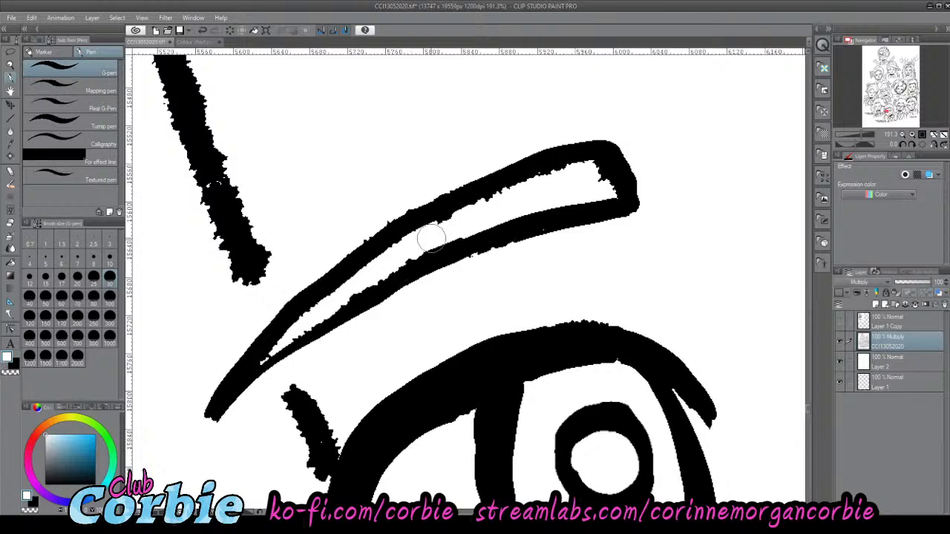
mouse_move(413, 243)
mouse_down()
mouse_move(507, 192)
mouse_move(588, 172)
mouse_up()
- Thicken the hair strand between the left-hand eyebrow's tail and the eyelid in black, and trim the eyebrow's remaining rough edges in white
key(x)
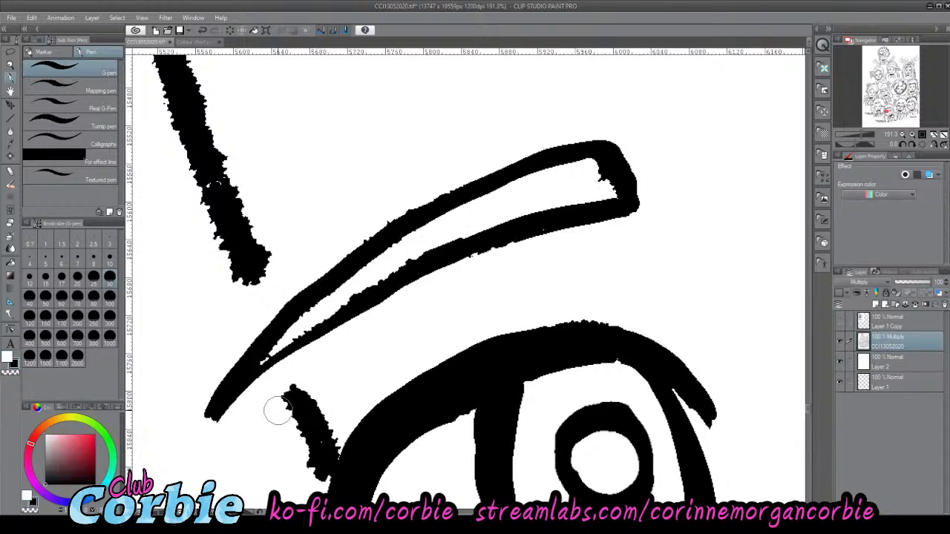
mouse_move(269, 361)
mouse_down()
mouse_move(336, 470)
mouse_move(298, 373)
mouse_move(333, 437)
mouse_move(341, 465)
mouse_move(286, 374)
mouse_move(289, 360)
mouse_move(341, 466)
mouse_move(290, 382)
mouse_move(302, 444)
mouse_move(285, 397)
mouse_up()
drag(171, 93, 249, 308)
key(ctrl+z)
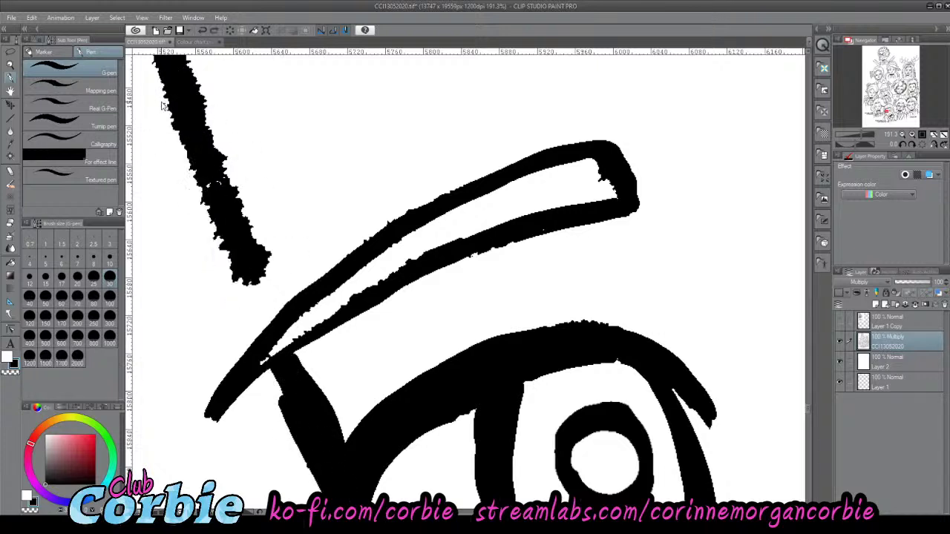
drag(162, 89, 248, 304)
key(ctrl+z)
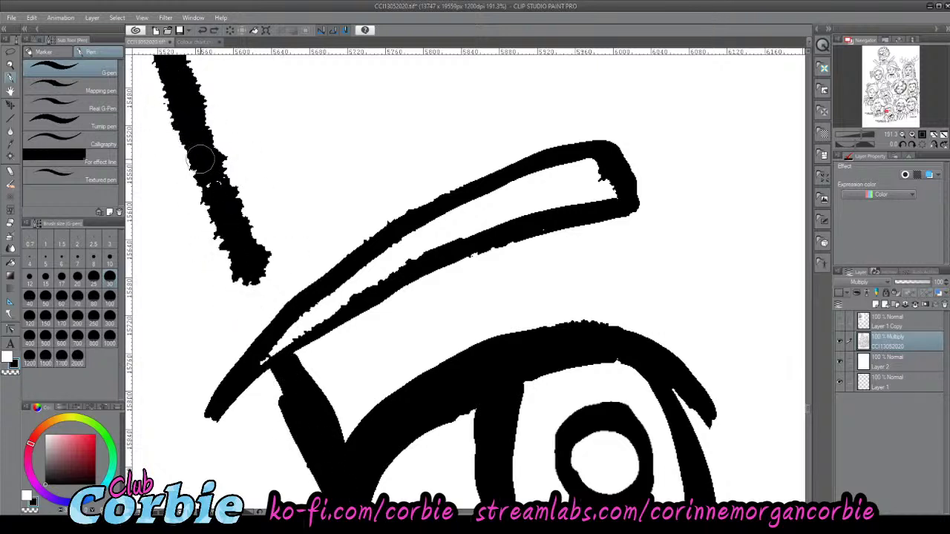
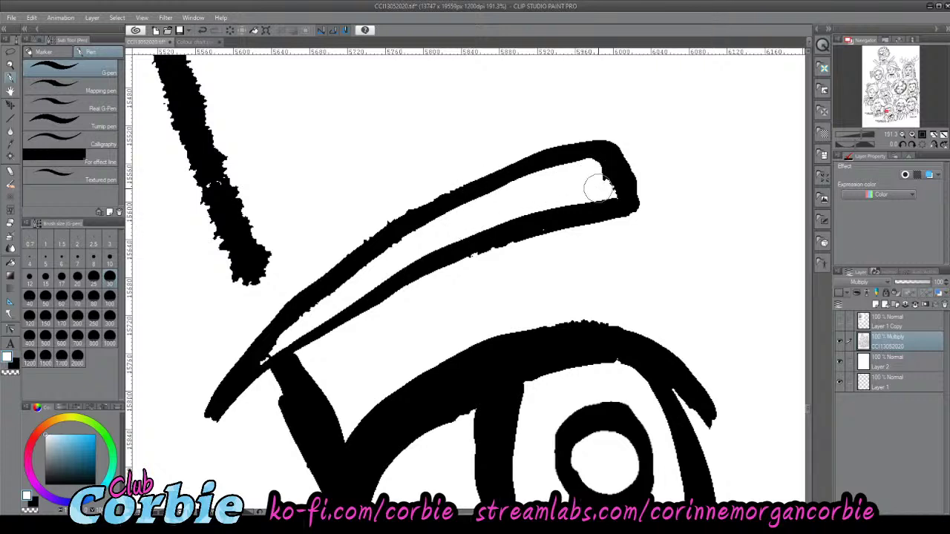
drag(308, 270, 526, 142)
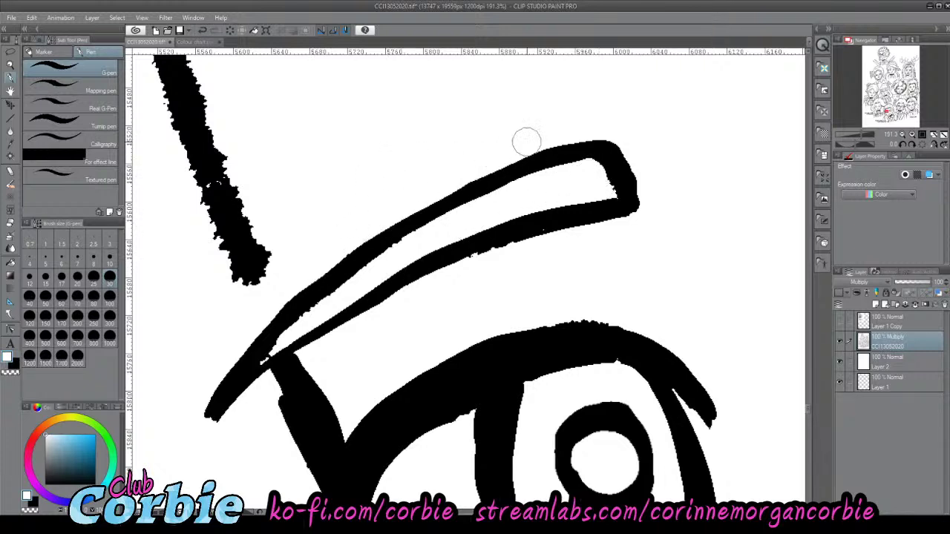
- Smooth the hair strand above the left-hand eyebrow in black, extending it down to the eyebrow's tail, and even out the strand below
key(x)
drag(198, 98, 292, 283)
key(ctrl+z)
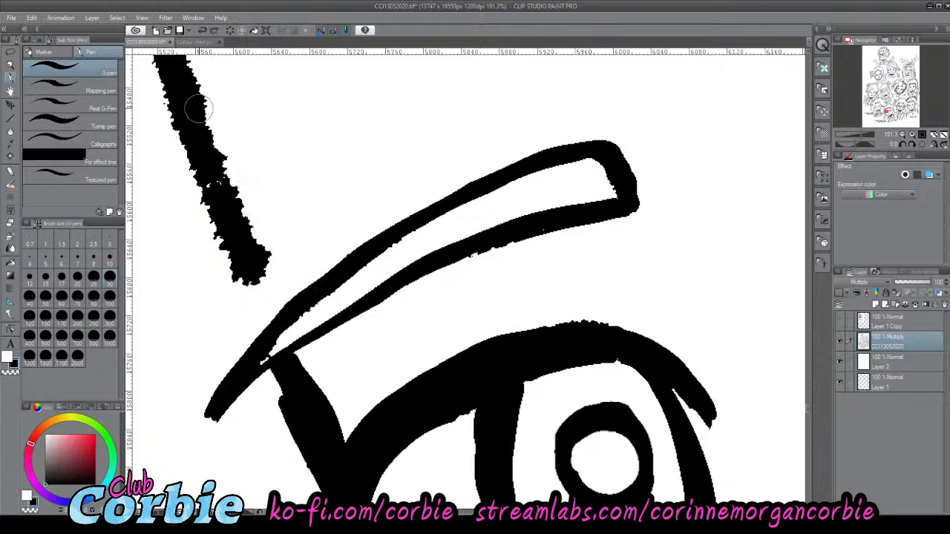
drag(198, 109, 282, 316)
drag(175, 104, 268, 312)
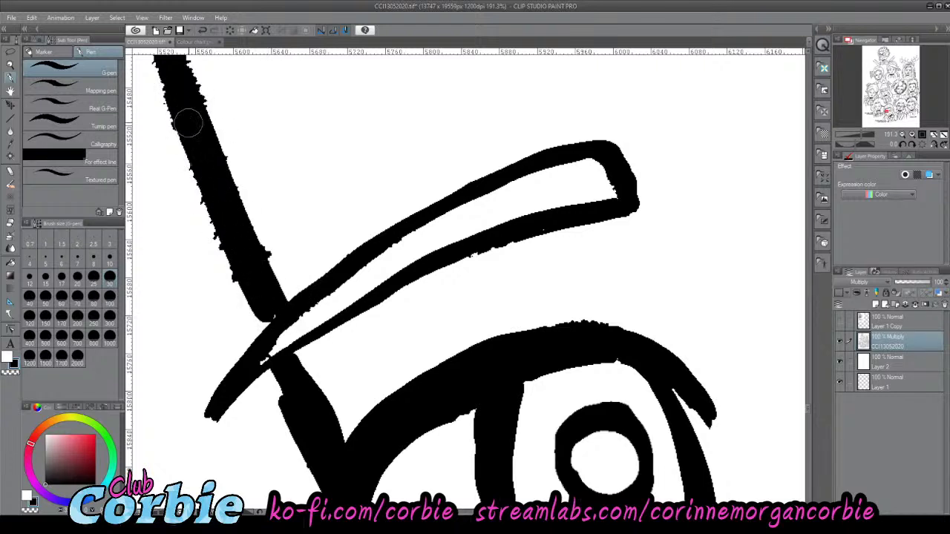
drag(169, 89, 268, 325)
drag(172, 75, 255, 325)
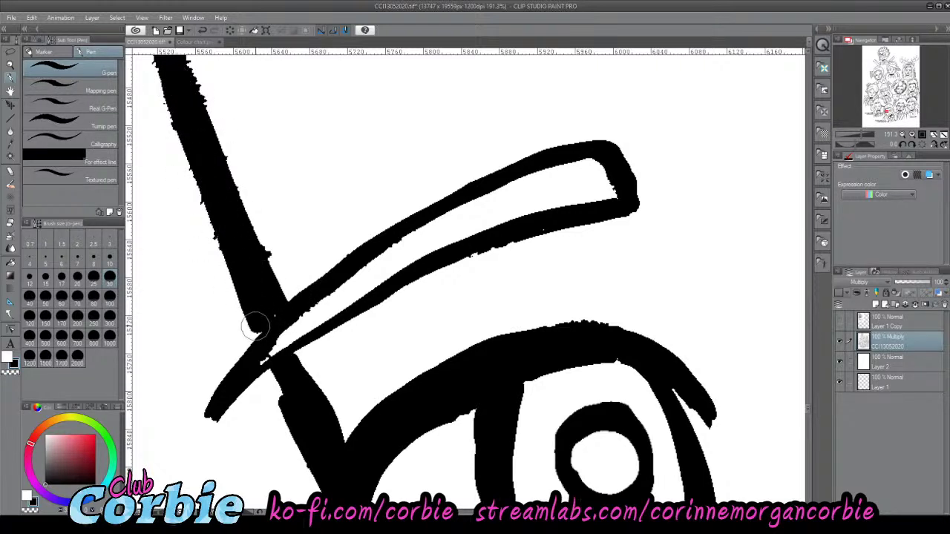
drag(276, 370, 290, 413)
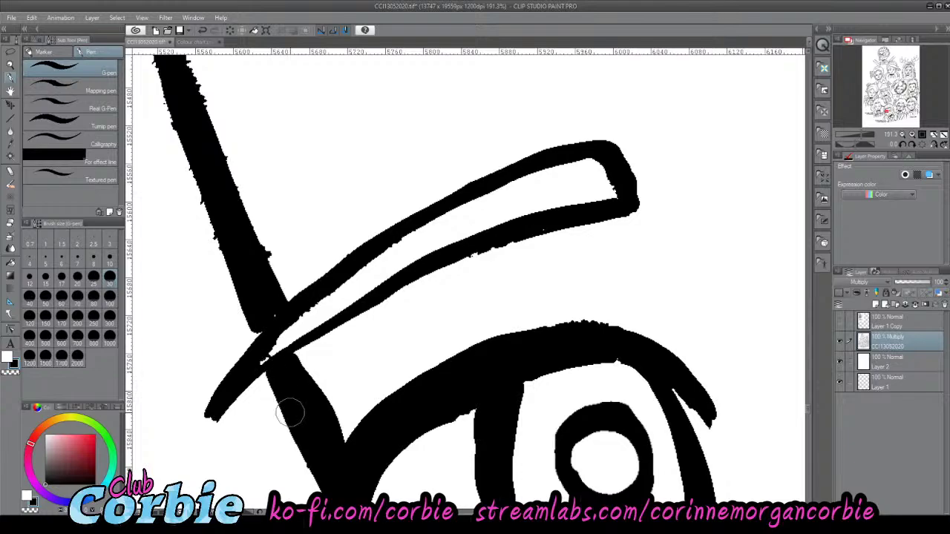
- Clean up the first jagged hair tip beside the sweater in white, removing the stray nub and smoothing the spike's upper edge
click(11, 65)
scroll(282, 244, down, 10)
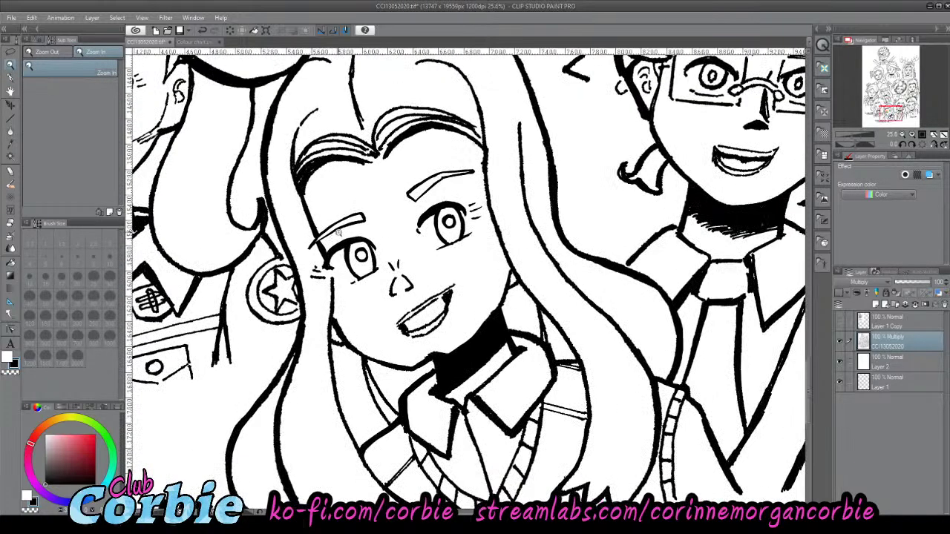
drag(449, 342, 380, 356)
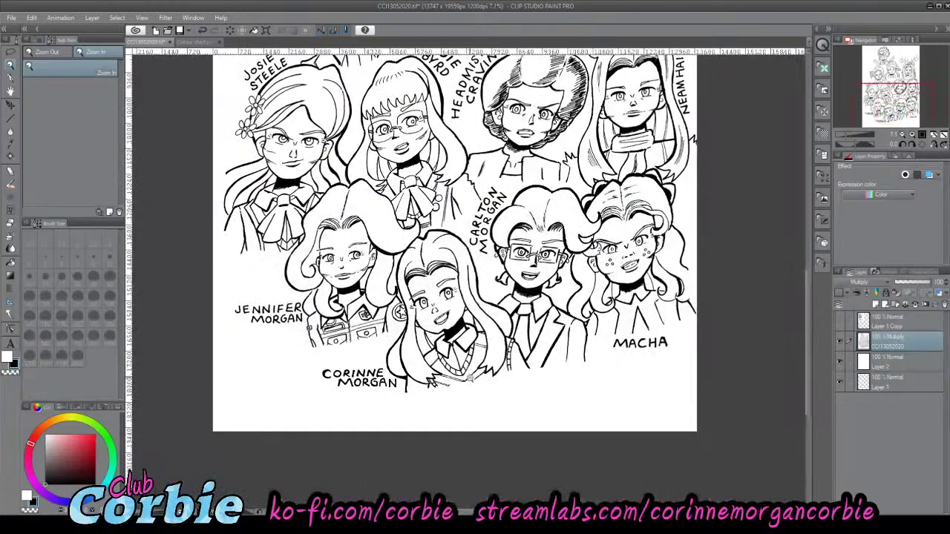
drag(456, 373, 496, 352)
scroll(523, 340, up, 6)
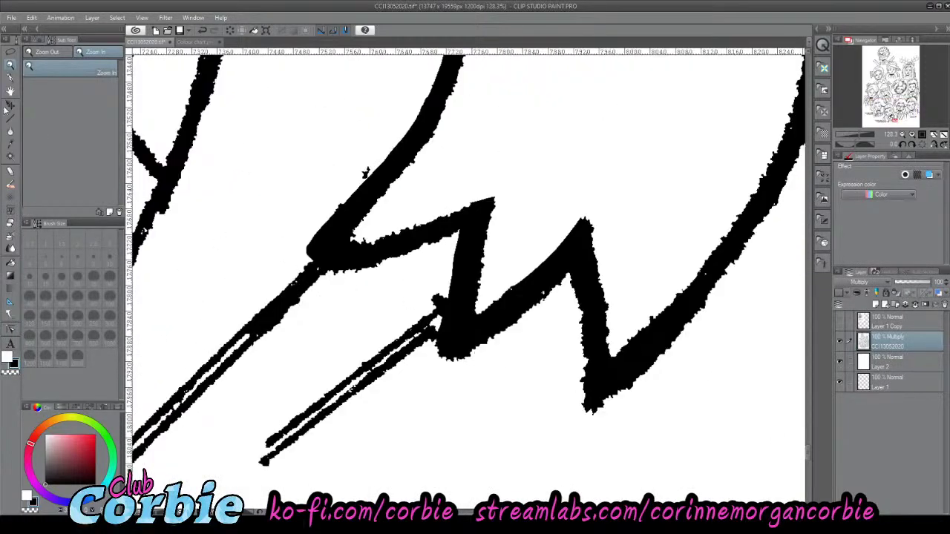
key(p)
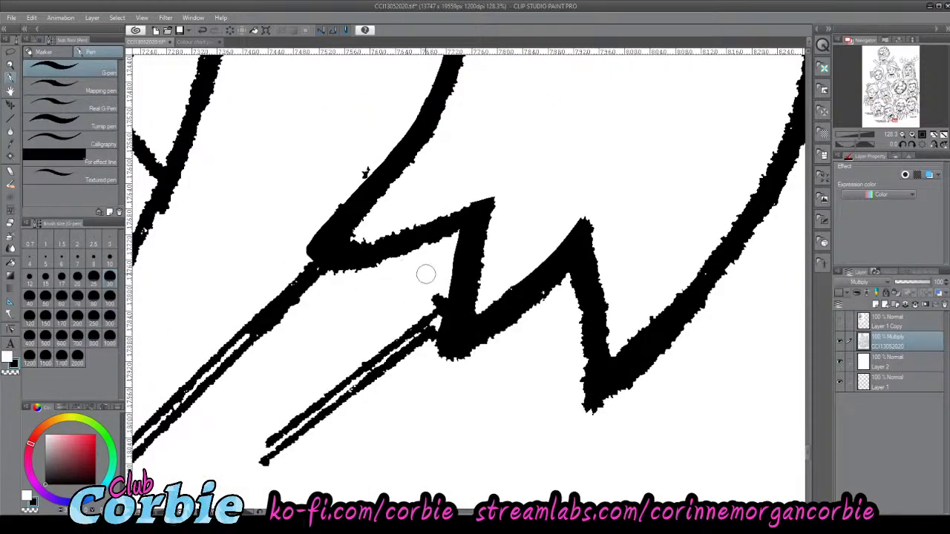
key(x)
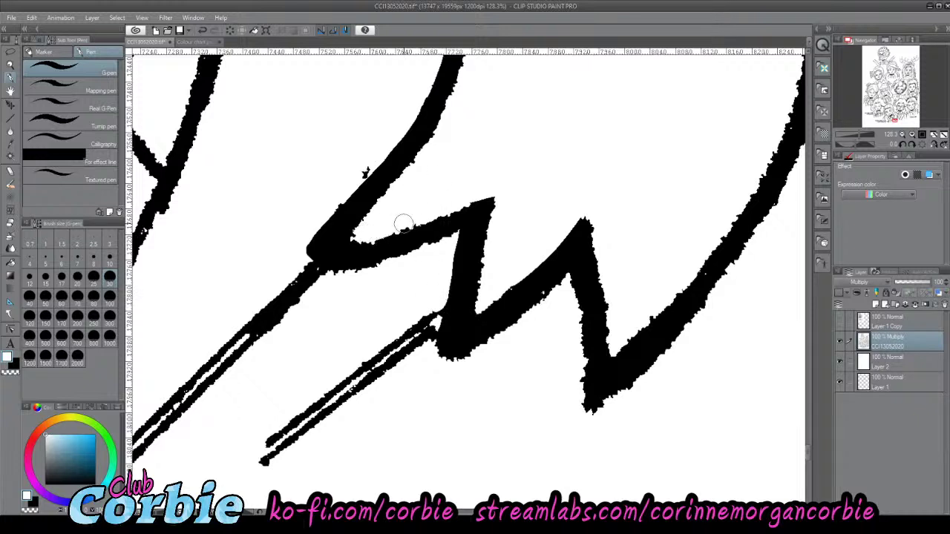
drag(402, 223, 498, 188)
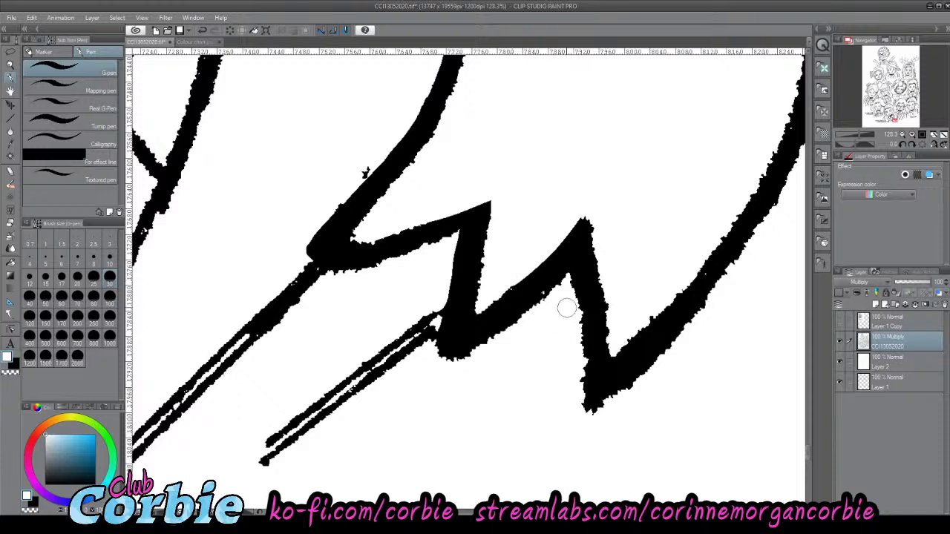
- Smooth the inner edge of the last jagged hair tip in white down to its point
drag(569, 298, 598, 411)
key(ctrl+z)
drag(568, 294, 583, 425)
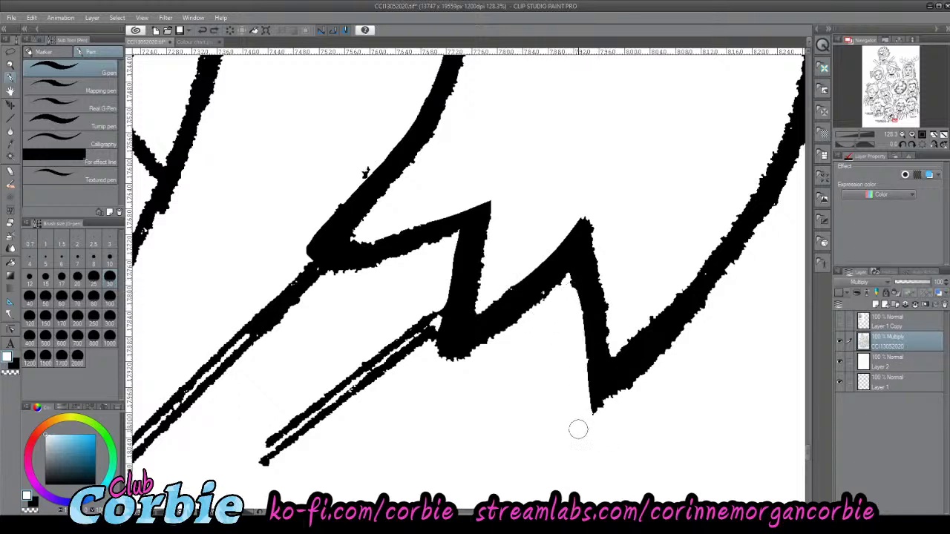
key(m)
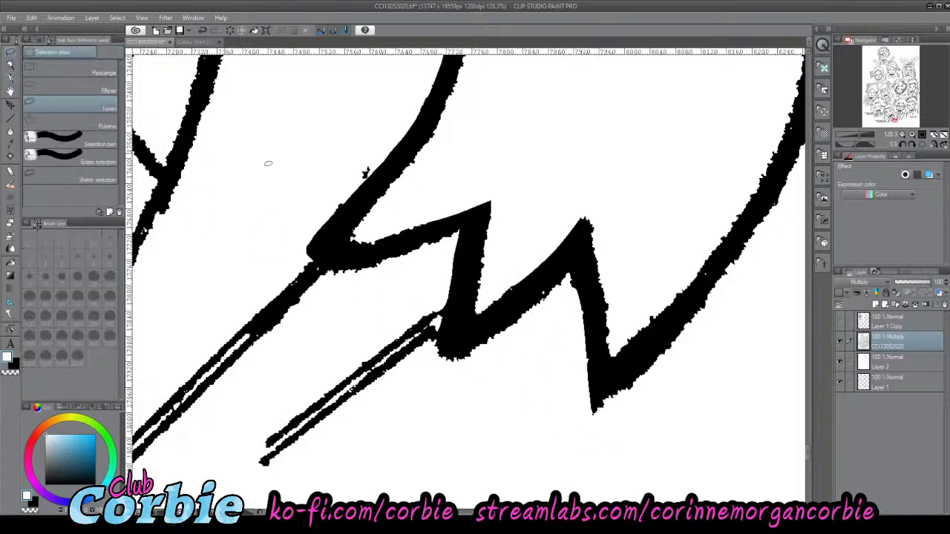
key(ctrl+z)
drag(364, 262, 325, 273)
- Redraw the uppermost lash mark beside the left-hand eye in black and trim the lash marks' rough edges in white
click(9, 67)
drag(380, 178, 327, 137)
scroll(341, 202, up, 6)
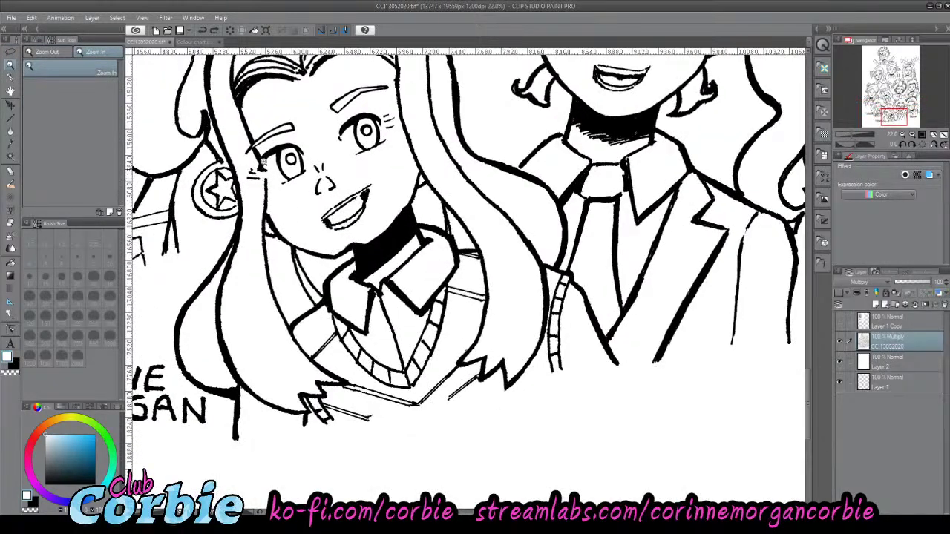
scroll(263, 159, up, 7)
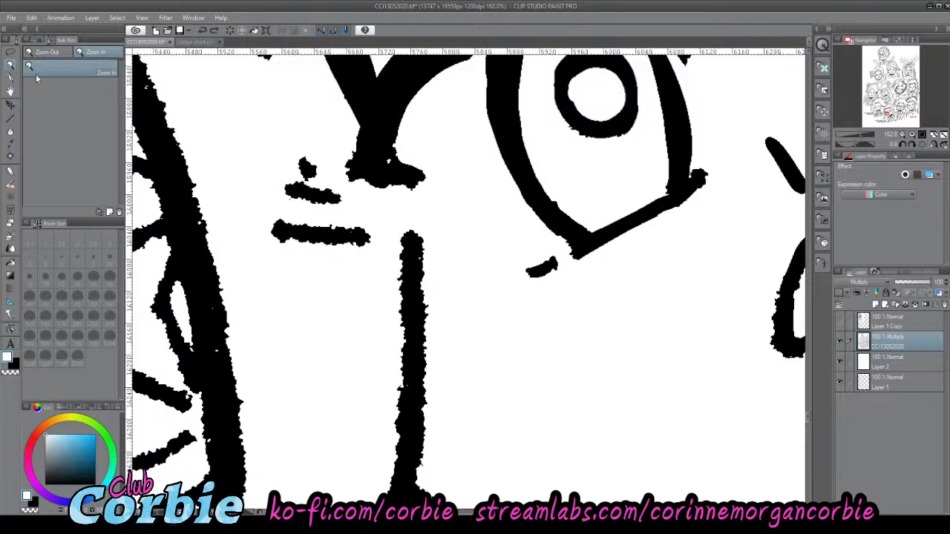
click(11, 78)
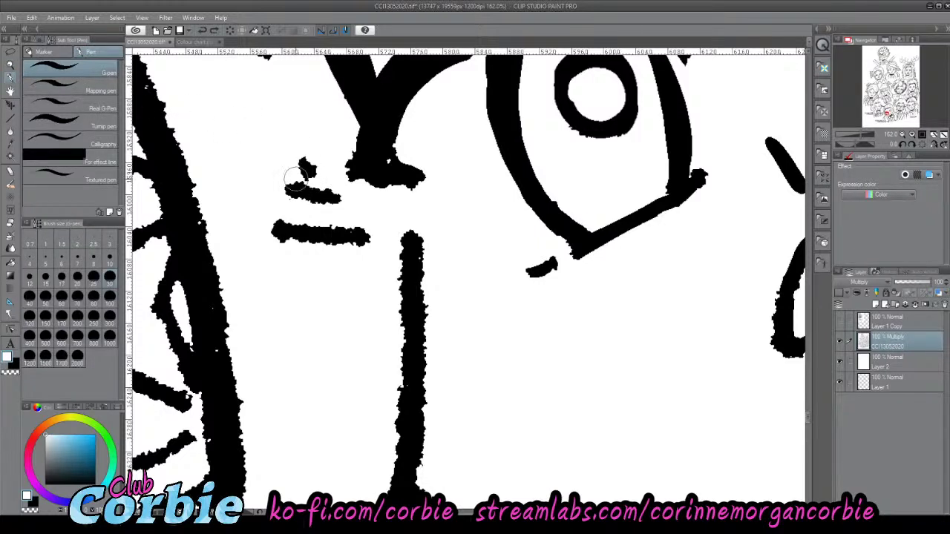
drag(295, 179, 331, 165)
key(x)
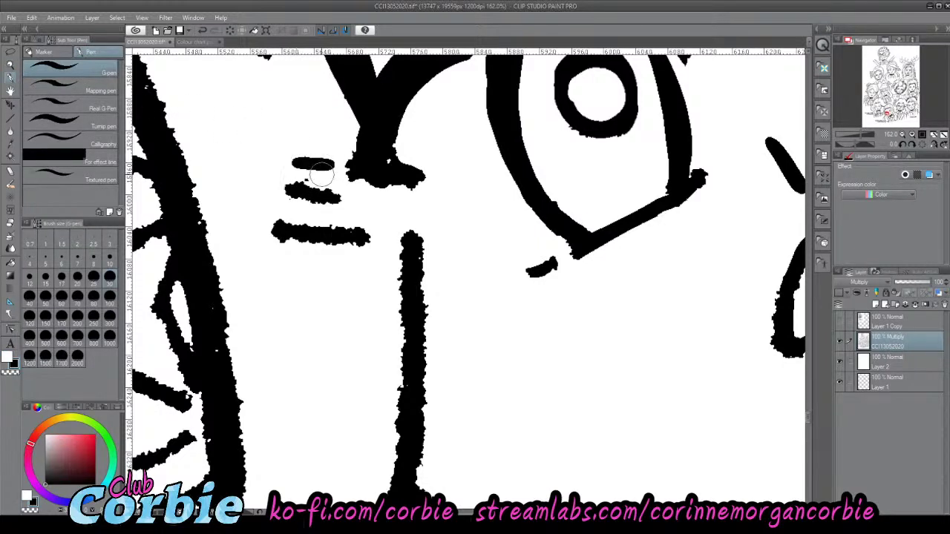
key(x)
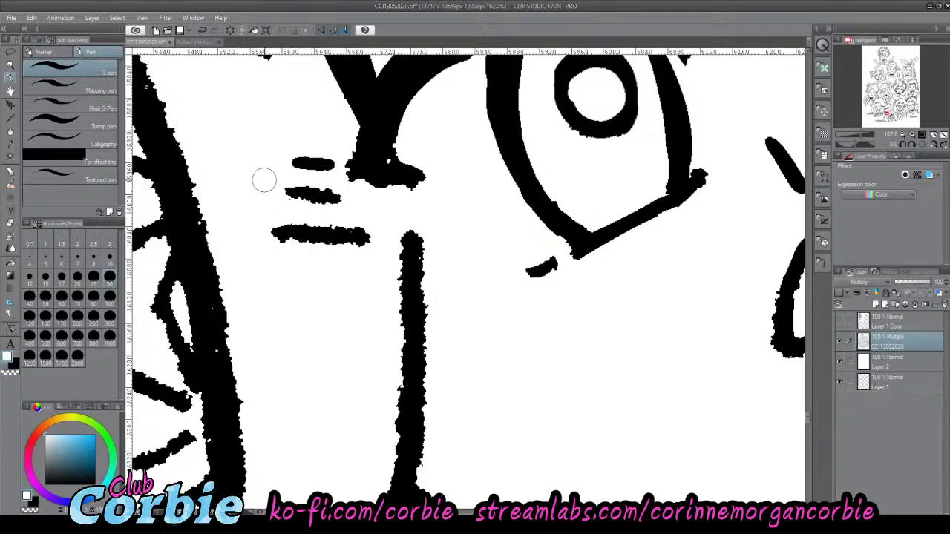
- Taper the uppermost lash mark and clean the left-hand eye's outer lid corner, iris underside and lower lid tip in white
mouse_move(293, 157)
mouse_down()
mouse_move(349, 138)
mouse_move(355, 189)
mouse_move(457, 189)
mouse_up()
key(x)
key(x)
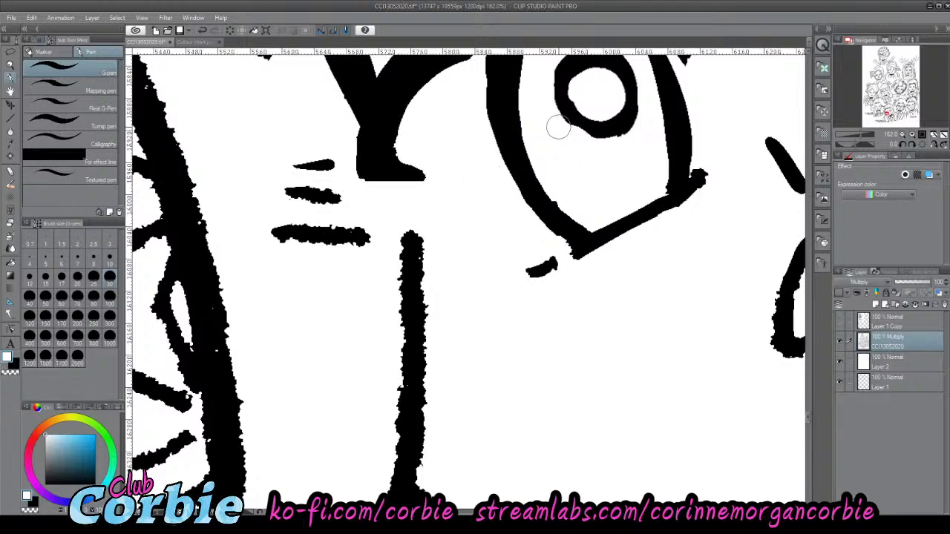
mouse_move(558, 125)
mouse_down()
mouse_move(592, 144)
mouse_move(639, 132)
mouse_up()
drag(697, 174, 711, 165)
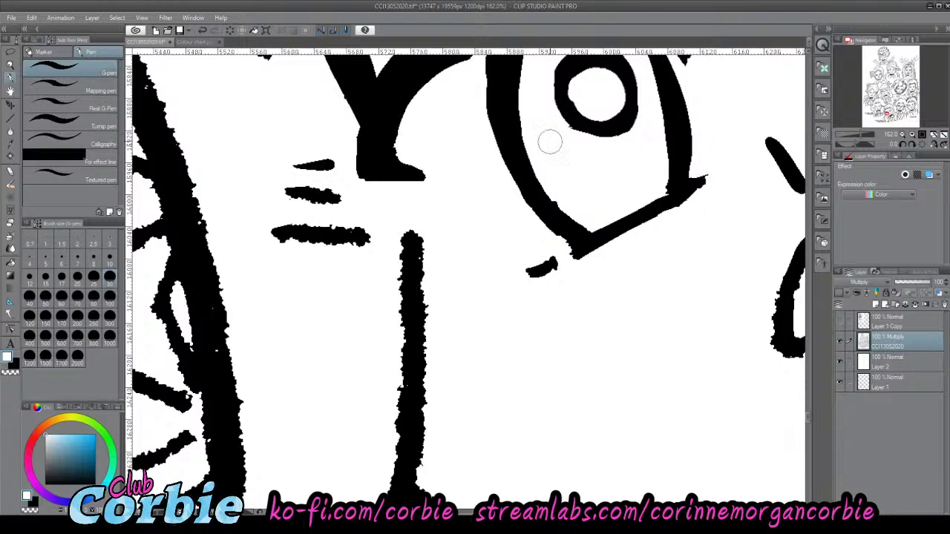
- Smooth and thicken the upper part of the left-hand jawline in black, from the hair strand down past the earlobe
click(10, 64)
drag(406, 220, 384, 235)
scroll(241, 289, up, 5)
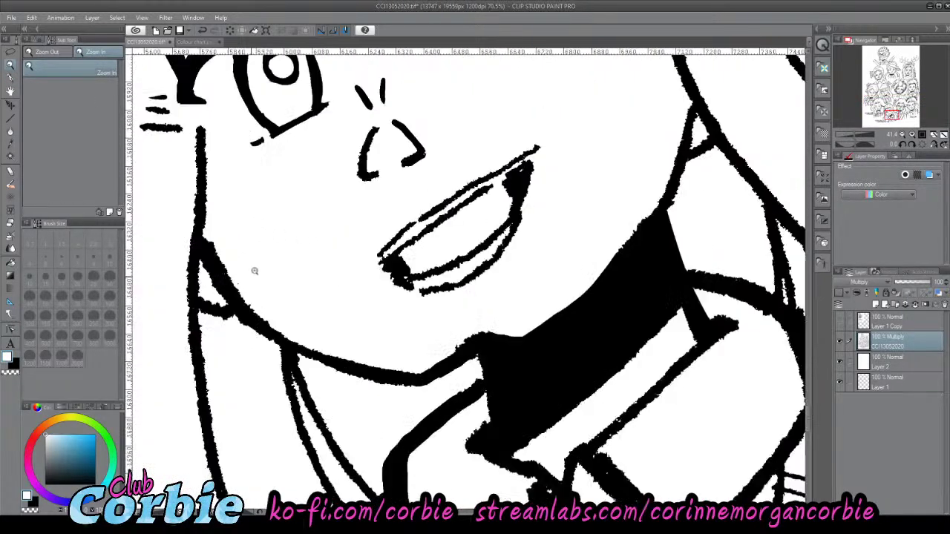
click(10, 89)
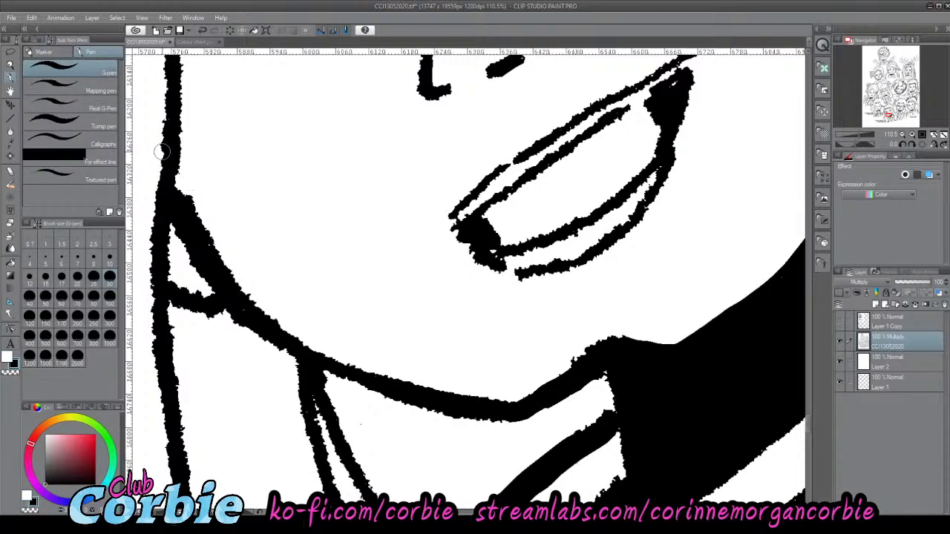
mouse_move(163, 151)
mouse_down()
mouse_move(250, 297)
mouse_move(302, 342)
mouse_move(363, 374)
mouse_up()
key(ctrl+z)
key(ctrl+z)
drag(172, 166, 210, 248)
drag(259, 323, 169, 166)
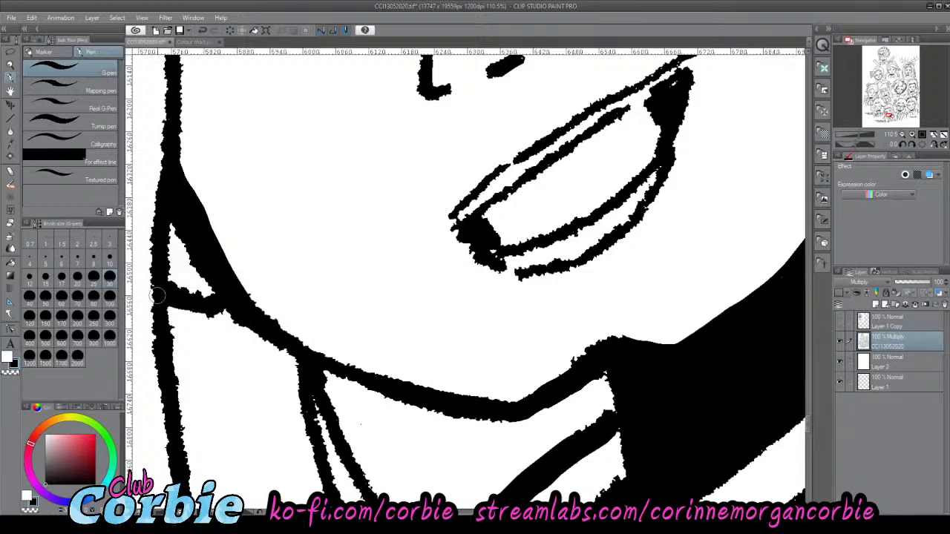
- Smooth the short earlobe line beside the jaw in black and clean the small triangular gap above it in white
drag(159, 297, 235, 313)
key(ctrl+z)
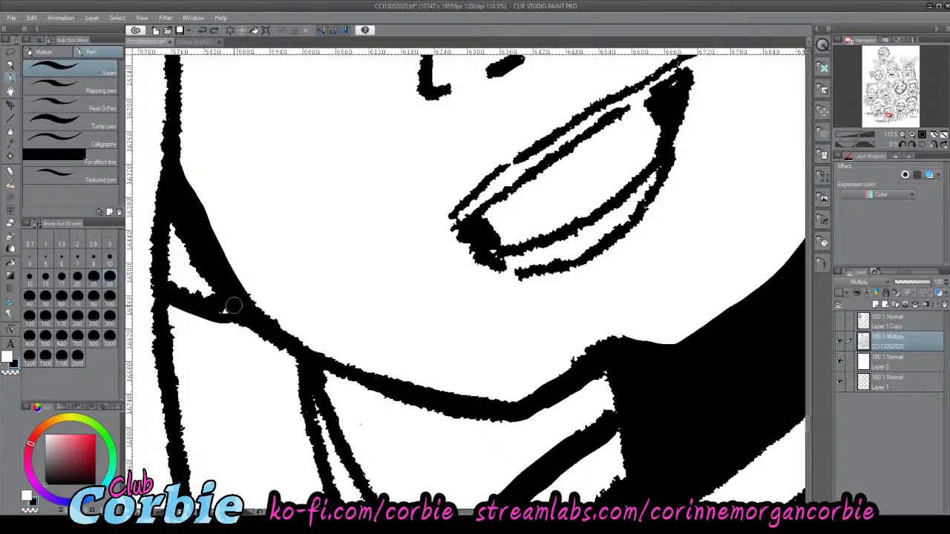
drag(165, 285, 218, 294)
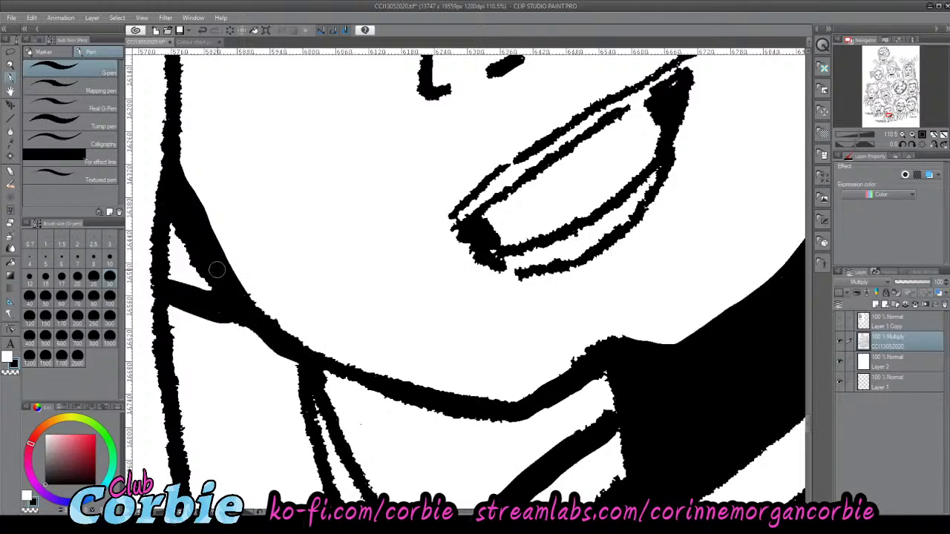
key(x)
drag(172, 236, 205, 283)
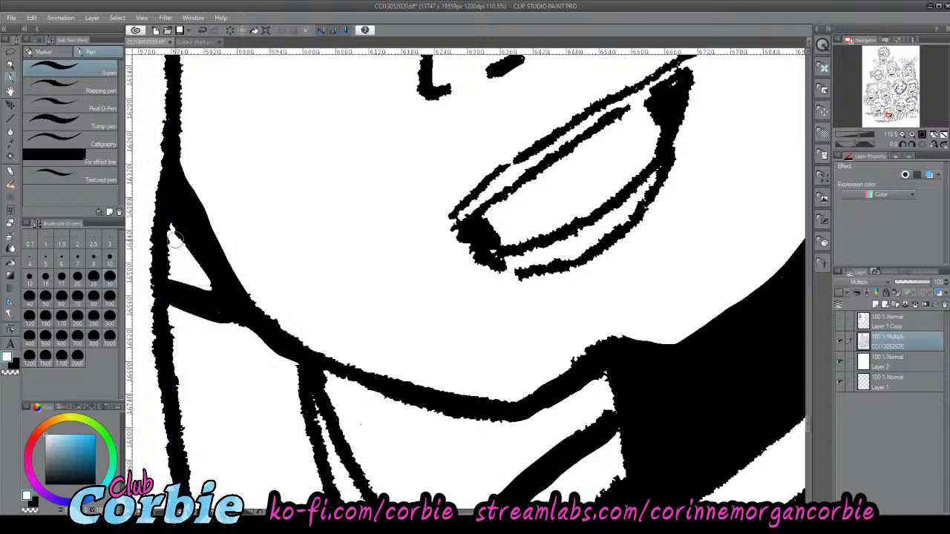
- Smooth the underside of the jawline between the earlobe and the chin, trimming in white and filling in black
key(x)
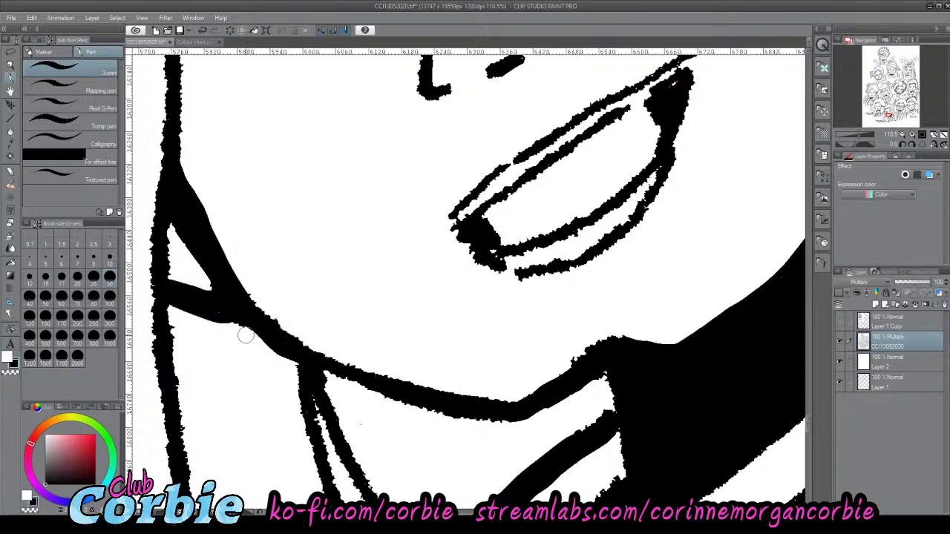
key(x)
mouse_move(243, 327)
mouse_down()
mouse_move(282, 359)
mouse_move(429, 417)
mouse_up()
key(x)
key(ctrl+z)
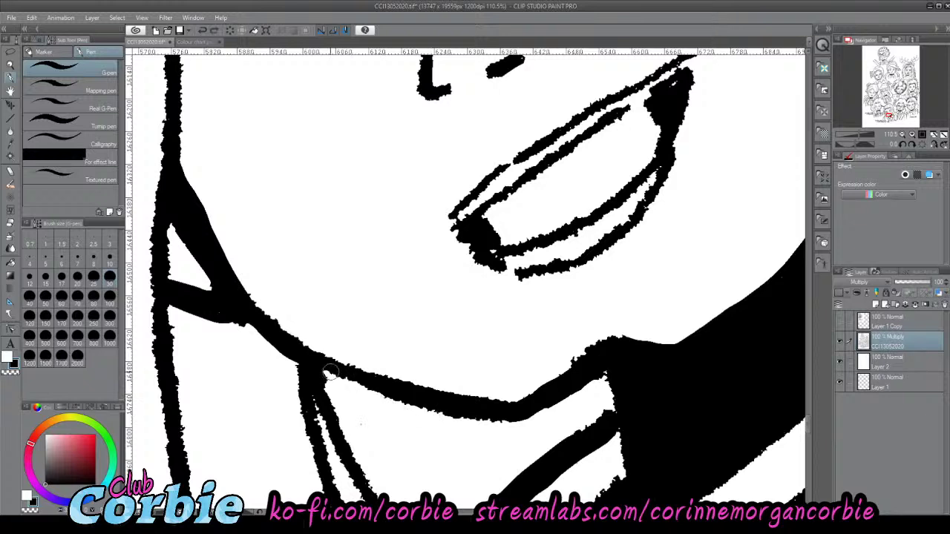
drag(331, 371, 440, 408)
mouse_move(386, 392)
mouse_down()
mouse_move(309, 365)
mouse_move(468, 413)
mouse_up()
- Smooth the jawline's upper edge in black, through the chin and up to the top of the neck shadow
mouse_move(264, 318)
mouse_down()
mouse_move(438, 400)
mouse_move(486, 407)
mouse_move(456, 406)
mouse_move(465, 400)
mouse_move(288, 335)
mouse_move(381, 373)
mouse_move(489, 401)
mouse_up()
key(ctrl+z)
key(ctrl+z)
mouse_move(431, 394)
mouse_down()
mouse_move(512, 398)
mouse_move(594, 354)
mouse_up()
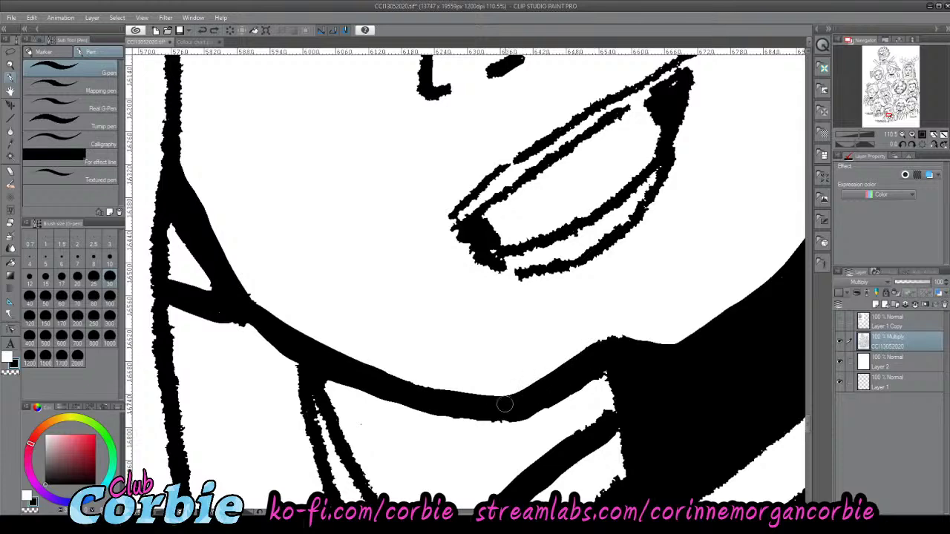
drag(613, 344, 711, 344)
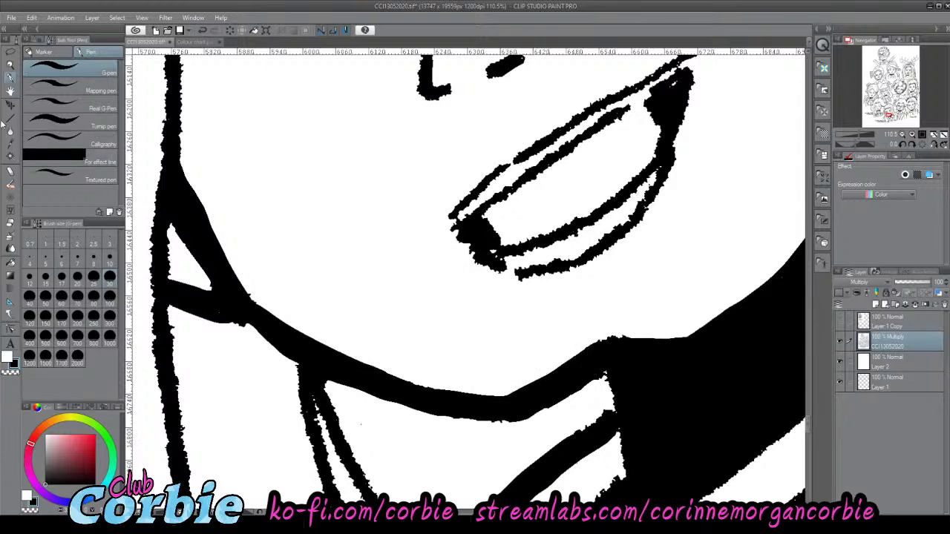
- Trim the ragged right edge of the long hair strand beside the right-hand eye in white
click(10, 65)
drag(320, 227, 230, 223)
drag(419, 186, 473, 133)
scroll(370, 229, up, 8)
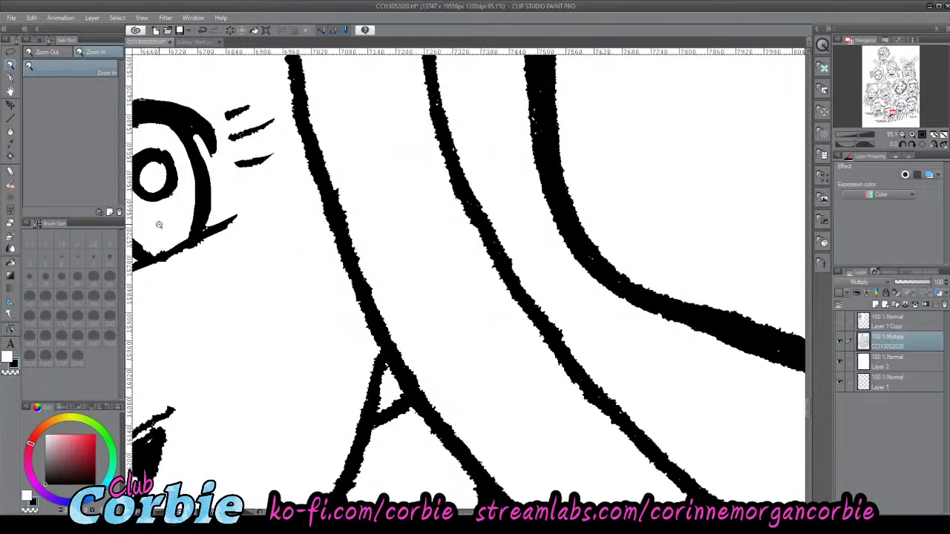
click(11, 78)
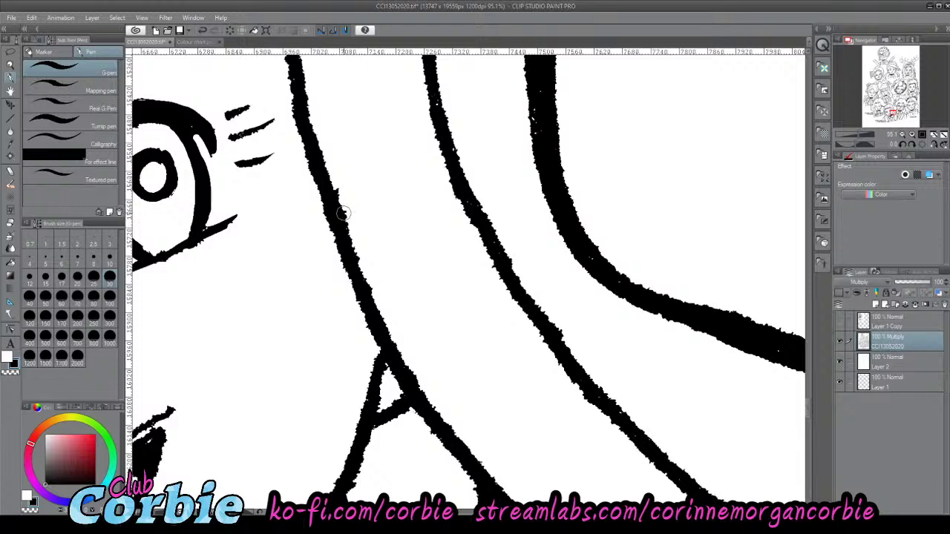
key(x)
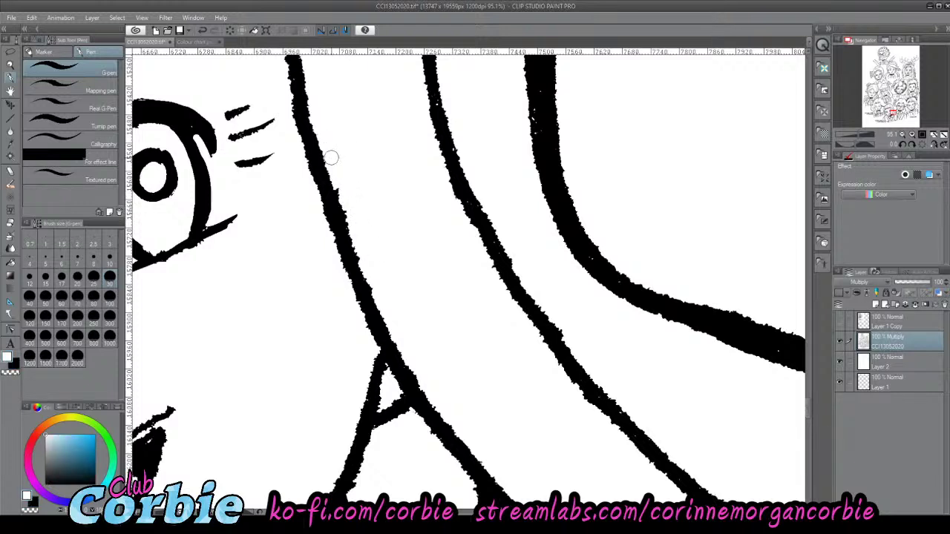
drag(331, 157, 369, 269)
- Smooth the face-side edge of the right-hand jawline in black, from the neck shadow up to the hair strand
click(11, 66)
drag(326, 223, 287, 258)
drag(351, 282, 143, 202)
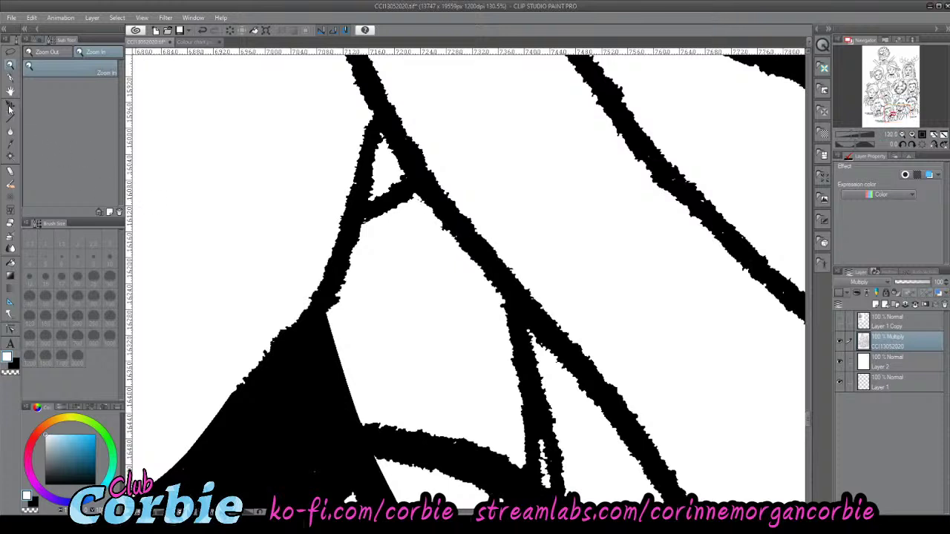
key(p)
mouse_move(382, 132)
mouse_down()
mouse_move(356, 249)
mouse_move(373, 163)
mouse_up()
key(ctrl+z)
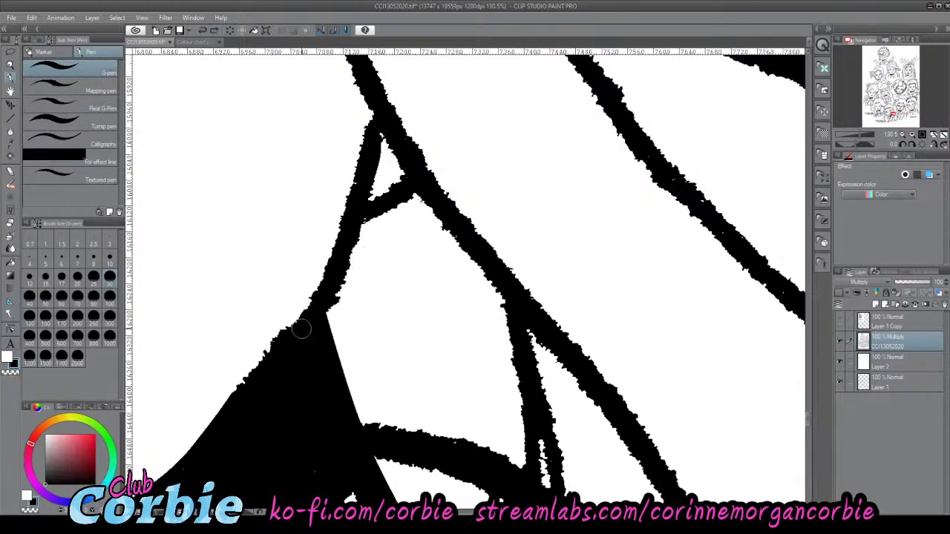
mouse_move(286, 346)
mouse_down()
mouse_move(358, 180)
mouse_move(374, 108)
mouse_up()
key(ctrl+z)
mouse_move(285, 342)
mouse_down()
mouse_move(376, 131)
mouse_move(375, 97)
mouse_move(319, 278)
mouse_move(286, 342)
mouse_up()
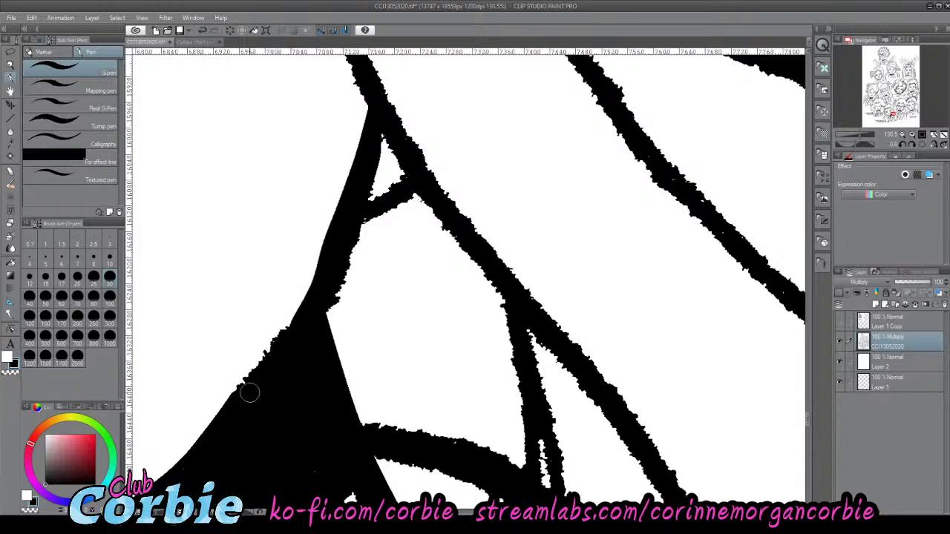
- Trim the neck shadow's upper-left edge in white and smooth the ear-side edge of the right-hand jawline
key(x)
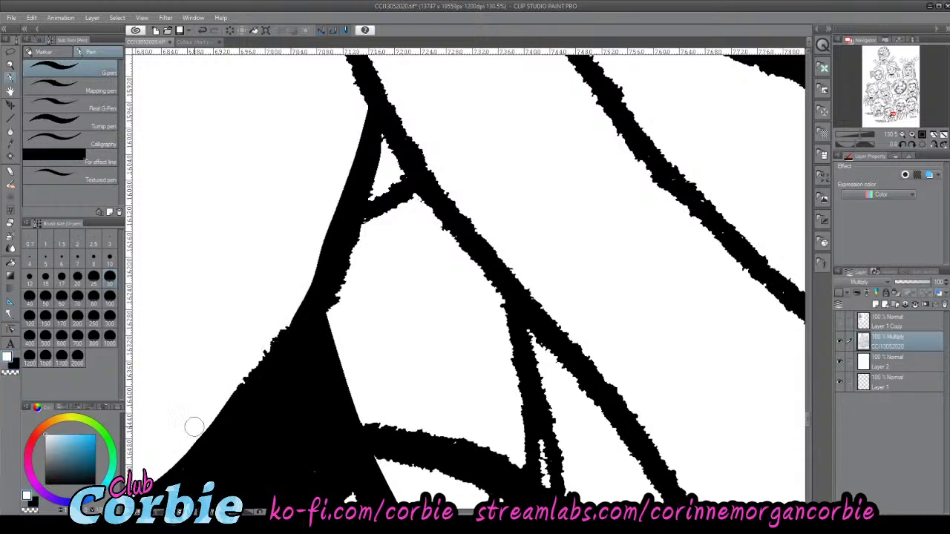
drag(191, 424, 272, 333)
mouse_move(238, 381)
mouse_down()
mouse_move(295, 292)
mouse_move(322, 312)
mouse_move(320, 327)
mouse_move(380, 124)
mouse_up()
- Smooth the underside of the right-hand earlobe line and the adjoining inner edge of the hair strand in black
key(x)
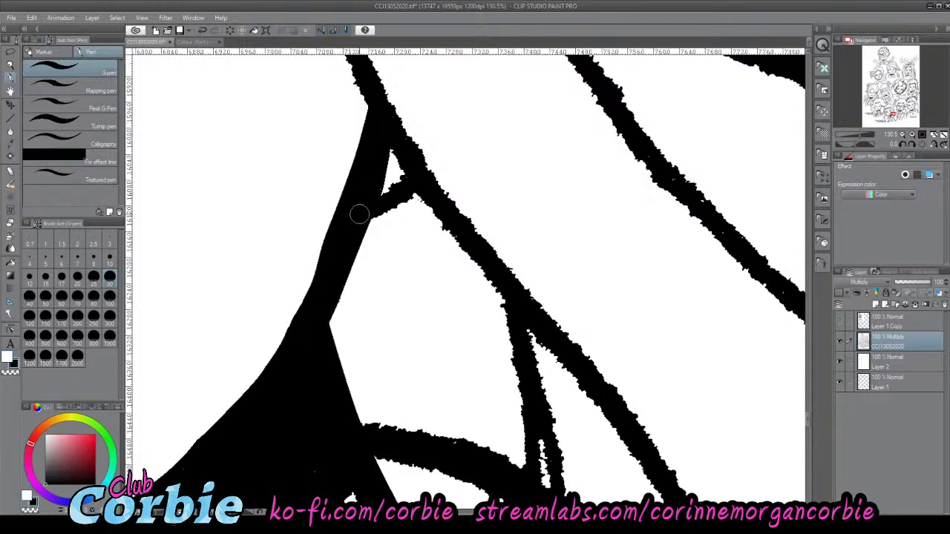
mouse_move(358, 215)
mouse_down()
mouse_move(420, 181)
mouse_move(509, 284)
mouse_up()
key(ctrl+z)
mouse_move(414, 187)
mouse_down()
mouse_move(511, 297)
mouse_move(428, 205)
mouse_move(509, 303)
mouse_up()
key(ctrl+z)
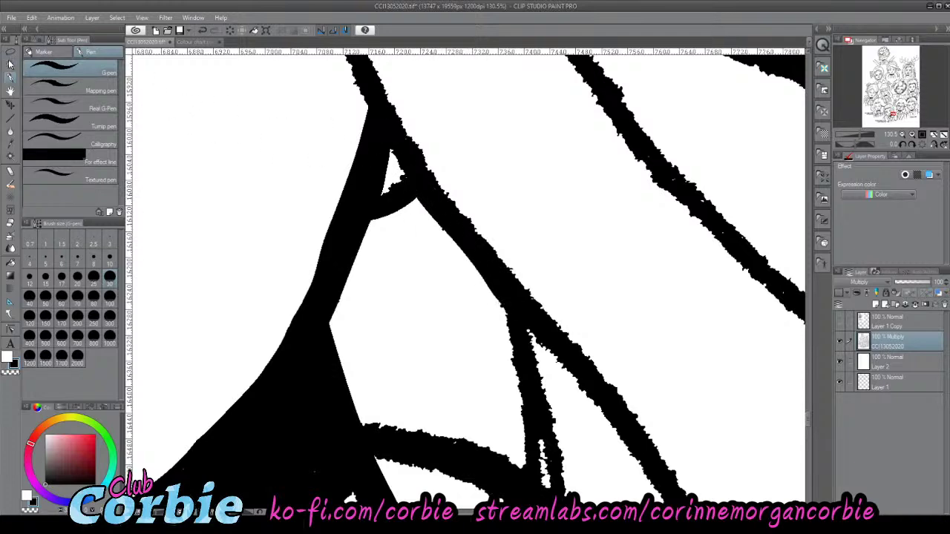
- Smooth the inner edge of the lower teeth line in the girl's open mouth in black, up to the dark right-hand corner
key(ctrl+space)
drag(388, 226, 360, 247)
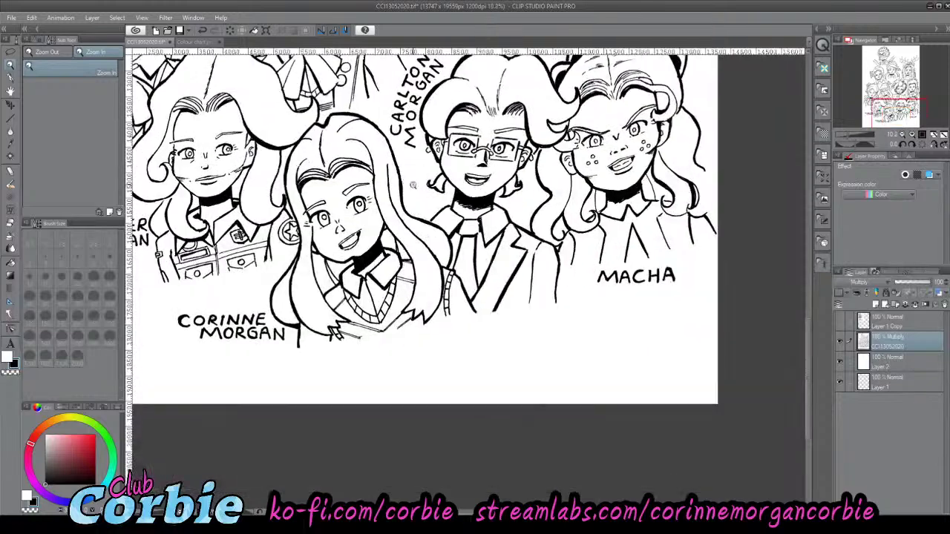
mouse_move(419, 185)
mouse_down()
mouse_move(402, 191)
mouse_move(426, 191)
mouse_up()
drag(333, 146, 356, 148)
drag(290, 142, 269, 172)
drag(334, 393, 374, 338)
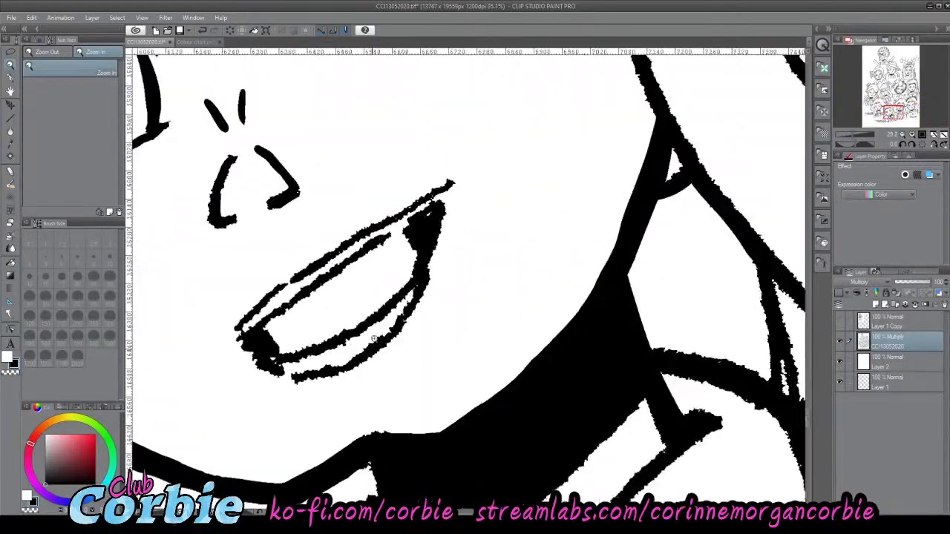
click(374, 338)
click(326, 319)
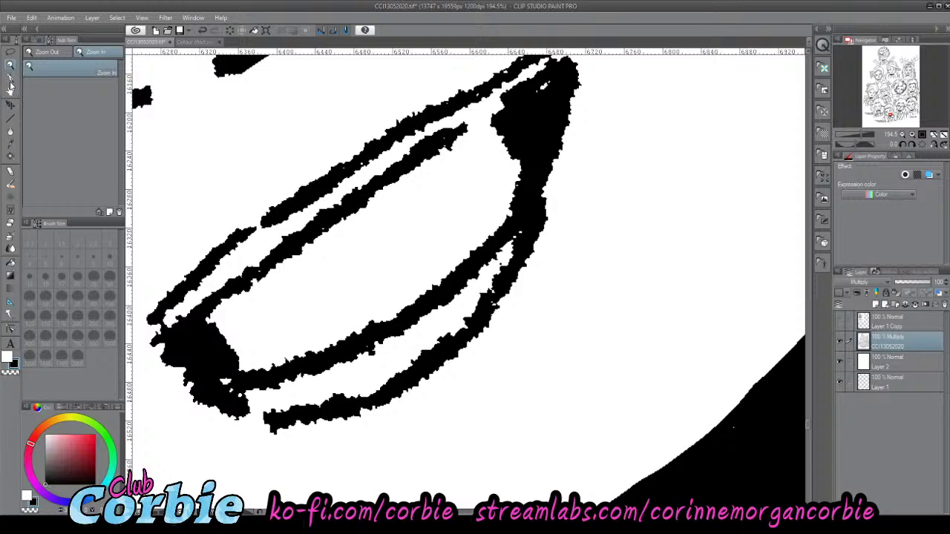
click(10, 78)
mouse_move(230, 373)
mouse_down()
mouse_move(320, 357)
mouse_move(465, 262)
mouse_move(523, 177)
mouse_move(532, 134)
mouse_move(509, 129)
mouse_move(517, 153)
mouse_move(501, 126)
mouse_up()
- Clean the mouth's left-hand tip in white, then extend the upper teeth line to the right-hand corner and smooth its top edge in black
key(x)
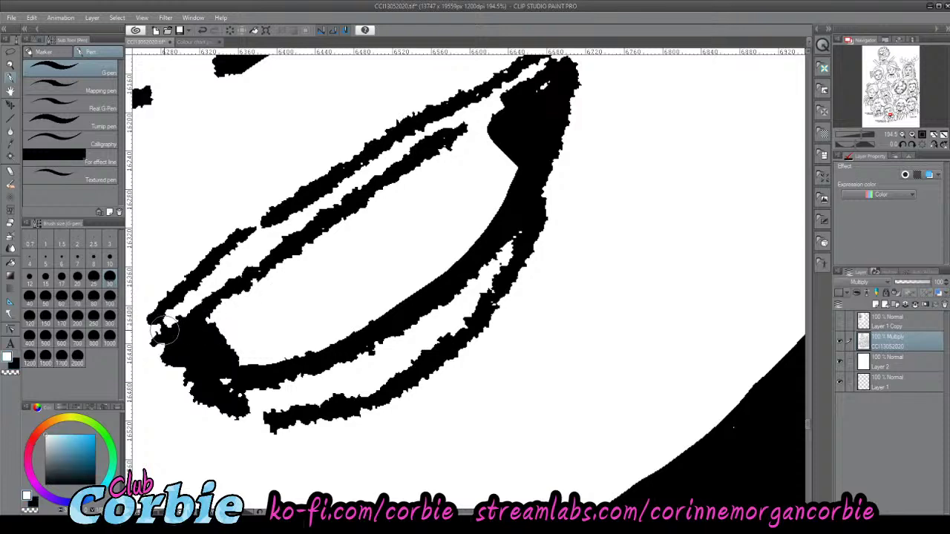
mouse_move(154, 332)
mouse_down()
mouse_move(187, 311)
mouse_move(142, 344)
mouse_move(159, 294)
mouse_up()
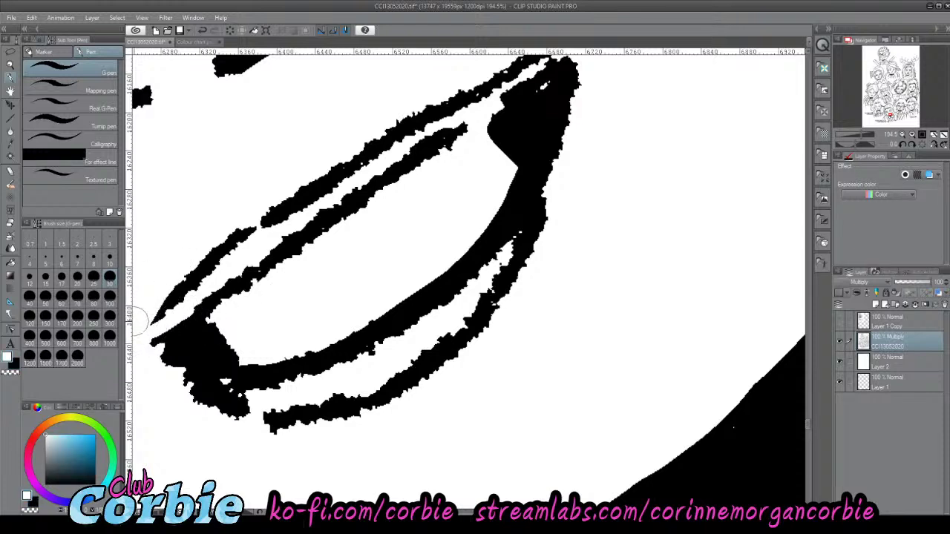
drag(500, 81, 521, 71)
key(ctrl+z)
key(x)
mouse_move(465, 129)
mouse_down()
mouse_move(453, 136)
mouse_move(505, 87)
mouse_move(519, 89)
mouse_move(512, 93)
mouse_up()
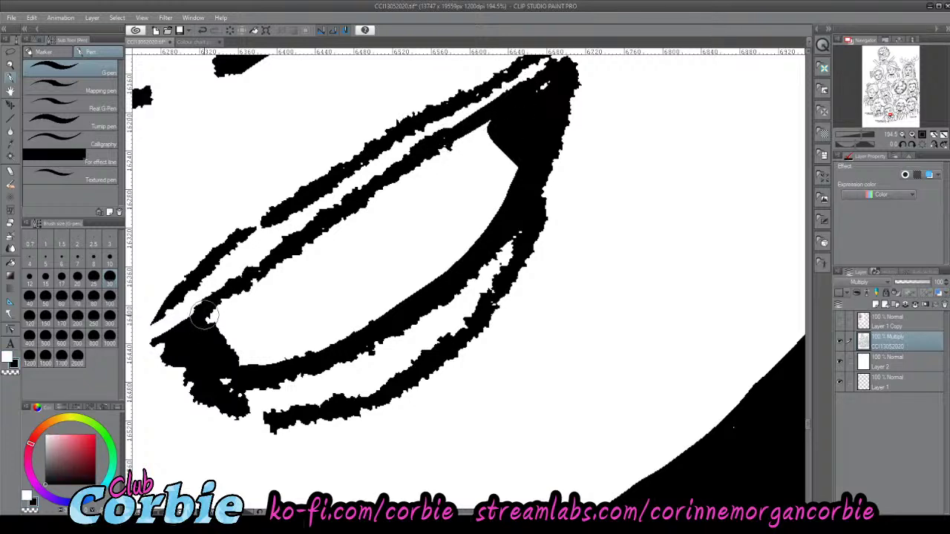
mouse_move(206, 315)
mouse_down()
mouse_move(222, 293)
mouse_move(419, 157)
mouse_move(524, 98)
mouse_up()
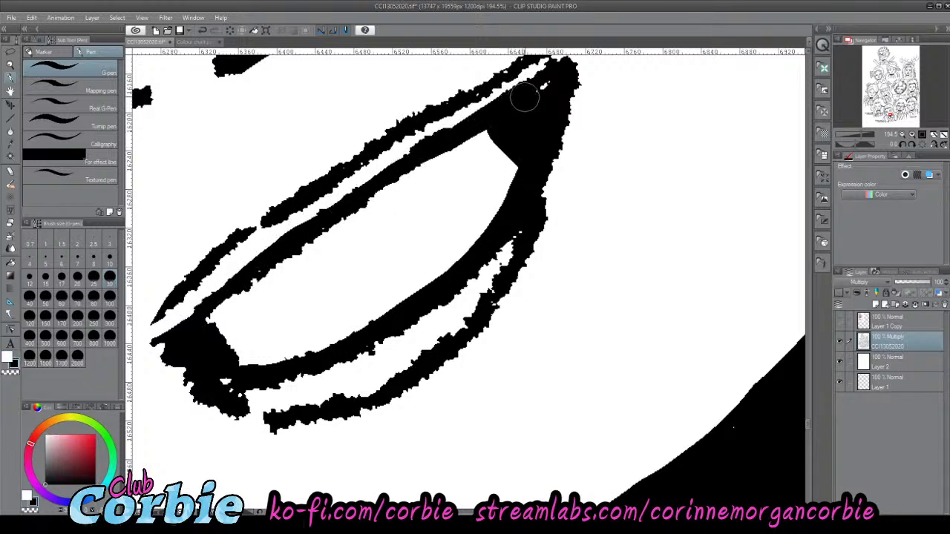
- Redraw the lower lip's outer edge in black and clear the gap between the lip and lower teeth line in white
mouse_move(234, 401)
mouse_down()
mouse_move(282, 423)
mouse_move(338, 416)
mouse_move(436, 365)
mouse_move(503, 294)
mouse_move(568, 108)
mouse_up()
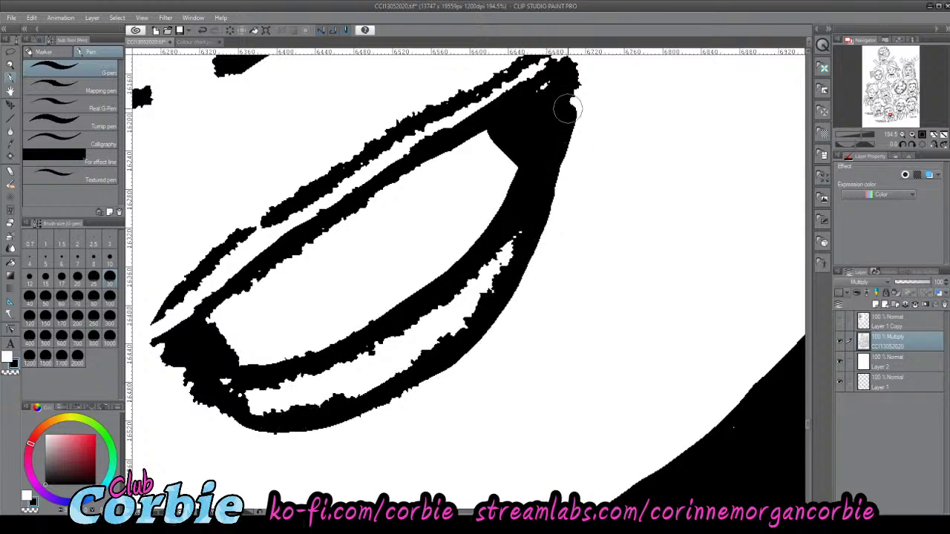
key(x)
mouse_move(212, 381)
mouse_down()
mouse_move(293, 397)
mouse_move(360, 371)
mouse_move(257, 400)
mouse_move(329, 398)
mouse_move(415, 343)
mouse_move(495, 274)
mouse_move(510, 247)
mouse_up()
mouse_move(561, 132)
mouse_down()
mouse_move(512, 225)
mouse_move(553, 149)
mouse_move(530, 206)
mouse_up()
key(ctrl+z)
mouse_move(543, 170)
mouse_down()
mouse_move(509, 242)
mouse_move(463, 301)
mouse_move(374, 355)
mouse_move(262, 388)
mouse_up()
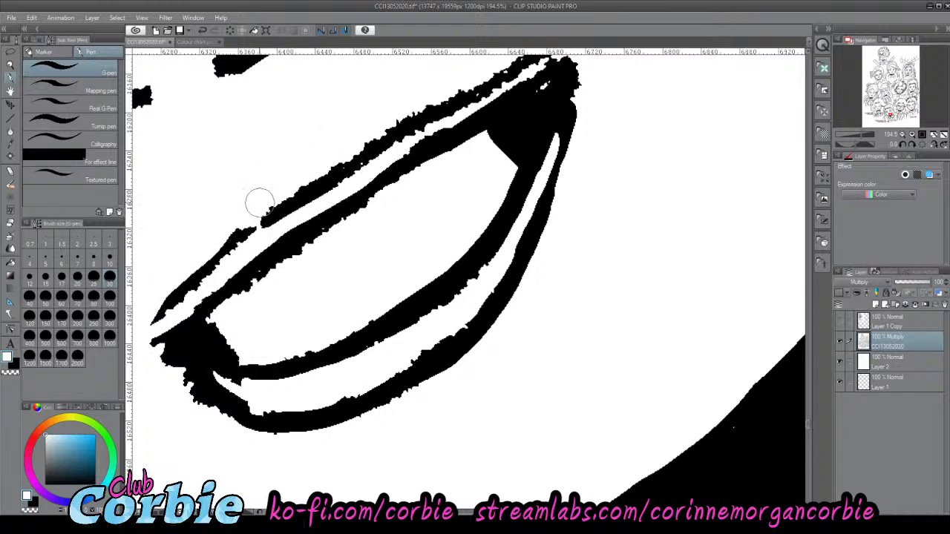
- Trim the upper lip line's outer edge in white and tidy the ends of the lip gaps at both mouth corners
mouse_move(259, 203)
mouse_down()
mouse_move(343, 169)
mouse_move(376, 144)
mouse_move(278, 195)
mouse_move(365, 131)
mouse_move(519, 60)
mouse_up()
key(ctrl+z)
drag(409, 139, 540, 59)
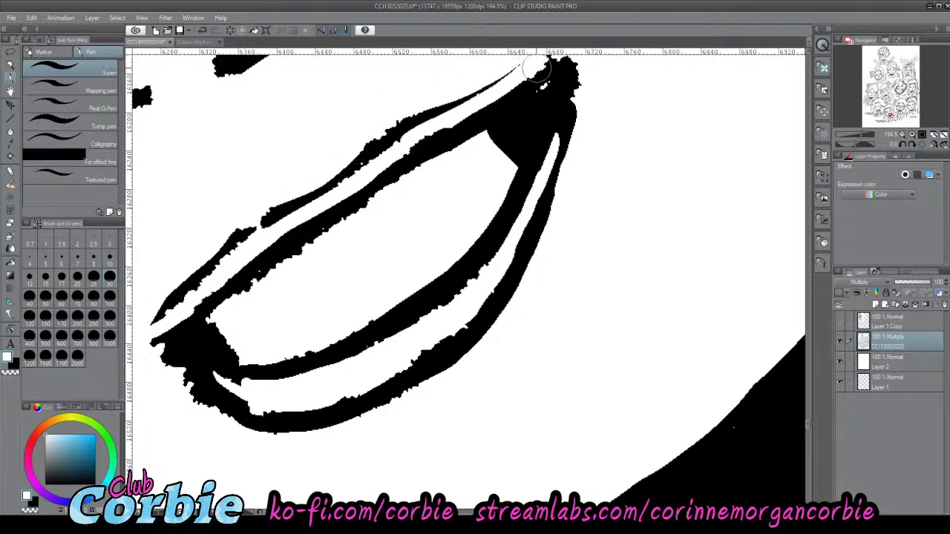
key(ctrl+z)
mouse_move(431, 128)
mouse_down()
mouse_move(559, 65)
mouse_move(558, 86)
mouse_move(570, 83)
mouse_move(563, 115)
mouse_move(568, 79)
mouse_move(544, 88)
mouse_move(541, 118)
mouse_move(563, 129)
mouse_move(571, 105)
mouse_move(546, 174)
mouse_up()
key(x)
key(x)
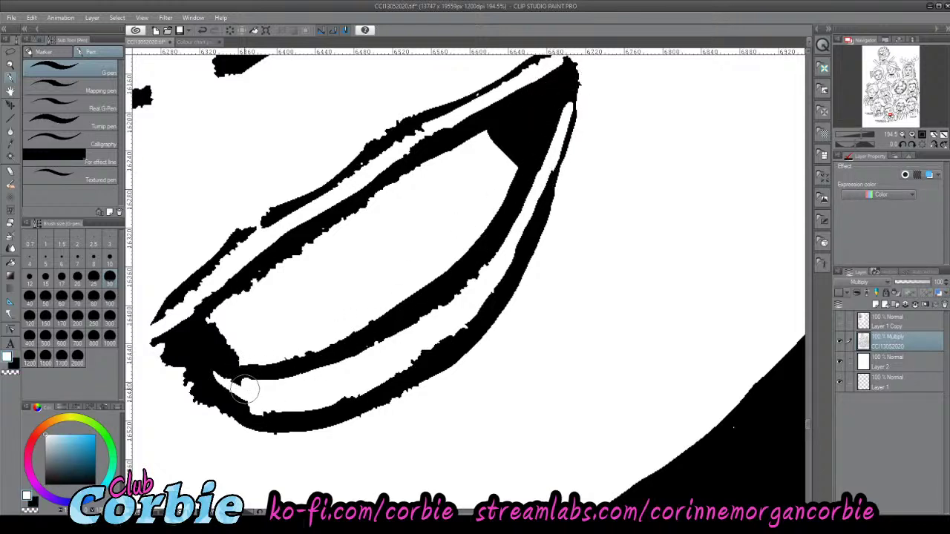
mouse_move(245, 387)
mouse_down()
mouse_move(191, 361)
mouse_move(180, 377)
mouse_move(232, 428)
mouse_up()
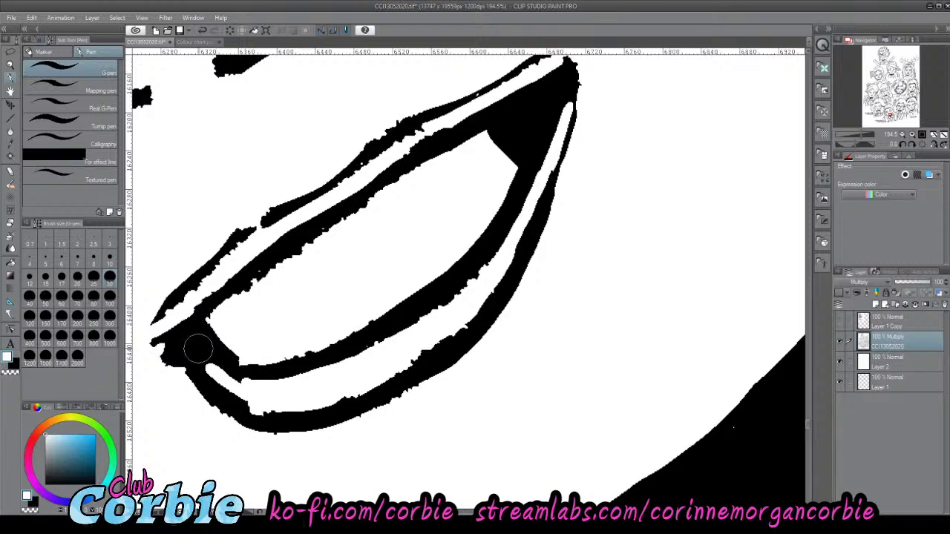
key(x)
mouse_move(165, 359)
mouse_down()
mouse_move(187, 375)
mouse_move(186, 387)
mouse_up()
key(ctrl+z)
key(x)
mouse_move(186, 387)
mouse_down()
mouse_move(164, 352)
mouse_move(242, 413)
mouse_move(264, 411)
mouse_up()
key(ctrl+z)
key(ctrl+z)
key(x)
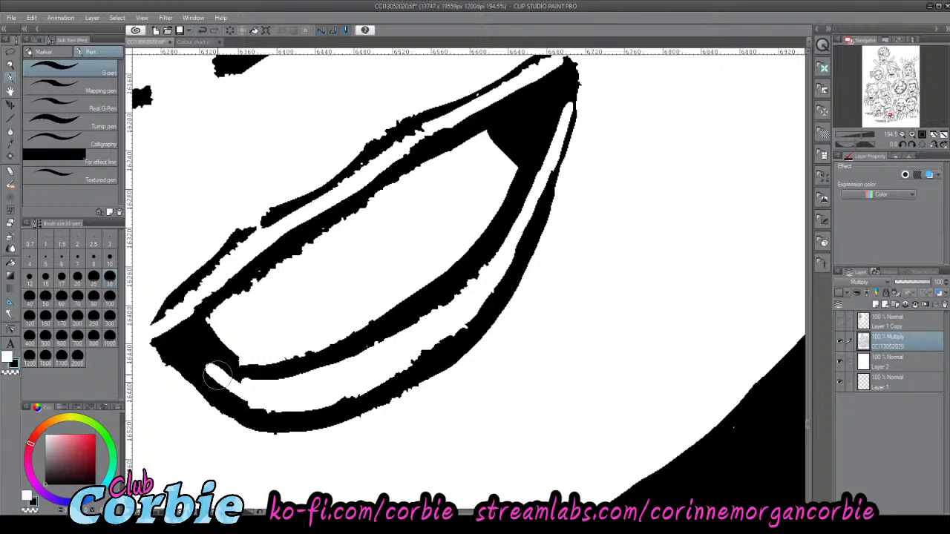
key(x)
drag(152, 338, 222, 410)
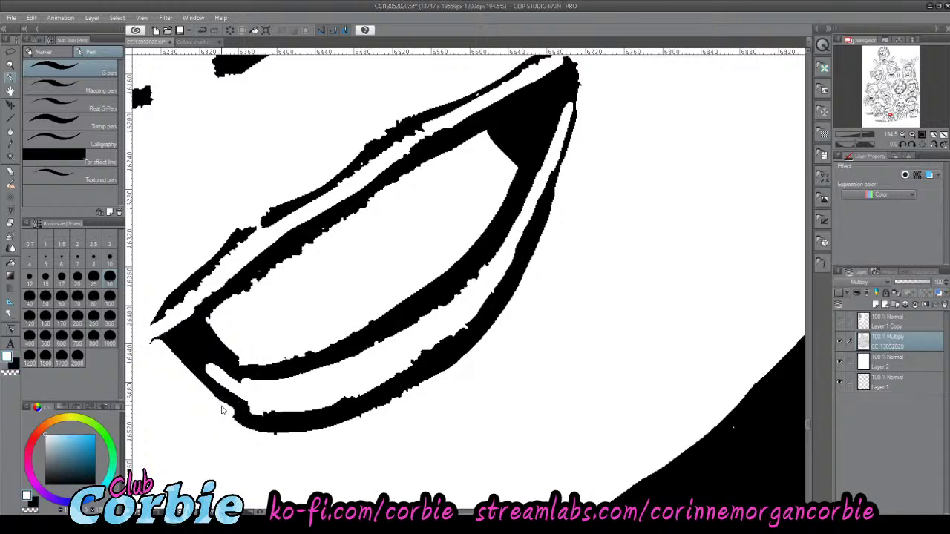
key(ctrl+z)
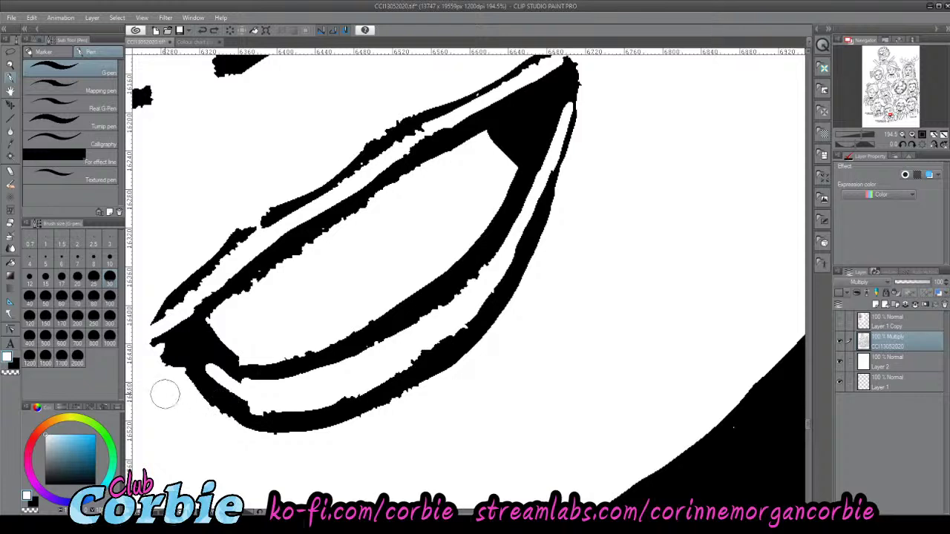
- Round off the left-hand mouth corner in black, then carve the lower lip gap through it in white with brush size 15
click(14, 366)
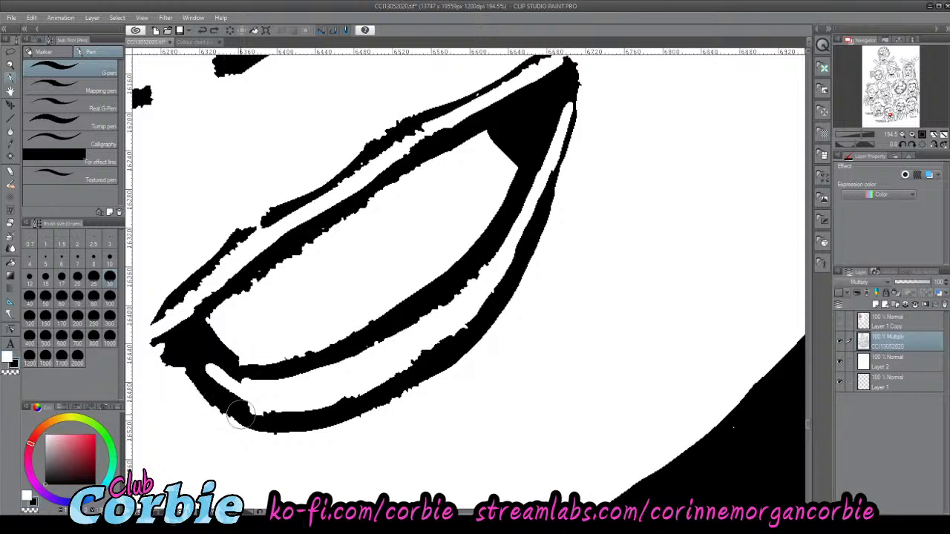
mouse_move(239, 413)
mouse_down()
mouse_move(259, 423)
mouse_move(230, 417)
mouse_move(157, 353)
mouse_move(189, 378)
mouse_up()
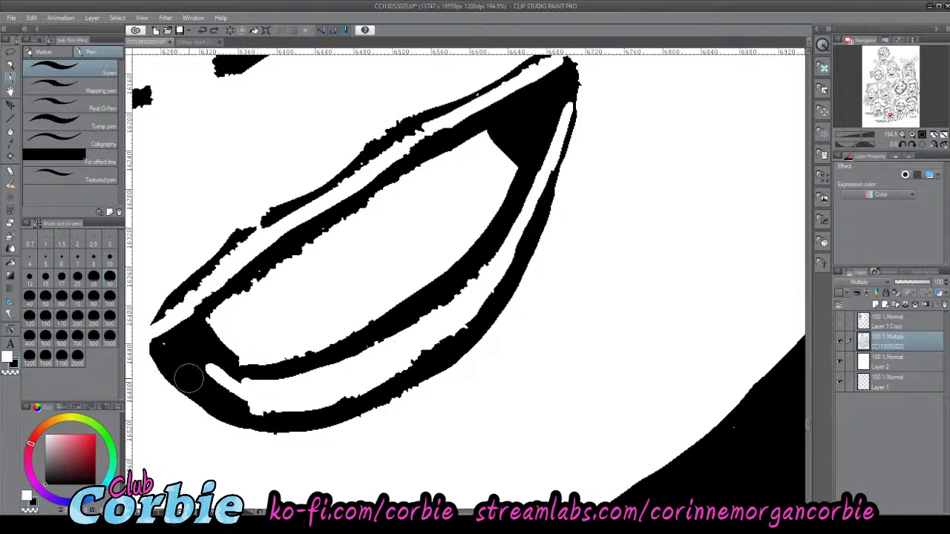
click(46, 279)
drag(205, 366, 250, 386)
key(ctrl+z)
key(x)
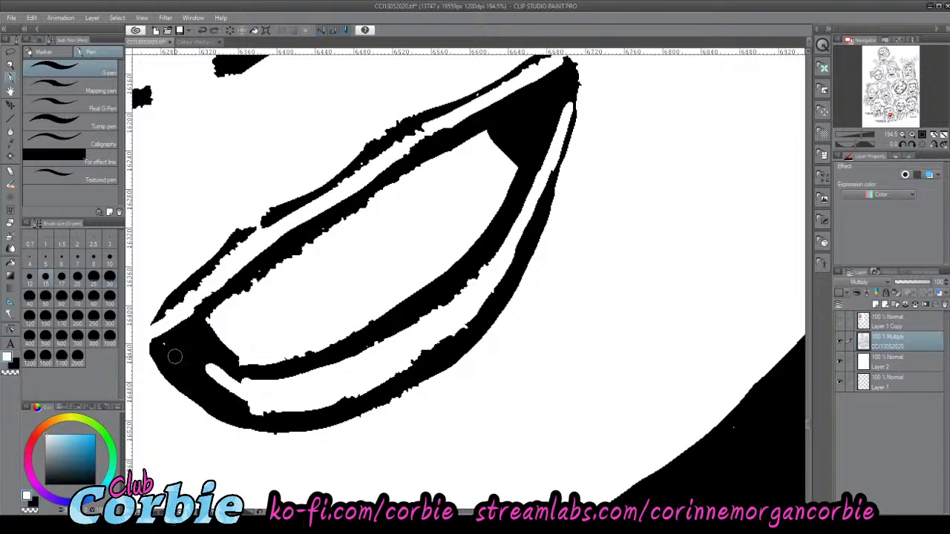
mouse_move(178, 354)
mouse_down()
mouse_move(222, 386)
mouse_move(254, 394)
mouse_move(203, 366)
mouse_move(259, 388)
mouse_move(207, 379)
mouse_move(165, 349)
mouse_move(144, 359)
mouse_move(160, 352)
mouse_move(151, 361)
mouse_move(158, 384)
mouse_move(152, 355)
mouse_move(227, 435)
mouse_move(155, 368)
mouse_move(231, 429)
mouse_move(290, 422)
mouse_up()
mouse_move(186, 361)
mouse_down()
mouse_move(238, 400)
mouse_move(285, 399)
mouse_up()
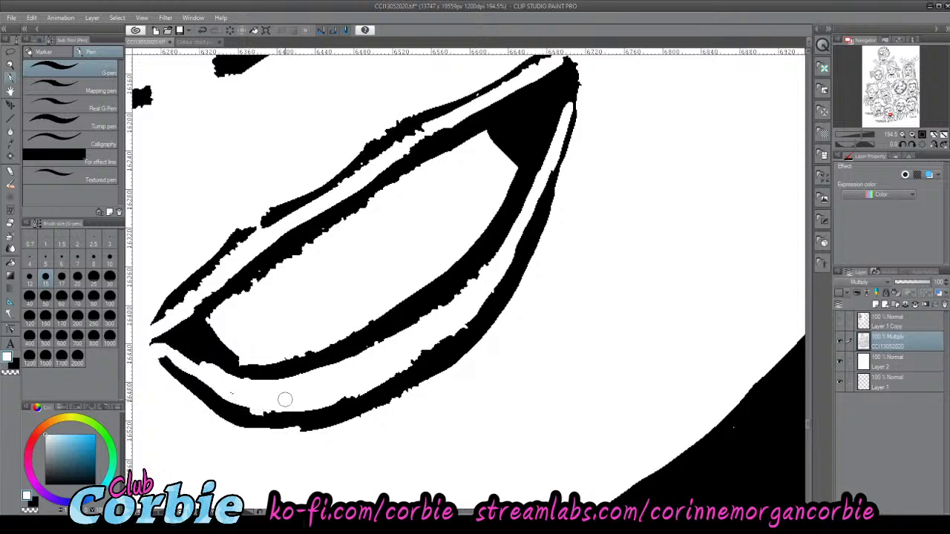
- Smooth the lower lip line in black along its underside near the left and its inner edge towards the right
key(x)
mouse_move(250, 427)
mouse_down()
mouse_move(291, 429)
mouse_move(339, 413)
mouse_up()
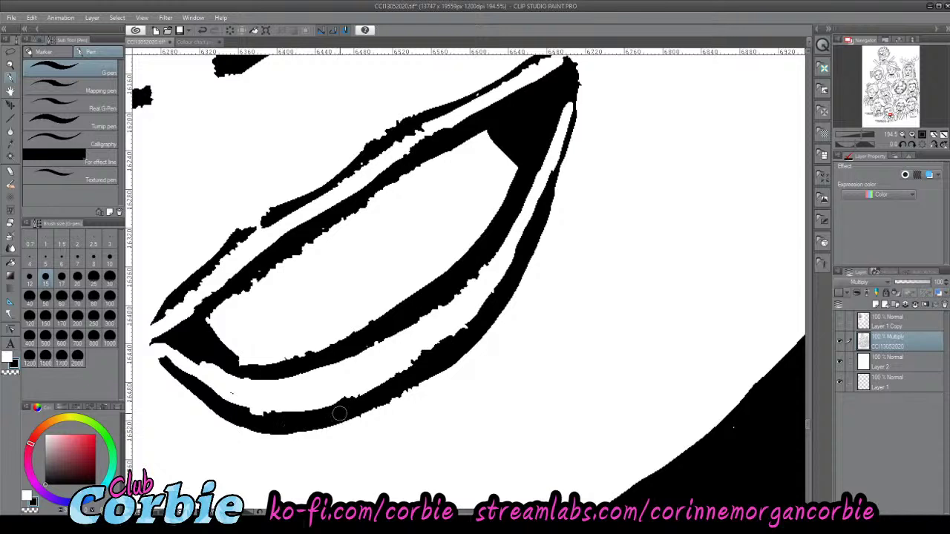
drag(240, 413, 296, 416)
mouse_move(359, 395)
mouse_down()
mouse_move(467, 325)
mouse_move(503, 280)
mouse_up()
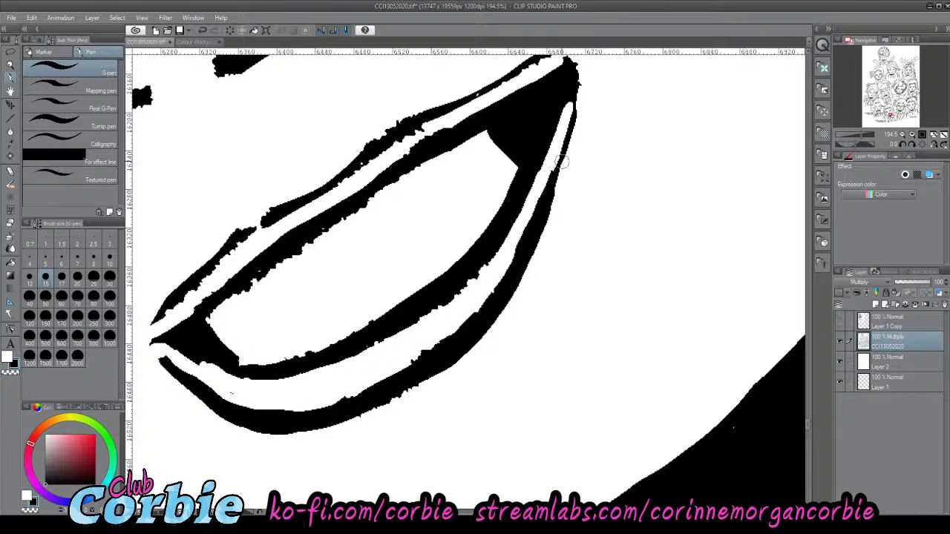
- Thicken the thin right-hand end of the lower lip line and smooth the underside of the lower teeth line in black
drag(569, 102, 550, 177)
key(ctrl+z)
drag(571, 110, 555, 196)
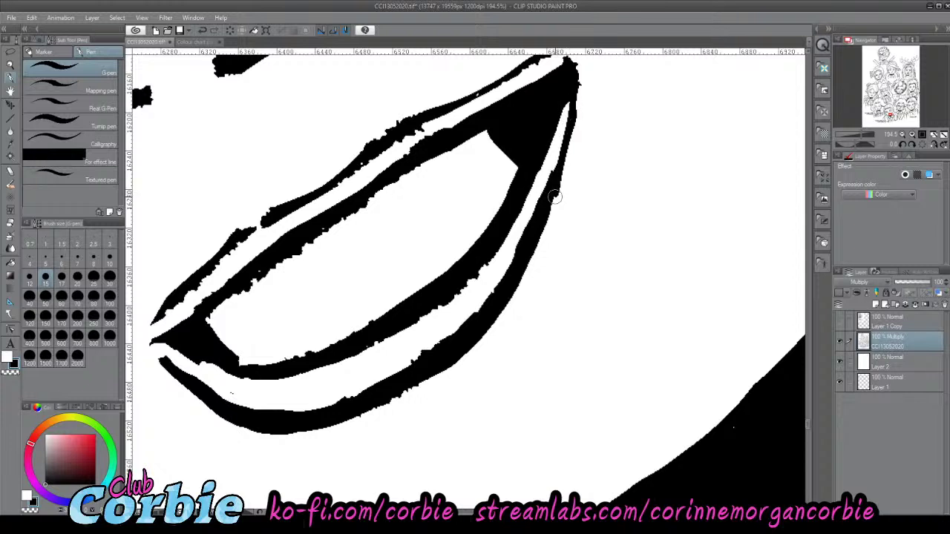
key(ctrl+z)
drag(573, 112, 547, 196)
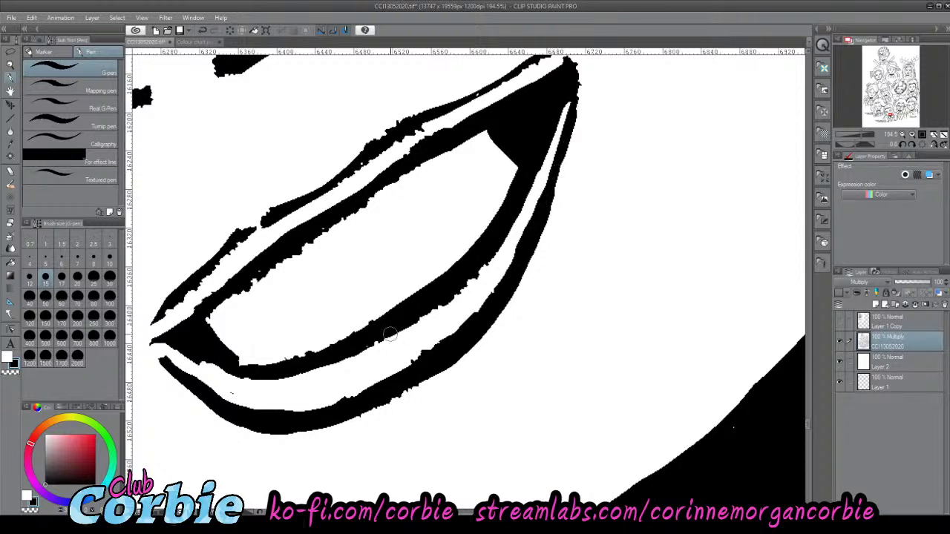
drag(388, 337, 459, 287)
- Trim the underside of the upper lip line and the lower edge of the upper teeth line in white
key(x)
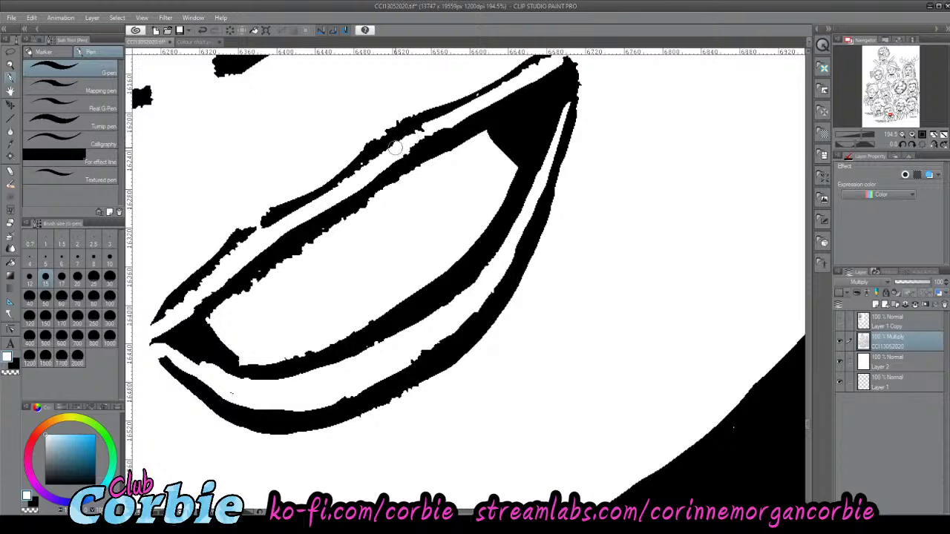
drag(397, 147, 431, 124)
drag(241, 300, 362, 209)
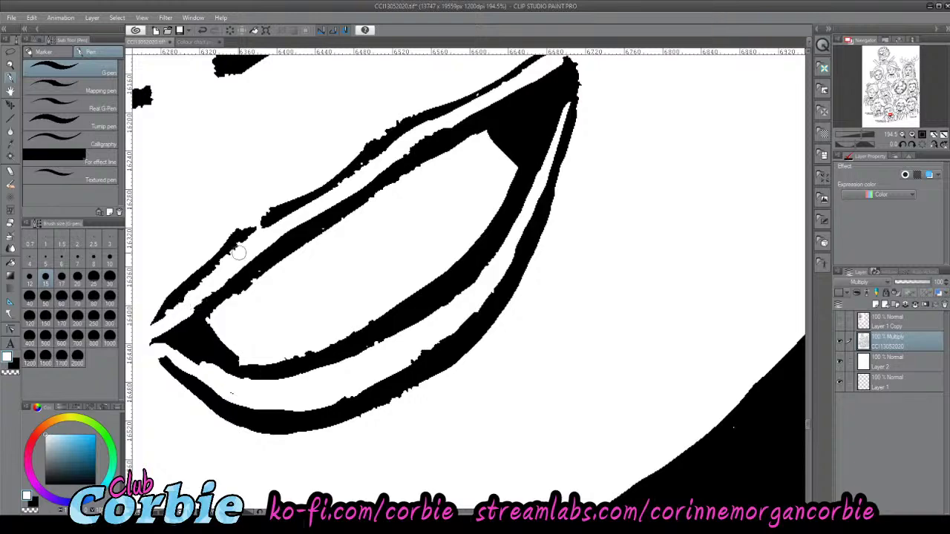
drag(184, 304, 231, 253)
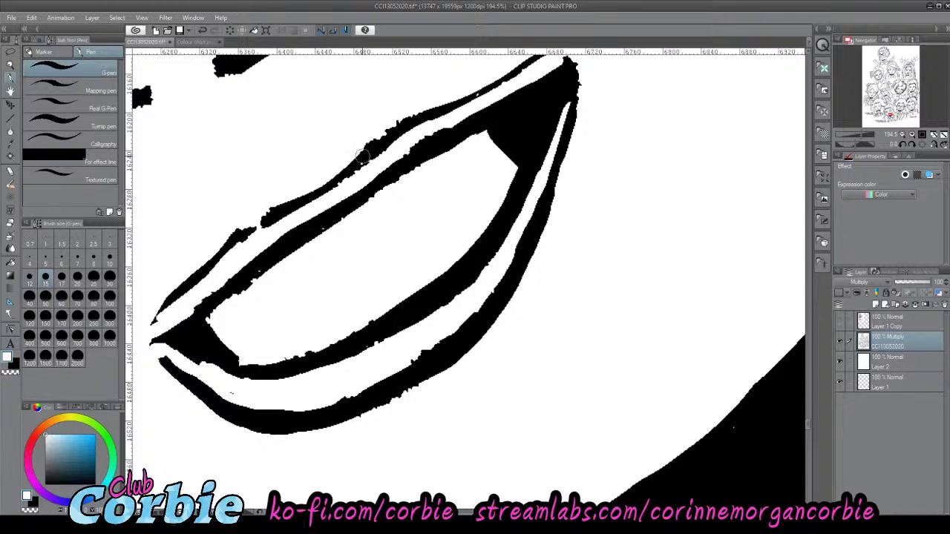
- Try to carve a white highlight into the thick left-hand part of the girl's fringe with brush size 25
click(10, 66)
scroll(309, 245, down, 6)
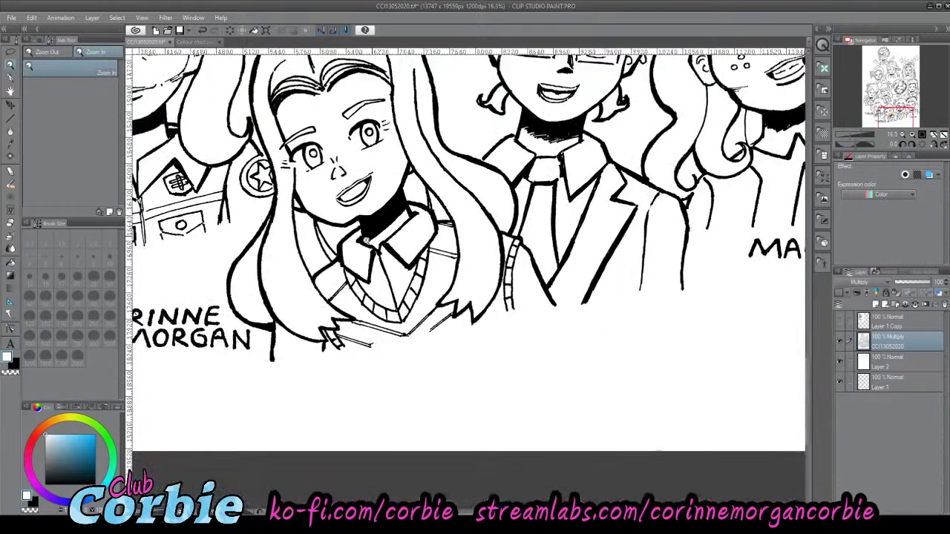
scroll(384, 170, up, 2)
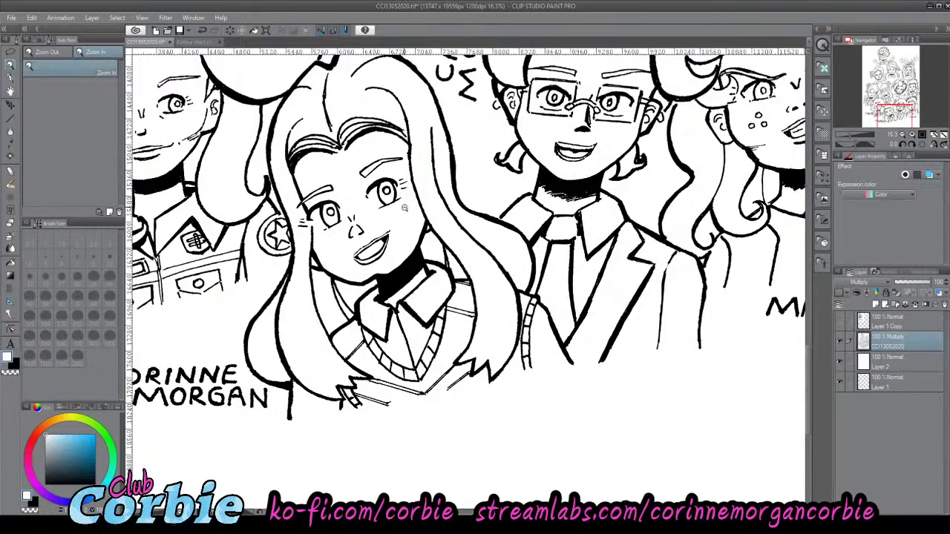
scroll(344, 111, up, 5)
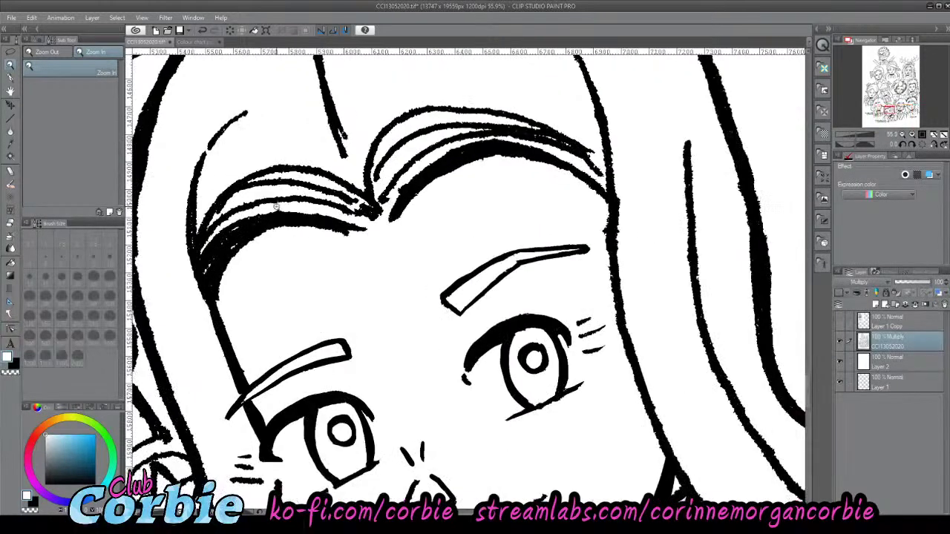
click(11, 82)
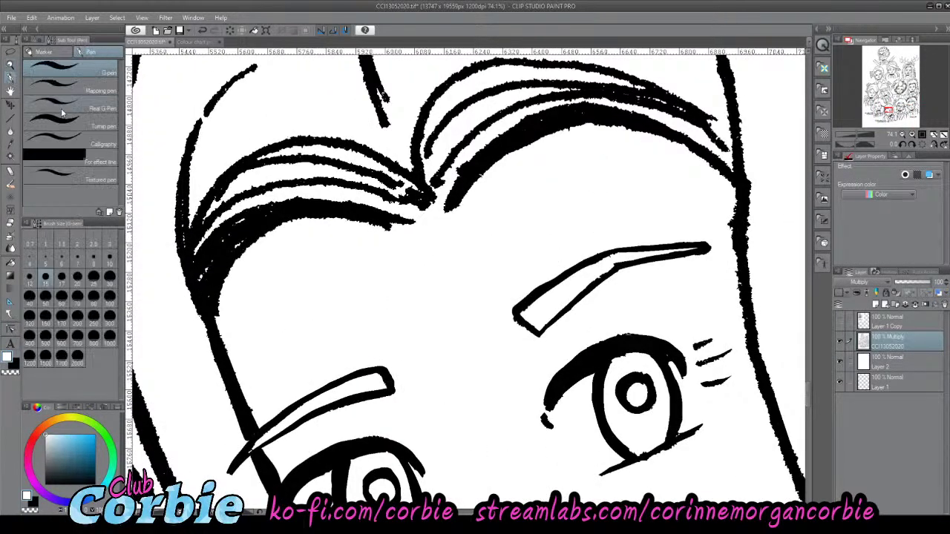
click(94, 282)
mouse_move(233, 254)
mouse_down()
mouse_move(215, 276)
mouse_move(249, 232)
mouse_up()
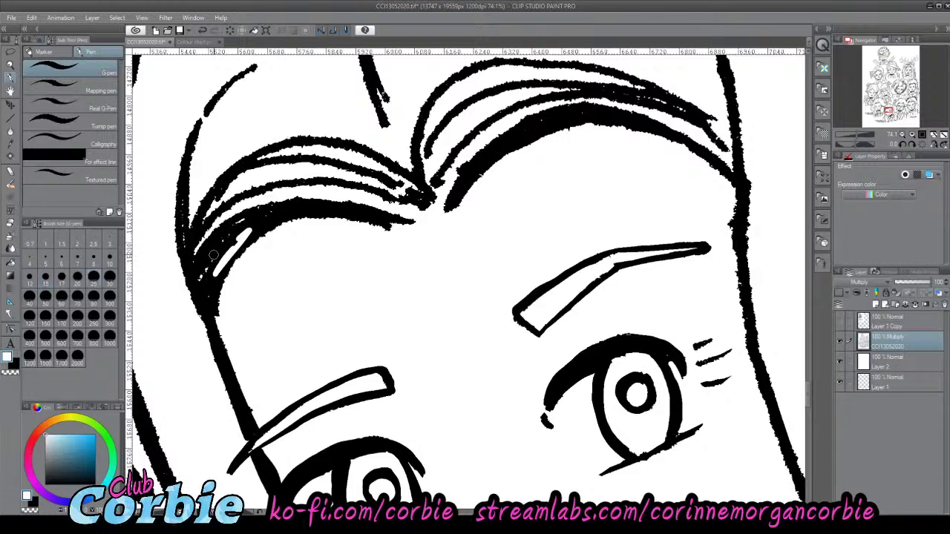
key(ctrl+z)
- Extend the inner tip of the left fringe line and the right-hand ends of the fringe strands in black
key(x)
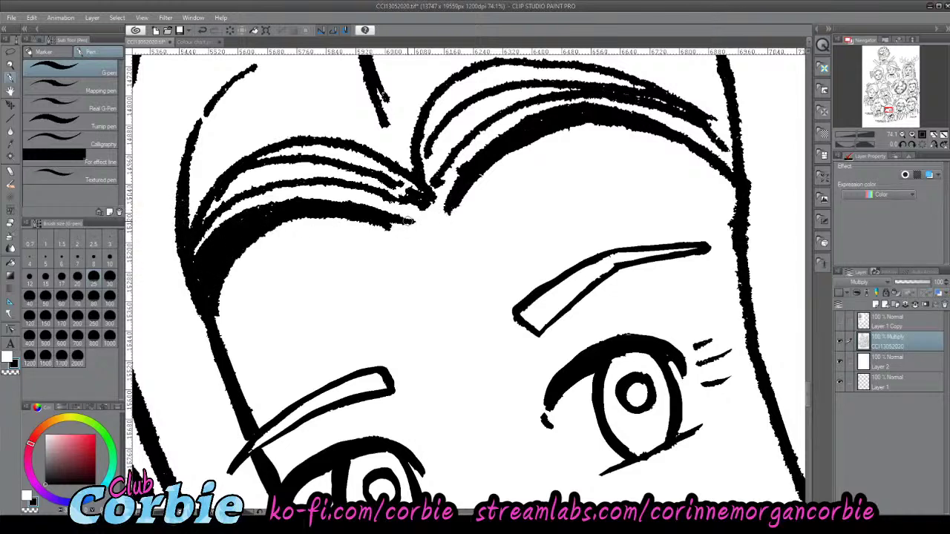
drag(409, 224, 391, 227)
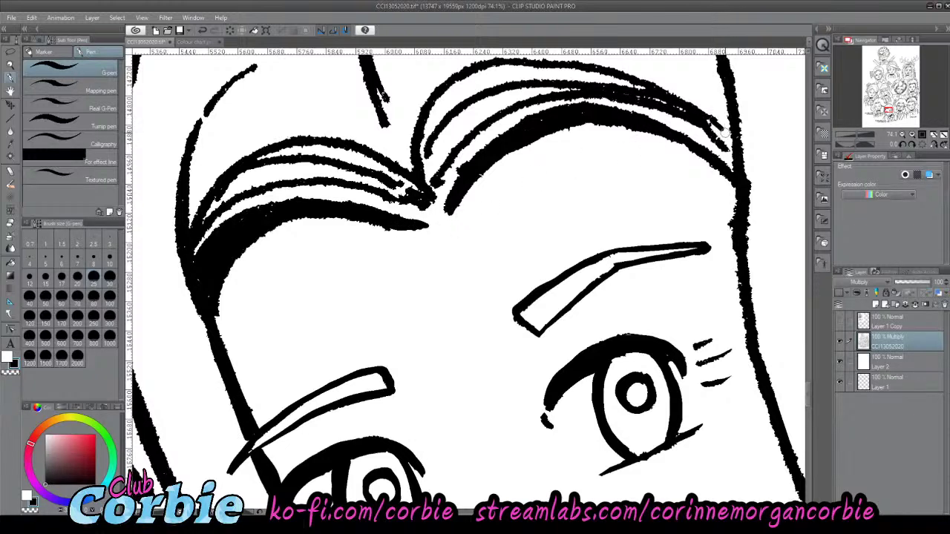
key(ctrl+z)
drag(711, 120, 733, 137)
- Taper the upper tip of the inner hair strand line to the right of the girl's face in white
click(11, 66)
drag(332, 142, 267, 149)
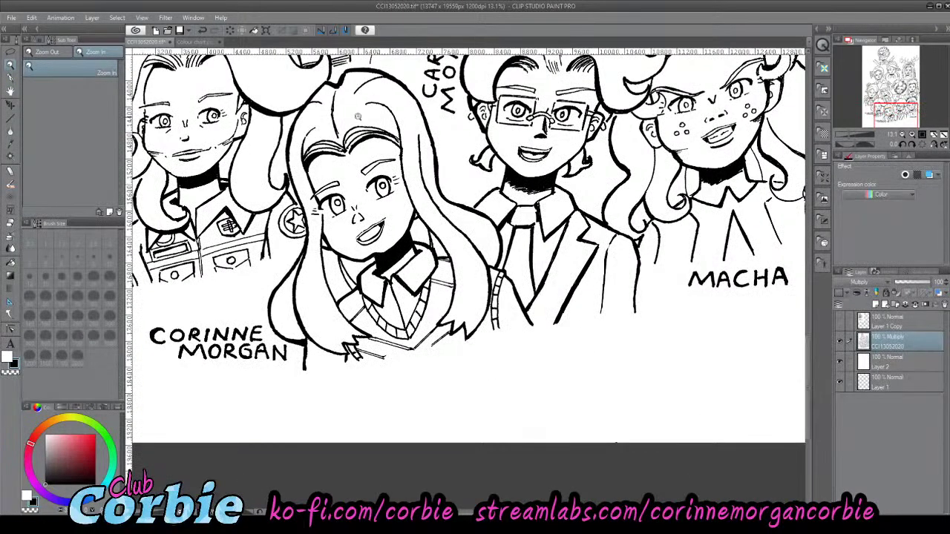
scroll(358, 117, up, 3)
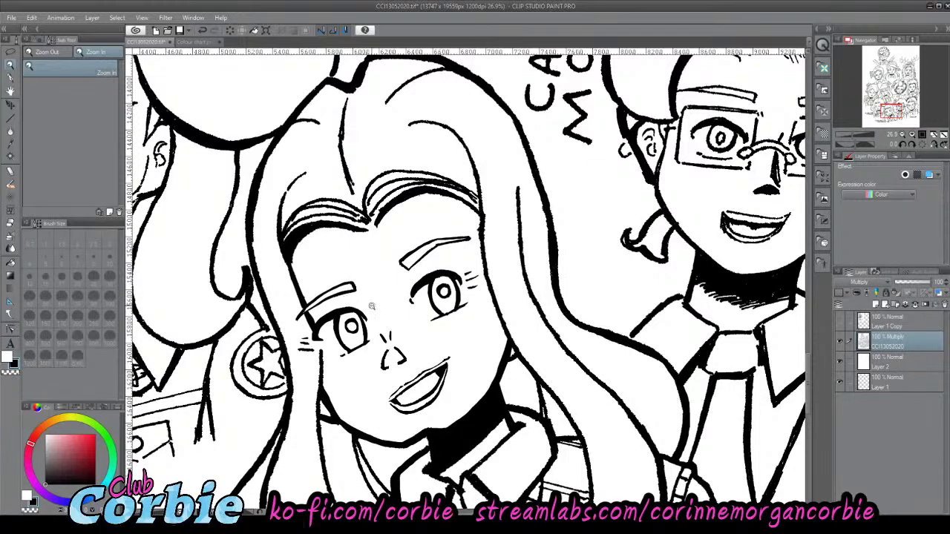
scroll(346, 164, down, 3)
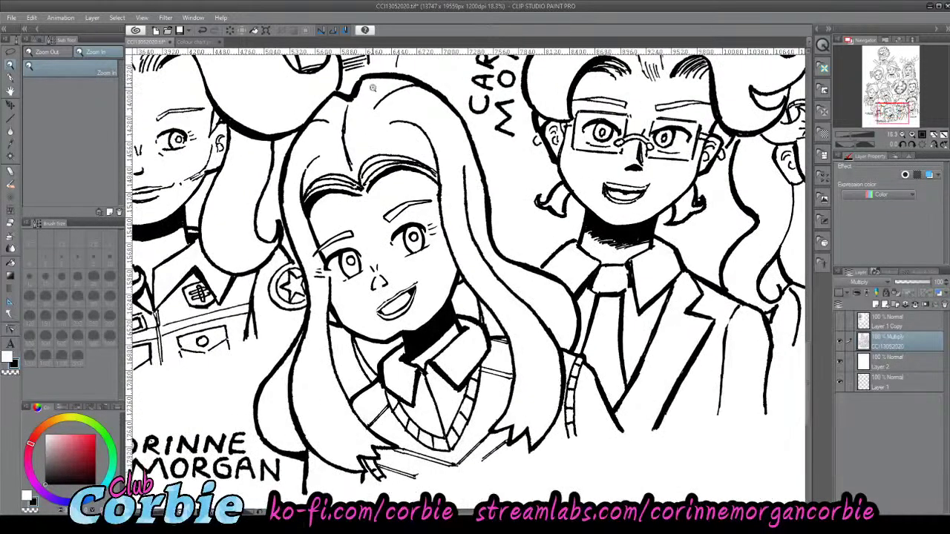
scroll(347, 82, up, 3)
scroll(339, 64, up, 3)
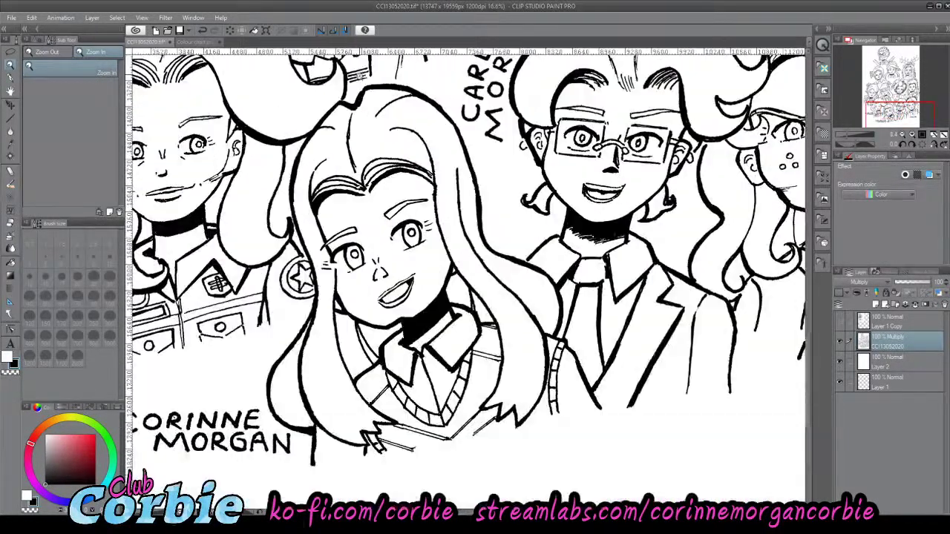
drag(486, 187, 529, 157)
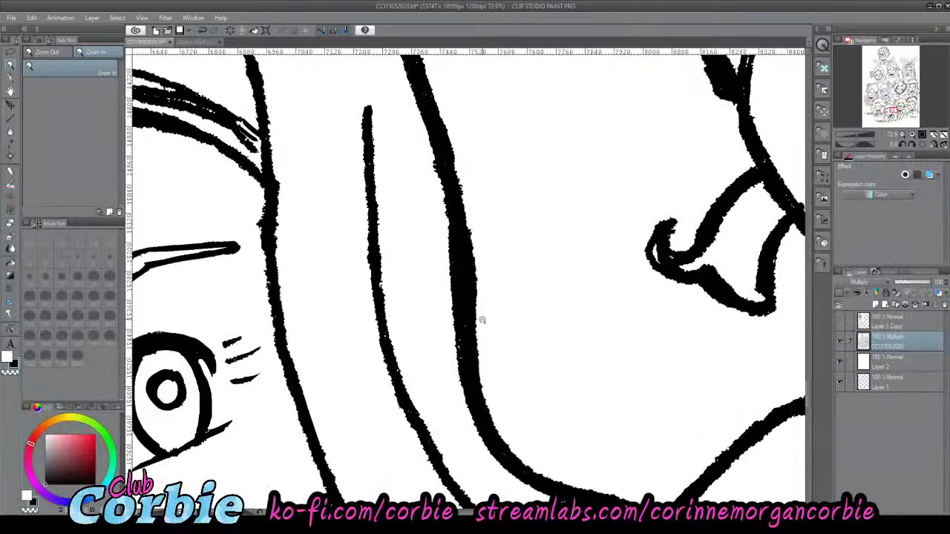
key(p)
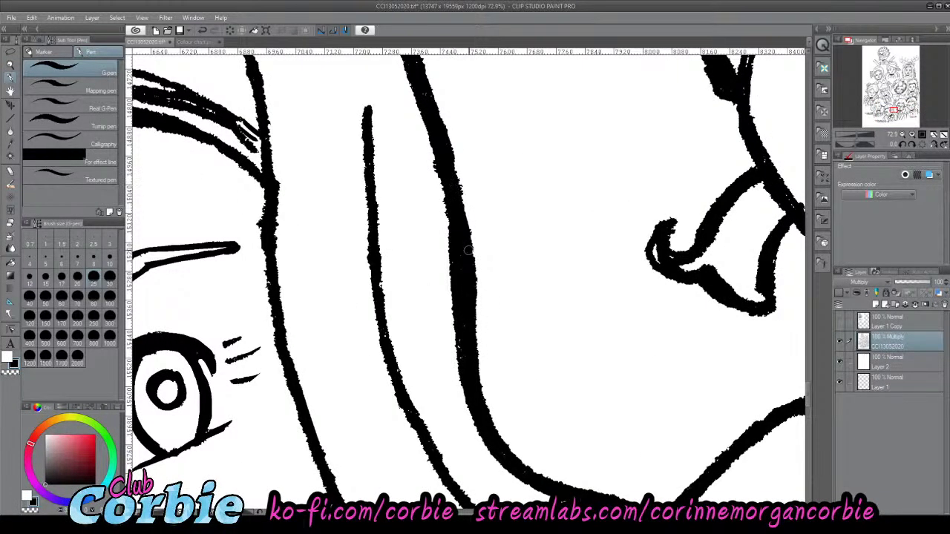
key(x)
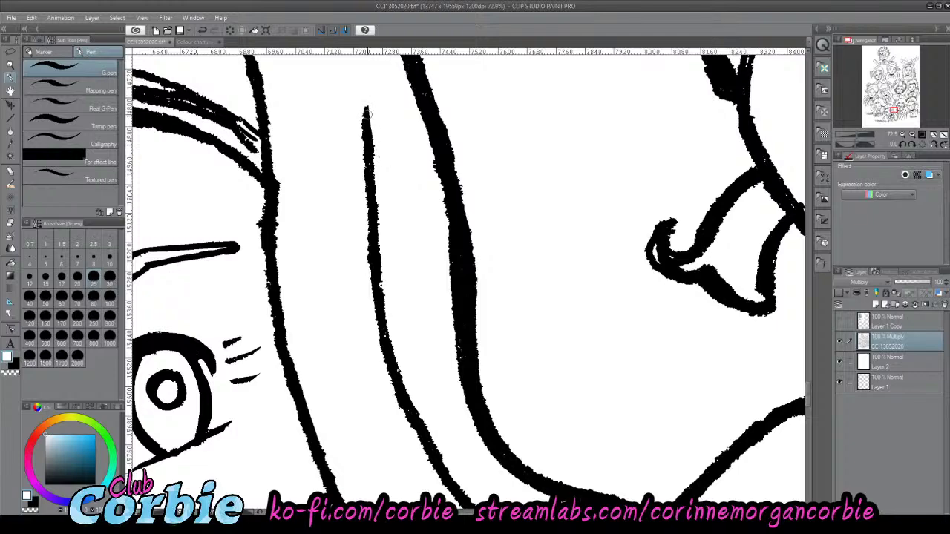
drag(368, 107, 374, 164)
- Carve a white gap through the black blob at the point of the V-shaped double stripe on the girl's sweater
click(10, 65)
drag(368, 205, 299, 230)
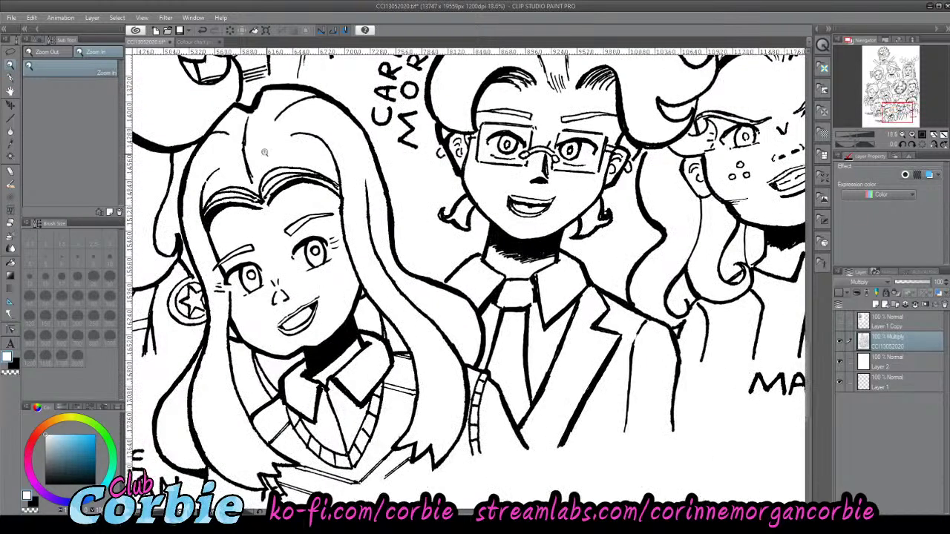
drag(234, 108, 266, 106)
scroll(325, 239, up, 2)
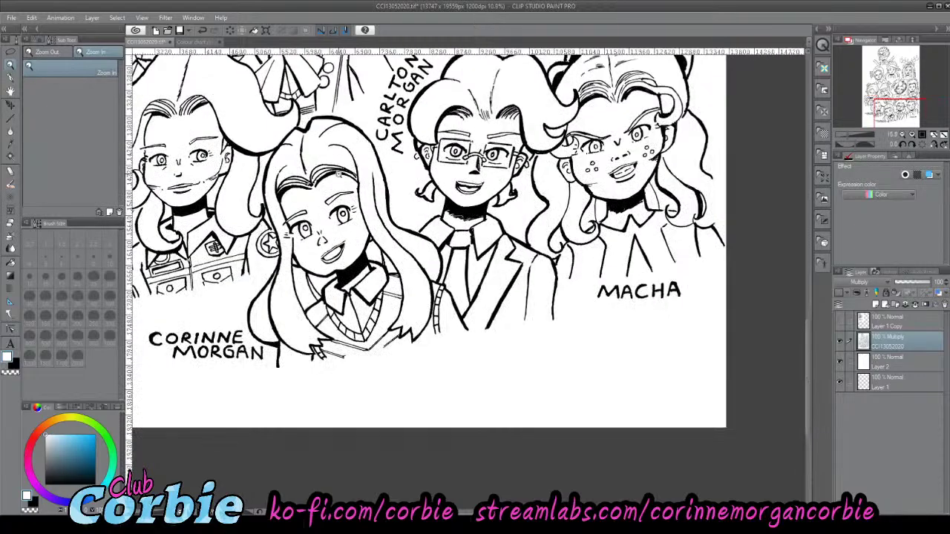
scroll(377, 351, up, 2)
scroll(356, 349, down, 1)
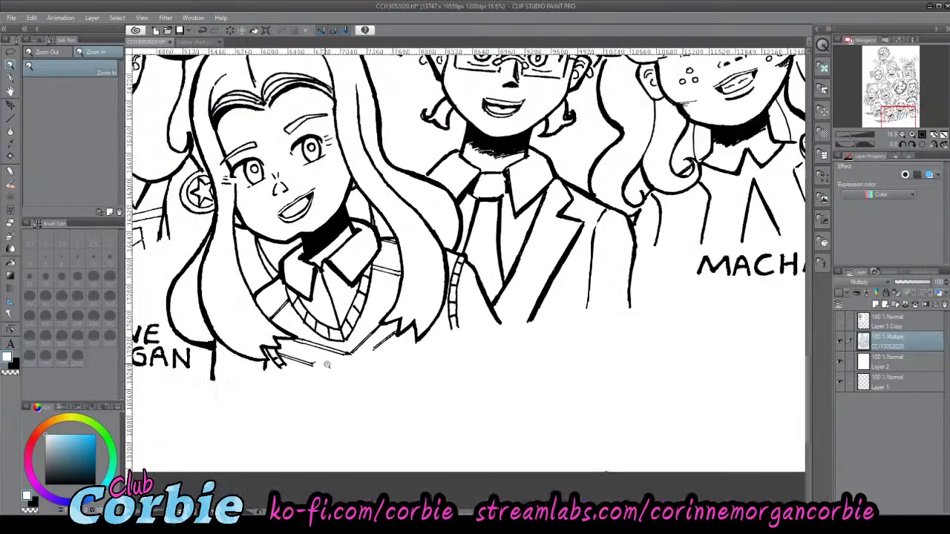
scroll(342, 348, up, 1)
scroll(343, 349, up, 5)
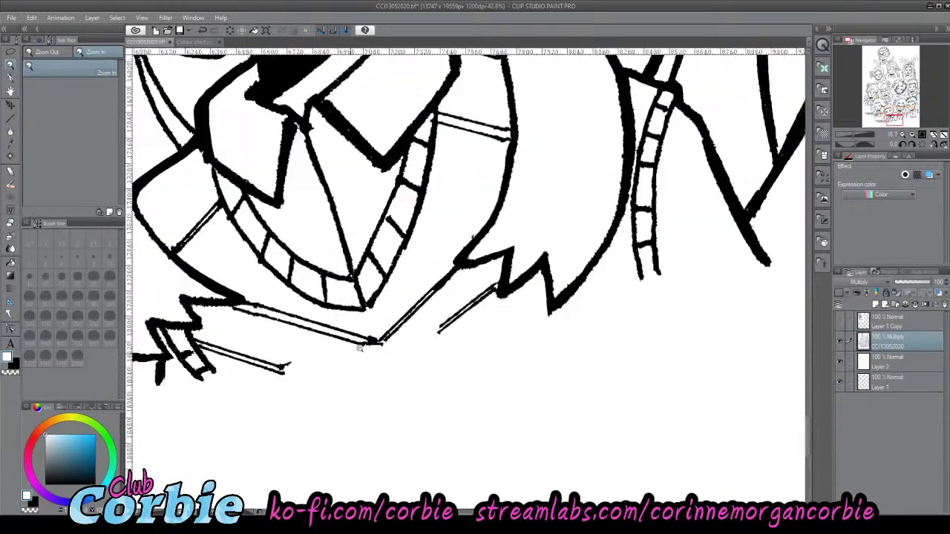
scroll(347, 350, up, 2)
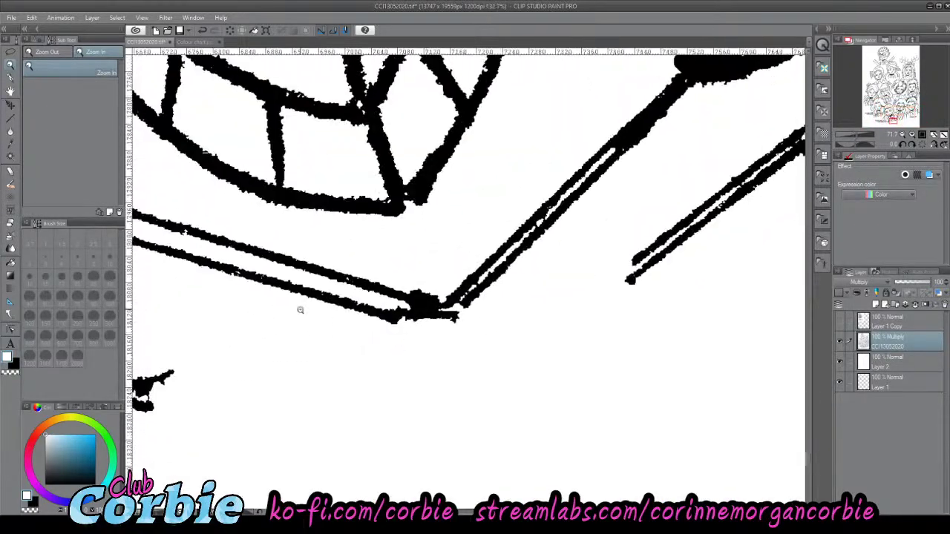
click(10, 83)
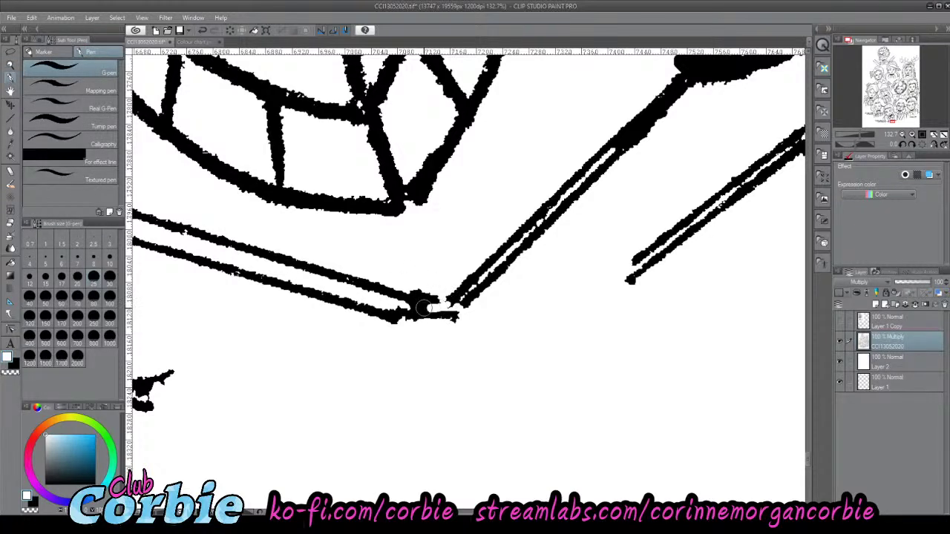
drag(423, 308, 396, 307)
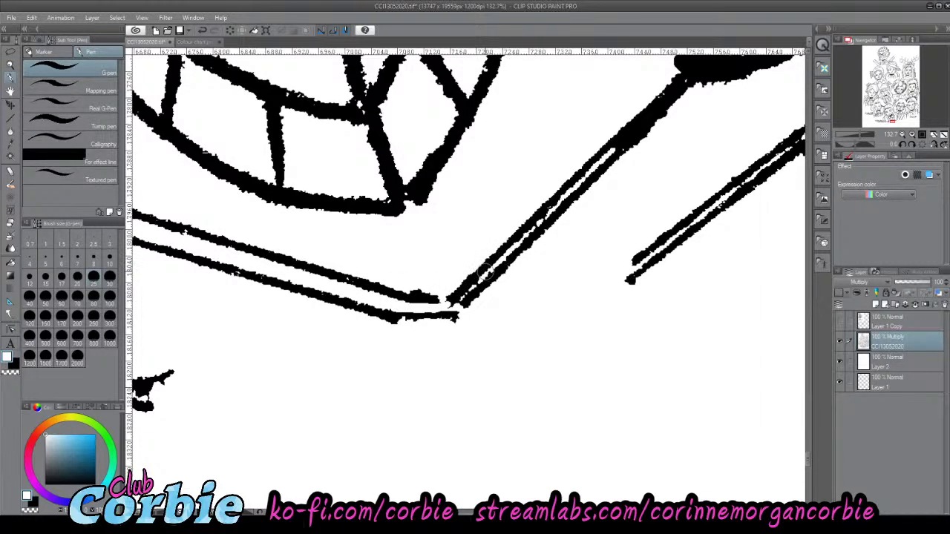
- Erase the lower line of the V stripe's right-hand arm in white and trim the ragged edges at its point
mouse_move(471, 301)
mouse_down()
mouse_move(522, 239)
mouse_move(471, 301)
mouse_move(668, 99)
mouse_up()
mouse_move(528, 242)
mouse_down()
mouse_move(651, 109)
mouse_move(632, 138)
mouse_move(668, 105)
mouse_move(638, 143)
mouse_up()
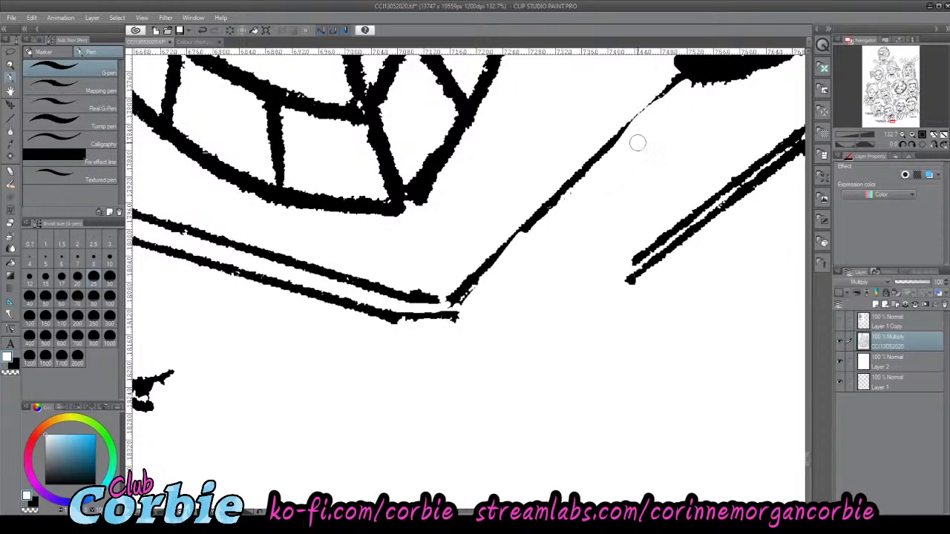
mouse_move(410, 286)
mouse_down()
mouse_move(433, 287)
mouse_move(415, 288)
mouse_up()
- Redraw both lines of the V stripe's right-hand arm in black with the Straight line tool at brush size 12
click(14, 364)
click(10, 119)
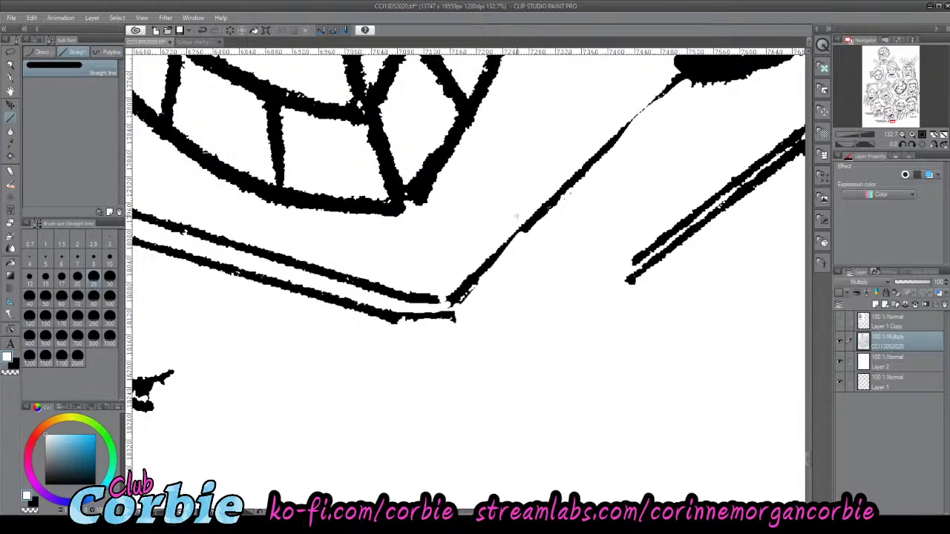
click(12, 363)
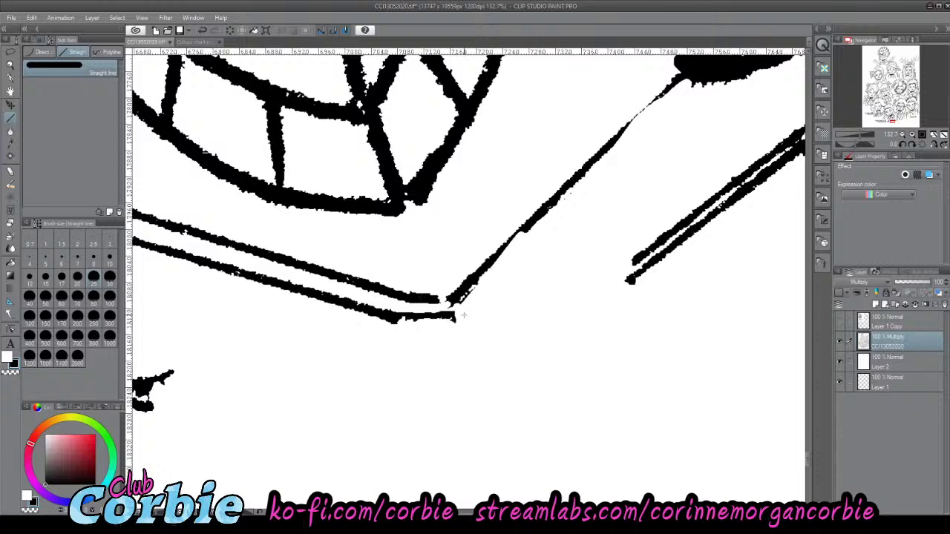
drag(464, 313, 607, 188)
key(ctrl+z)
click(28, 278)
mouse_move(460, 316)
mouse_down()
mouse_move(572, 220)
mouse_move(701, 77)
mouse_move(694, 79)
mouse_up()
drag(450, 298, 684, 73)
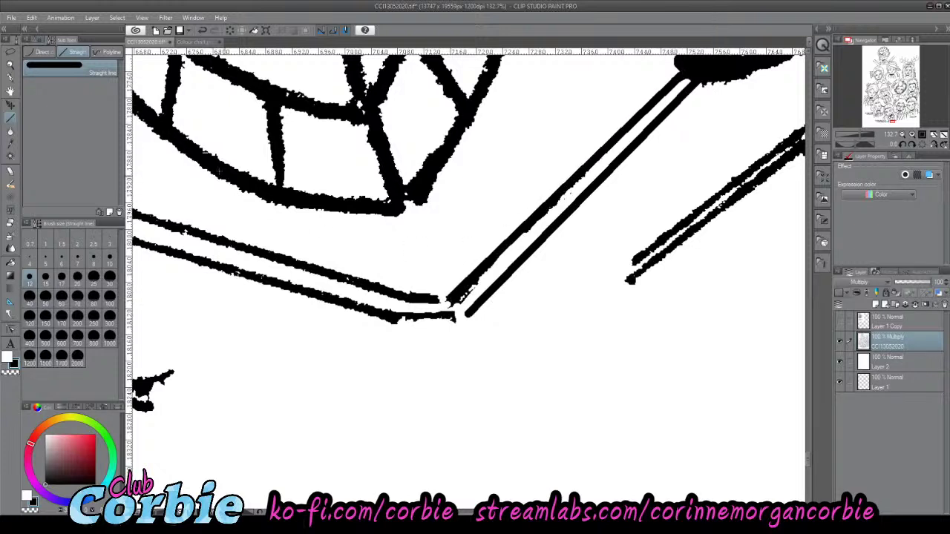
click(15, 69)
mouse_move(377, 241)
mouse_down()
mouse_move(334, 297)
mouse_move(273, 331)
mouse_up()
key(ctrl+z)
click(15, 87)
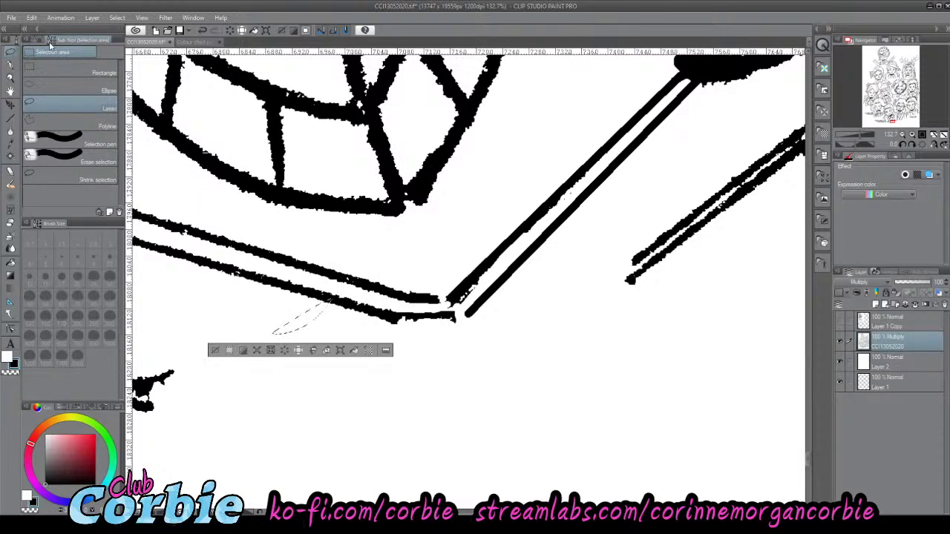
click(11, 79)
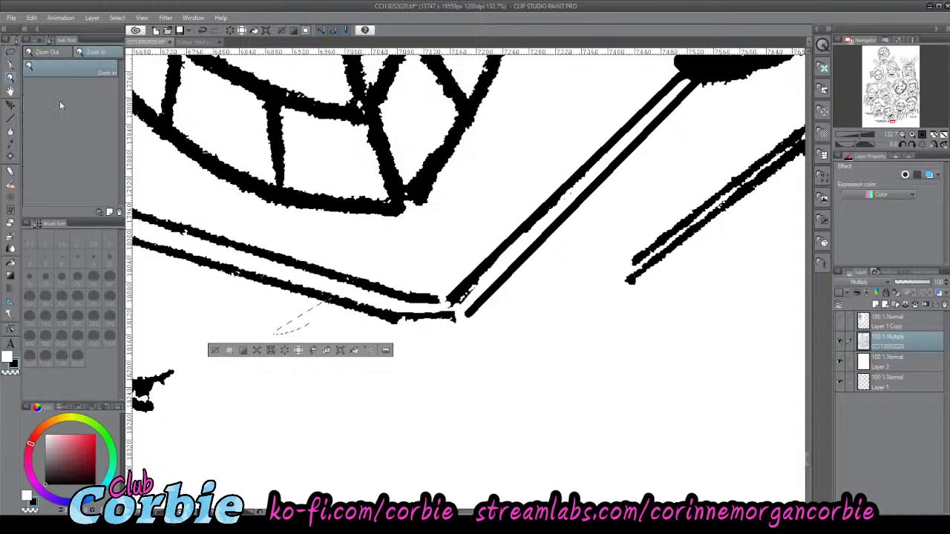
drag(438, 261, 373, 296)
key(ctrl+d)
- Erase the short double stripe beneath the left-hand arm of the sweater's V in white with brush size 50
drag(422, 238, 435, 261)
scroll(393, 274, up, 3)
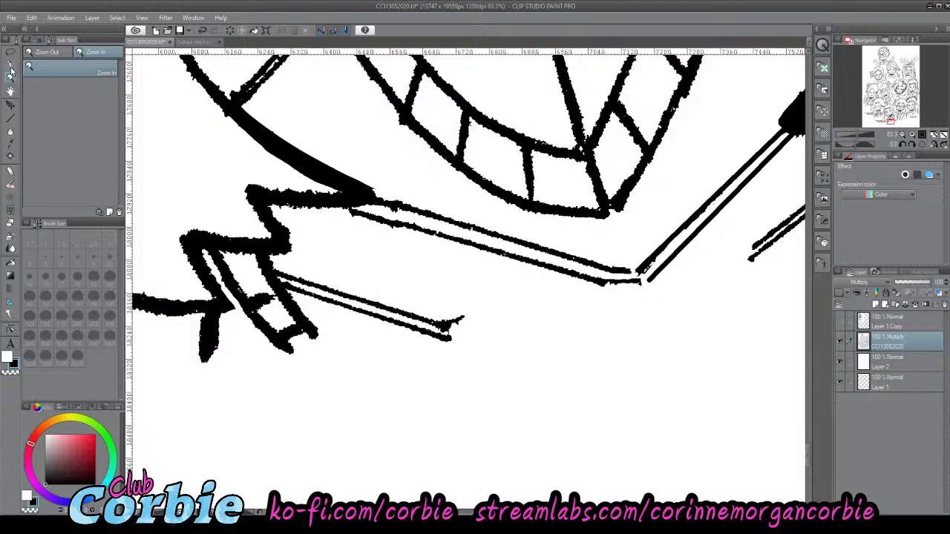
key(p)
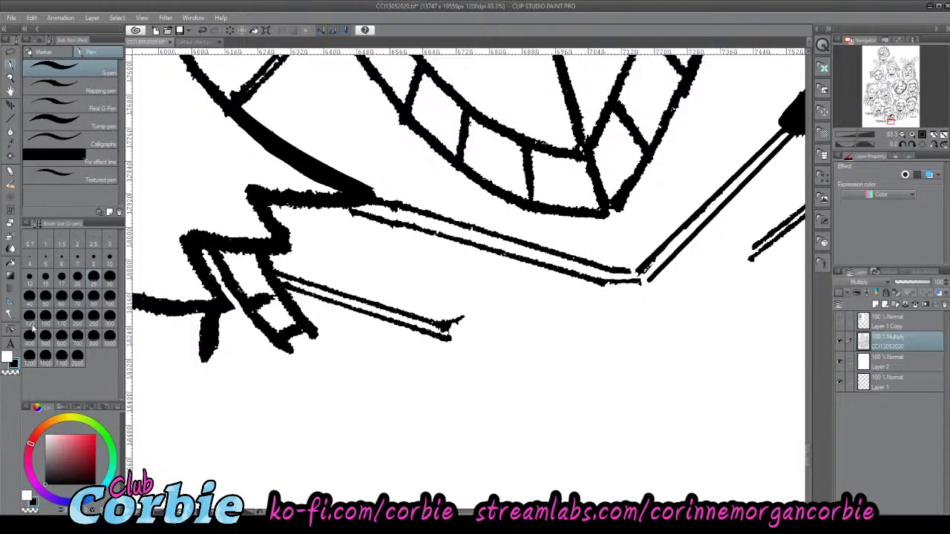
mouse_move(306, 272)
mouse_down()
mouse_move(322, 300)
mouse_move(303, 265)
mouse_move(317, 297)
mouse_move(285, 273)
mouse_move(307, 293)
mouse_move(303, 274)
mouse_move(409, 322)
mouse_move(340, 293)
mouse_move(379, 324)
mouse_move(391, 316)
mouse_move(485, 333)
mouse_up()
key(ctrl+z)
key(x)
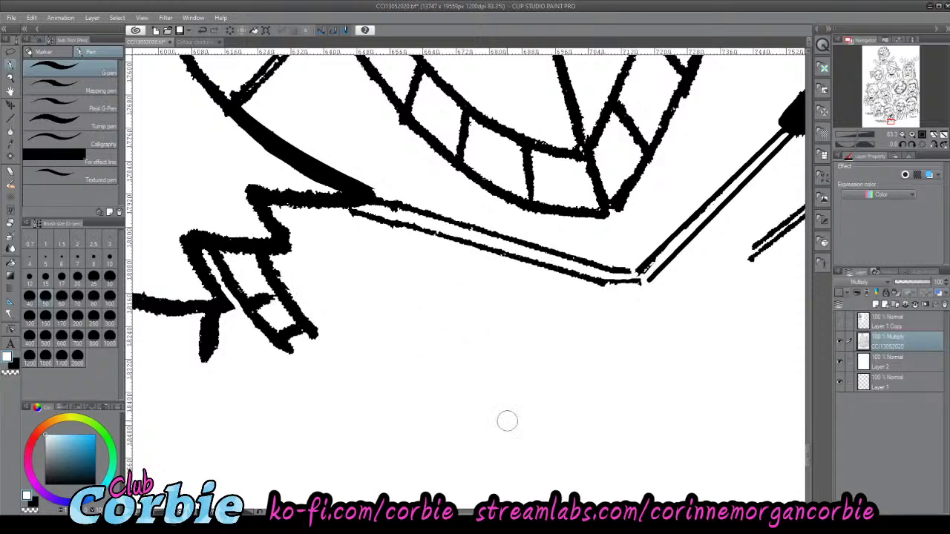
- Erase the short double stripe beneath the right-hand arm of the sweater's V in white
drag(499, 512, 517, 512)
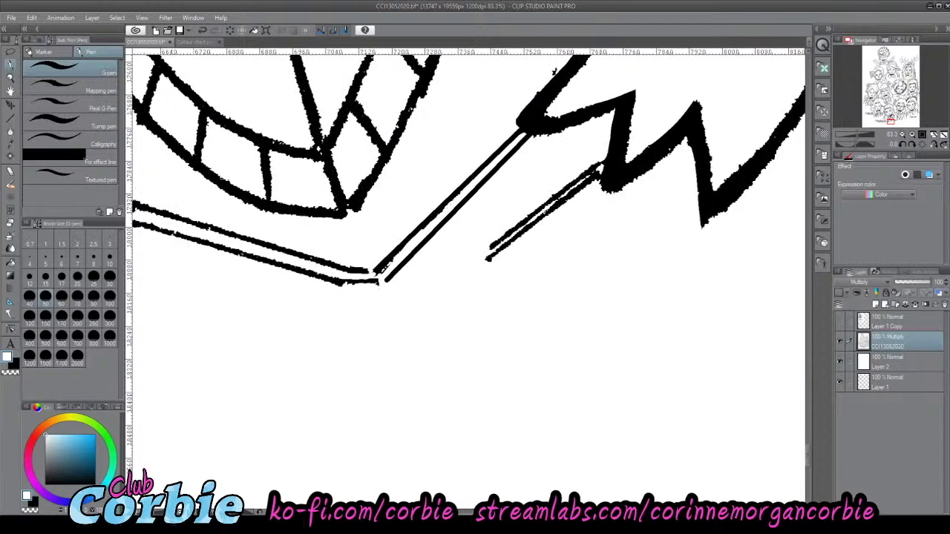
mouse_move(586, 178)
mouse_down()
mouse_move(595, 151)
mouse_move(590, 189)
mouse_move(598, 150)
mouse_move(591, 186)
mouse_move(593, 162)
mouse_move(492, 254)
mouse_up()
drag(560, 204, 579, 192)
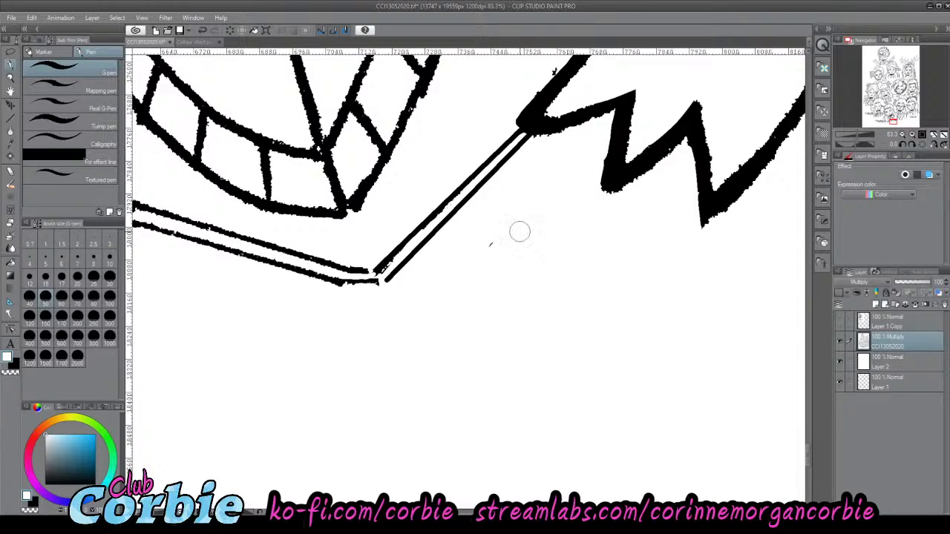
- Draw a thin double stripe in black beneath the sweater line between the left-hand hair and collar, using the Straight line tool at brush size 8
click(9, 79)
drag(399, 294, 422, 279)
scroll(390, 279, up, 2)
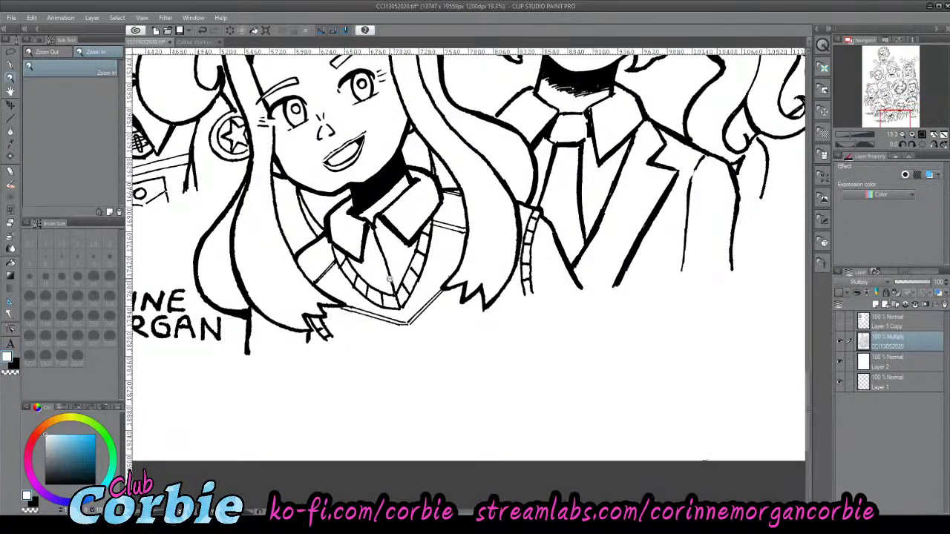
scroll(307, 245, up, 6)
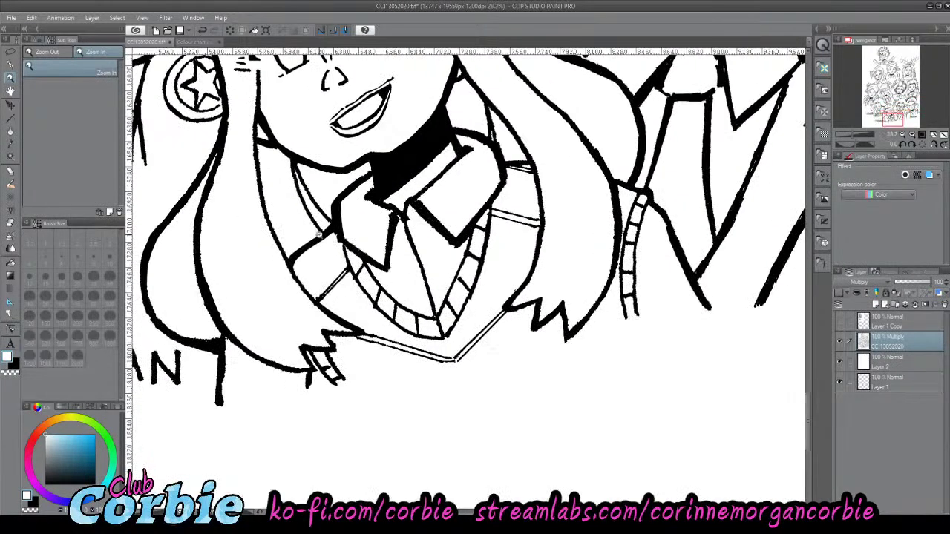
click(9, 120)
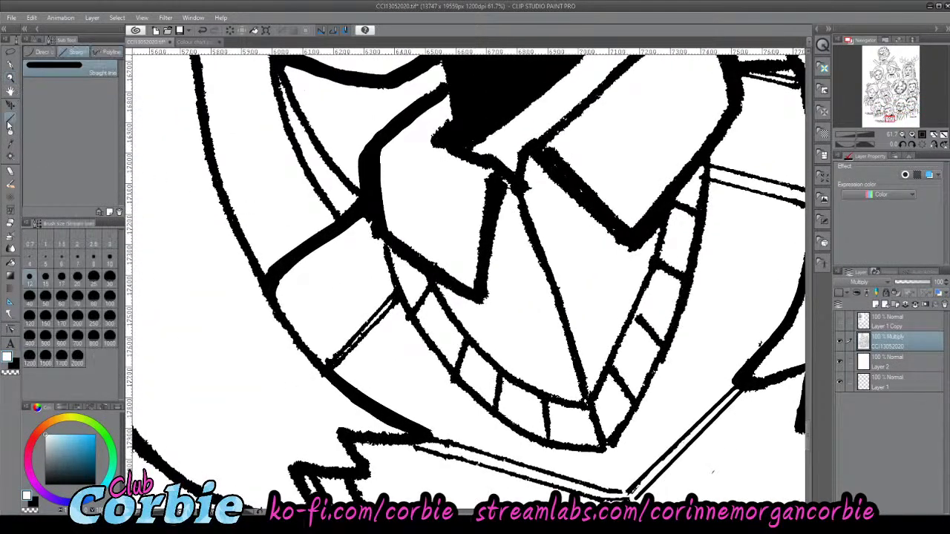
click(92, 260)
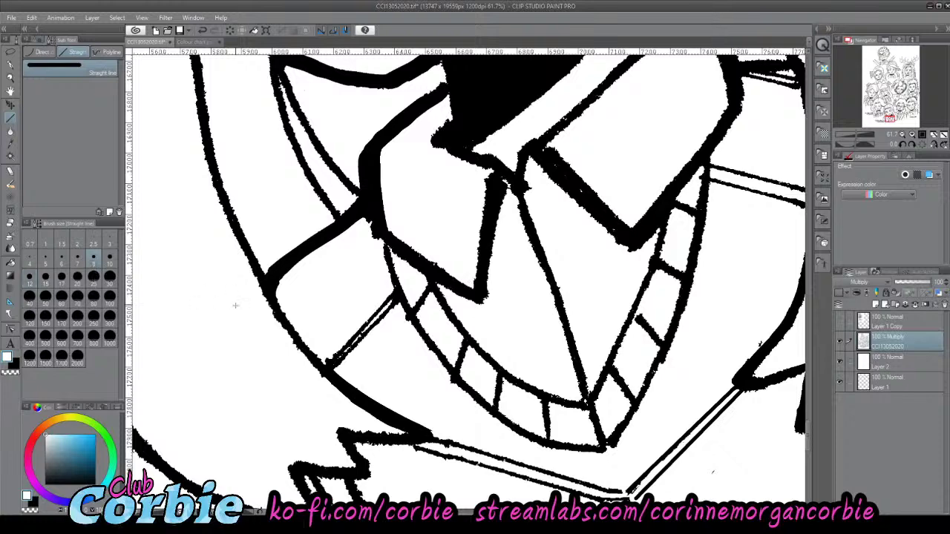
click(13, 365)
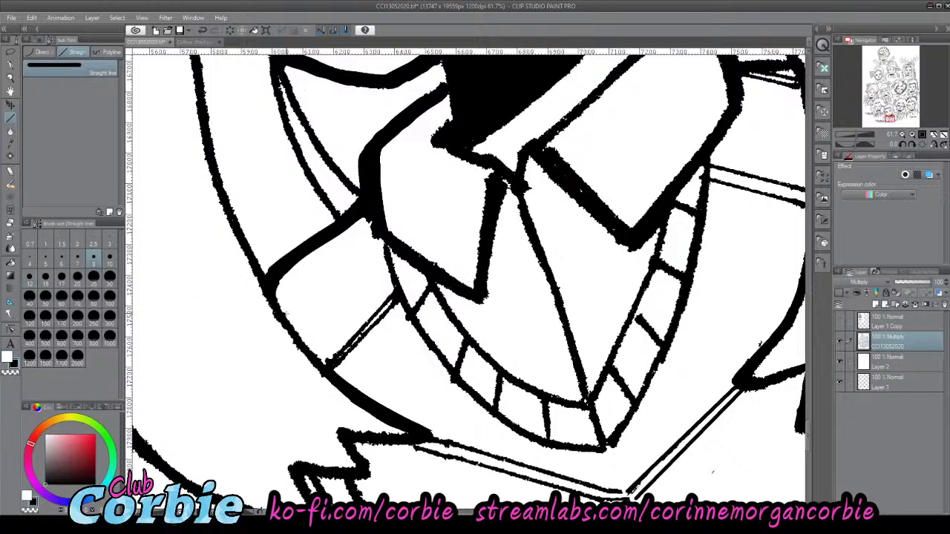
mouse_move(278, 300)
mouse_down()
mouse_move(371, 220)
mouse_move(276, 284)
mouse_move(278, 292)
mouse_up()
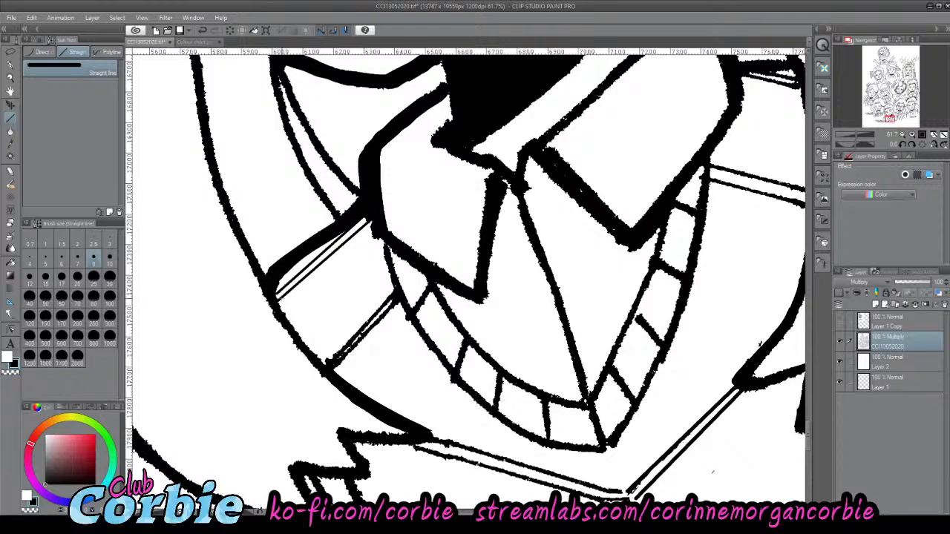
- Check the long-haired girl's hair, face and sweater lines against the neighbouring characters
click(10, 79)
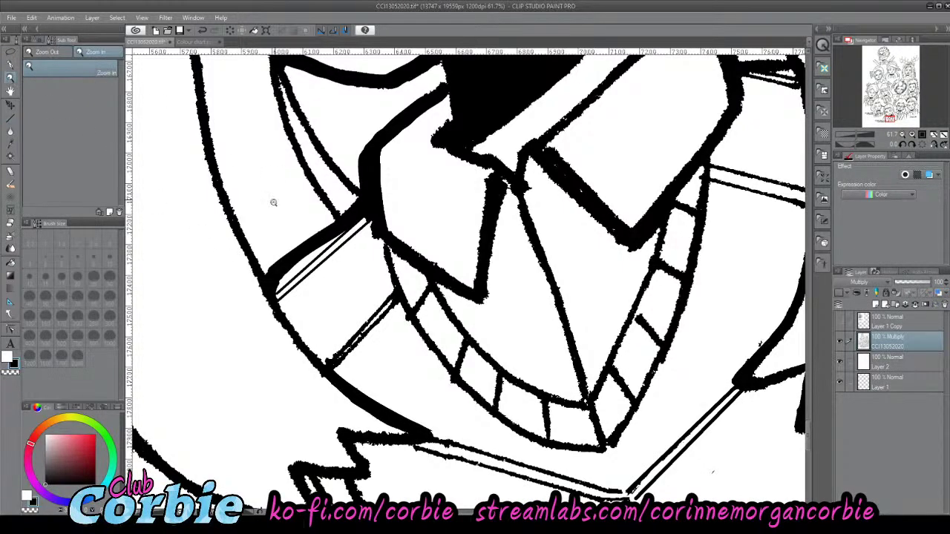
drag(273, 201, 272, 227)
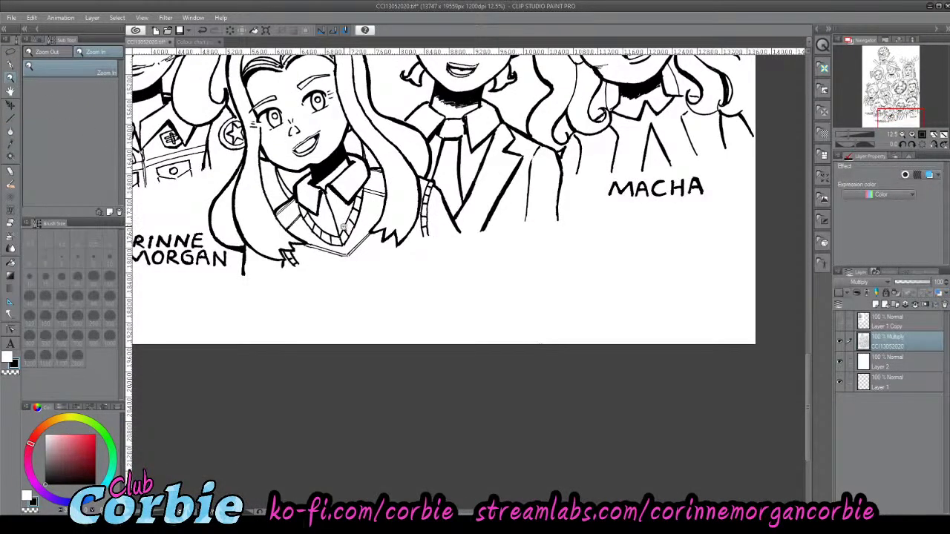
scroll(346, 218, down, 2)
scroll(349, 212, up, 1)
scroll(354, 202, down, 1)
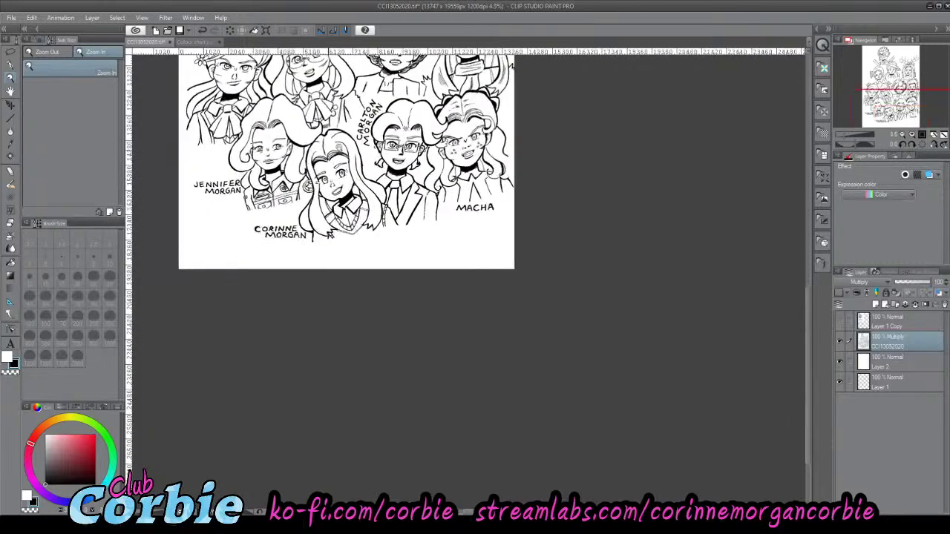
scroll(393, 296, up, 3)
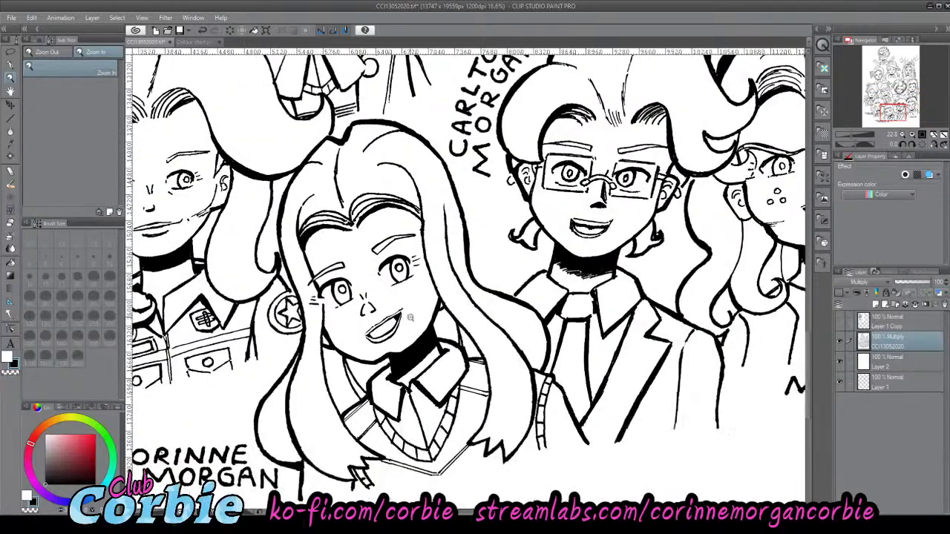
scroll(389, 320, down, 1)
scroll(412, 360, up, 2)
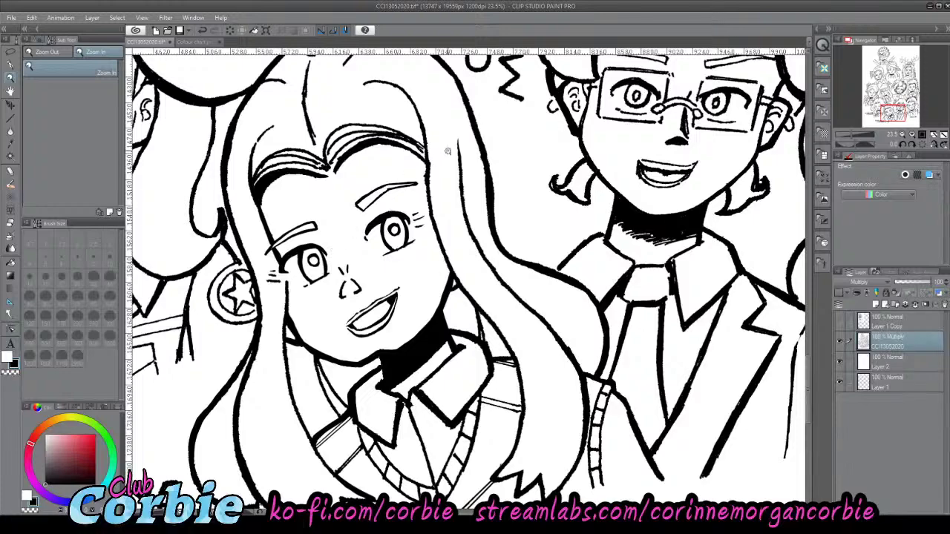
- Trim the bump off the inner edge of the hair line beside the girl's right-hand eyebrow in white with the G-pen
scroll(419, 154, up, 5)
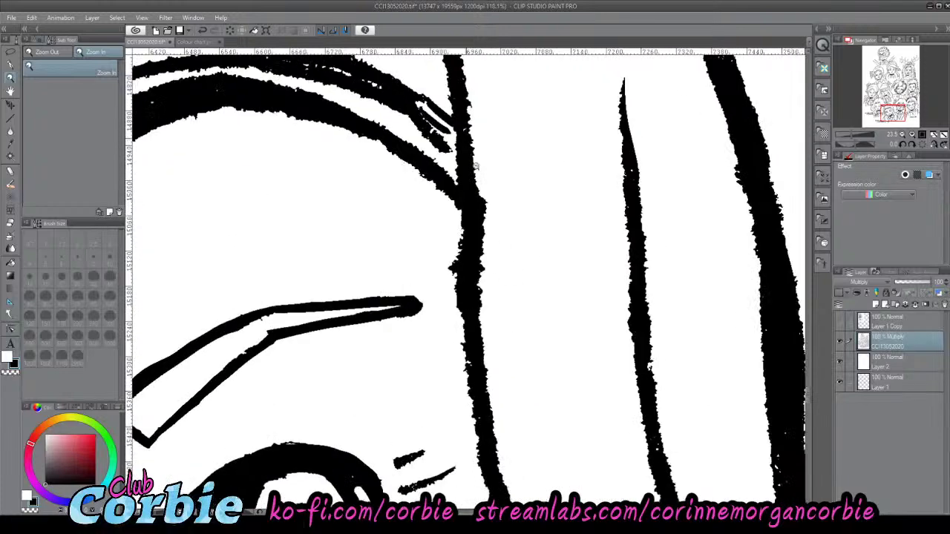
click(10, 67)
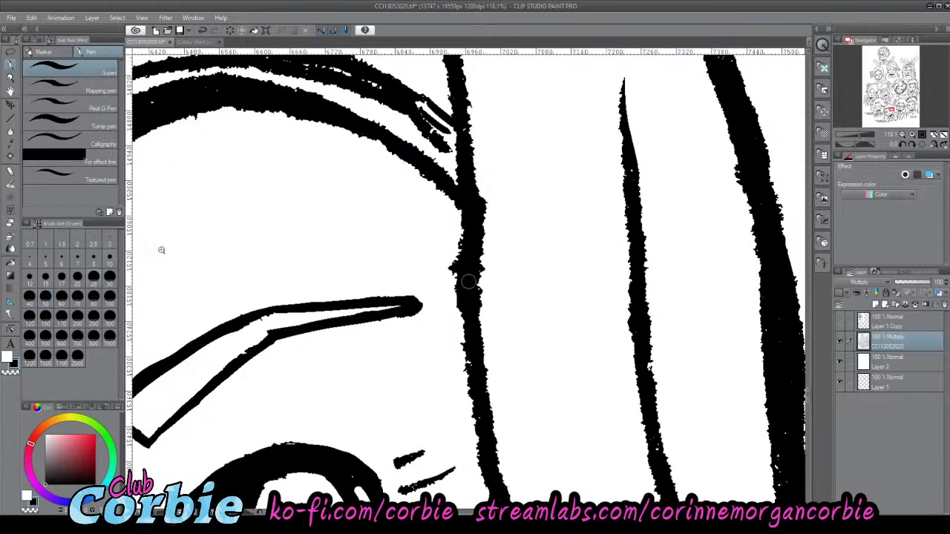
drag(451, 244, 451, 327)
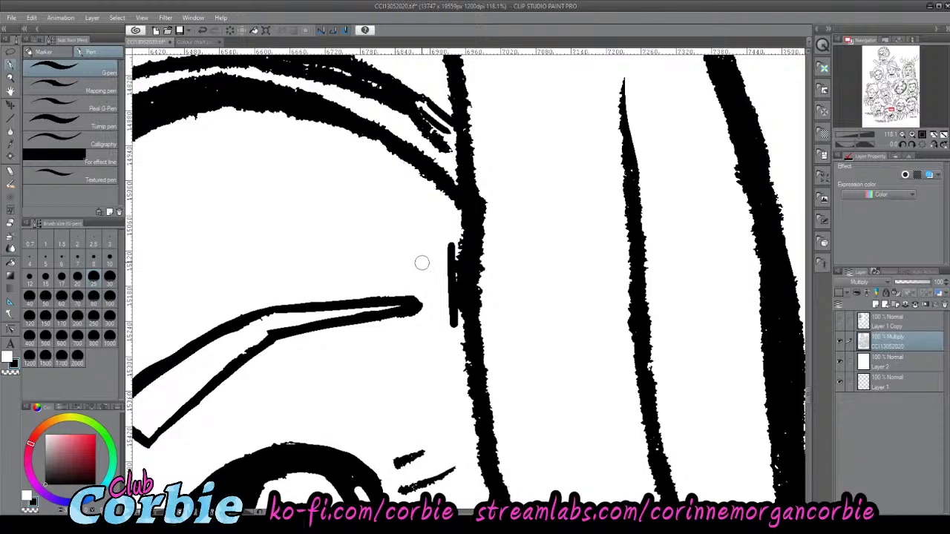
key(ctrl+z)
key(x)
drag(453, 227, 459, 329)
drag(456, 296, 456, 221)
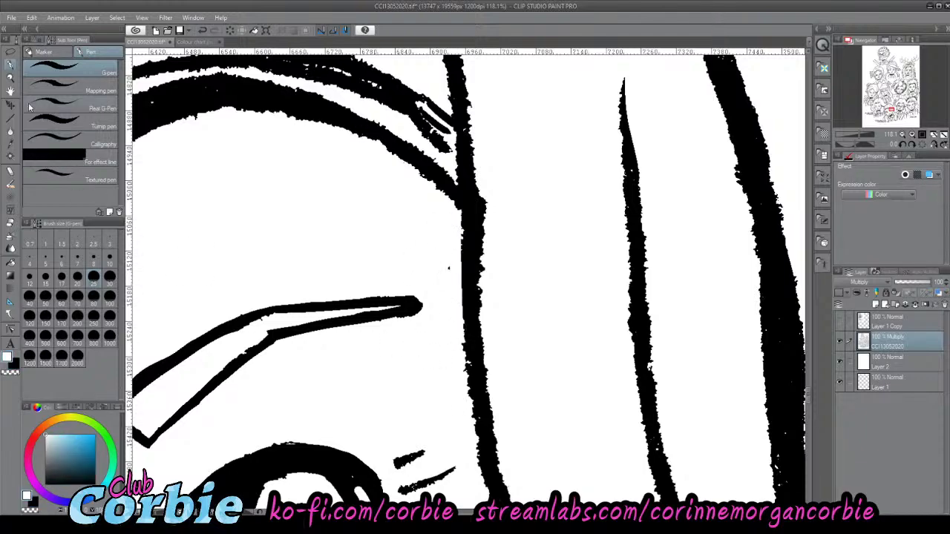
- Lower the outline at the crown of the girl's hair, adding black along its inner edge and trimming the outer edge in white
click(11, 78)
drag(400, 215, 245, 199)
drag(302, 121, 381, 112)
scroll(380, 111, up, 2)
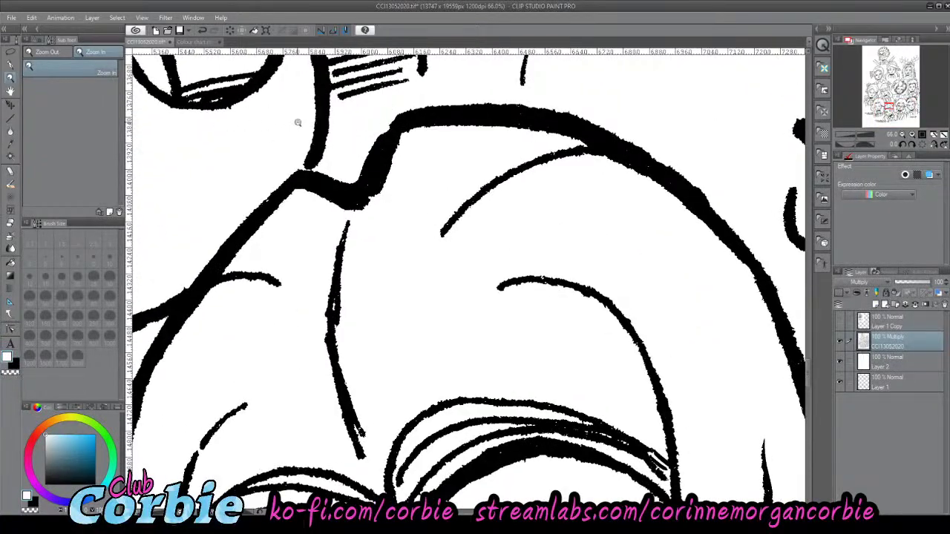
click(11, 102)
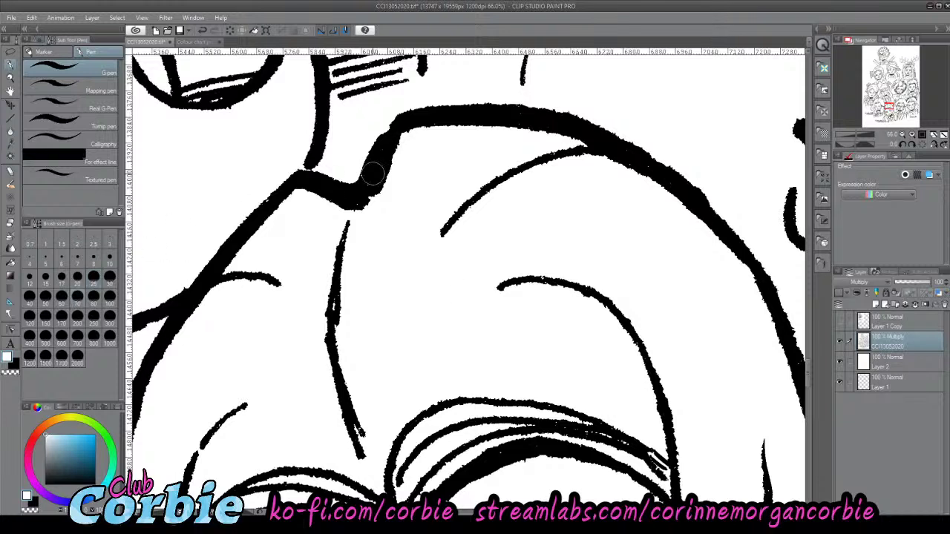
mouse_move(382, 158)
mouse_down()
mouse_move(583, 133)
mouse_move(592, 147)
mouse_up()
key(ctrl+z)
key(x)
drag(400, 144, 590, 150)
key(x)
mouse_move(365, 156)
mouse_down()
mouse_move(469, 115)
mouse_move(624, 118)
mouse_up()
mouse_move(373, 129)
mouse_down()
mouse_move(455, 103)
mouse_move(546, 110)
mouse_move(392, 122)
mouse_move(610, 114)
mouse_move(567, 107)
mouse_move(517, 108)
mouse_move(631, 139)
mouse_up()
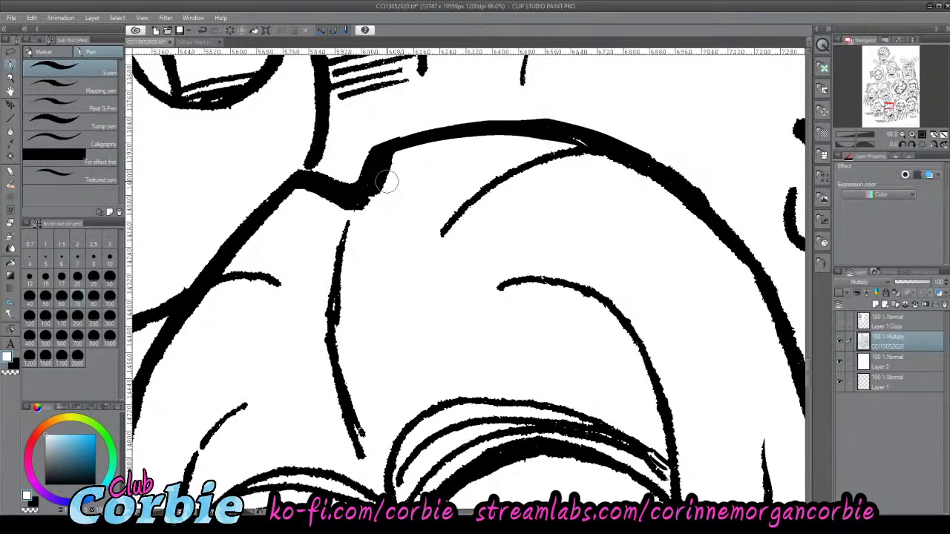
- Thicken the lowered crown outline in black and smooth its upper edge in white
key(x)
mouse_move(364, 194)
mouse_down()
mouse_move(371, 152)
mouse_move(417, 132)
mouse_move(399, 134)
mouse_move(541, 123)
mouse_move(518, 122)
mouse_move(579, 129)
mouse_up()
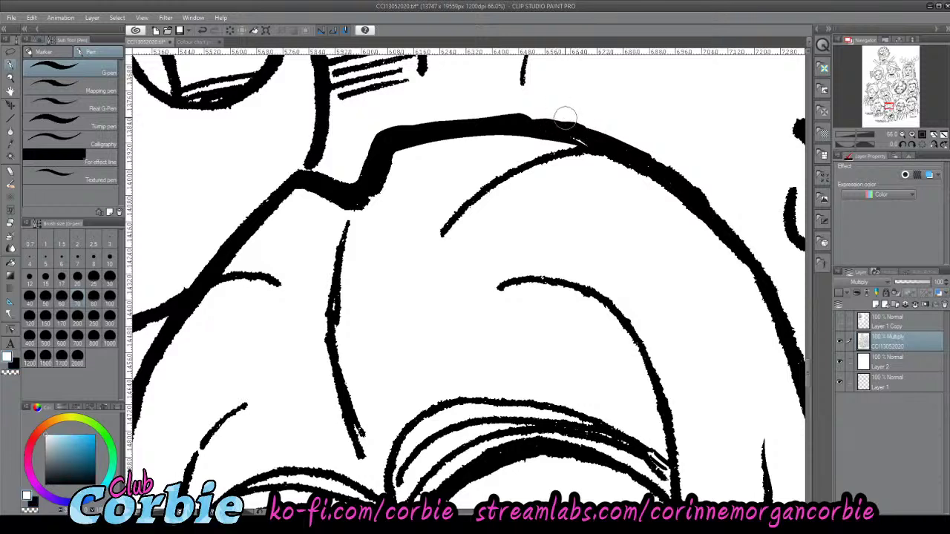
key(x)
mouse_move(378, 133)
mouse_down()
mouse_move(541, 112)
mouse_move(638, 118)
mouse_move(496, 109)
mouse_move(660, 132)
mouse_move(500, 104)
mouse_move(693, 159)
mouse_up()
key(x)
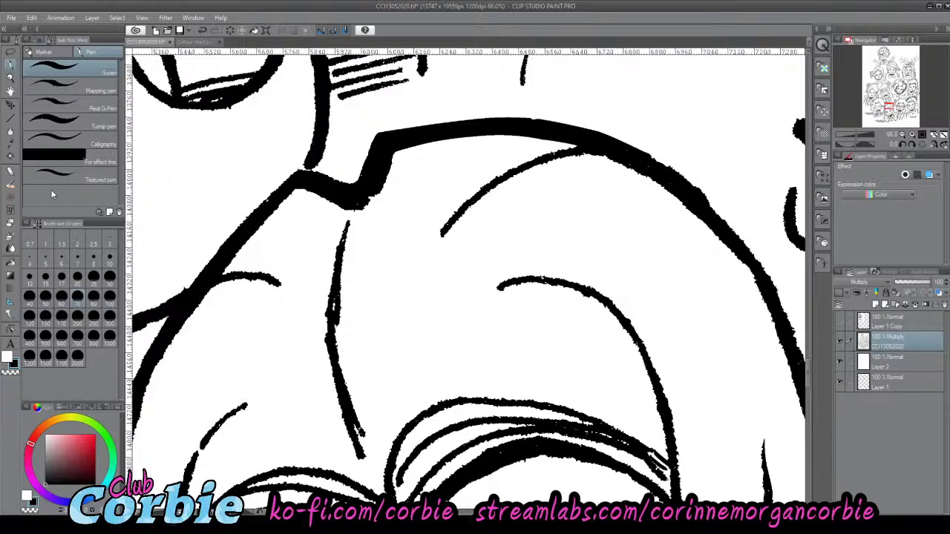
- Merge the CCI13052020 line art layer with the white Layer 2 and set the merged layer's blending mode to Multiply
click(11, 78)
drag(316, 187, 212, 270)
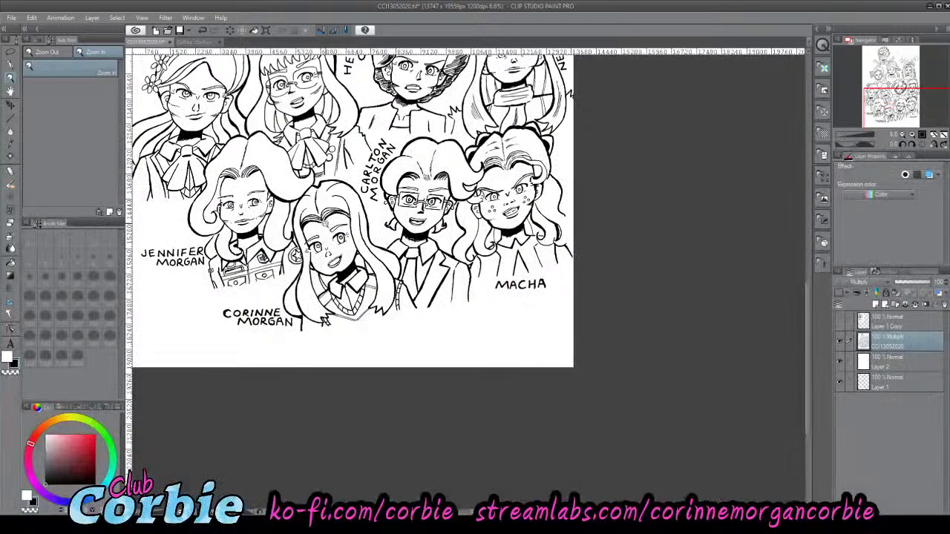
click(326, 226)
click(342, 311)
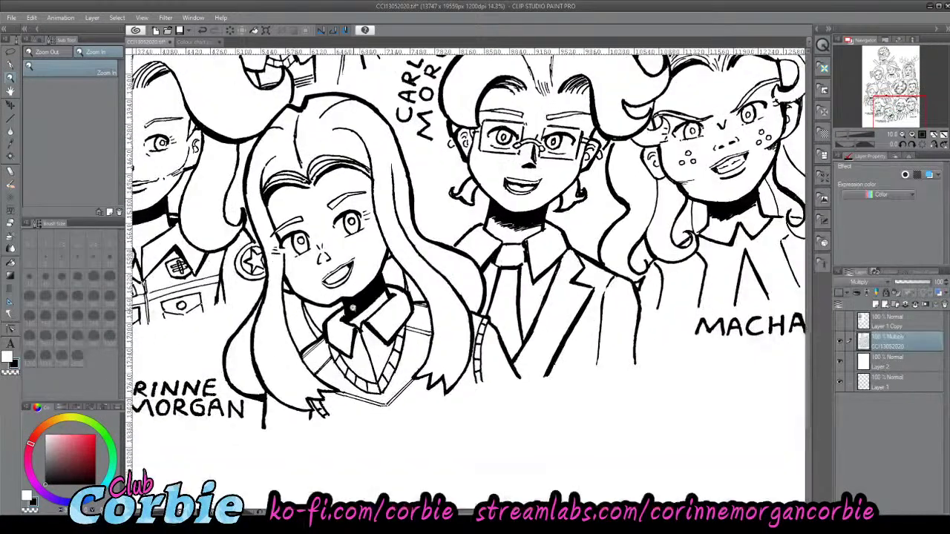
click(841, 345)
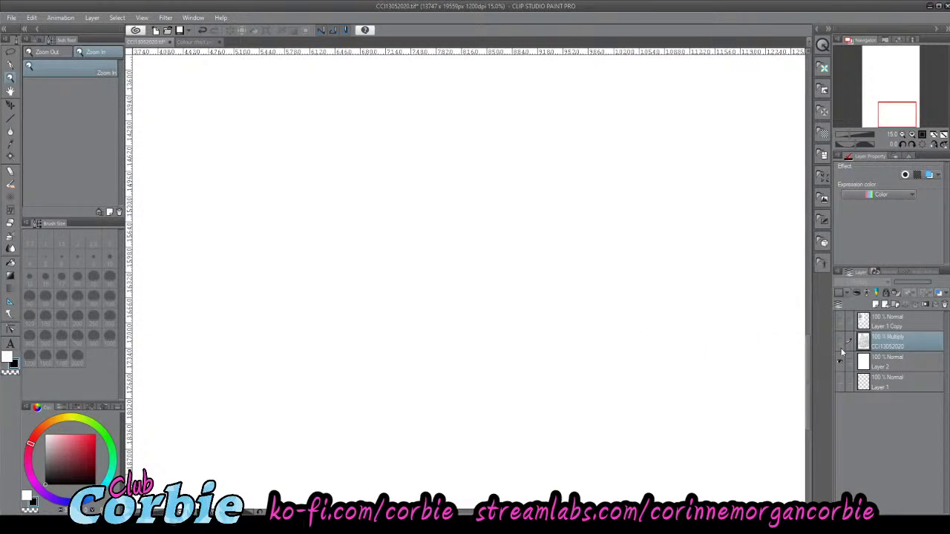
click(838, 341)
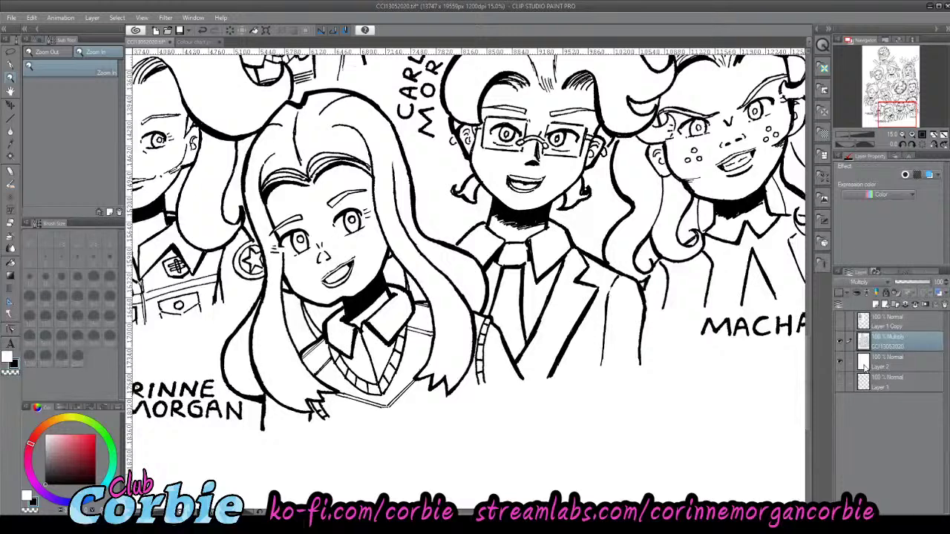
click(873, 366)
click(893, 344)
key(ctrl+e)
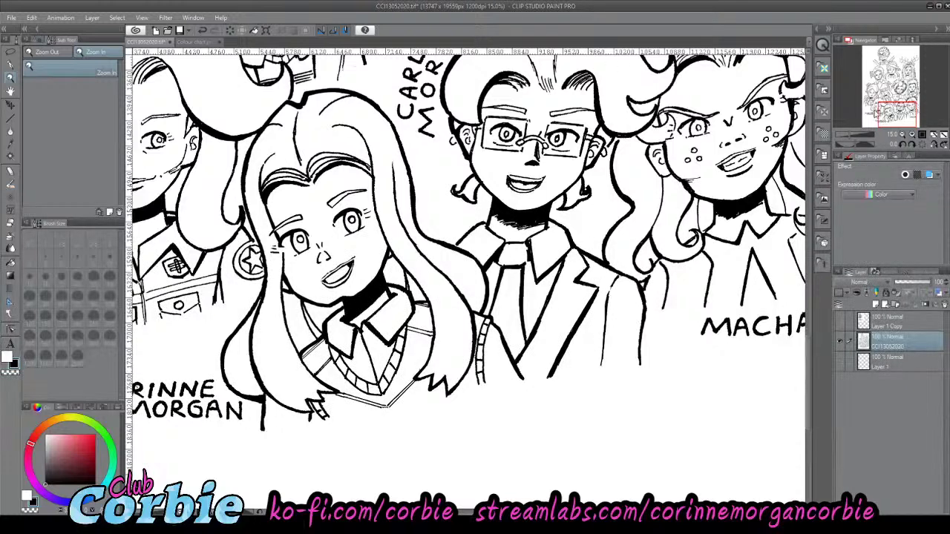
click(862, 40)
- Show the character colour chart on Layer 1 Copy and bring its swatches into close view
scroll(346, 264, down, 6)
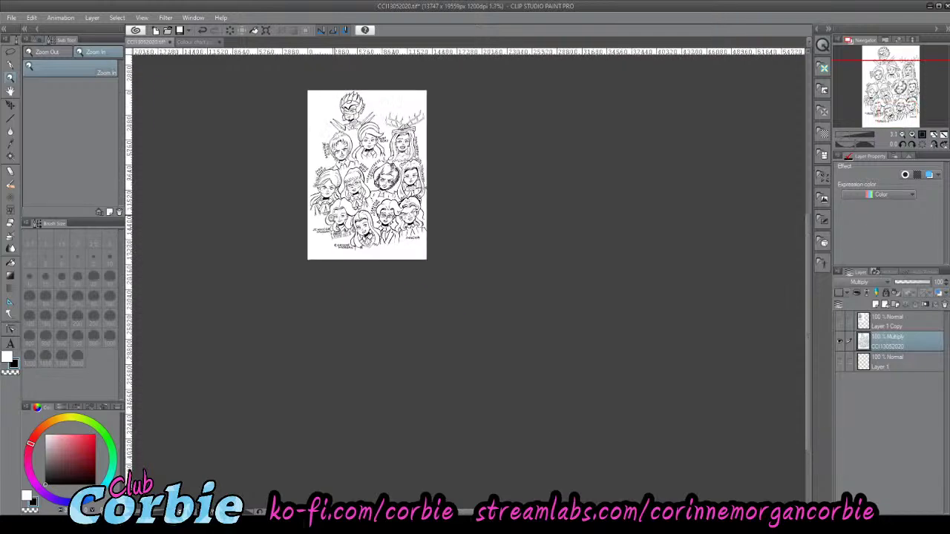
click(363, 119)
drag(380, 120, 393, 119)
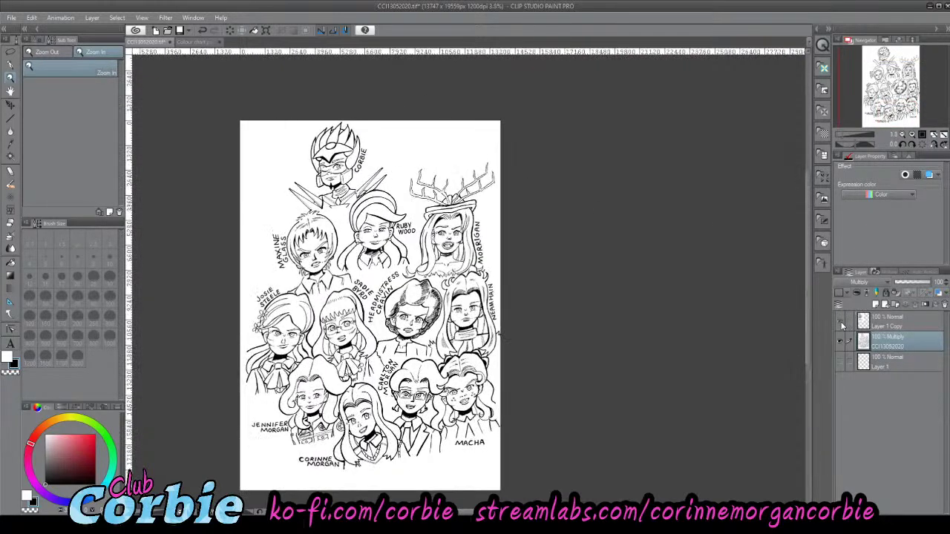
click(839, 321)
scroll(267, 185, up, 4)
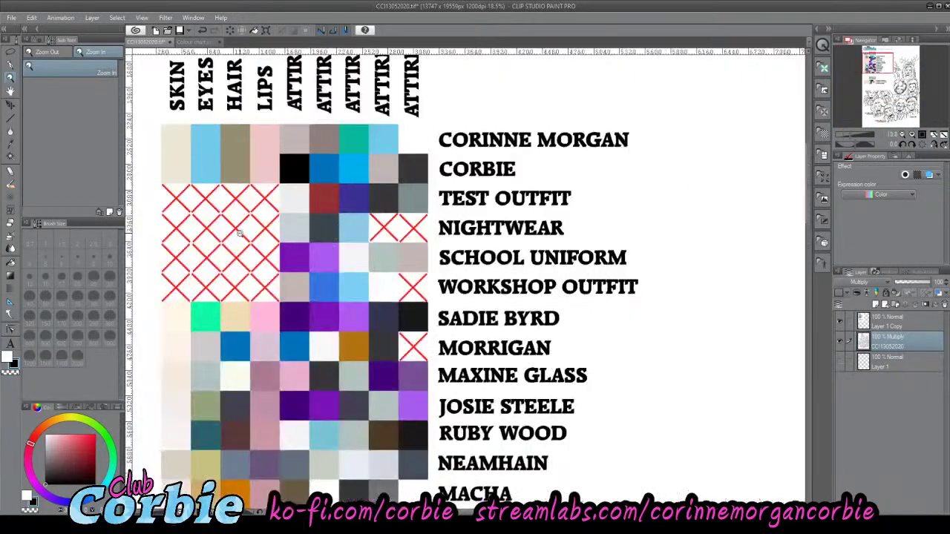
scroll(280, 228, down, 1)
click(271, 236)
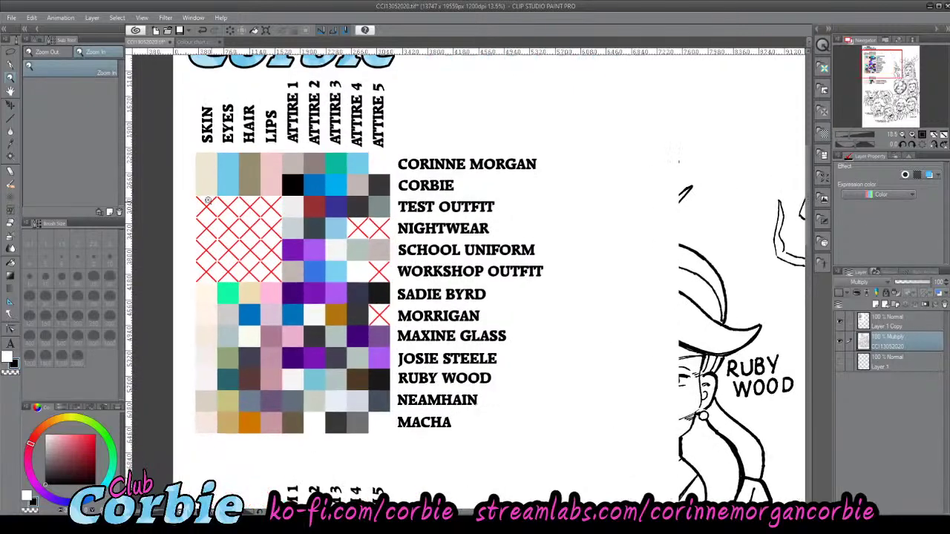
- Sample the skin swatch in the colour chart's first row and hide Layer 1 Copy again
click(10, 144)
click(207, 160)
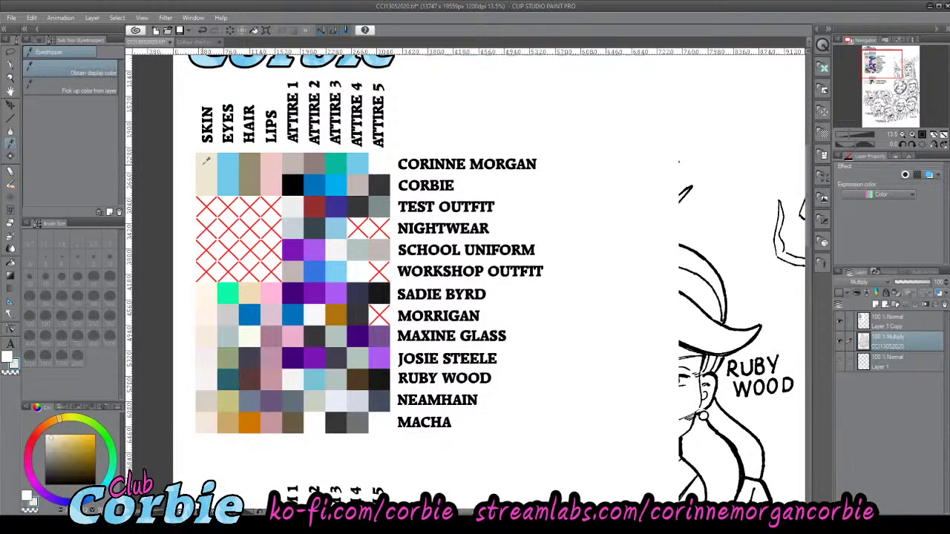
click(838, 319)
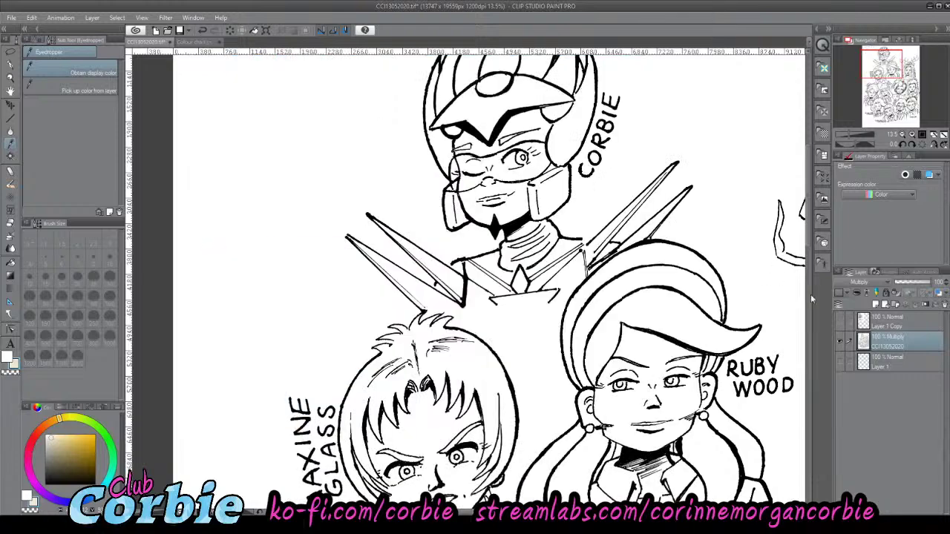
- Paint the long-haired girl's face, ears and neck on Layer 1 with the G-pen in the sampled skin colour
click(12, 77)
drag(391, 193, 336, 226)
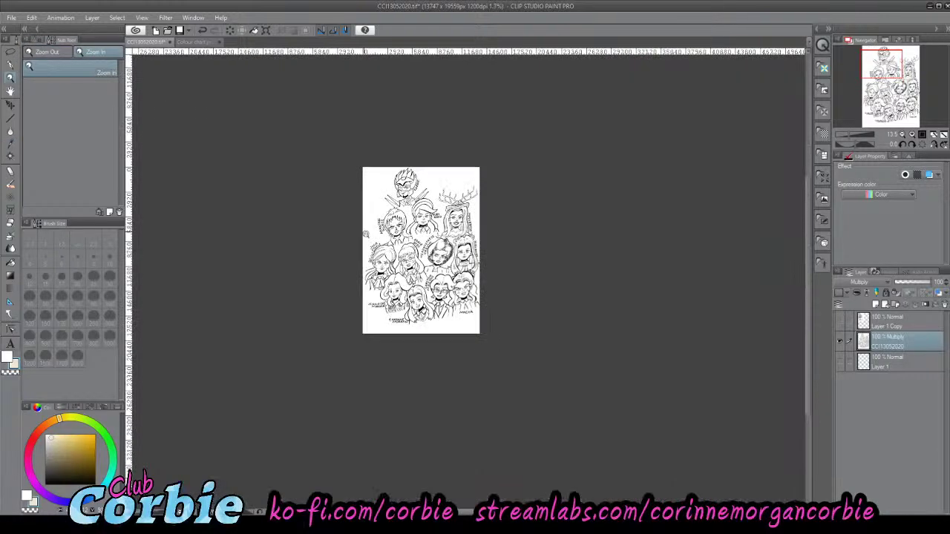
drag(434, 319, 563, 286)
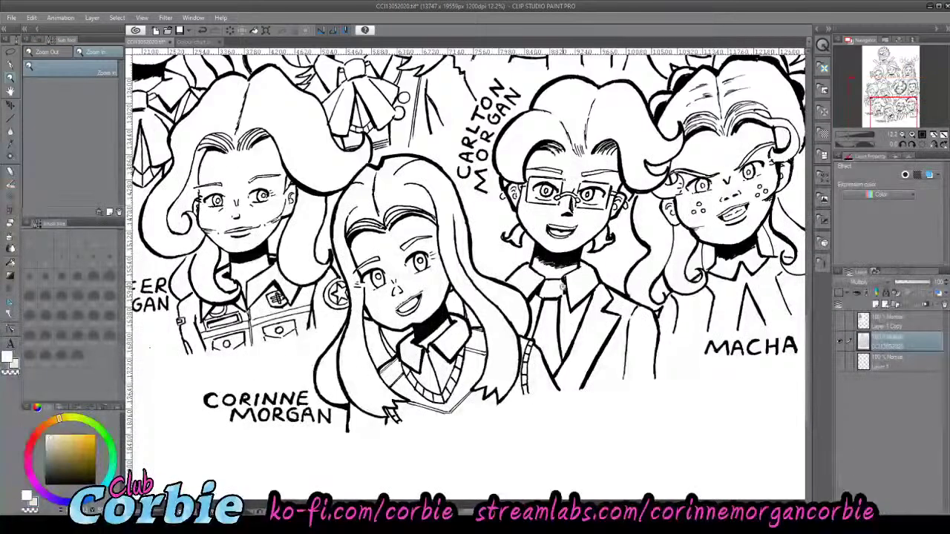
click(879, 363)
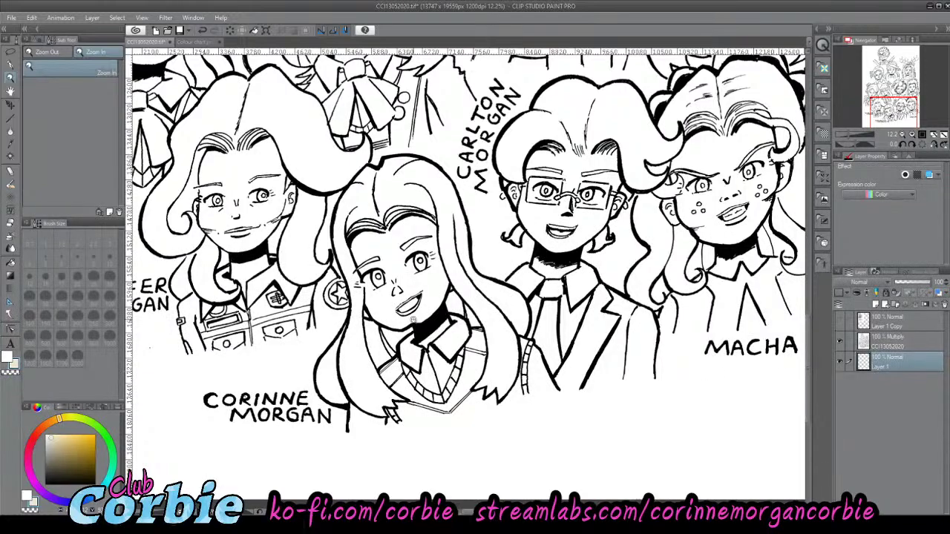
drag(408, 305, 443, 241)
drag(404, 222, 276, 215)
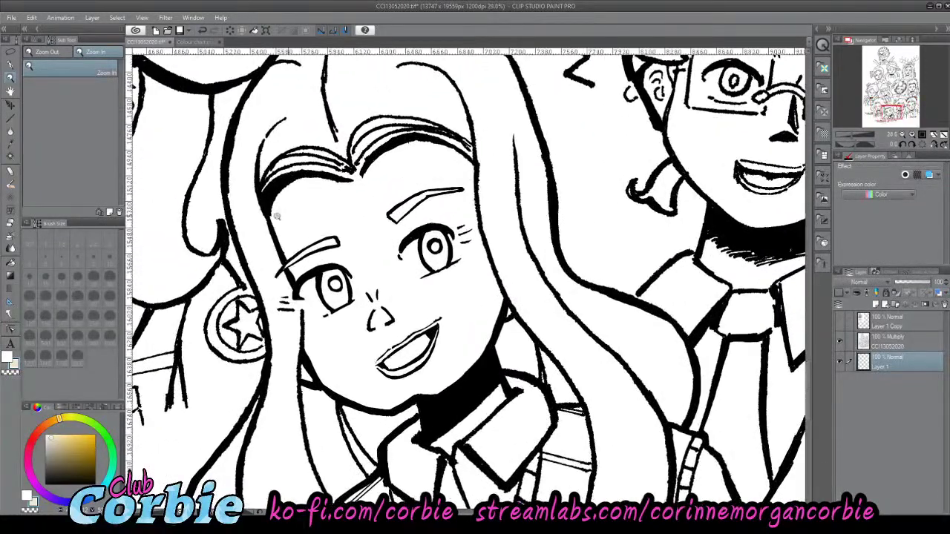
click(12, 88)
click(81, 319)
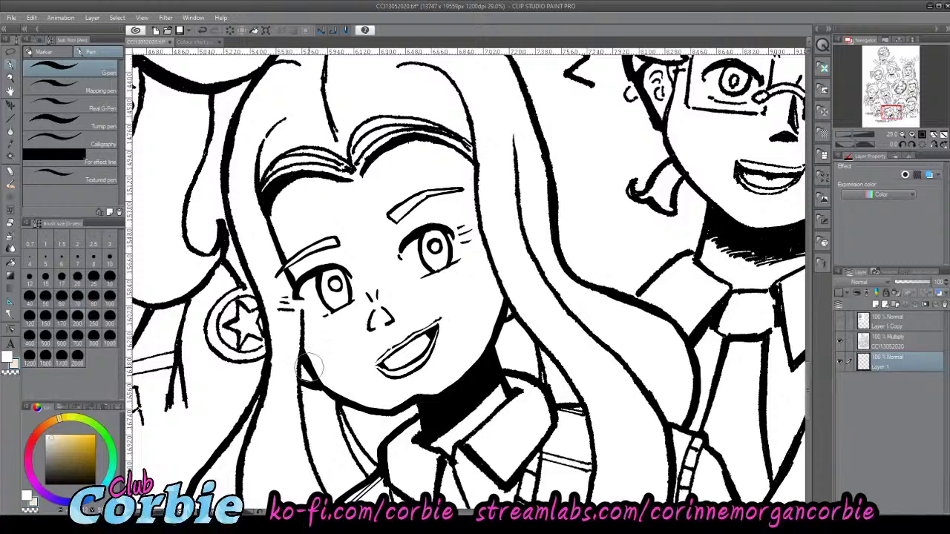
mouse_move(311, 367)
mouse_down()
mouse_move(300, 343)
mouse_move(348, 399)
mouse_move(340, 393)
mouse_move(362, 374)
mouse_move(394, 385)
mouse_move(428, 421)
mouse_move(411, 417)
mouse_move(425, 414)
mouse_move(443, 365)
mouse_move(488, 342)
mouse_move(476, 387)
mouse_move(486, 392)
mouse_move(478, 329)
mouse_move(512, 291)
mouse_move(517, 304)
mouse_move(380, 386)
mouse_move(414, 324)
mouse_move(497, 279)
mouse_move(416, 297)
mouse_move(329, 363)
mouse_move(353, 301)
mouse_move(337, 304)
mouse_move(345, 300)
mouse_move(345, 330)
mouse_move(326, 338)
mouse_move(300, 305)
mouse_move(299, 227)
mouse_move(290, 263)
mouse_move(288, 210)
mouse_move(300, 249)
mouse_move(288, 255)
mouse_move(324, 179)
mouse_move(337, 206)
mouse_move(331, 254)
mouse_move(341, 260)
mouse_move(370, 177)
mouse_move(429, 254)
mouse_move(445, 282)
mouse_move(430, 286)
mouse_move(446, 274)
mouse_move(450, 208)
mouse_move(484, 213)
mouse_move(490, 236)
mouse_move(482, 211)
mouse_move(449, 217)
mouse_move(410, 205)
mouse_move(426, 154)
mouse_move(461, 159)
mouse_move(449, 156)
mouse_move(397, 198)
mouse_move(344, 196)
mouse_move(384, 134)
mouse_move(404, 145)
mouse_move(414, 196)
mouse_move(451, 173)
mouse_move(475, 178)
mouse_move(498, 279)
mouse_move(508, 247)
mouse_move(519, 297)
mouse_move(508, 319)
mouse_up()
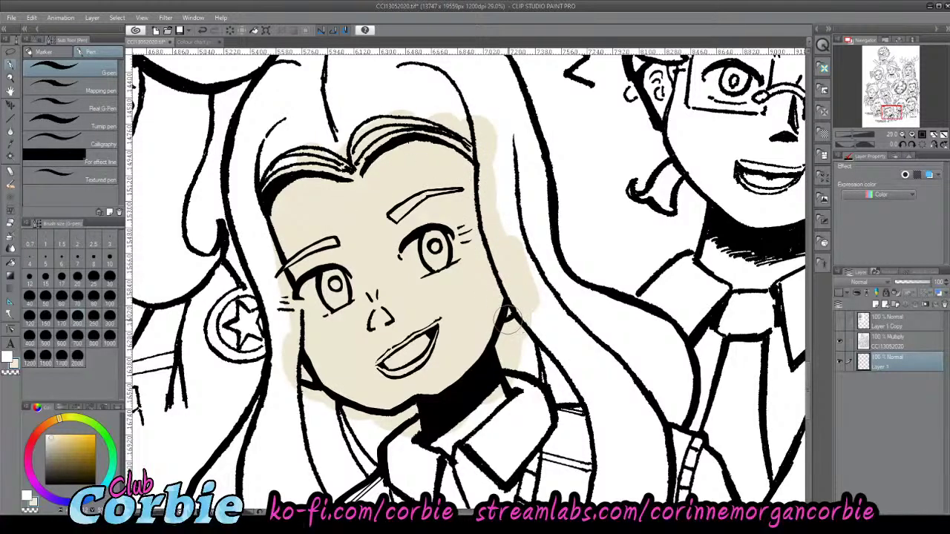
mouse_move(423, 412)
mouse_down()
mouse_move(388, 429)
mouse_move(298, 367)
mouse_move(265, 202)
mouse_move(277, 172)
mouse_move(336, 151)
mouse_up()
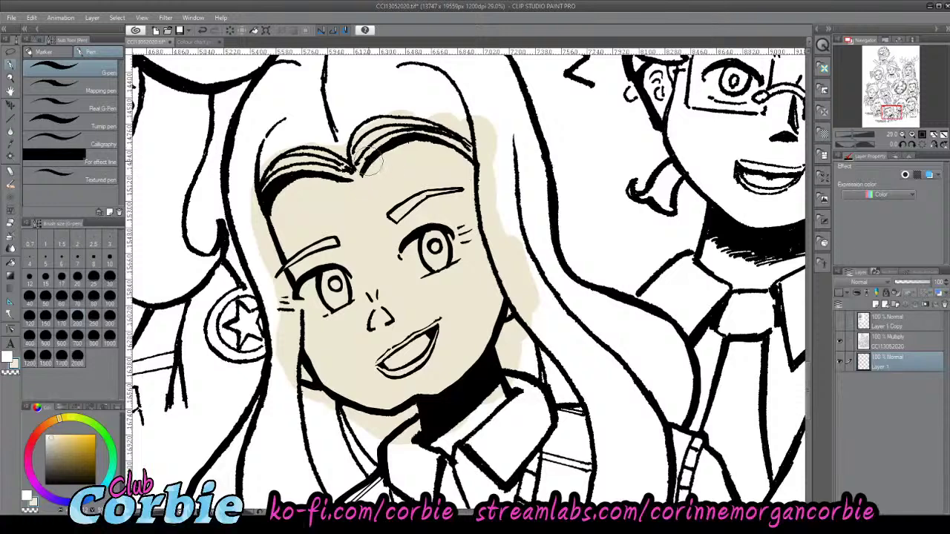
mouse_move(468, 161)
mouse_down()
mouse_move(532, 341)
mouse_move(515, 382)
mouse_move(526, 386)
mouse_up()
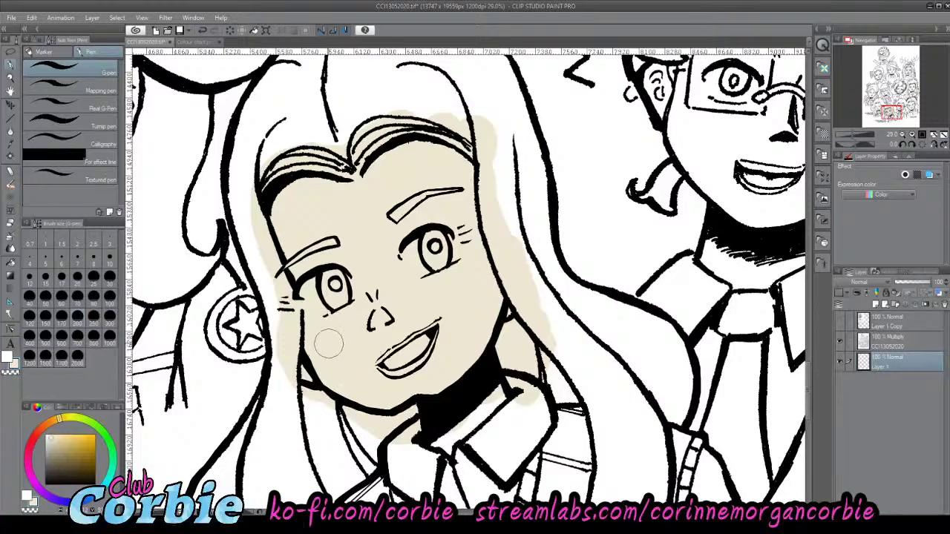
click(10, 86)
drag(325, 219, 294, 223)
drag(380, 272, 398, 276)
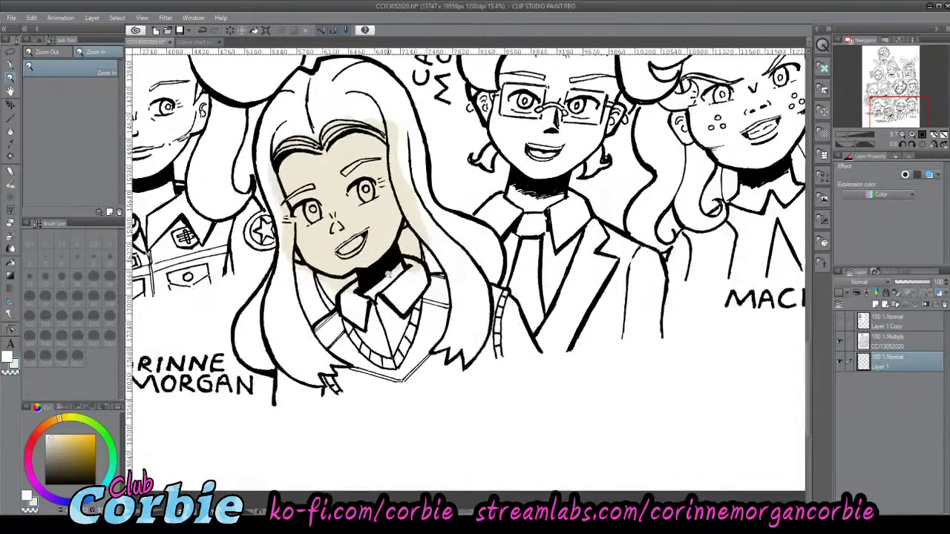
drag(391, 318, 376, 297)
scroll(382, 296, up, 8)
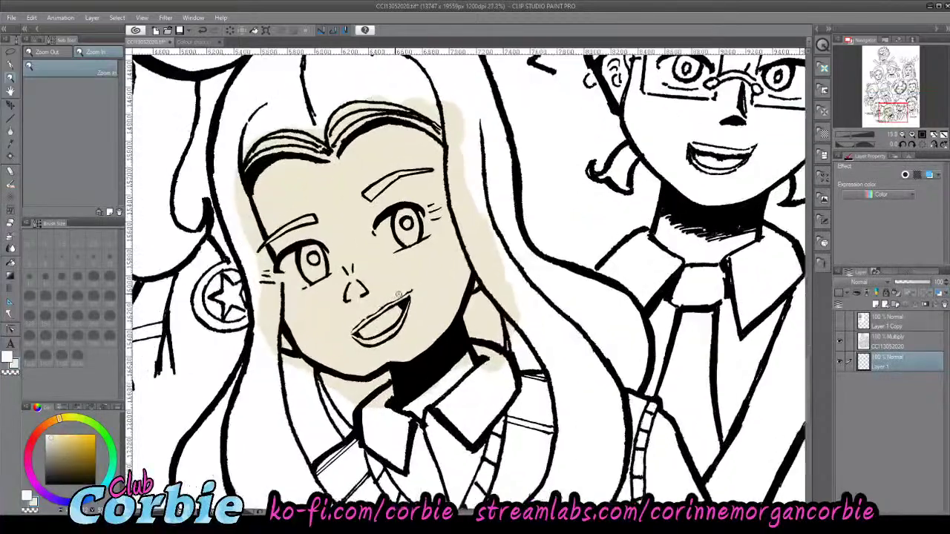
scroll(386, 384, down, 3)
scroll(334, 361, up, 6)
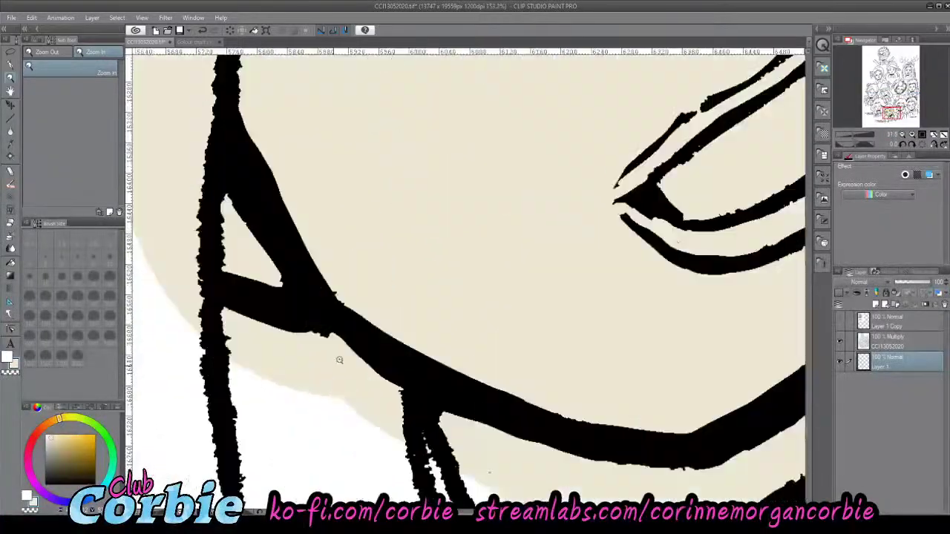
scroll(335, 356, down, 4)
scroll(300, 375, down, 3)
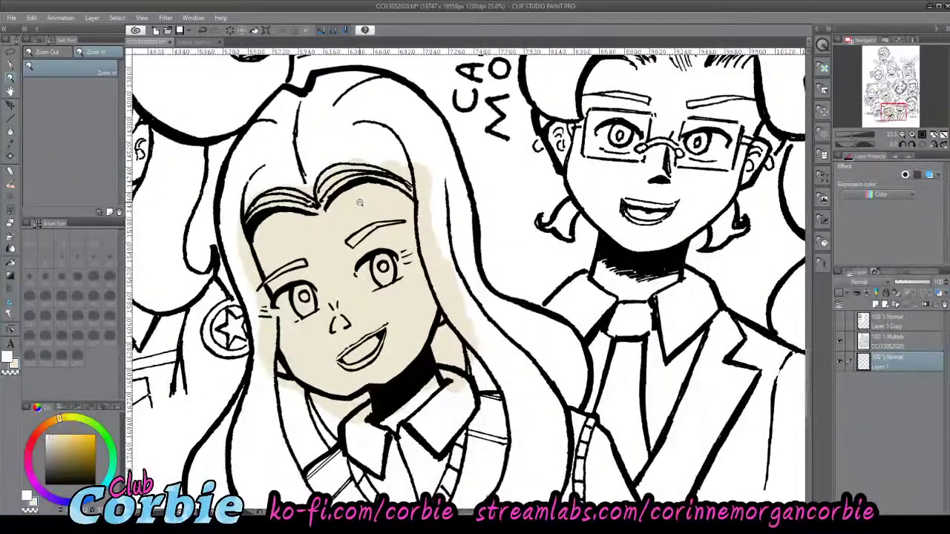
scroll(354, 281, down, 2)
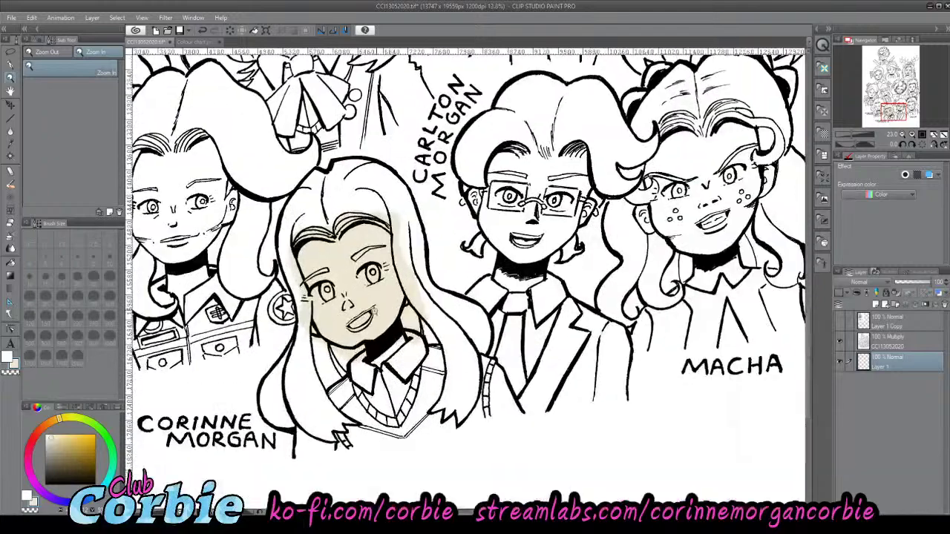
scroll(371, 312, up, 1)
scroll(401, 341, down, 2)
scroll(419, 361, up, 1)
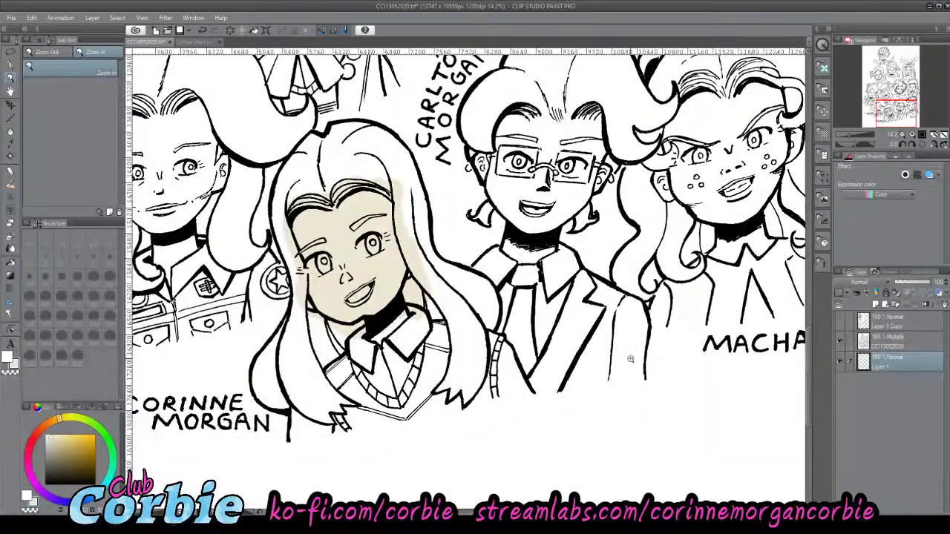
scroll(349, 267, down, 2)
scroll(348, 267, up, 3)
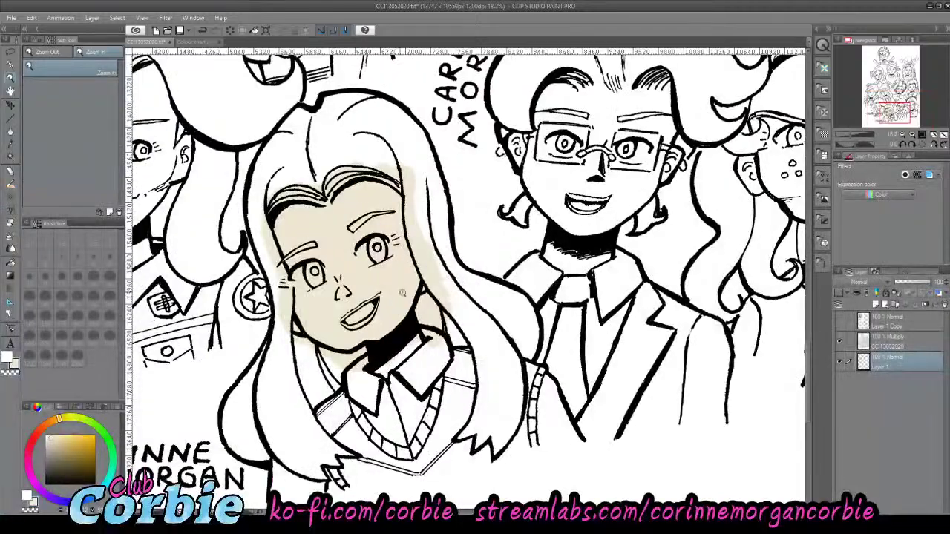
scroll(593, 341, down, 3)
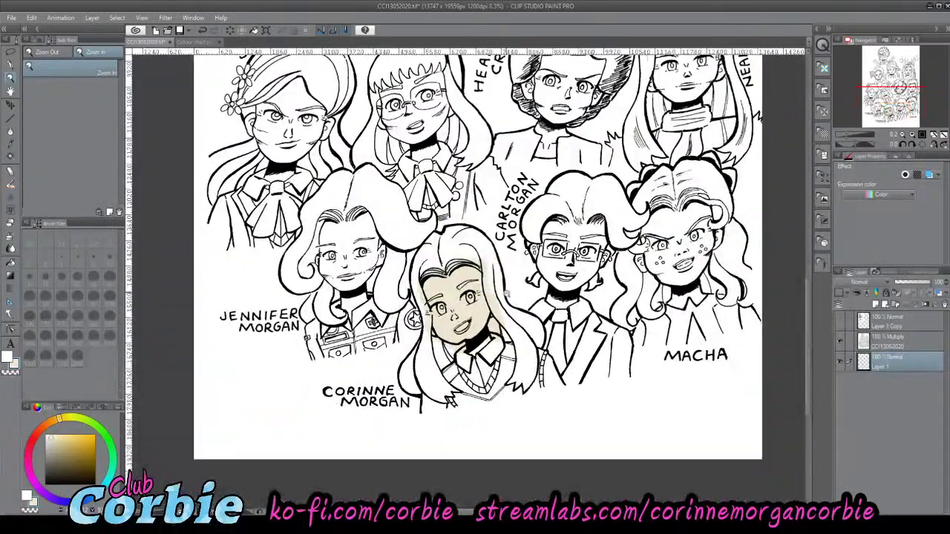
scroll(550, 336, up, 2)
scroll(637, 369, down, 2)
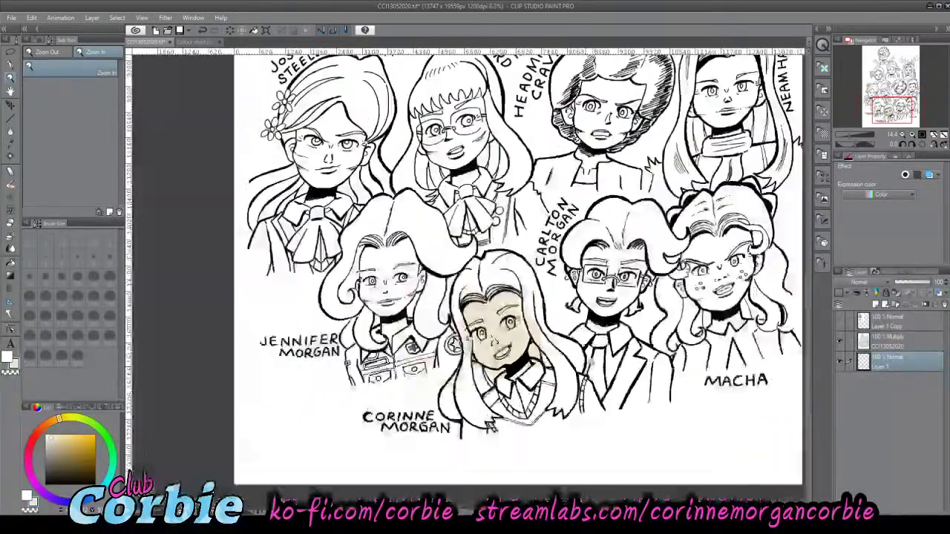
scroll(630, 360, up, 3)
scroll(628, 355, down, 3)
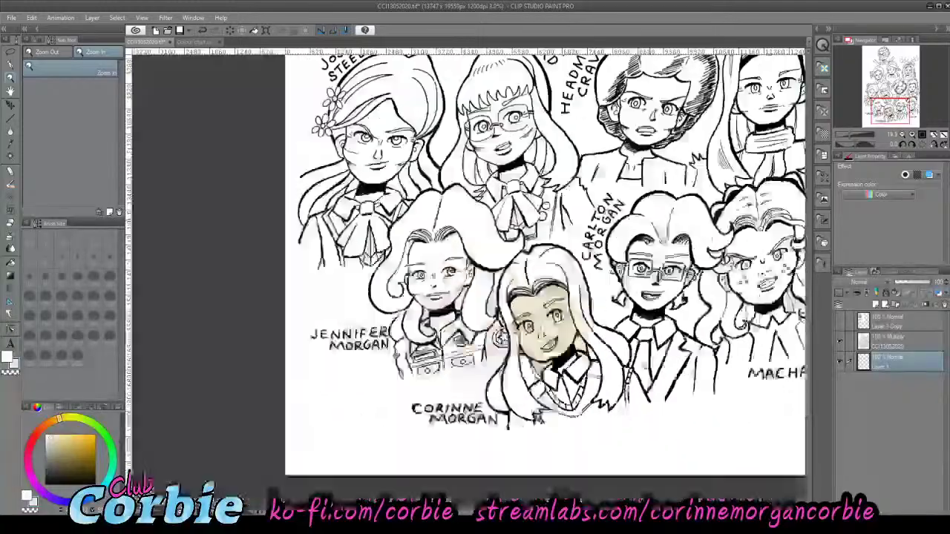
scroll(629, 371, up, 2)
scroll(595, 388, up, 2)
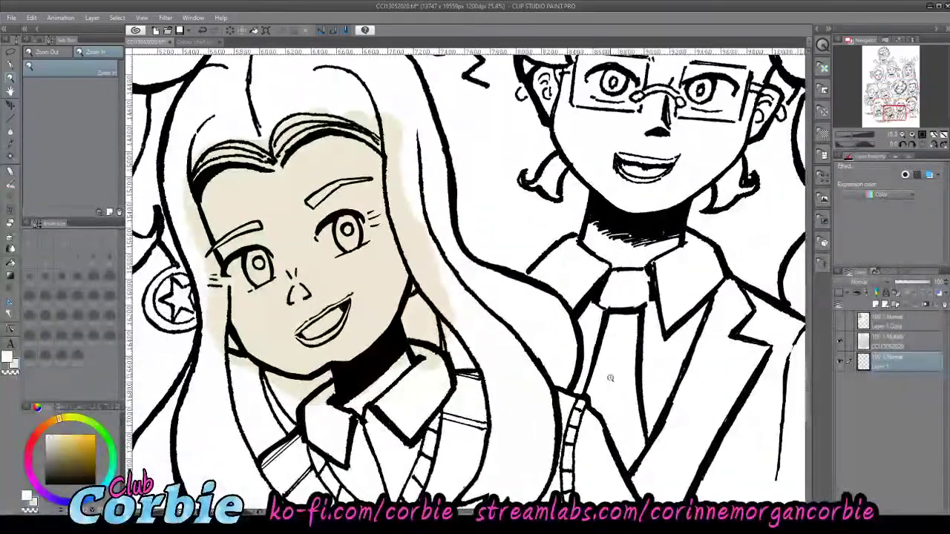
scroll(605, 394, down, 3)
scroll(630, 356, up, 1)
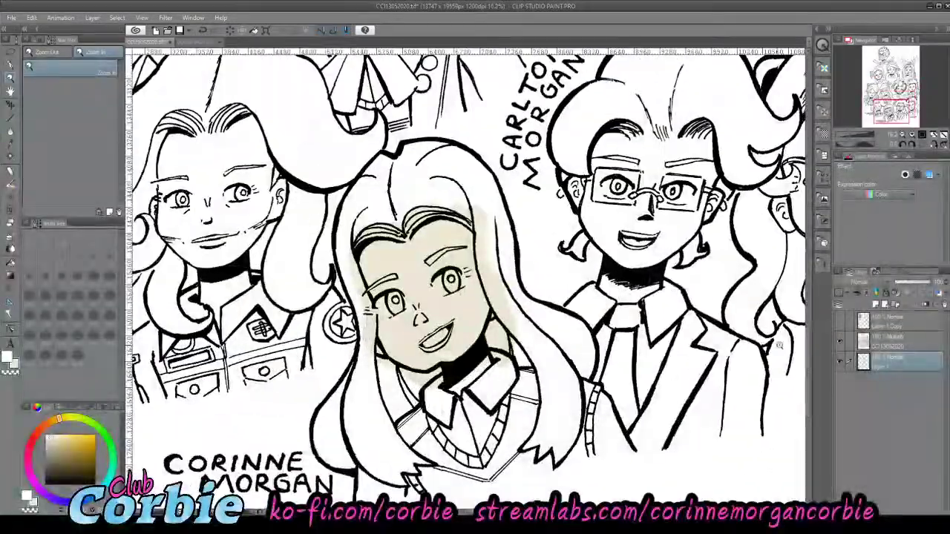
- Show the colour chart on Layer 1 Copy, sample the hair swatch in its first row, and hide the chart again
scroll(593, 259, down, 4)
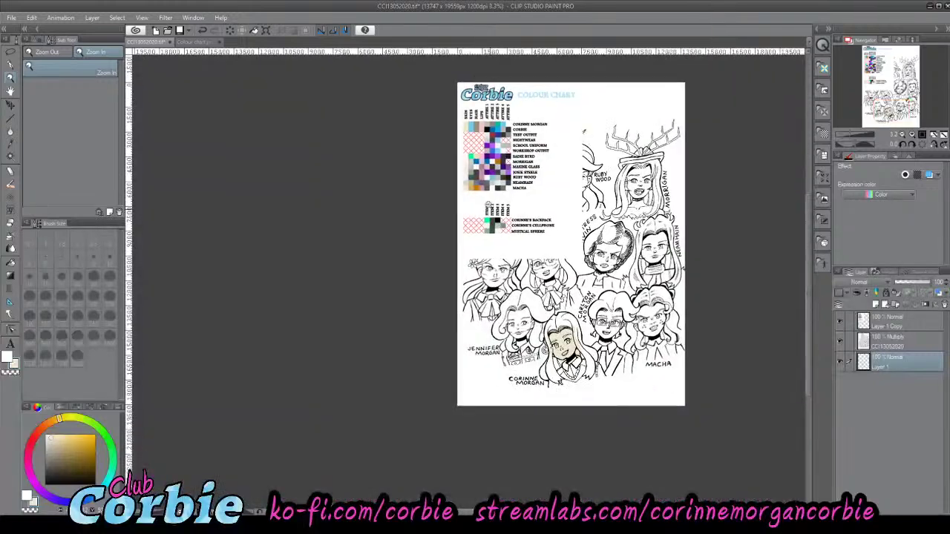
scroll(578, 141, up, 2)
scroll(578, 141, up, 2)
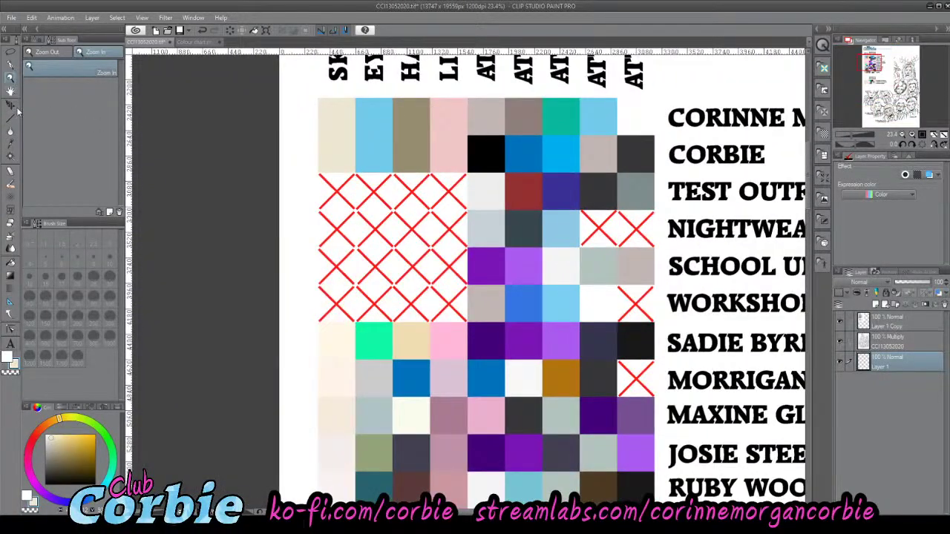
click(10, 145)
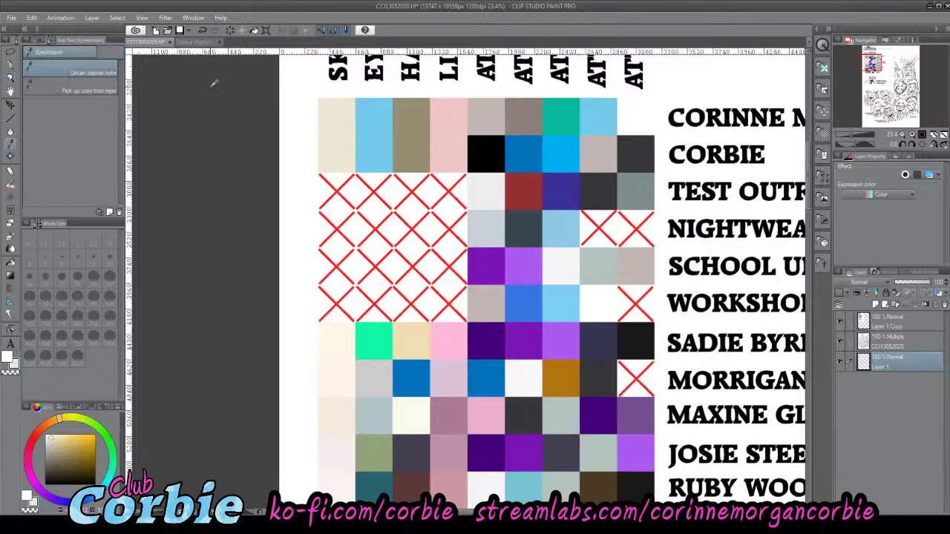
click(12, 79)
drag(365, 204, 174, 215)
drag(528, 285, 519, 332)
click(841, 322)
- Check the skin layer by toggling Layer 1's visibility at the long-haired girl, and add a new layer directly above it
drag(628, 386, 597, 386)
drag(481, 426, 723, 390)
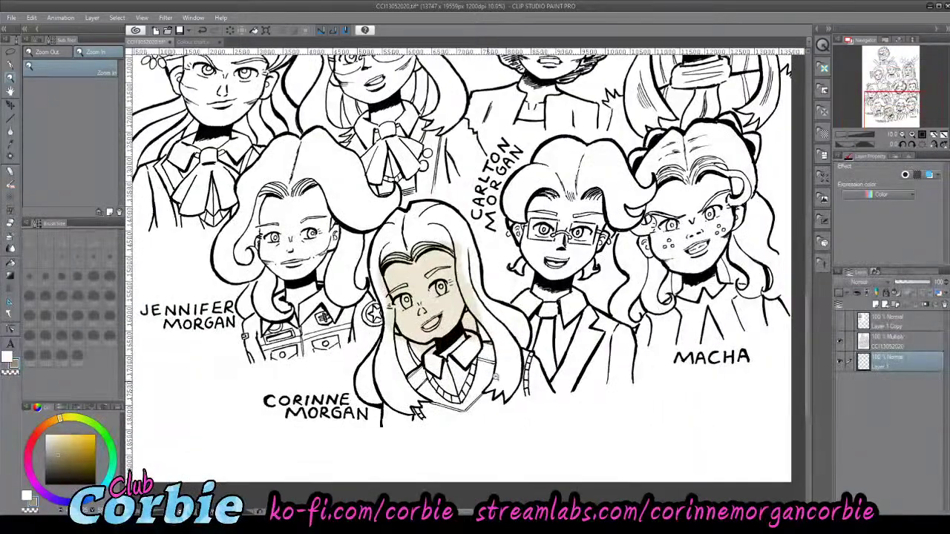
drag(495, 377, 763, 315)
click(841, 364)
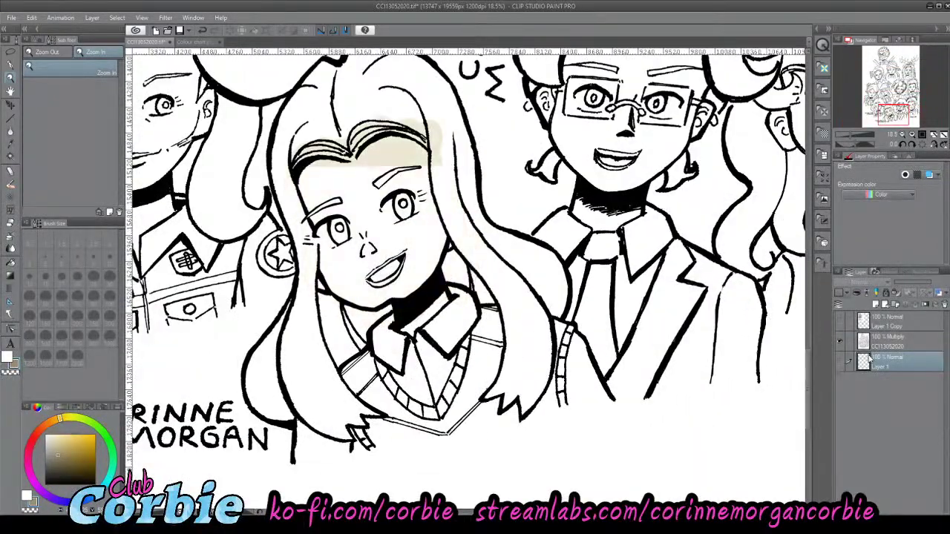
click(840, 363)
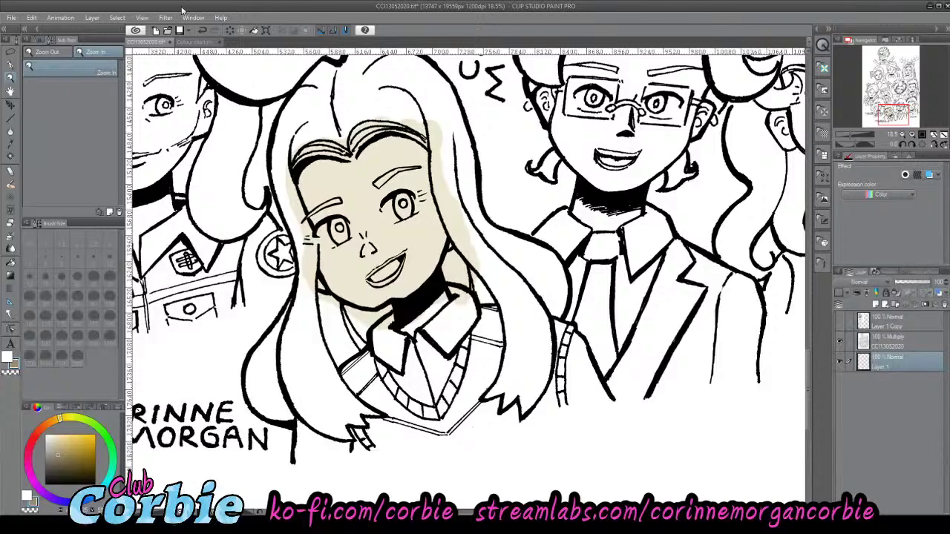
key(ctrl+shift+n)
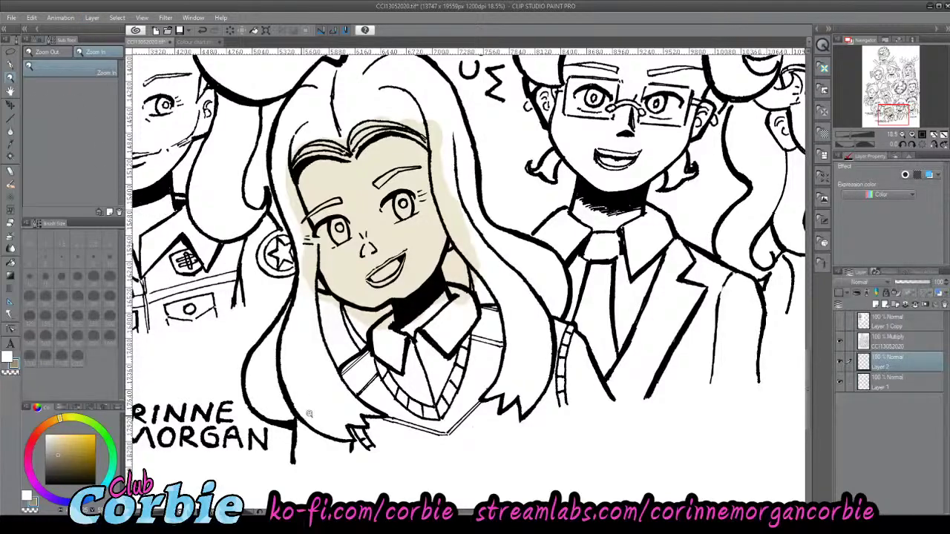
- Paint the lower hair locks of the smiling long-haired girl olive brown on Layer 2 with the G-pen
scroll(304, 419, up, 4)
scroll(297, 427, down, 4)
scroll(290, 438, up, 3)
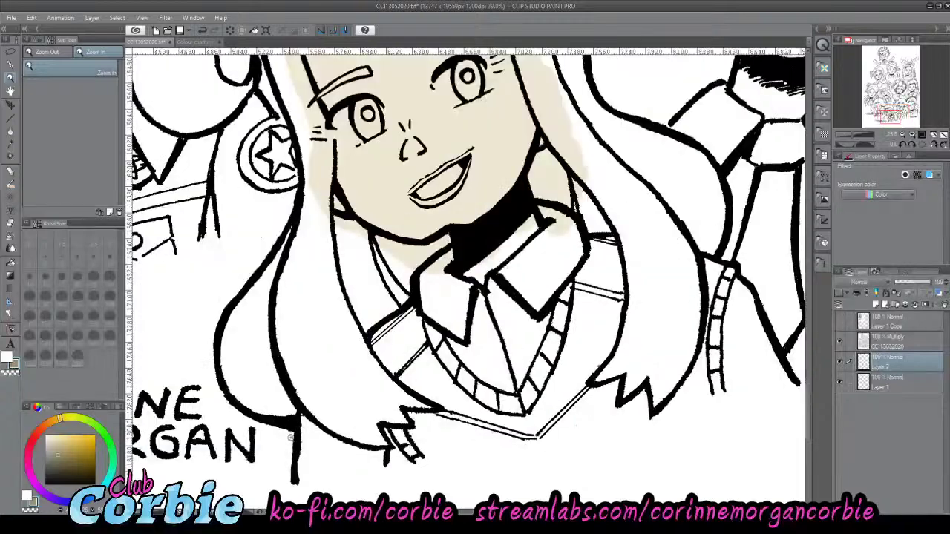
scroll(290, 438, up, 2)
click(10, 66)
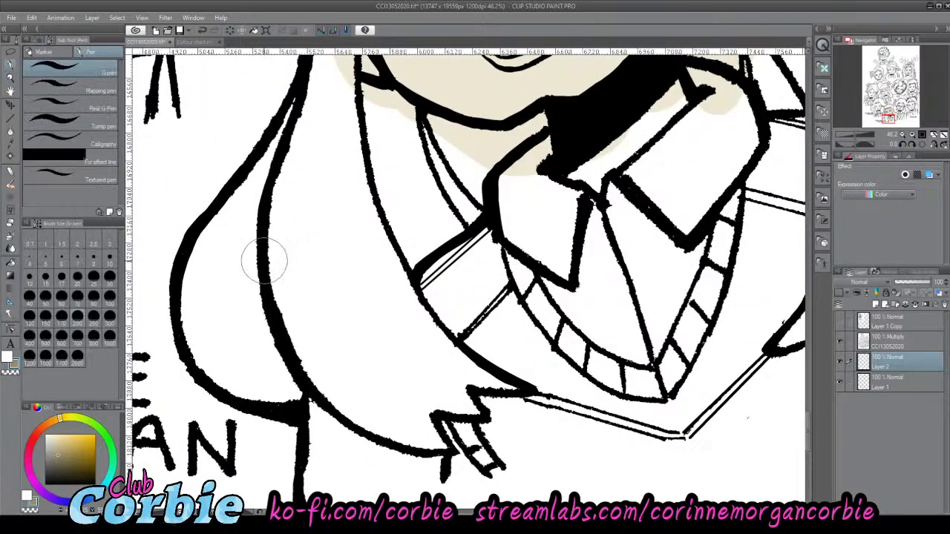
mouse_move(261, 259)
mouse_down()
mouse_move(284, 224)
mouse_move(267, 299)
mouse_move(240, 306)
mouse_move(235, 248)
mouse_move(251, 225)
mouse_move(242, 301)
mouse_move(220, 333)
mouse_move(201, 305)
mouse_move(198, 263)
mouse_move(231, 386)
mouse_move(249, 393)
mouse_move(246, 350)
mouse_move(277, 335)
mouse_move(327, 334)
mouse_move(414, 444)
mouse_move(398, 454)
mouse_move(443, 461)
mouse_move(431, 437)
mouse_move(453, 429)
mouse_move(492, 372)
mouse_move(440, 304)
mouse_move(412, 359)
mouse_move(423, 404)
mouse_move(319, 283)
mouse_move(303, 299)
mouse_move(276, 228)
mouse_move(304, 230)
mouse_move(282, 235)
mouse_move(317, 199)
mouse_move(360, 266)
mouse_move(373, 270)
mouse_move(398, 323)
mouse_move(338, 269)
mouse_move(293, 203)
mouse_move(275, 133)
mouse_move(229, 233)
mouse_move(279, 230)
mouse_move(346, 191)
mouse_move(360, 198)
mouse_move(379, 187)
mouse_move(406, 202)
mouse_move(426, 238)
mouse_move(414, 282)
mouse_move(443, 213)
mouse_move(468, 189)
mouse_move(456, 221)
mouse_move(462, 212)
mouse_move(464, 141)
mouse_move(467, 158)
mouse_move(387, 208)
mouse_move(374, 197)
mouse_move(363, 132)
mouse_move(275, 74)
mouse_up()
- Fill the girl's hair behind her neck with olive brown, covering the gaps between jawline, ear and shirt collar
click(11, 78)
drag(264, 231, 215, 225)
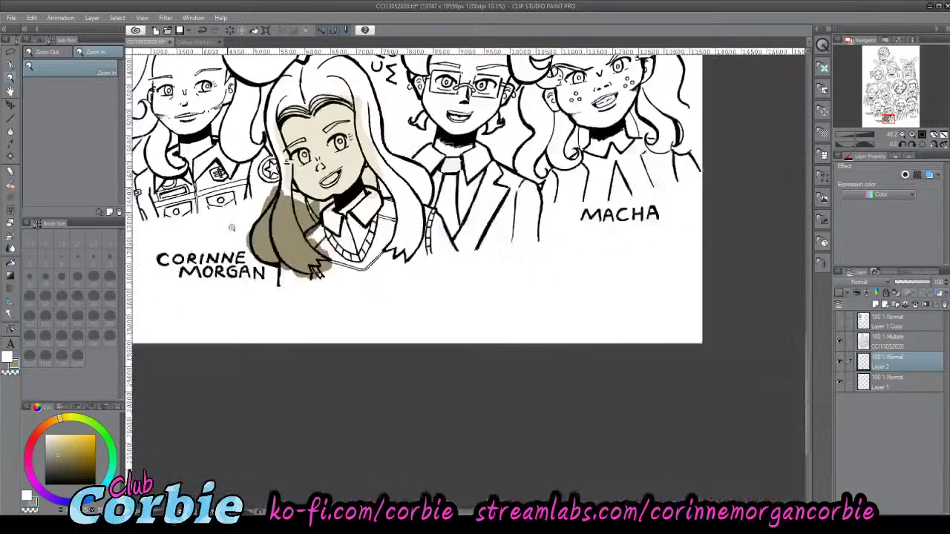
drag(278, 162, 321, 167)
drag(338, 274, 349, 265)
scroll(350, 265, up, 2)
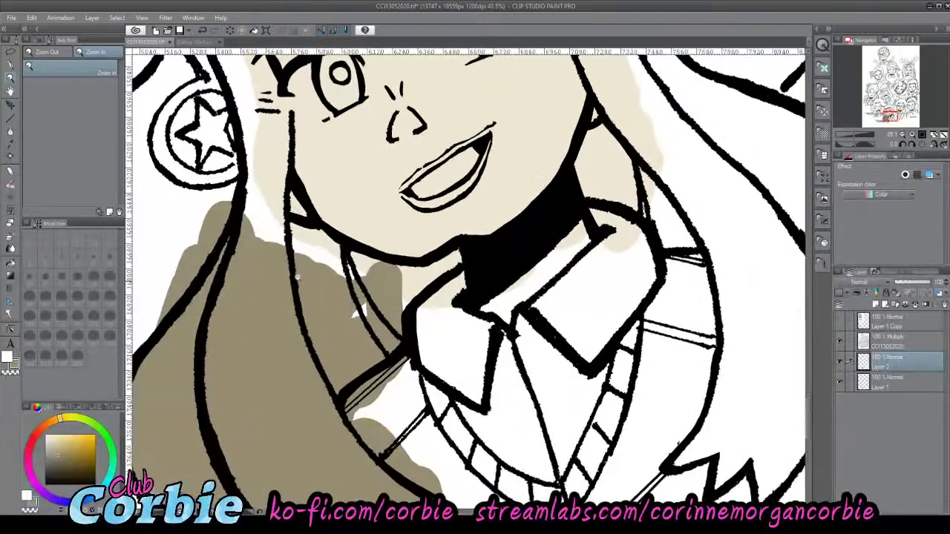
click(10, 72)
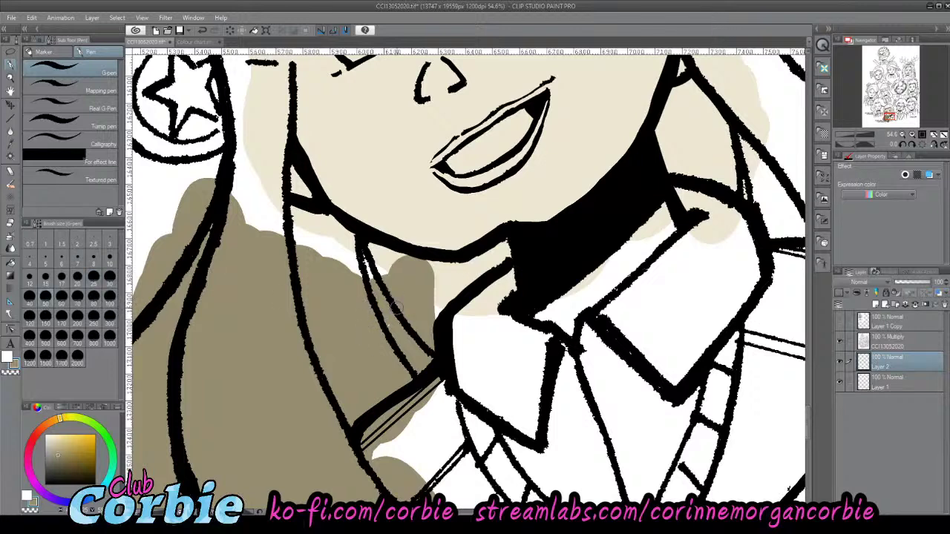
drag(454, 300, 478, 262)
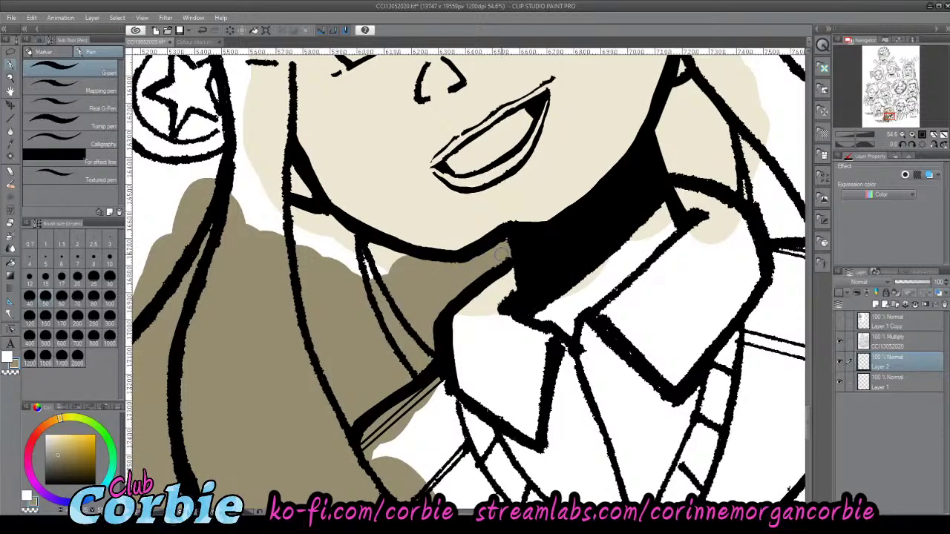
mouse_move(315, 248)
mouse_down()
mouse_move(370, 269)
mouse_move(375, 258)
mouse_up()
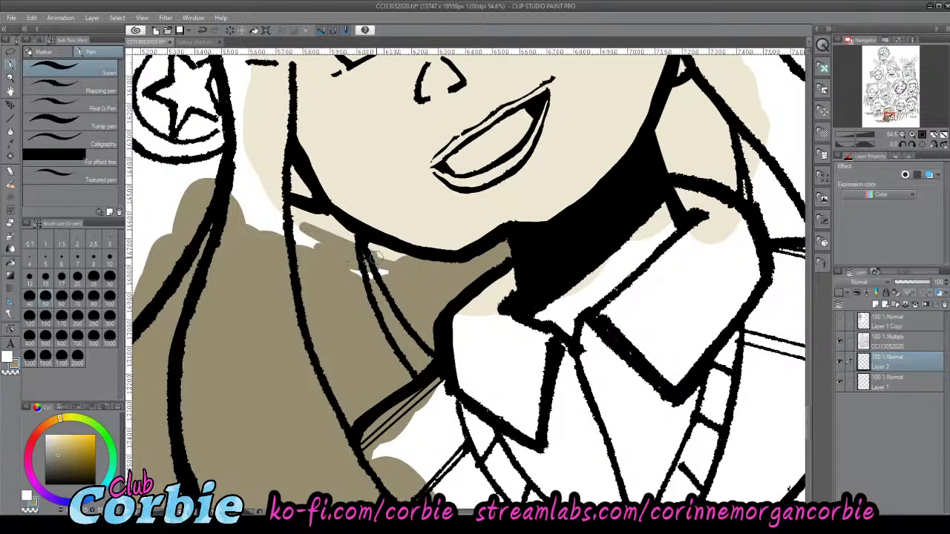
mouse_move(328, 229)
mouse_down()
mouse_move(386, 254)
mouse_move(336, 240)
mouse_move(397, 276)
mouse_move(359, 279)
mouse_move(357, 251)
mouse_move(419, 257)
mouse_move(326, 255)
mouse_up()
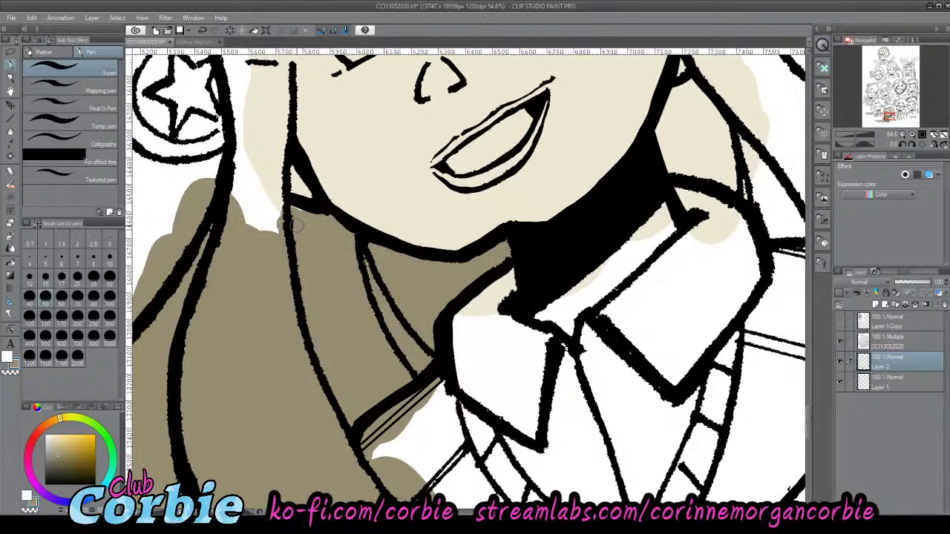
- Colour the hair strand beside the girl's face olive brown, from the jaw past the star badge to above the eyebrow
drag(289, 220, 271, 157)
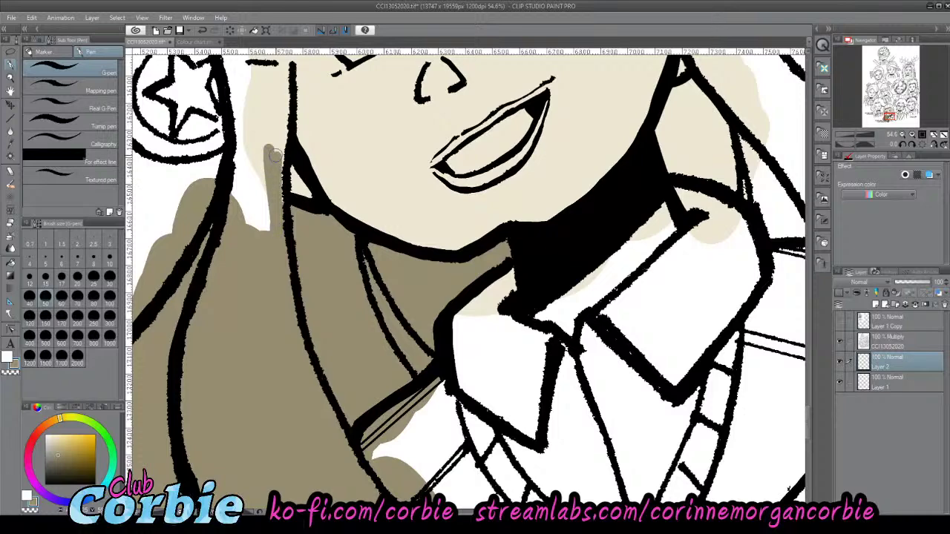
drag(285, 207, 256, 161)
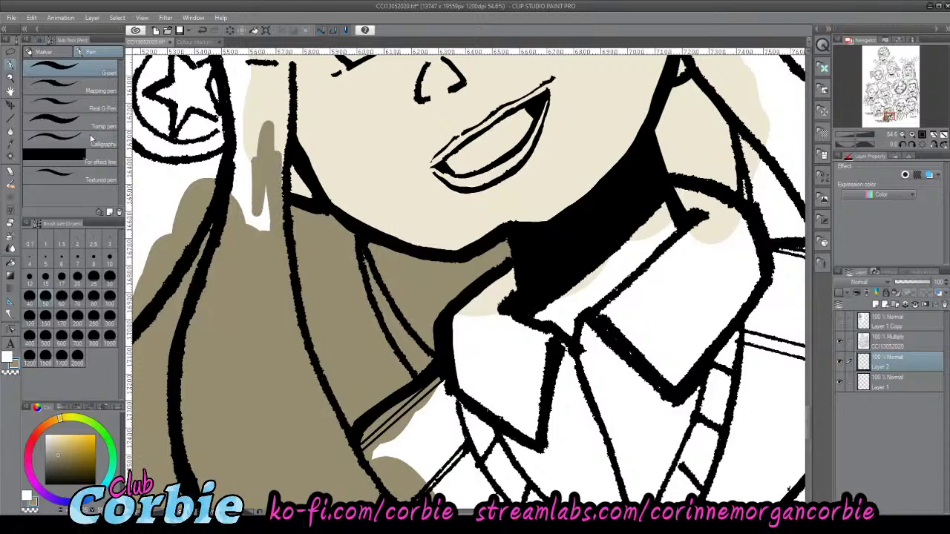
click(12, 77)
drag(287, 243, 182, 235)
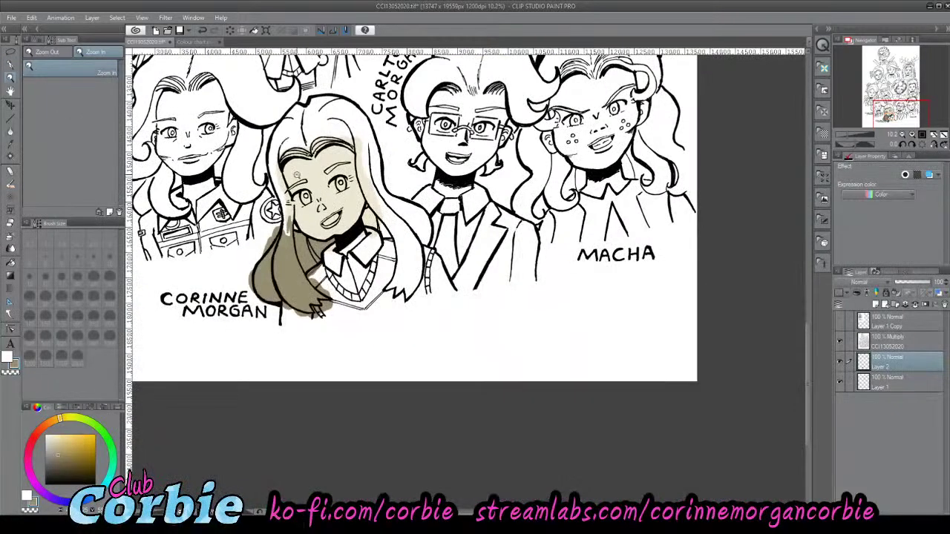
drag(278, 176, 333, 213)
click(297, 261)
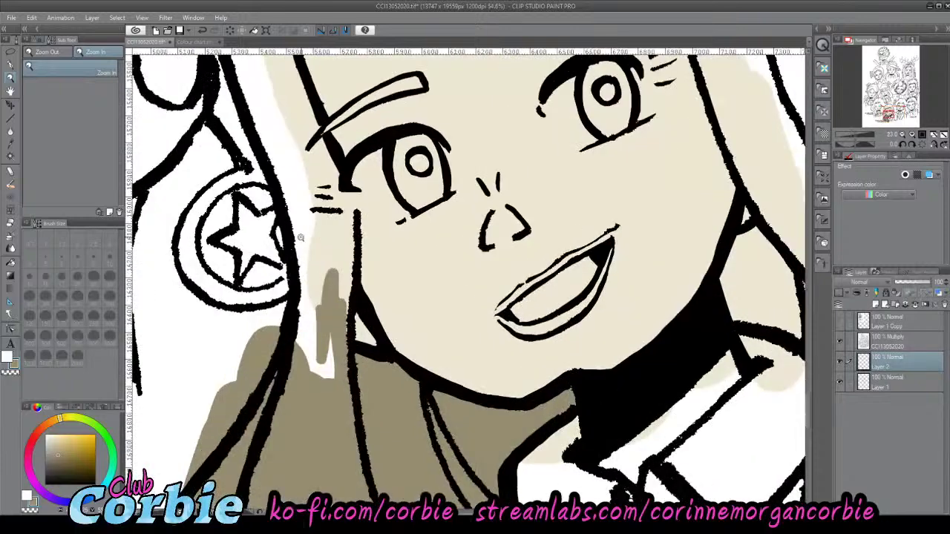
click(10, 68)
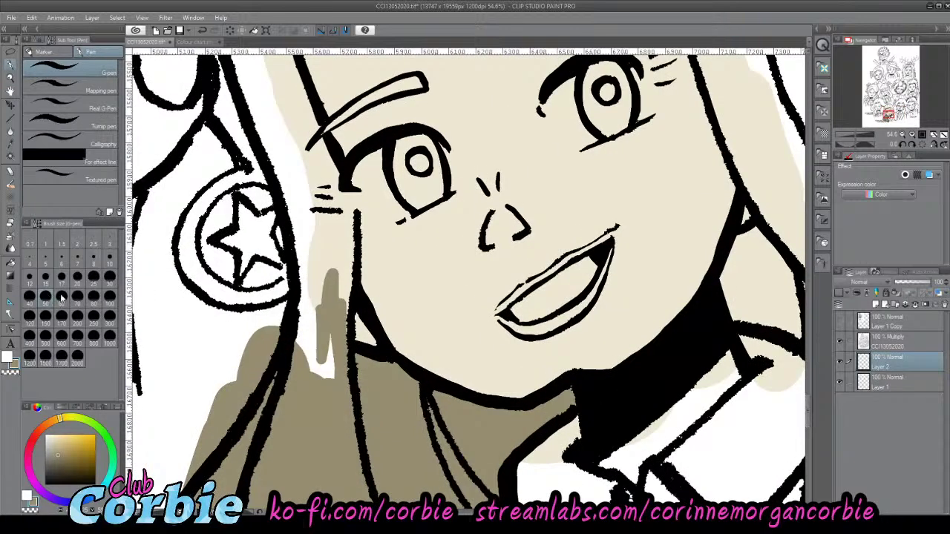
mouse_move(297, 265)
mouse_down()
mouse_move(292, 375)
mouse_move(303, 284)
mouse_move(297, 390)
mouse_move(311, 284)
mouse_move(334, 403)
mouse_move(342, 248)
mouse_move(337, 305)
mouse_up()
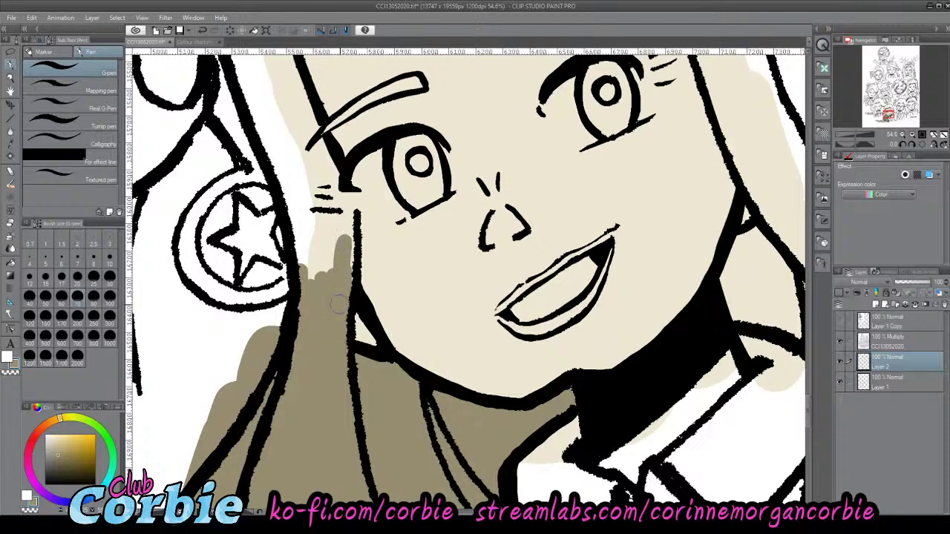
mouse_move(348, 202)
mouse_down()
mouse_move(332, 167)
mouse_move(338, 310)
mouse_move(276, 223)
mouse_move(268, 168)
mouse_move(300, 152)
mouse_move(305, 134)
mouse_move(263, 63)
mouse_up()
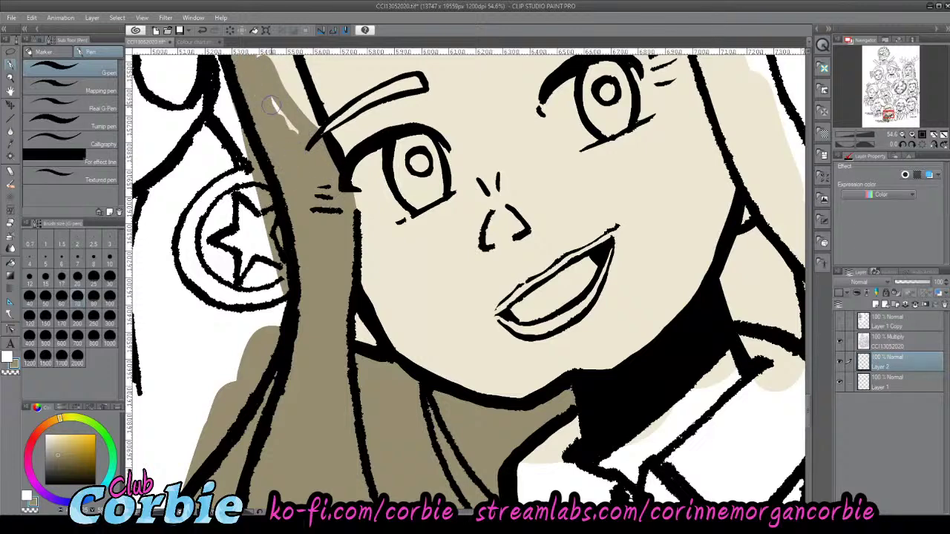
drag(272, 106, 226, 67)
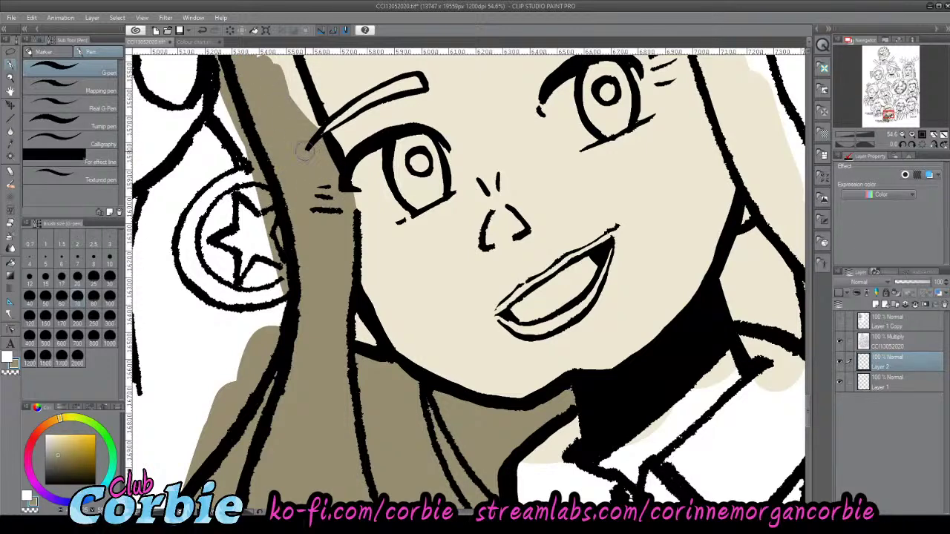
mouse_move(295, 95)
mouse_down()
mouse_move(323, 135)
mouse_move(283, 66)
mouse_up()
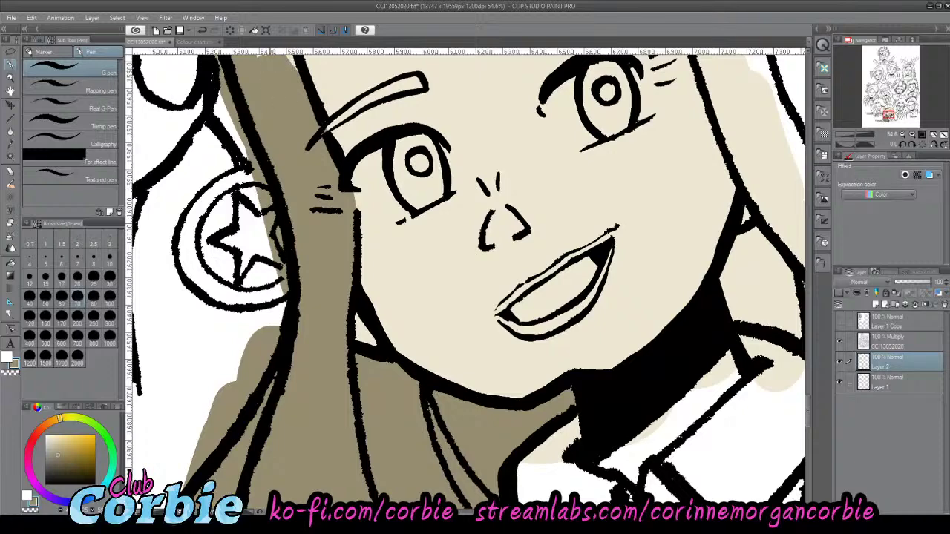
- Extend the olive brown up the side of the forehead and over the fringe strands on the badge side
click(11, 78)
drag(277, 252, 202, 164)
drag(304, 244, 331, 216)
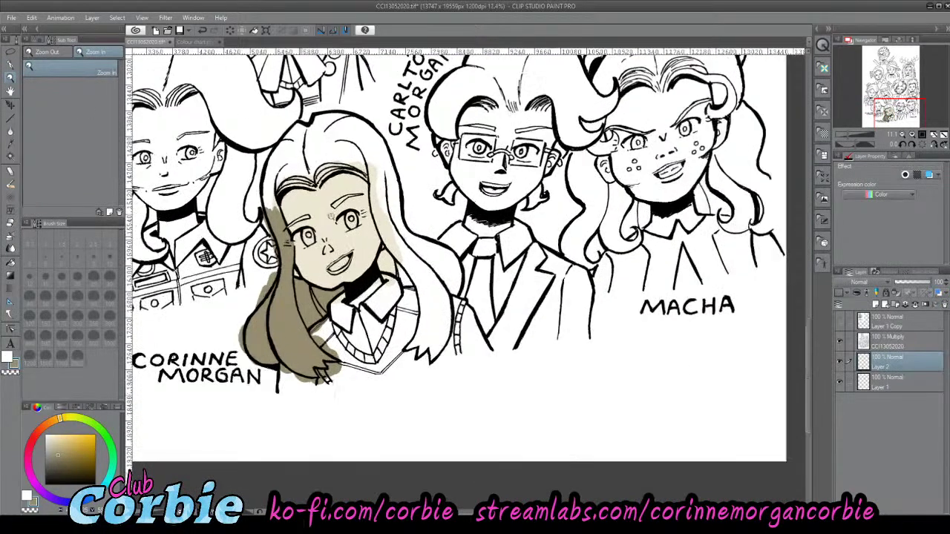
click(291, 240)
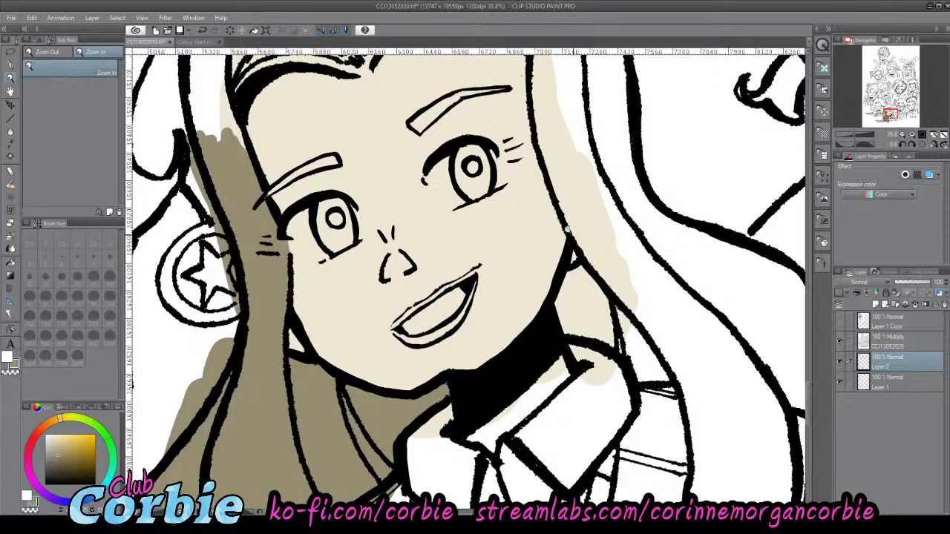
drag(351, 294, 337, 238)
drag(371, 197, 397, 155)
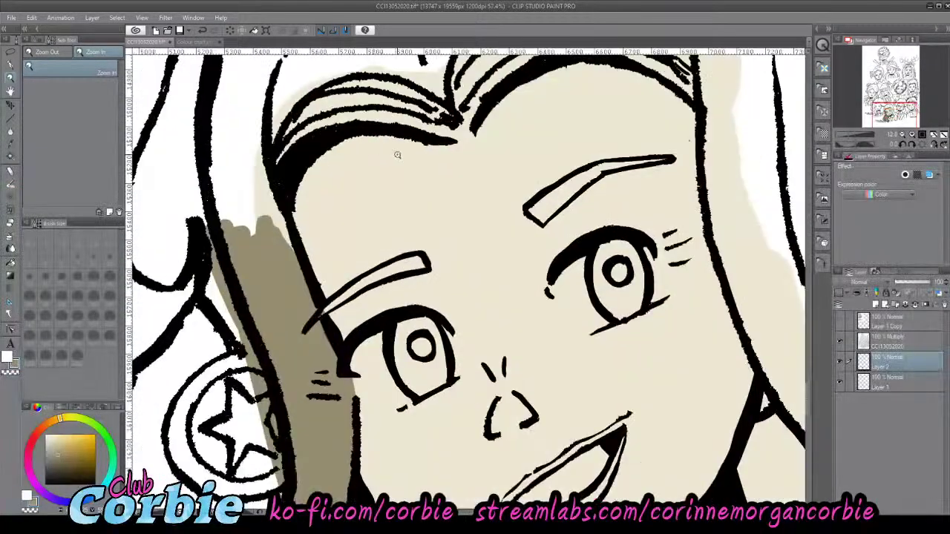
drag(343, 181, 351, 126)
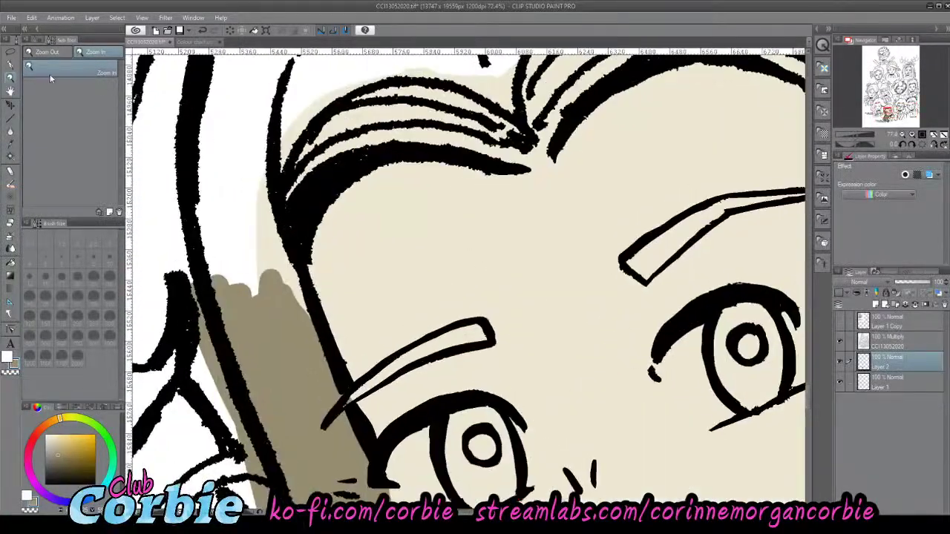
click(10, 65)
mouse_move(269, 289)
mouse_down()
mouse_move(279, 270)
mouse_move(290, 299)
mouse_up()
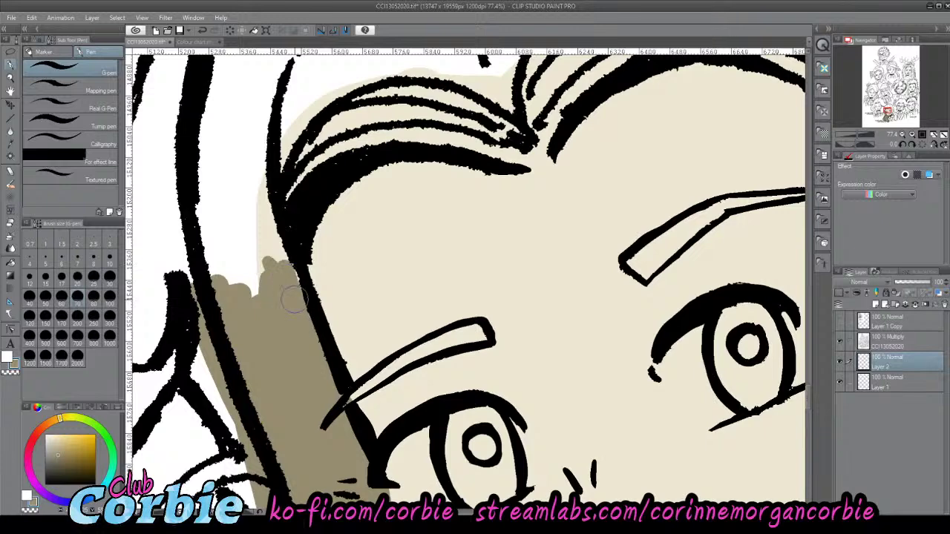
drag(286, 262, 295, 305)
mouse_move(303, 213)
mouse_down()
mouse_move(267, 245)
mouse_move(263, 215)
mouse_move(295, 156)
mouse_move(335, 144)
mouse_move(253, 186)
mouse_move(304, 103)
mouse_move(338, 104)
mouse_move(367, 130)
mouse_move(521, 154)
mouse_move(360, 141)
mouse_move(379, 89)
mouse_move(312, 96)
mouse_move(282, 189)
mouse_up()
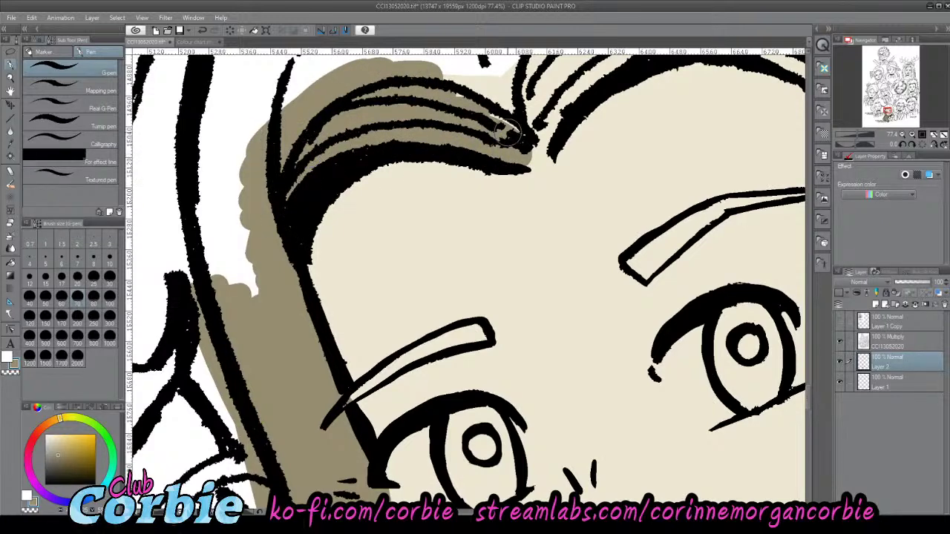
- Carry the olive brown across the fringe's centre parting and up the hair's outer edge on the badge side
mouse_move(522, 143)
mouse_down()
mouse_move(532, 152)
mouse_move(572, 82)
mouse_move(495, 141)
mouse_move(515, 137)
mouse_up()
mouse_move(619, 60)
mouse_down()
mouse_move(572, 87)
mouse_move(518, 97)
mouse_move(404, 85)
mouse_up()
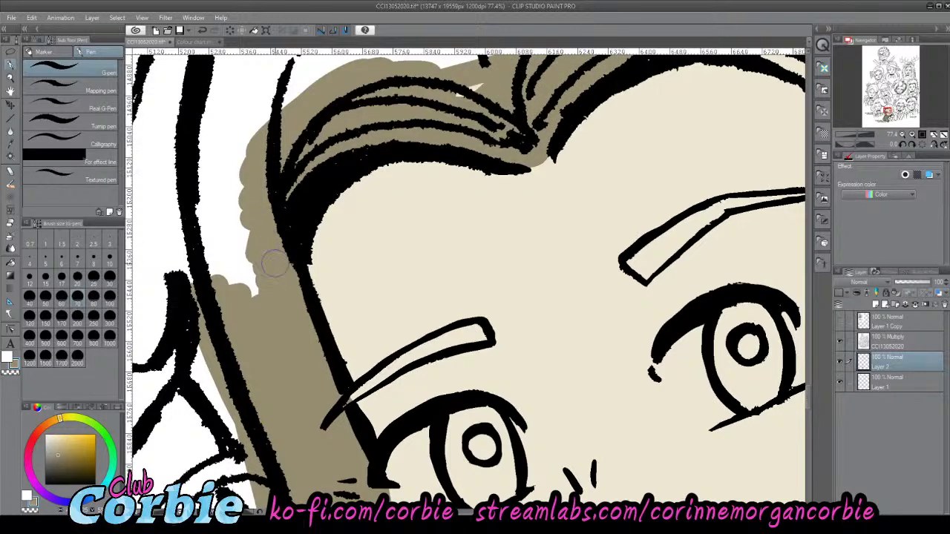
mouse_move(273, 262)
mouse_down()
mouse_move(227, 208)
mouse_move(212, 275)
mouse_move(175, 234)
mouse_move(172, 260)
mouse_move(167, 93)
mouse_up()
mouse_move(214, 89)
mouse_down()
mouse_move(236, 118)
mouse_move(231, 154)
mouse_up()
- Paint the other half of the fringe olive brown and line the inside of the hair outline up towards the crown
click(11, 79)
drag(271, 231, 159, 236)
drag(329, 246, 343, 242)
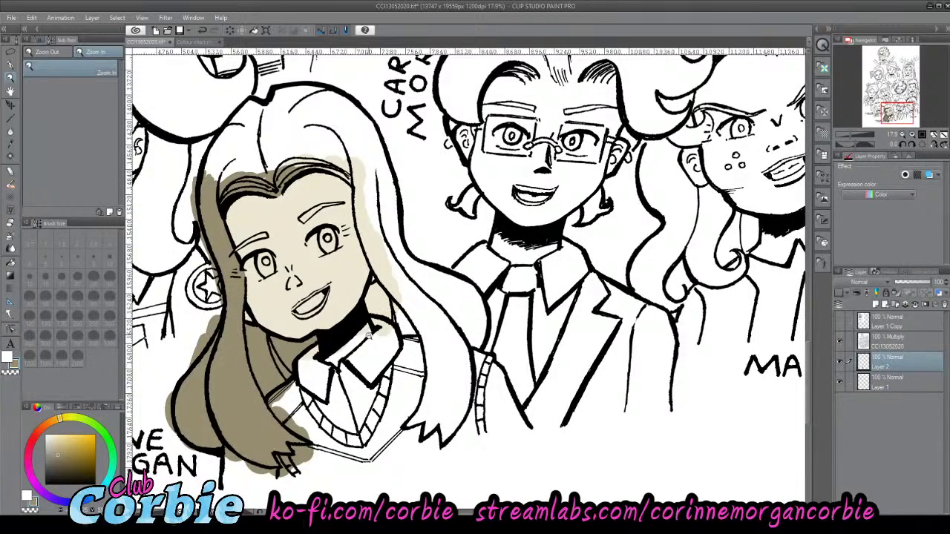
scroll(313, 147, up, 4)
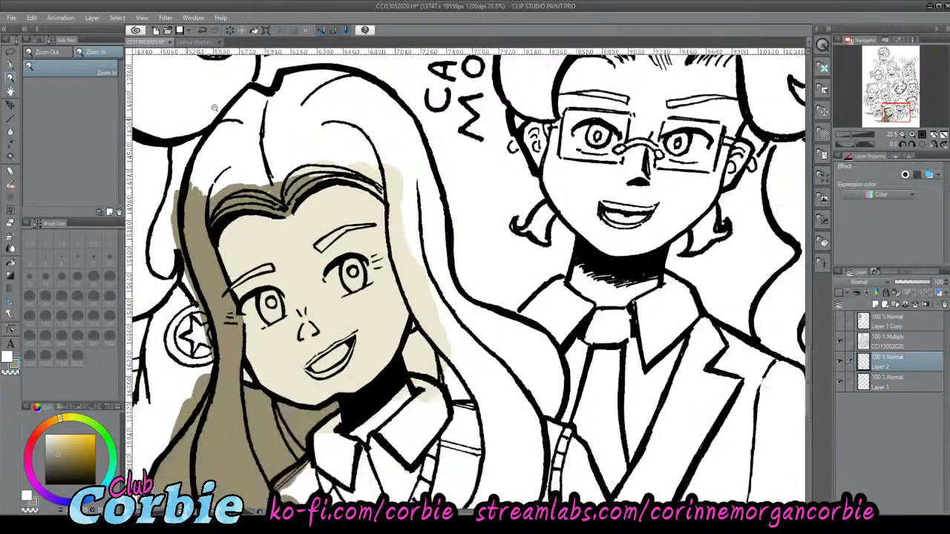
key(p)
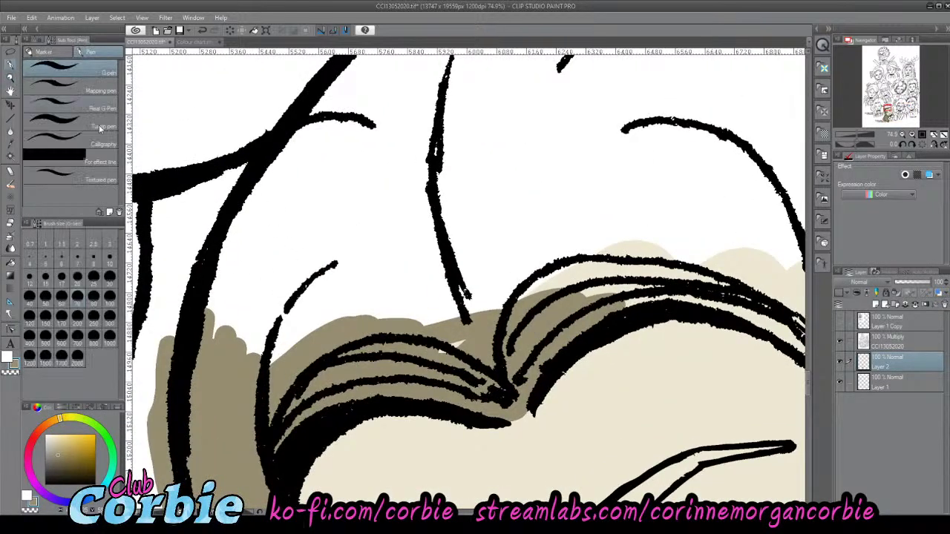
mouse_move(490, 332)
mouse_down()
mouse_move(564, 282)
mouse_move(553, 286)
mouse_move(623, 260)
mouse_move(586, 311)
mouse_move(697, 271)
mouse_move(576, 239)
mouse_move(756, 257)
mouse_move(735, 281)
mouse_move(764, 315)
mouse_move(728, 299)
mouse_up()
mouse_move(232, 338)
mouse_down()
mouse_move(231, 287)
mouse_move(213, 304)
mouse_move(267, 193)
mouse_move(230, 257)
mouse_move(232, 242)
mouse_move(269, 177)
mouse_move(236, 224)
mouse_move(341, 89)
mouse_move(293, 131)
mouse_move(360, 59)
mouse_up()
- Line the inside of the hair outline with olive brown across the top of the head, following the notch and crown
click(10, 90)
drag(293, 174, 193, 200)
click(10, 78)
drag(363, 152, 395, 130)
drag(282, 140, 161, 119)
click(11, 67)
mouse_move(223, 239)
mouse_down()
mouse_move(258, 167)
mouse_move(350, 186)
mouse_move(377, 152)
mouse_move(369, 134)
mouse_move(392, 110)
mouse_move(508, 103)
mouse_move(602, 121)
mouse_move(694, 161)
mouse_move(685, 163)
mouse_move(735, 230)
mouse_move(709, 193)
mouse_move(772, 260)
mouse_up()
- Continue the olive brown edging down the hair outline facing the man with glasses, and fill the fringe's tip at the temple
click(10, 77)
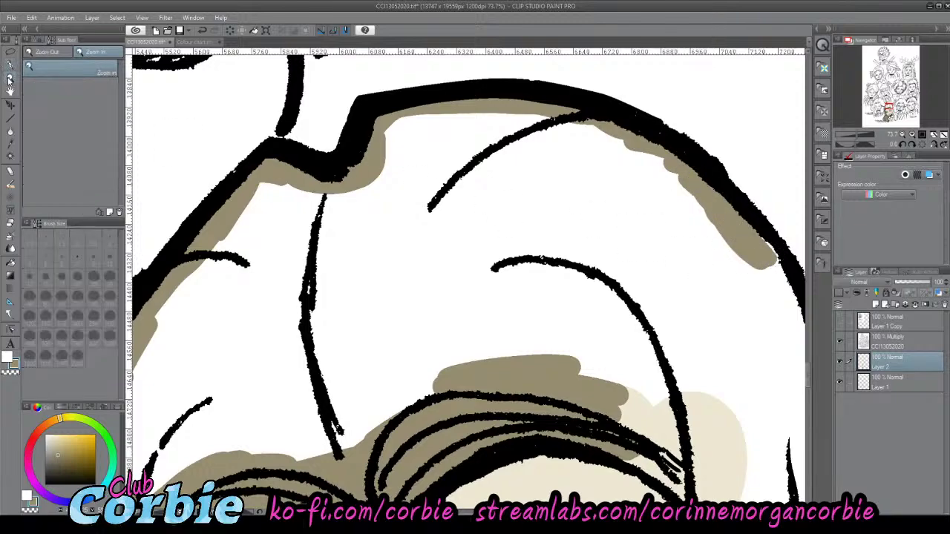
alt+click(263, 208)
click(406, 226)
drag(406, 226, 412, 225)
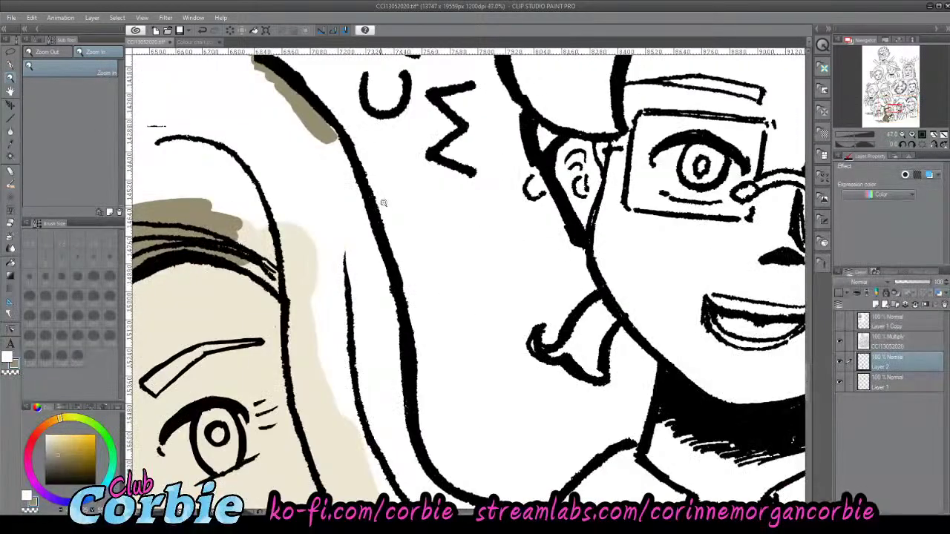
click(11, 65)
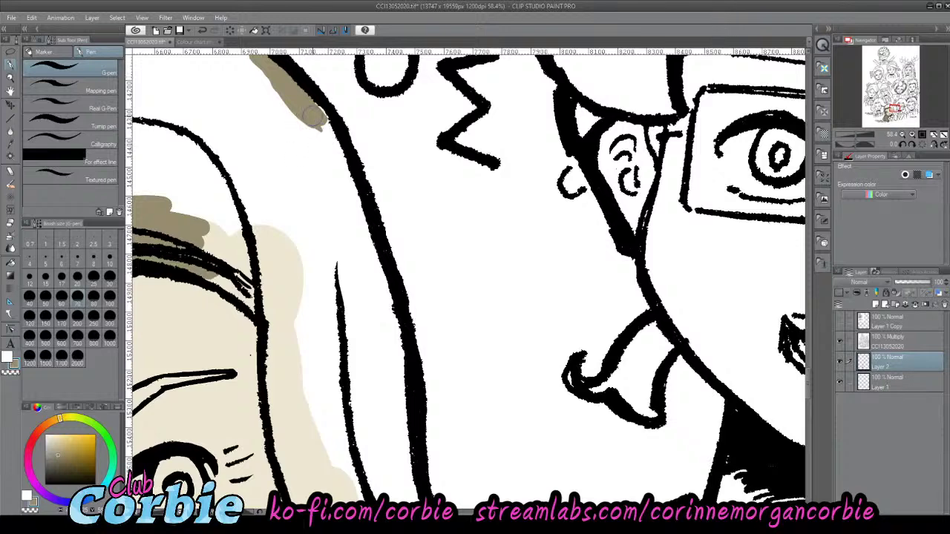
mouse_move(312, 116)
mouse_down()
mouse_move(347, 208)
mouse_move(339, 178)
mouse_move(351, 174)
mouse_move(364, 231)
mouse_move(334, 144)
mouse_move(381, 316)
mouse_move(354, 229)
mouse_move(392, 312)
mouse_move(379, 277)
mouse_move(401, 394)
mouse_move(393, 351)
mouse_move(387, 408)
mouse_up()
drag(220, 280, 242, 294)
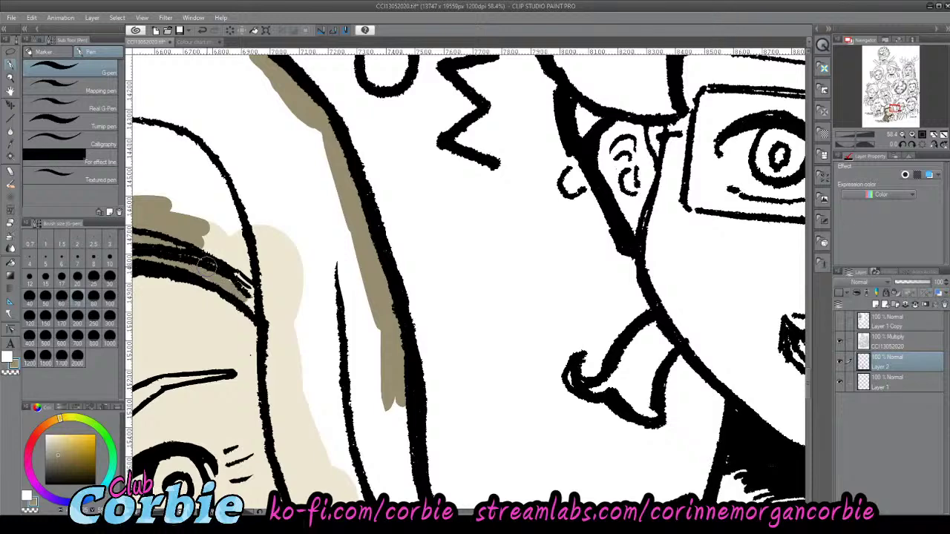
mouse_move(207, 267)
mouse_down()
mouse_move(246, 302)
mouse_move(193, 258)
mouse_move(272, 319)
mouse_up()
- Extend the olive brown along the outer hair outline to the shoulder, and edge the hair's inner contour beside the cheek
drag(807, 375, 809, 394)
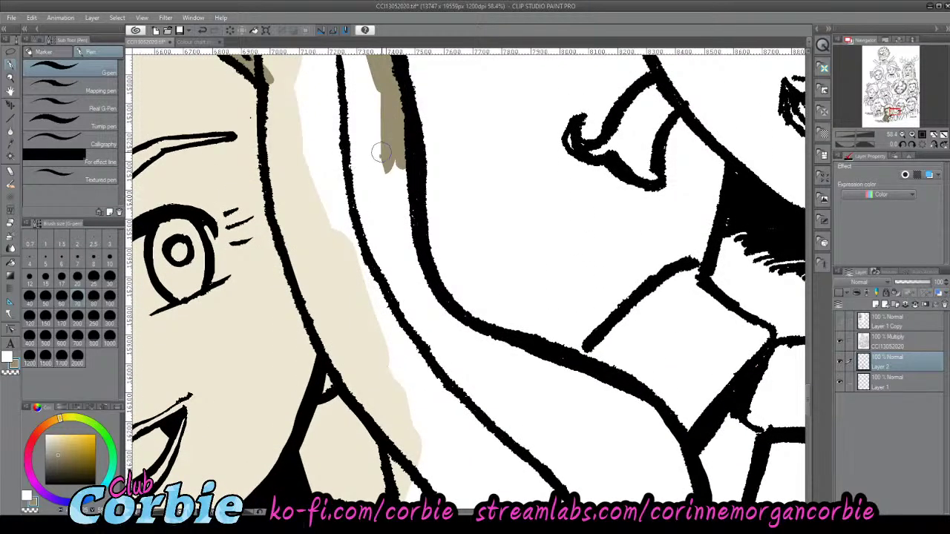
mouse_move(380, 152)
mouse_down()
mouse_move(402, 258)
mouse_move(406, 185)
mouse_up()
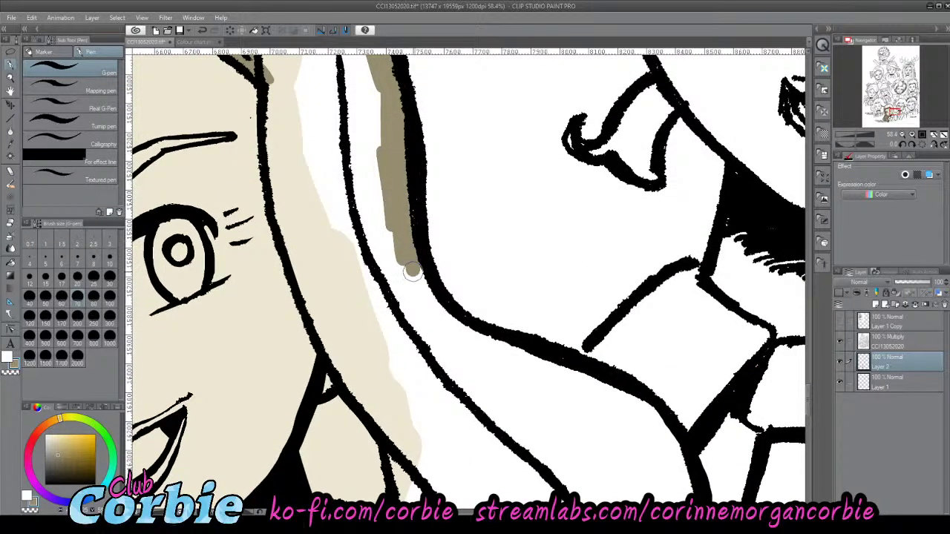
mouse_move(412, 271)
mouse_down()
mouse_move(461, 335)
mouse_move(528, 359)
mouse_move(465, 328)
mouse_move(587, 371)
mouse_move(558, 370)
mouse_move(672, 432)
mouse_up()
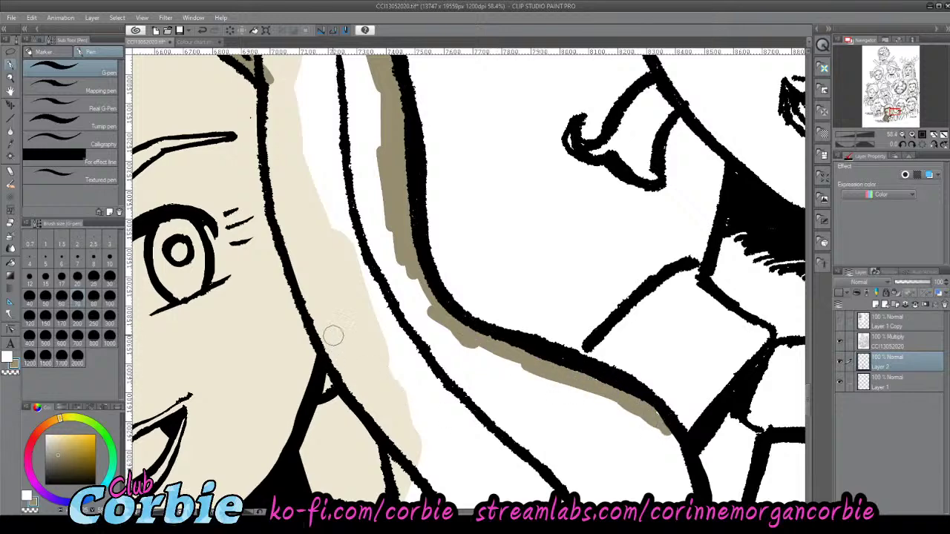
mouse_move(333, 335)
mouse_down()
mouse_move(302, 292)
mouse_move(334, 354)
mouse_move(287, 208)
mouse_move(305, 298)
mouse_move(277, 160)
mouse_move(281, 244)
mouse_move(272, 148)
mouse_move(270, 196)
mouse_move(269, 59)
mouse_up()
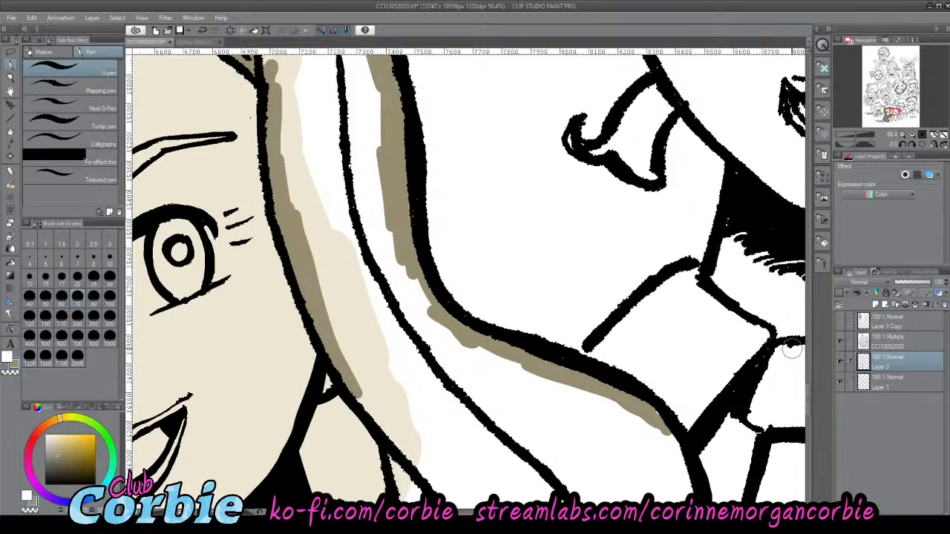
- Edge the hair behind the neck and collar with olive brown, and continue the outer hair edging down to the shoulder
drag(807, 390, 811, 418)
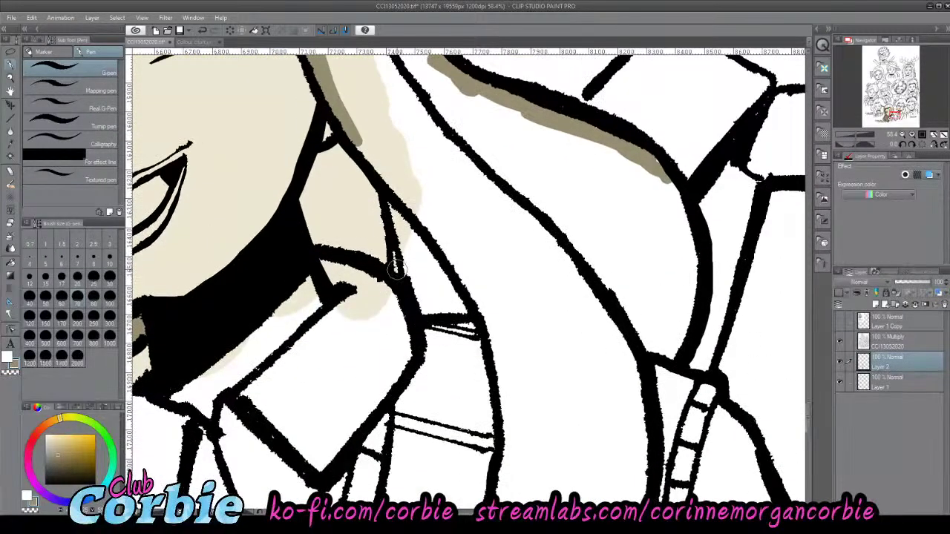
mouse_move(323, 160)
mouse_down()
mouse_move(304, 190)
mouse_move(319, 159)
mouse_move(347, 144)
mouse_up()
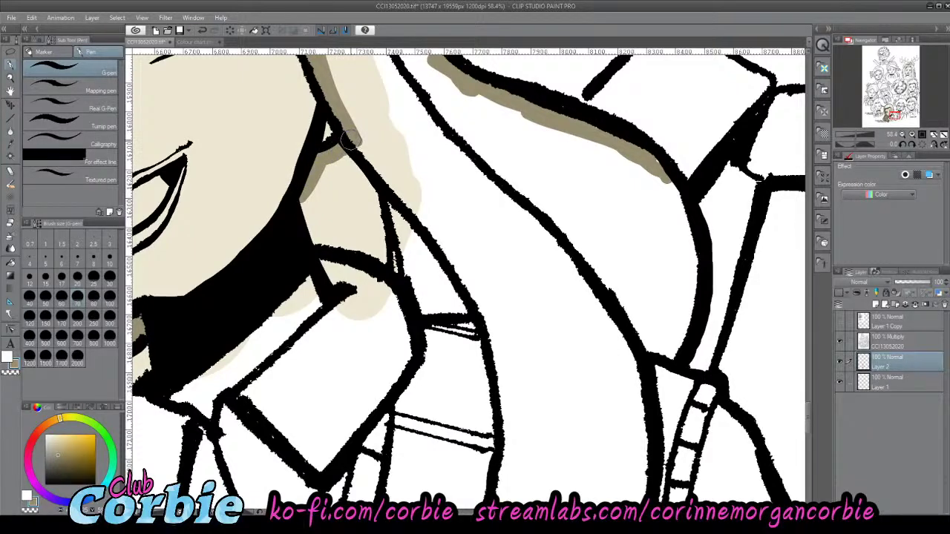
mouse_move(310, 195)
mouse_down()
mouse_move(311, 219)
mouse_move(326, 242)
mouse_move(319, 239)
mouse_move(386, 263)
mouse_move(427, 308)
mouse_move(411, 294)
mouse_move(431, 306)
mouse_move(492, 308)
mouse_move(503, 339)
mouse_move(483, 311)
mouse_move(504, 348)
mouse_move(502, 336)
mouse_move(507, 403)
mouse_up()
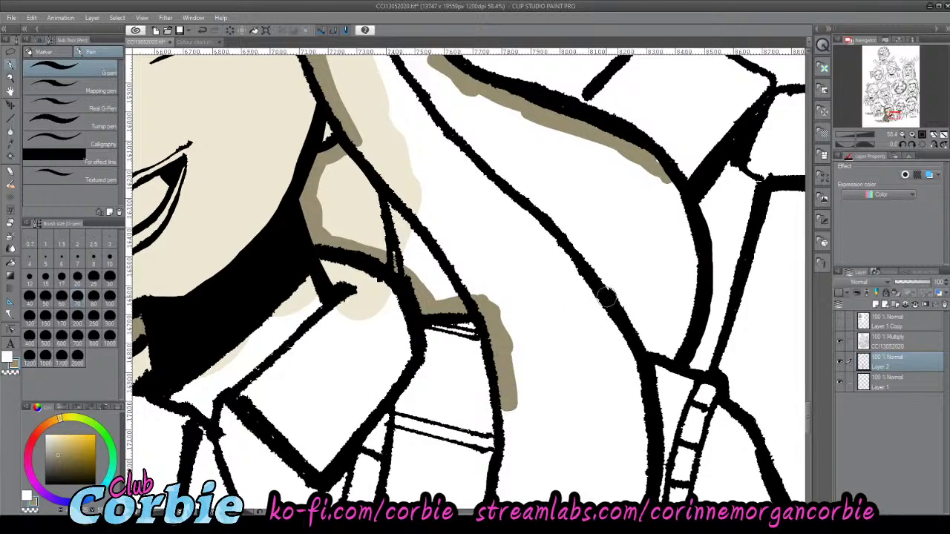
mouse_move(651, 177)
mouse_down()
mouse_move(660, 156)
mouse_move(699, 250)
mouse_move(668, 178)
mouse_move(695, 273)
mouse_move(684, 244)
mouse_move(671, 322)
mouse_move(692, 290)
mouse_move(687, 329)
mouse_move(693, 289)
mouse_move(663, 350)
mouse_up()
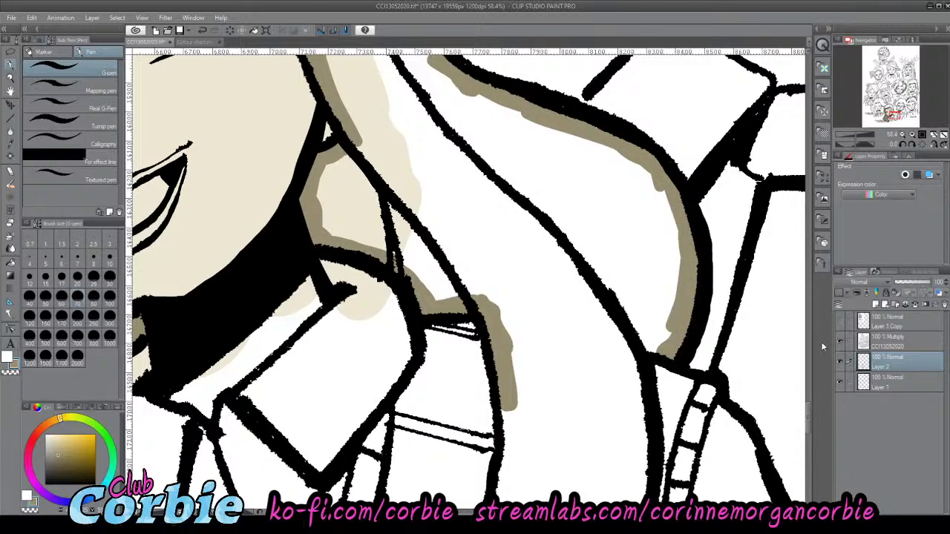
- Line the inside of the long front lock with olive brown down both sides and around its jagged tips
drag(810, 414, 810, 426)
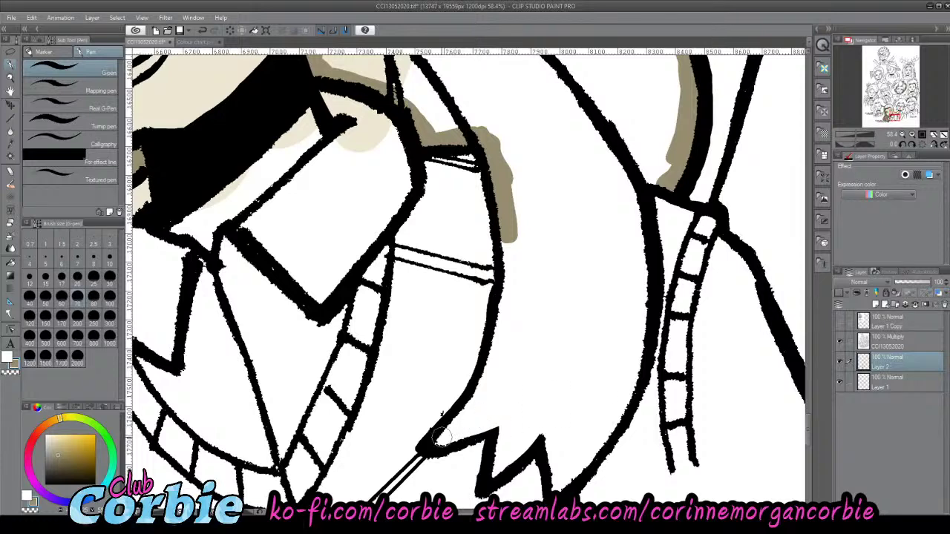
mouse_move(439, 439)
mouse_down()
mouse_move(475, 417)
mouse_move(479, 407)
mouse_move(433, 440)
mouse_move(487, 382)
mouse_move(466, 416)
mouse_move(495, 372)
mouse_move(451, 428)
mouse_move(492, 368)
mouse_move(501, 345)
mouse_move(486, 379)
mouse_move(510, 310)
mouse_move(509, 351)
mouse_move(510, 298)
mouse_move(493, 359)
mouse_move(505, 230)
mouse_move(509, 304)
mouse_move(513, 238)
mouse_move(515, 365)
mouse_up()
mouse_move(455, 436)
mouse_down()
mouse_move(477, 422)
mouse_move(434, 443)
mouse_move(497, 415)
mouse_move(498, 438)
mouse_move(471, 429)
mouse_move(493, 421)
mouse_move(504, 430)
mouse_move(494, 479)
mouse_move(545, 417)
mouse_move(561, 477)
mouse_move(551, 442)
mouse_move(544, 489)
mouse_move(551, 454)
mouse_move(587, 446)
mouse_move(612, 397)
mouse_move(580, 469)
mouse_move(635, 353)
mouse_move(617, 418)
mouse_move(645, 334)
mouse_move(635, 388)
mouse_move(634, 236)
mouse_move(642, 325)
mouse_move(630, 224)
mouse_move(624, 260)
mouse_move(643, 291)
mouse_up()
drag(637, 176, 665, 162)
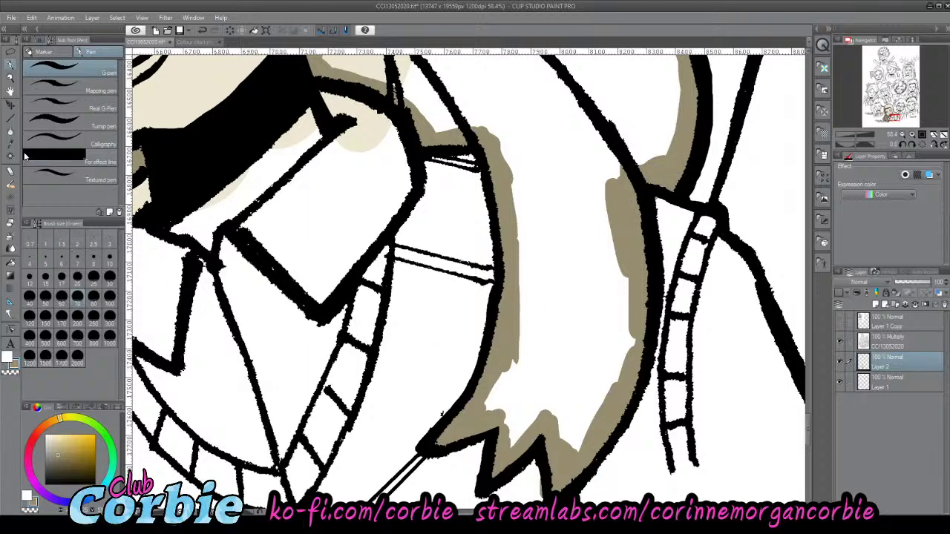
click(12, 224)
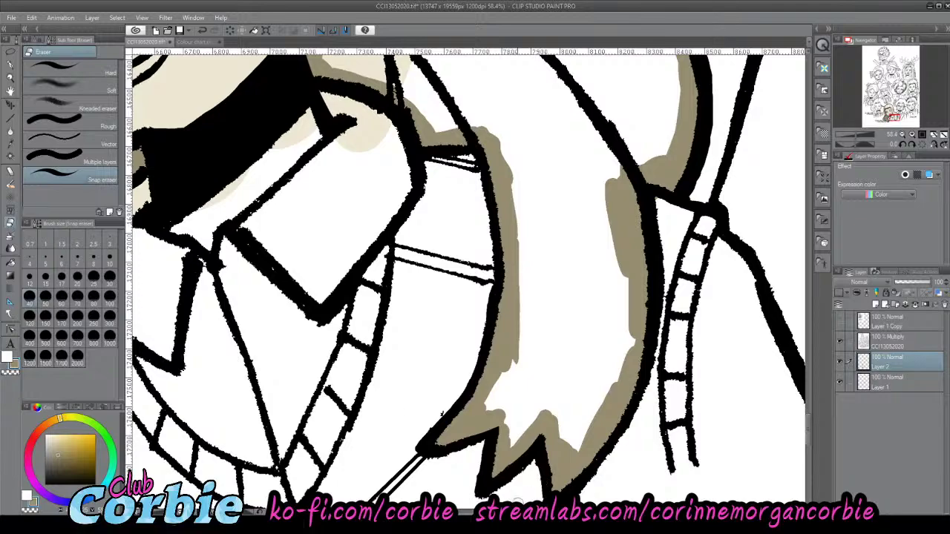
- Fill the remaining unpainted areas inside the girl's edged hair outline with olive brown using the Fill tool
click(11, 78)
drag(390, 296, 381, 275)
drag(345, 211, 361, 208)
drag(341, 172, 400, 181)
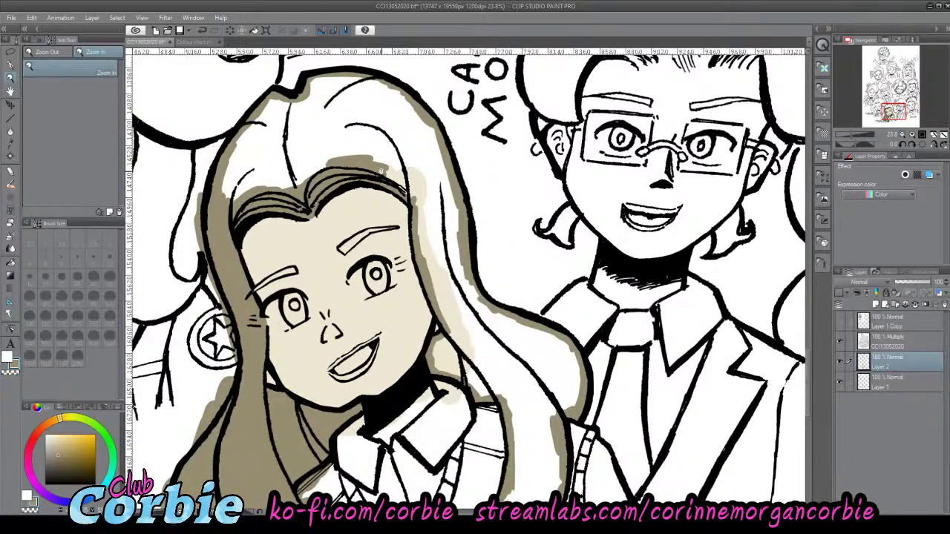
drag(575, 304, 519, 315)
drag(587, 355, 627, 356)
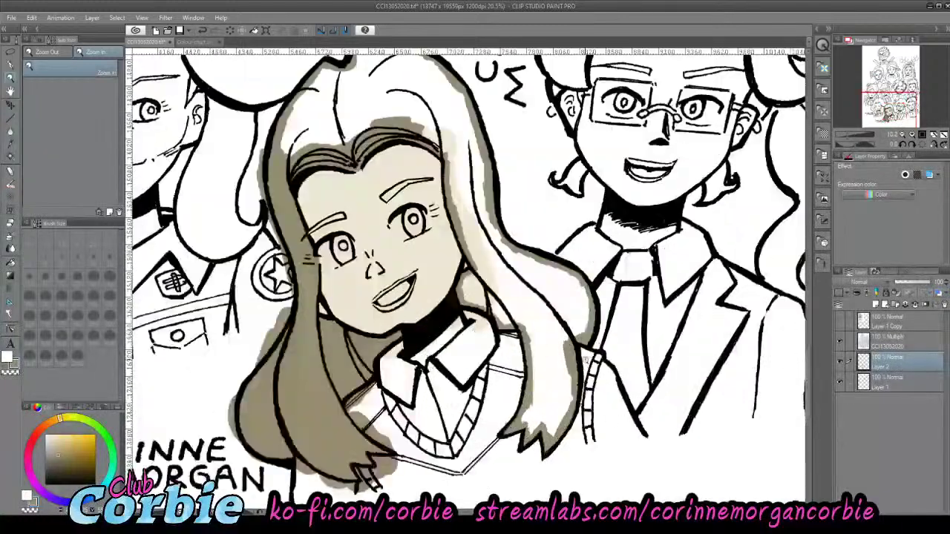
click(12, 250)
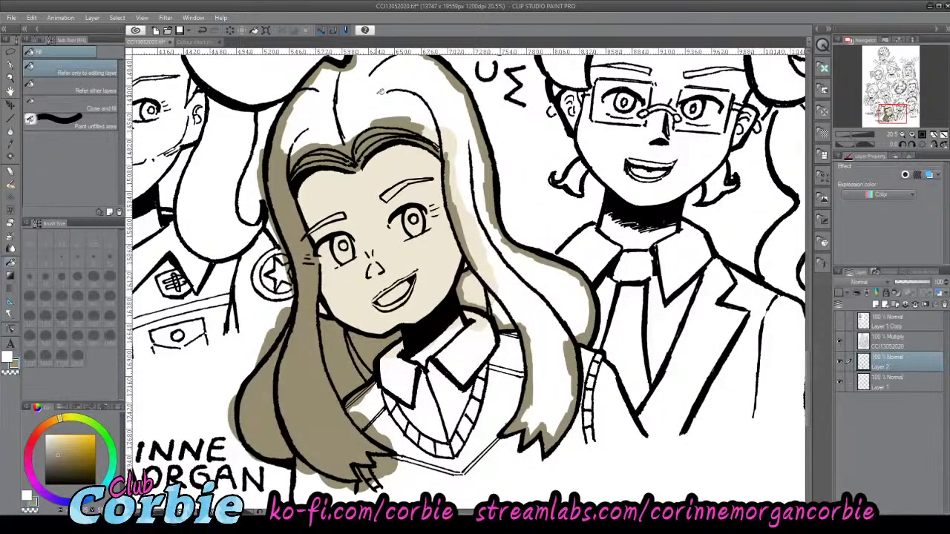
click(536, 316)
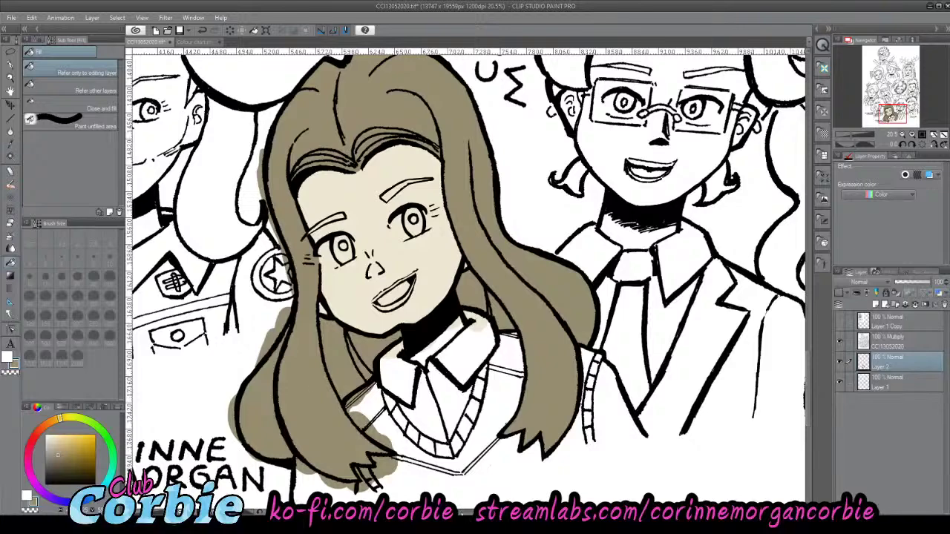
- Erase the olive brown overspill outside the rounded lower hair curve beside the name lettering with the Snap eraser
click(11, 81)
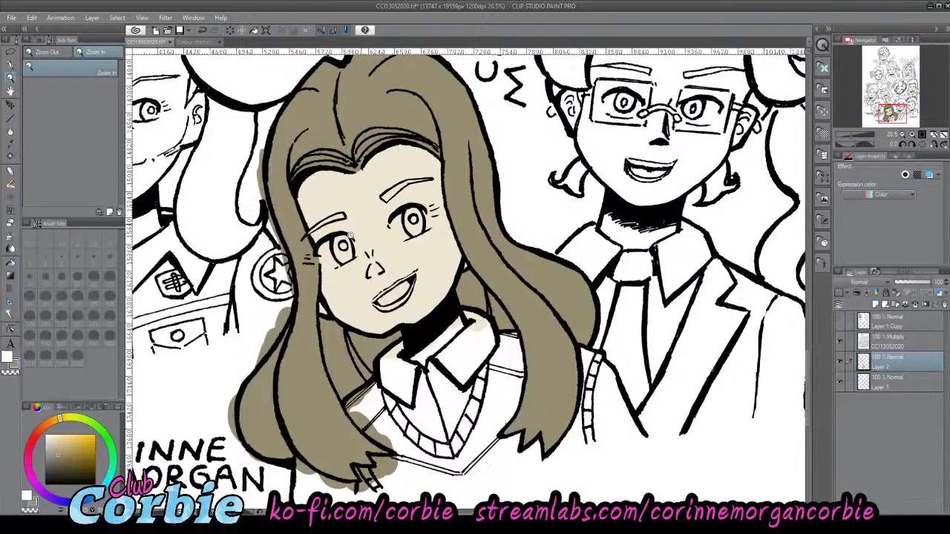
drag(355, 229, 411, 242)
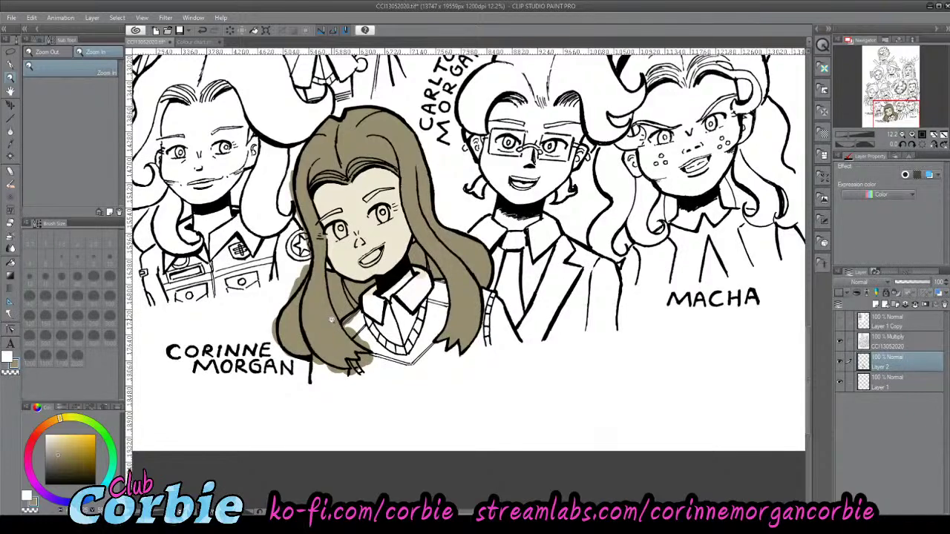
scroll(315, 318, up, 2)
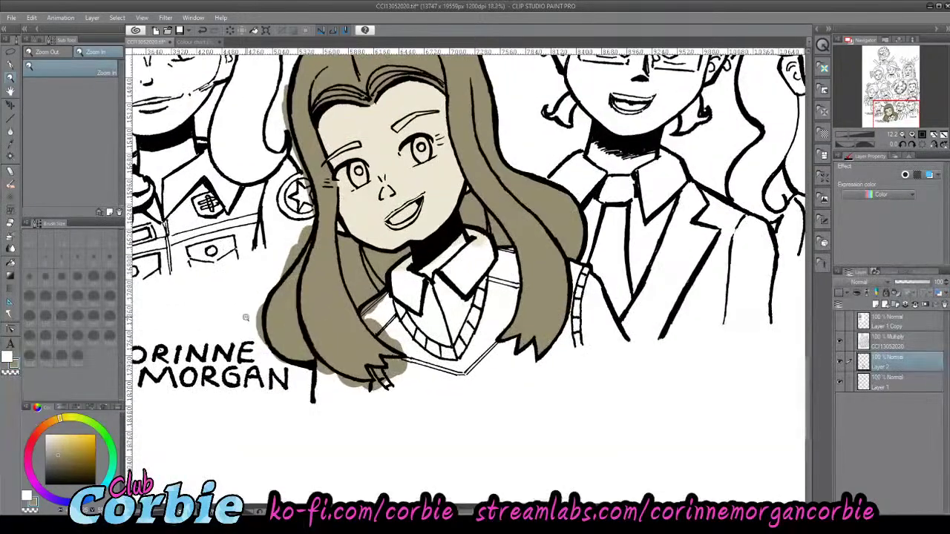
scroll(290, 315, up, 1)
scroll(290, 316, up, 5)
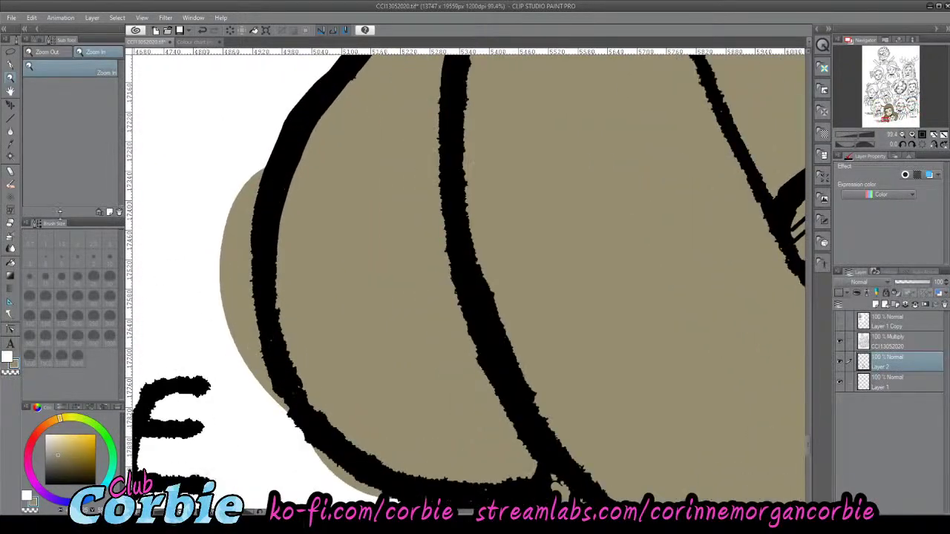
click(10, 223)
mouse_move(233, 263)
mouse_down()
mouse_move(223, 245)
mouse_move(231, 322)
mouse_move(265, 403)
mouse_move(275, 401)
mouse_move(240, 254)
mouse_move(238, 188)
mouse_up()
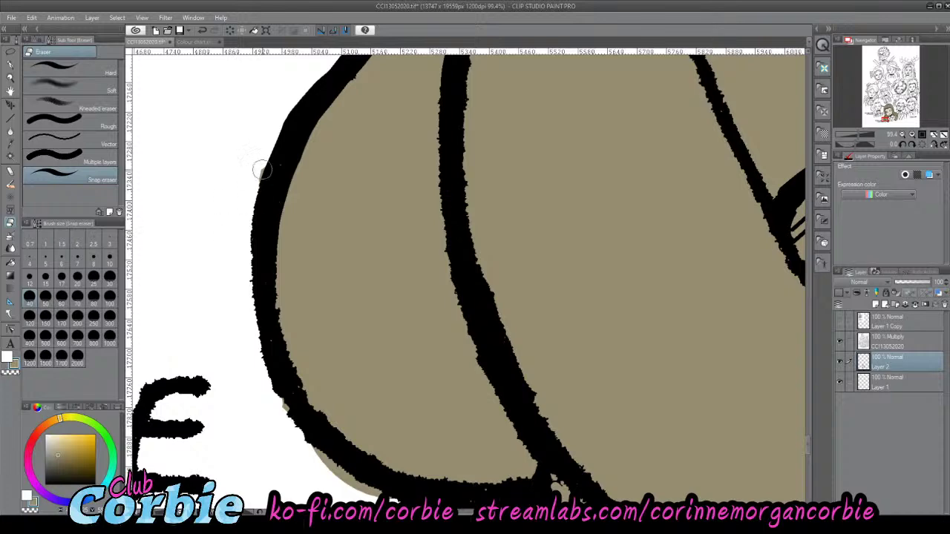
mouse_move(293, 430)
mouse_down()
mouse_move(351, 464)
mouse_move(380, 495)
mouse_up()
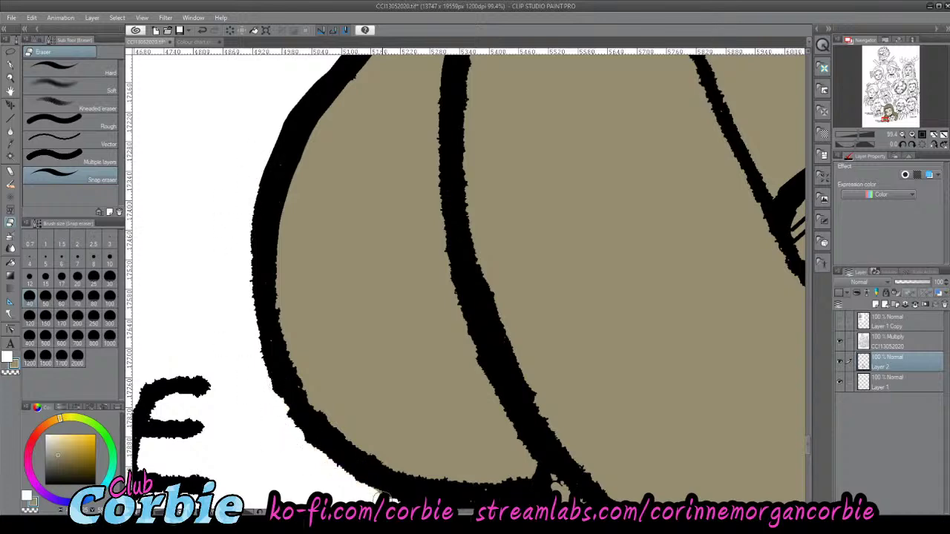
- Erase the olive brown overspill beneath the lower hair curve and around the jagged tips beside the sweater hem
click(12, 79)
drag(251, 244, 276, 307)
scroll(434, 349, up, 3)
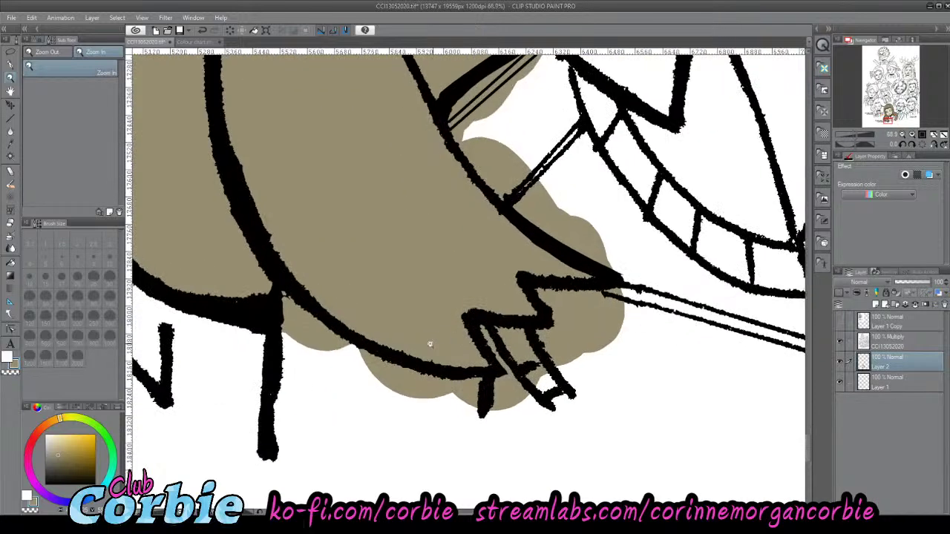
scroll(409, 340, up, 2)
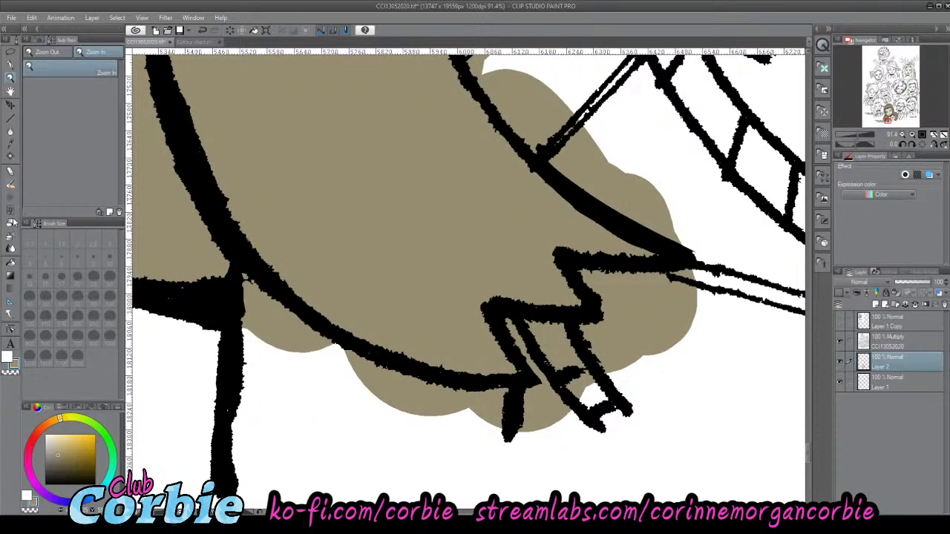
click(12, 223)
mouse_move(276, 350)
mouse_down()
mouse_move(260, 326)
mouse_move(322, 344)
mouse_move(249, 288)
mouse_move(238, 310)
mouse_up()
mouse_move(324, 361)
mouse_down()
mouse_move(438, 417)
mouse_move(416, 390)
mouse_move(518, 424)
mouse_move(475, 400)
mouse_move(525, 413)
mouse_move(518, 393)
mouse_move(532, 395)
mouse_move(526, 415)
mouse_move(546, 386)
mouse_move(523, 348)
mouse_move(536, 332)
mouse_move(613, 338)
mouse_move(529, 329)
mouse_move(572, 362)
mouse_move(551, 377)
mouse_move(551, 369)
mouse_move(579, 381)
mouse_move(638, 355)
mouse_move(653, 320)
mouse_move(586, 276)
mouse_move(612, 310)
mouse_move(686, 306)
mouse_move(623, 317)
mouse_move(630, 282)
mouse_move(660, 276)
mouse_move(615, 305)
mouse_move(680, 335)
mouse_move(682, 284)
mouse_up()
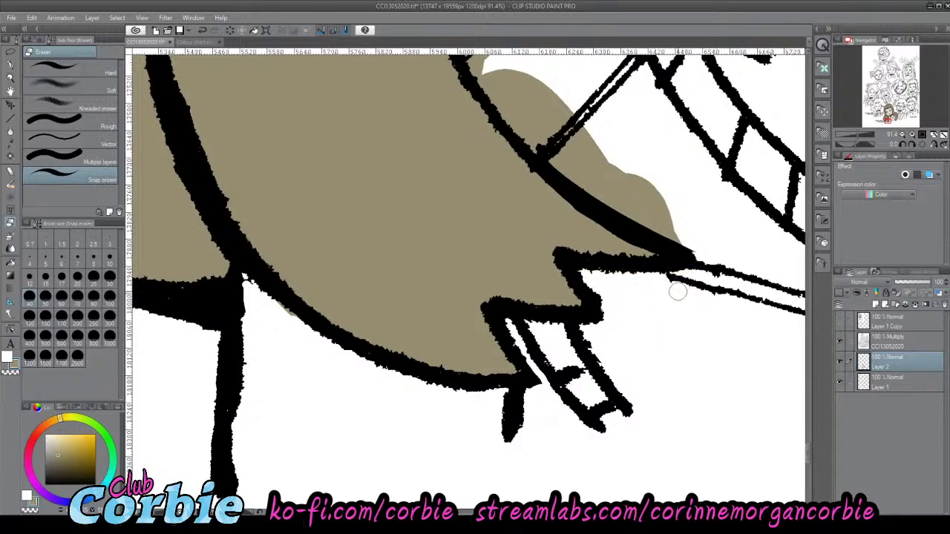
- Erase the olive brown overspill from the sweater shoulder between the hair and the collar
drag(808, 450, 808, 441)
drag(505, 301, 598, 397)
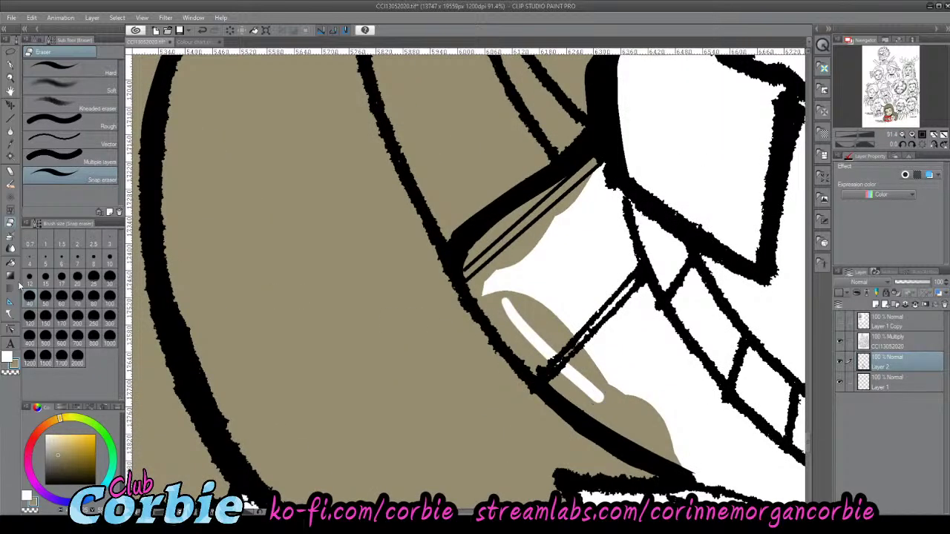
mouse_move(555, 307)
mouse_down()
mouse_move(530, 318)
mouse_move(497, 297)
mouse_move(558, 378)
mouse_move(663, 435)
mouse_move(579, 336)
mouse_move(520, 282)
mouse_move(494, 277)
mouse_move(483, 250)
mouse_move(510, 222)
mouse_move(526, 249)
mouse_move(613, 156)
mouse_up()
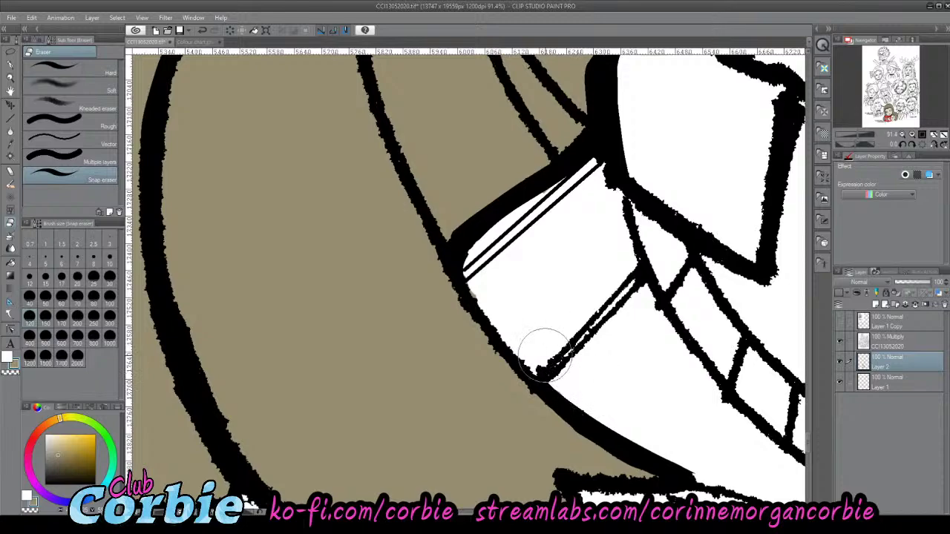
- Erase the olive brown overspill outside the hair outline from the lower curve up past the star badge
click(11, 79)
drag(327, 260, 258, 311)
scroll(392, 192, up, 2)
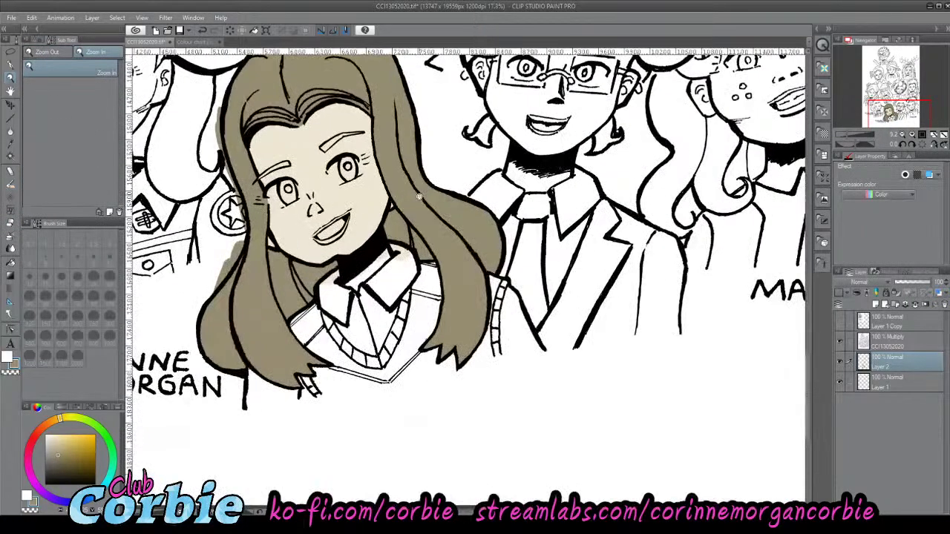
scroll(392, 192, down, 2)
scroll(392, 192, up, 1)
scroll(433, 247, up, 1)
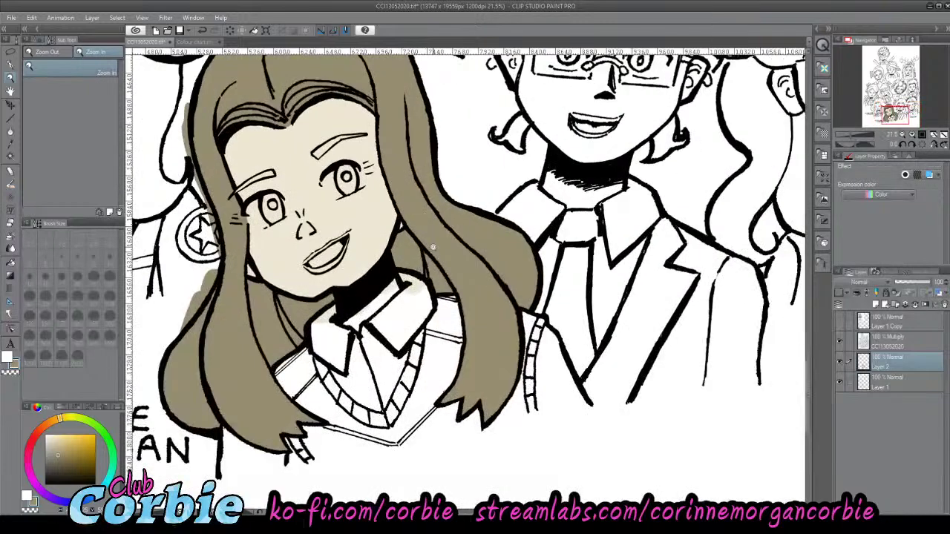
scroll(432, 247, down, 2)
scroll(277, 273, up, 4)
scroll(282, 280, up, 1)
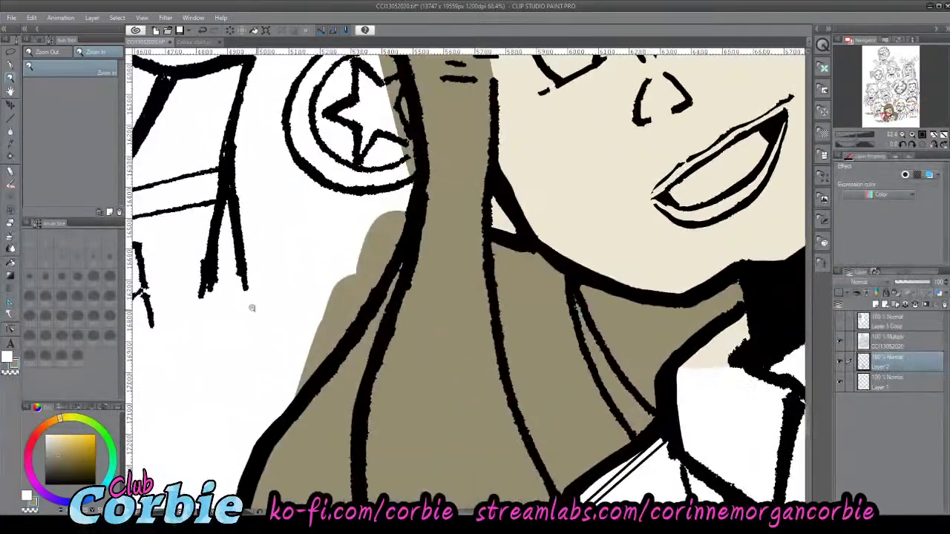
click(11, 224)
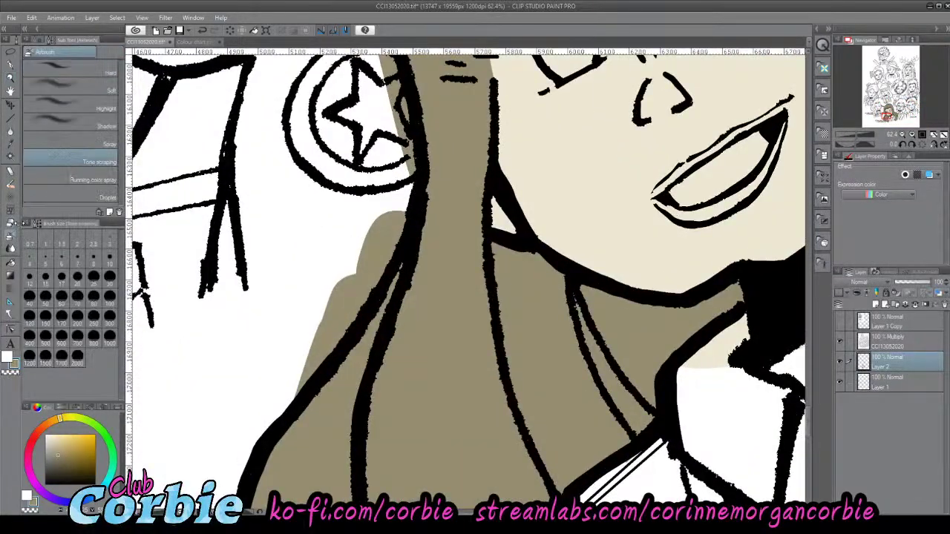
mouse_move(267, 394)
mouse_down()
mouse_move(323, 343)
mouse_move(275, 397)
mouse_move(357, 284)
mouse_move(323, 329)
mouse_move(369, 220)
mouse_move(368, 260)
mouse_move(387, 191)
mouse_move(364, 288)
mouse_move(395, 180)
mouse_move(394, 202)
mouse_move(399, 98)
mouse_move(396, 107)
mouse_move(387, 59)
mouse_up()
- Erase the olive brown overspill outside the hair outline above the star badge, beside the neighbouring figure's curl
click(11, 76)
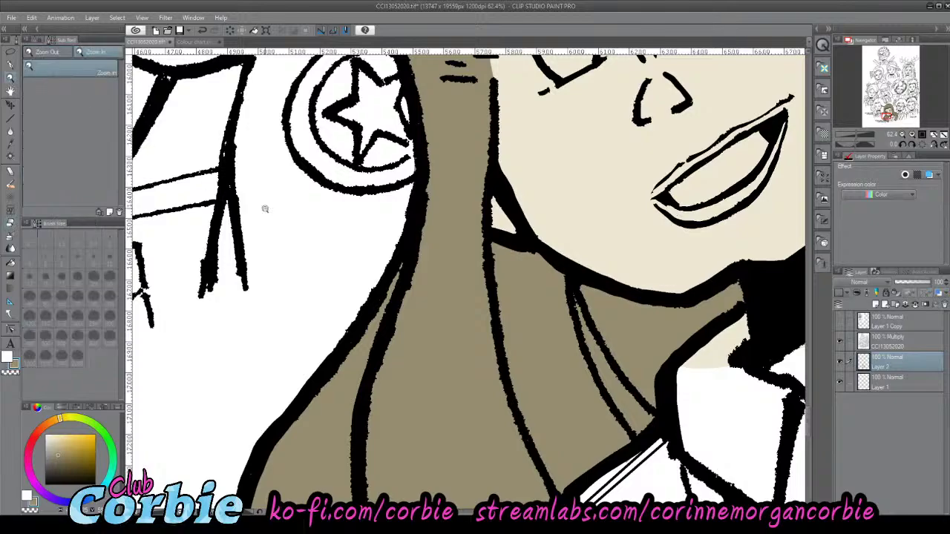
scroll(265, 210, down, 6)
scroll(356, 71, up, 6)
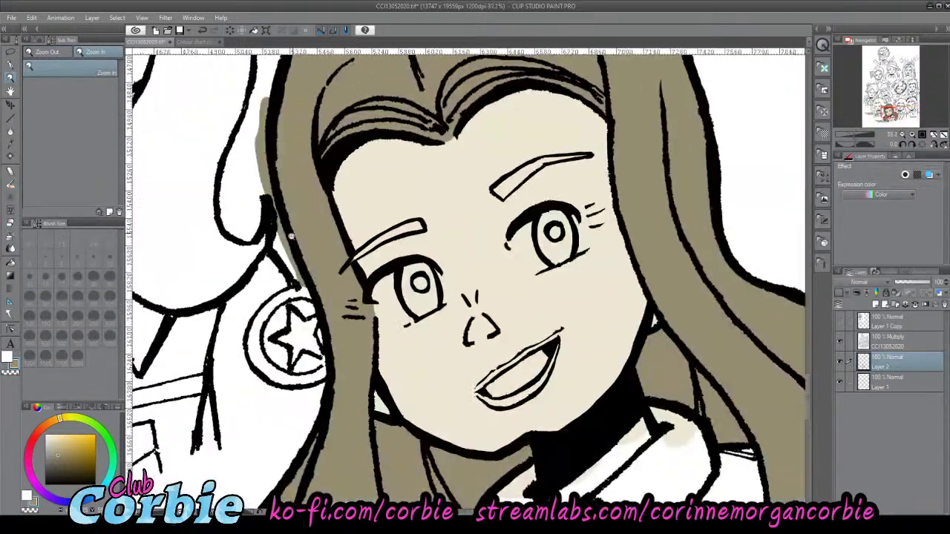
scroll(312, 149, down, 3)
scroll(276, 196, up, 2)
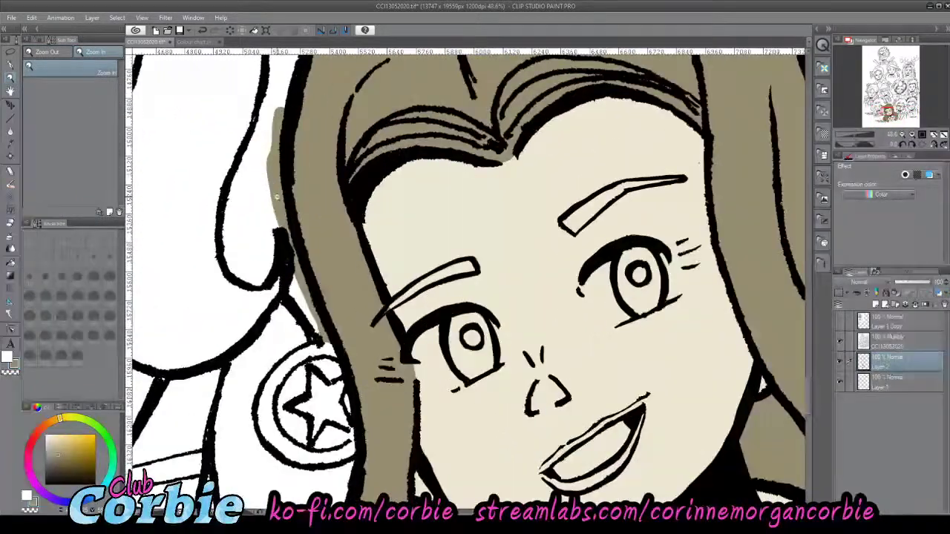
click(10, 223)
mouse_move(321, 361)
mouse_down()
mouse_move(274, 163)
mouse_move(260, 216)
mouse_move(271, 85)
mouse_up()
- Paint the girl's eyebrow nearest the star badge olive brown with the G-pen at size 25
click(10, 80)
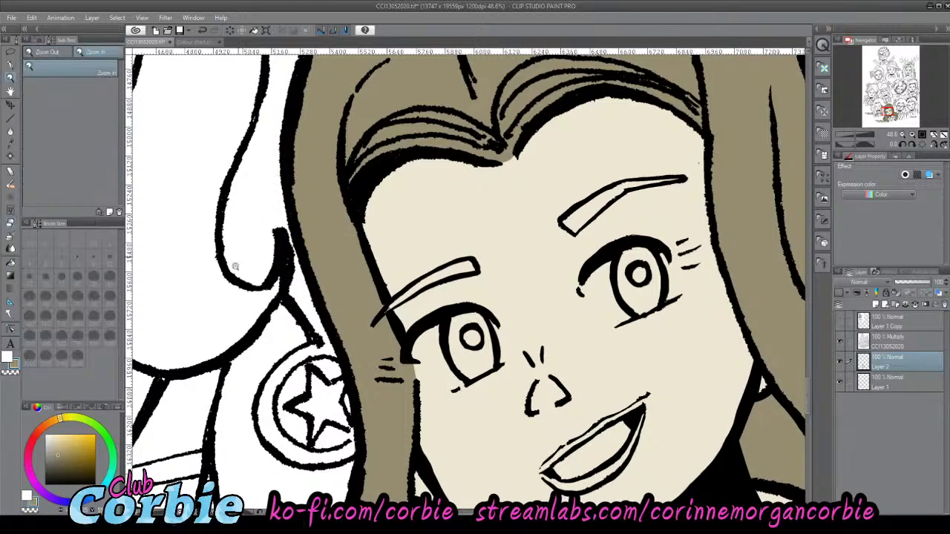
drag(236, 264, 167, 269)
drag(272, 252, 204, 263)
drag(373, 338, 413, 352)
scroll(322, 248, up, 4)
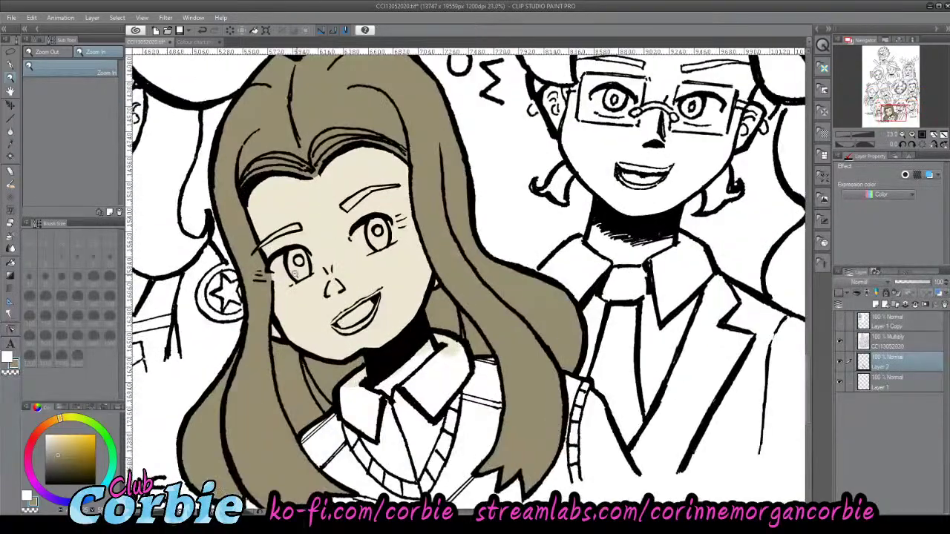
scroll(278, 225, up, 2)
scroll(259, 238, up, 8)
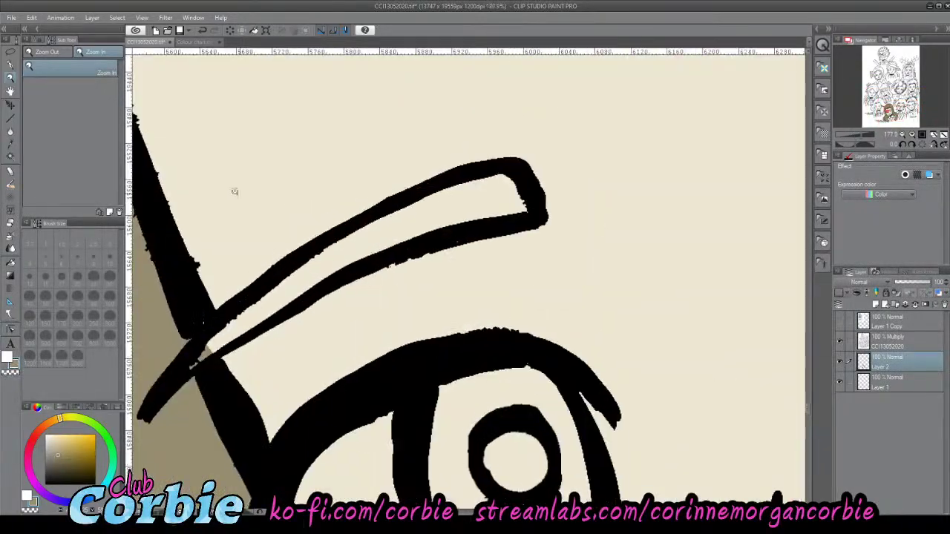
key(p)
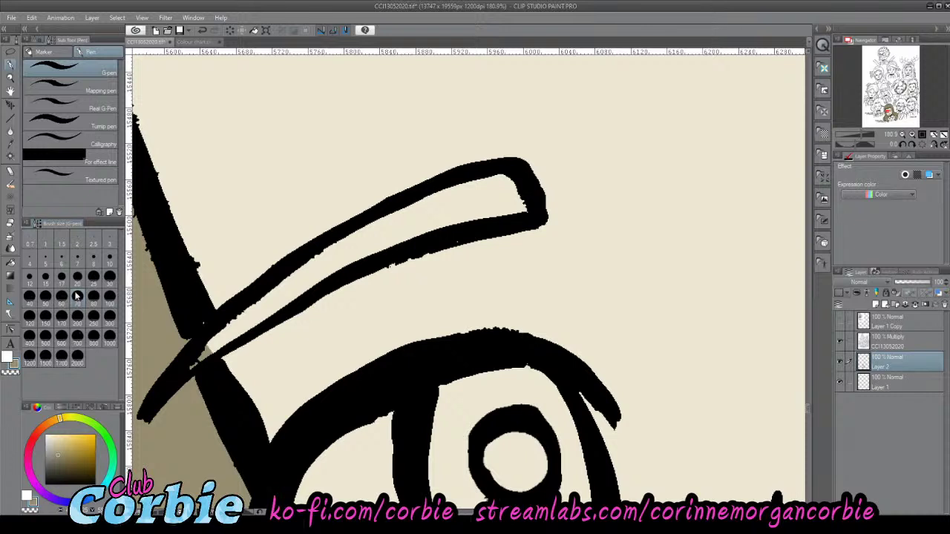
mouse_move(197, 355)
mouse_down()
mouse_move(244, 313)
mouse_move(189, 356)
mouse_move(310, 283)
mouse_move(272, 292)
mouse_move(248, 314)
mouse_move(283, 303)
mouse_move(310, 282)
mouse_move(279, 289)
mouse_move(368, 229)
mouse_move(307, 258)
mouse_move(467, 195)
mouse_move(315, 270)
mouse_move(498, 217)
mouse_move(410, 238)
mouse_move(469, 191)
mouse_move(441, 203)
mouse_move(517, 176)
mouse_move(512, 212)
mouse_move(483, 182)
mouse_up()
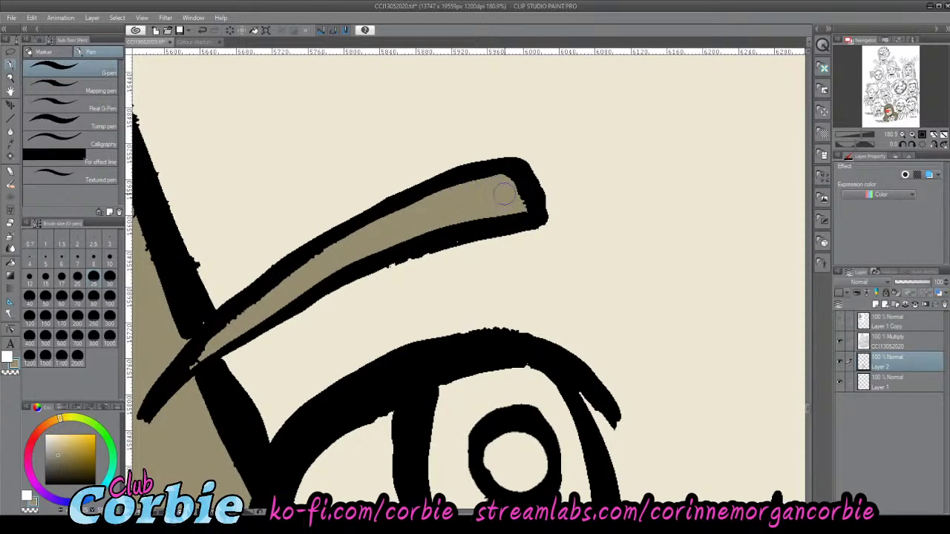
- Fill the girl's other eyebrow, the one farther from the star badge, with olive brown using the G-pen
click(9, 78)
drag(329, 252, 326, 321)
drag(489, 181, 473, 146)
drag(443, 175, 454, 151)
click(10, 65)
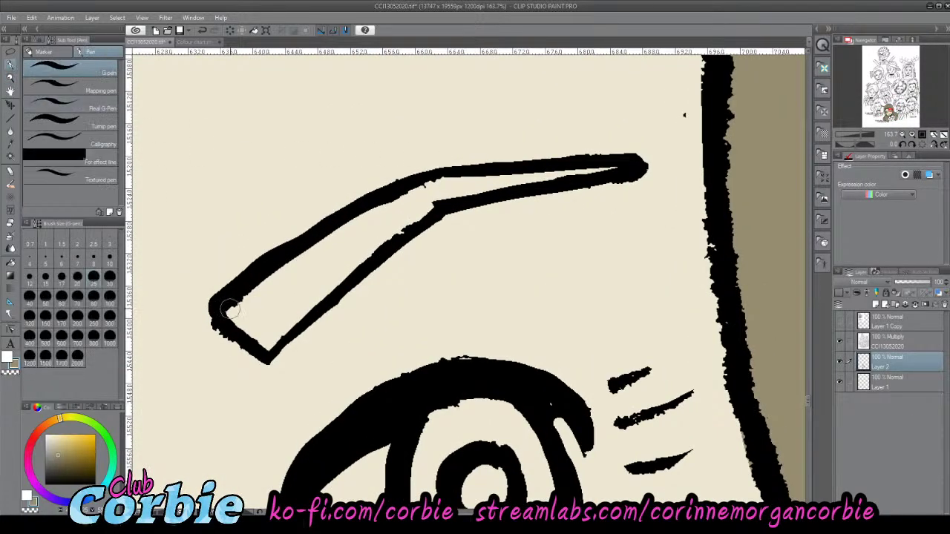
mouse_move(230, 310)
mouse_down()
mouse_move(265, 283)
mouse_move(234, 312)
mouse_move(267, 302)
mouse_move(262, 337)
mouse_move(242, 327)
mouse_move(265, 342)
mouse_move(300, 306)
mouse_move(267, 349)
mouse_move(343, 249)
mouse_move(259, 298)
mouse_move(329, 250)
mouse_move(262, 286)
mouse_move(347, 229)
mouse_move(279, 274)
mouse_move(354, 247)
mouse_move(283, 323)
mouse_move(379, 231)
mouse_move(340, 261)
mouse_move(421, 210)
mouse_move(354, 230)
mouse_move(408, 196)
mouse_move(344, 231)
mouse_move(395, 201)
mouse_move(448, 187)
mouse_move(429, 208)
mouse_up()
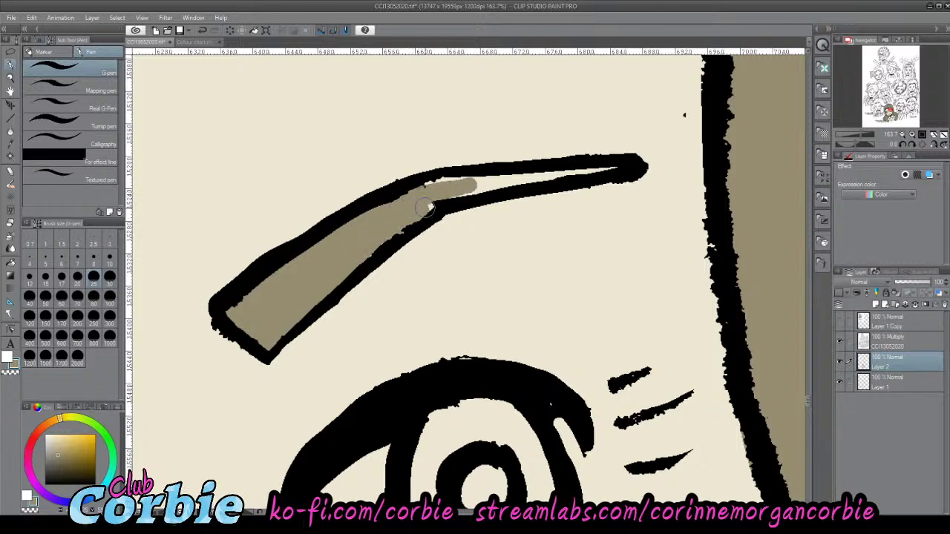
mouse_move(480, 184)
mouse_down()
mouse_move(418, 190)
mouse_move(615, 166)
mouse_up()
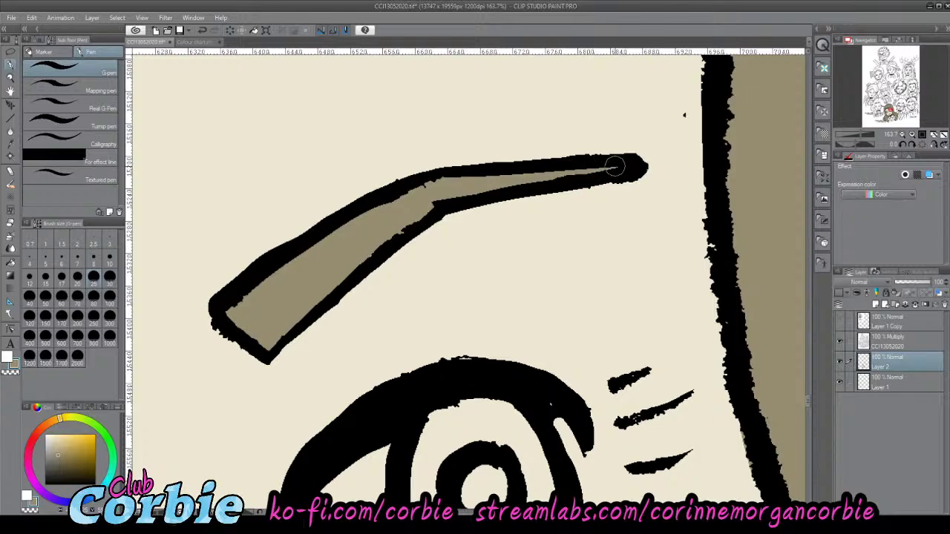
- Add a new layer directly above the olive brown hair layer, beneath the line art
click(10, 77)
drag(443, 229, 215, 293)
scroll(512, 232, down, 2)
scroll(505, 377, up, 5)
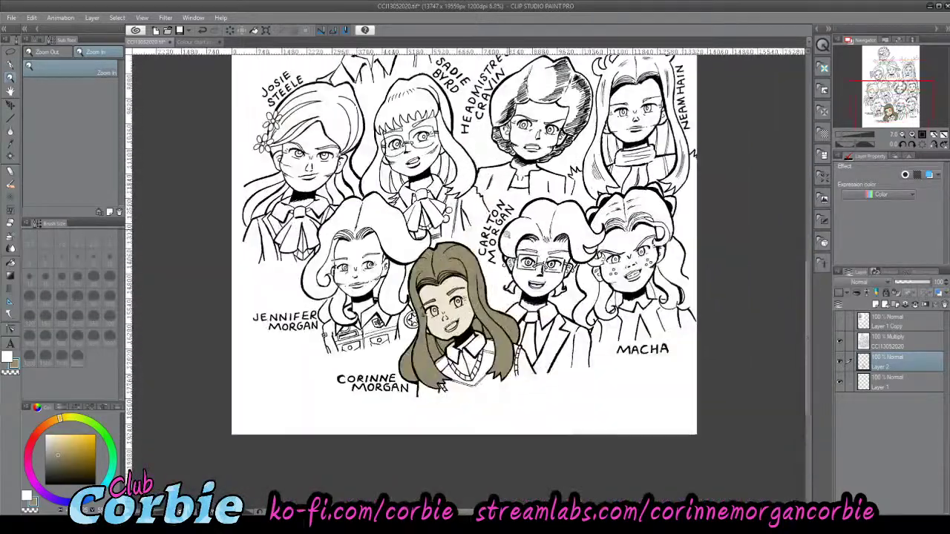
scroll(504, 377, up, 3)
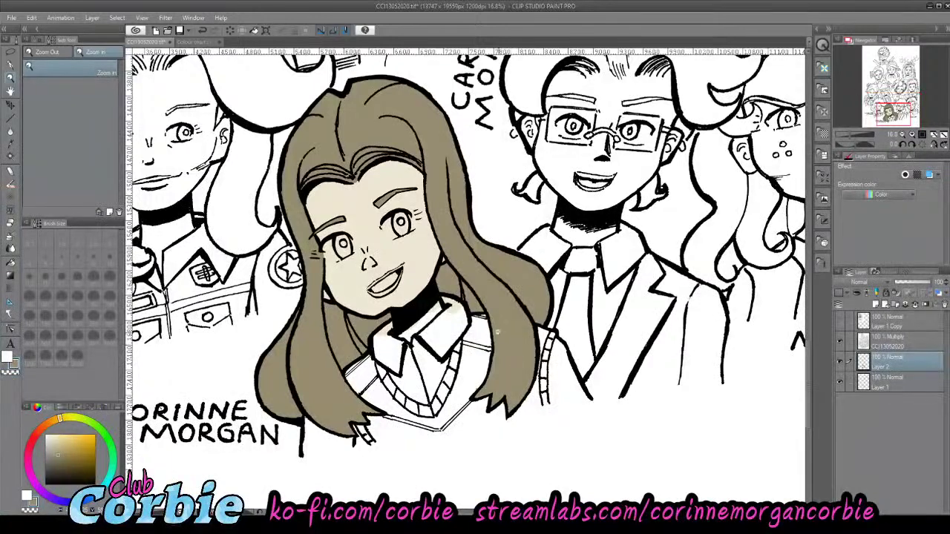
click(96, 32)
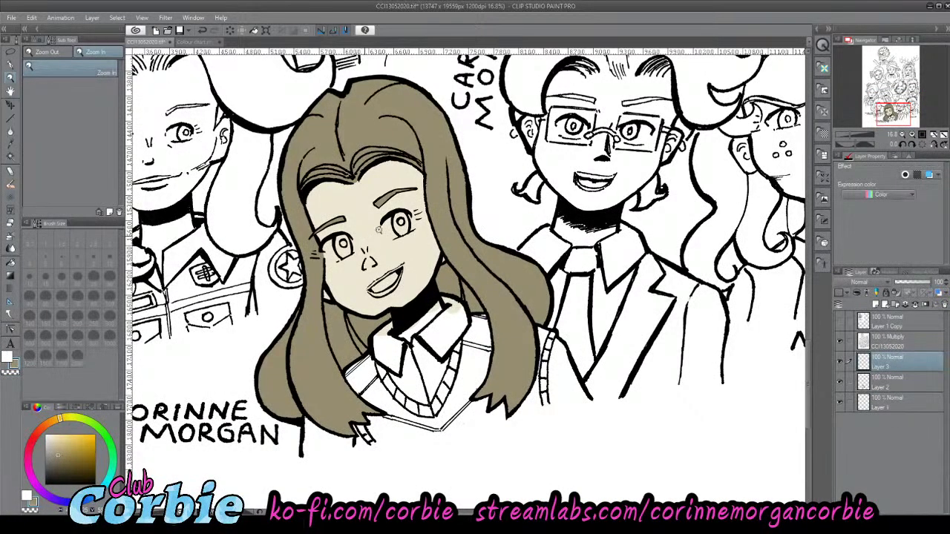
- Paint the white of the girl's eye nearest the star badge on both sides of the iris with the G-pen at size 80
scroll(378, 230, up, 10)
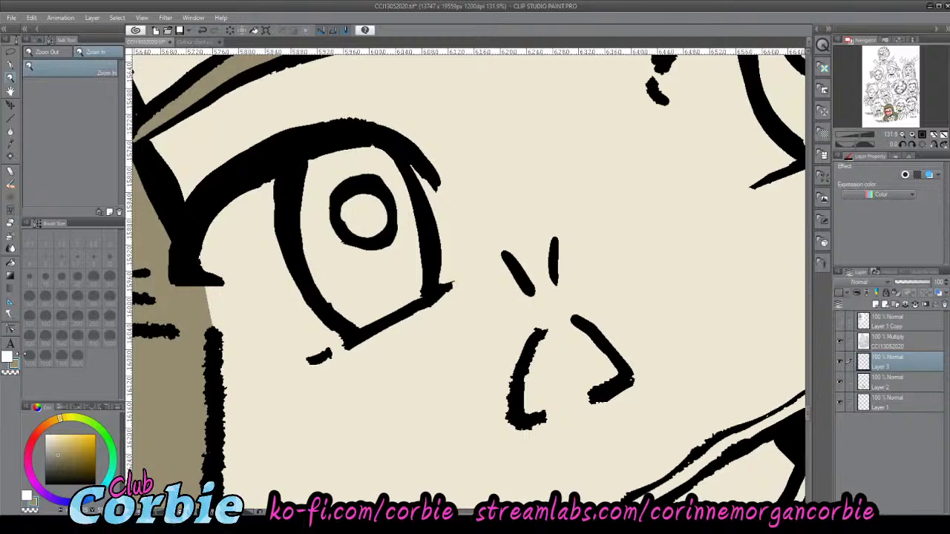
click(6, 357)
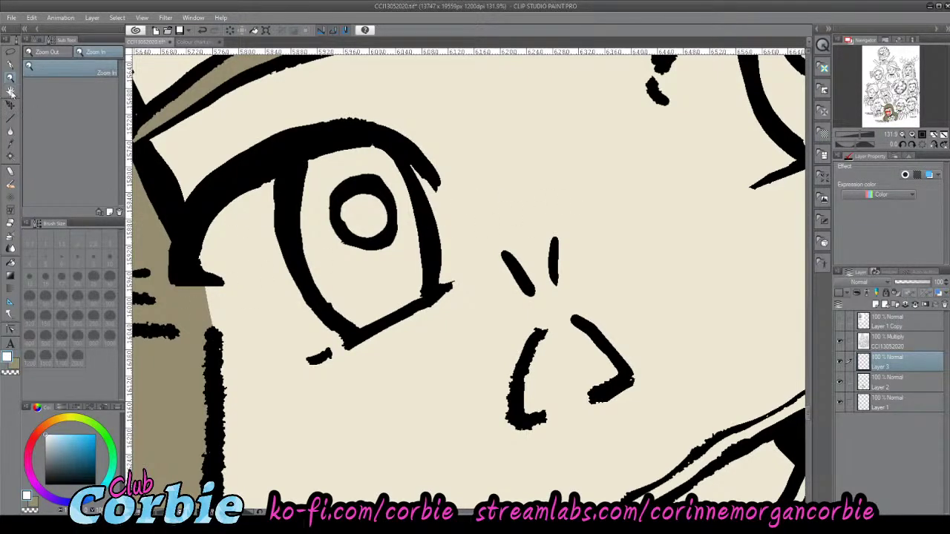
click(11, 66)
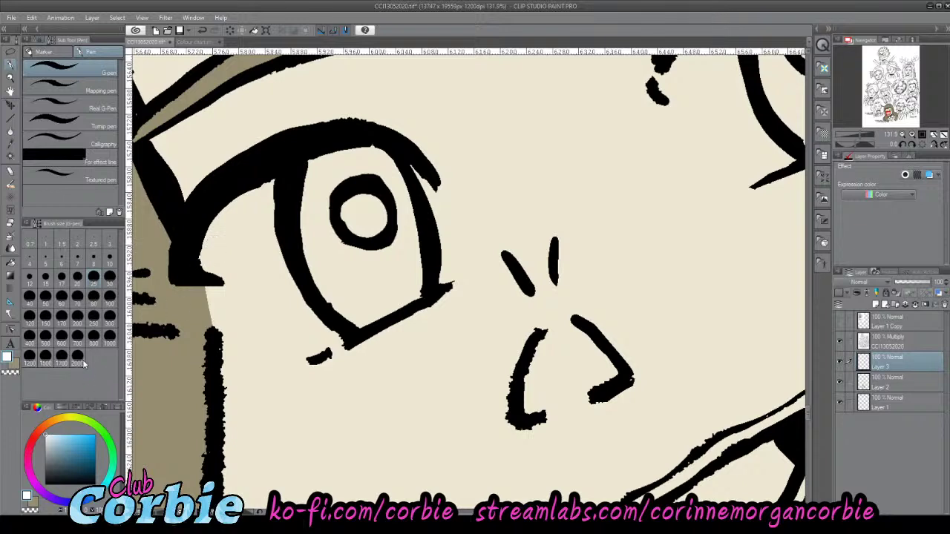
mouse_move(239, 223)
mouse_down()
mouse_move(245, 276)
mouse_move(219, 233)
mouse_move(238, 288)
mouse_move(278, 327)
mouse_move(315, 329)
mouse_move(276, 292)
mouse_move(259, 211)
mouse_move(254, 226)
mouse_move(243, 205)
mouse_move(264, 189)
mouse_move(251, 262)
mouse_move(221, 244)
mouse_move(240, 272)
mouse_move(208, 250)
mouse_move(241, 302)
mouse_move(292, 335)
mouse_move(270, 325)
mouse_move(219, 255)
mouse_move(293, 326)
mouse_move(326, 329)
mouse_move(271, 319)
mouse_move(216, 250)
mouse_move(281, 337)
mouse_move(323, 334)
mouse_move(258, 290)
mouse_move(240, 221)
mouse_move(244, 197)
mouse_move(250, 241)
mouse_move(255, 184)
mouse_move(238, 212)
mouse_up()
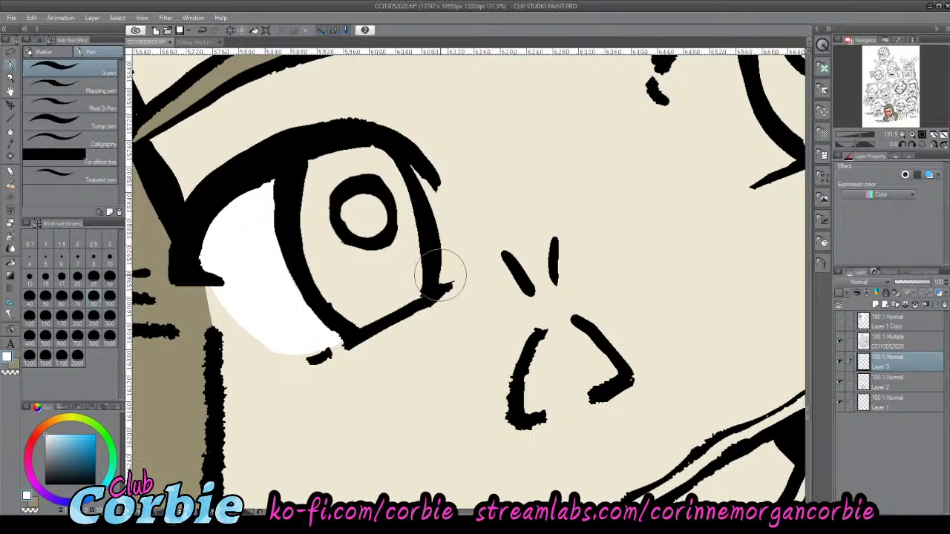
mouse_move(441, 272)
mouse_down()
mouse_move(427, 186)
mouse_move(438, 205)
mouse_move(436, 273)
mouse_move(454, 289)
mouse_up()
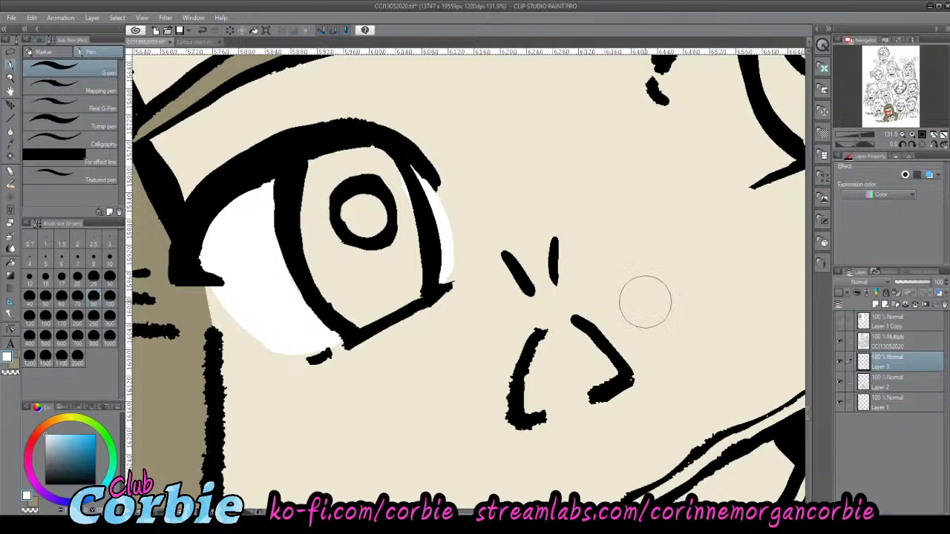
- On the CCI13052020 line art layer, paint out the stray spur at that eye's outer corner in white with the G-pen at size 50
click(881, 346)
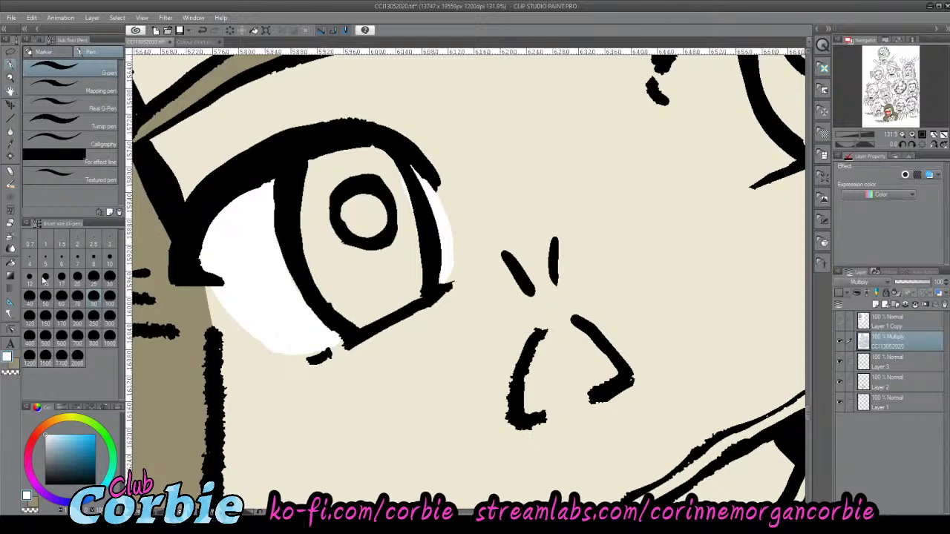
click(45, 301)
mouse_move(235, 262)
mouse_down()
mouse_move(231, 284)
mouse_move(215, 258)
mouse_move(233, 285)
mouse_move(214, 250)
mouse_up()
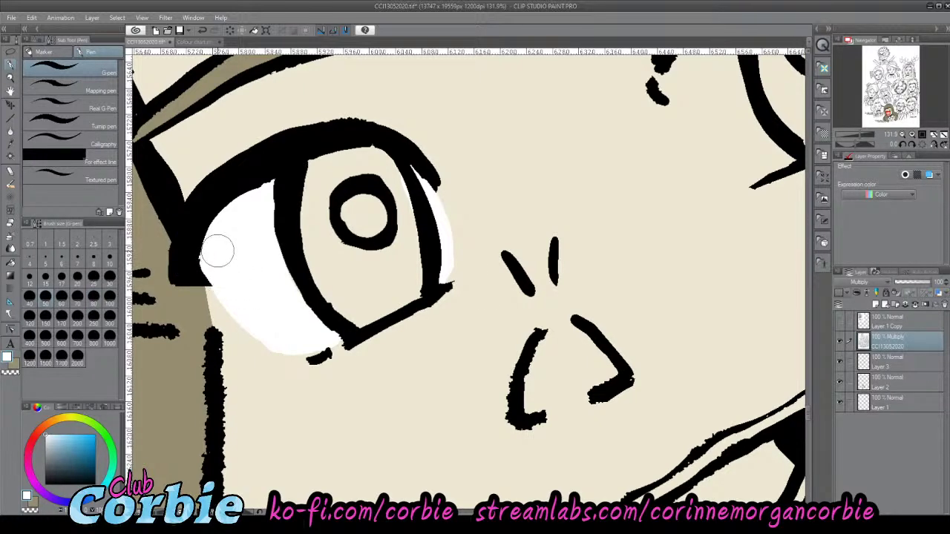
- Show the Layer 1 Copy layer and rename it Colour chart, and rename the CCI13052020 layer Line Art
click(839, 362)
click(839, 361)
click(884, 357)
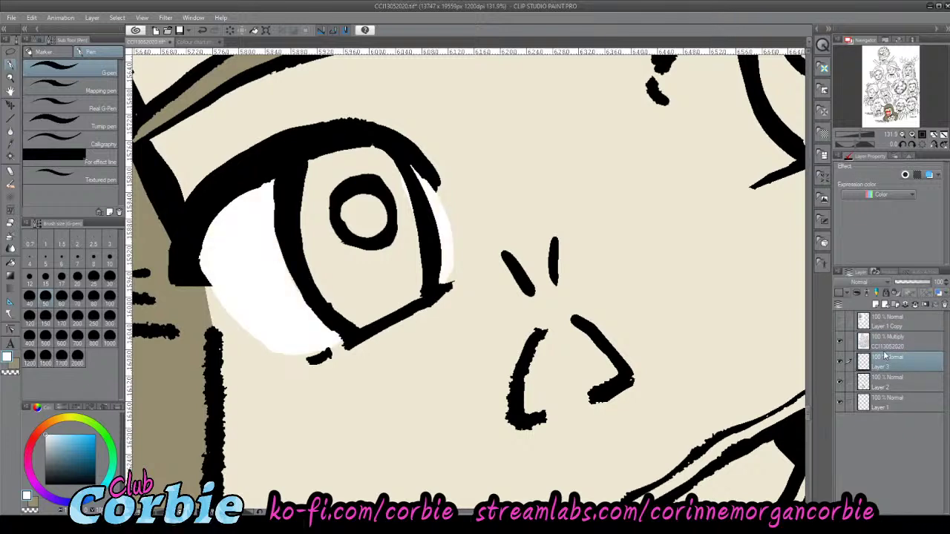
click(840, 323)
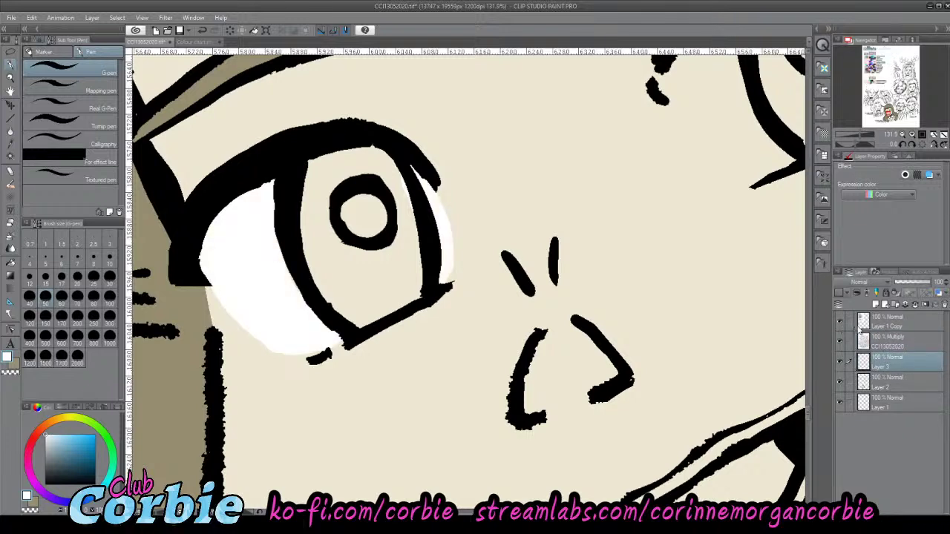
click(878, 324)
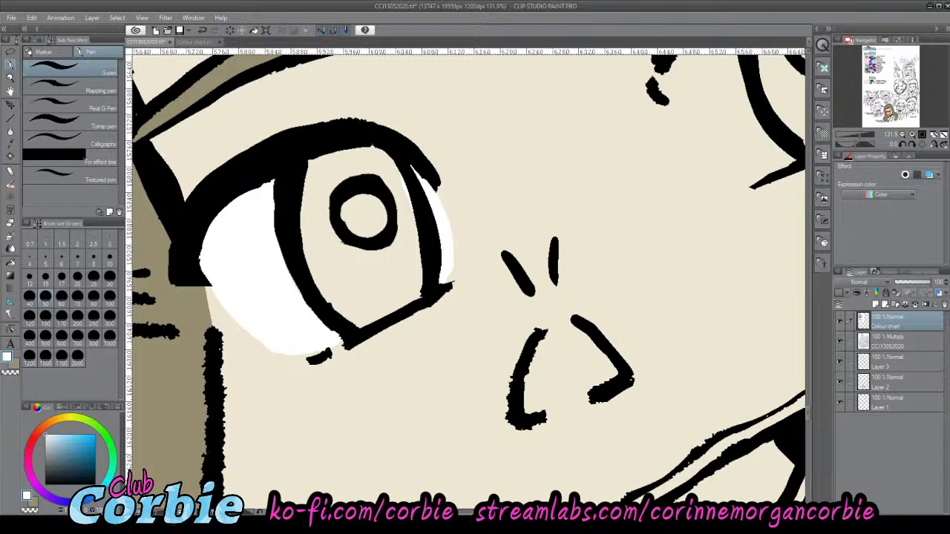
click(887, 345)
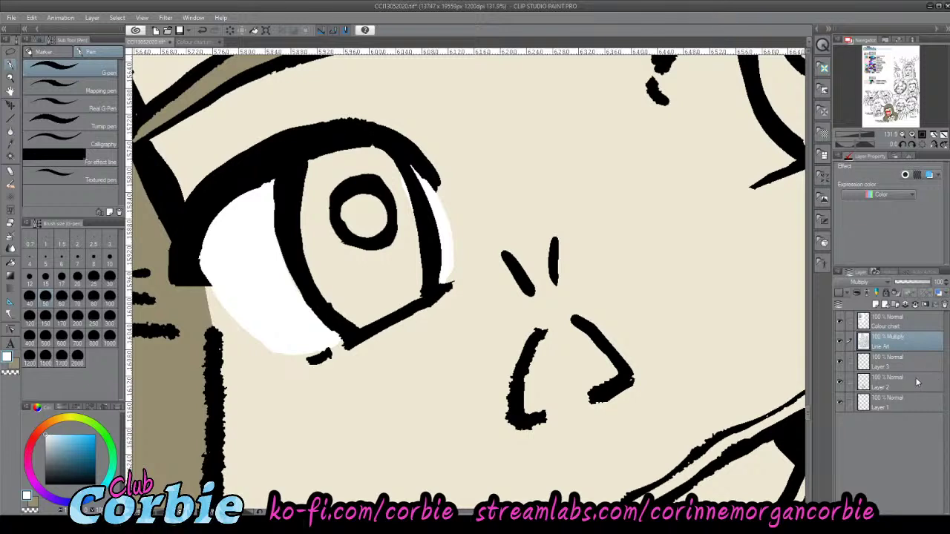
- Rename the base colour layers: Layer 3 as Whites, Layer 2 as Hair and Layer 1 as Skin Tone
click(840, 362)
click(840, 362)
click(847, 362)
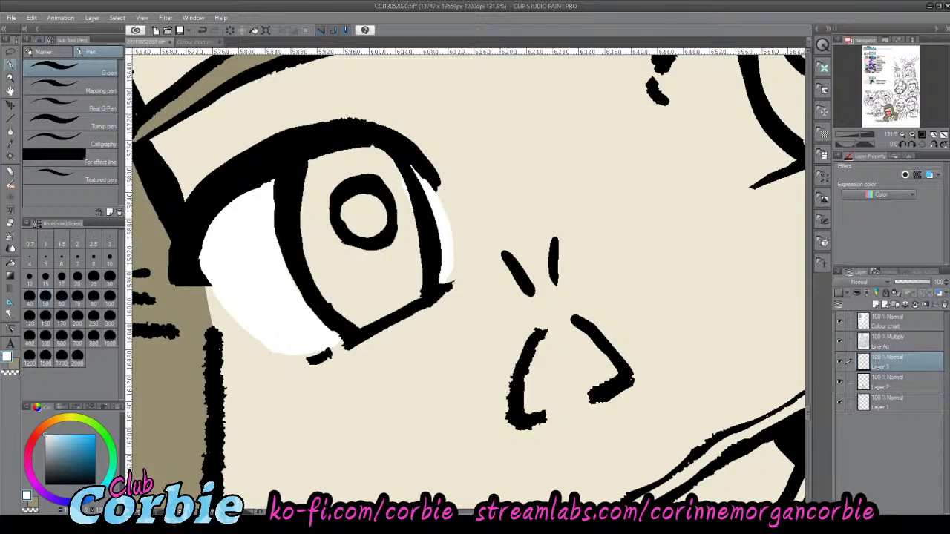
click(840, 384)
click(840, 385)
click(879, 384)
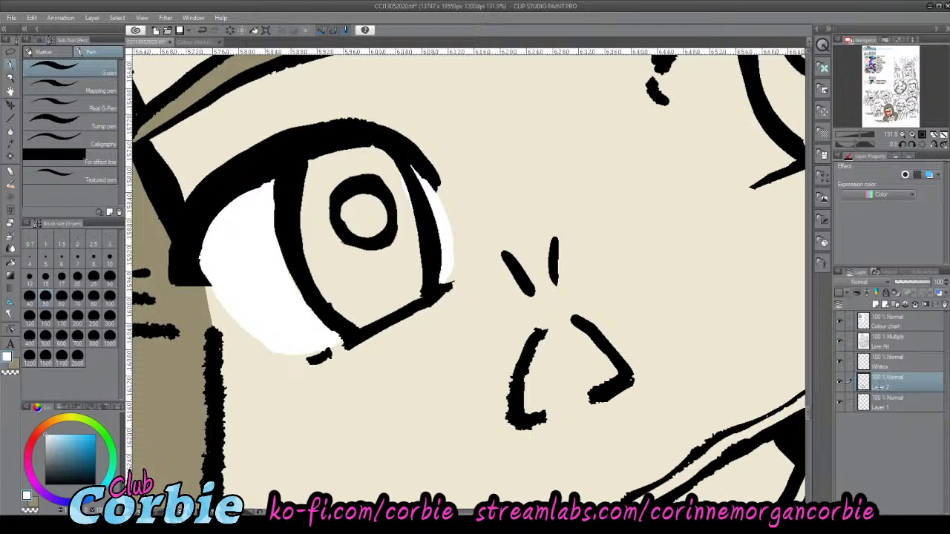
click(881, 406)
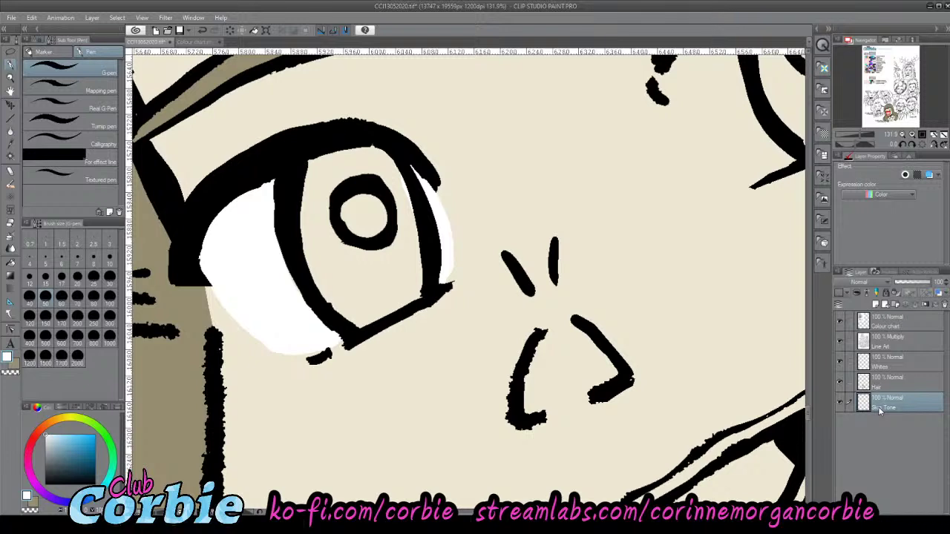
- On the Whites layer, paint the white of the girl's other eye on both sides of the iris with the G-pen at size 50
click(900, 362)
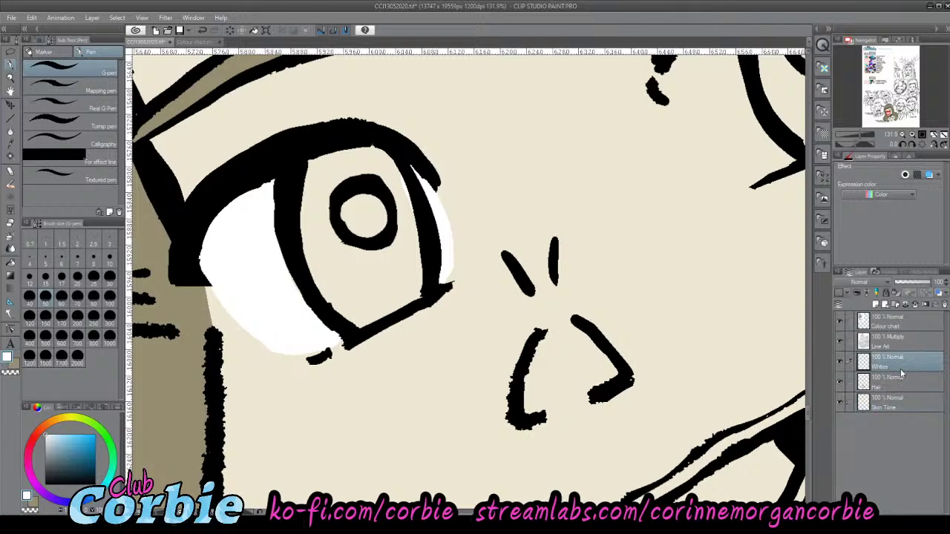
click(11, 78)
drag(269, 227, 206, 231)
drag(498, 115, 503, 111)
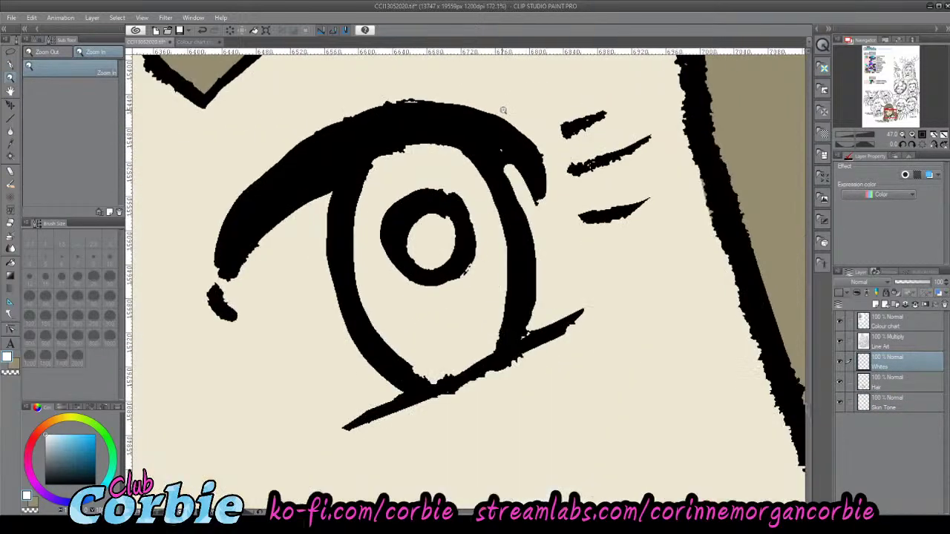
click(12, 67)
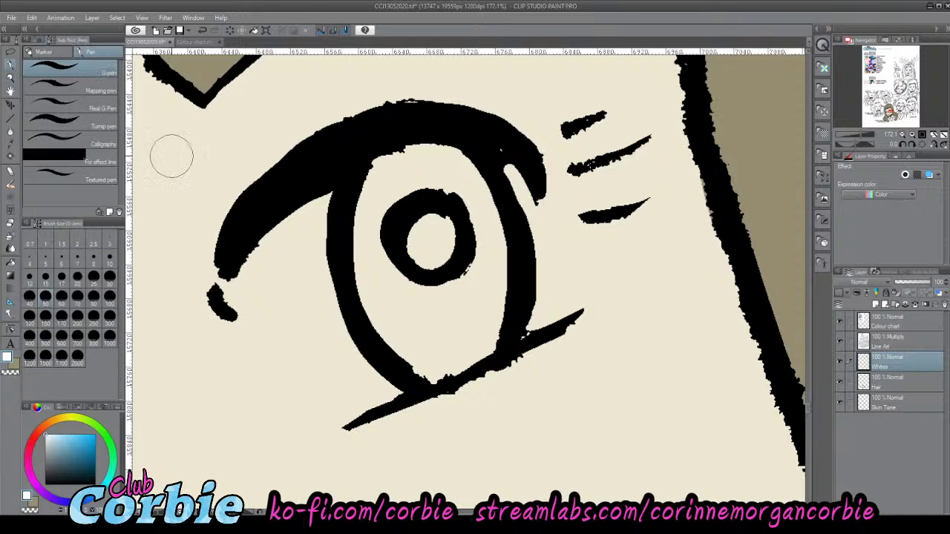
mouse_move(318, 225)
mouse_down()
mouse_move(340, 315)
mouse_move(306, 299)
mouse_move(289, 259)
mouse_move(272, 287)
mouse_move(268, 321)
mouse_move(251, 313)
mouse_move(342, 391)
mouse_move(359, 390)
mouse_move(305, 277)
mouse_move(324, 336)
mouse_move(286, 318)
mouse_move(301, 327)
mouse_move(306, 371)
mouse_move(325, 384)
mouse_move(378, 384)
mouse_move(359, 400)
mouse_move(282, 351)
mouse_move(255, 298)
mouse_move(299, 220)
mouse_move(314, 251)
mouse_move(272, 245)
mouse_move(238, 282)
mouse_up()
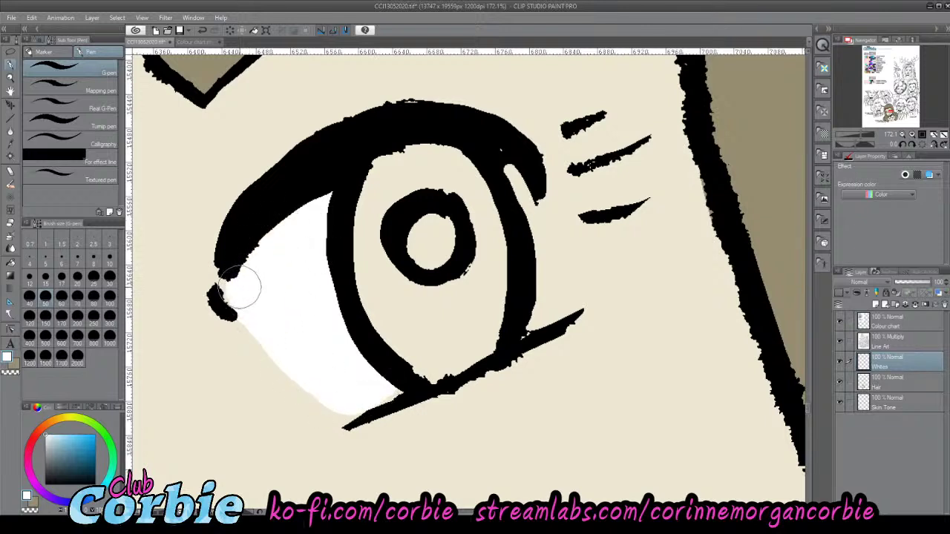
mouse_move(542, 312)
mouse_down()
mouse_move(528, 335)
mouse_move(541, 284)
mouse_move(529, 215)
mouse_move(507, 165)
mouse_move(537, 223)
mouse_move(547, 274)
mouse_move(533, 325)
mouse_move(532, 211)
mouse_up()
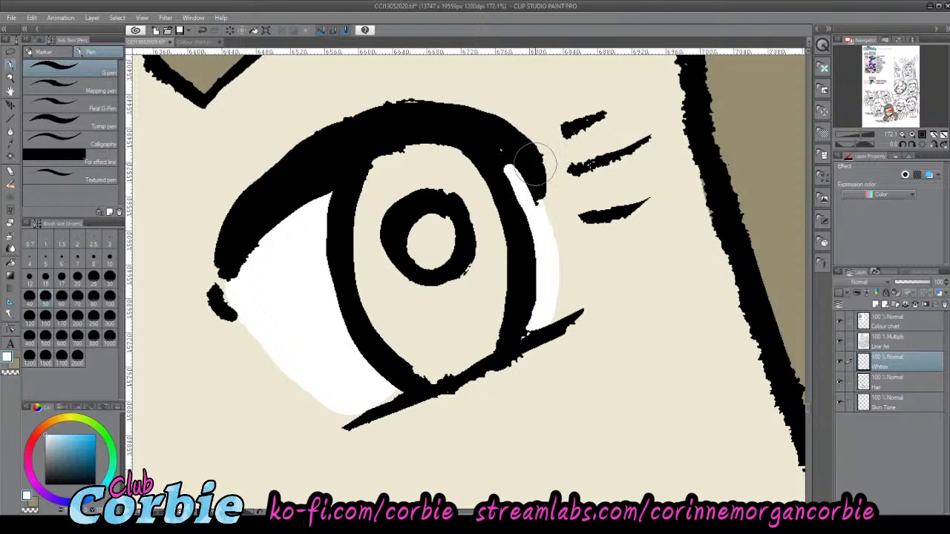
- On the Line Art layer, smooth that eye's lid outlines and close the inner-corner gap in black with the G-pen at size 25
click(887, 341)
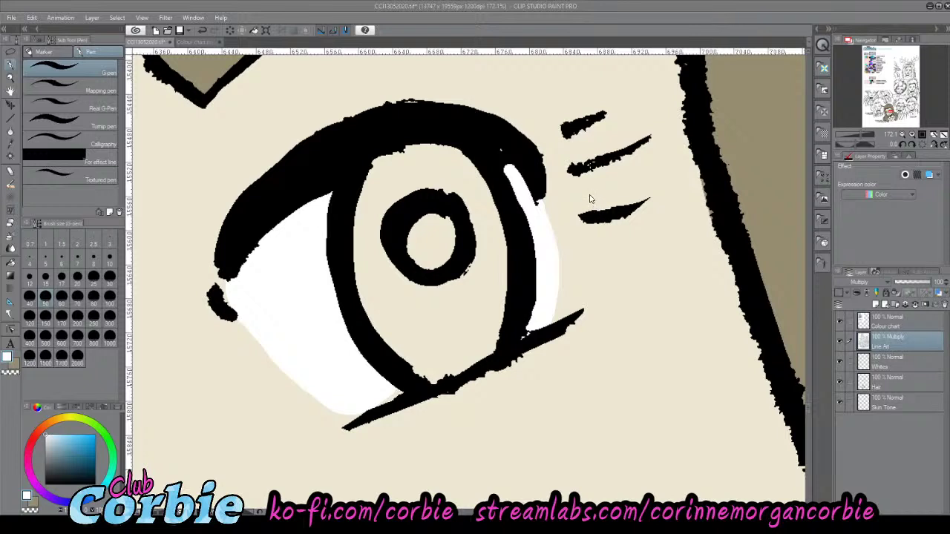
click(535, 272)
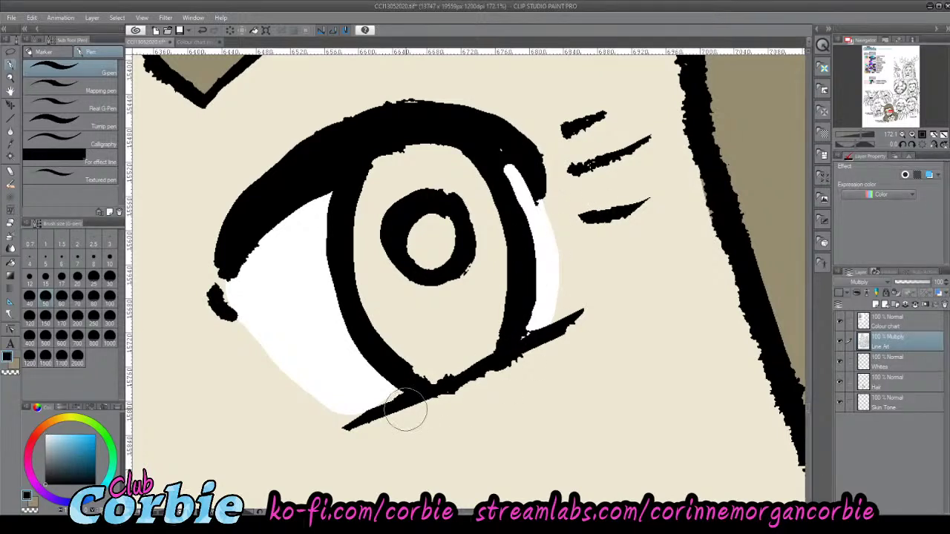
click(94, 278)
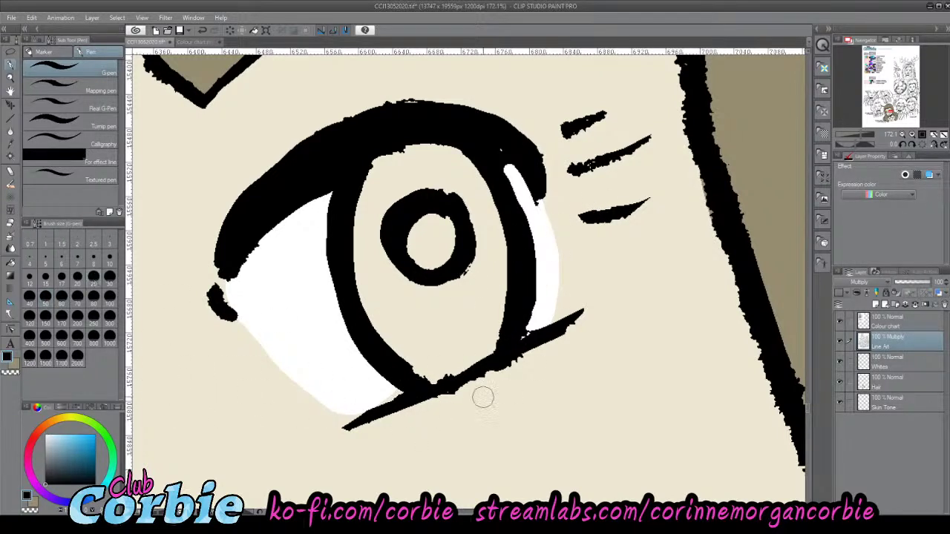
mouse_move(414, 389)
mouse_down()
mouse_move(523, 338)
mouse_move(515, 312)
mouse_up()
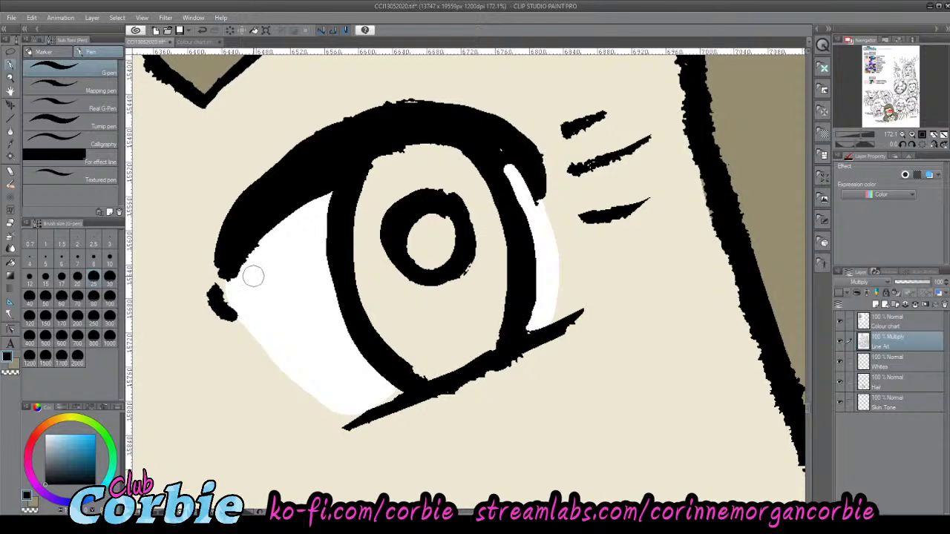
mouse_move(223, 298)
mouse_down()
mouse_move(226, 250)
mouse_move(216, 288)
mouse_move(231, 255)
mouse_move(347, 174)
mouse_up()
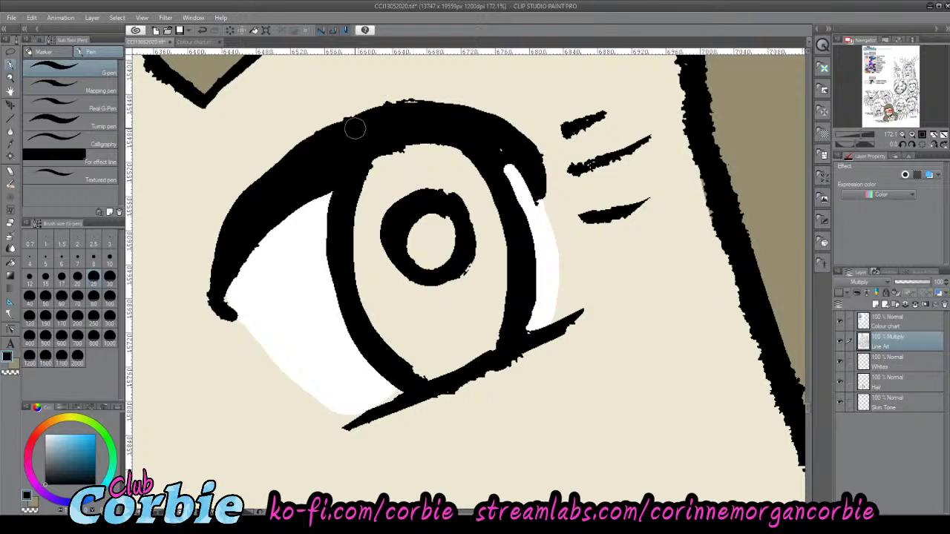
mouse_move(354, 120)
mouse_down()
mouse_move(428, 101)
mouse_move(484, 116)
mouse_move(469, 131)
mouse_move(420, 131)
mouse_move(413, 123)
mouse_move(437, 111)
mouse_move(417, 106)
mouse_move(355, 120)
mouse_move(283, 165)
mouse_move(255, 209)
mouse_up()
key(ctrl+z)
key(x)
mouse_move(401, 187)
mouse_down()
mouse_move(379, 223)
mouse_move(378, 248)
mouse_up()
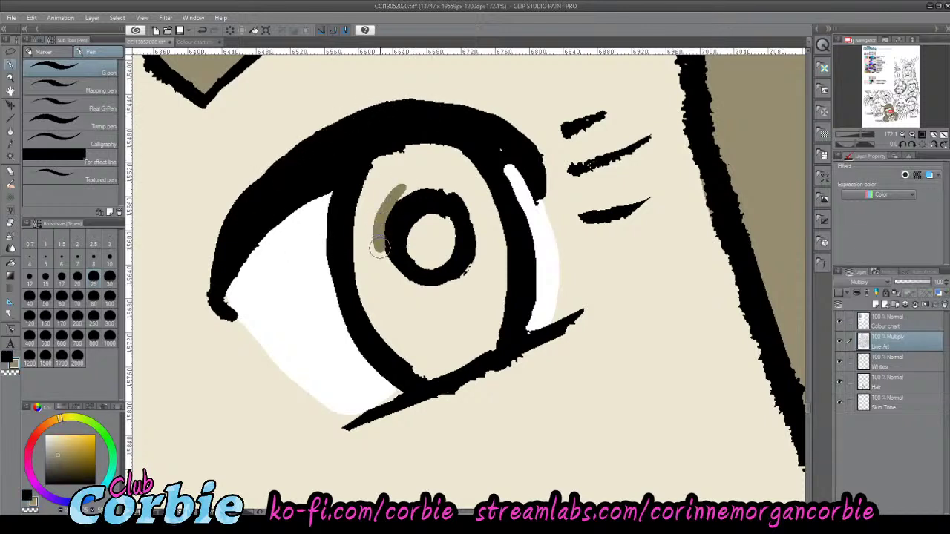
key(ctrl+z)
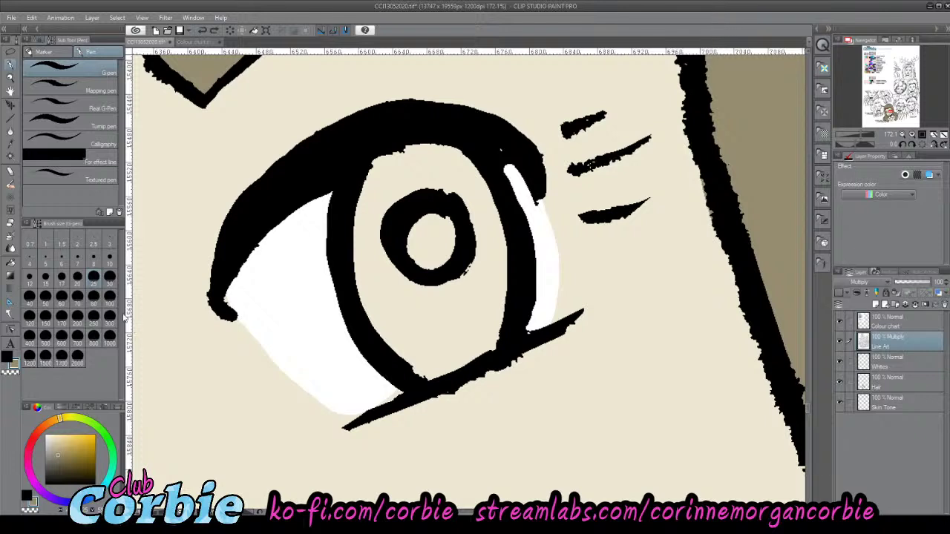
- On the Line Art layer, trim the ragged edges of the pupil ring and lower lid line in white with the G-pen
click(12, 363)
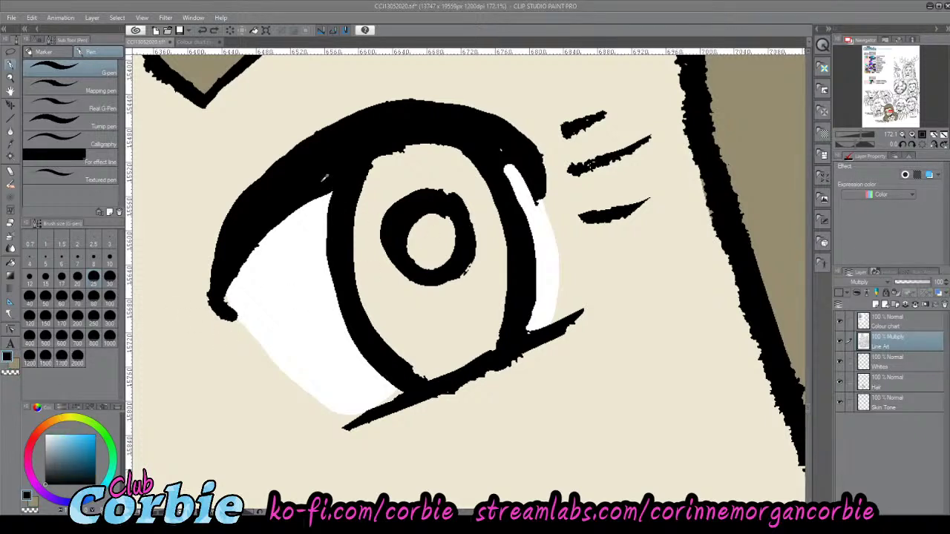
alt+click(548, 222)
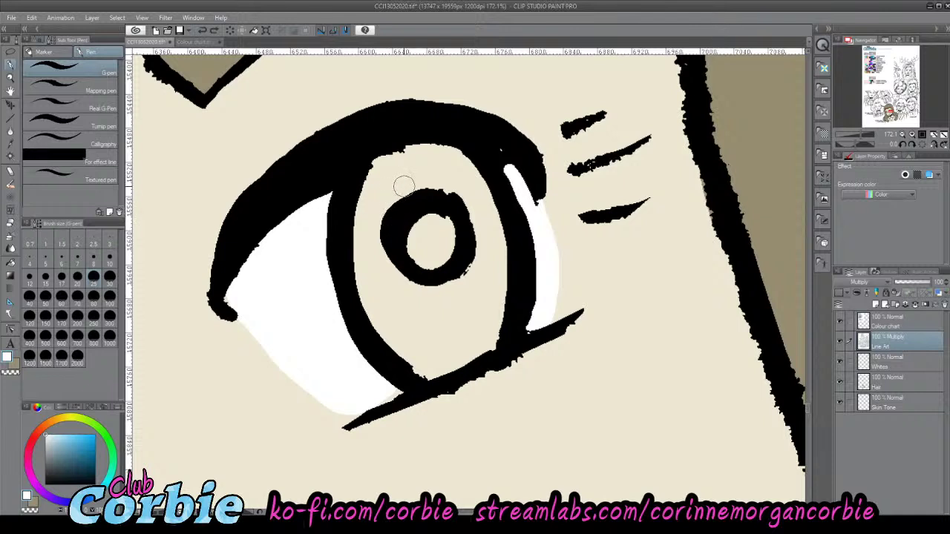
mouse_move(394, 195)
mouse_down()
mouse_move(381, 219)
mouse_move(388, 275)
mouse_move(398, 273)
mouse_up()
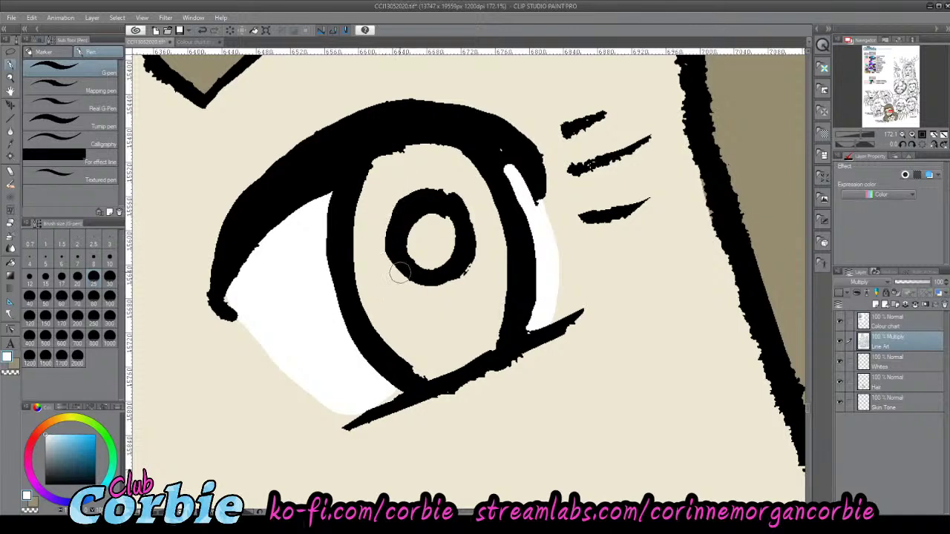
drag(455, 185, 477, 208)
drag(436, 405, 540, 347)
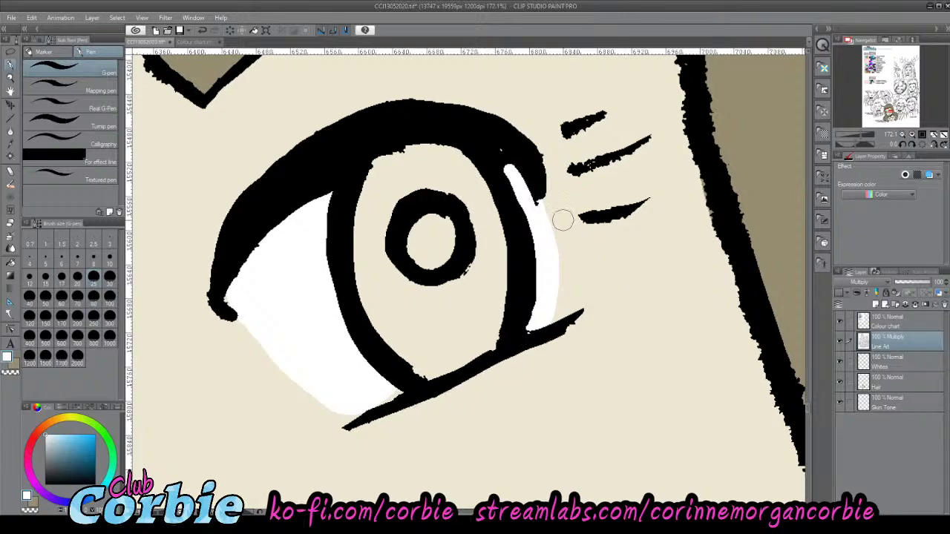
- Toggle the Hair and Whites layers off and on to check what each one contains on the girl's portrait
click(11, 77)
drag(452, 261, 200, 378)
drag(493, 287, 613, 280)
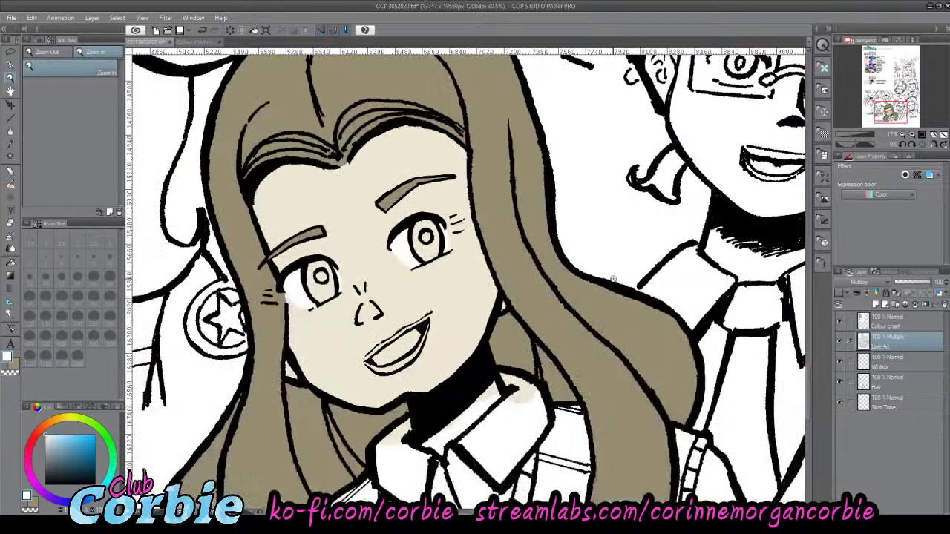
click(843, 384)
click(843, 384)
click(881, 386)
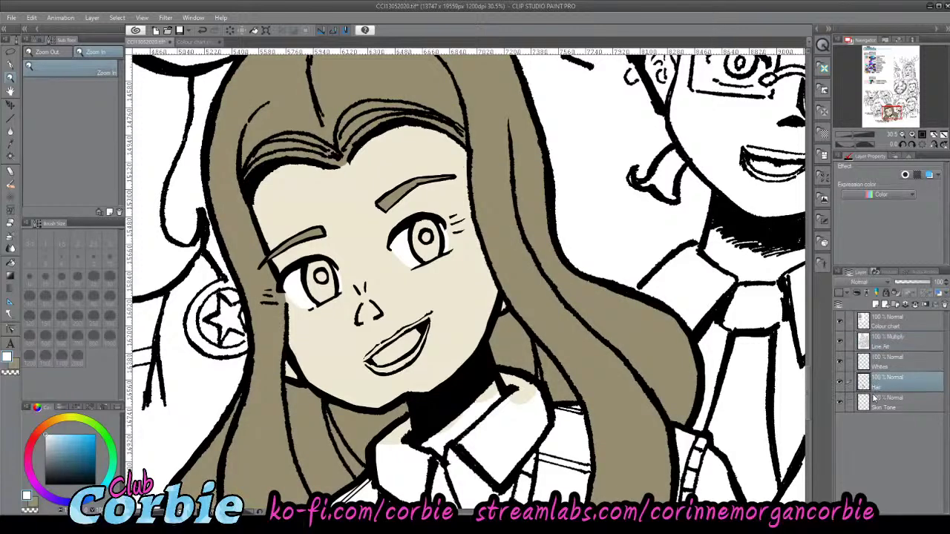
click(848, 361)
click(840, 363)
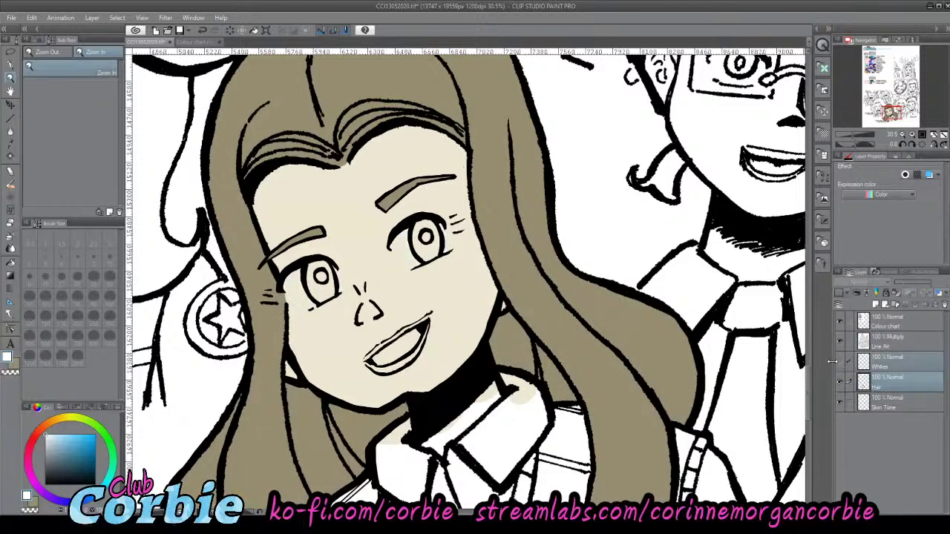
click(840, 364)
- On the Whites layer, fill the teeth area inside the girl's open mouth with white using the G-pen
click(902, 360)
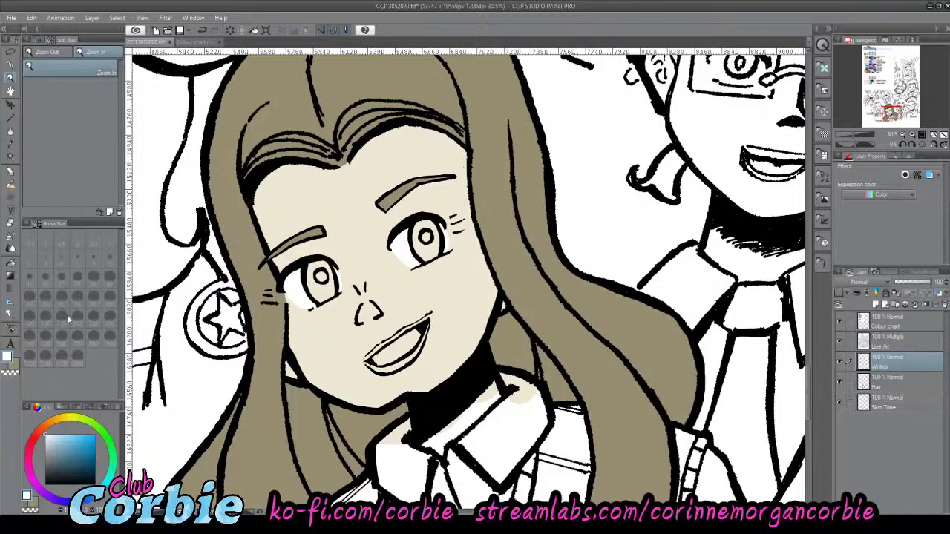
drag(406, 371, 459, 346)
key(p)
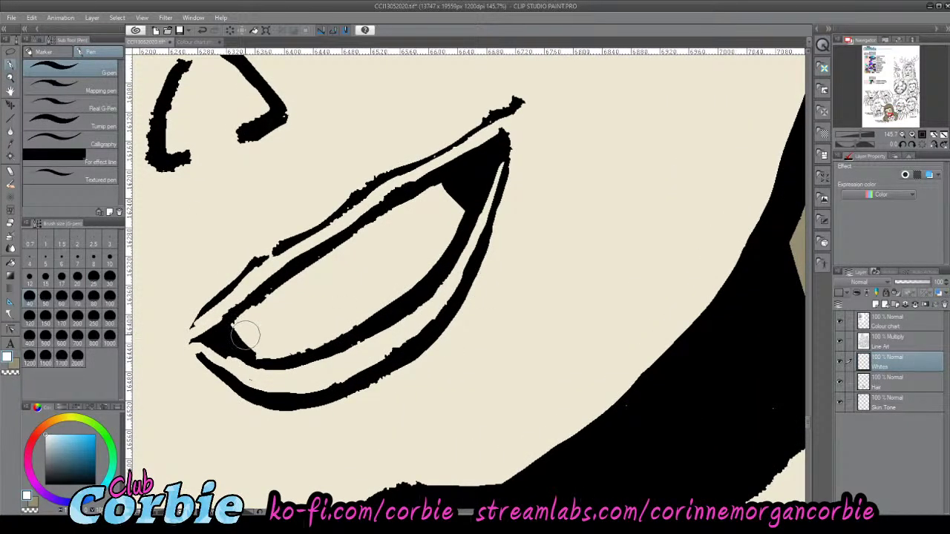
mouse_move(239, 325)
mouse_down()
mouse_move(286, 306)
mouse_move(245, 325)
mouse_move(329, 322)
mouse_move(265, 339)
mouse_move(354, 312)
mouse_move(356, 259)
mouse_move(314, 271)
mouse_move(399, 210)
mouse_move(438, 197)
mouse_move(364, 291)
mouse_move(401, 282)
mouse_move(435, 238)
mouse_move(382, 243)
mouse_move(182, 229)
mouse_up()
- Sample the light blue eye colour from the first character row of the colour chart
click(10, 78)
drag(382, 223, 412, 217)
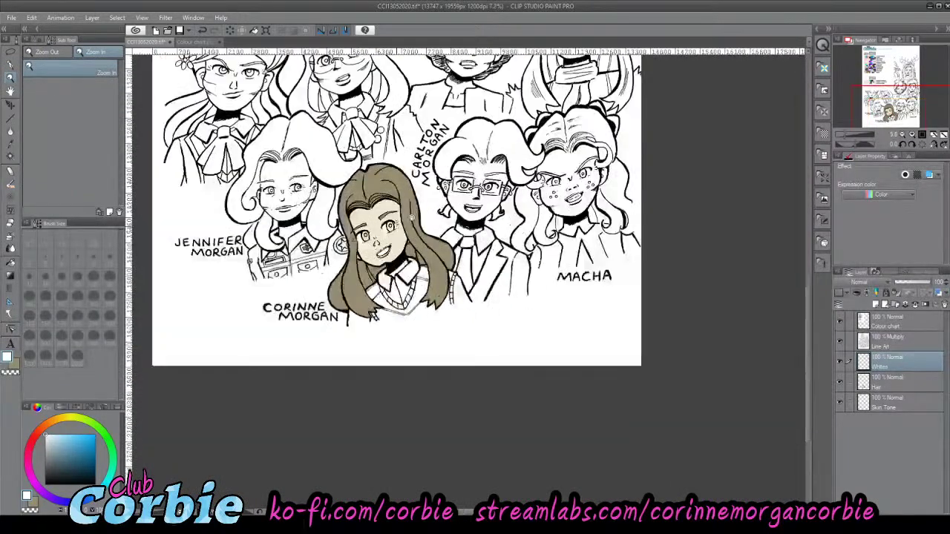
click(412, 217)
click(404, 280)
drag(430, 294, 477, 277)
drag(506, 310, 479, 326)
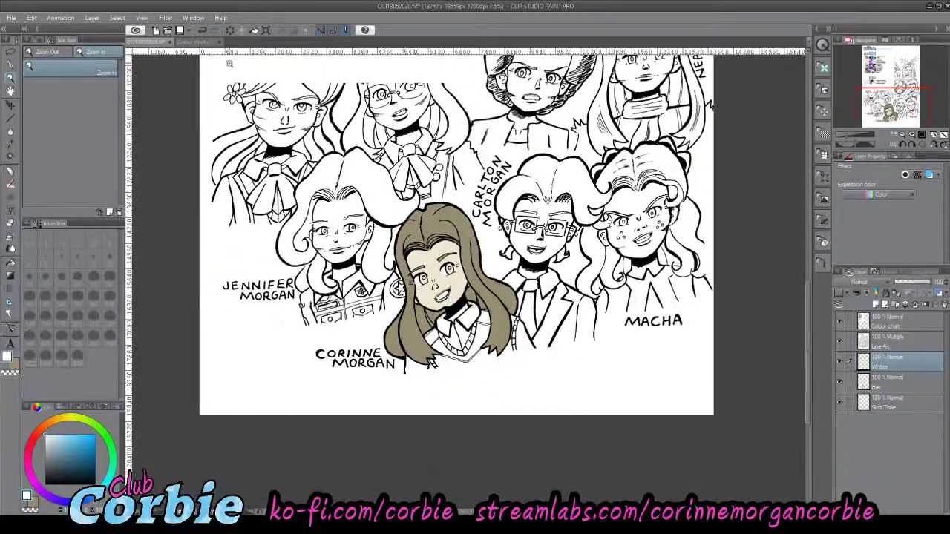
drag(568, 249, 491, 316)
drag(530, 211, 603, 205)
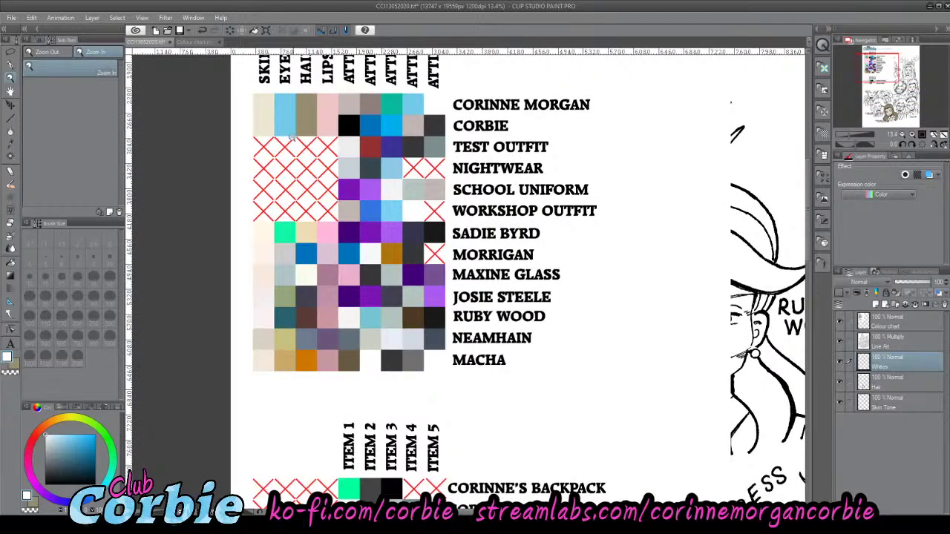
scroll(272, 118, up, 2)
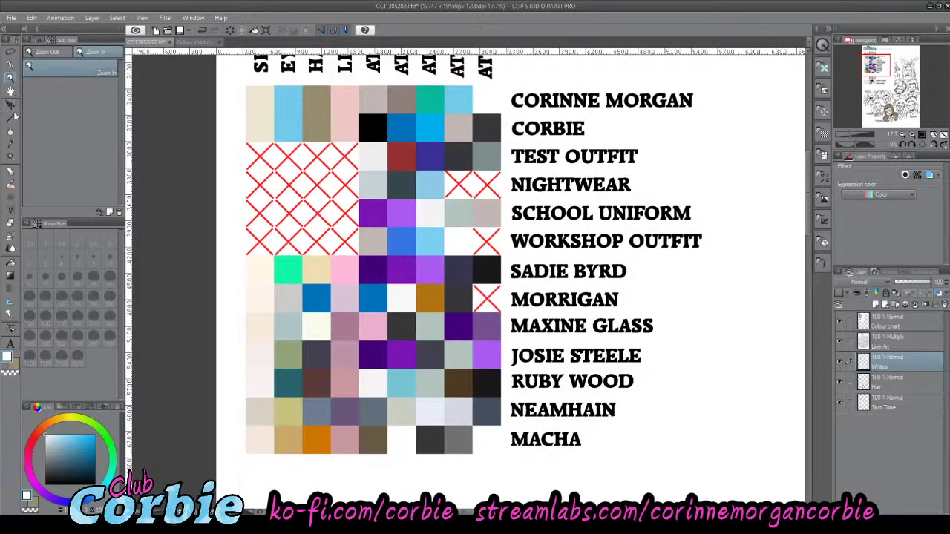
click(10, 144)
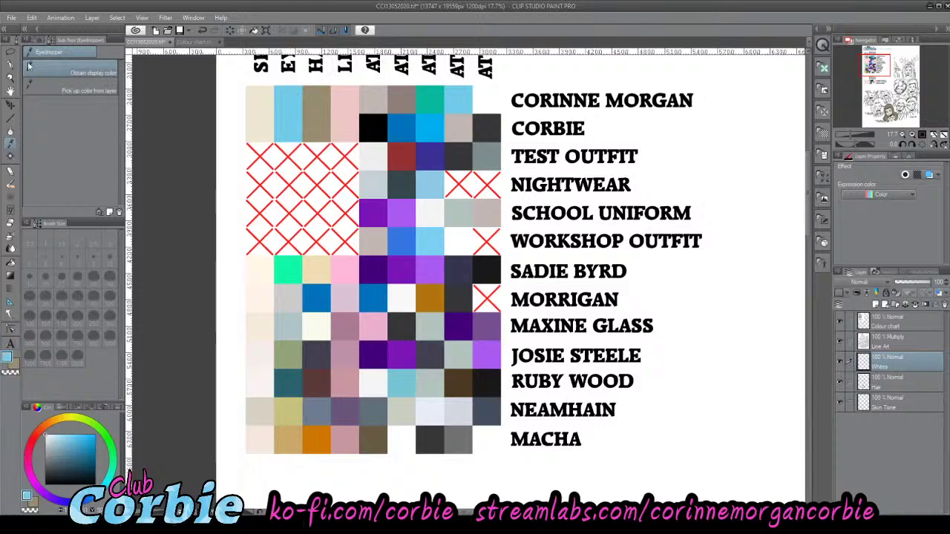
- Return to the long-haired girl's portrait and add a new raster layer above the Whites layer
click(10, 78)
drag(319, 179, 245, 221)
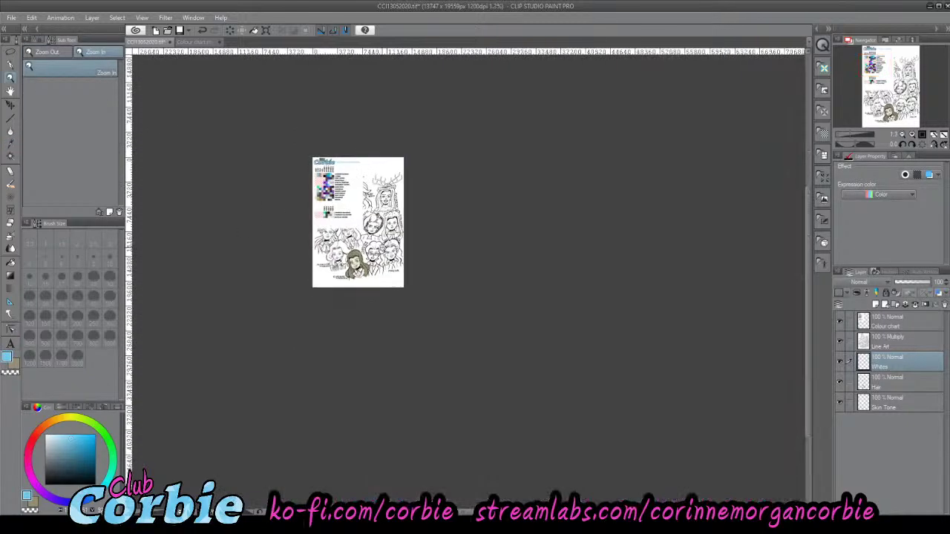
drag(369, 257, 410, 233)
drag(331, 287, 373, 264)
scroll(353, 293, up, 2)
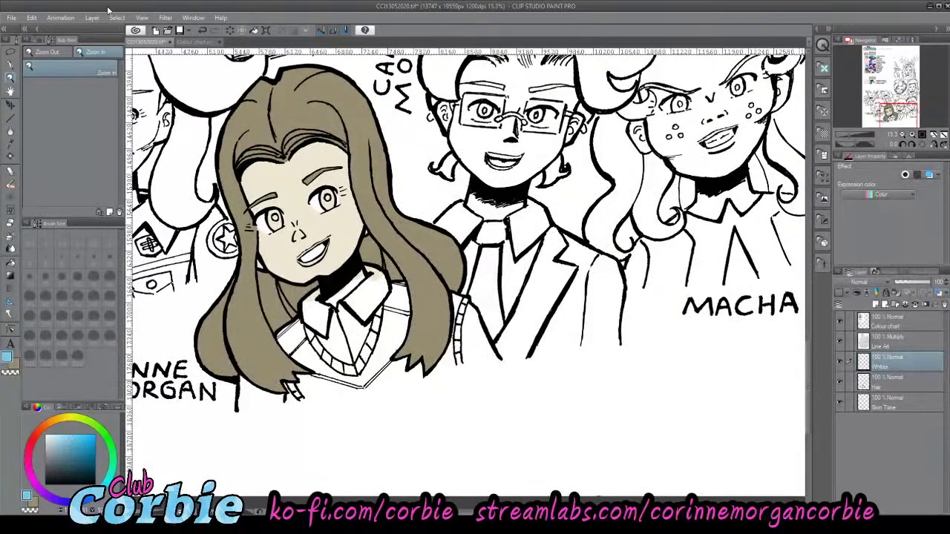
key(ctrl+shift+n)
- On the new layer, paint the iris of the eye beside the star badge light blue with the G-pen
scroll(360, 151, up, 8)
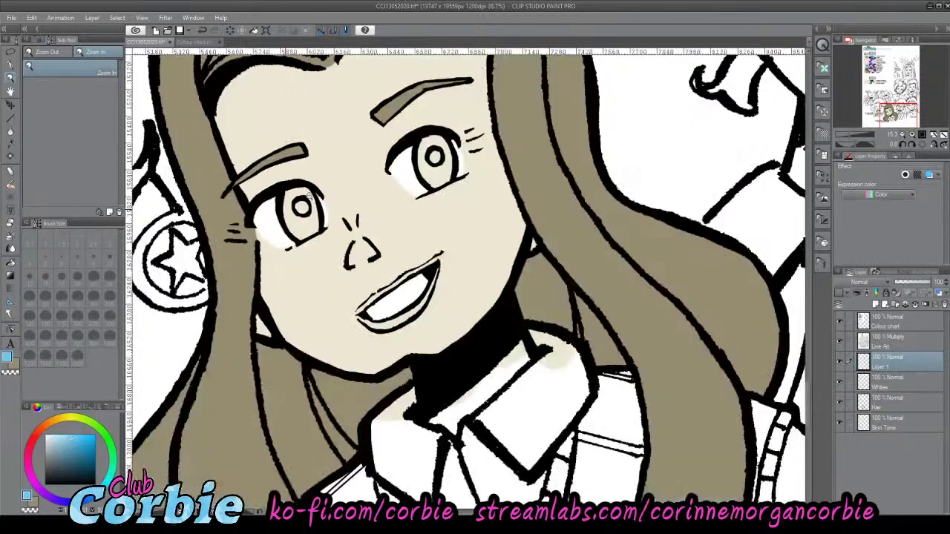
scroll(321, 111, up, 2)
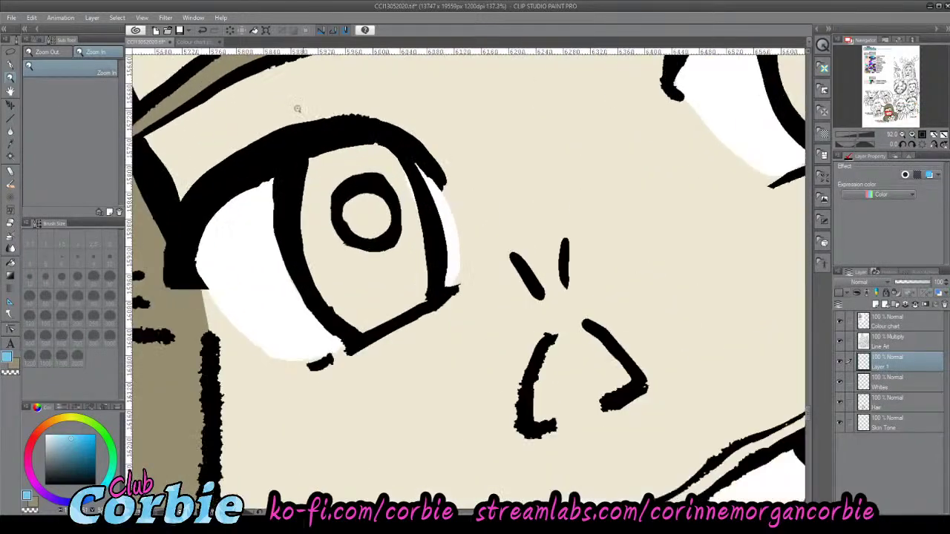
click(12, 92)
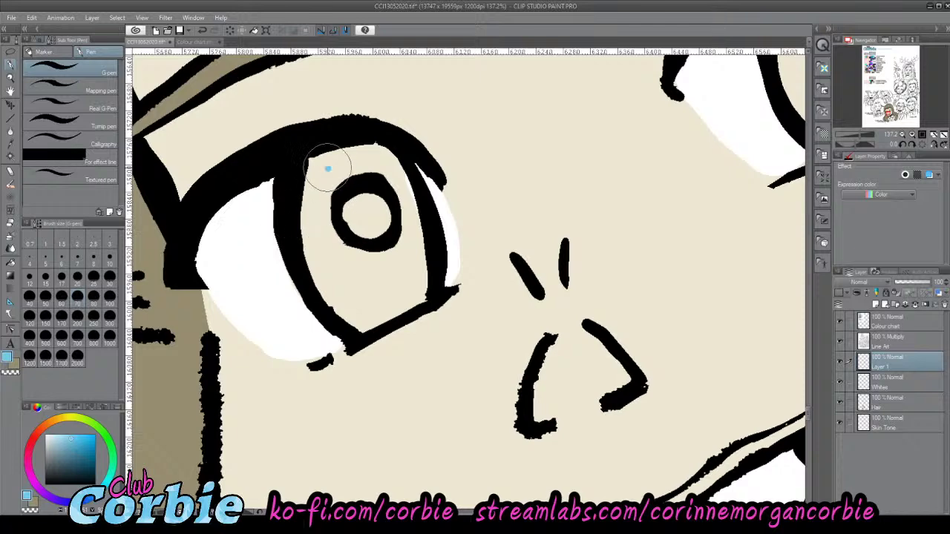
mouse_move(329, 169)
mouse_down()
mouse_move(344, 273)
mouse_move(314, 185)
mouse_move(341, 296)
mouse_move(342, 271)
mouse_move(353, 310)
mouse_move(368, 318)
mouse_move(370, 291)
mouse_move(381, 296)
mouse_move(373, 180)
mouse_move(357, 204)
mouse_move(326, 159)
mouse_move(369, 167)
mouse_move(392, 261)
mouse_move(364, 151)
mouse_move(382, 175)
mouse_move(412, 287)
mouse_move(391, 165)
mouse_move(369, 151)
mouse_move(385, 199)
mouse_move(358, 242)
mouse_up()
- Paint the iris of the girl's other eye in the same light blue with the G-pen
click(11, 77)
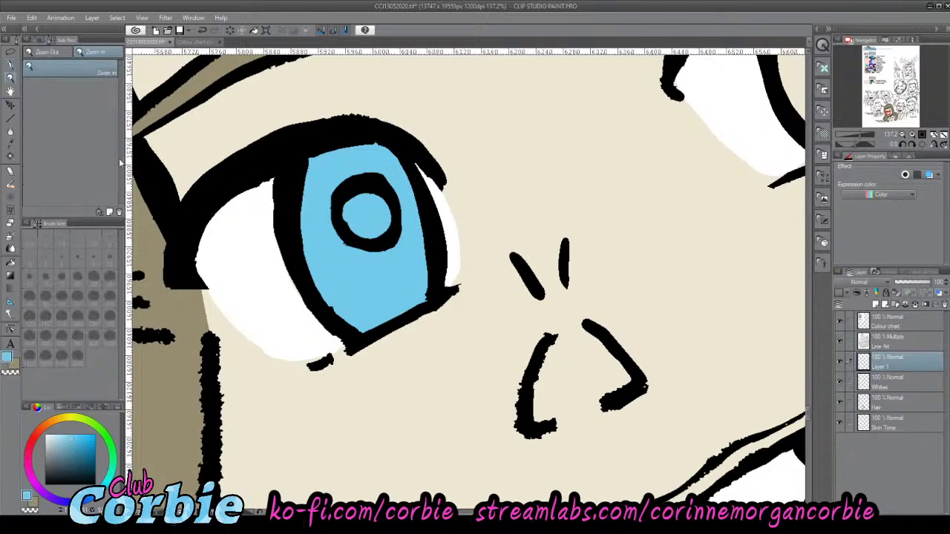
drag(247, 256, 350, 188)
scroll(555, 94, up, 3)
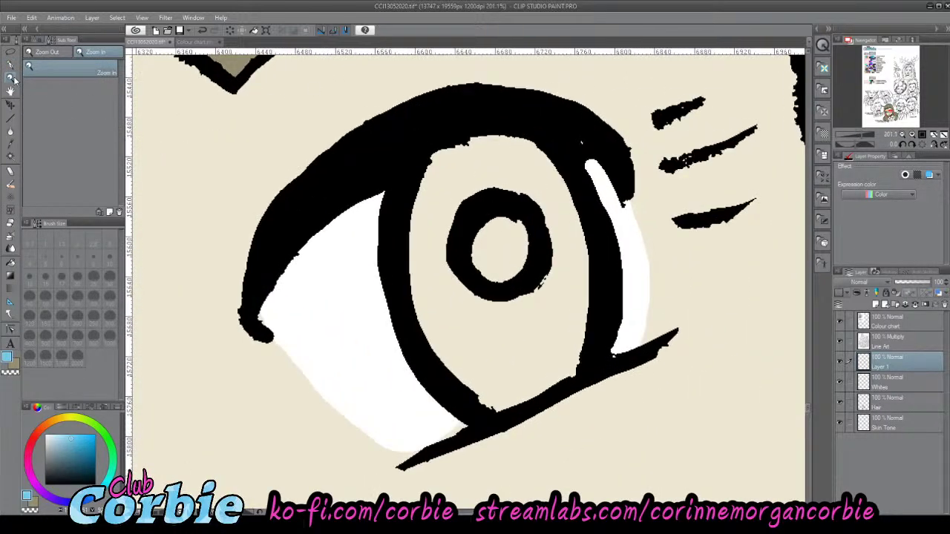
key(p)
mouse_move(458, 190)
mouse_down()
mouse_move(470, 295)
mouse_move(438, 178)
mouse_move(427, 277)
mouse_move(476, 369)
mouse_move(434, 300)
mouse_move(457, 348)
mouse_move(489, 390)
mouse_move(549, 365)
mouse_move(540, 318)
mouse_move(522, 369)
mouse_move(486, 342)
mouse_move(488, 246)
mouse_move(530, 239)
mouse_move(550, 349)
mouse_move(555, 257)
mouse_move(536, 245)
mouse_move(490, 143)
mouse_move(515, 243)
mouse_move(505, 220)
mouse_move(531, 178)
mouse_move(567, 258)
mouse_move(534, 145)
mouse_up()
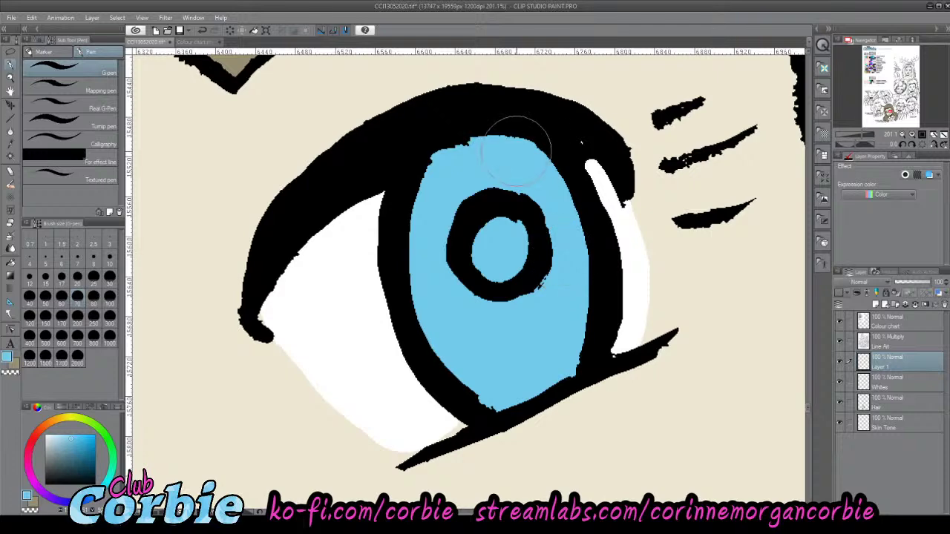
- Choose a darker shade of the blue and fill the pupil inside that eye's inner ring with the G-pen
click(11, 78)
drag(399, 195, 434, 172)
scroll(434, 173, up, 4)
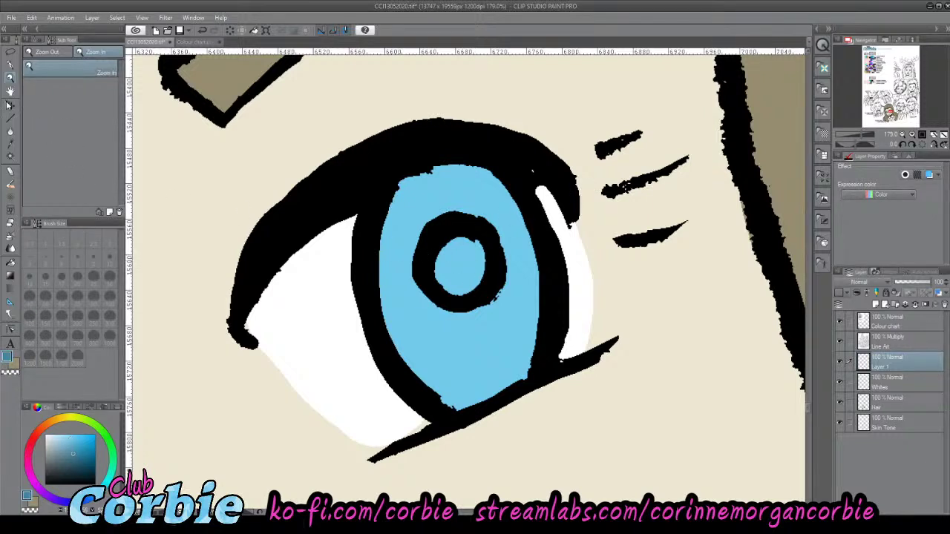
key(p)
mouse_move(454, 251)
mouse_down()
mouse_move(445, 282)
mouse_move(456, 271)
mouse_up()
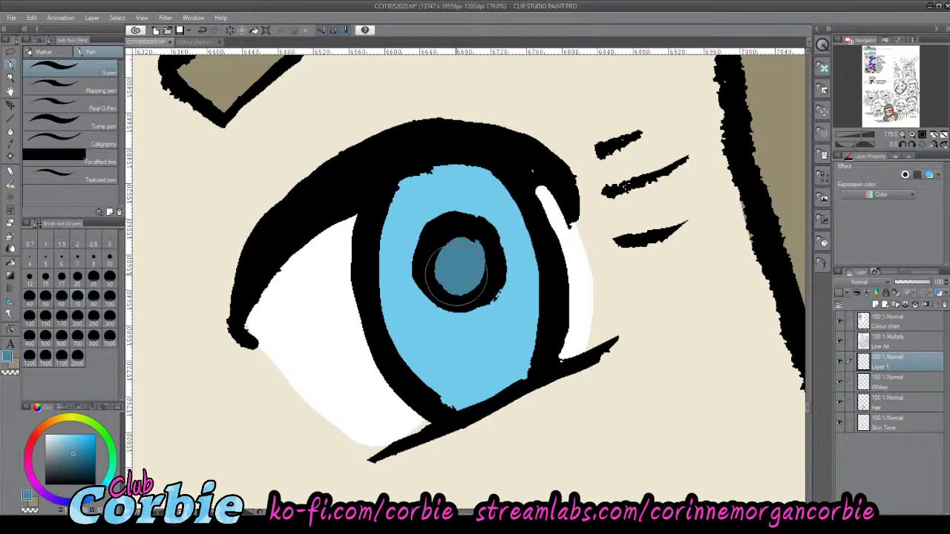
- Fill the pupil of the first painted eye with the same darker blue
click(10, 78)
drag(378, 195, 364, 242)
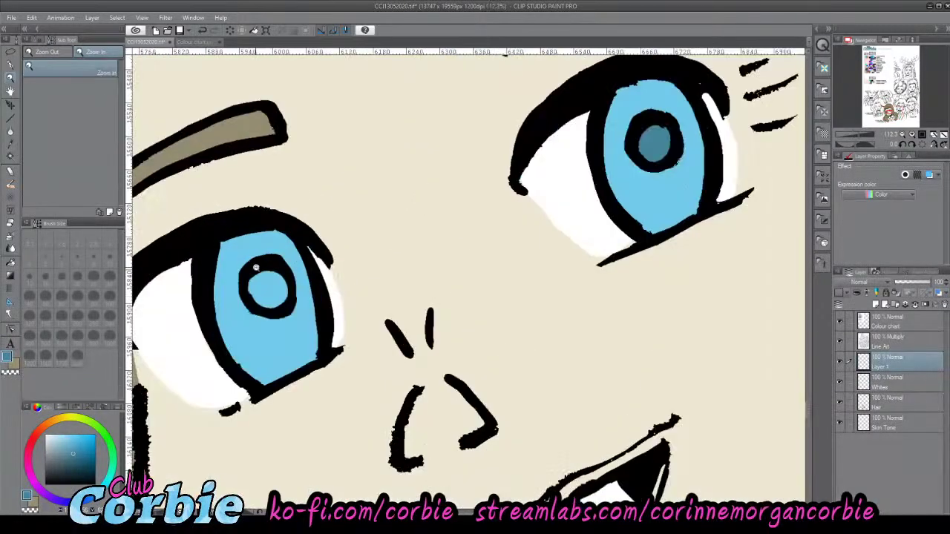
click(11, 65)
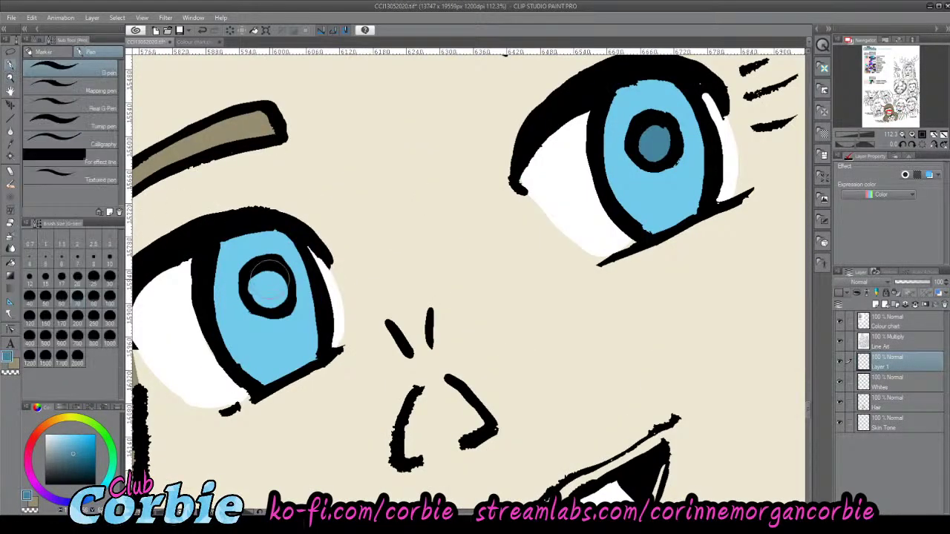
mouse_move(267, 273)
mouse_down()
mouse_move(252, 296)
mouse_move(278, 305)
mouse_move(271, 280)
mouse_move(265, 292)
mouse_move(279, 289)
mouse_up()
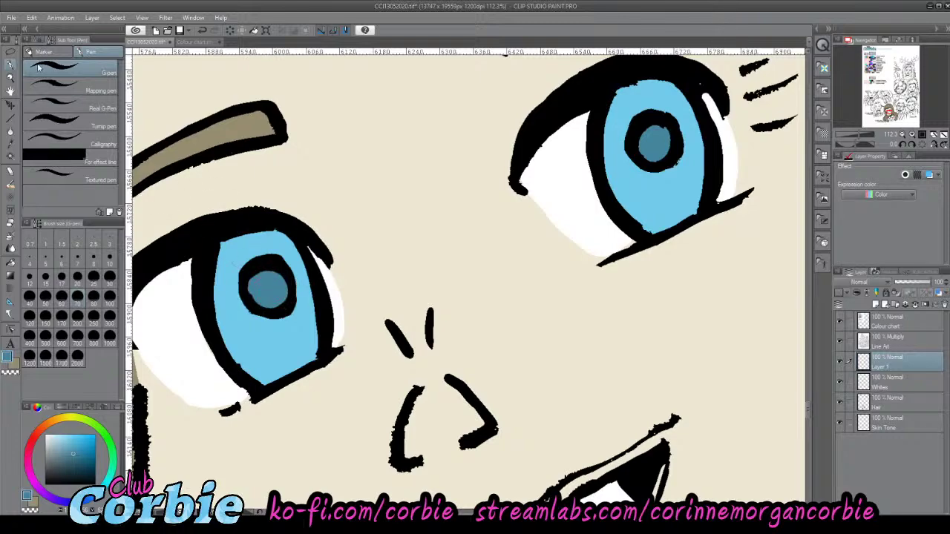
- Sample the pink lip colour from the first character row of the colour chart
click(11, 75)
scroll(357, 218, down, 8)
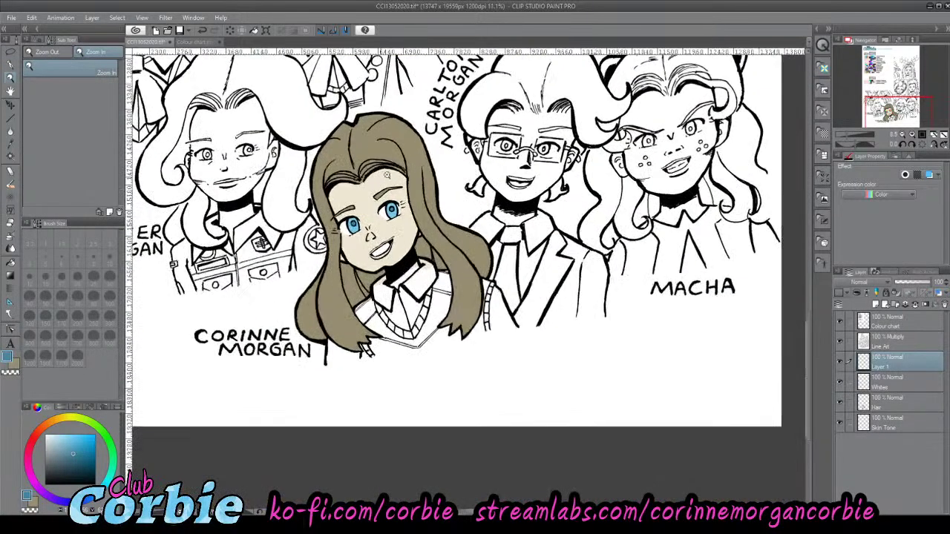
drag(387, 175, 390, 182)
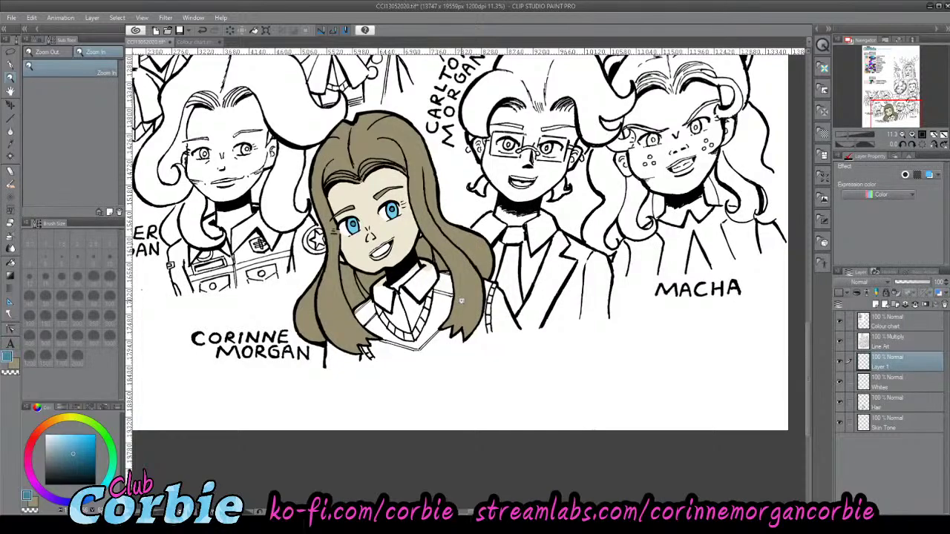
mouse_move(420, 243)
mouse_down()
mouse_move(451, 248)
mouse_move(409, 233)
mouse_up()
drag(479, 167, 433, 173)
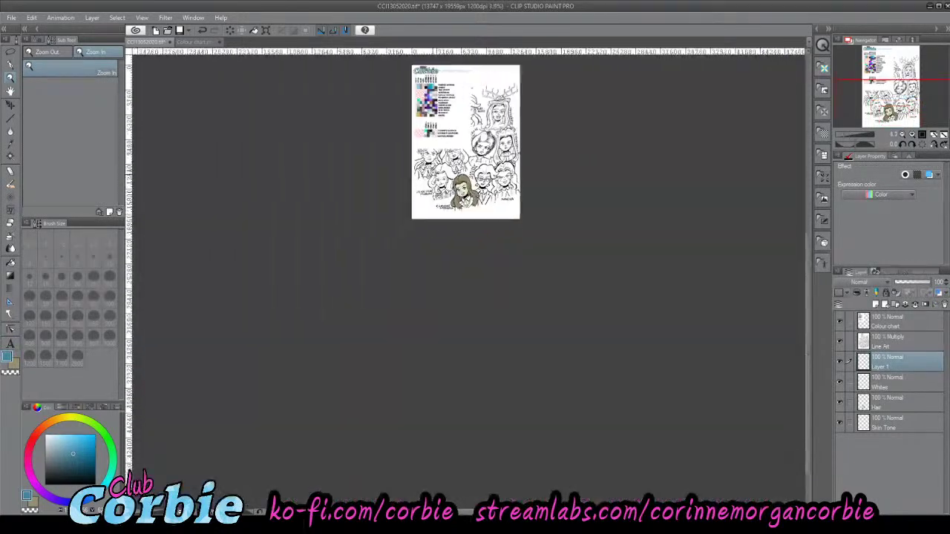
drag(449, 68, 493, 40)
scroll(416, 142, up, 4)
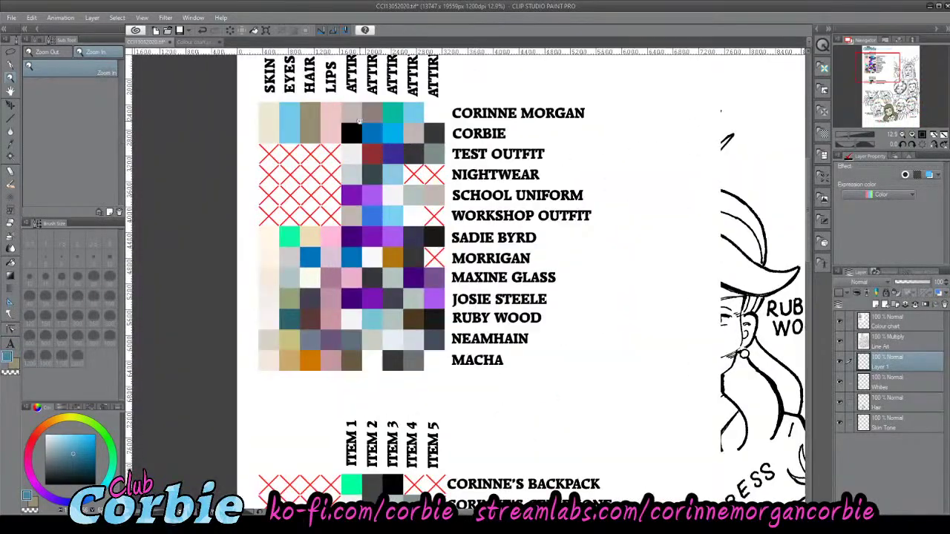
scroll(359, 122, up, 2)
scroll(336, 92, down, 3)
scroll(335, 92, up, 5)
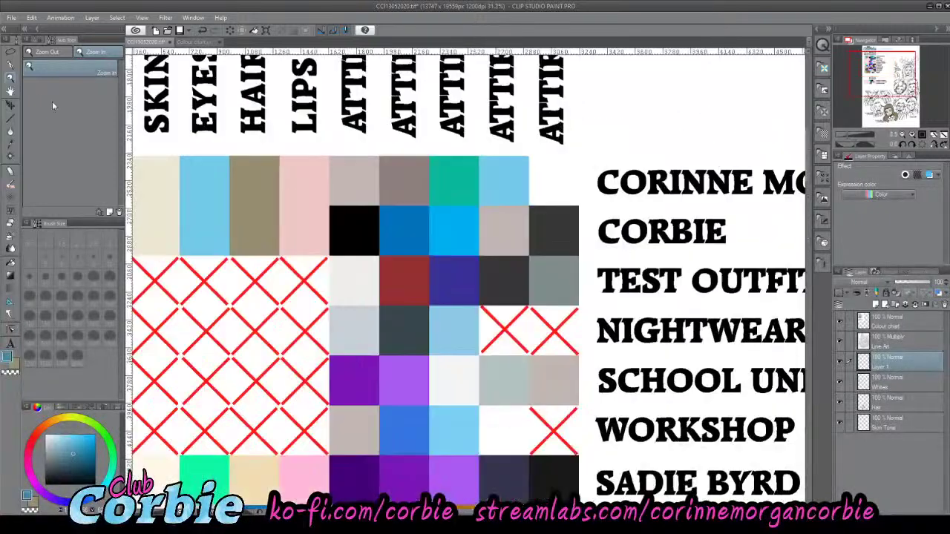
click(11, 142)
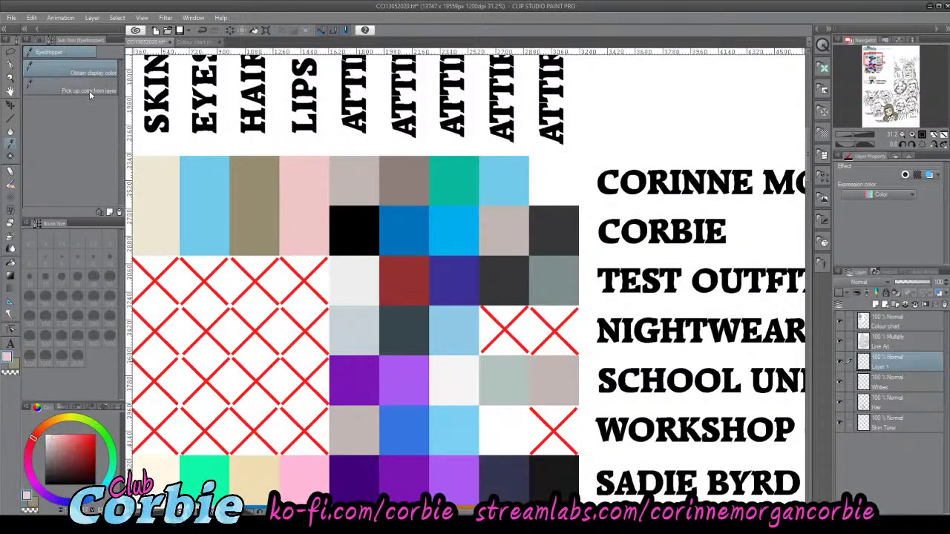
- Fill the long-haired girl's upper lip with the sampled pink using the G-pen at brush size 30
click(12, 79)
drag(328, 199, 260, 225)
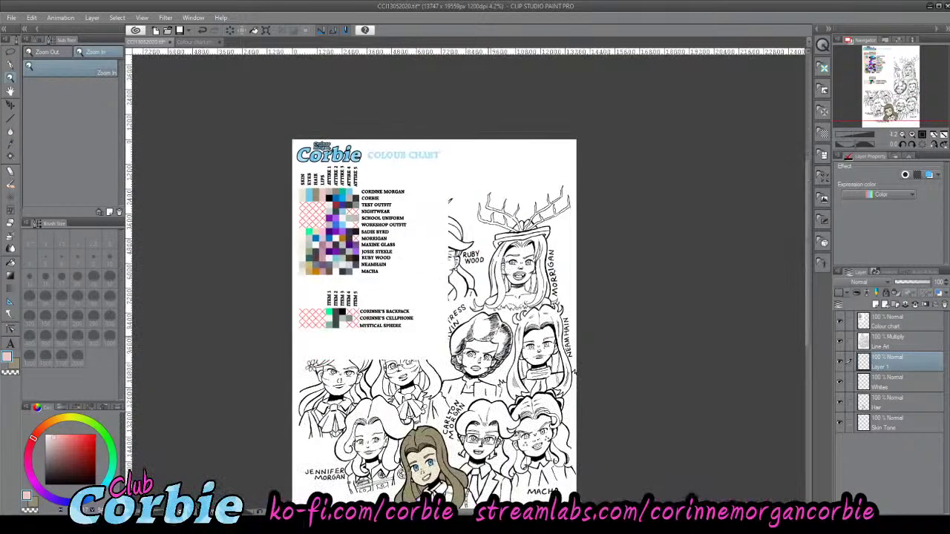
drag(489, 319, 453, 338)
drag(480, 398, 507, 368)
scroll(506, 366, up, 10)
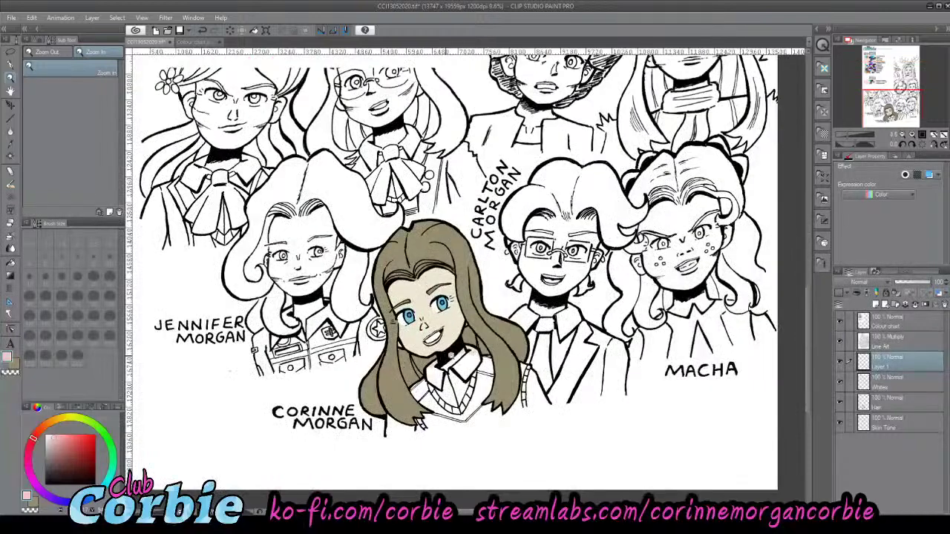
scroll(454, 317, up, 3)
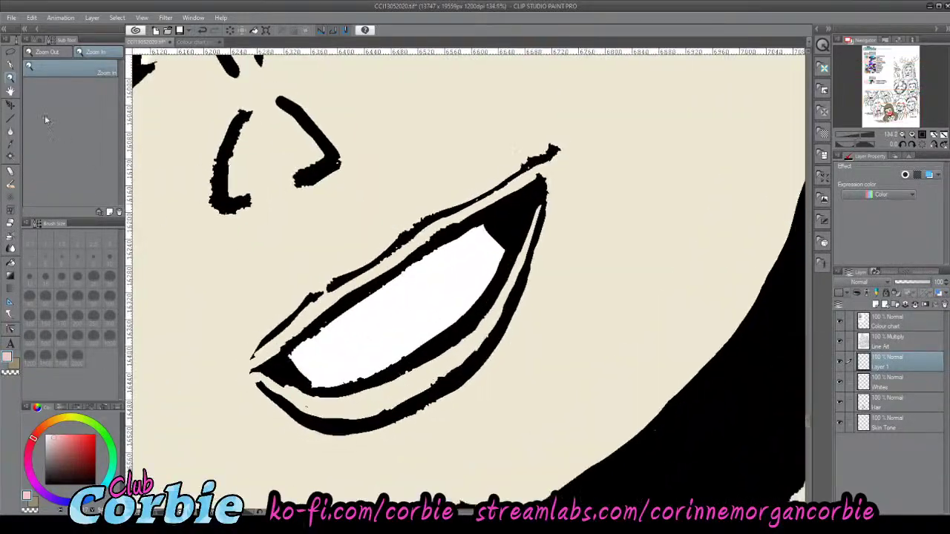
click(10, 64)
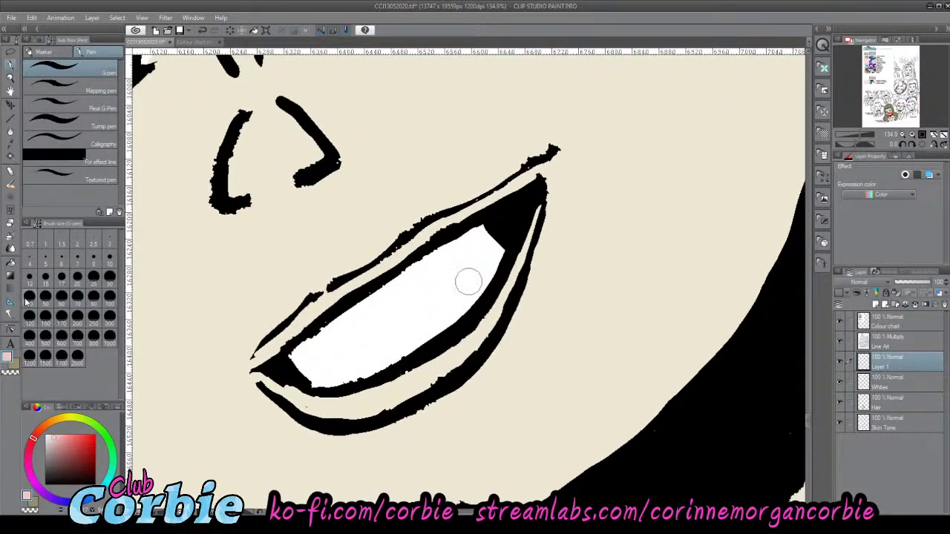
click(109, 278)
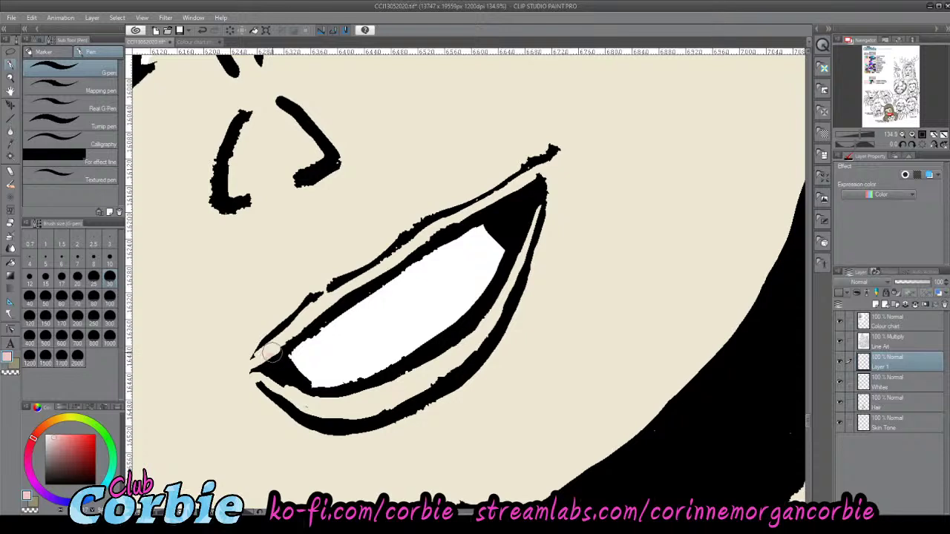
mouse_move(294, 334)
mouse_down()
mouse_move(265, 356)
mouse_move(324, 307)
mouse_move(289, 334)
mouse_move(323, 303)
mouse_move(305, 315)
mouse_move(314, 303)
mouse_move(390, 258)
mouse_move(353, 291)
mouse_move(458, 220)
mouse_move(420, 238)
mouse_move(433, 228)
mouse_move(540, 177)
mouse_up()
- Fill her lower lip in the same pink, covering both corners of the mouth
mouse_move(373, 408)
mouse_down()
mouse_move(426, 379)
mouse_move(376, 391)
mouse_move(450, 363)
mouse_move(388, 407)
mouse_move(460, 353)
mouse_move(417, 377)
mouse_up()
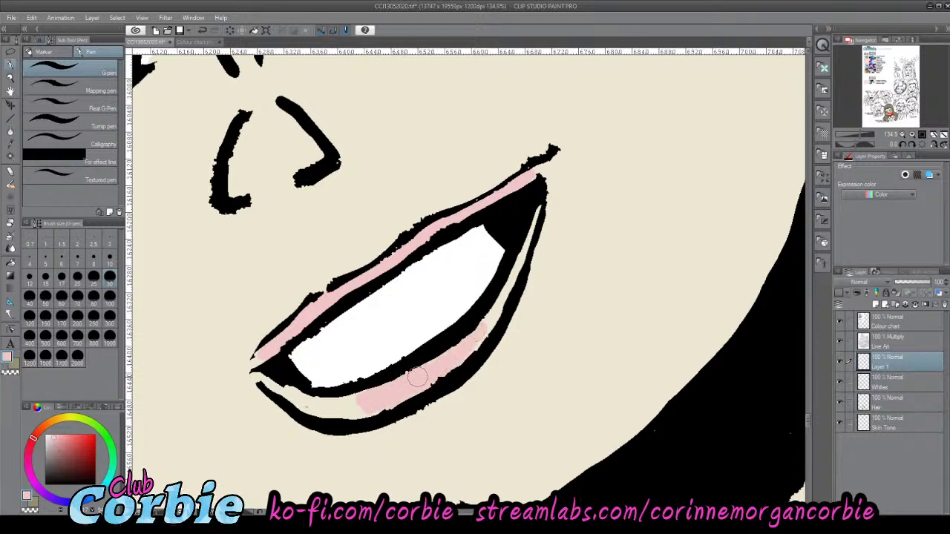
mouse_move(481, 326)
mouse_down()
mouse_move(510, 291)
mouse_move(493, 317)
mouse_move(529, 216)
mouse_move(525, 226)
mouse_up()
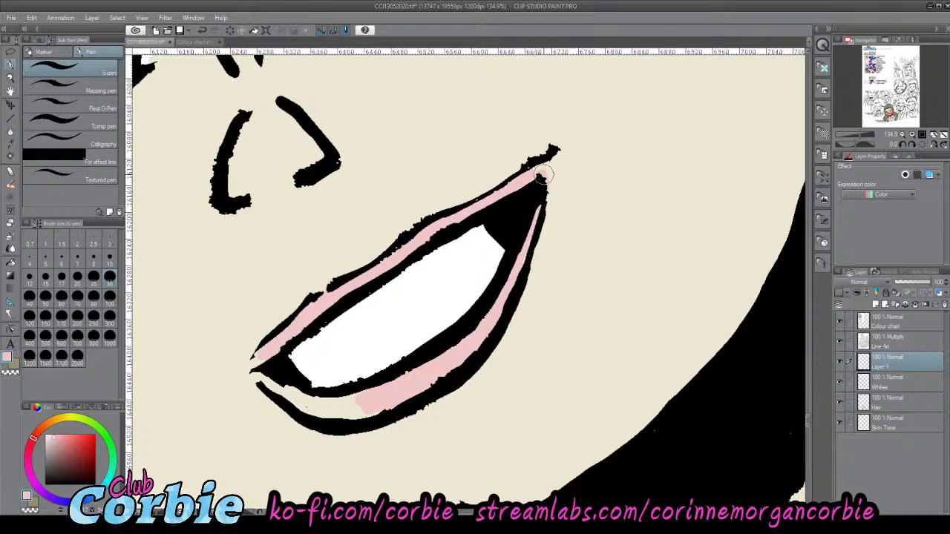
drag(543, 175, 541, 167)
mouse_move(270, 390)
mouse_down()
mouse_move(299, 401)
mouse_move(260, 373)
mouse_move(266, 350)
mouse_move(261, 370)
mouse_move(333, 411)
mouse_move(288, 401)
mouse_move(275, 385)
mouse_move(330, 409)
mouse_move(274, 380)
mouse_move(360, 407)
mouse_move(318, 405)
mouse_move(376, 401)
mouse_move(345, 412)
mouse_move(370, 396)
mouse_up()
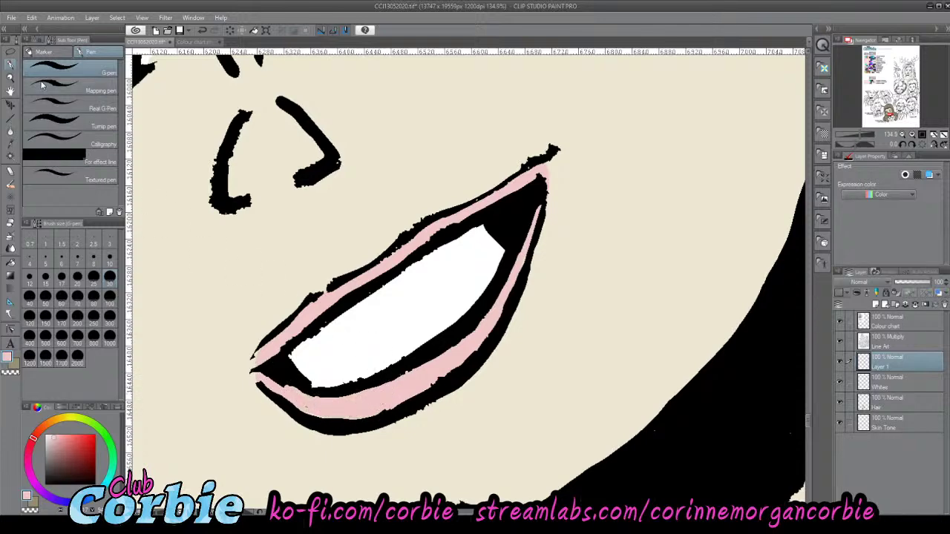
- Sample the light grey Attire 1 colour from the first character row of the colour chart
click(10, 78)
drag(399, 274, 411, 253)
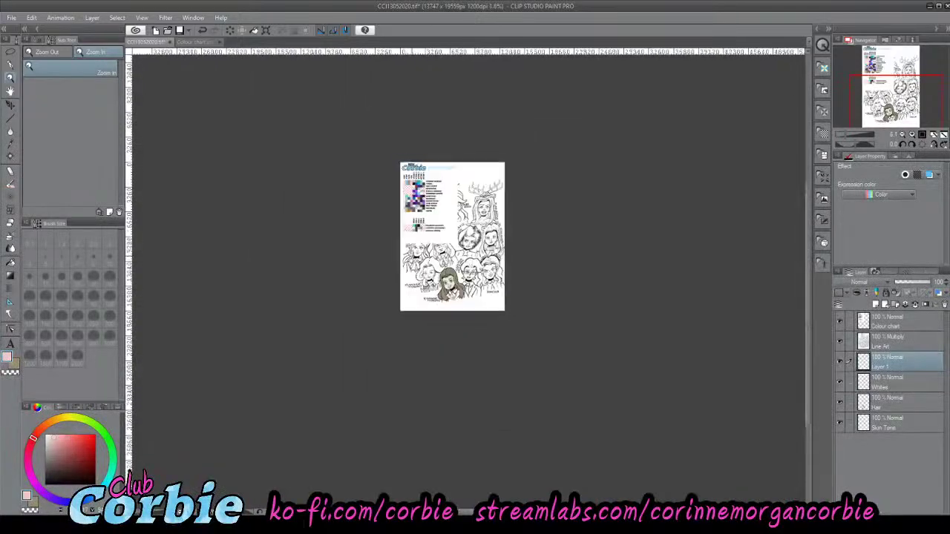
drag(401, 161, 462, 174)
drag(565, 260, 591, 255)
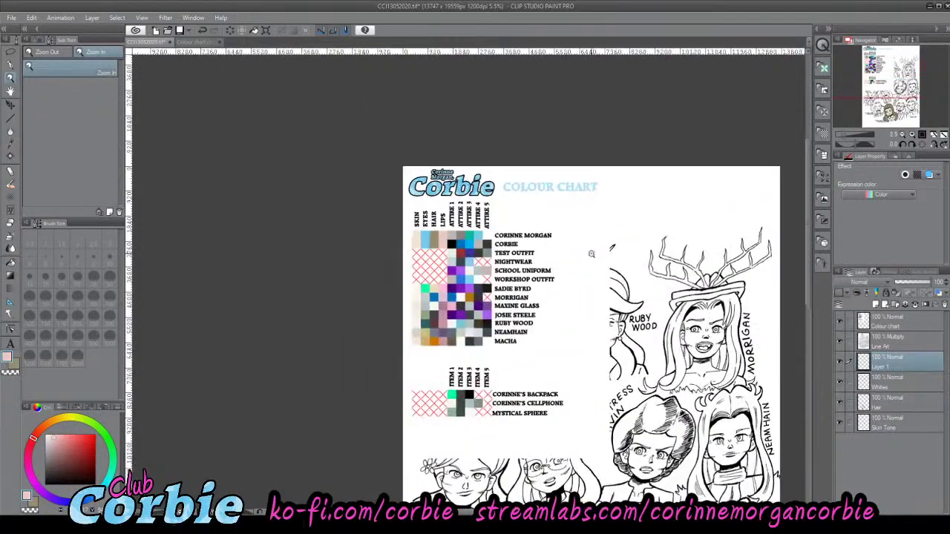
mouse_move(535, 270)
mouse_down()
mouse_move(563, 258)
mouse_move(512, 273)
mouse_move(544, 276)
mouse_up()
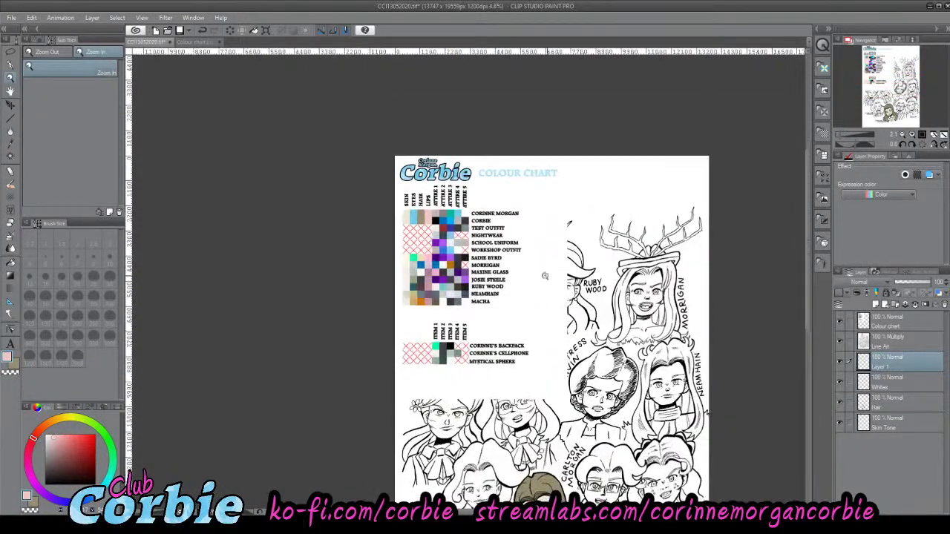
drag(466, 219, 483, 238)
drag(446, 204, 418, 206)
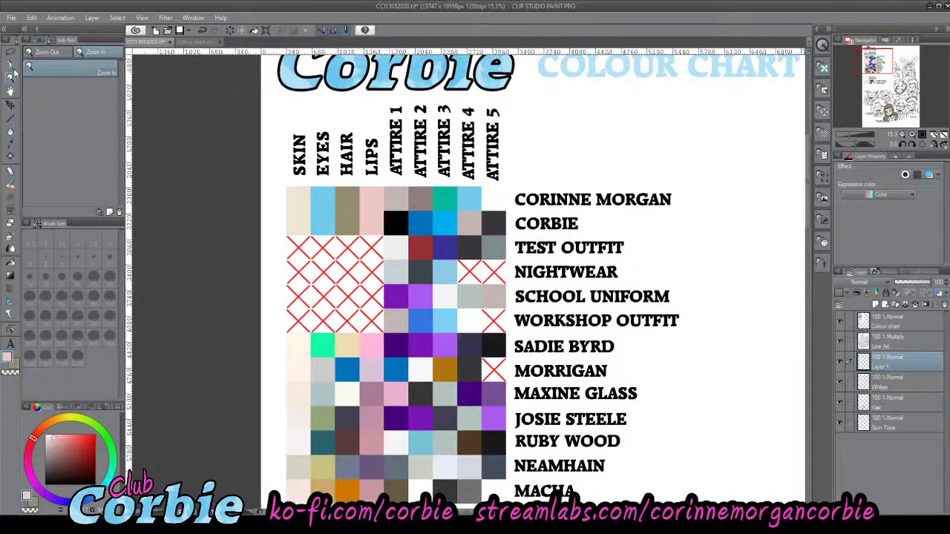
click(11, 144)
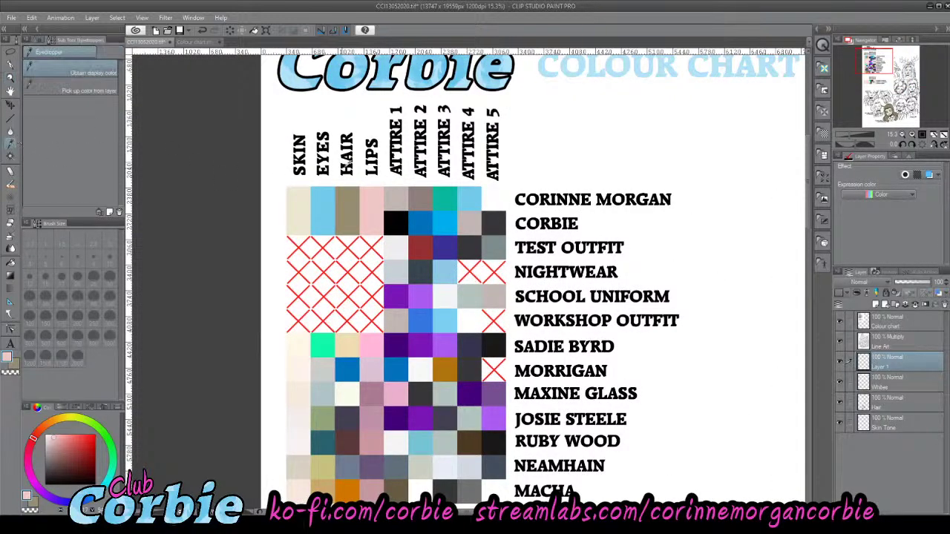
click(411, 205)
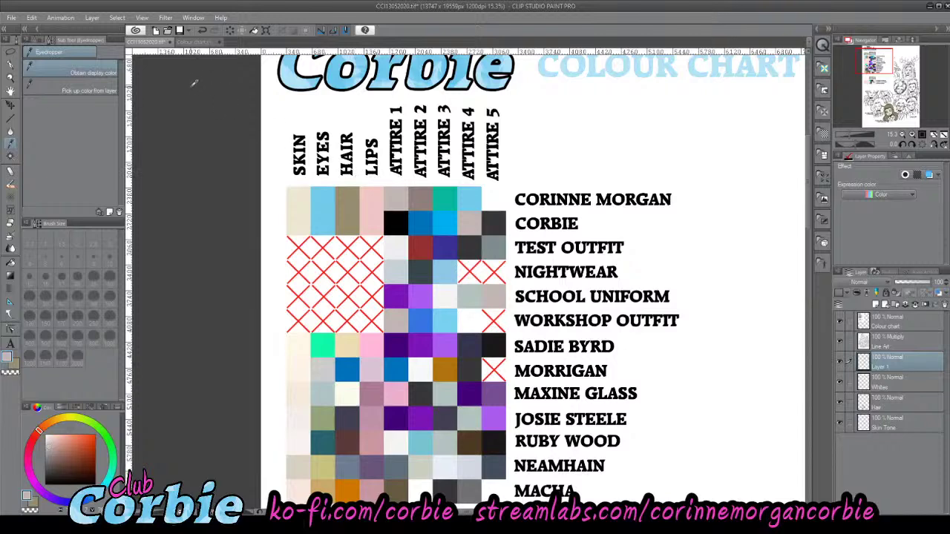
- Check what Layer 1 holds by toggling its visibility, and add a new layer above it for the clothing
click(11, 90)
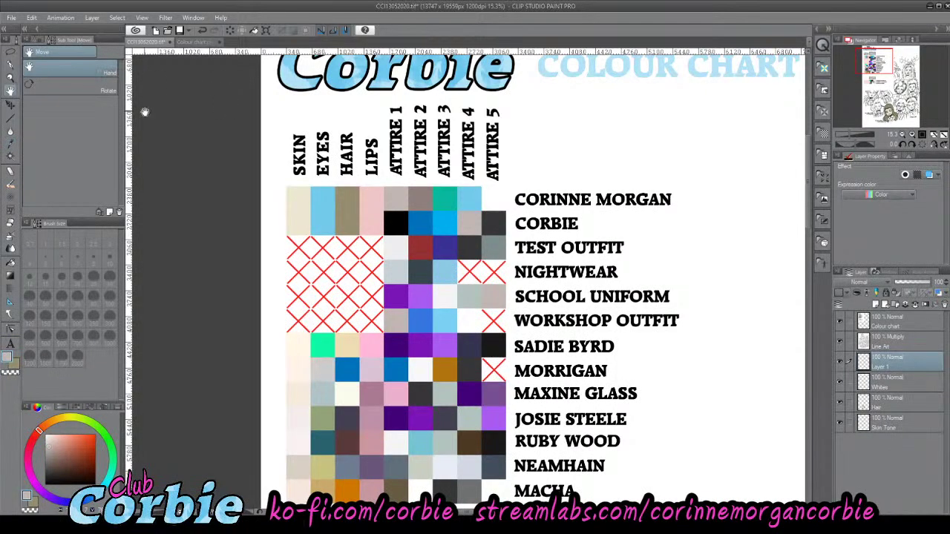
drag(389, 197, 343, 226)
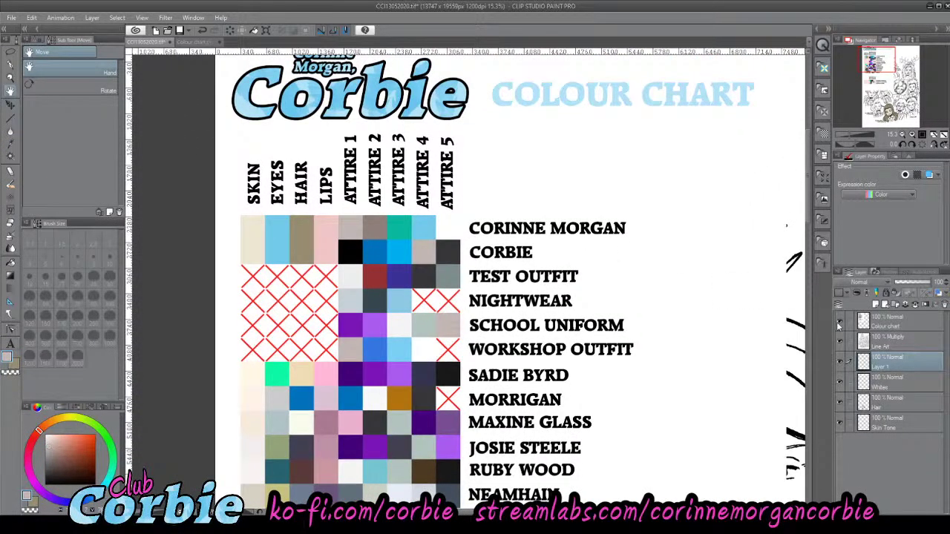
click(11, 53)
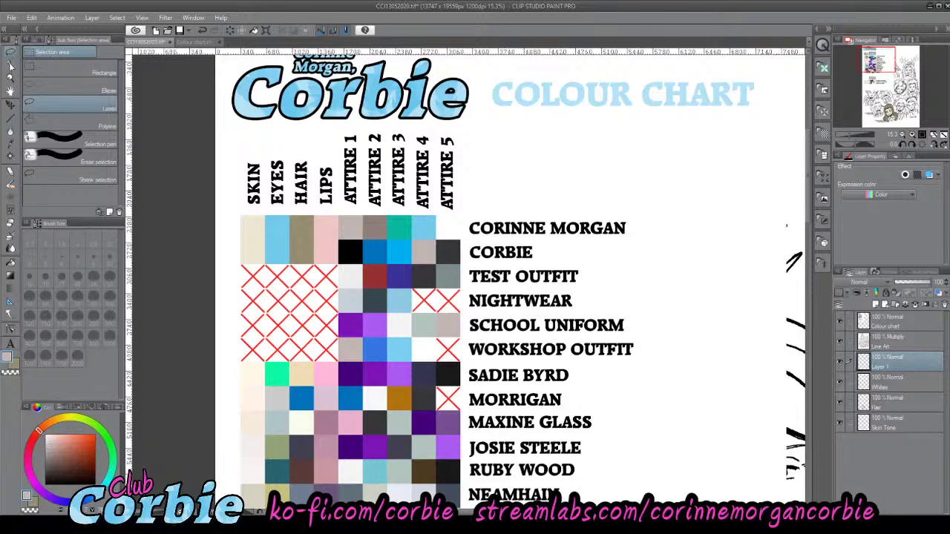
click(11, 78)
drag(339, 205, 286, 246)
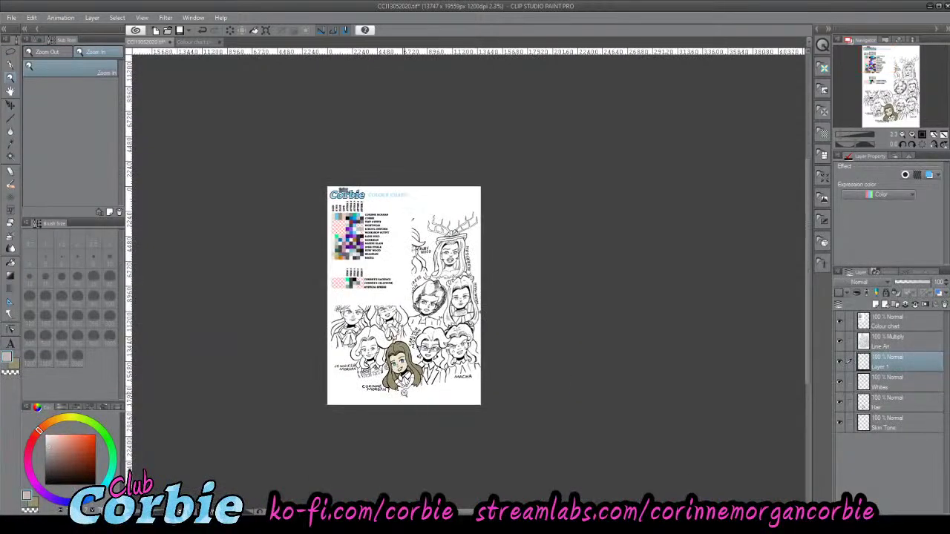
drag(405, 392, 457, 358)
scroll(456, 357, down, 2)
scroll(457, 356, up, 5)
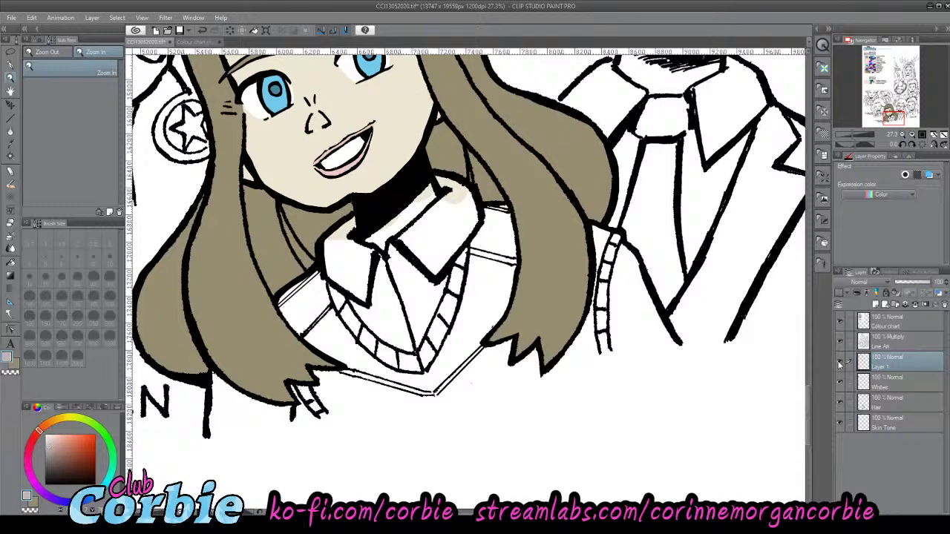
click(840, 362)
click(840, 361)
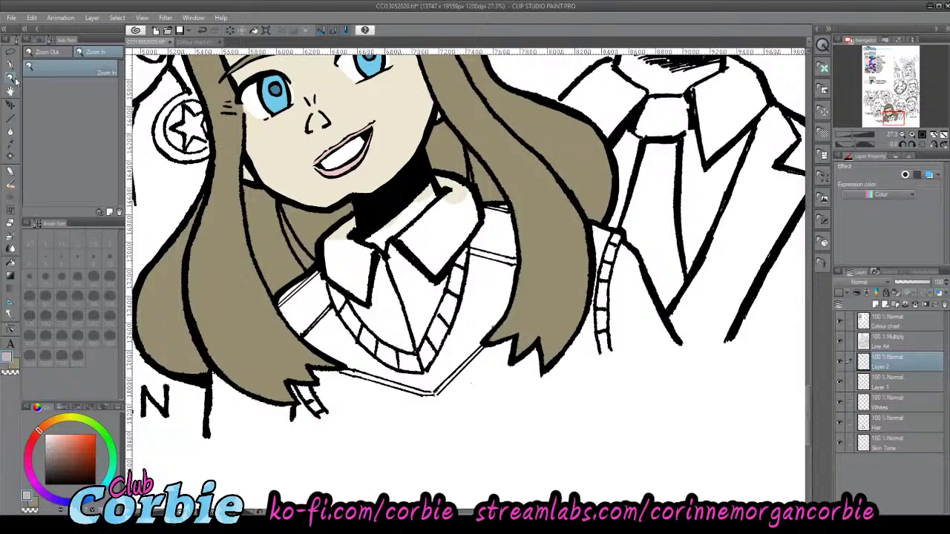
- Paint light grey over the sweater vest's ribbed neckline and along the vest's edges beside the collar and hair with the G-pen
scroll(356, 370, up, 3)
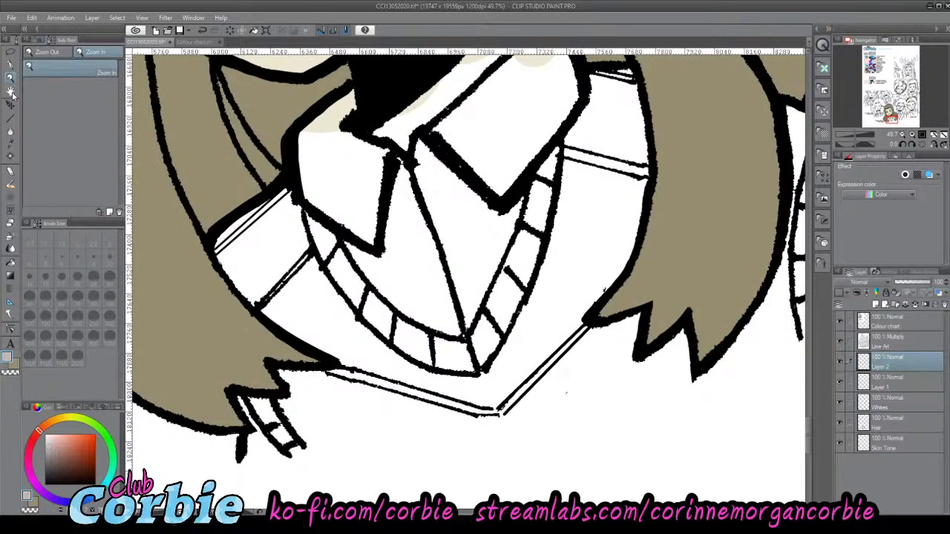
click(12, 68)
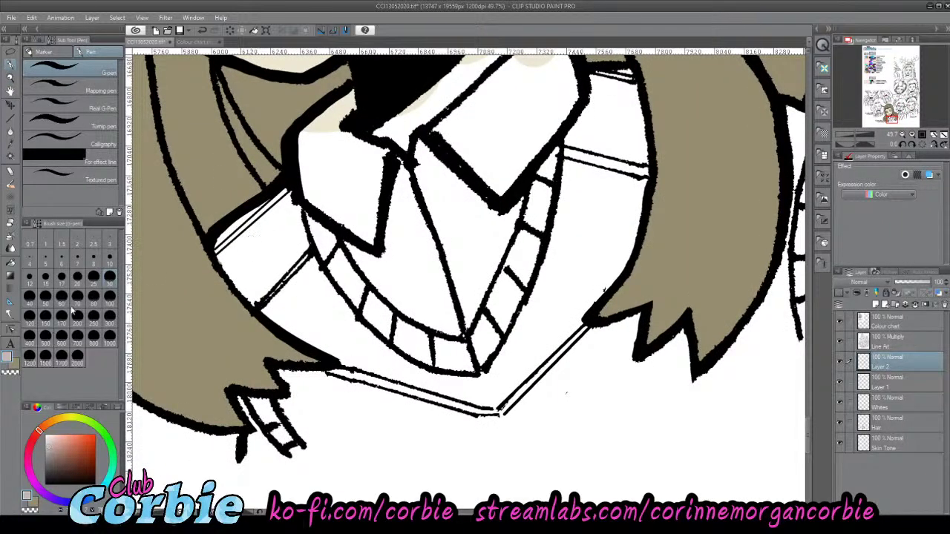
mouse_move(248, 271)
mouse_down()
mouse_move(258, 244)
mouse_move(237, 267)
mouse_move(226, 248)
mouse_move(229, 271)
mouse_move(229, 230)
mouse_move(217, 240)
mouse_move(224, 252)
mouse_move(250, 222)
mouse_move(270, 218)
mouse_move(258, 245)
mouse_move(245, 240)
mouse_move(249, 213)
mouse_move(277, 206)
mouse_move(261, 216)
mouse_move(288, 195)
mouse_move(294, 252)
mouse_move(289, 212)
mouse_move(316, 261)
mouse_move(292, 201)
mouse_move(312, 230)
mouse_move(282, 189)
mouse_move(331, 244)
mouse_move(328, 229)
mouse_move(348, 286)
mouse_move(322, 237)
mouse_move(337, 271)
mouse_move(365, 299)
mouse_move(329, 240)
mouse_move(384, 328)
mouse_move(351, 282)
mouse_move(396, 321)
mouse_move(340, 271)
mouse_move(380, 330)
mouse_move(325, 280)
mouse_move(348, 313)
mouse_move(309, 236)
mouse_up()
mouse_move(383, 342)
mouse_down()
mouse_move(430, 361)
mouse_move(383, 328)
mouse_move(451, 374)
mouse_move(401, 357)
mouse_move(409, 372)
mouse_move(431, 369)
mouse_move(418, 357)
mouse_move(460, 352)
mouse_move(396, 327)
mouse_move(453, 345)
mouse_move(457, 357)
mouse_move(412, 342)
mouse_move(510, 361)
mouse_move(502, 342)
mouse_move(457, 357)
mouse_move(489, 331)
mouse_move(460, 346)
mouse_move(475, 339)
mouse_move(505, 289)
mouse_move(483, 332)
mouse_move(502, 300)
mouse_move(475, 336)
mouse_move(514, 269)
mouse_move(531, 227)
mouse_move(485, 324)
mouse_move(542, 174)
mouse_move(536, 235)
mouse_move(571, 156)
mouse_move(538, 189)
mouse_move(594, 112)
mouse_move(569, 139)
mouse_move(595, 104)
mouse_move(588, 109)
mouse_move(596, 75)
mouse_move(623, 73)
mouse_move(657, 125)
mouse_move(621, 113)
mouse_move(627, 69)
mouse_move(619, 71)
mouse_move(637, 164)
mouse_move(635, 99)
mouse_move(641, 109)
mouse_move(638, 208)
mouse_move(639, 190)
mouse_move(610, 257)
mouse_move(595, 280)
mouse_move(619, 219)
mouse_move(589, 276)
mouse_move(632, 197)
mouse_move(610, 281)
mouse_move(573, 327)
mouse_move(619, 319)
mouse_up()
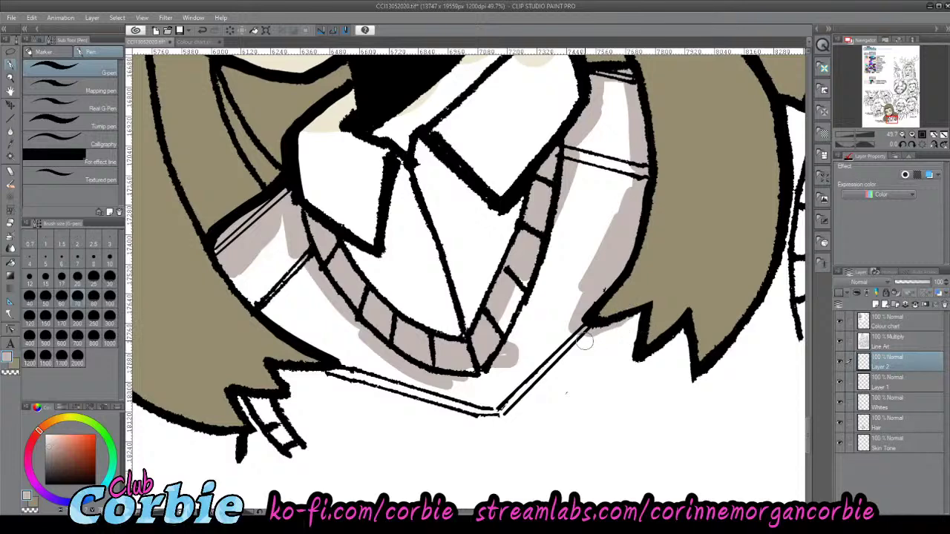
- Outline the vest area in light grey beneath the jagged hair tips on the side nearest the suited man
click(11, 223)
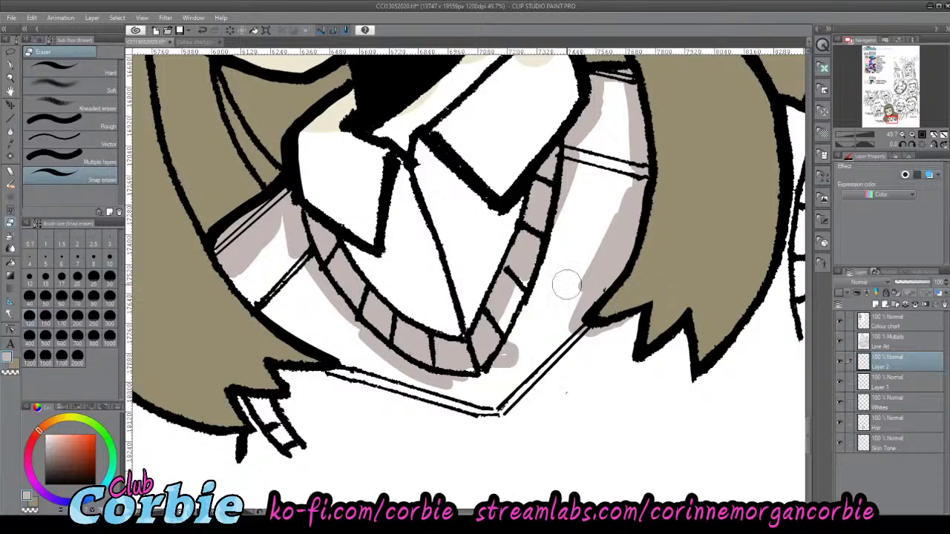
click(11, 63)
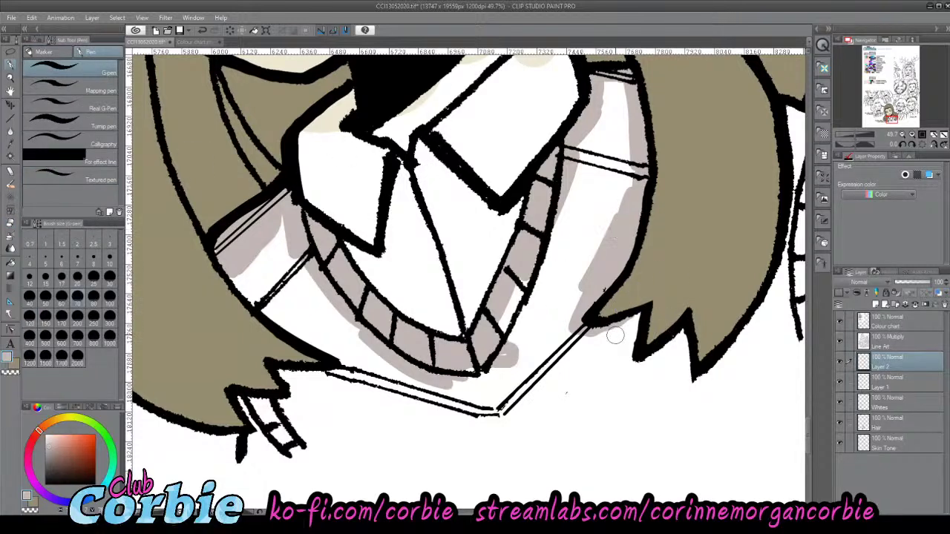
mouse_move(623, 331)
mouse_down()
mouse_move(627, 364)
mouse_move(639, 375)
mouse_move(688, 331)
mouse_move(684, 351)
mouse_move(683, 328)
mouse_up()
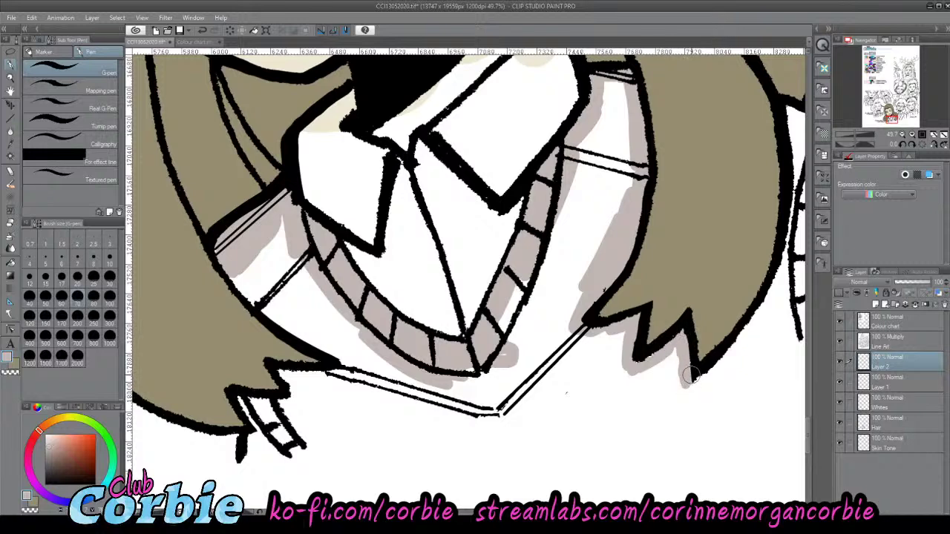
mouse_move(689, 376)
mouse_down()
mouse_move(688, 352)
mouse_move(691, 381)
mouse_move(701, 379)
mouse_move(755, 320)
mouse_move(717, 358)
mouse_up()
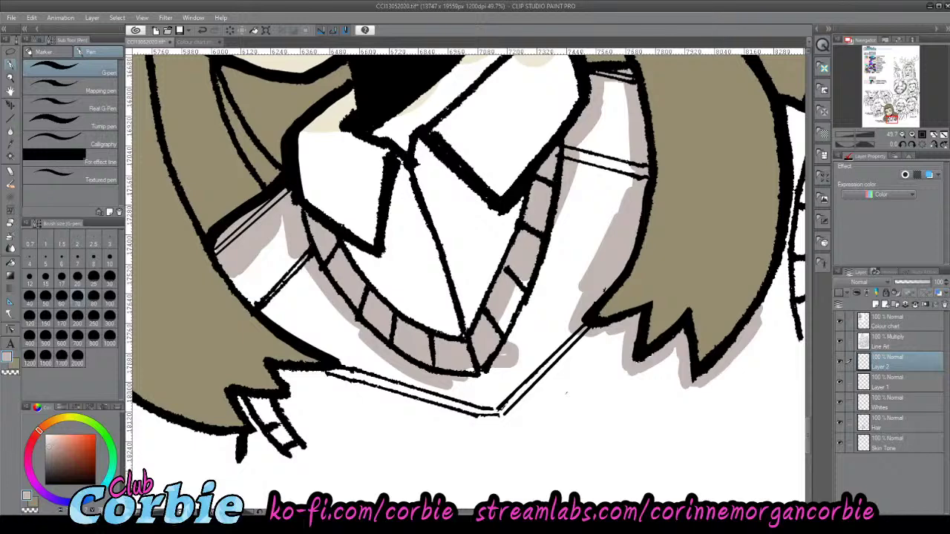
- Fill the ribbed armhole band beside the suited man in light grey, including the gap between it and the hair
drag(536, 512, 568, 511)
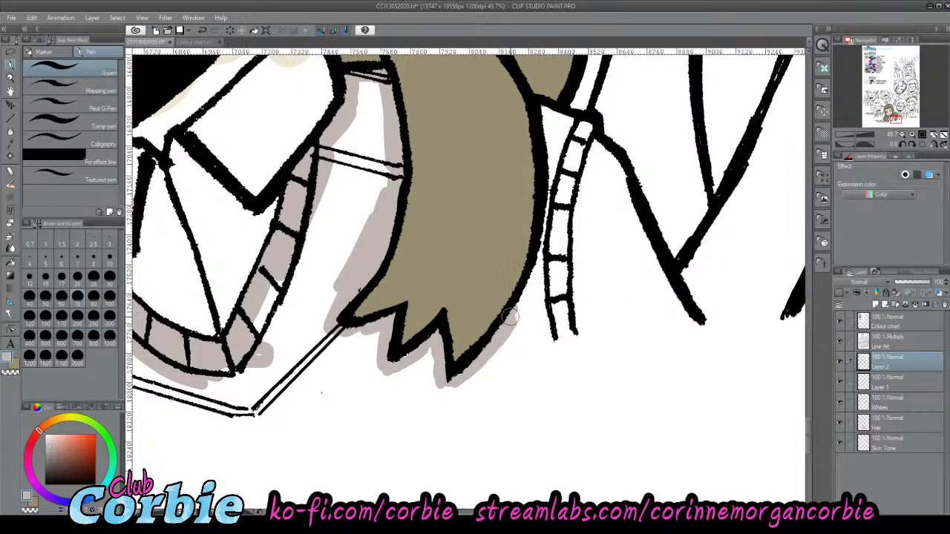
mouse_move(510, 317)
mouse_down()
mouse_move(557, 225)
mouse_move(549, 262)
mouse_move(556, 208)
mouse_move(538, 252)
mouse_move(556, 204)
mouse_move(559, 231)
mouse_up()
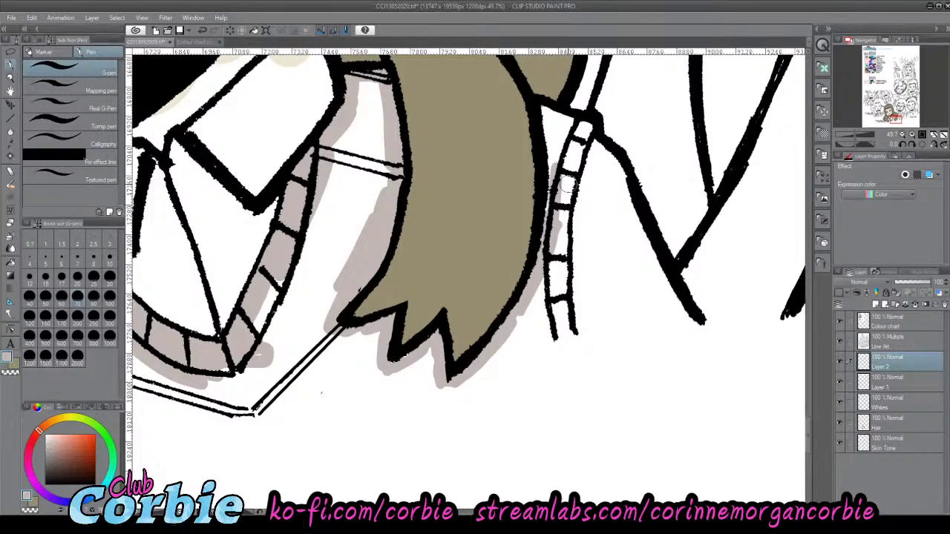
mouse_move(565, 183)
mouse_down()
mouse_move(558, 131)
mouse_move(555, 187)
mouse_move(544, 130)
mouse_move(548, 188)
mouse_move(545, 104)
mouse_move(555, 138)
mouse_move(553, 112)
mouse_move(582, 127)
mouse_move(558, 125)
mouse_move(566, 114)
mouse_move(584, 127)
mouse_move(566, 158)
mouse_move(586, 116)
mouse_move(574, 161)
mouse_move(594, 127)
mouse_move(562, 199)
mouse_move(569, 168)
mouse_move(563, 177)
mouse_move(557, 270)
mouse_up()
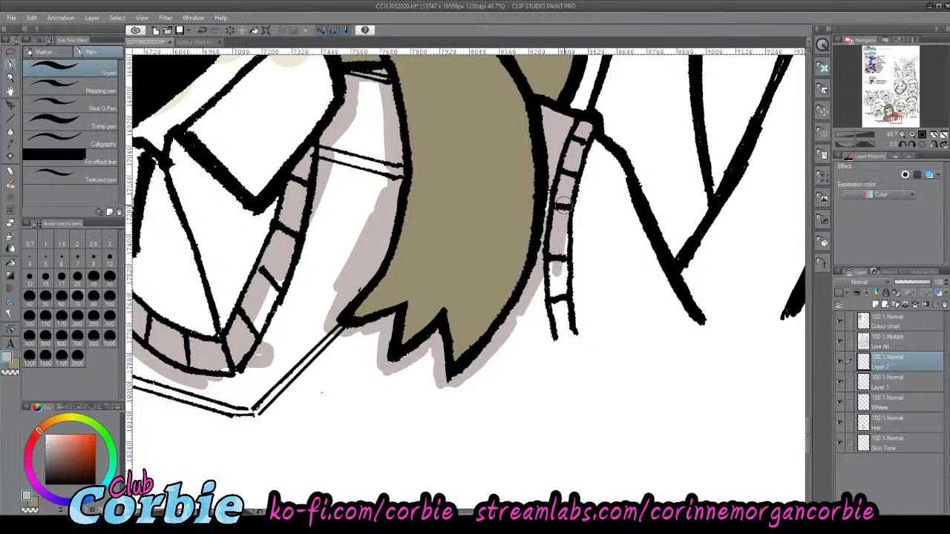
mouse_move(560, 186)
mouse_down()
mouse_move(570, 363)
mouse_move(560, 278)
mouse_move(558, 338)
mouse_move(550, 282)
mouse_move(536, 312)
mouse_move(539, 339)
mouse_up()
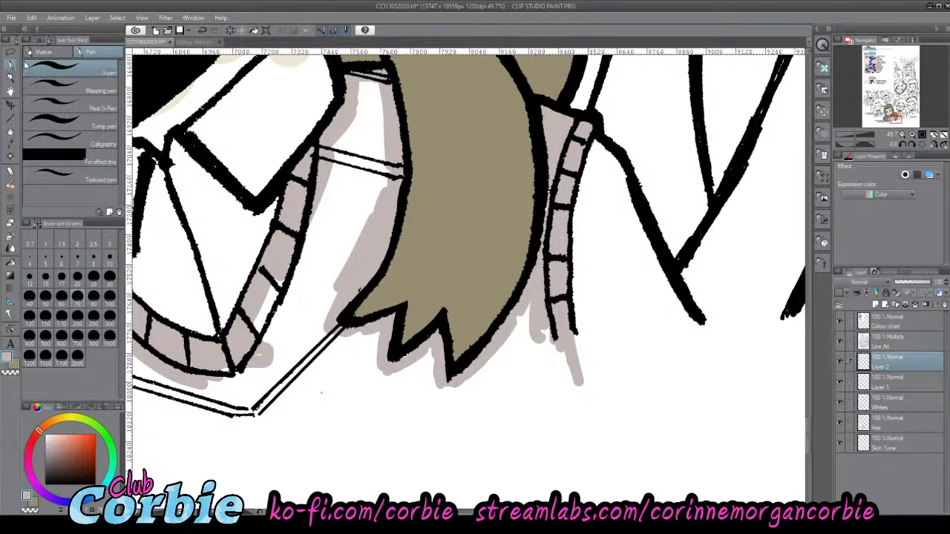
- Paint light grey along the vest's edges beside the hair on the side away from the suited man, including the small armhole band
click(10, 78)
drag(402, 241, 374, 246)
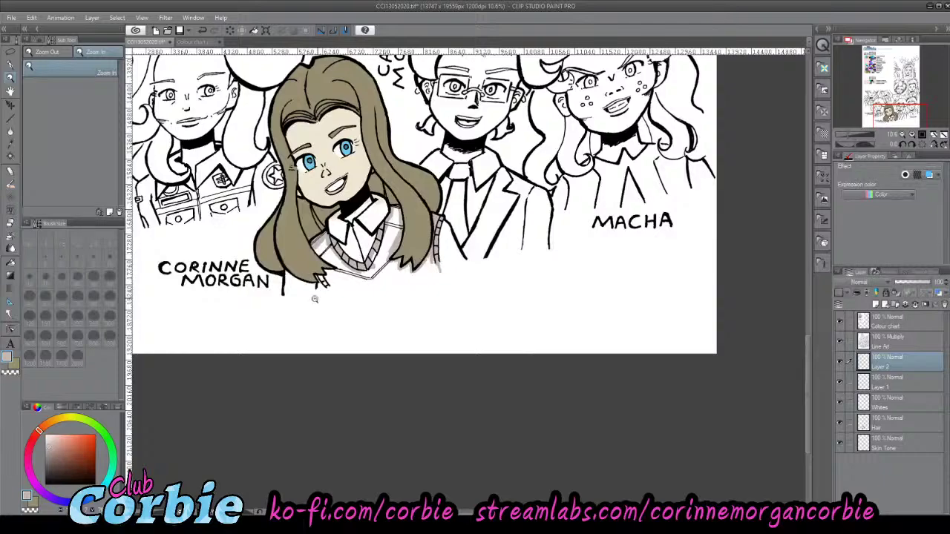
drag(288, 295, 377, 249)
scroll(377, 250, up, 3)
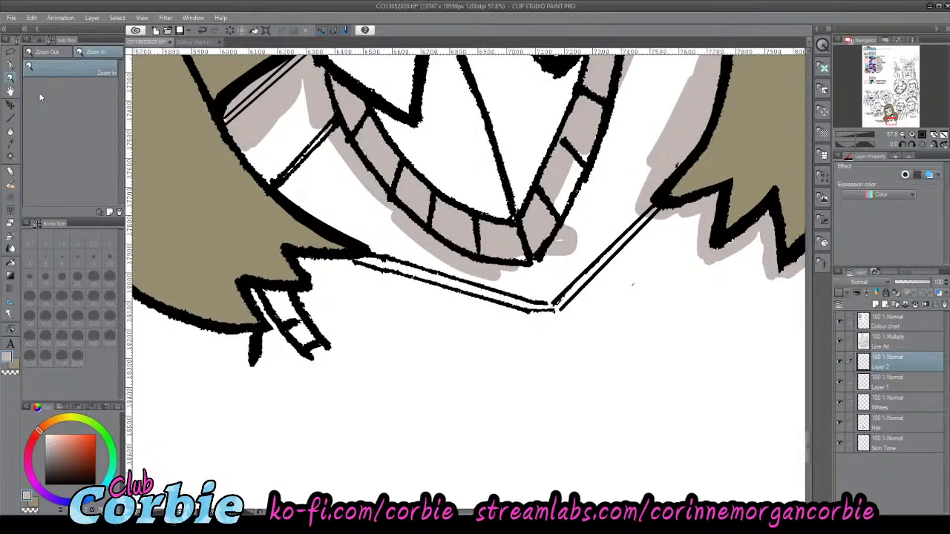
click(11, 65)
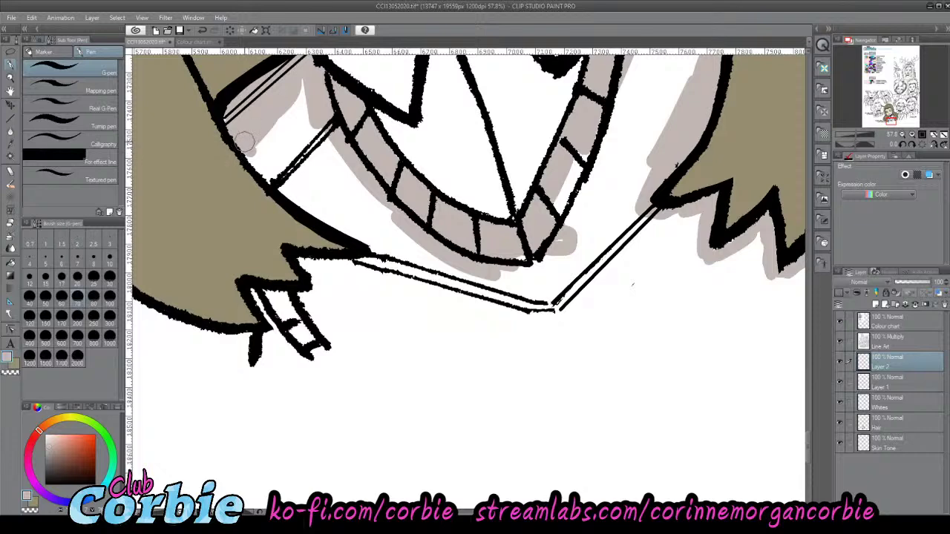
mouse_move(234, 126)
mouse_down()
mouse_move(288, 180)
mouse_move(262, 166)
mouse_move(246, 150)
mouse_move(325, 211)
mouse_move(280, 189)
mouse_move(388, 256)
mouse_move(376, 255)
mouse_move(374, 239)
mouse_move(373, 256)
mouse_move(352, 267)
mouse_move(302, 259)
mouse_move(365, 258)
mouse_move(303, 261)
mouse_move(322, 286)
mouse_move(314, 279)
mouse_move(316, 295)
mouse_move(271, 294)
mouse_move(329, 293)
mouse_move(280, 292)
mouse_move(292, 312)
mouse_move(272, 300)
mouse_move(304, 332)
mouse_move(280, 314)
mouse_up()
mouse_move(319, 350)
mouse_down()
mouse_move(444, 353)
mouse_move(344, 359)
mouse_move(332, 374)
mouse_move(394, 351)
mouse_move(368, 366)
mouse_move(467, 353)
mouse_move(380, 370)
mouse_move(395, 359)
mouse_move(383, 359)
mouse_move(422, 368)
mouse_move(509, 349)
mouse_move(497, 357)
mouse_move(505, 365)
mouse_move(613, 343)
mouse_move(491, 336)
mouse_move(340, 349)
mouse_move(312, 319)
mouse_move(347, 348)
mouse_up()
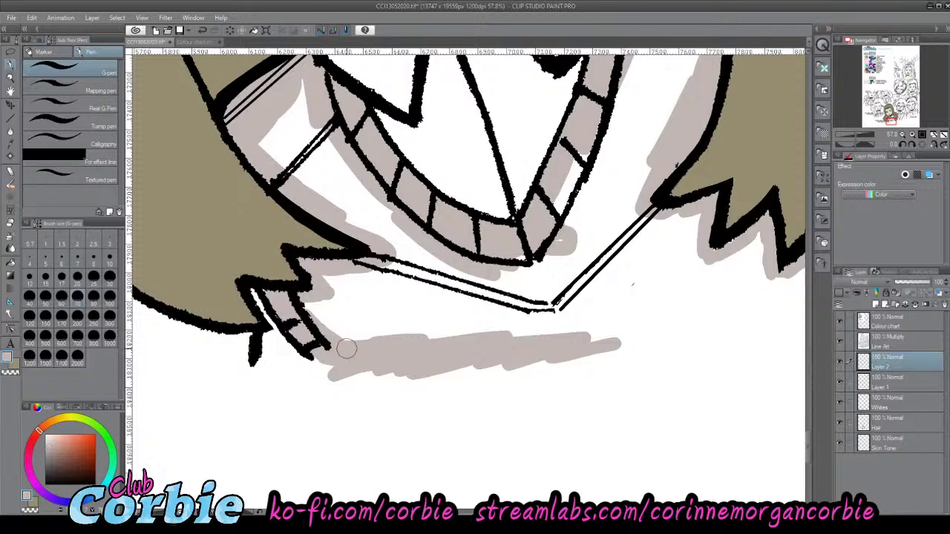
- Extend the light grey lower edge of the vest across to the suited man's side and touch up the ribbed neckline's point
drag(535, 511, 554, 511)
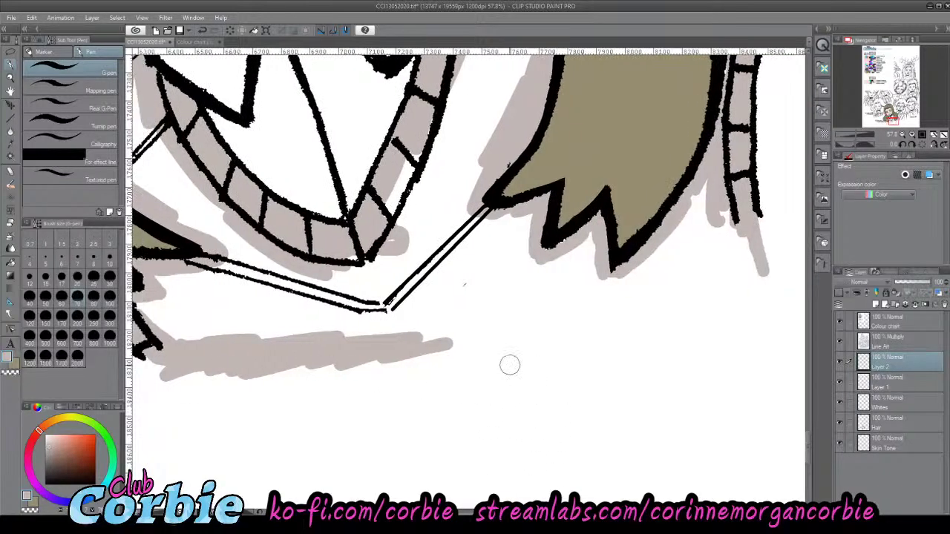
mouse_move(438, 346)
mouse_down()
mouse_move(506, 329)
mouse_move(536, 331)
mouse_move(533, 341)
mouse_move(601, 327)
mouse_move(756, 277)
mouse_move(733, 197)
mouse_move(712, 228)
mouse_move(690, 242)
mouse_move(692, 208)
mouse_move(702, 201)
mouse_move(614, 276)
mouse_move(712, 216)
mouse_move(718, 224)
mouse_move(697, 237)
mouse_move(691, 191)
mouse_move(732, 231)
mouse_move(735, 266)
mouse_move(690, 293)
mouse_move(557, 318)
mouse_move(735, 272)
mouse_up()
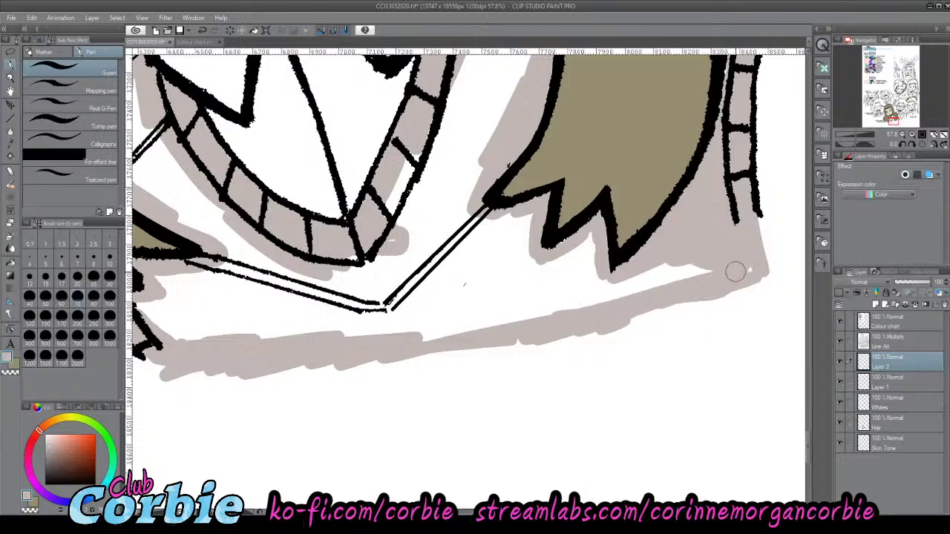
drag(553, 315, 459, 332)
mouse_move(384, 236)
mouse_down()
mouse_move(399, 229)
mouse_move(378, 217)
mouse_up()
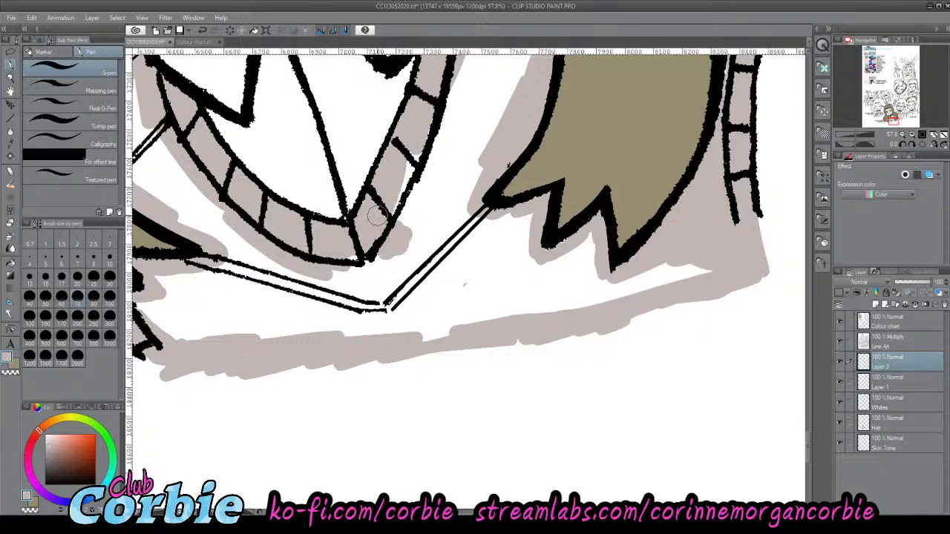
- Fill the enclosed interior of the outlined sweater vest with light grey using the Fill tool
click(11, 77)
mouse_move(369, 259)
mouse_down()
mouse_move(320, 249)
mouse_move(378, 237)
mouse_move(383, 263)
mouse_up()
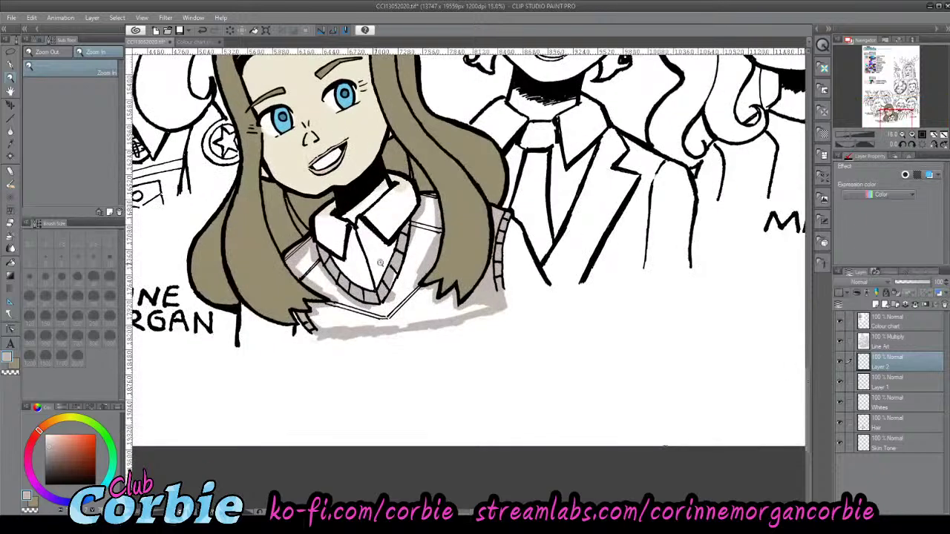
scroll(380, 263, up, 3)
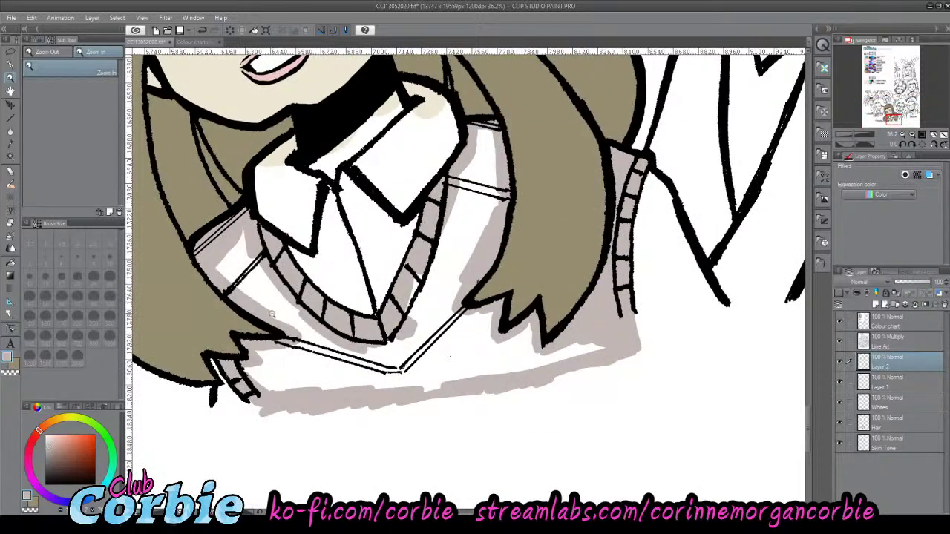
scroll(272, 314, up, 1)
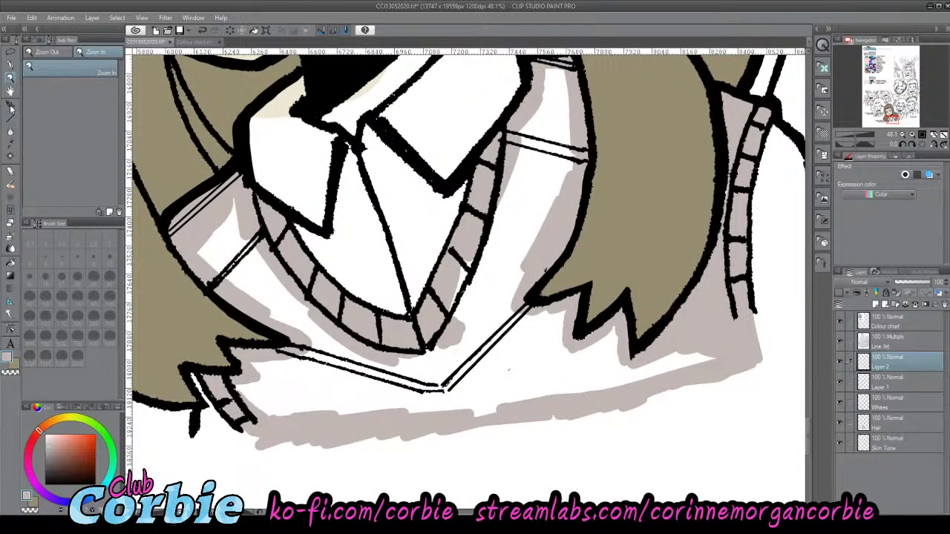
click(11, 262)
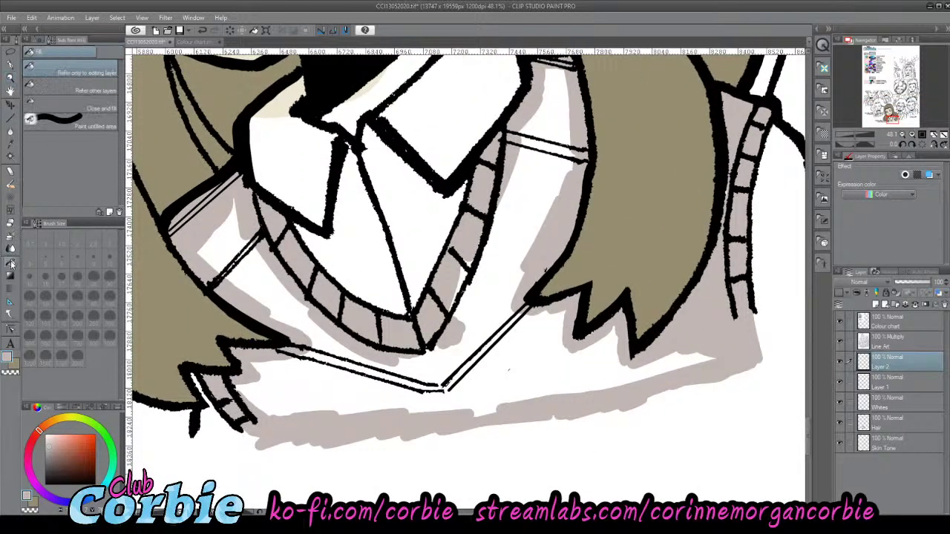
click(326, 394)
- Examine the filled sweater vest up close and against the surrounding characters
click(10, 77)
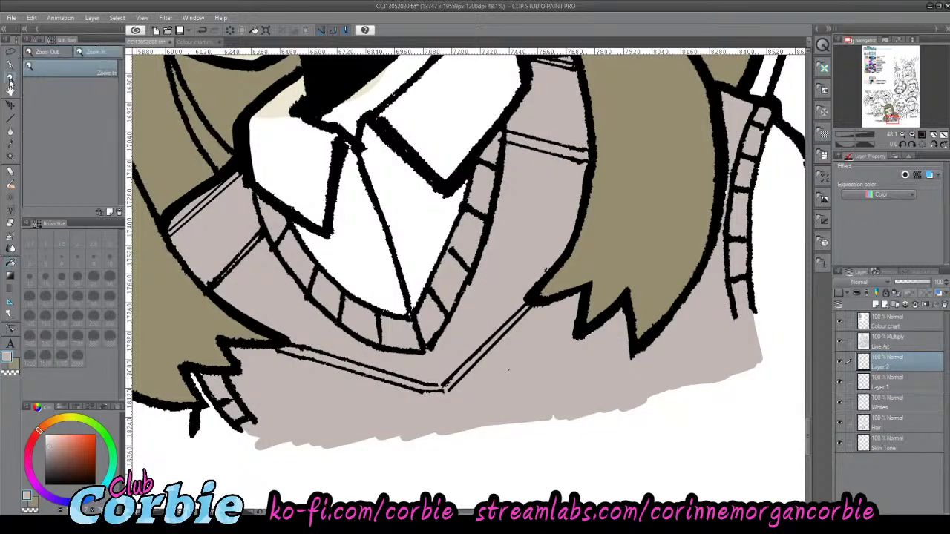
drag(342, 286, 196, 253)
scroll(343, 274, up, 6)
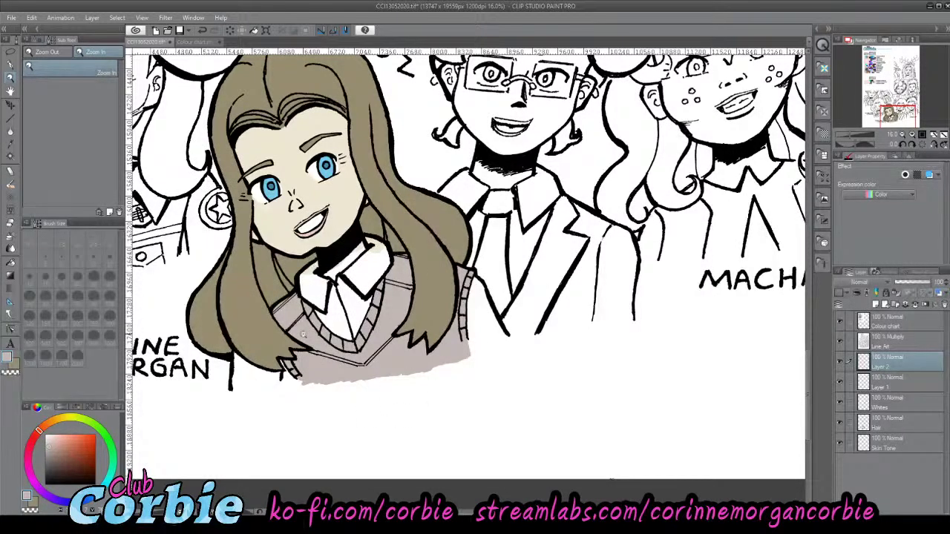
scroll(302, 305, down, 1)
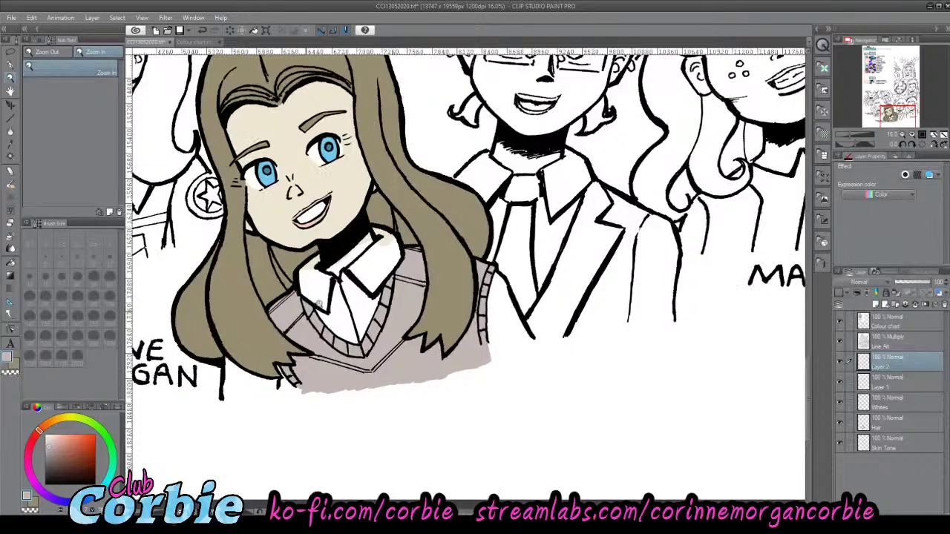
scroll(303, 304, up, 3)
scroll(342, 290, down, 4)
scroll(379, 271, up, 3)
scroll(380, 282, down, 4)
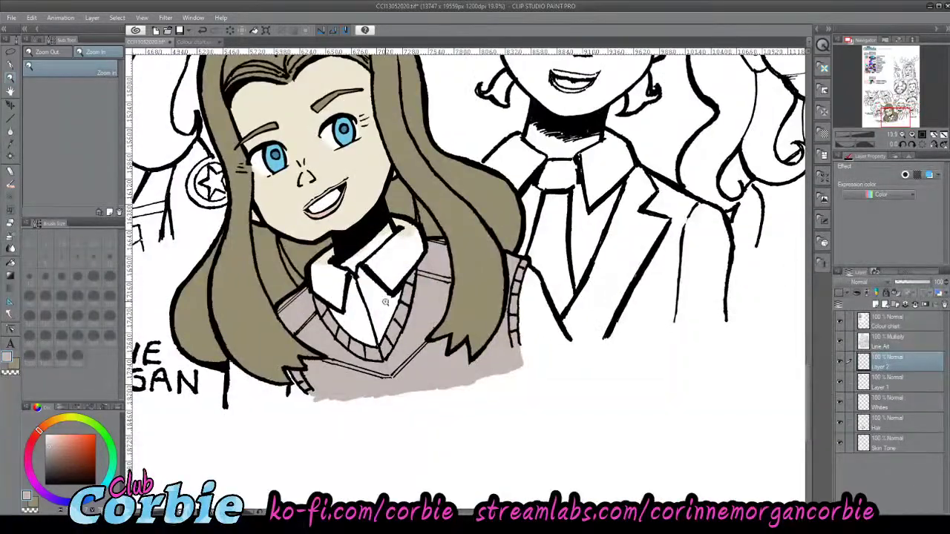
scroll(379, 326, up, 1)
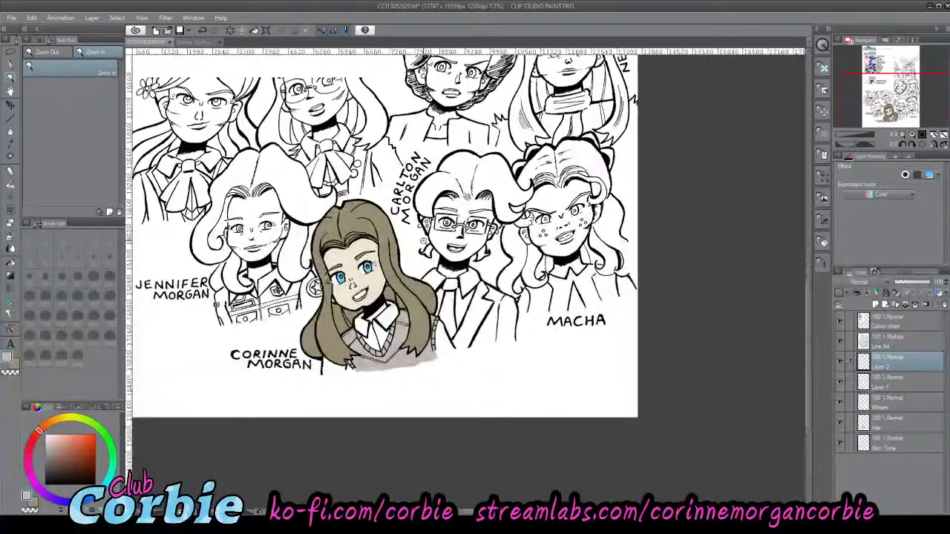
scroll(382, 338, up, 1)
scroll(387, 346, down, 1)
scroll(352, 319, up, 1)
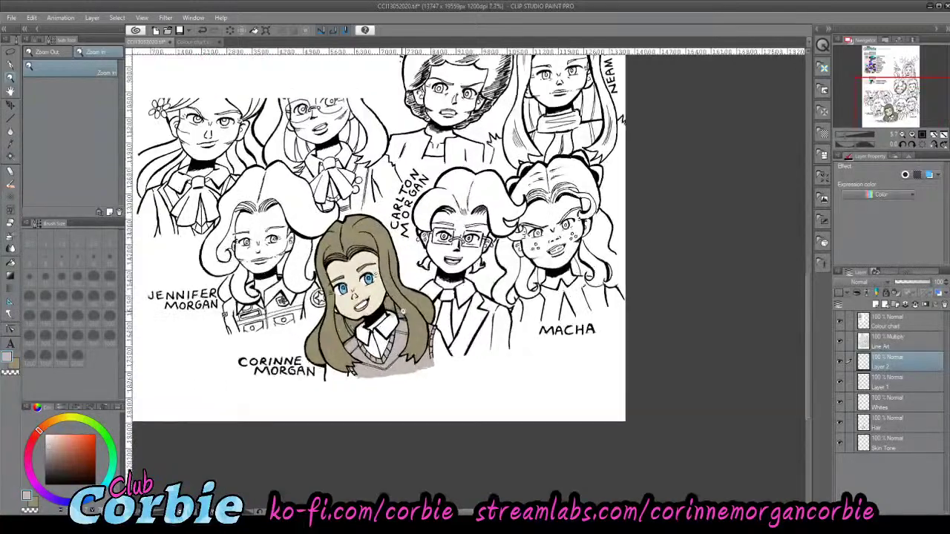
- Sample the light blue swatch from the long-haired girl's main row in the colour chart with the Eyedropper
scroll(355, 329, down, 2)
scroll(355, 330, down, 1)
scroll(361, 85, up, 2)
scroll(361, 85, up, 5)
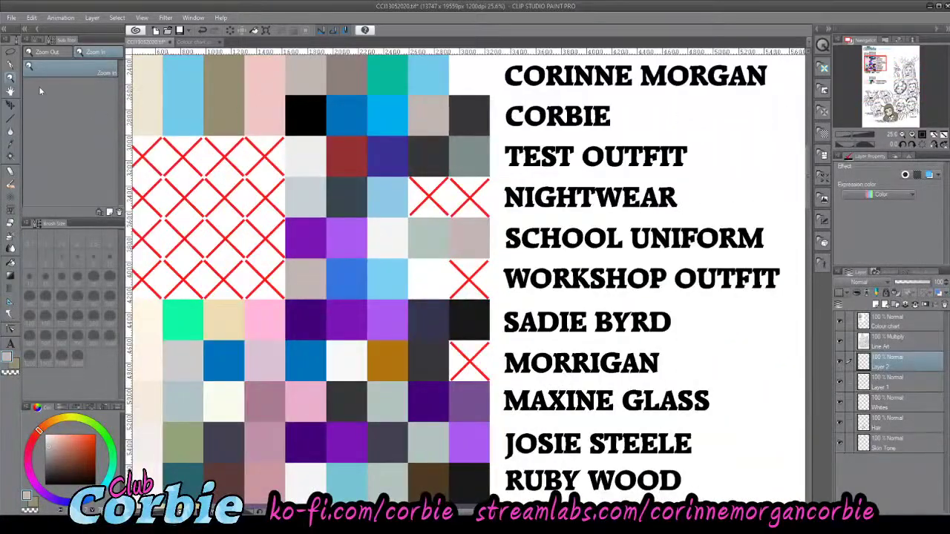
click(11, 147)
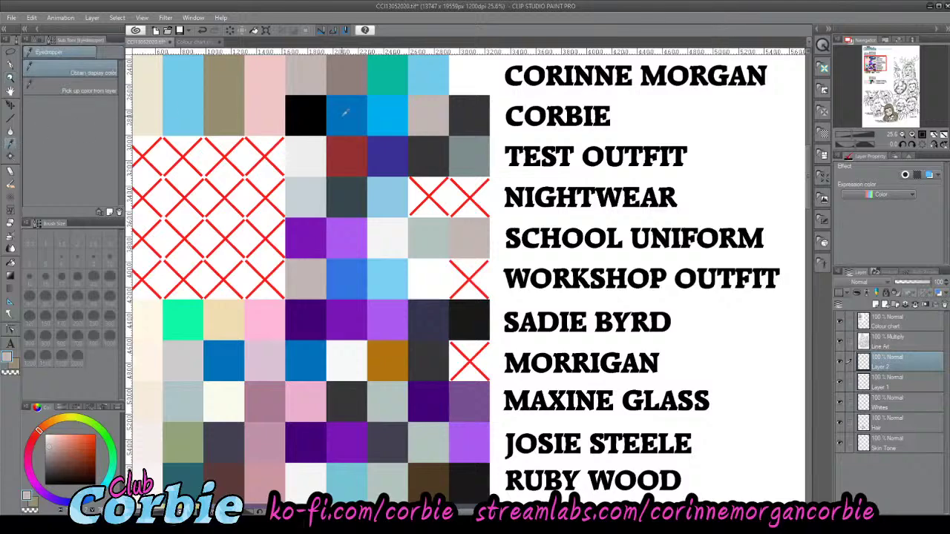
click(435, 70)
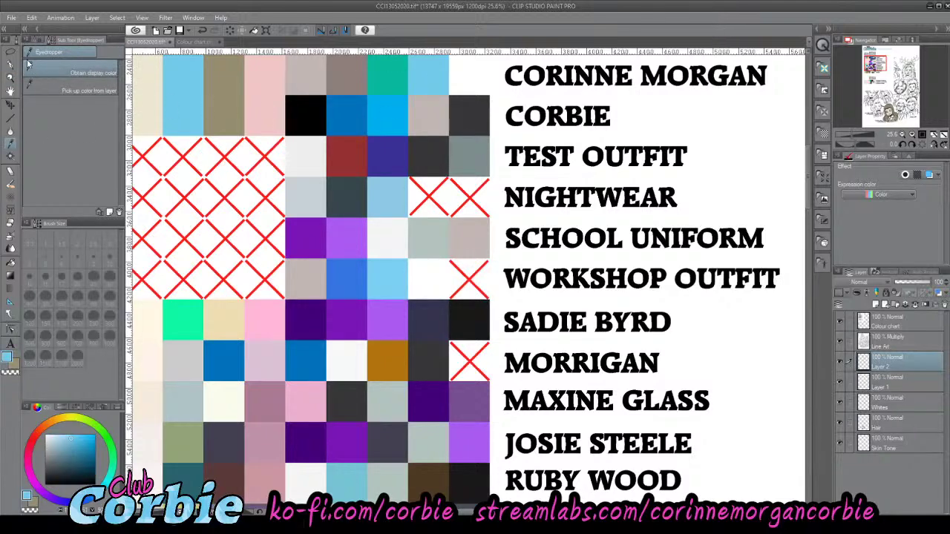
- Add a new layer above Layer 2 for the girl's shirt
click(12, 78)
drag(367, 210, 241, 212)
scroll(434, 269, up, 10)
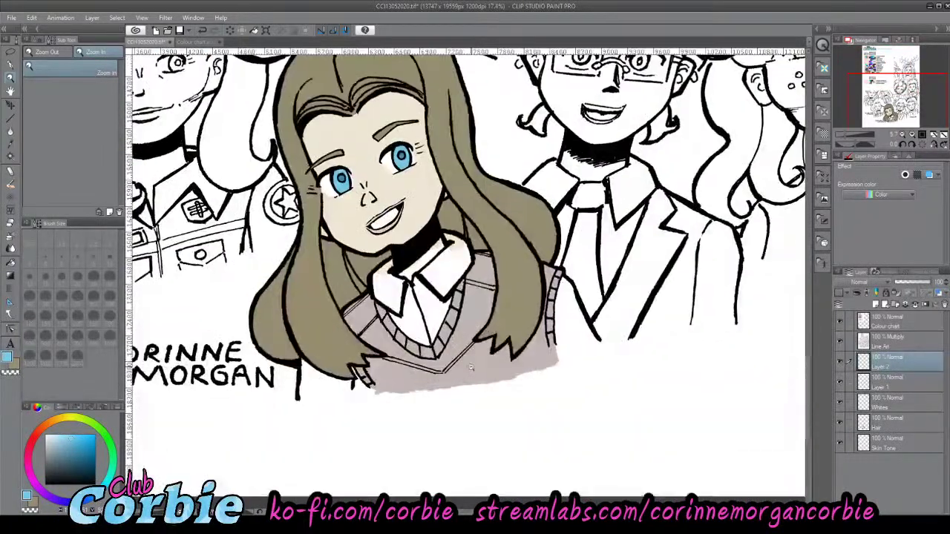
scroll(595, 314, up, 1)
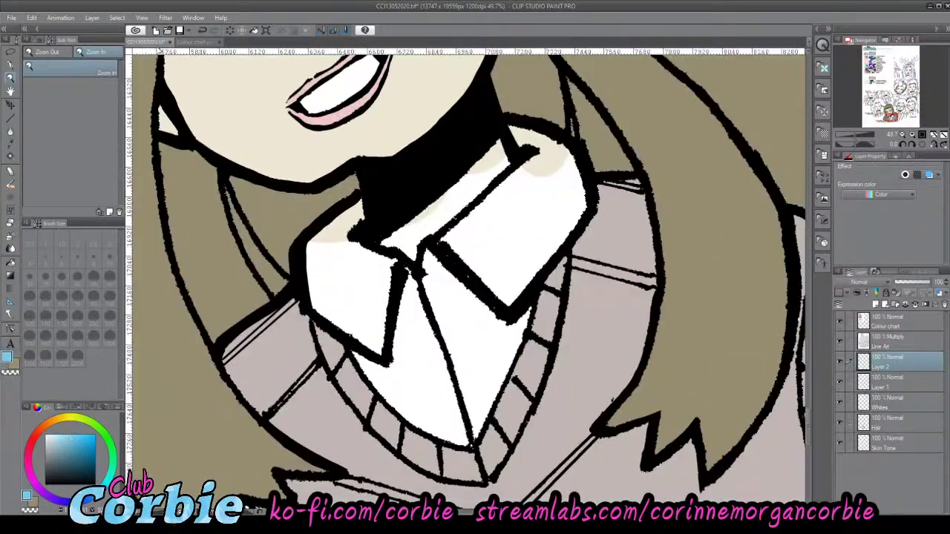
key(ctrl+shift+n)
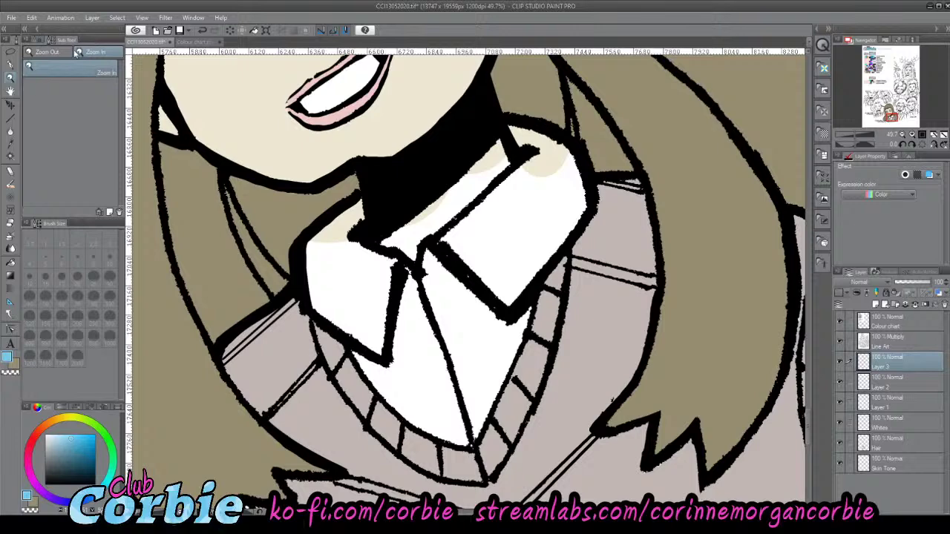
- Outline both collar flaps and the shirt front inside the vest's neckline in light blue with the G-pen
click(12, 67)
mouse_move(319, 252)
mouse_down()
mouse_move(314, 288)
mouse_move(310, 244)
mouse_move(310, 291)
mouse_move(311, 256)
mouse_move(342, 212)
mouse_move(304, 251)
mouse_move(353, 219)
mouse_move(342, 240)
mouse_move(330, 245)
mouse_move(355, 207)
mouse_move(374, 261)
mouse_up()
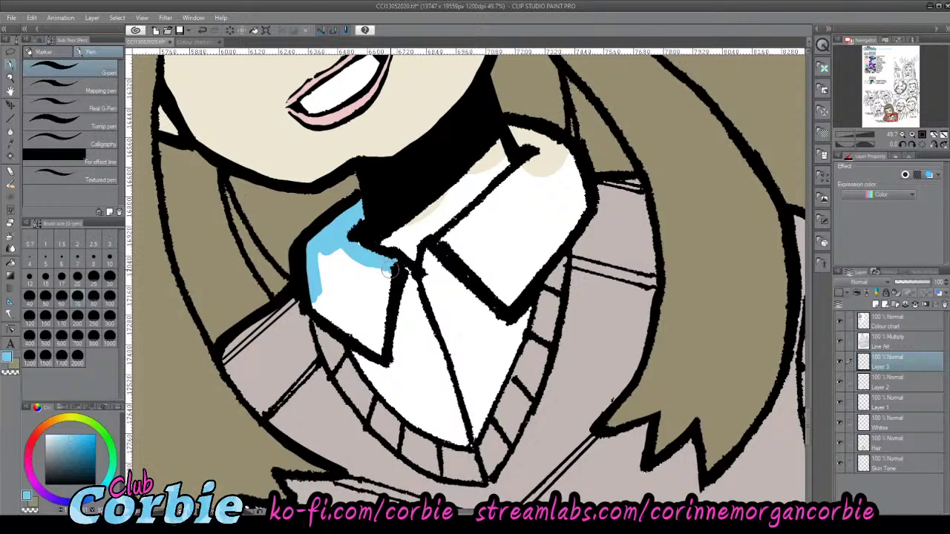
drag(386, 272, 380, 346)
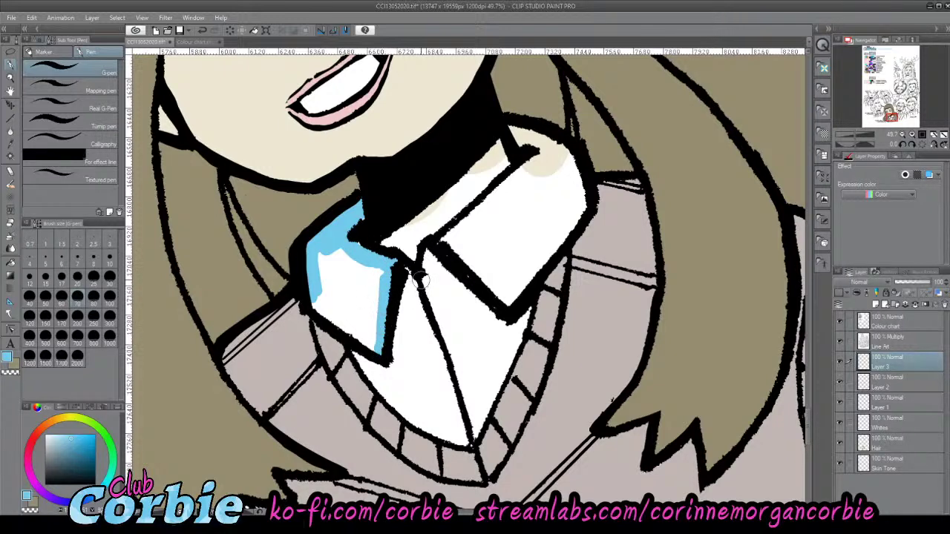
mouse_move(405, 283)
mouse_down()
mouse_move(430, 284)
mouse_move(429, 252)
mouse_move(482, 215)
mouse_move(430, 251)
mouse_move(511, 176)
mouse_move(491, 207)
mouse_move(536, 155)
mouse_move(504, 198)
mouse_move(534, 157)
mouse_move(522, 177)
mouse_move(528, 154)
mouse_move(512, 123)
mouse_move(559, 154)
mouse_move(523, 130)
mouse_move(551, 140)
mouse_move(564, 157)
mouse_move(529, 127)
mouse_move(587, 179)
mouse_move(569, 151)
mouse_move(581, 220)
mouse_move(514, 282)
mouse_up()
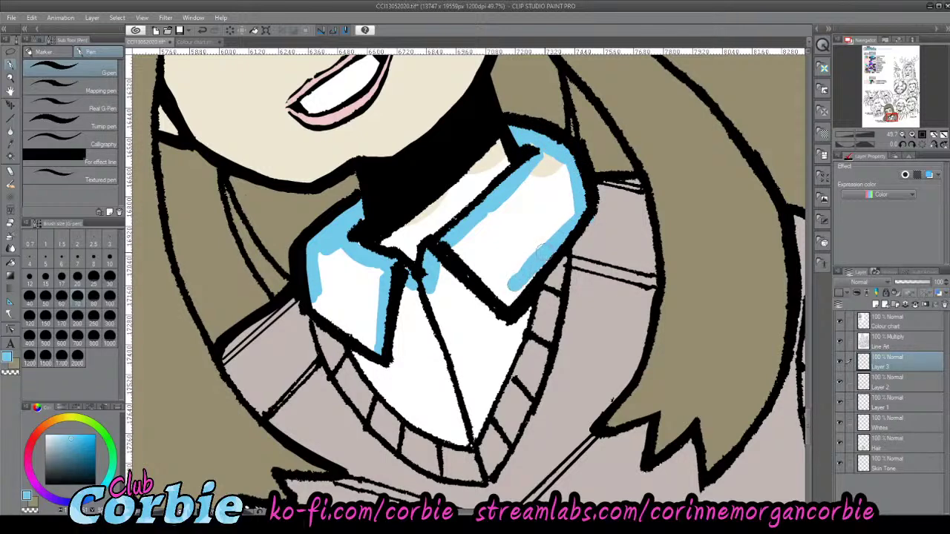
mouse_move(584, 202)
mouse_down()
mouse_move(503, 300)
mouse_move(515, 349)
mouse_move(494, 388)
mouse_up()
mouse_move(363, 343)
mouse_down()
mouse_move(315, 307)
mouse_move(359, 339)
mouse_move(384, 393)
mouse_move(351, 342)
mouse_move(420, 417)
mouse_move(395, 404)
mouse_move(386, 395)
mouse_move(448, 432)
mouse_move(414, 421)
mouse_move(462, 439)
mouse_move(442, 434)
mouse_move(461, 436)
mouse_move(495, 379)
mouse_move(484, 414)
mouse_move(502, 353)
mouse_up()
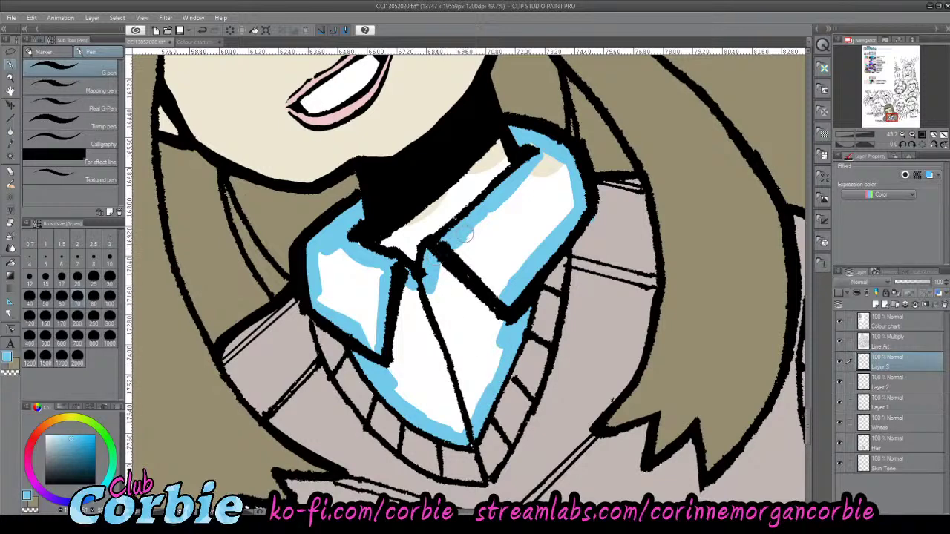
mouse_move(467, 234)
mouse_down()
mouse_move(451, 257)
mouse_move(471, 275)
mouse_move(439, 279)
mouse_up()
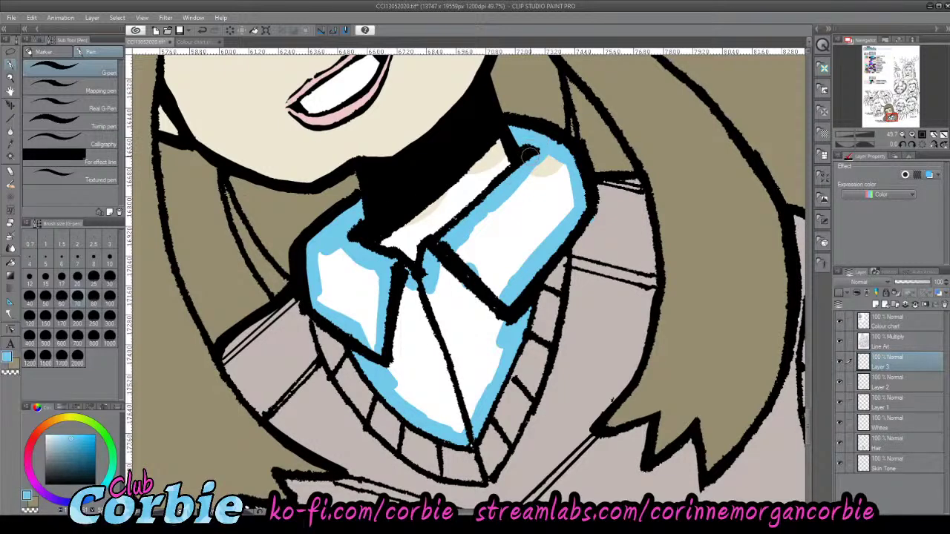
mouse_move(529, 158)
mouse_down()
mouse_move(549, 172)
mouse_move(528, 189)
mouse_move(529, 208)
mouse_up()
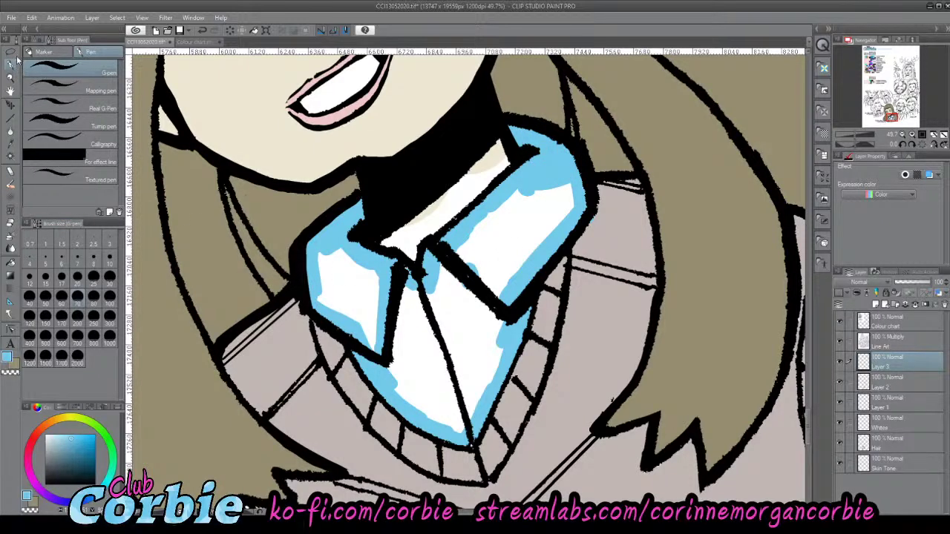
- Fill the outlined collar flaps and shirt front with light blue using the Fill tool
click(11, 263)
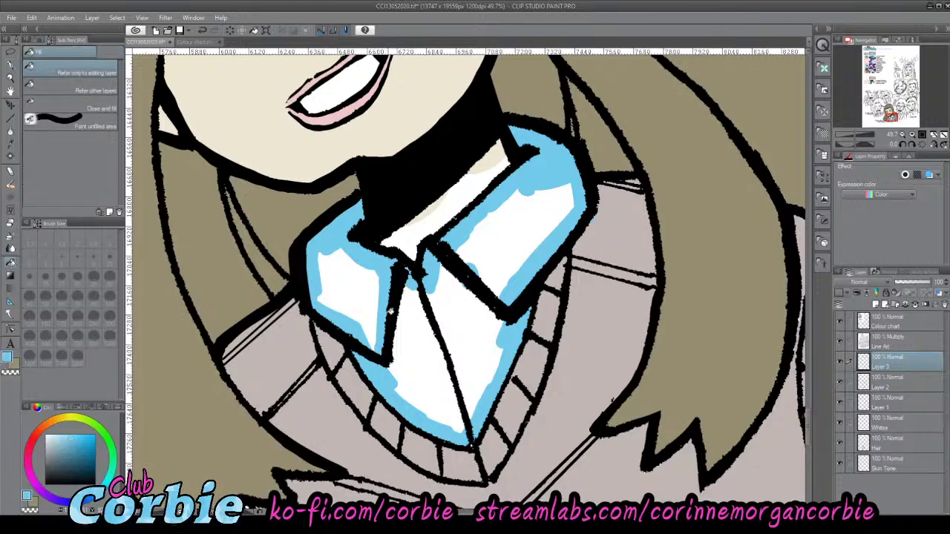
click(414, 339)
click(368, 304)
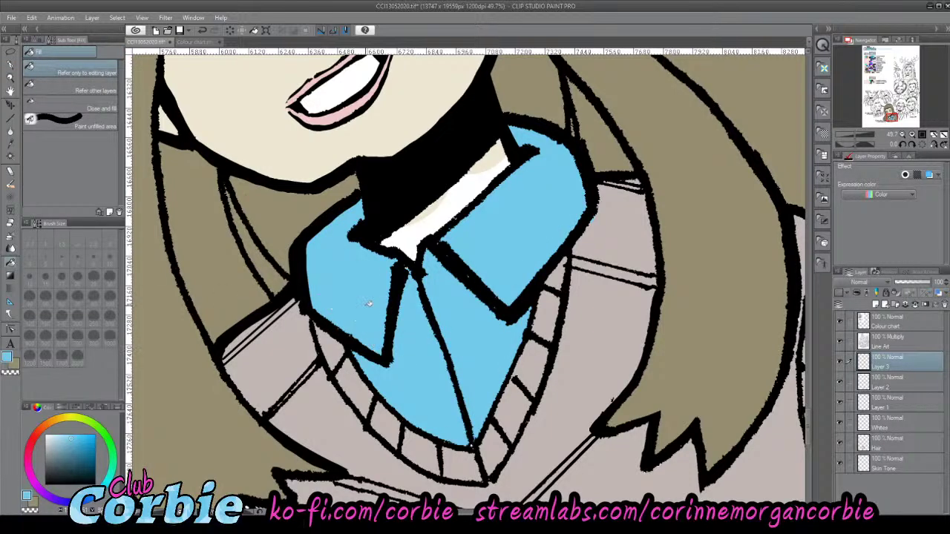
- Outline the shirt sleeve below the hair on the side away from the suited man in light blue with the G-pen
key(ctrl+space)
drag(386, 188, 381, 210)
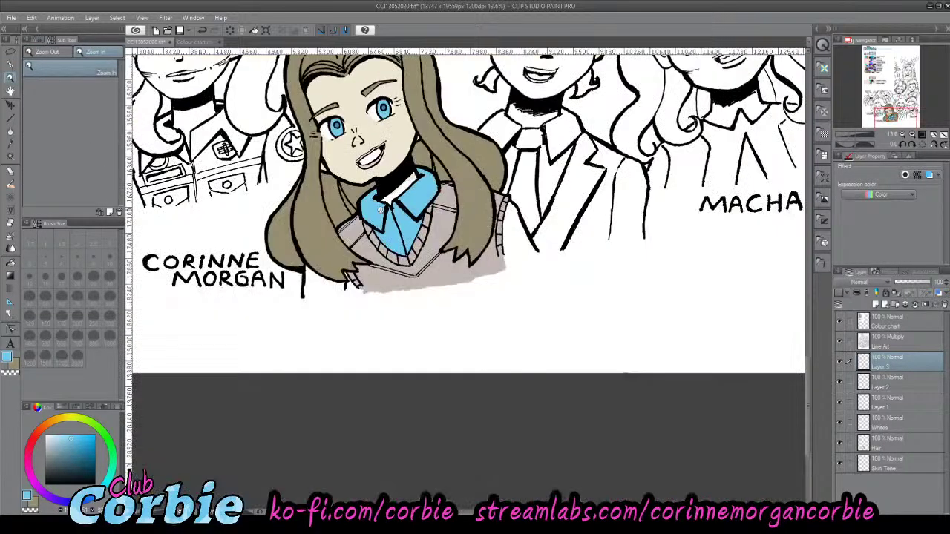
drag(322, 270, 285, 299)
click(12, 65)
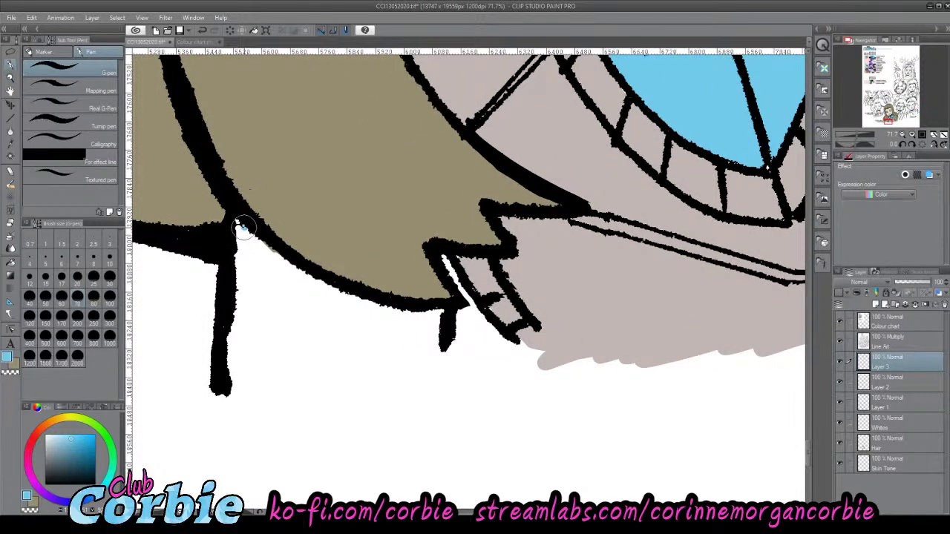
mouse_move(239, 227)
mouse_down()
mouse_move(270, 263)
mouse_move(334, 295)
mouse_up()
mouse_move(273, 252)
mouse_down()
mouse_move(374, 304)
mouse_move(431, 311)
mouse_move(437, 316)
mouse_move(414, 354)
mouse_up()
mouse_move(230, 396)
mouse_down()
mouse_move(267, 382)
mouse_move(405, 382)
mouse_move(433, 372)
mouse_move(446, 352)
mouse_move(446, 322)
mouse_move(435, 359)
mouse_move(431, 333)
mouse_move(432, 360)
mouse_move(438, 332)
mouse_move(306, 301)
mouse_move(251, 248)
mouse_move(241, 225)
mouse_move(242, 365)
mouse_move(240, 308)
mouse_move(230, 381)
mouse_move(241, 298)
mouse_move(248, 343)
mouse_move(313, 282)
mouse_move(346, 302)
mouse_up()
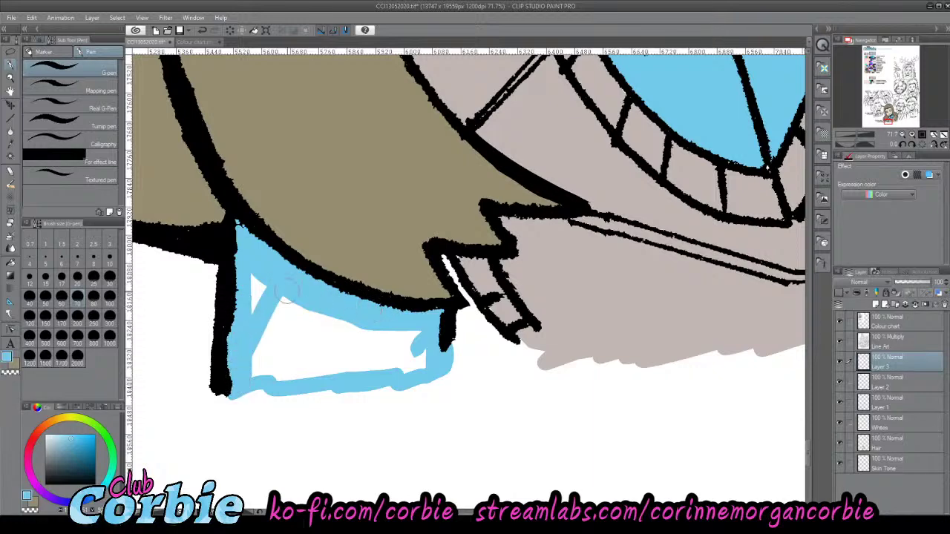
mouse_move(288, 293)
mouse_down()
mouse_move(260, 296)
mouse_move(275, 327)
mouse_up()
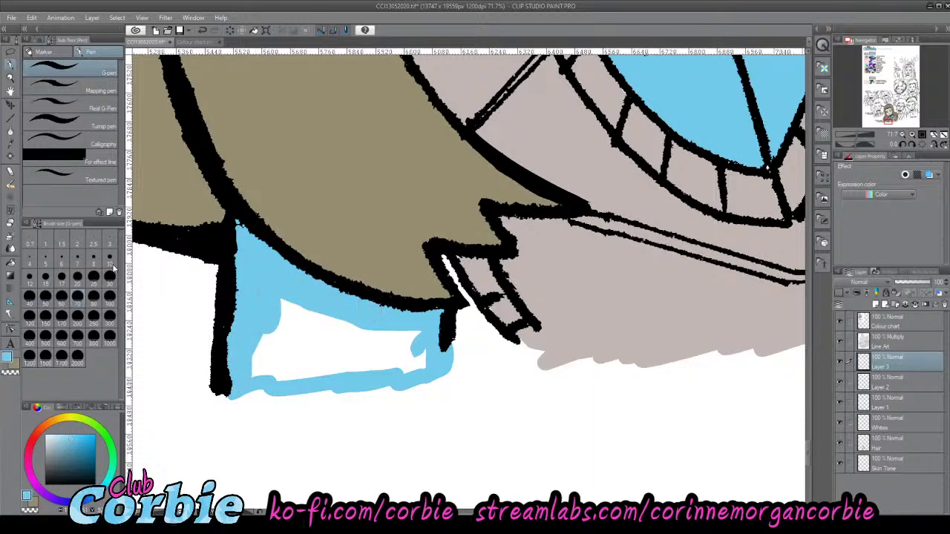
- Fill the outlined shirt sleeve with light blue and erase the colour spilling past its inner cuff line
click(10, 262)
click(320, 339)
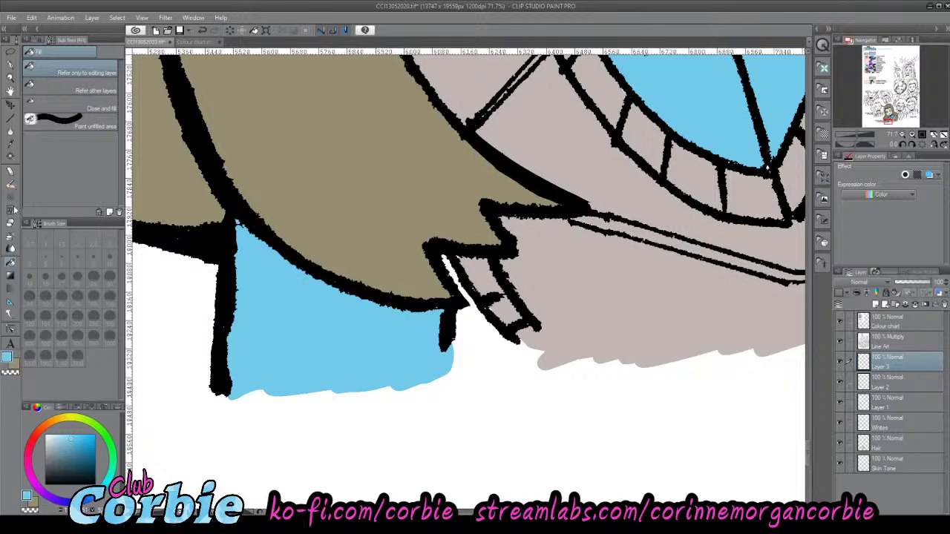
click(10, 236)
mouse_move(442, 352)
mouse_down()
mouse_move(460, 336)
mouse_move(451, 356)
mouse_up()
- Outline the other shirt sleeve, beside the suited man, in light blue with the G-pen and fill it with the same colour
click(11, 77)
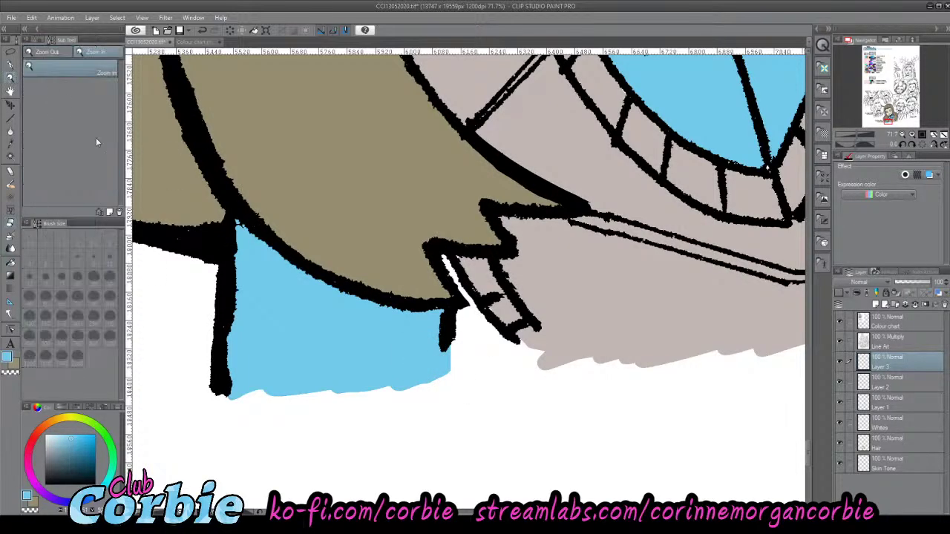
drag(242, 238, 199, 278)
mouse_move(267, 259)
mouse_down()
mouse_move(319, 215)
mouse_move(369, 211)
mouse_move(241, 238)
mouse_up()
drag(421, 172, 504, 197)
click(503, 197)
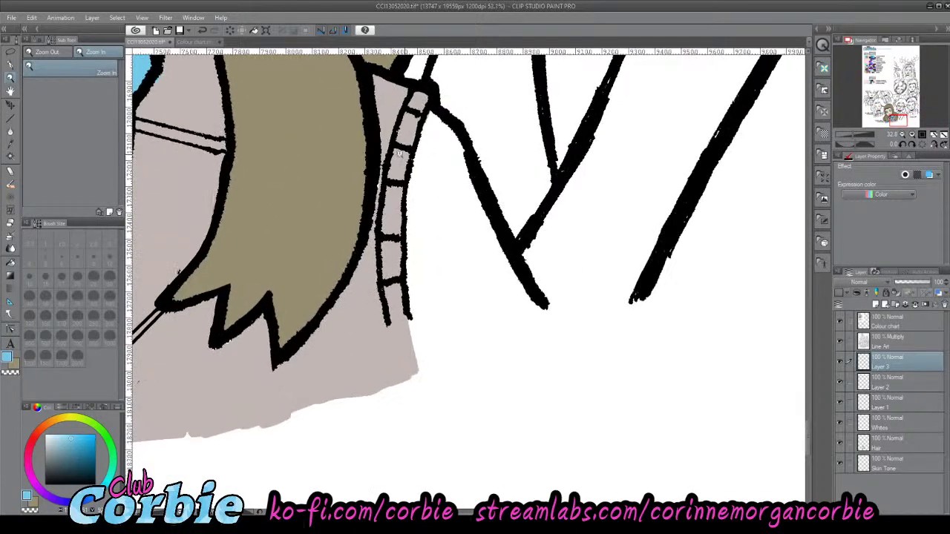
click(11, 65)
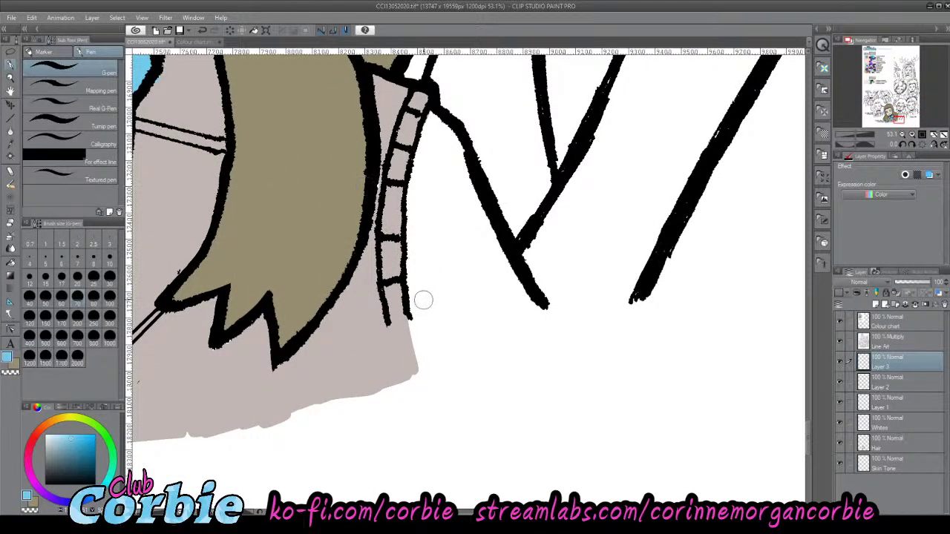
mouse_move(418, 284)
mouse_down()
mouse_move(436, 367)
mouse_move(418, 350)
mouse_move(534, 346)
mouse_move(532, 314)
mouse_move(524, 321)
mouse_move(500, 288)
mouse_up()
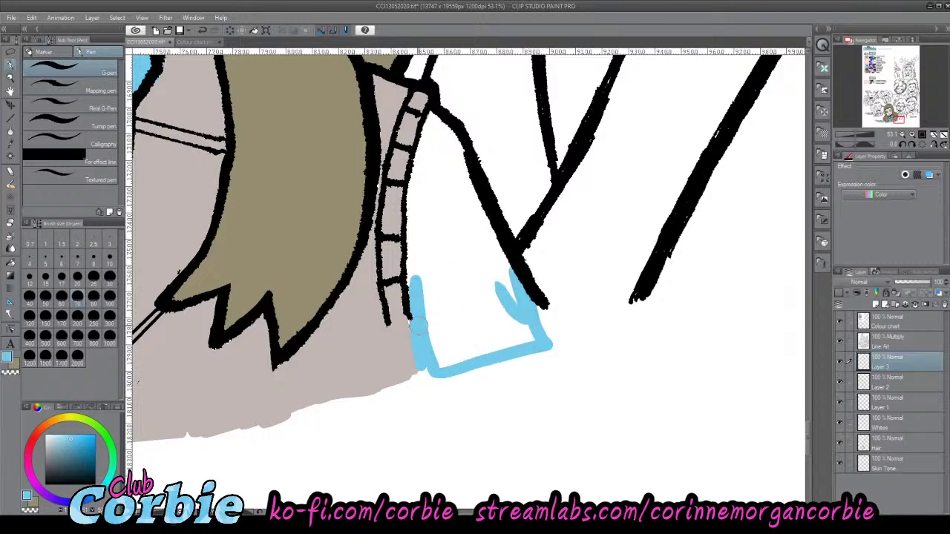
mouse_move(411, 296)
mouse_down()
mouse_move(419, 167)
mouse_move(412, 211)
mouse_up()
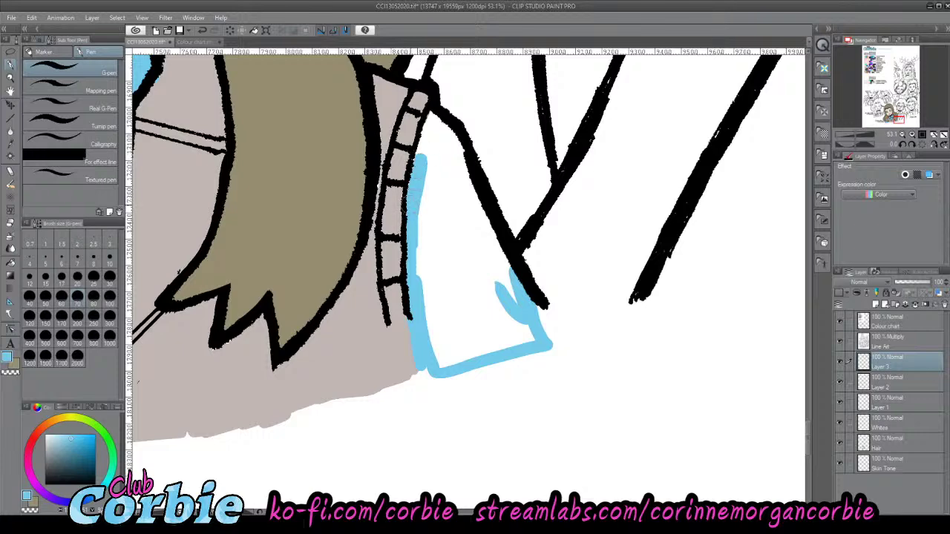
mouse_move(418, 159)
mouse_down()
mouse_move(436, 113)
mouse_move(499, 267)
mouse_move(483, 230)
mouse_move(515, 296)
mouse_move(536, 317)
mouse_move(534, 303)
mouse_move(552, 336)
mouse_up()
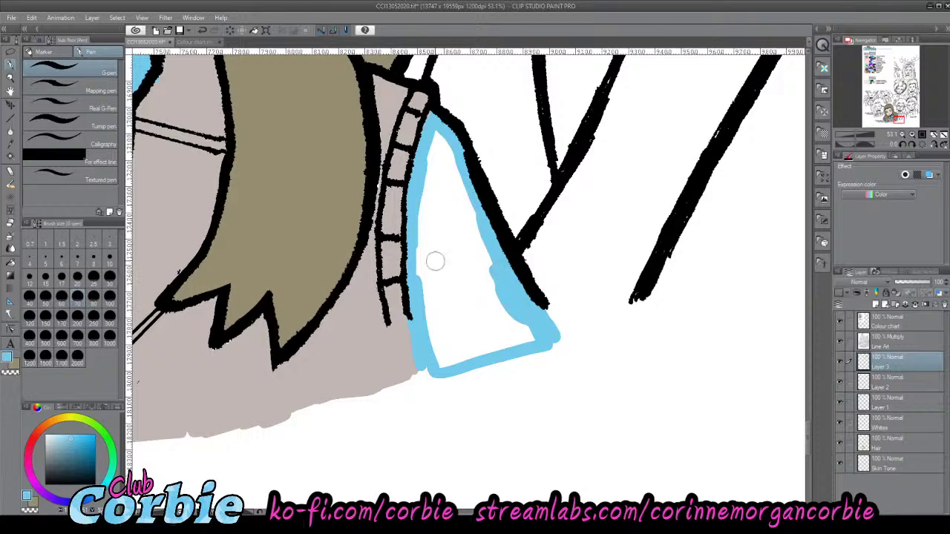
click(11, 259)
click(463, 213)
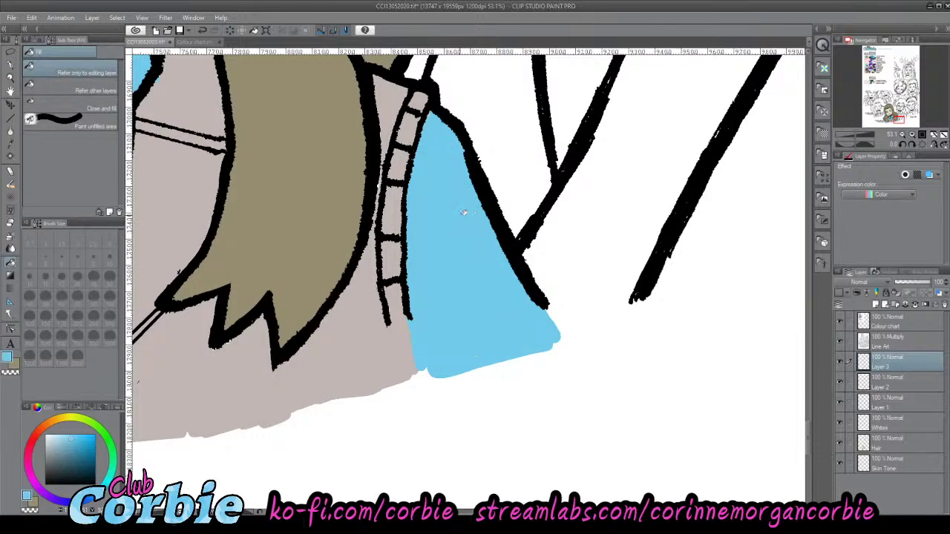
- Paint the unfilled strip of neck above the collar on the Skin Tone layer with the G-pen, using the face's sampled skin colour
click(11, 78)
drag(449, 257, 371, 307)
drag(405, 234, 528, 295)
alt+click(627, 374)
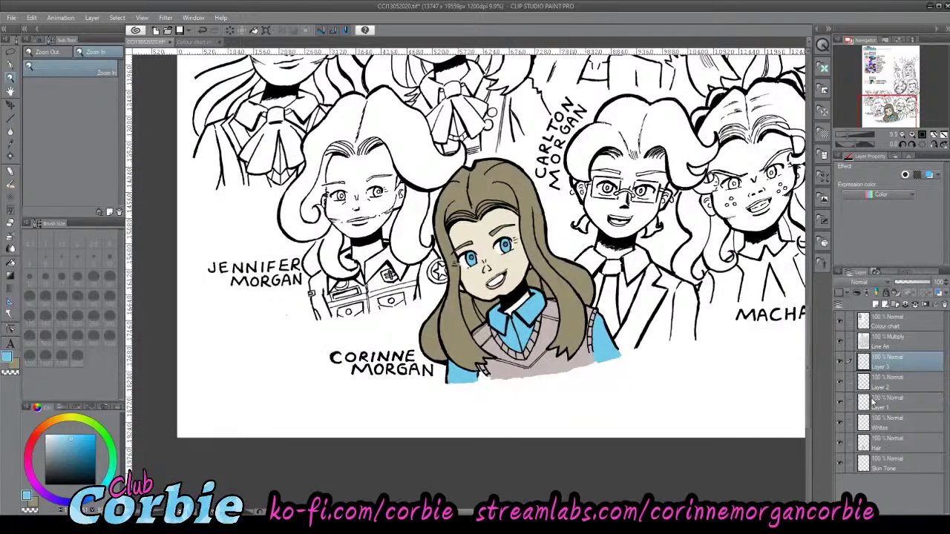
click(866, 462)
drag(520, 310, 577, 272)
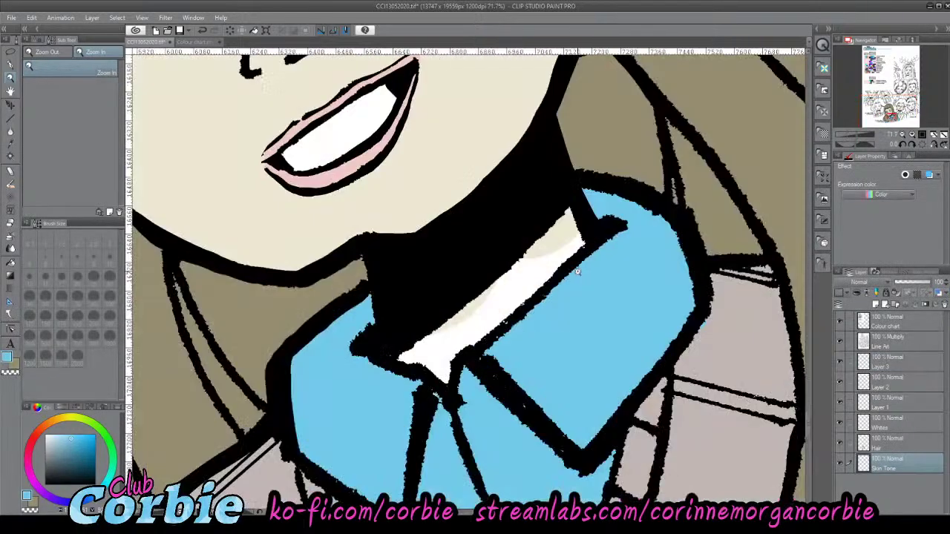
click(10, 143)
click(183, 146)
click(10, 70)
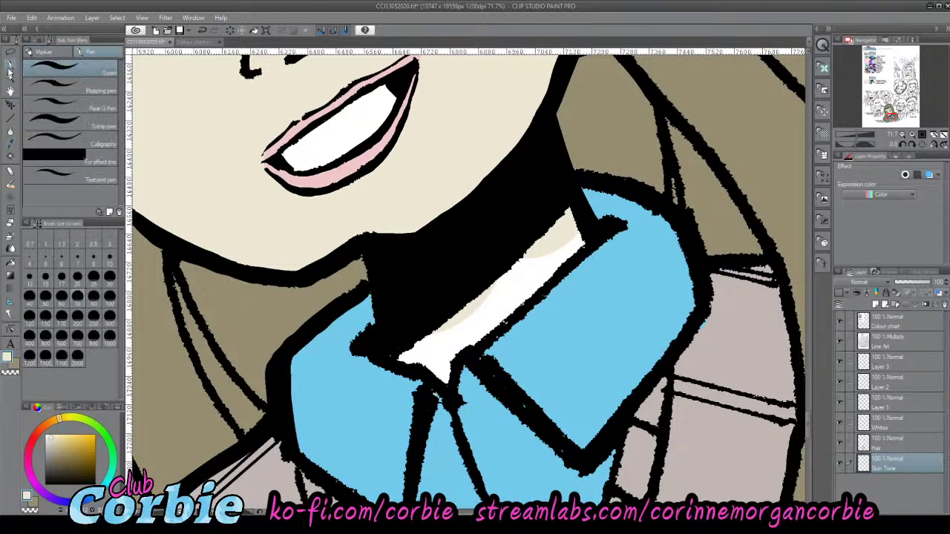
mouse_move(449, 345)
mouse_down()
mouse_move(412, 349)
mouse_move(430, 341)
mouse_move(402, 351)
mouse_move(440, 333)
mouse_move(449, 341)
mouse_move(439, 376)
mouse_move(504, 295)
mouse_move(452, 333)
mouse_move(527, 290)
mouse_move(476, 338)
mouse_move(563, 244)
mouse_move(490, 302)
mouse_move(532, 251)
mouse_move(571, 238)
mouse_move(512, 291)
mouse_move(574, 245)
mouse_up()
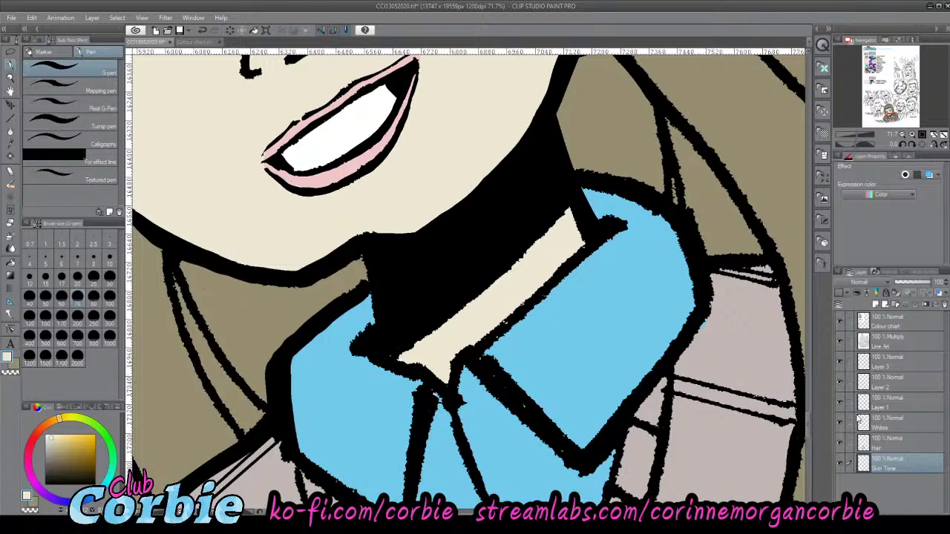
- With Layer 2 temporarily hidden, touch up the shirt where the collar flaps meet on Layer 3 in sampled light blue
click(839, 382)
click(839, 361)
click(840, 362)
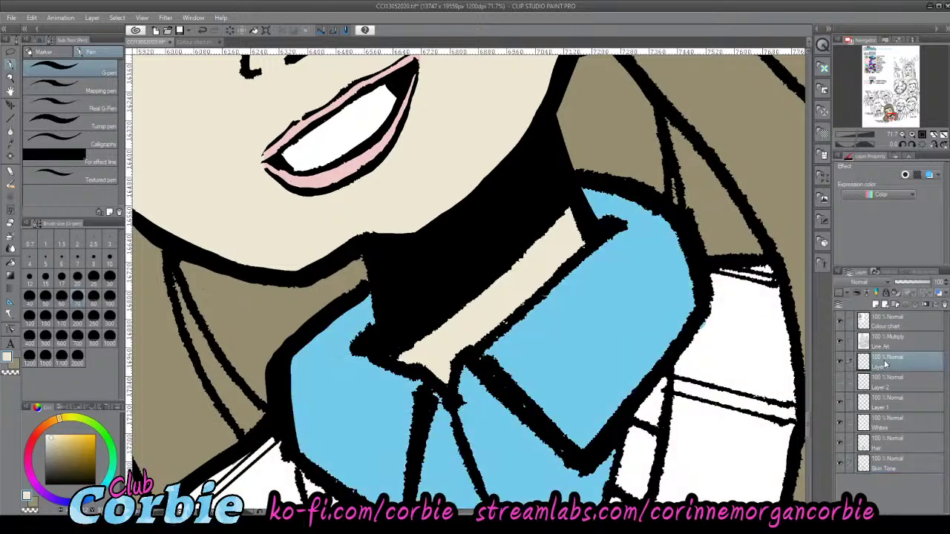
click(883, 363)
click(11, 141)
click(336, 371)
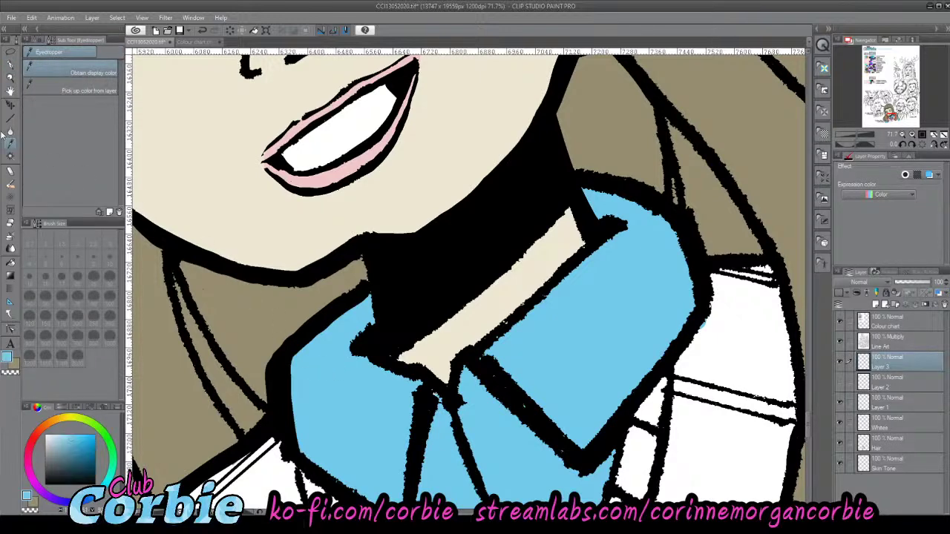
click(11, 67)
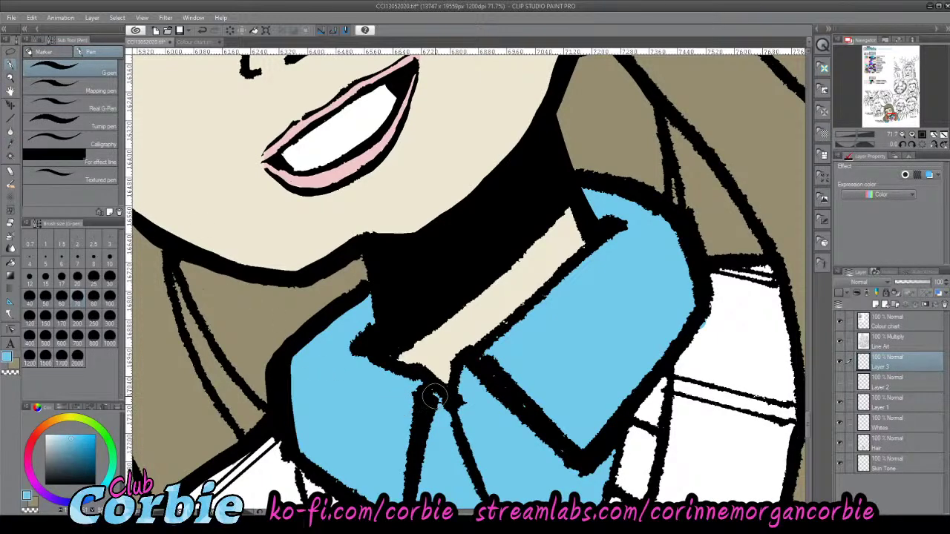
click(11, 78)
drag(274, 213, 185, 229)
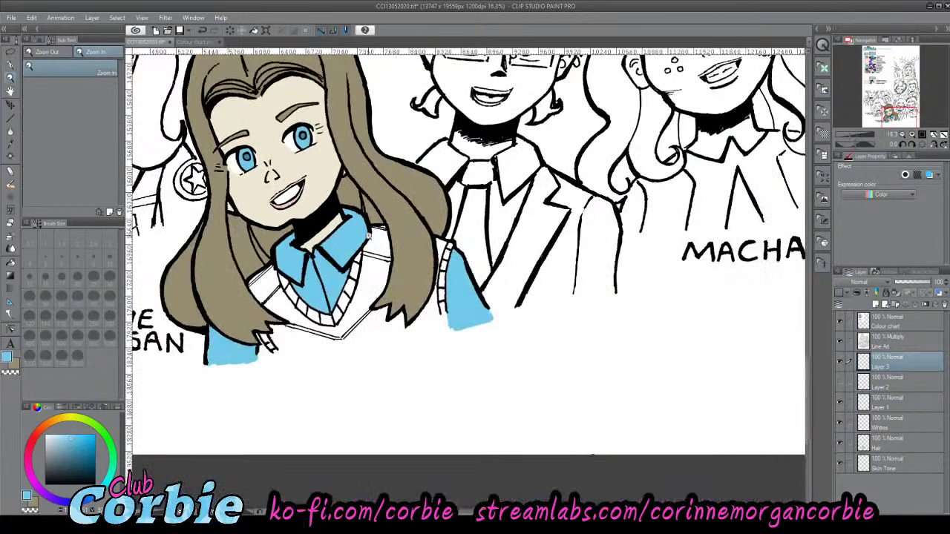
click(839, 383)
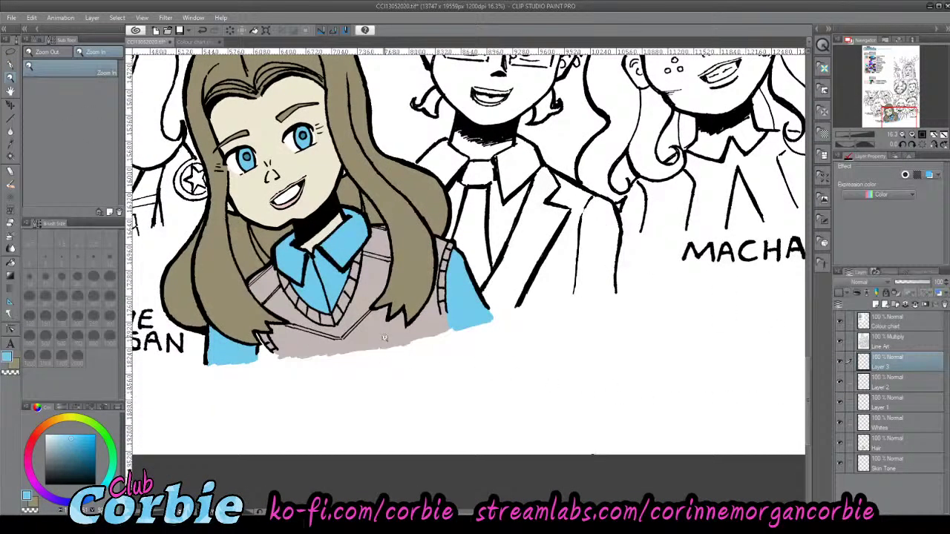
- Hide Layer 3, make Layer 2 active and sample the vest's greyish pink as the drawing colour
drag(384, 337, 346, 327)
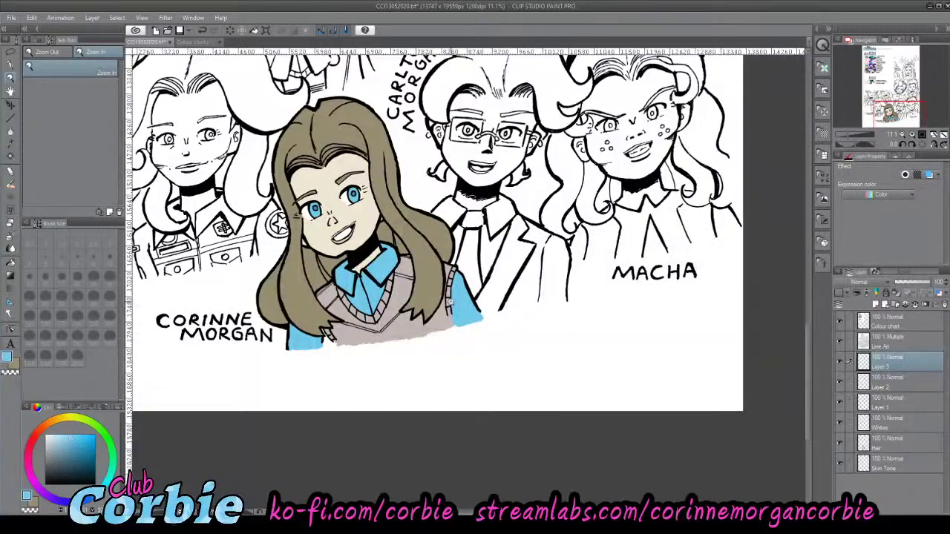
drag(452, 304, 466, 301)
drag(521, 356, 492, 355)
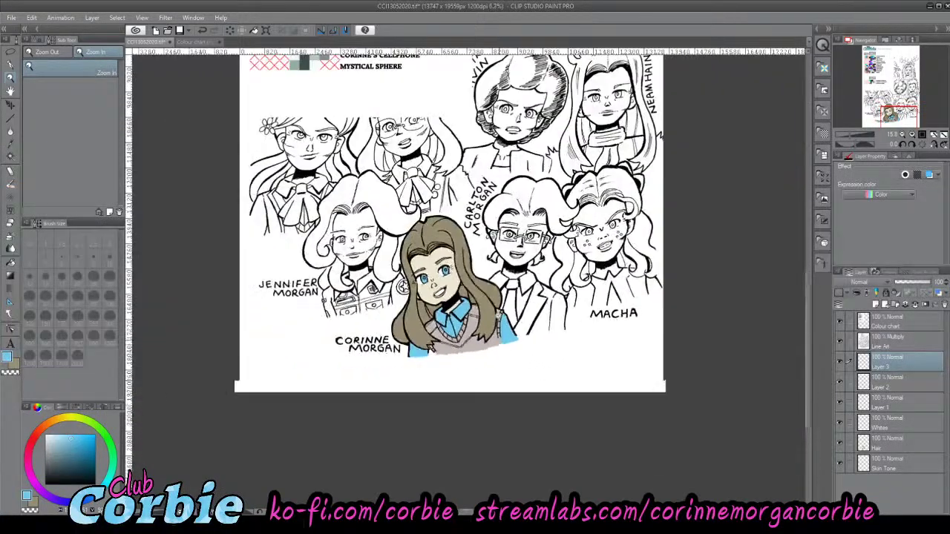
drag(481, 269, 498, 270)
drag(462, 410, 509, 377)
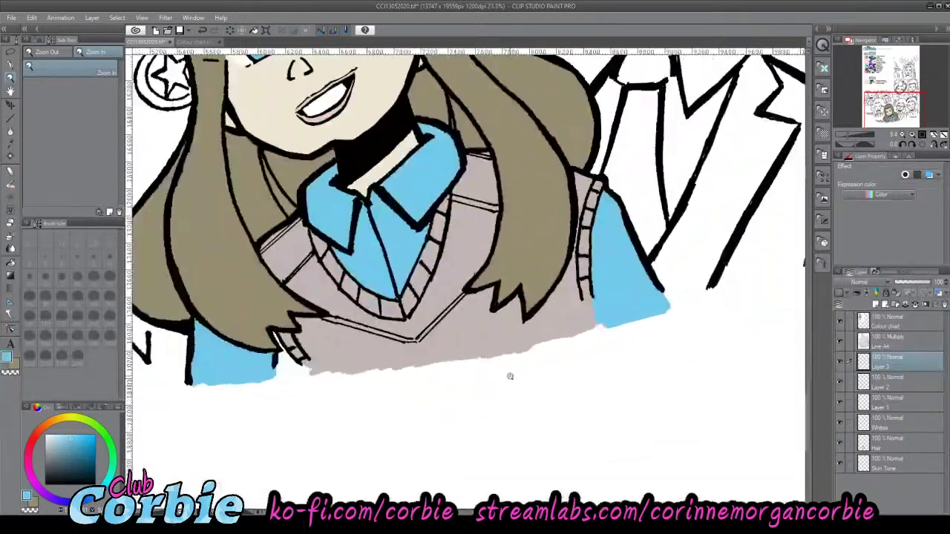
click(839, 361)
click(839, 361)
drag(839, 362, 840, 382)
click(896, 386)
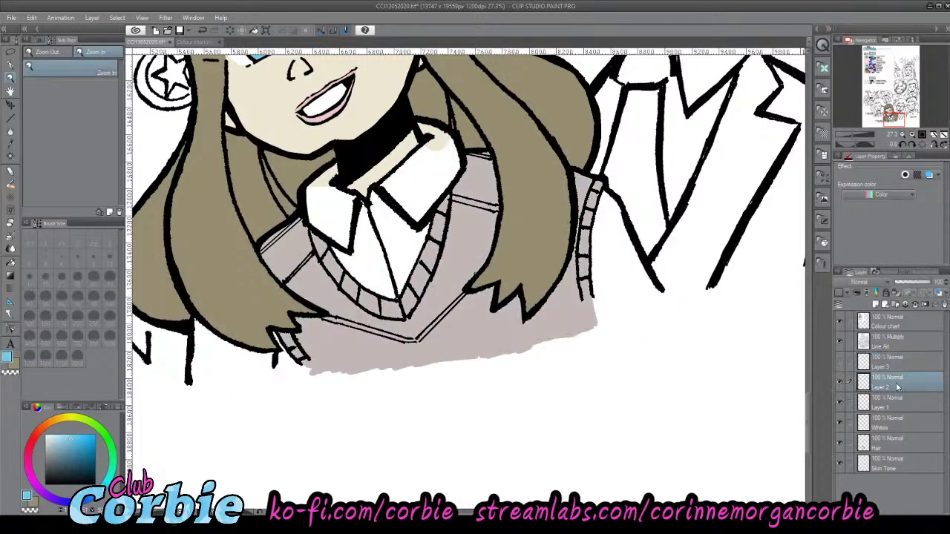
click(11, 65)
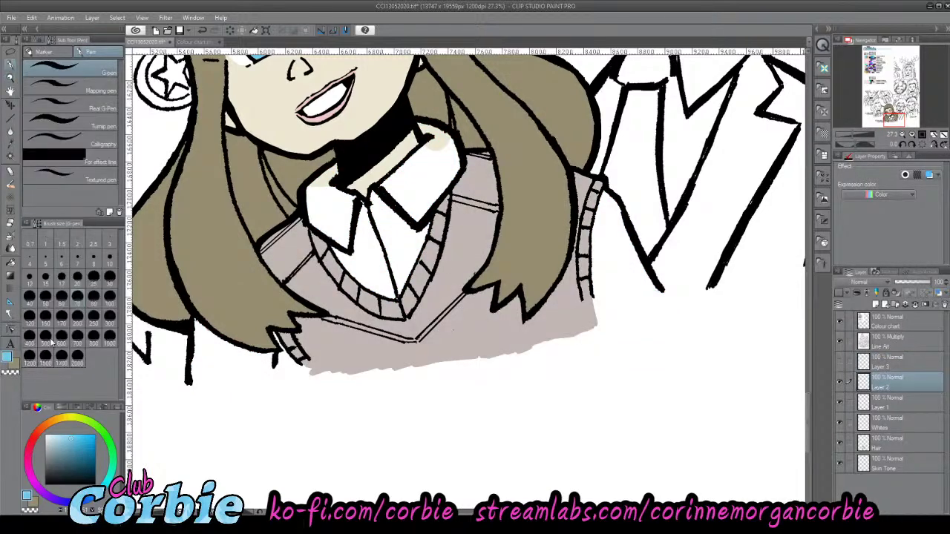
click(18, 143)
click(334, 352)
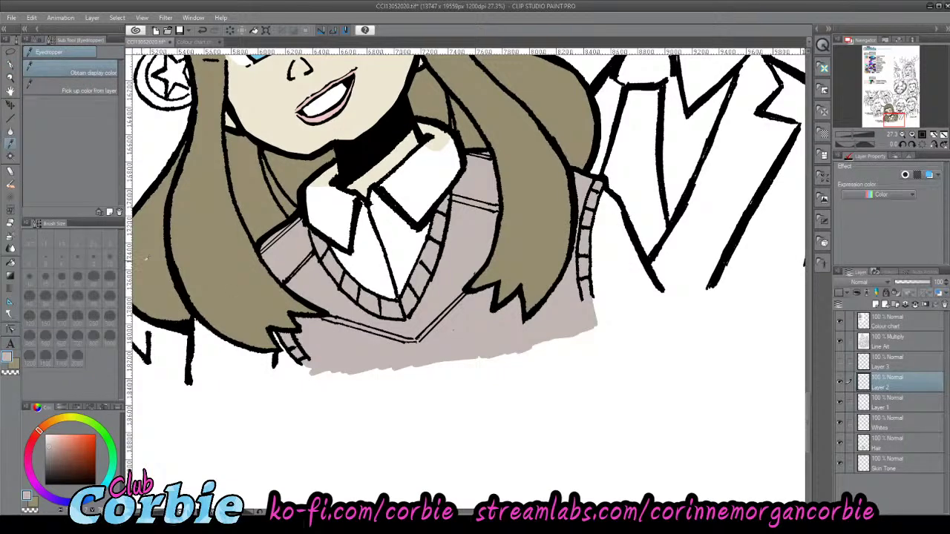
- Show Layer 3 again and even out the vest's lower edge on Layer 2 with the G-pen and the Snap eraser
click(840, 363)
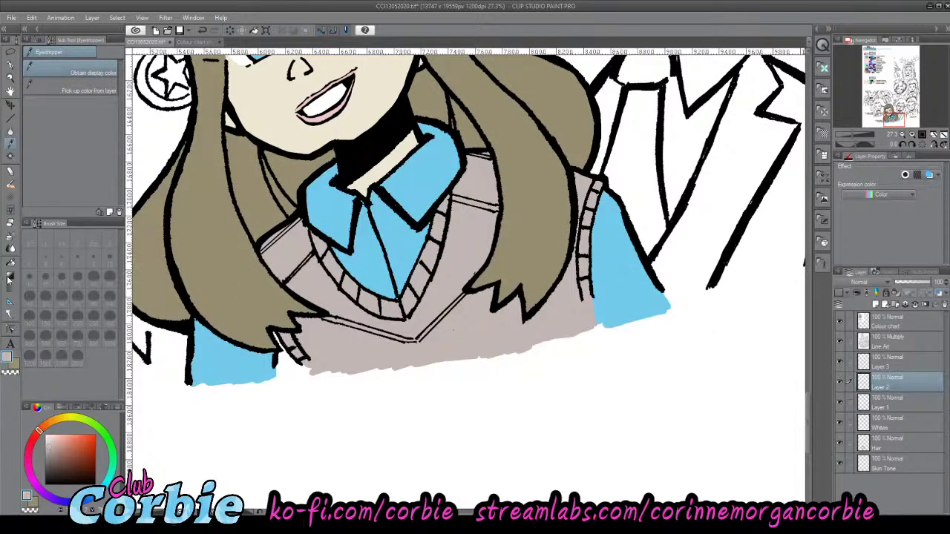
key(p)
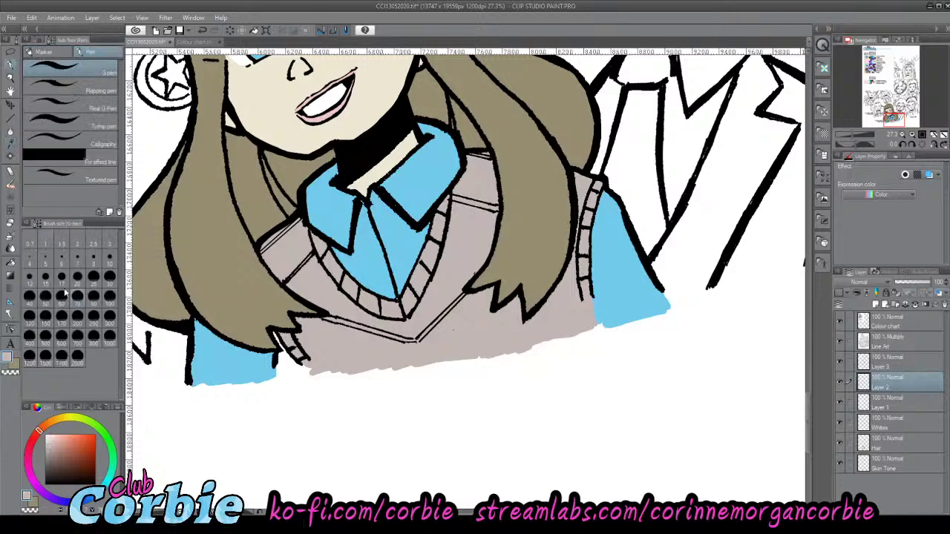
drag(324, 378, 466, 359)
mouse_move(521, 344)
mouse_down()
mouse_move(422, 372)
mouse_move(582, 328)
mouse_up()
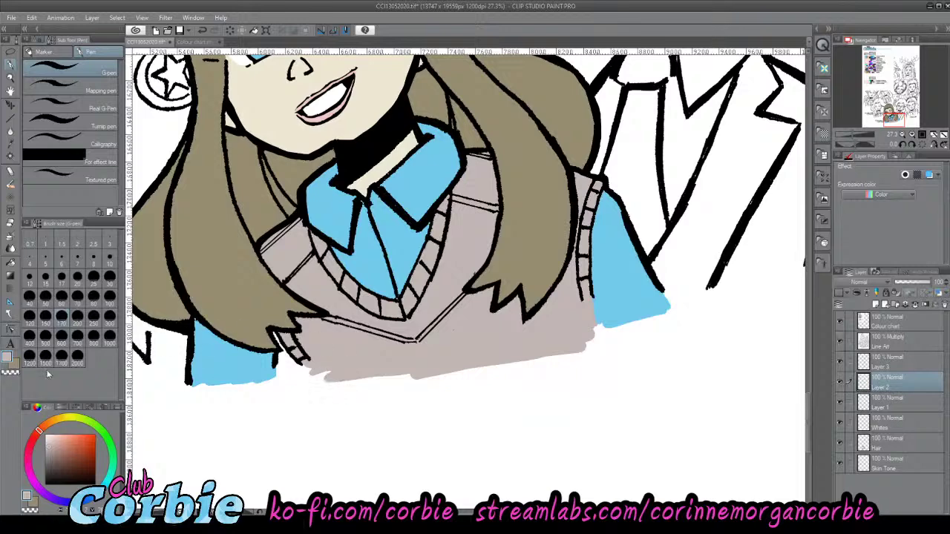
click(11, 224)
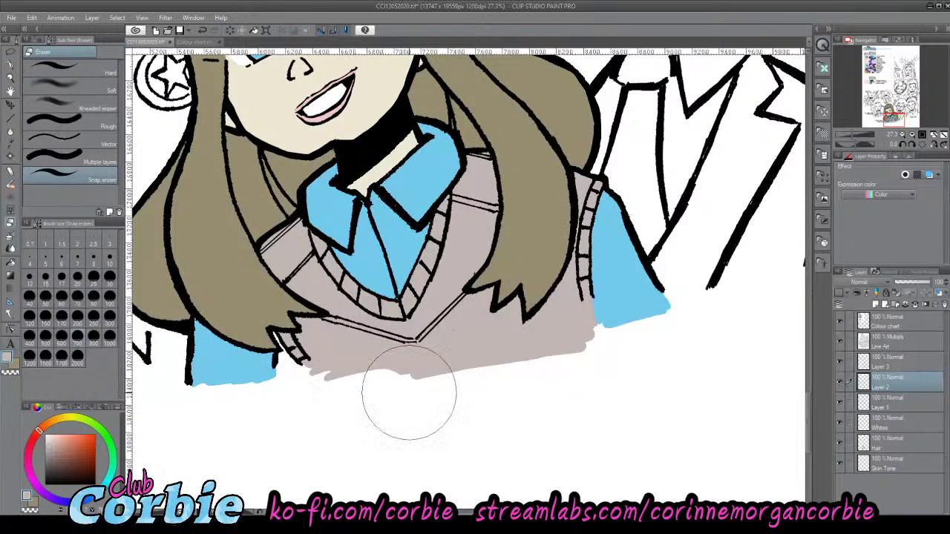
drag(408, 393, 626, 366)
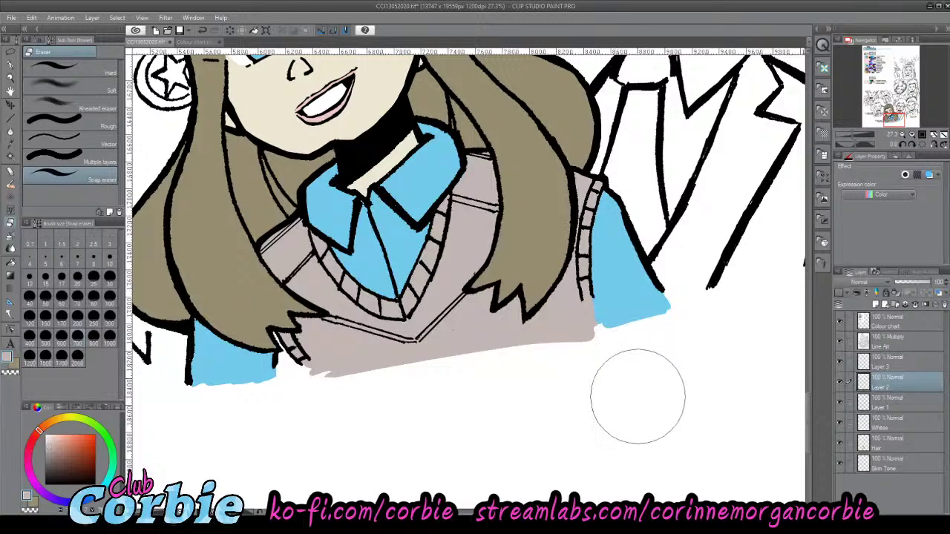
- Smooth the vest's ragged lower corner beside the armhole trim in greyish pink with the G-pen on Layer 2
click(11, 78)
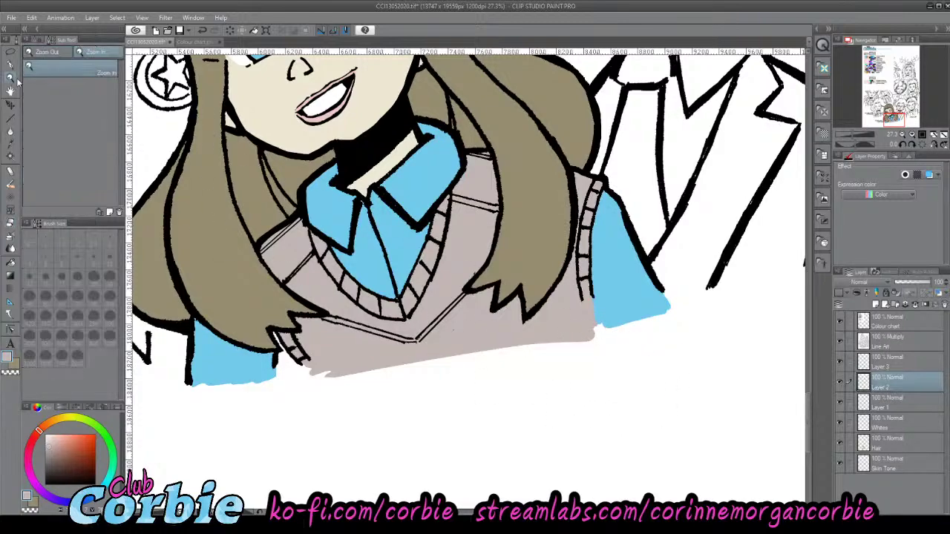
drag(326, 318, 253, 359)
drag(331, 305, 337, 324)
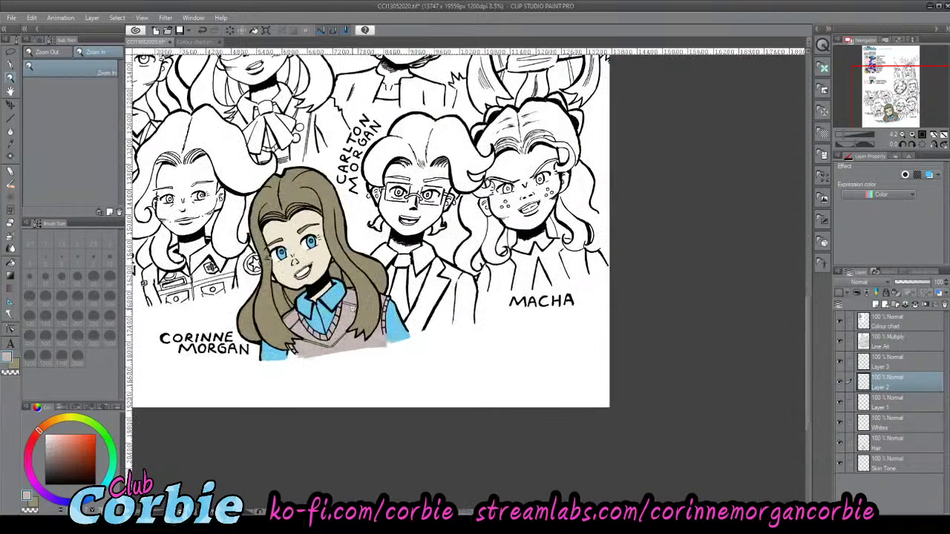
drag(273, 363, 363, 319)
click(12, 132)
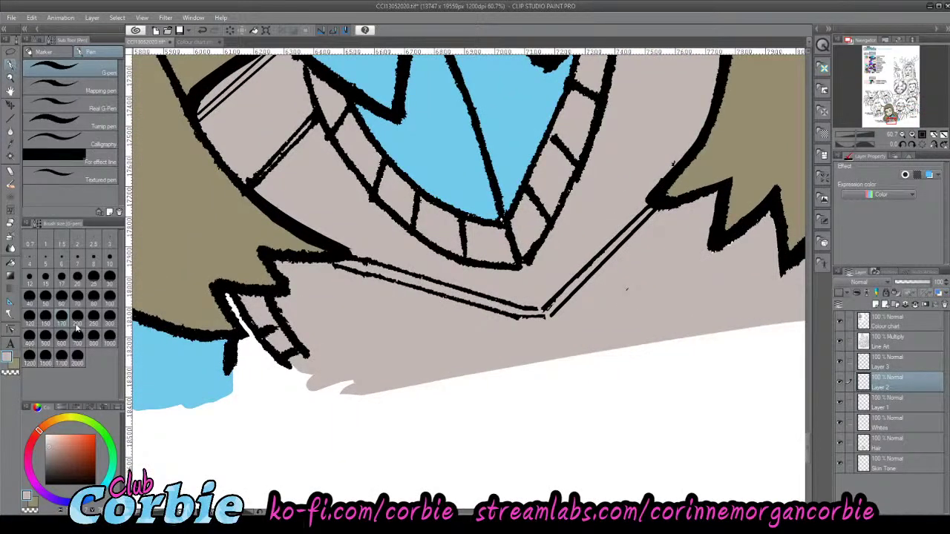
click(50, 317)
mouse_move(314, 375)
mouse_down()
mouse_move(363, 375)
mouse_move(300, 377)
mouse_move(277, 318)
mouse_move(285, 312)
mouse_move(259, 352)
mouse_move(223, 325)
mouse_up()
- On the Line Art layer, fill the white gap beside the vest's armhole trim in black and extend its outline to the vest's lower edge with the G-pen
click(11, 77)
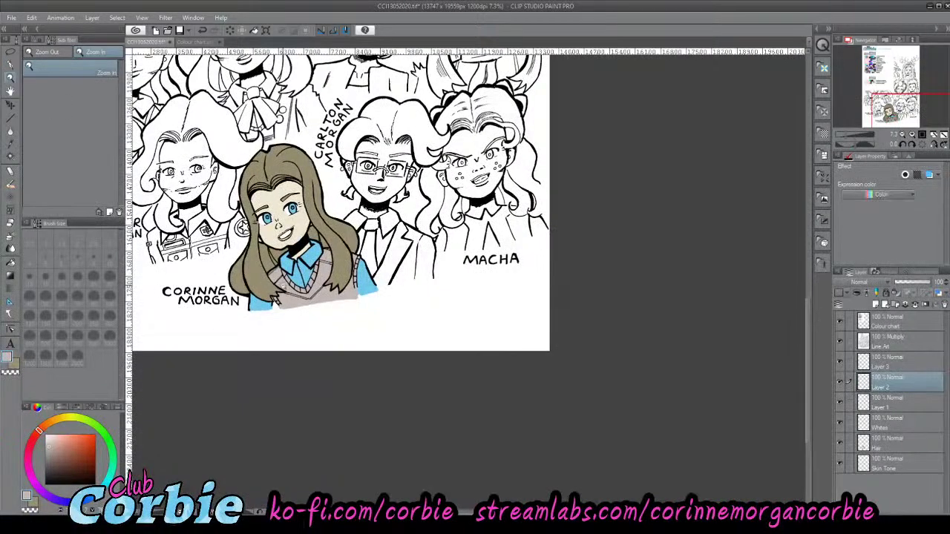
mouse_move(281, 288)
mouse_down()
mouse_move(289, 275)
mouse_move(292, 283)
mouse_up()
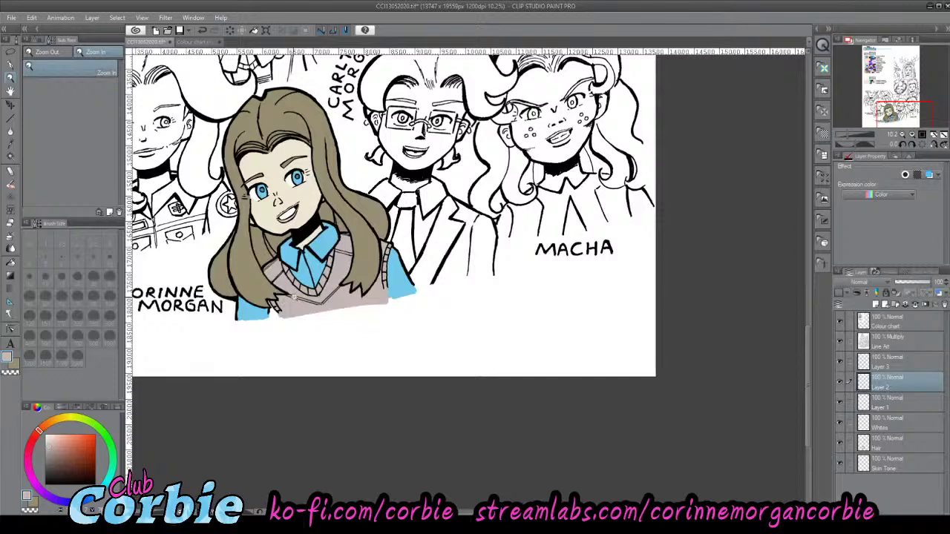
drag(279, 304, 305, 330)
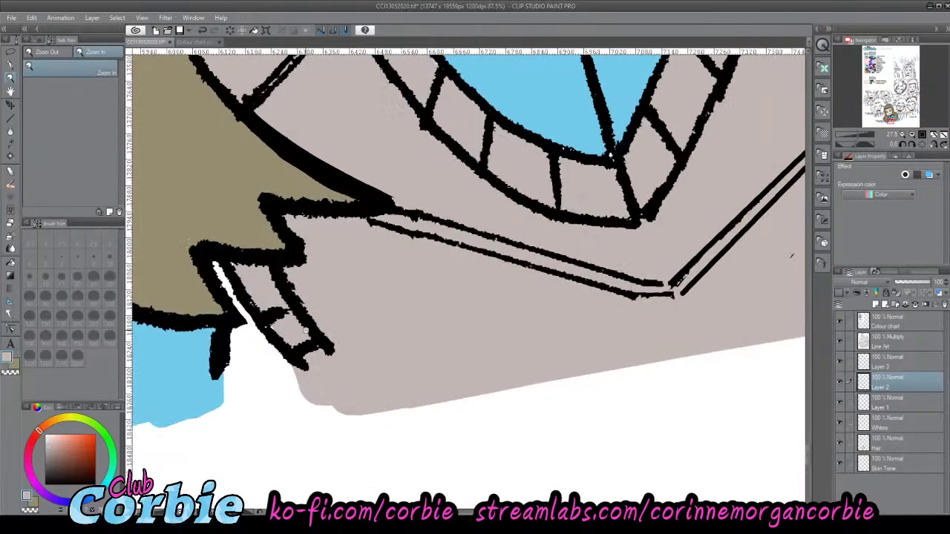
click(885, 340)
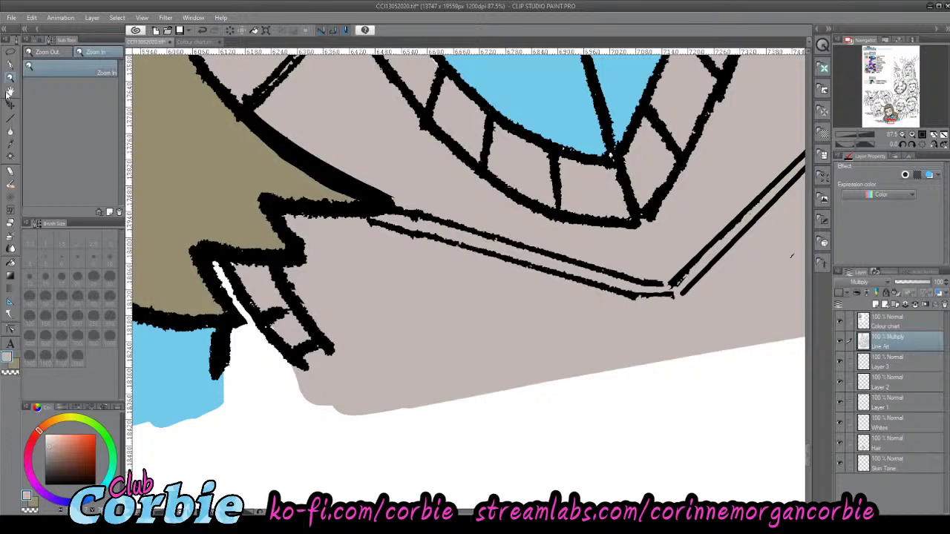
key(p)
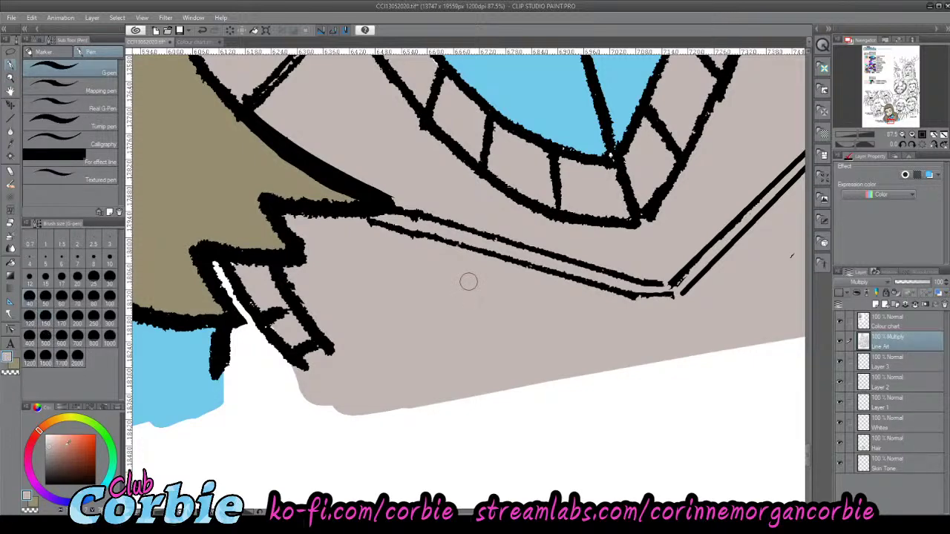
key(x)
mouse_move(215, 261)
mouse_down()
mouse_move(286, 405)
mouse_move(228, 271)
mouse_up()
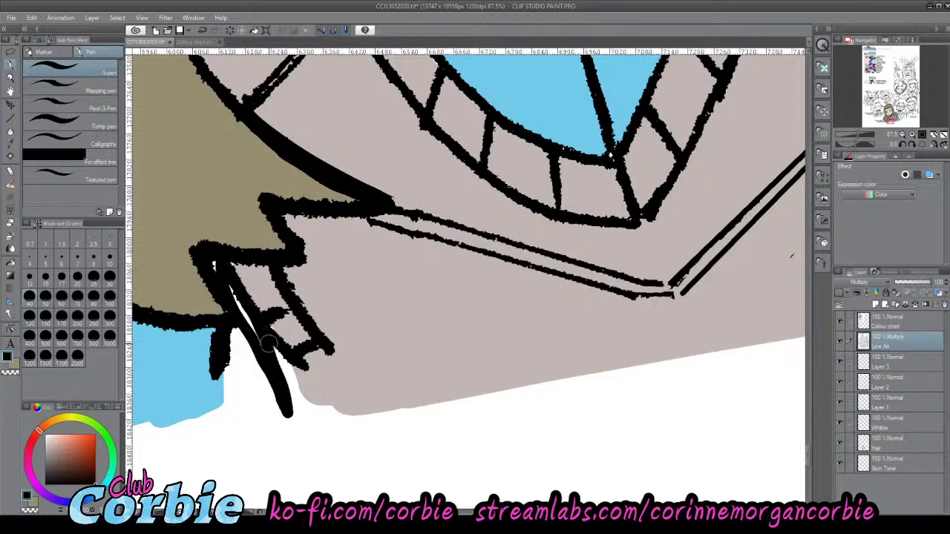
mouse_move(269, 343)
mouse_down()
mouse_move(230, 277)
mouse_move(261, 349)
mouse_move(214, 256)
mouse_move(314, 417)
mouse_up()
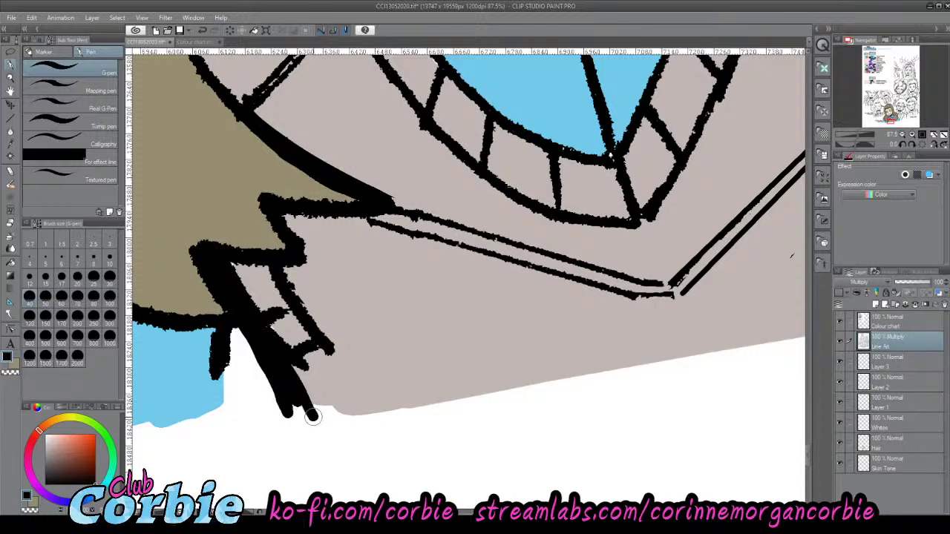
mouse_move(288, 367)
mouse_down()
mouse_move(309, 413)
mouse_move(293, 395)
mouse_move(295, 421)
mouse_move(329, 414)
mouse_move(308, 410)
mouse_move(333, 414)
mouse_move(309, 405)
mouse_move(332, 415)
mouse_up()
- Lengthen the black inner outline of the sleeve beside the name lettering down past the blue shirt colour
drag(218, 356, 217, 411)
drag(229, 327, 219, 438)
mouse_move(216, 367)
mouse_down()
mouse_move(213, 437)
mouse_move(216, 357)
mouse_up()
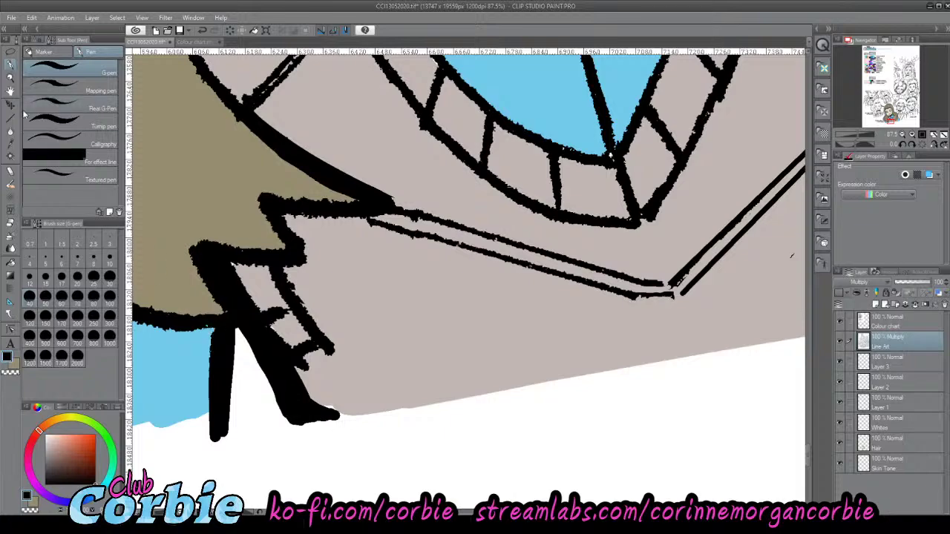
click(11, 51)
- Extend both outlines of the opposite armhole trim to the vest's hem in black and add the missing cross lines and closing end
click(11, 78)
drag(273, 313, 234, 330)
drag(320, 281, 279, 293)
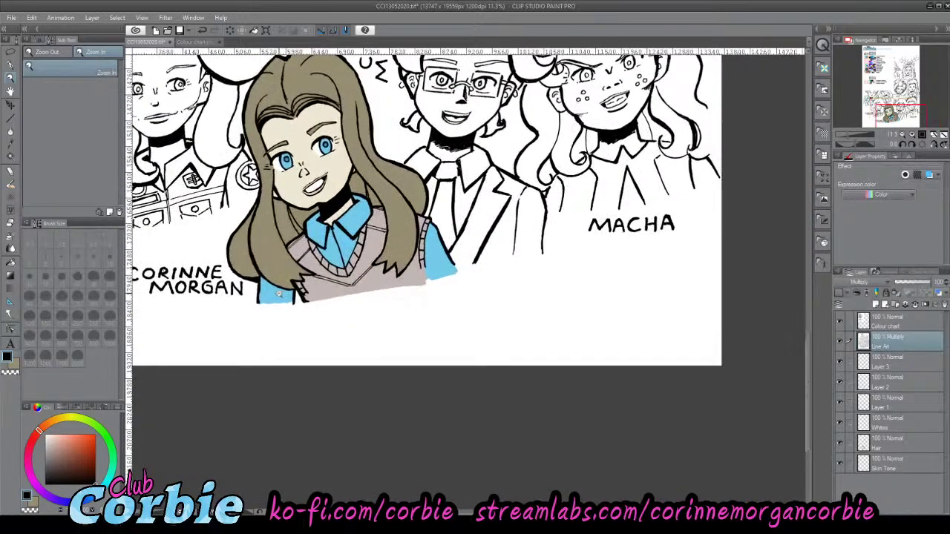
scroll(481, 239, up, 2)
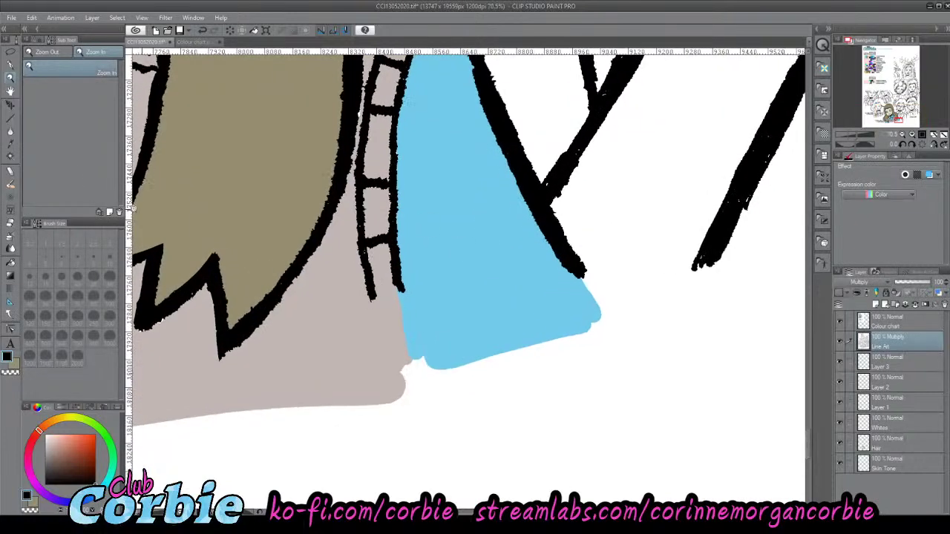
click(16, 64)
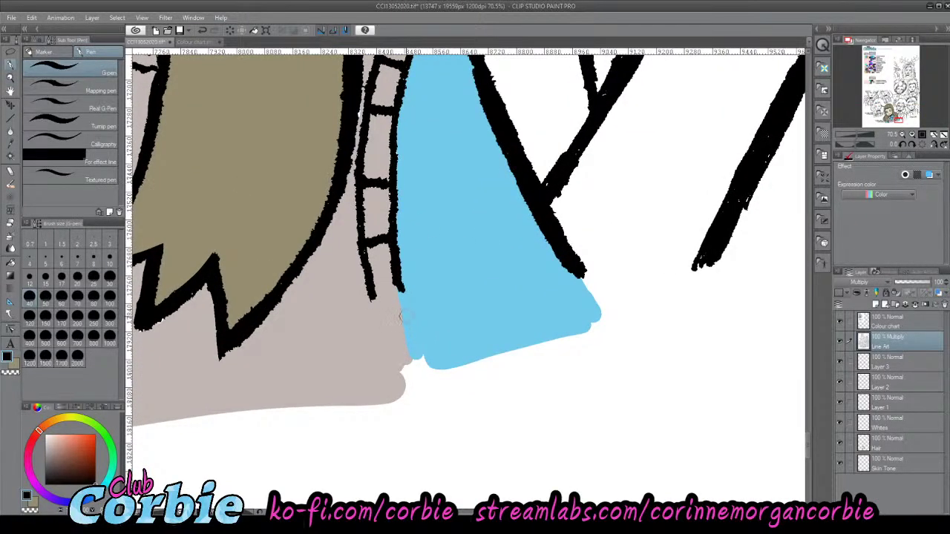
drag(397, 284, 417, 375)
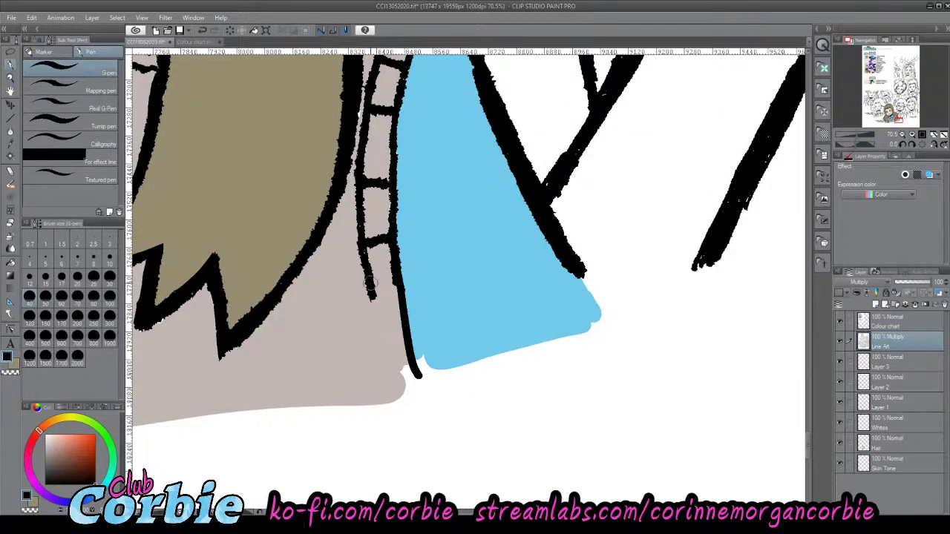
drag(370, 286, 398, 391)
drag(371, 288, 404, 288)
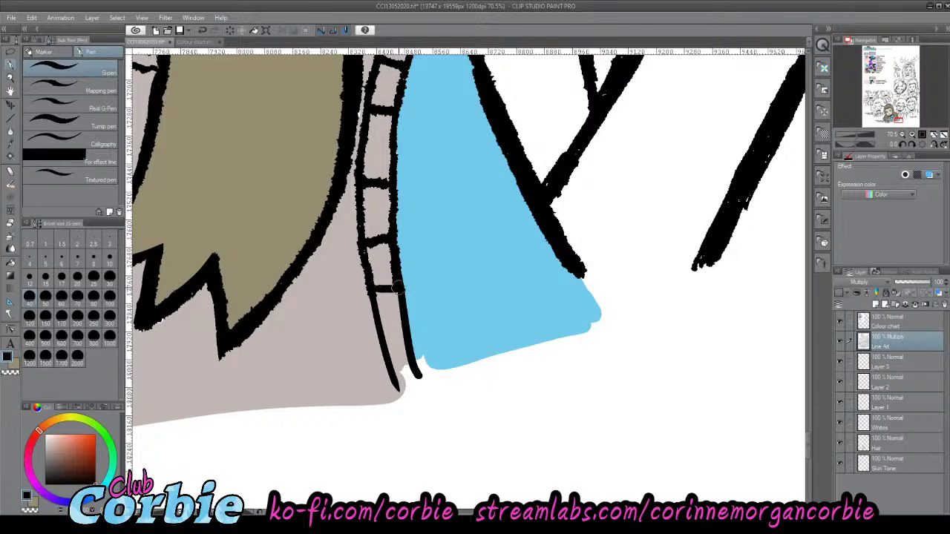
drag(378, 329, 405, 328)
mouse_move(391, 370)
mouse_down()
mouse_move(413, 367)
mouse_move(421, 384)
mouse_up()
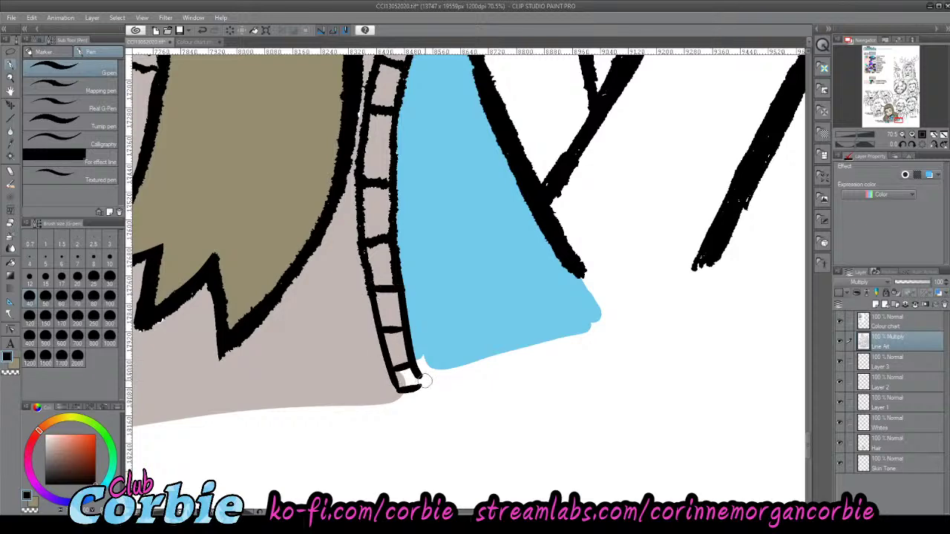
- Extend the outer outline of the sleeve beside that armhole in black with the G-pen, down to the blue fill's lower edge
click(13, 78)
drag(383, 258, 194, 364)
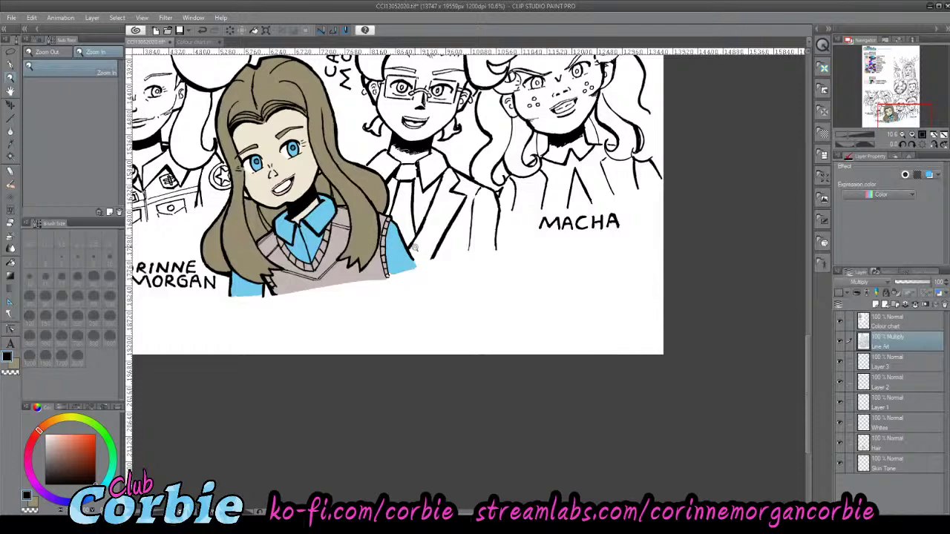
scroll(415, 247, up, 6)
key(p)
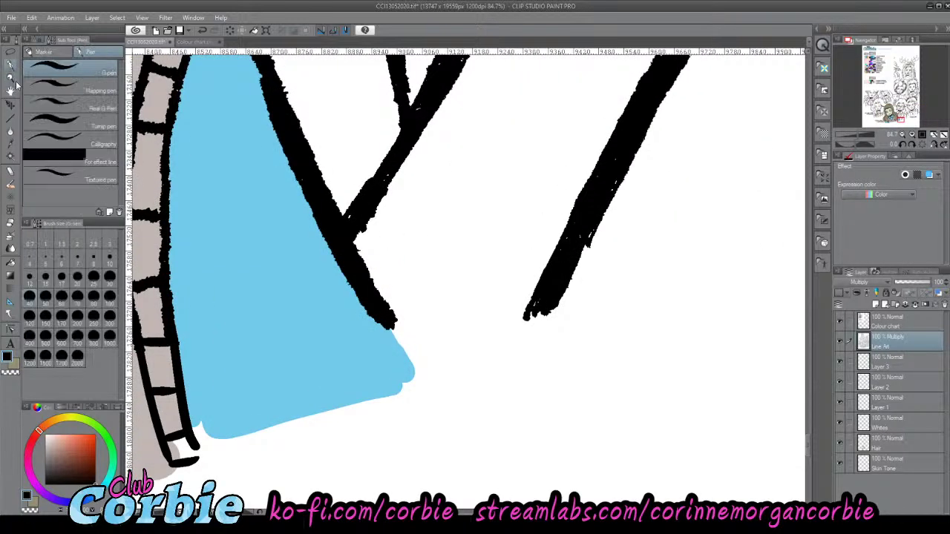
mouse_move(382, 322)
mouse_down()
mouse_move(417, 398)
mouse_move(387, 311)
mouse_up()
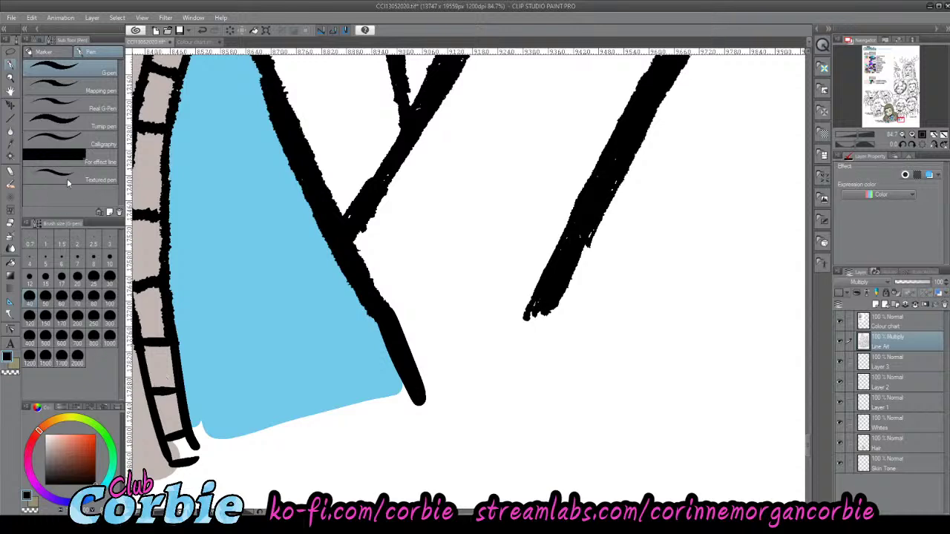
- Make Layer 2 active, sample the vest's greyish pink and fill the uncoloured last segment of the extended armhole trim with the G-pen
click(839, 388)
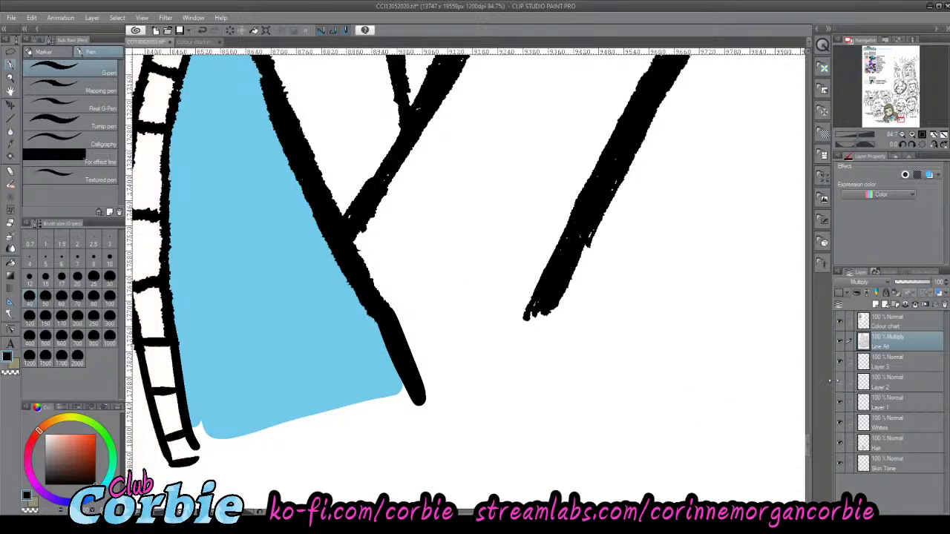
click(855, 386)
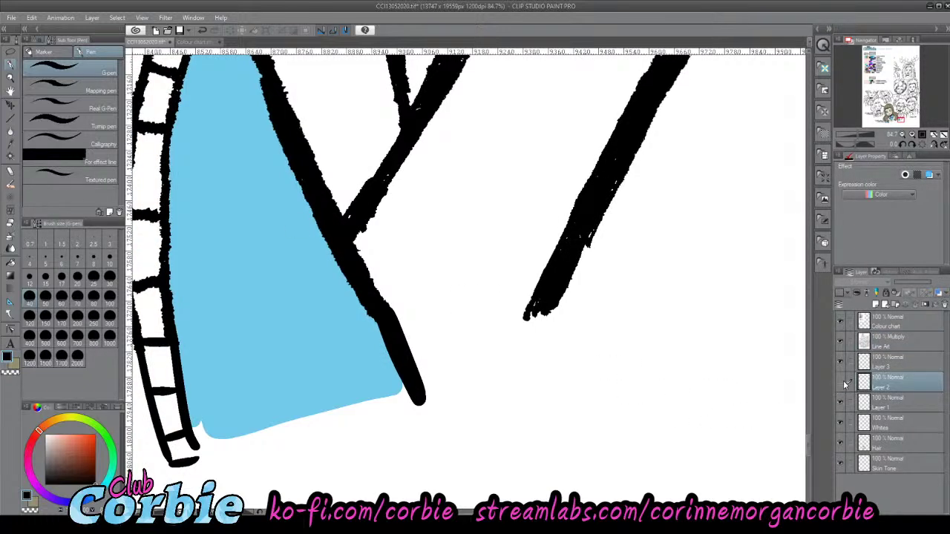
click(842, 380)
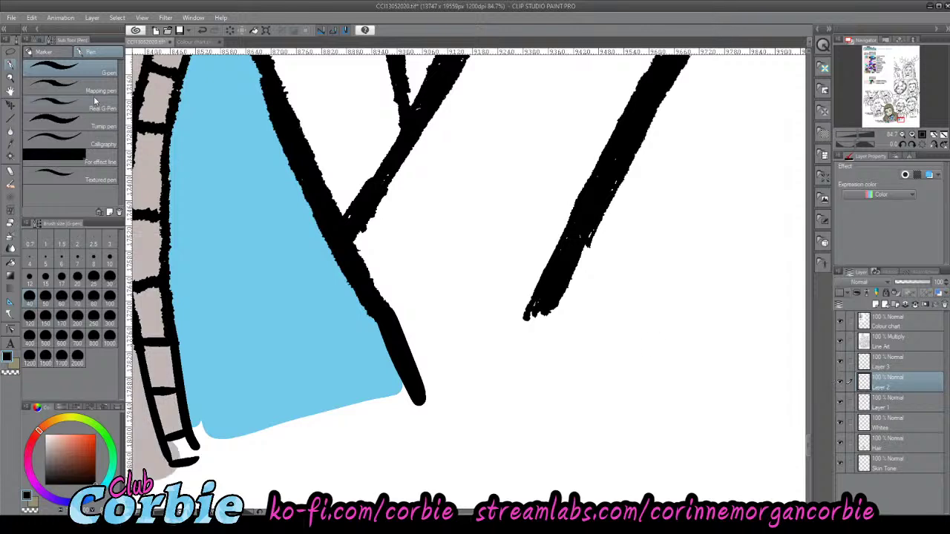
click(12, 146)
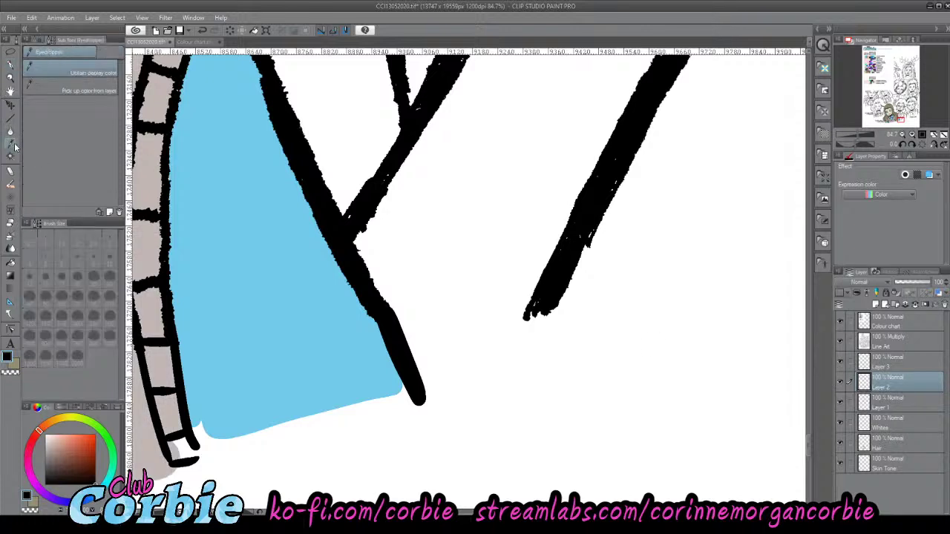
click(153, 274)
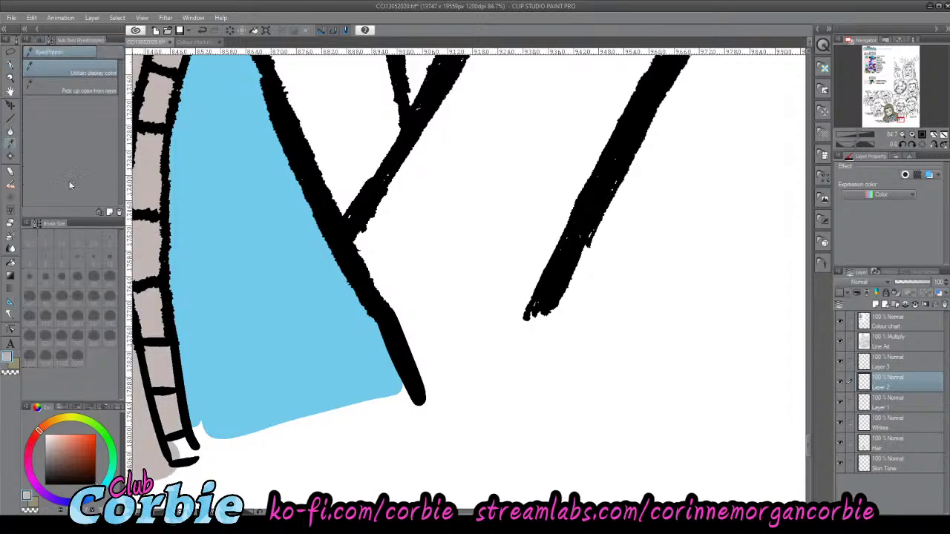
click(11, 65)
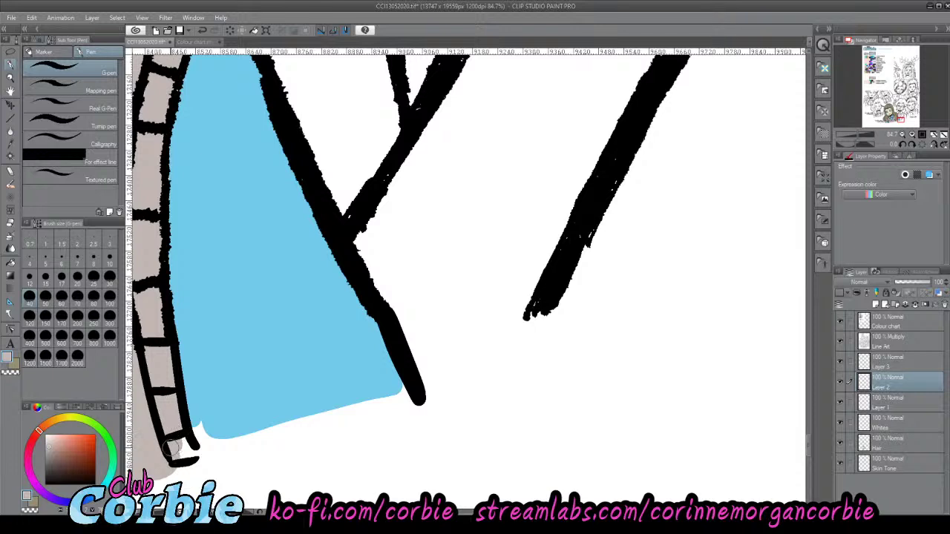
mouse_move(185, 441)
mouse_down()
mouse_move(179, 427)
mouse_move(175, 452)
mouse_move(185, 449)
mouse_up()
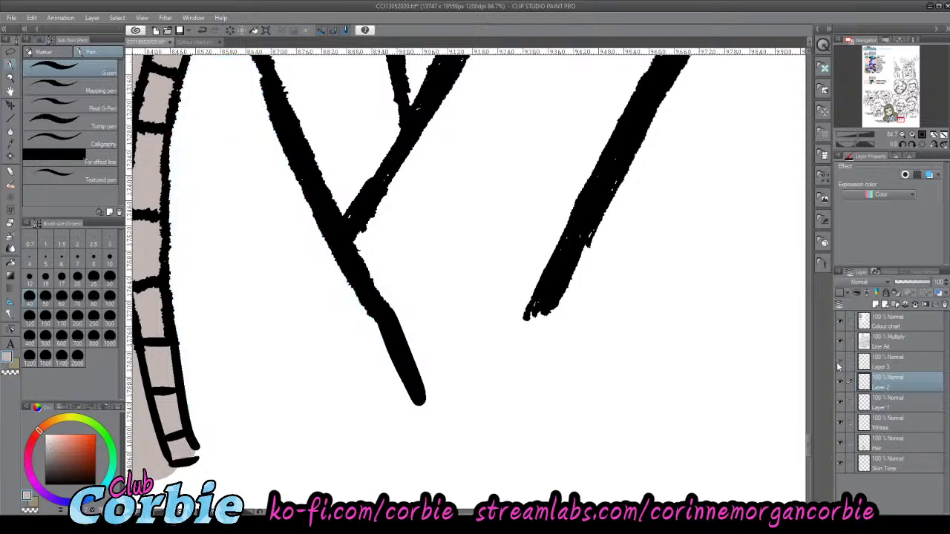
- On Layer 3, sample the shirt's light blue and extend the sleeve colour down to the ends of its lengthened outlines
click(838, 362)
click(870, 362)
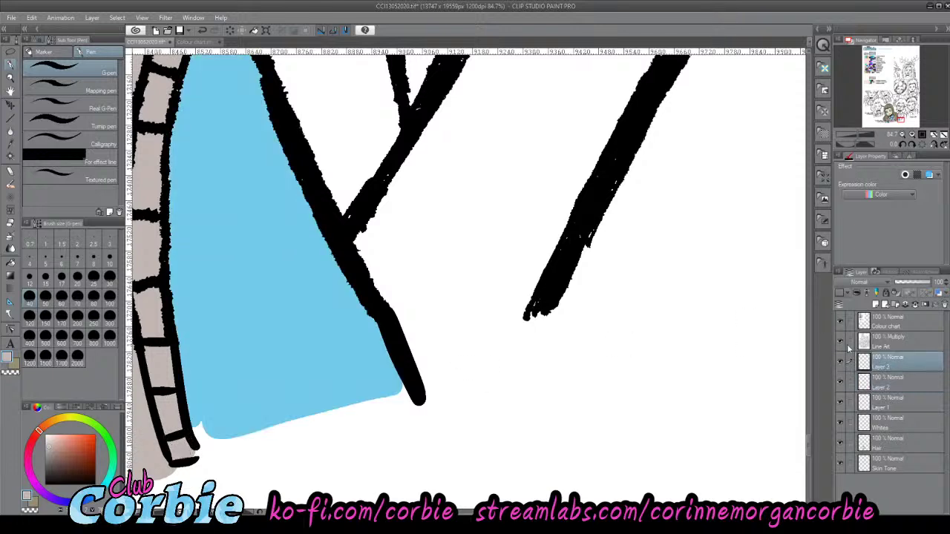
click(12, 142)
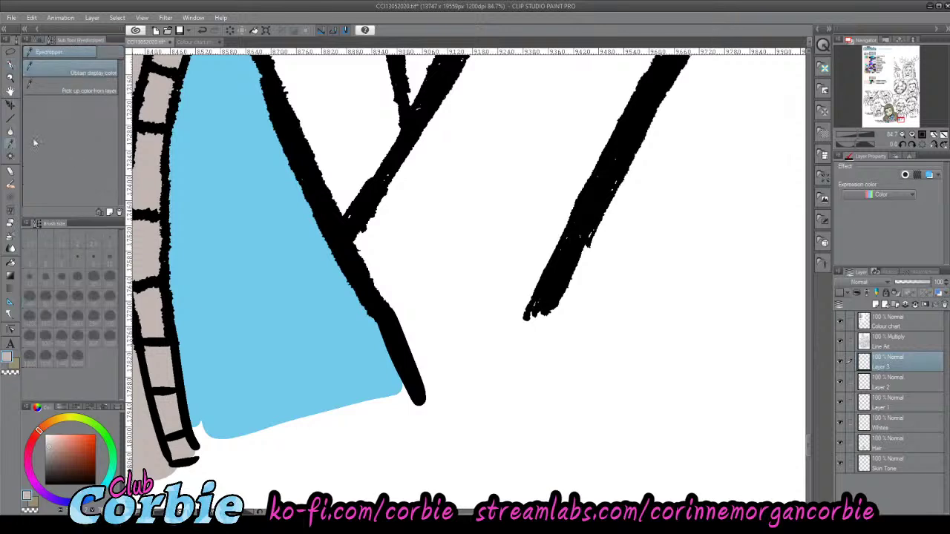
click(12, 67)
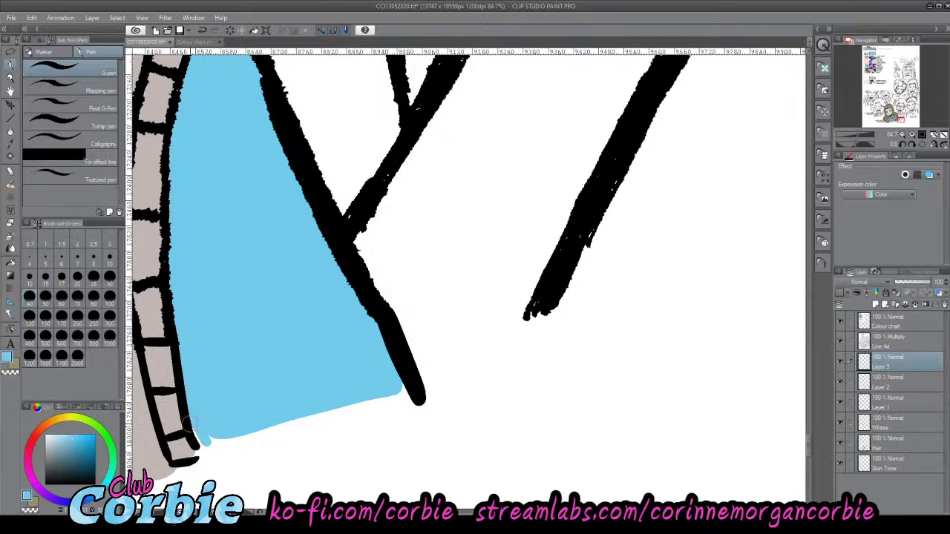
mouse_move(202, 438)
mouse_down()
mouse_move(322, 425)
mouse_move(230, 447)
mouse_move(209, 440)
mouse_move(388, 406)
mouse_move(317, 421)
mouse_move(378, 400)
mouse_move(402, 390)
mouse_up()
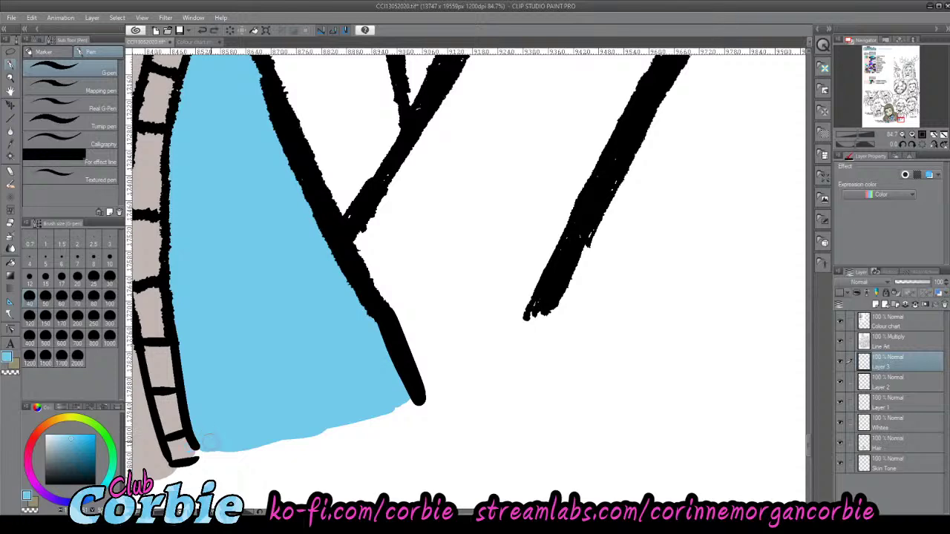
- Check the shirt colour by toggling Layer 3's visibility, then smooth the ragged lower edge of the sleeve beside the name lettering in light blue
click(10, 79)
drag(374, 247, 171, 327)
click(325, 226)
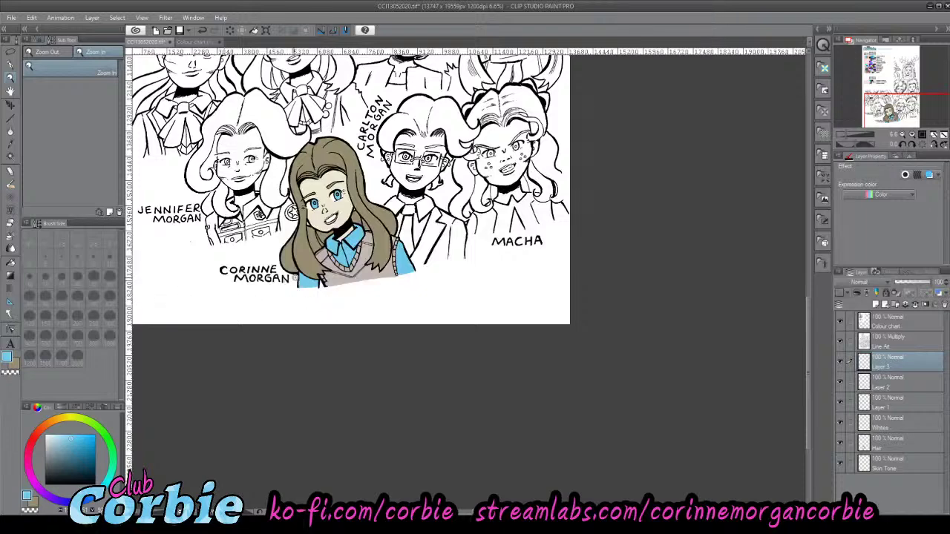
drag(293, 279, 464, 283)
click(841, 363)
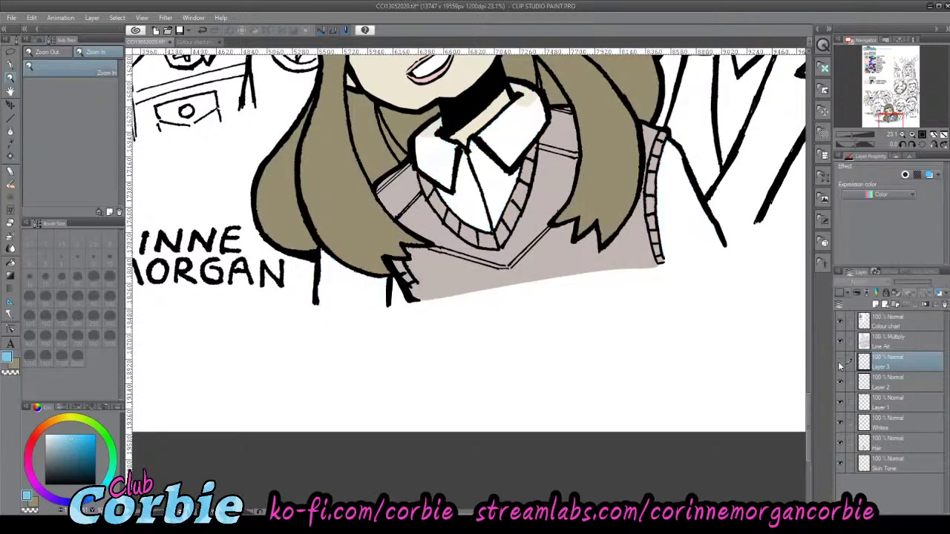
click(841, 363)
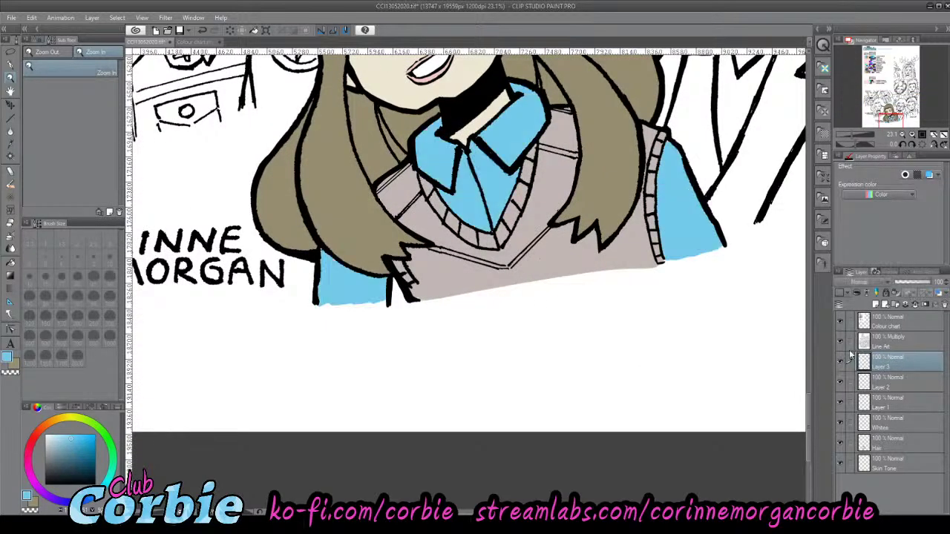
drag(343, 320, 348, 281)
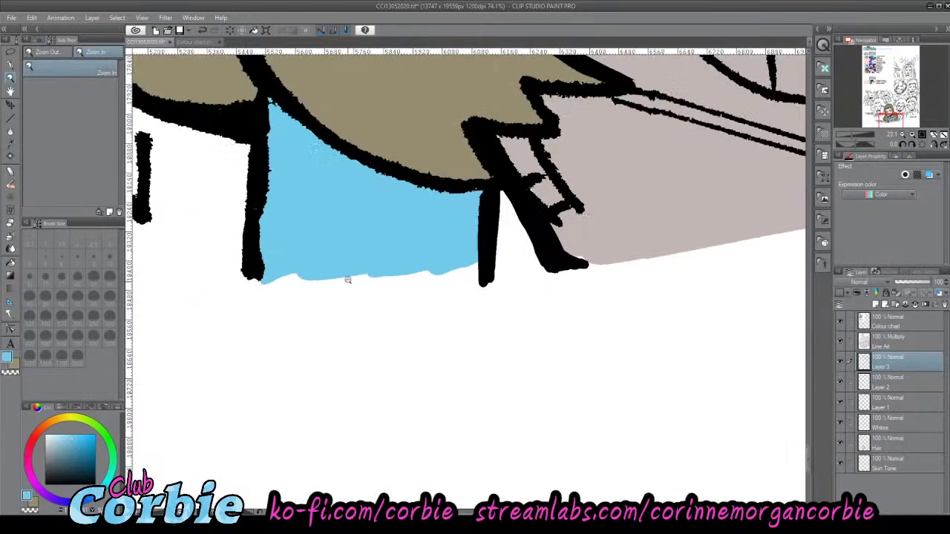
click(9, 67)
drag(266, 282, 474, 265)
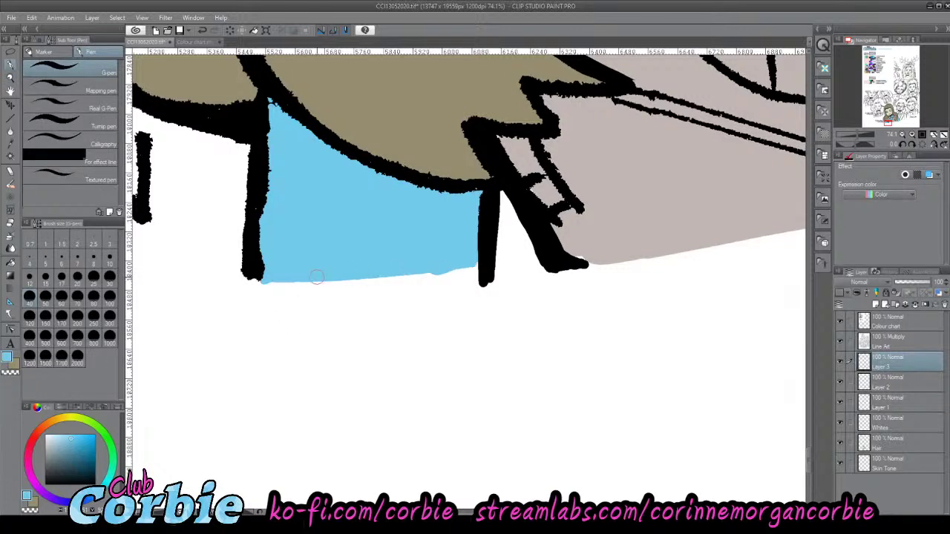
mouse_move(316, 276)
mouse_down()
mouse_move(473, 274)
mouse_move(422, 275)
mouse_move(480, 264)
mouse_up()
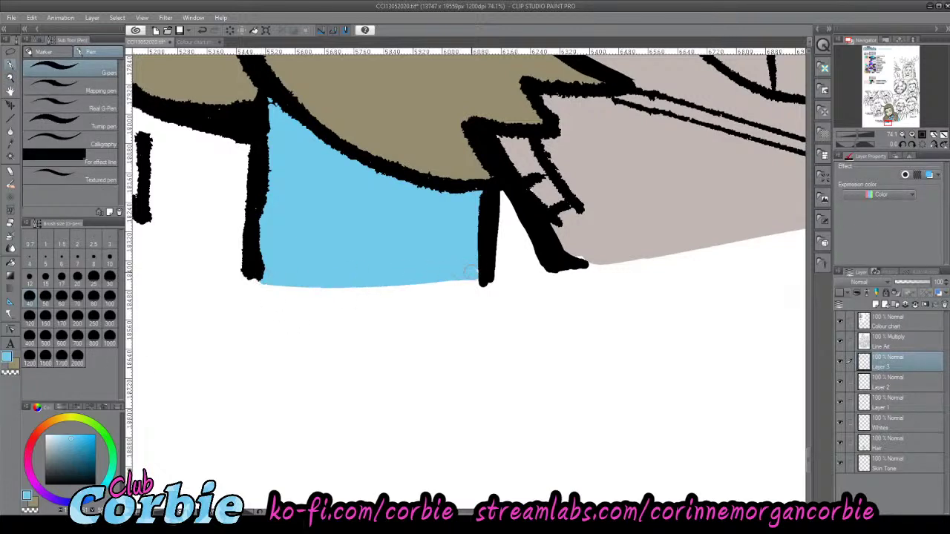
click(10, 77)
drag(238, 241, 222, 265)
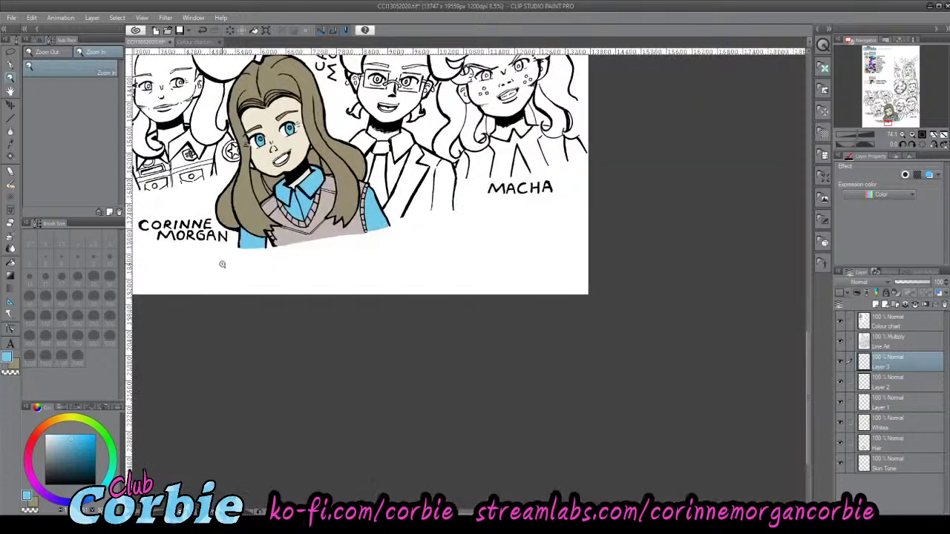
- On the Line Art layer, extend the inner line of the armhole trim beside the name lettering in black with the G-pen, down to the vest's lower edge
drag(305, 139, 294, 159)
drag(286, 102, 310, 103)
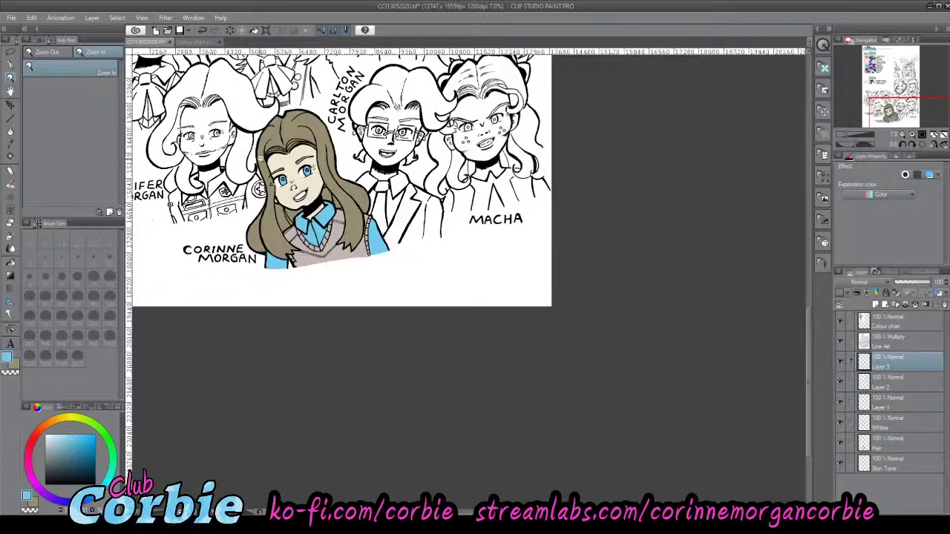
drag(223, 261, 384, 338)
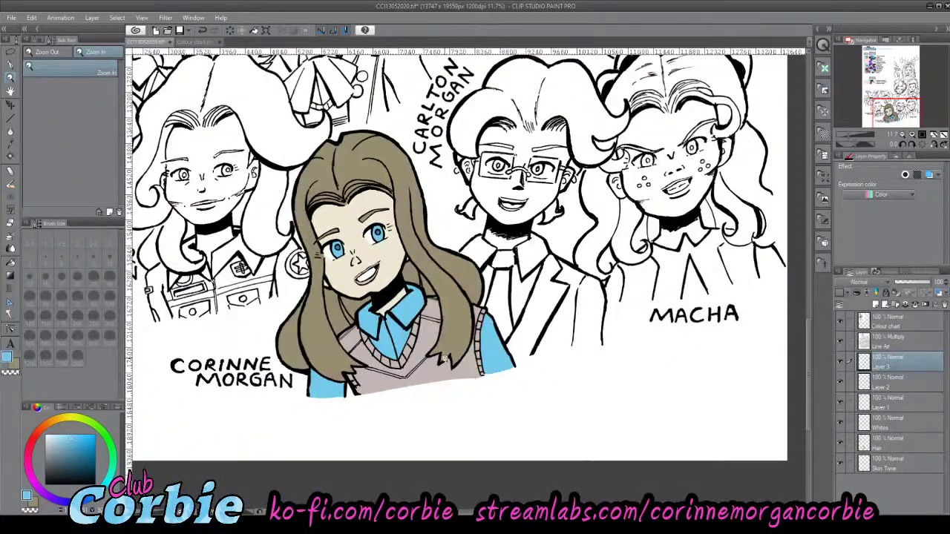
drag(413, 387, 446, 375)
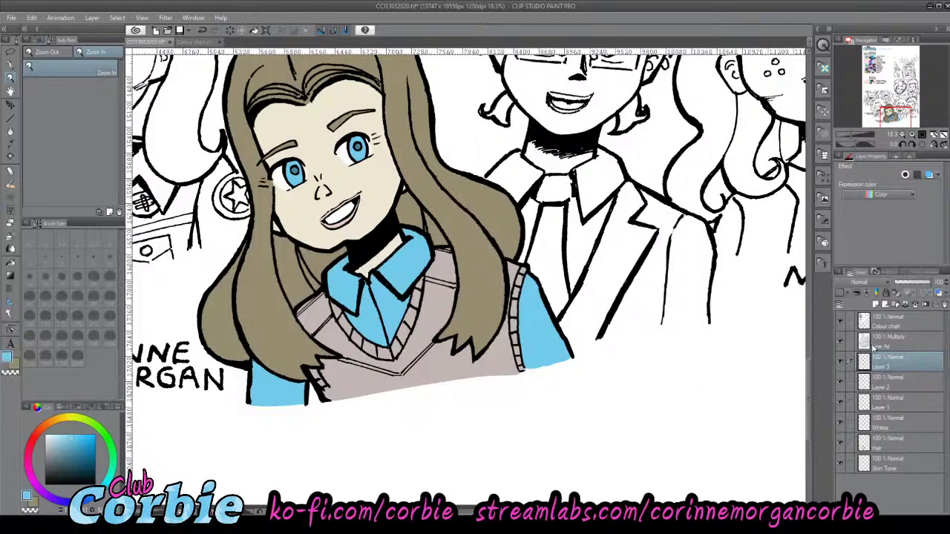
click(841, 342)
click(841, 342)
click(887, 342)
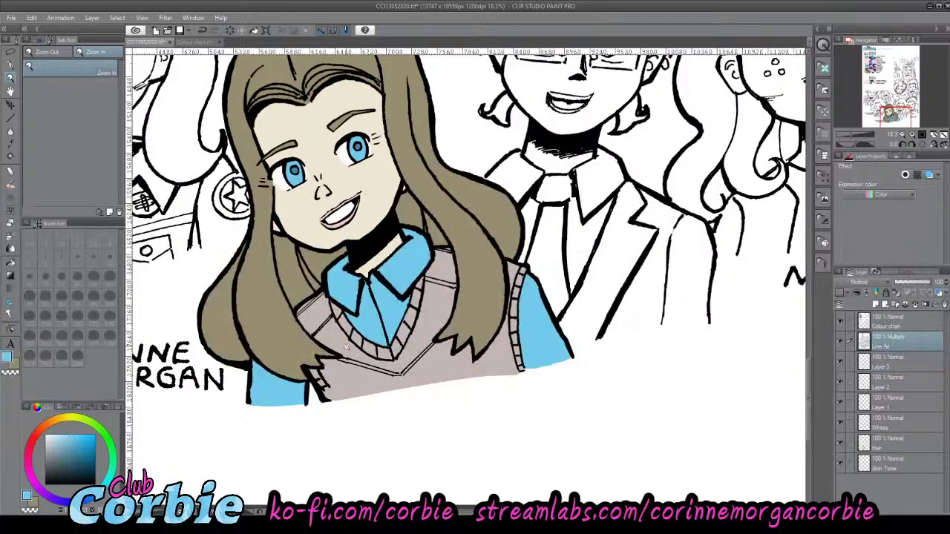
drag(337, 396, 371, 387)
scroll(371, 387, up, 3)
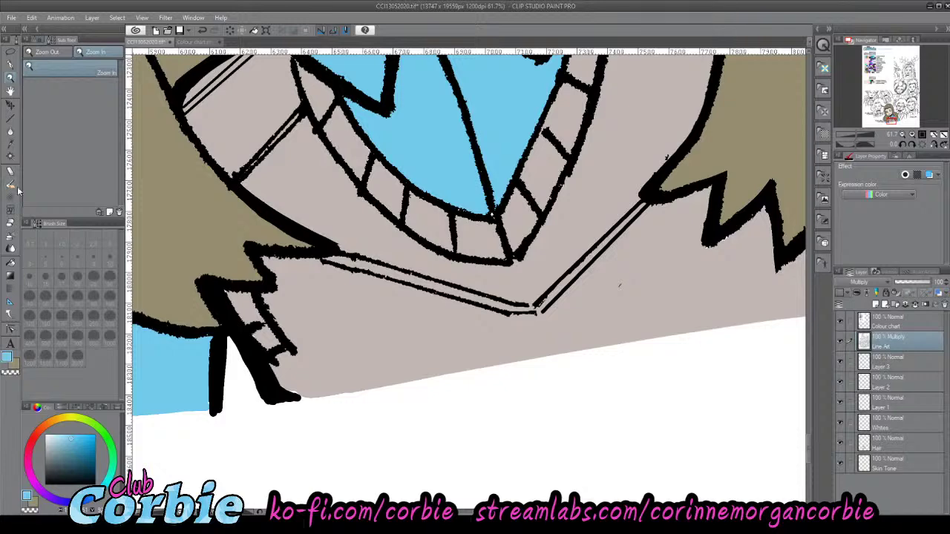
key(p)
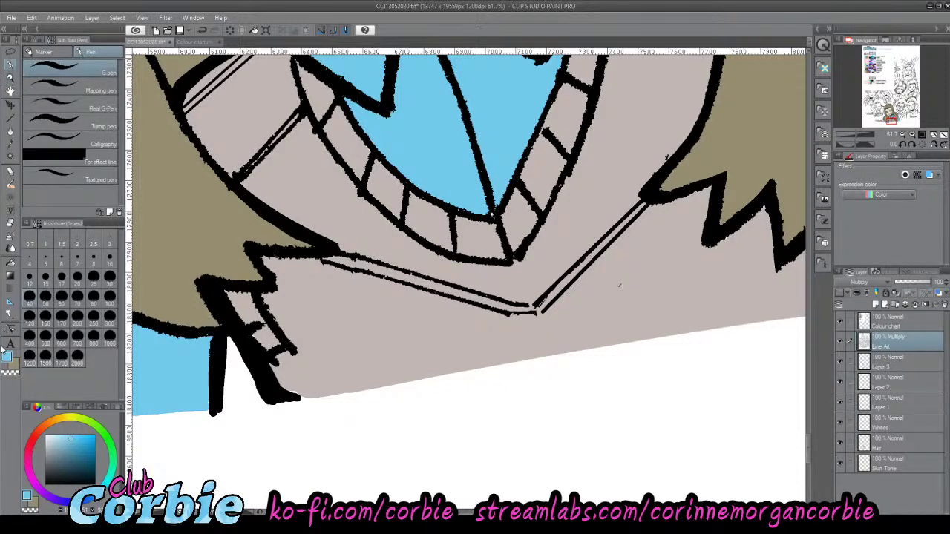
key(x)
mouse_move(334, 400)
mouse_down()
mouse_move(293, 356)
mouse_move(252, 284)
mouse_up()
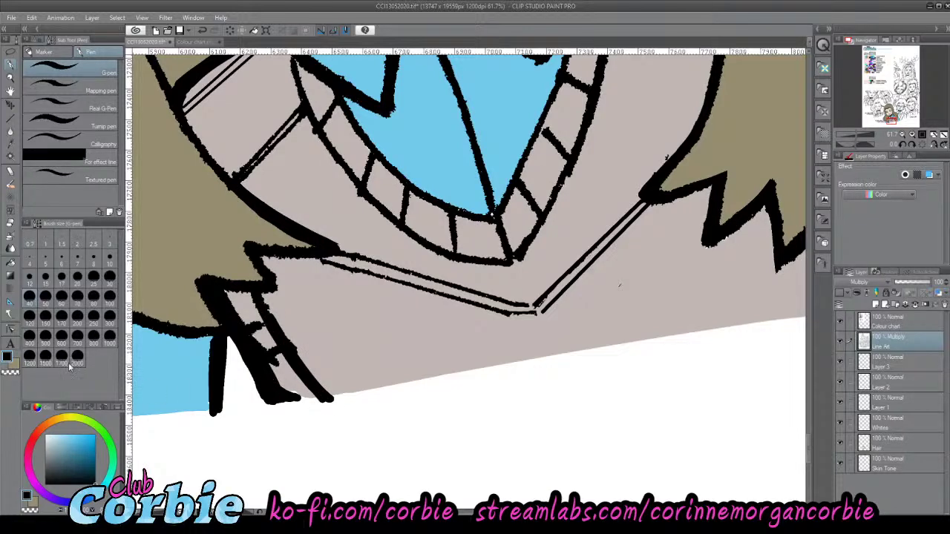
- Close the lower end of that armhole trim and thicken the adjoining armhole and sleeve lines in black
mouse_move(282, 397)
mouse_down()
mouse_move(303, 385)
mouse_move(288, 391)
mouse_up()
drag(232, 334, 263, 401)
drag(228, 330, 223, 411)
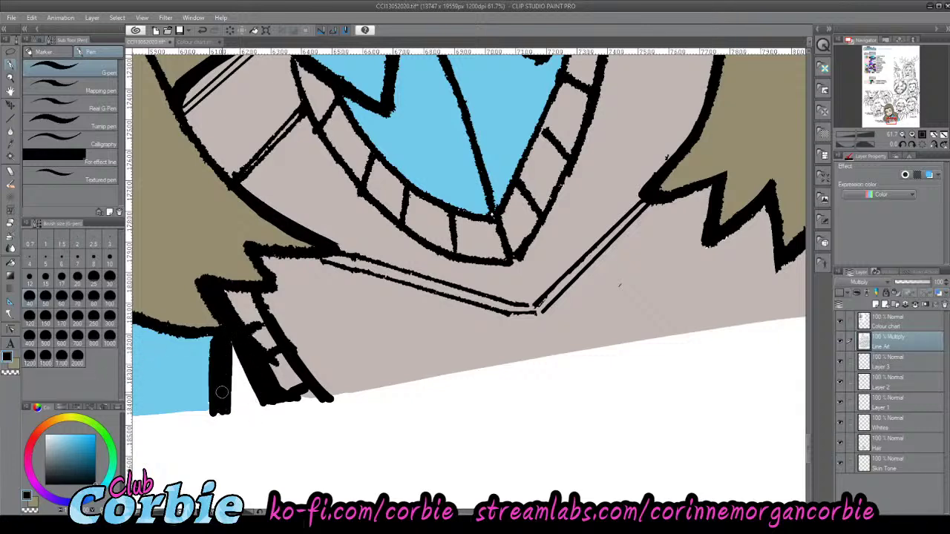
- Pick white and thin the outer side of the extended trim line with the G-pen, down to its lower tip
click(11, 79)
drag(348, 253, 304, 297)
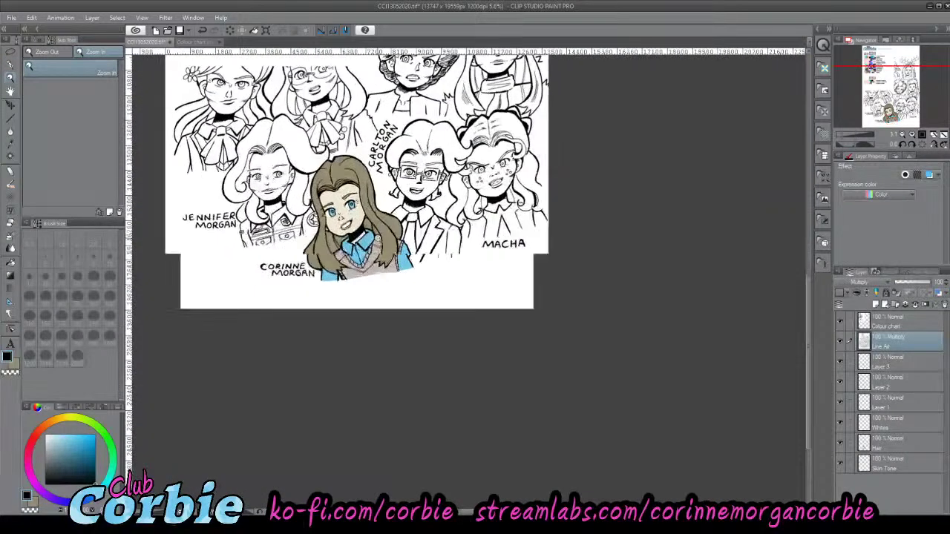
drag(407, 253, 419, 257)
drag(293, 283, 329, 281)
drag(281, 318, 291, 318)
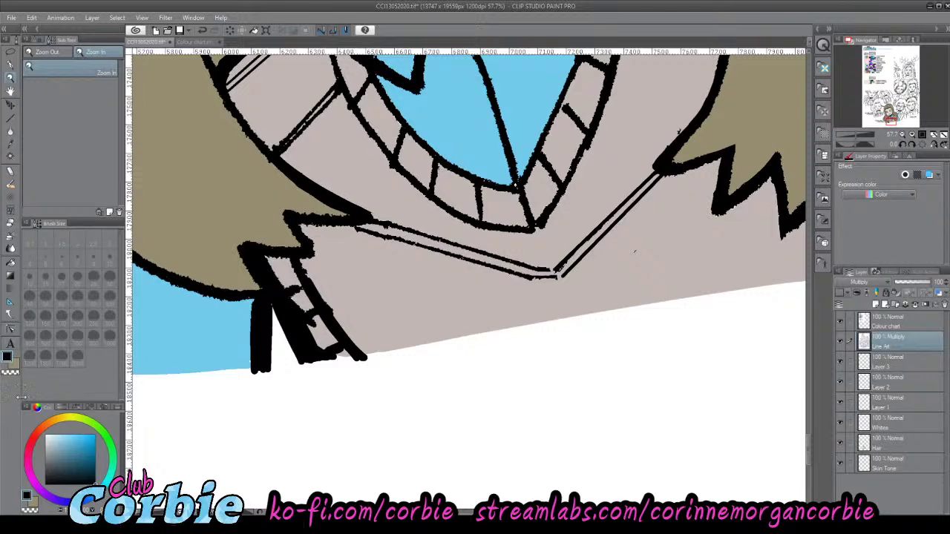
click(49, 436)
click(11, 66)
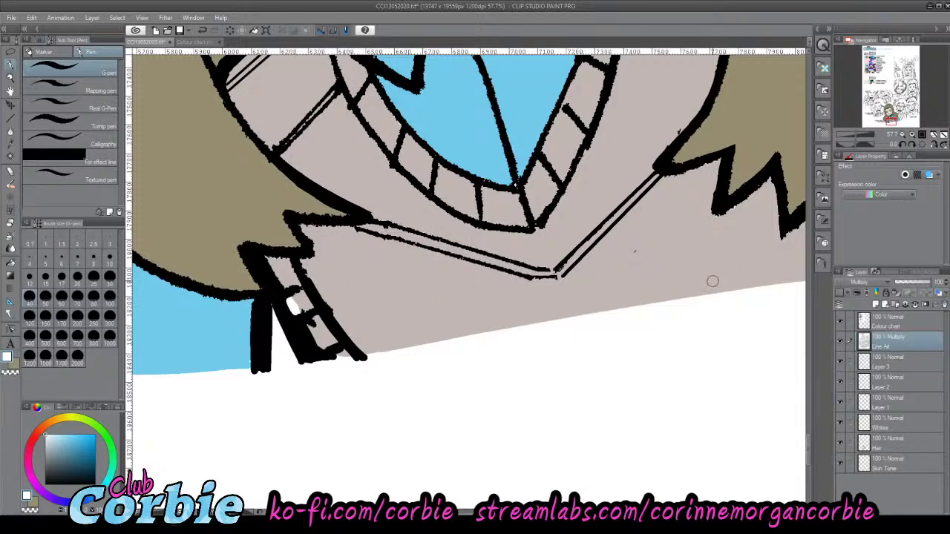
key(ctrl+z)
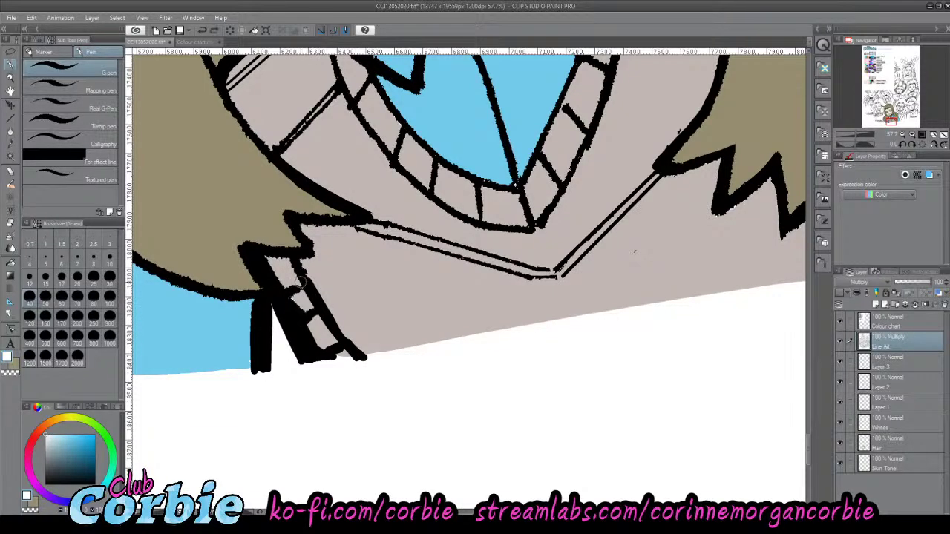
drag(356, 346, 364, 360)
drag(309, 280, 367, 362)
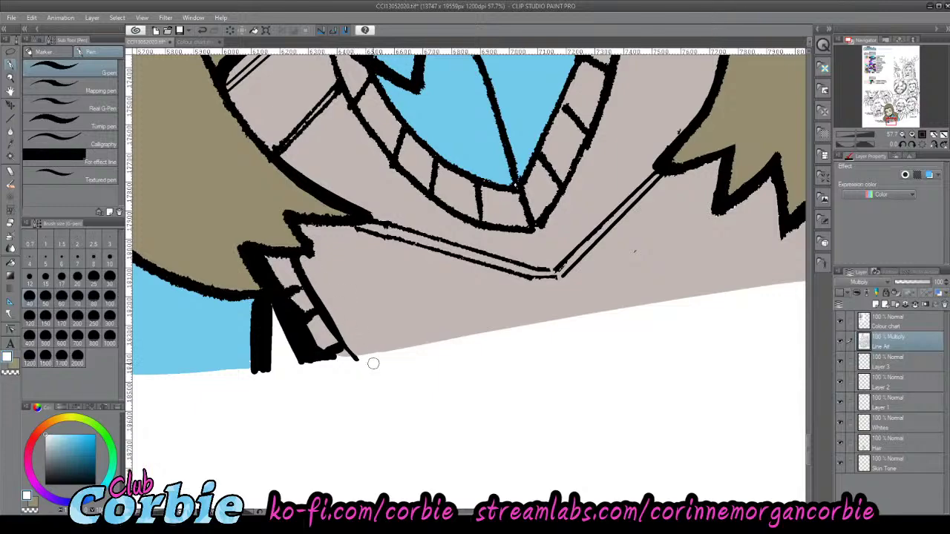
- Thin the sleeve line in white and cut back the heavy black inside the two lower segments of the armhole trim
click(10, 77)
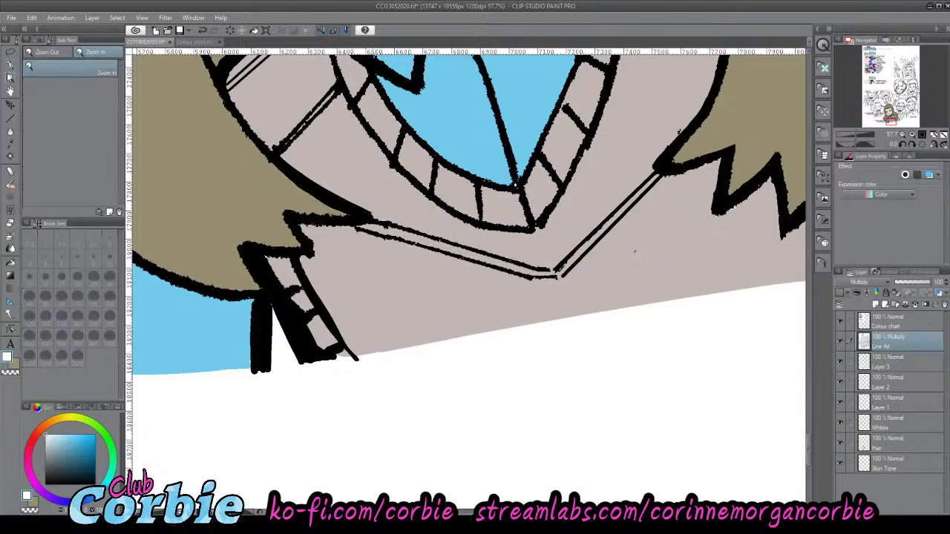
scroll(323, 299, down, 8)
scroll(350, 272, up, 1)
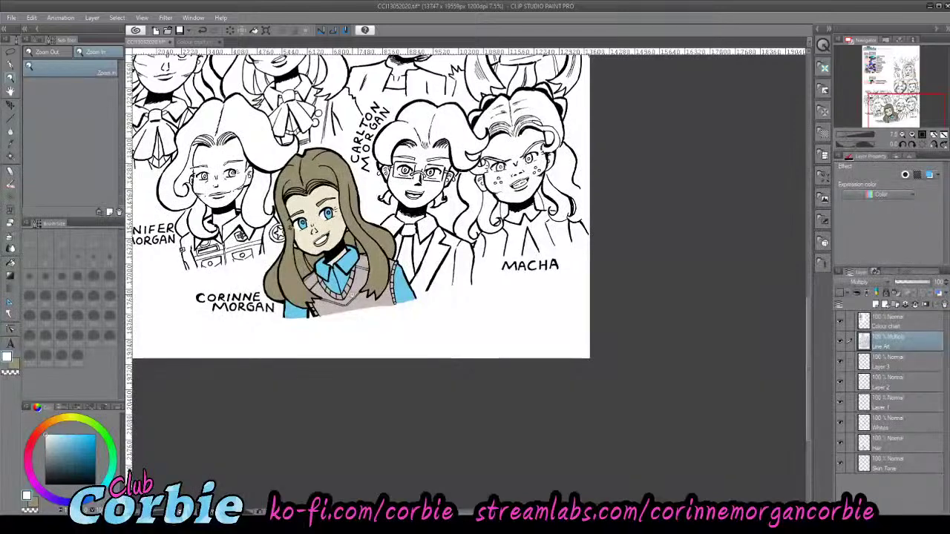
drag(326, 313, 387, 297)
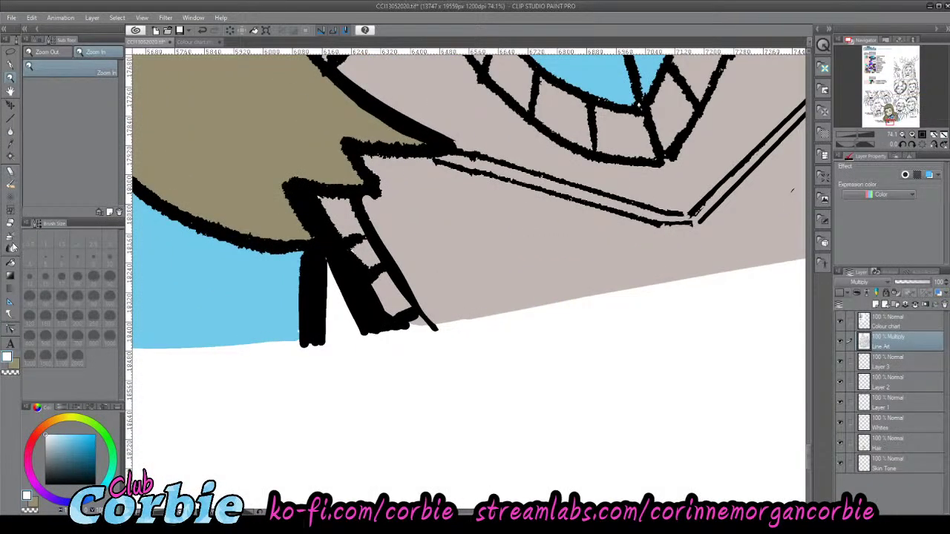
key(p)
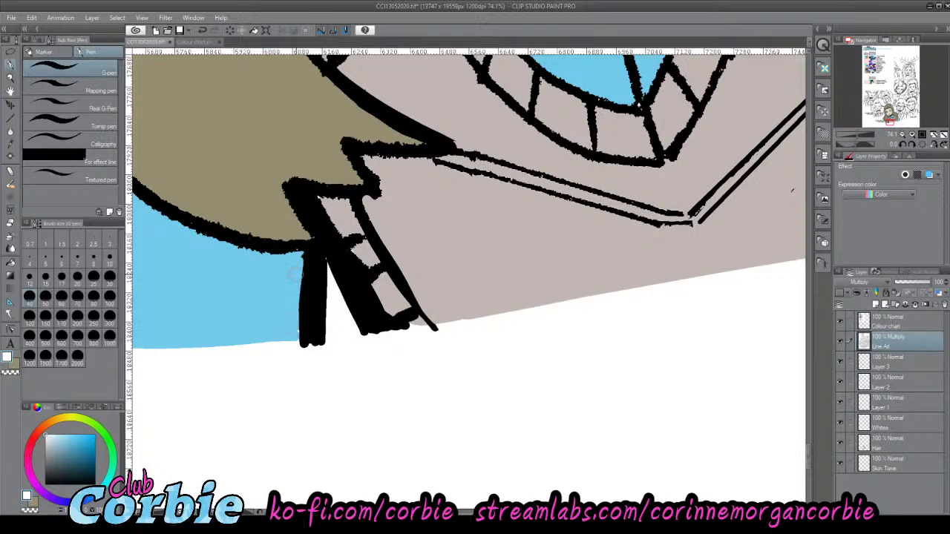
mouse_move(298, 271)
mouse_down()
mouse_move(301, 335)
mouse_move(304, 252)
mouse_up()
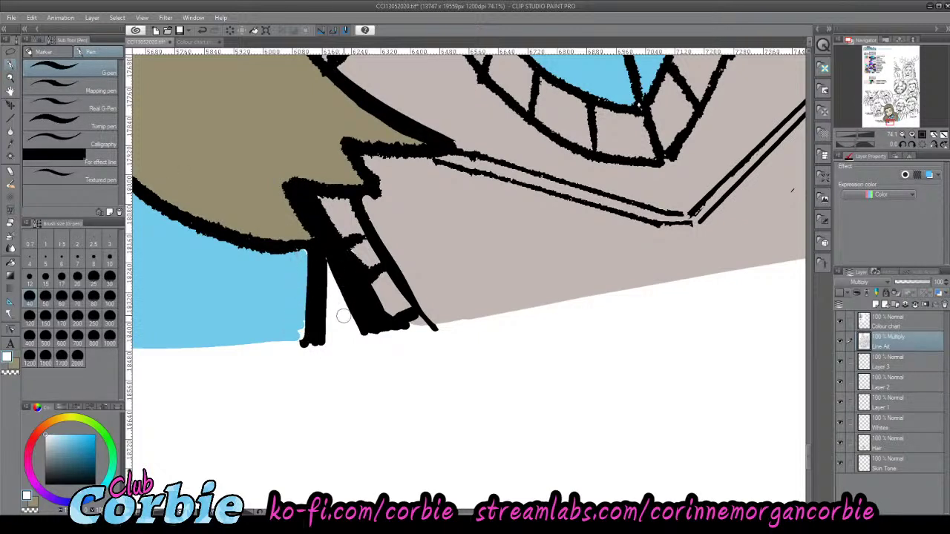
mouse_move(362, 294)
mouse_down()
mouse_move(371, 313)
mouse_move(378, 288)
mouse_move(351, 253)
mouse_move(353, 266)
mouse_up()
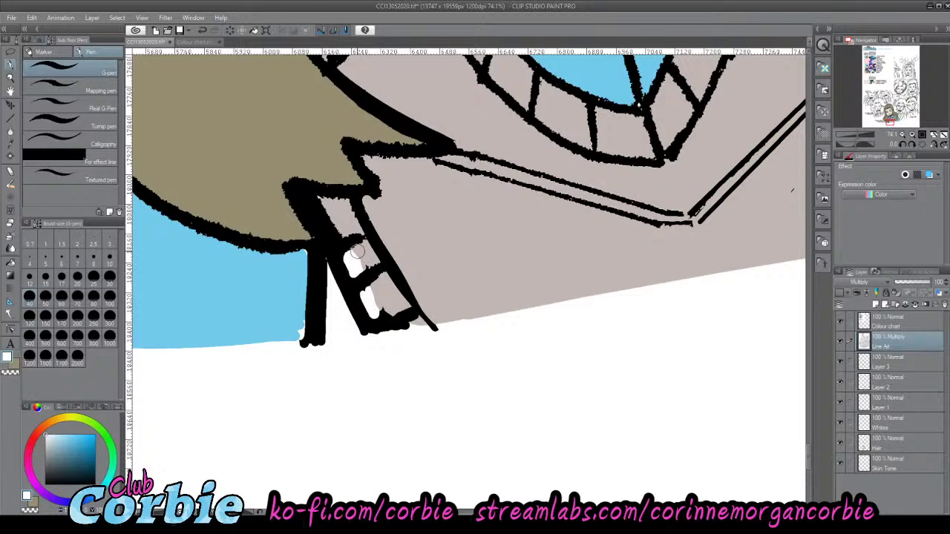
- Make Layer 2 active, sample the vest's greyish pink and fill the white gaps in the two lower trim segments with the G-pen
click(839, 363)
click(839, 363)
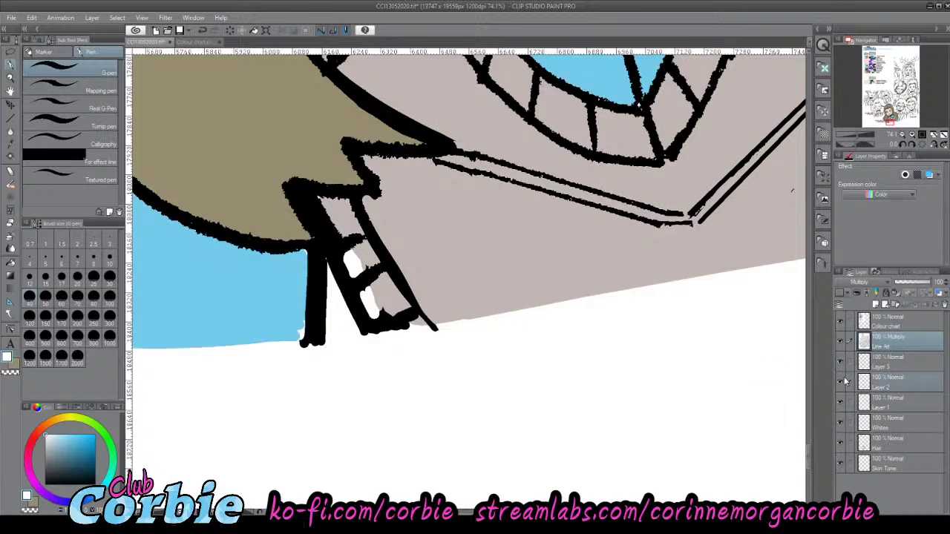
click(839, 380)
click(887, 380)
click(839, 380)
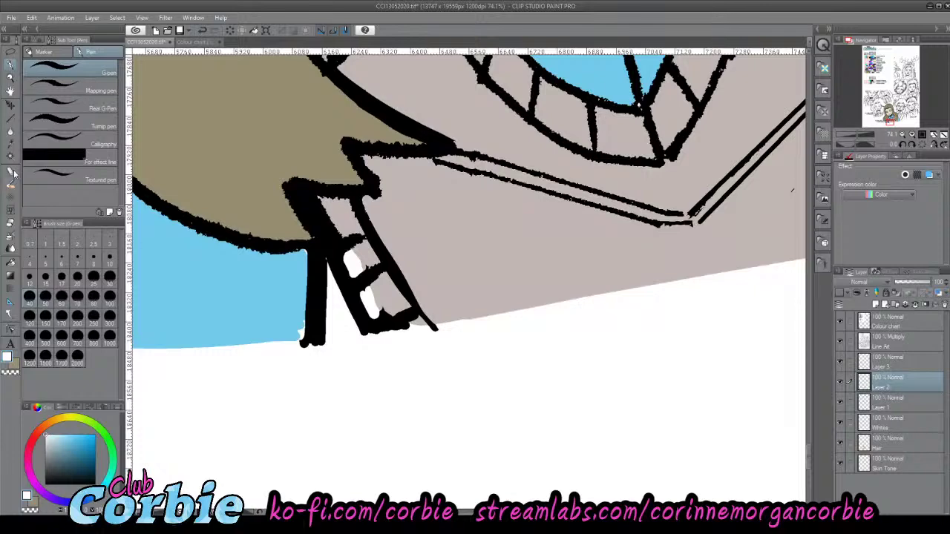
click(11, 149)
click(391, 228)
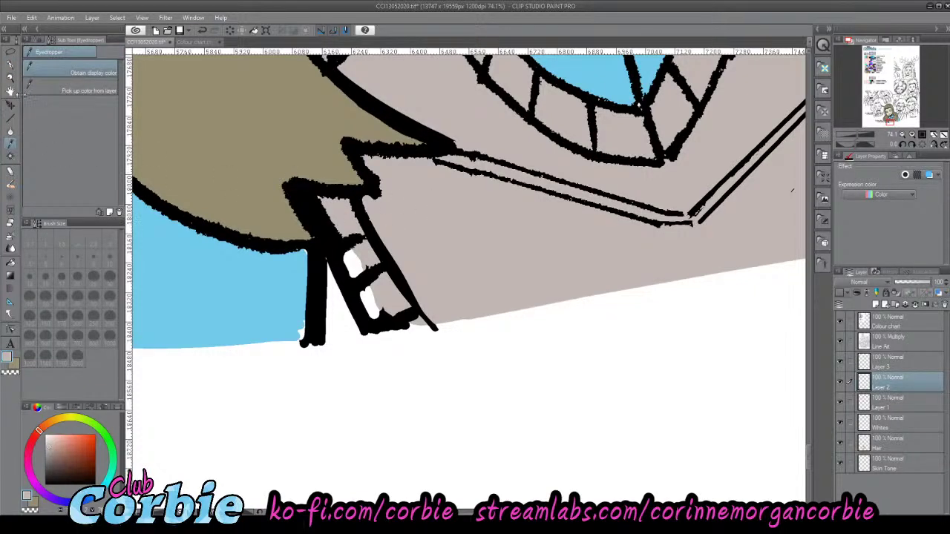
click(11, 53)
drag(345, 256, 358, 274)
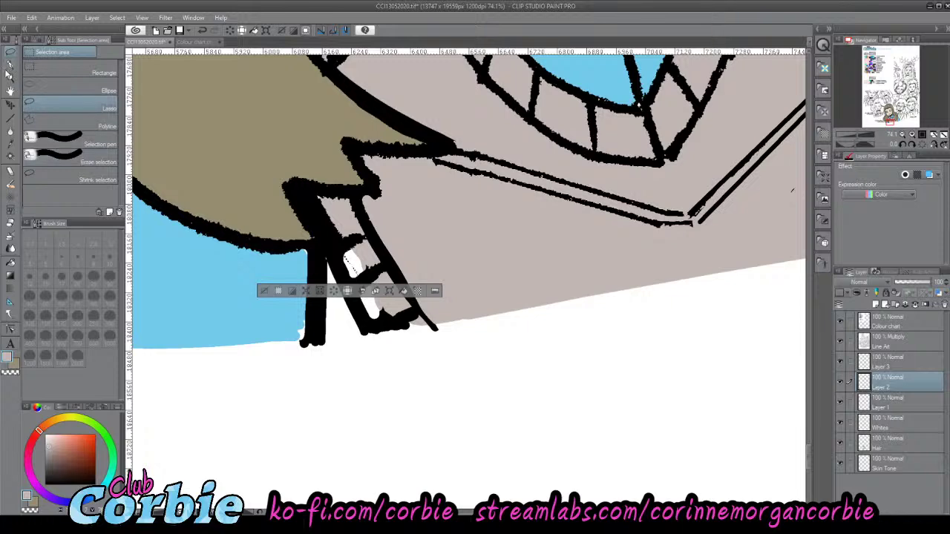
click(11, 74)
click(264, 291)
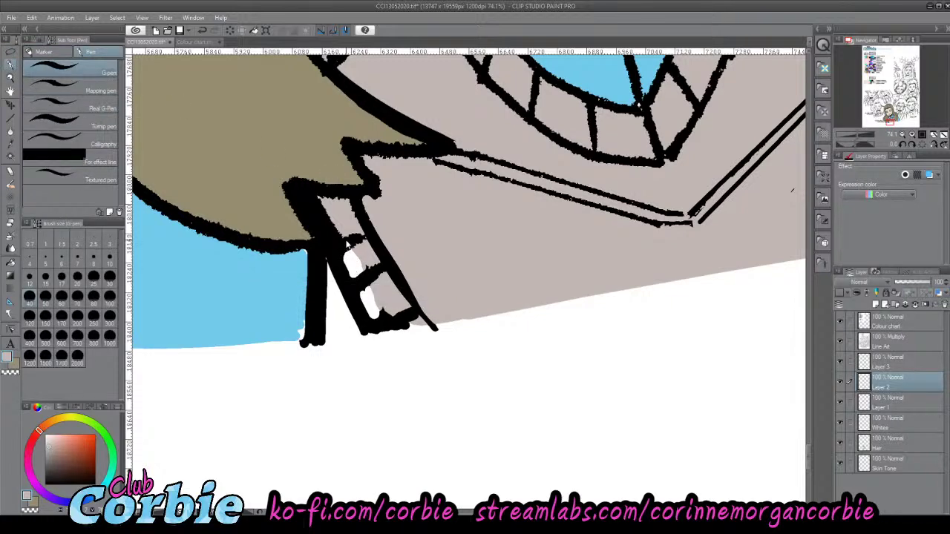
mouse_move(348, 246)
mouse_down()
mouse_move(361, 270)
mouse_move(350, 239)
mouse_move(346, 264)
mouse_move(378, 315)
mouse_up()
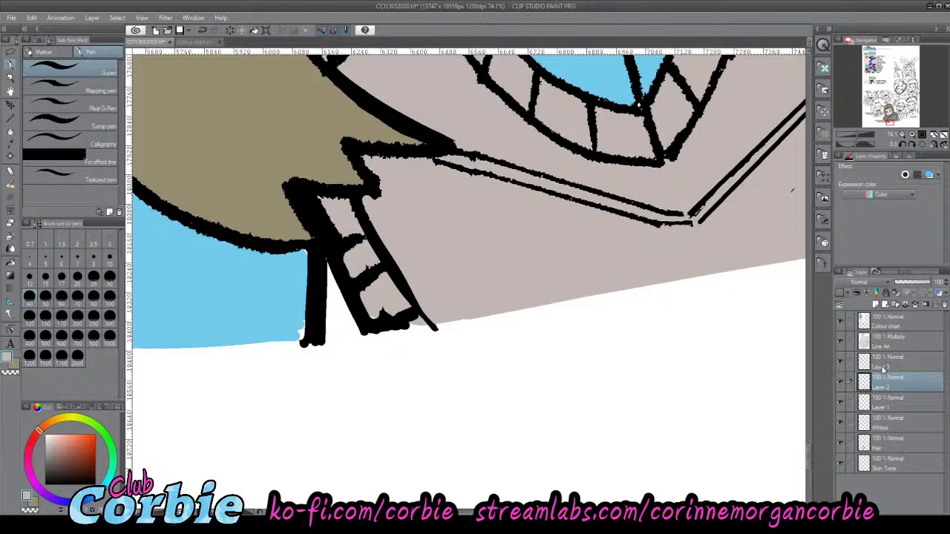
- On the Line Art layer, sample white and clean up the leftover black bumps in the trim segments and along the sleeve line
click(880, 343)
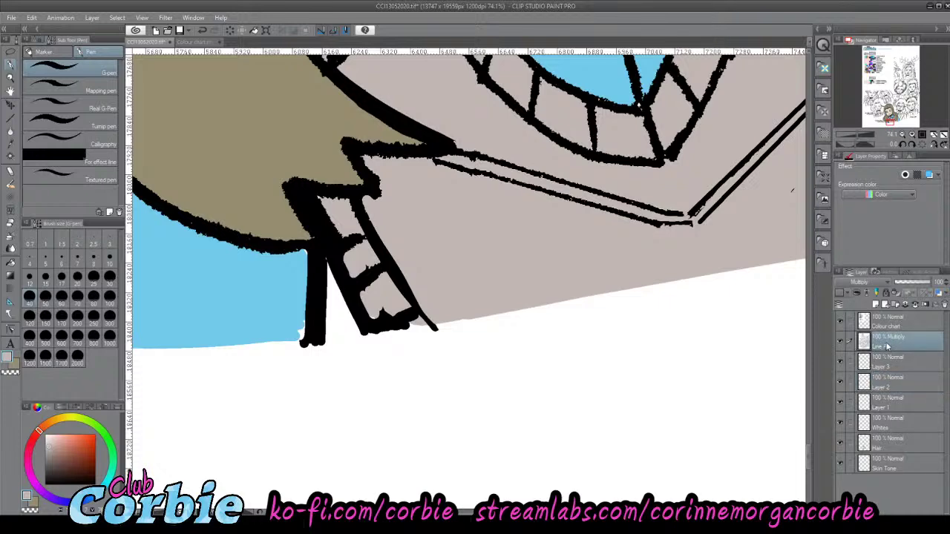
alt+click(232, 377)
mouse_move(380, 310)
mouse_down()
mouse_move(397, 305)
mouse_move(377, 317)
mouse_up()
drag(370, 261, 299, 304)
- With the Straight line tool in black at size 7, draw two parallel diagonal pattern lines on the vest's lower corner beside the far armhole
click(11, 77)
drag(412, 236, 456, 298)
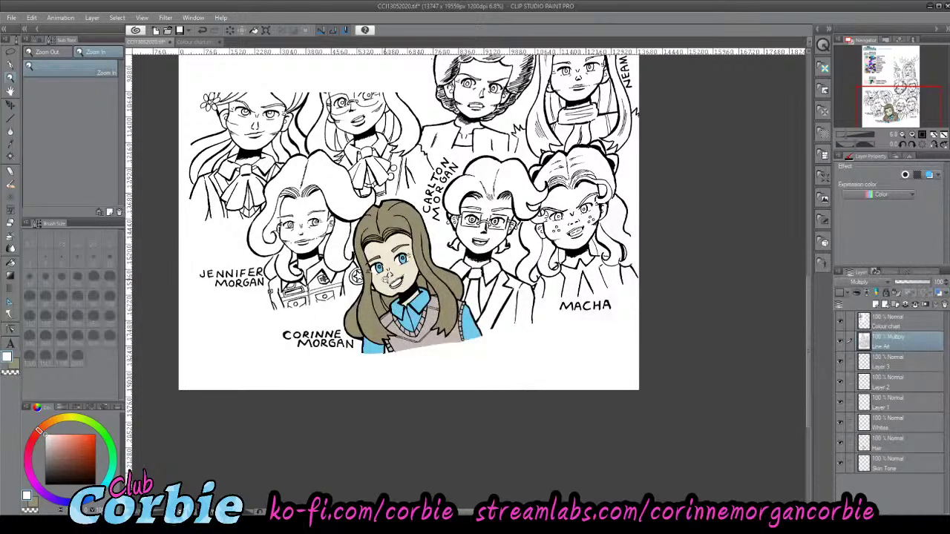
click(452, 346)
click(403, 344)
click(395, 331)
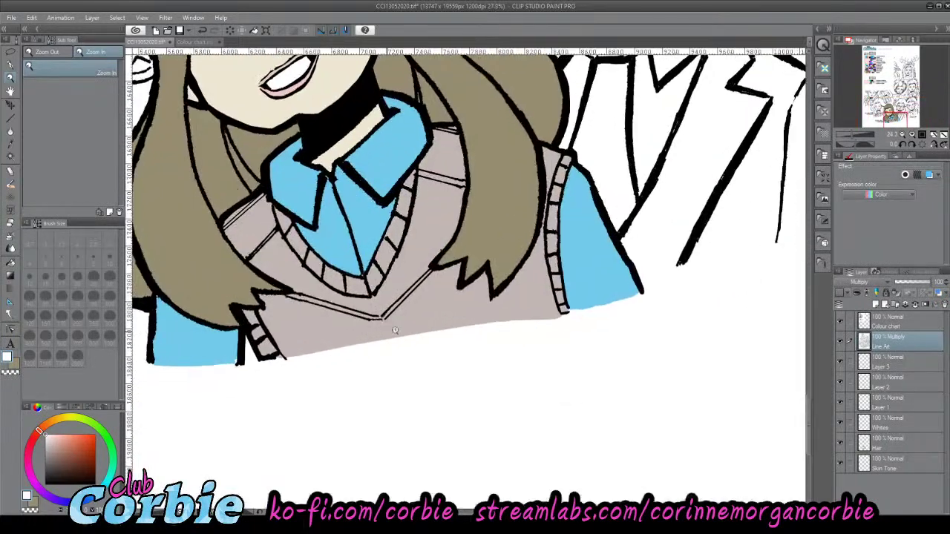
click(395, 330)
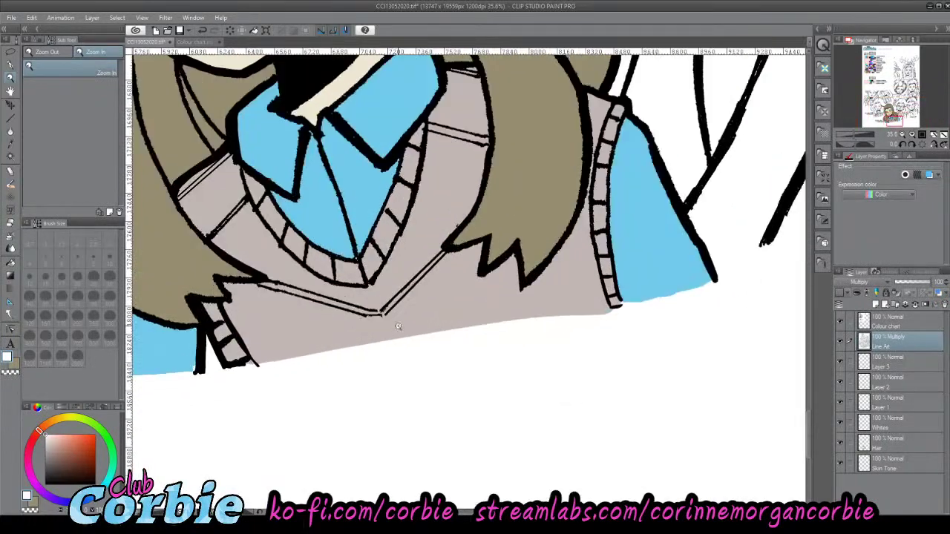
click(11, 129)
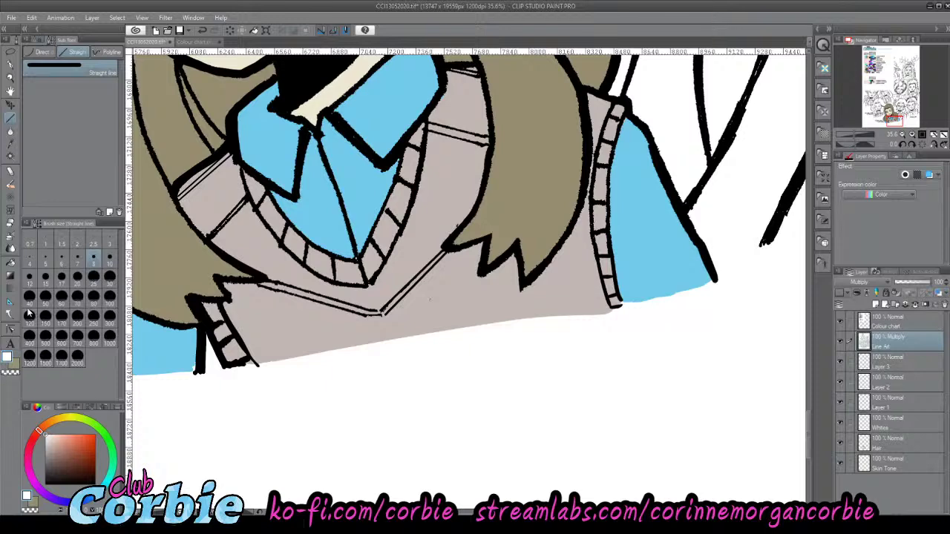
key(x)
click(79, 257)
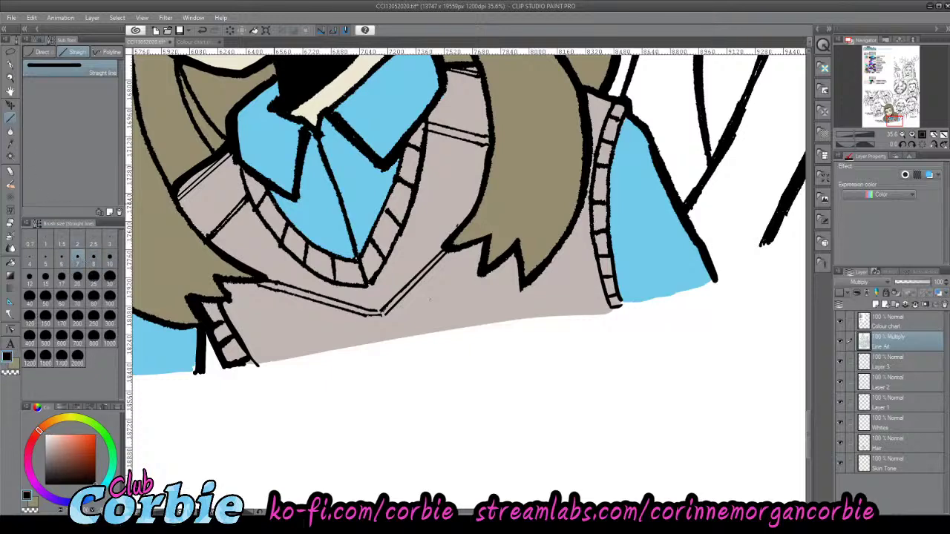
drag(541, 319, 593, 273)
drag(549, 318, 596, 275)
- Draw a matching pair of parallel pattern lines on the vest's other lower corner, redoing the lower line until it runs evenly
mouse_move(338, 348)
mouse_down()
mouse_move(243, 331)
mouse_move(327, 349)
mouse_up()
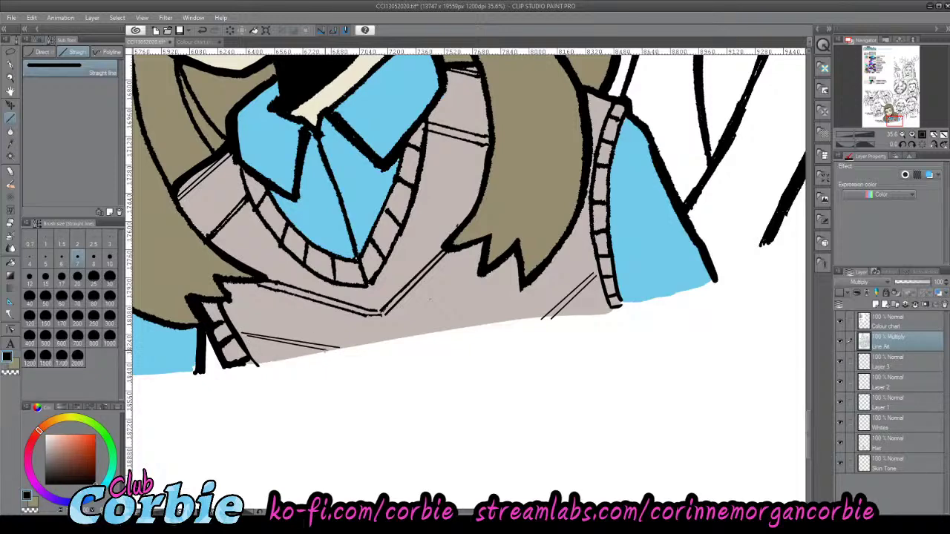
key(ctrl+z)
drag(322, 353, 244, 337)
key(ctrl+z)
drag(331, 349, 247, 336)
key(ctrl+z)
drag(326, 351, 243, 339)
click(10, 76)
drag(366, 285, 252, 285)
drag(347, 244, 393, 244)
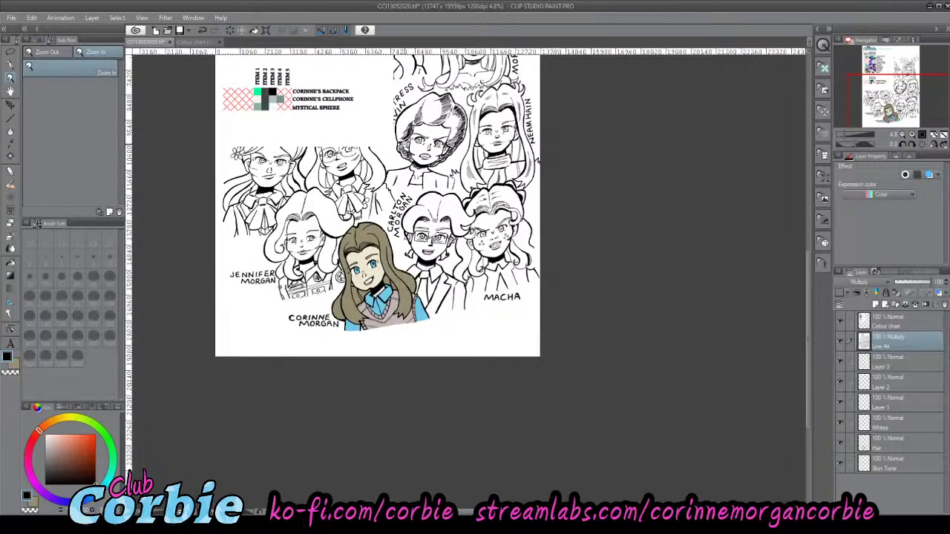
drag(407, 258, 445, 258)
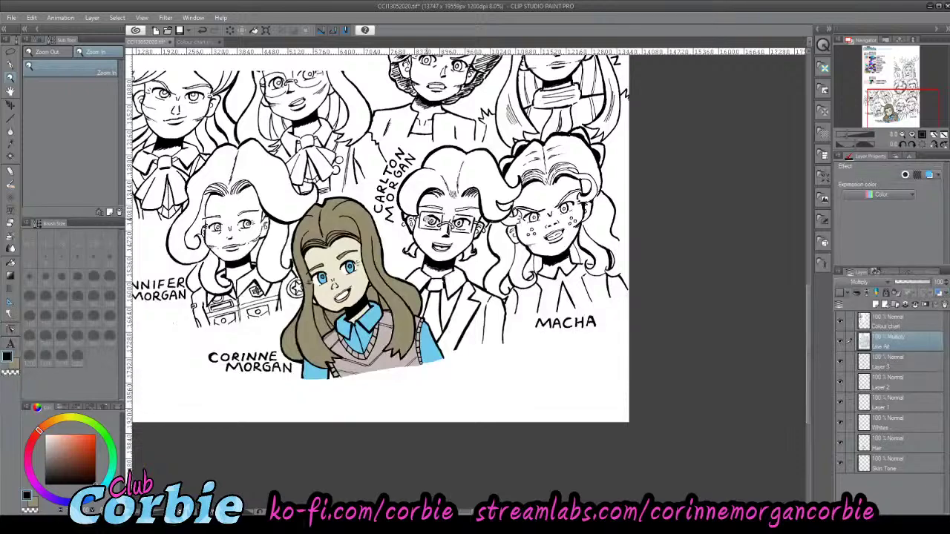
scroll(354, 282, up, 2)
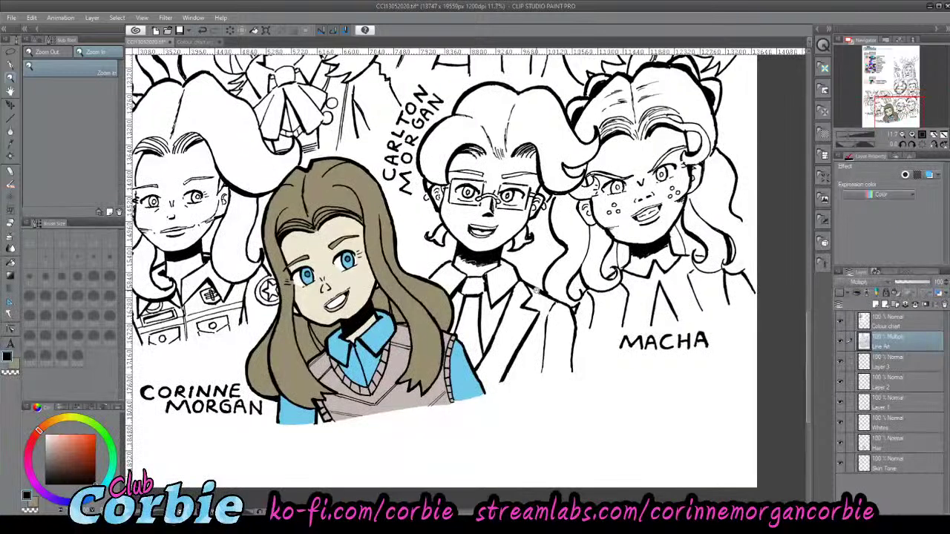
- Check the flat colours without the Line Art and Colour chart layers, restore both, and toggle the Hair layer's visibility
click(844, 462)
click(842, 341)
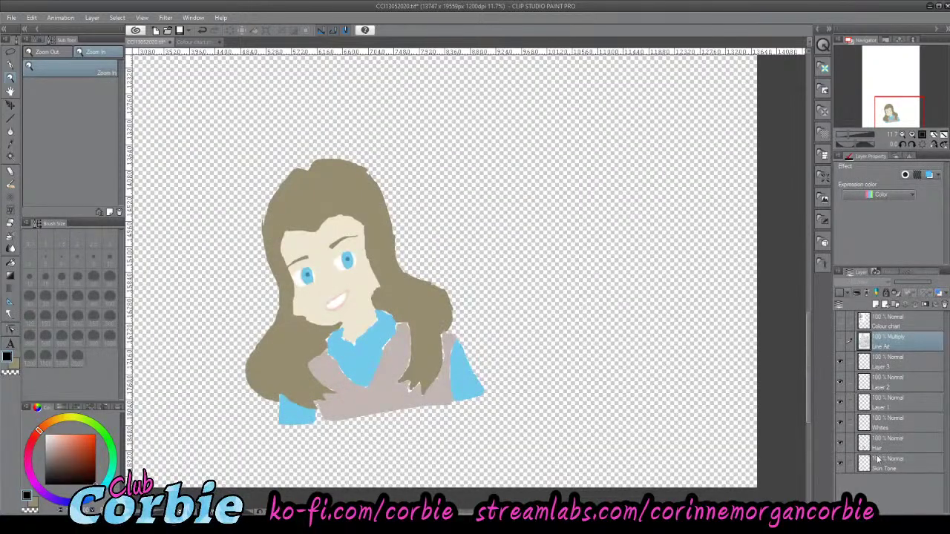
click(879, 446)
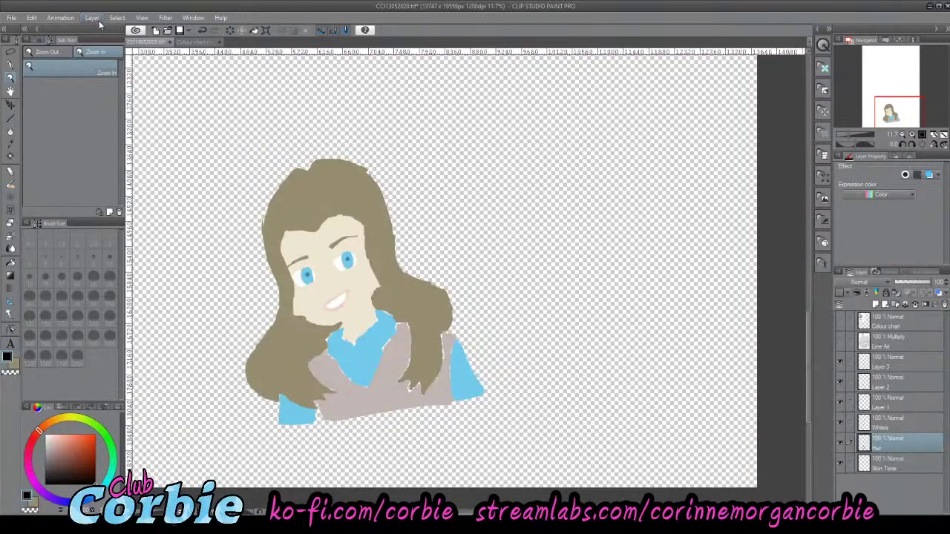
click(841, 341)
click(840, 321)
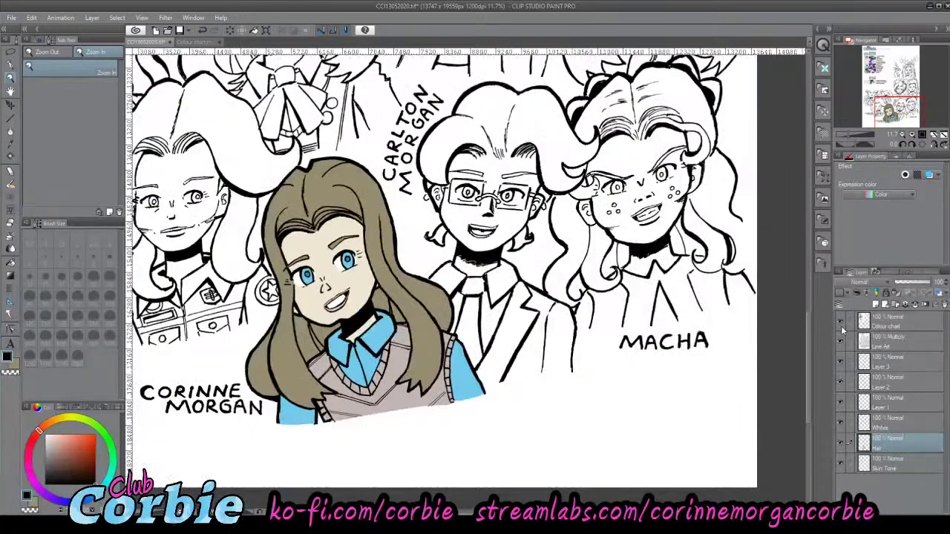
click(840, 444)
click(840, 443)
- Sample the face's skin colour and add a new Multiply layer directly above the Hair layer
drag(319, 349, 342, 304)
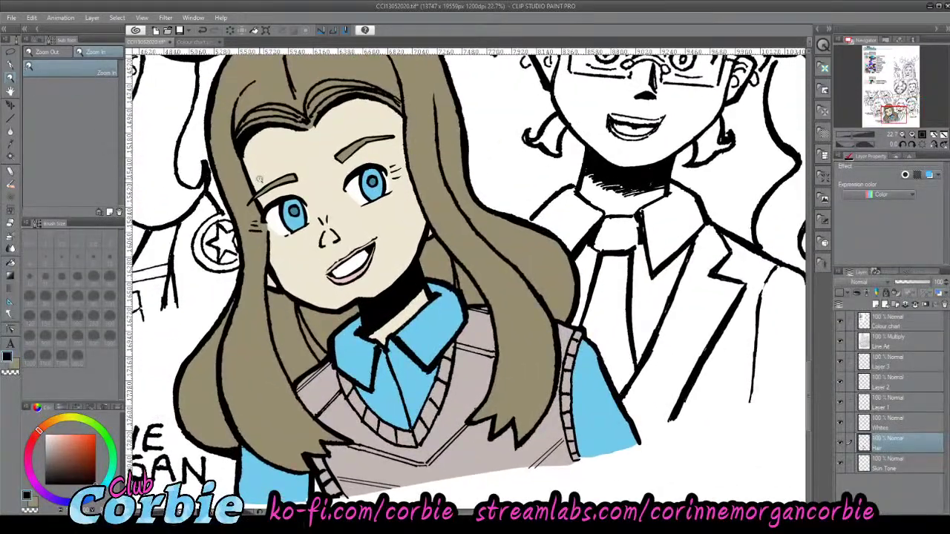
drag(330, 202, 343, 161)
scroll(343, 161, up, 5)
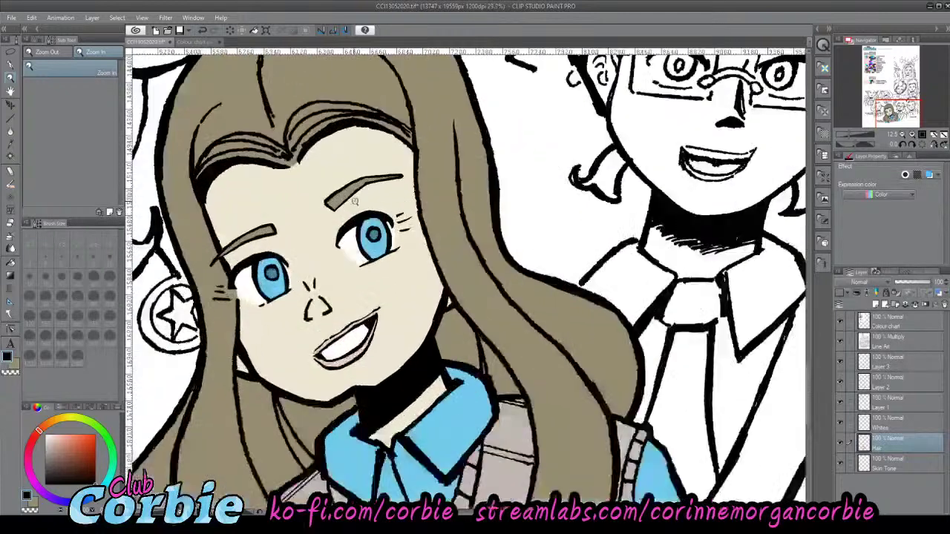
click(11, 144)
click(296, 242)
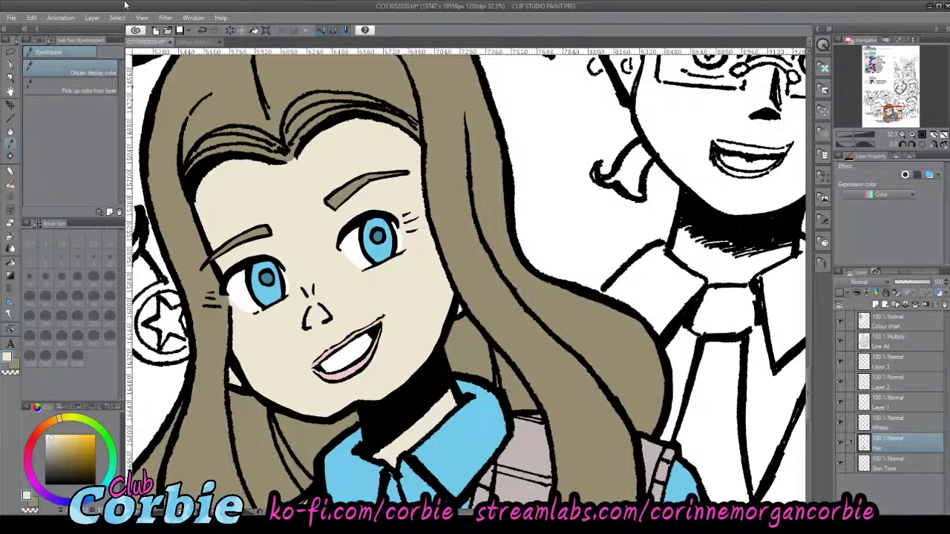
key(ctrl+shift+n)
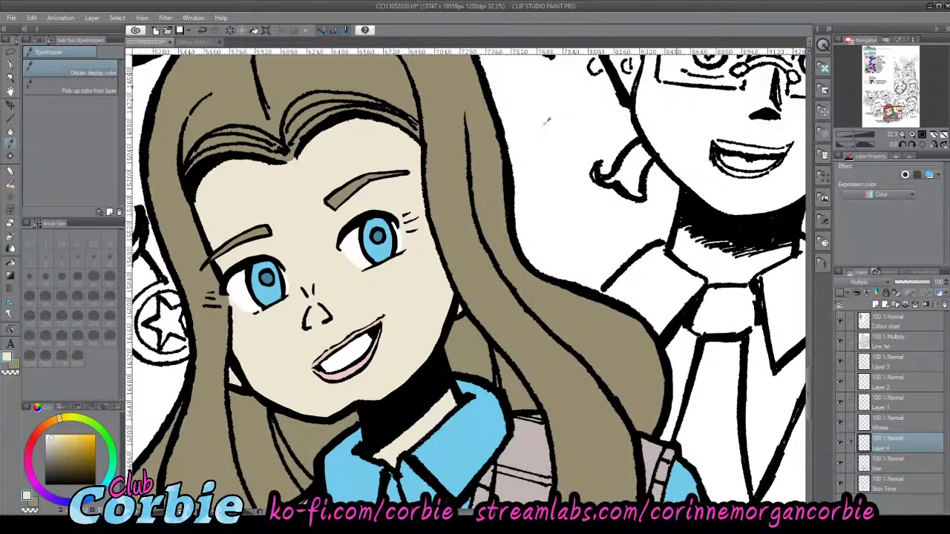
- Set up the Felt pen marker with a brush size of 170
click(9, 65)
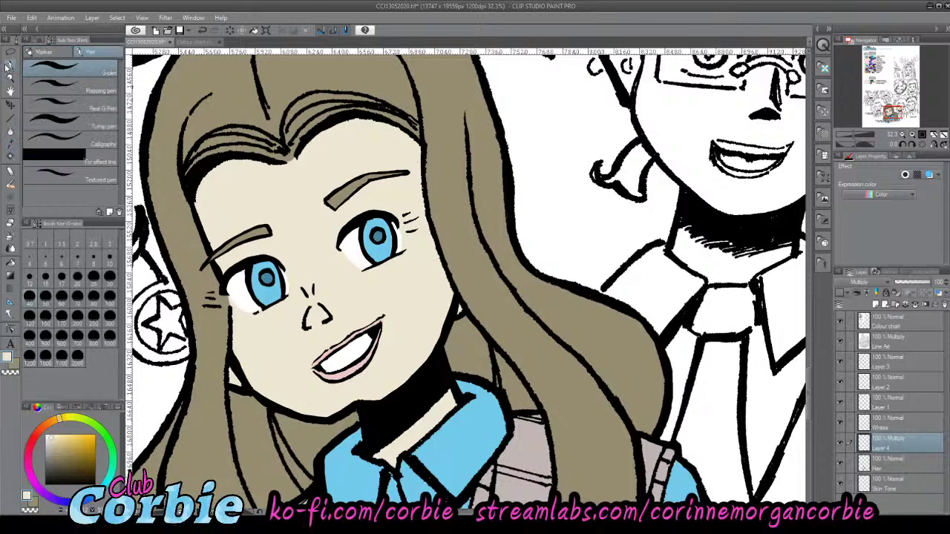
click(44, 52)
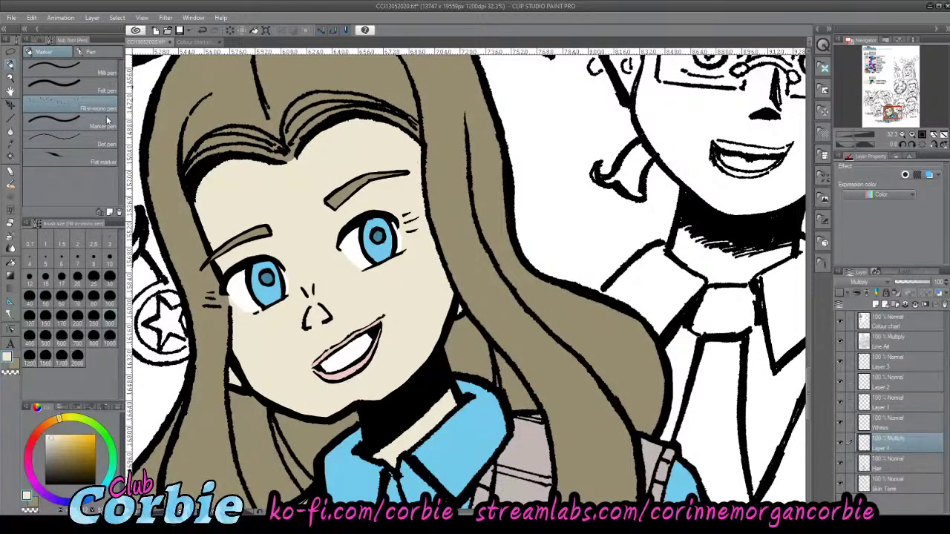
click(96, 89)
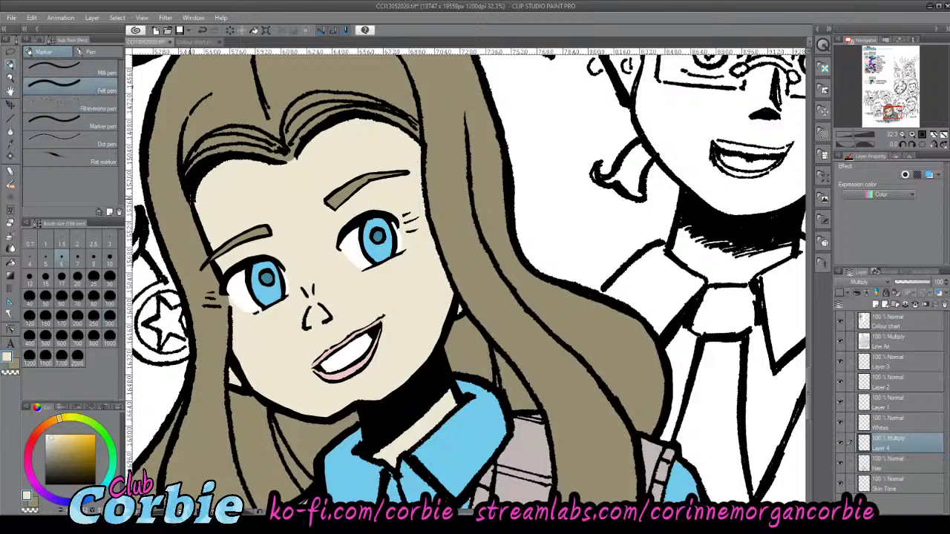
click(75, 317)
mouse_move(222, 222)
mouse_down()
mouse_move(232, 196)
mouse_move(286, 202)
mouse_move(246, 210)
mouse_move(251, 182)
mouse_up()
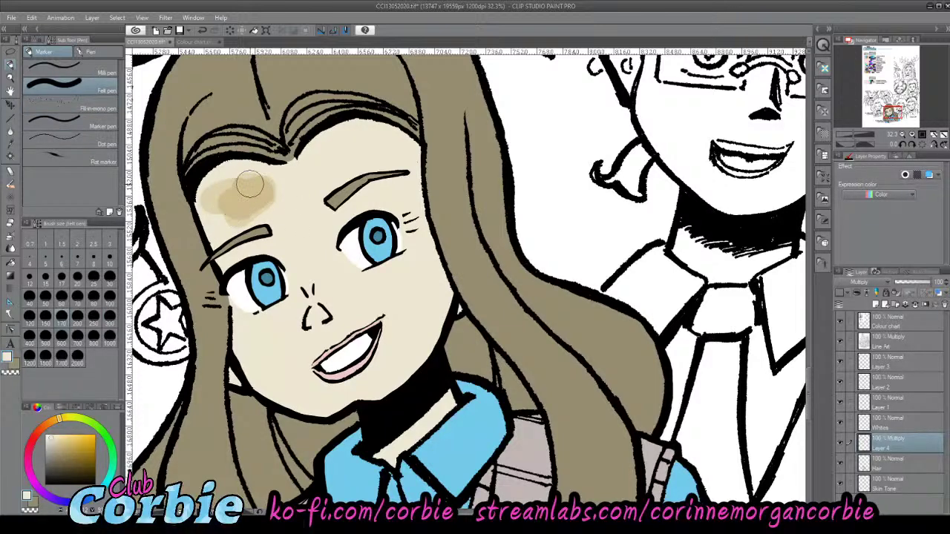
key(ctrl+z)
key(ctrl+z)
key(ctrl+z)
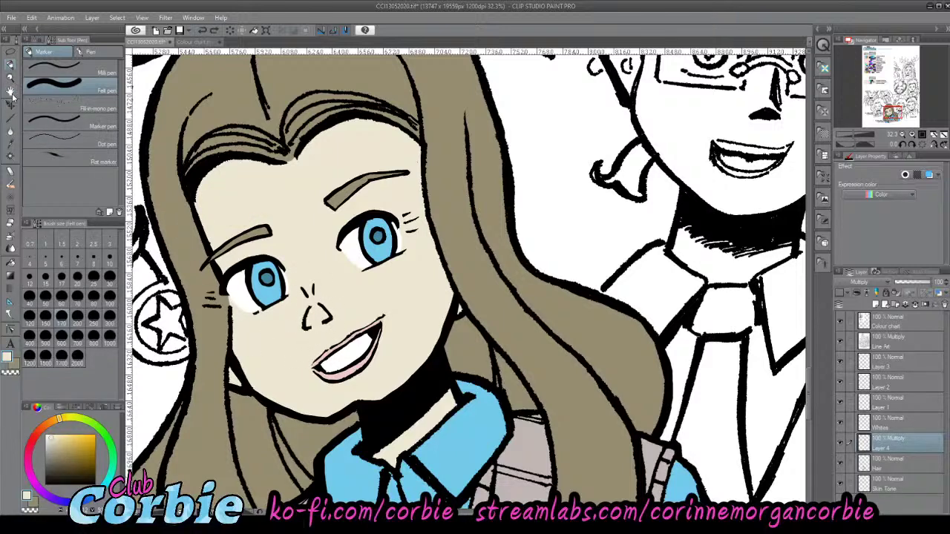
- Move Layer 4 below the Hair layer and auto-select the face and neck area from the Skin Tone layer
click(11, 156)
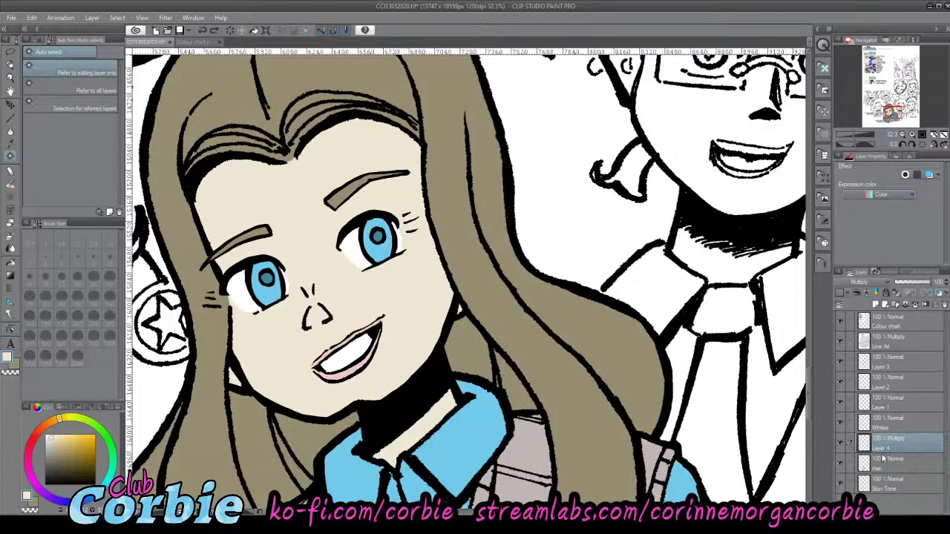
drag(884, 466, 889, 489)
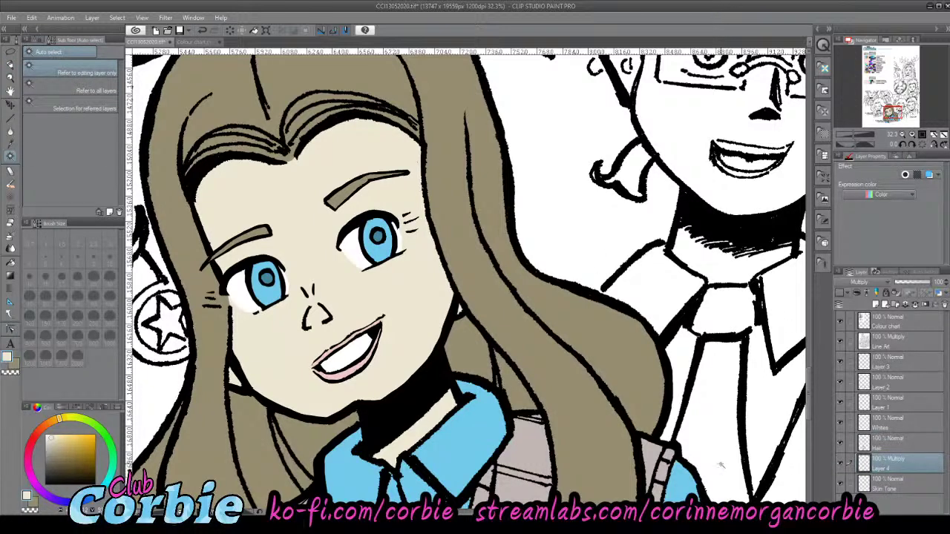
click(880, 486)
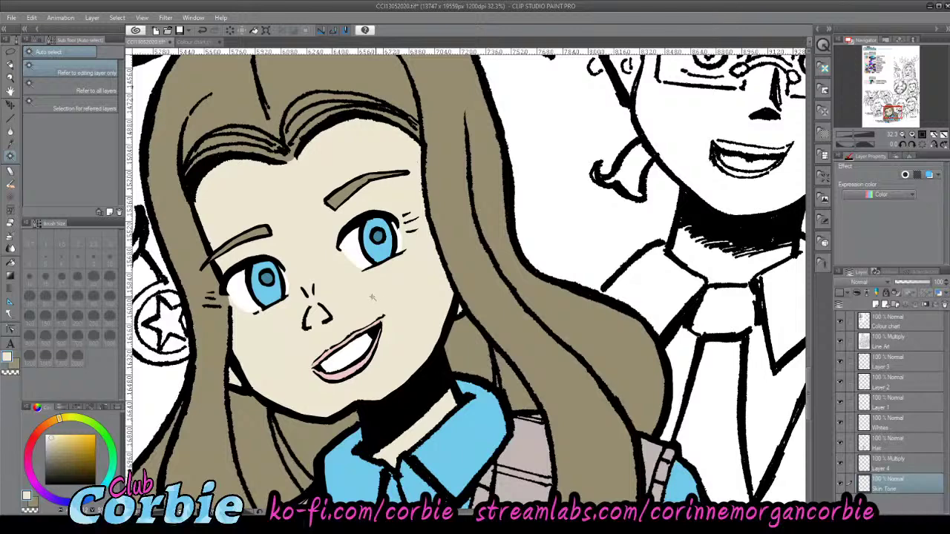
click(373, 297)
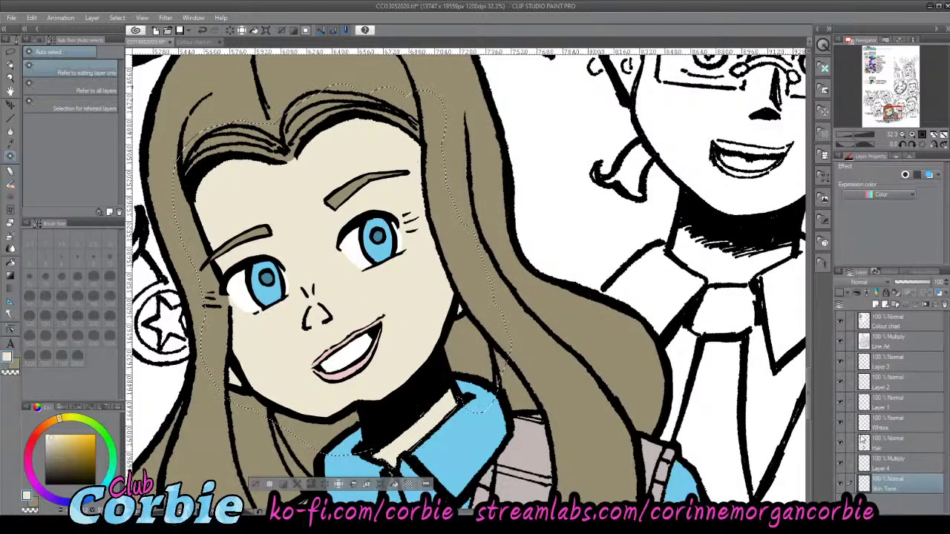
- On Layer 4, shade the badge-side edge of the face from forehead to jaw and the neck with the Felt pen
click(883, 463)
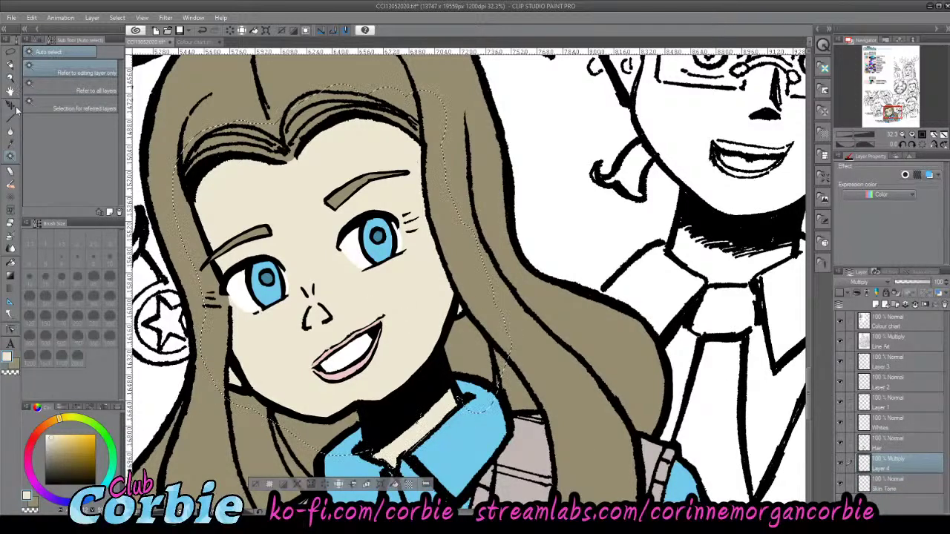
click(16, 76)
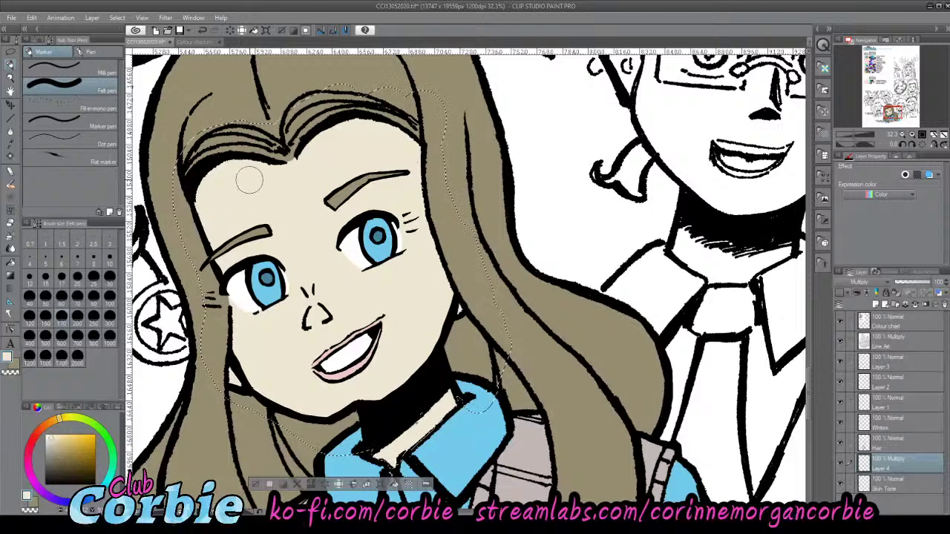
mouse_move(249, 179)
mouse_down()
mouse_move(180, 230)
mouse_move(204, 192)
mouse_move(248, 169)
mouse_move(180, 234)
mouse_move(232, 166)
mouse_move(223, 263)
mouse_move(227, 174)
mouse_move(212, 256)
mouse_move(242, 163)
mouse_move(216, 195)
mouse_move(211, 256)
mouse_move(231, 335)
mouse_move(233, 285)
mouse_move(252, 385)
mouse_move(229, 317)
mouse_move(269, 402)
mouse_move(333, 432)
mouse_move(310, 430)
mouse_move(230, 374)
mouse_move(241, 399)
mouse_up()
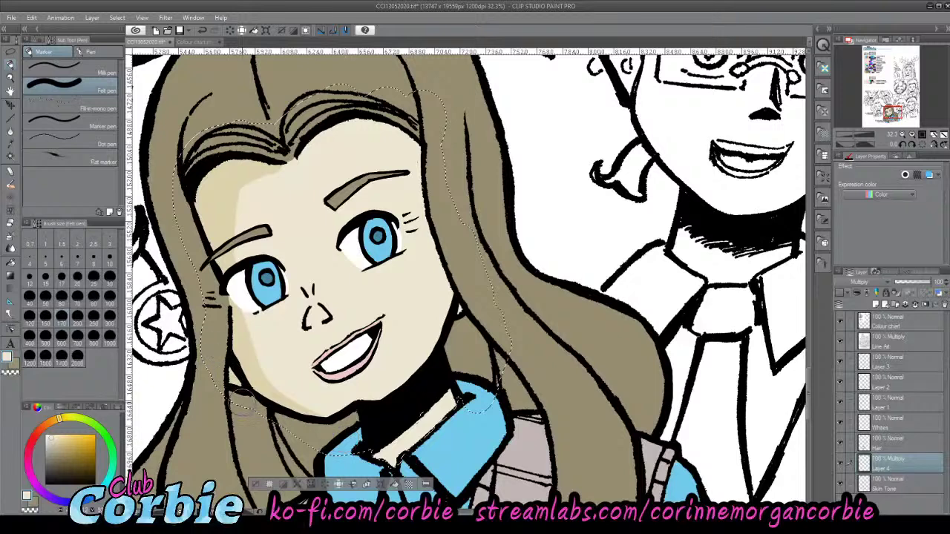
mouse_move(378, 464)
mouse_down()
mouse_move(419, 433)
mouse_move(441, 403)
mouse_up()
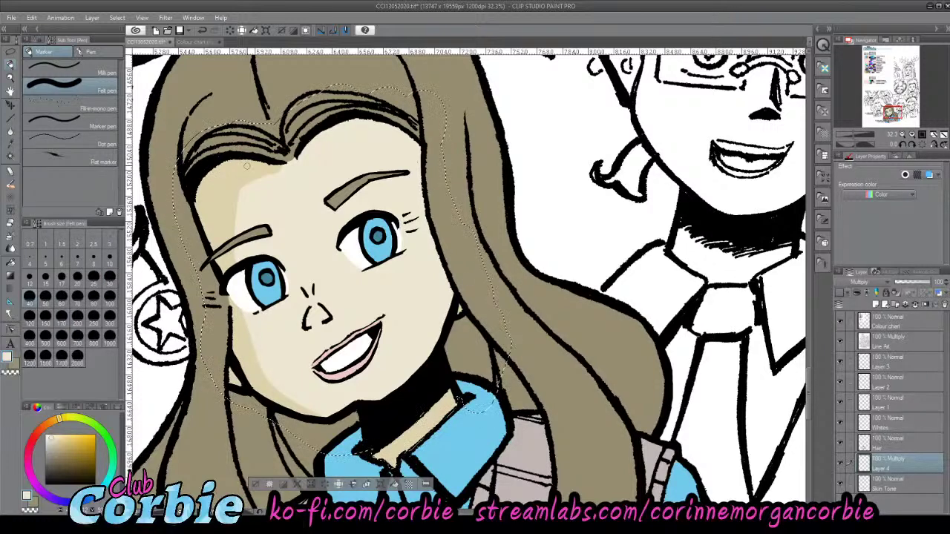
- With the Felt pen at size 70, shade the forehead along the hairline and deepen the neck shadow at the collar
click(77, 295)
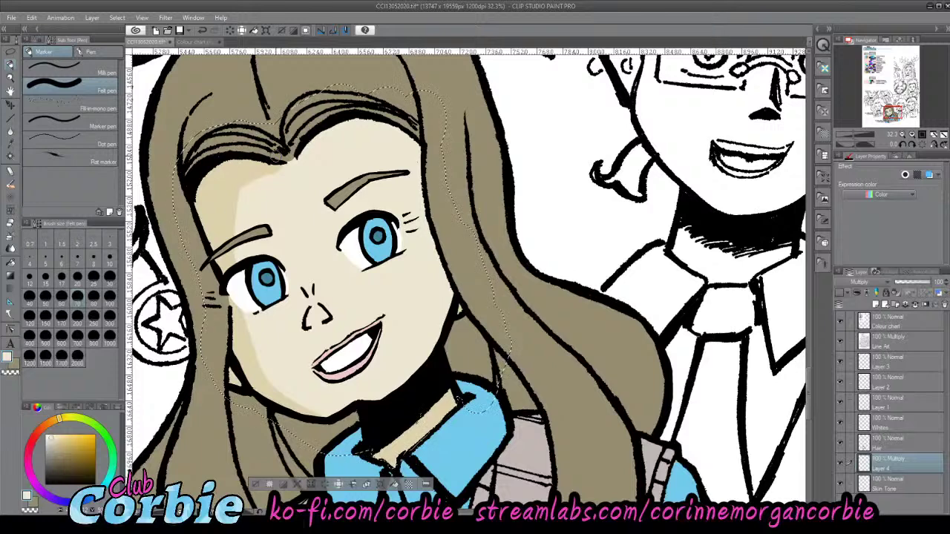
mouse_move(235, 166)
mouse_down()
mouse_move(207, 203)
mouse_move(204, 211)
mouse_move(219, 196)
mouse_move(202, 243)
mouse_move(227, 170)
mouse_move(197, 216)
mouse_move(217, 168)
mouse_move(184, 221)
mouse_move(260, 161)
mouse_move(198, 193)
mouse_move(182, 219)
mouse_move(299, 153)
mouse_move(291, 159)
mouse_move(369, 129)
mouse_move(355, 121)
mouse_move(284, 148)
mouse_move(425, 162)
mouse_up()
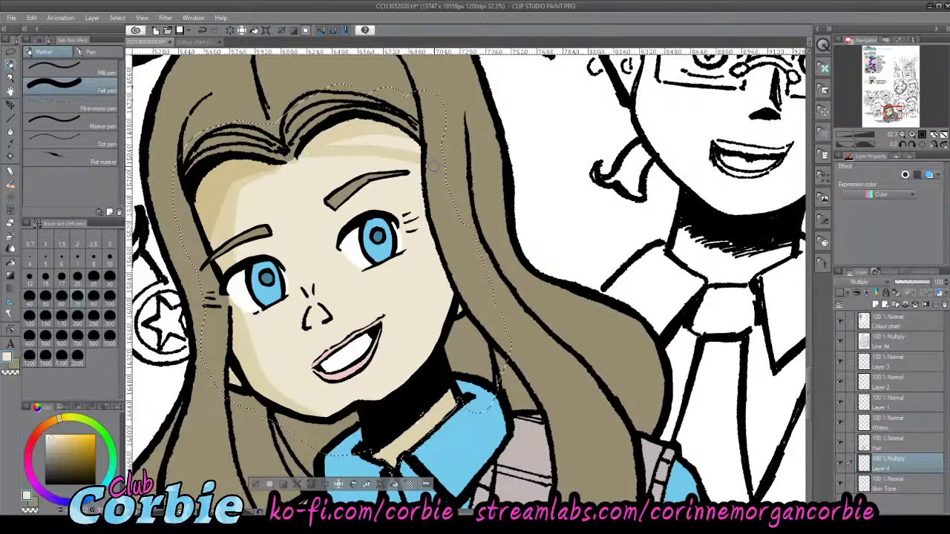
mouse_move(303, 150)
mouse_down()
mouse_move(434, 148)
mouse_move(331, 140)
mouse_move(409, 129)
mouse_up()
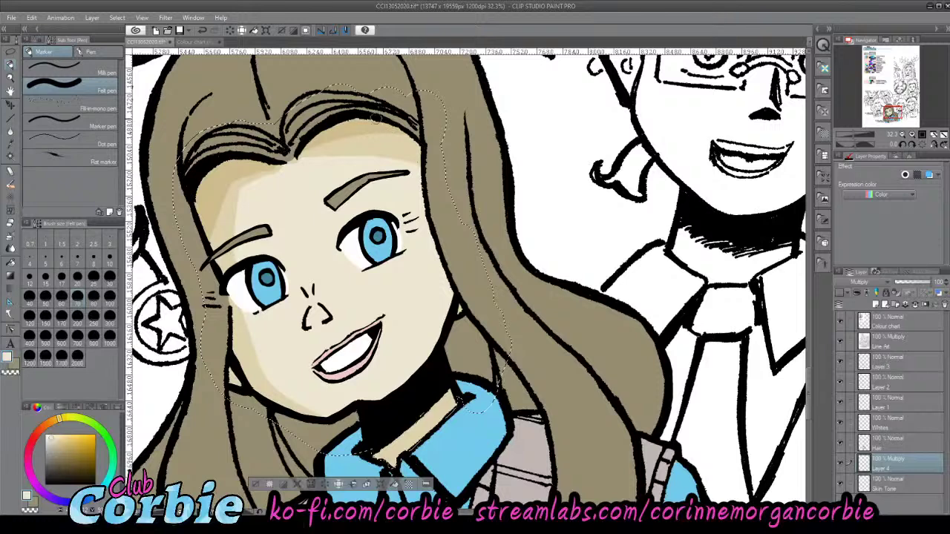
mouse_move(298, 141)
mouse_down()
mouse_move(411, 137)
mouse_move(441, 149)
mouse_move(346, 130)
mouse_up()
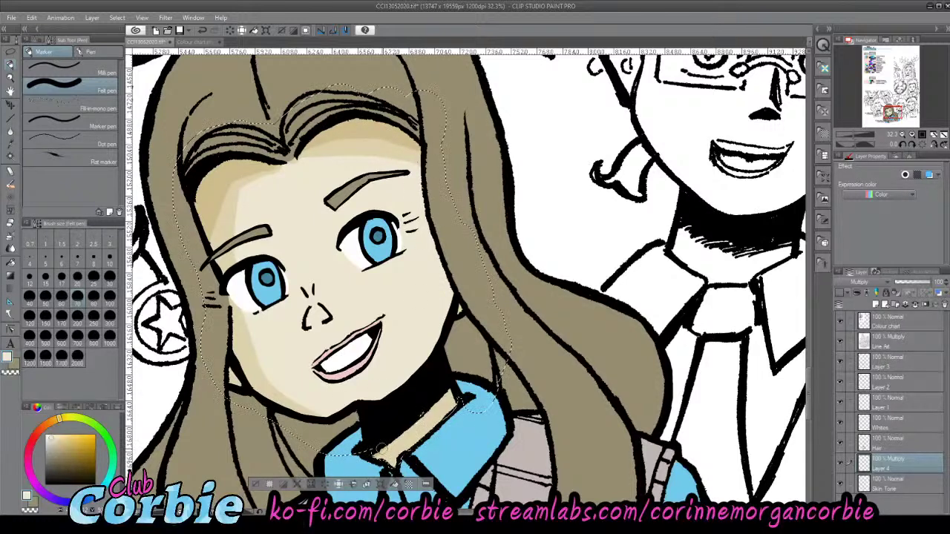
mouse_move(382, 448)
mouse_down()
mouse_move(448, 401)
mouse_move(418, 440)
mouse_move(377, 437)
mouse_move(398, 442)
mouse_move(391, 456)
mouse_up()
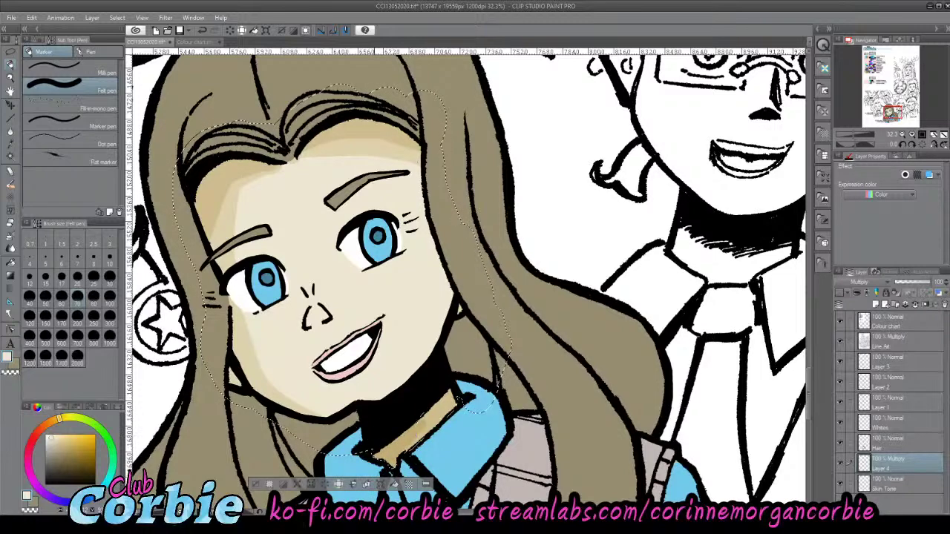
- With the Felt pen at size 17, shade the nose bridge and build a darker shadow on the underside of the nose
click(10, 78)
drag(245, 197, 212, 199)
mouse_move(289, 222)
mouse_down()
mouse_move(273, 221)
mouse_move(305, 212)
mouse_up()
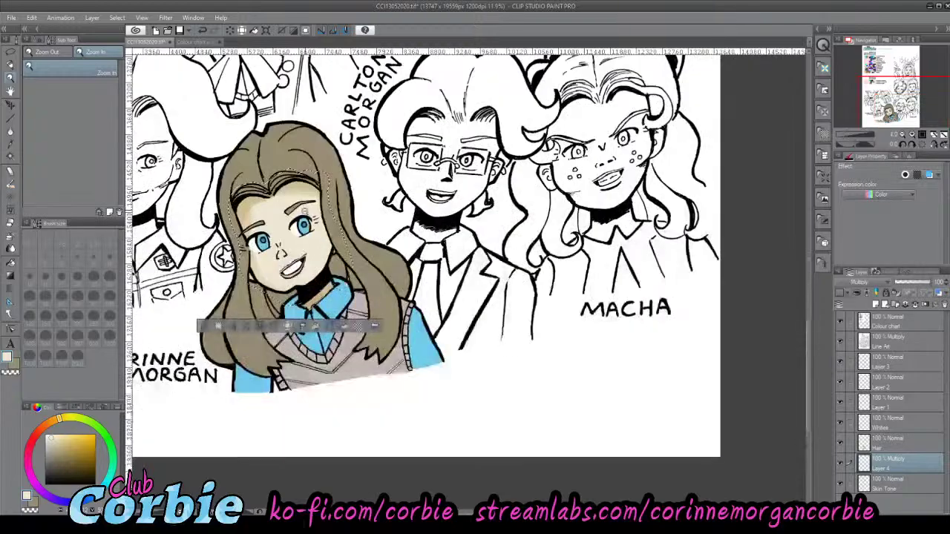
drag(278, 243, 291, 272)
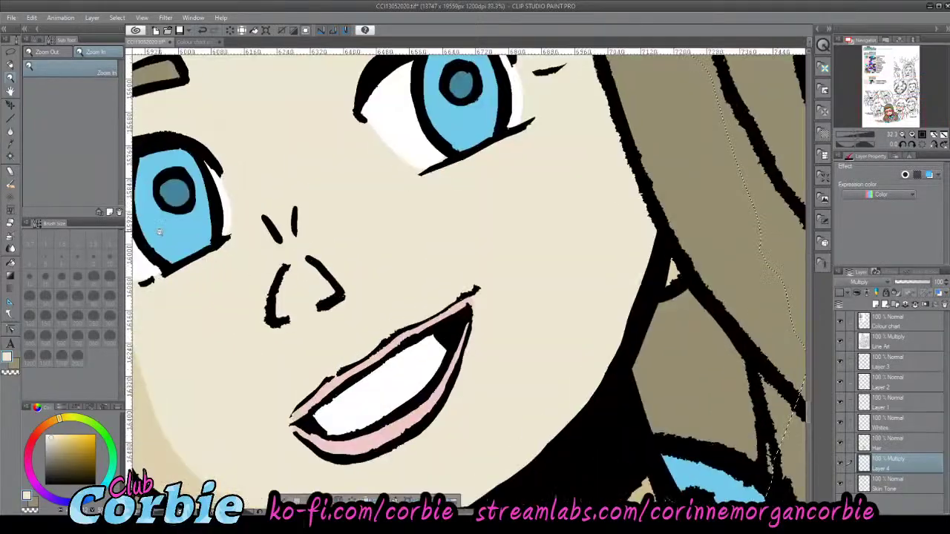
click(11, 65)
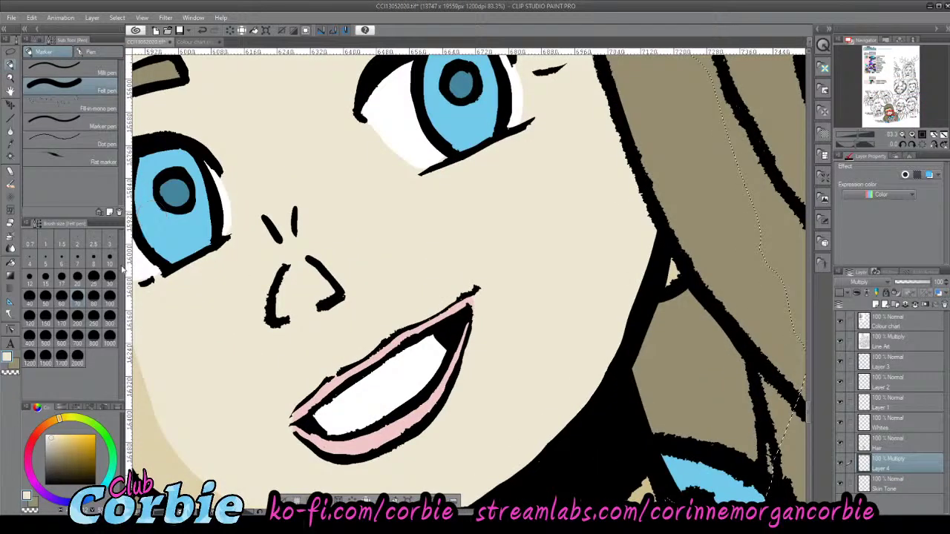
click(62, 277)
mouse_move(277, 312)
mouse_down()
mouse_move(299, 299)
mouse_move(326, 298)
mouse_move(279, 320)
mouse_move(322, 302)
mouse_move(277, 313)
mouse_move(288, 281)
mouse_move(276, 309)
mouse_up()
mouse_move(286, 267)
mouse_down()
mouse_move(273, 223)
mouse_move(290, 262)
mouse_move(284, 308)
mouse_move(328, 286)
mouse_move(288, 303)
mouse_up()
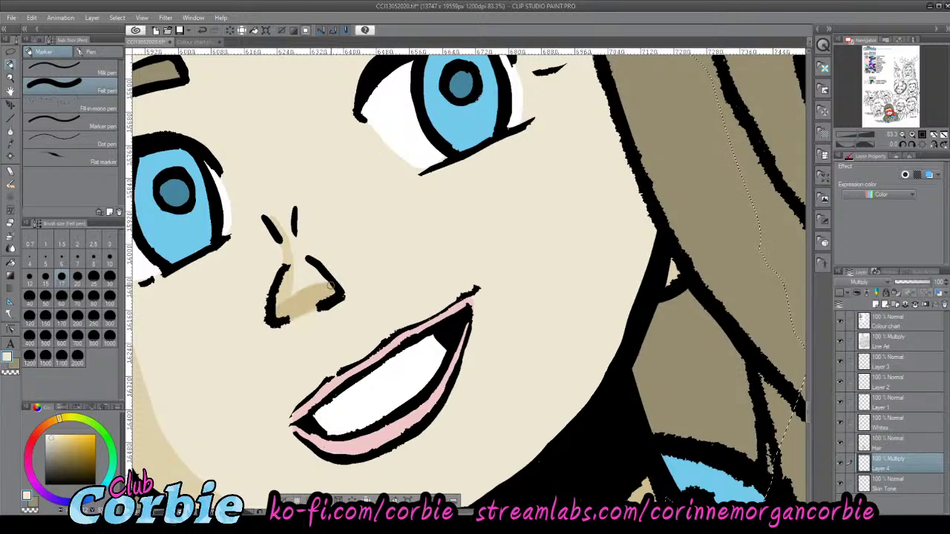
drag(277, 315, 281, 274)
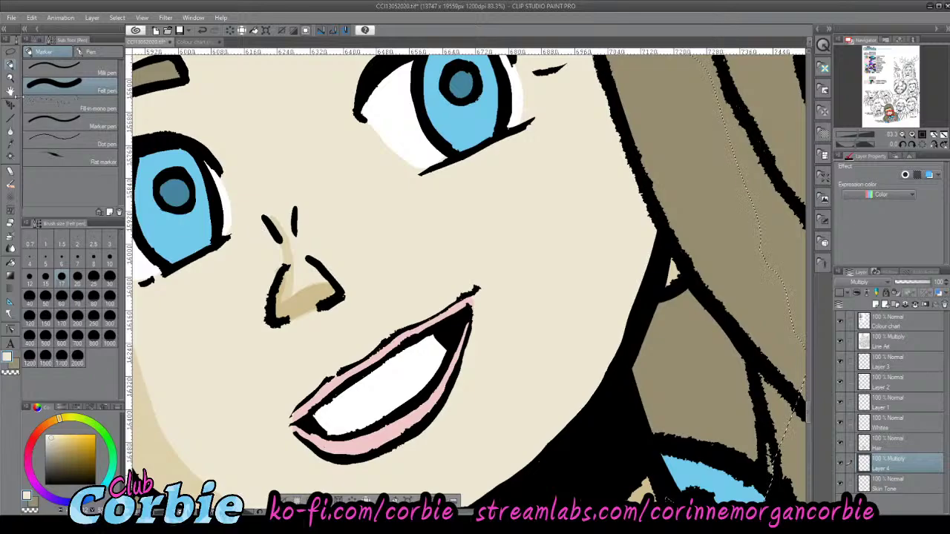
- Clear the skin selection and examine the face shading up close and against the surrounding characters
click(10, 78)
drag(303, 243, 338, 230)
scroll(308, 276, up, 4)
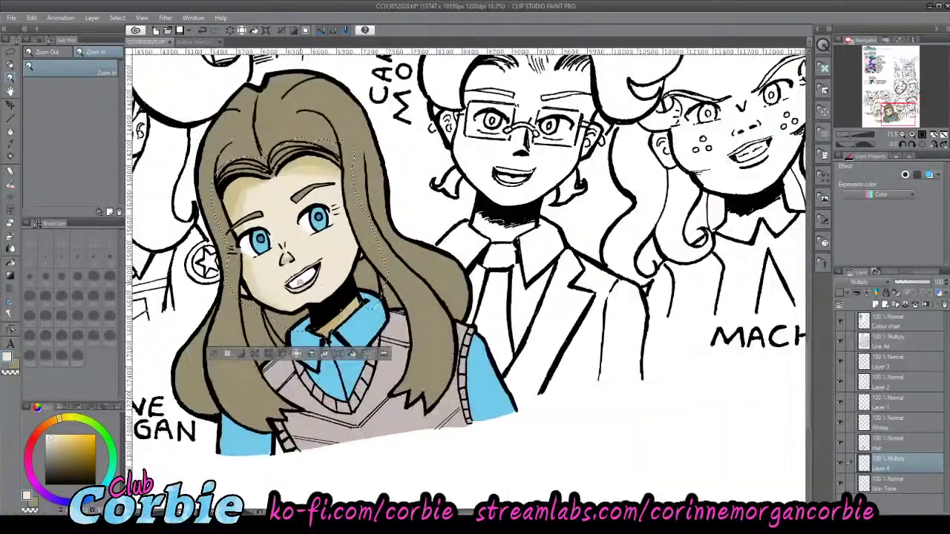
scroll(313, 289, down, 5)
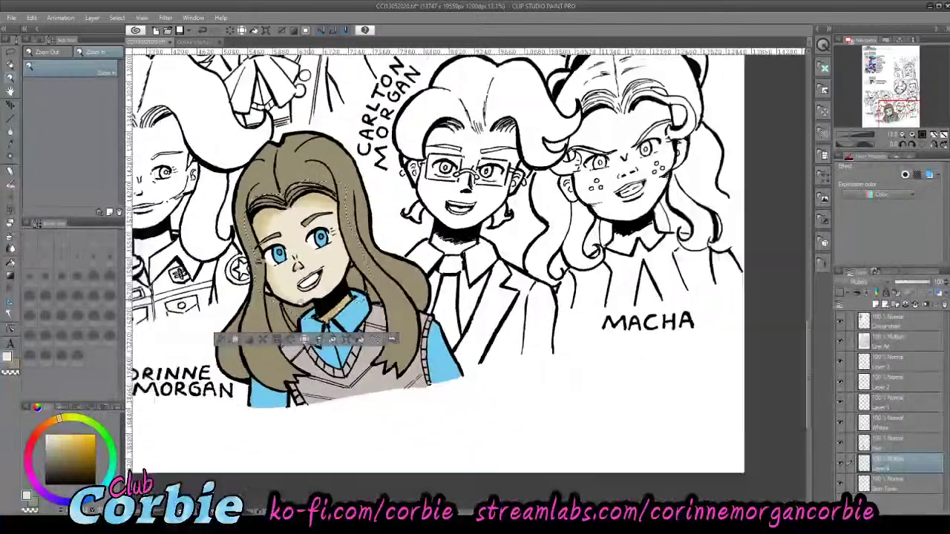
scroll(311, 278, up, 3)
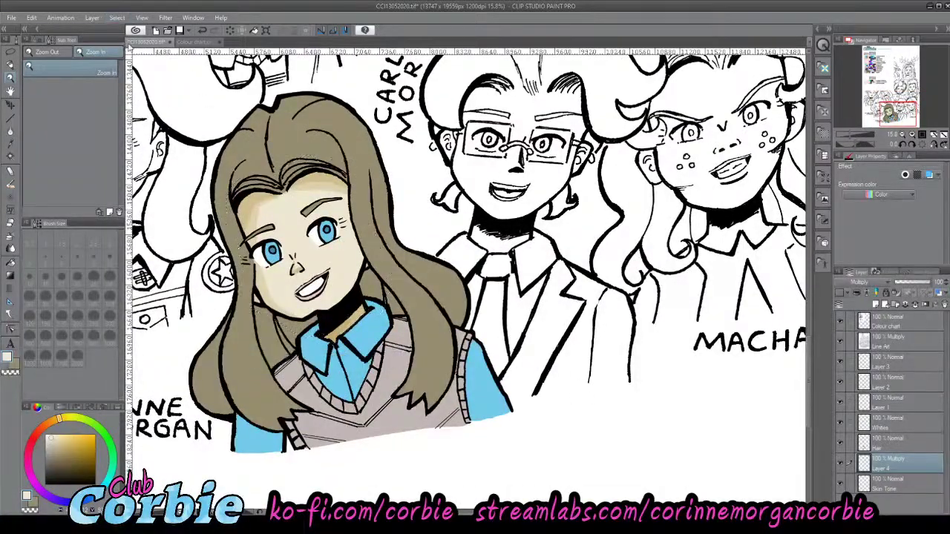
scroll(320, 305, down, 1)
scroll(288, 336, down, 3)
scroll(319, 336, up, 3)
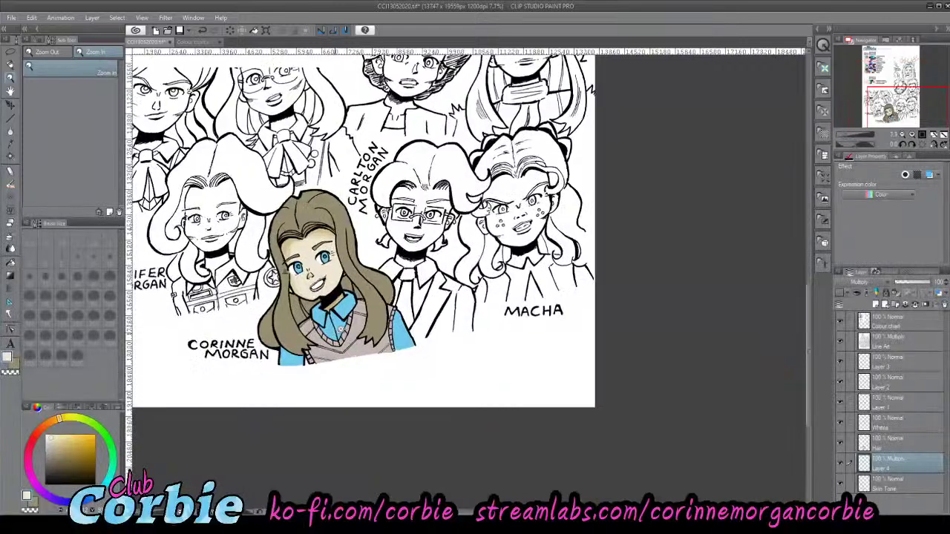
scroll(278, 242, up, 3)
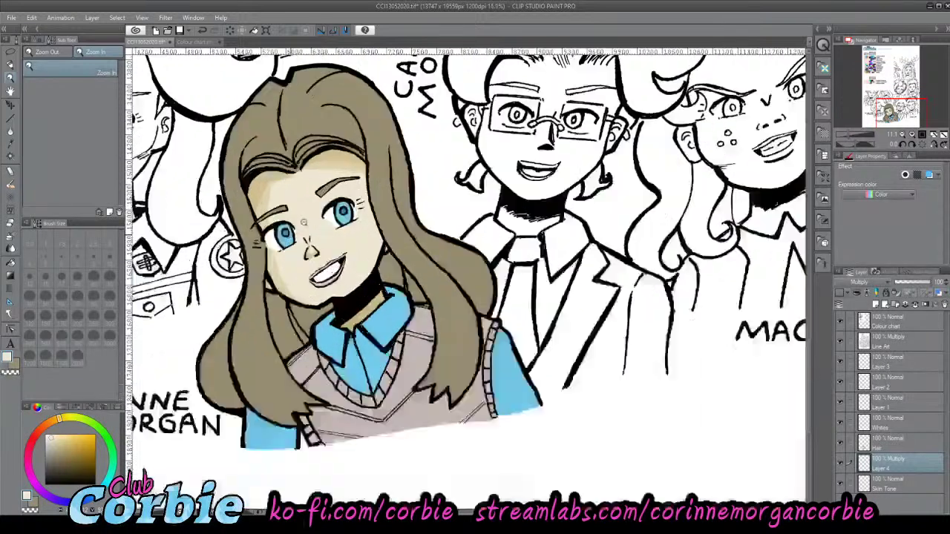
- Hide and reshow the Hair, Skin Tone and Layer 4 layers in turn to examine the face shading against the flats
scroll(303, 224, down, 1)
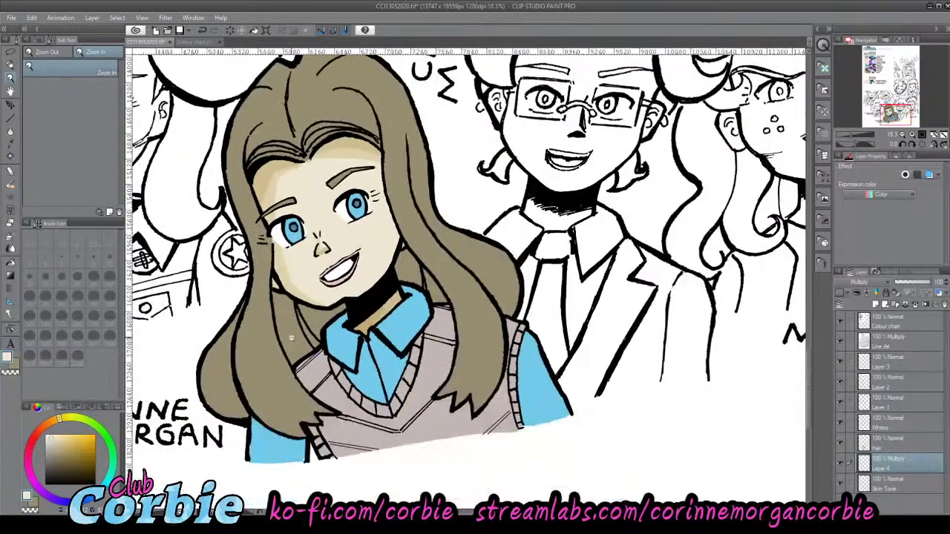
click(848, 444)
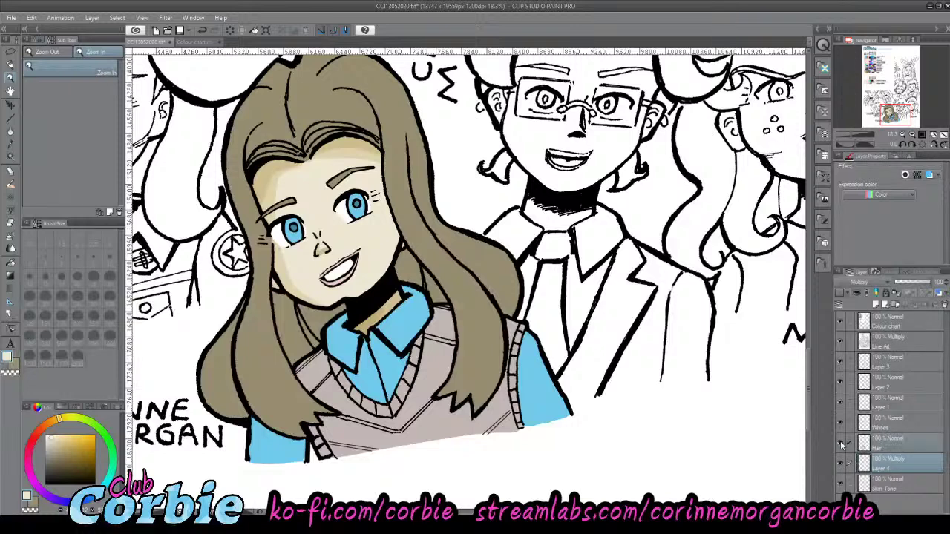
click(841, 444)
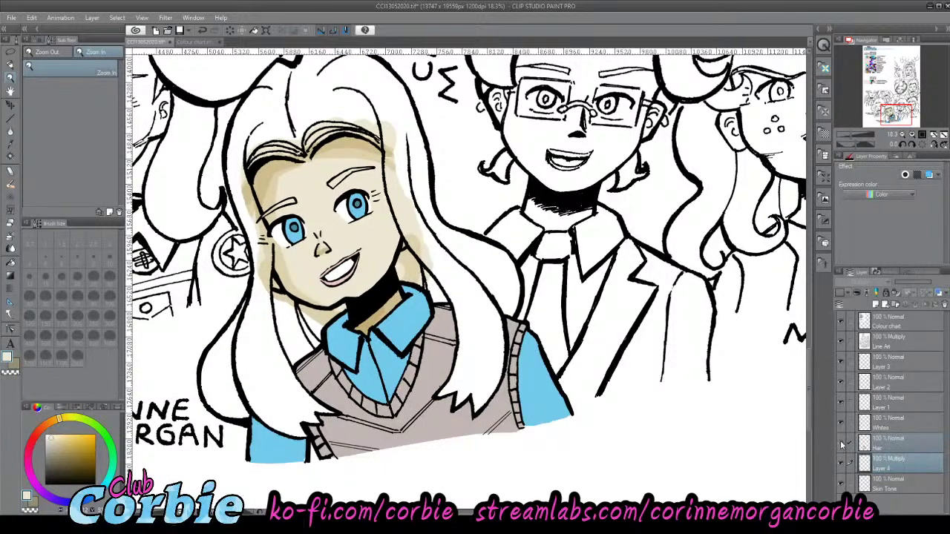
click(841, 444)
click(837, 480)
click(841, 479)
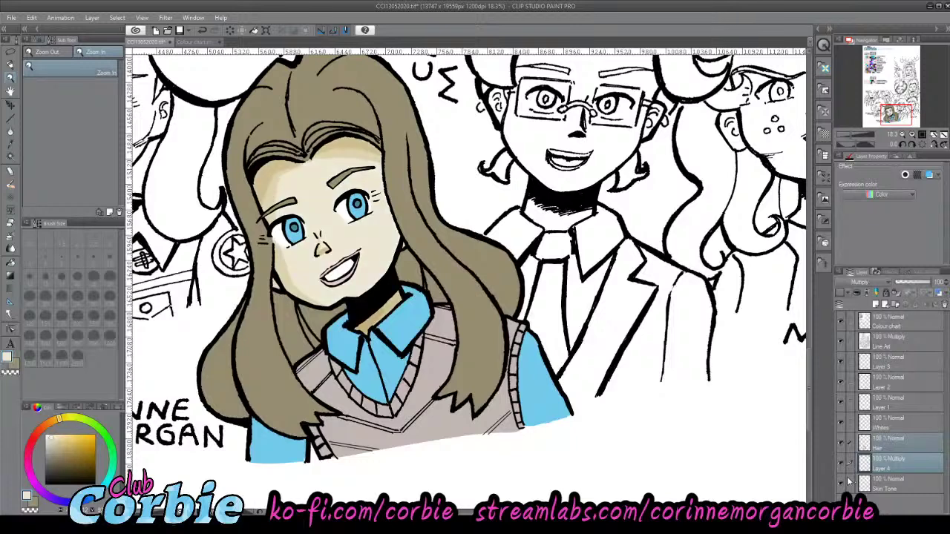
click(842, 481)
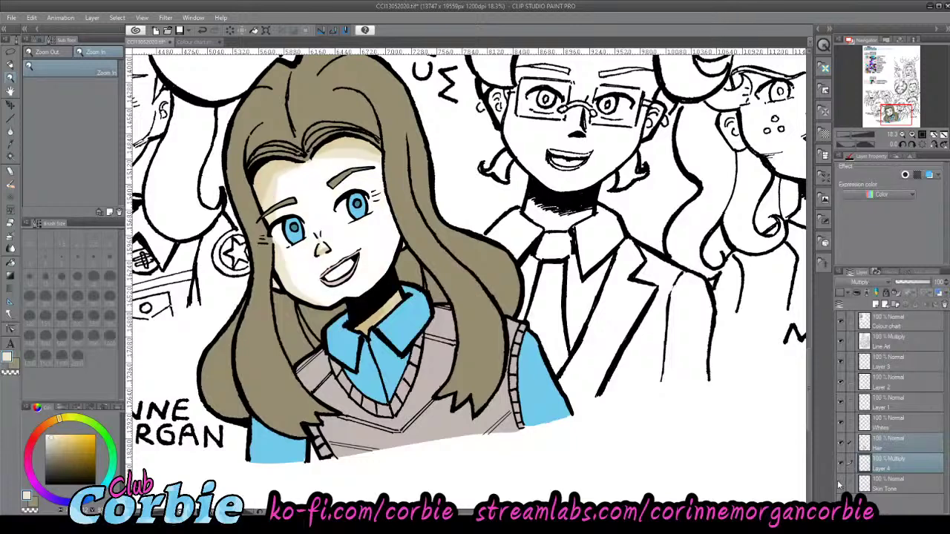
click(841, 480)
click(880, 482)
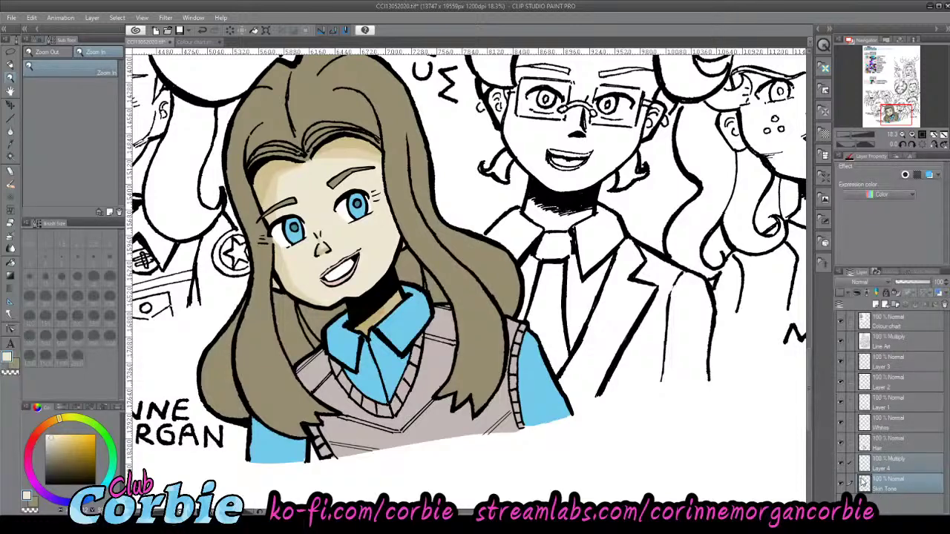
click(843, 464)
click(843, 465)
- Try softening the skin shading on Layer 4 with a blur filter and toggle the layer's visibility to judge it
click(883, 464)
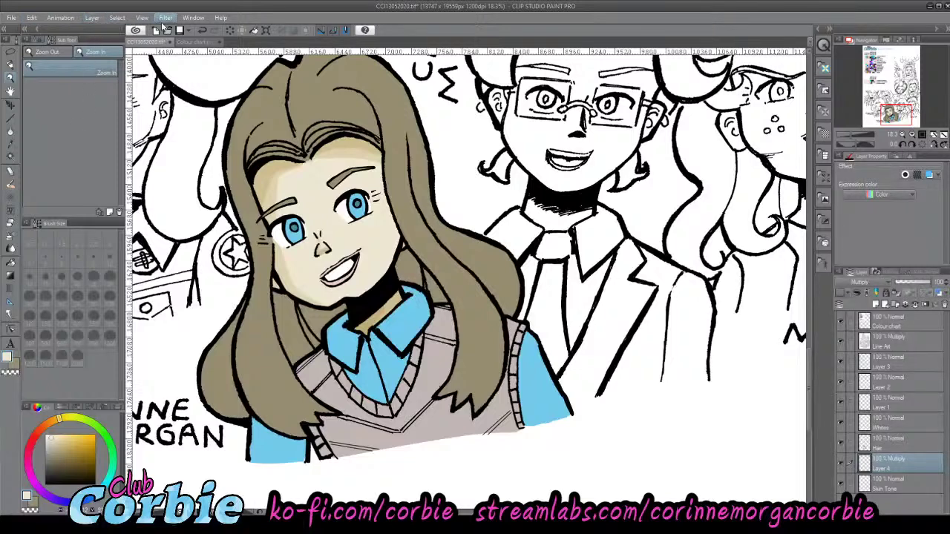
click(275, 59)
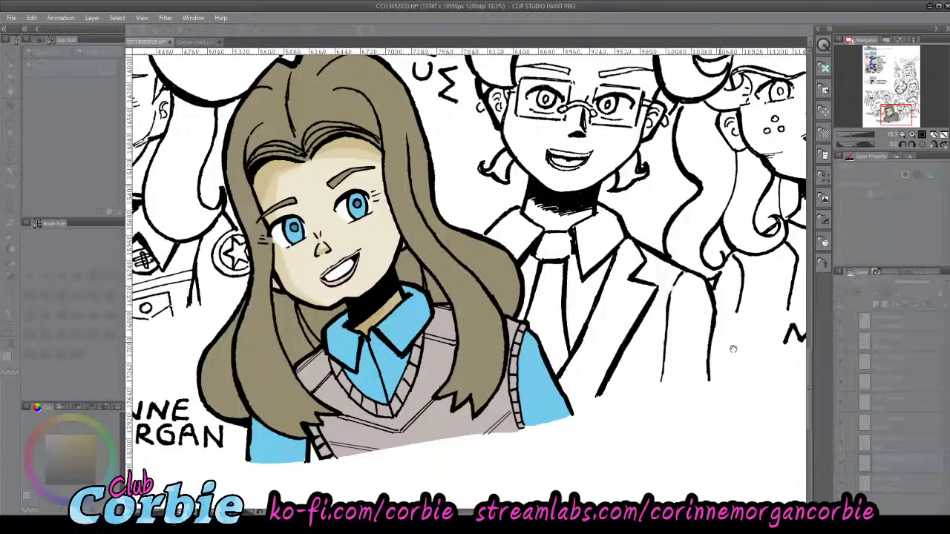
click(840, 463)
click(839, 463)
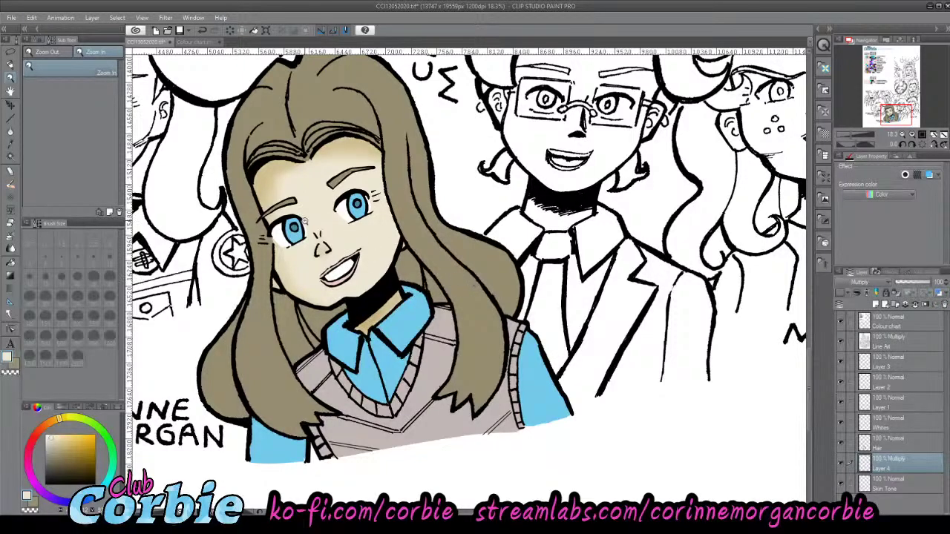
- Compare the blurred and hard-edged face shading at several magnifications and undo the blur
drag(303, 222, 267, 224)
scroll(472, 282, down, 5)
scroll(471, 282, up, 2)
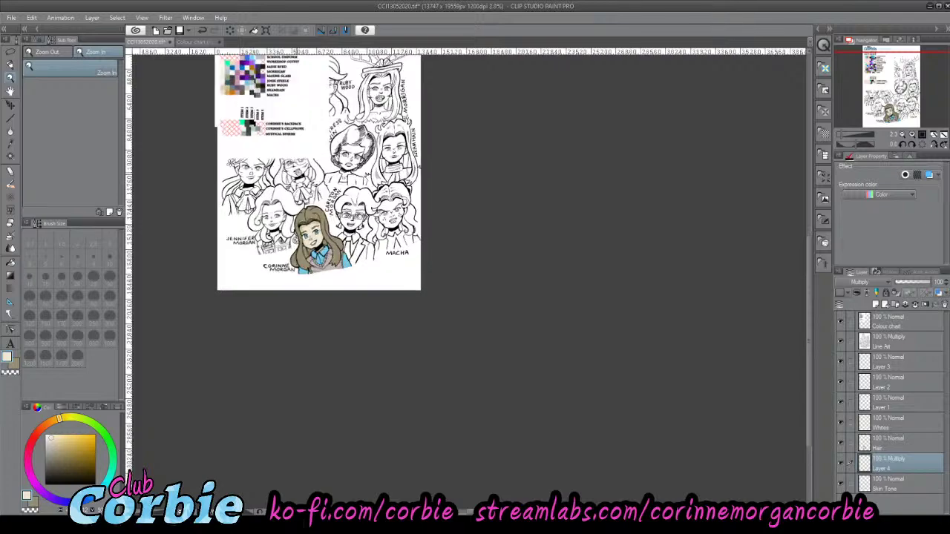
scroll(311, 231, up, 1)
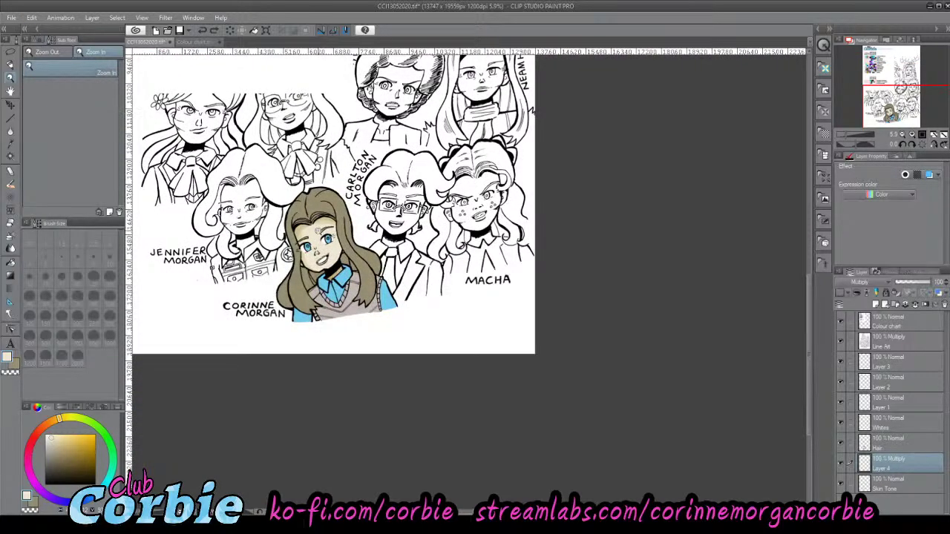
scroll(334, 231, up, 1)
scroll(307, 290, up, 1)
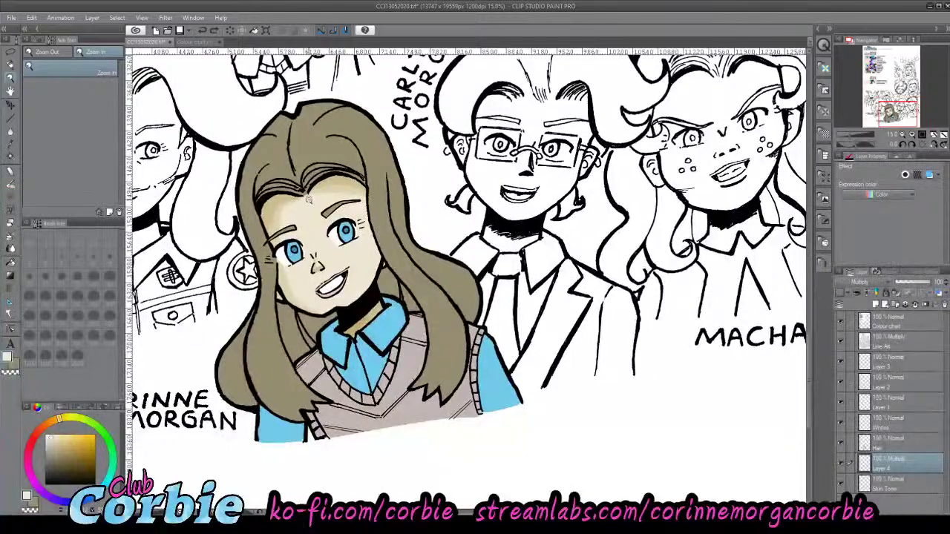
scroll(356, 302, up, 2)
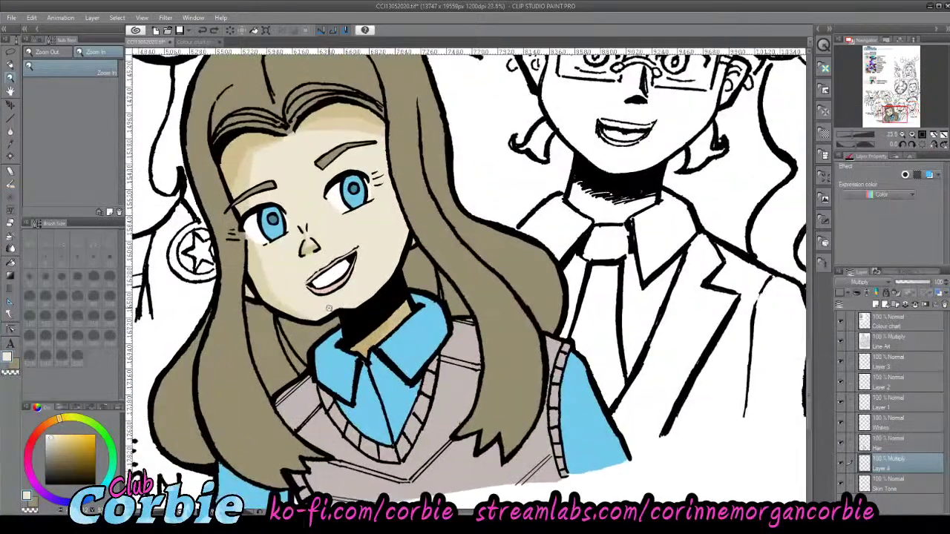
scroll(356, 303, down, 3)
scroll(311, 245, up, 1)
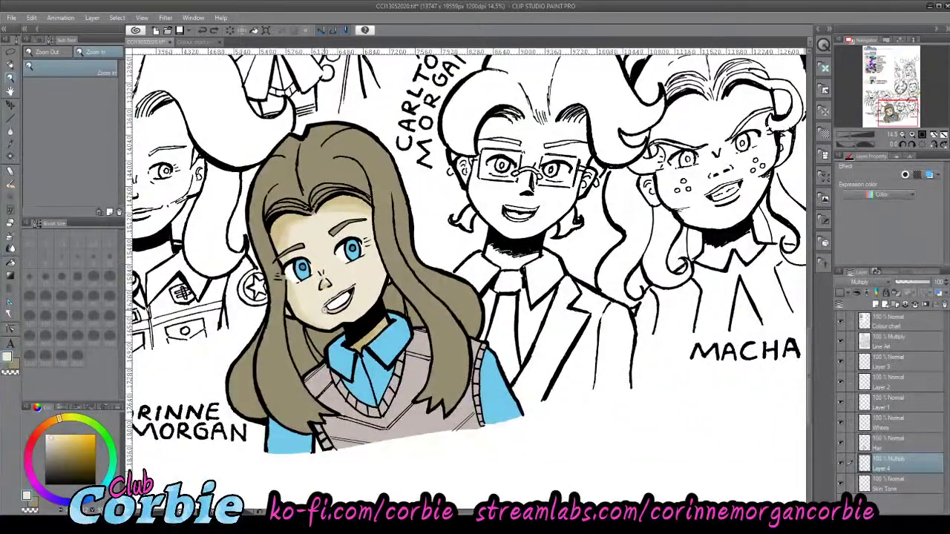
scroll(326, 312, up, 1)
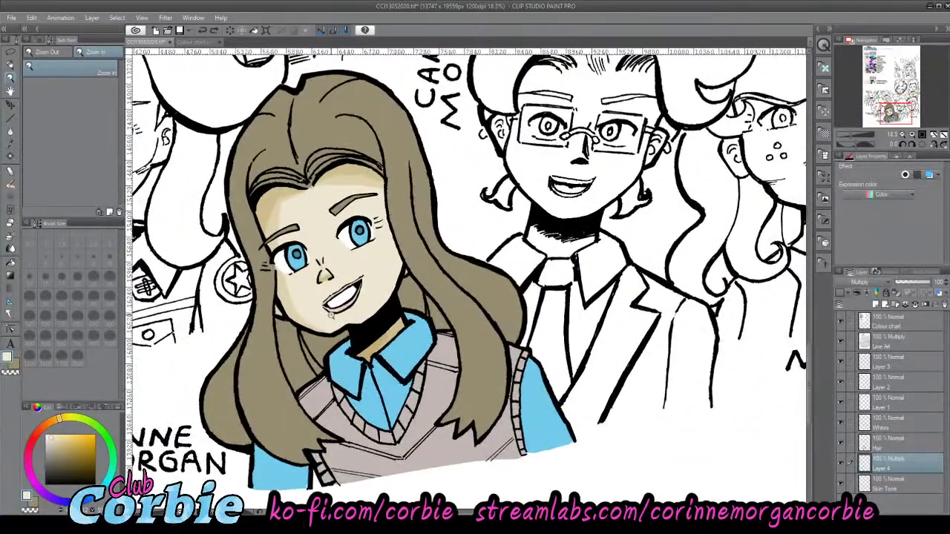
- Check Layer 4's shading by toggling its visibility, and merge Layer 4 with the Skin Tone layer
click(840, 462)
click(840, 463)
shift+click(876, 484)
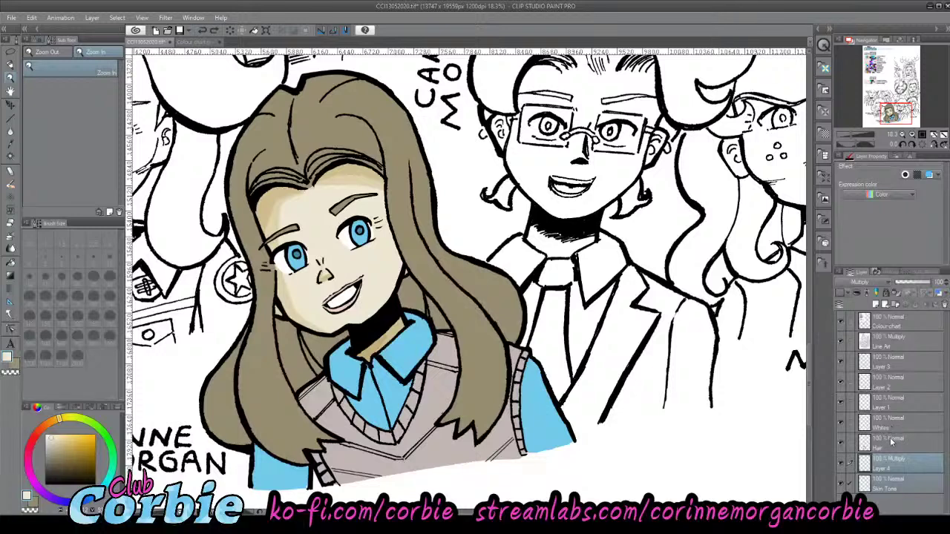
key(shift+alt+e)
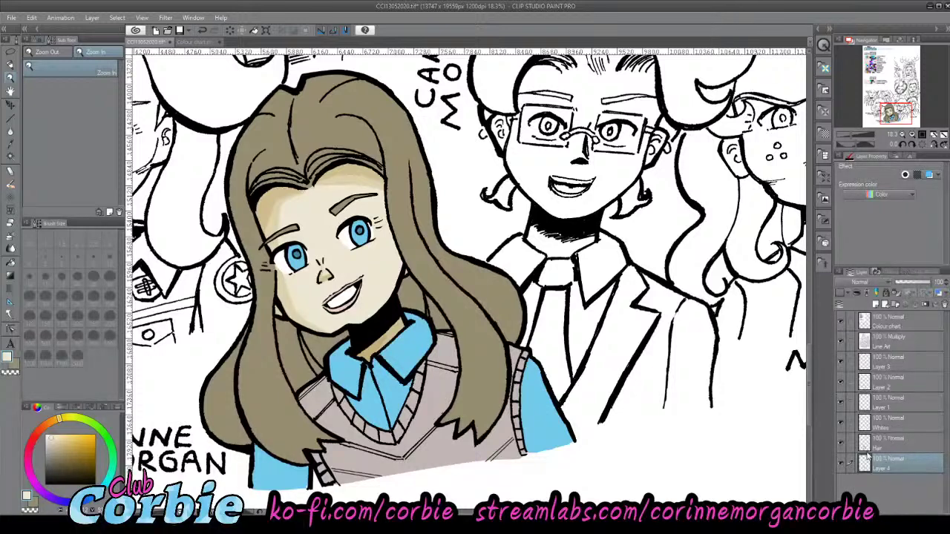
- Hide and reshow the merged skin layer and the Hair layer to check what each contains
click(841, 464)
click(842, 464)
click(842, 443)
click(842, 443)
click(842, 443)
click(841, 443)
- Auto-select the girl's hair colour on the Hair layer and add a new layer above it set to Multiply
click(884, 446)
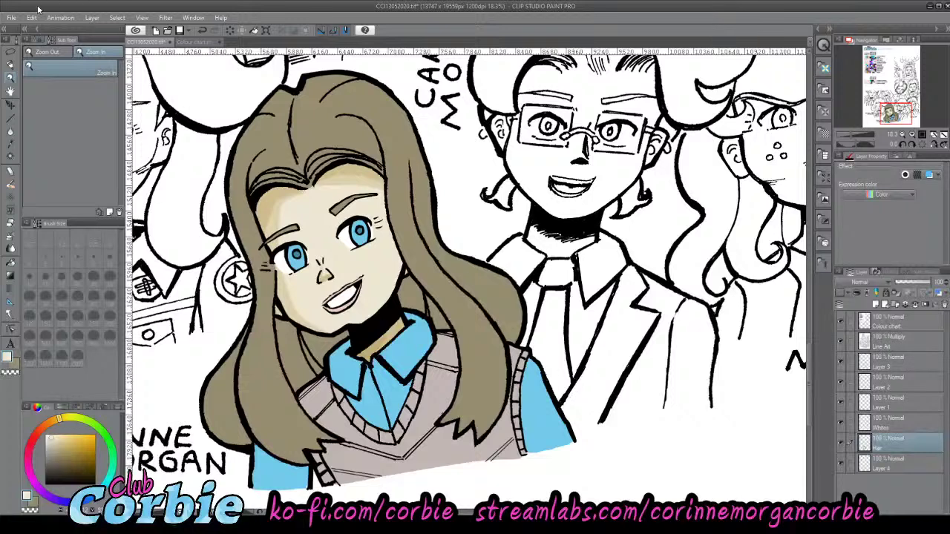
click(10, 53)
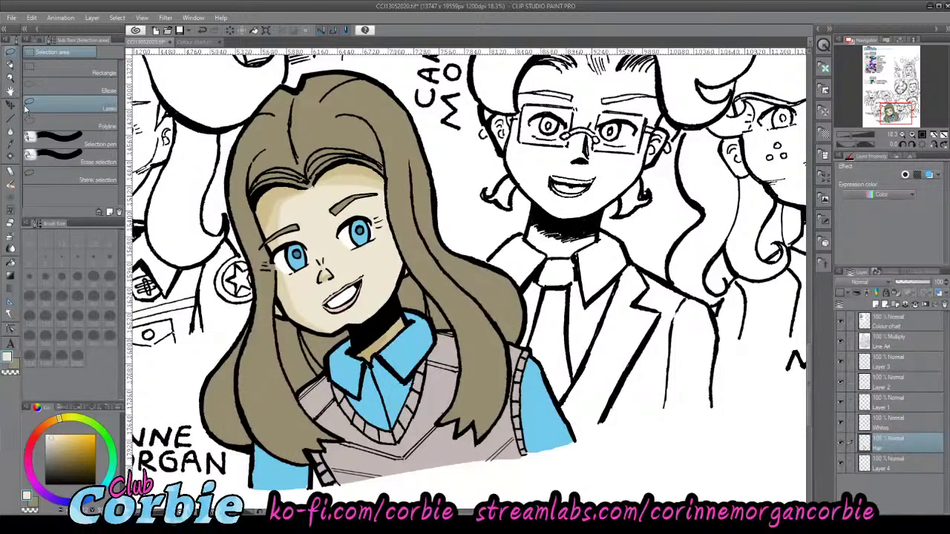
click(11, 154)
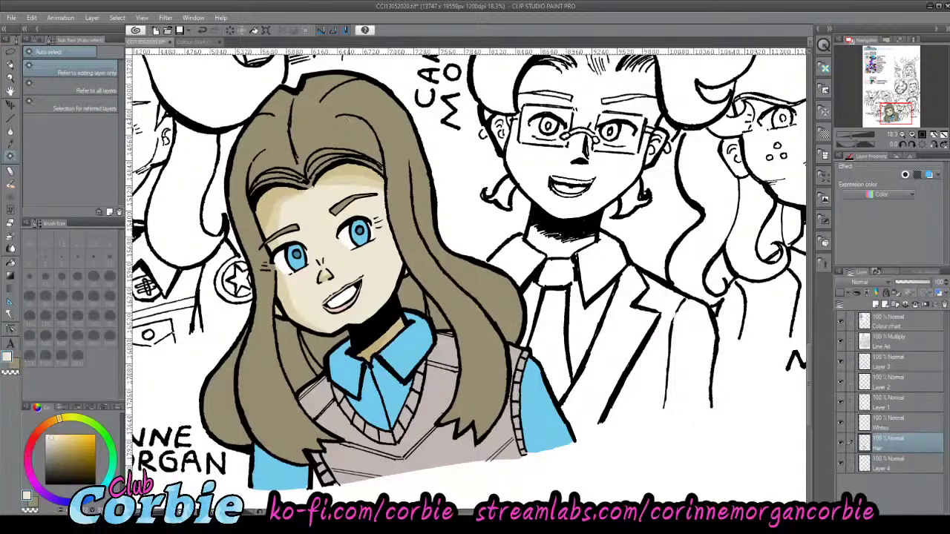
click(347, 118)
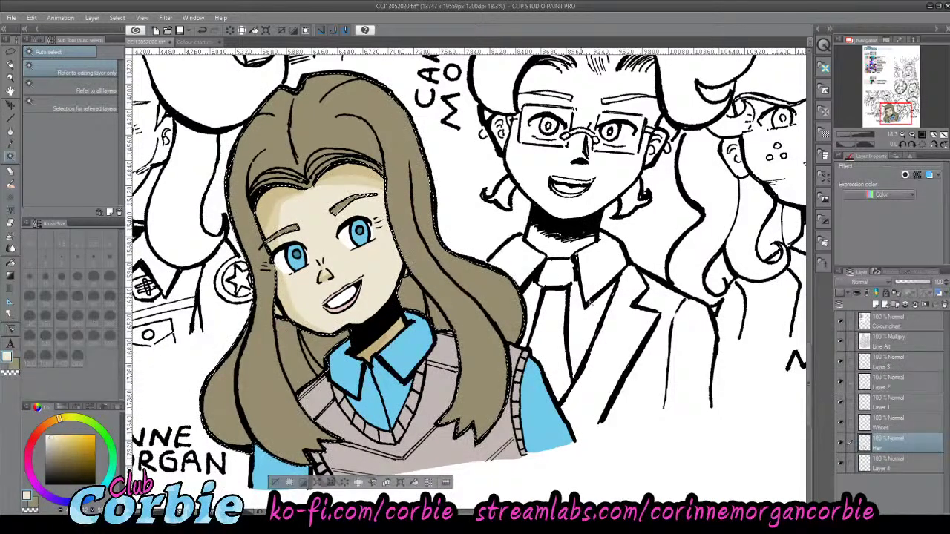
click(94, 19)
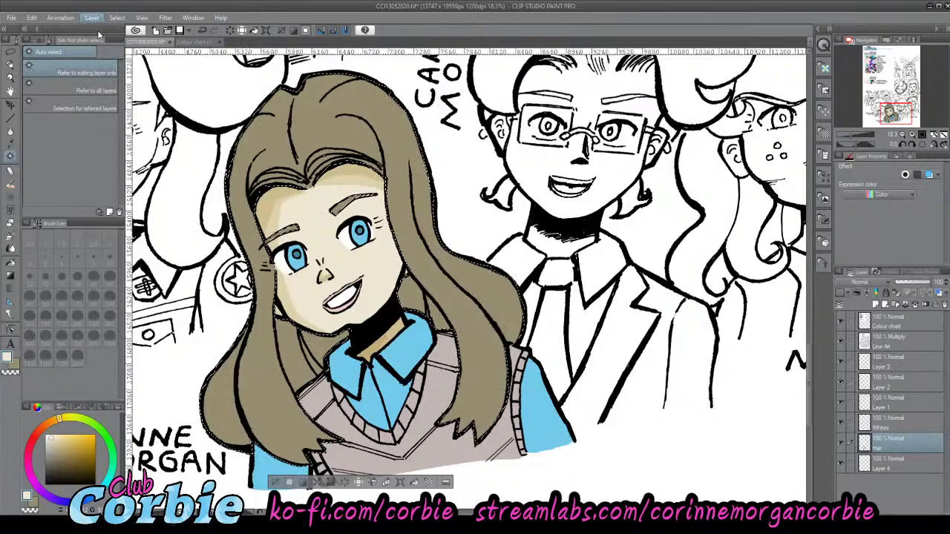
click(100, 32)
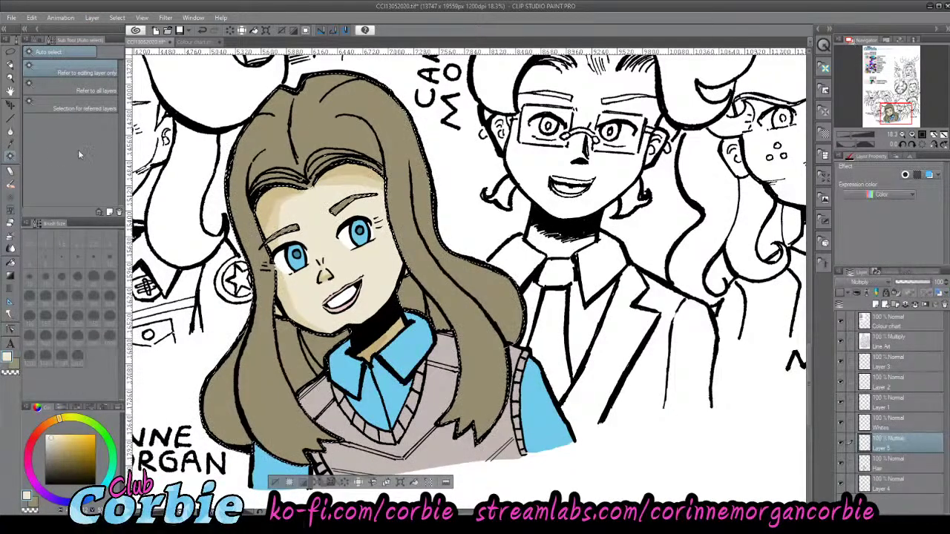
- With the Felt pen at size 170, shade the inner hair behind both sides of the neck on Layer 5
click(9, 78)
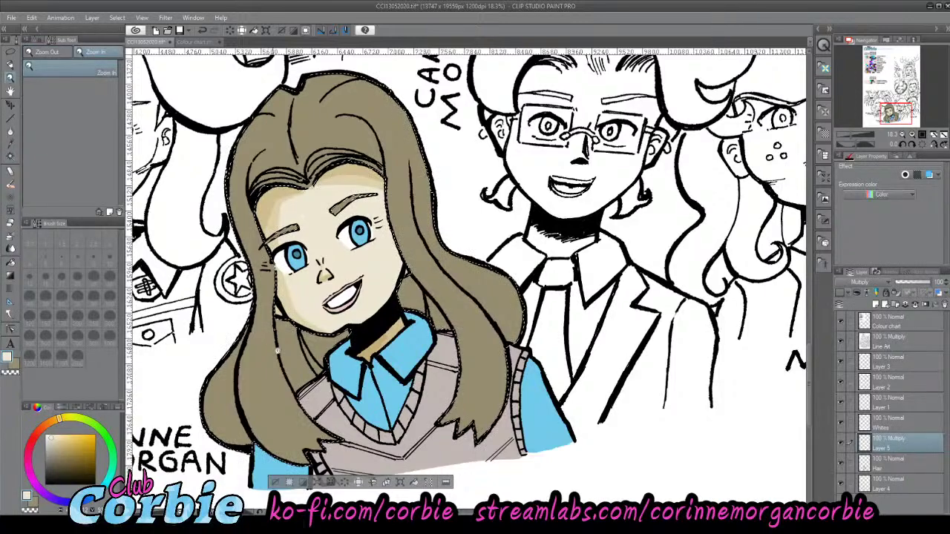
drag(342, 342, 393, 342)
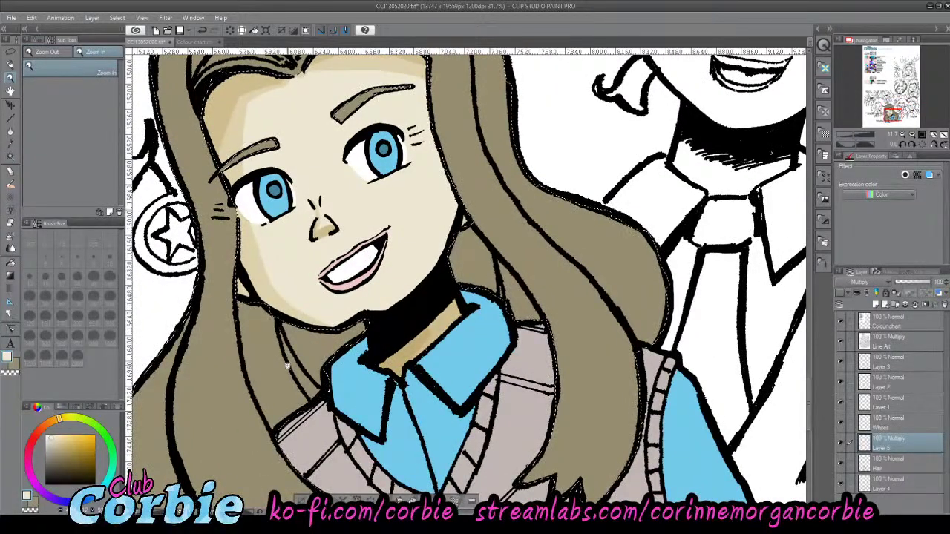
click(10, 65)
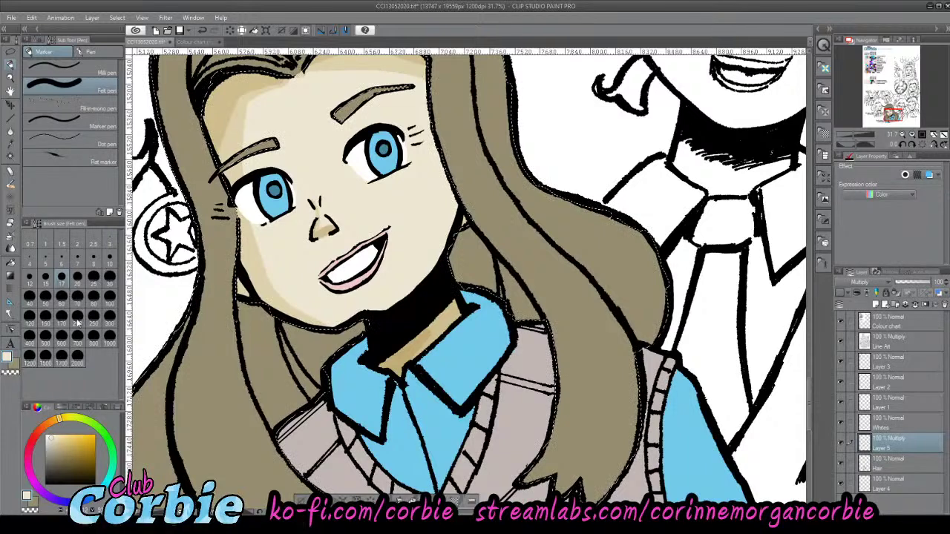
mouse_move(249, 311)
mouse_down()
mouse_move(270, 363)
mouse_move(252, 288)
mouse_move(275, 403)
mouse_move(251, 334)
mouse_move(279, 415)
mouse_move(268, 327)
mouse_move(332, 381)
mouse_up()
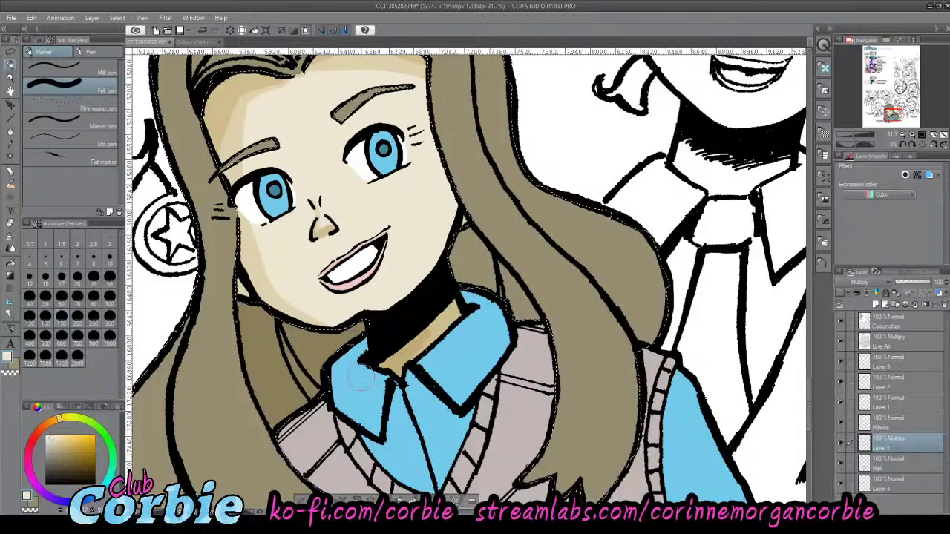
mouse_move(455, 259)
mouse_down()
mouse_move(479, 282)
mouse_move(494, 256)
mouse_move(517, 316)
mouse_move(517, 303)
mouse_up()
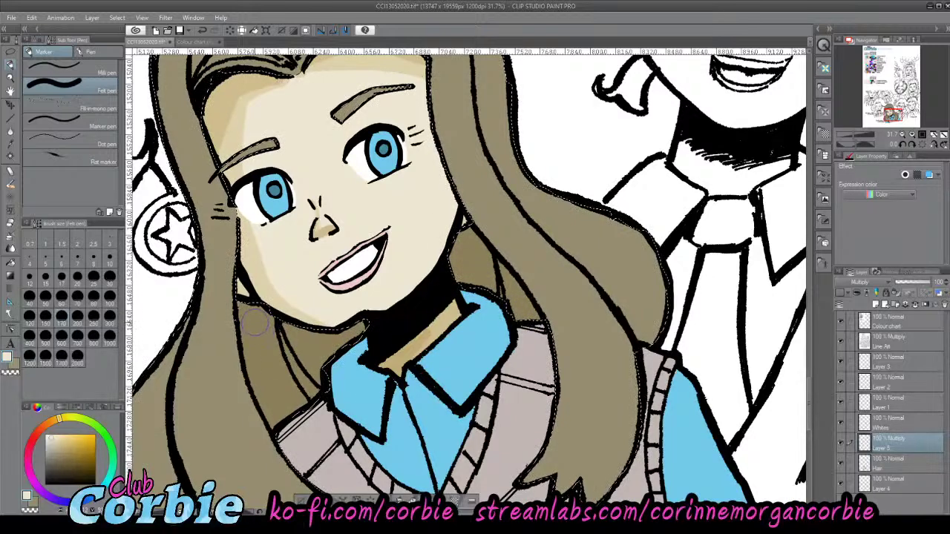
- Paint another pass of brown shading over the inner hair sections behind the neck with the felt pen
mouse_move(258, 312)
mouse_down()
mouse_move(299, 434)
mouse_move(258, 315)
mouse_move(276, 397)
mouse_move(265, 338)
mouse_move(251, 334)
mouse_move(280, 415)
mouse_move(284, 310)
mouse_move(301, 338)
mouse_up()
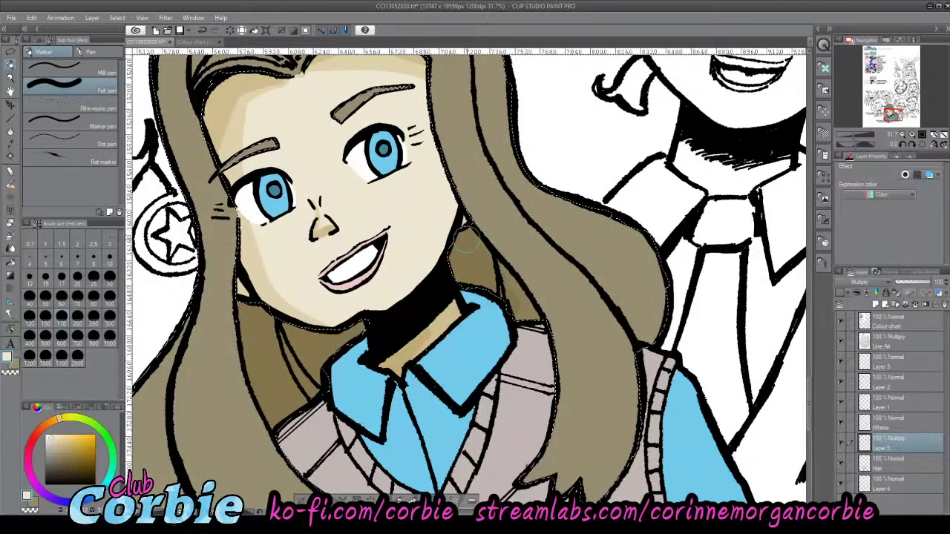
drag(258, 297, 292, 424)
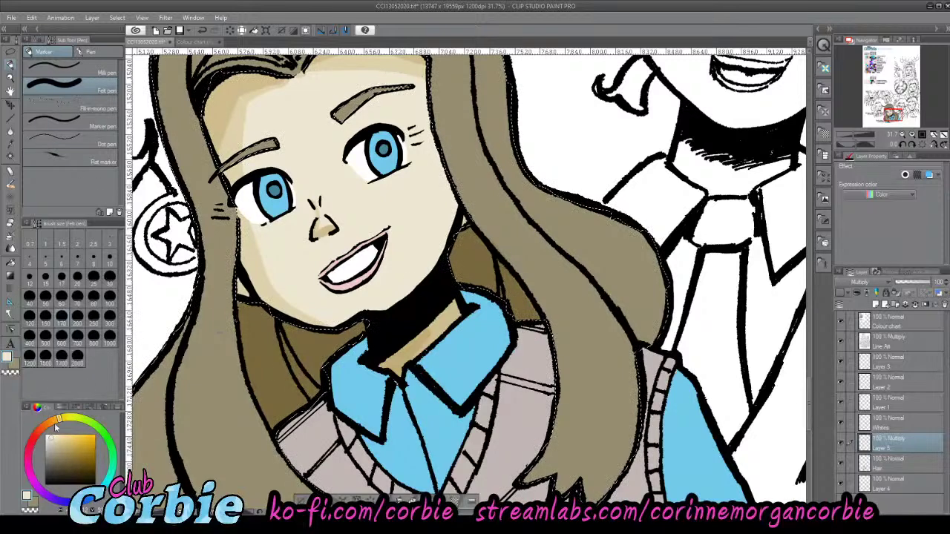
- Choose a darker brown and shade the inner hair on both sides of the neck with the felt pen
drag(66, 448, 65, 469)
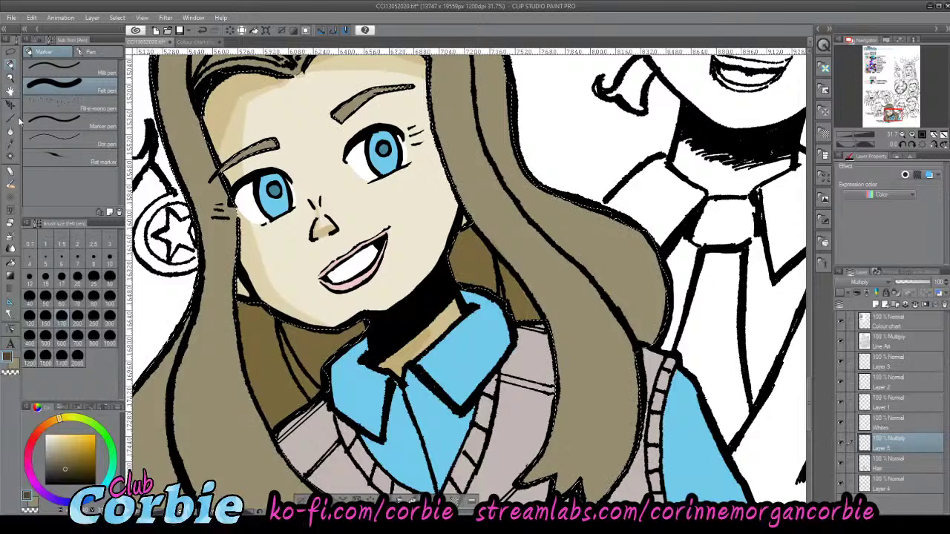
click(11, 142)
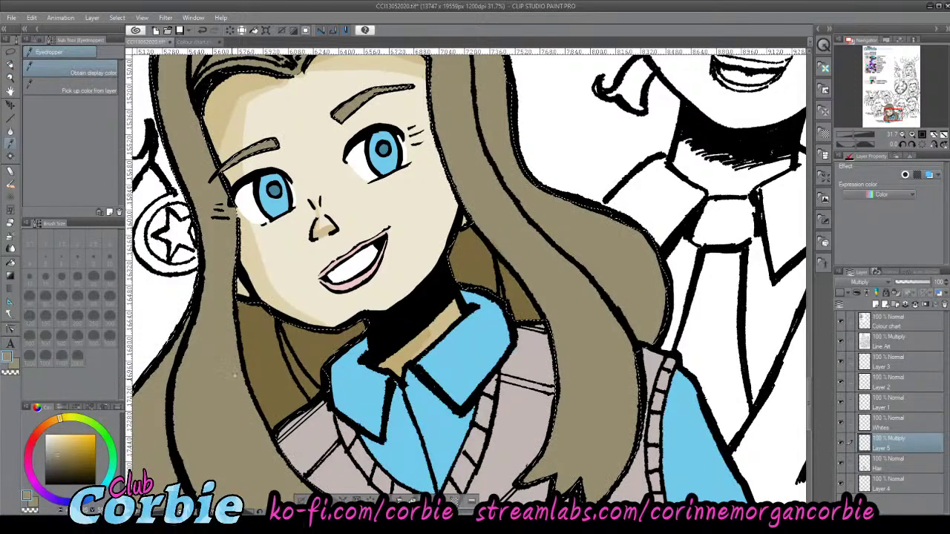
click(58, 470)
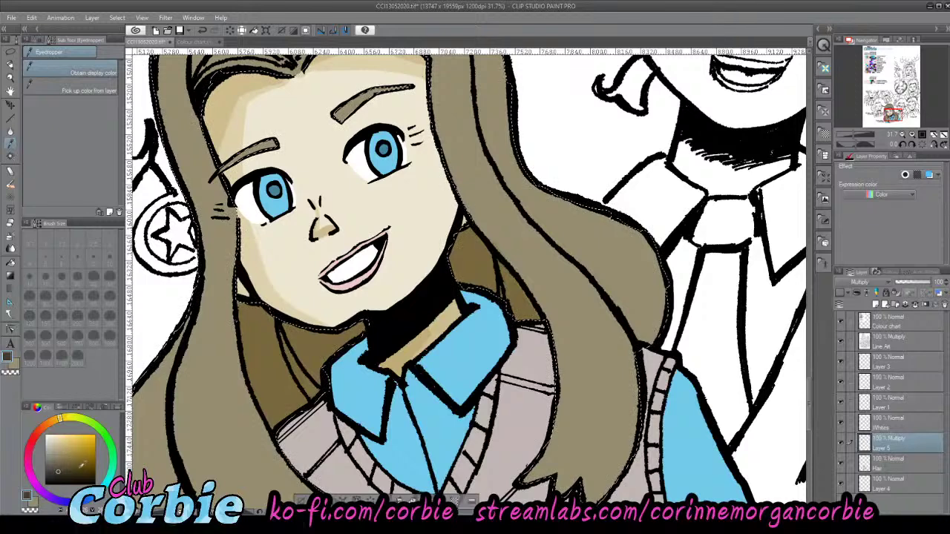
click(84, 463)
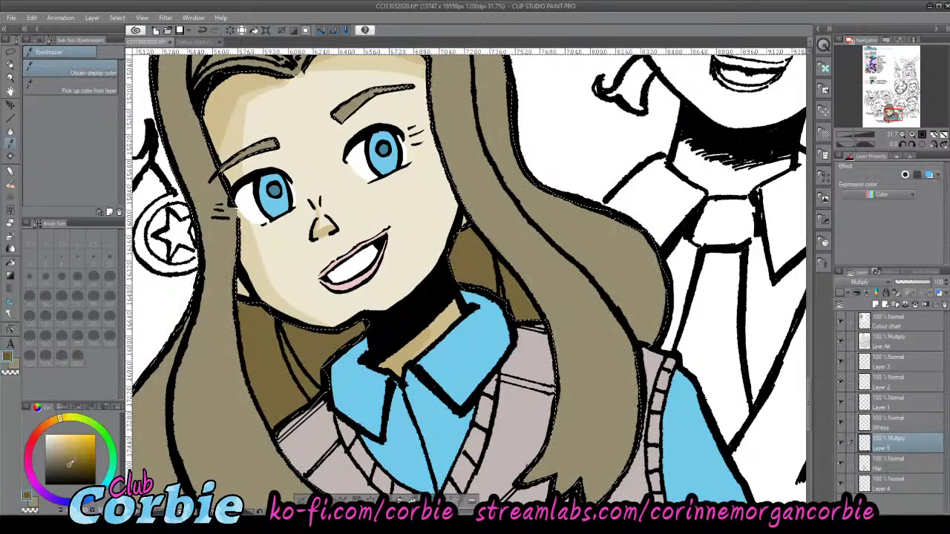
drag(70, 465, 52, 466)
click(11, 65)
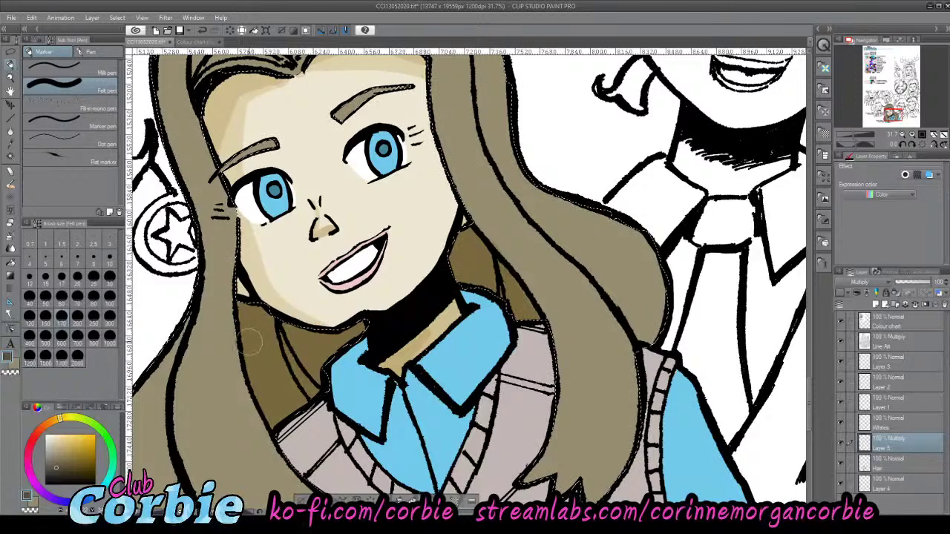
mouse_move(253, 325)
mouse_down()
mouse_move(261, 345)
mouse_move(251, 313)
mouse_move(277, 420)
mouse_move(269, 371)
mouse_move(276, 386)
mouse_move(279, 354)
mouse_move(299, 372)
mouse_up()
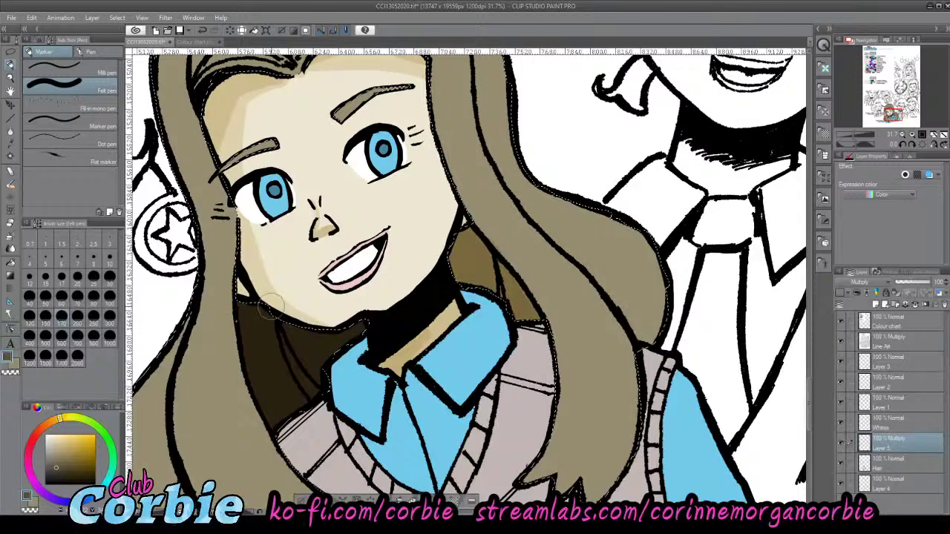
mouse_move(470, 299)
mouse_down()
mouse_move(478, 285)
mouse_move(502, 292)
mouse_move(456, 222)
mouse_move(521, 303)
mouse_move(534, 337)
mouse_move(484, 324)
mouse_up()
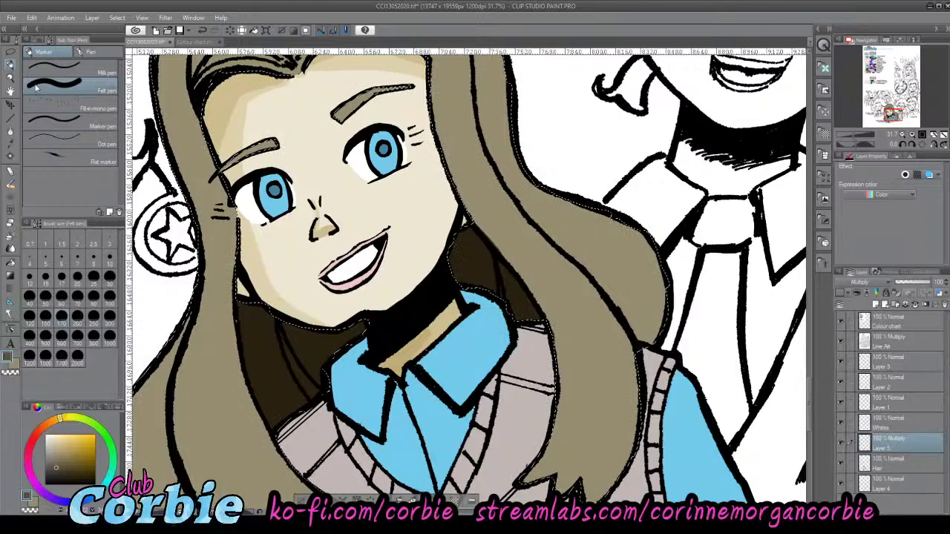
- Paint dark brown shading over the swept fringe strands along both halves of the hairline above the forehead
key(space)
drag(336, 279, 289, 318)
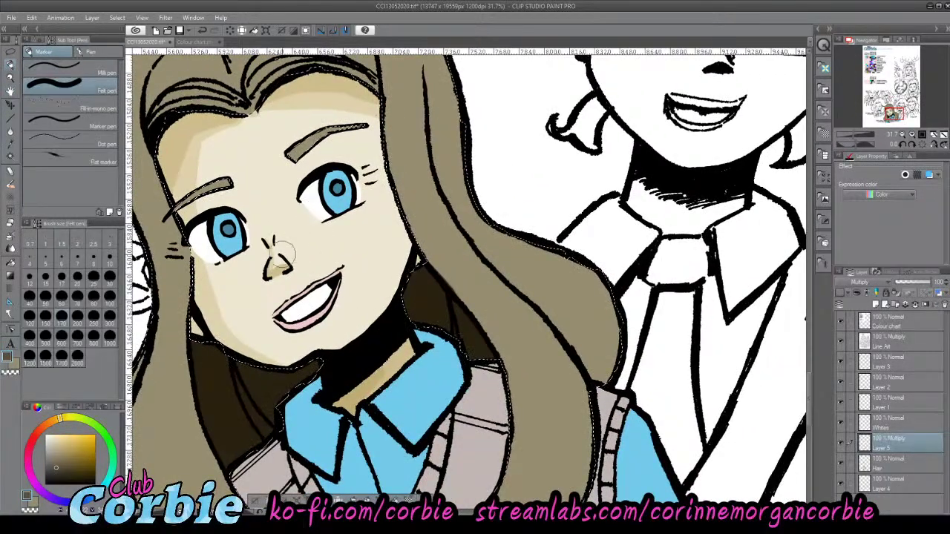
click(11, 78)
drag(342, 237, 322, 227)
drag(304, 153, 337, 129)
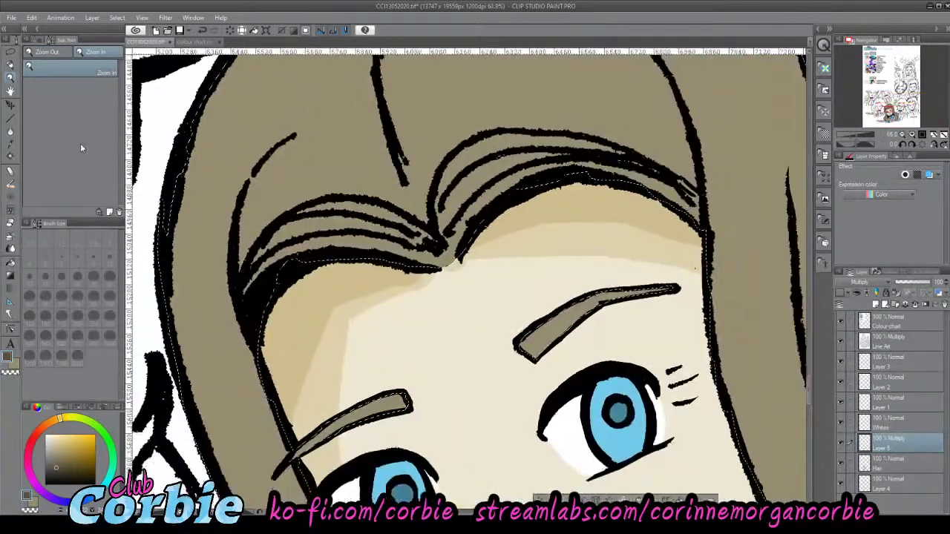
click(11, 66)
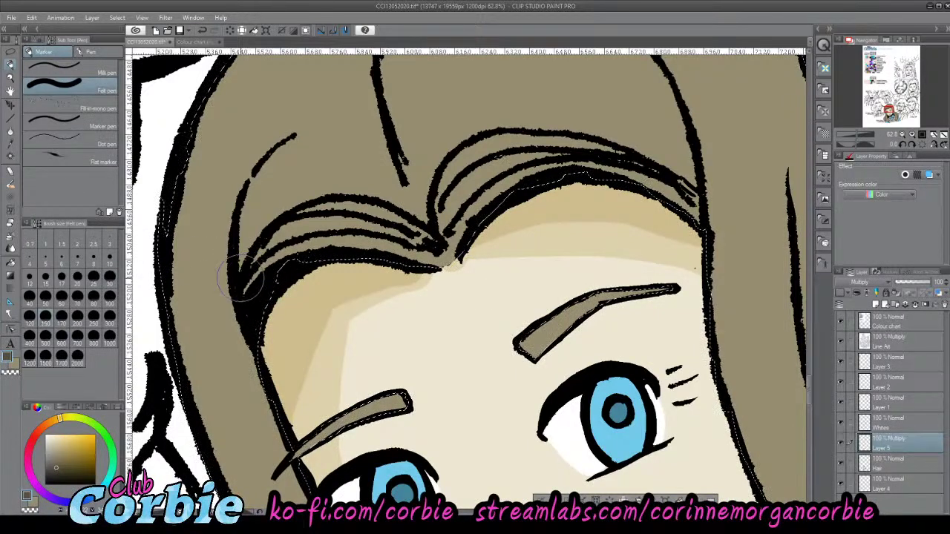
mouse_move(248, 285)
mouse_down()
mouse_move(285, 261)
mouse_move(328, 247)
mouse_move(269, 267)
mouse_move(303, 236)
mouse_move(339, 231)
mouse_move(301, 232)
mouse_move(332, 221)
mouse_up()
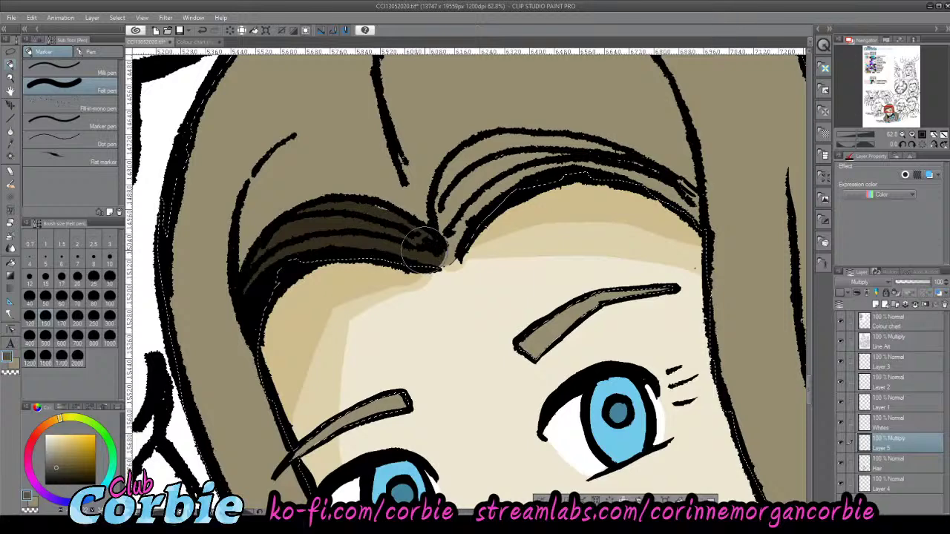
mouse_move(475, 211)
mouse_down()
mouse_move(463, 246)
mouse_move(463, 178)
mouse_move(488, 157)
mouse_move(527, 168)
mouse_move(527, 194)
mouse_move(503, 157)
mouse_move(620, 186)
mouse_move(531, 150)
mouse_move(617, 171)
mouse_move(658, 207)
mouse_move(630, 185)
mouse_move(673, 212)
mouse_move(650, 192)
mouse_move(680, 204)
mouse_move(616, 178)
mouse_up()
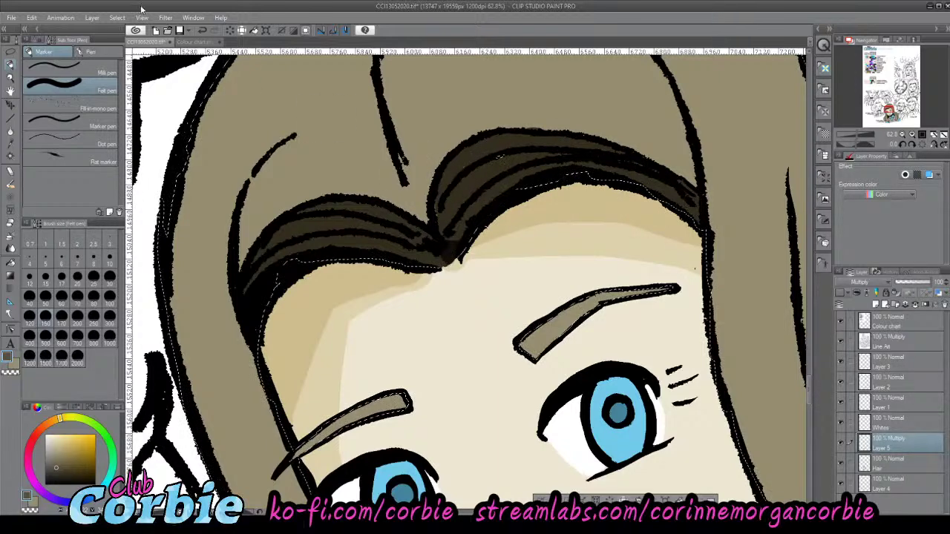
- Sample the hair's base colour and paint a curved shadow on the outer lock beside the shoulder, below the star badge
click(11, 77)
drag(280, 163, 200, 174)
drag(349, 230, 393, 255)
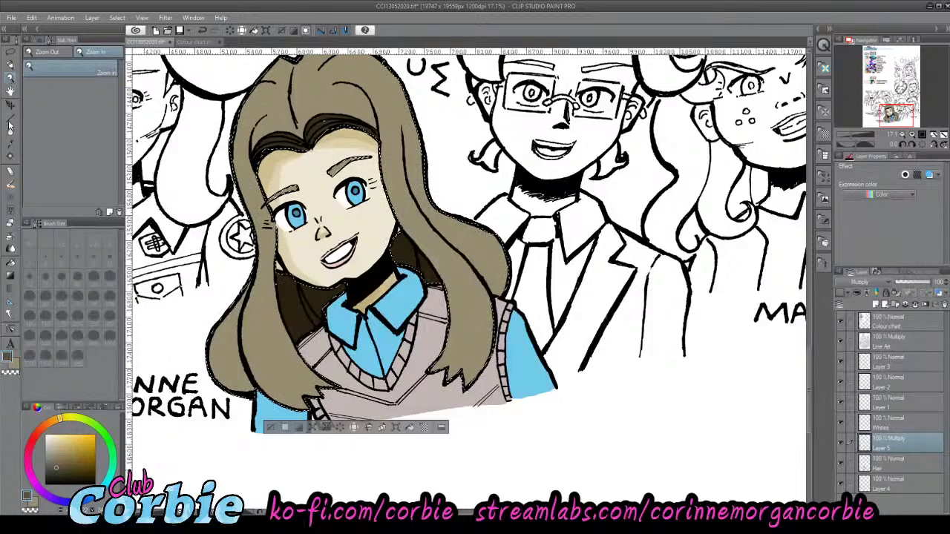
click(11, 144)
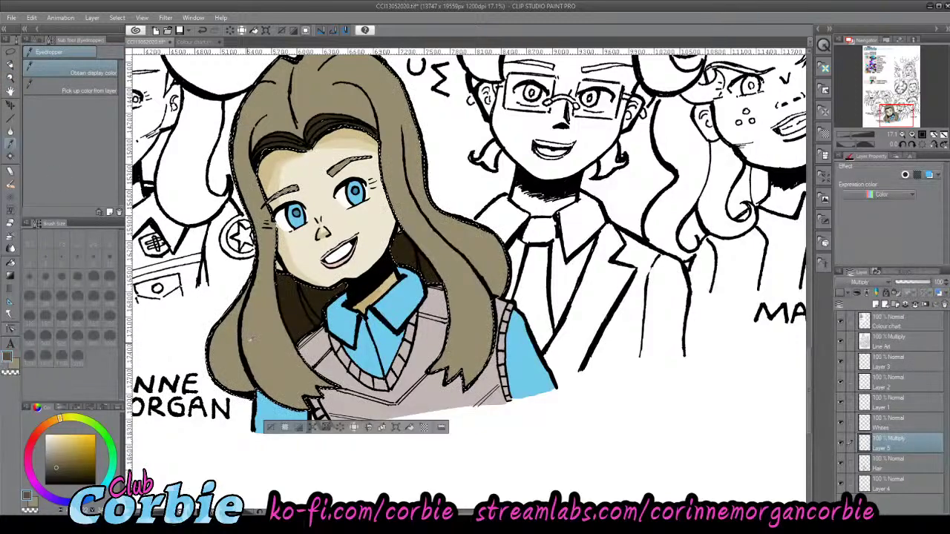
click(11, 78)
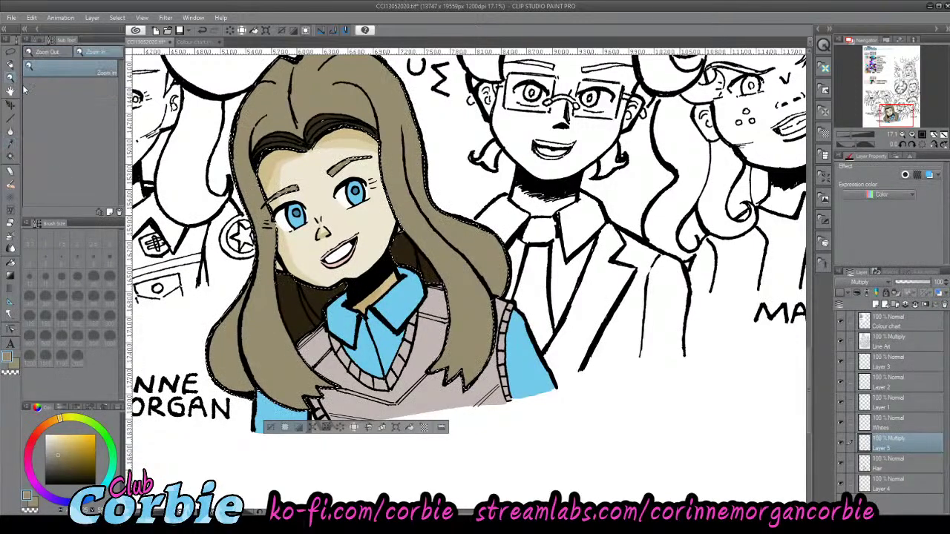
drag(277, 297, 319, 352)
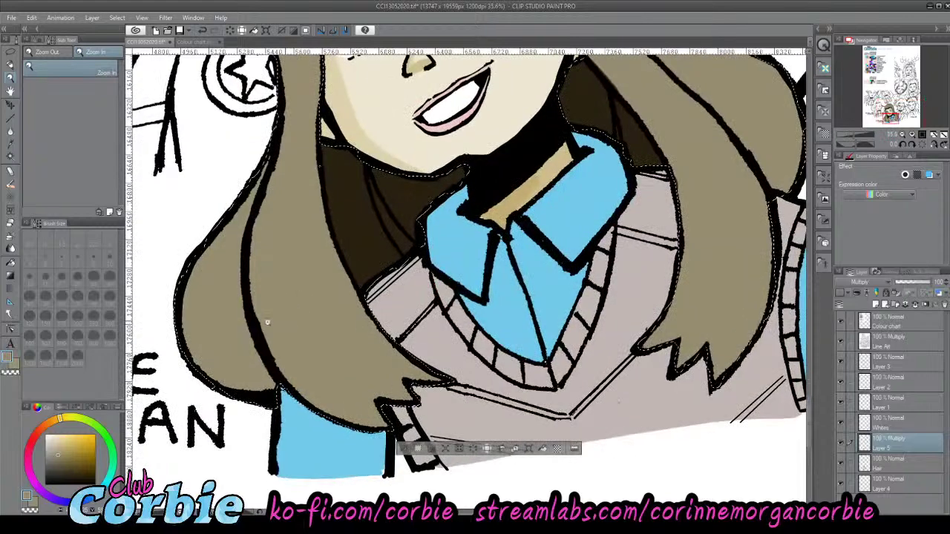
click(11, 67)
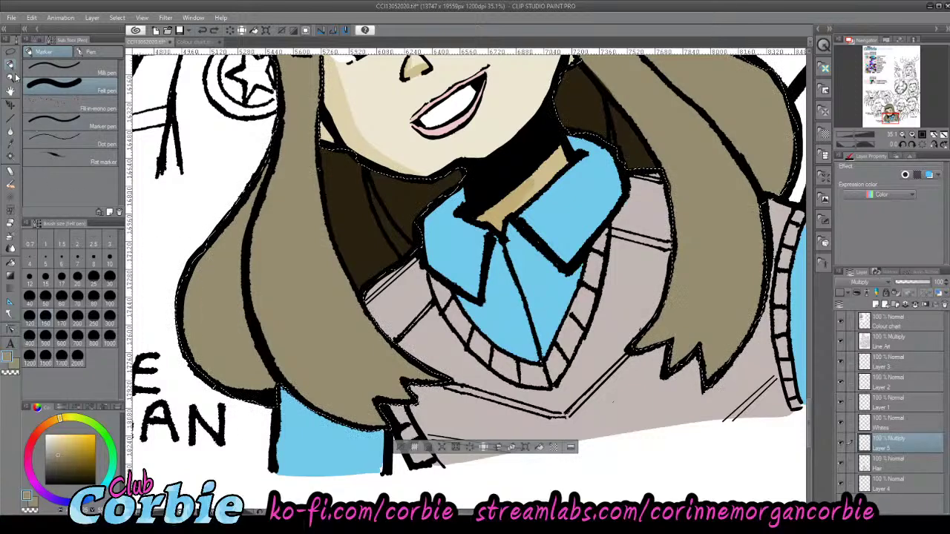
click(11, 145)
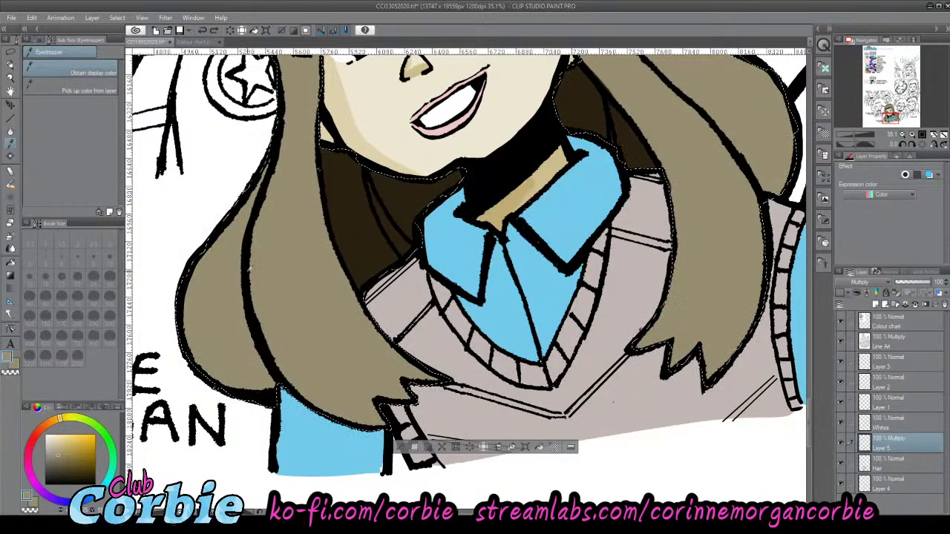
click(12, 66)
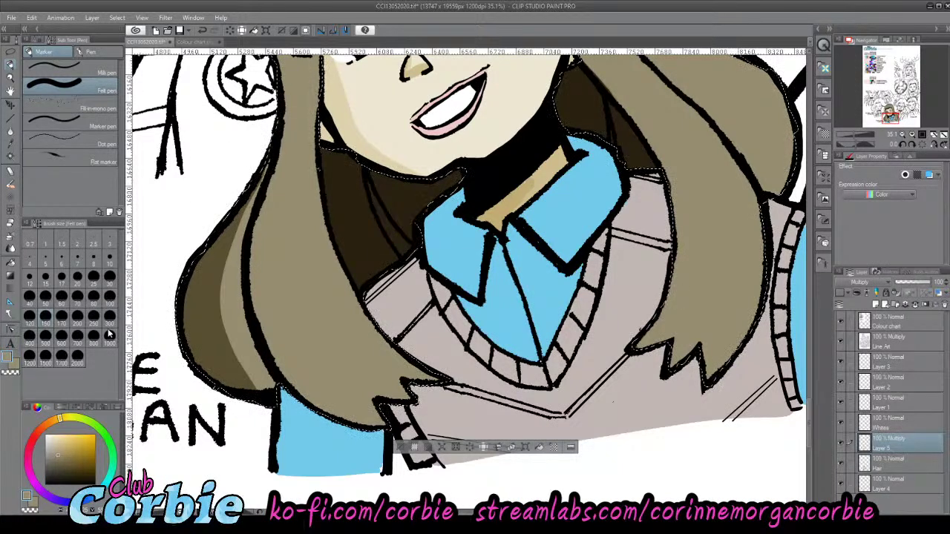
- Set the felt pen size to 80 and try a shadow streak down the long front lock beside the face
click(101, 296)
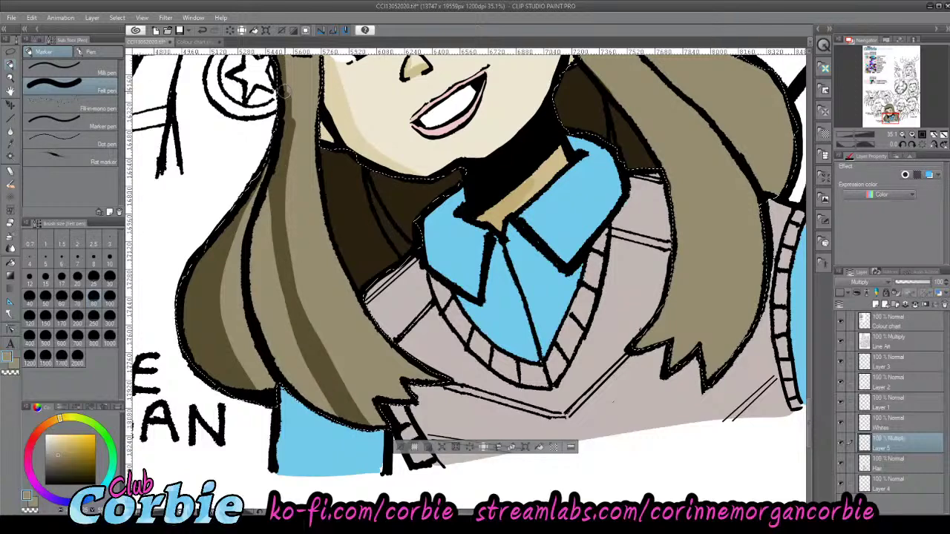
mouse_move(287, 135)
mouse_down()
mouse_move(290, 70)
mouse_move(318, 342)
mouse_move(344, 342)
mouse_up()
key(ctrl+z)
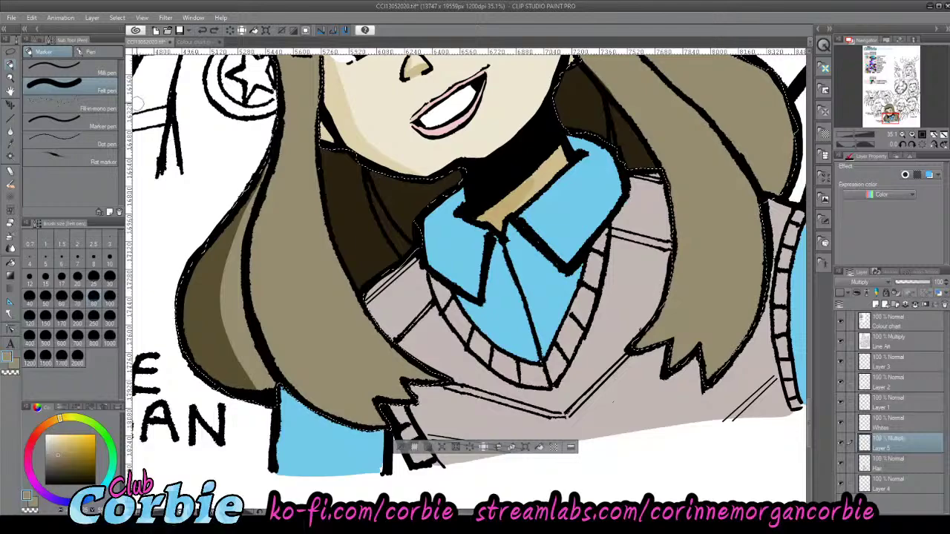
- Paint a shadow along the outer edge of the hair from the crown down past the temple, on the star-badge side
click(10, 78)
alt+click(289, 260)
alt+click(289, 260)
alt+click(290, 260)
alt+click(275, 90)
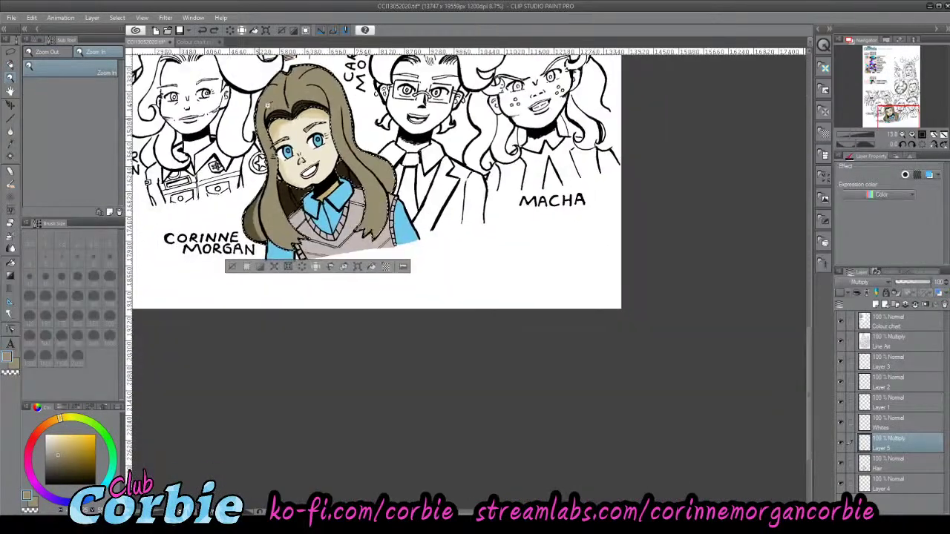
click(285, 87)
scroll(285, 87, up, 2)
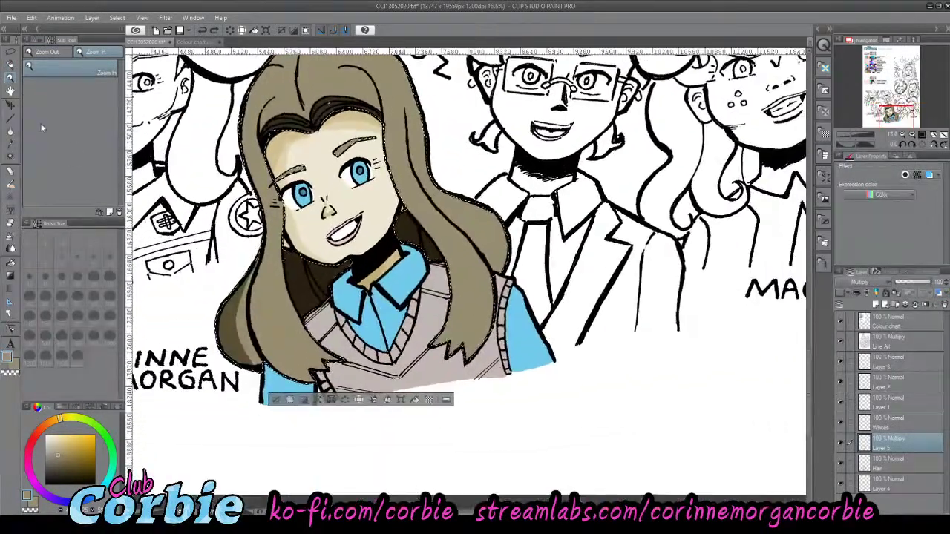
click(11, 93)
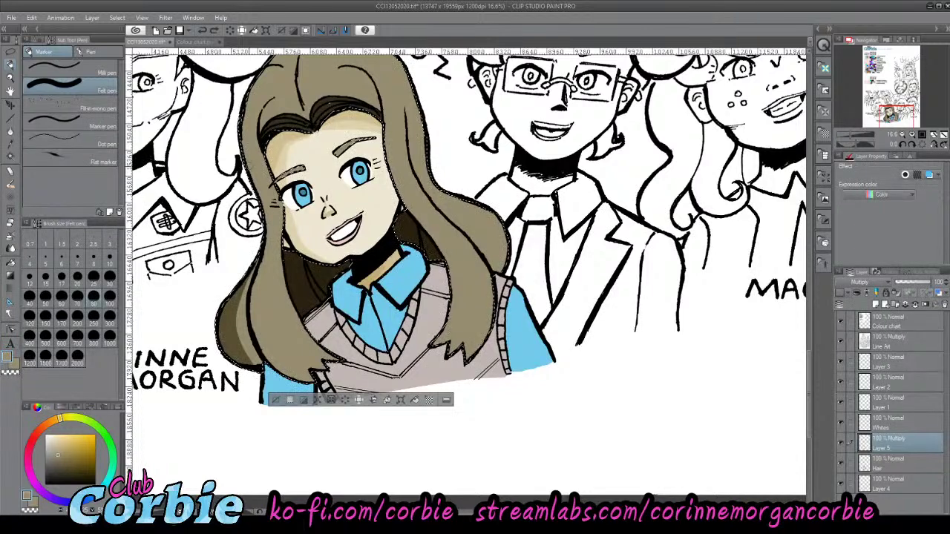
mouse_move(249, 84)
mouse_down()
mouse_move(241, 146)
mouse_move(262, 208)
mouse_up()
drag(247, 114, 257, 171)
drag(245, 132, 254, 181)
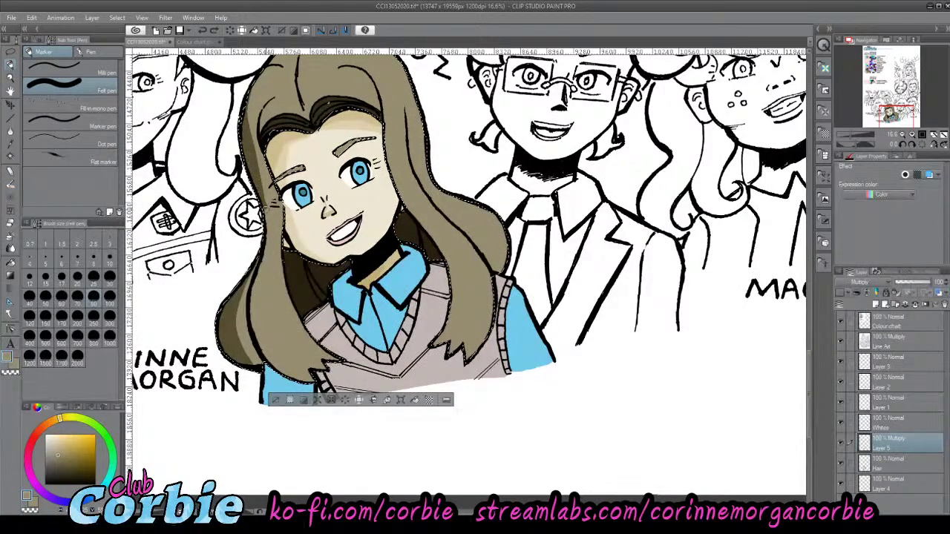
- Shade the long front lock from cheek level down to its tip, filling the area beside the dividing line
mouse_move(272, 237)
mouse_down()
mouse_move(276, 362)
mouse_move(310, 383)
mouse_up()
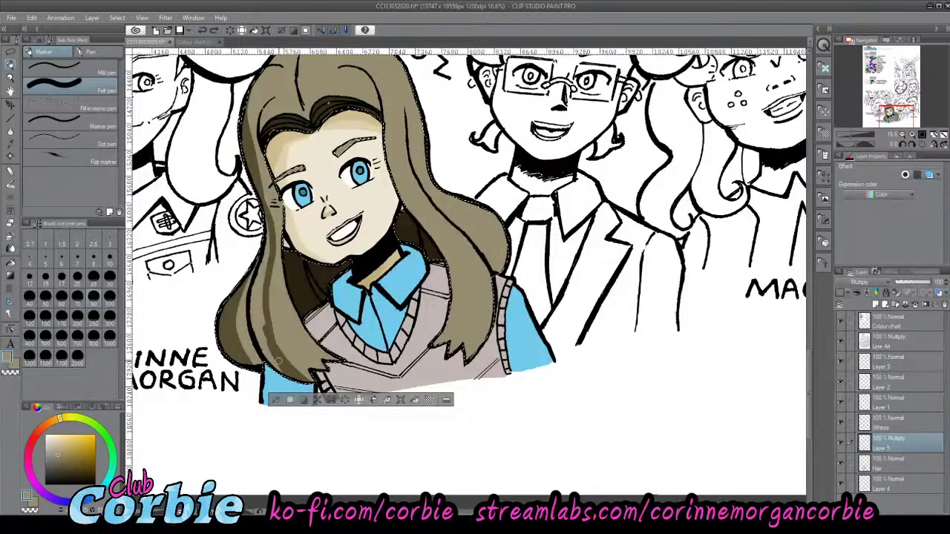
mouse_move(259, 329)
mouse_down()
mouse_move(252, 300)
mouse_move(258, 333)
mouse_move(252, 298)
mouse_move(255, 338)
mouse_move(253, 303)
mouse_move(261, 327)
mouse_up()
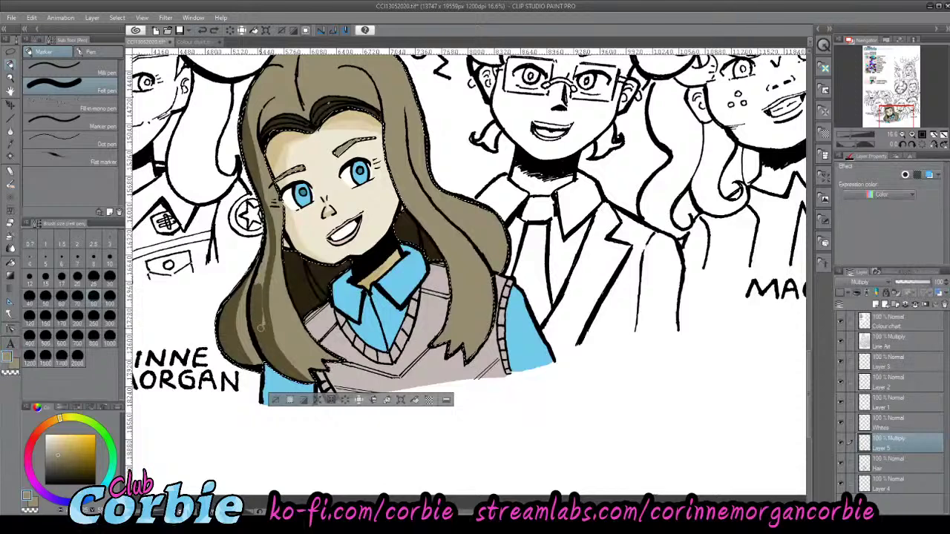
drag(261, 291, 259, 258)
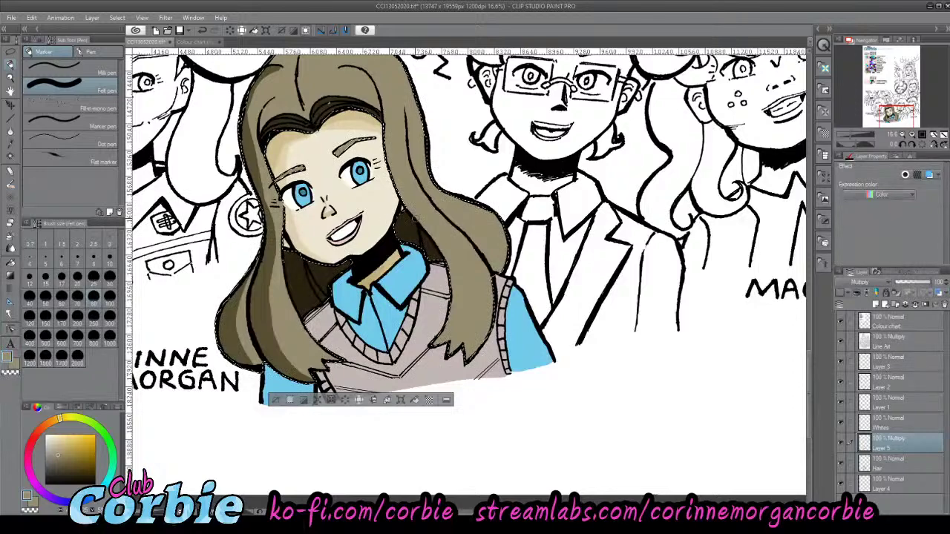
- Try to extend the shadow beneath the short strand at the crown out to the strand's tip
click(10, 79)
drag(331, 244, 332, 325)
drag(312, 166, 312, 96)
click(312, 96)
click(312, 96)
click(322, 159)
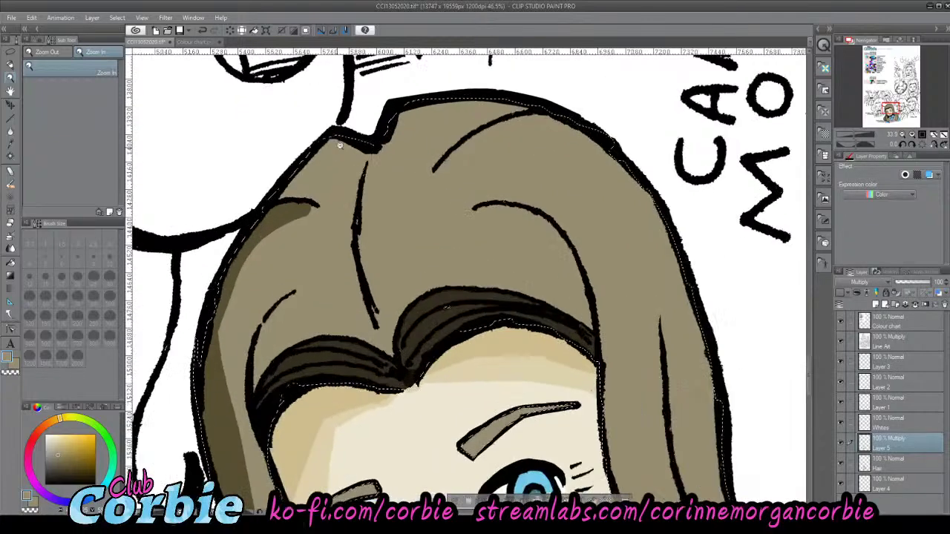
click(321, 158)
drag(321, 158, 371, 159)
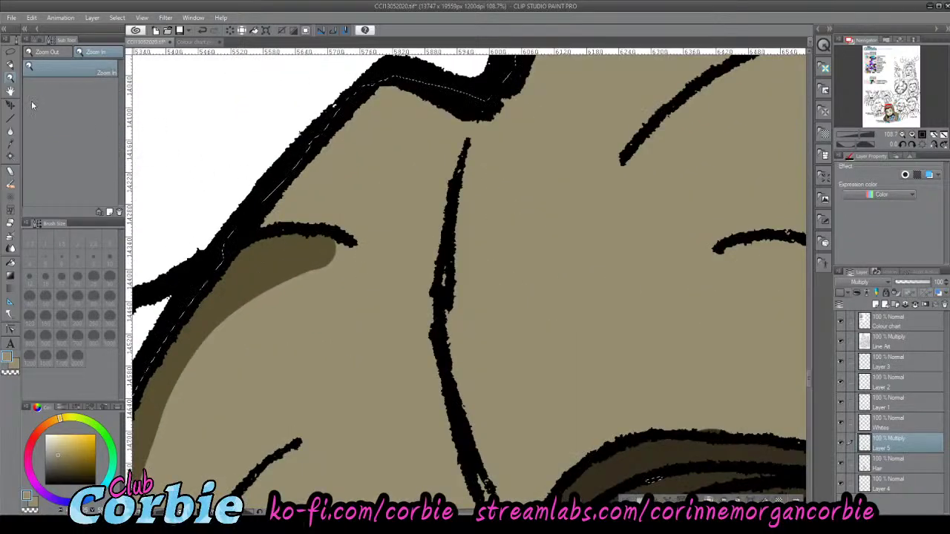
click(11, 66)
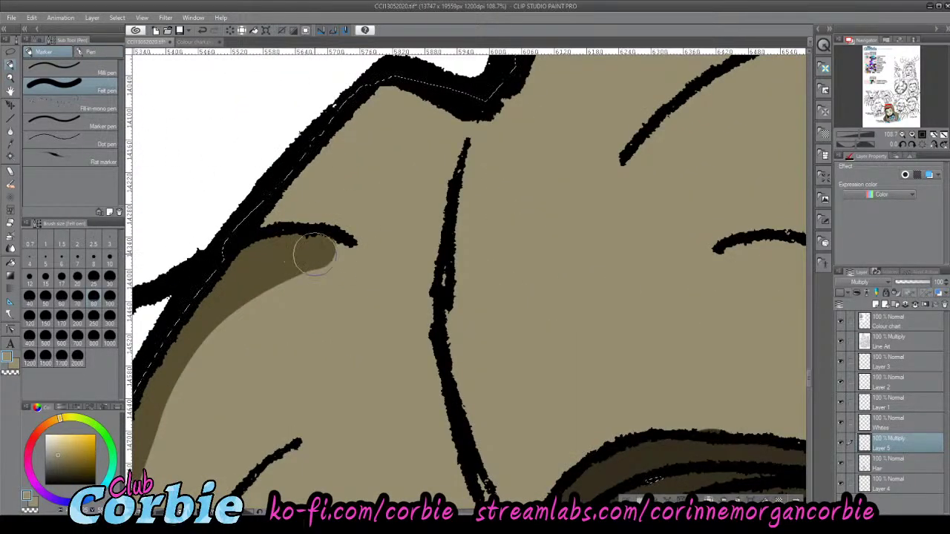
drag(315, 254, 346, 249)
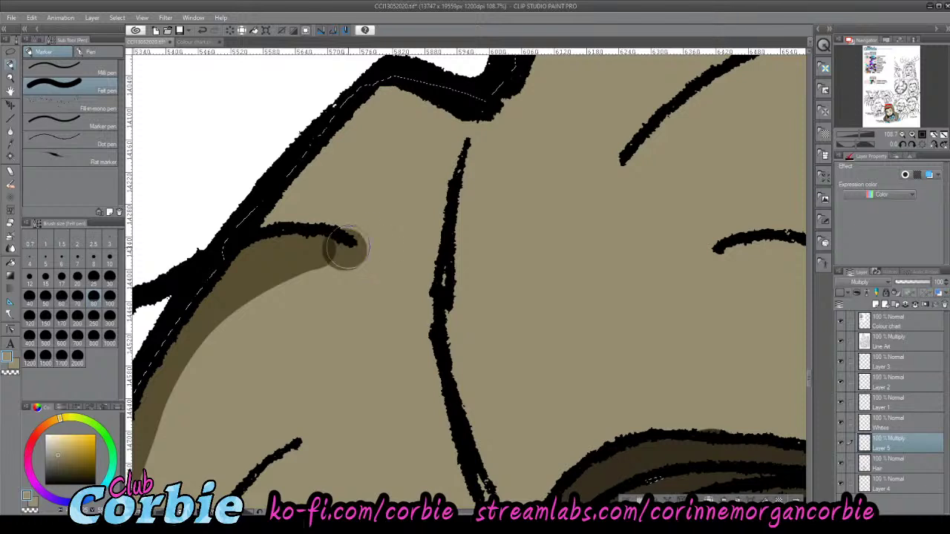
click(345, 251)
key(ctrl+z)
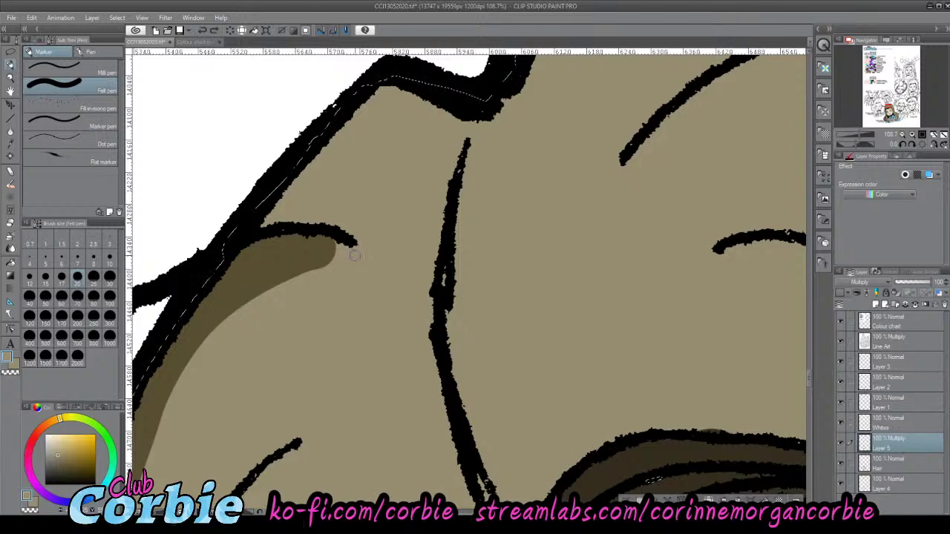
- Extend the shadow beneath the short crown strand out to the strand's tip
drag(342, 241, 342, 252)
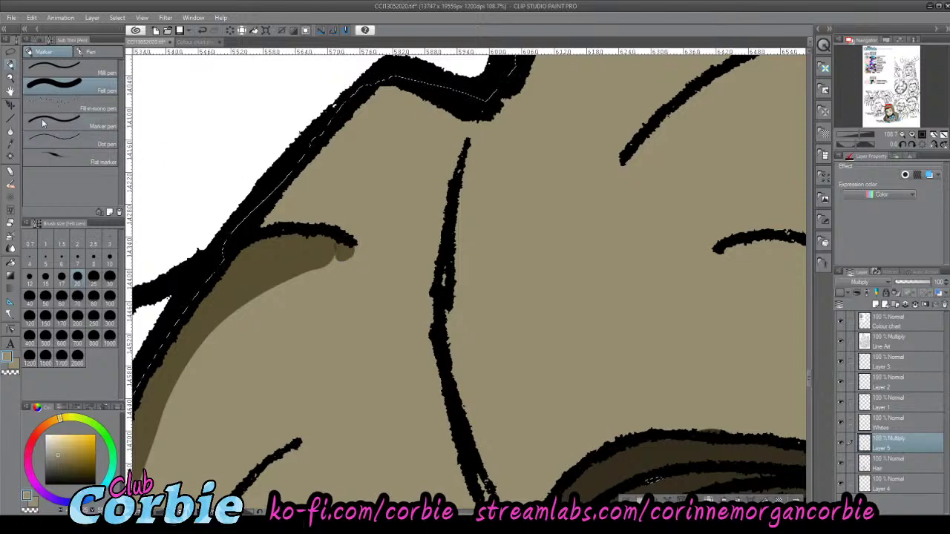
- Paint a shadow along the inner edge of the front lock on the suited man's side, from the hairline down to its tip
click(11, 77)
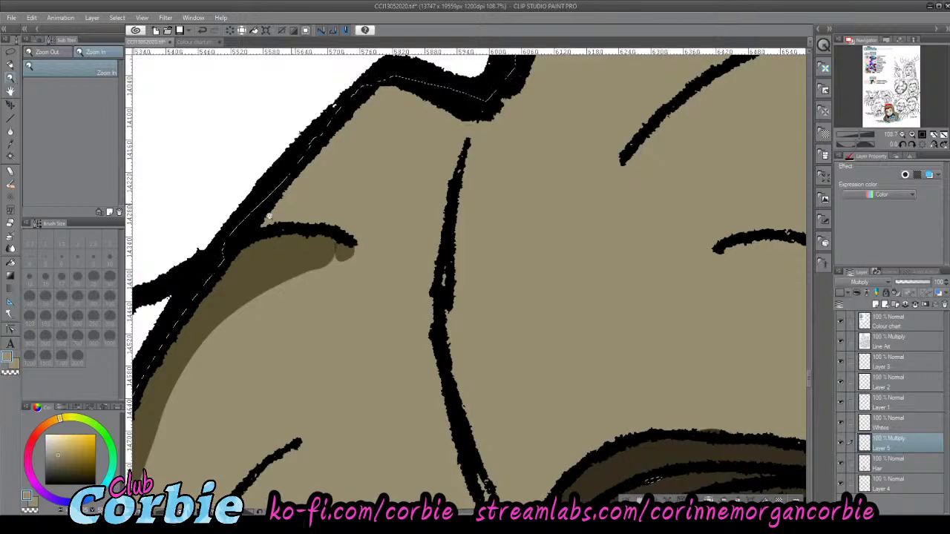
drag(306, 204, 201, 215)
drag(353, 248, 275, 252)
drag(394, 291, 440, 288)
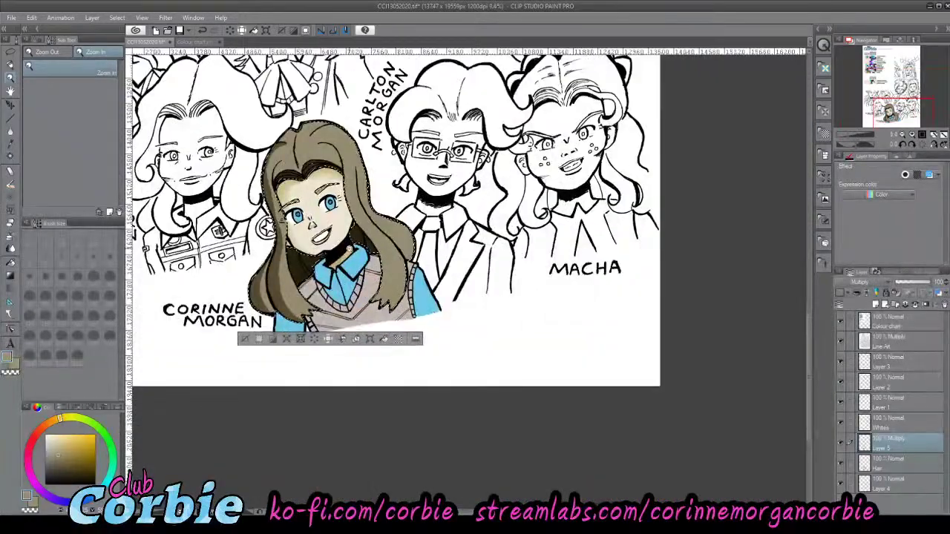
drag(349, 249, 431, 231)
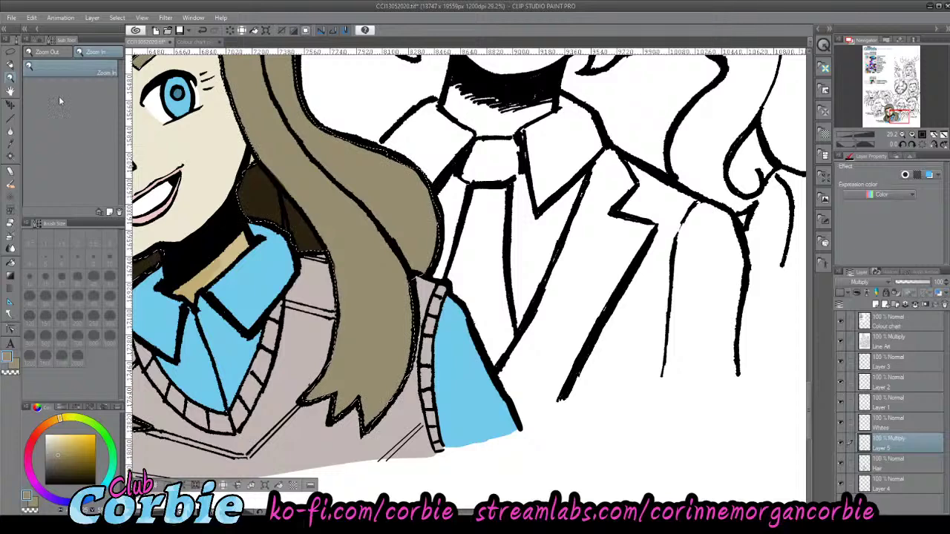
click(11, 64)
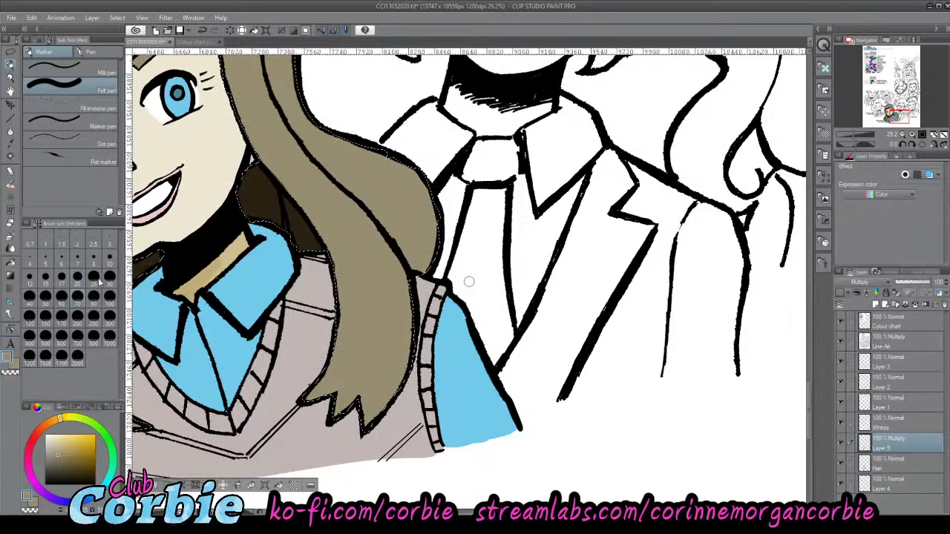
mouse_move(253, 146)
mouse_down()
mouse_move(313, 205)
mouse_move(277, 176)
mouse_move(334, 239)
mouse_move(351, 290)
mouse_move(340, 363)
mouse_move(312, 391)
mouse_move(338, 315)
mouse_move(343, 327)
mouse_move(339, 283)
mouse_move(347, 315)
mouse_up()
drag(341, 283, 319, 231)
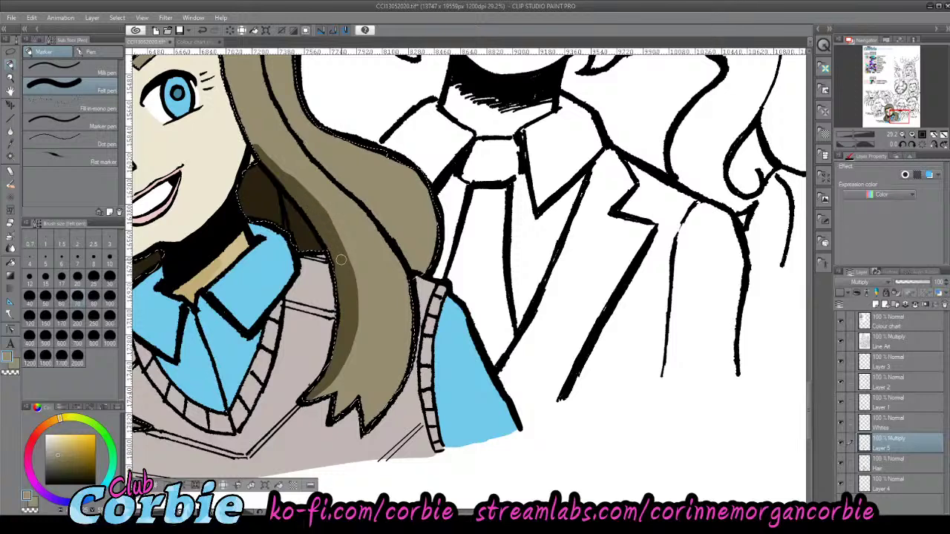
drag(352, 326, 330, 380)
drag(808, 383, 808, 363)
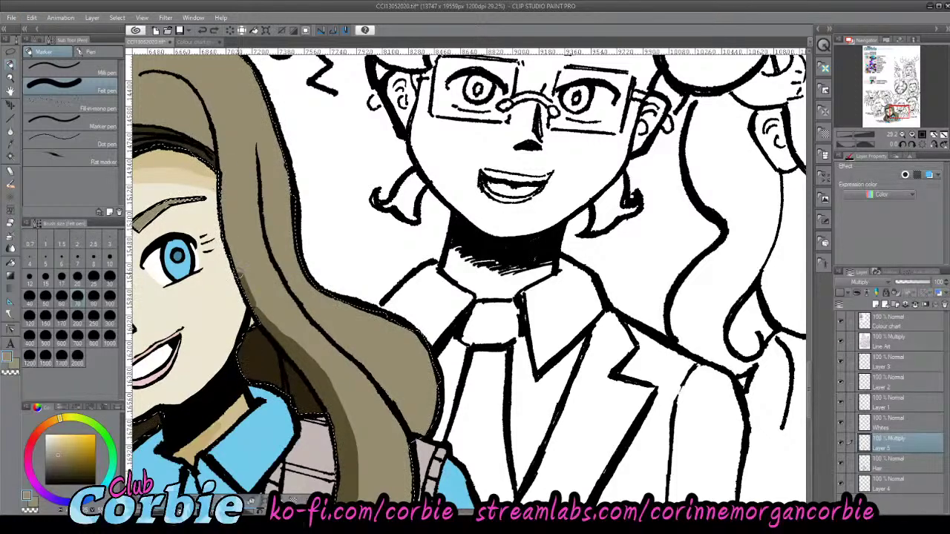
drag(217, 179, 163, 182)
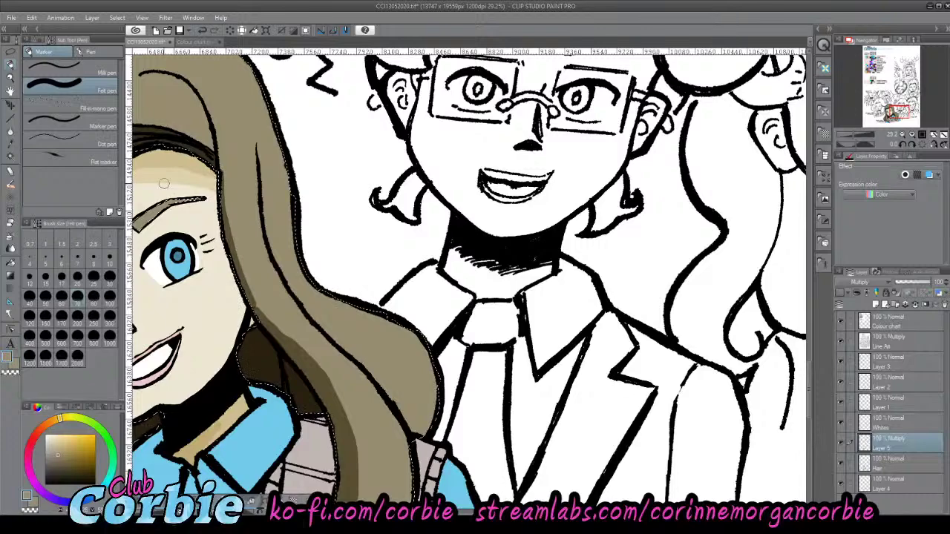
- Blend the dark overlap between the two shadow strokes beside the jaw with the Blend tool at size 25, undoing the last pass
click(10, 77)
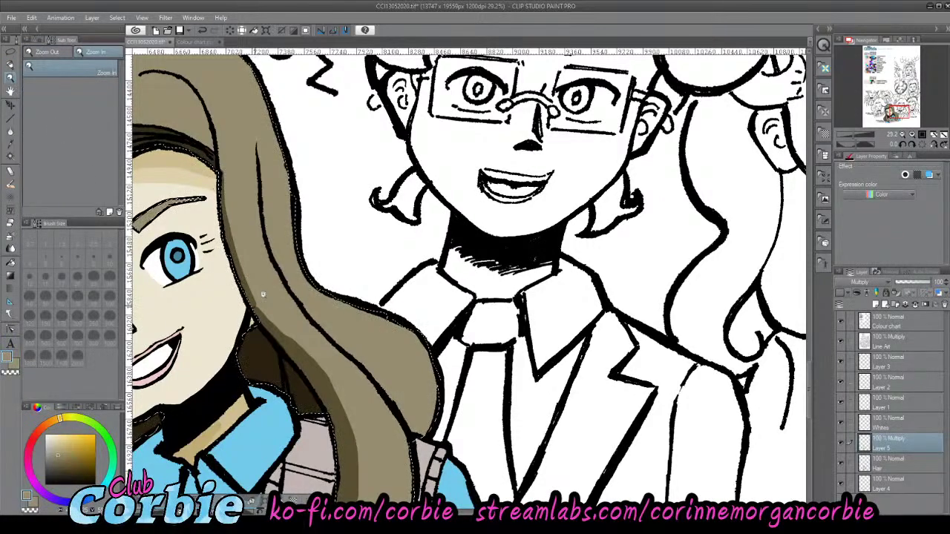
drag(257, 299, 318, 250)
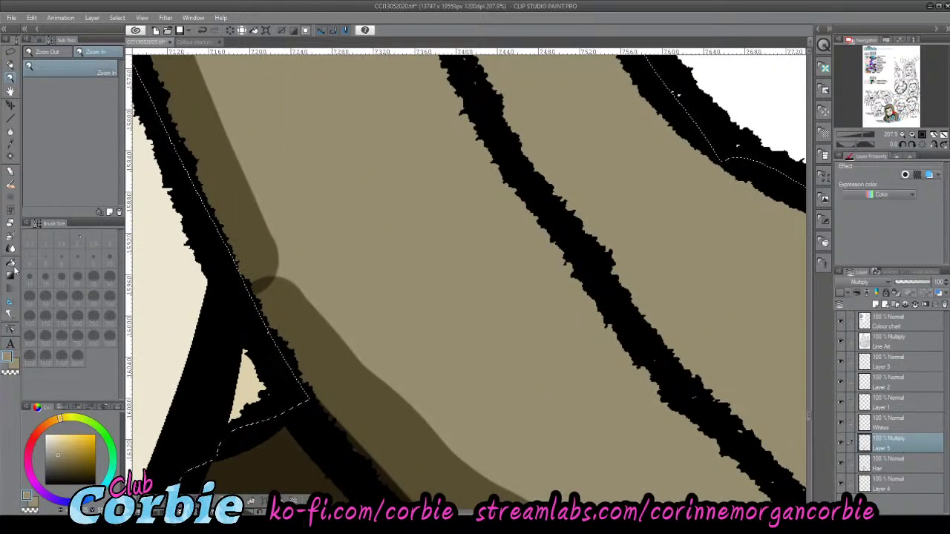
key(j)
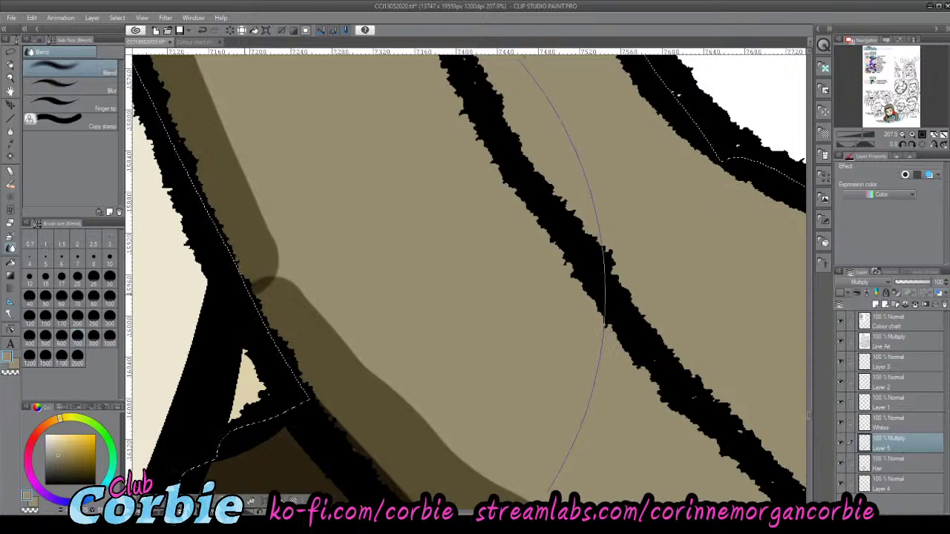
click(47, 315)
click(31, 296)
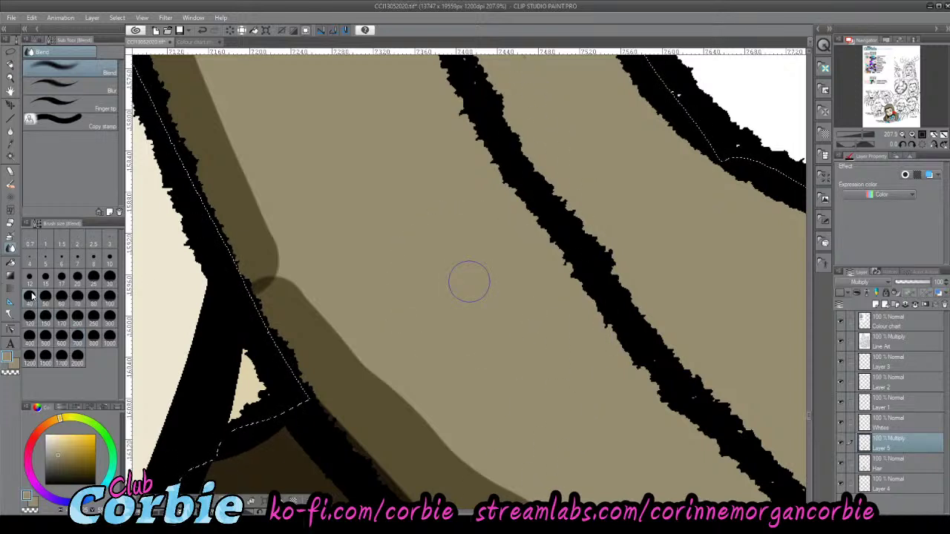
click(94, 278)
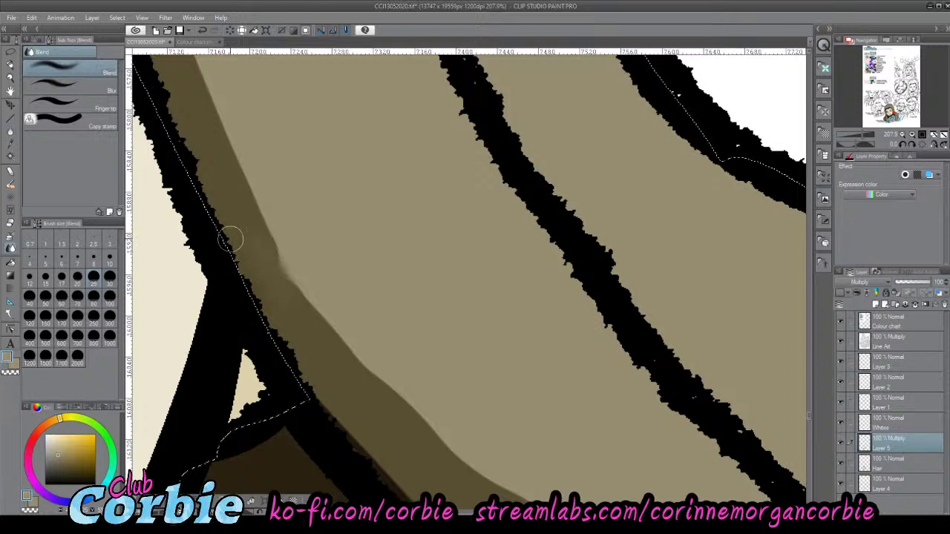
key(ctrl+z)
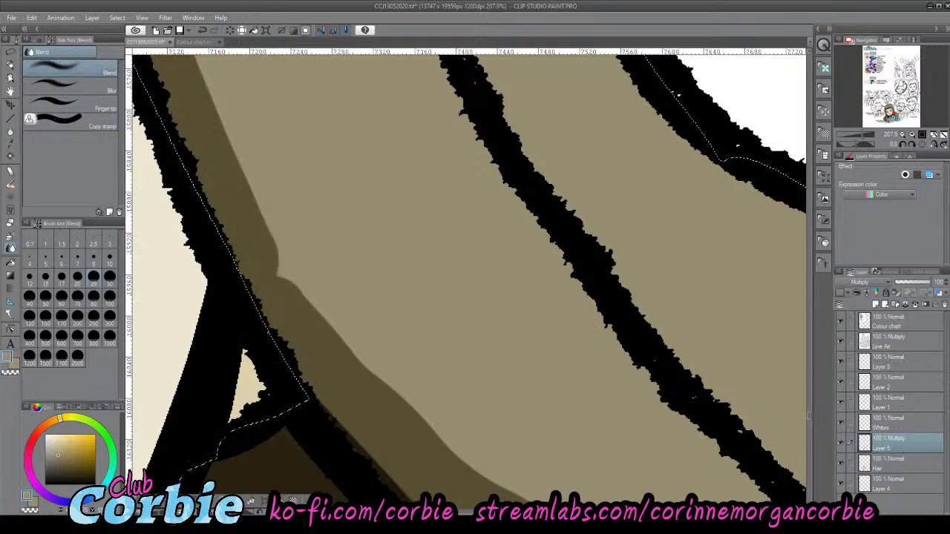
- Block in felt pen shadow streaks on the outer curl beside the suited man, from the dividing line down to the vest's armhole
key(ctrl+space)
drag(356, 180, 260, 265)
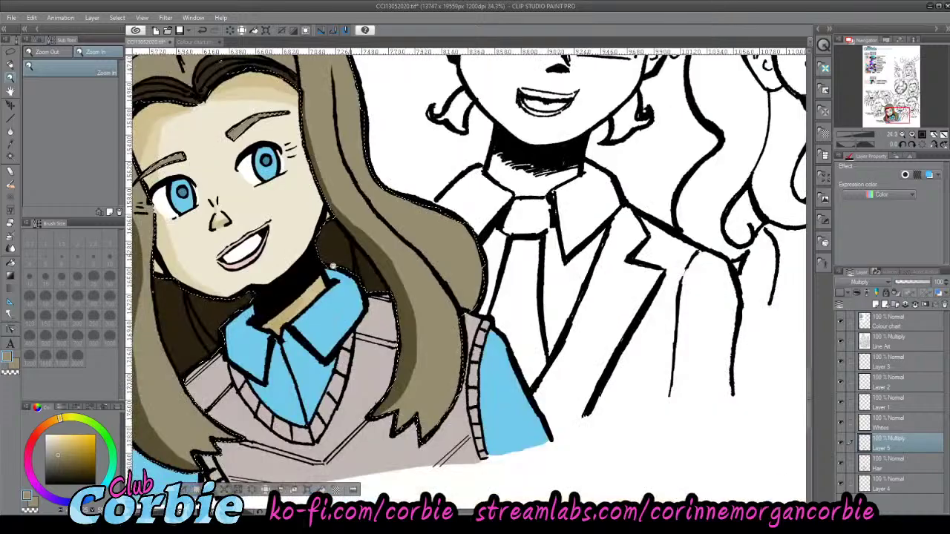
drag(356, 257, 319, 248)
scroll(365, 211, down, 2)
scroll(365, 212, up, 5)
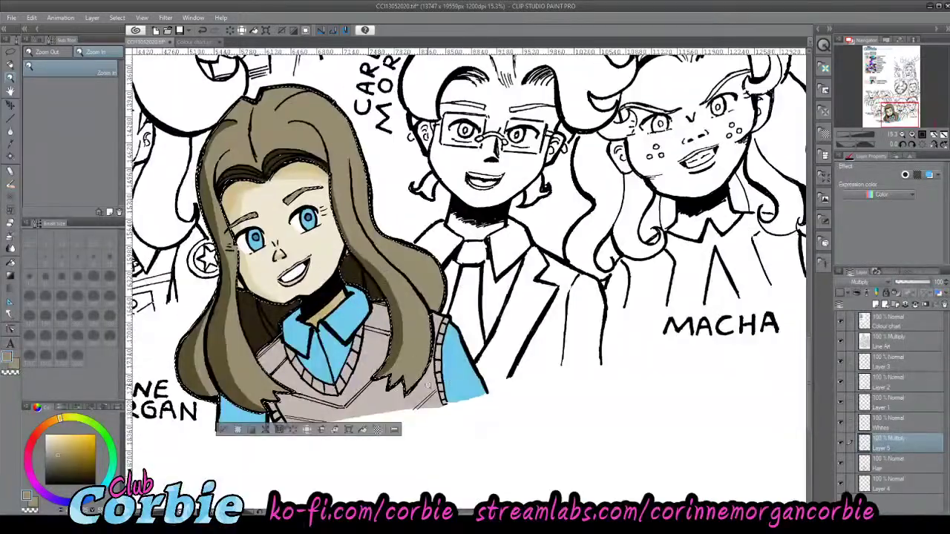
scroll(362, 221, up, 5)
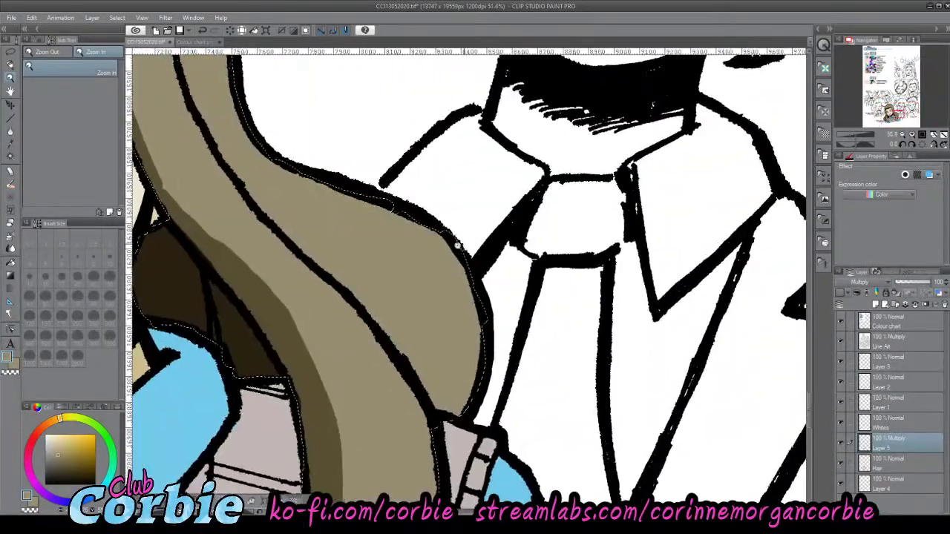
click(10, 65)
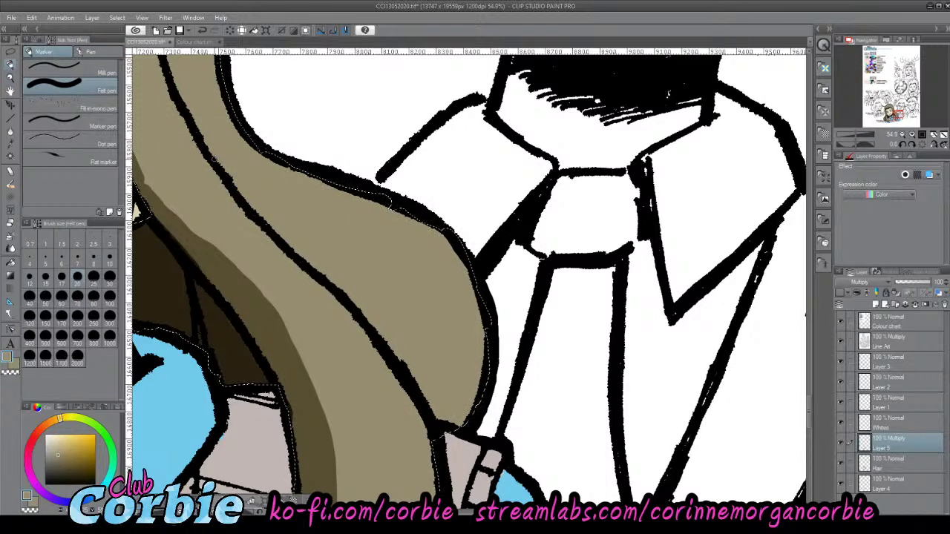
click(108, 279)
mouse_move(210, 151)
mouse_down()
mouse_move(252, 199)
mouse_move(454, 362)
mouse_move(475, 392)
mouse_up()
drag(401, 334, 464, 425)
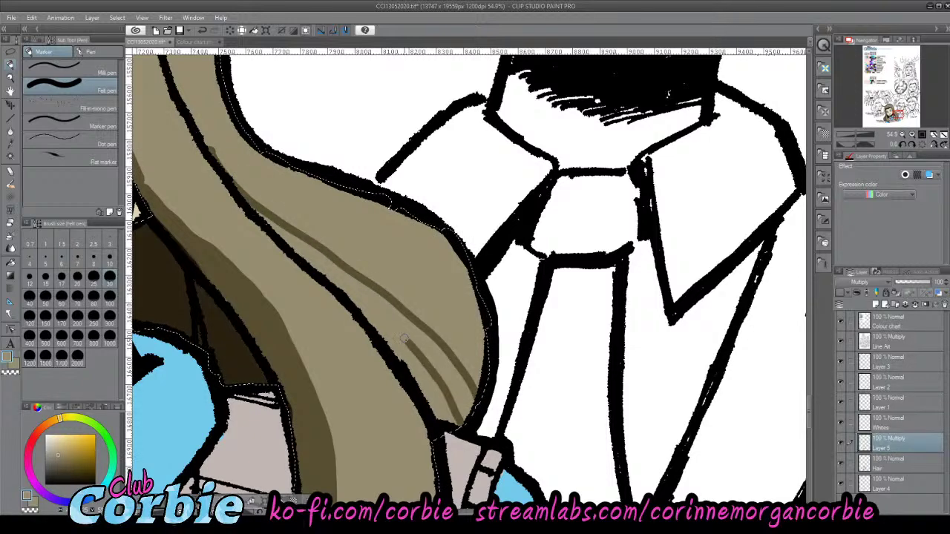
mouse_move(382, 313)
mouse_down()
mouse_move(440, 361)
mouse_move(466, 431)
mouse_up()
mouse_move(432, 350)
mouse_down()
mouse_move(480, 405)
mouse_move(478, 416)
mouse_move(471, 380)
mouse_move(439, 339)
mouse_move(259, 216)
mouse_move(360, 288)
mouse_move(385, 318)
mouse_move(305, 256)
mouse_move(407, 360)
mouse_move(341, 274)
mouse_up()
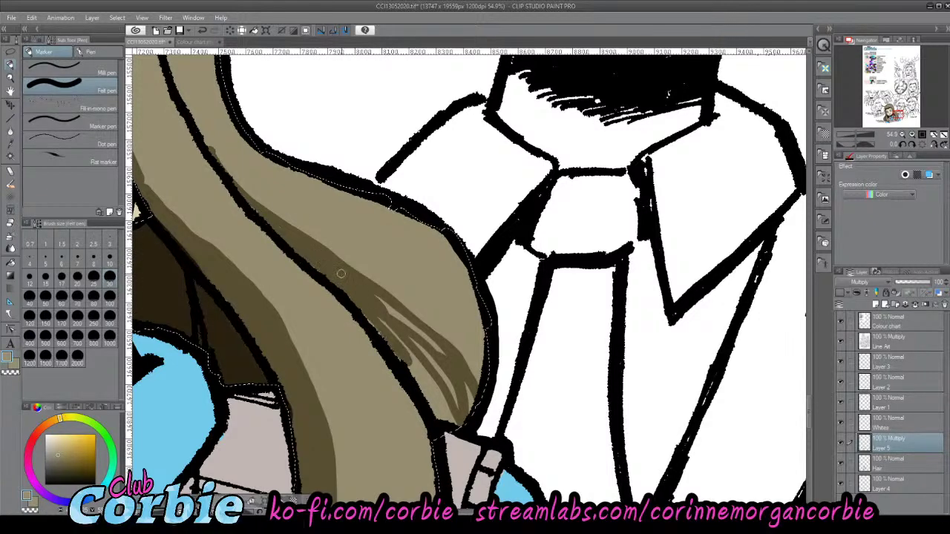
- Fill the gaps between the outer curl's streaks into one solid shadow and smooth its upper edge along the dividing line
mouse_move(366, 308)
mouse_down()
mouse_move(409, 357)
mouse_move(385, 311)
mouse_move(414, 333)
mouse_move(384, 304)
mouse_move(449, 363)
mouse_move(387, 300)
mouse_move(466, 359)
mouse_move(473, 383)
mouse_move(424, 324)
mouse_move(346, 264)
mouse_move(429, 335)
mouse_up()
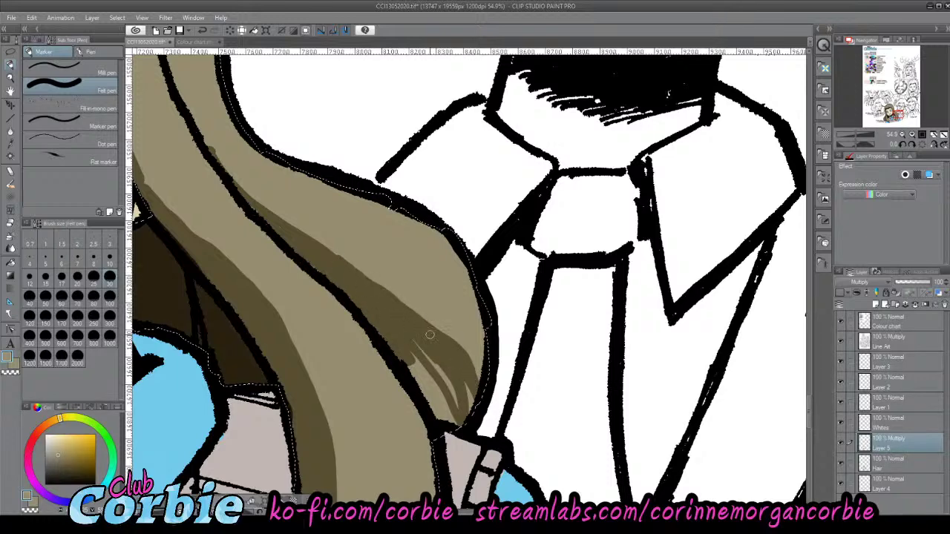
mouse_move(486, 422)
mouse_down()
mouse_move(410, 337)
mouse_move(464, 406)
mouse_move(402, 349)
mouse_move(456, 437)
mouse_move(409, 362)
mouse_move(425, 423)
mouse_move(411, 352)
mouse_move(447, 432)
mouse_move(431, 363)
mouse_up()
drag(465, 418, 446, 359)
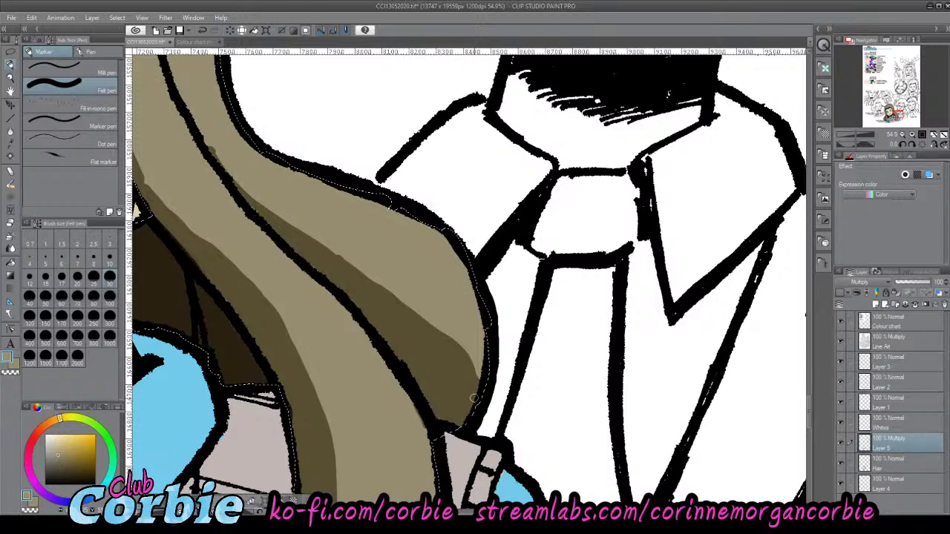
mouse_move(474, 398)
mouse_down()
mouse_move(466, 356)
mouse_move(438, 318)
mouse_move(267, 216)
mouse_move(182, 112)
mouse_move(207, 143)
mouse_up()
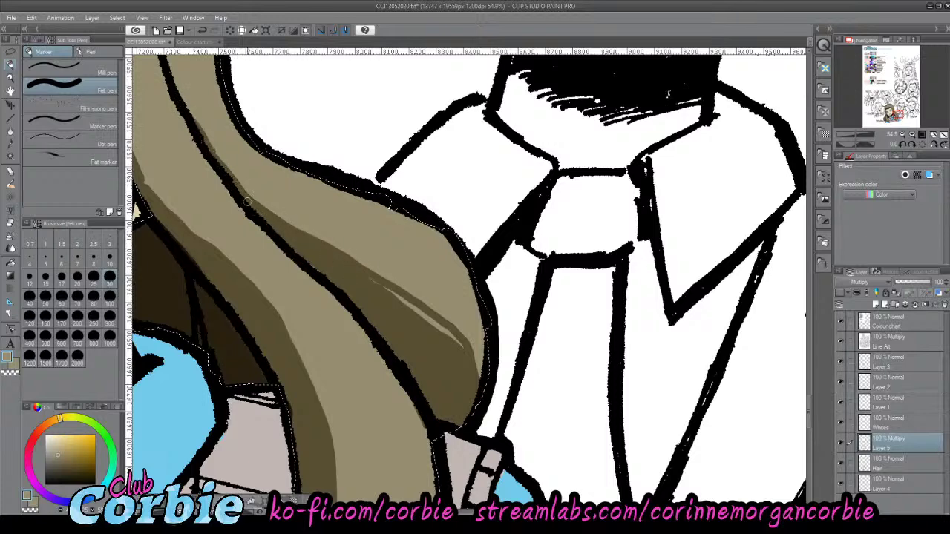
mouse_move(376, 290)
mouse_down()
mouse_move(469, 352)
mouse_move(484, 397)
mouse_move(466, 347)
mouse_move(386, 291)
mouse_up()
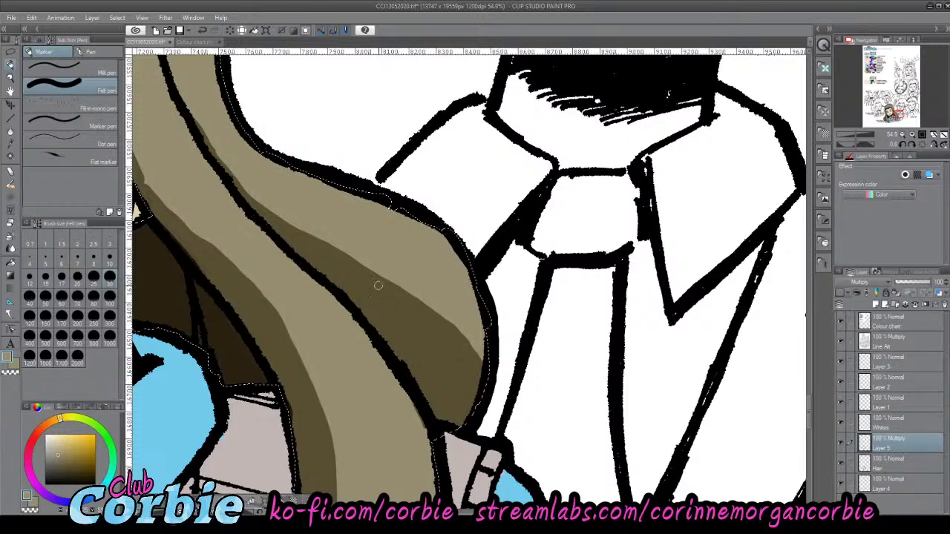
- Examine the hair shading on the whole figure and up close at the crown and fringe
click(10, 78)
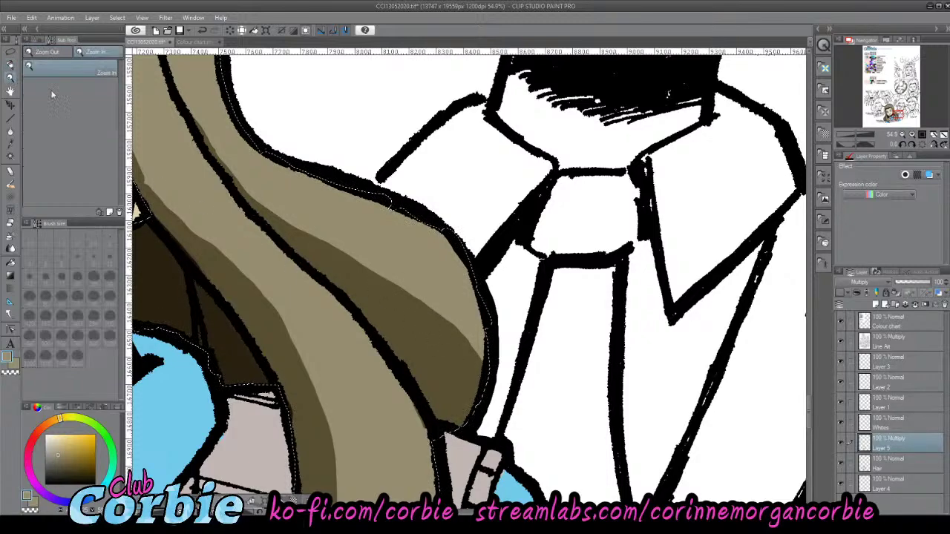
drag(357, 198, 305, 267)
scroll(304, 265, down, 4)
scroll(315, 115, up, 2)
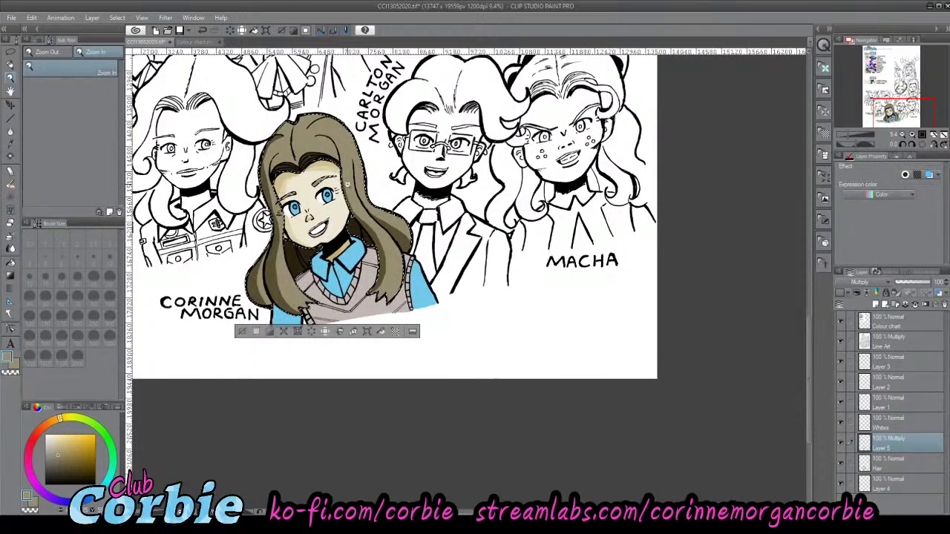
scroll(347, 185, up, 1)
scroll(327, 199, down, 3)
scroll(344, 180, up, 4)
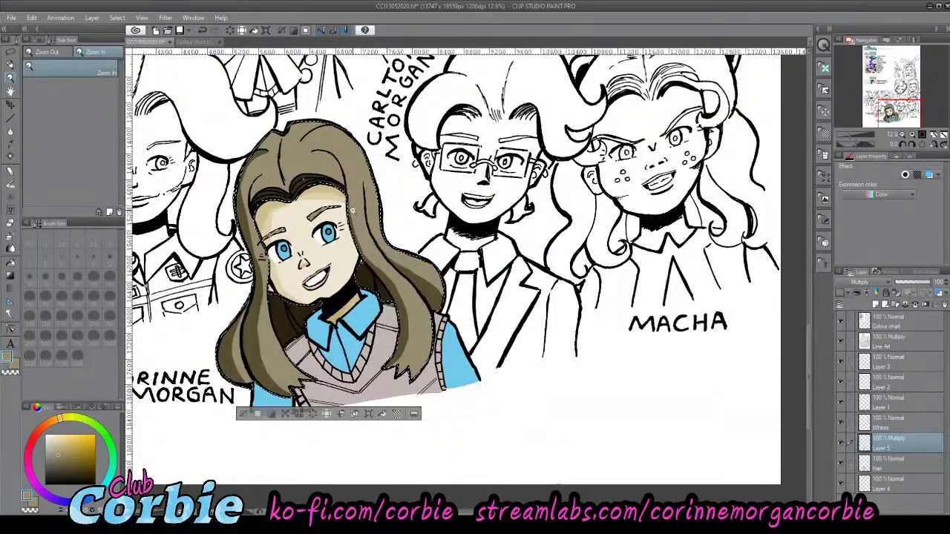
scroll(352, 210, down, 2)
scroll(360, 223, up, 3)
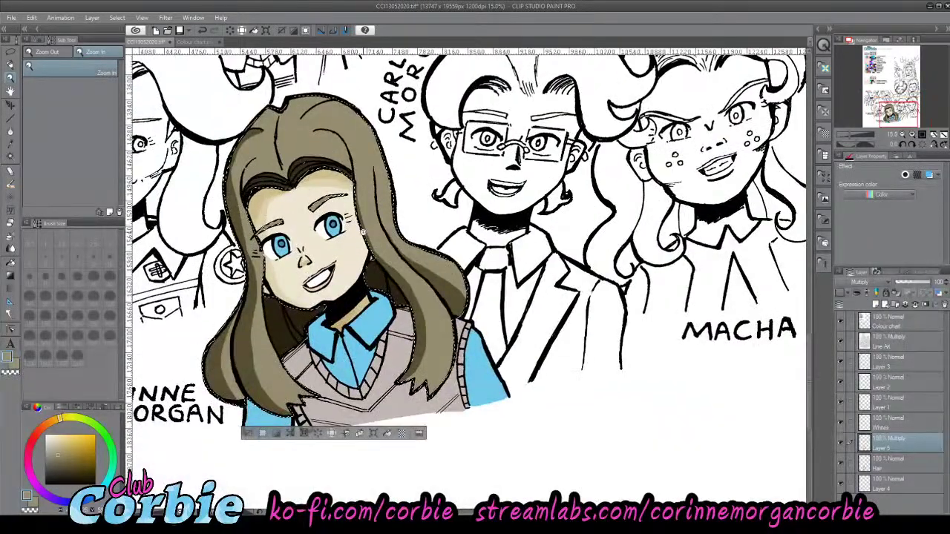
scroll(364, 233, down, 2)
scroll(339, 174, up, 3)
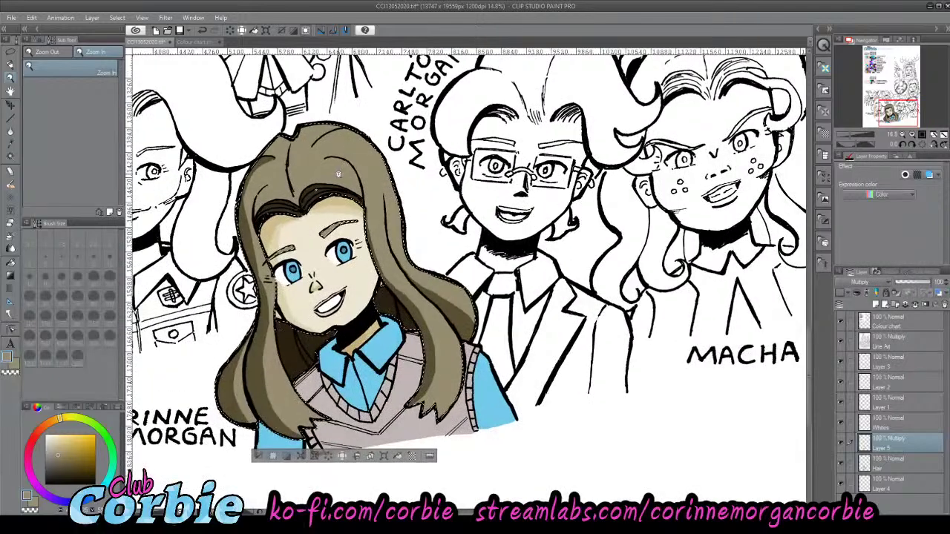
scroll(324, 109, up, 3)
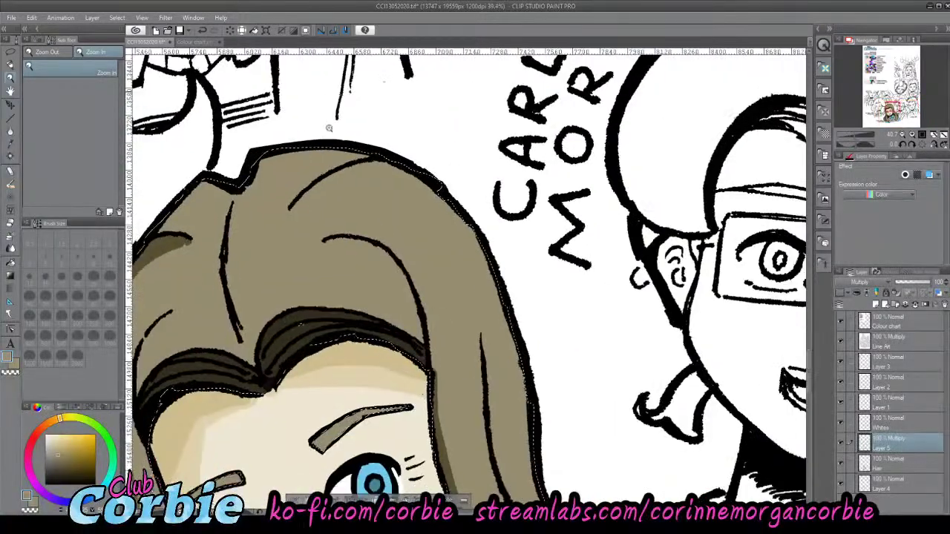
scroll(371, 178, down, 3)
scroll(188, 251, up, 4)
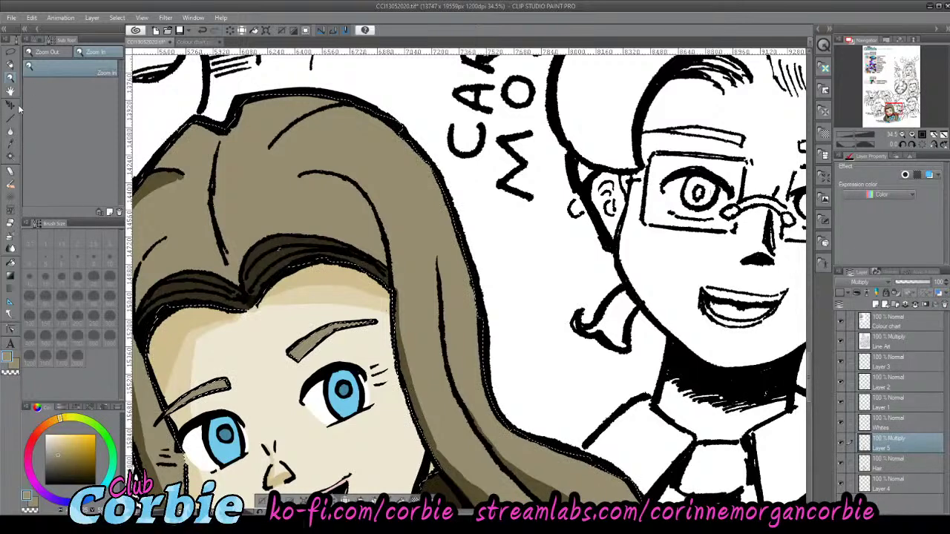
- Sample a near-white drawing colour with the Eyedropper and look over the shading of the whole head of hair
click(12, 143)
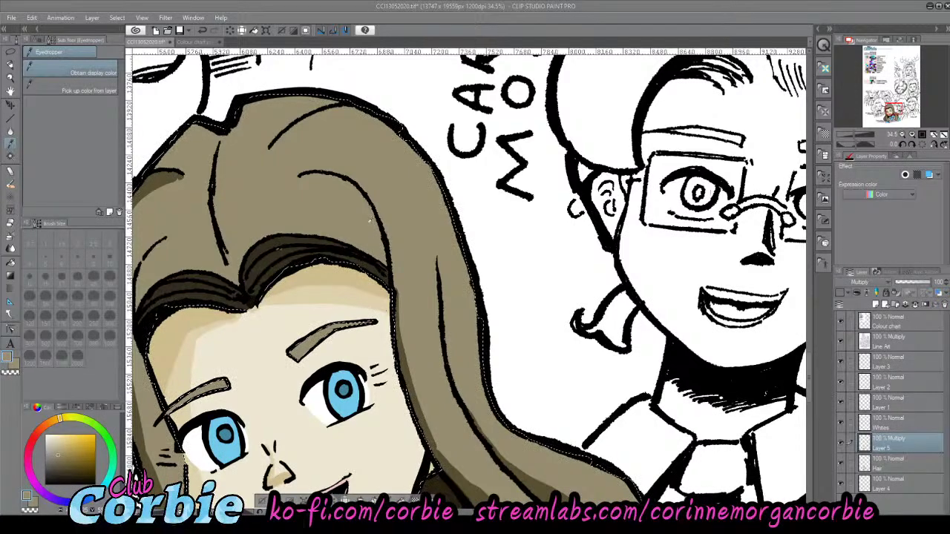
click(11, 80)
drag(326, 168, 212, 185)
drag(339, 183, 383, 272)
scroll(370, 208, up, 6)
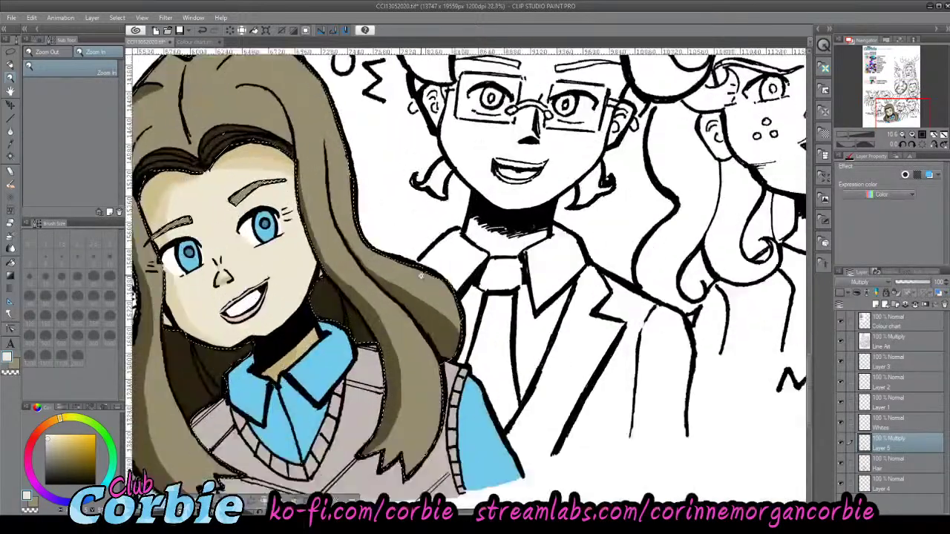
scroll(408, 240, down, 3)
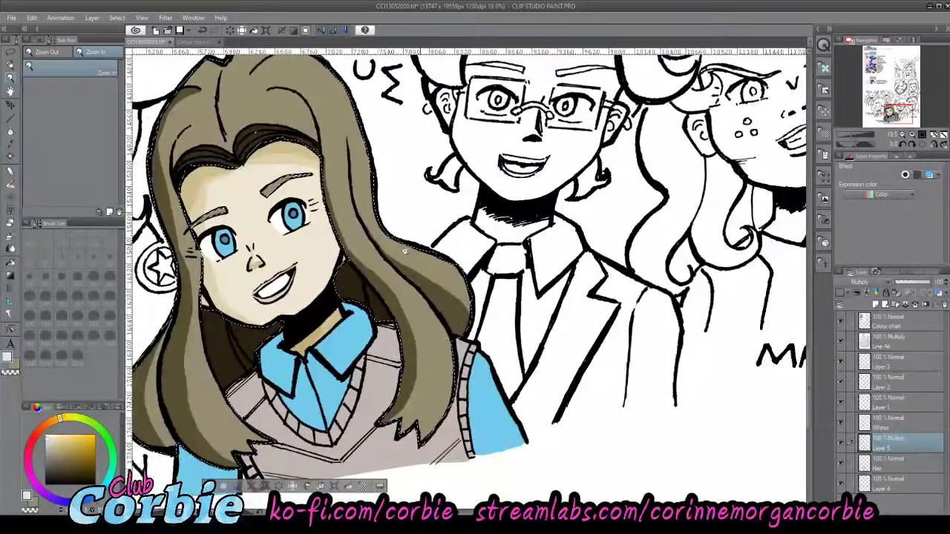
scroll(409, 239, down, 3)
scroll(292, 325, up, 2)
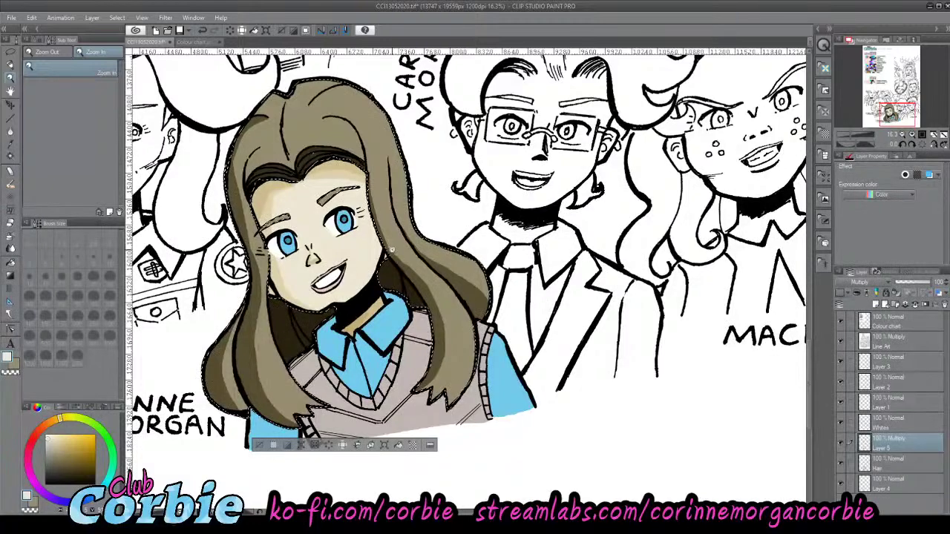
- Check the hair without its Multiply shading, add a Screen layer above it, and paint a near-white felt pen highlight along the outer curl's upper edge
scroll(336, 256, up, 3)
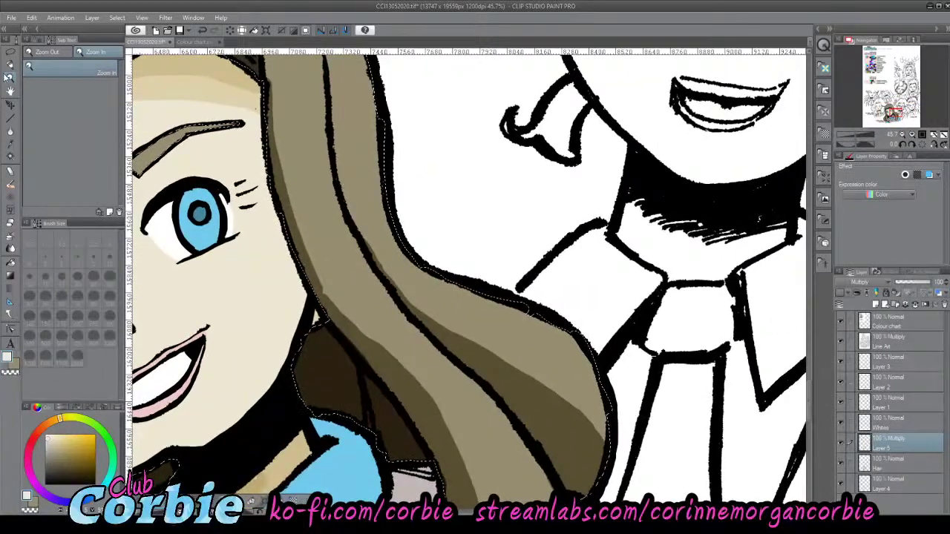
click(9, 73)
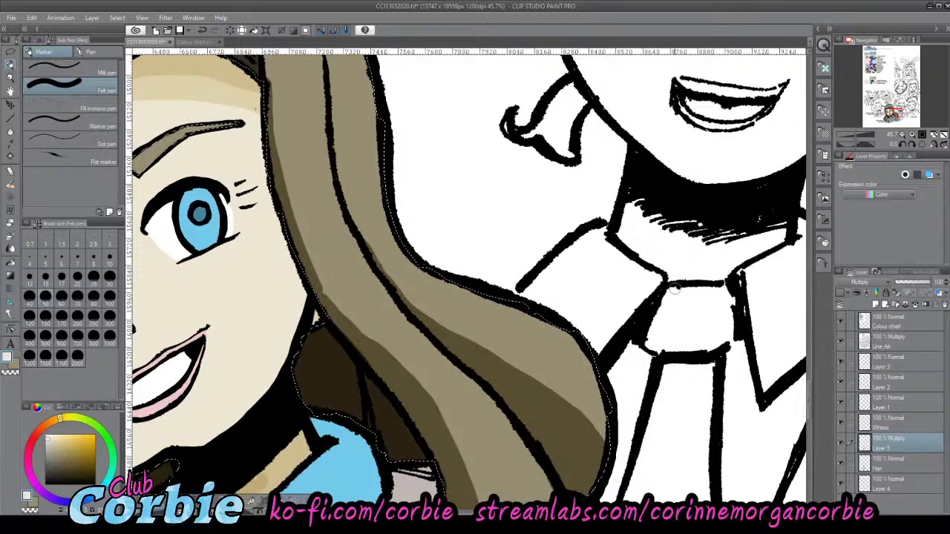
click(842, 444)
click(841, 443)
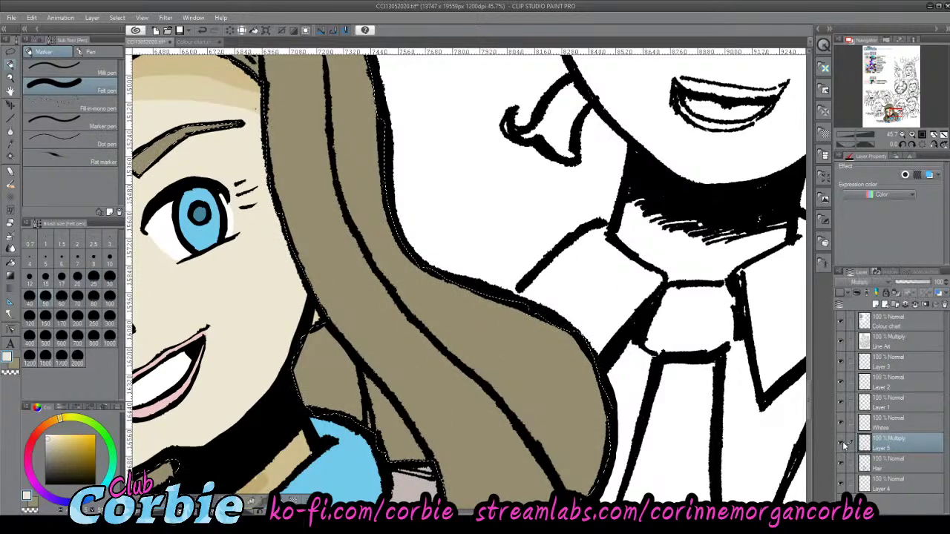
click(102, 38)
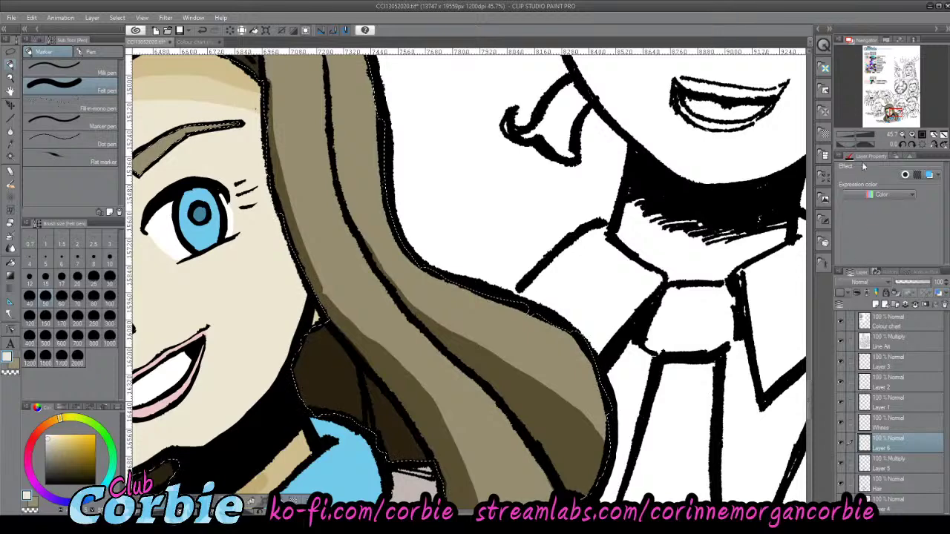
click(866, 84)
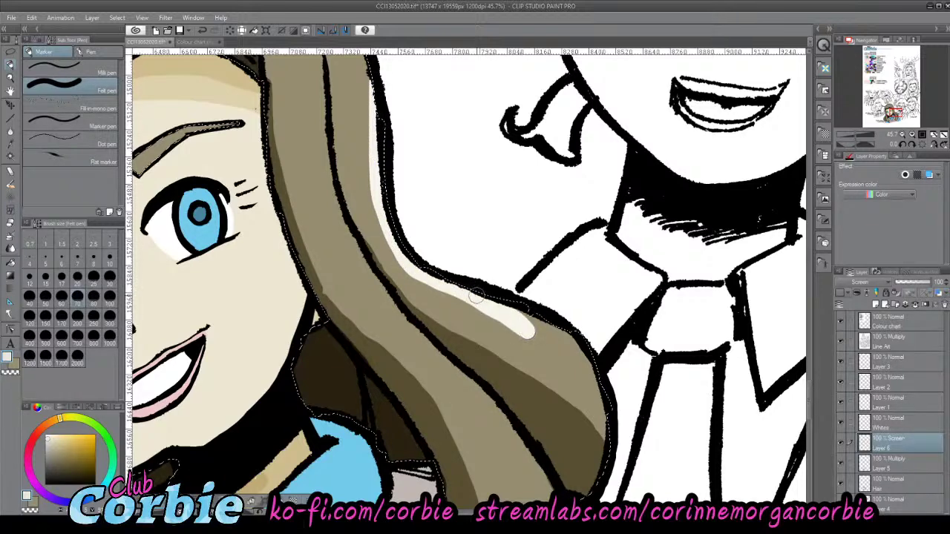
mouse_move(477, 295)
mouse_down()
mouse_move(577, 361)
mouse_move(601, 398)
mouse_move(513, 310)
mouse_move(573, 368)
mouse_move(564, 335)
mouse_up()
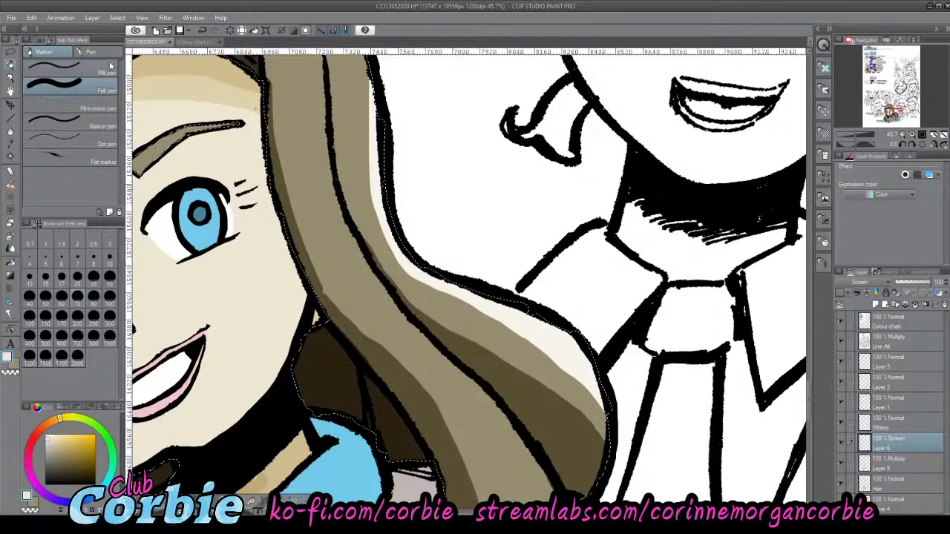
- Paint near-white felt pen highlights along the crown's outer edge and beneath the curved strand line at the top of the head
click(10, 79)
scroll(383, 243, down, 8)
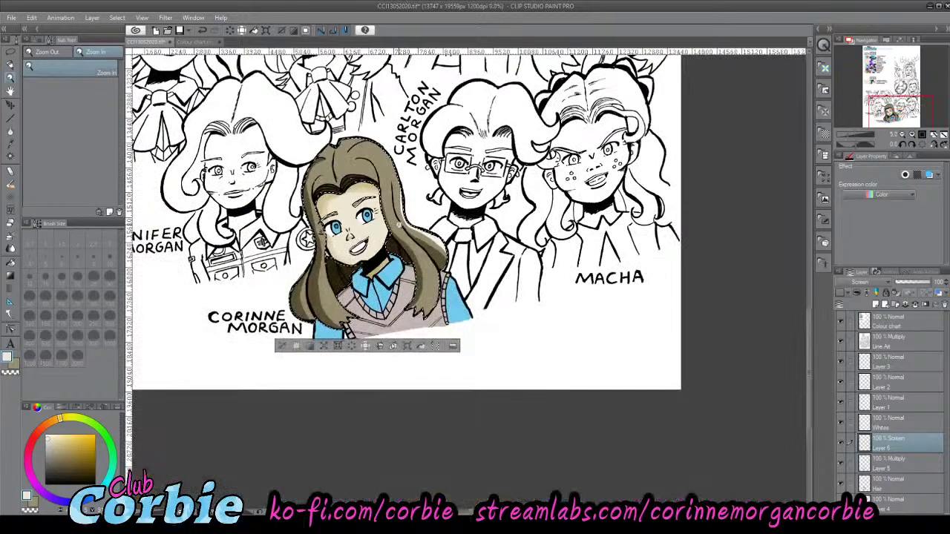
scroll(396, 198, up, 1)
scroll(394, 198, up, 6)
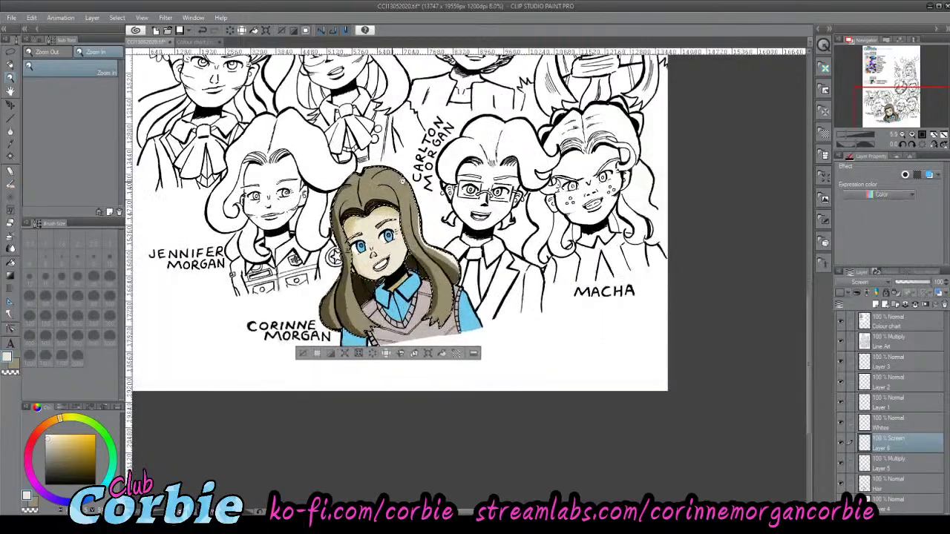
scroll(407, 154, up, 3)
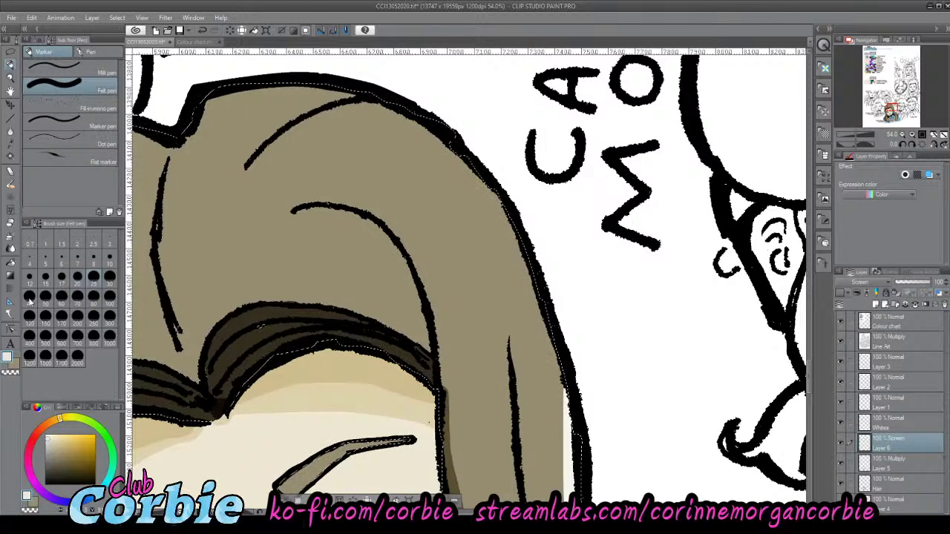
mouse_move(247, 168)
mouse_down()
mouse_move(289, 136)
mouse_move(401, 119)
mouse_move(376, 111)
mouse_move(292, 135)
mouse_move(355, 99)
mouse_move(391, 101)
mouse_move(432, 135)
mouse_up()
drag(540, 261, 469, 173)
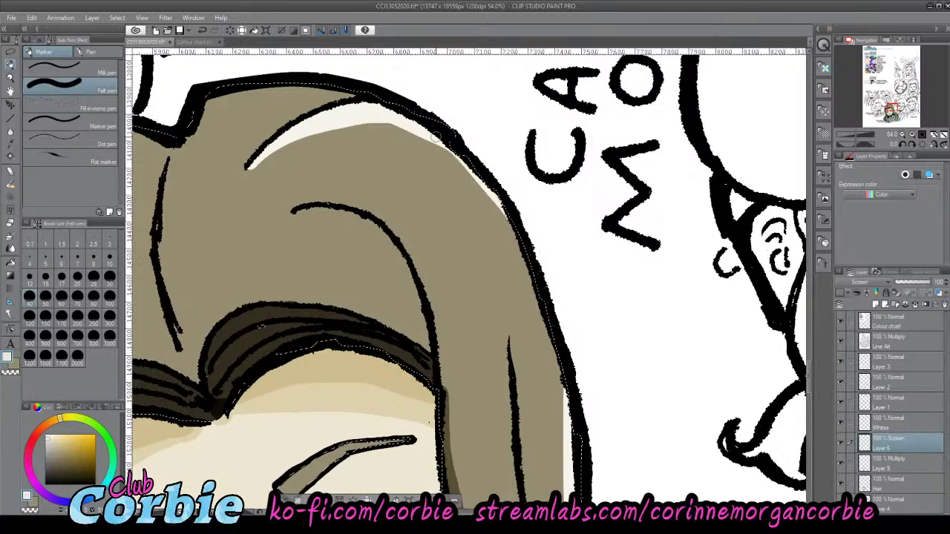
mouse_move(417, 127)
mouse_down()
mouse_move(516, 256)
mouse_move(564, 361)
mouse_move(496, 199)
mouse_move(516, 240)
mouse_move(429, 132)
mouse_up()
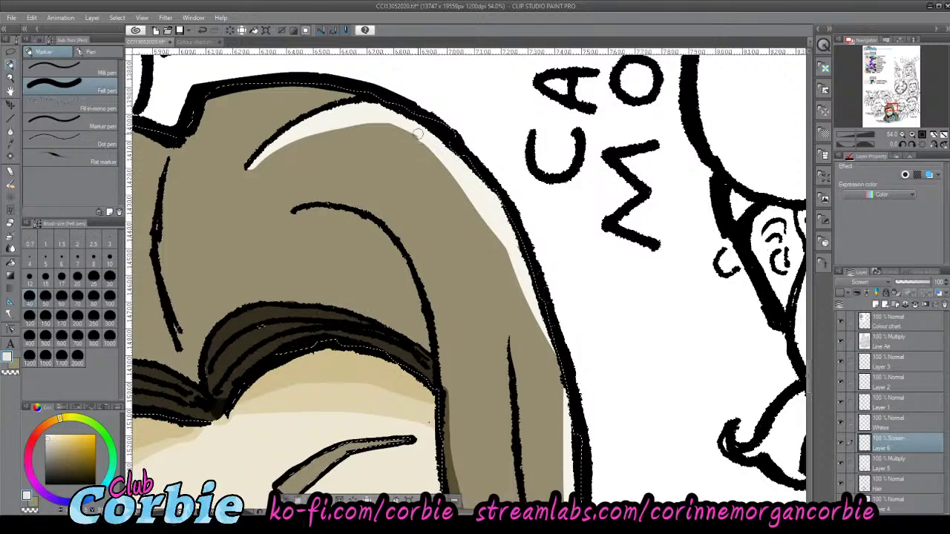
mouse_move(264, 94)
mouse_down()
mouse_move(207, 108)
mouse_move(229, 93)
mouse_move(361, 79)
mouse_move(190, 106)
mouse_up()
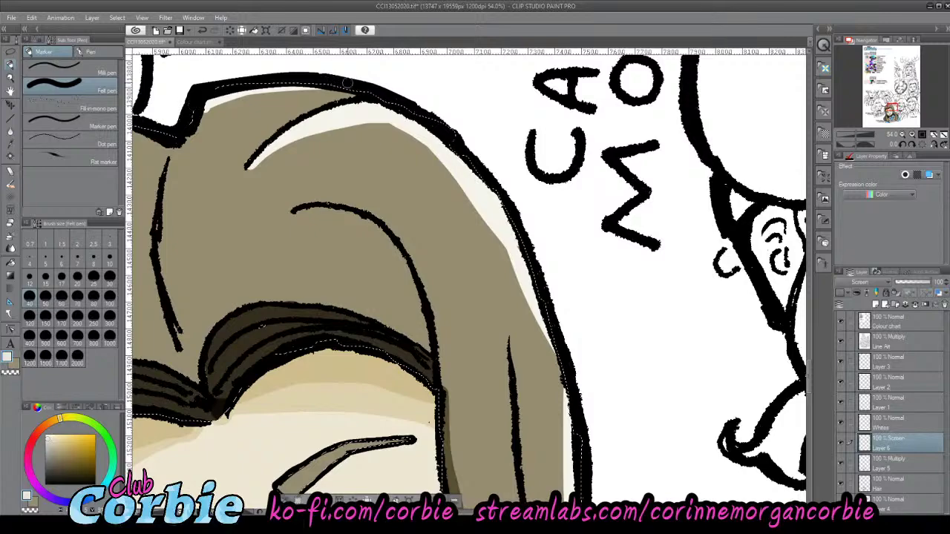
- Deselect the hair and lower the Screen highlight layer's opacity to 70%
click(11, 78)
drag(298, 144, 204, 152)
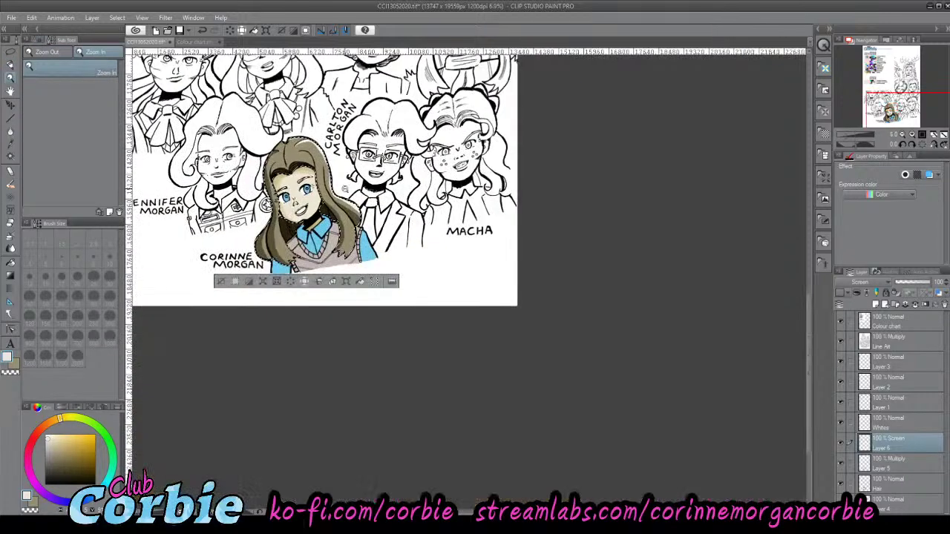
drag(319, 193, 341, 168)
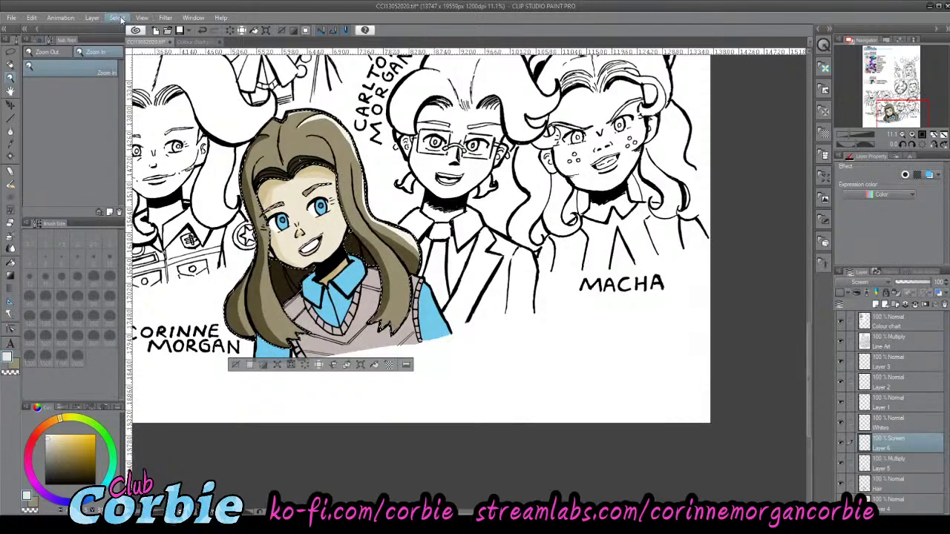
key(ctrl+d)
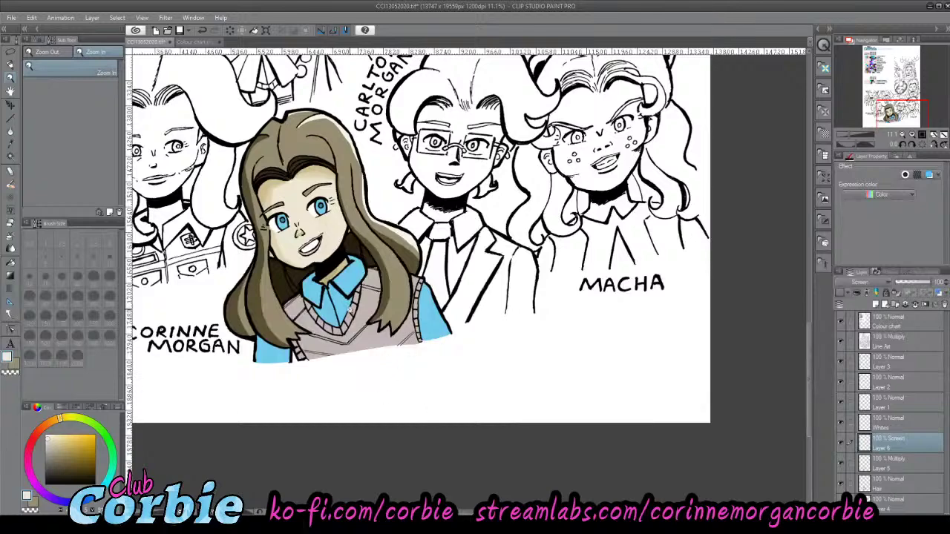
drag(256, 186, 282, 167)
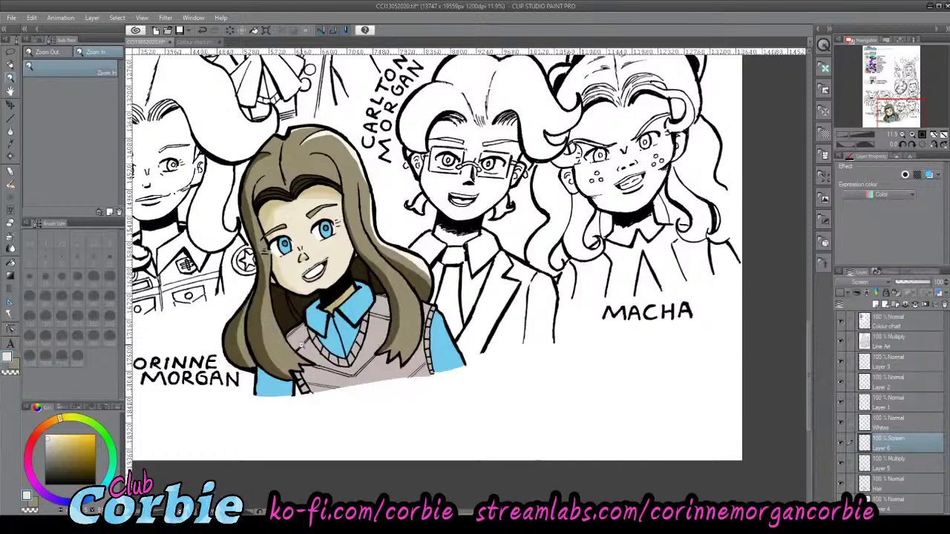
mouse_move(377, 254)
mouse_down()
mouse_move(350, 249)
mouse_move(385, 245)
mouse_up()
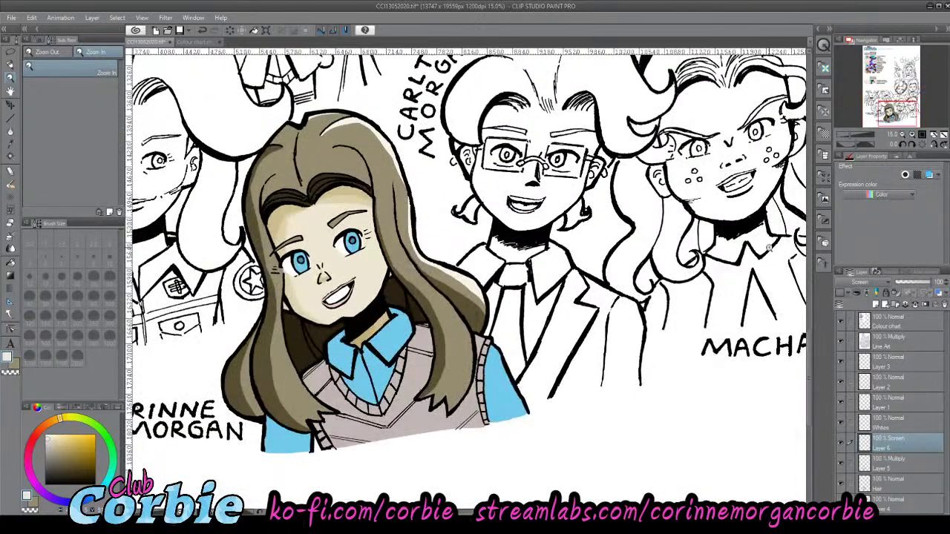
click(914, 289)
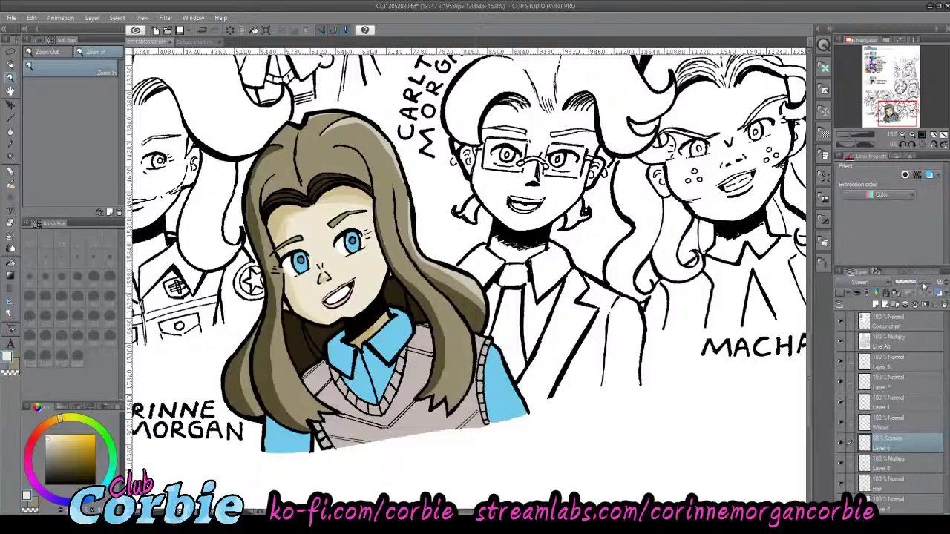
drag(923, 285, 923, 284)
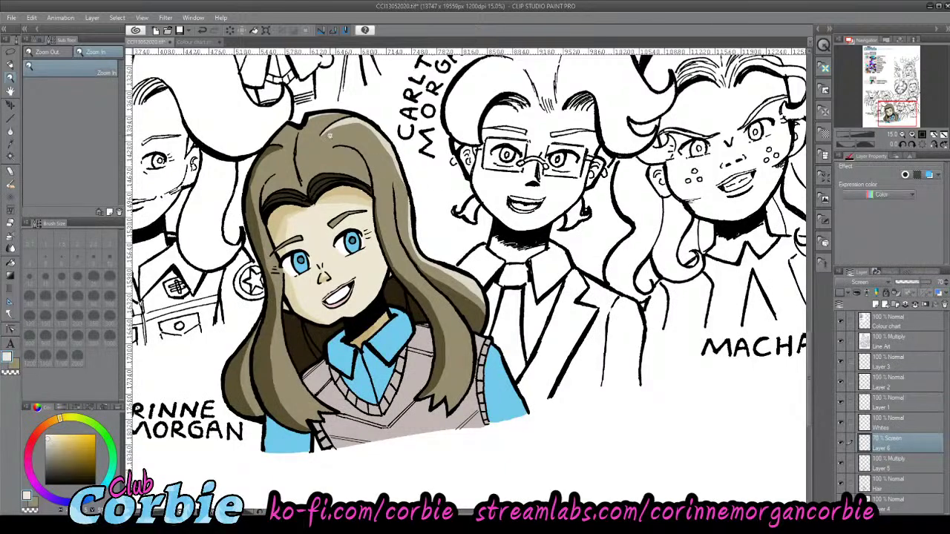
- Examine the highlighted hair against the whole character line-up, and look over the vest and collar up close
drag(429, 253, 343, 245)
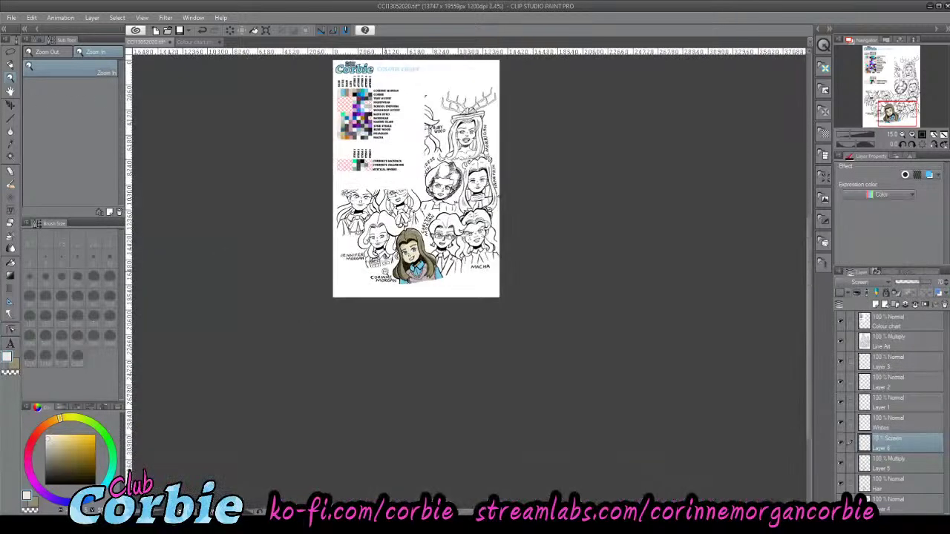
drag(430, 230, 462, 238)
drag(406, 252, 448, 262)
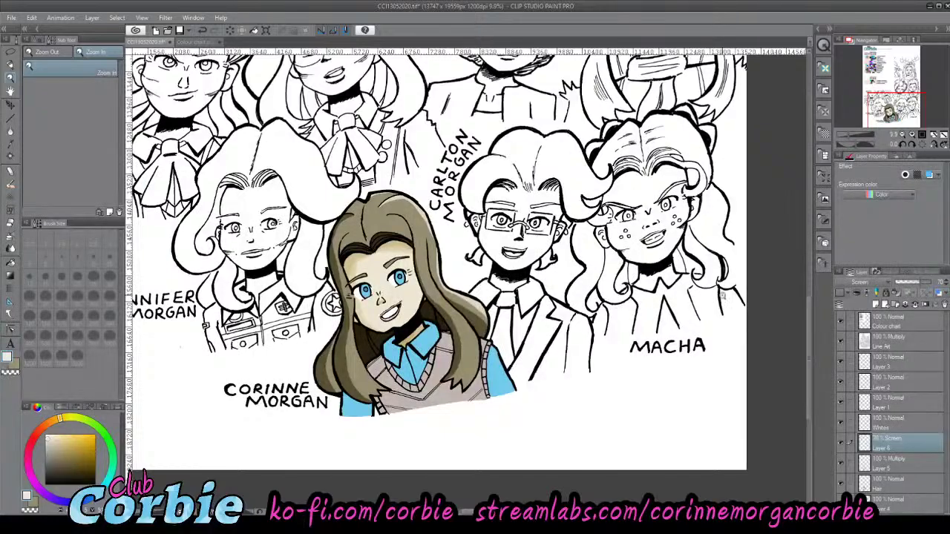
drag(468, 295, 529, 273)
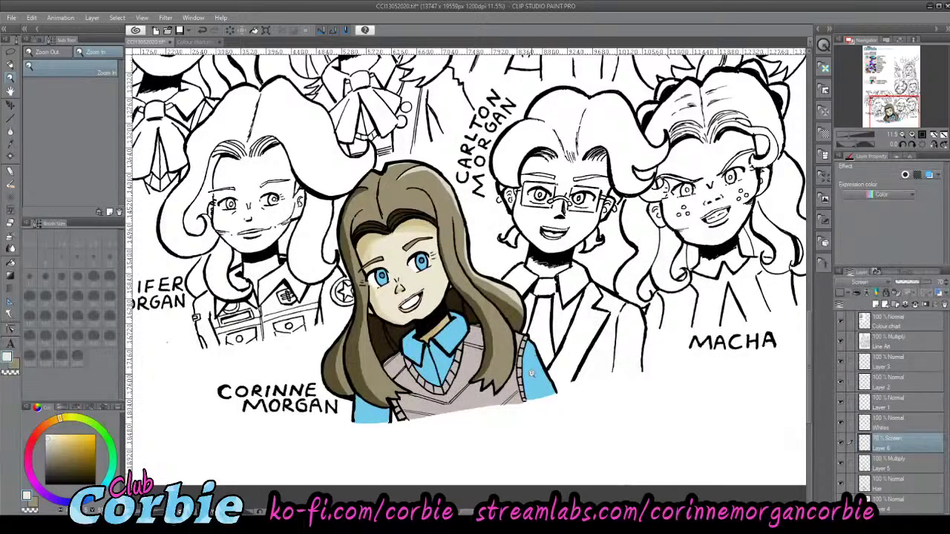
drag(521, 358, 574, 339)
drag(509, 354, 523, 354)
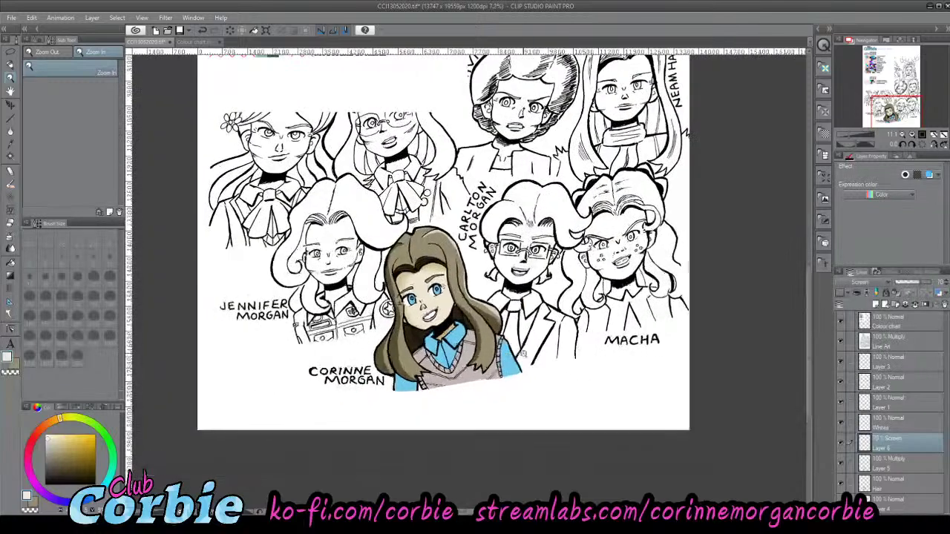
drag(431, 350, 522, 317)
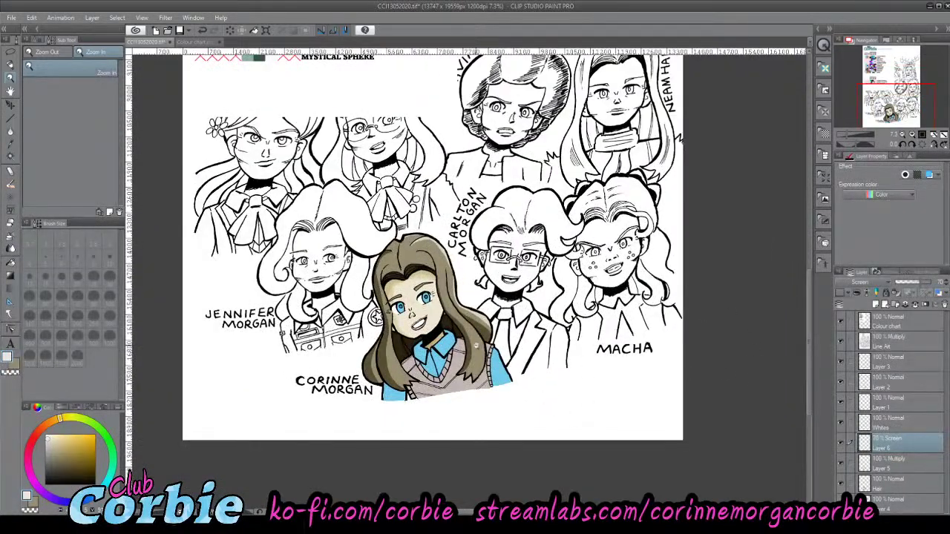
drag(476, 346, 464, 327)
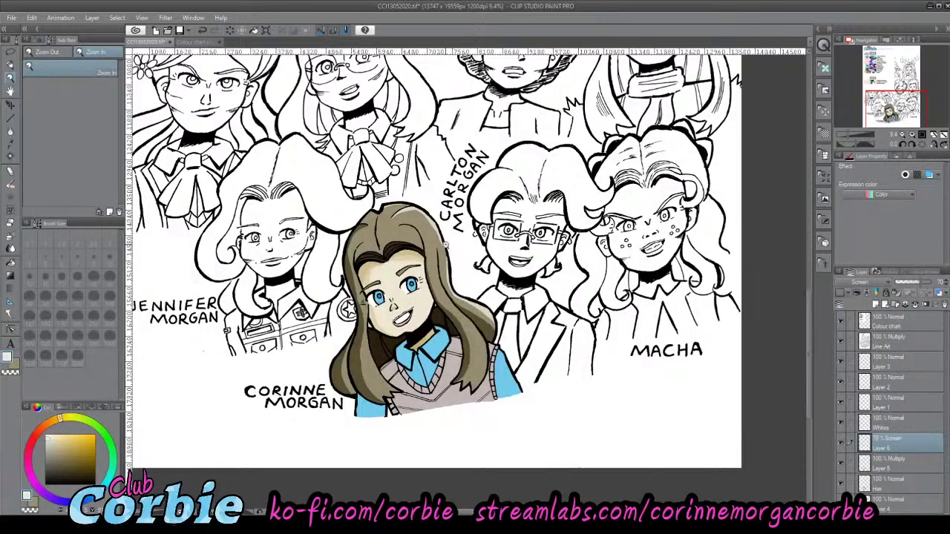
drag(428, 271, 450, 283)
drag(468, 336, 447, 322)
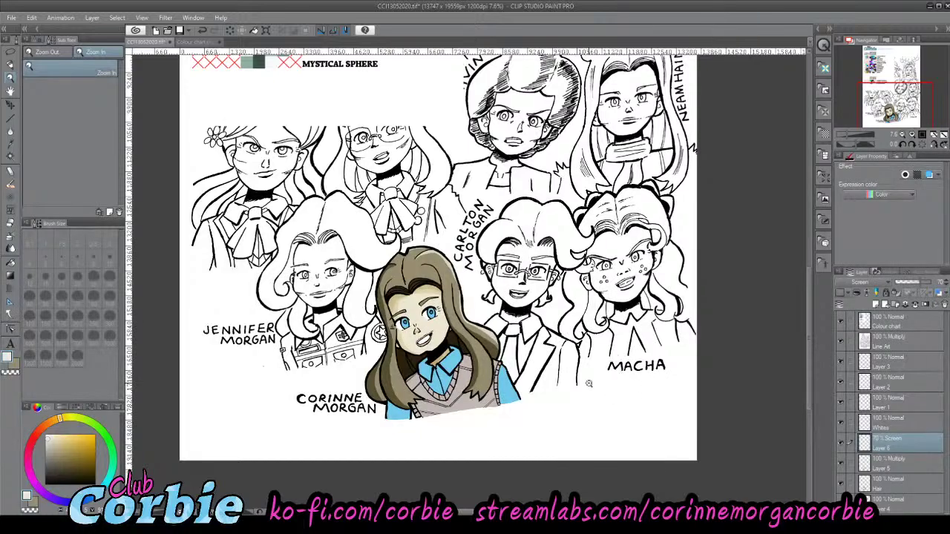
scroll(466, 337, up, 1)
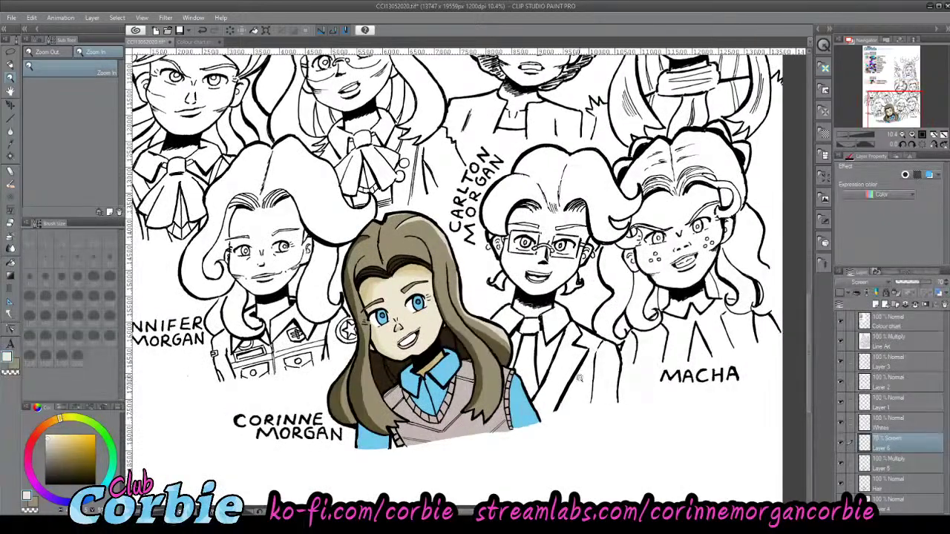
scroll(513, 322, down, 3)
scroll(513, 322, up, 1)
scroll(476, 369, down, 3)
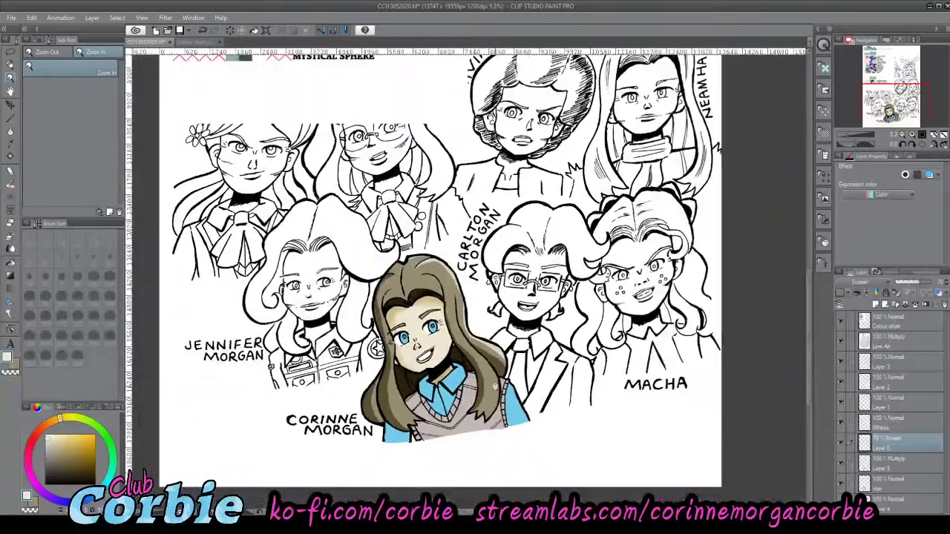
scroll(479, 393, up, 2)
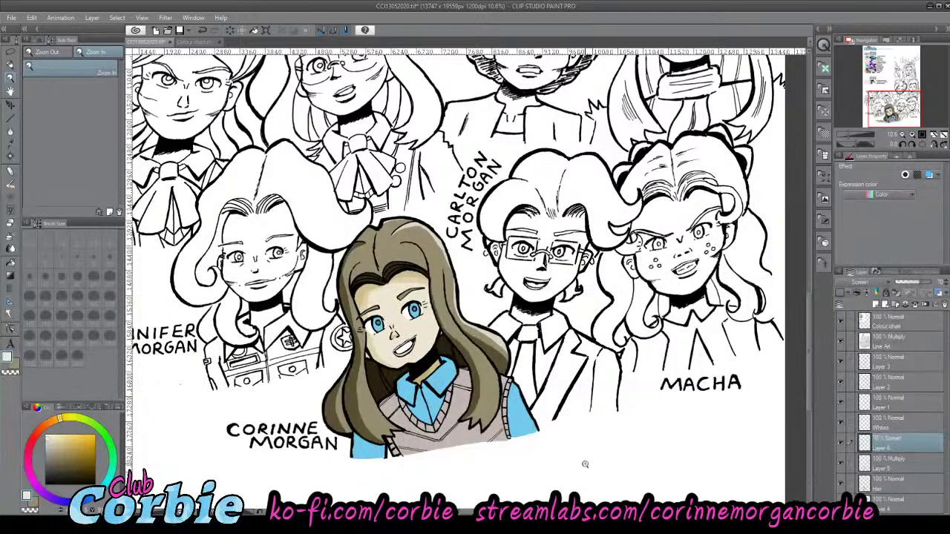
scroll(509, 414, down, 3)
scroll(517, 423, up, 3)
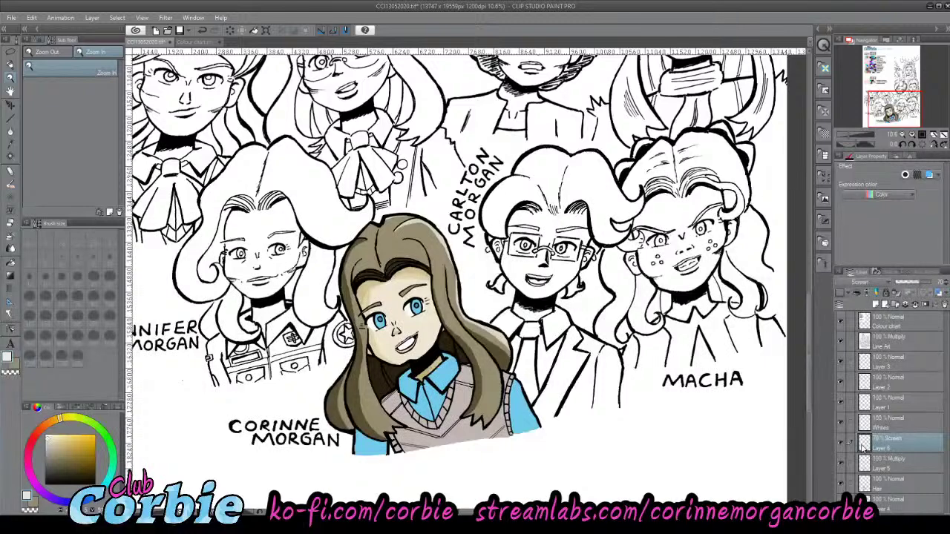
scroll(529, 348, down, 5)
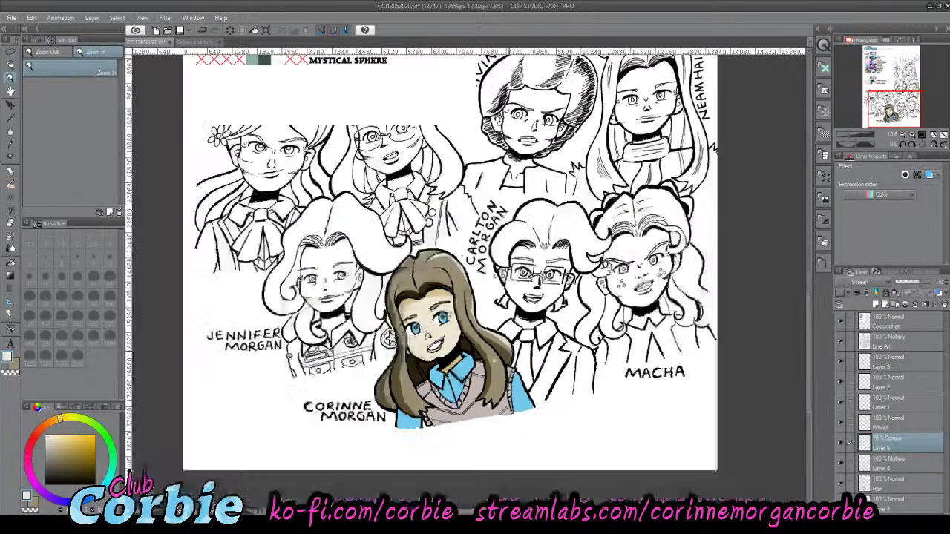
scroll(514, 304, up, 3)
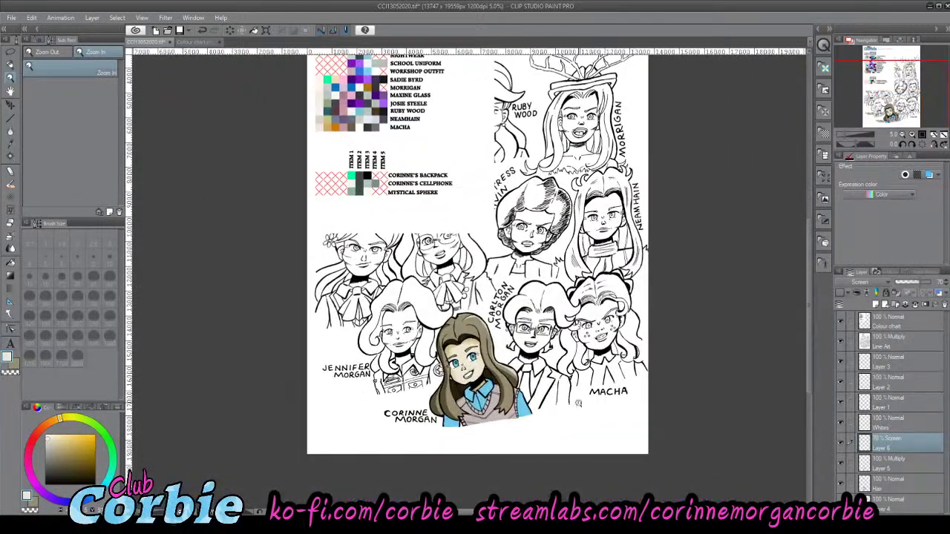
scroll(643, 440, up, 2)
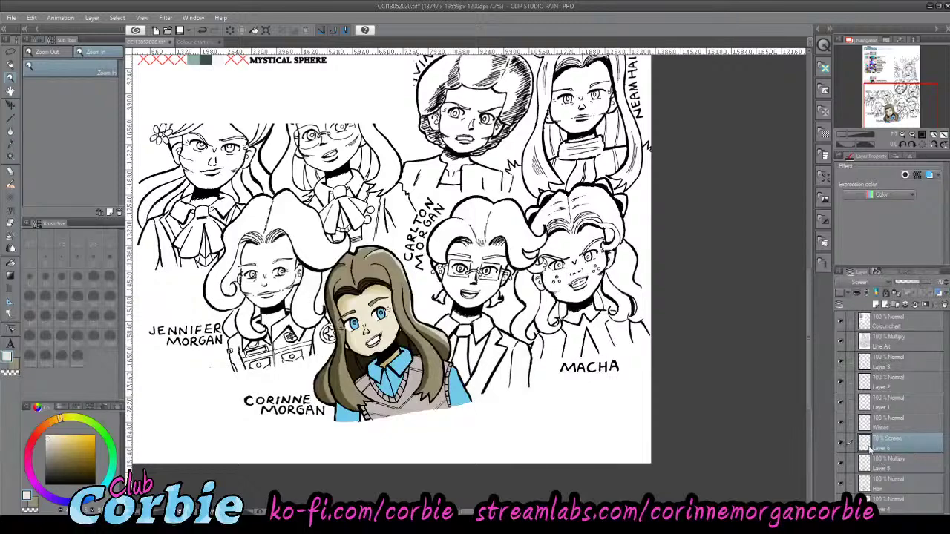
scroll(391, 426, up, 2)
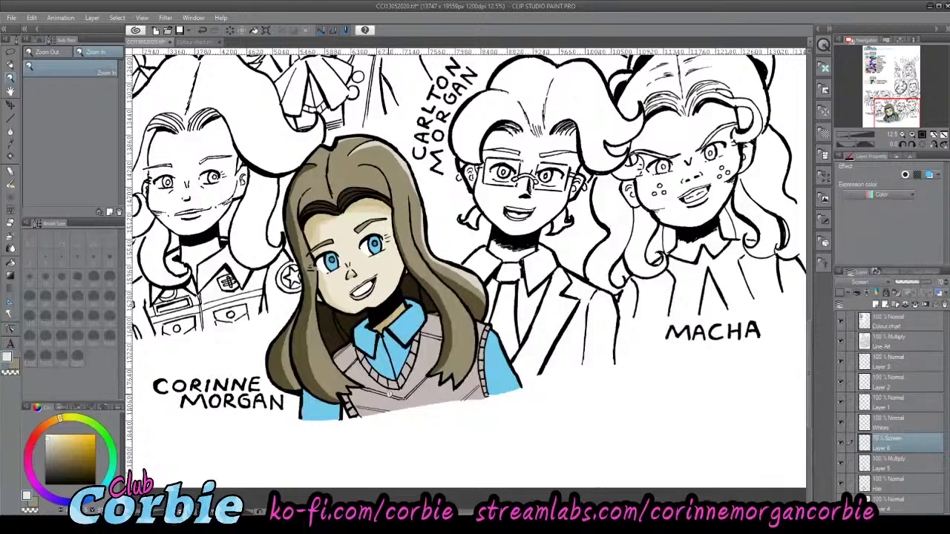
scroll(393, 415, up, 2)
scroll(406, 378, up, 2)
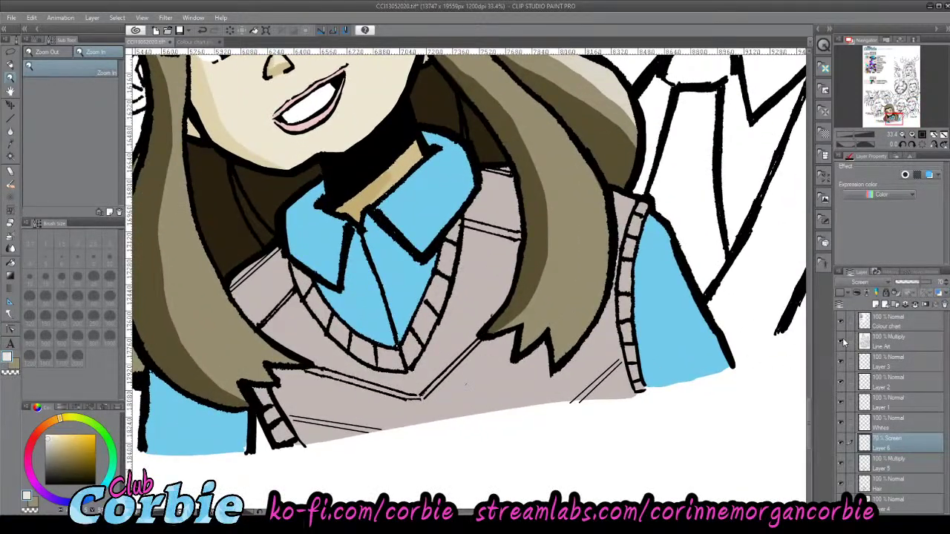
- On the Line Art layer, erase the double diagonal pattern line on the vest beside the armhole ribbing with the Snap eraser
click(841, 341)
click(841, 341)
click(877, 329)
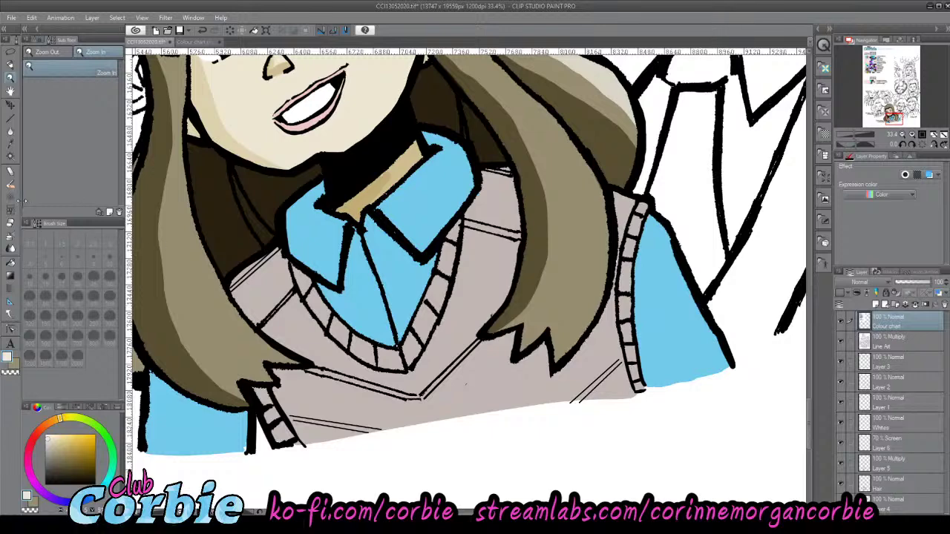
click(12, 225)
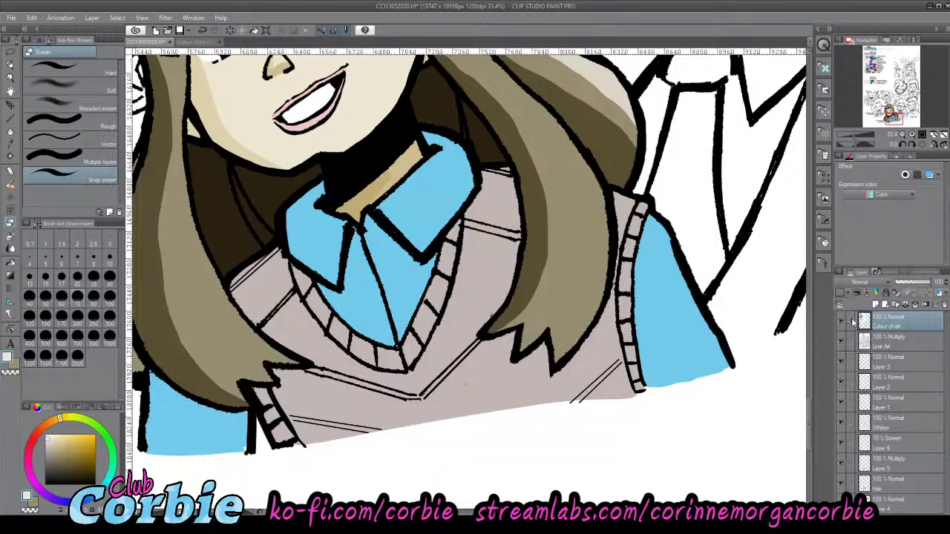
click(878, 347)
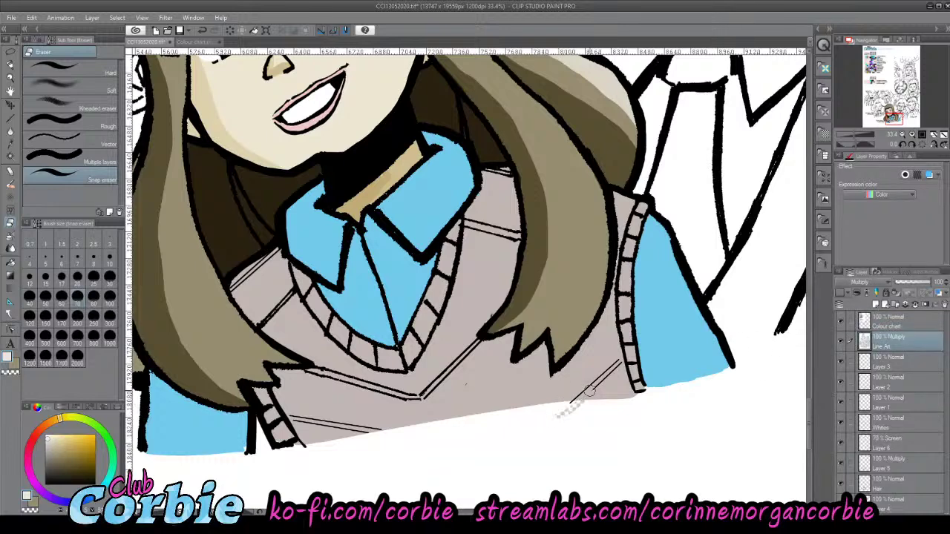
click(12, 367)
click(9, 357)
mouse_move(589, 383)
mouse_down()
mouse_move(565, 394)
mouse_move(595, 390)
mouse_move(558, 399)
mouse_move(593, 388)
mouse_move(613, 370)
mouse_up()
key(ctrl+z)
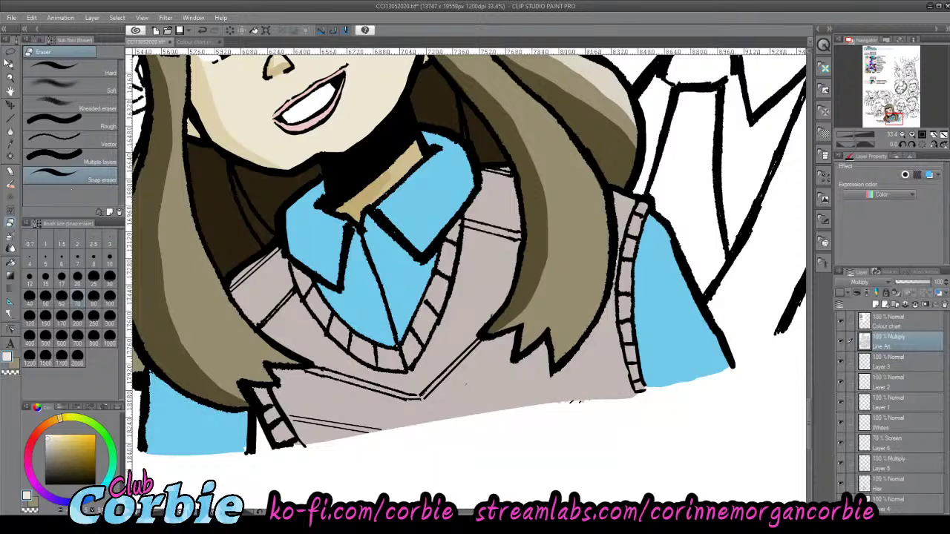
- Switch the Line Art layer's blending mode to Normal to inspect the erased patch at the vest's lower edge
click(11, 77)
drag(586, 404, 651, 393)
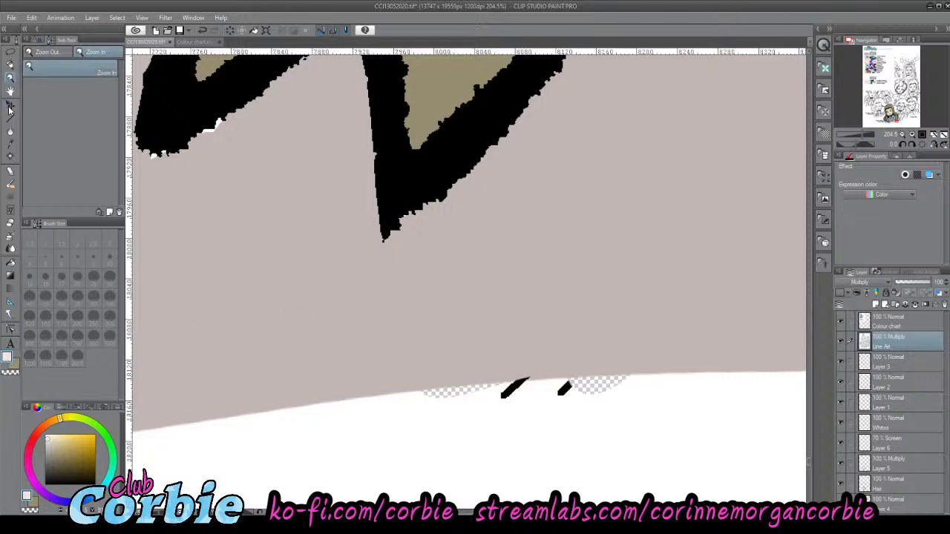
click(11, 66)
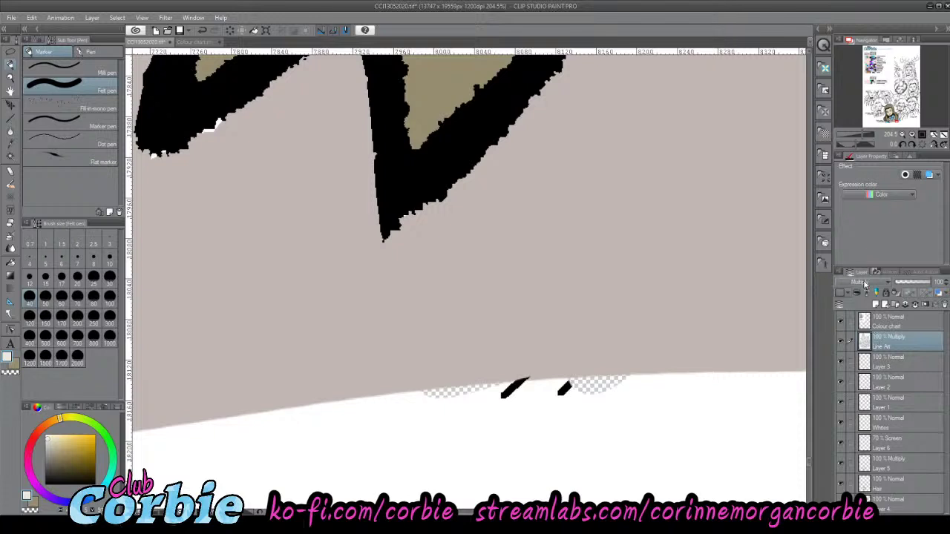
click(849, 23)
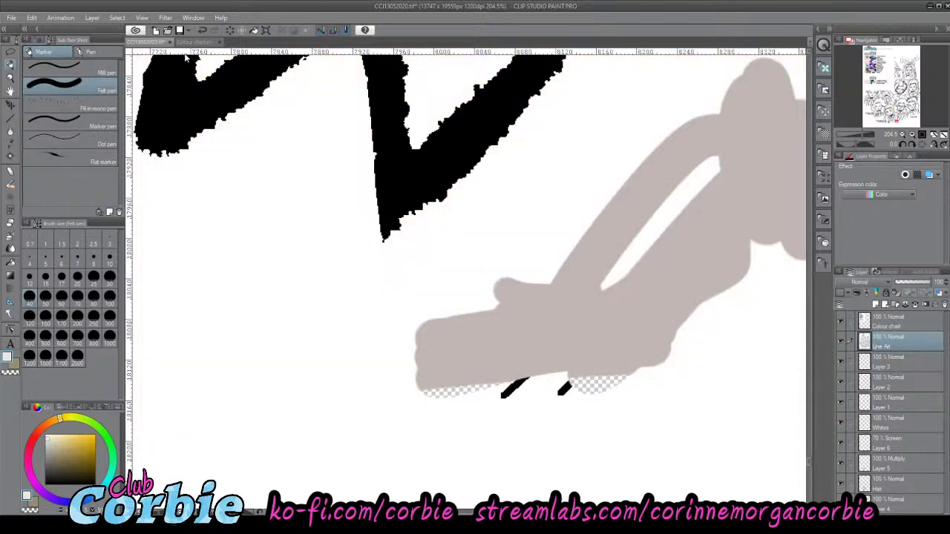
- Sample the paper white and cover the erased patch and leftover line ends with the G-pen at size 200
click(11, 78)
drag(257, 265, 214, 277)
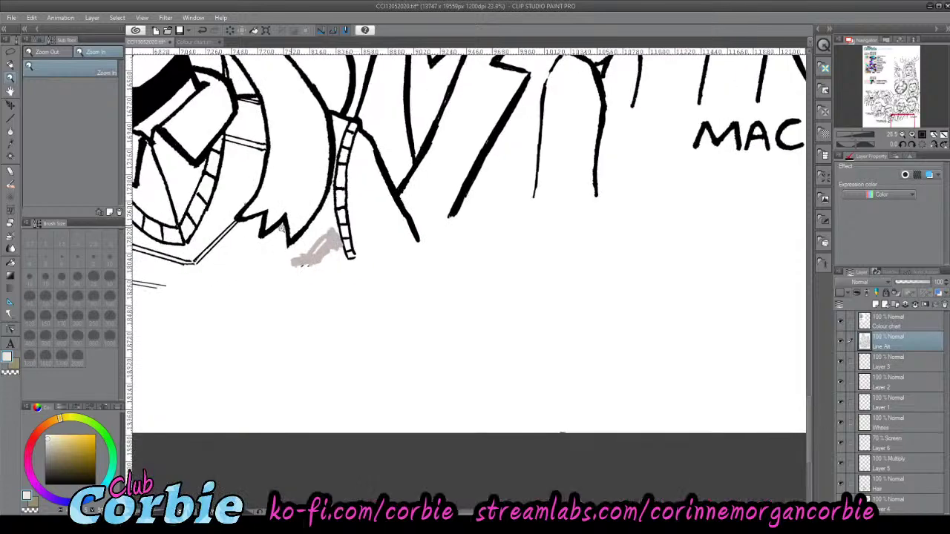
drag(288, 224, 326, 213)
drag(322, 260, 337, 260)
key(p)
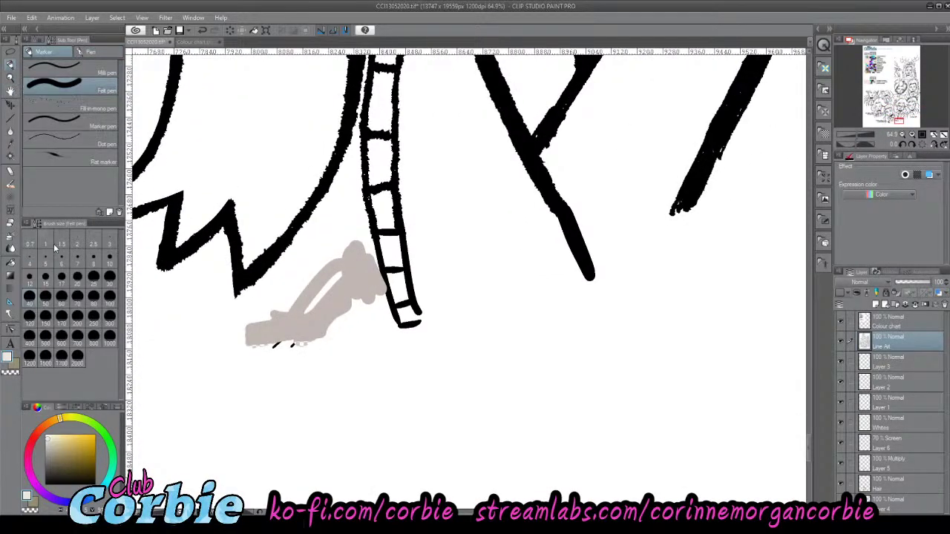
click(87, 51)
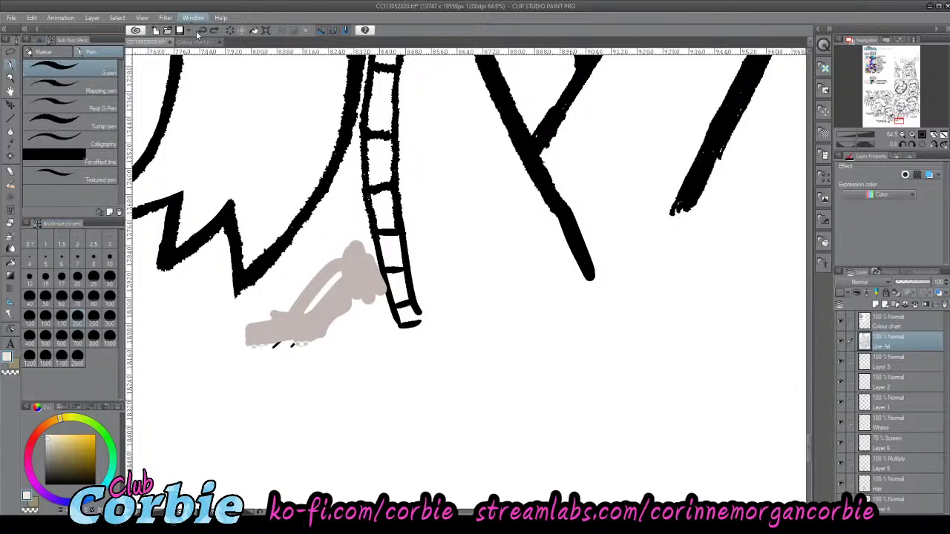
click(229, 121)
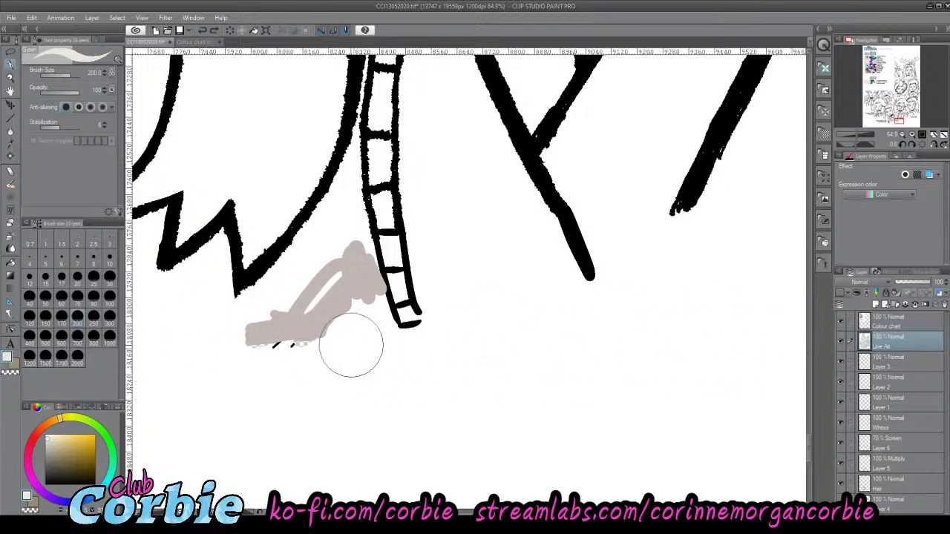
mouse_move(351, 345)
mouse_down()
mouse_move(310, 307)
mouse_move(248, 347)
mouse_move(252, 331)
mouse_move(282, 333)
mouse_up()
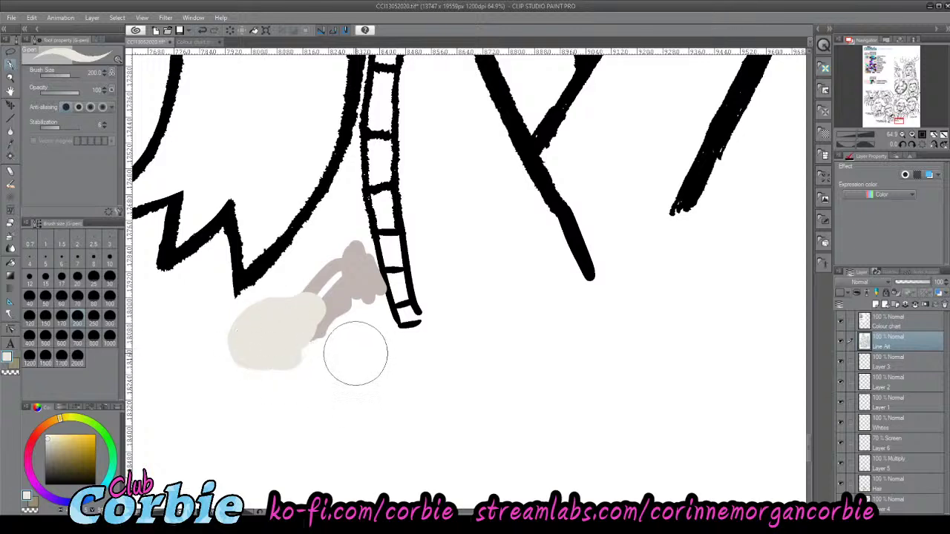
key(ctrl+z)
click(10, 149)
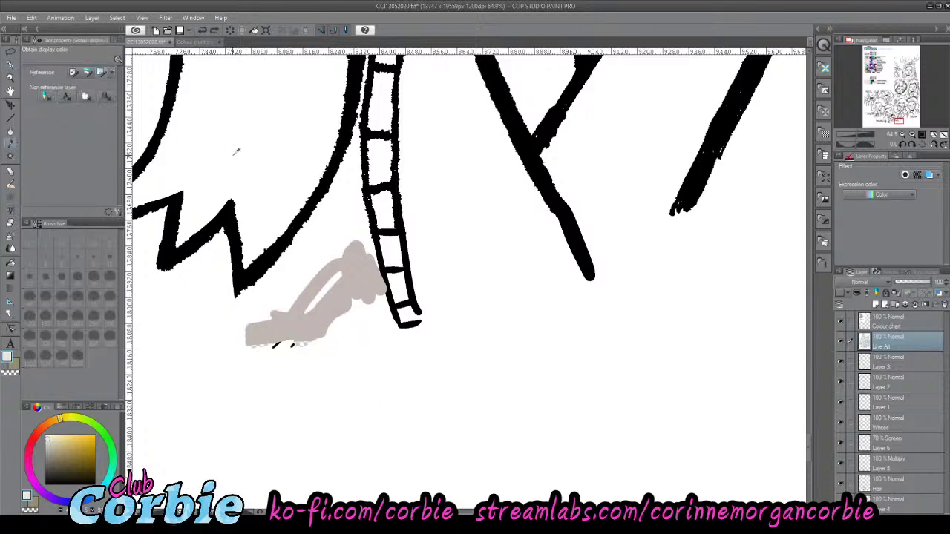
click(11, 64)
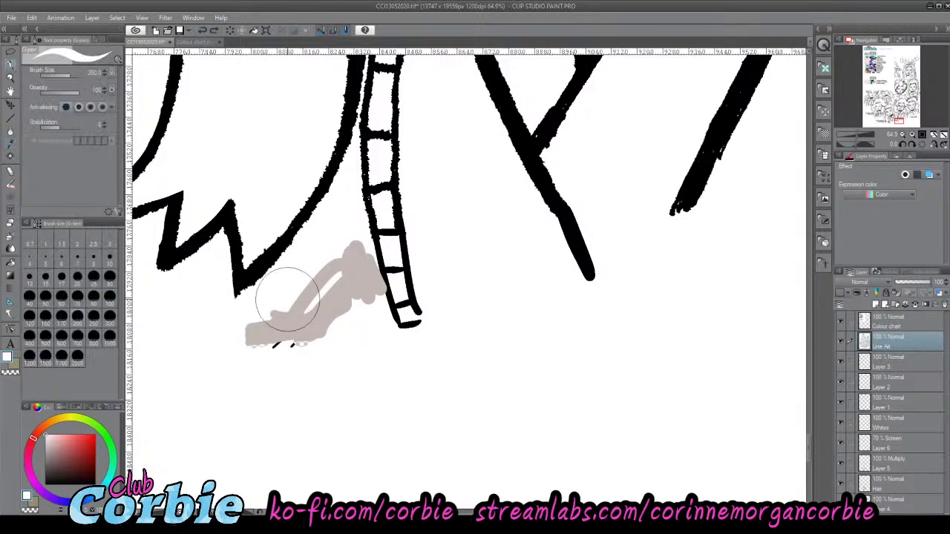
mouse_move(285, 341)
mouse_down()
mouse_move(334, 318)
mouse_move(343, 233)
mouse_move(379, 340)
mouse_move(365, 282)
mouse_move(357, 288)
mouse_up()
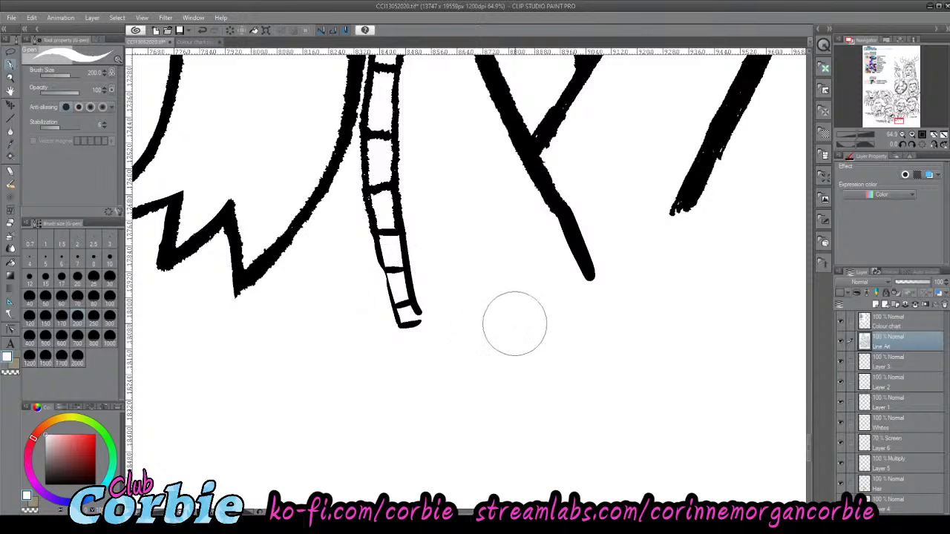
- Redraw the inner outline at the lower end of the armhole ribbing in black with the G-pen at size 40
click(15, 358)
drag(72, 440, 8, 506)
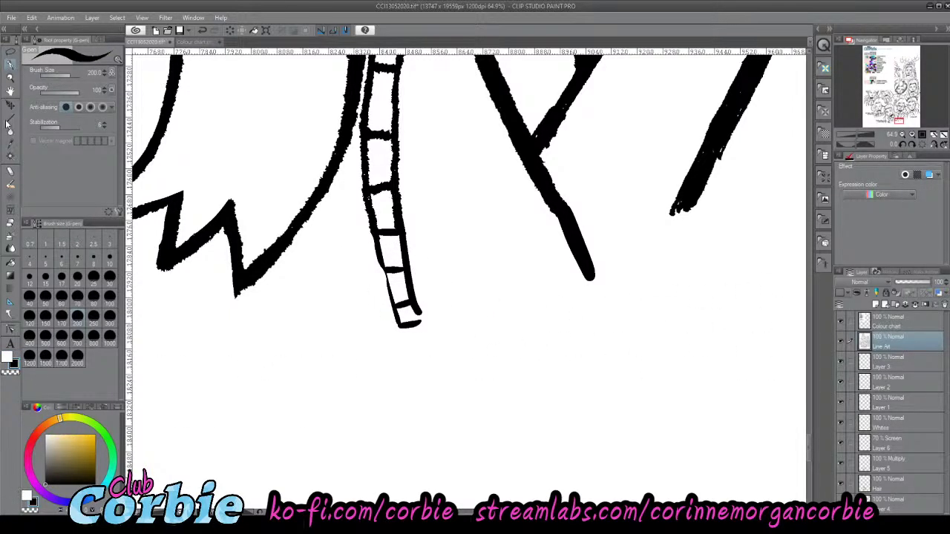
click(29, 296)
drag(380, 256, 398, 321)
key(ctrl+z)
drag(379, 258, 401, 333)
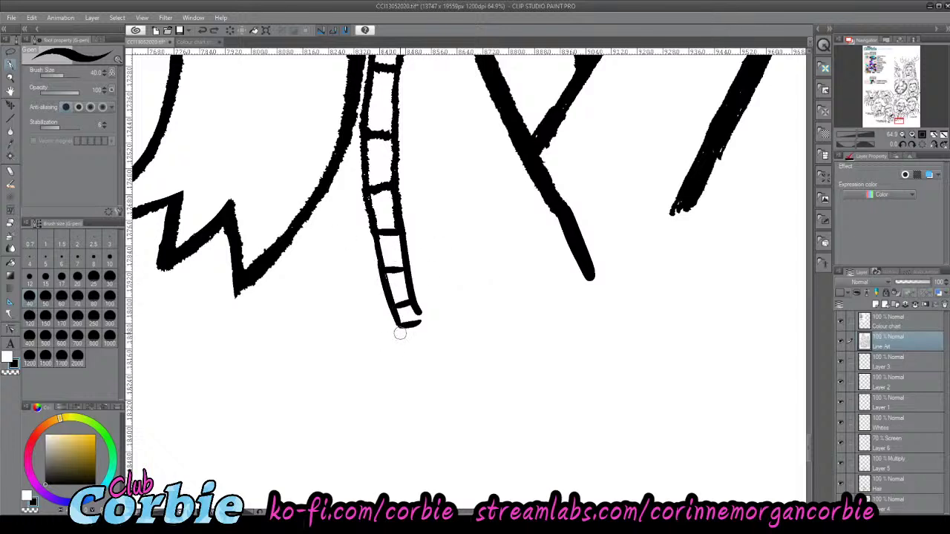
key(ctrl+z)
drag(383, 256, 399, 323)
key(ctrl+z)
- Set the Line Art layer's blending mode back to Multiply
click(14, 77)
drag(430, 218, 318, 269)
drag(393, 145, 725, 203)
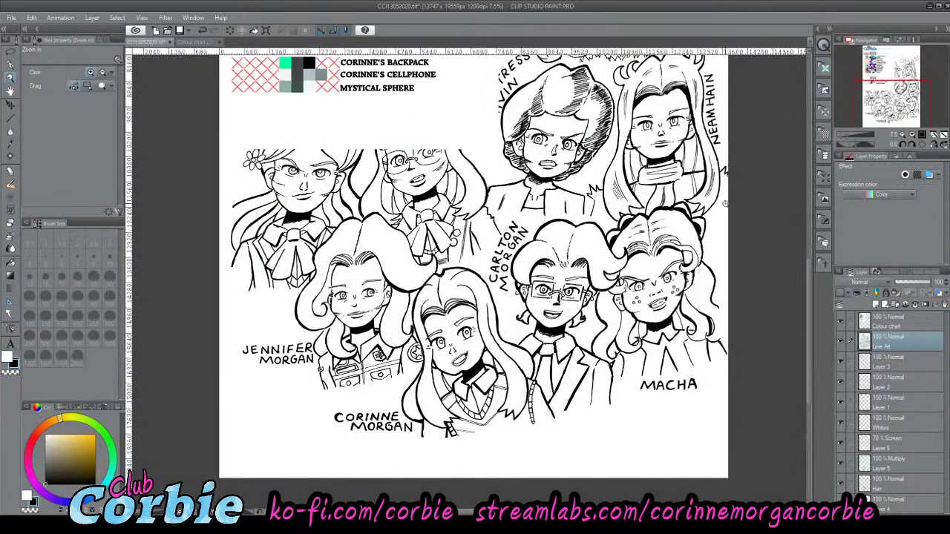
click(842, 47)
- Draw two parallel diagonal lines from the vest's lower edge up to the hair tips with the Straight line tool at size 7
drag(524, 436, 679, 431)
drag(442, 429, 512, 424)
drag(422, 416, 475, 410)
click(436, 405)
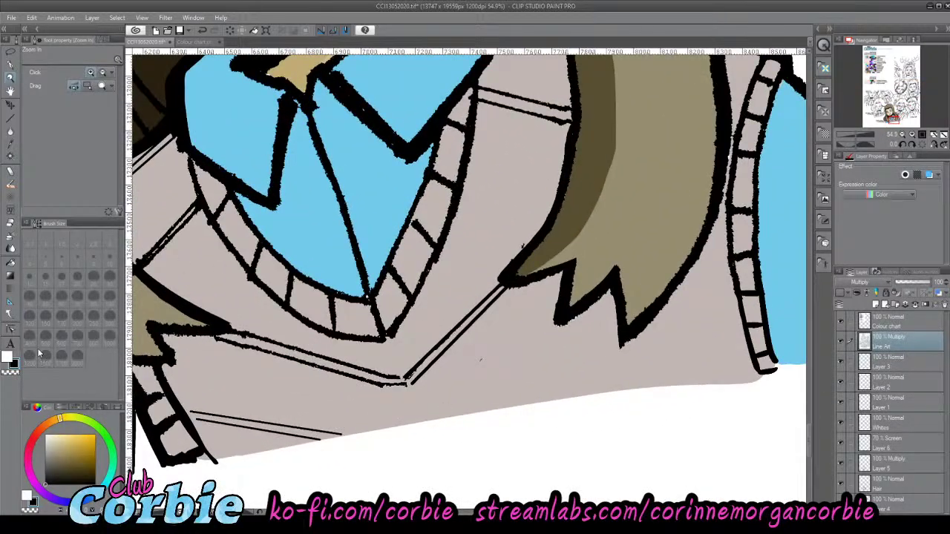
click(13, 118)
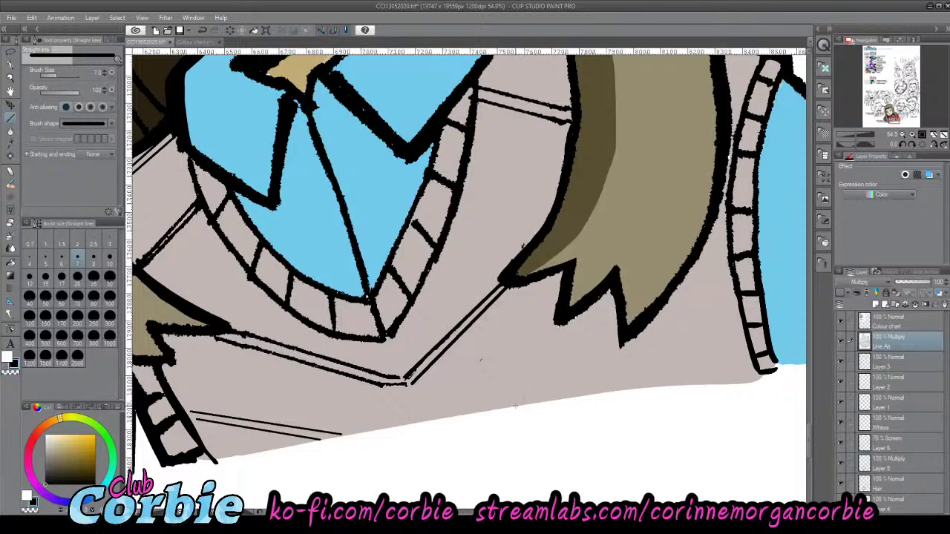
drag(514, 406, 610, 307)
drag(531, 404, 617, 310)
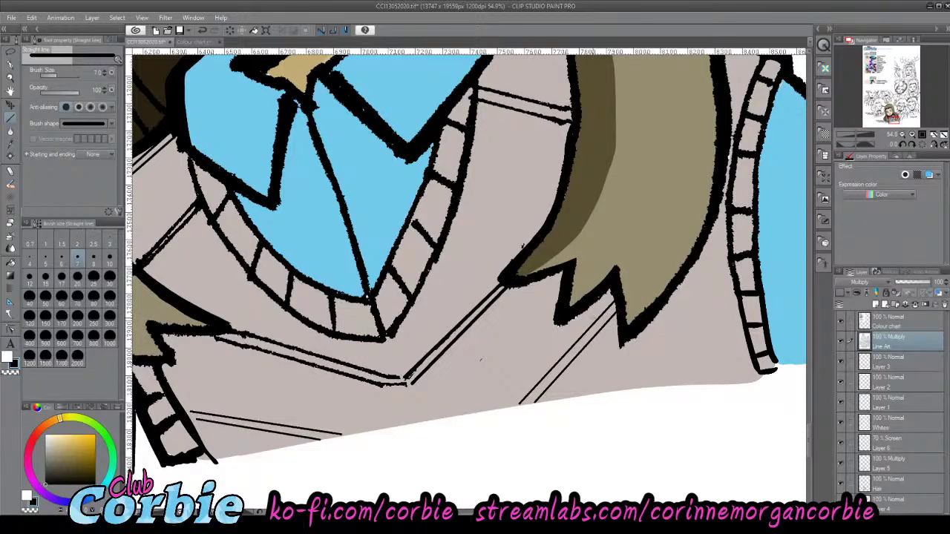
- Isolate the hair by hiding all layers except Hair, its Multiply shading Layer 5 and its Screen highlight Layer 6
click(11, 78)
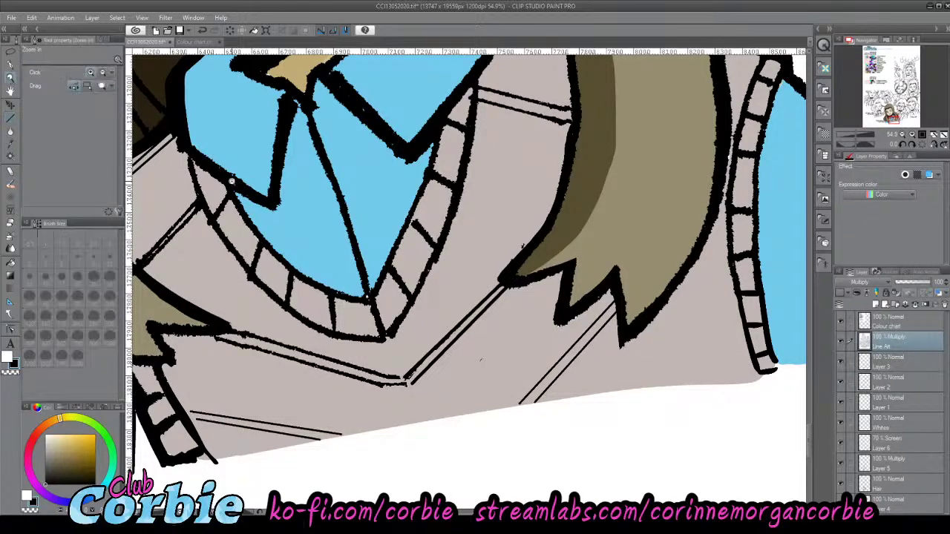
drag(266, 210, 167, 222)
drag(263, 210, 281, 194)
drag(280, 236, 315, 241)
drag(357, 219, 488, 227)
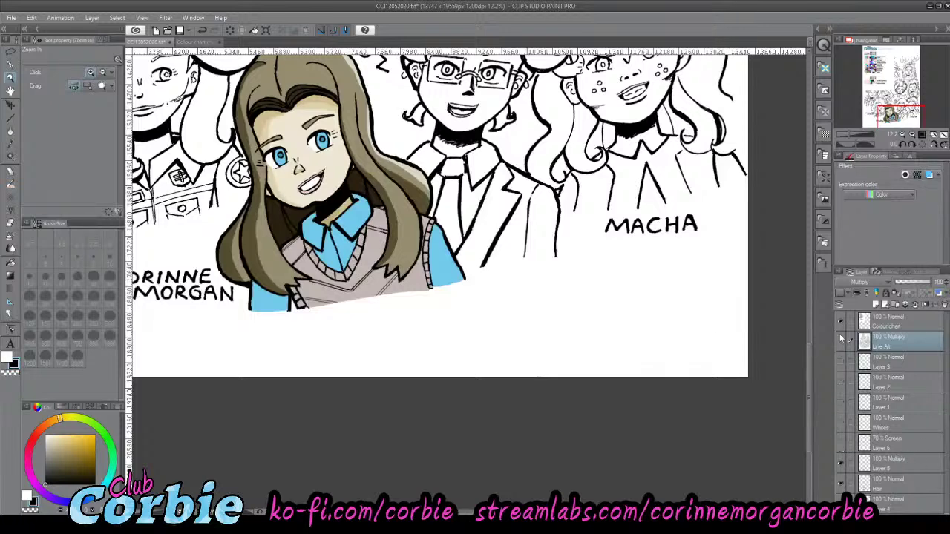
click(842, 340)
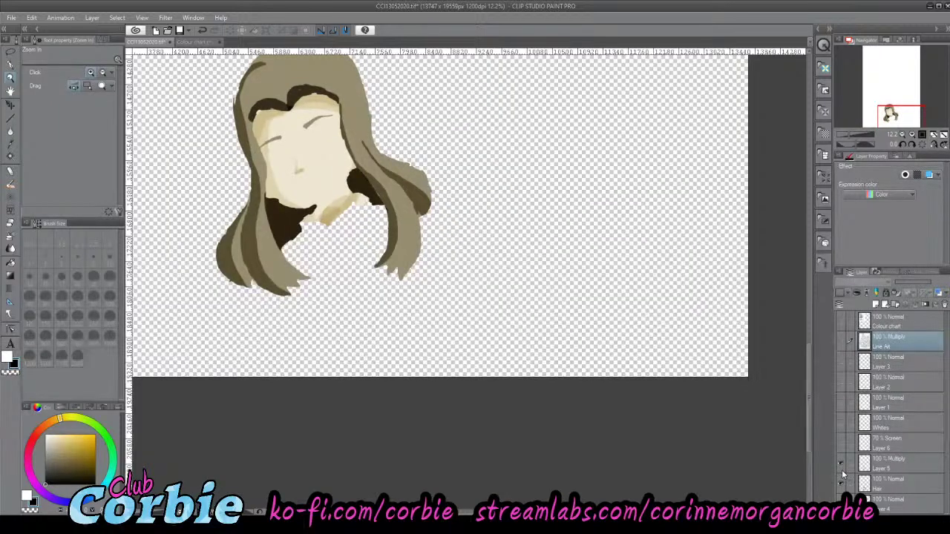
click(840, 463)
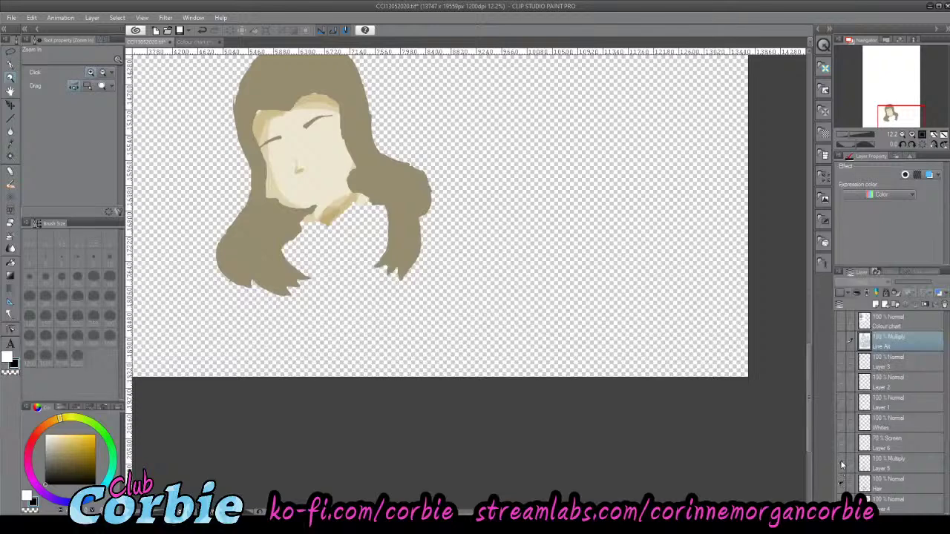
click(841, 464)
click(841, 504)
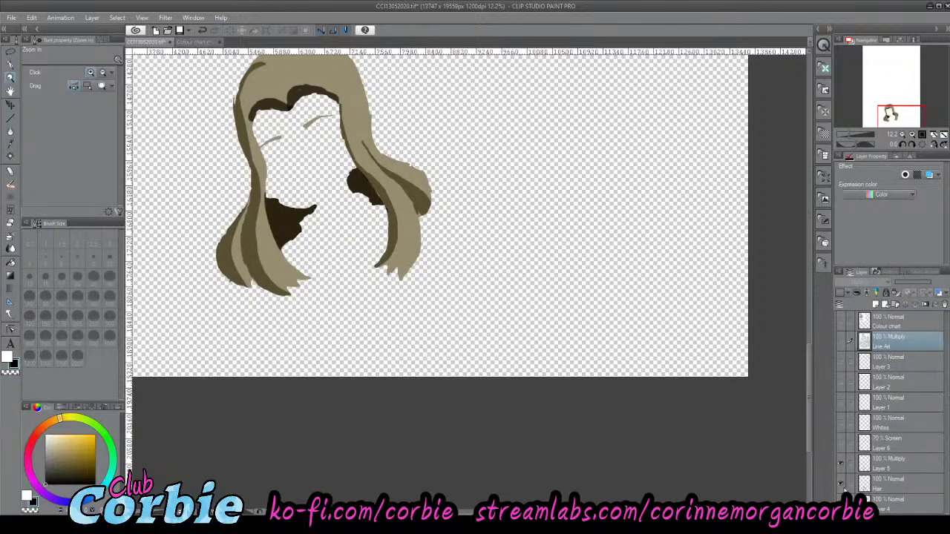
mouse_move(576, 264)
mouse_down()
mouse_move(545, 245)
mouse_move(572, 248)
mouse_up()
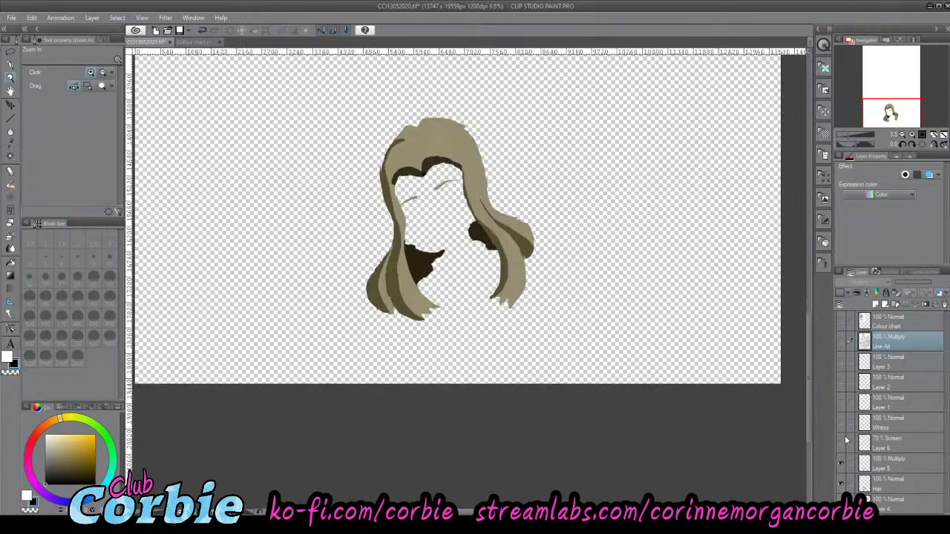
click(841, 444)
- Merge the Screen highlight Layer 6 and the Multiply shading Layer 5 into the Hair layer
click(880, 443)
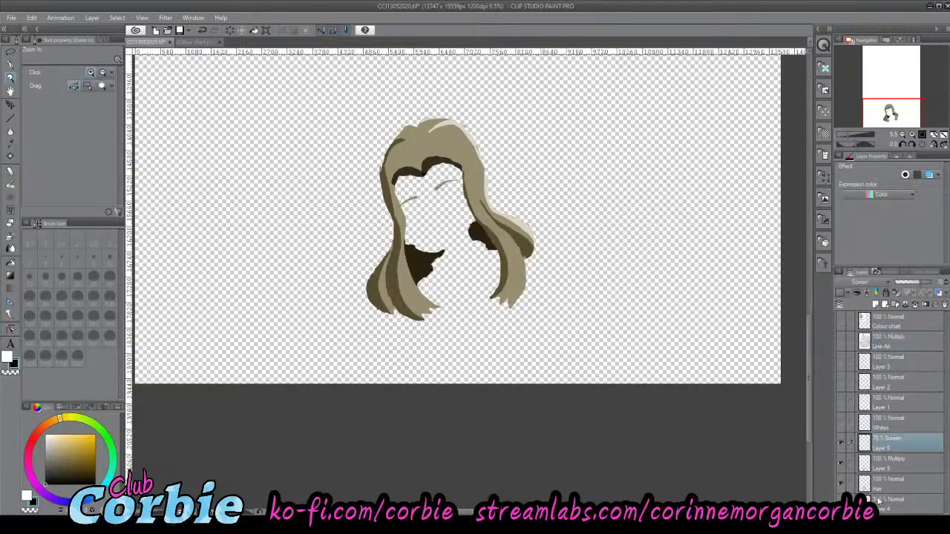
click(882, 481)
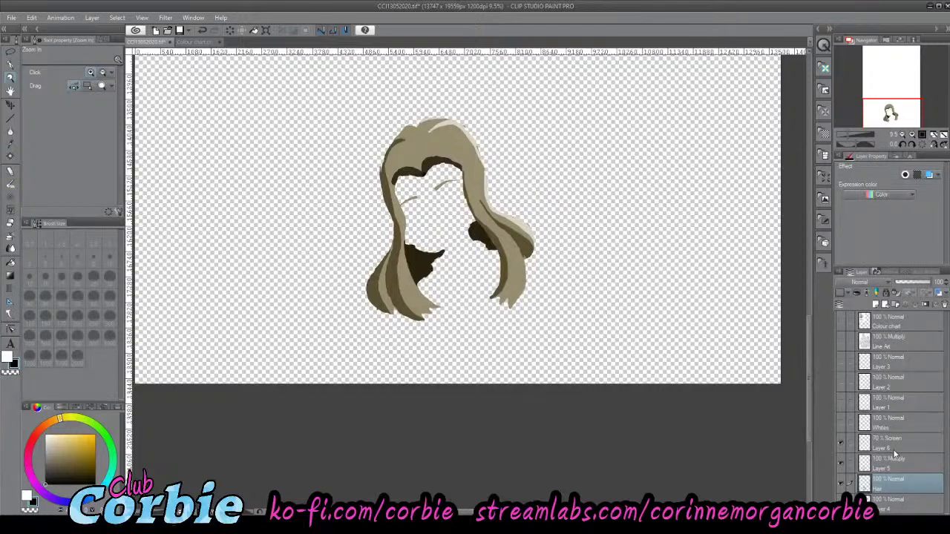
key(ctrl+shift+e)
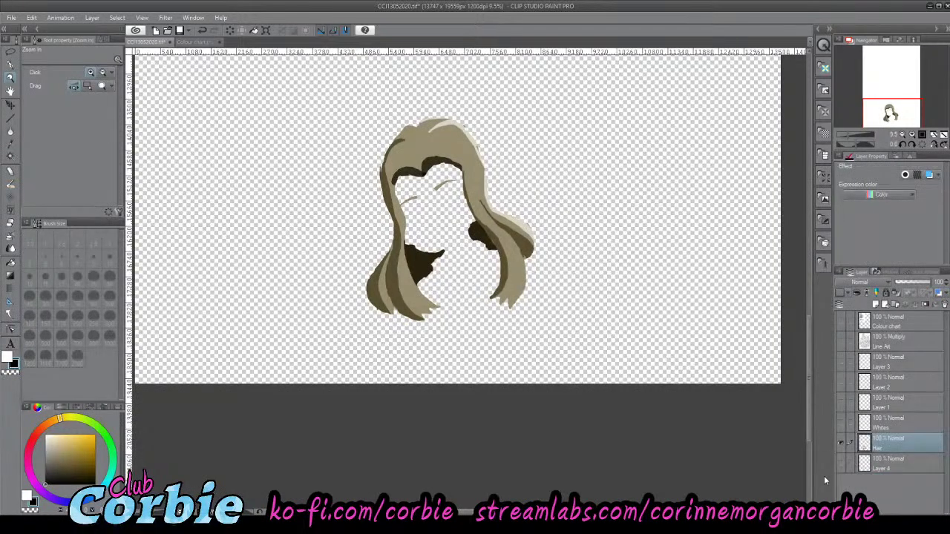
- Show Layer 4, Whites, Layer 1, Layer 2, Layer 3 and Line Art again, and make Layer 2 with the vest colour active
click(840, 423)
click(840, 423)
click(840, 423)
click(841, 463)
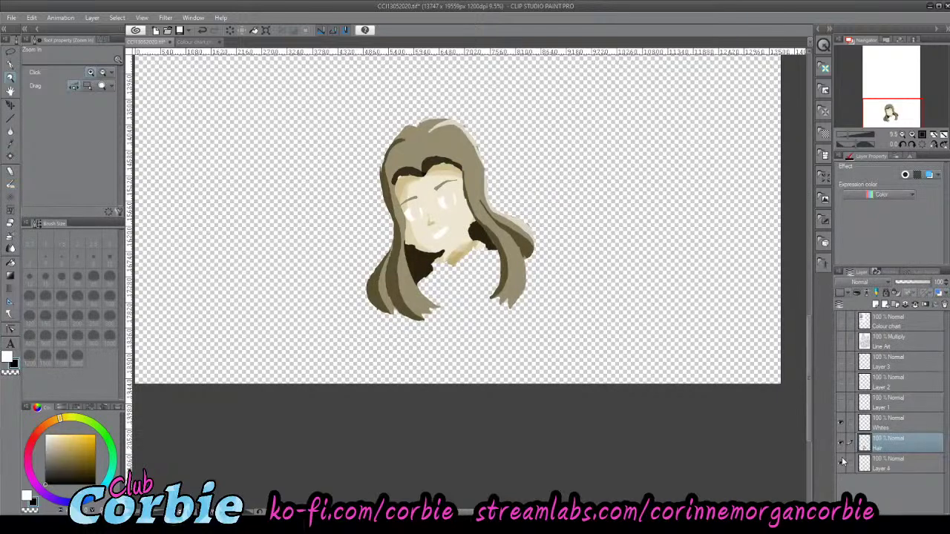
click(842, 403)
click(843, 383)
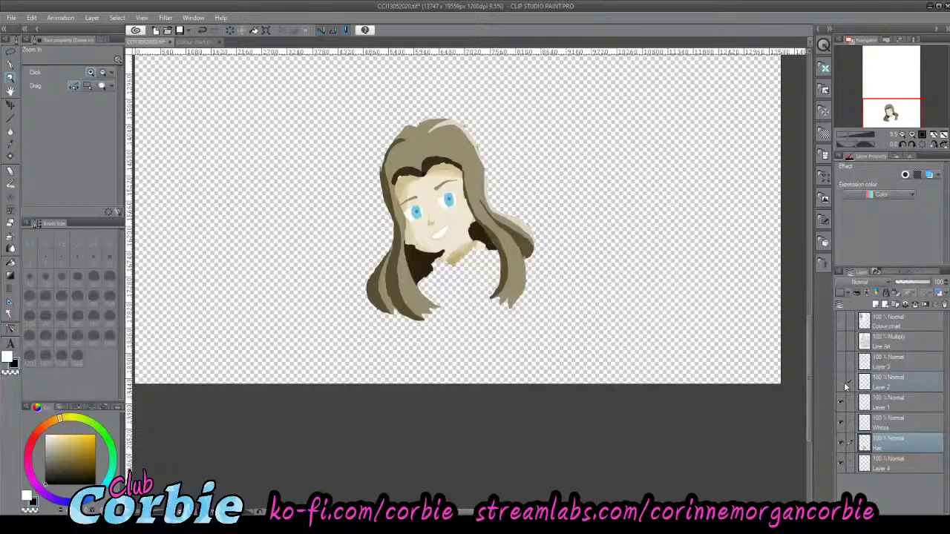
click(841, 381)
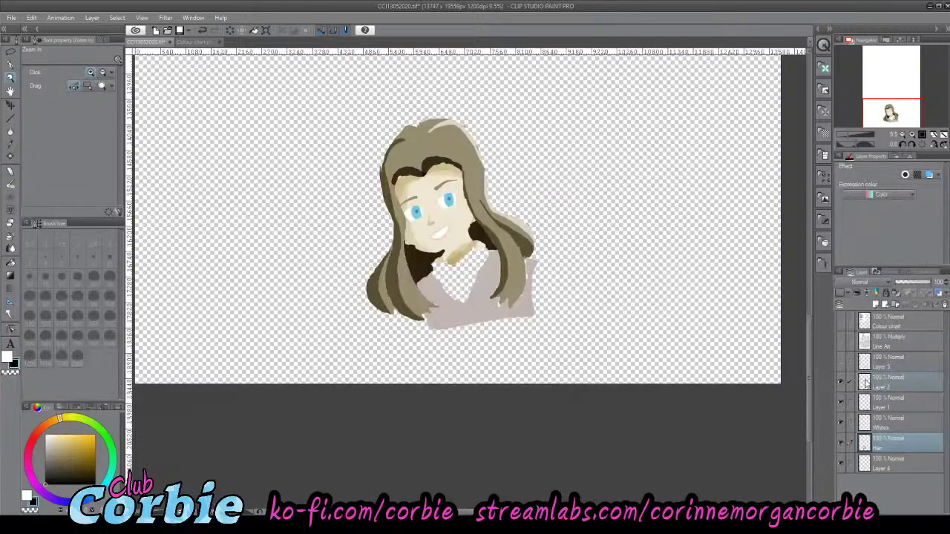
click(862, 382)
click(841, 361)
click(842, 342)
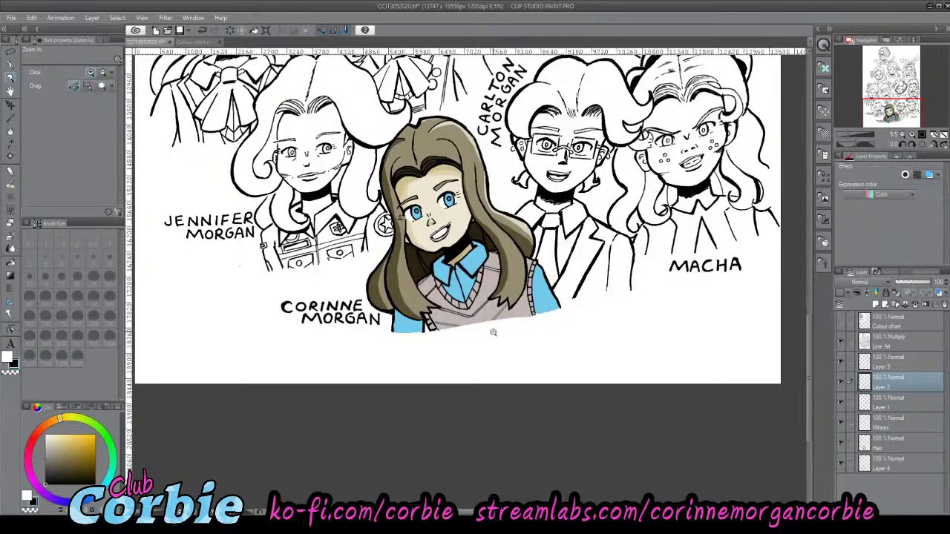
mouse_move(494, 332)
mouse_down()
mouse_move(465, 316)
mouse_move(501, 328)
mouse_up()
scroll(501, 328, up, 3)
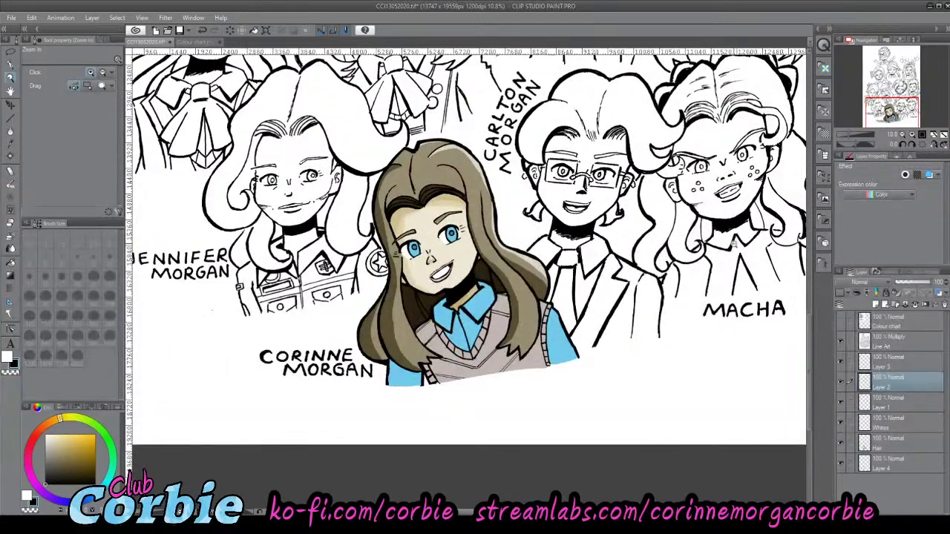
- Toggle the colour layers' visibility one by one to find the layer holding the blue shirt, and make Layer 3 active
scroll(512, 350, up, 6)
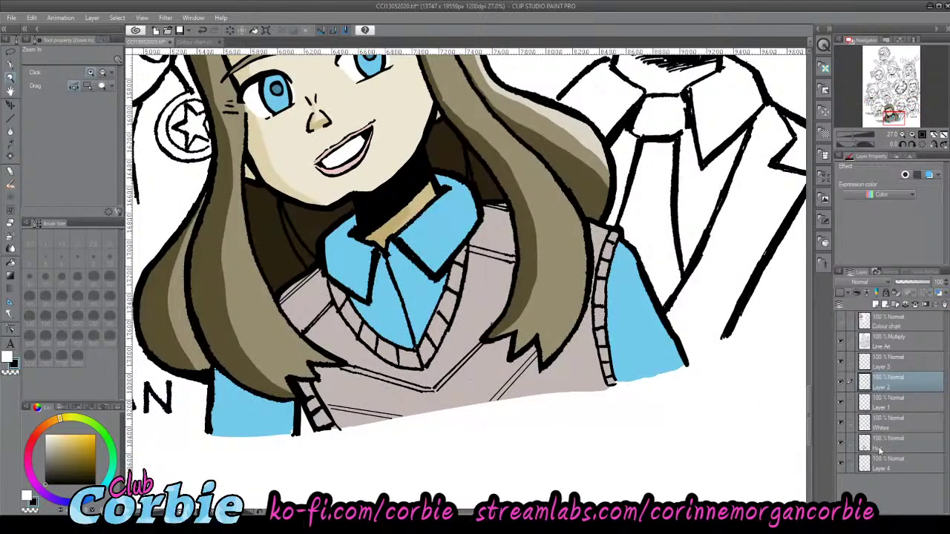
click(840, 405)
click(840, 405)
click(840, 423)
click(840, 422)
click(879, 403)
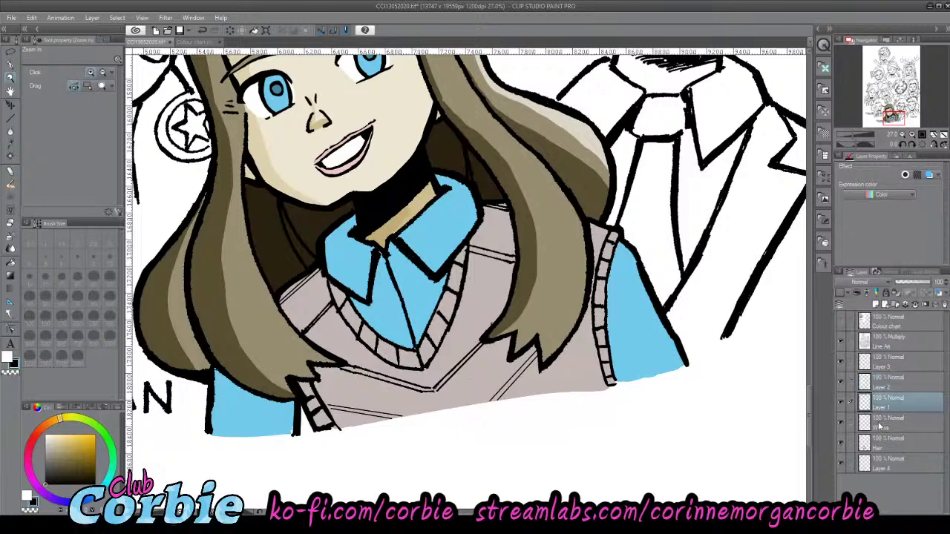
click(841, 446)
click(842, 445)
click(841, 465)
click(842, 465)
click(839, 383)
click(839, 384)
click(839, 384)
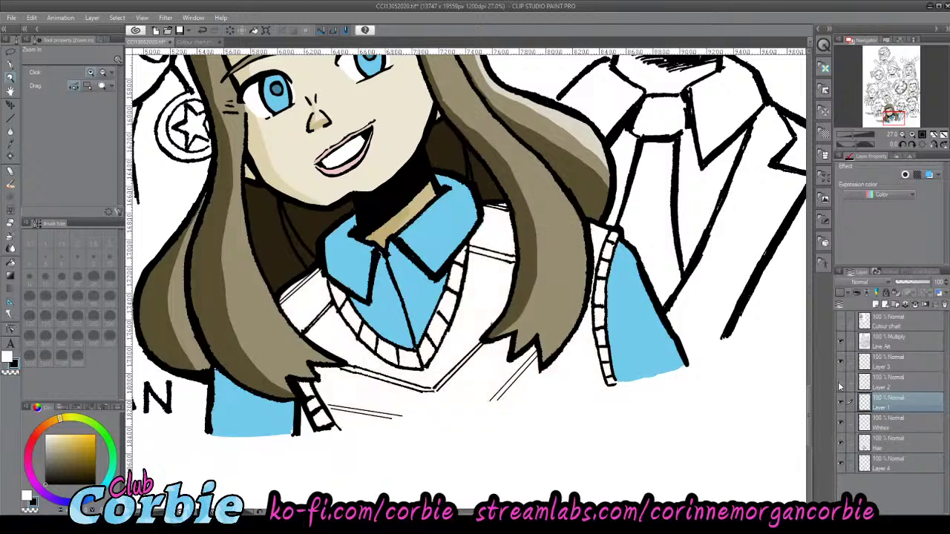
click(839, 384)
click(840, 364)
click(841, 364)
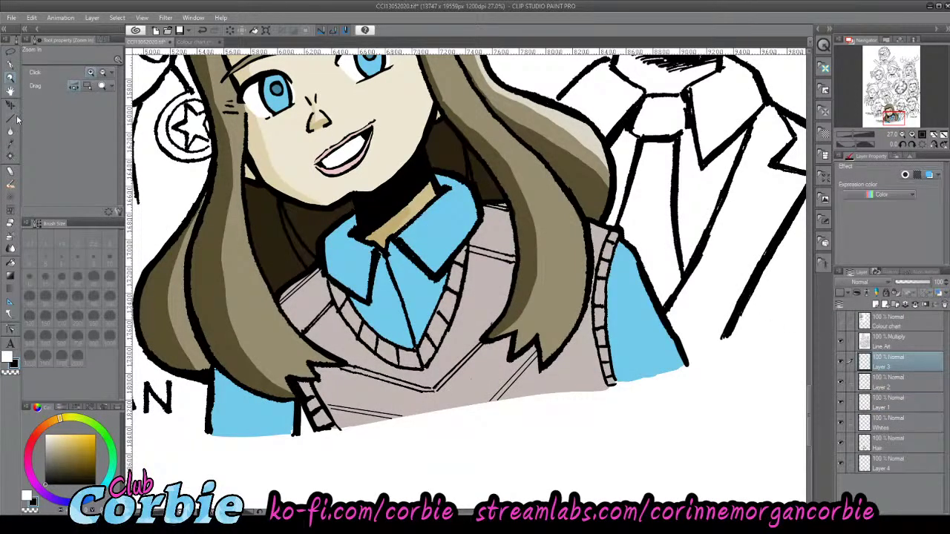
- Select the blue shirt areas on Layer 3 with Auto select: both sleeves plus the collar and shirt front
click(10, 158)
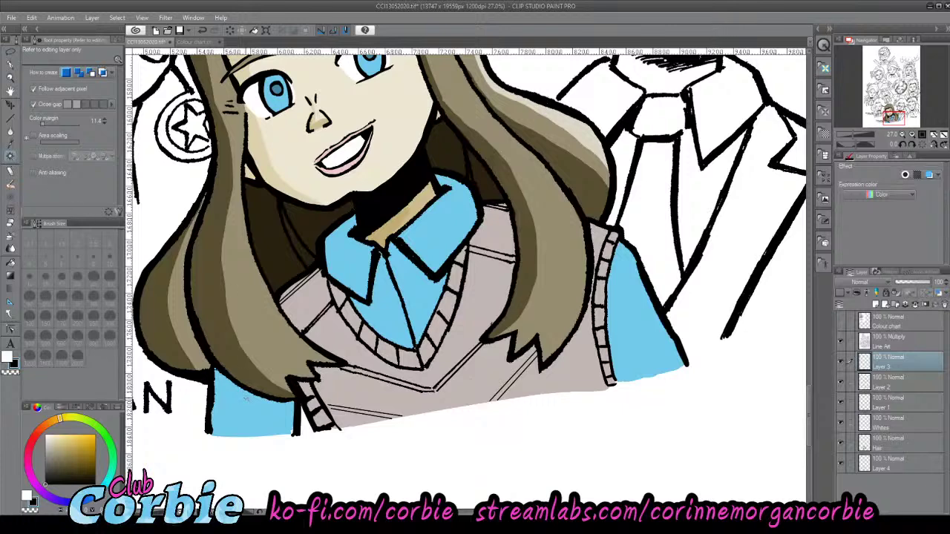
click(253, 409)
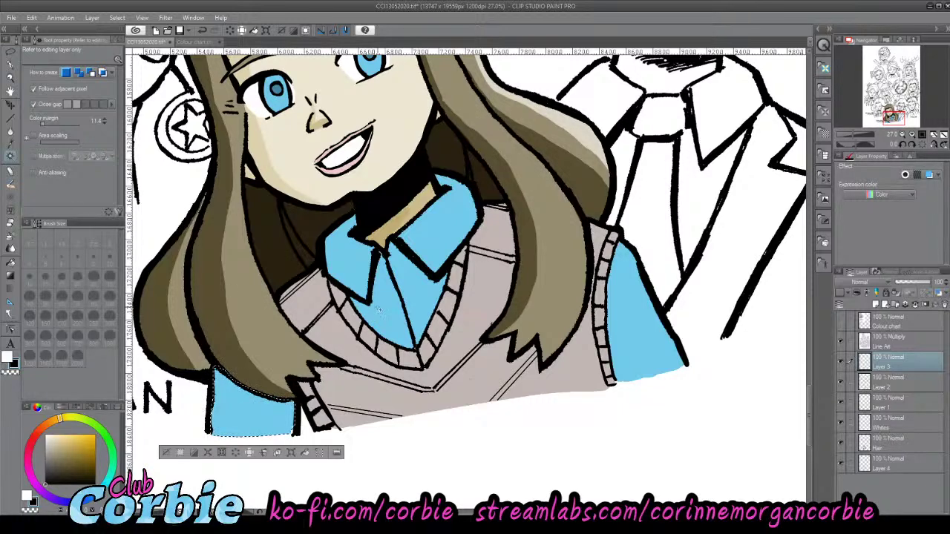
click(378, 309)
click(627, 339)
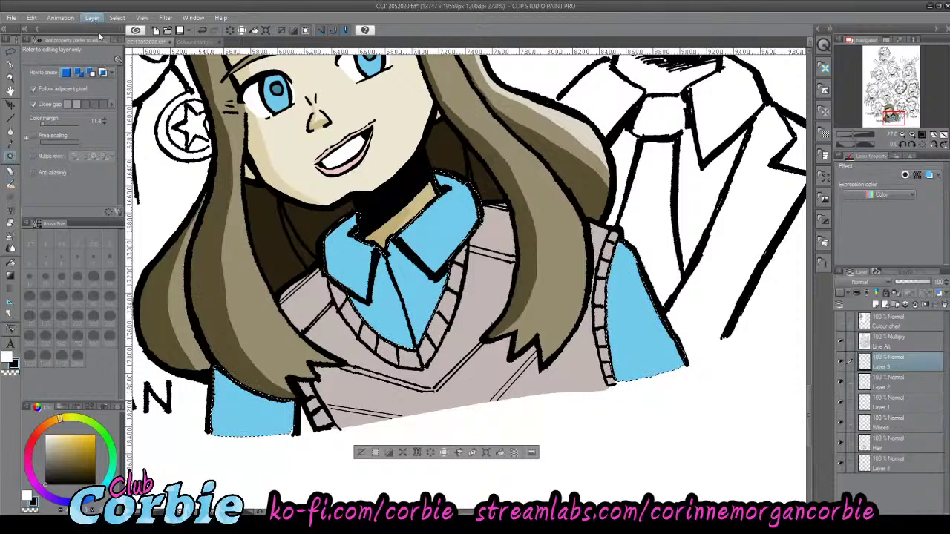
- Add a new layer above Layer 3, set its blending mode to Multiply and sample the shirt's blue for the G-pen
key(ctrl+shift+n)
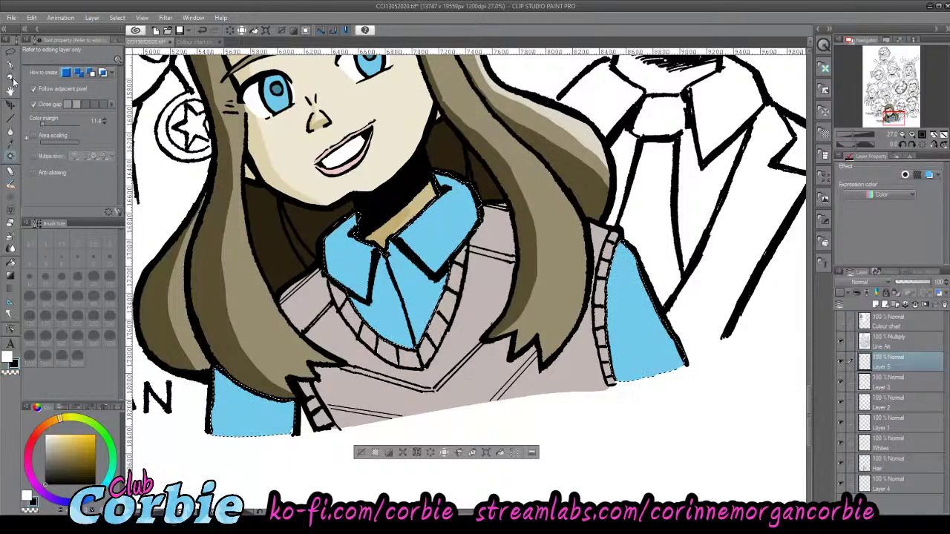
click(10, 145)
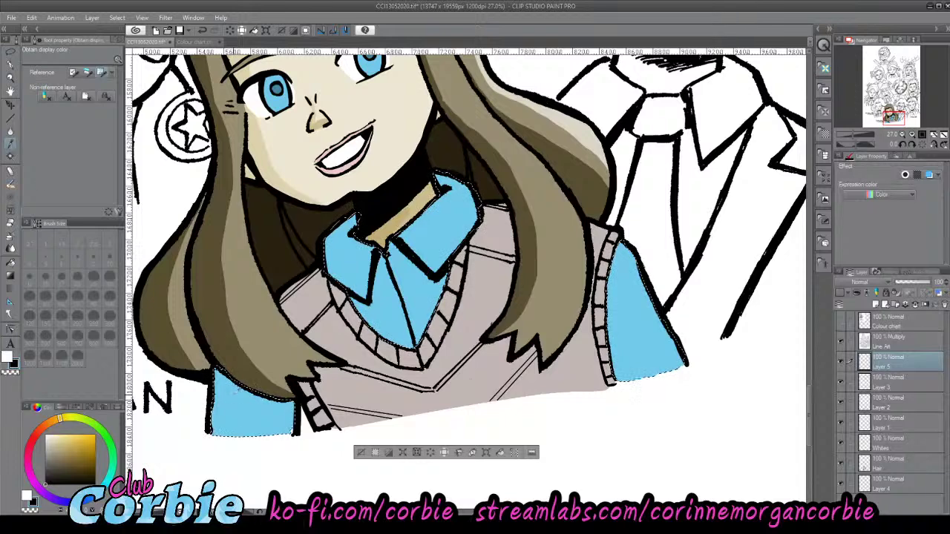
click(234, 391)
click(74, 458)
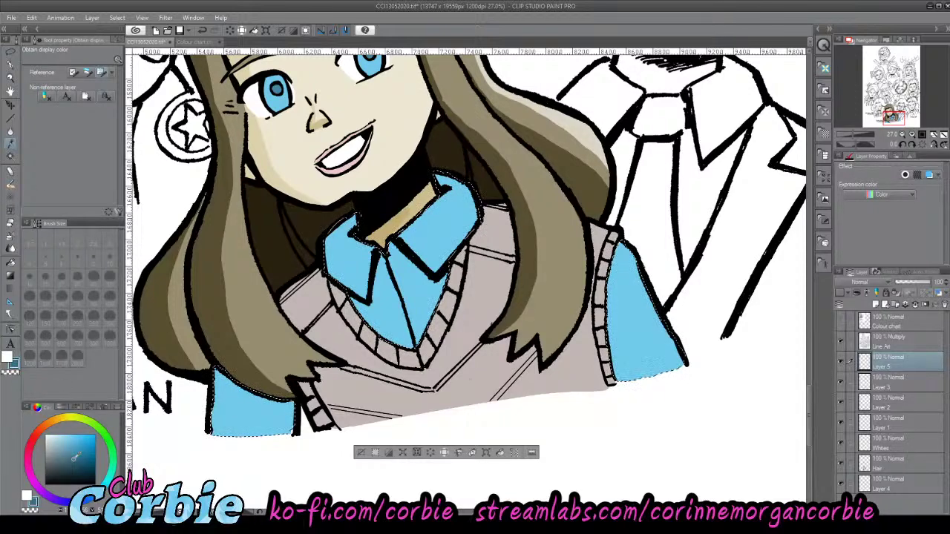
click(256, 408)
click(11, 65)
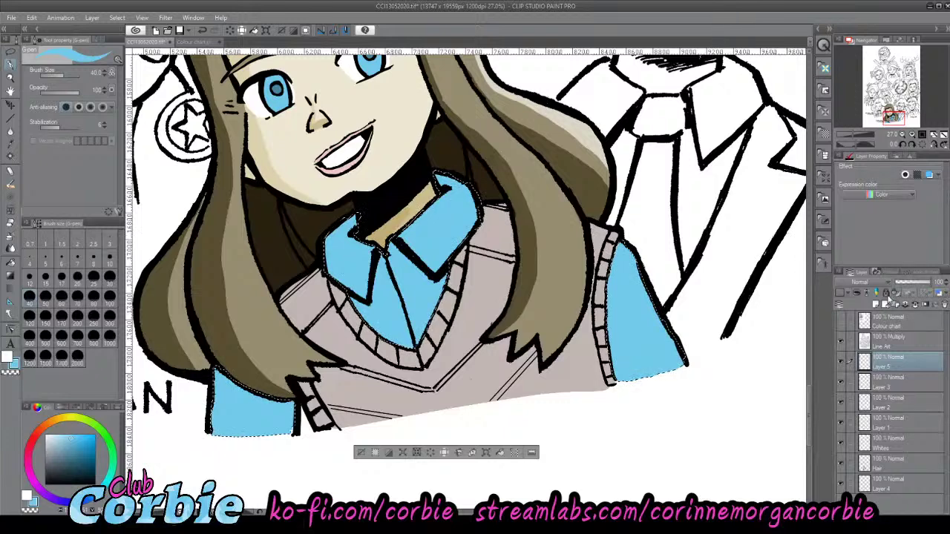
click(876, 68)
- Shade the sleeves and collar in the sampled blue with the G-pen at size 100, adding darker blue shadows beneath the collar
click(78, 298)
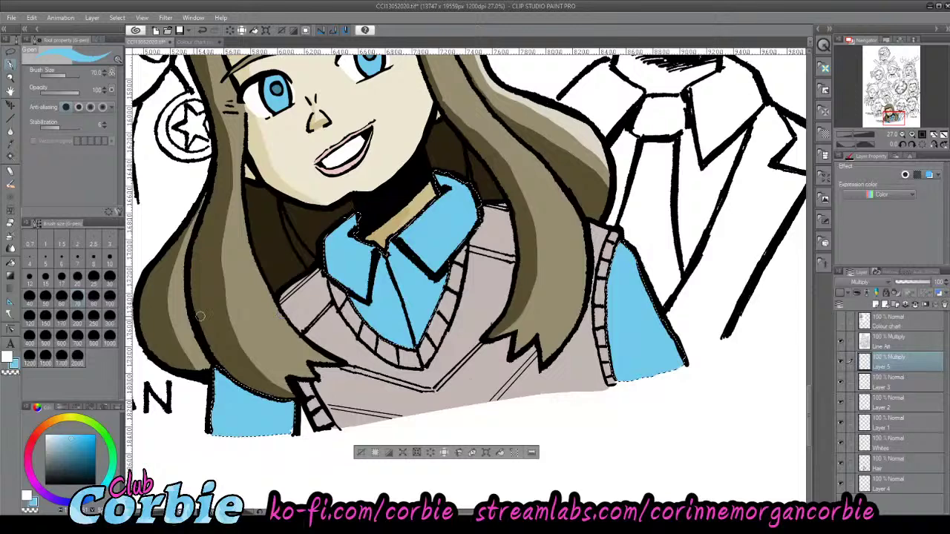
click(110, 298)
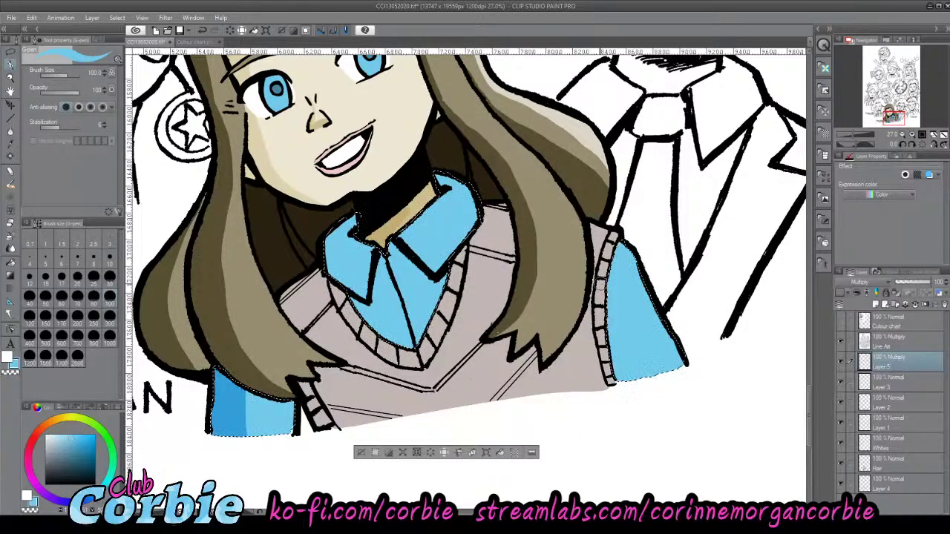
mouse_move(637, 395)
mouse_down()
mouse_move(622, 291)
mouse_move(601, 303)
mouse_up()
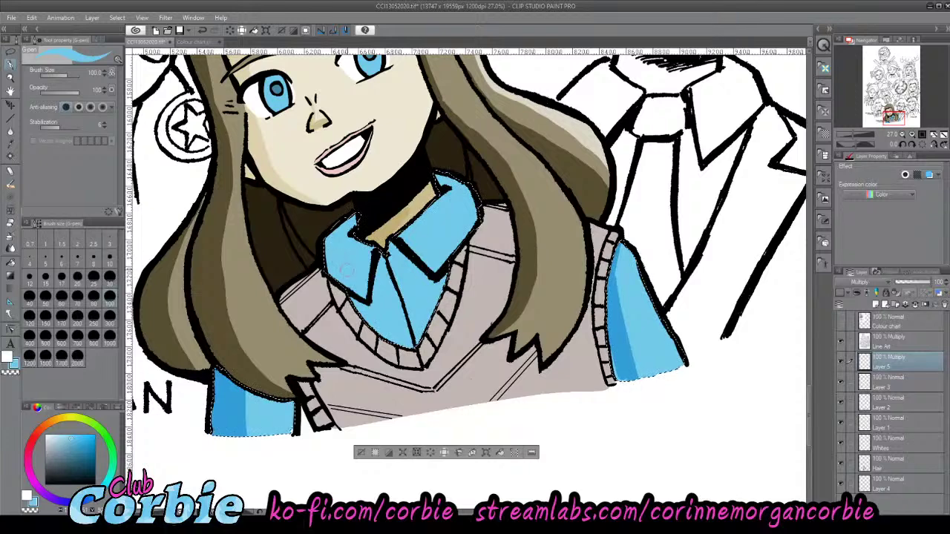
drag(381, 255, 371, 296)
drag(389, 246, 426, 274)
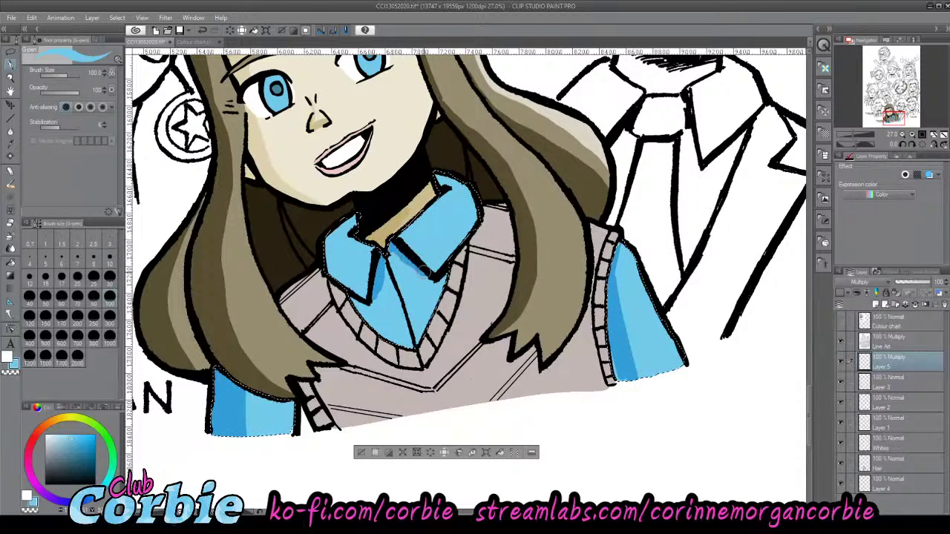
mouse_move(355, 288)
mouse_down()
mouse_move(341, 260)
mouse_move(353, 214)
mouse_move(327, 255)
mouse_move(343, 219)
mouse_move(354, 224)
mouse_up()
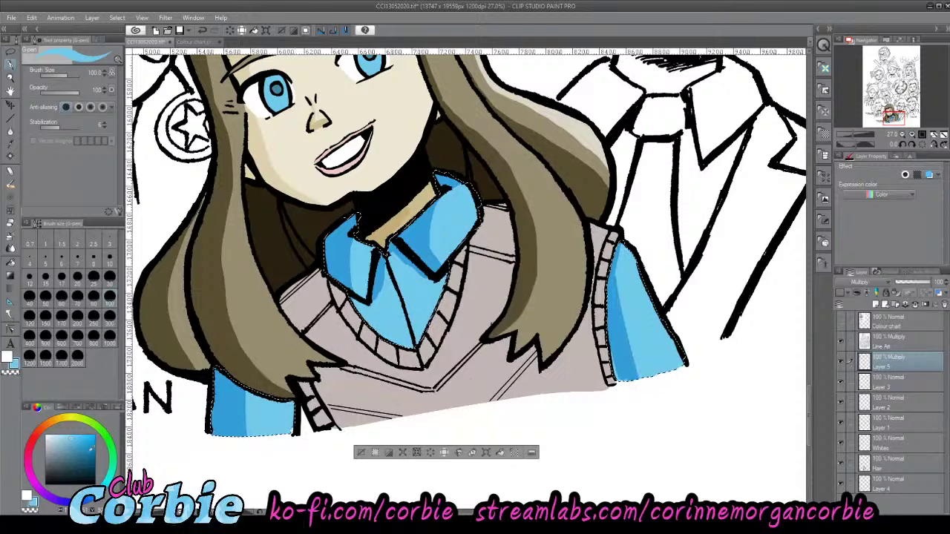
click(76, 458)
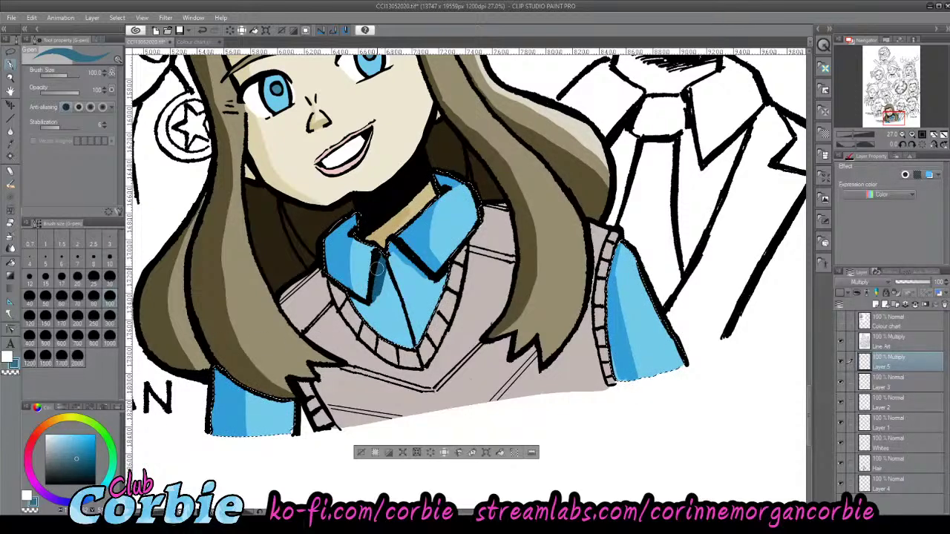
drag(372, 286, 364, 301)
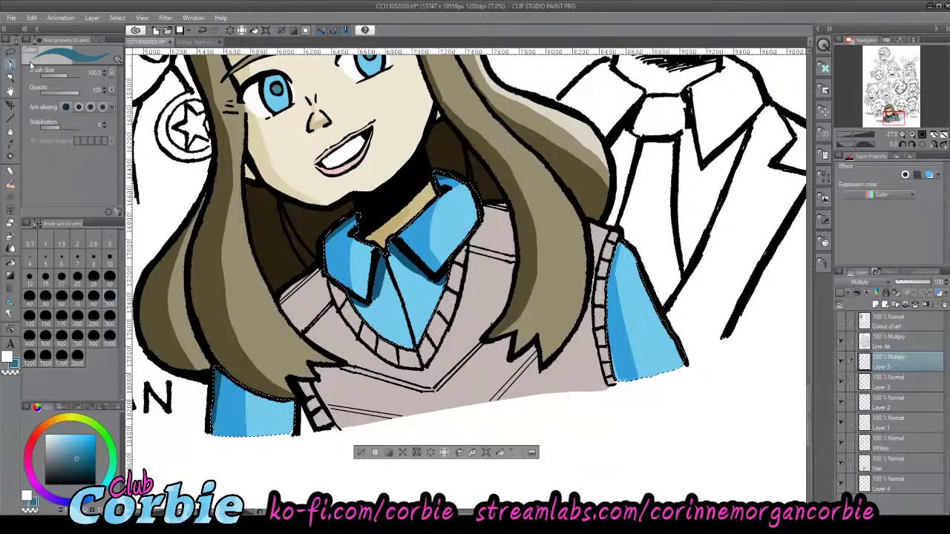
- Add a new layer above the Multiply shading Layer 5 for the shirt's highlights
click(10, 78)
drag(338, 247, 388, 216)
click(373, 237)
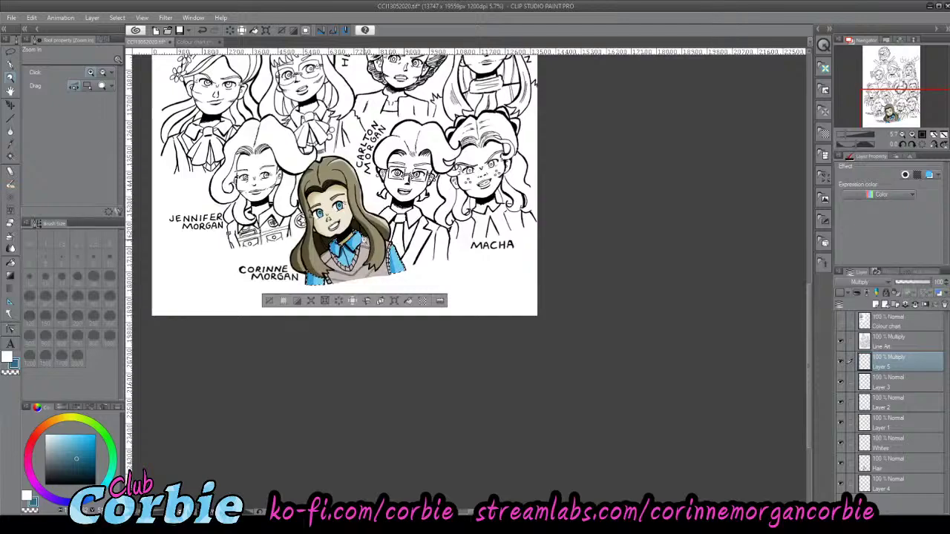
click(373, 237)
click(381, 232)
click(381, 232)
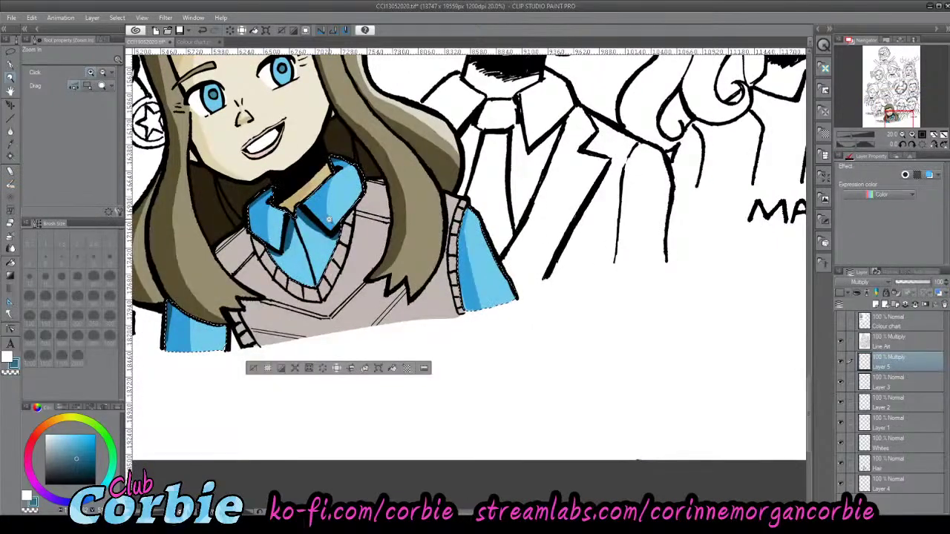
click(95, 17)
click(94, 32)
scroll(294, 302, down, 5)
scroll(286, 296, up, 2)
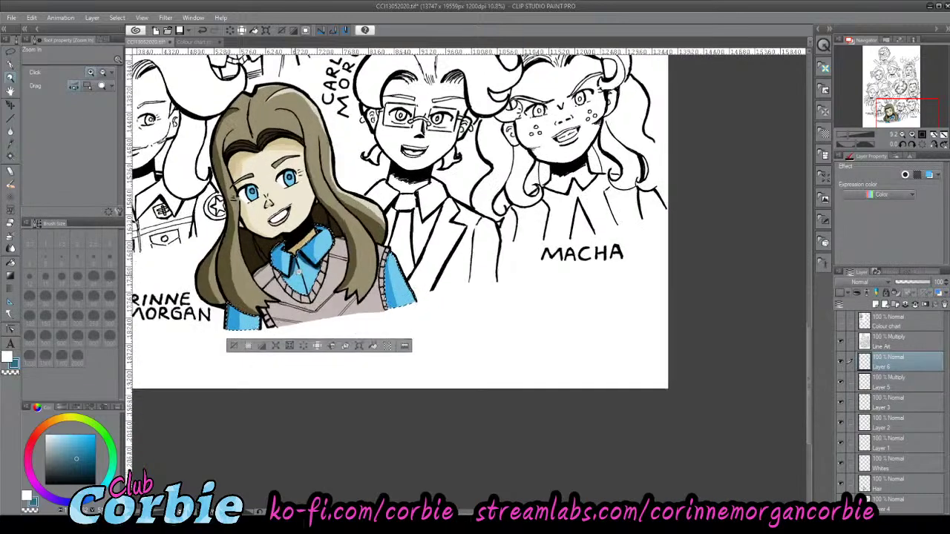
scroll(278, 309, up, 2)
scroll(527, 259, up, 3)
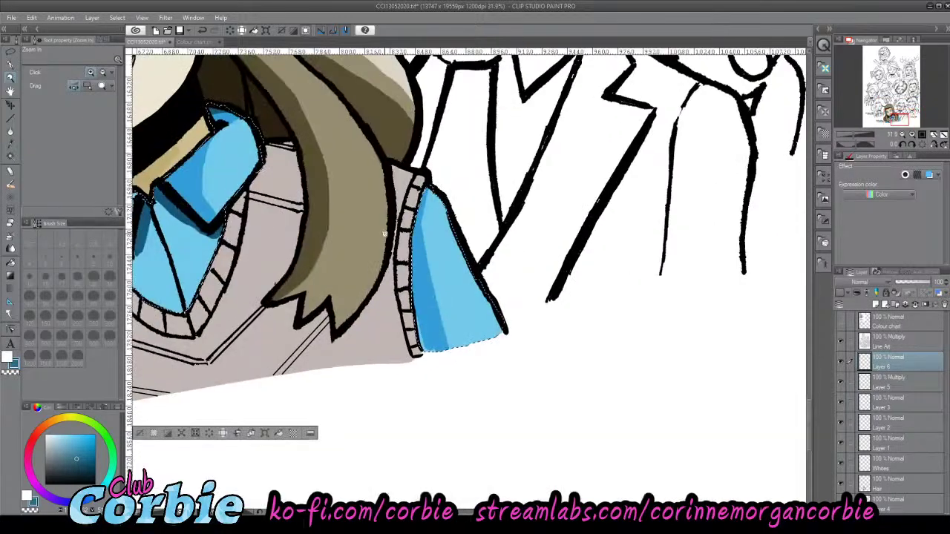
- Set Layer 6 to Screen and paint a white G-pen highlight along the outer edge of the sleeve beside the suited man
click(11, 143)
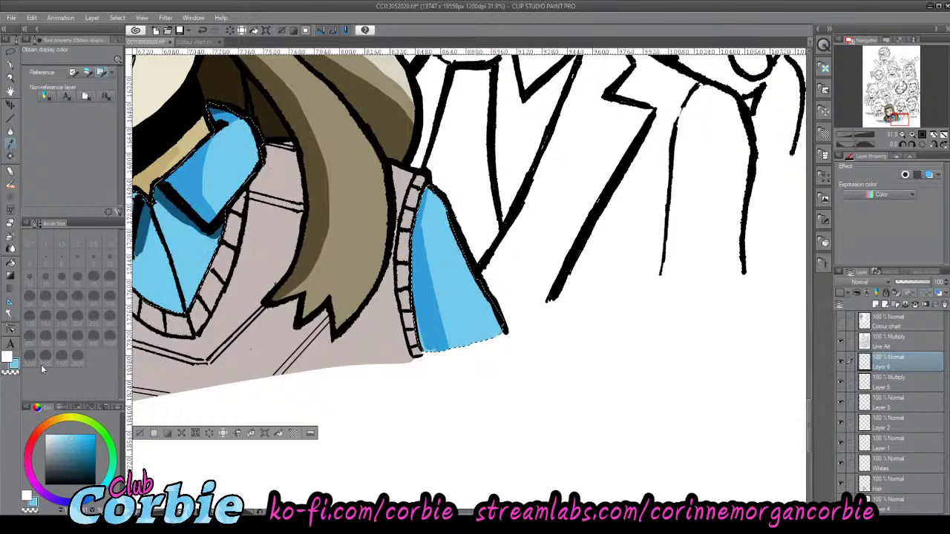
click(9, 357)
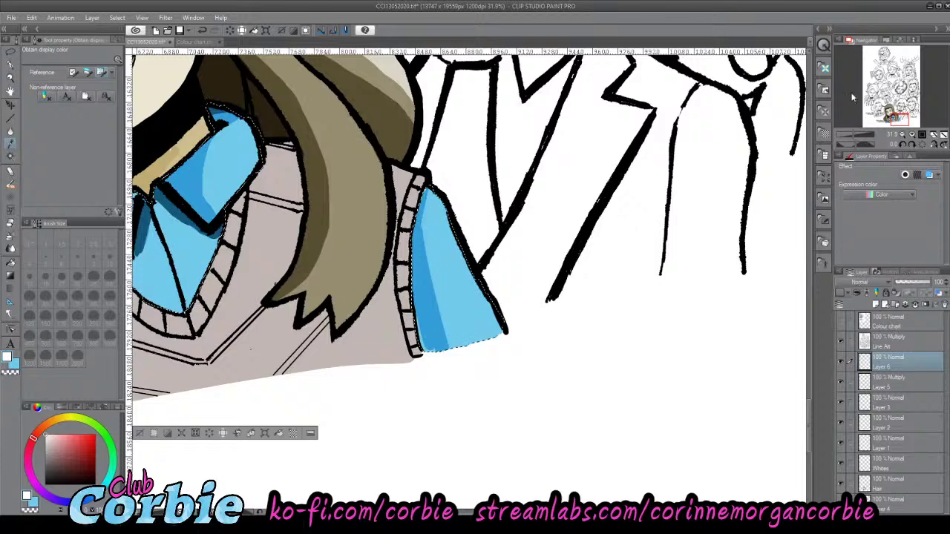
key(shift+alt+s)
click(11, 65)
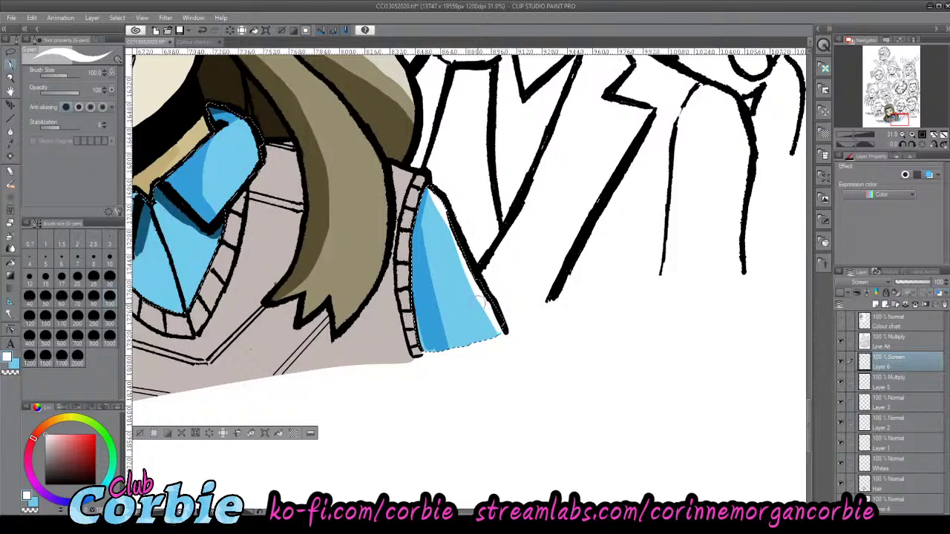
- Reduce the opacity of the Screen highlight Layer 6 to roughly two thirds and clear the shirt selection
click(11, 78)
drag(360, 193, 337, 199)
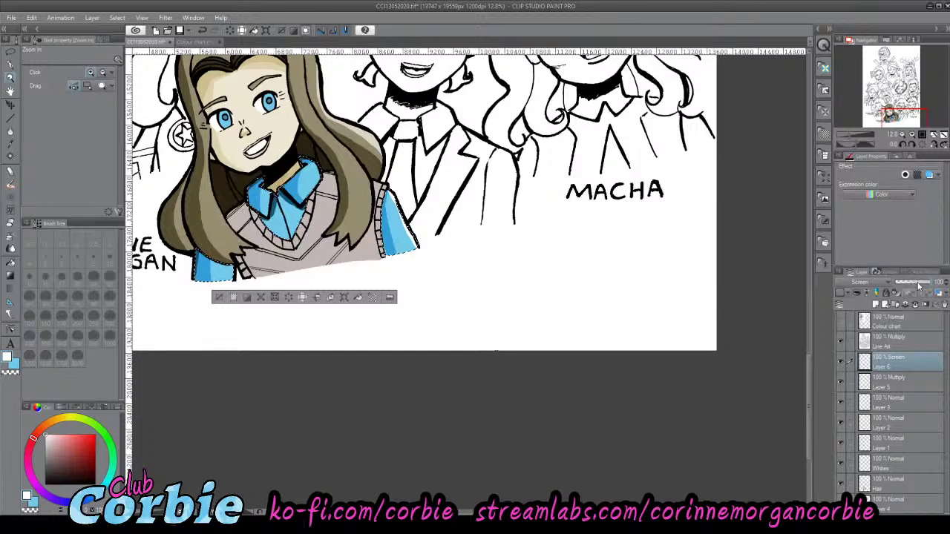
drag(925, 282, 924, 279)
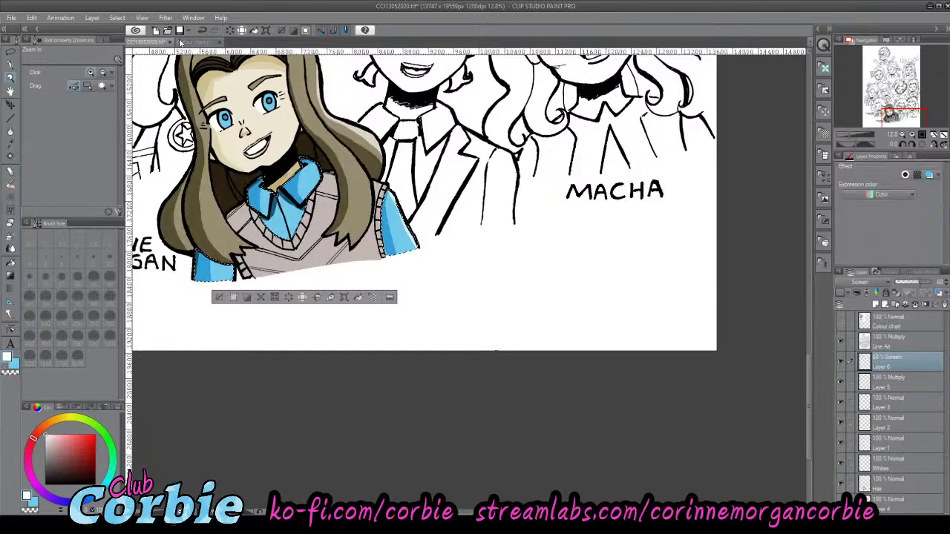
key(ctrl+d)
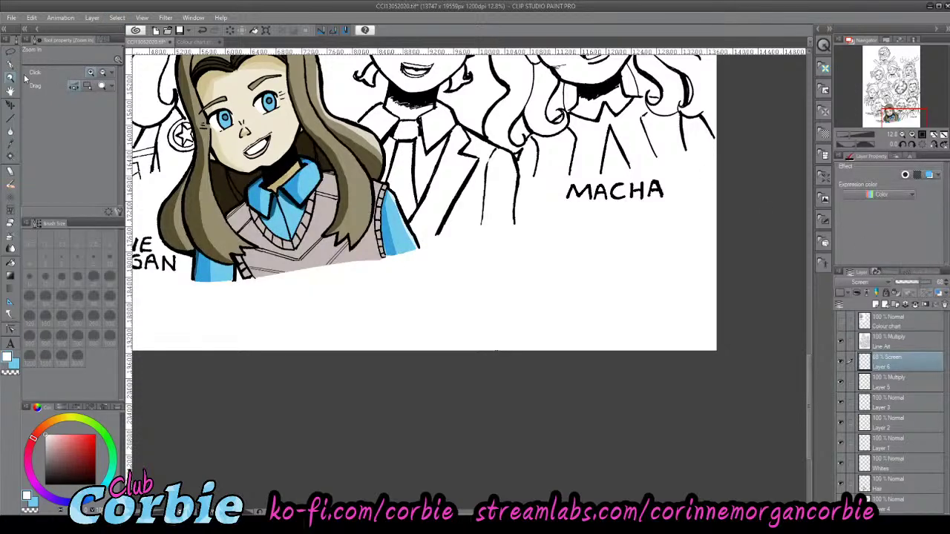
- Merge the Screen highlight Layer 6 and the Multiply shading Layer 5 into the shirt's Layer 3
drag(312, 265, 222, 276)
drag(301, 223, 375, 319)
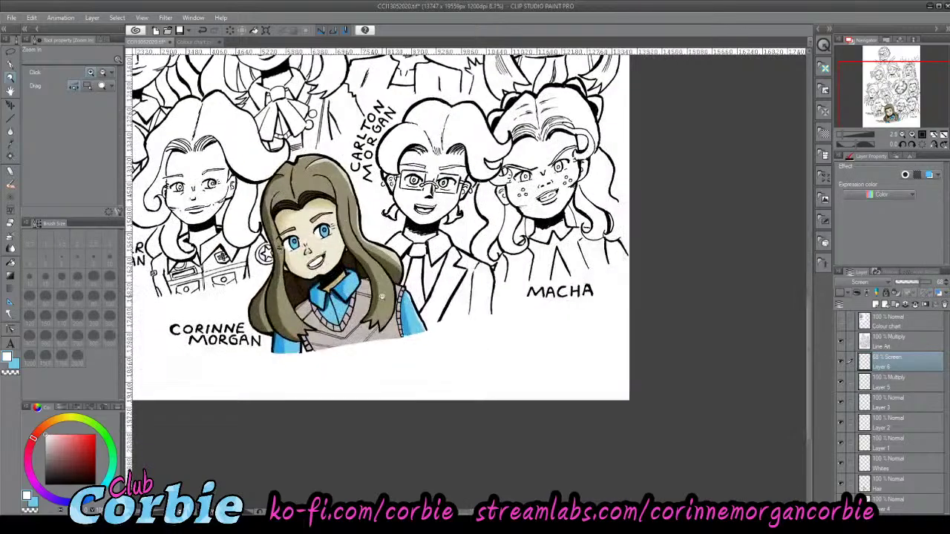
click(378, 330)
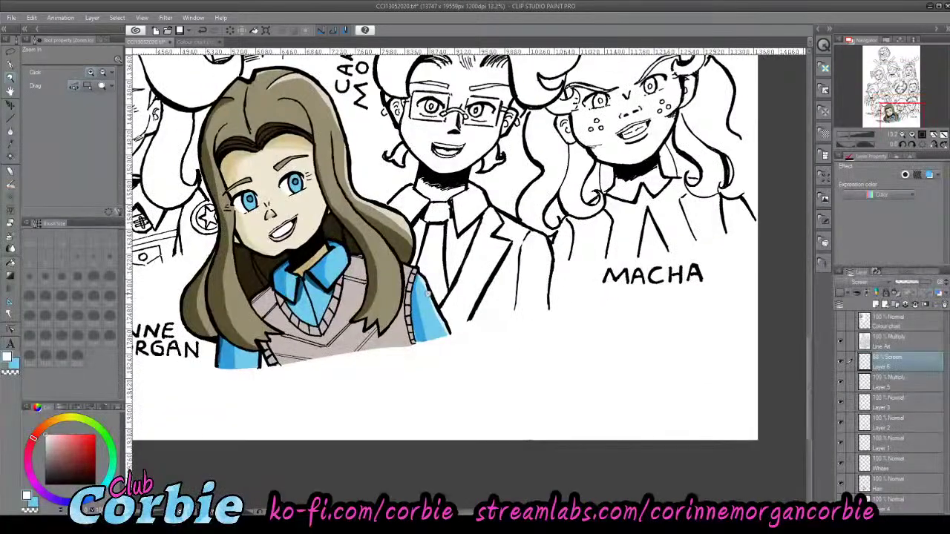
drag(283, 298, 241, 290)
drag(324, 270, 339, 314)
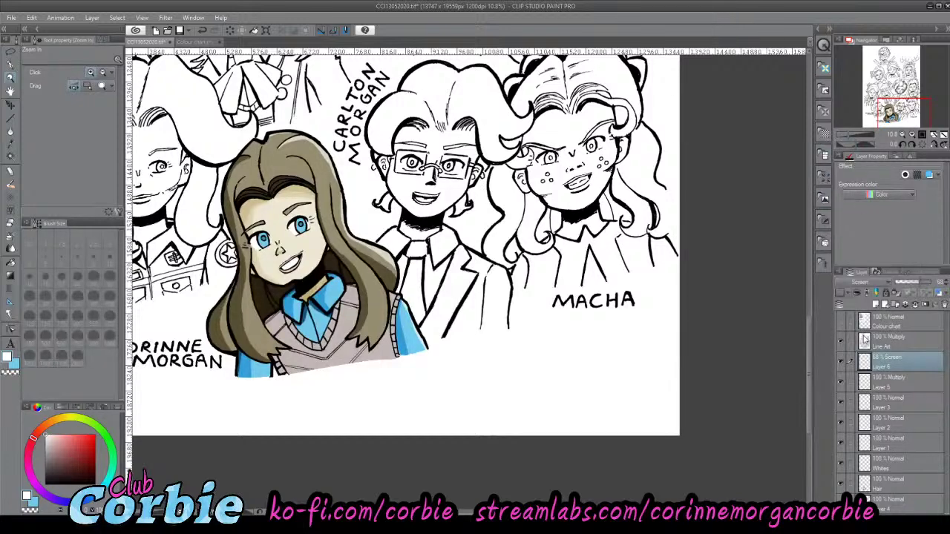
click(840, 361)
click(840, 362)
click(840, 402)
click(840, 404)
click(840, 404)
click(840, 404)
click(880, 404)
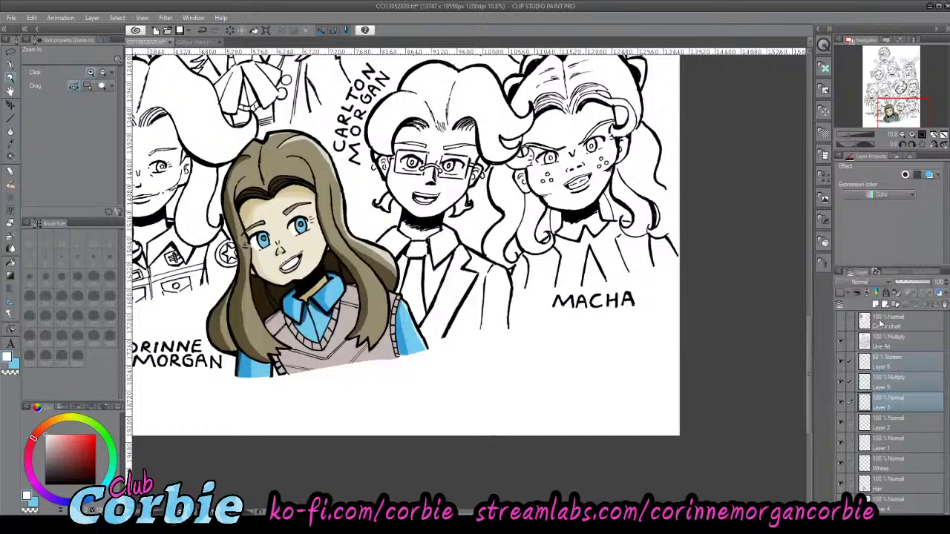
key(alt+shift+e)
- Check which layers hold the shirt and vest colours, and select the vest's colour area on Layer 2
click(843, 362)
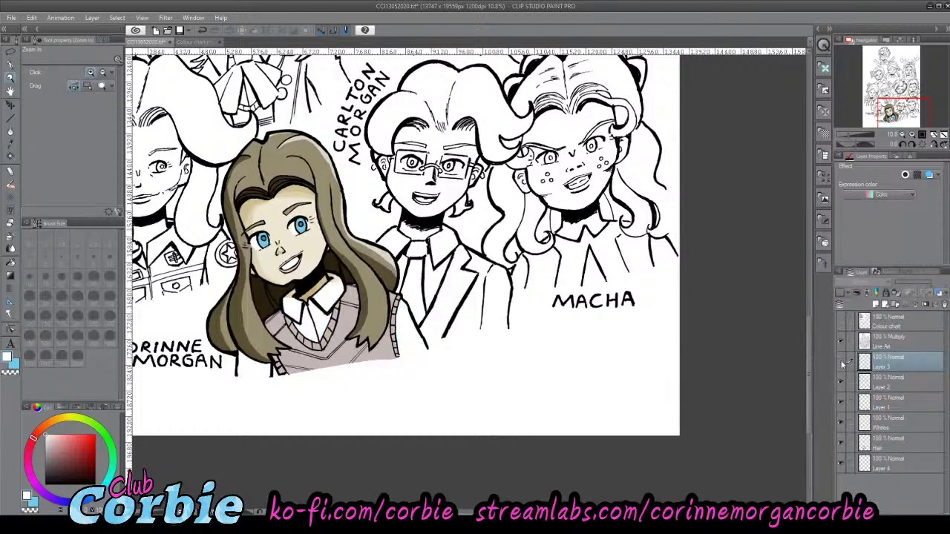
click(842, 362)
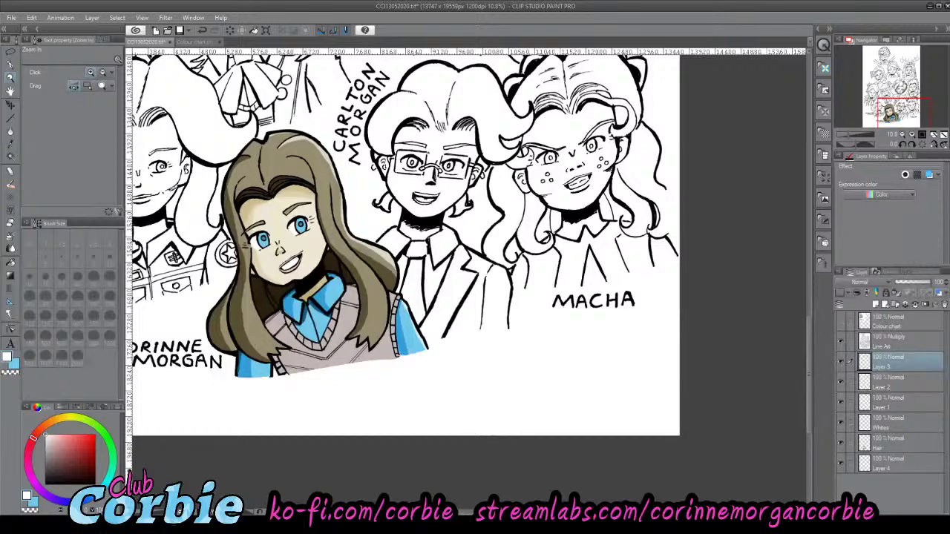
click(840, 383)
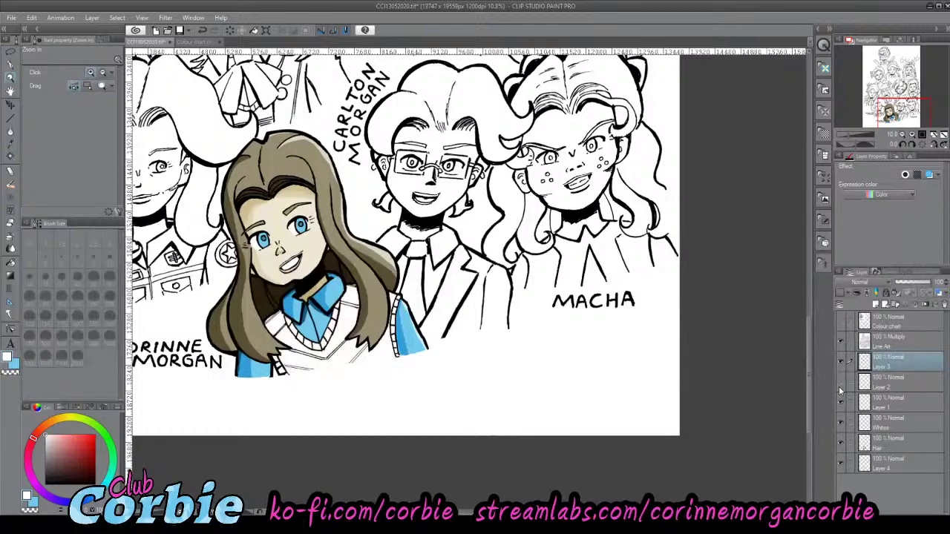
click(895, 383)
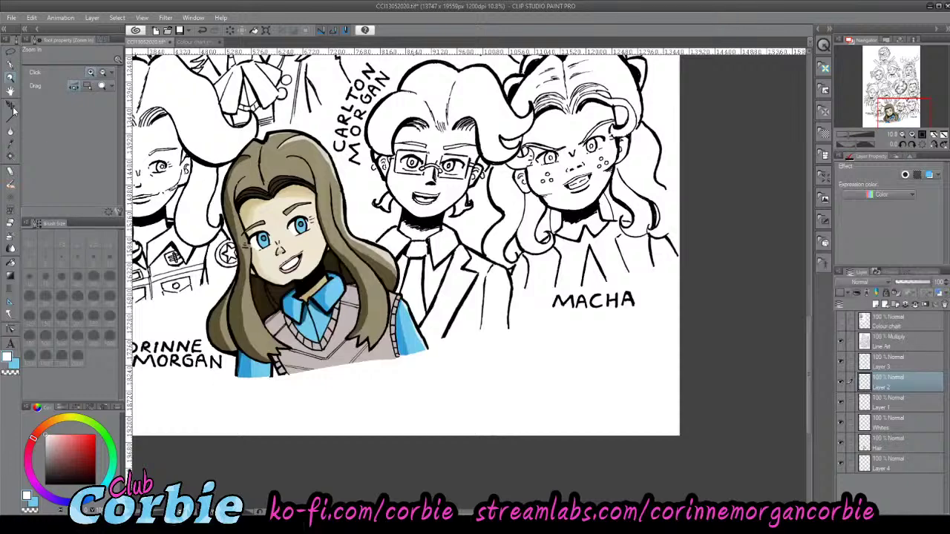
click(10, 156)
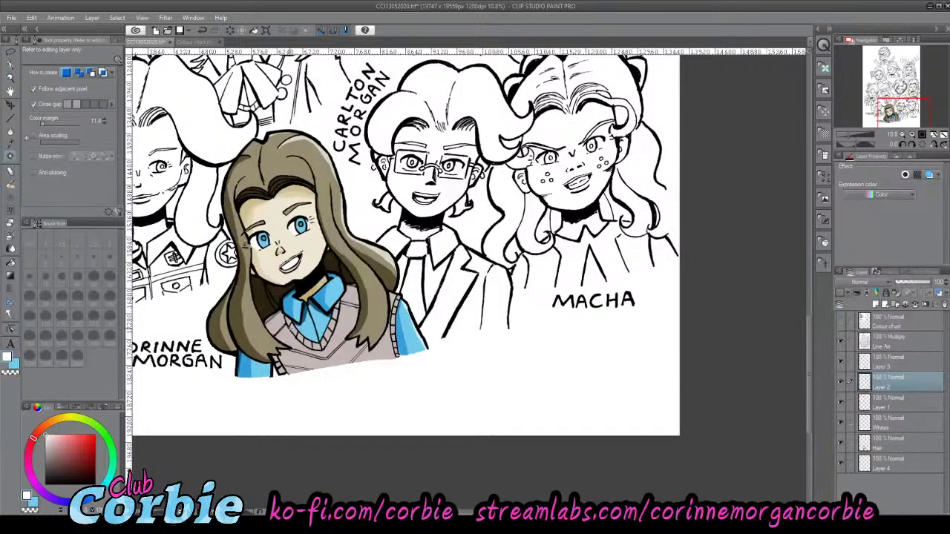
click(343, 362)
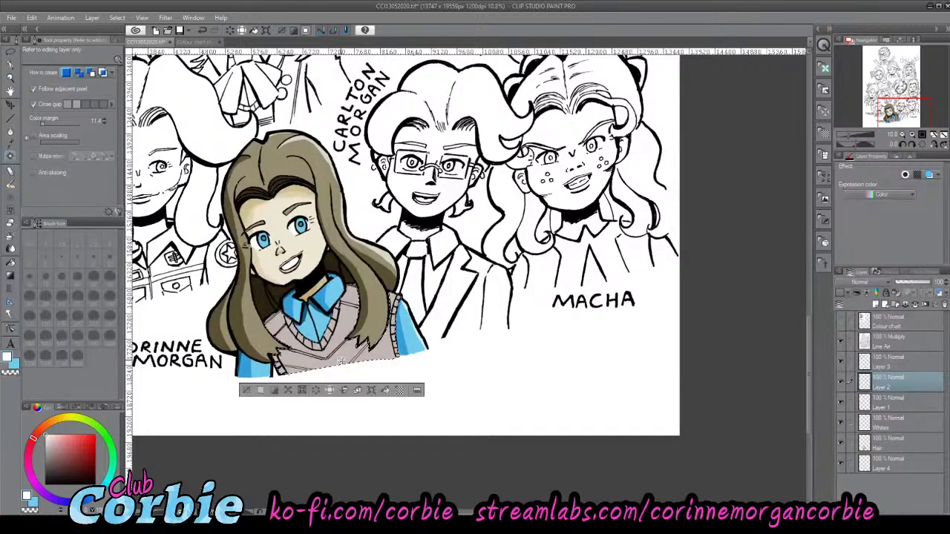
- Add a new layer above the vest's Layer 2, set it to Multiply and keep it as the active layer
click(103, 35)
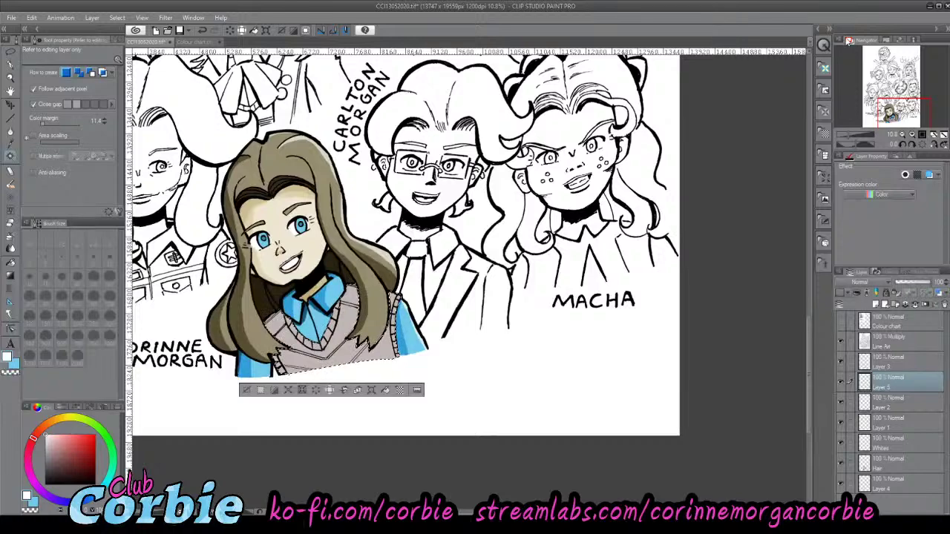
click(849, 41)
click(11, 77)
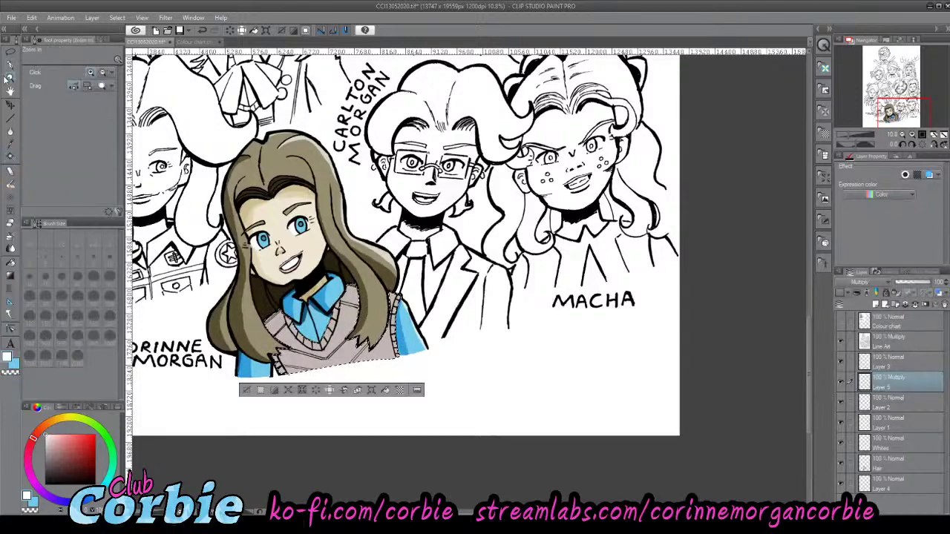
drag(284, 367, 356, 366)
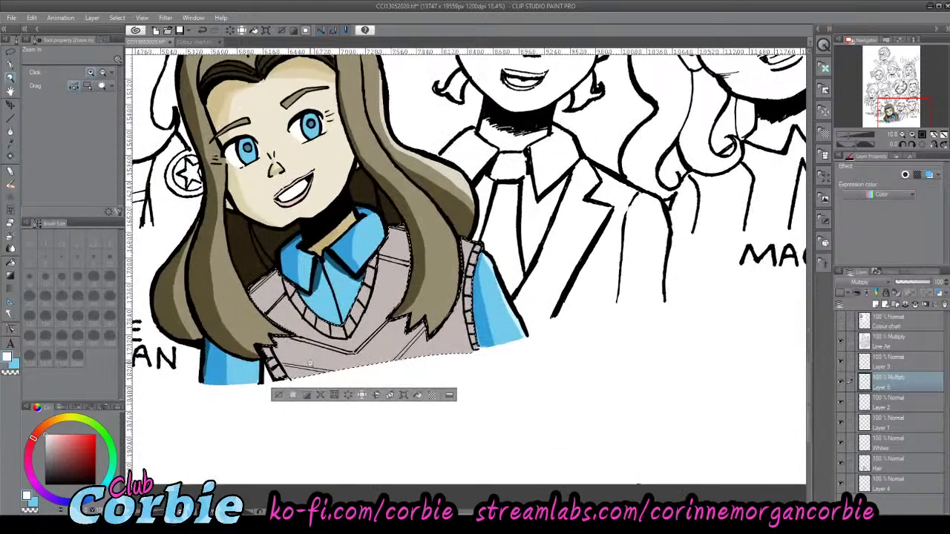
click(893, 409)
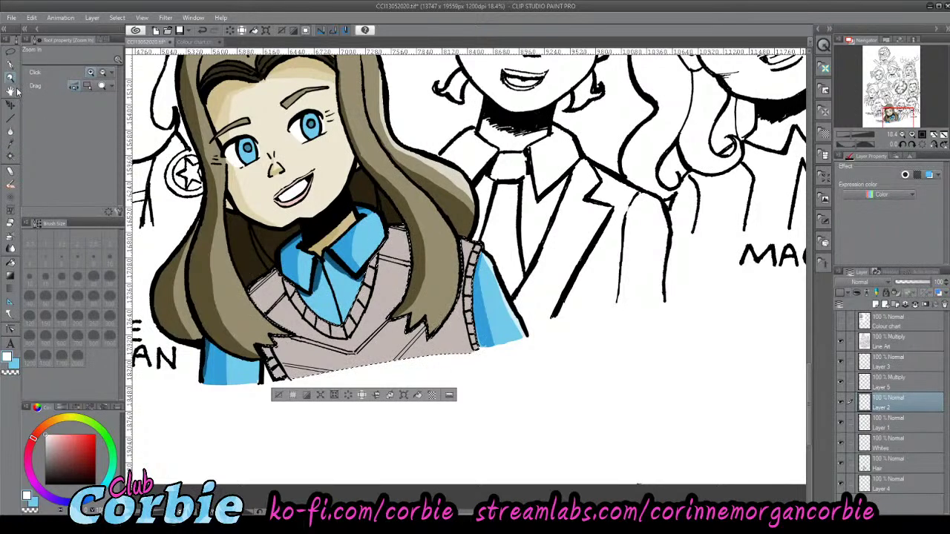
click(890, 383)
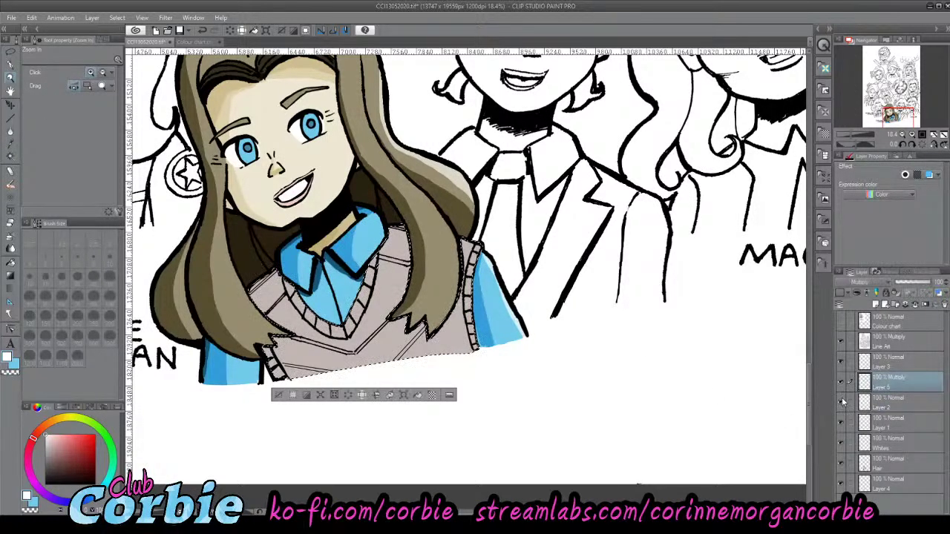
click(842, 403)
click(841, 403)
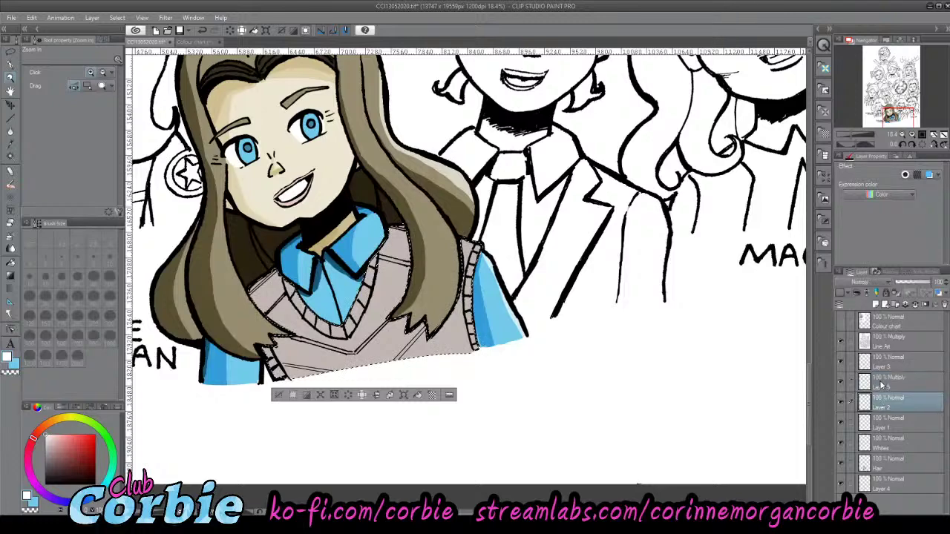
- Set the G-pen to size 70, undo the trial stroke and sample the vest's greyish pink as the drawing colour
drag(283, 345, 299, 339)
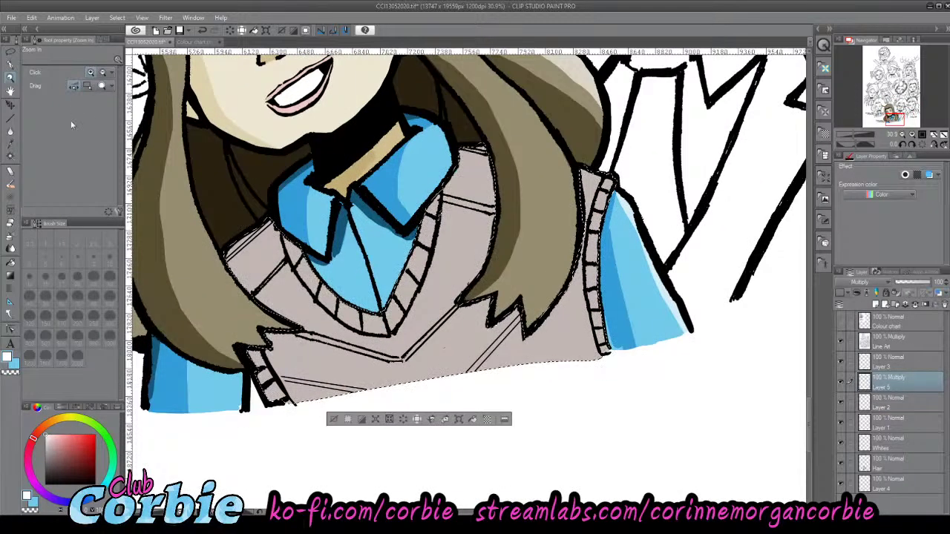
click(11, 65)
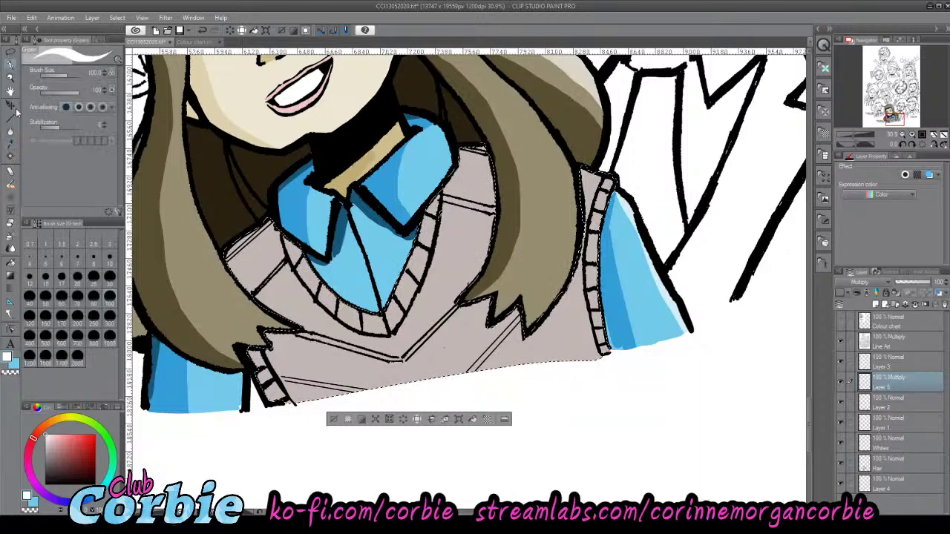
click(77, 300)
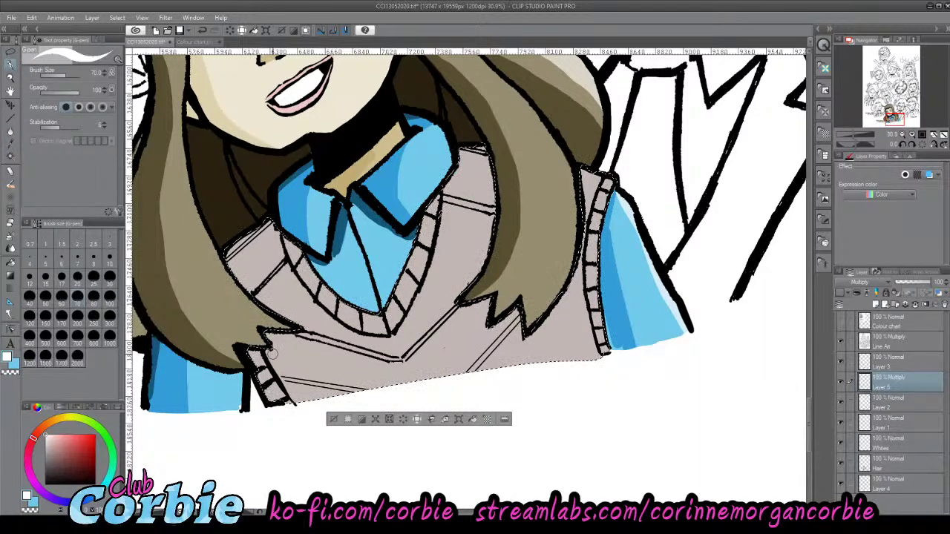
click(32, 18)
click(36, 29)
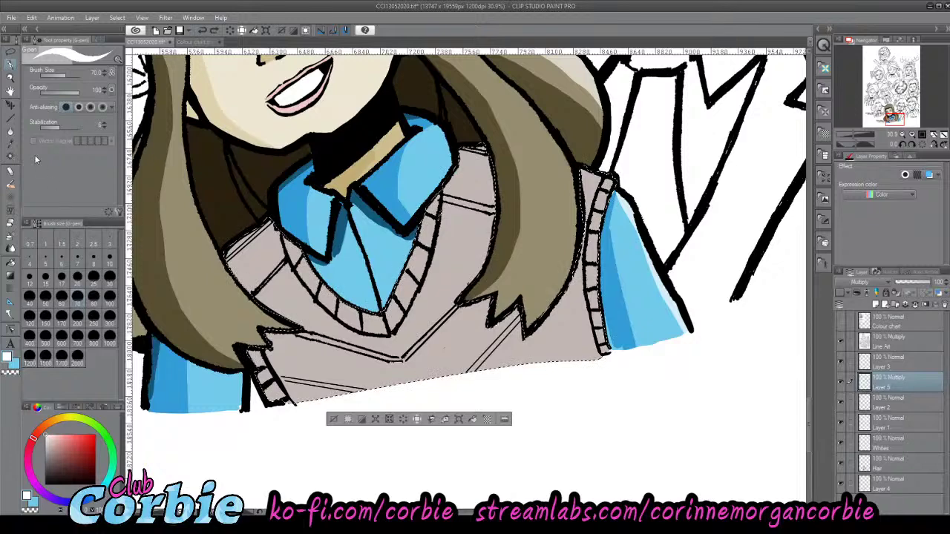
click(11, 144)
click(253, 257)
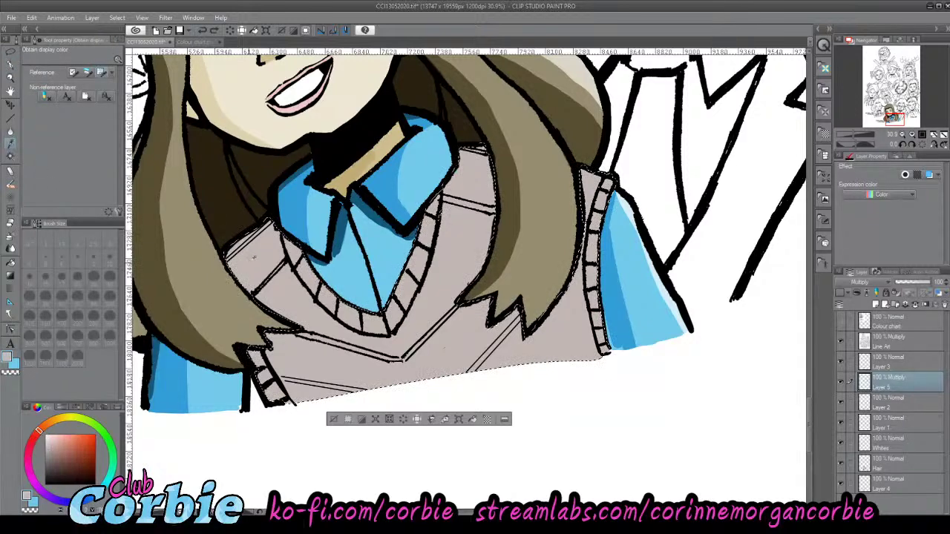
click(11, 59)
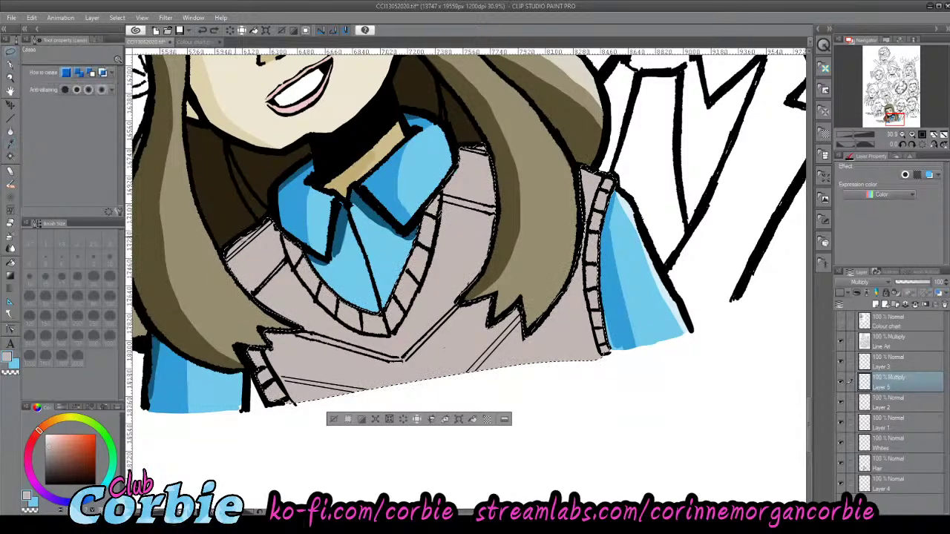
click(32, 18)
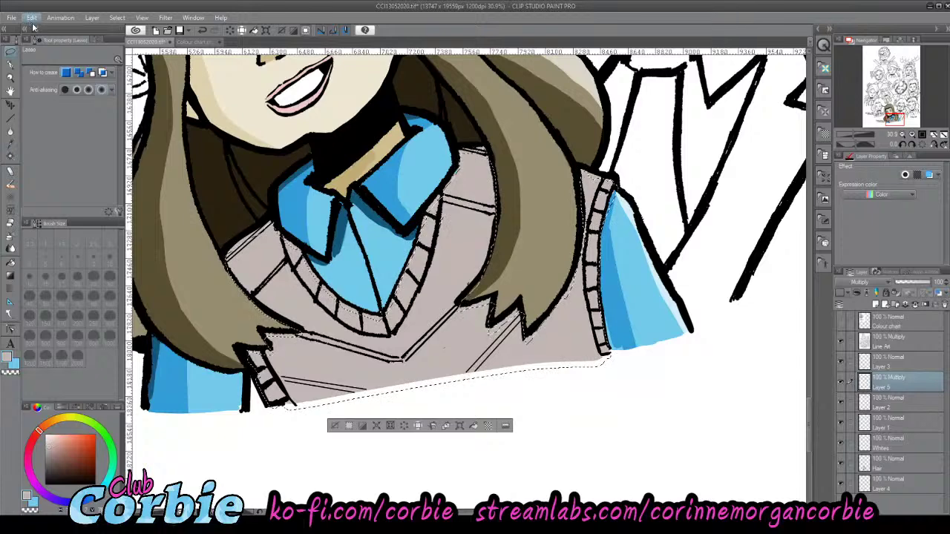
click(34, 30)
- Paint vest shadows on the Multiply layer beside the hair and collar with the G-pen at up to size 200, and clear the selection
click(14, 68)
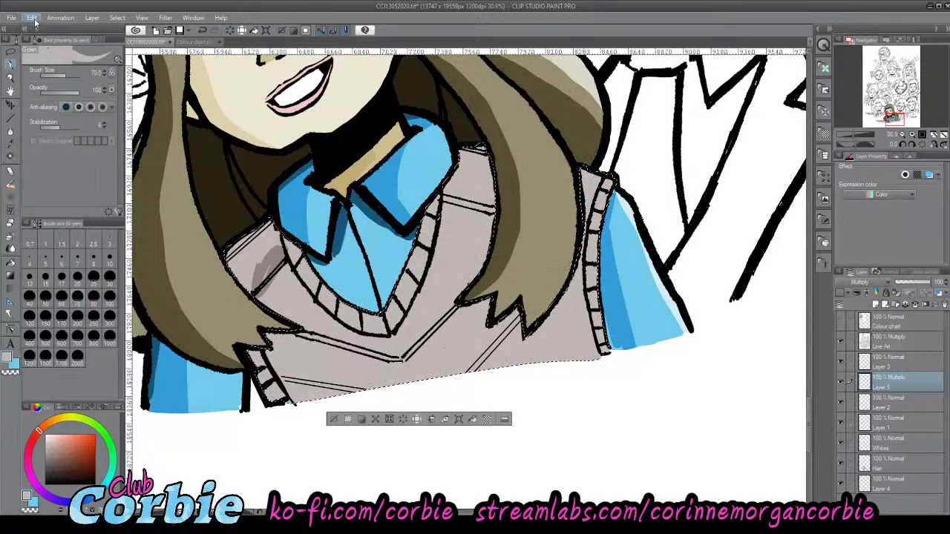
click(77, 317)
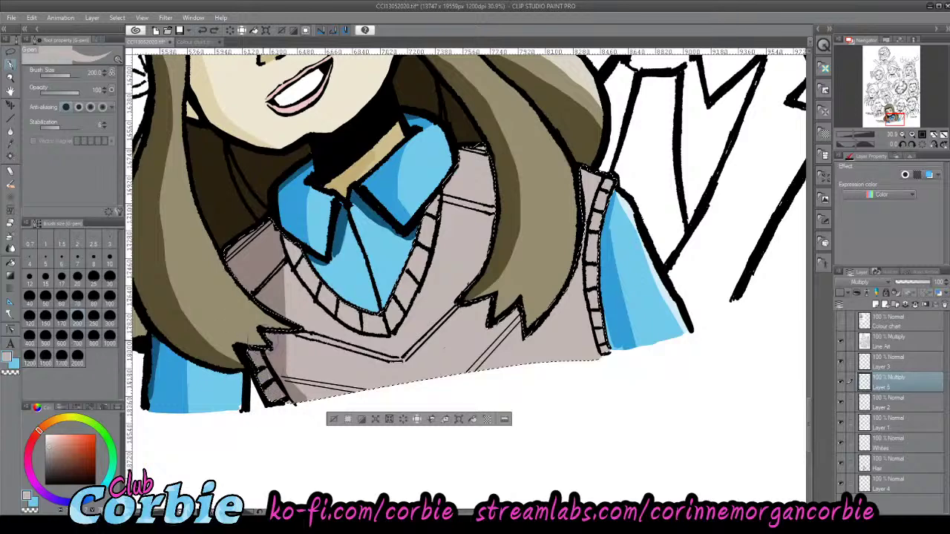
mouse_move(279, 411)
mouse_down()
mouse_move(282, 443)
mouse_move(292, 447)
mouse_up()
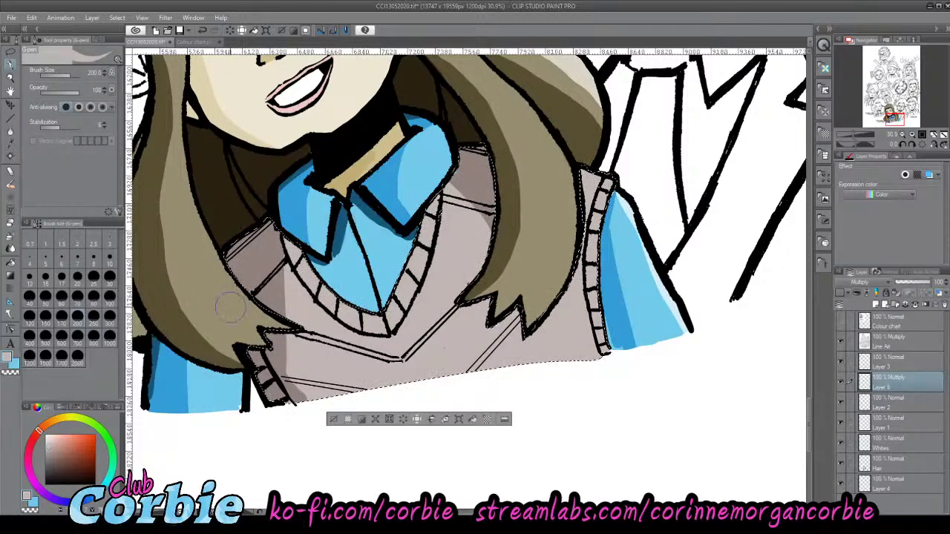
click(11, 78)
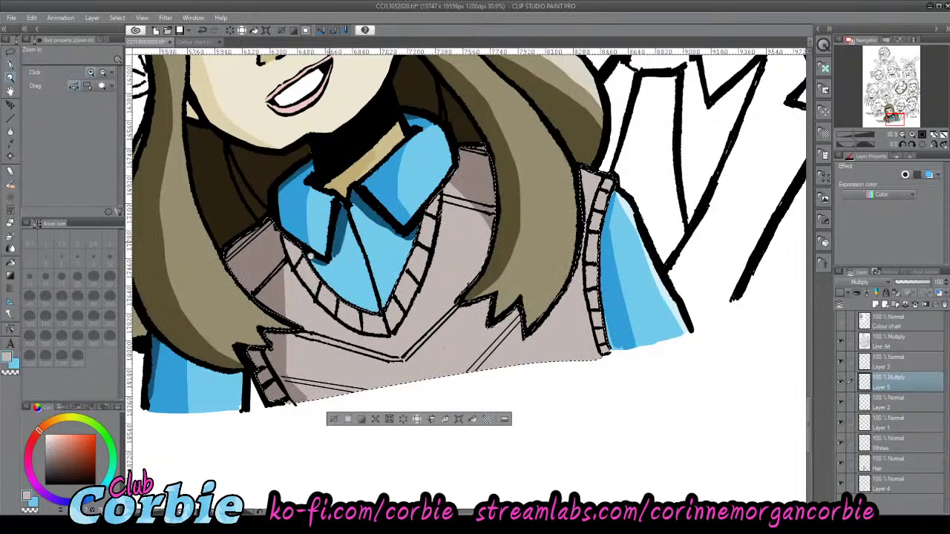
drag(336, 230, 244, 222)
drag(343, 206, 357, 201)
scroll(338, 245, up, 4)
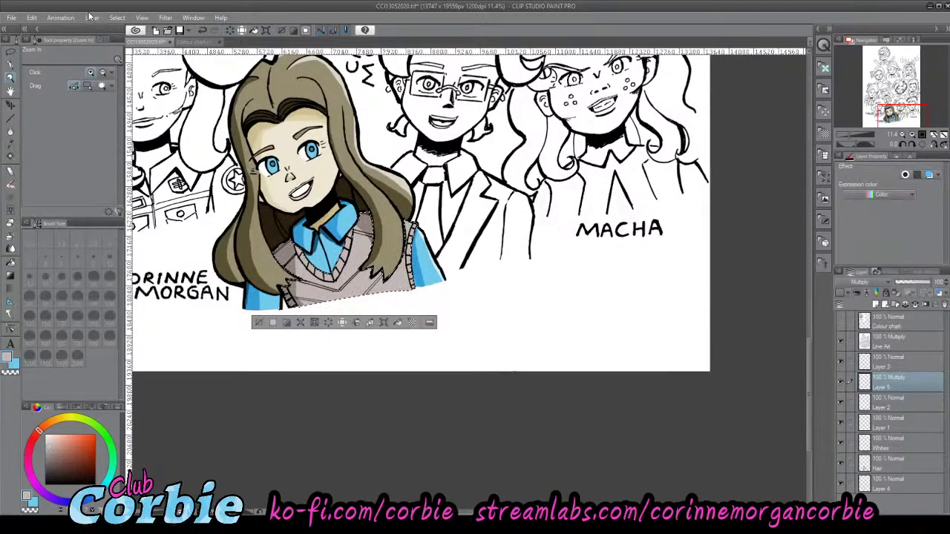
click(114, 48)
- Examine the shaded vest, shirt and hair at several magnifications against the rest of the character line-up
drag(312, 275, 251, 275)
drag(299, 247, 347, 249)
scroll(348, 248, down, 3)
scroll(375, 272, up, 2)
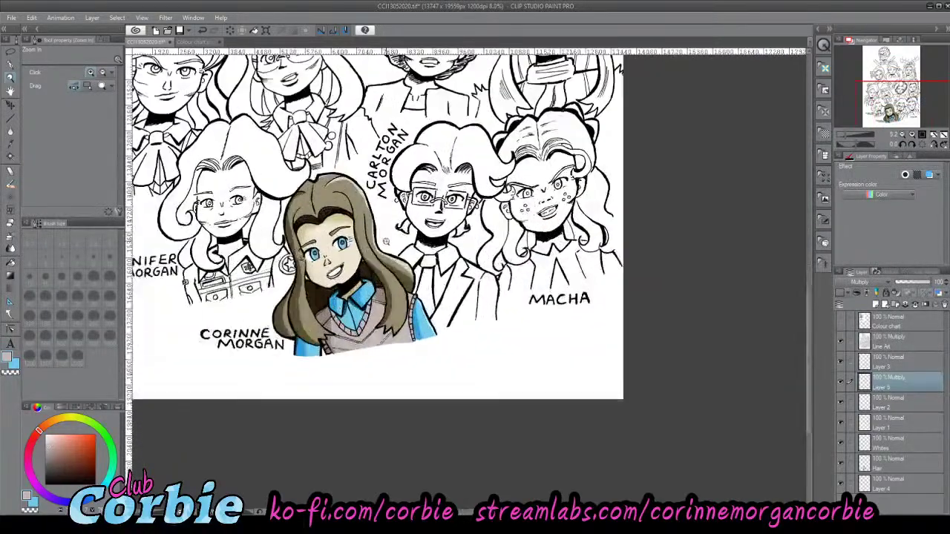
scroll(427, 336, down, 2)
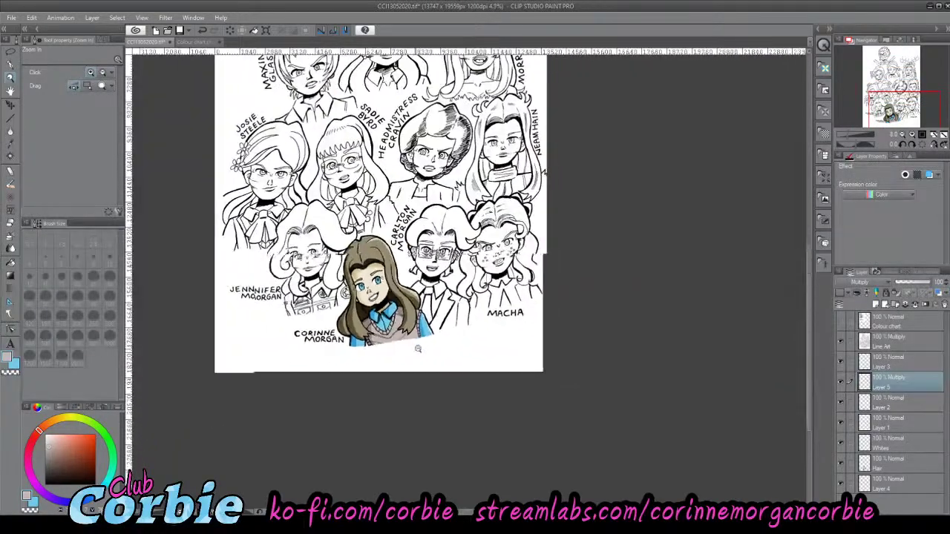
scroll(436, 333, up, 2)
scroll(434, 333, up, 2)
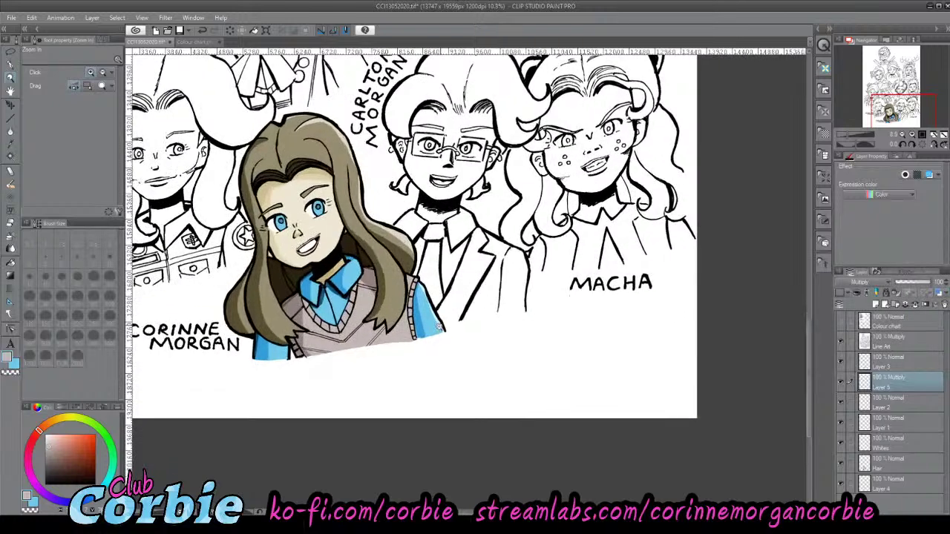
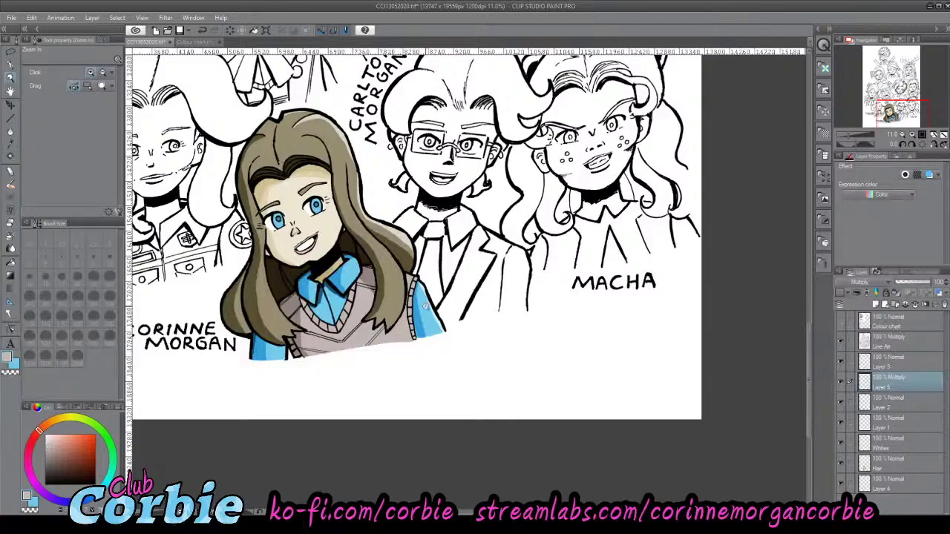
scroll(420, 312, down, 5)
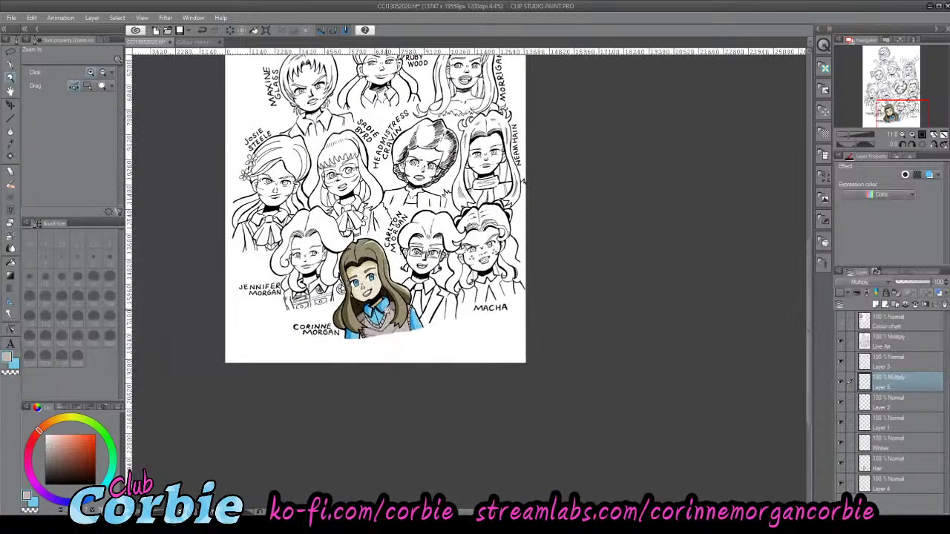
scroll(420, 312, up, 2)
scroll(420, 313, down, 1)
scroll(420, 319, up, 2)
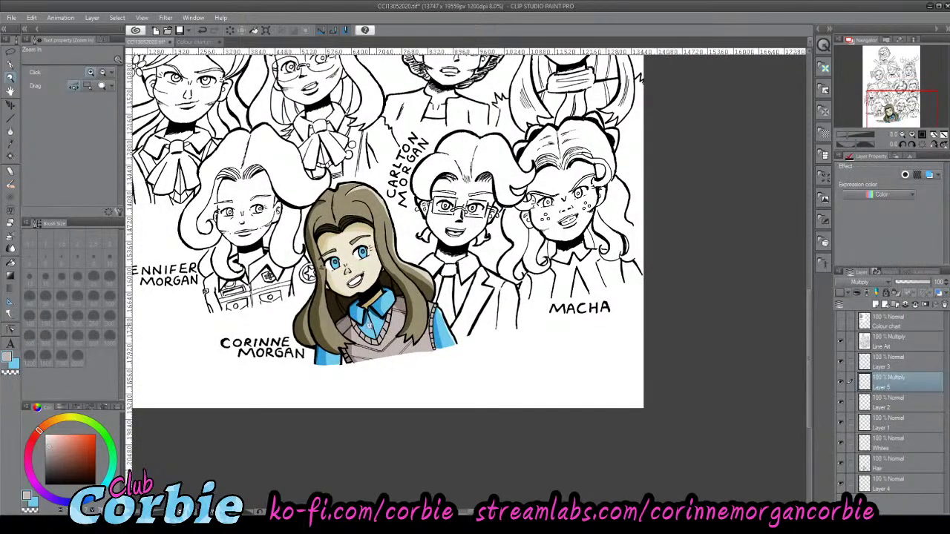
scroll(367, 352, down, 3)
scroll(366, 353, up, 2)
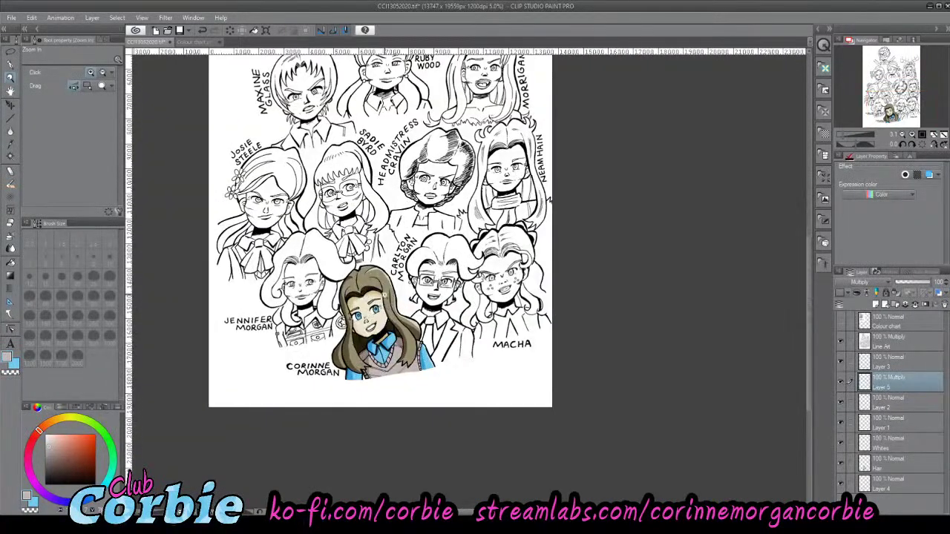
drag(400, 330, 375, 344)
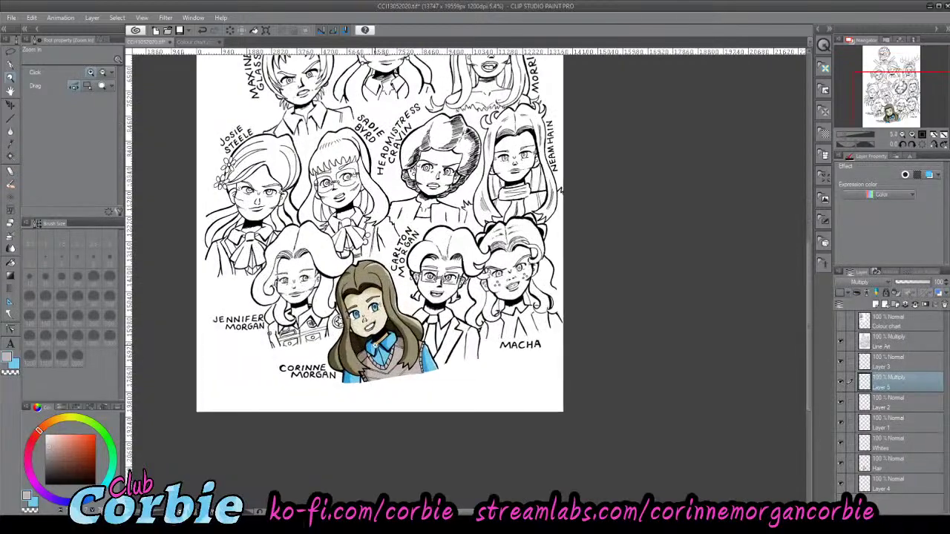
scroll(373, 347, up, 3)
scroll(401, 351, down, 1)
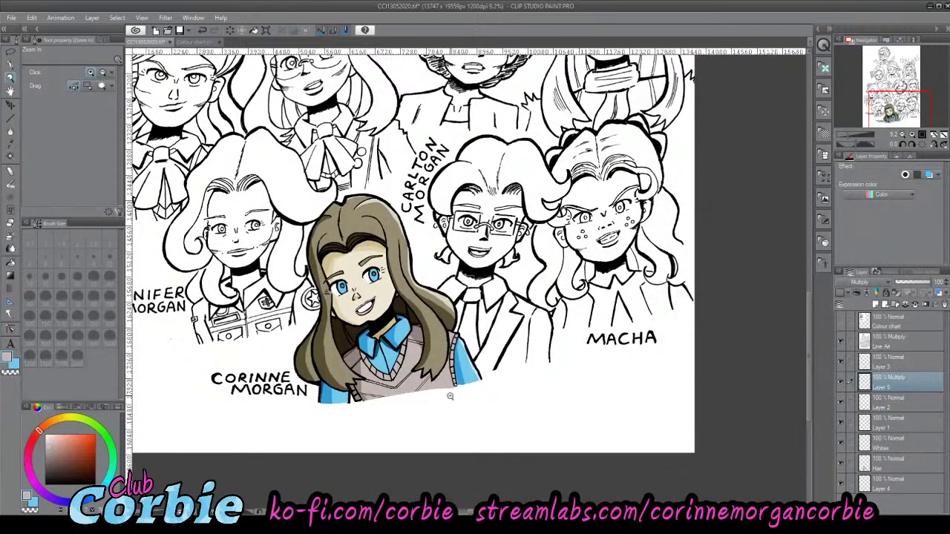
scroll(438, 348, down, 3)
scroll(409, 313, up, 2)
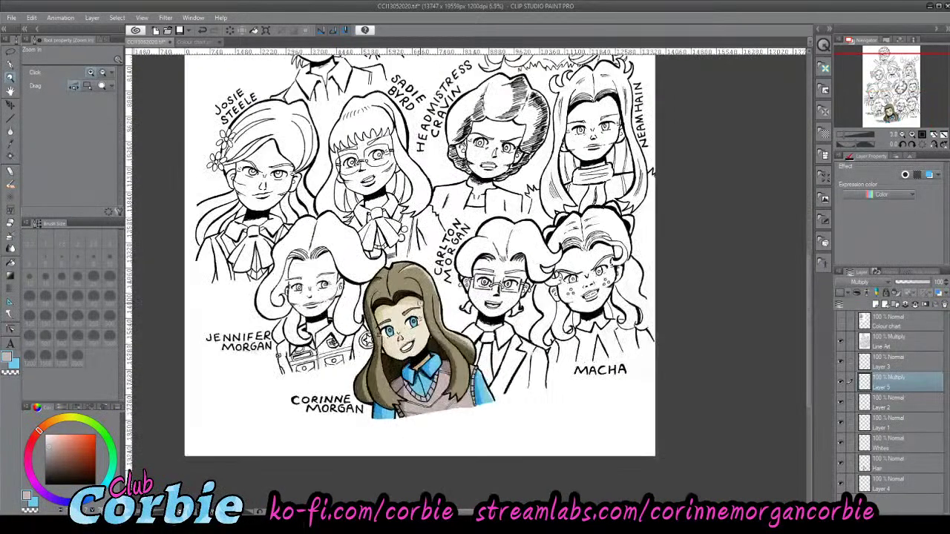
scroll(439, 350, up, 1)
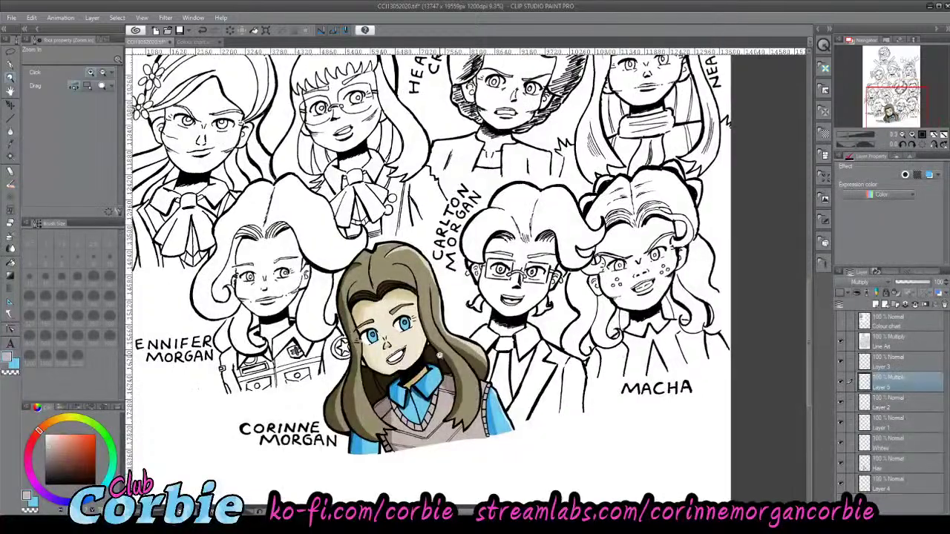
- Hide the Line Art layer and merge all the colour layers from Layer 3 down to Layer 4 into one layer
scroll(460, 395, down, 1)
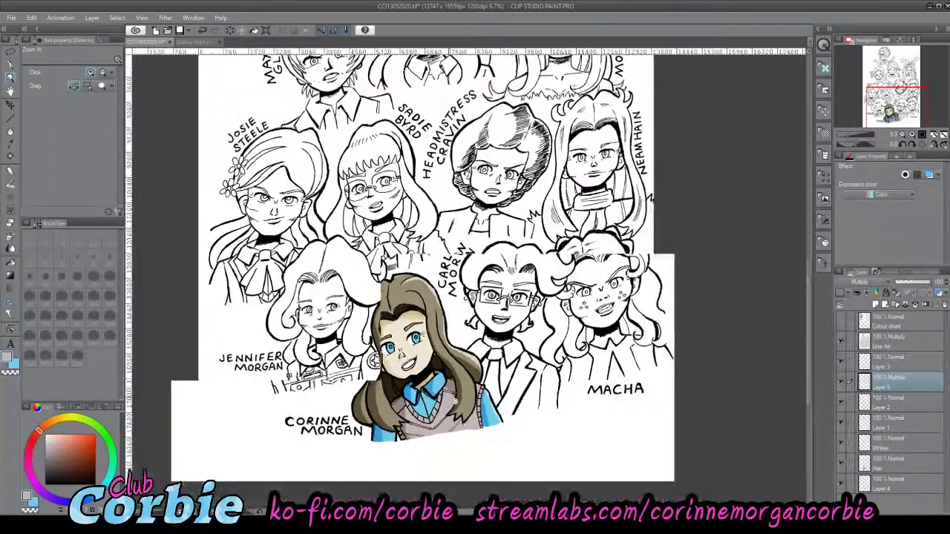
scroll(475, 408, up, 2)
scroll(478, 412, down, 1)
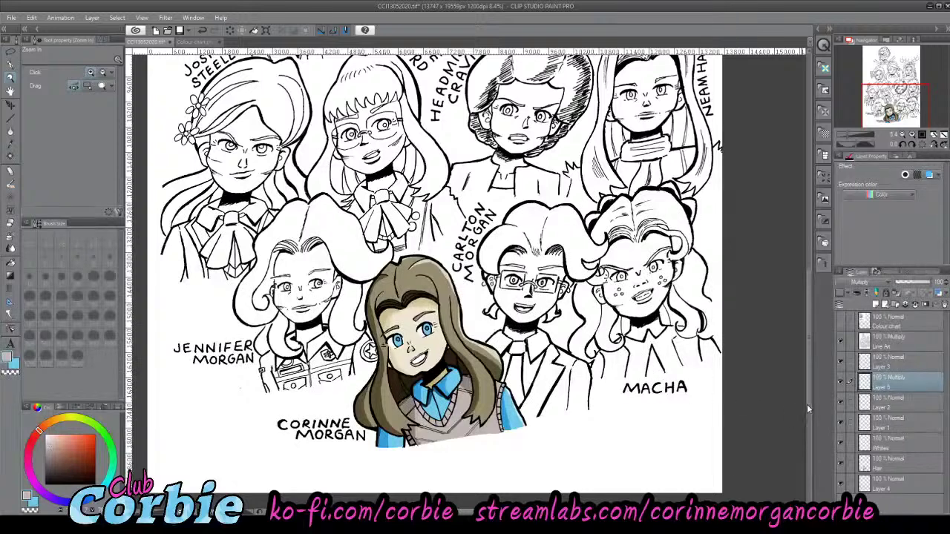
click(841, 342)
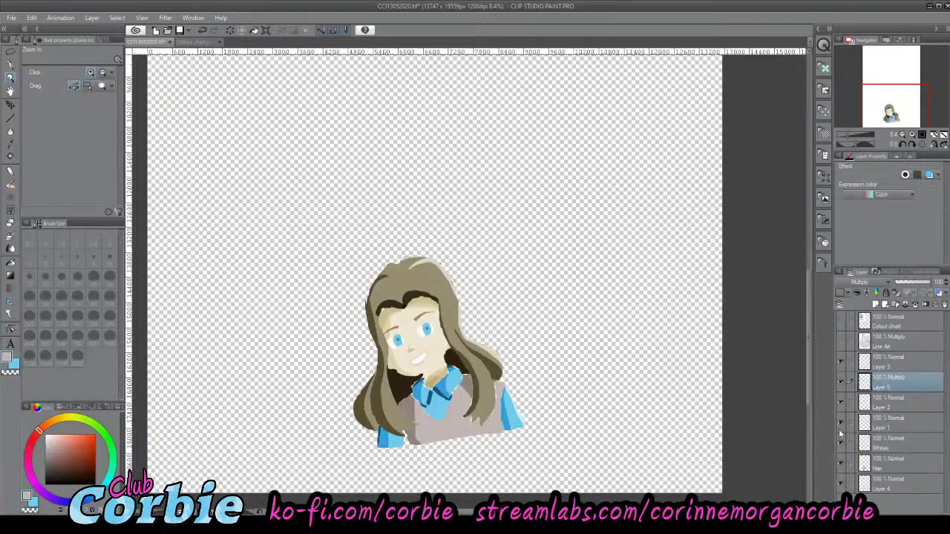
click(842, 484)
click(842, 483)
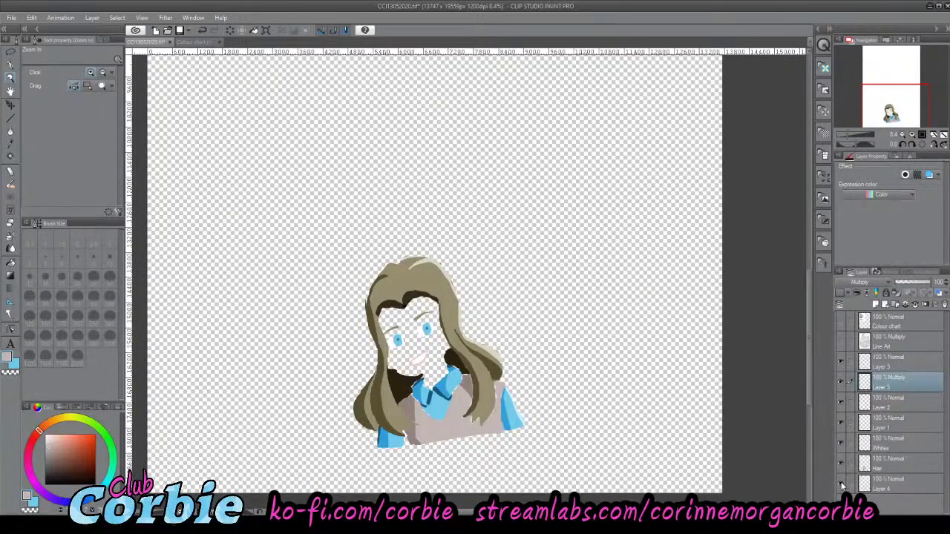
click(882, 489)
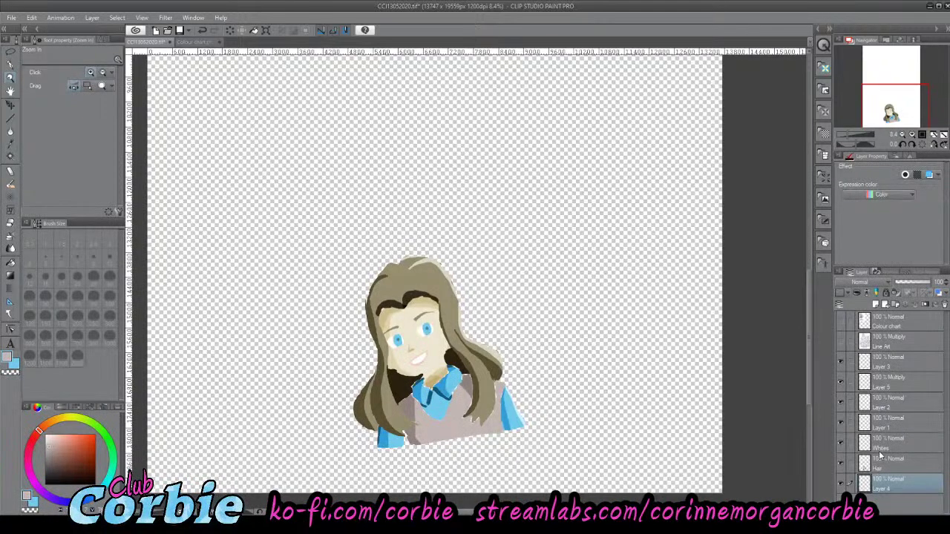
key(ctrl+shift+e)
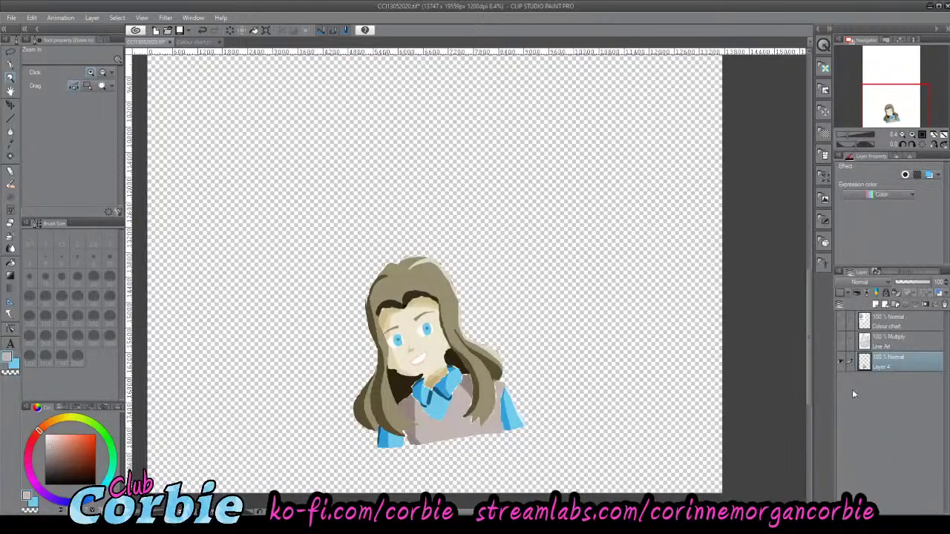
- Rename the merged layer with the character's first name followed by "Colors" and show the Line Art layer again
click(841, 362)
click(841, 362)
key(Return)
click(842, 342)
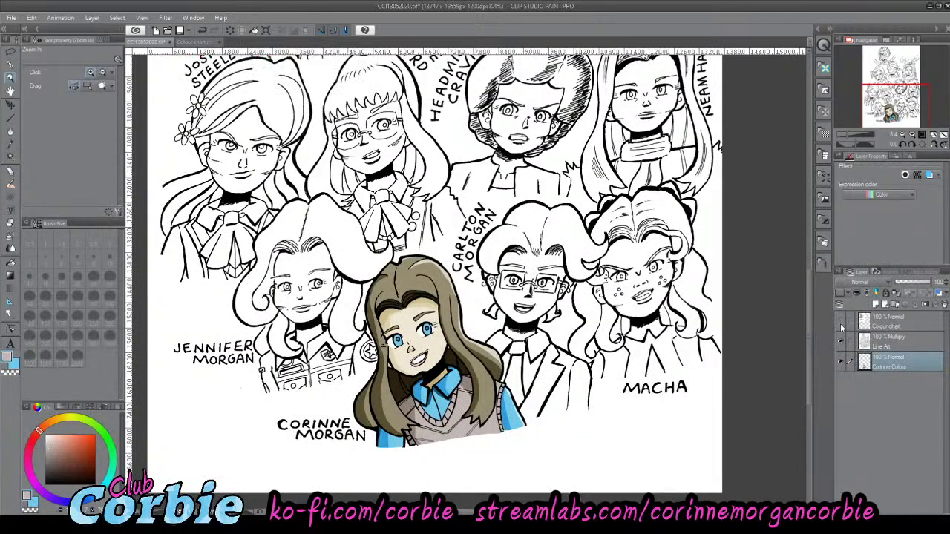
- Examine the coloured woman within the whole line-up and beside the uncoloured woman in uniform, comparing with her colour layer hidden and shown
drag(422, 323, 359, 319)
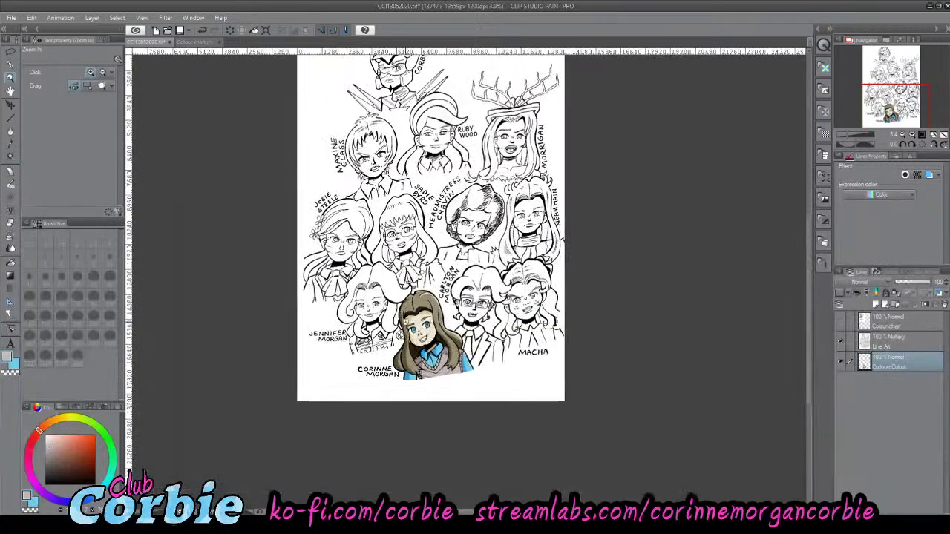
drag(421, 247, 393, 247)
click(408, 204)
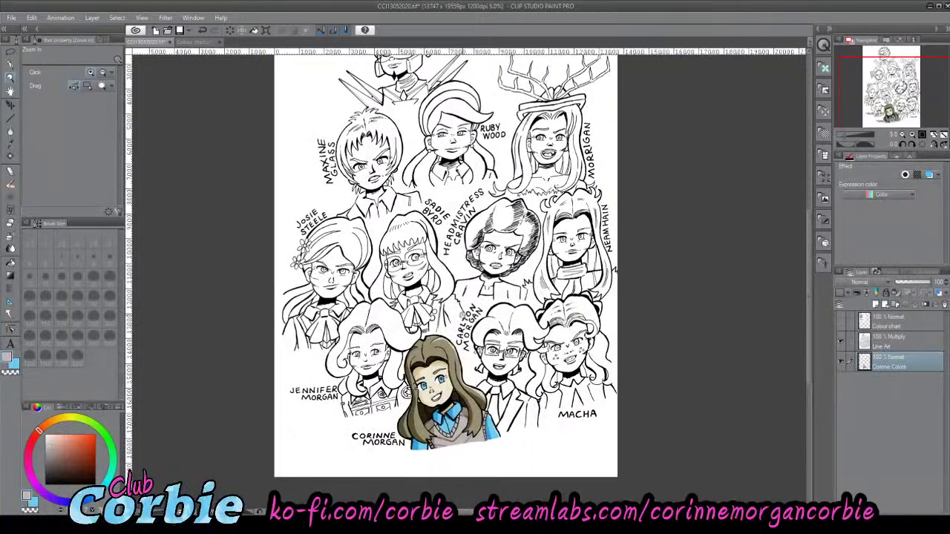
click(840, 363)
click(841, 363)
scroll(498, 225, down, 2)
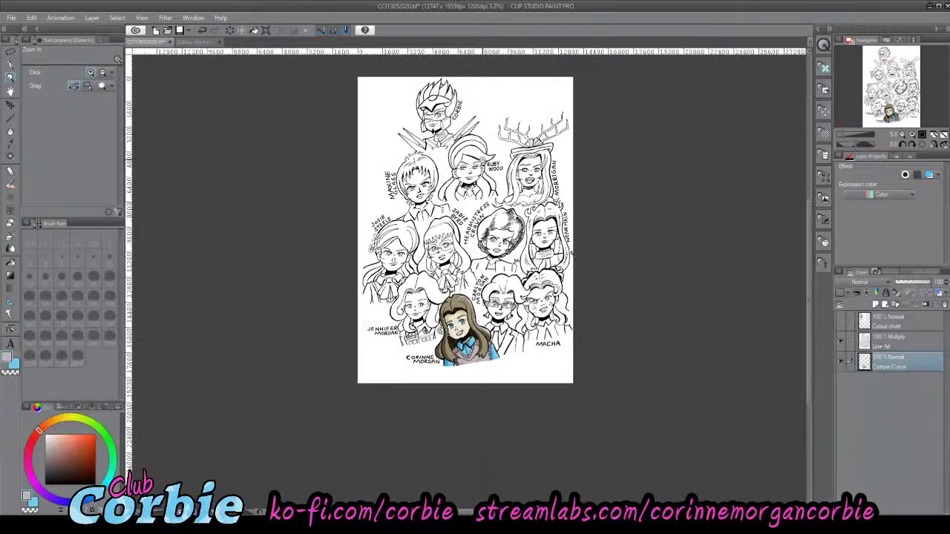
drag(483, 161, 553, 164)
drag(451, 234, 405, 234)
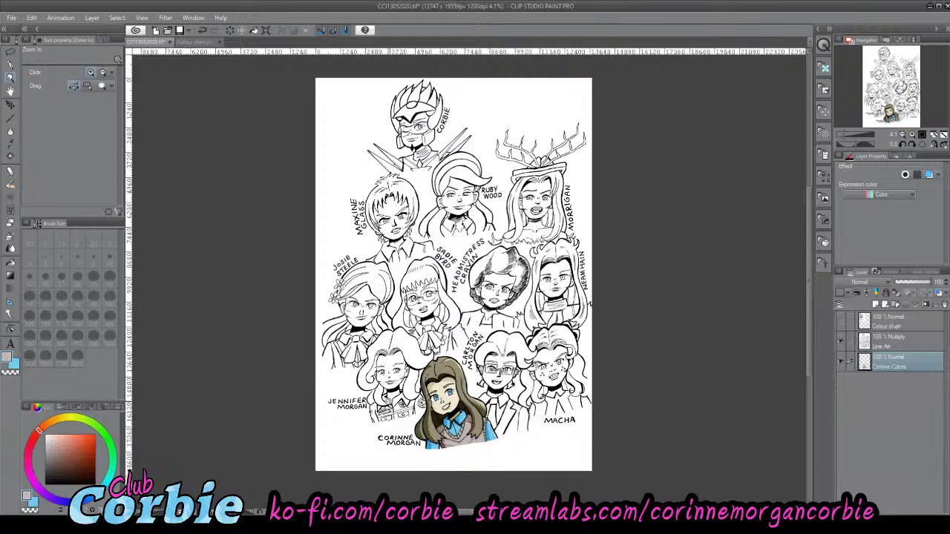
click(380, 405)
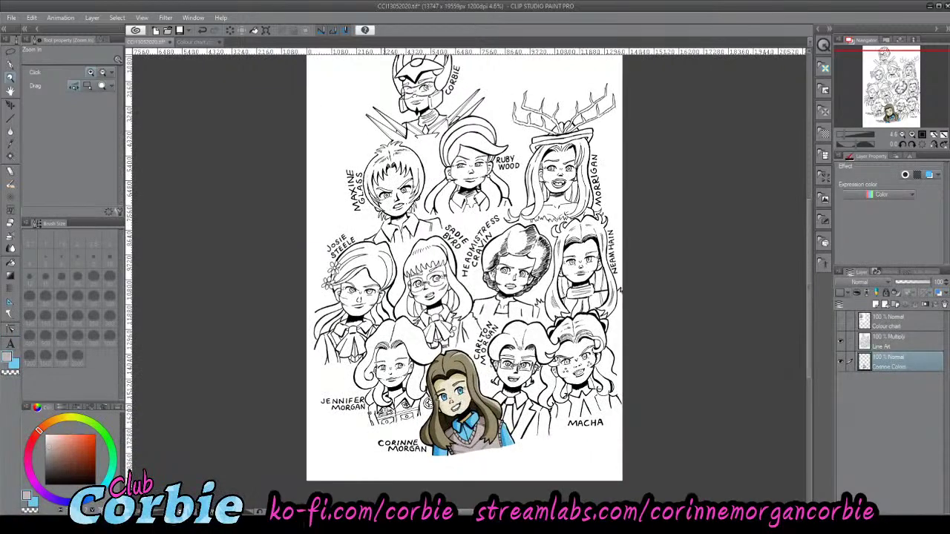
click(380, 404)
click(387, 407)
scroll(406, 426, up, 11)
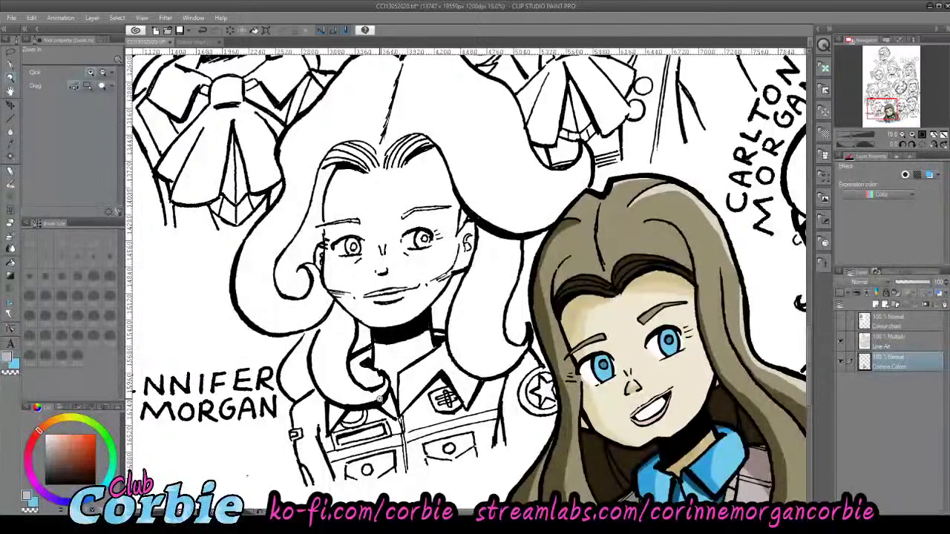
scroll(379, 399, down, 4)
scroll(377, 402, up, 4)
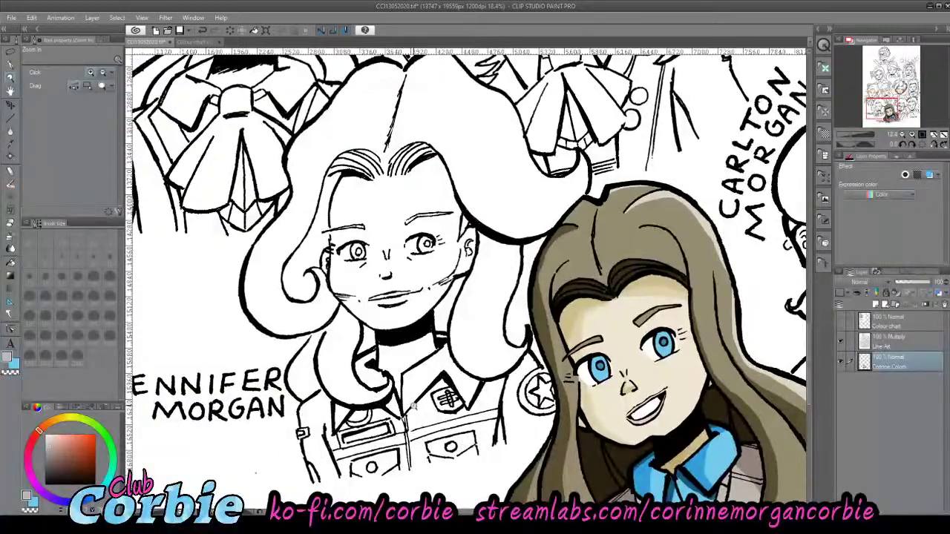
- On the Line Art layer, thicken the upper lid and iris outline of the uniformed woman's left-hand eye with a black G-pen at size 25
click(877, 343)
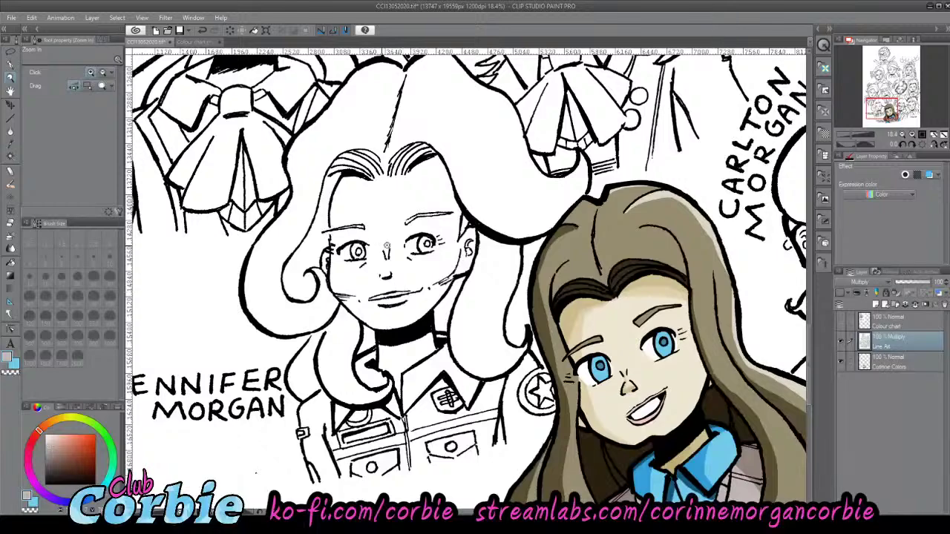
scroll(385, 246, up, 8)
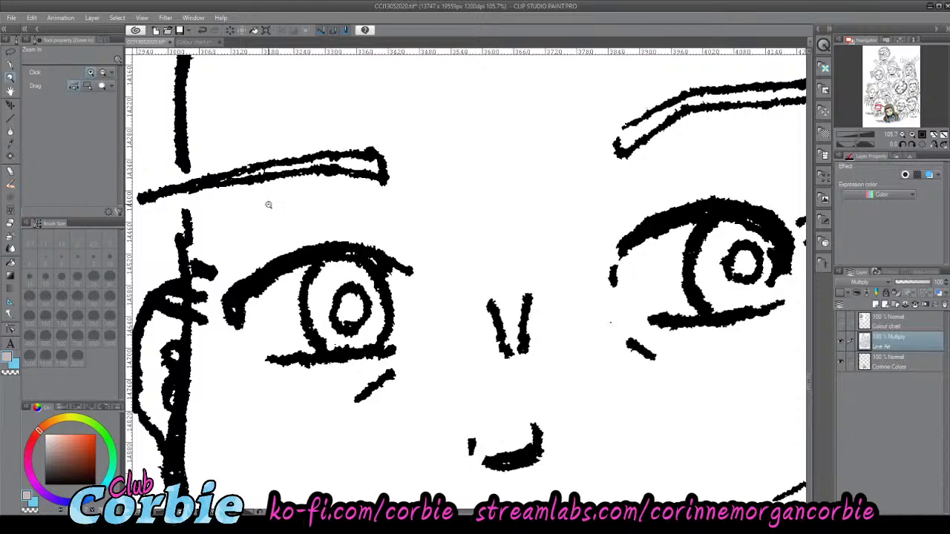
scroll(269, 205, down, 3)
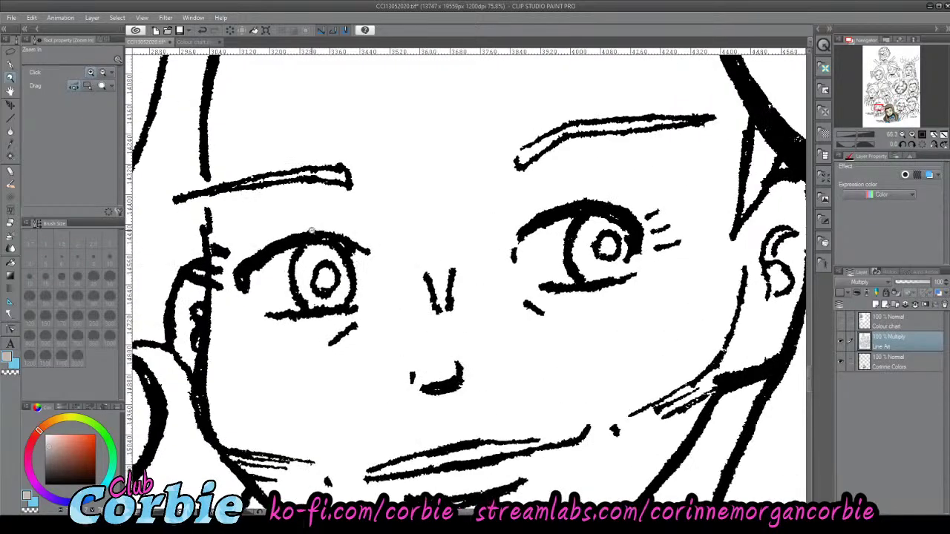
scroll(297, 219, up, 2)
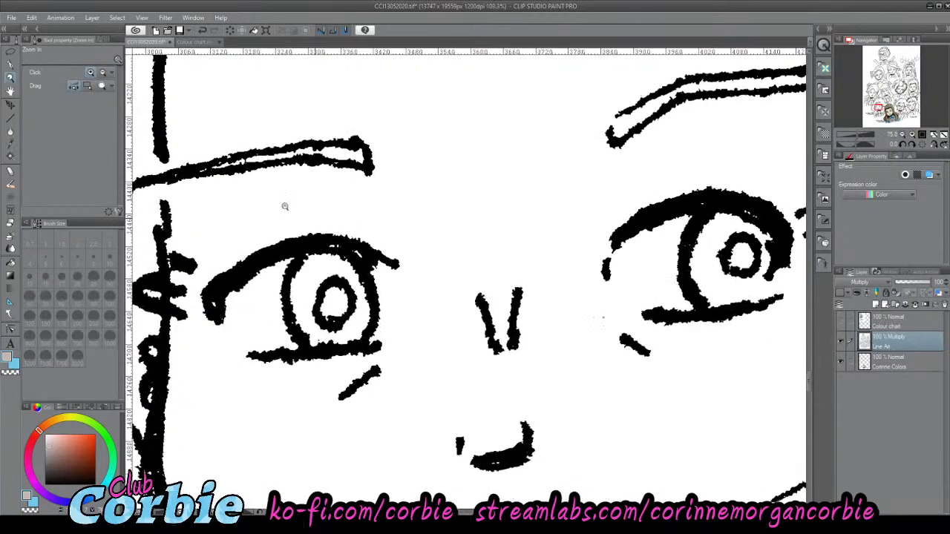
click(9, 65)
drag(62, 445, 45, 484)
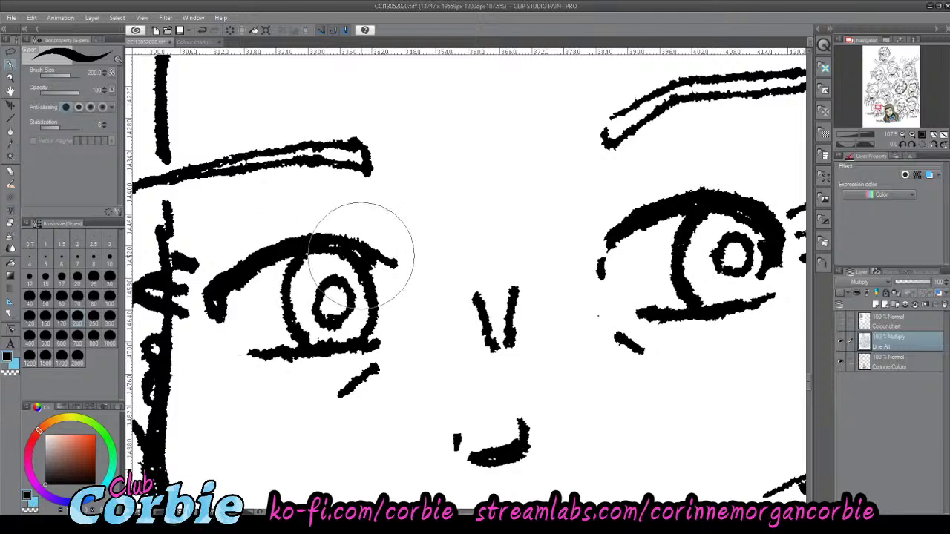
click(95, 276)
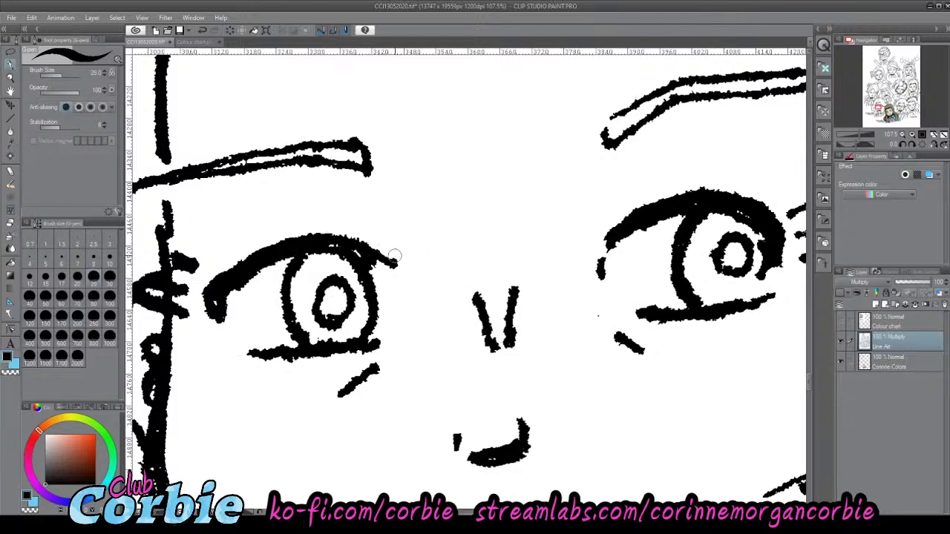
mouse_move(393, 262)
mouse_down()
mouse_move(352, 229)
mouse_move(318, 230)
mouse_move(257, 254)
mouse_move(219, 285)
mouse_move(282, 243)
mouse_move(243, 256)
mouse_move(218, 282)
mouse_move(292, 235)
mouse_move(346, 234)
mouse_move(369, 248)
mouse_move(338, 232)
mouse_move(389, 259)
mouse_move(373, 236)
mouse_move(344, 224)
mouse_move(279, 229)
mouse_move(237, 253)
mouse_move(210, 296)
mouse_up()
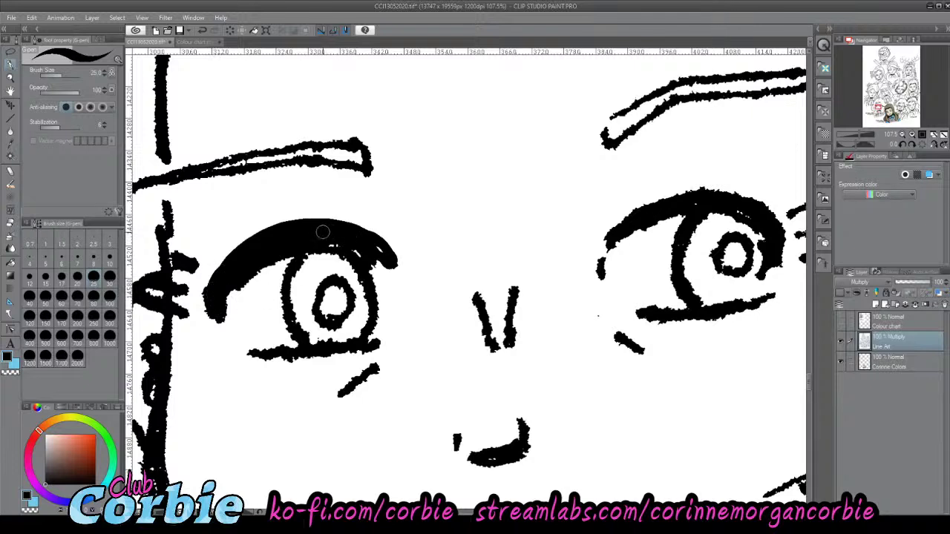
drag(375, 248, 388, 254)
mouse_move(324, 241)
mouse_down()
mouse_move(364, 265)
mouse_move(375, 300)
mouse_move(368, 341)
mouse_up()
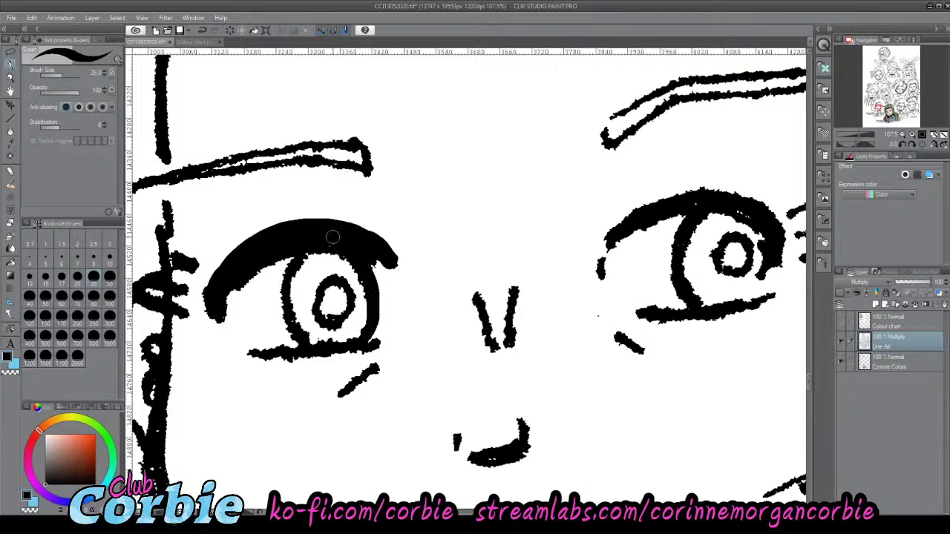
mouse_move(296, 337)
mouse_down()
mouse_move(277, 298)
mouse_move(284, 271)
mouse_move(310, 248)
mouse_move(276, 278)
mouse_move(274, 308)
mouse_move(289, 332)
mouse_move(313, 336)
mouse_move(300, 334)
mouse_move(307, 344)
mouse_move(292, 330)
mouse_move(282, 291)
mouse_move(316, 251)
mouse_up()
key(ctrl+z)
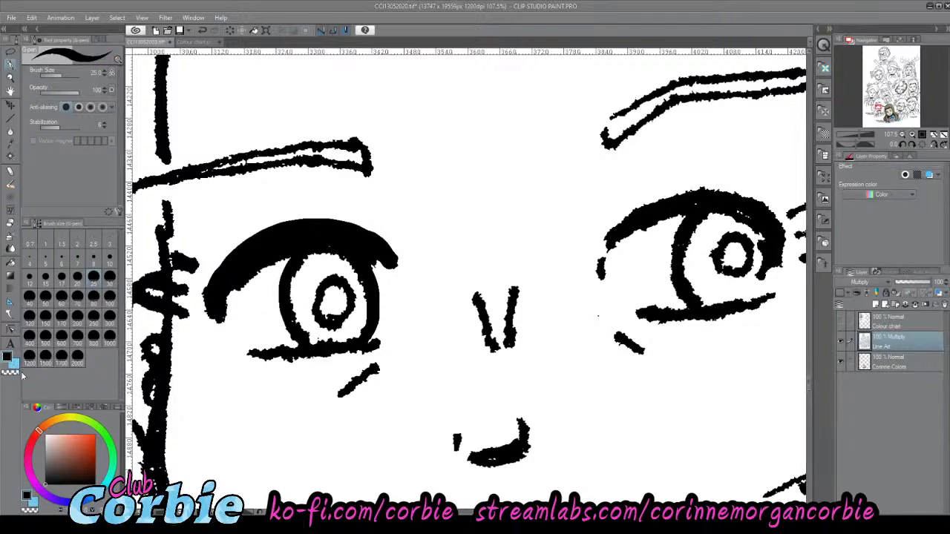
- Make black the secondary colour and paint out the pupil ring of the same eye with white
key(x)
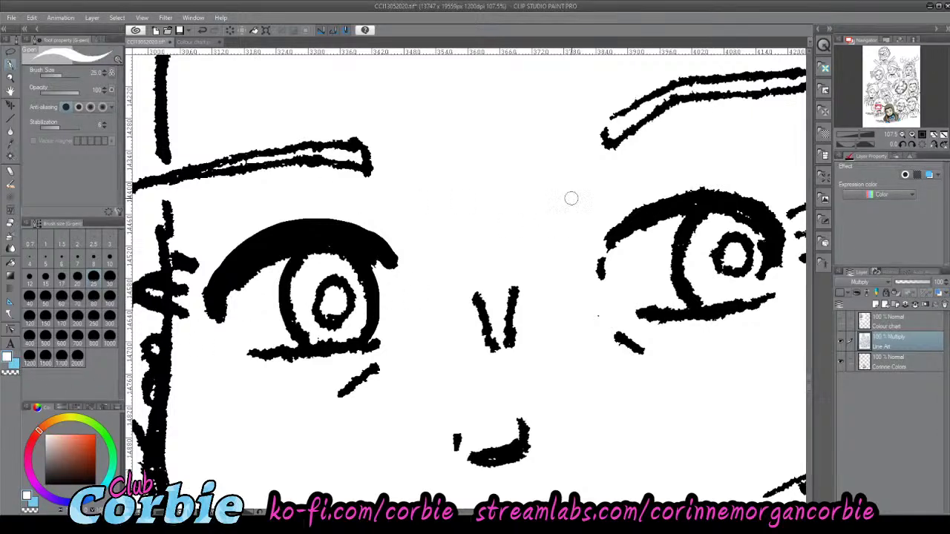
click(13, 363)
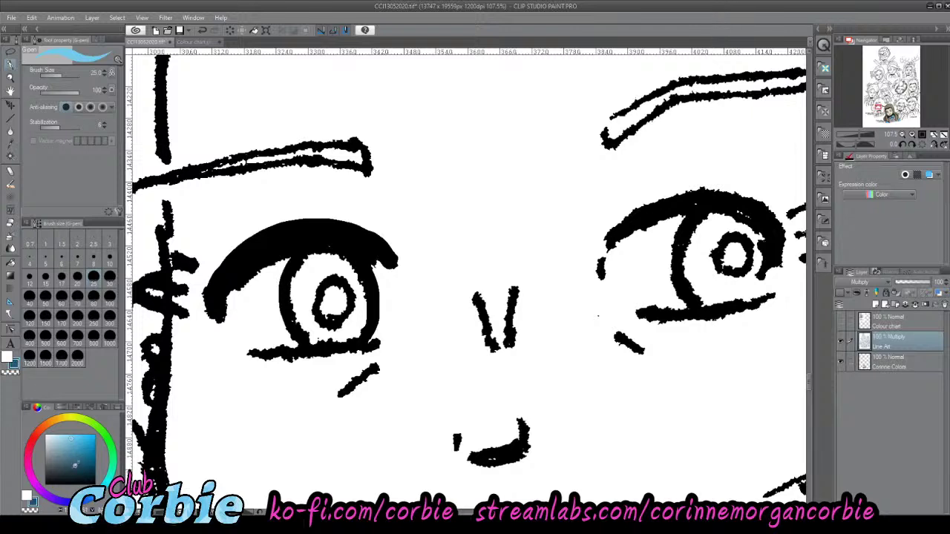
click(8, 360)
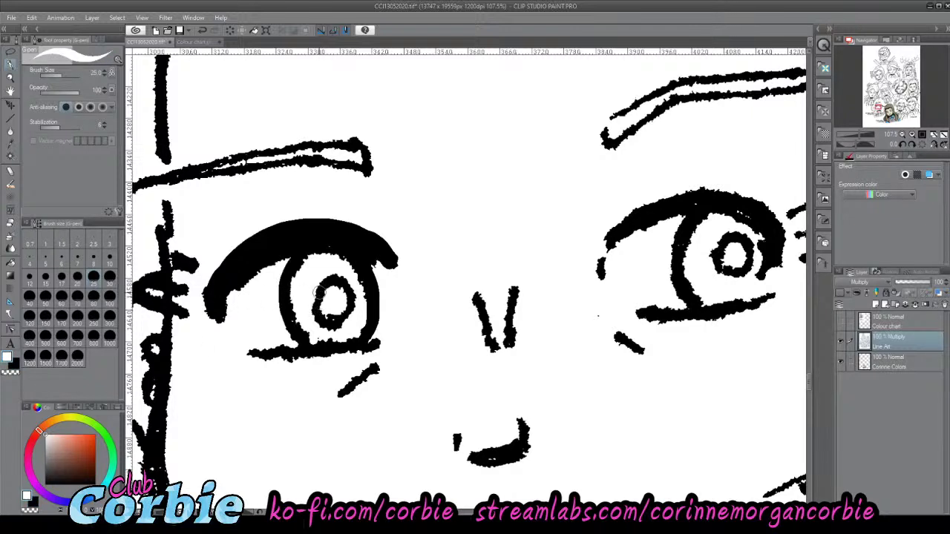
mouse_move(320, 291)
mouse_down()
mouse_move(313, 321)
mouse_move(325, 276)
mouse_move(332, 281)
mouse_move(337, 310)
mouse_move(328, 324)
mouse_move(328, 283)
mouse_move(349, 296)
mouse_move(338, 321)
mouse_move(343, 278)
mouse_move(351, 308)
mouse_move(336, 312)
mouse_move(339, 286)
mouse_move(337, 335)
mouse_up()
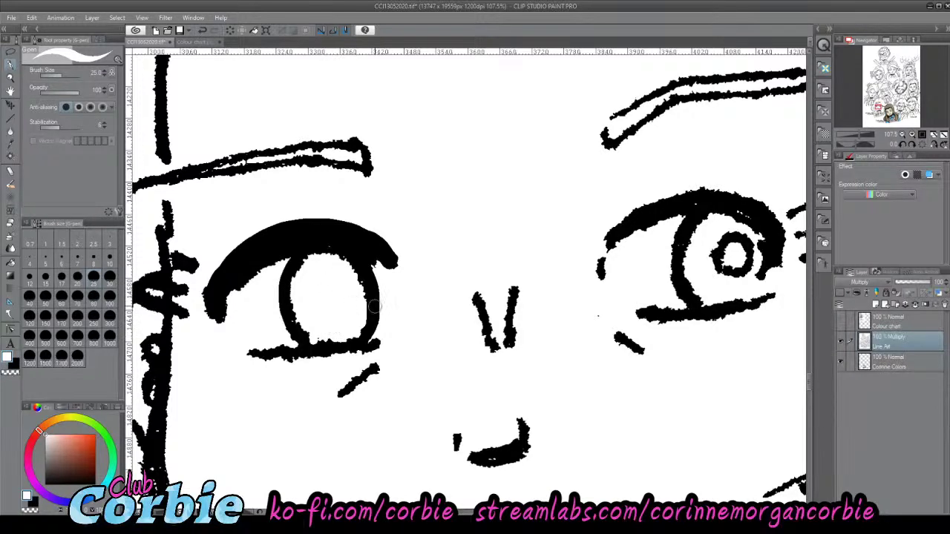
- Try a black pupil ring high in the emptied iris, undoing stray strokes and thickening the ring
key(x)
mouse_move(326, 268)
mouse_down()
mouse_move(311, 294)
mouse_move(331, 308)
mouse_move(347, 296)
mouse_move(343, 277)
mouse_move(320, 280)
mouse_move(317, 295)
mouse_move(341, 302)
mouse_move(345, 275)
mouse_move(331, 272)
mouse_move(313, 297)
mouse_move(340, 303)
mouse_move(346, 276)
mouse_move(325, 271)
mouse_move(314, 279)
mouse_move(329, 302)
mouse_move(345, 285)
mouse_move(342, 272)
mouse_move(331, 267)
mouse_move(324, 296)
mouse_up()
key(ctrl+z)
key(ctrl+z)
key(ctrl+z)
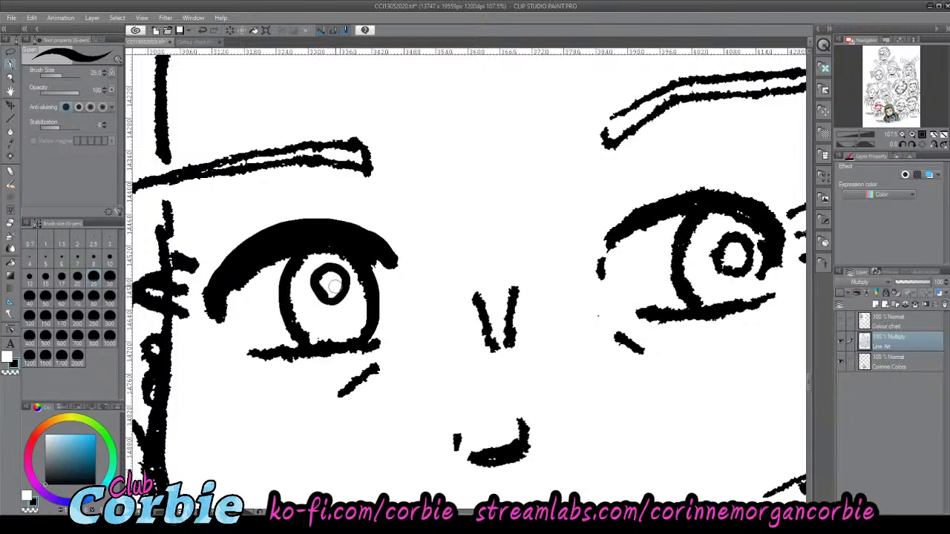
key(x)
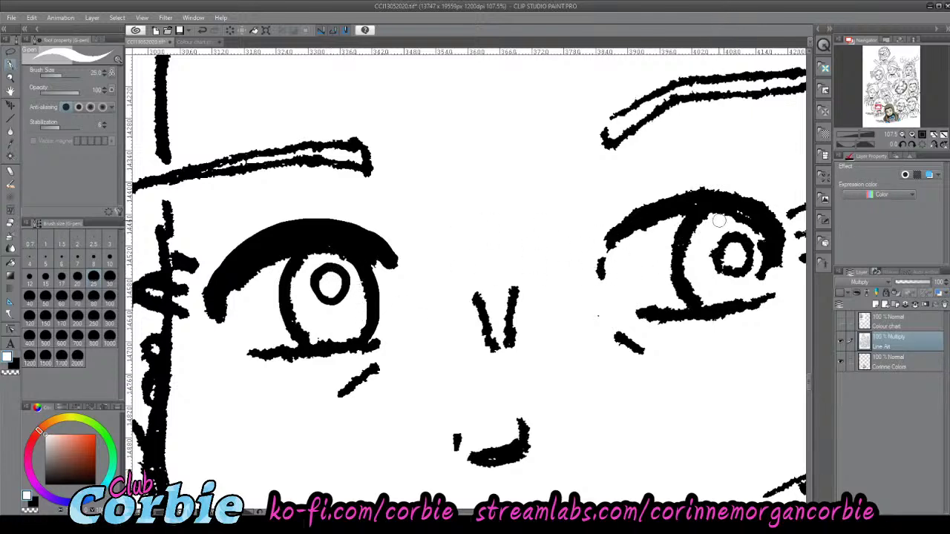
key(x)
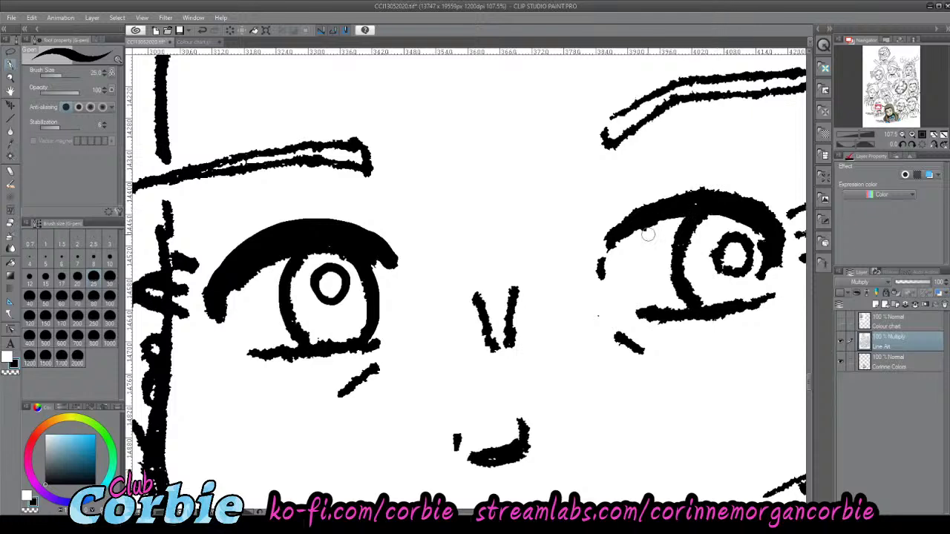
key(x)
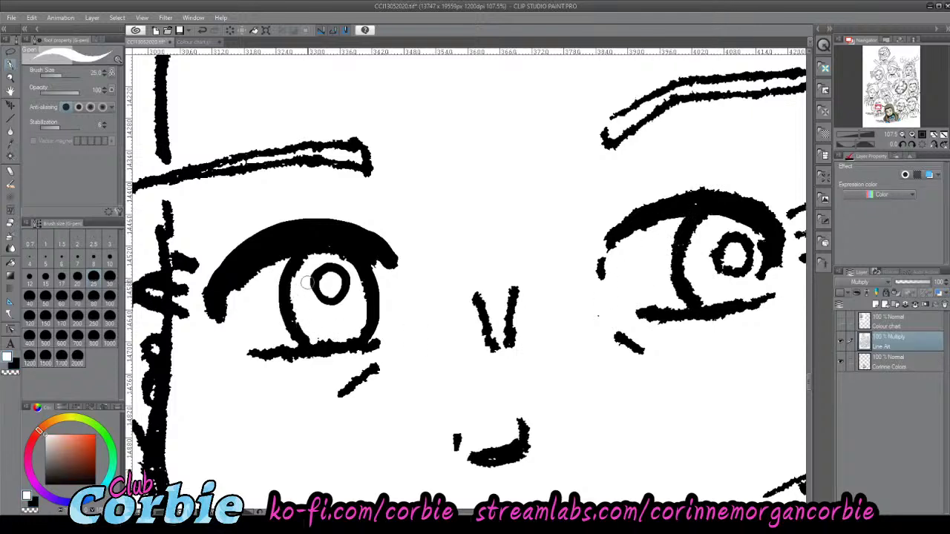
key(x)
mouse_move(318, 298)
mouse_down()
mouse_move(346, 294)
mouse_move(333, 269)
mouse_up()
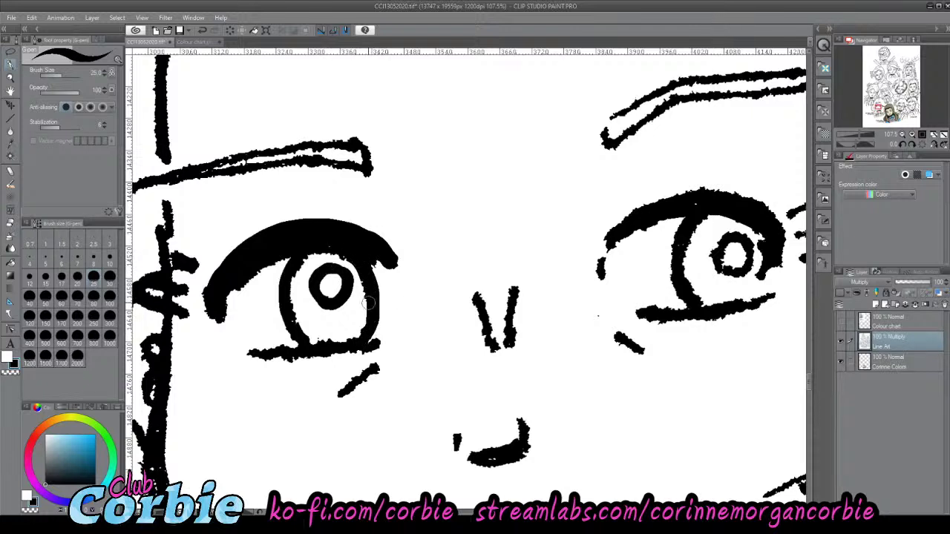
- Replace the pupil ring with a rounder, thinner one slightly lower, and smooth and thicken the iris outline along its left and lower edges
key(x)
key(x)
key(x)
mouse_move(297, 289)
mouse_down()
mouse_move(318, 280)
mouse_move(335, 304)
mouse_move(343, 263)
mouse_move(309, 301)
mouse_move(344, 308)
mouse_move(342, 270)
mouse_move(320, 280)
mouse_move(318, 303)
mouse_move(349, 300)
mouse_move(334, 276)
mouse_move(322, 289)
mouse_move(337, 298)
mouse_move(329, 287)
mouse_up()
key(x)
key(ctrl+z)
key(x)
key(x)
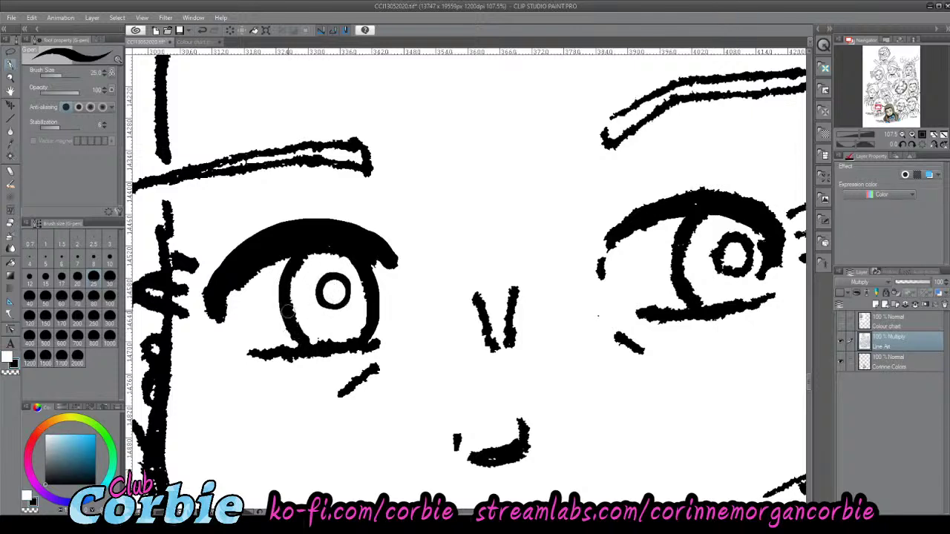
mouse_move(288, 311)
mouse_down()
mouse_move(311, 251)
mouse_move(290, 294)
mouse_move(294, 321)
mouse_move(353, 338)
mouse_up()
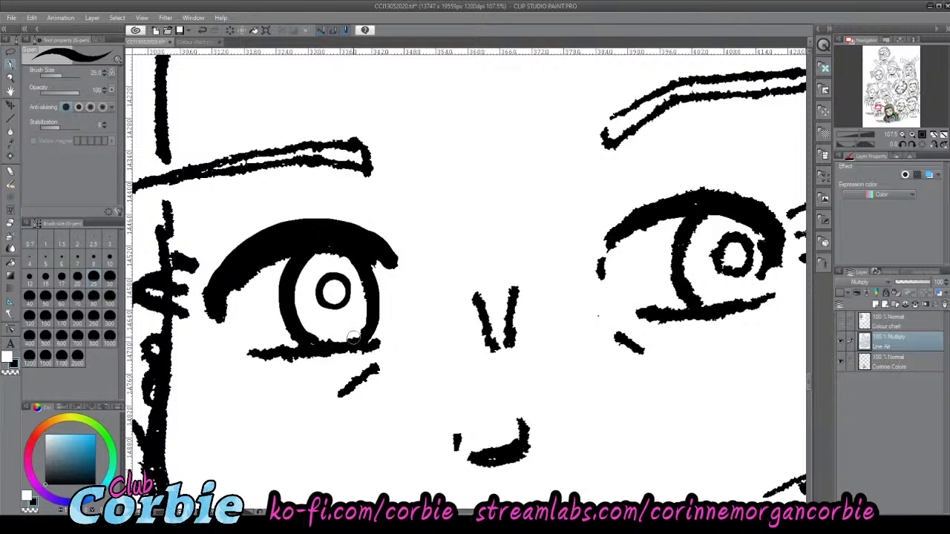
key(x)
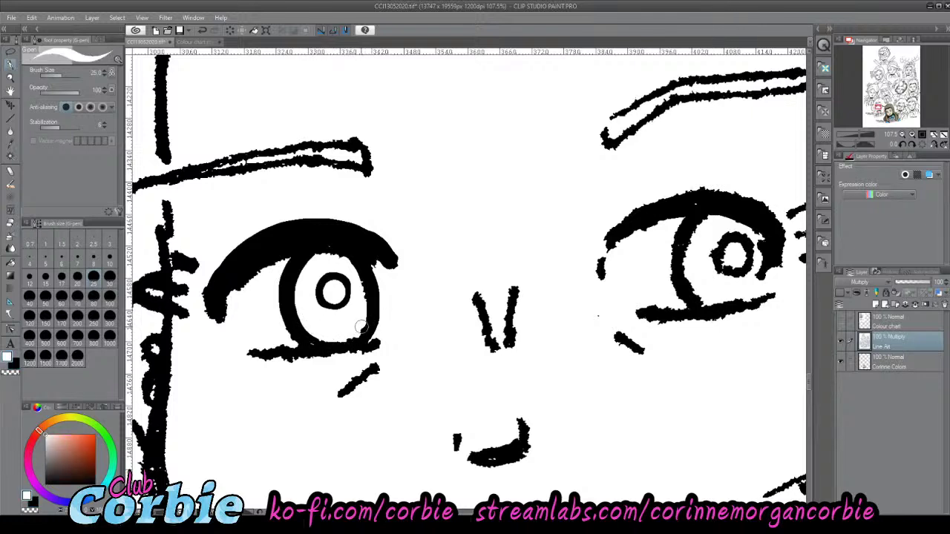
- Thicken the pupil rings of both eyes, clean the right-hand ring's centre with white, and extend that eye's outer iris outline to the lower lid
mouse_move(357, 327)
mouse_down()
mouse_move(366, 294)
mouse_move(352, 262)
mouse_move(370, 300)
mouse_move(365, 337)
mouse_move(375, 298)
mouse_move(369, 261)
mouse_move(355, 250)
mouse_move(371, 279)
mouse_move(340, 309)
mouse_move(327, 293)
mouse_move(331, 276)
mouse_move(345, 278)
mouse_move(349, 298)
mouse_move(340, 307)
mouse_move(324, 296)
mouse_move(351, 289)
mouse_up()
key(x)
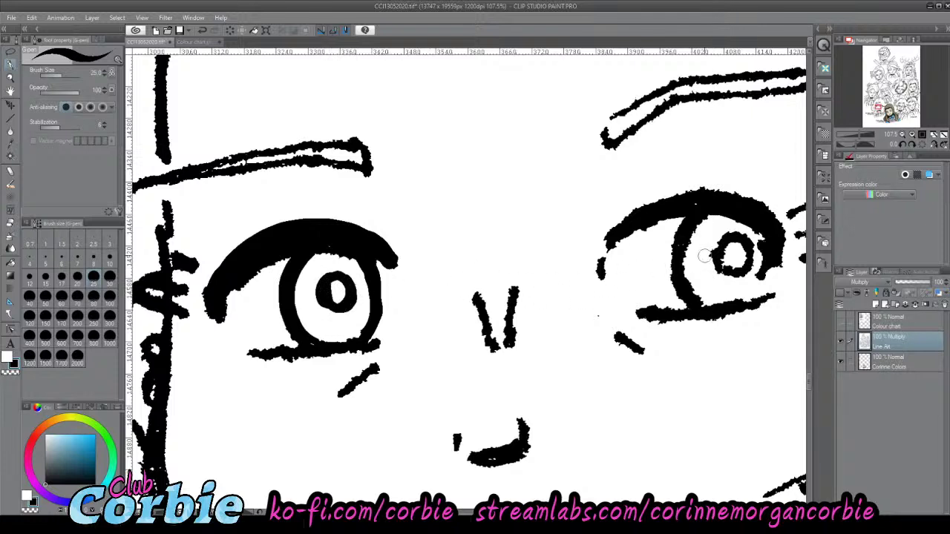
mouse_move(716, 240)
mouse_down()
mouse_move(715, 270)
mouse_move(726, 234)
mouse_move(709, 260)
mouse_move(734, 272)
mouse_move(746, 262)
mouse_move(748, 250)
mouse_move(726, 235)
mouse_move(743, 237)
mouse_move(737, 258)
mouse_up()
key(x)
key(x)
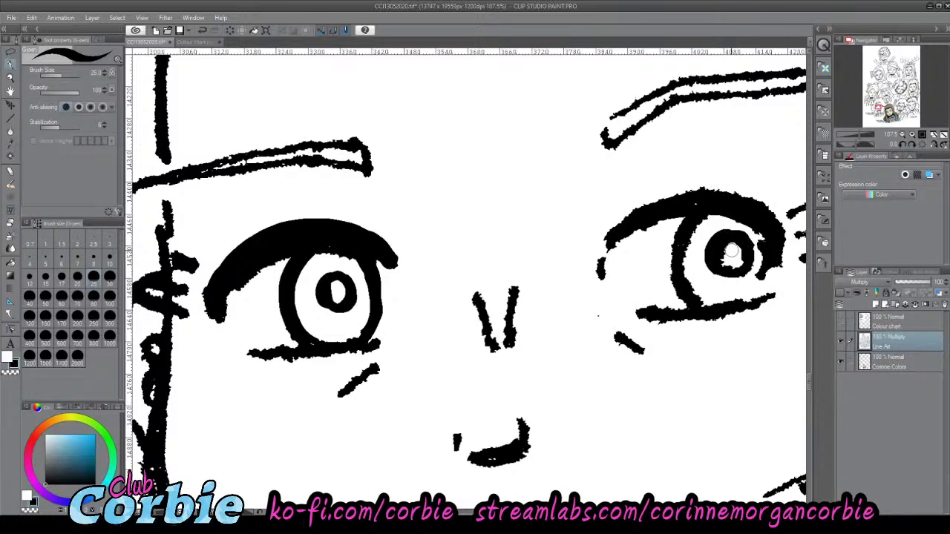
key(x)
mouse_move(727, 246)
mouse_down()
mouse_move(756, 265)
mouse_move(753, 274)
mouse_move(757, 233)
mouse_move(766, 276)
mouse_move(768, 248)
mouse_move(763, 291)
mouse_move(774, 249)
mouse_move(768, 291)
mouse_up()
key(x)
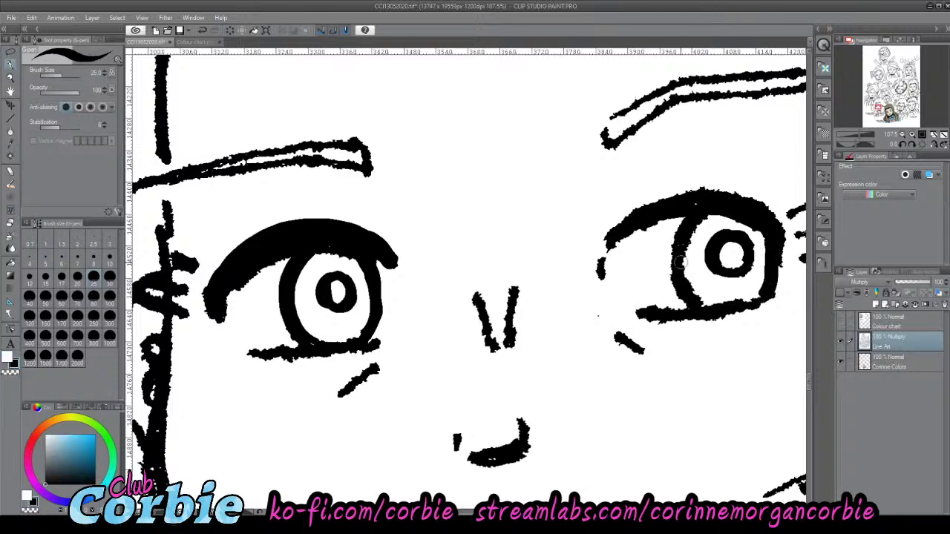
- Thicken the right-hand eye's inner iris outline, smooth its upper lid down to the inner corner in black, and trim the lower lid with white
mouse_move(682, 290)
mouse_down()
mouse_move(670, 250)
mouse_move(704, 209)
mouse_up()
drag(599, 269, 604, 244)
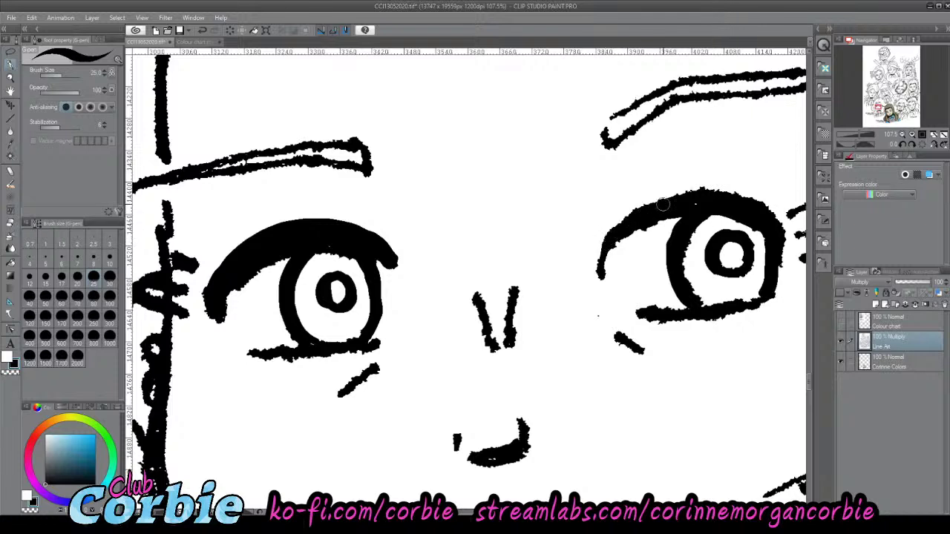
mouse_move(667, 204)
mouse_down()
mouse_move(612, 239)
mouse_move(642, 207)
mouse_move(694, 193)
mouse_move(739, 205)
mouse_move(774, 252)
mouse_move(779, 246)
mouse_move(768, 208)
mouse_move(733, 192)
mouse_move(687, 193)
mouse_move(637, 230)
mouse_up()
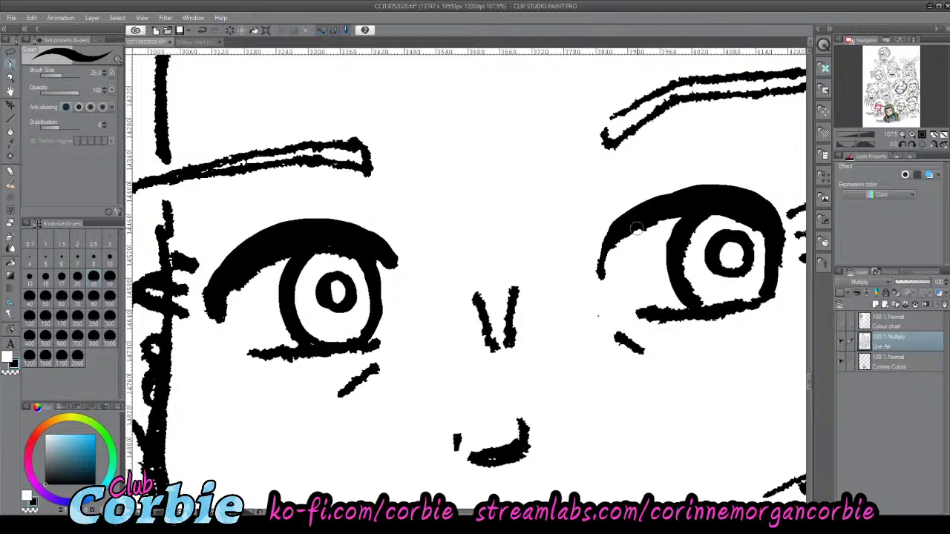
mouse_move(602, 276)
mouse_down()
mouse_move(597, 230)
mouse_move(627, 212)
mouse_up()
key(ctrl+z)
mouse_move(601, 264)
mouse_down()
mouse_move(601, 241)
mouse_move(620, 221)
mouse_move(596, 249)
mouse_move(604, 274)
mouse_move(598, 253)
mouse_move(608, 231)
mouse_move(639, 242)
mouse_move(658, 230)
mouse_move(611, 256)
mouse_move(613, 291)
mouse_move(632, 310)
mouse_move(662, 300)
mouse_move(626, 303)
mouse_move(675, 303)
mouse_move(627, 320)
mouse_move(636, 323)
mouse_move(755, 312)
mouse_move(781, 298)
mouse_move(715, 291)
mouse_move(706, 302)
mouse_move(692, 297)
mouse_move(688, 258)
mouse_up()
key(x)
key(ctrl+z)
mouse_move(709, 298)
mouse_down()
mouse_move(698, 294)
mouse_move(692, 251)
mouse_move(707, 229)
mouse_up()
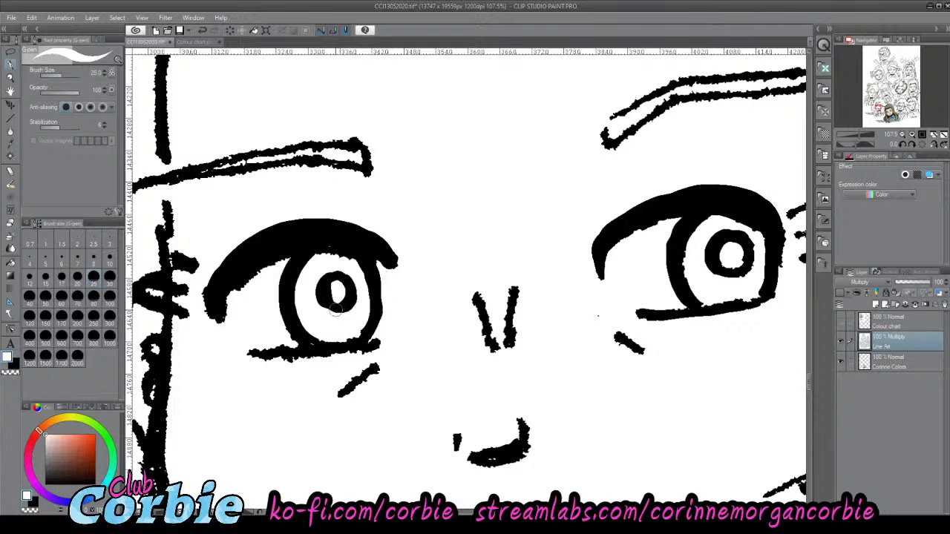
- Widen the left-hand pupil's white centre and trim the rough edges of the lower lid line beneath it with white
key(x)
key(x)
mouse_move(328, 291)
mouse_down()
mouse_move(332, 303)
mouse_move(333, 291)
mouse_move(342, 296)
mouse_move(331, 296)
mouse_up()
key(ctrl+z)
drag(249, 348, 276, 344)
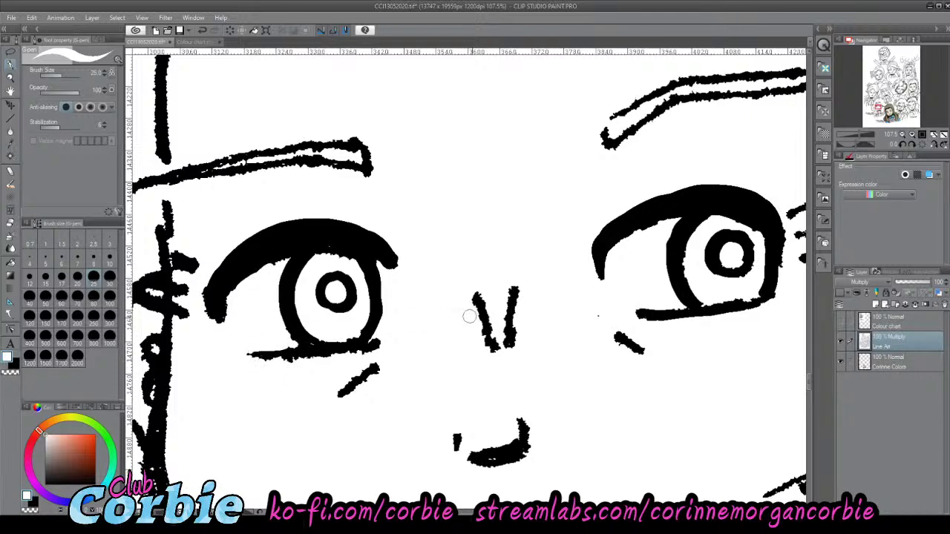
drag(260, 365, 391, 345)
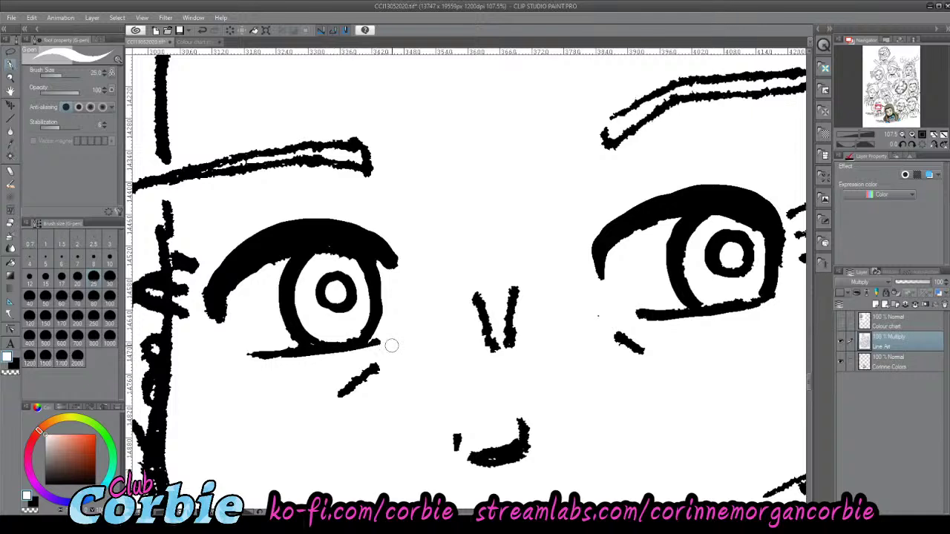
- Taper the crease marks under both eyes with white and thin the inner end of the right-hand lower lid
mouse_move(340, 400)
mouse_down()
mouse_move(370, 380)
mouse_move(339, 401)
mouse_up()
drag(608, 327, 648, 346)
mouse_move(624, 311)
mouse_down()
mouse_move(659, 309)
mouse_move(641, 316)
mouse_move(734, 299)
mouse_up()
key(ctrl+z)
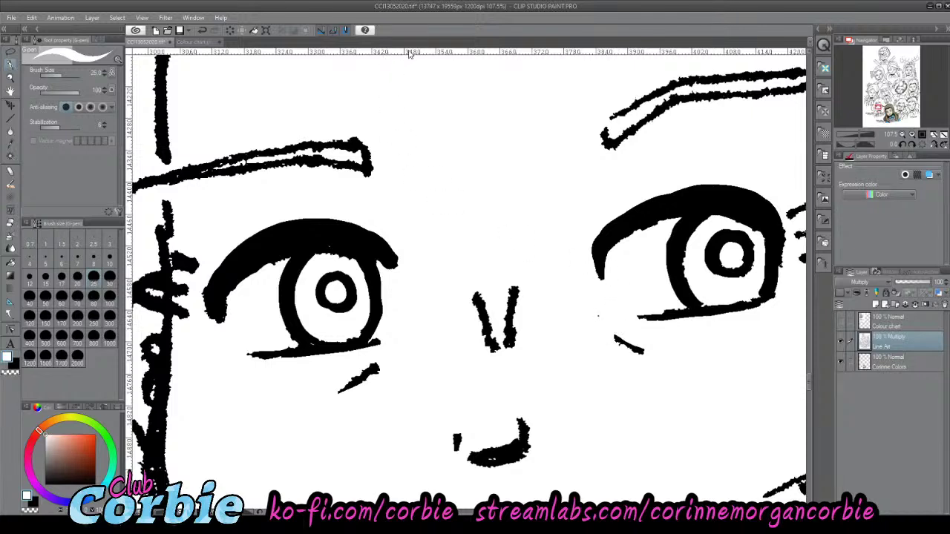
- Smooth the underside of the left-hand eye's upper lid with the white G-pen, inside the iris and along the eye white
drag(408, 53, 450, 5)
click(11, 78)
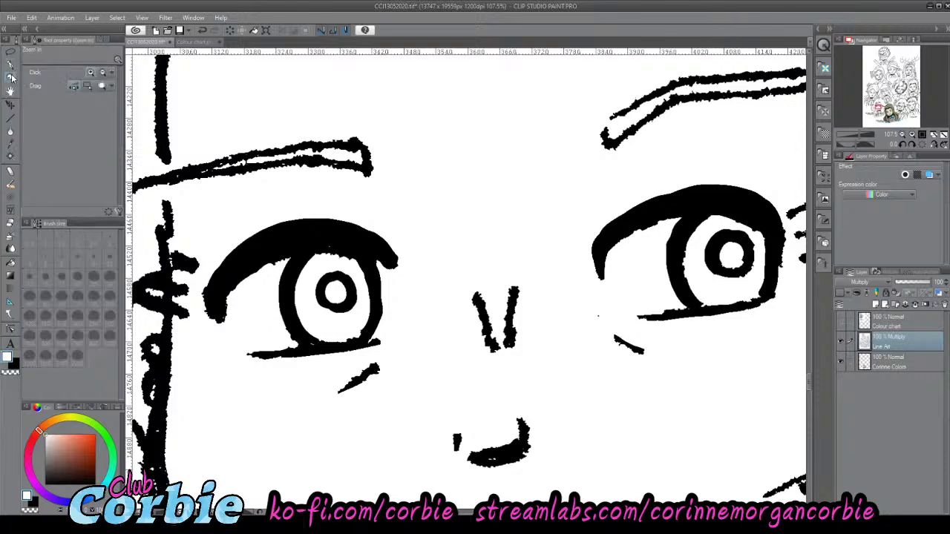
drag(362, 224, 236, 223)
drag(400, 220, 397, 214)
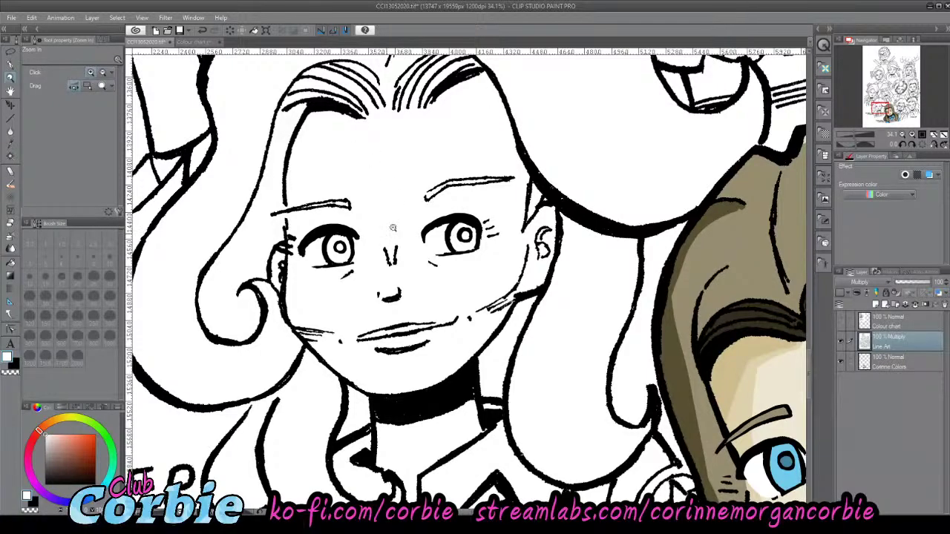
drag(393, 227, 479, 224)
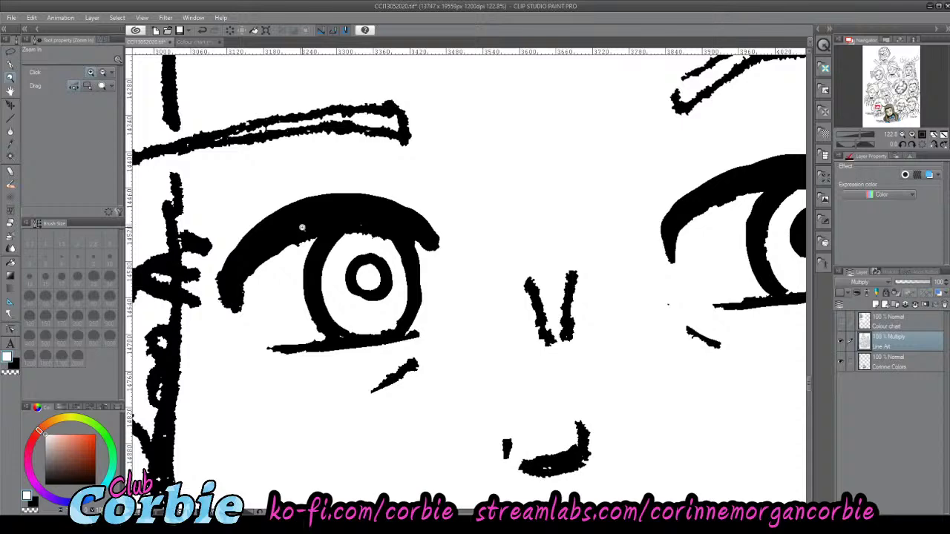
click(302, 227)
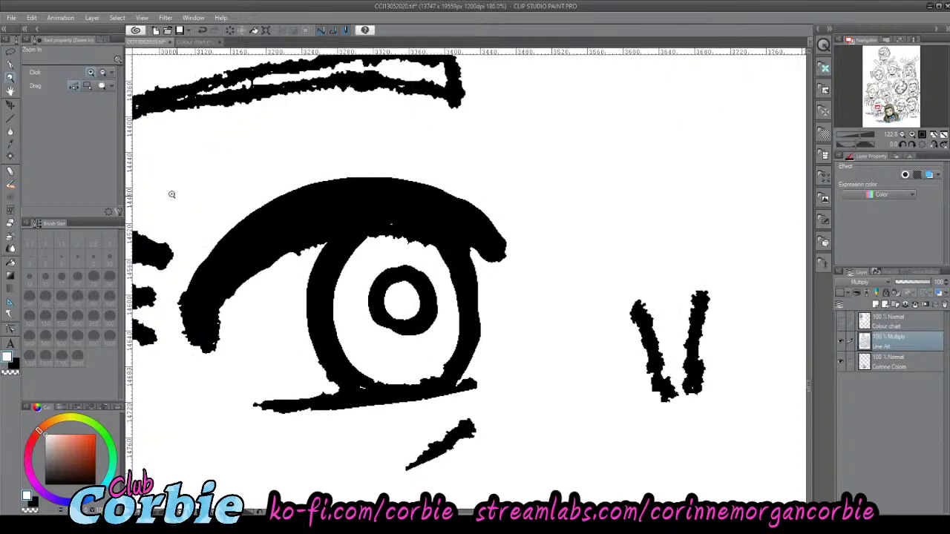
click(11, 66)
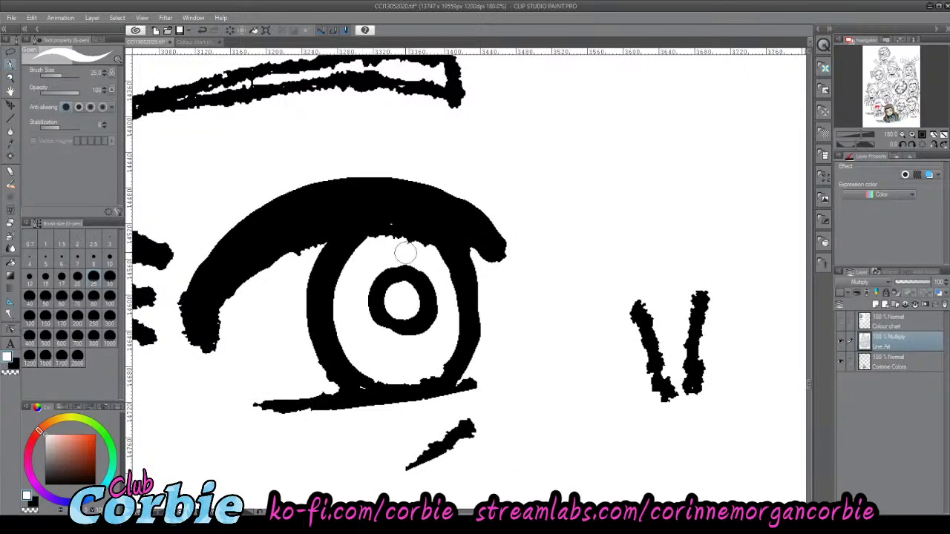
drag(439, 253, 399, 233)
key(ctrl+z)
mouse_move(428, 261)
mouse_down()
mouse_move(393, 235)
mouse_move(370, 239)
mouse_up()
drag(290, 272, 319, 248)
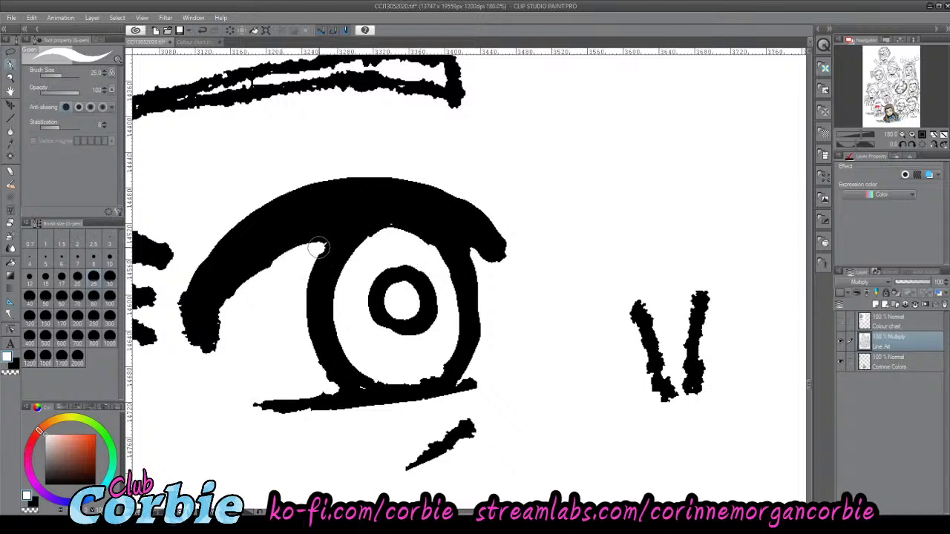
- Trim the outer tip of the left-hand upper lid with white, replacing the straight cut with a rounder one
mouse_move(169, 338)
mouse_down()
mouse_move(167, 314)
mouse_move(212, 355)
mouse_up()
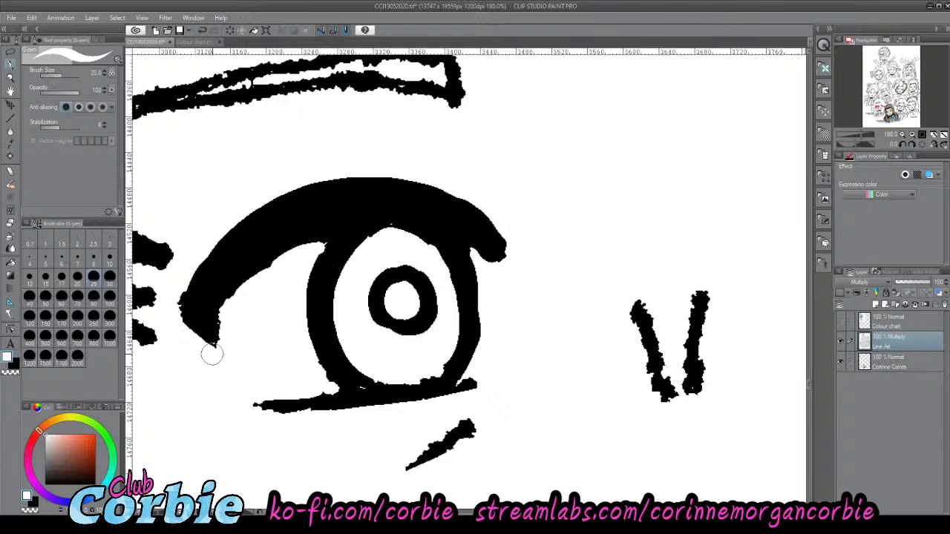
key(ctrl+z)
mouse_move(169, 310)
mouse_down()
mouse_move(209, 355)
mouse_move(226, 349)
mouse_move(233, 324)
mouse_move(221, 321)
mouse_move(224, 348)
mouse_move(222, 310)
mouse_up()
drag(180, 287, 171, 315)
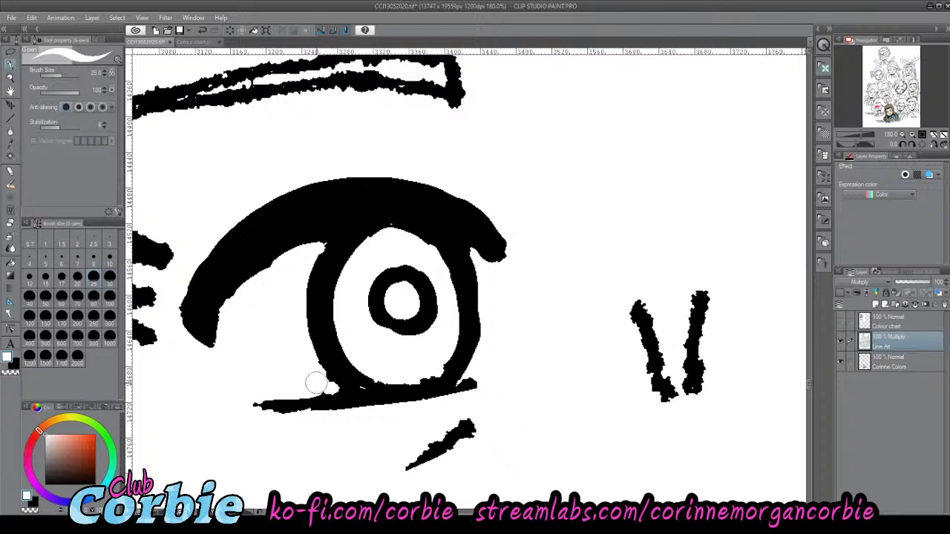
- Touch up the lower inner edge of the left-hand iris with white and the pupil ring's lower edge with black
drag(418, 372, 442, 356)
key(x)
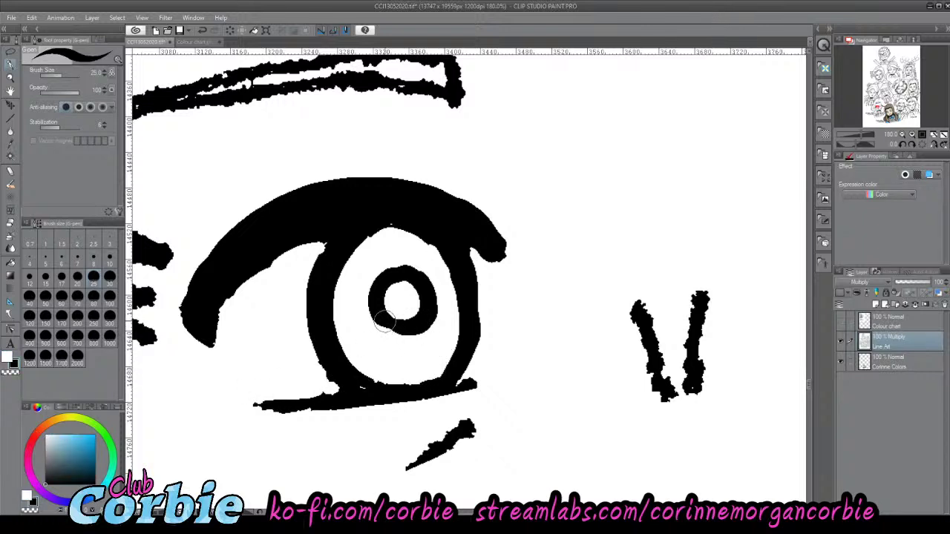
key(x)
key(x)
mouse_move(380, 317)
mouse_down()
mouse_move(401, 330)
mouse_move(381, 316)
mouse_up()
- Straighten the two nose-bridge lines, thickening the left-hand one with black and trimming the edges of the right-hand one with white
mouse_move(638, 323)
mouse_down()
mouse_move(626, 302)
mouse_move(664, 393)
mouse_up()
drag(632, 303, 668, 397)
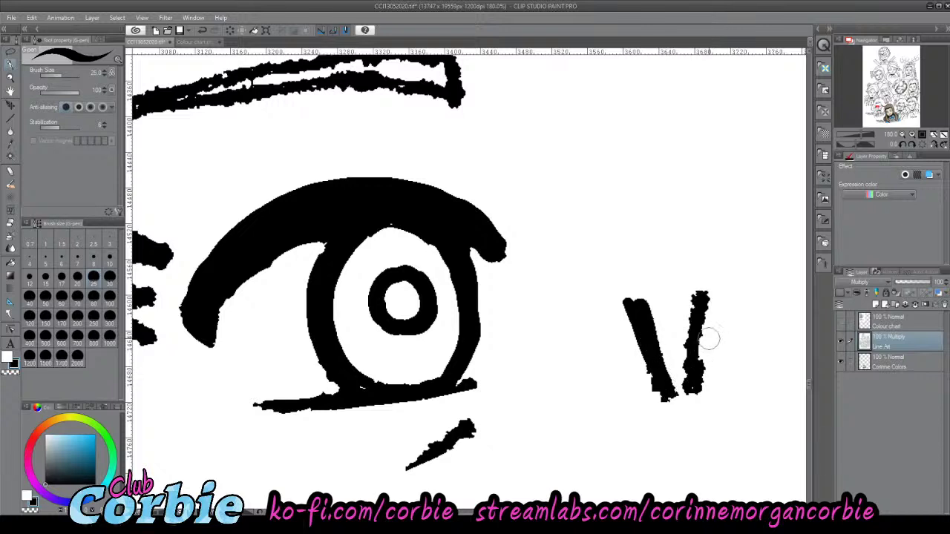
mouse_move(706, 298)
mouse_down()
mouse_move(703, 366)
mouse_move(698, 384)
mouse_move(688, 380)
mouse_move(698, 303)
mouse_move(670, 380)
mouse_up()
key(ctrl+z)
key(x)
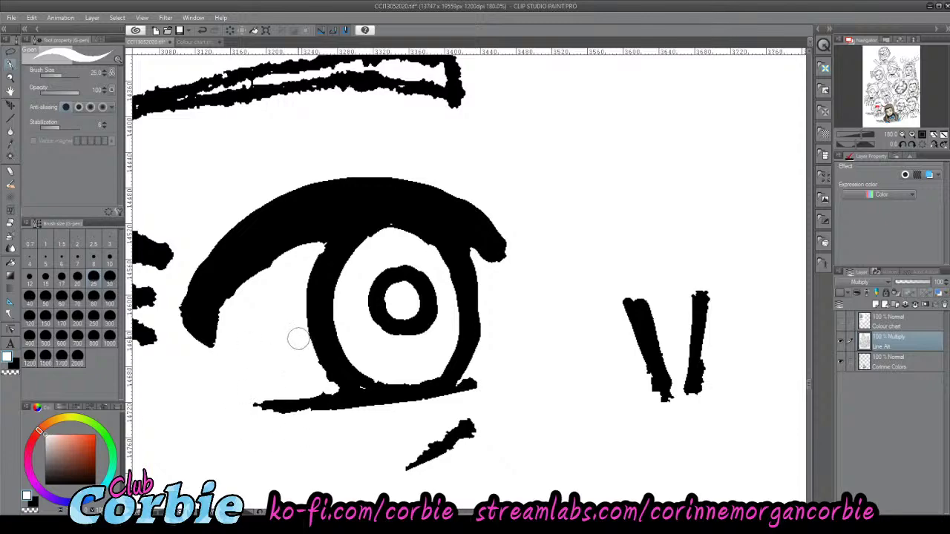
- Smooth the underside of the right-hand eye's upper lid above the iris and round out its pupil ring in black
click(12, 77)
scroll(302, 230, down, 5)
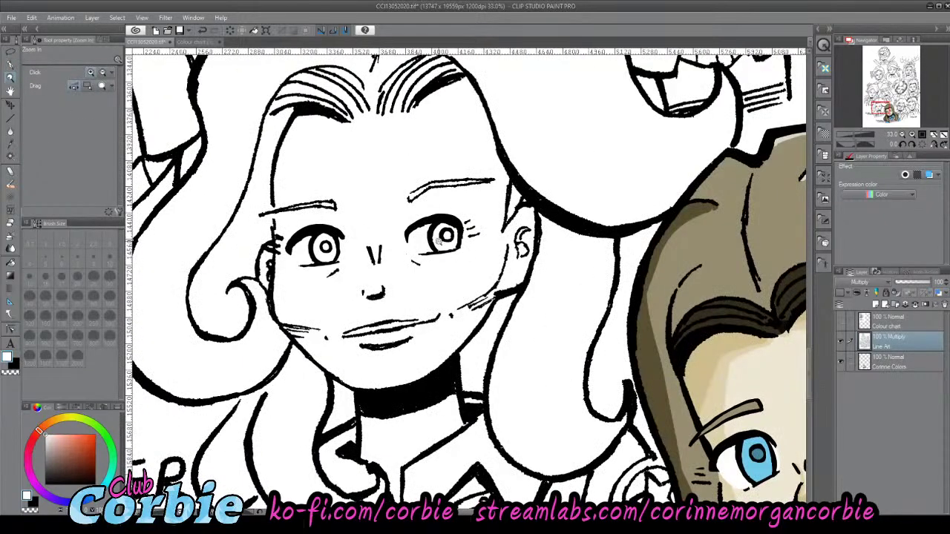
scroll(444, 224, up, 5)
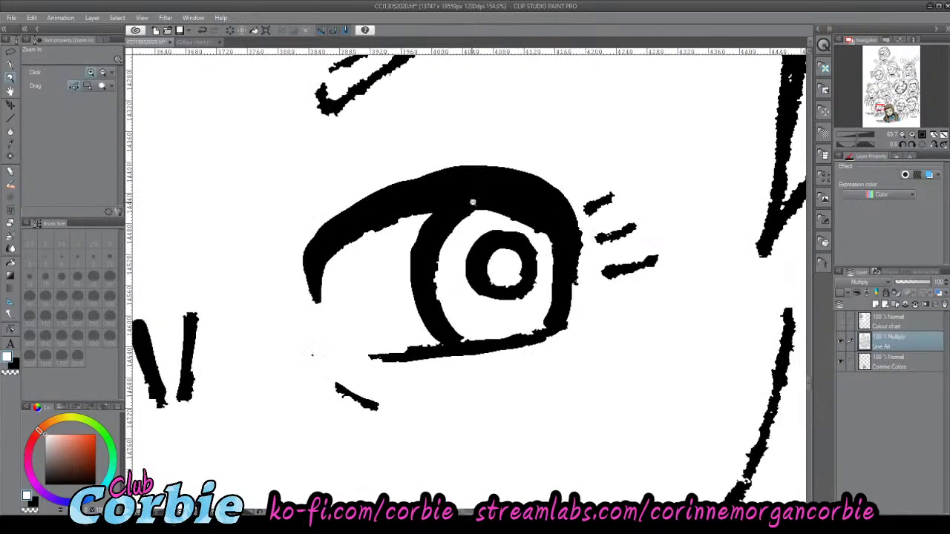
click(11, 65)
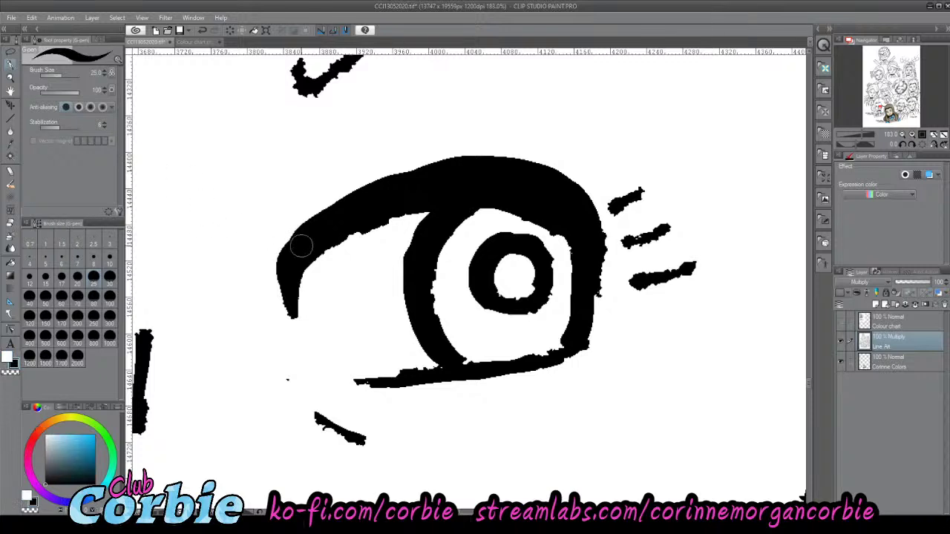
mouse_move(302, 245)
mouse_down()
mouse_move(282, 260)
mouse_move(339, 227)
mouse_move(488, 203)
mouse_move(566, 218)
mouse_move(573, 243)
mouse_move(492, 216)
mouse_move(471, 224)
mouse_up()
key(x)
key(x)
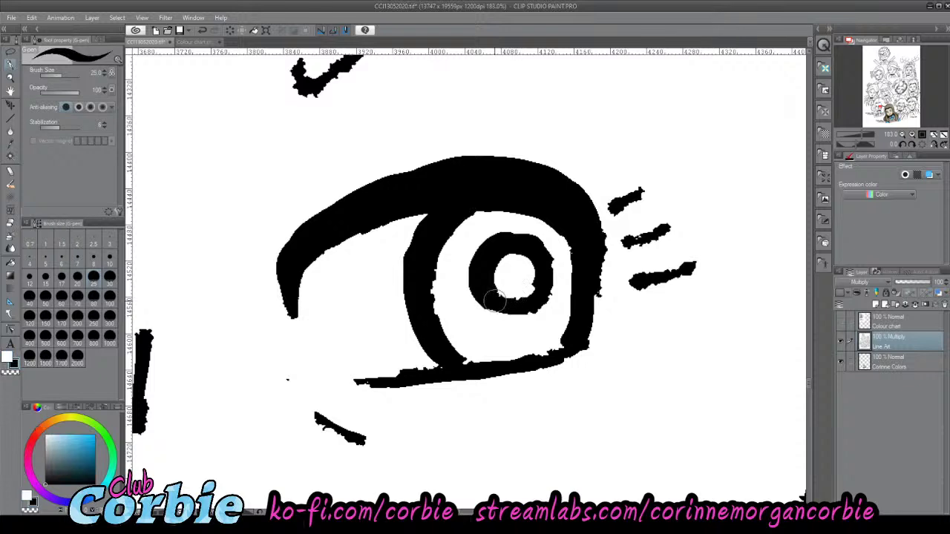
mouse_move(495, 300)
mouse_down()
mouse_move(538, 291)
mouse_move(535, 256)
mouse_move(521, 244)
mouse_up()
- Smooth the upper edge of the right-hand lid in black and thin the lash lines at its outer corner with white
mouse_move(293, 243)
mouse_down()
mouse_move(371, 178)
mouse_move(472, 158)
mouse_move(380, 186)
mouse_move(319, 223)
mouse_up()
key(ctrl+z)
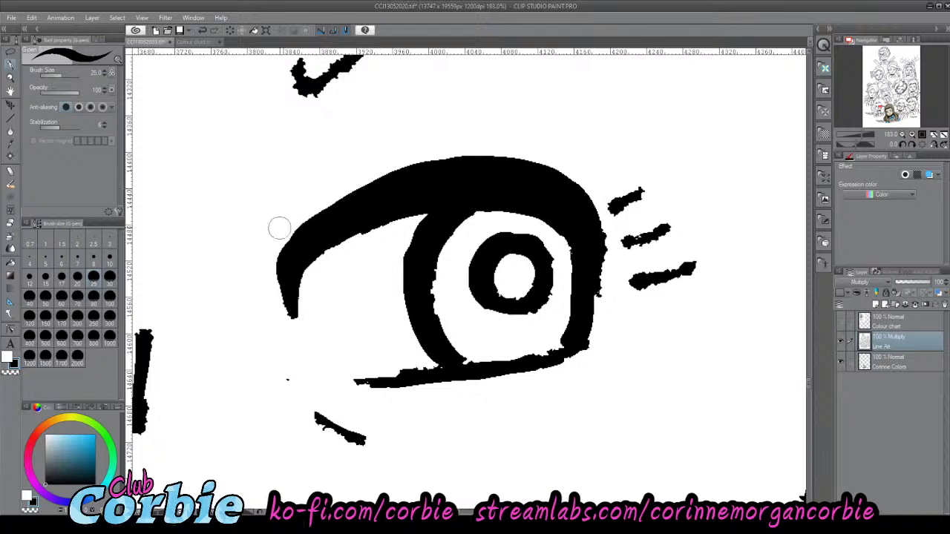
key(x)
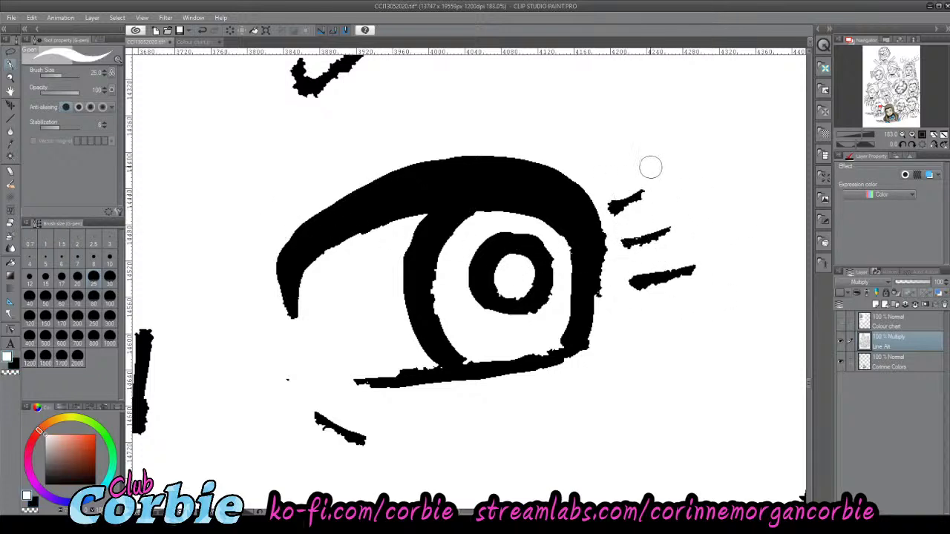
- Separate the left-hand eye's outer lash lines from the face outline with white and taper them
click(11, 79)
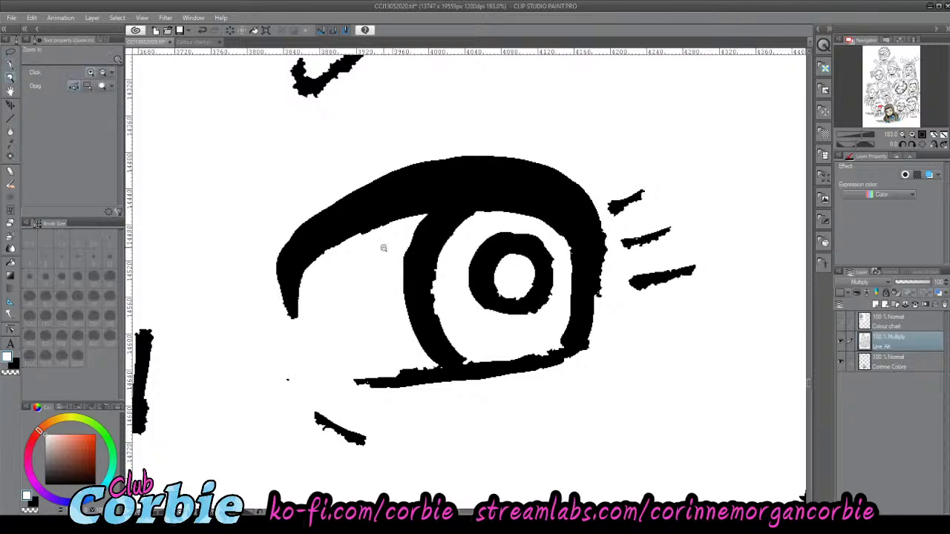
drag(377, 266, 275, 256)
key(p)
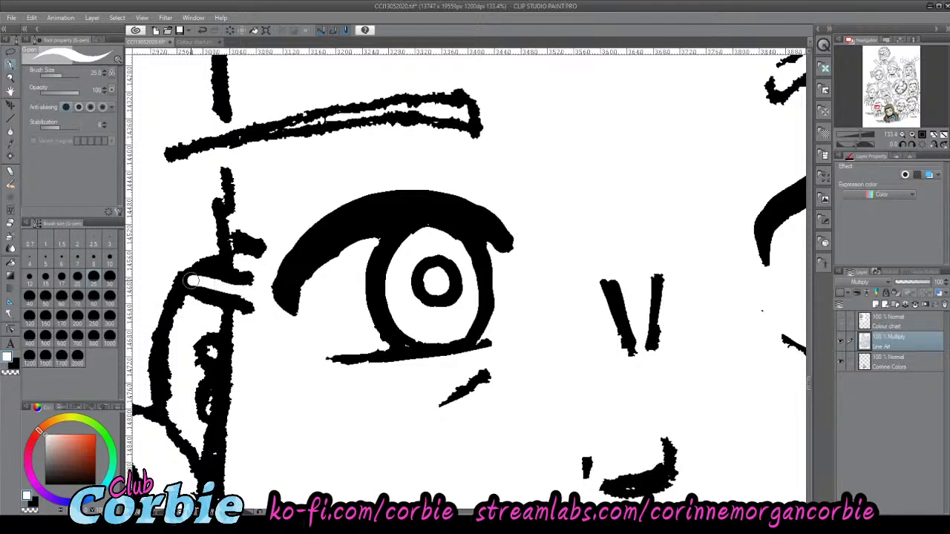
mouse_move(213, 289)
mouse_down()
mouse_move(238, 293)
mouse_move(208, 273)
mouse_move(259, 265)
mouse_move(228, 261)
mouse_move(242, 236)
mouse_up()
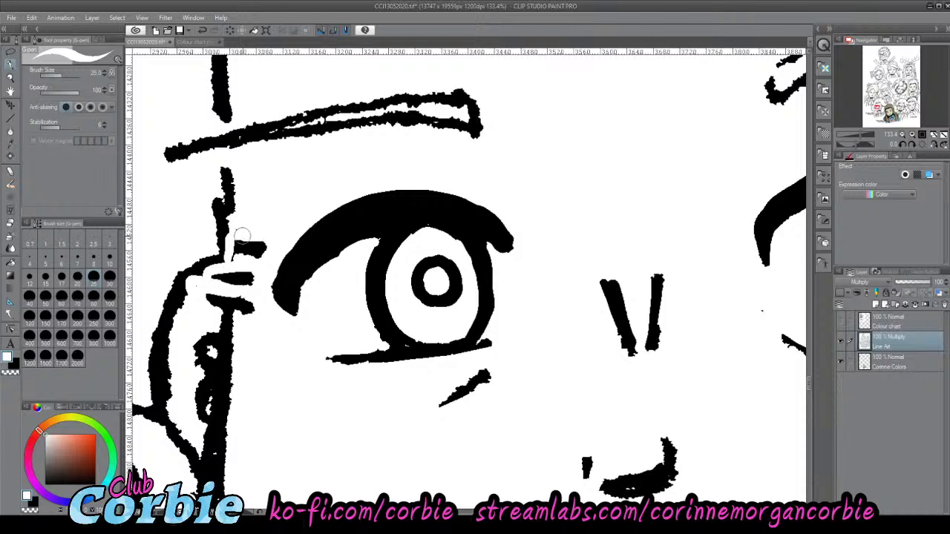
drag(359, 253, 323, 274)
drag(232, 257, 255, 259)
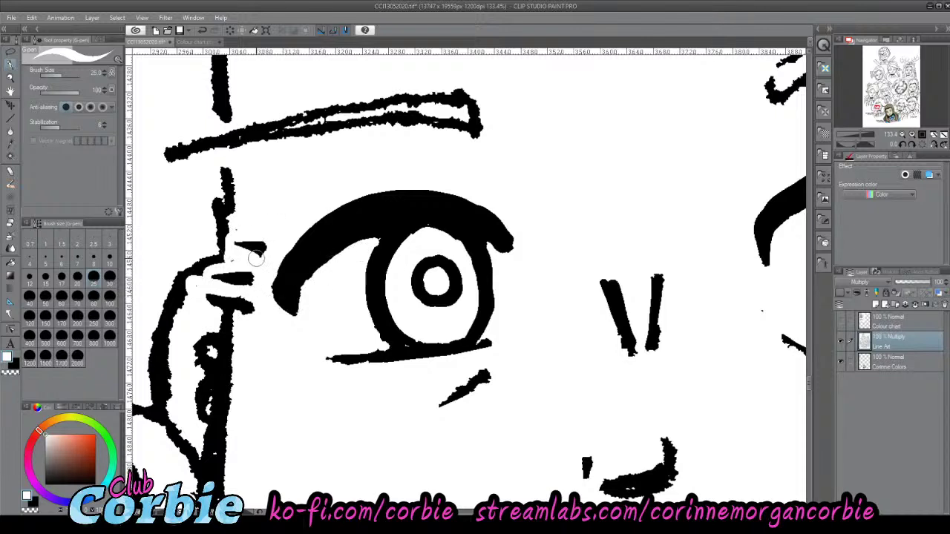
- Smooth the face outline between the left-hand eyebrow and the ear in black, extending it up towards the brow and undoing stray strokes
key(x)
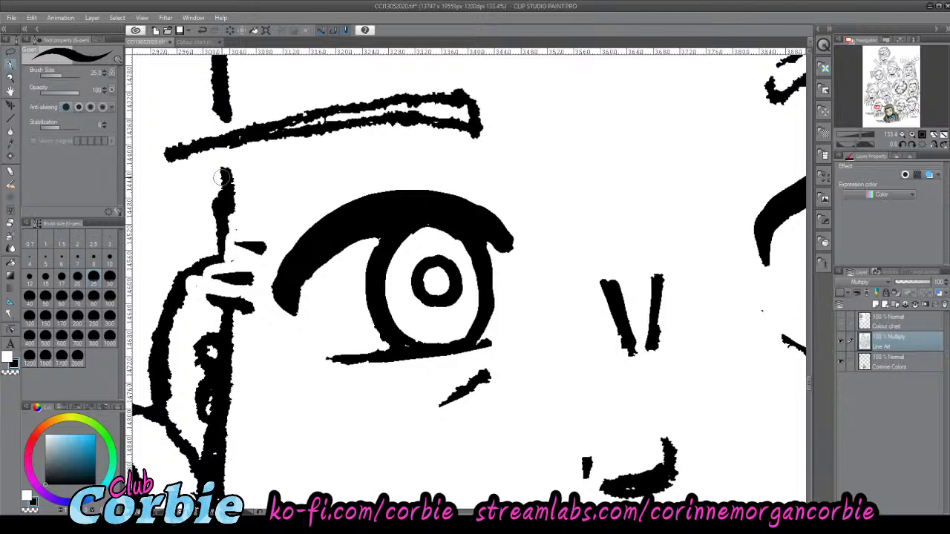
drag(220, 167, 219, 262)
mouse_move(226, 221)
mouse_down()
mouse_move(228, 158)
mouse_move(222, 237)
mouse_up()
key(ctrl+z)
drag(228, 160, 225, 240)
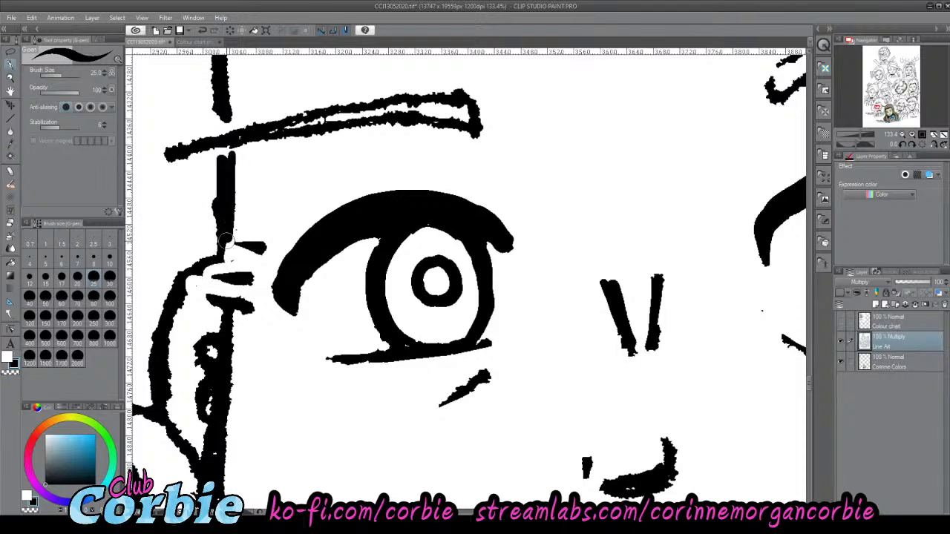
key(ctrl+z)
scroll(207, 200, up, 4)
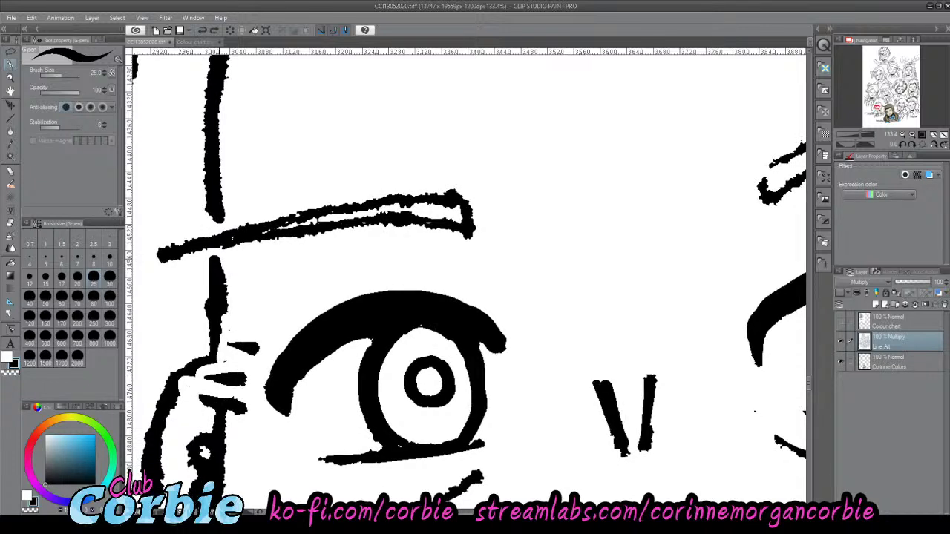
click(216, 240)
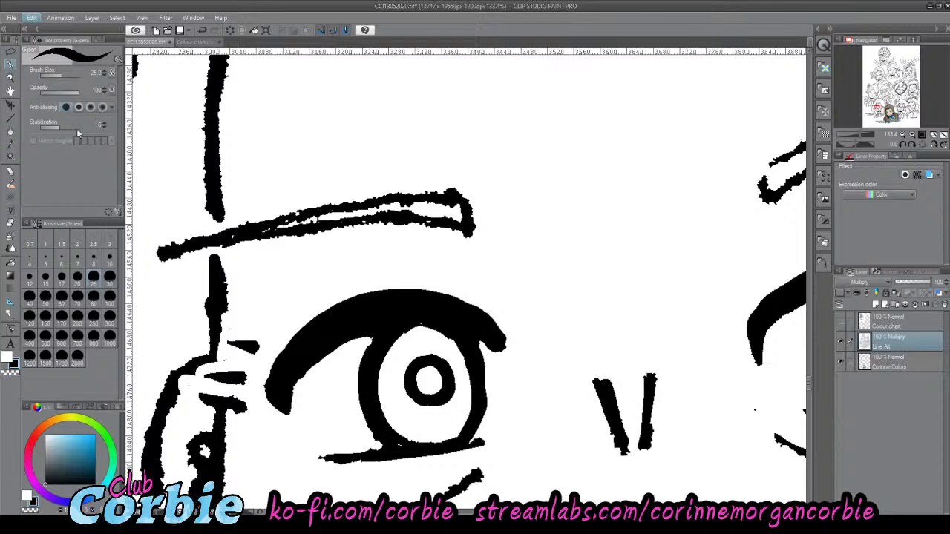
scroll(137, 196, down, 4)
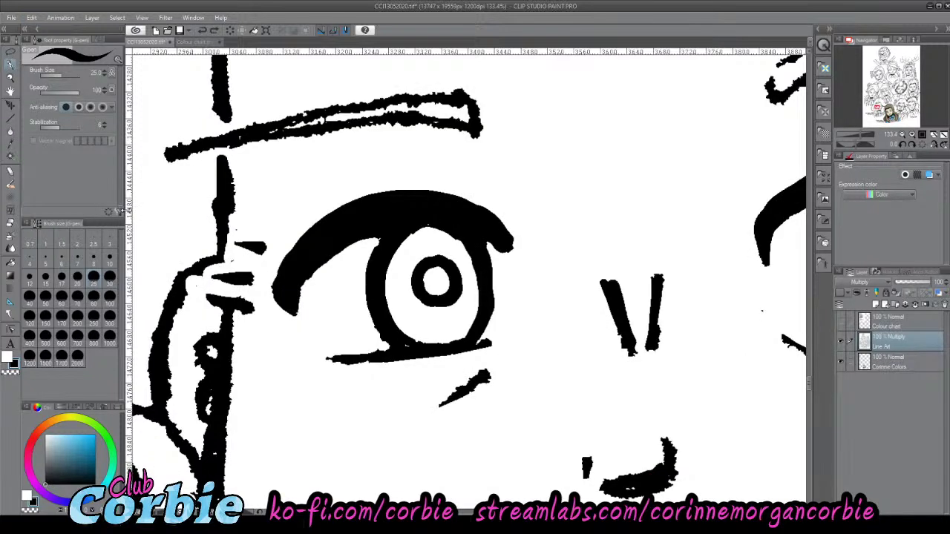
- Bring up the edit history and compare the woman's two eyes within the whole portrait
click(11, 77)
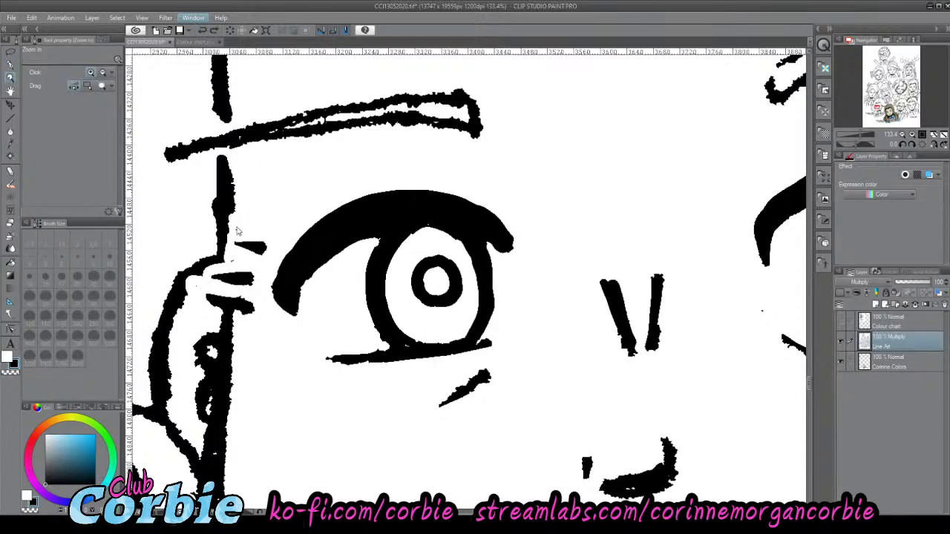
click(238, 336)
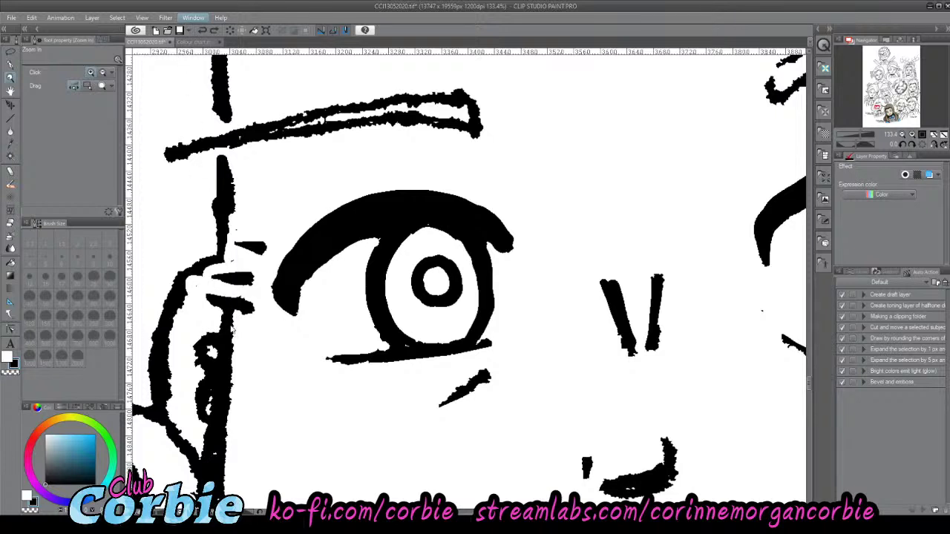
click(232, 326)
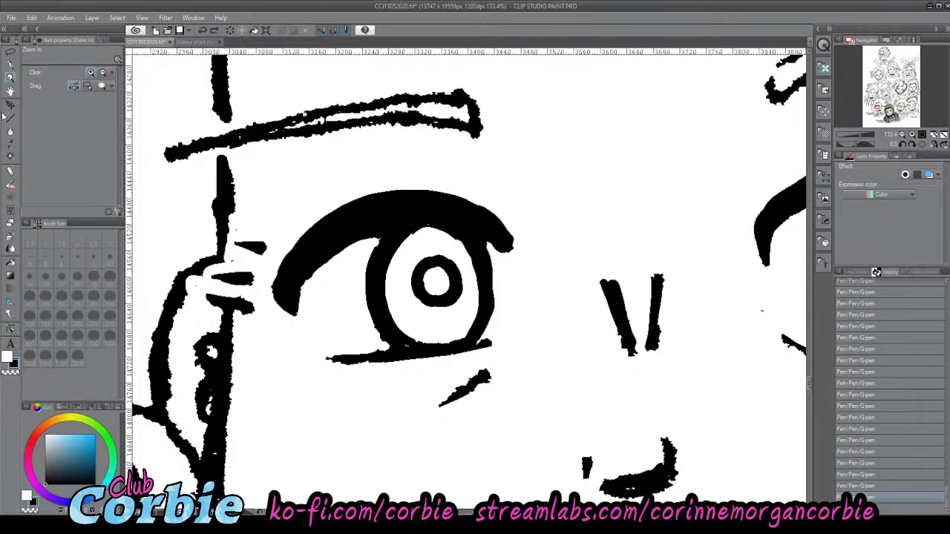
drag(252, 197, 212, 204)
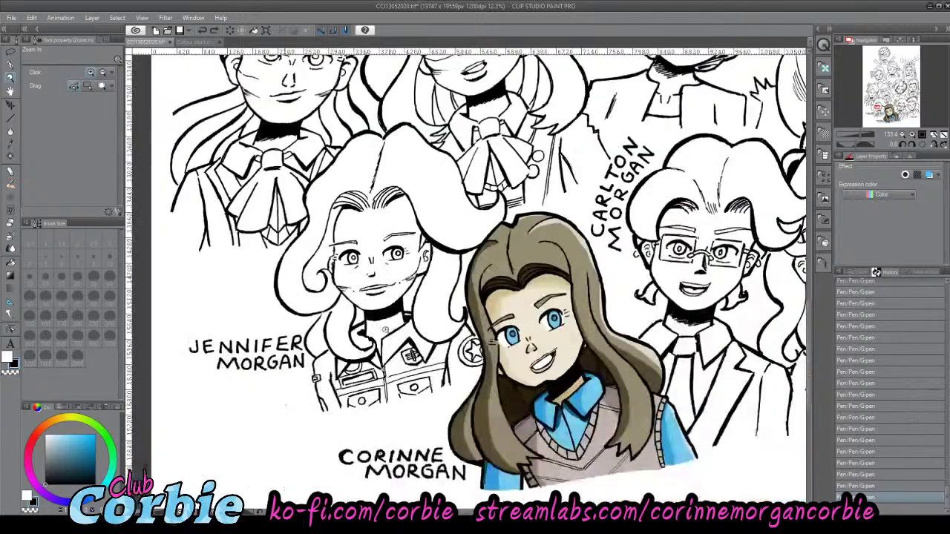
drag(367, 319, 387, 291)
scroll(401, 271, up, 3)
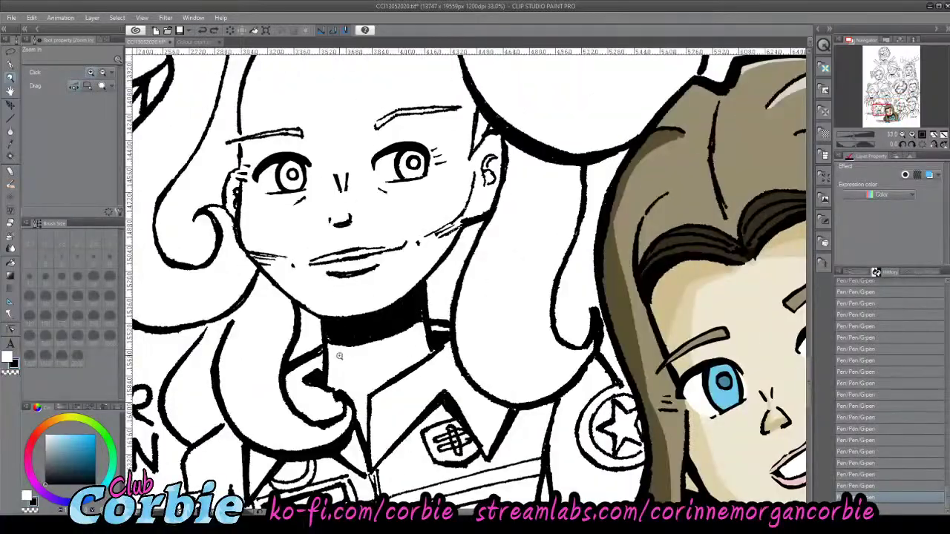
scroll(336, 259, down, 2)
scroll(337, 172, up, 4)
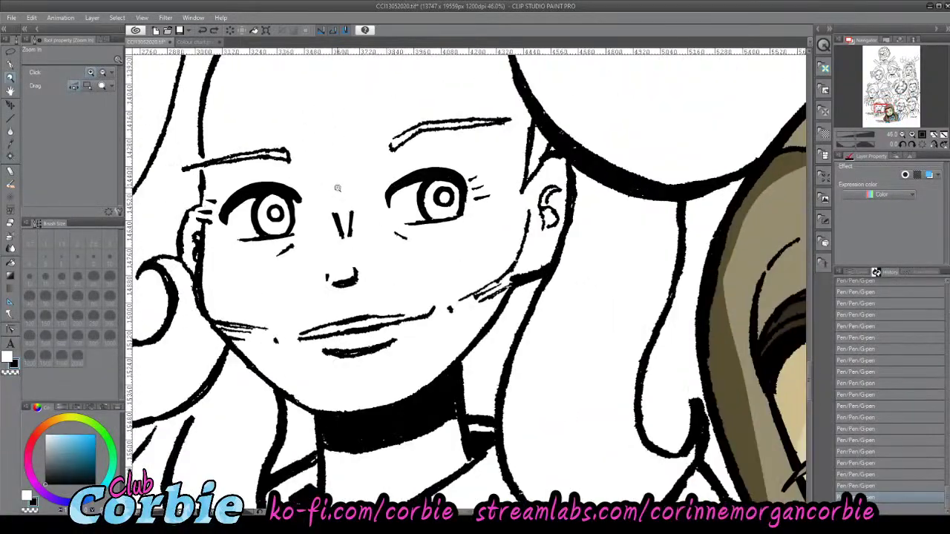
scroll(450, 162, up, 3)
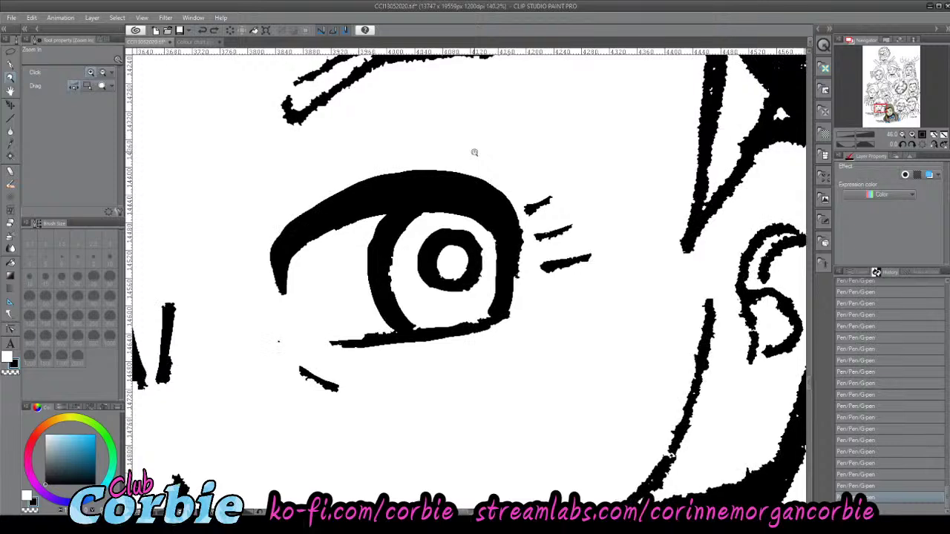
- Smooth and slightly thicken the upper edge of the right-hand eye's upper lid in black, from its inner corner across the top
click(10, 66)
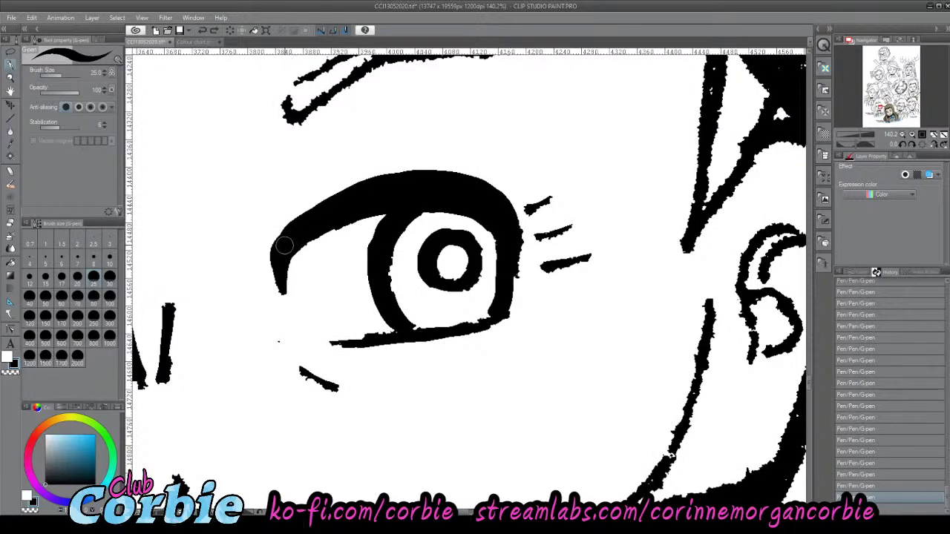
drag(296, 224, 343, 190)
key(x)
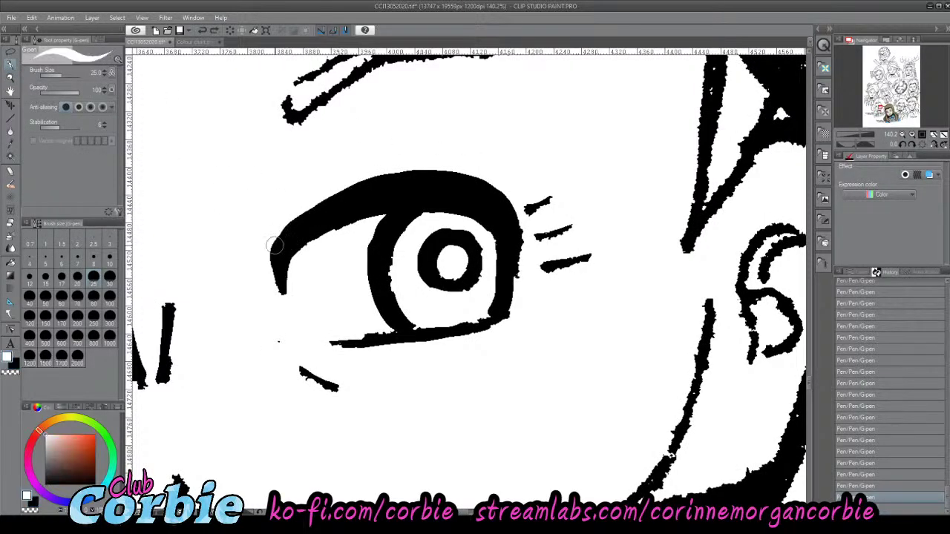
drag(276, 248, 329, 199)
key(x)
mouse_move(276, 252)
mouse_down()
mouse_move(344, 188)
mouse_move(408, 174)
mouse_move(447, 175)
mouse_move(477, 192)
mouse_move(497, 226)
mouse_up()
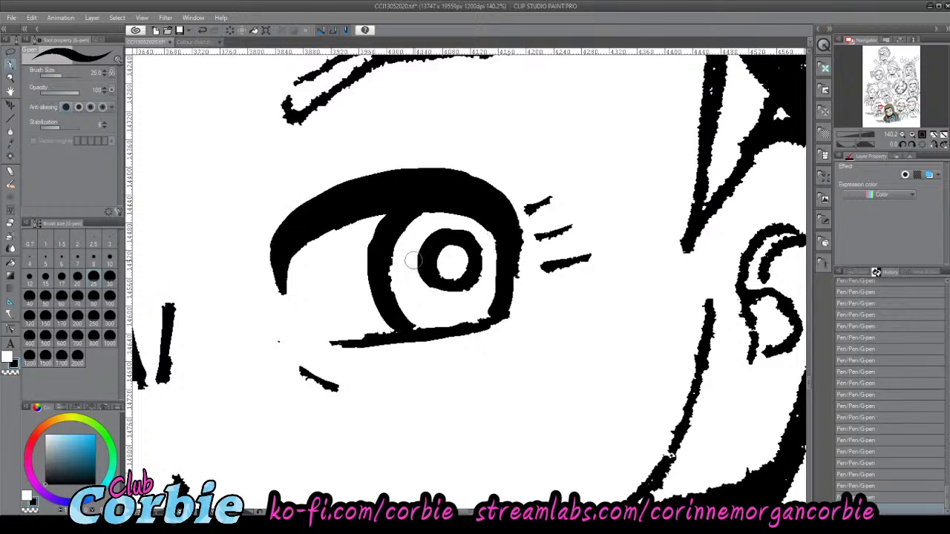
- Shorten the inner tip of the right-hand eye's upper lid with white and smooth the outer side of its iris outline in black
click(9, 77)
drag(381, 163, 338, 213)
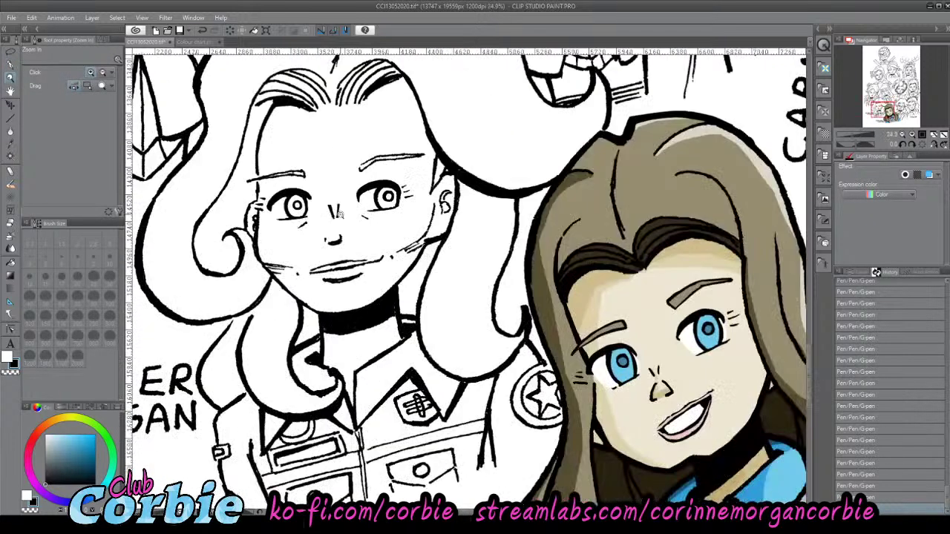
click(300, 206)
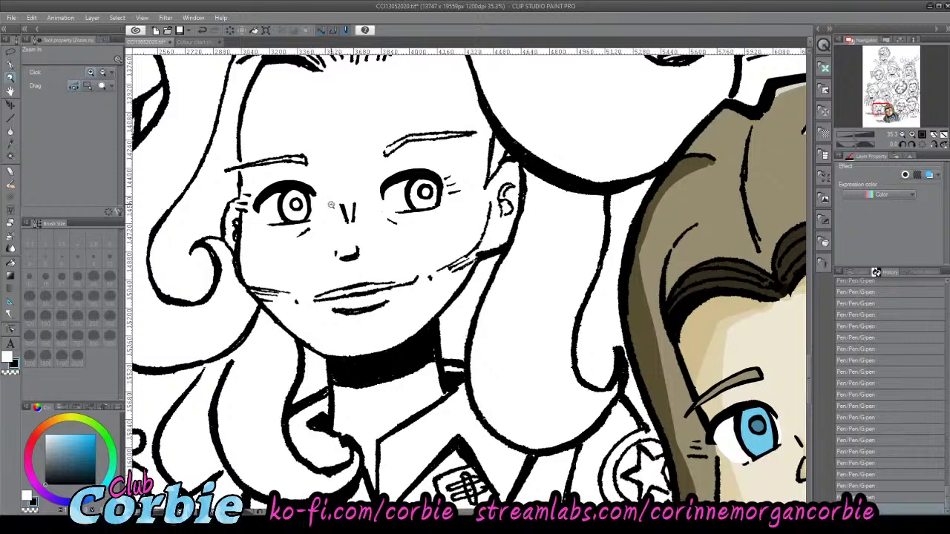
drag(382, 185, 428, 156)
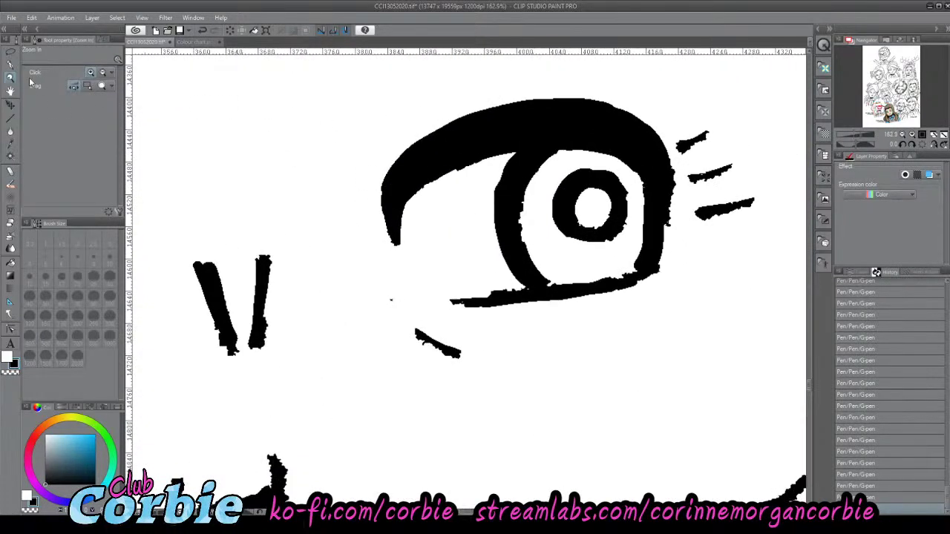
click(11, 65)
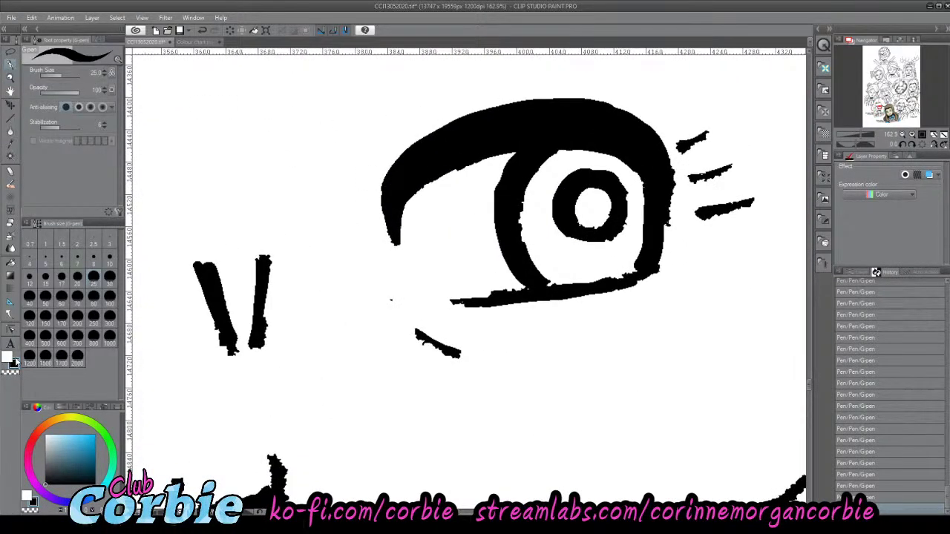
click(12, 361)
mouse_move(371, 200)
mouse_down()
mouse_move(403, 246)
mouse_move(371, 186)
mouse_move(403, 240)
mouse_move(377, 186)
mouse_move(396, 230)
mouse_up()
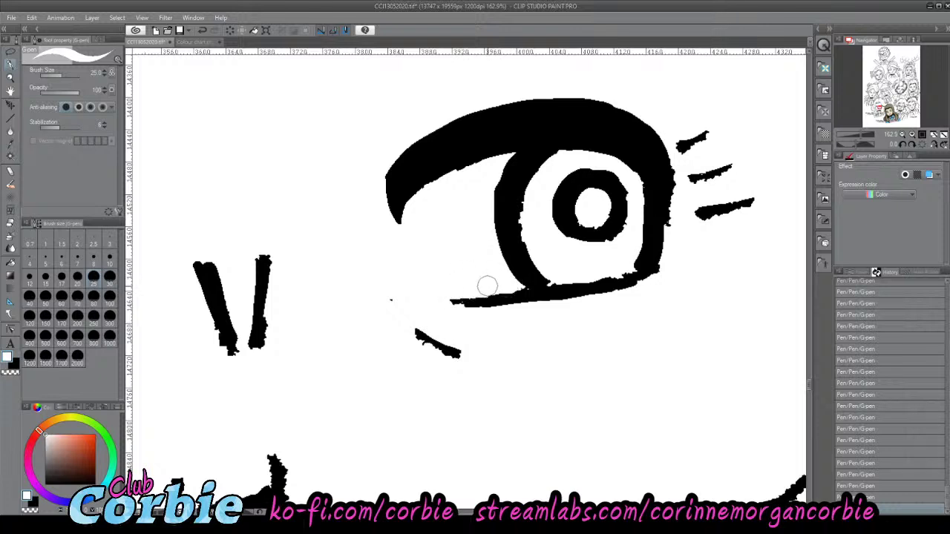
key(x)
mouse_move(648, 260)
mouse_down()
mouse_move(665, 183)
mouse_move(647, 158)
mouse_up()
- Lasso the right-hand eye's lower lid, iris base and crease, move them slightly down, and clear the selection
click(9, 75)
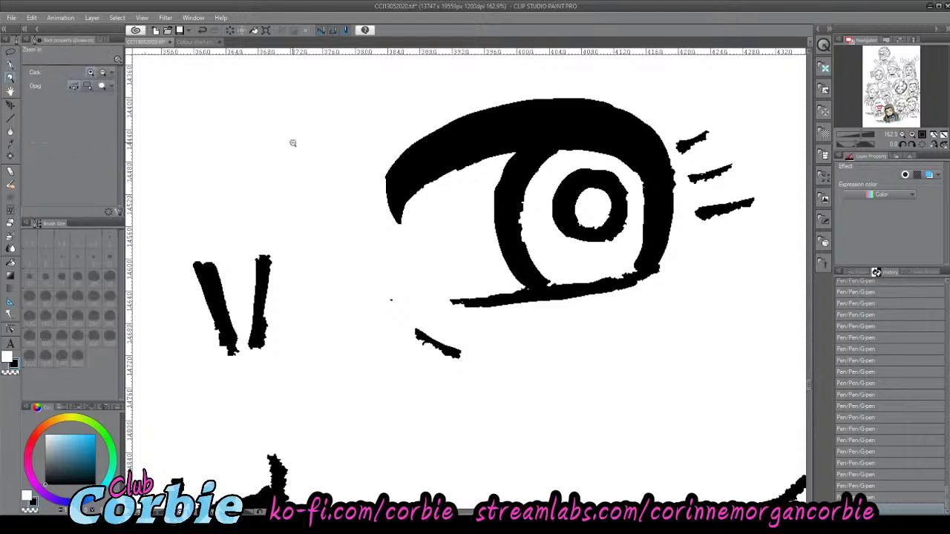
mouse_move(435, 195)
mouse_down()
mouse_move(361, 255)
mouse_move(431, 191)
mouse_up()
click(429, 191)
click(429, 191)
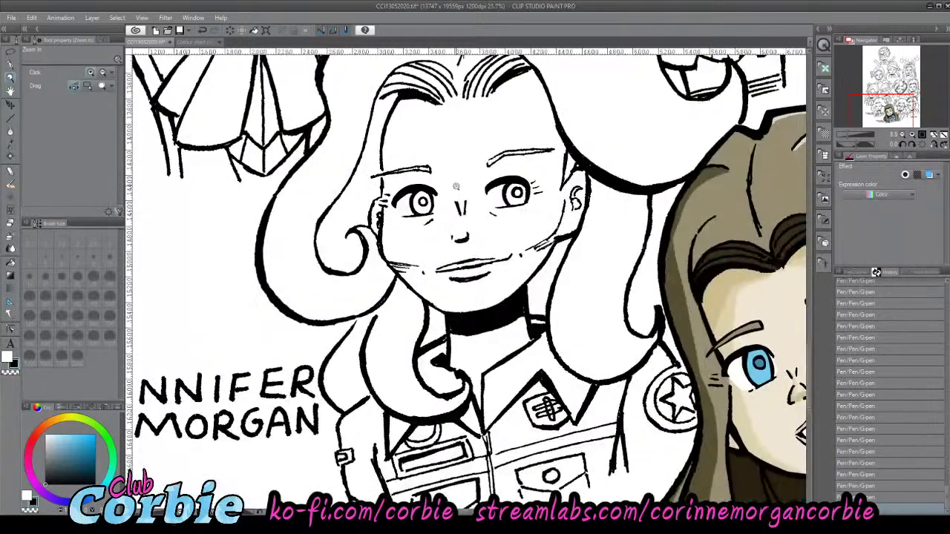
click(478, 181)
click(491, 199)
click(490, 220)
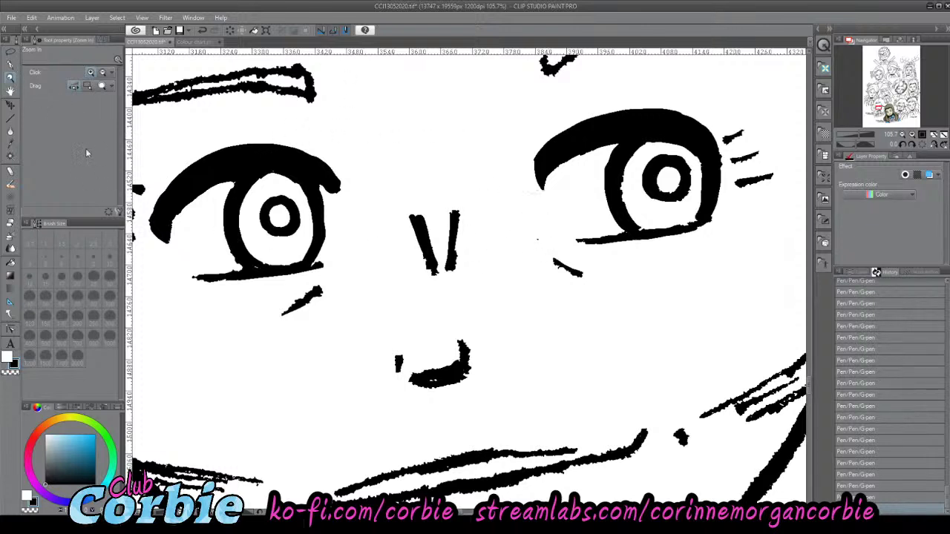
click(11, 52)
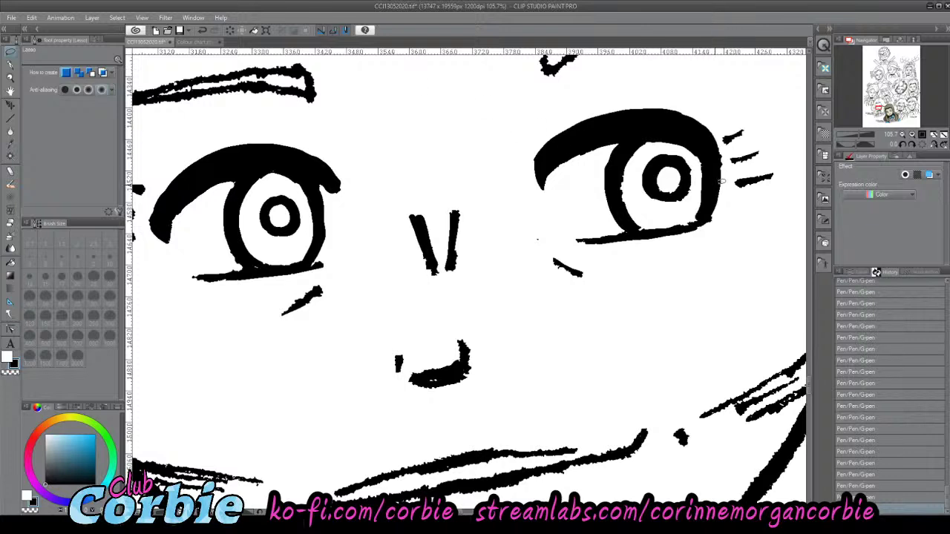
mouse_move(591, 213)
mouse_down()
mouse_move(728, 209)
mouse_move(535, 226)
mouse_up()
mouse_move(530, 273)
mouse_down()
mouse_move(649, 290)
mouse_move(743, 245)
mouse_move(731, 210)
mouse_up()
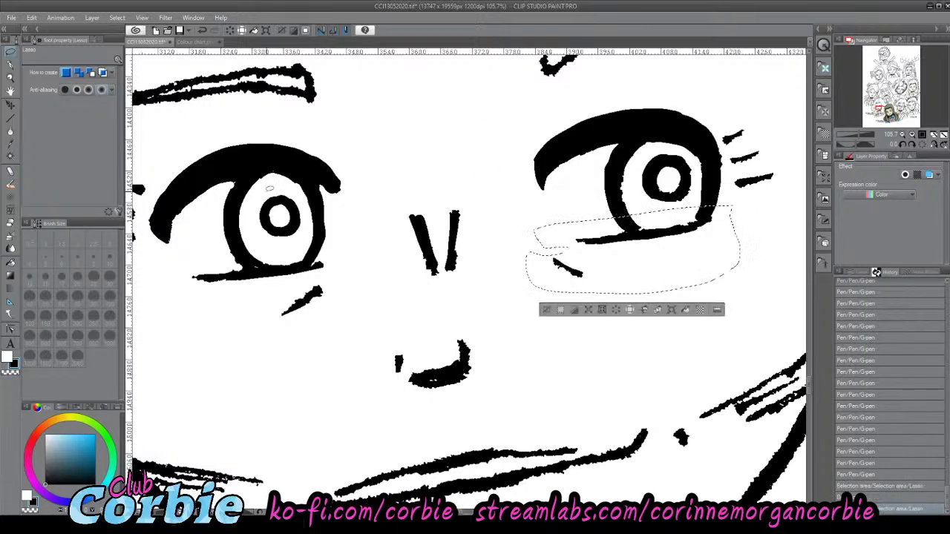
click(12, 105)
drag(638, 232, 637, 238)
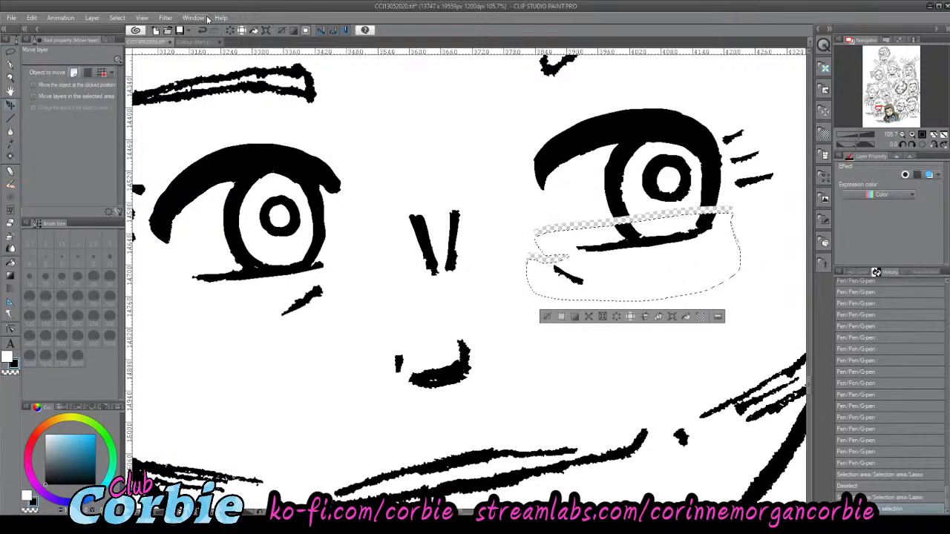
key(ctrl+d)
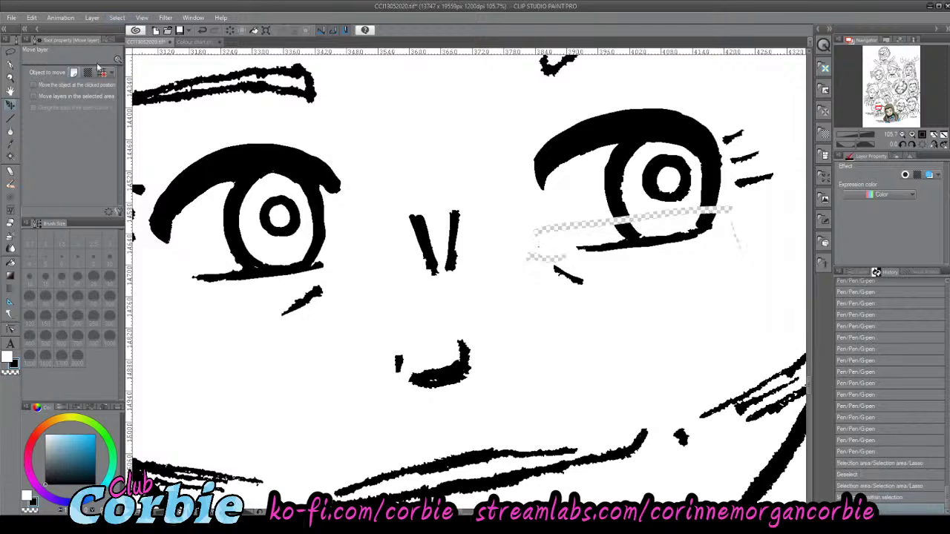
- Fill the transparent gaps around the moved lower lid with white and clean the inside edge of the iris base
click(11, 78)
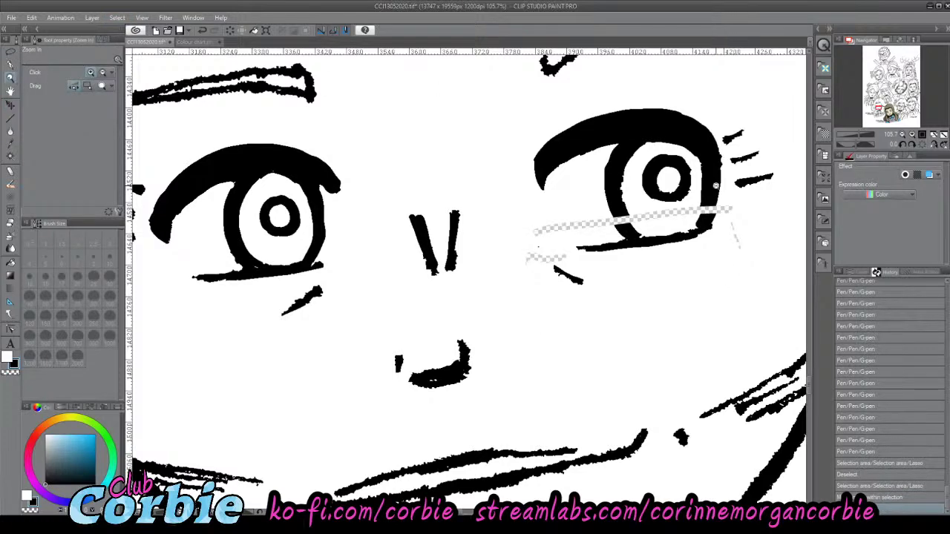
click(716, 186)
click(9, 66)
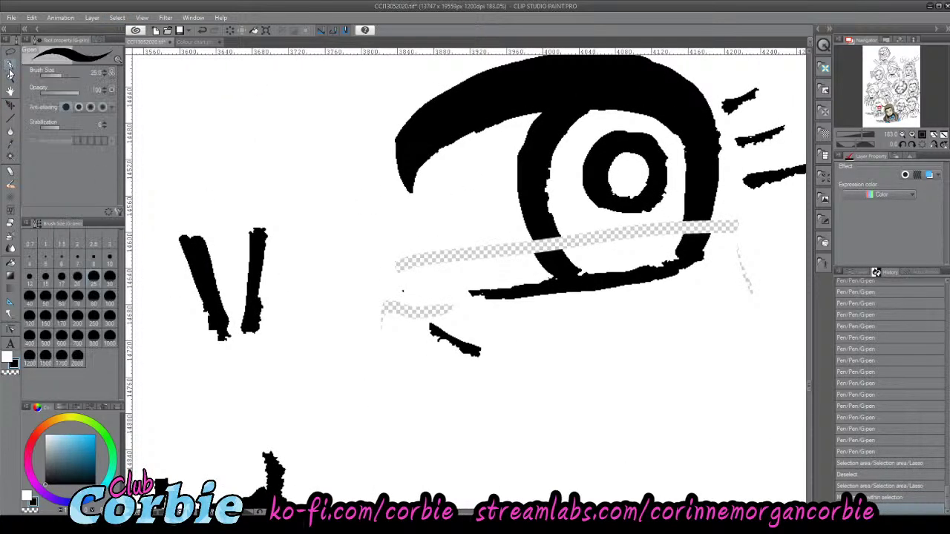
click(9, 345)
click(6, 359)
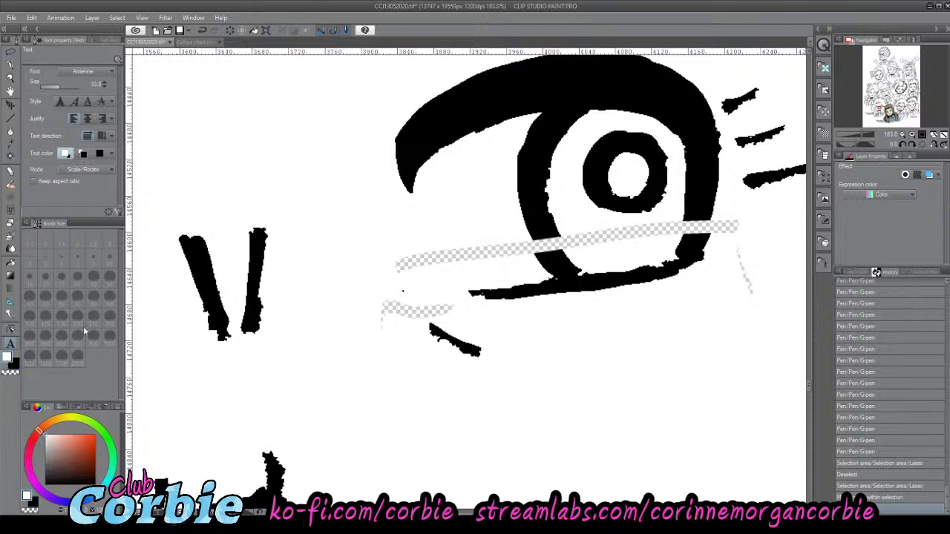
click(10, 66)
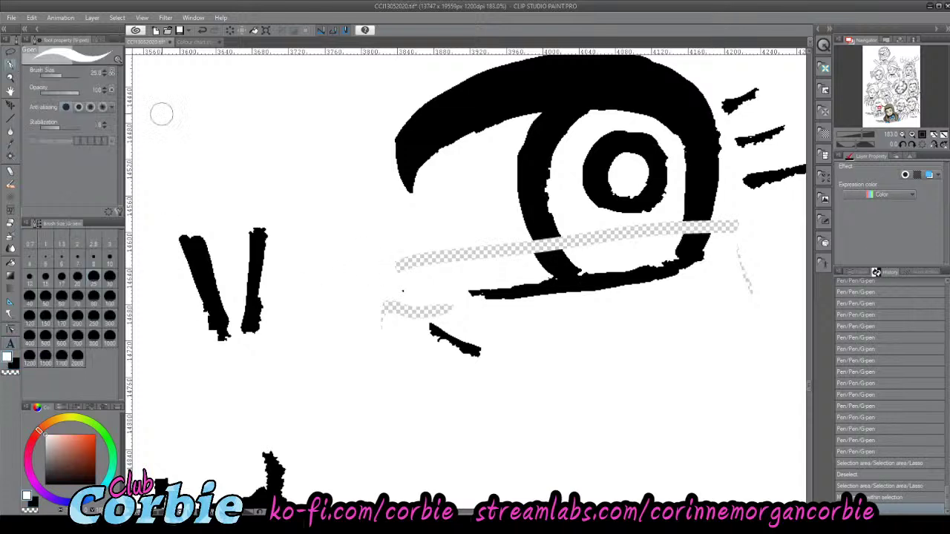
drag(415, 257, 424, 256)
drag(389, 311, 445, 310)
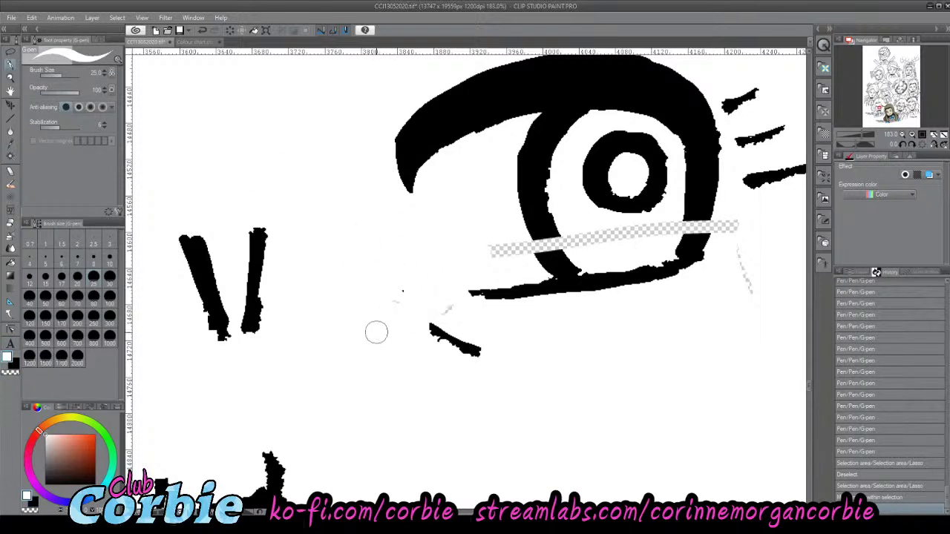
mouse_move(496, 243)
mouse_down()
mouse_move(524, 255)
mouse_move(514, 231)
mouse_move(566, 240)
mouse_move(582, 221)
mouse_move(587, 257)
mouse_move(572, 226)
mouse_move(586, 245)
mouse_move(657, 220)
mouse_move(649, 240)
mouse_move(671, 225)
mouse_up()
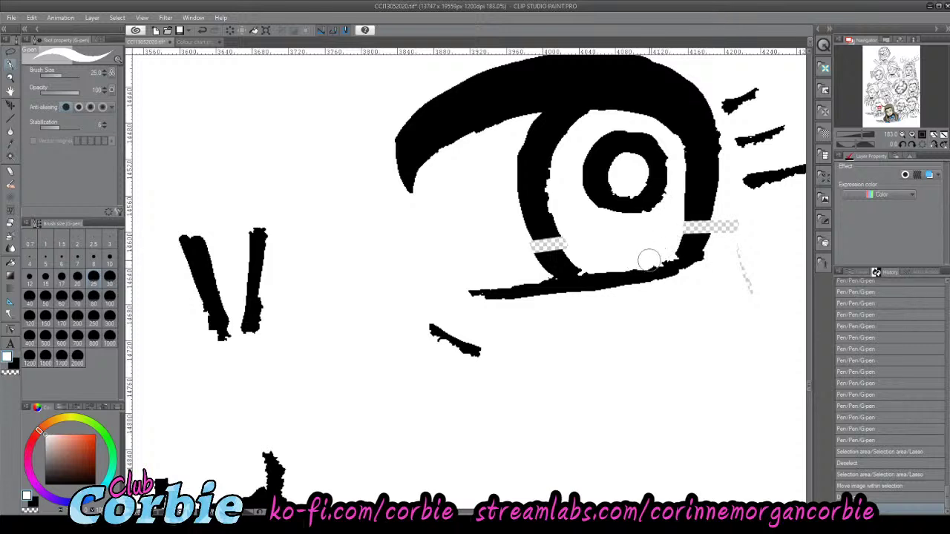
mouse_move(639, 266)
mouse_down()
mouse_move(592, 269)
mouse_move(584, 255)
mouse_up()
mouse_move(729, 236)
mouse_down()
mouse_move(747, 305)
mouse_move(740, 240)
mouse_move(737, 285)
mouse_up()
- Bridge the gaps on both sides of the right-hand eye's iris outline in black, redoing the outer-side stroke
click(18, 369)
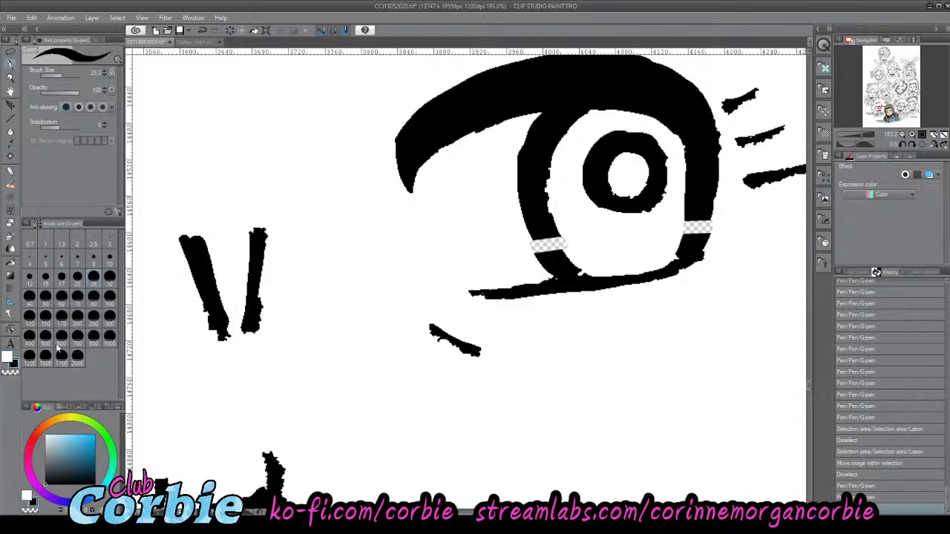
drag(532, 221, 544, 254)
mouse_move(527, 184)
mouse_down()
mouse_move(551, 108)
mouse_move(525, 164)
mouse_move(527, 196)
mouse_move(543, 248)
mouse_move(532, 189)
mouse_move(547, 117)
mouse_move(553, 226)
mouse_move(598, 282)
mouse_up()
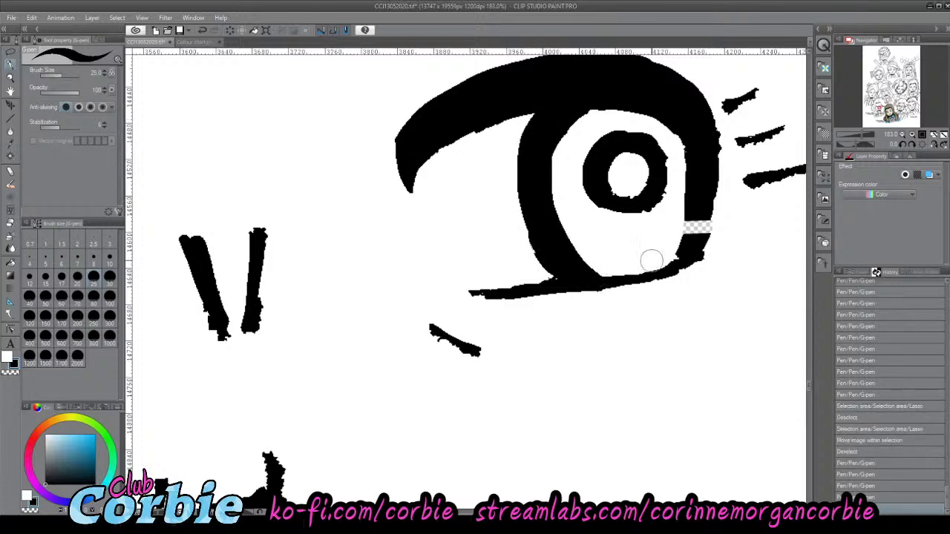
drag(690, 200, 684, 236)
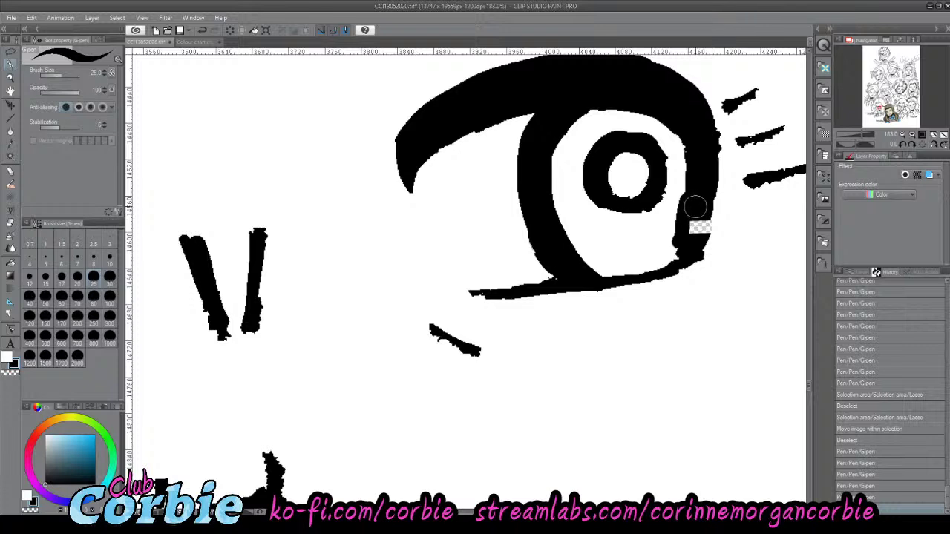
key(ctrl+z)
mouse_move(695, 193)
mouse_down()
mouse_move(687, 236)
mouse_move(691, 188)
mouse_move(688, 242)
mouse_move(697, 215)
mouse_up()
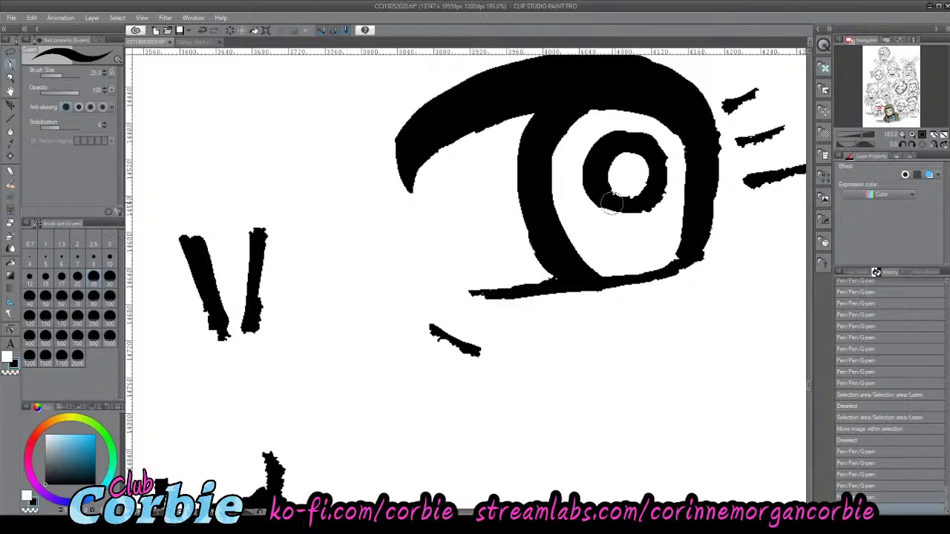
- Round out the right-hand eye's pupil ring in black and check both eyes against the whole face
mouse_move(607, 204)
mouse_down()
mouse_move(647, 213)
mouse_move(666, 182)
mouse_move(656, 148)
mouse_move(628, 135)
mouse_up()
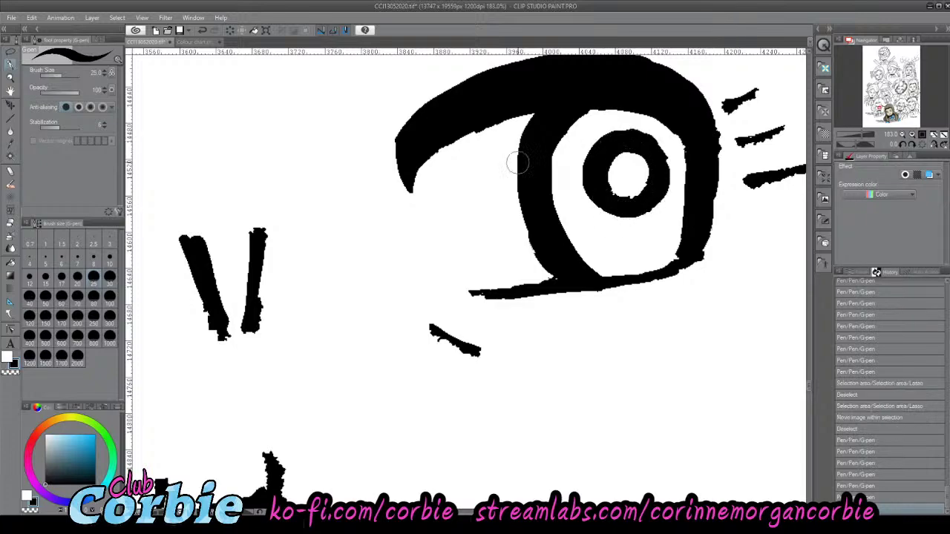
click(9, 77)
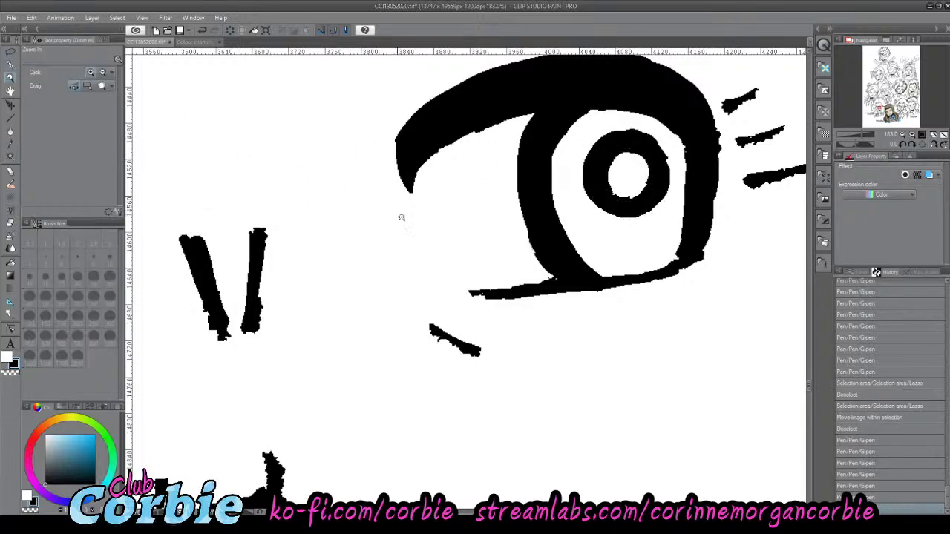
scroll(401, 216, down, 5)
scroll(416, 218, up, 5)
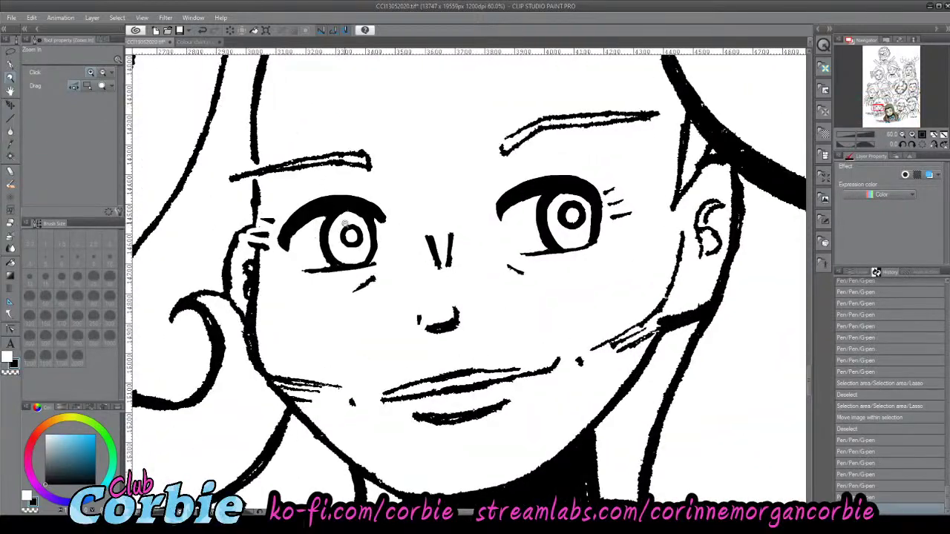
- Smooth the left-hand eye's iris outline with black strokes along its outer edge and beneath the upper lid
scroll(344, 224, up, 3)
click(11, 67)
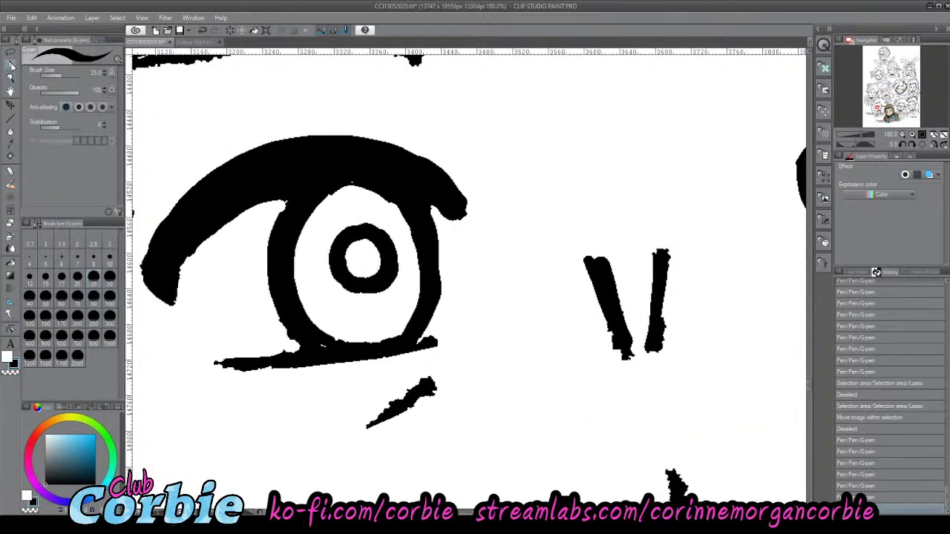
drag(295, 193, 280, 217)
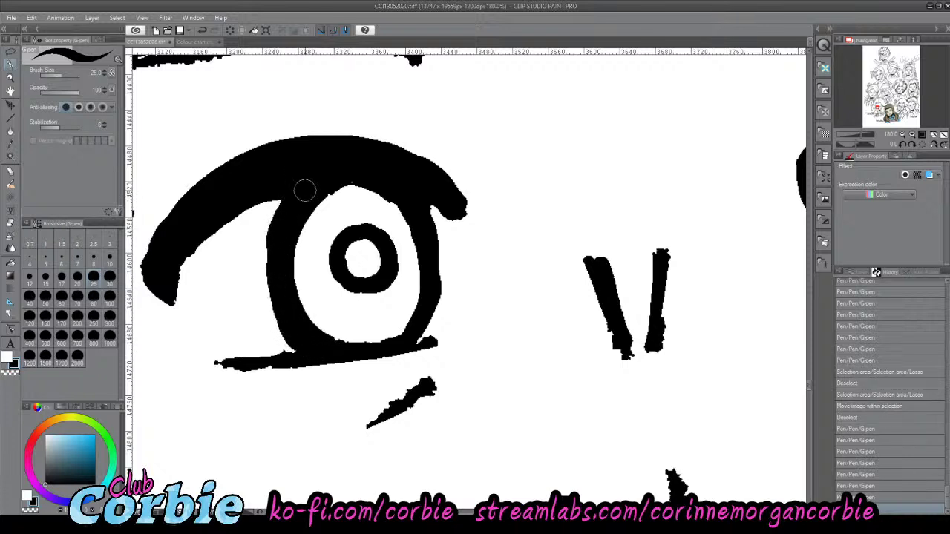
drag(333, 177, 357, 176)
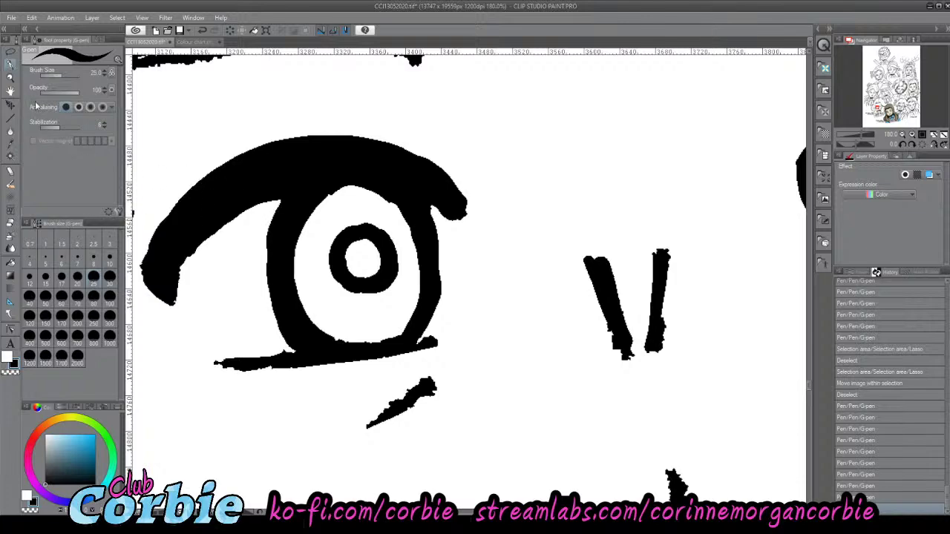
- Reshape the outer corner of the left-hand eye's upper lash line, trimming it with white to a narrow, smooth taper
click(10, 78)
drag(300, 201, 223, 236)
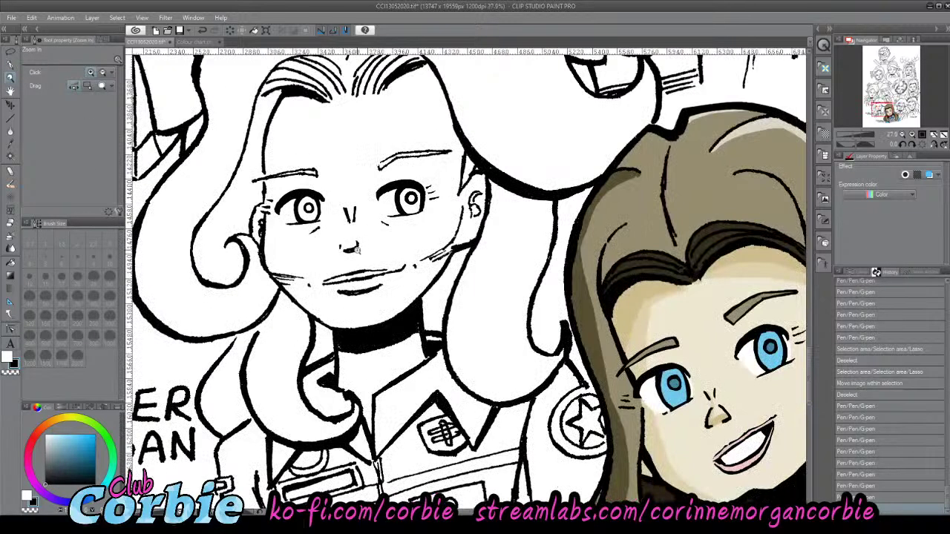
scroll(308, 206, up, 4)
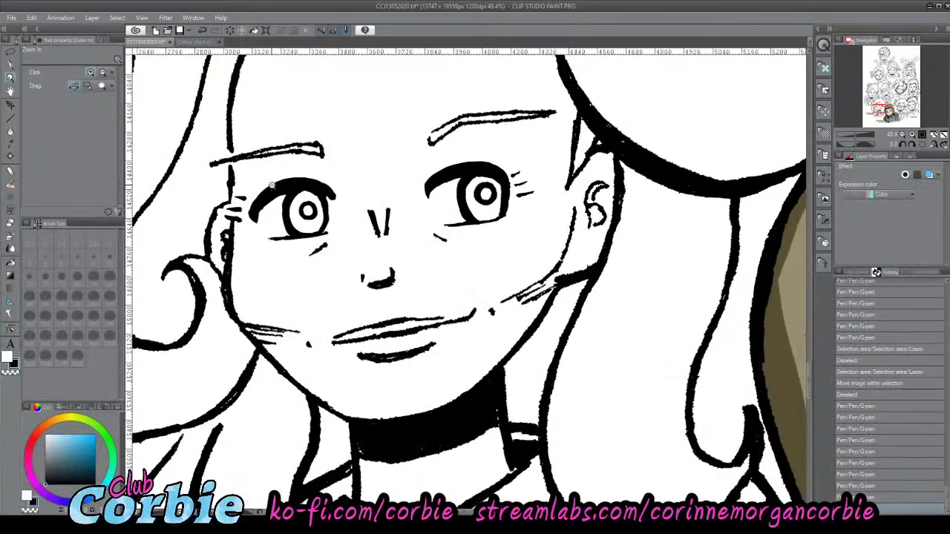
scroll(280, 176, up, 6)
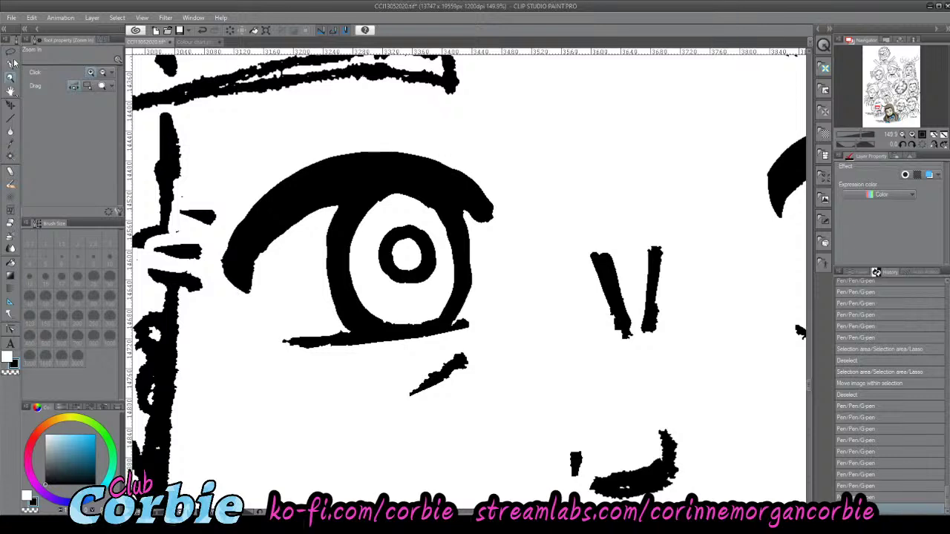
key(p)
drag(227, 219, 226, 287)
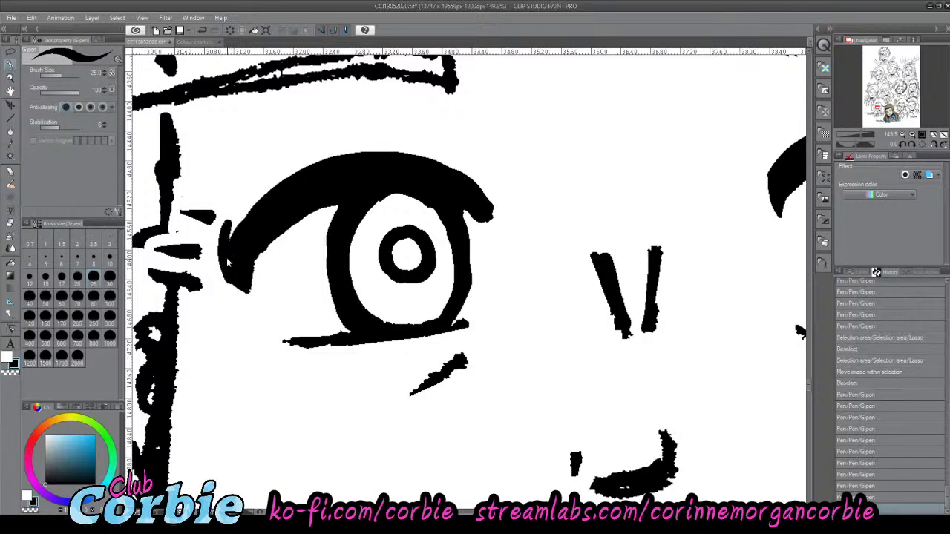
key(x)
mouse_move(225, 219)
mouse_down()
mouse_move(226, 280)
mouse_move(246, 304)
mouse_up()
mouse_move(223, 222)
mouse_down()
mouse_move(235, 285)
mouse_move(255, 301)
mouse_up()
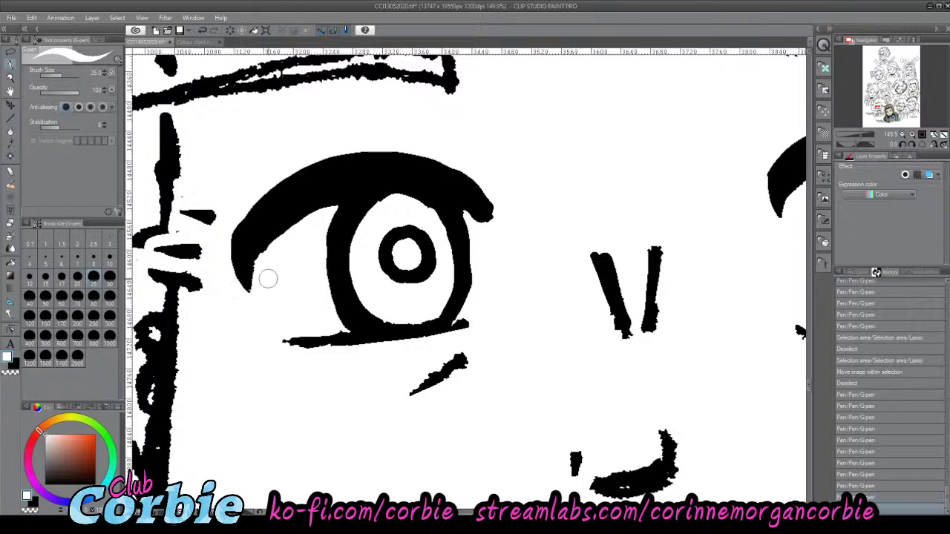
drag(275, 246, 289, 242)
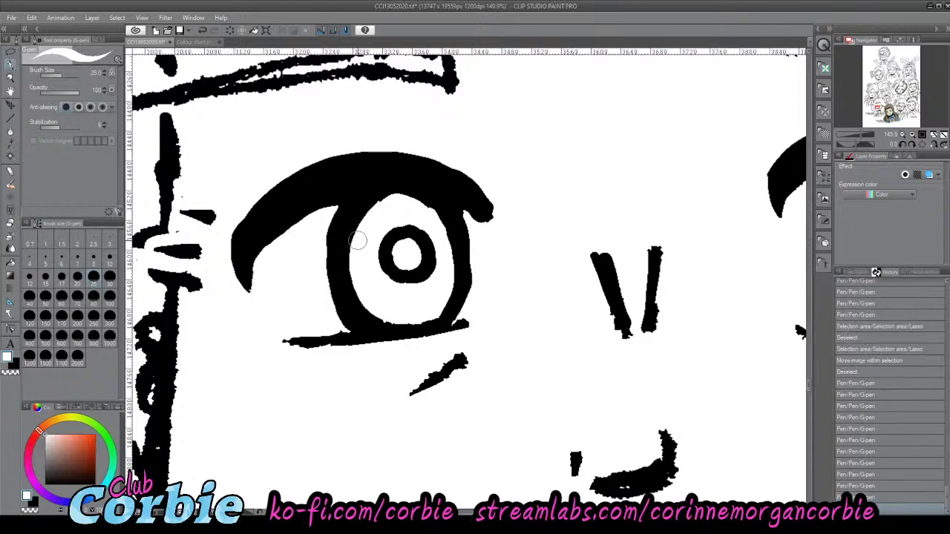
- Compare the uniformed woman with her neighbours, then paint out the high hump of hair outline just right of her parting in white
click(10, 78)
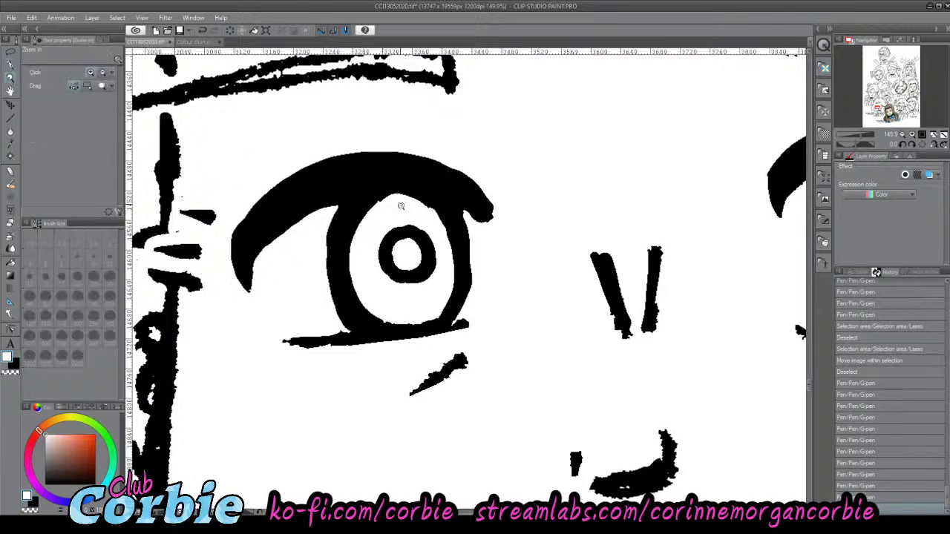
drag(401, 206, 256, 212)
drag(459, 217, 404, 218)
scroll(484, 214, up, 2)
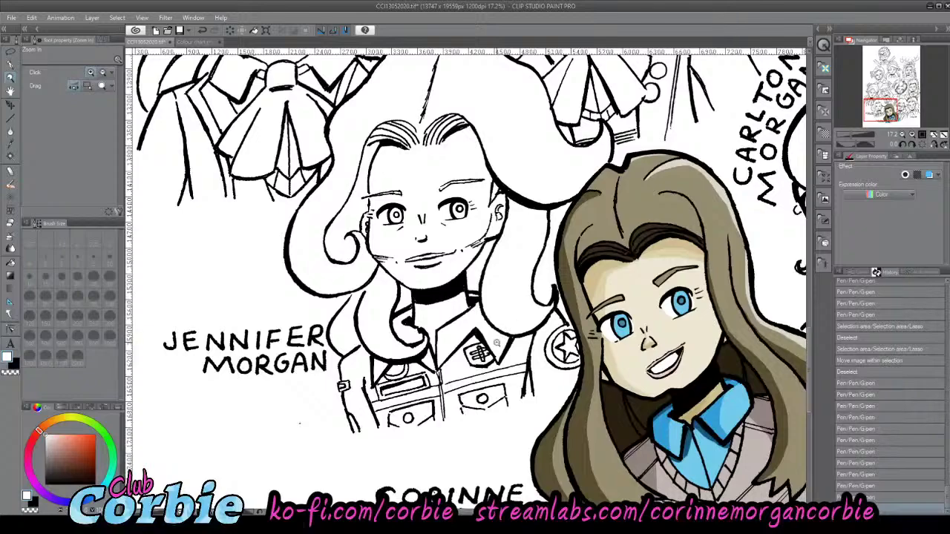
scroll(458, 349, down, 2)
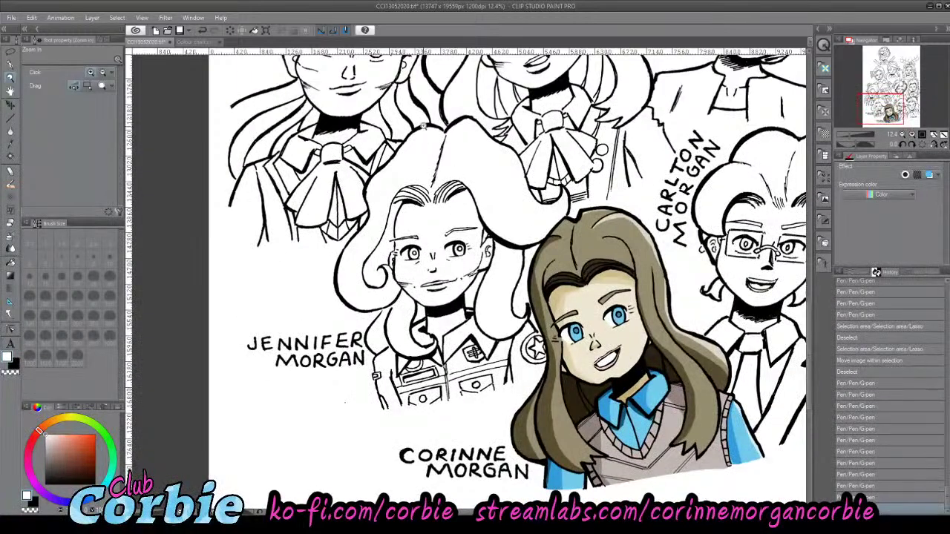
scroll(446, 132, up, 4)
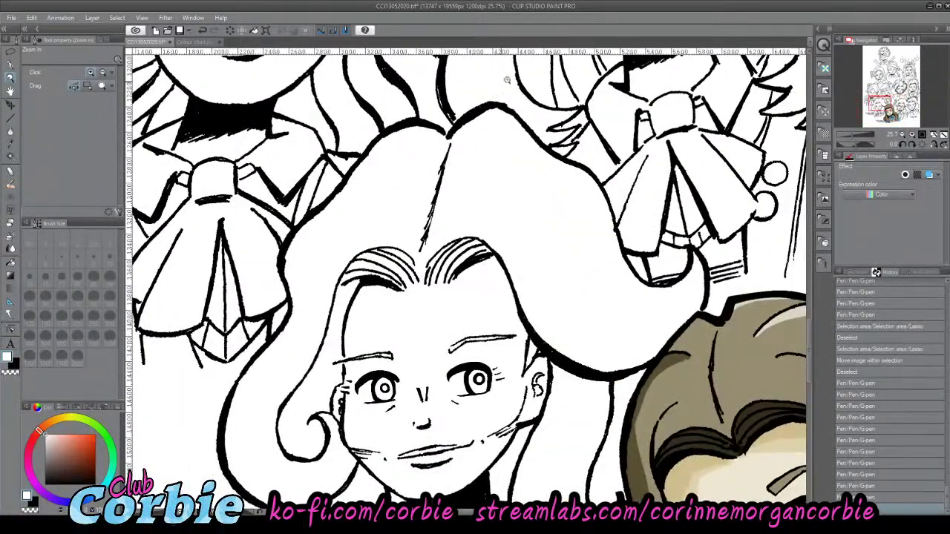
scroll(508, 92, up, 3)
scroll(502, 99, down, 5)
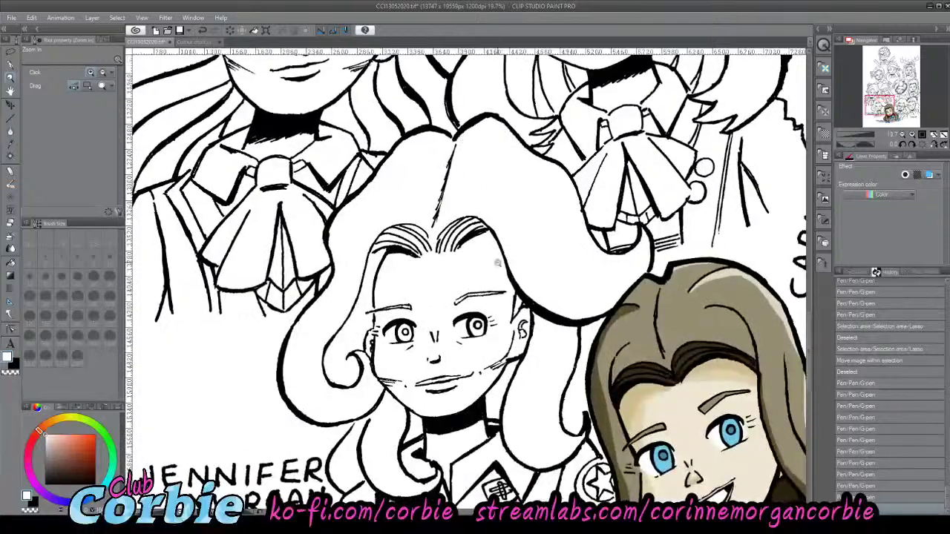
scroll(473, 97, up, 3)
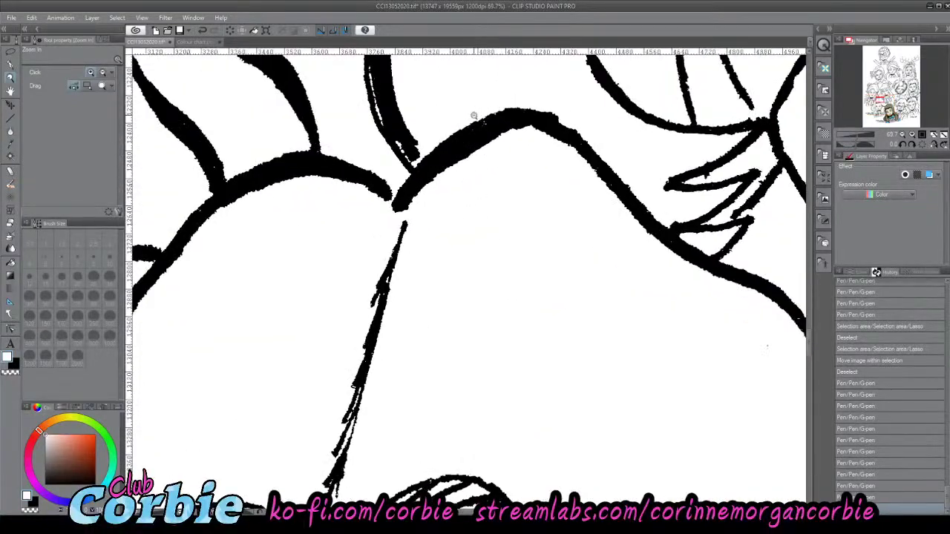
click(10, 66)
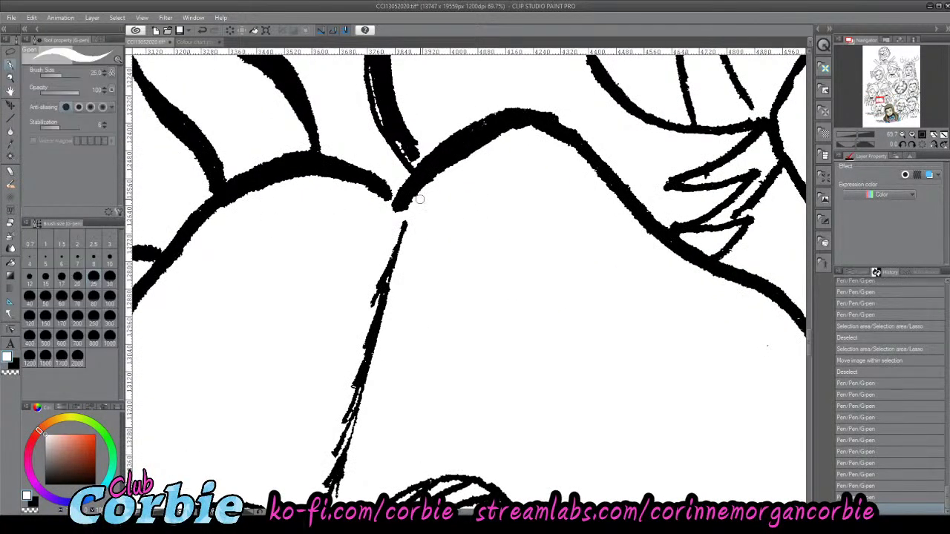
mouse_move(432, 149)
mouse_down()
mouse_move(601, 143)
mouse_move(469, 146)
mouse_move(544, 126)
mouse_move(433, 146)
mouse_move(498, 119)
mouse_move(447, 126)
mouse_move(466, 111)
mouse_move(568, 118)
mouse_move(475, 127)
mouse_move(572, 131)
mouse_up()
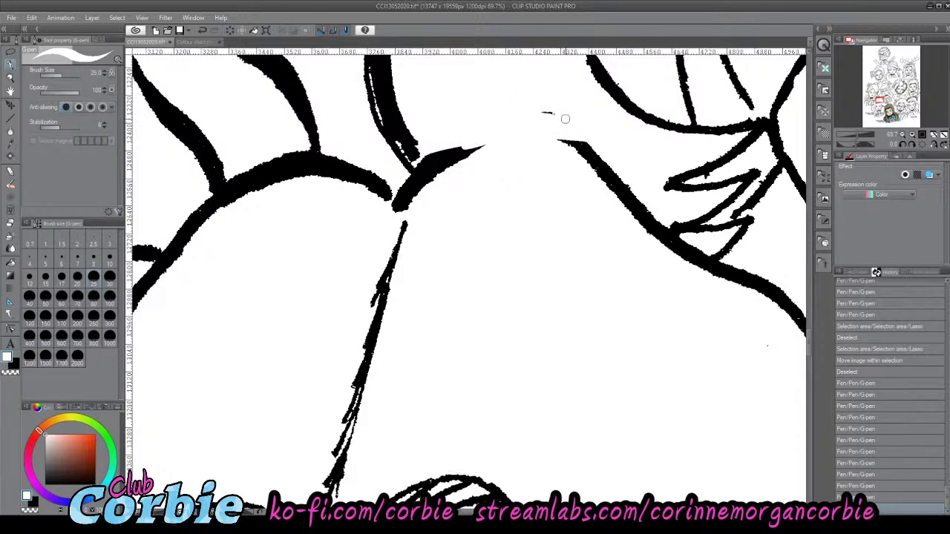
- Redraw the hair outline right of the parting in black as a lower, flatter arc and thicken it evenly
key(x)
key(x)
key(x)
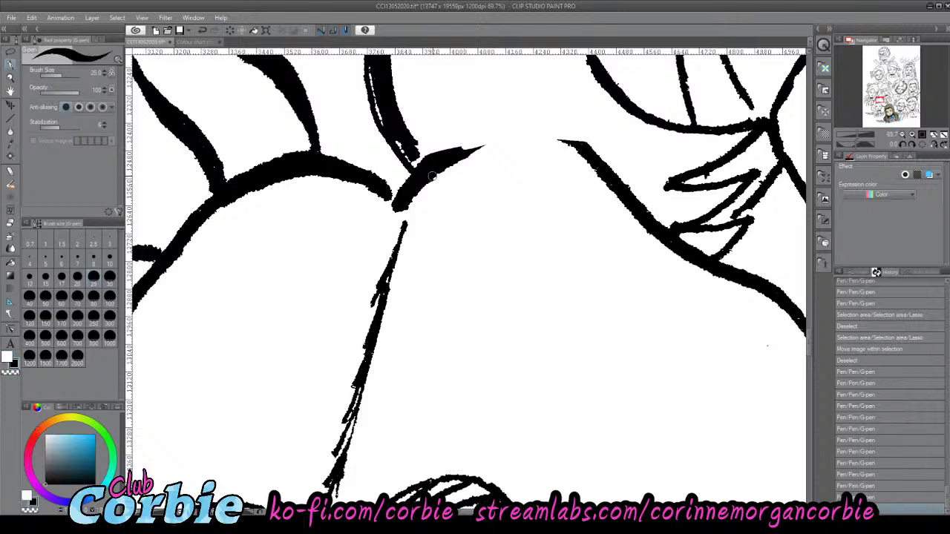
mouse_move(417, 181)
mouse_down()
mouse_move(528, 150)
mouse_move(606, 175)
mouse_move(522, 160)
mouse_move(596, 173)
mouse_up()
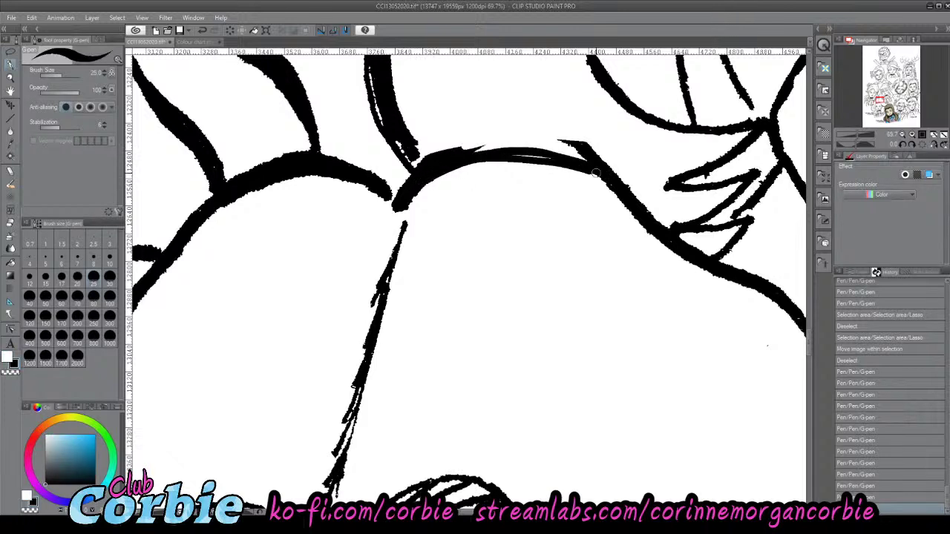
mouse_move(538, 159)
mouse_down()
mouse_move(423, 181)
mouse_move(498, 158)
mouse_up()
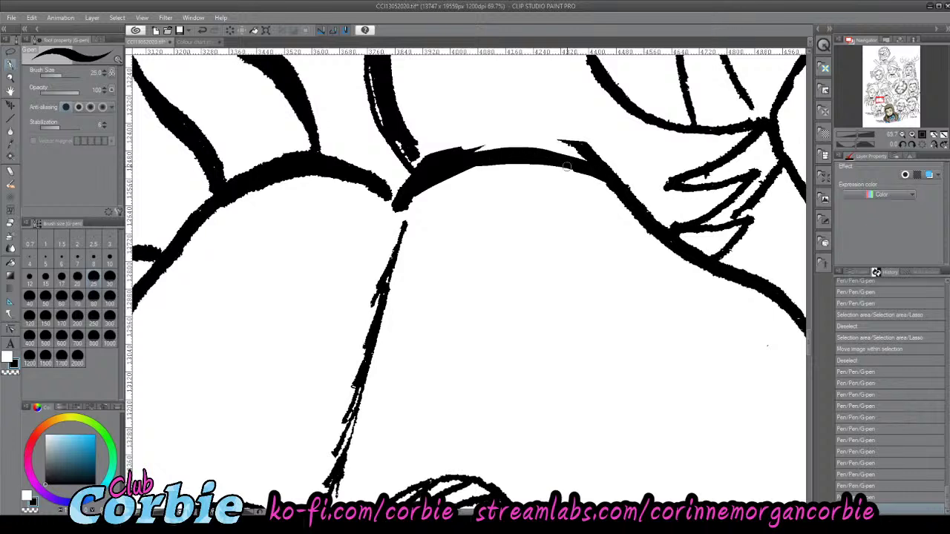
mouse_move(567, 166)
mouse_down()
mouse_move(437, 181)
mouse_move(419, 195)
mouse_up()
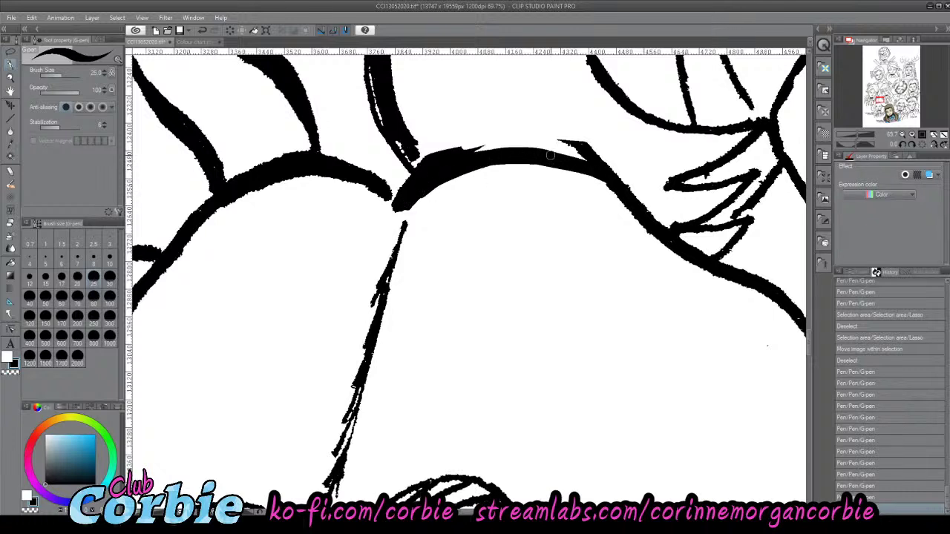
mouse_move(584, 158)
mouse_down()
mouse_move(529, 151)
mouse_move(453, 169)
mouse_move(530, 148)
mouse_move(600, 168)
mouse_move(523, 151)
mouse_move(457, 151)
mouse_move(401, 184)
mouse_move(421, 165)
mouse_move(484, 142)
mouse_move(408, 178)
mouse_up()
- Trim the new arc's upper edge near the parting in white, then join both hair humps and thicken the left-hand one in black
key(x)
mouse_move(457, 154)
mouse_down()
mouse_move(402, 177)
mouse_move(462, 141)
mouse_move(414, 159)
mouse_move(434, 151)
mouse_move(406, 193)
mouse_up()
key(x)
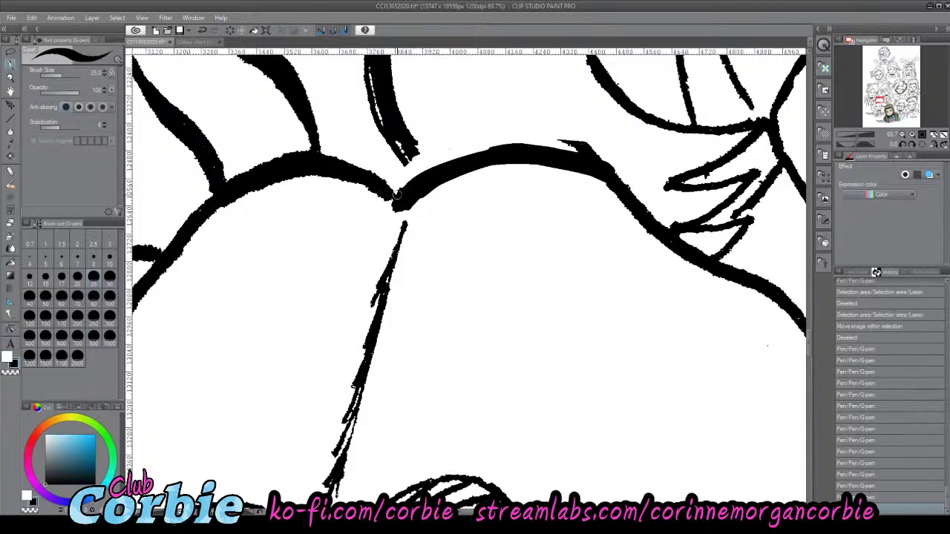
drag(396, 208, 375, 187)
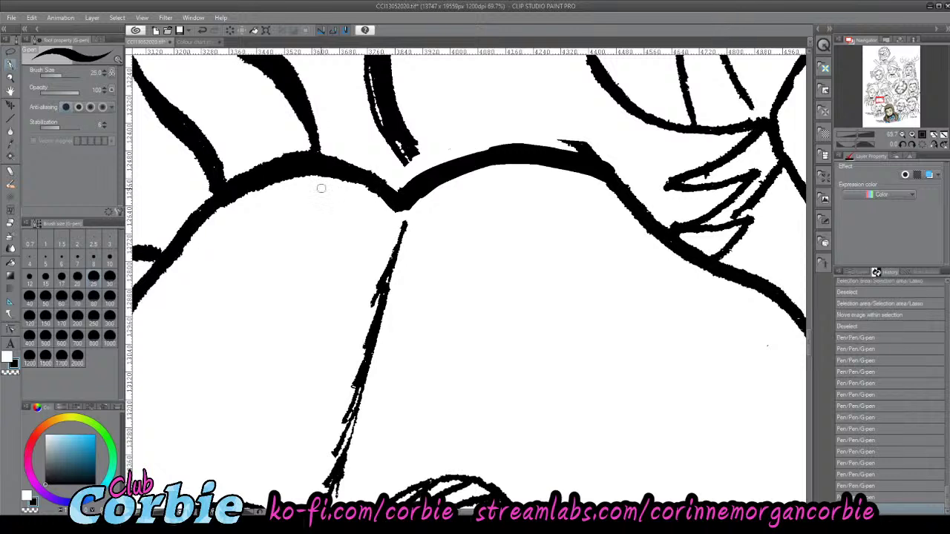
drag(277, 181, 331, 177)
drag(394, 206, 419, 189)
- Erase the leftover spur and specks above the far end of the new hair arc in white
key(x)
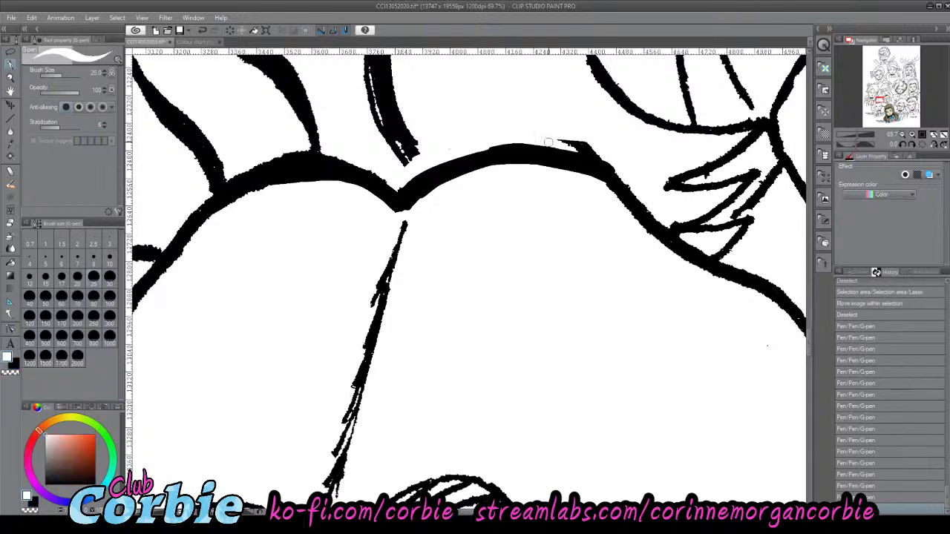
drag(600, 152, 560, 141)
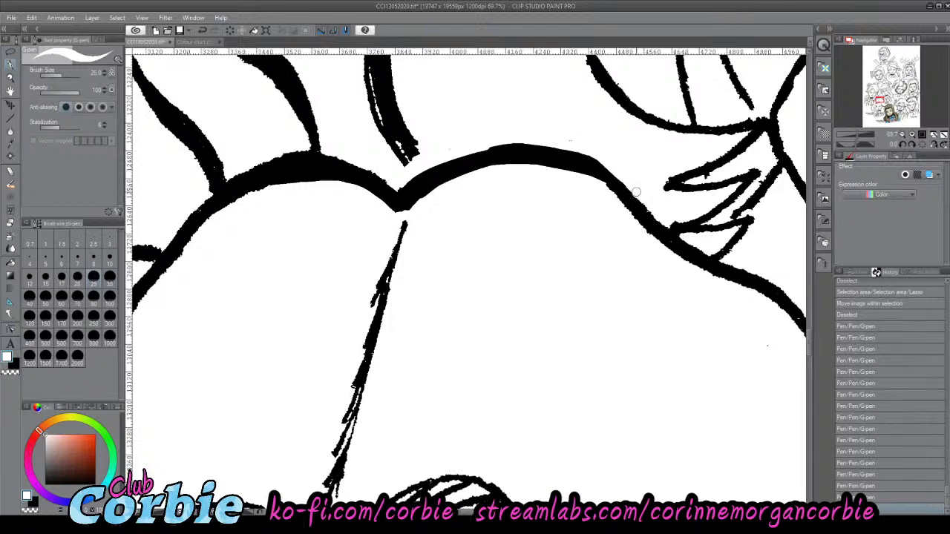
drag(569, 135, 504, 128)
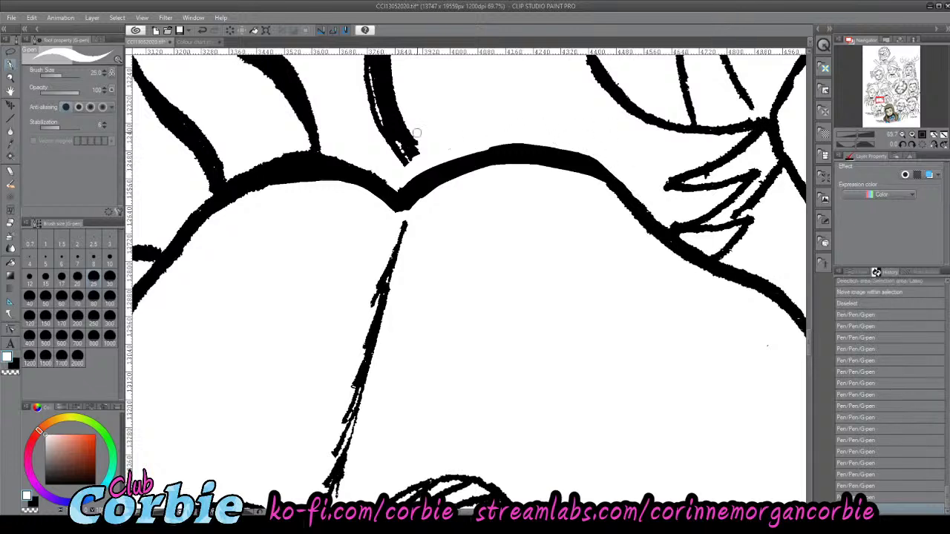
- Paint out the stray speck beside the uniform's left-hand sleeve in white with brush size 75
click(9, 78)
drag(352, 227, 349, 276)
drag(407, 242, 404, 249)
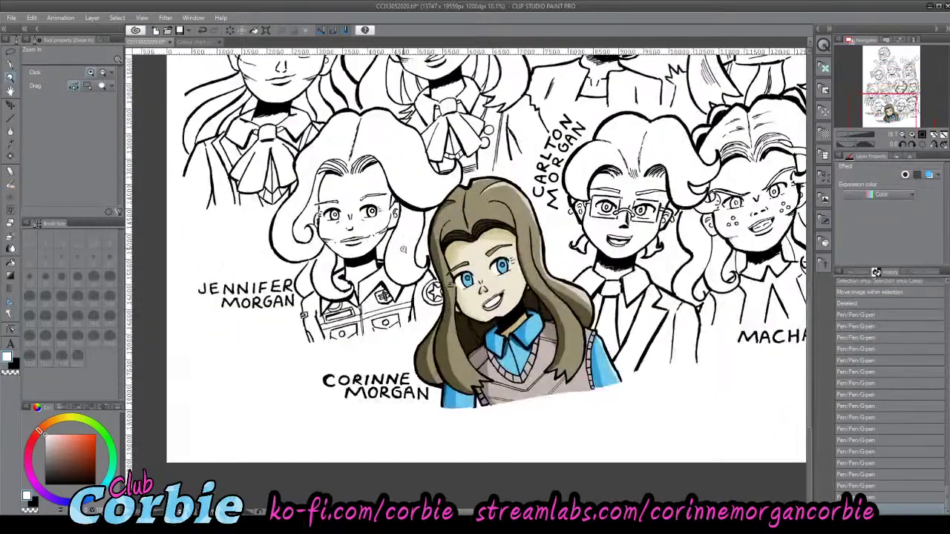
drag(316, 259, 344, 279)
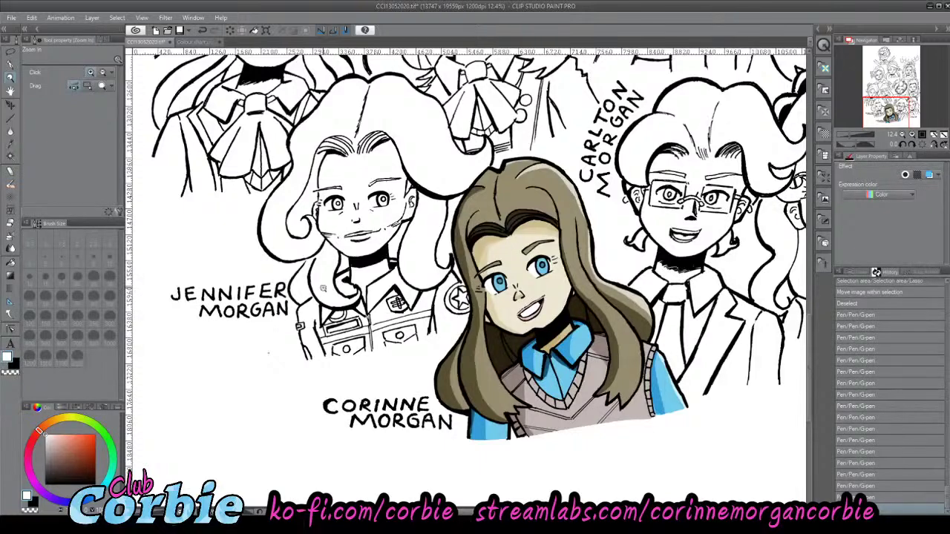
drag(318, 344, 219, 293)
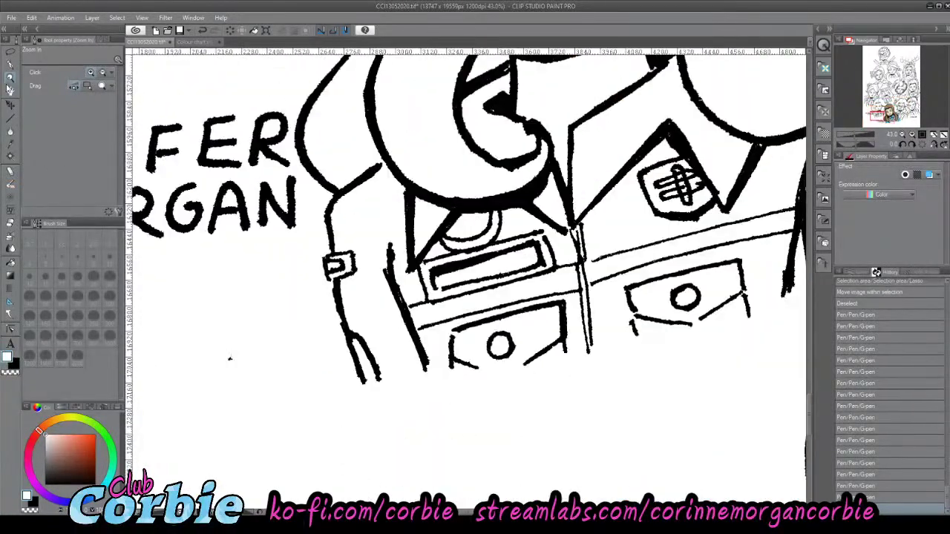
click(9, 65)
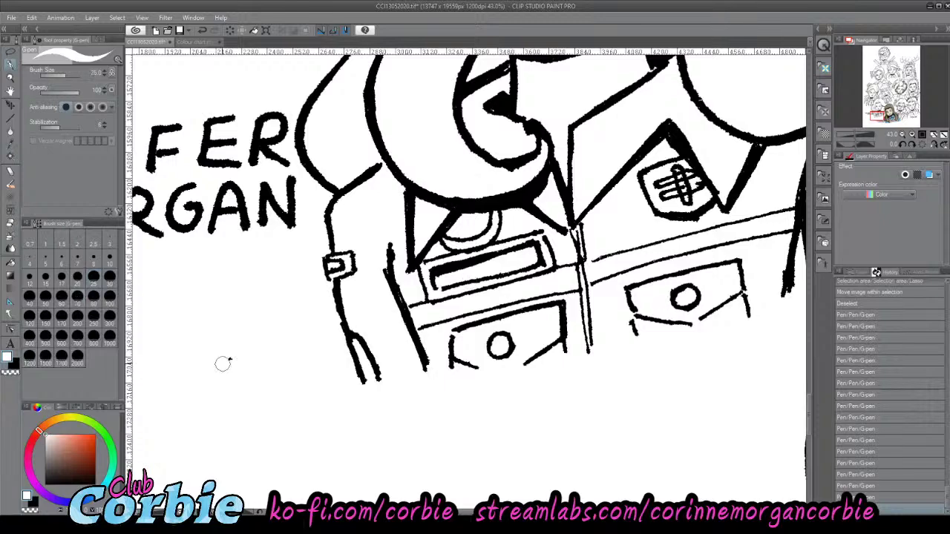
click(242, 364)
- With brush size 100, separate the curl tip from the dark collar wedge in white and fill out the wedge in black
click(11, 77)
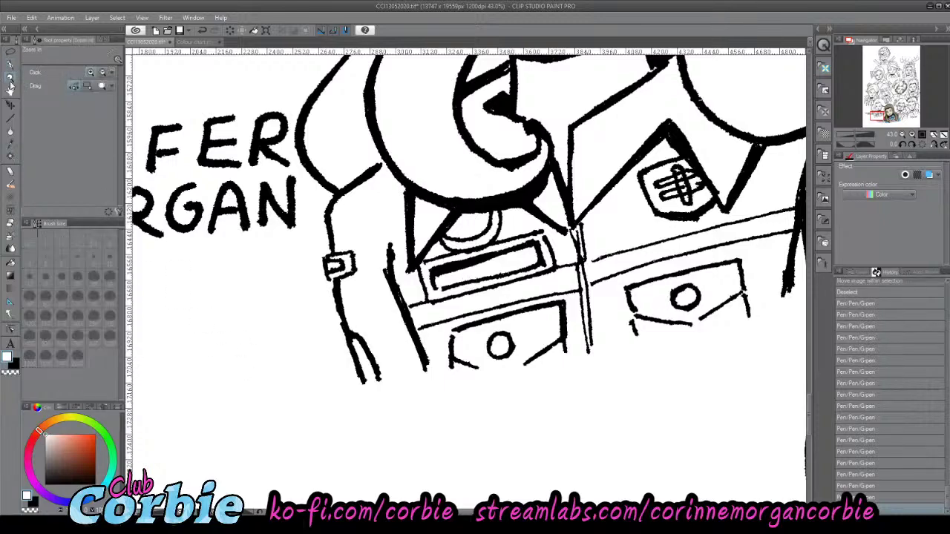
drag(237, 235, 255, 132)
scroll(254, 132, up, 3)
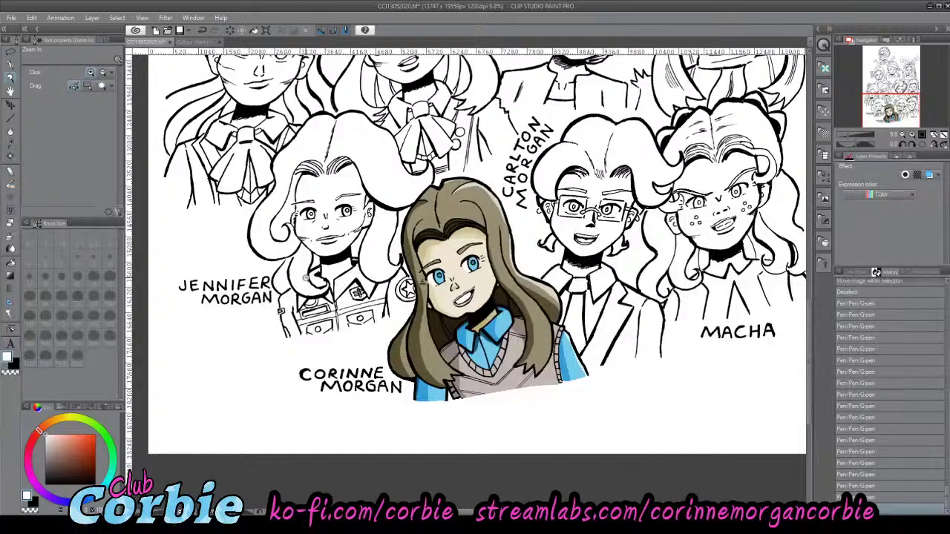
scroll(305, 277, up, 10)
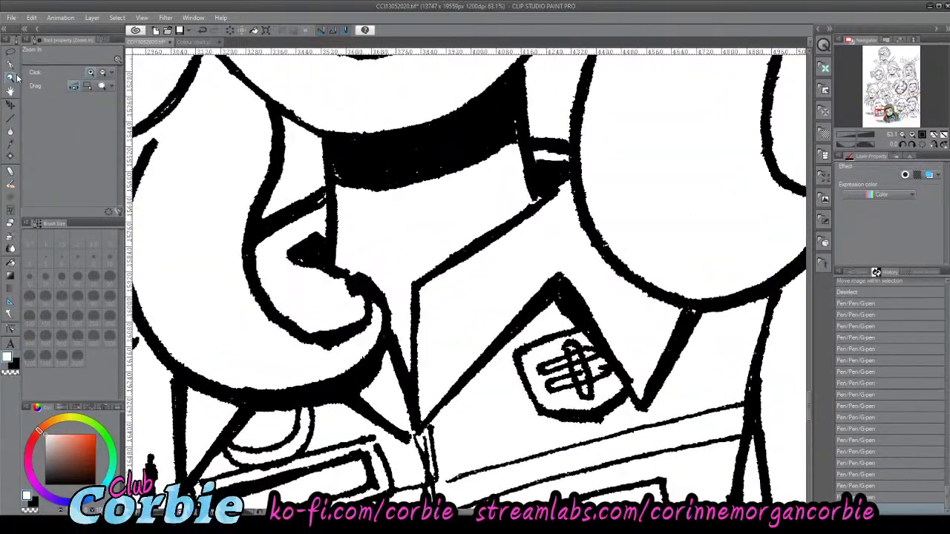
click(9, 83)
click(107, 296)
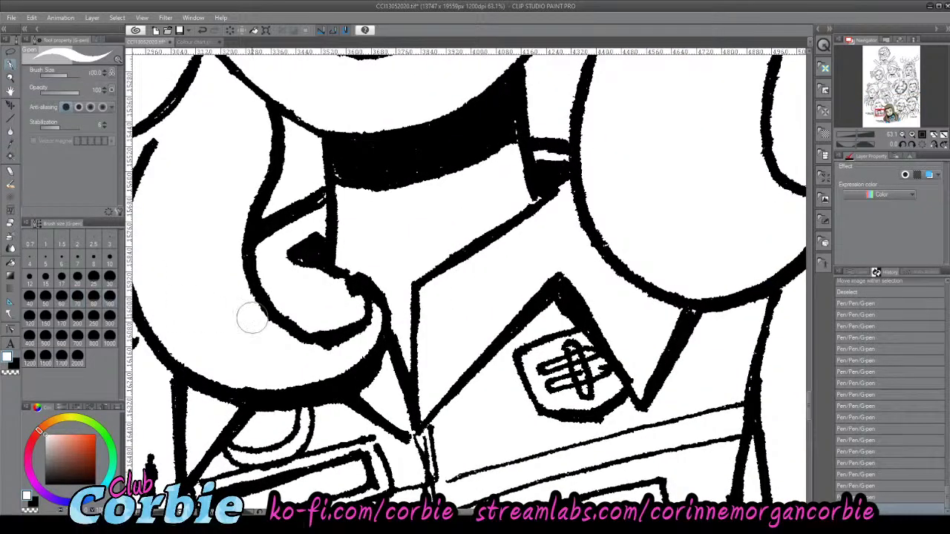
mouse_move(348, 281)
mouse_down()
mouse_move(330, 310)
mouse_move(333, 282)
mouse_up()
key(x)
mouse_move(305, 251)
mouse_down()
mouse_move(327, 235)
mouse_move(297, 256)
mouse_move(316, 267)
mouse_move(289, 259)
mouse_move(324, 237)
mouse_move(293, 253)
mouse_move(333, 249)
mouse_up()
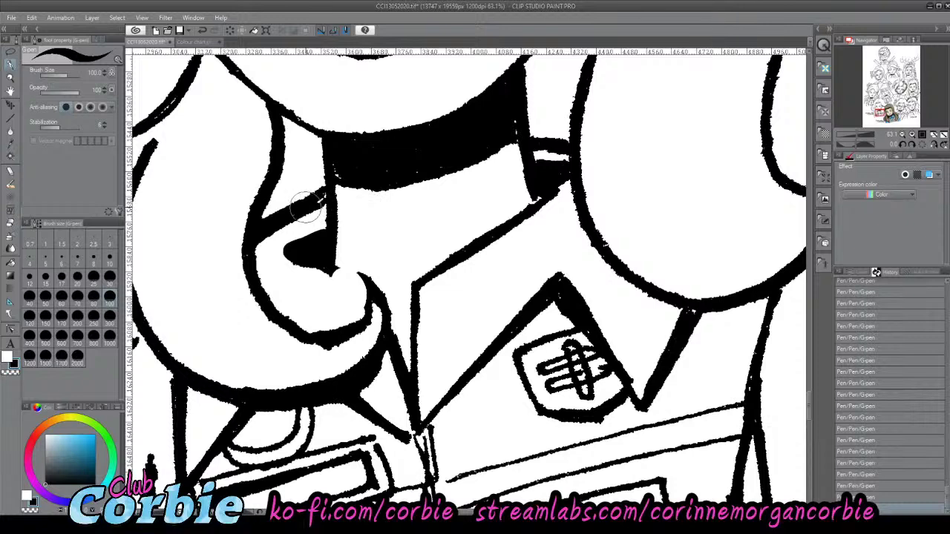
- Thicken the short collar line beside the curl and extend the dark collar wedge to the curl tip in black
drag(304, 205, 325, 196)
mouse_move(364, 293)
mouse_down()
mouse_move(283, 250)
mouse_move(371, 295)
mouse_up()
key(ctrl+z)
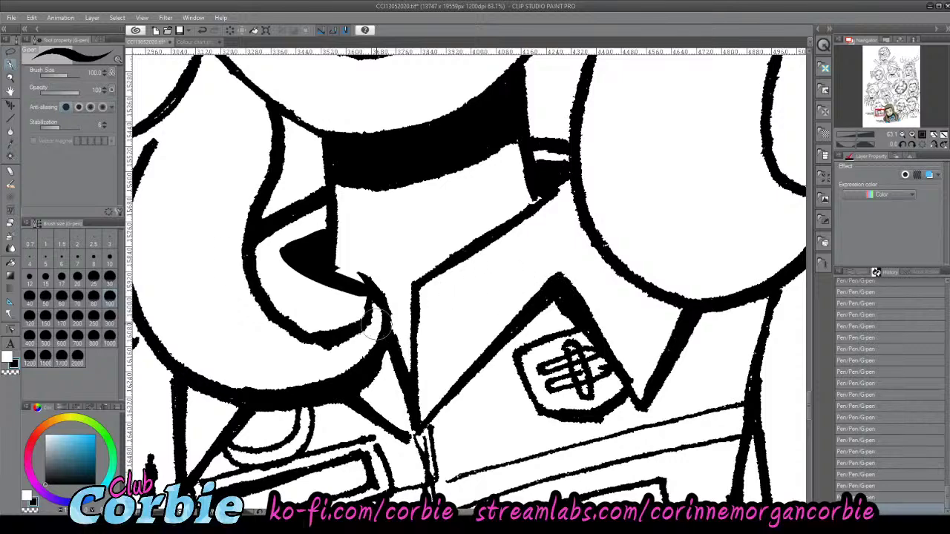
- With brush size 30, fill the gaps in the curved hair line beside the jaw in black and trim the rough jawline edge in white
click(11, 68)
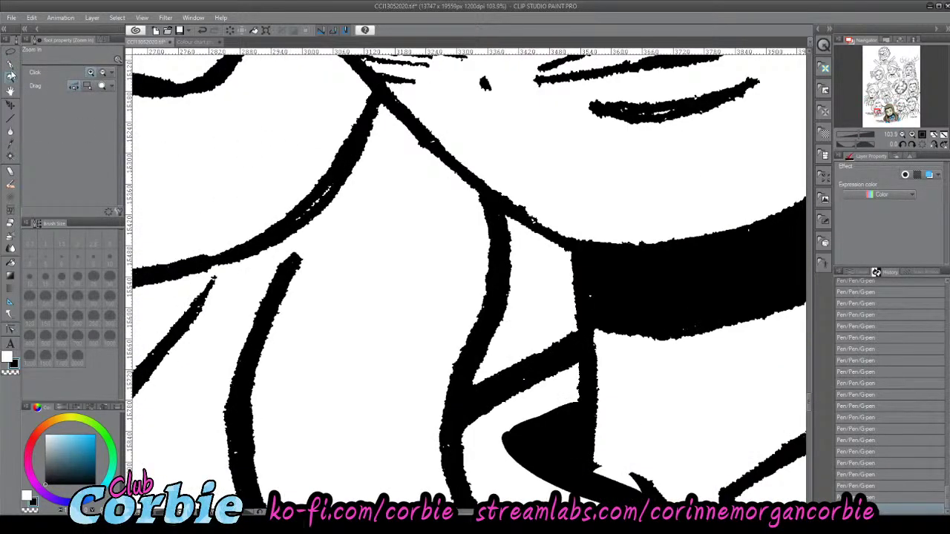
click(11, 66)
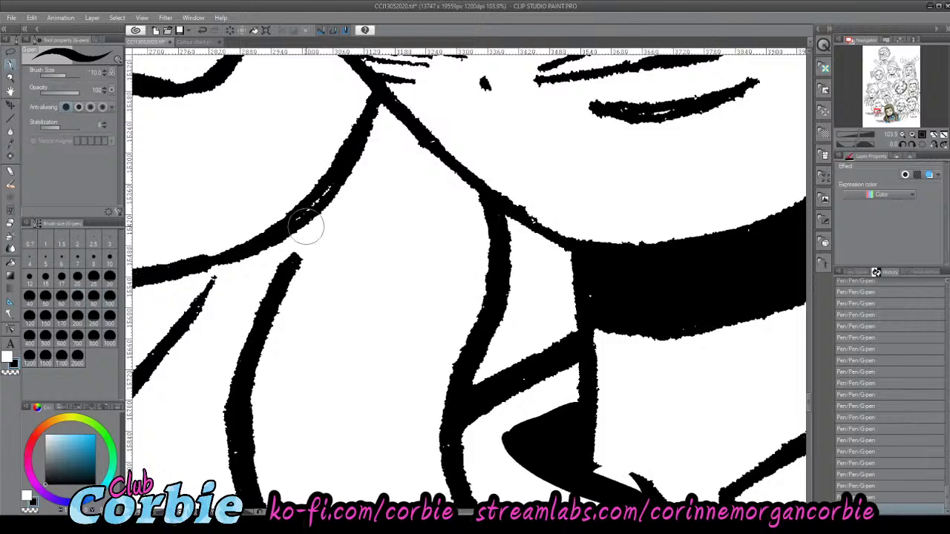
click(108, 278)
drag(304, 214, 326, 192)
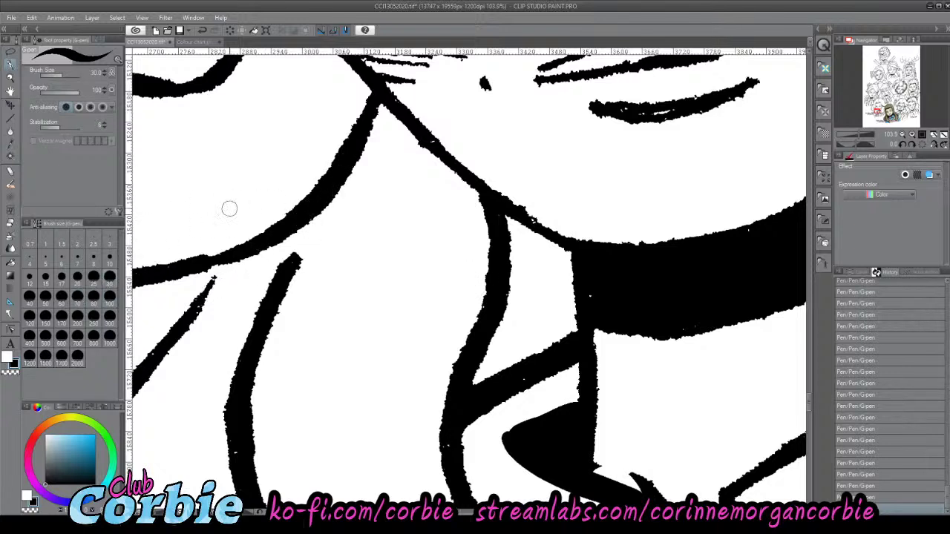
key(x)
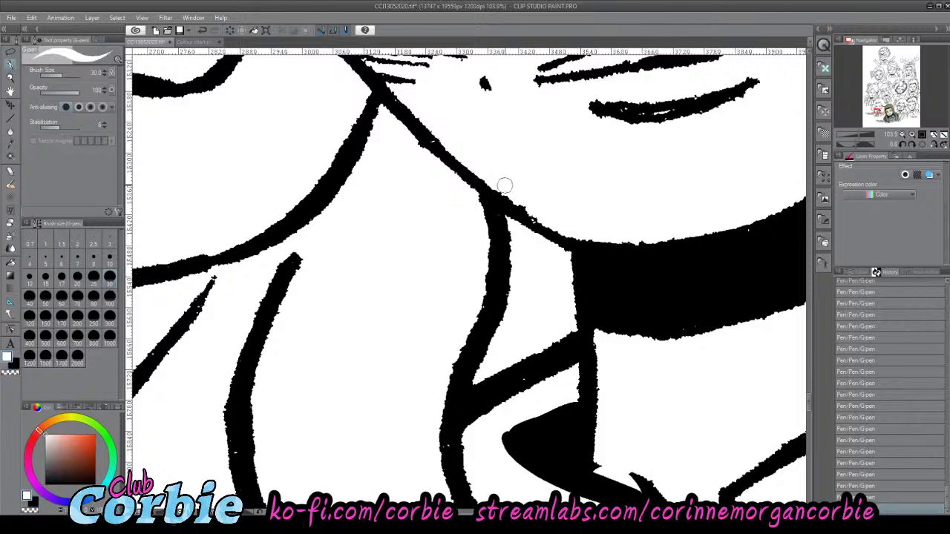
drag(503, 192, 568, 219)
- Solidify the face edge beside the woman's left-hand ear and thicken the ear's outer outline in black
click(11, 78)
drag(350, 231, 329, 239)
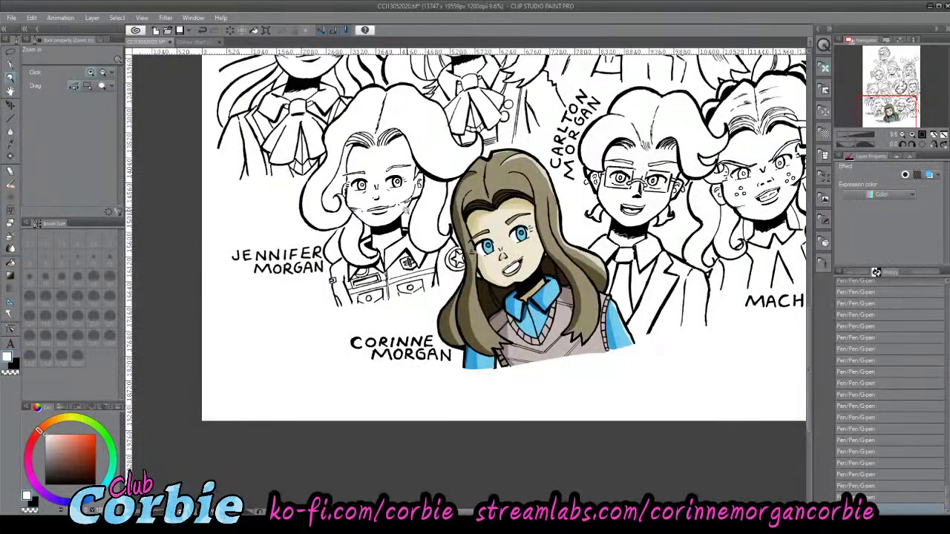
click(380, 204)
click(406, 175)
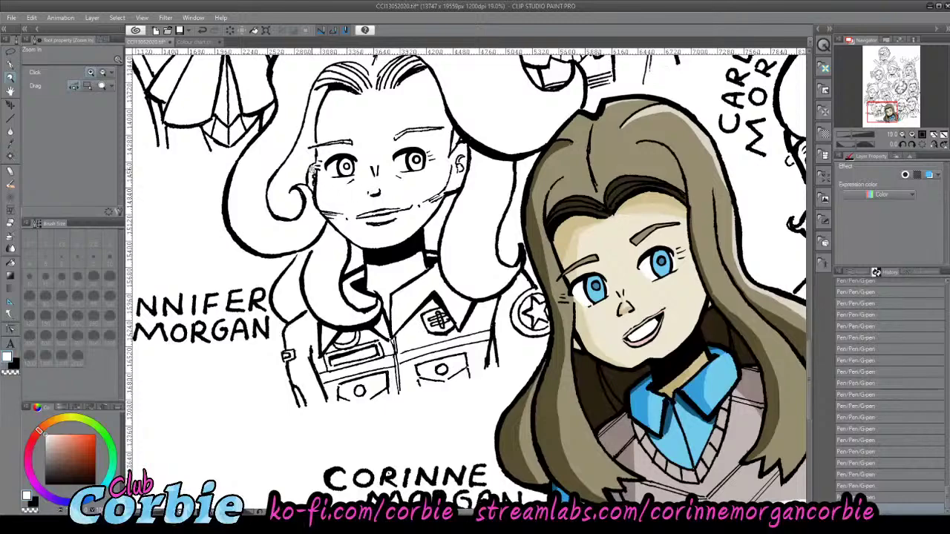
drag(314, 170, 380, 169)
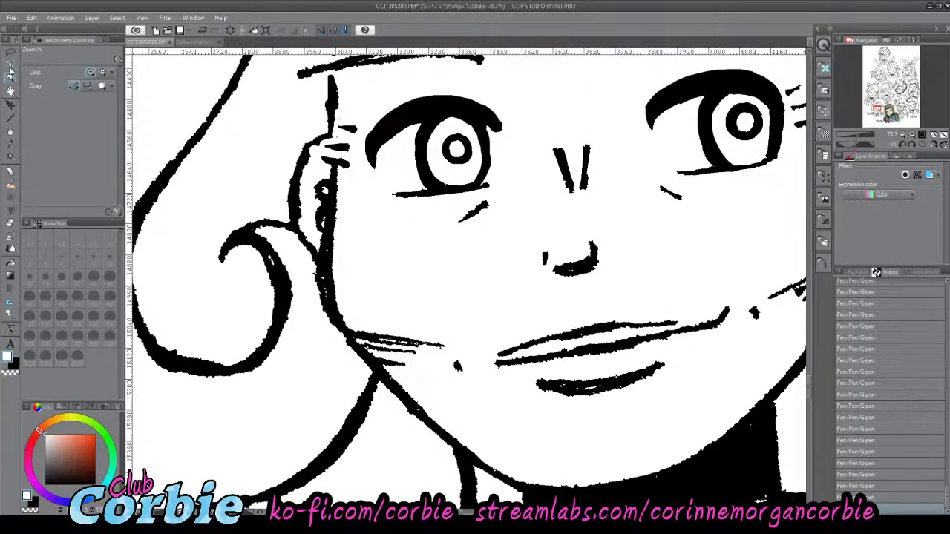
click(11, 65)
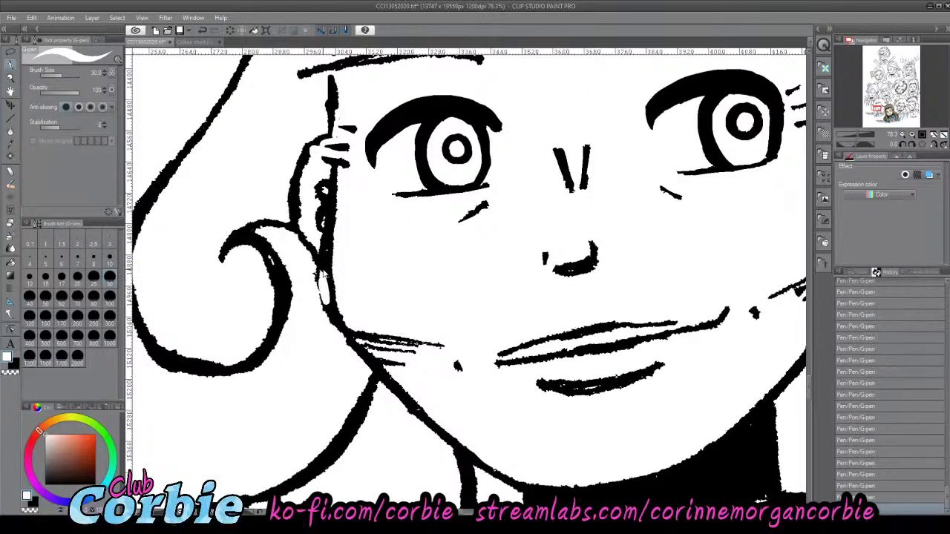
key(x)
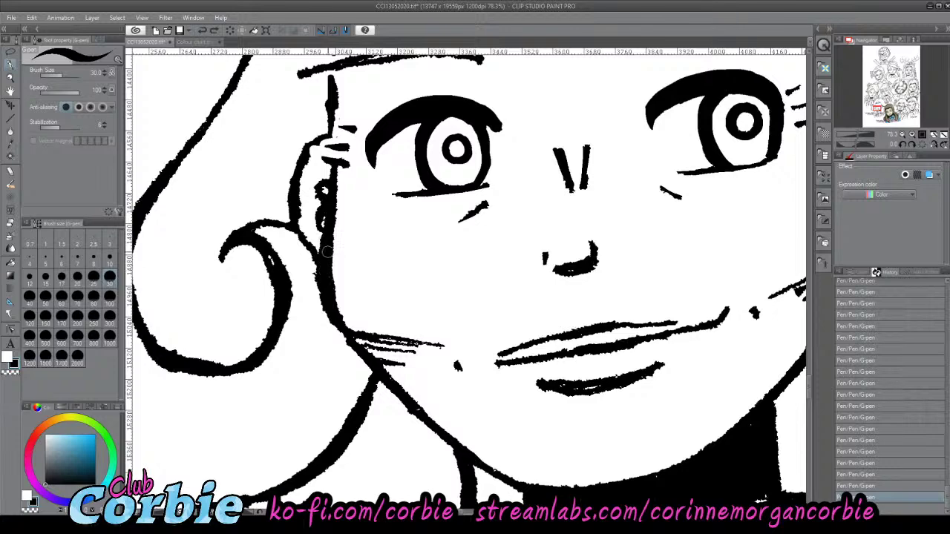
drag(327, 253, 337, 179)
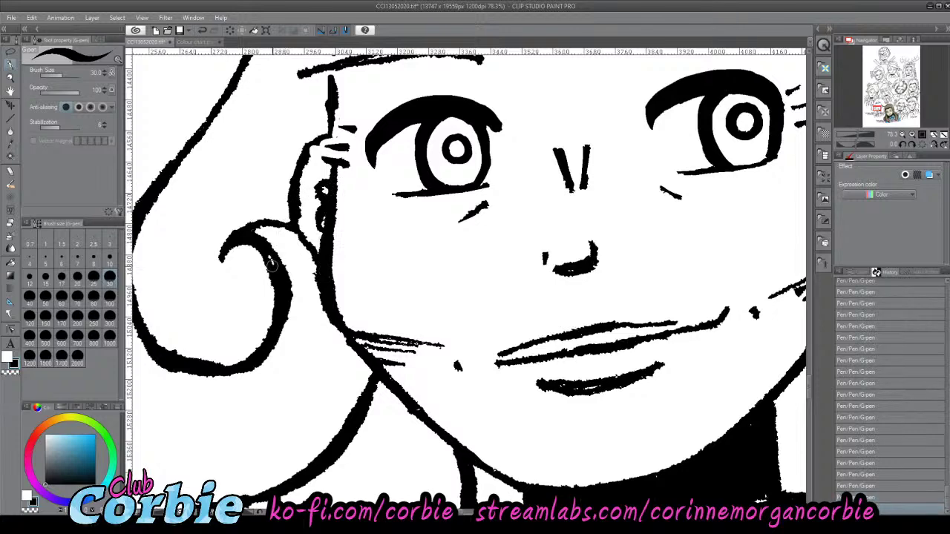
drag(290, 221, 290, 176)
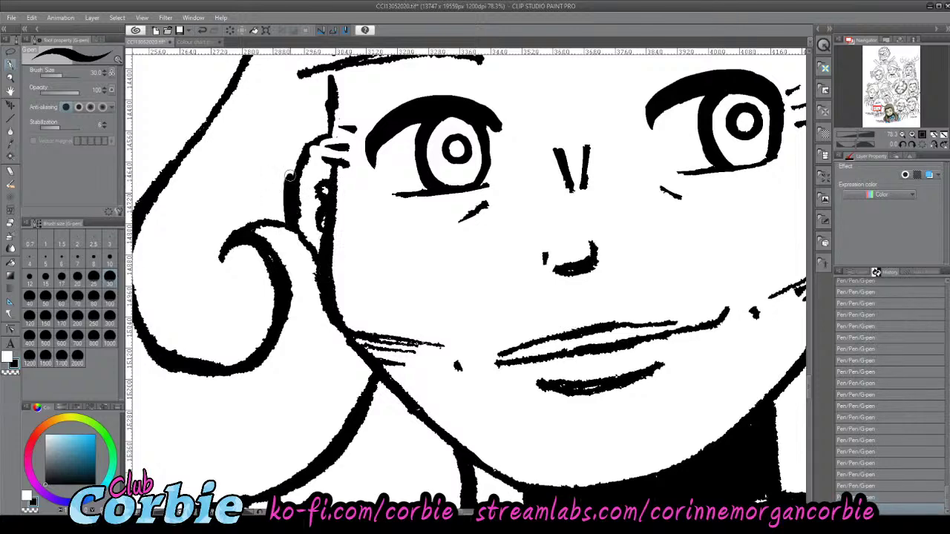
mouse_move(289, 223)
mouse_down()
mouse_move(291, 170)
mouse_move(326, 132)
mouse_move(297, 159)
mouse_move(325, 136)
mouse_move(305, 150)
mouse_move(318, 229)
mouse_up()
- Paint out the rough loops inside the left-hand ear in white and redraw them as two curved inner-ear lines in black
key(x)
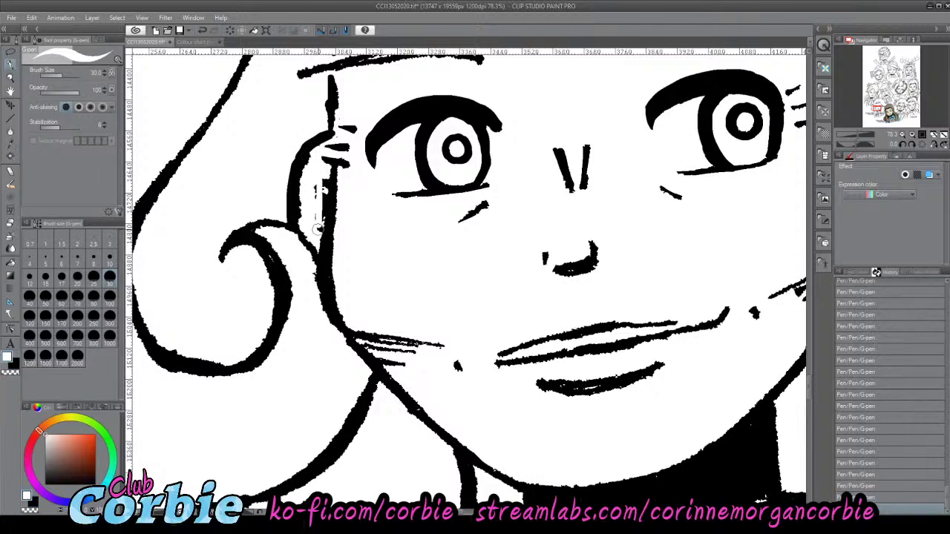
drag(321, 173, 316, 226)
key(x)
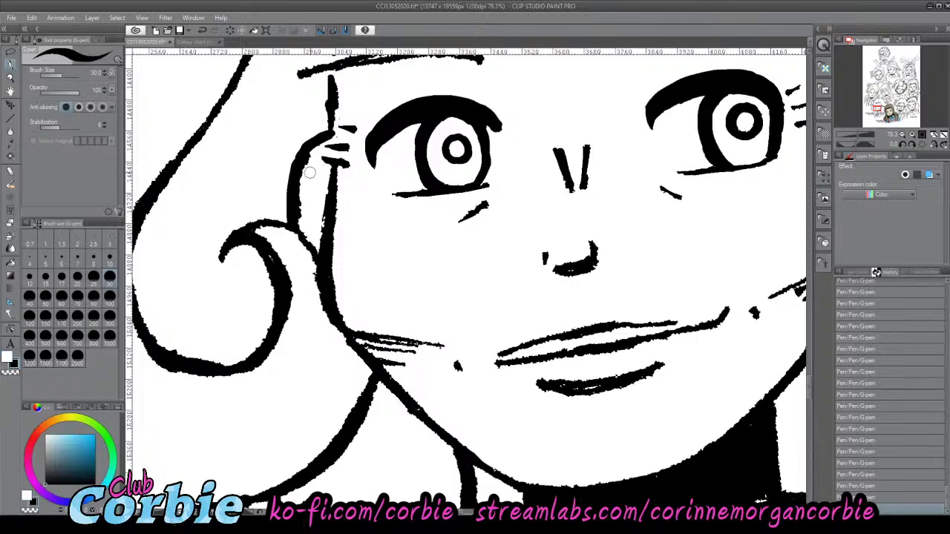
mouse_move(306, 189)
mouse_down()
mouse_move(331, 164)
mouse_move(325, 235)
mouse_up()
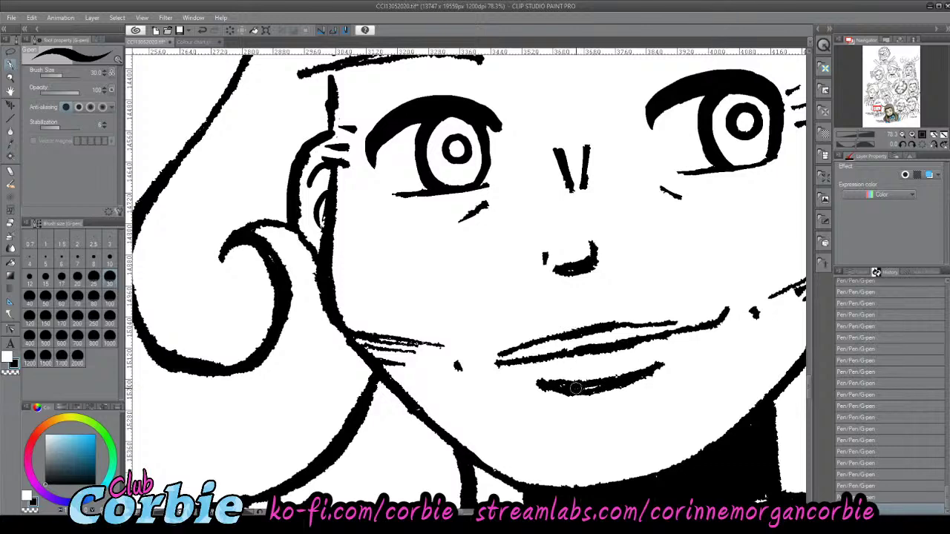
- Fill the gaps in the lower lip line in black and thin the left-hand end of the upper lip line in white
drag(593, 384, 544, 380)
key(ctrl+z)
mouse_move(549, 383)
mouse_down()
mouse_move(635, 373)
mouse_move(560, 387)
mouse_move(623, 379)
mouse_up()
key(x)
drag(491, 357, 529, 349)
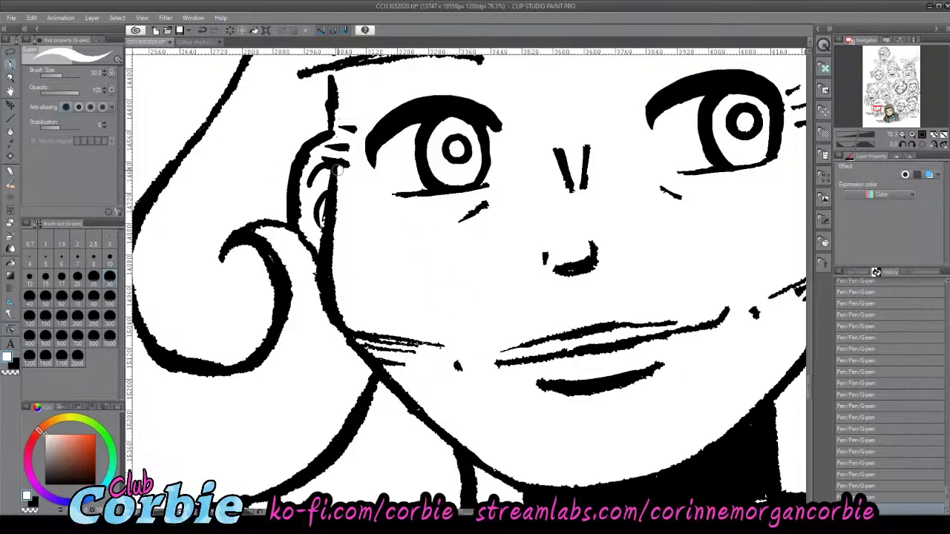
- Touch up the ear's inner lines, the adjoining face outline and the nearby hair curl with black and white G-pen strokes
mouse_move(337, 169)
mouse_down()
mouse_move(327, 165)
mouse_move(333, 181)
mouse_up()
key(x)
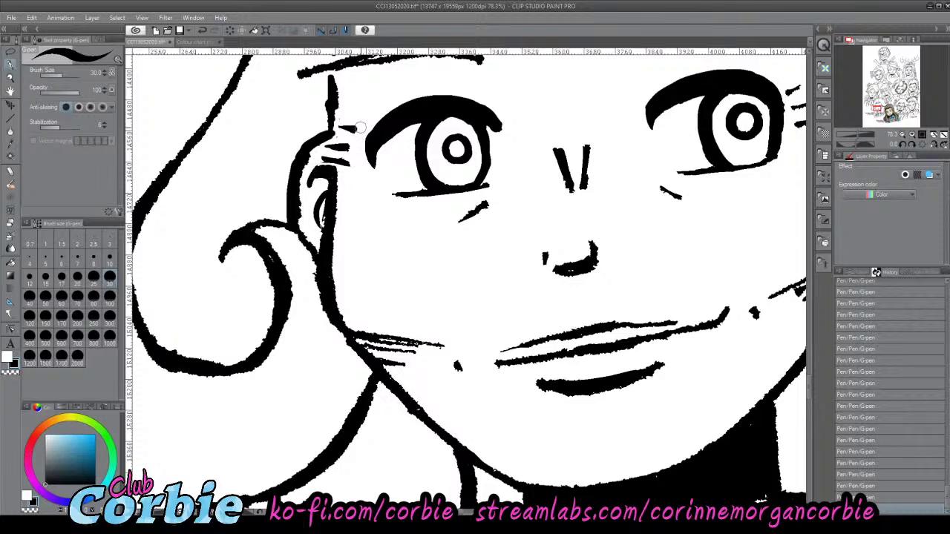
key(x)
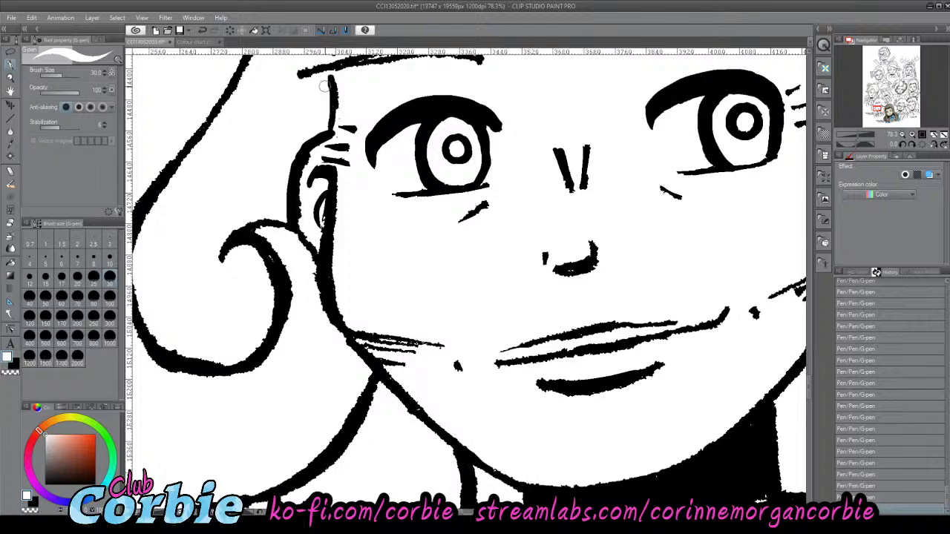
key(x)
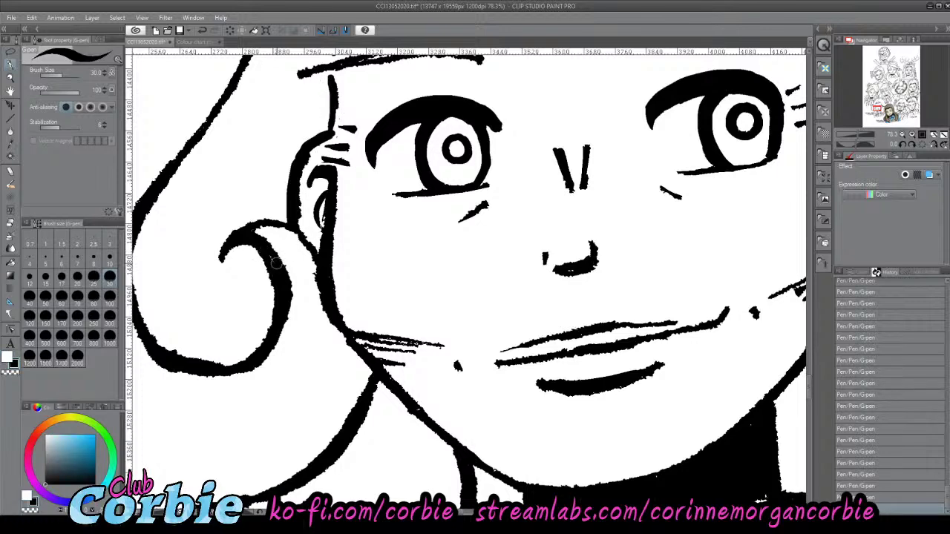
mouse_move(243, 227)
mouse_down()
mouse_move(286, 222)
mouse_move(316, 244)
mouse_move(174, 293)
mouse_up()
- Extend the tip of the hair curl beside the coloured character into a tapered black hook with the G-pen
click(11, 78)
scroll(445, 220, down, 2)
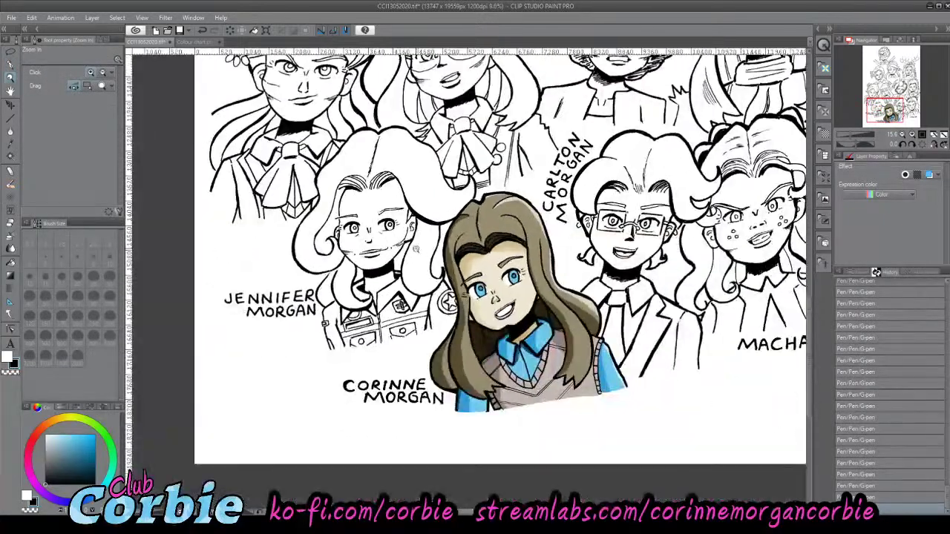
scroll(491, 221, up, 6)
scroll(487, 224, down, 1)
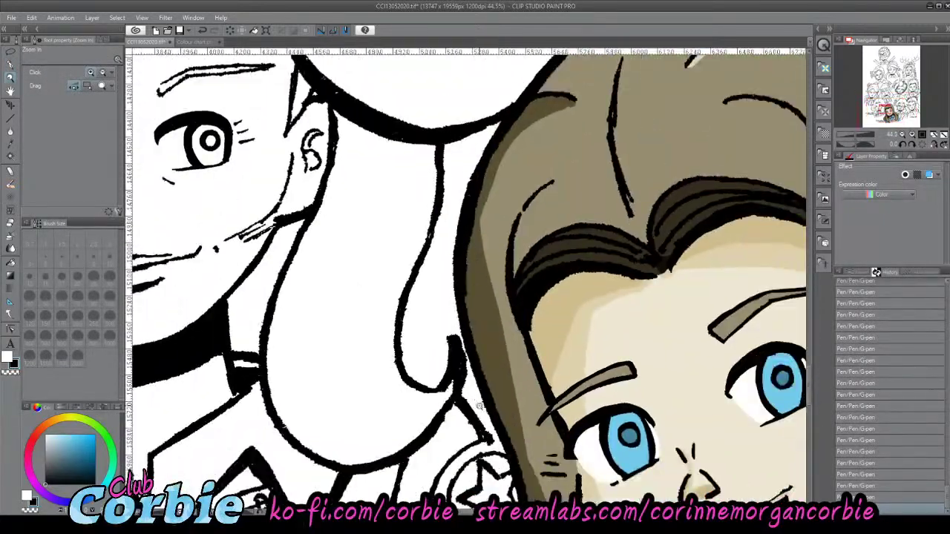
scroll(487, 224, up, 4)
click(10, 66)
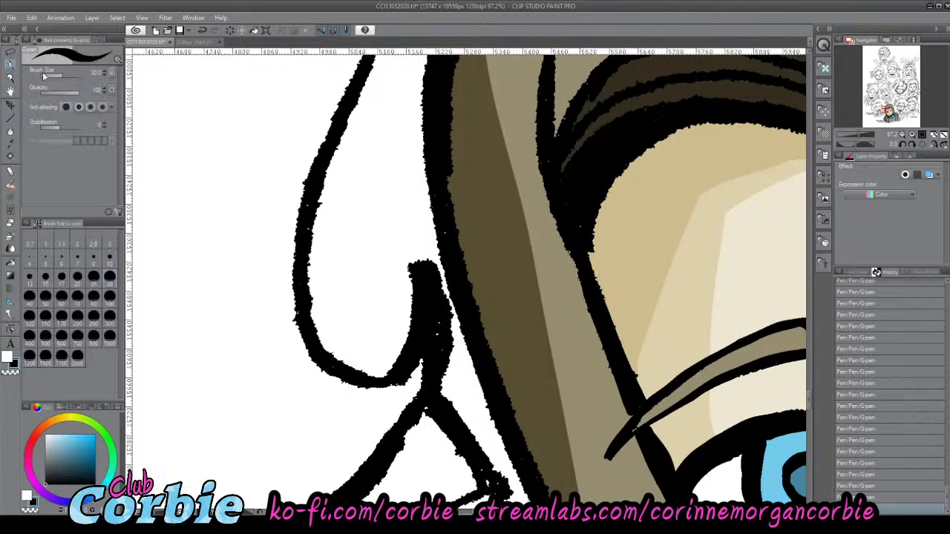
mouse_move(392, 244)
mouse_down()
mouse_move(414, 251)
mouse_move(433, 279)
mouse_move(418, 293)
mouse_move(399, 253)
mouse_move(414, 317)
mouse_move(377, 366)
mouse_up()
key(ctrl+z)
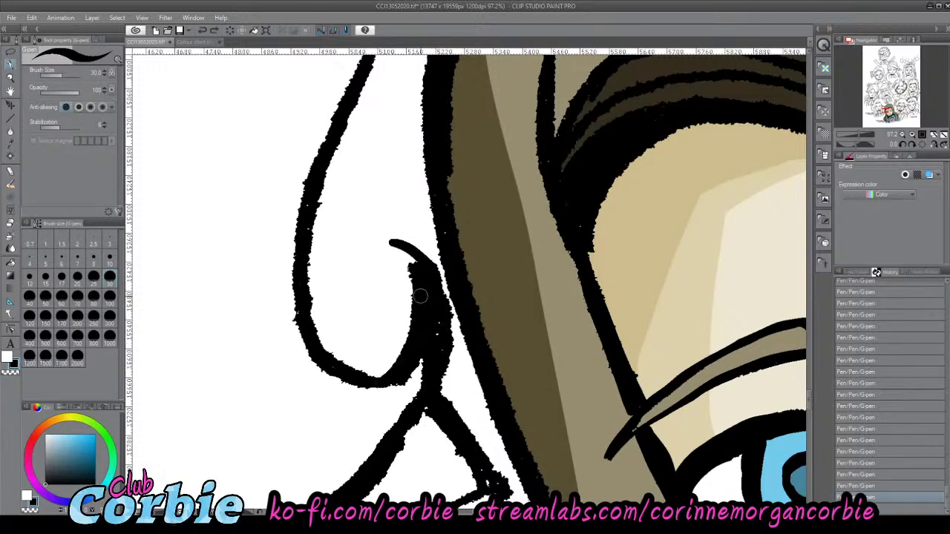
mouse_move(393, 247)
mouse_down()
mouse_move(430, 327)
mouse_move(423, 360)
mouse_up()
- Carve a narrow white gap with the G-pen between the curl's hooked end and the strand edge beside it
key(x)
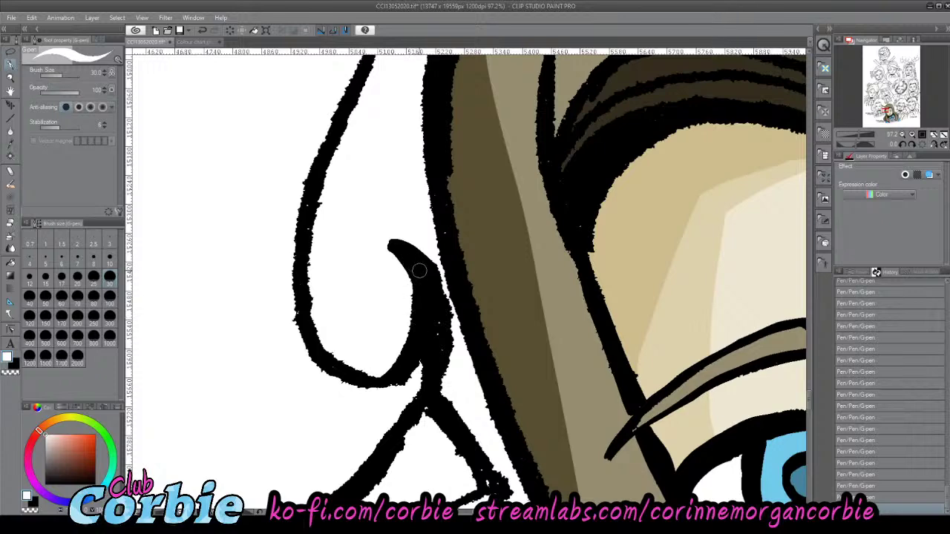
drag(419, 271, 386, 399)
key(ctrl+z)
mouse_move(418, 267)
mouse_down()
mouse_move(424, 276)
mouse_move(370, 391)
mouse_up()
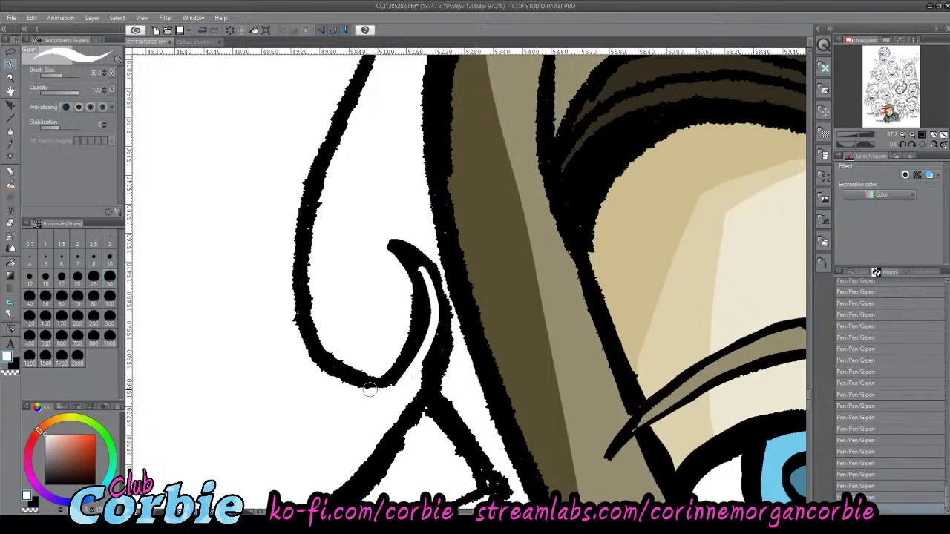
mouse_move(431, 306)
mouse_down()
mouse_move(435, 341)
mouse_move(410, 392)
mouse_up()
- Strengthen the black edges around the curl's white gap and paint out the stray specks inside it with white
key(x)
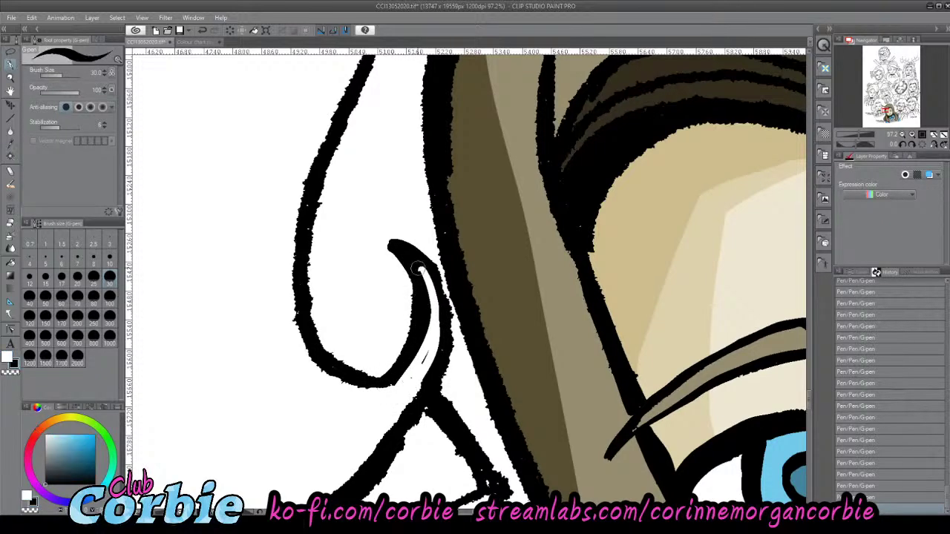
mouse_move(419, 261)
mouse_down()
mouse_move(453, 326)
mouse_move(427, 285)
mouse_move(445, 319)
mouse_move(443, 357)
mouse_move(414, 397)
mouse_up()
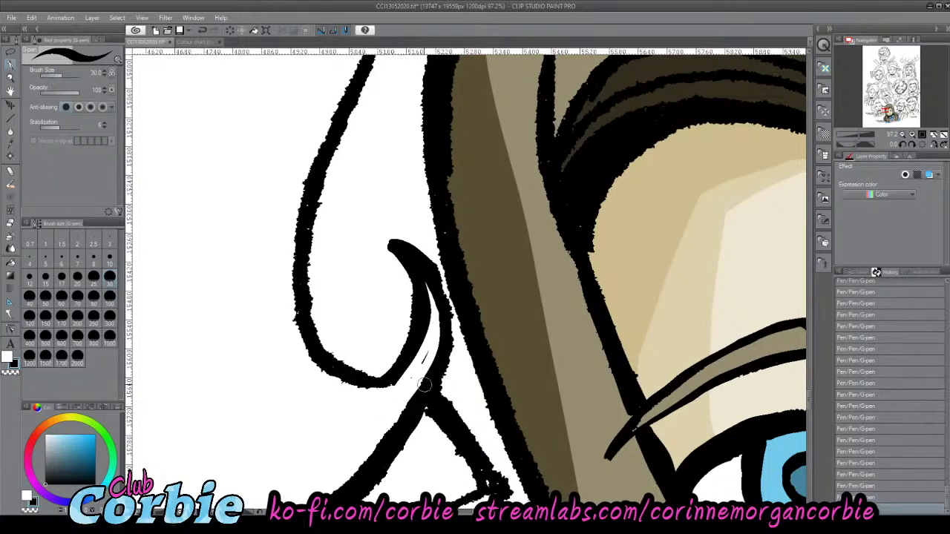
key(x)
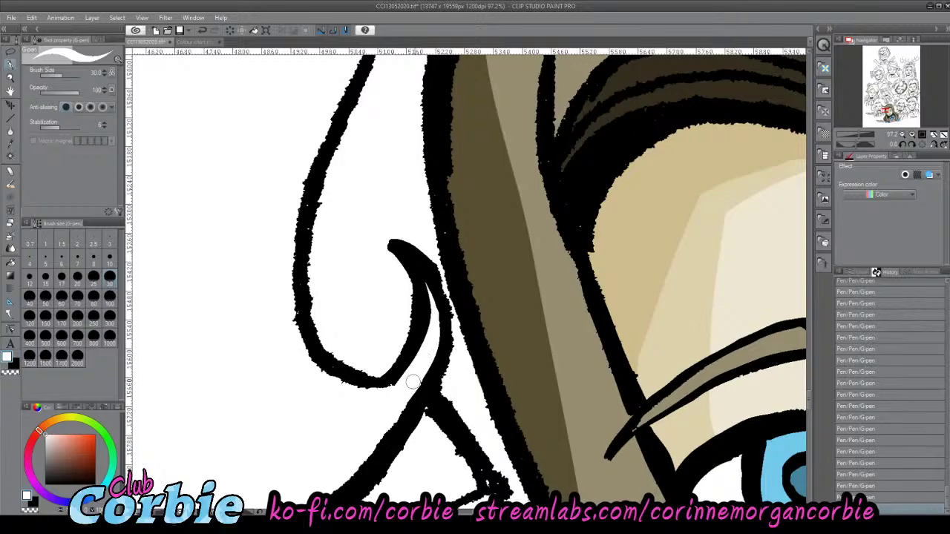
- Lasso the uncoloured woman's nose and move it slightly toward the far side of her face
key(ctrl+space)
drag(389, 273, 298, 297)
scroll(357, 268, up, 5)
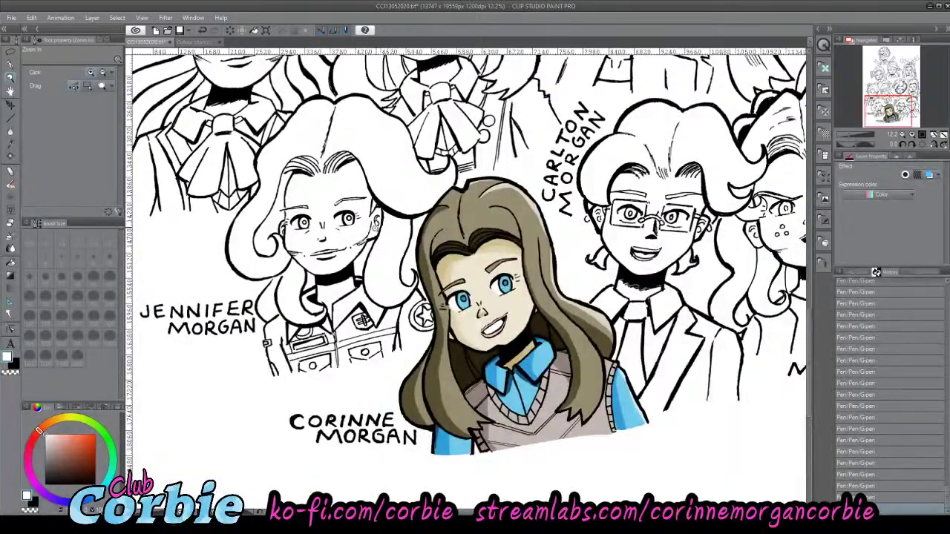
scroll(306, 371, down, 1)
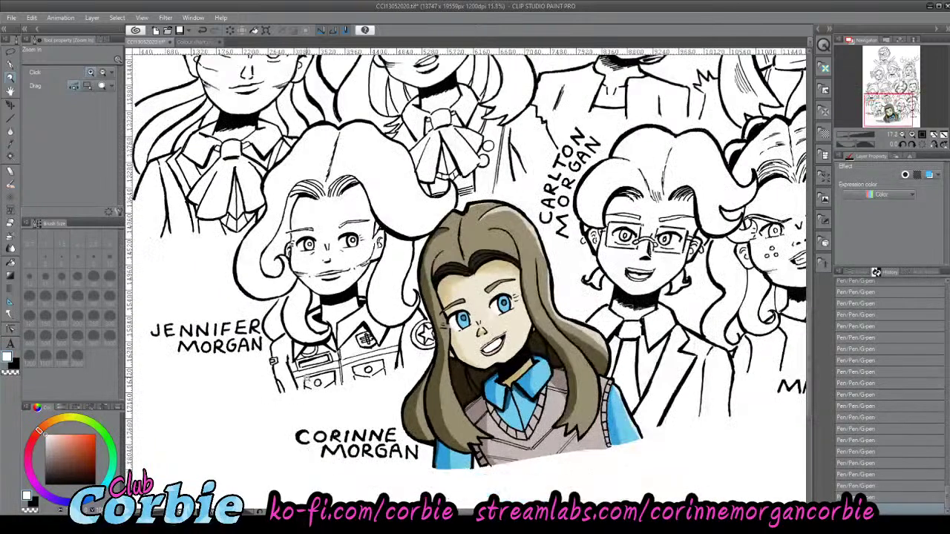
scroll(326, 227, up, 4)
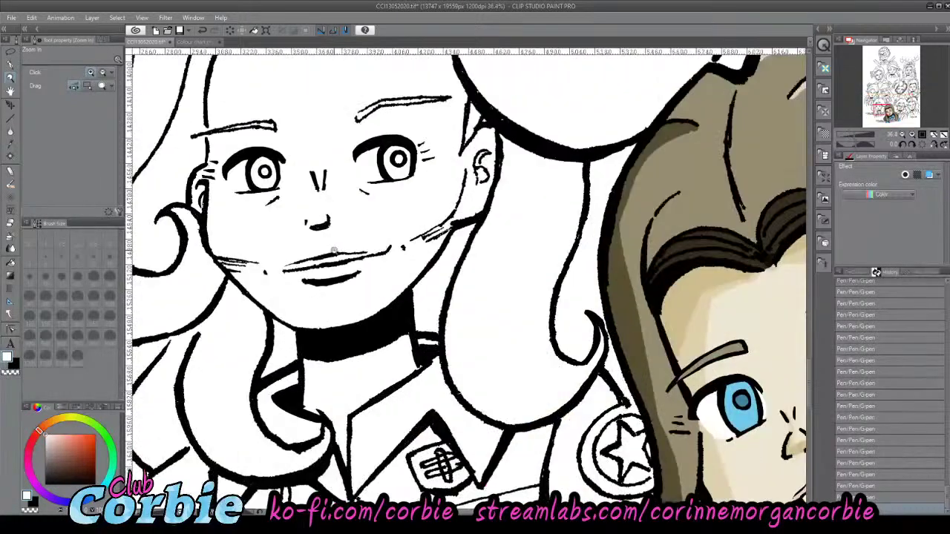
scroll(271, 208, up, 4)
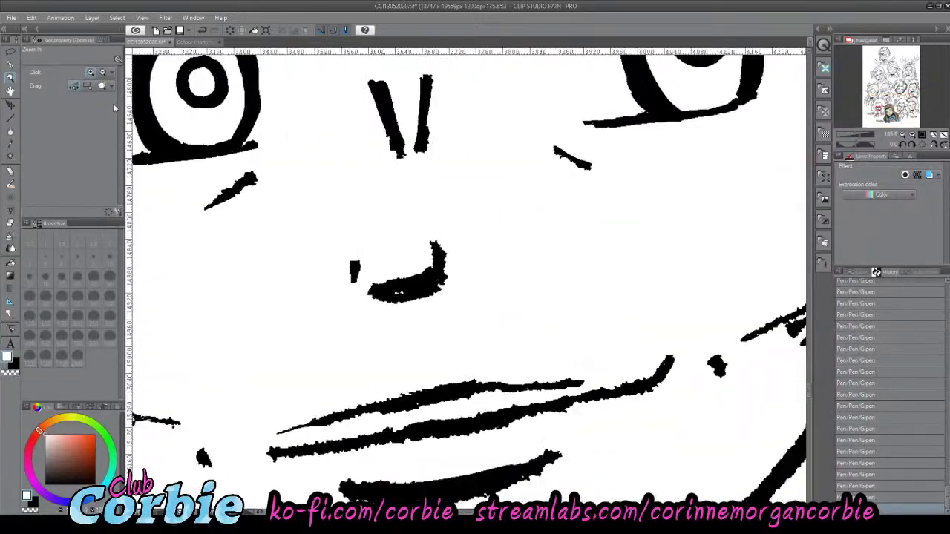
click(10, 53)
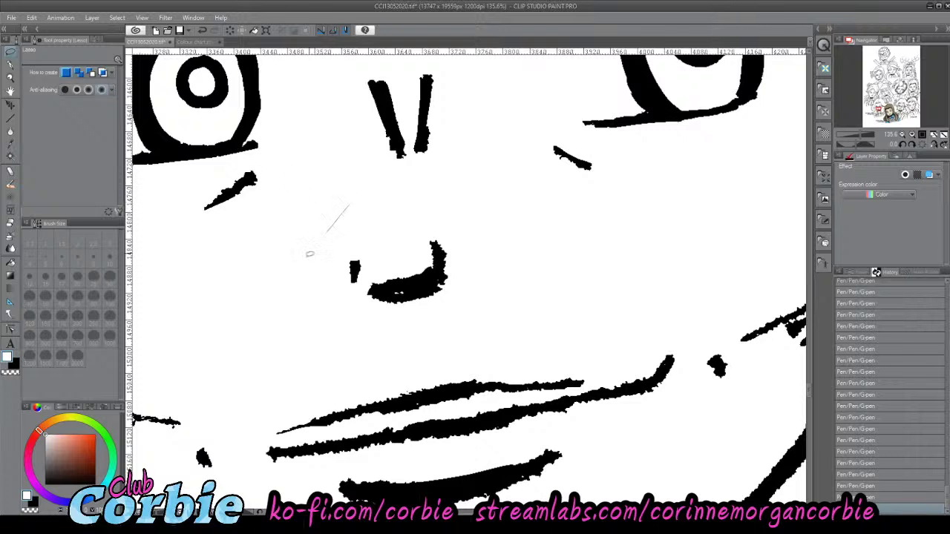
mouse_move(309, 254)
mouse_down()
mouse_move(395, 321)
mouse_move(485, 298)
mouse_move(460, 226)
mouse_move(375, 211)
mouse_up()
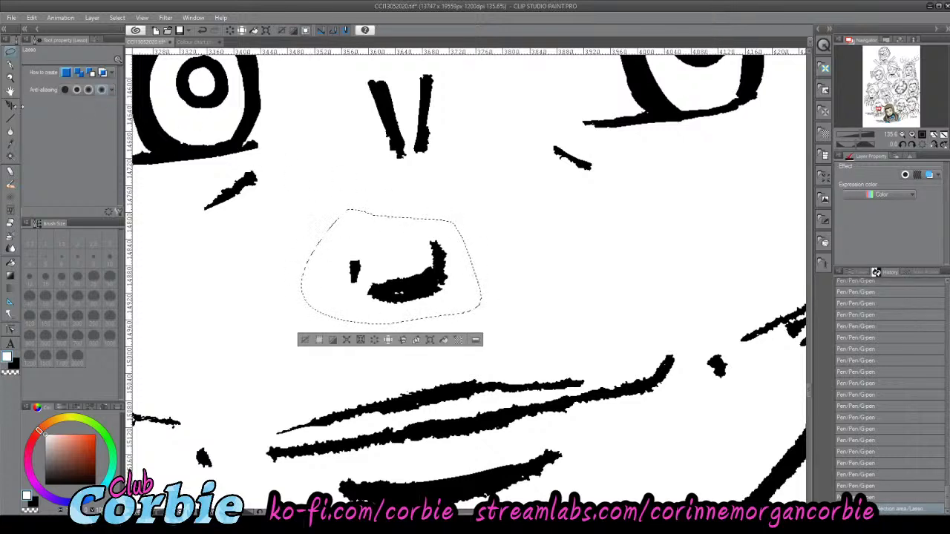
key(k)
drag(420, 266, 440, 265)
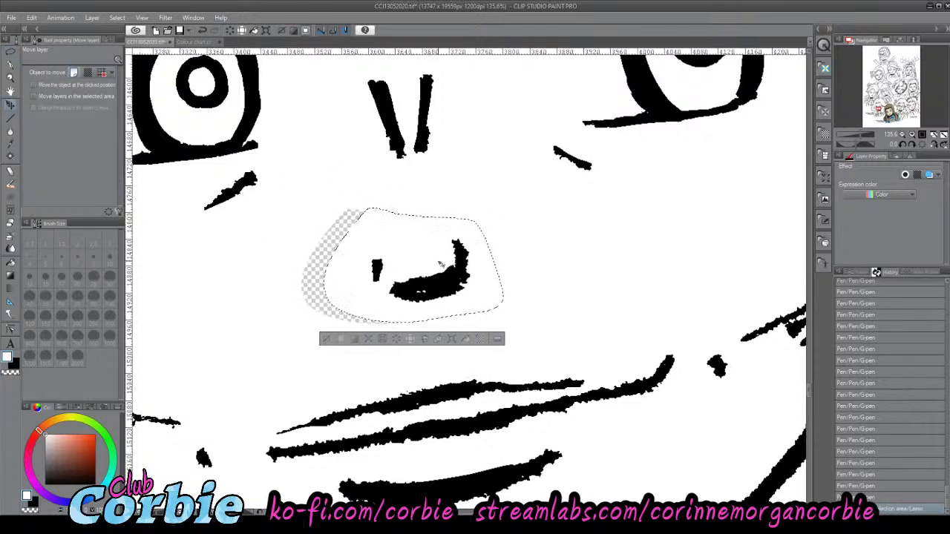
- Deselect the nose and fill the transparent gap left beside it with white
key(ctrl+d)
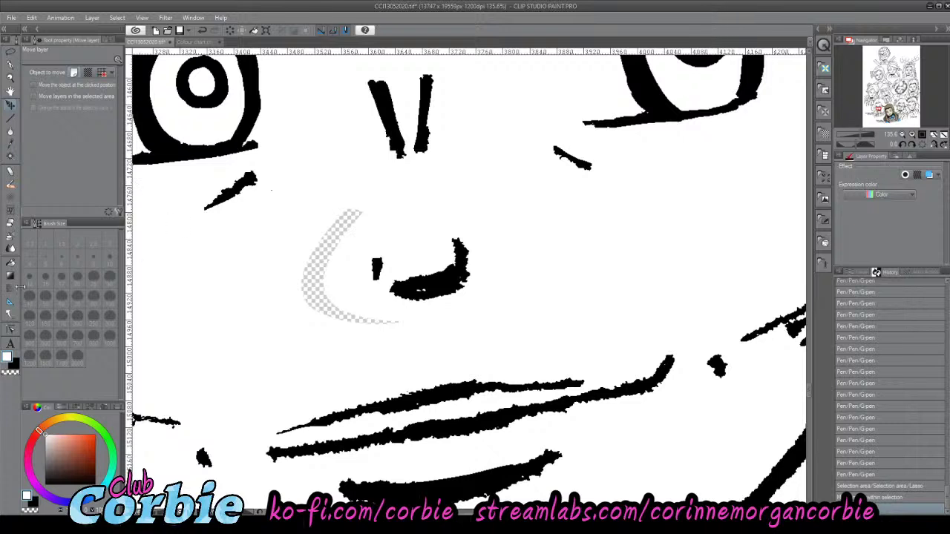
key(g)
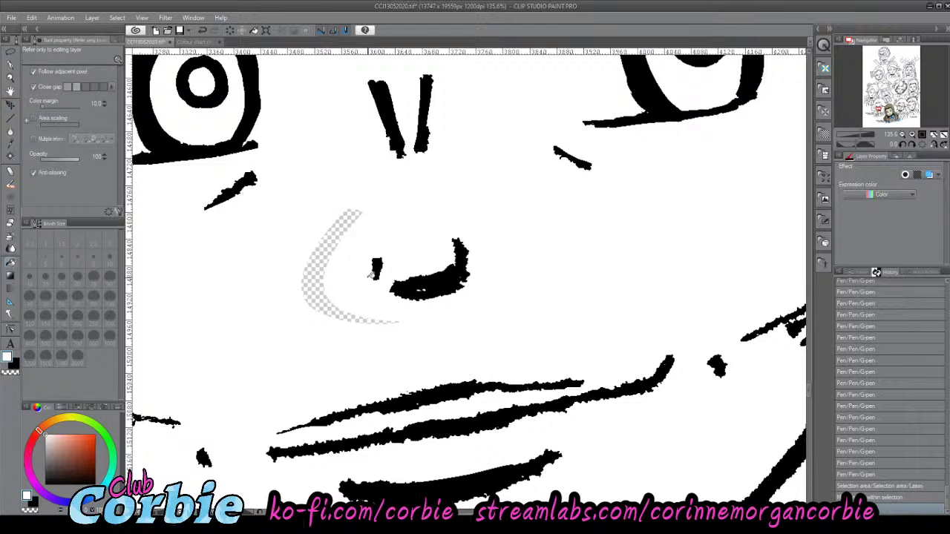
click(317, 276)
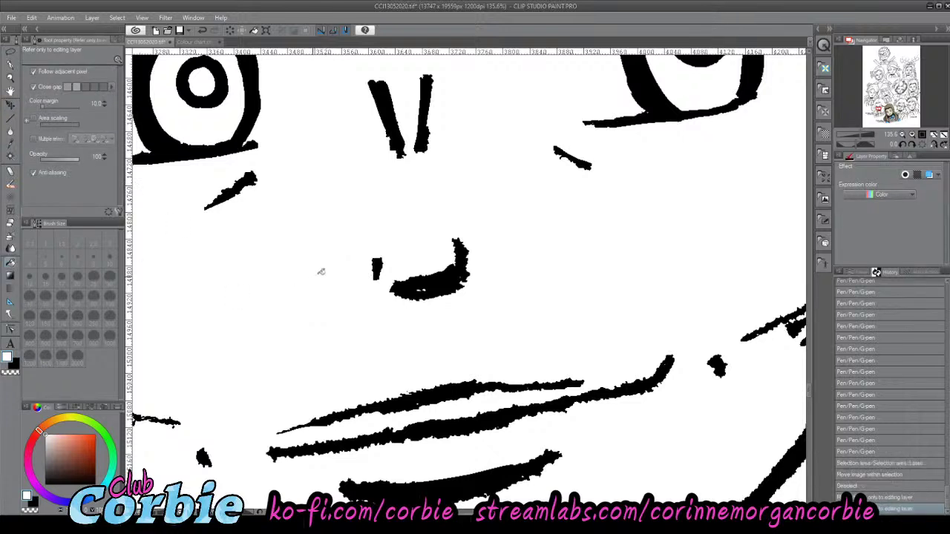
- Fill the white specks in the nose's underside and thicken the small nostril mark with the black G-pen
click(14, 76)
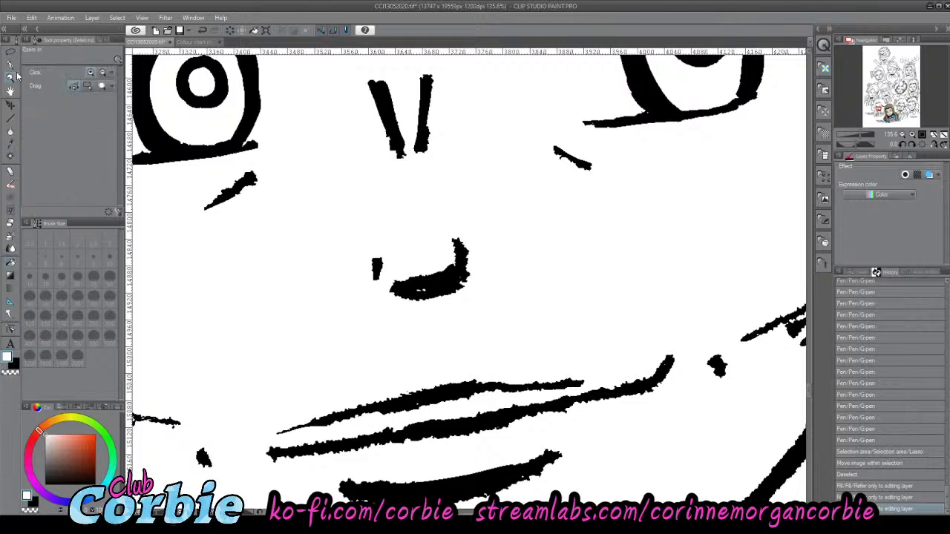
drag(399, 302, 434, 259)
scroll(433, 259, up, 3)
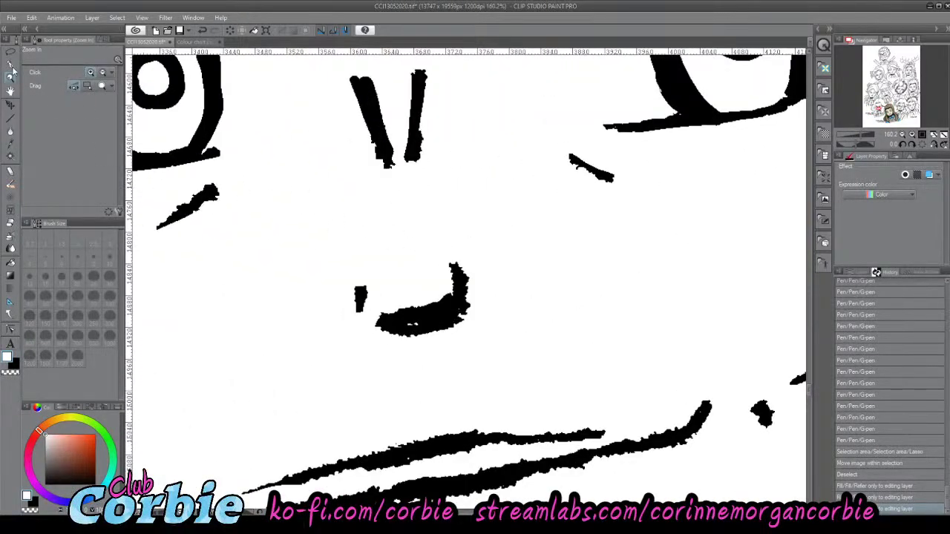
click(12, 65)
key(x)
mouse_move(399, 318)
mouse_down()
mouse_move(420, 318)
mouse_move(406, 322)
mouse_up()
drag(364, 276, 361, 310)
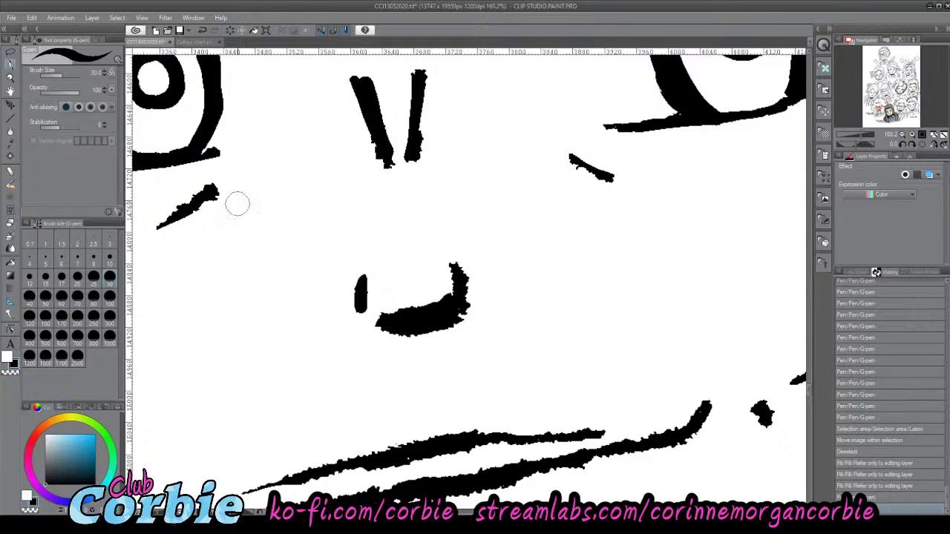
- Smooth the rough line between the lips with a black G-pen stroke along its length
click(11, 78)
scroll(377, 253, down, 8)
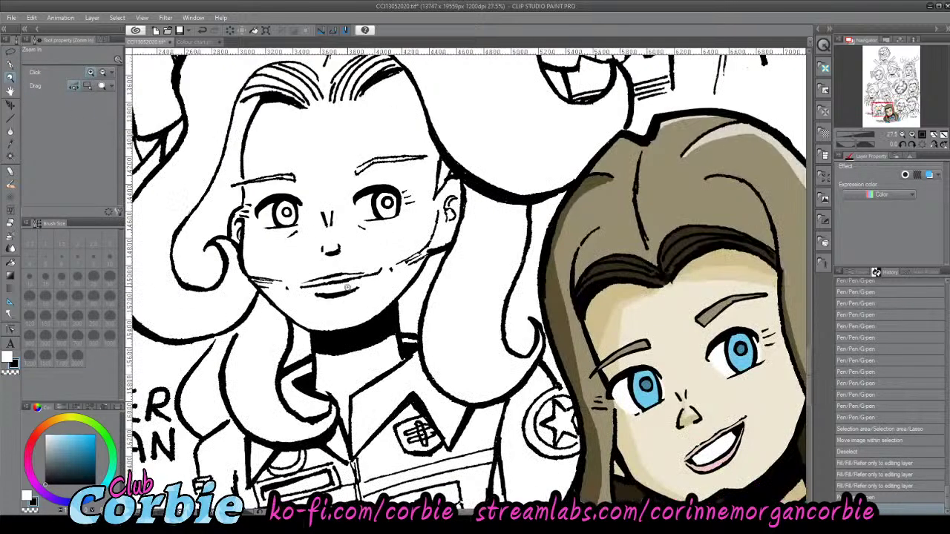
scroll(377, 254, up, 10)
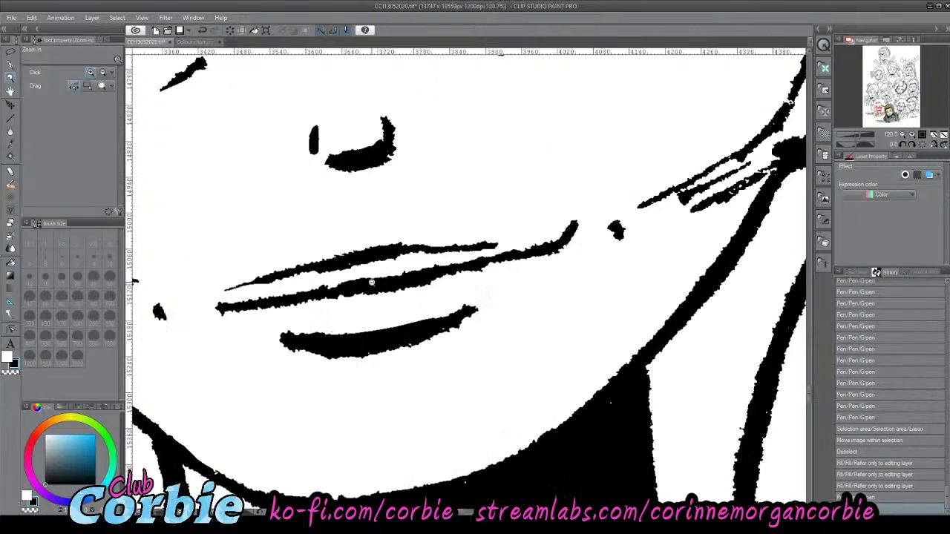
click(10, 64)
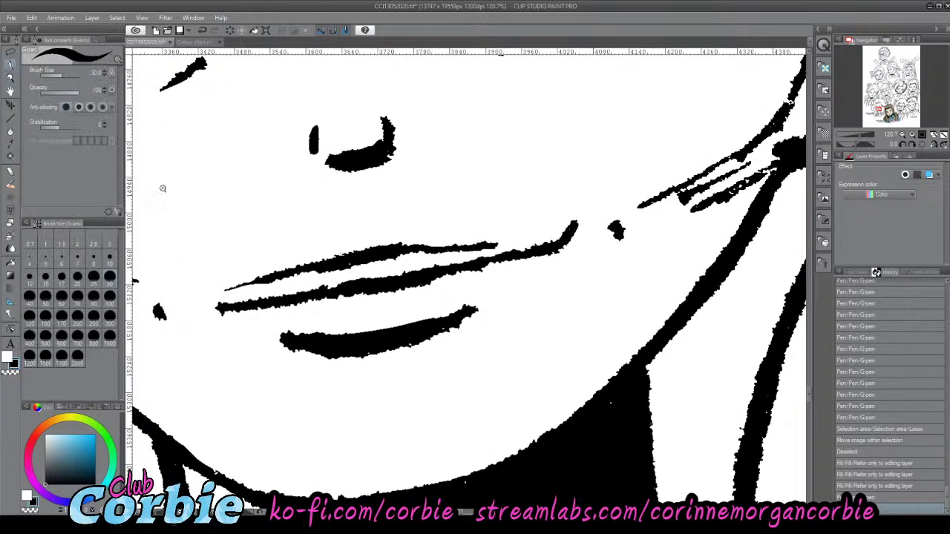
drag(229, 309, 316, 291)
key(ctrl+z)
drag(227, 309, 519, 253)
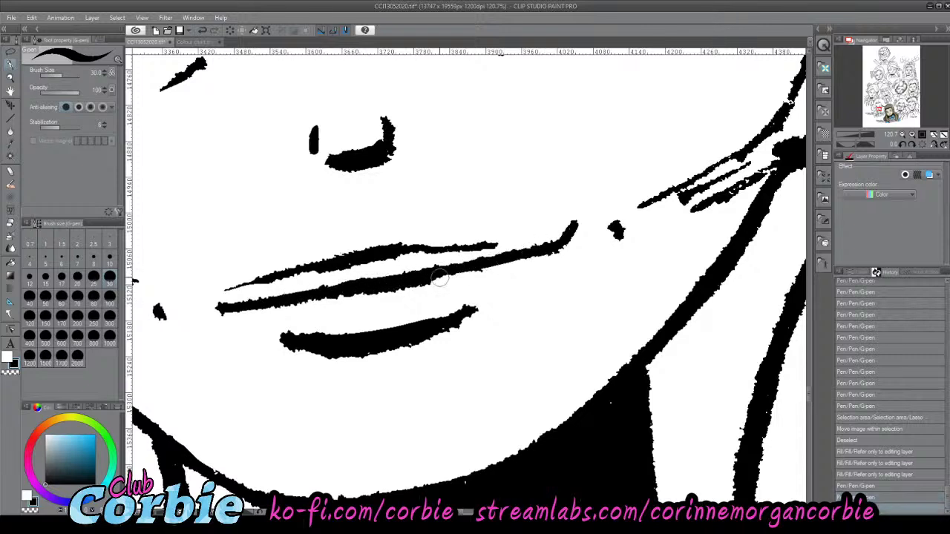
- Even out the edges of the lower-lip shadow and the upper-lip line with black G-pen strokes
drag(419, 326, 319, 345)
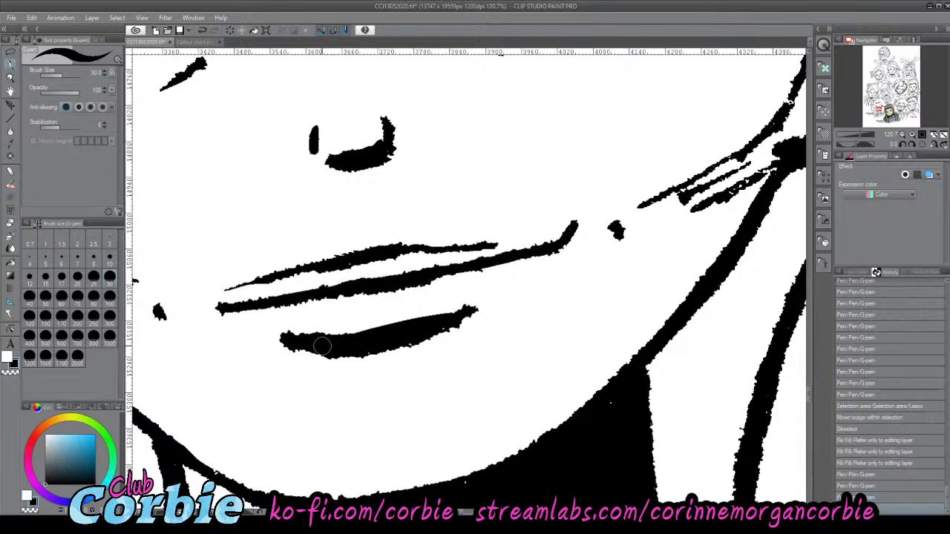
mouse_move(228, 288)
mouse_down()
mouse_move(387, 248)
mouse_move(227, 290)
mouse_move(328, 255)
mouse_up()
key(ctrl+z)
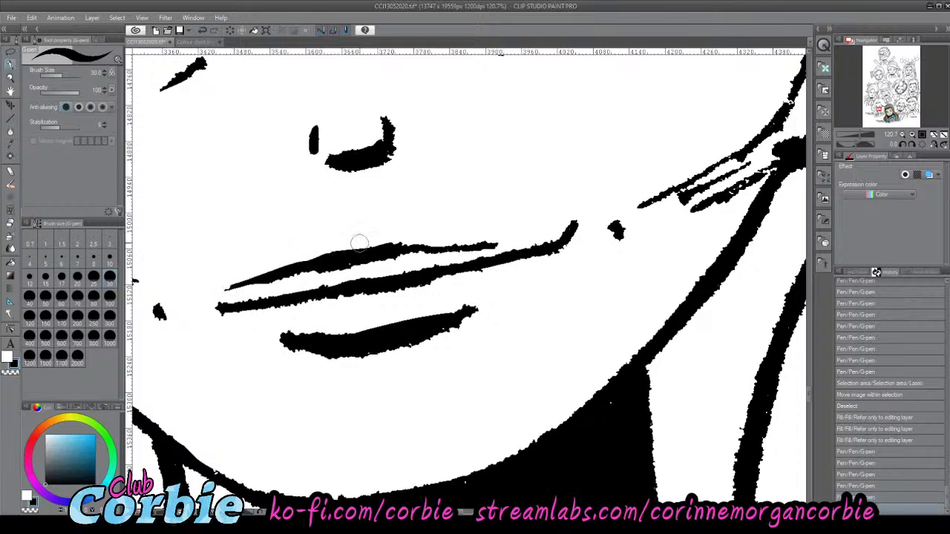
drag(394, 246, 482, 244)
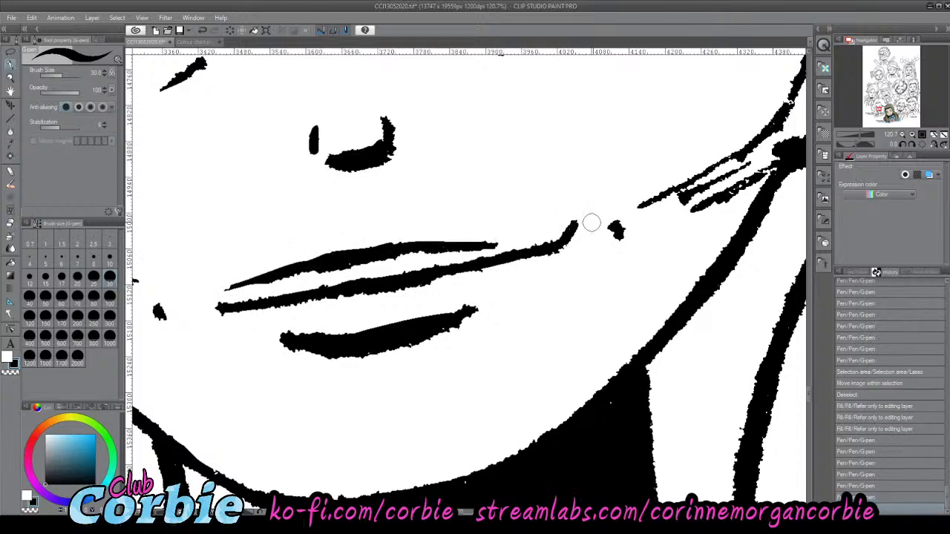
- Extend the tips of four hair strands along the uncoloured woman's hairline with tapered black G-pen strokes
click(10, 77)
drag(327, 267, 115, 273)
drag(317, 226, 355, 230)
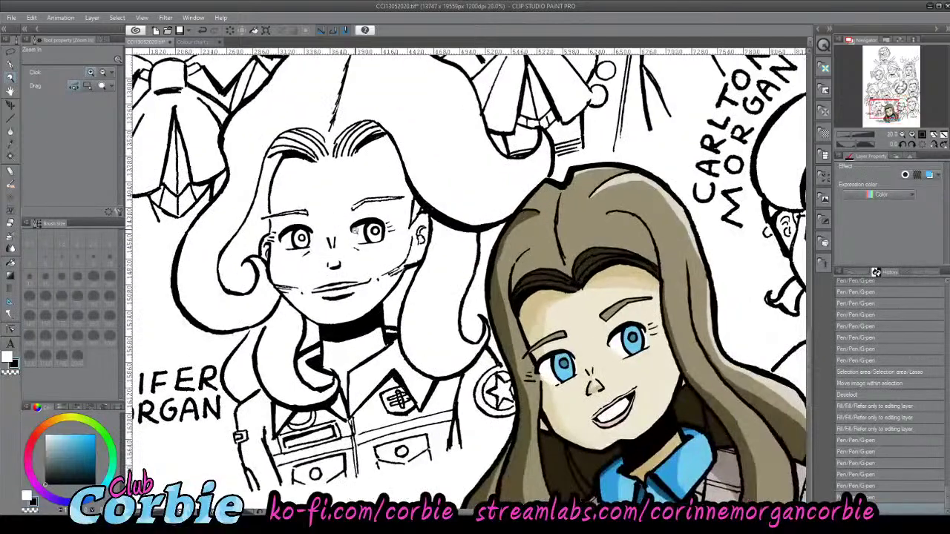
scroll(271, 189, up, 8)
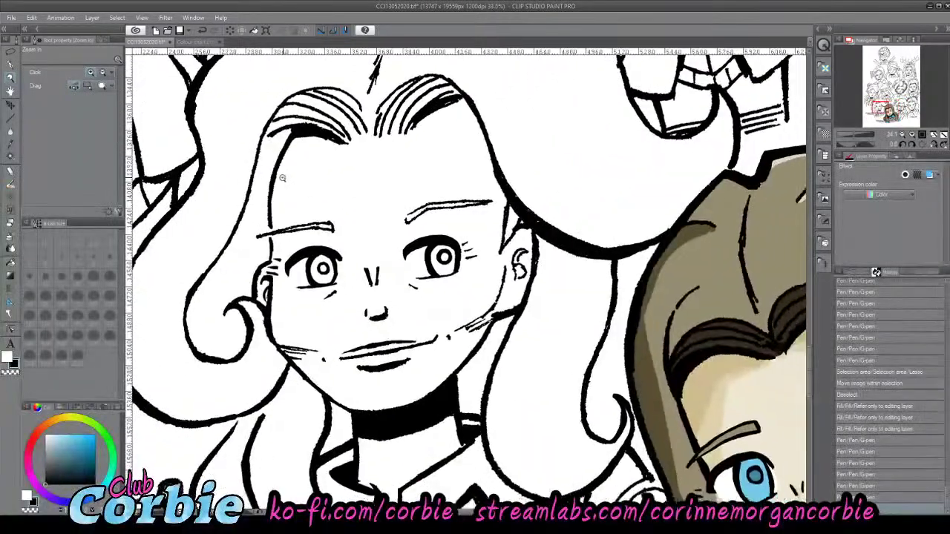
click(10, 65)
mouse_move(248, 266)
mouse_down()
mouse_move(293, 233)
mouse_move(239, 277)
mouse_move(297, 236)
mouse_move(395, 222)
mouse_move(436, 223)
mouse_move(406, 230)
mouse_move(494, 241)
mouse_move(483, 244)
mouse_move(537, 263)
mouse_up()
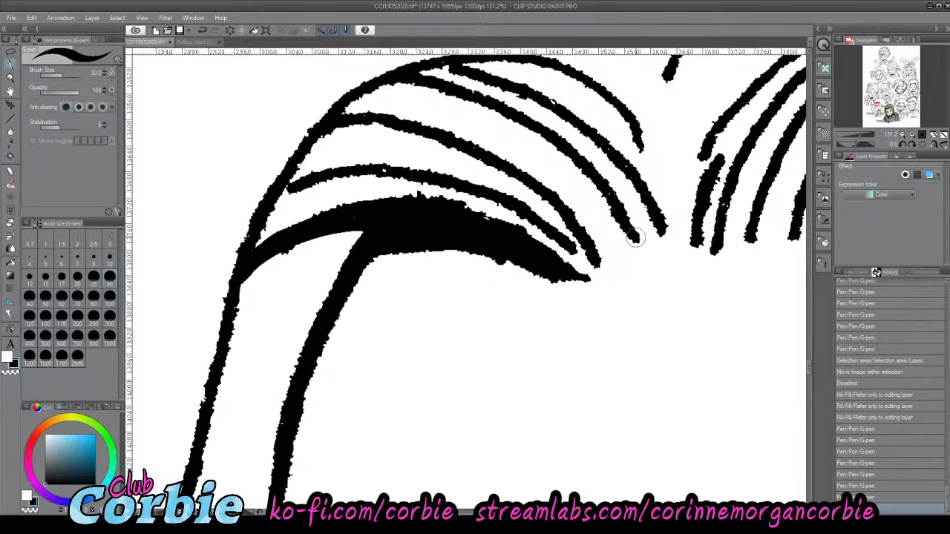
drag(634, 236, 643, 276)
drag(594, 249, 605, 282)
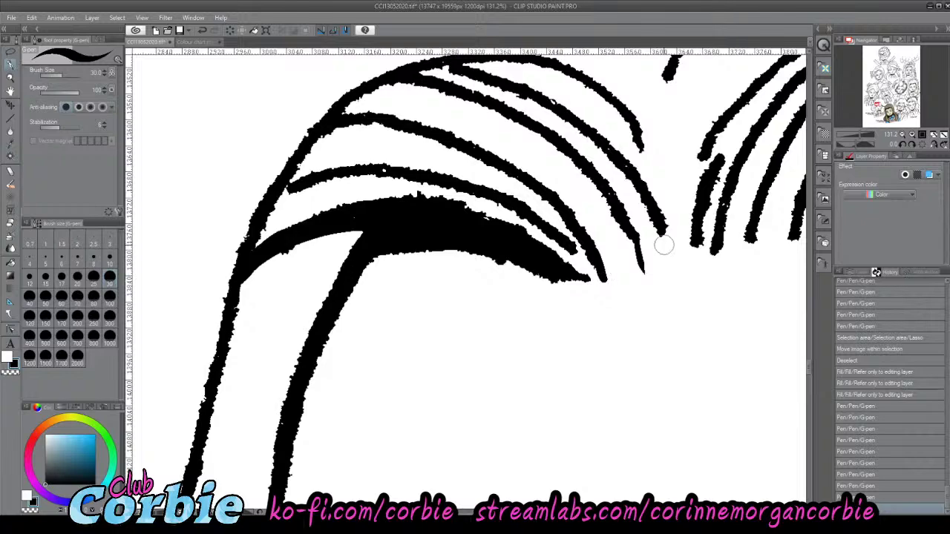
drag(659, 221, 666, 256)
drag(636, 140, 653, 175)
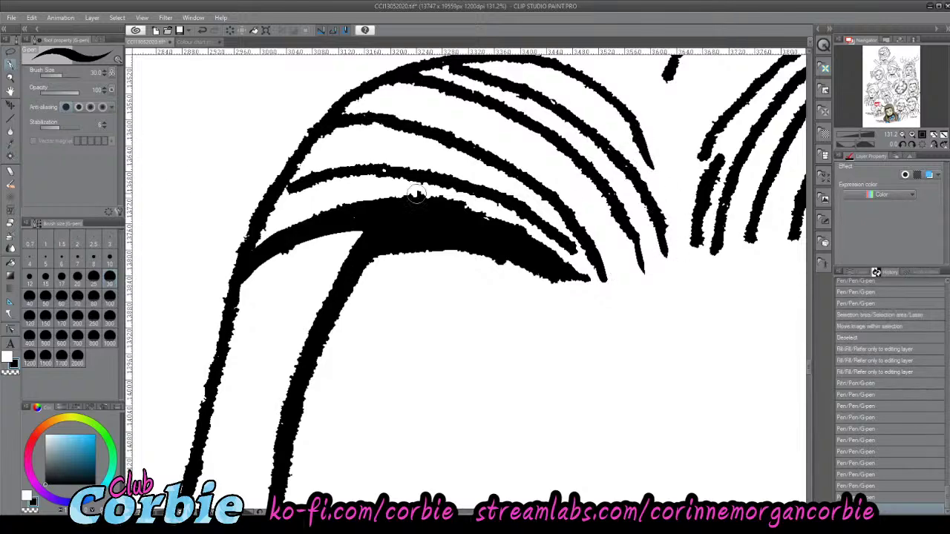
- Fill the notch where the pointed lock above the ear meets the thick hair outline with the black G-pen
click(10, 78)
drag(239, 211, 153, 220)
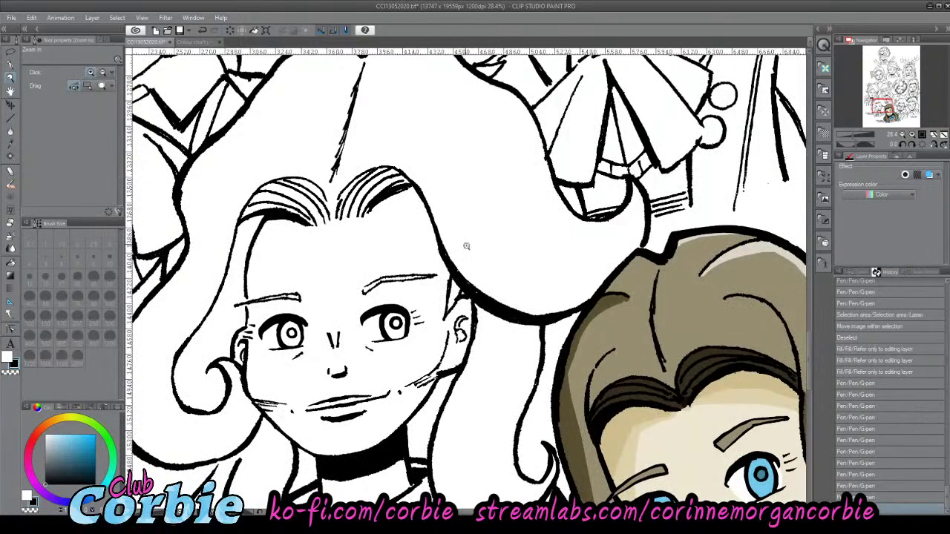
drag(468, 249, 454, 257)
scroll(455, 257, down, 2)
scroll(497, 250, up, 10)
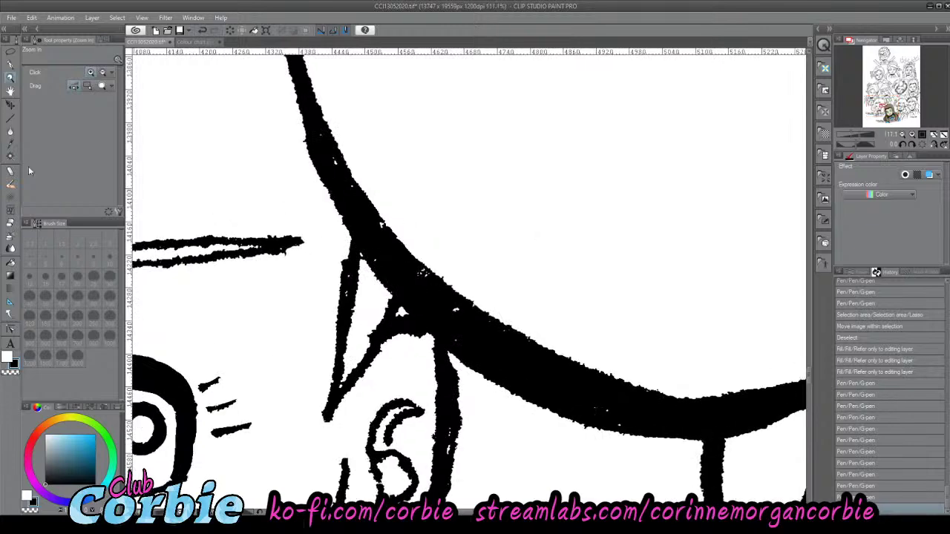
key(p)
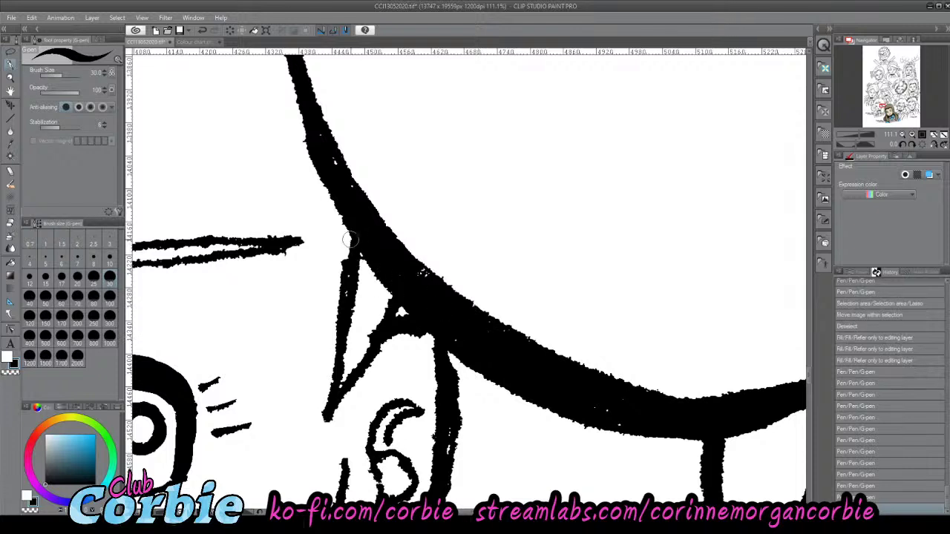
mouse_move(343, 218)
mouse_down()
mouse_move(344, 309)
mouse_move(349, 222)
mouse_up()
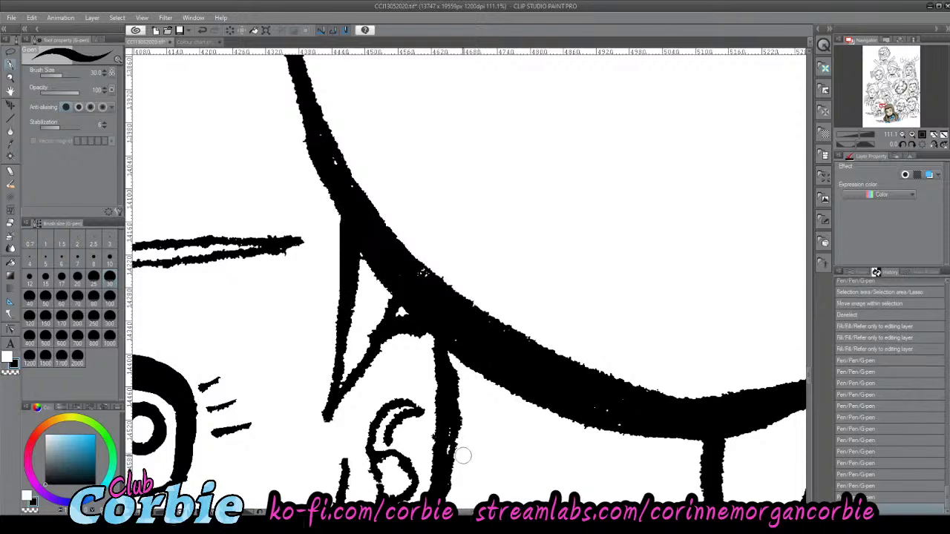
- Thicken the hair line running down beside the ear and fill white specks in the thick hair curve
drag(444, 411, 447, 456)
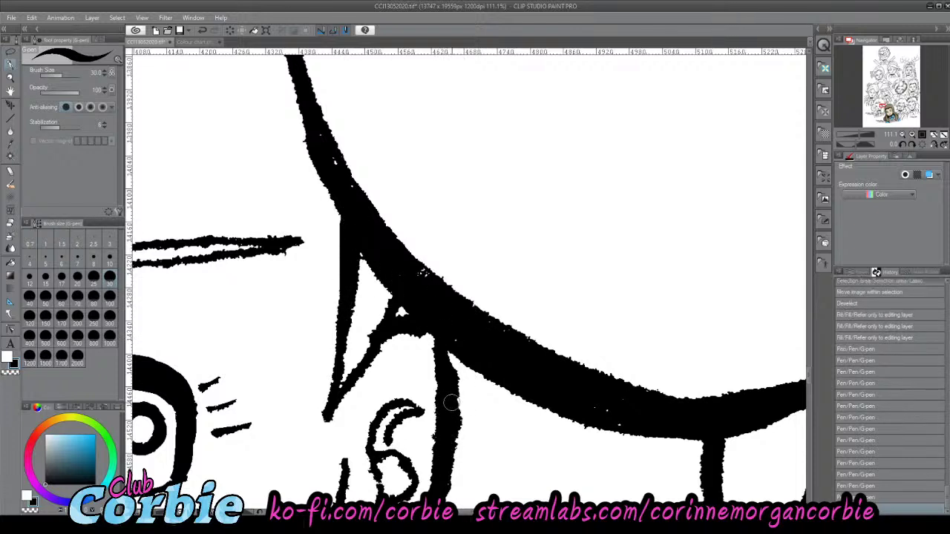
drag(443, 329, 456, 397)
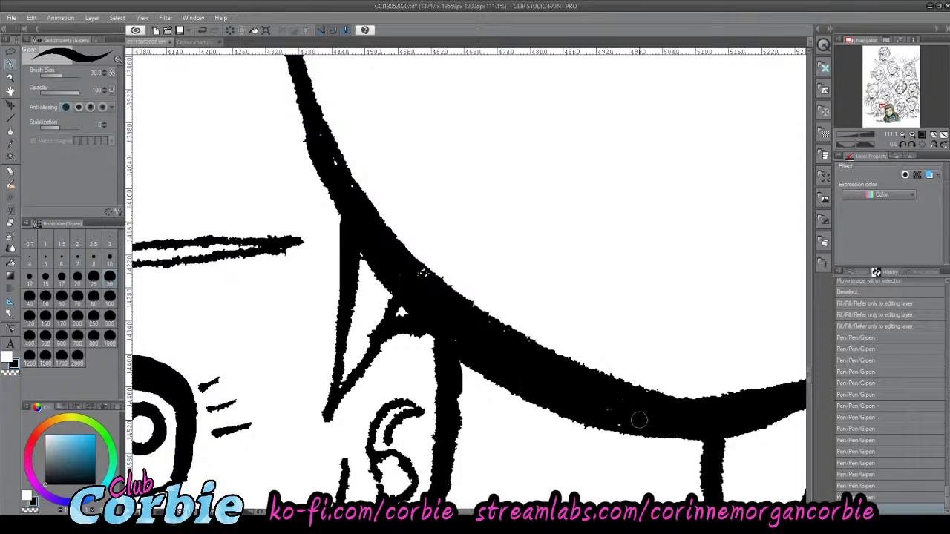
mouse_move(639, 420)
mouse_down()
mouse_move(589, 400)
mouse_move(622, 405)
mouse_up()
- Smooth the long wavy hair line beside the woman's face with black G-pen strokes along its length
click(13, 77)
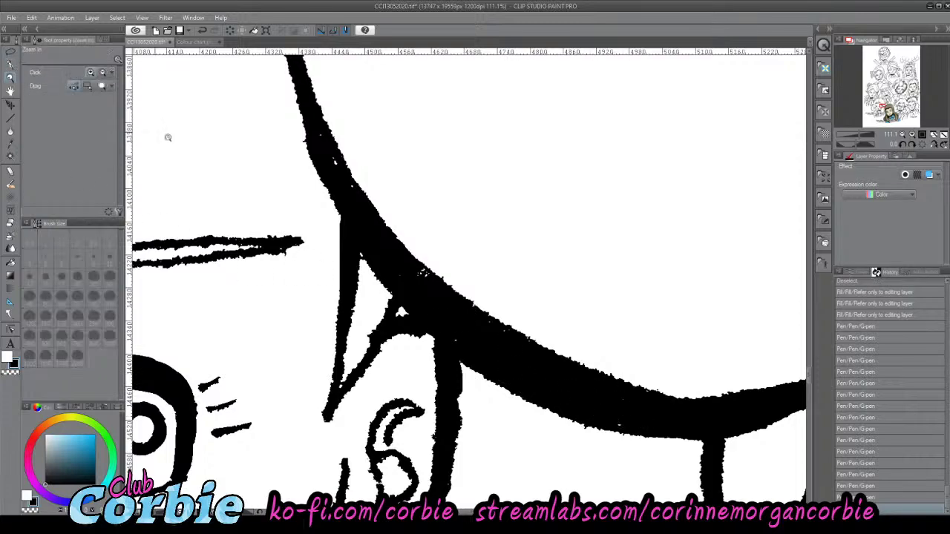
drag(350, 210, 201, 222)
drag(360, 257, 349, 242)
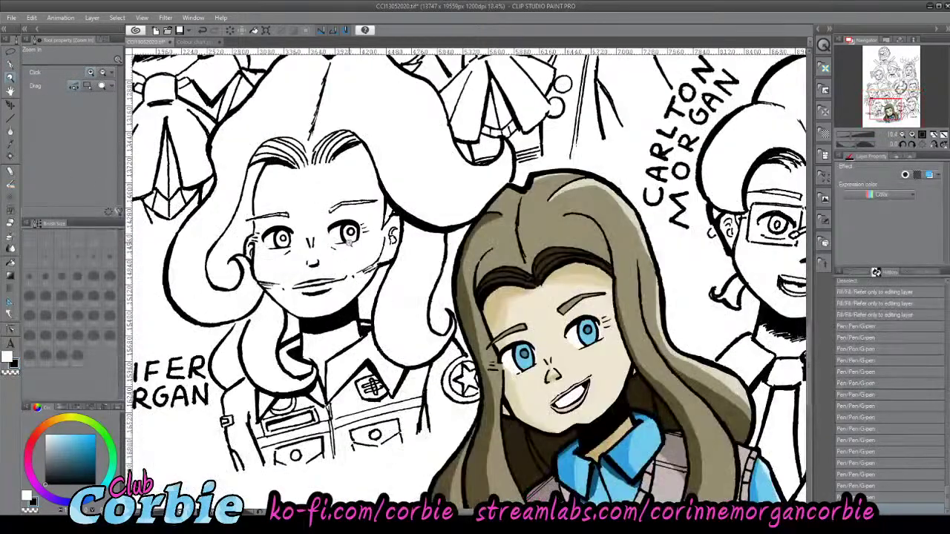
scroll(380, 384, down, 2)
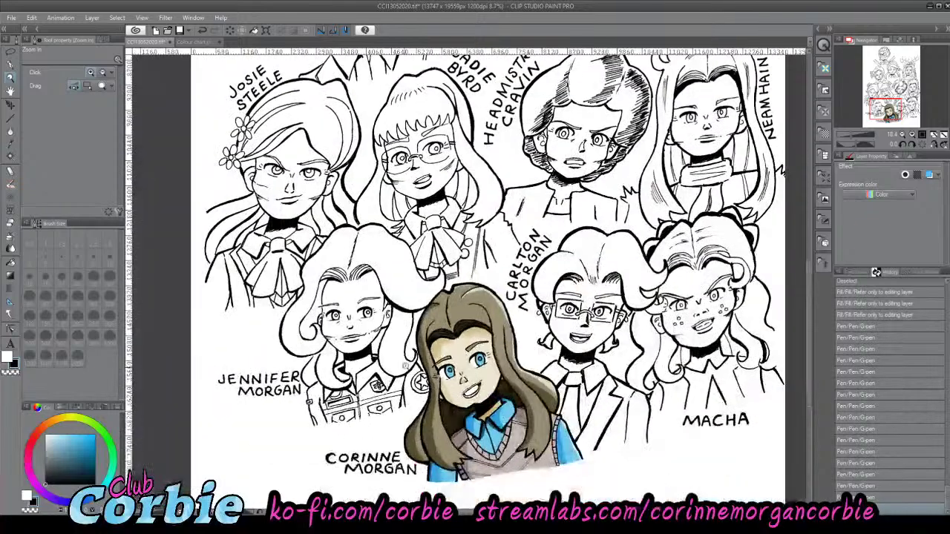
scroll(447, 276, up, 2)
scroll(425, 279, down, 2)
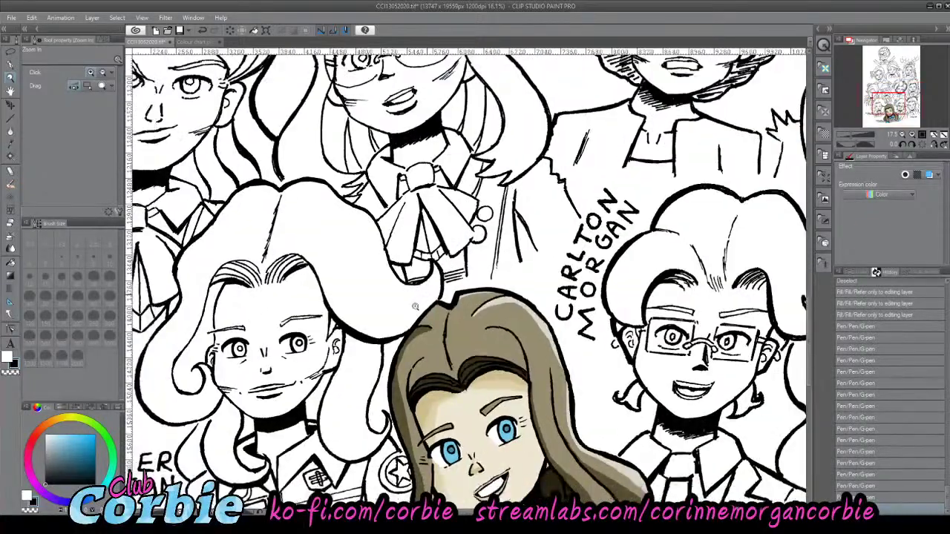
scroll(253, 391, up, 4)
scroll(252, 391, up, 3)
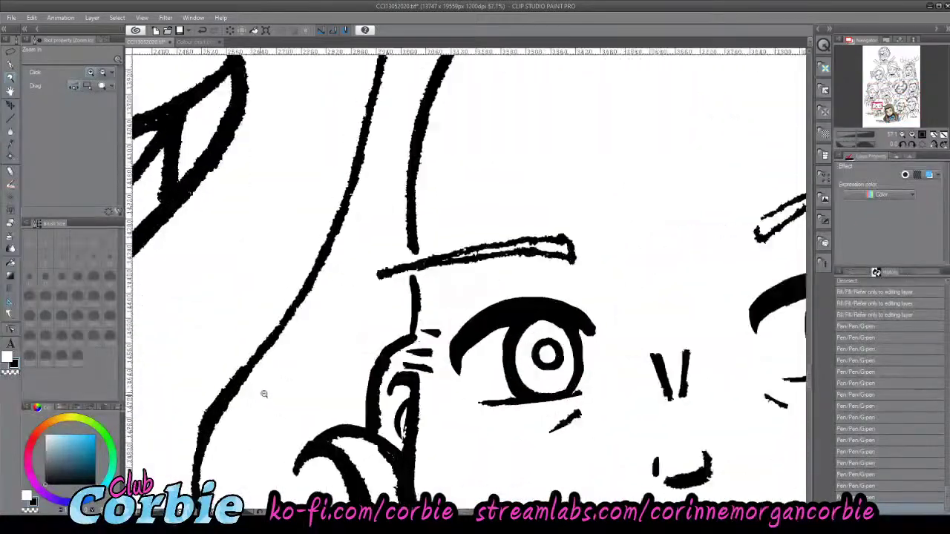
click(11, 72)
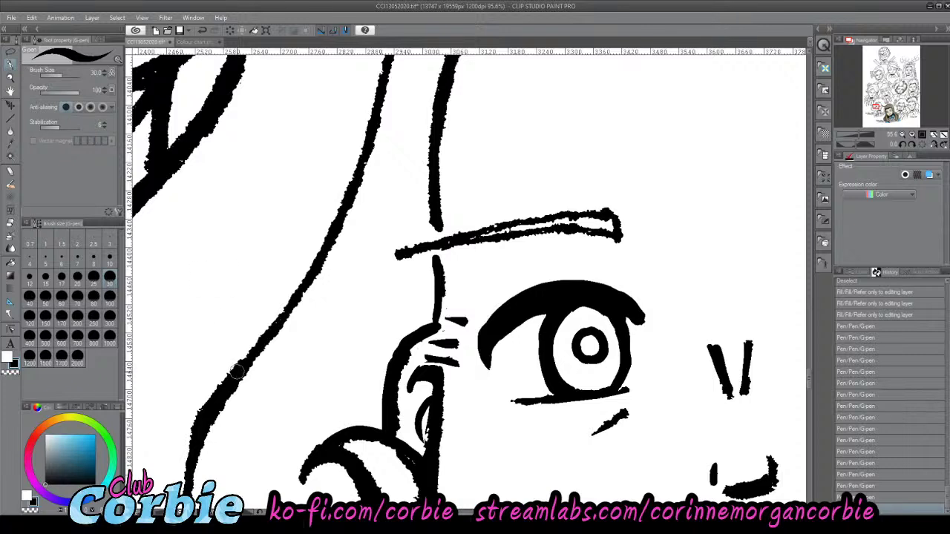
drag(245, 364, 286, 303)
mouse_move(245, 364)
mouse_down()
mouse_move(315, 267)
mouse_move(373, 146)
mouse_up()
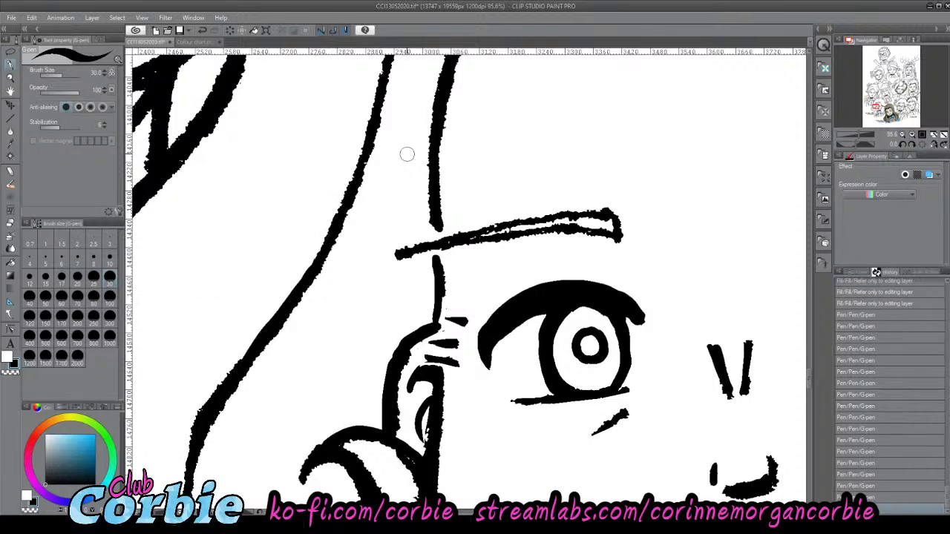
- Taper the eyebrow's outer tip, trim its inner corner and clear the black specks inside it with the white G-pen
key(x)
drag(382, 253, 504, 208)
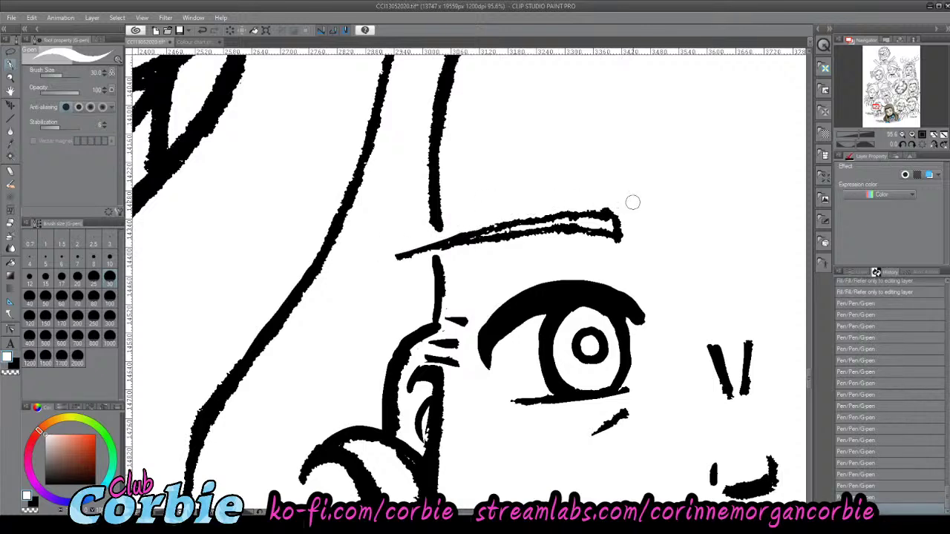
drag(620, 216, 557, 221)
mouse_move(486, 235)
mouse_down()
mouse_move(474, 238)
mouse_move(585, 222)
mouse_up()
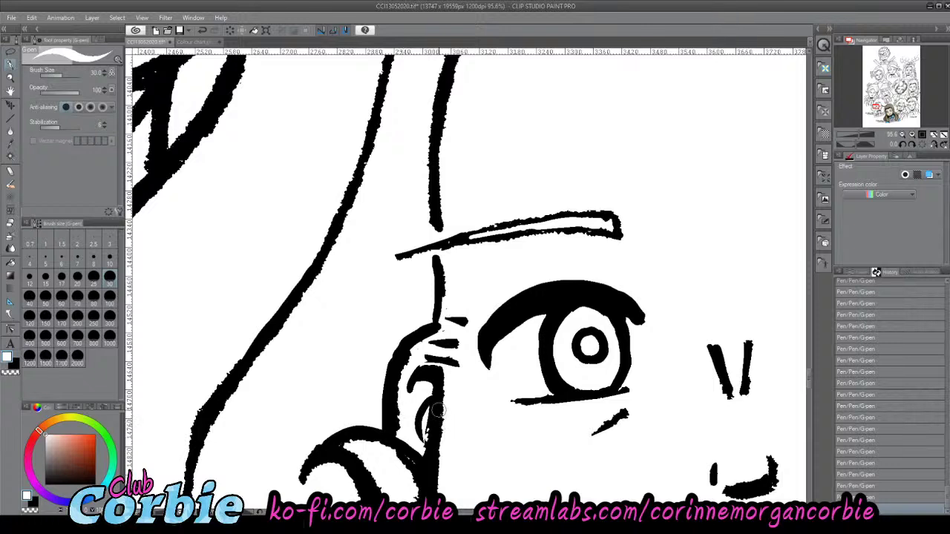
drag(436, 386, 436, 414)
key(ctrl+z)
key(x)
drag(437, 373, 439, 464)
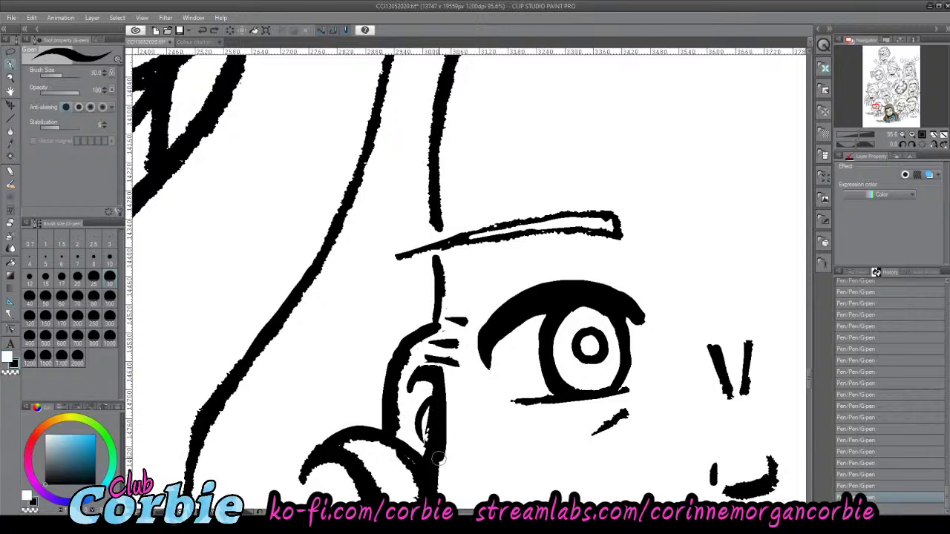
key(ctrl+z)
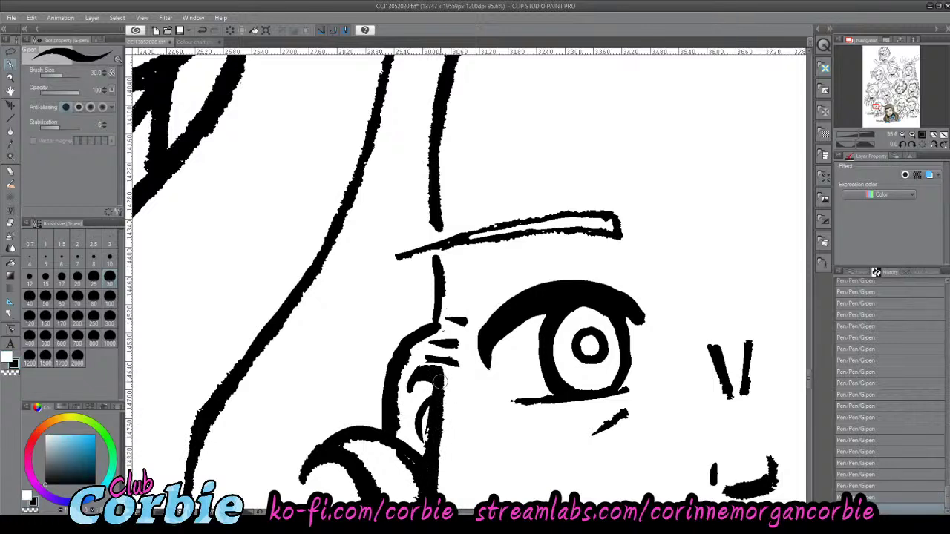
- Fill the white specks at the end of the short shoulder line above the star badge with black
click(11, 78)
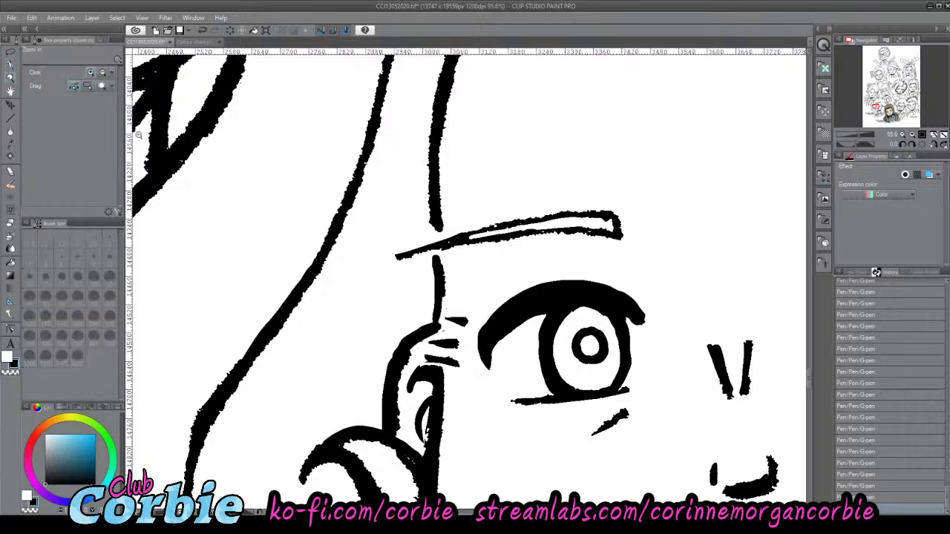
drag(302, 237, 255, 246)
drag(345, 228, 355, 220)
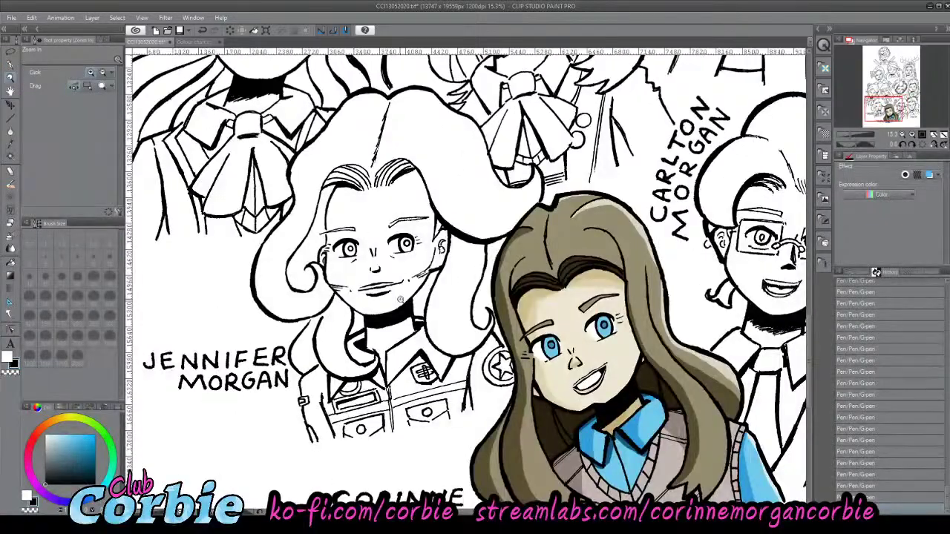
scroll(412, 291, up, 2)
scroll(584, 389, up, 2)
scroll(465, 295, up, 2)
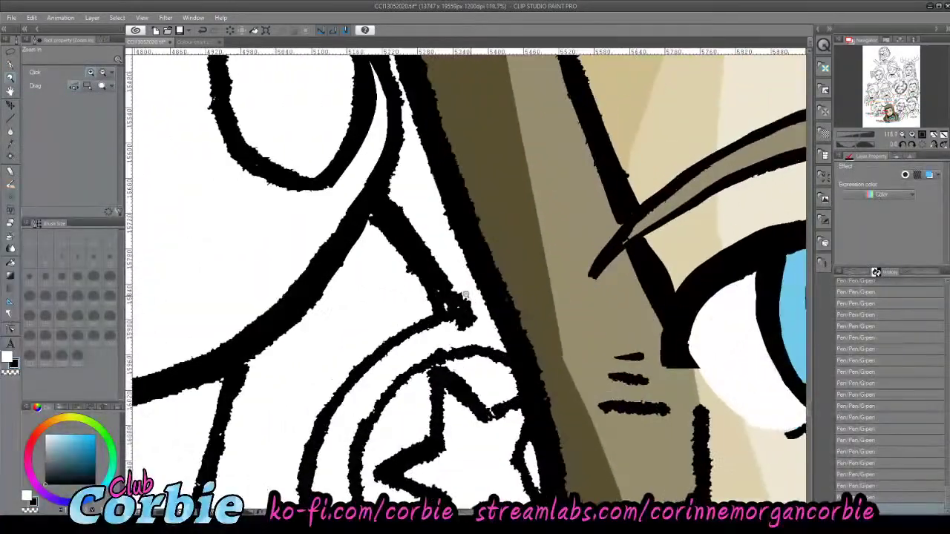
key(p)
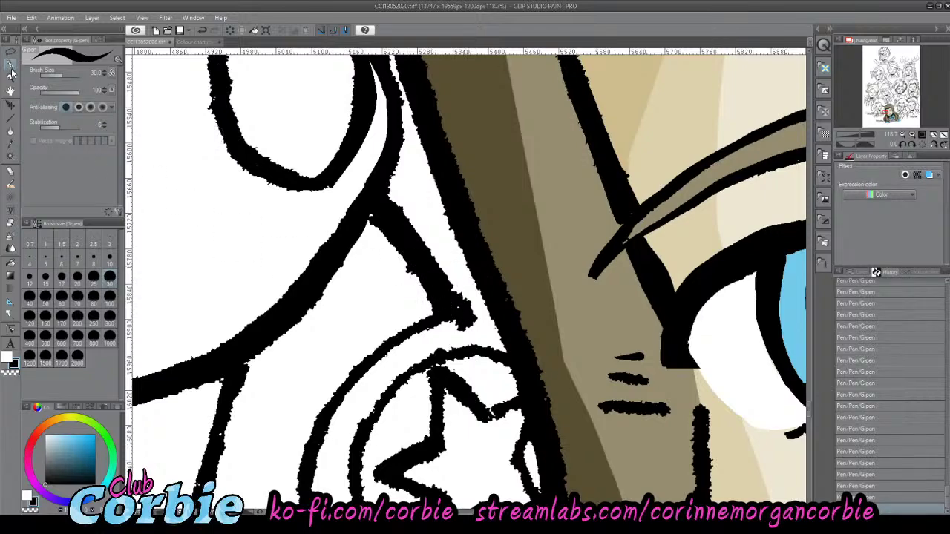
click(10, 74)
- Tidy the inner edge of the star badge's outer ring and extend the star's lower point to the hair outline
scroll(360, 211, down, 5)
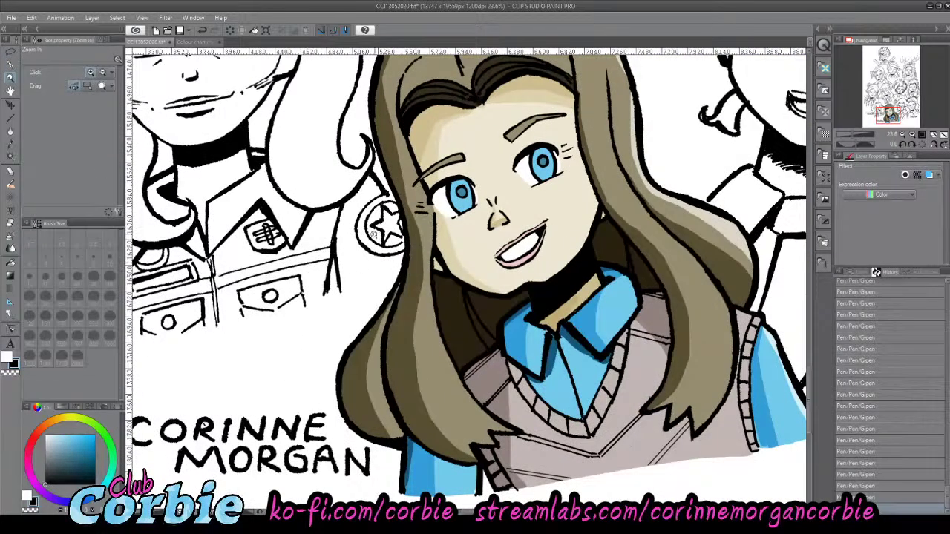
scroll(373, 232, up, 5)
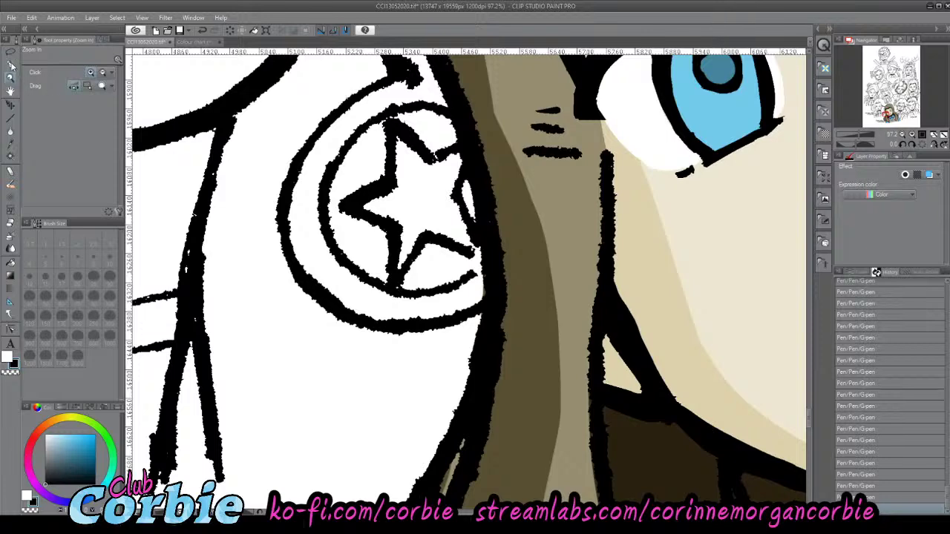
key(p)
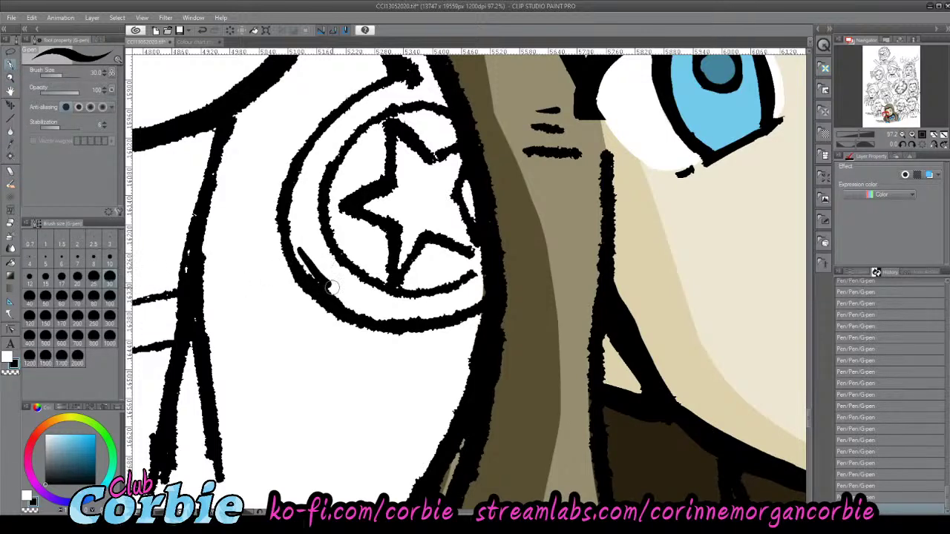
key(x)
mouse_move(310, 268)
mouse_down()
mouse_move(353, 302)
mouse_move(380, 299)
mouse_up()
key(x)
mouse_move(467, 247)
mouse_down()
mouse_move(481, 253)
mouse_move(468, 251)
mouse_up()
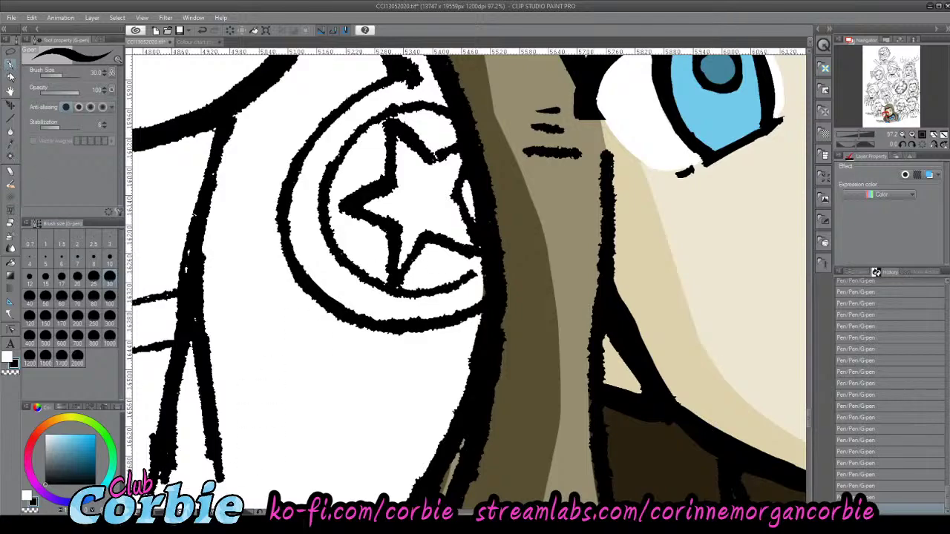
- Fill the white specks in the sleeve seam with black and trim its rough forked ends with the white G-pen
key(ctrl+space)
mouse_move(348, 241)
mouse_down()
mouse_move(275, 282)
mouse_move(299, 279)
mouse_move(353, 234)
mouse_up()
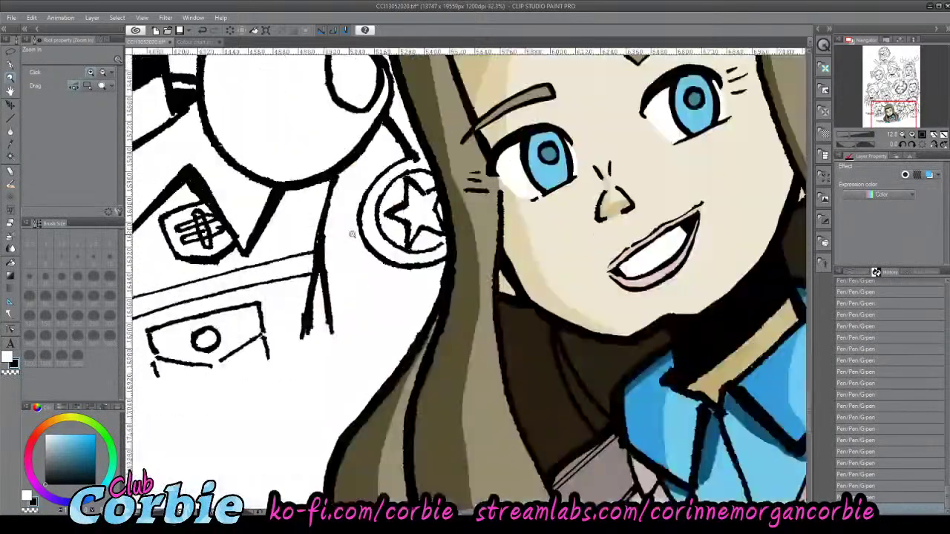
drag(332, 269, 366, 251)
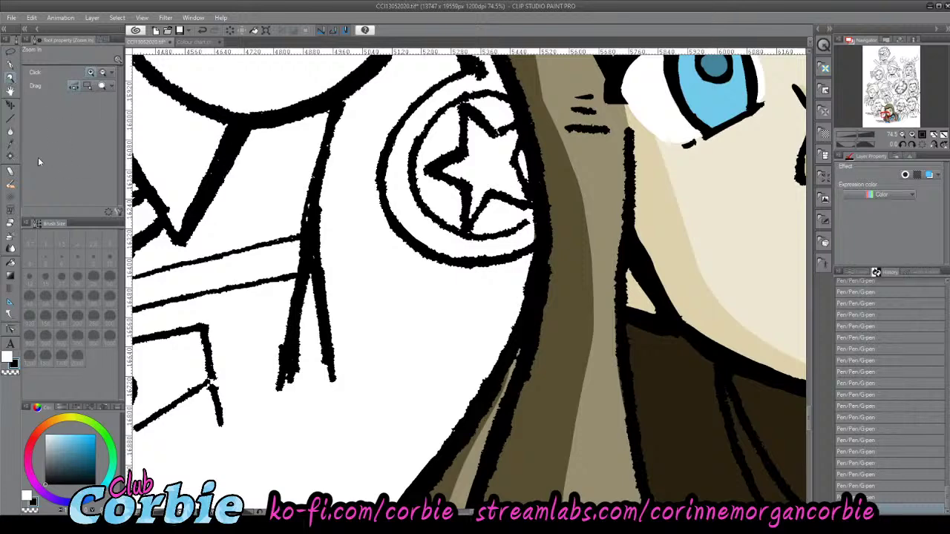
click(11, 66)
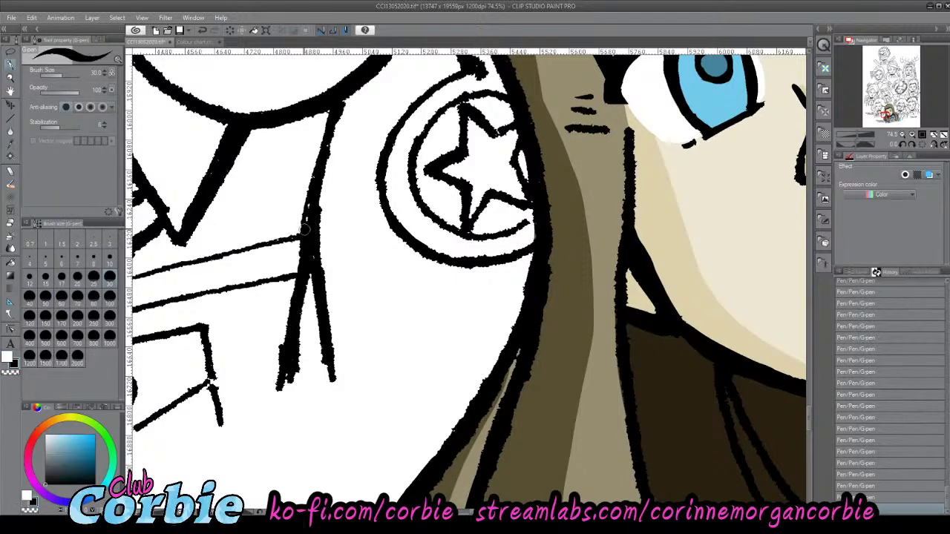
mouse_move(302, 202)
mouse_down()
mouse_move(305, 242)
mouse_move(311, 213)
mouse_up()
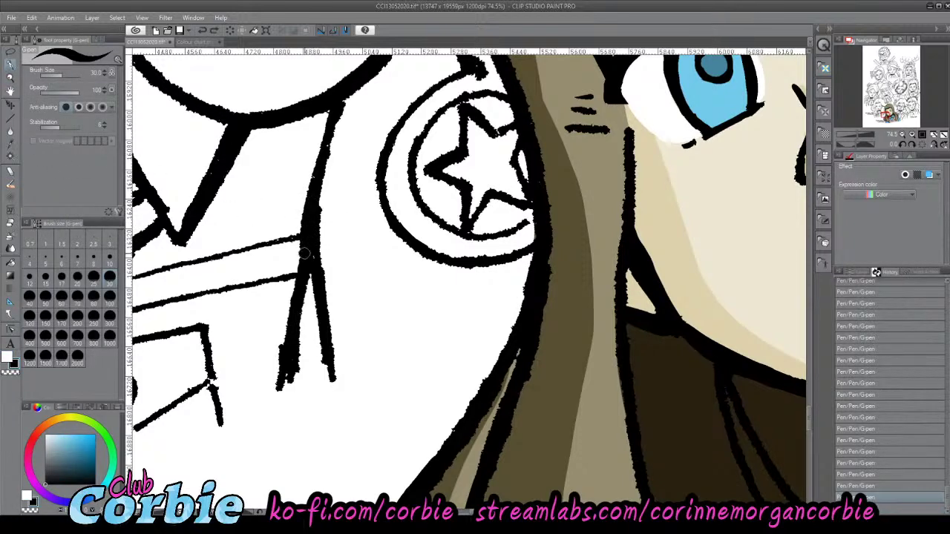
key(x)
mouse_move(297, 359)
mouse_down()
mouse_move(289, 389)
mouse_move(306, 308)
mouse_move(325, 385)
mouse_up()
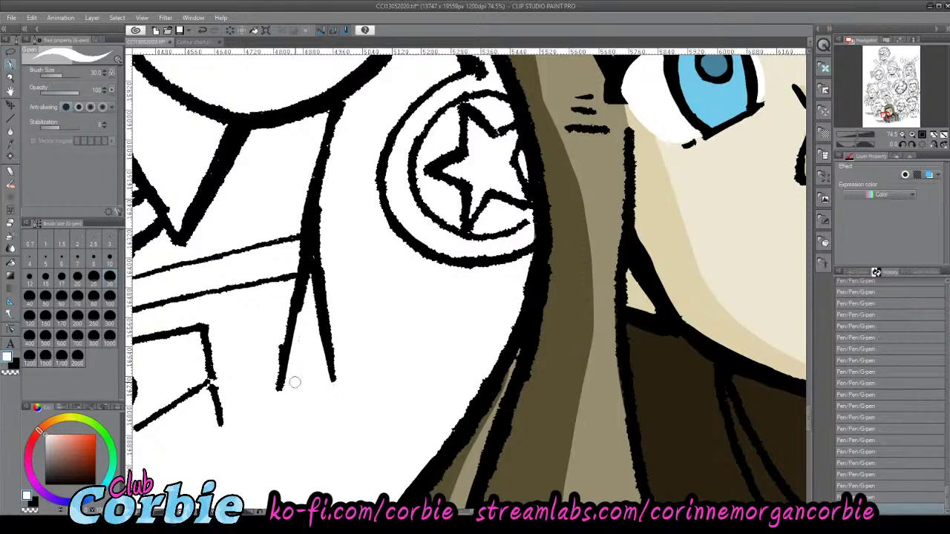
- Erase the crooked line along the top of the jacket's front placket, below the collar point, with the white G-pen
key(ctrl+space)
drag(316, 208, 89, 223)
drag(235, 228, 354, 226)
scroll(354, 225, up, 3)
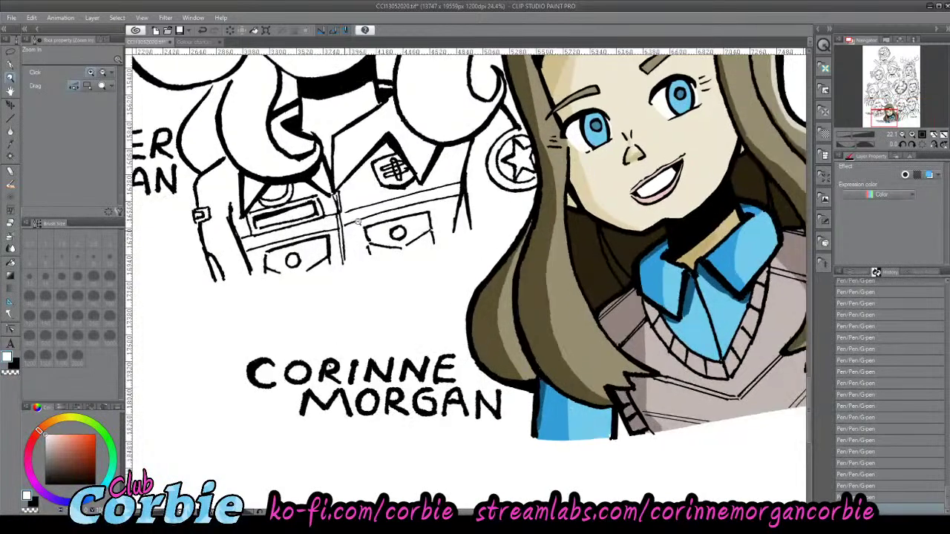
scroll(343, 215, up, 5)
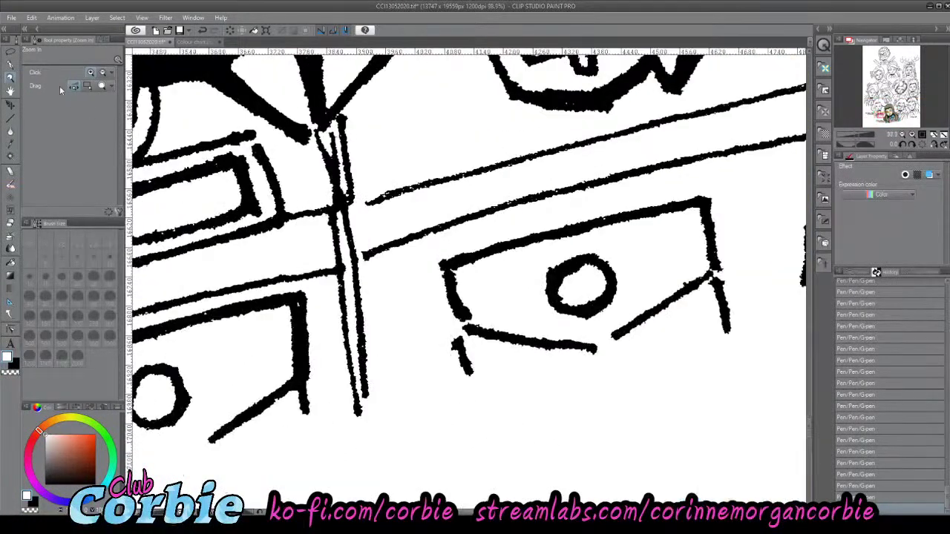
key(p)
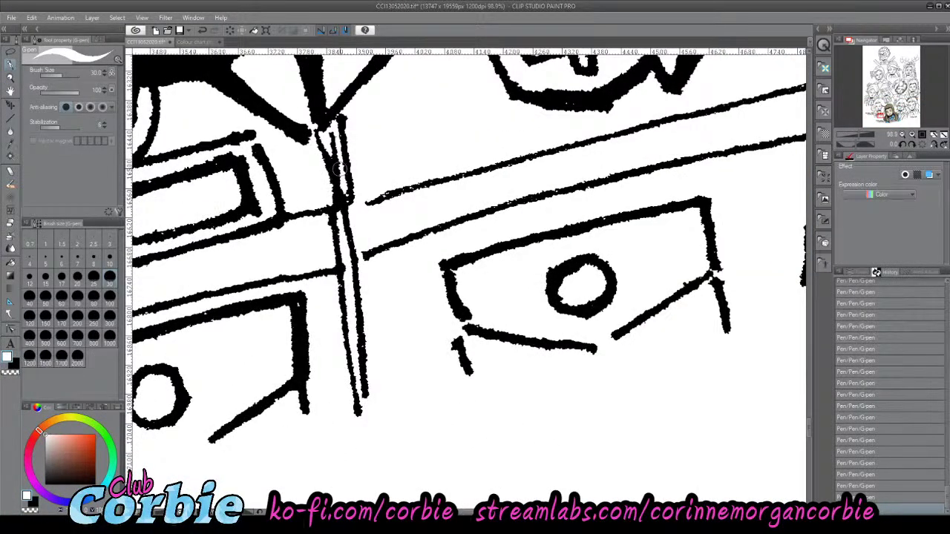
drag(331, 137, 344, 179)
key(ctrl+z)
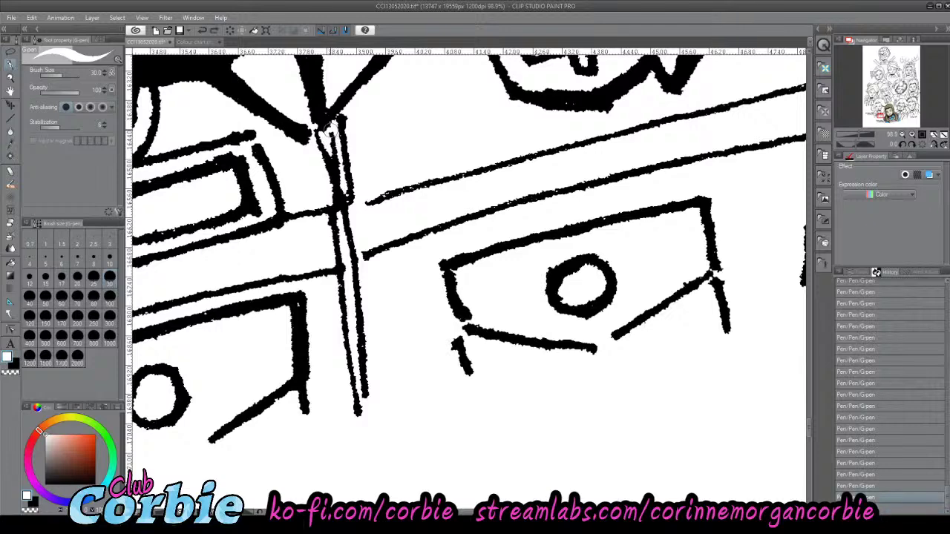
mouse_move(331, 134)
mouse_down()
mouse_move(342, 193)
mouse_move(330, 141)
mouse_move(346, 146)
mouse_move(340, 121)
mouse_move(351, 187)
mouse_move(346, 121)
mouse_move(348, 188)
mouse_move(322, 134)
mouse_move(339, 195)
mouse_move(335, 125)
mouse_move(344, 194)
mouse_up()
key(ctrl+z)
- Redraw the upper part of the jacket's front placket in black from the collar point to the chest seam
key(x)
key(ctrl+z)
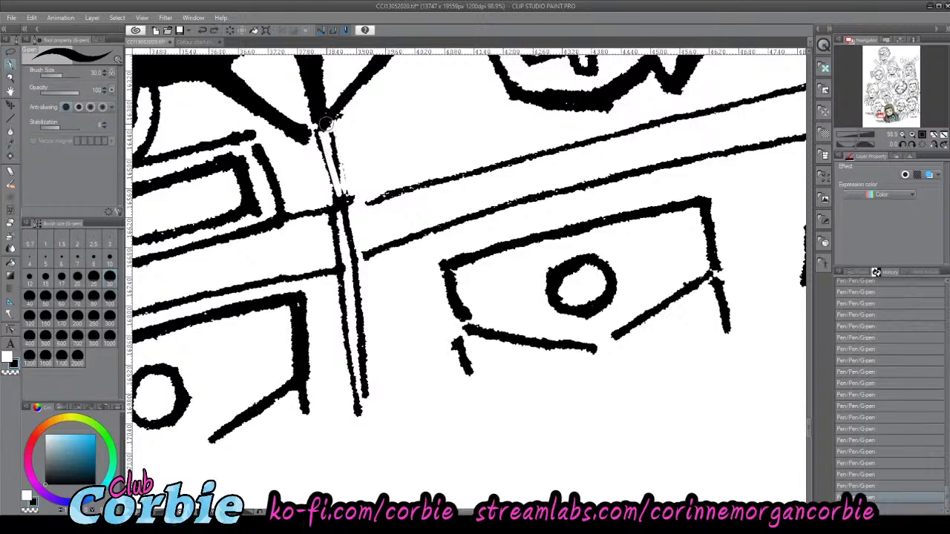
mouse_move(327, 126)
mouse_down()
mouse_move(344, 200)
mouse_move(324, 163)
mouse_move(338, 206)
mouse_up()
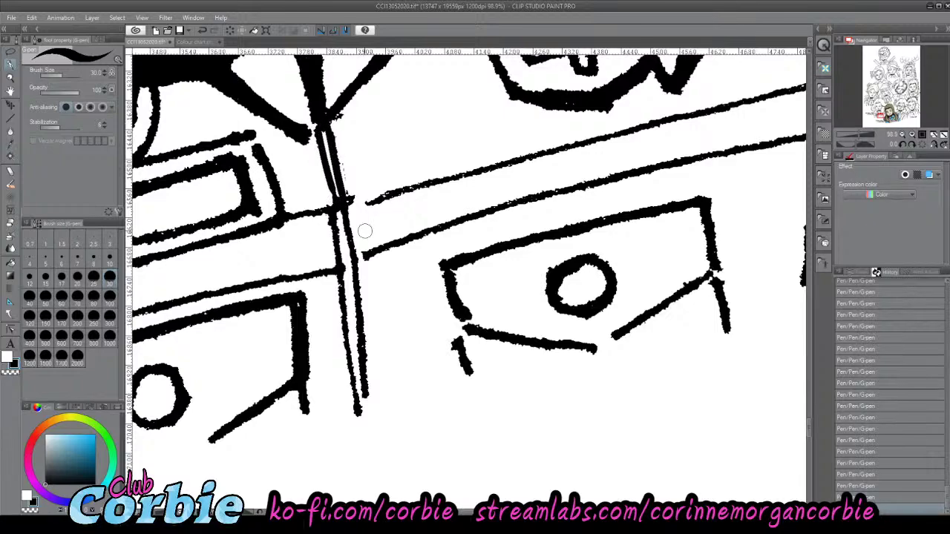
- Redraw the outer edge of the chest pocket below the name plate, closing its upper corner, and round off the adjacent side line's lower end
click(10, 78)
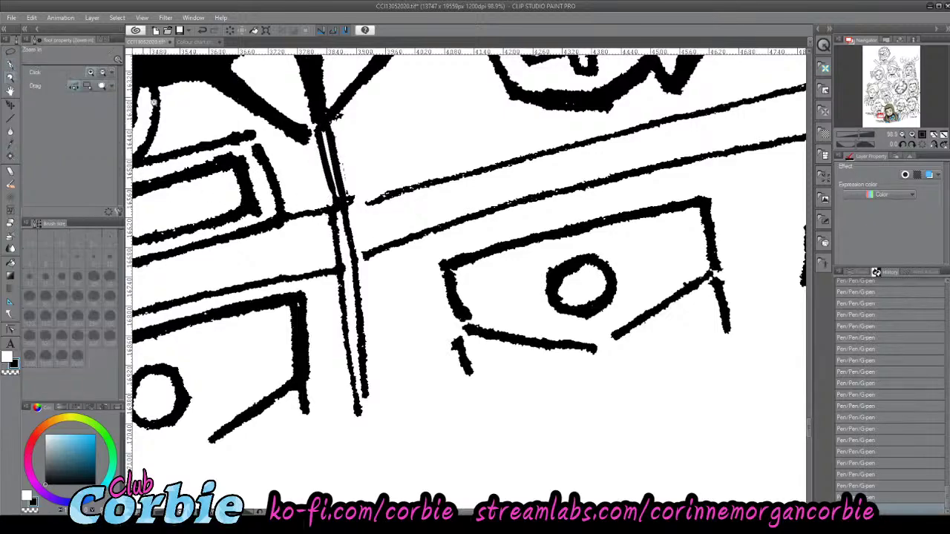
drag(318, 198, 305, 196)
drag(318, 165, 340, 153)
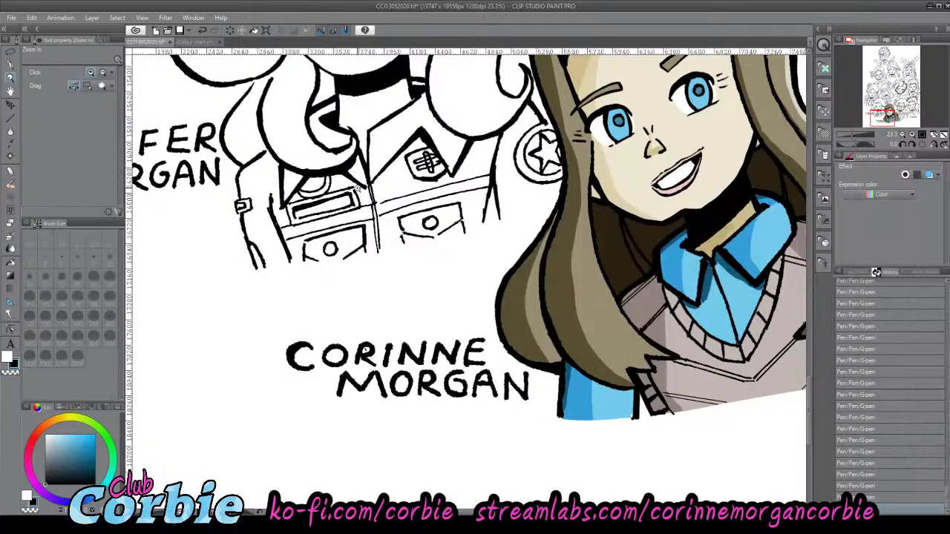
click(333, 193)
click(289, 287)
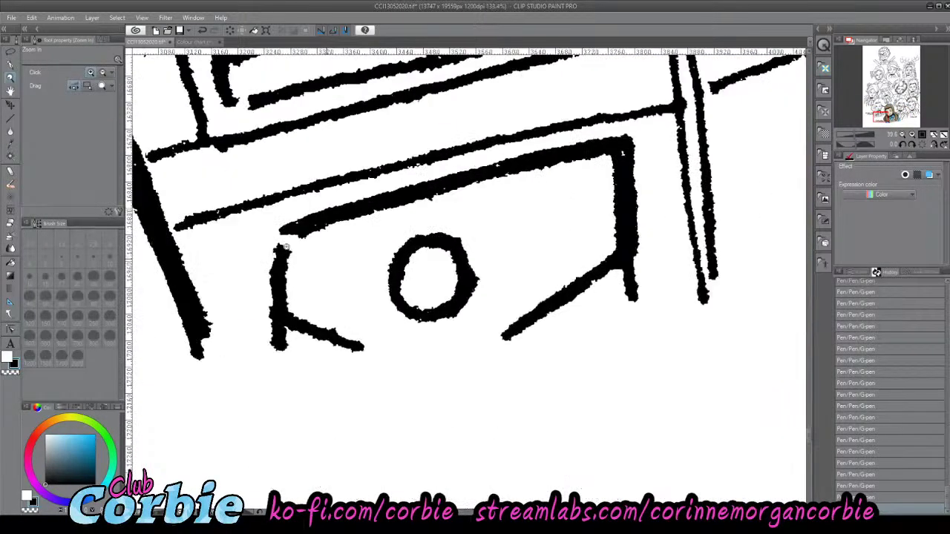
click(11, 65)
key(x)
mouse_move(287, 302)
mouse_down()
mouse_move(264, 316)
mouse_move(251, 301)
mouse_move(282, 252)
mouse_move(274, 248)
mouse_move(279, 323)
mouse_up()
key(ctrl+z)
key(x)
mouse_move(258, 258)
mouse_down()
mouse_move(271, 305)
mouse_move(257, 242)
mouse_move(302, 230)
mouse_move(256, 247)
mouse_up()
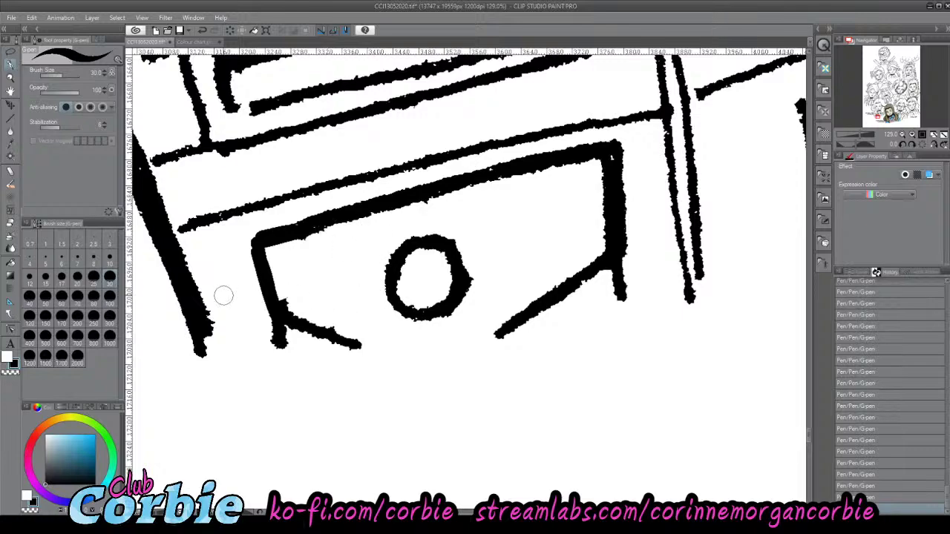
drag(195, 316, 209, 355)
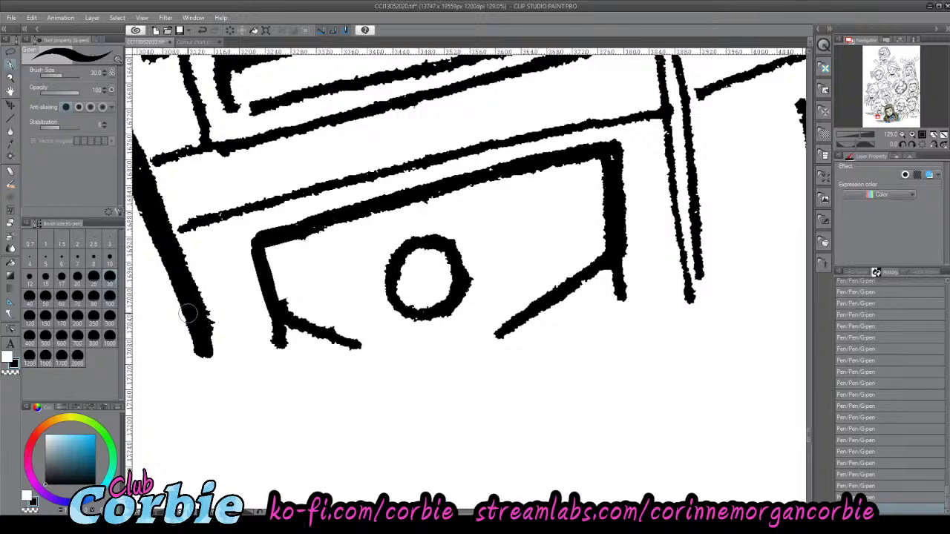
- Erase the outer arc of the round badge above the name plate with the white G-pen, keeping the inner arc
click(11, 77)
drag(299, 228, 292, 225)
drag(305, 157, 319, 225)
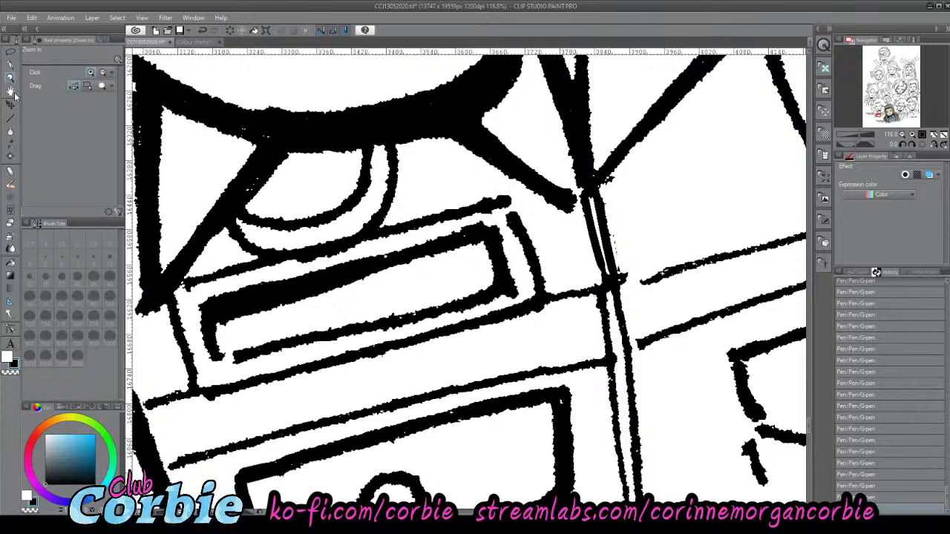
key(p)
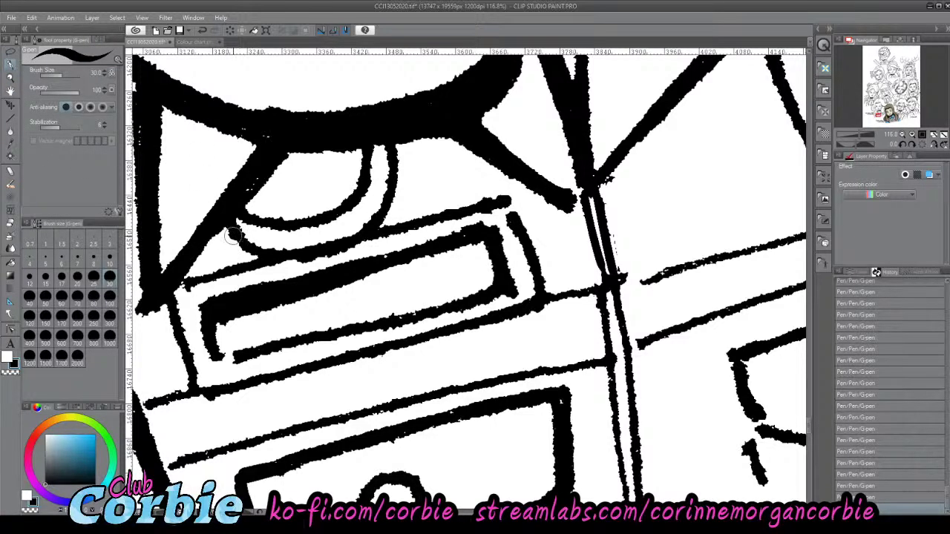
key(x)
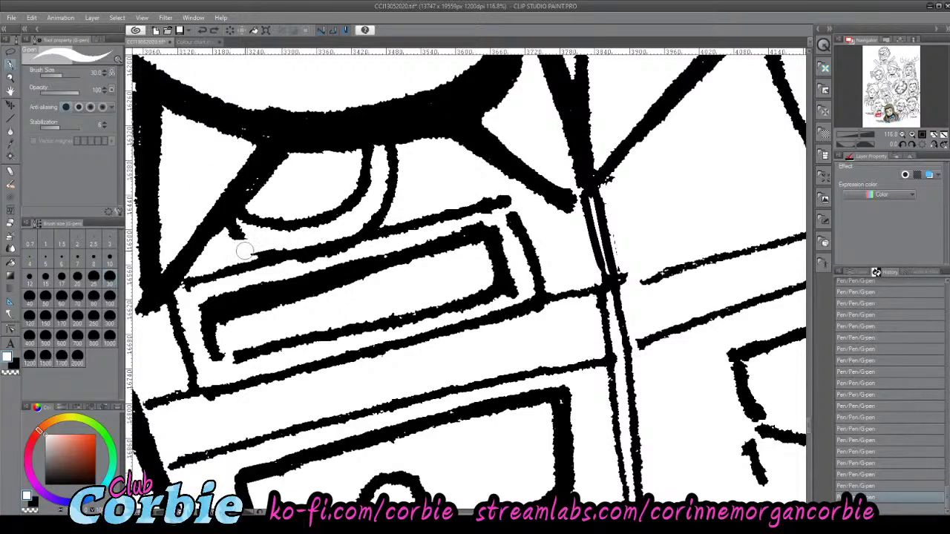
mouse_move(245, 251)
mouse_down()
mouse_move(400, 210)
mouse_move(366, 218)
mouse_move(394, 165)
mouse_move(384, 197)
mouse_move(396, 151)
mouse_up()
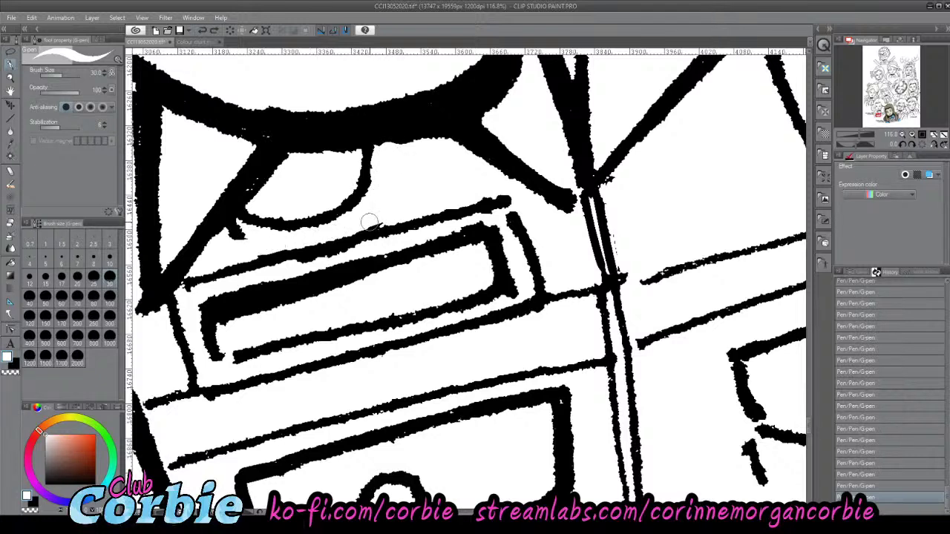
key(ctrl+z)
key(ctrl+z)
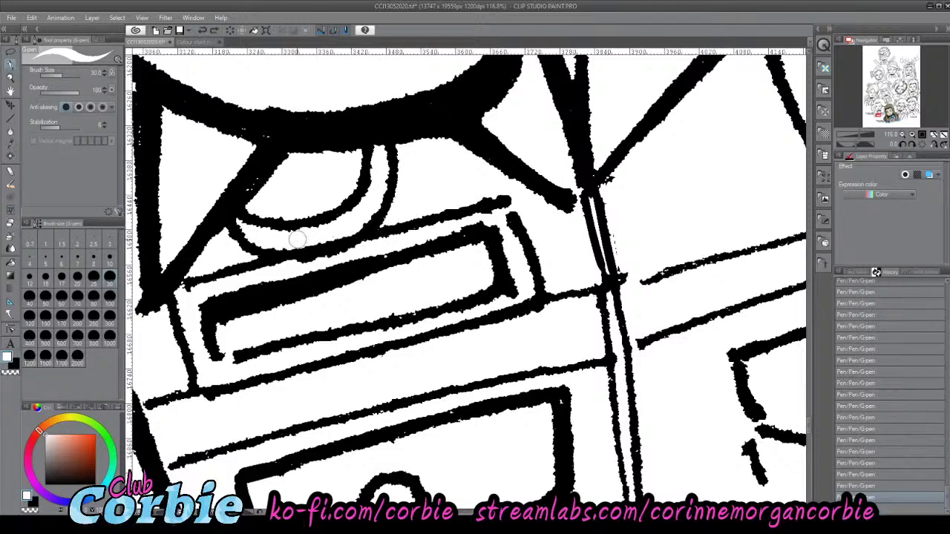
mouse_move(256, 256)
mouse_down()
mouse_move(232, 258)
mouse_move(233, 227)
mouse_up()
mouse_move(357, 220)
mouse_down()
mouse_move(388, 199)
mouse_move(371, 213)
mouse_move(385, 161)
mouse_up()
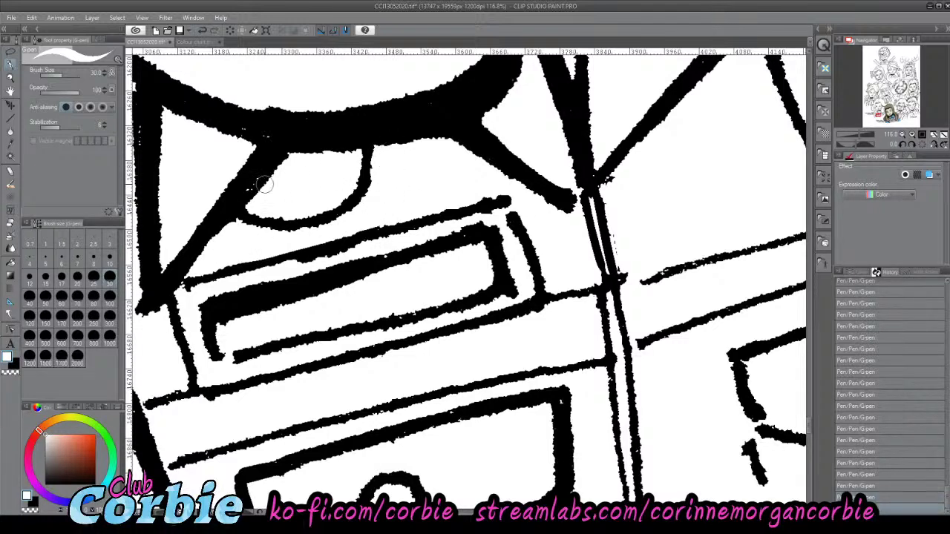
- Draw a smaller black arc inside the remaining curve of the round badge under the hair
key(x)
mouse_move(247, 199)
mouse_down()
mouse_move(271, 205)
mouse_move(316, 196)
mouse_move(350, 159)
mouse_up()
key(ctrl+z)
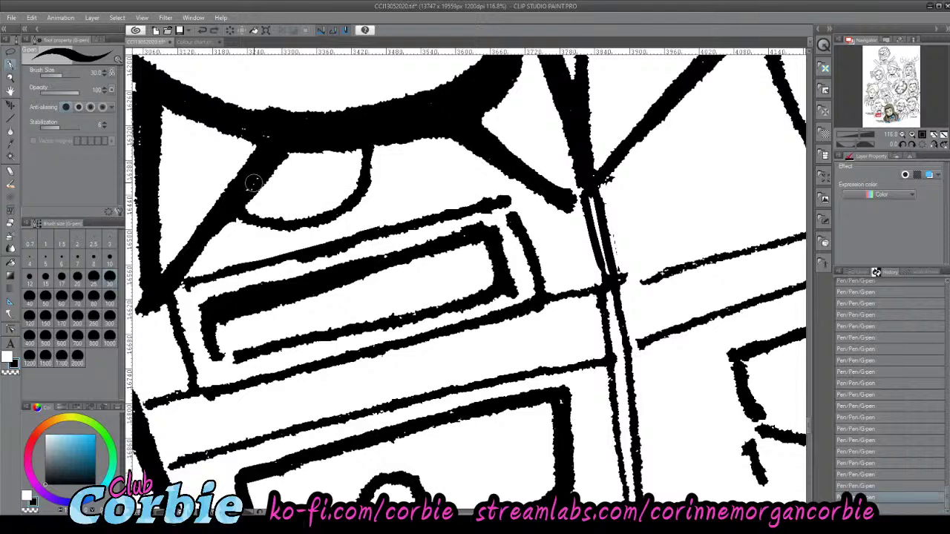
mouse_move(249, 189)
mouse_down()
mouse_move(273, 193)
mouse_move(311, 190)
mouse_move(343, 166)
mouse_move(347, 142)
mouse_up()
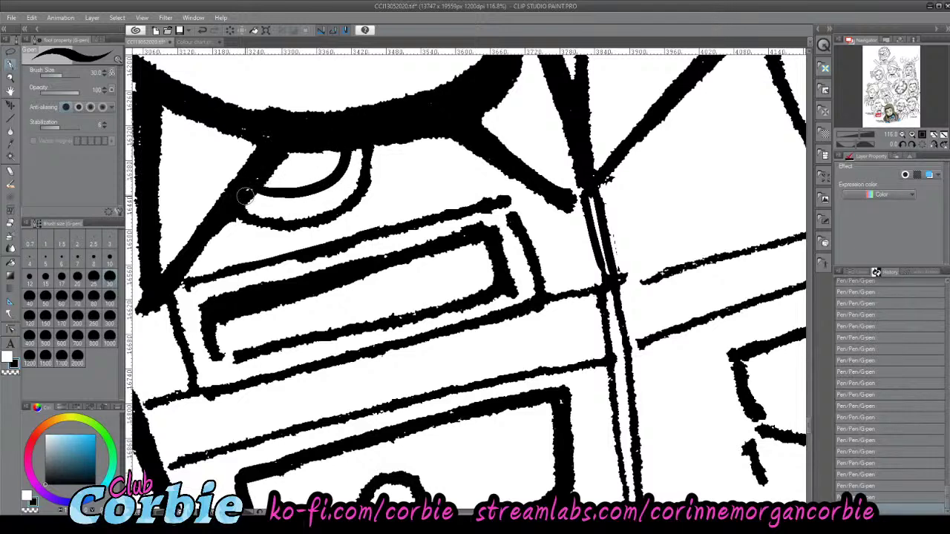
- Join the collar tip to the front placket and close the open lower corner of the name plate's inner frame in black
mouse_move(566, 201)
mouse_down()
mouse_move(585, 212)
mouse_move(584, 200)
mouse_up()
key(ctrl+z)
key(x)
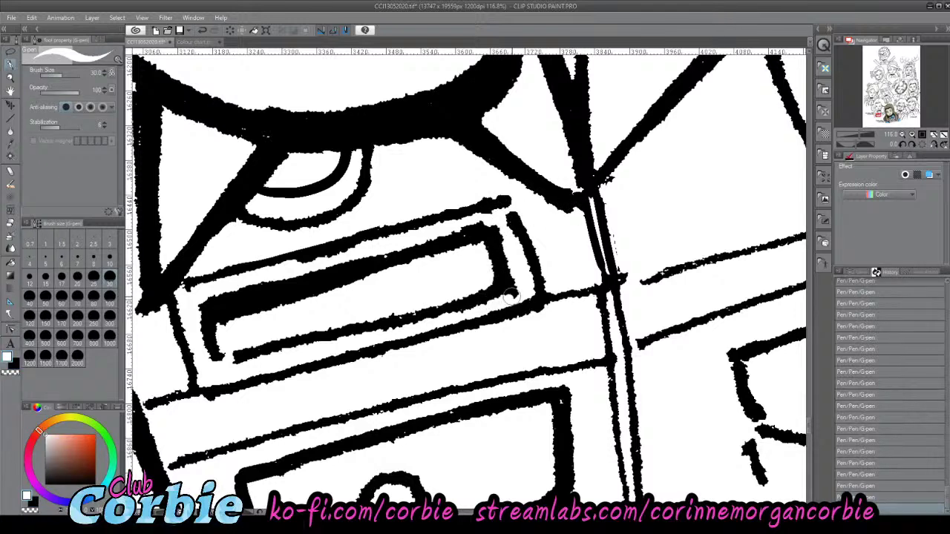
key(x)
drag(216, 360, 236, 355)
key(ctrl+z)
- Thin the heavy upper edge of the name plate's inner frame with the white G-pen
click(12, 78)
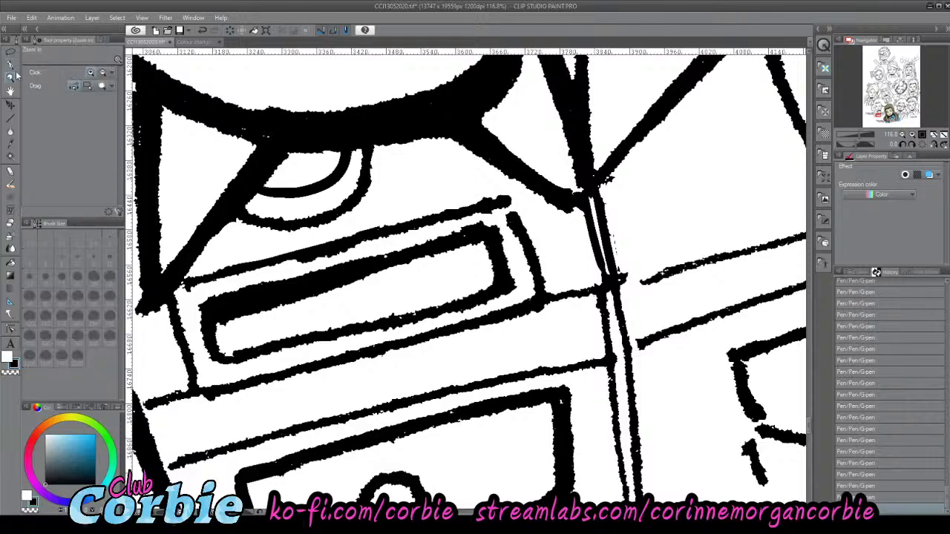
drag(260, 236, 286, 240)
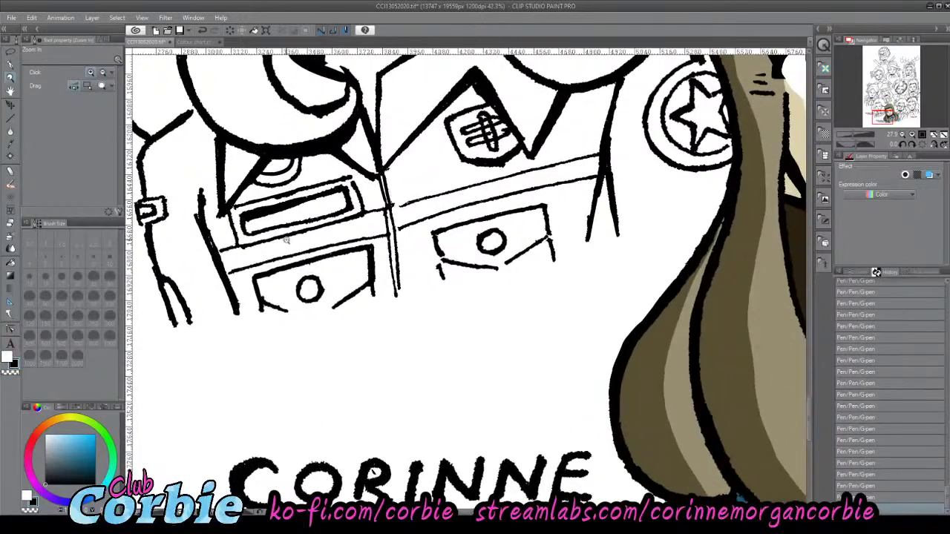
drag(302, 190, 281, 182)
drag(277, 183, 313, 144)
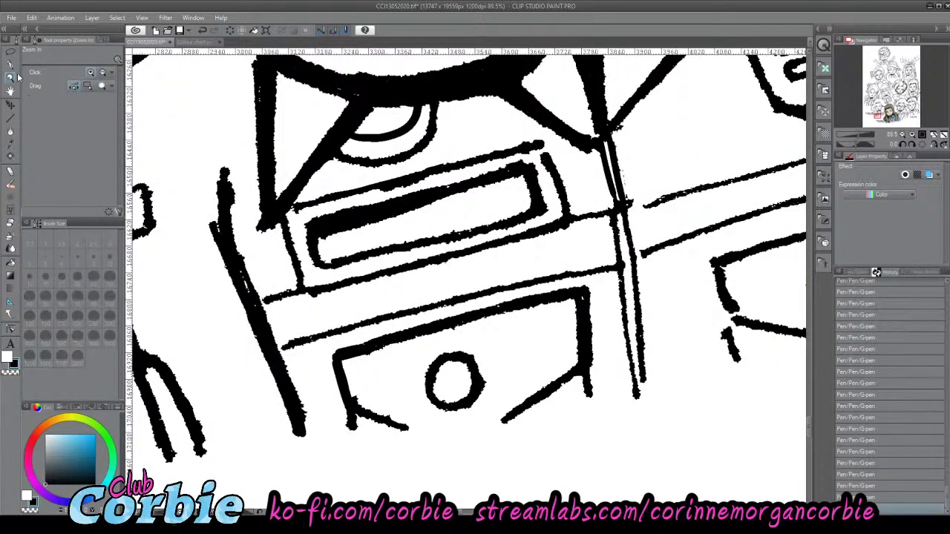
key(p)
key(x)
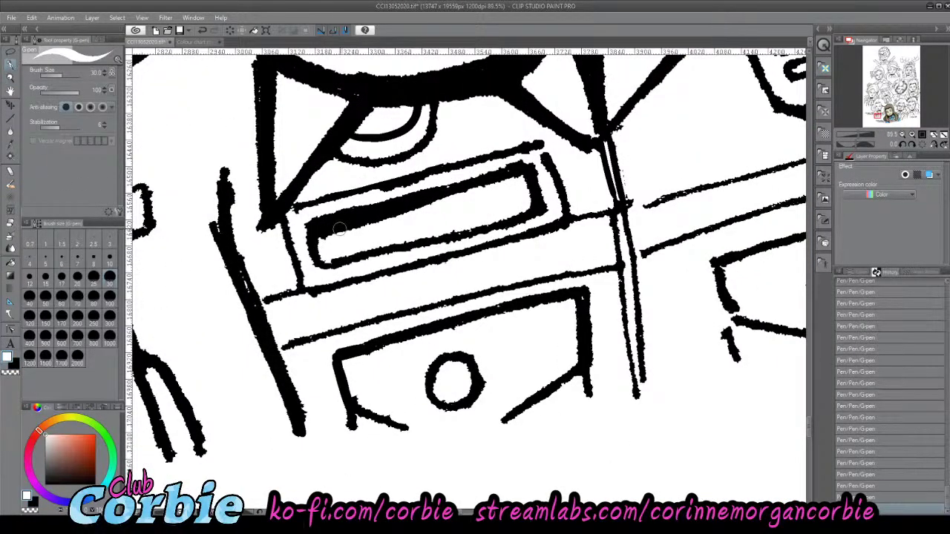
mouse_move(332, 233)
mouse_down()
mouse_move(515, 186)
mouse_move(337, 230)
mouse_up()
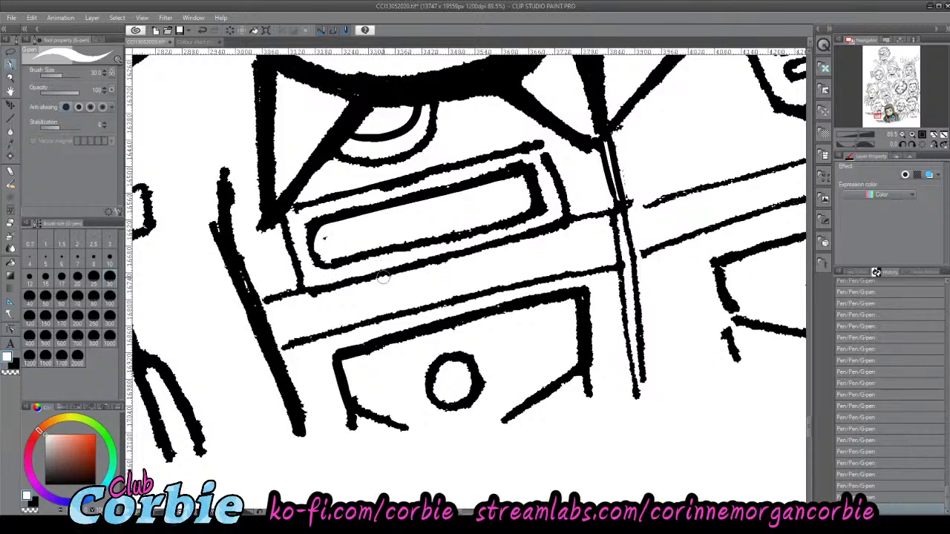
- Erase the lower edge of the name plate's inner frame and trim the lower ends of the plate's side lines with white
drag(300, 287, 408, 265)
key(ctrl+z)
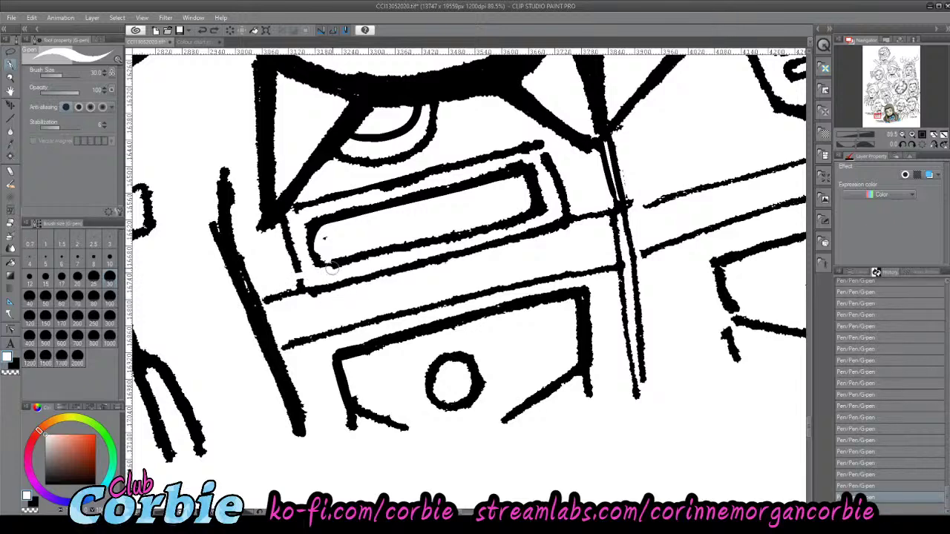
mouse_move(331, 269)
mouse_down()
mouse_move(373, 253)
mouse_move(302, 270)
mouse_move(567, 202)
mouse_move(493, 219)
mouse_move(488, 226)
mouse_move(547, 209)
mouse_move(469, 239)
mouse_move(573, 210)
mouse_up()
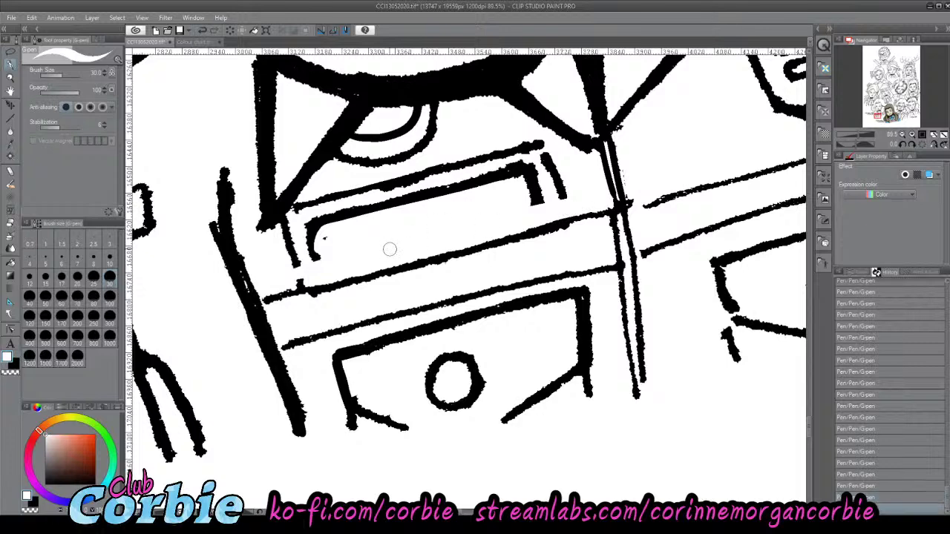
mouse_move(497, 171)
mouse_down()
mouse_move(530, 162)
mouse_move(485, 170)
mouse_move(512, 161)
mouse_up()
key(ctrl+z)
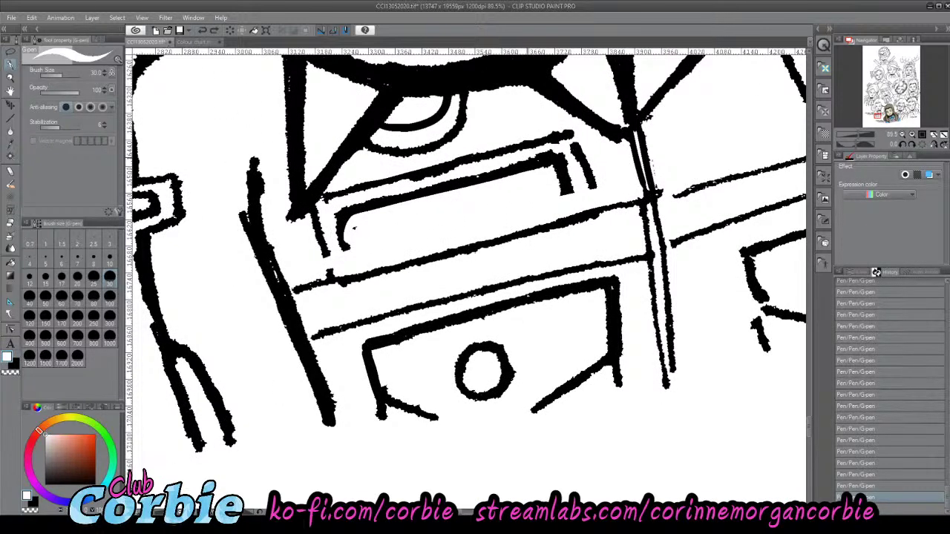
- Fill the white gaps in the jacket's thick side line beside the name plate with black and thicken its upper end
drag(356, 234, 353, 235)
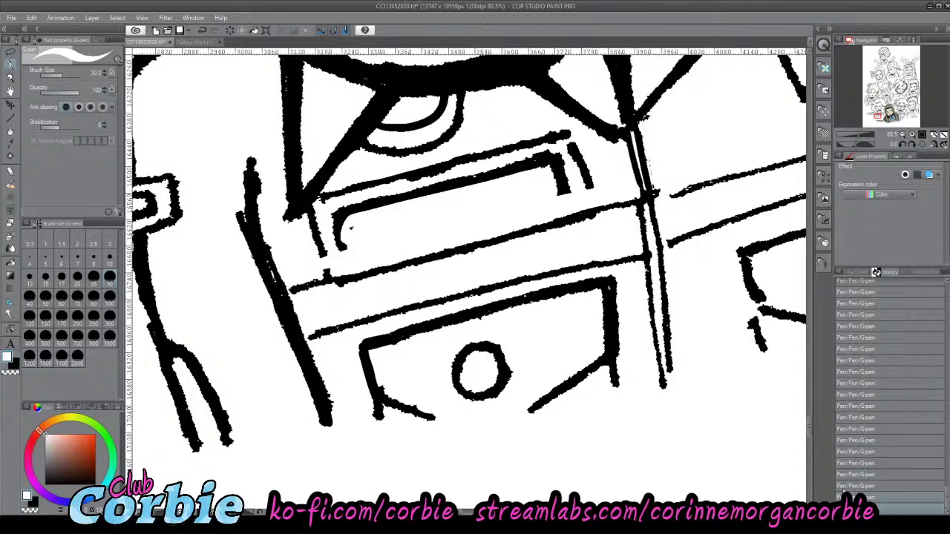
key(ctrl+z)
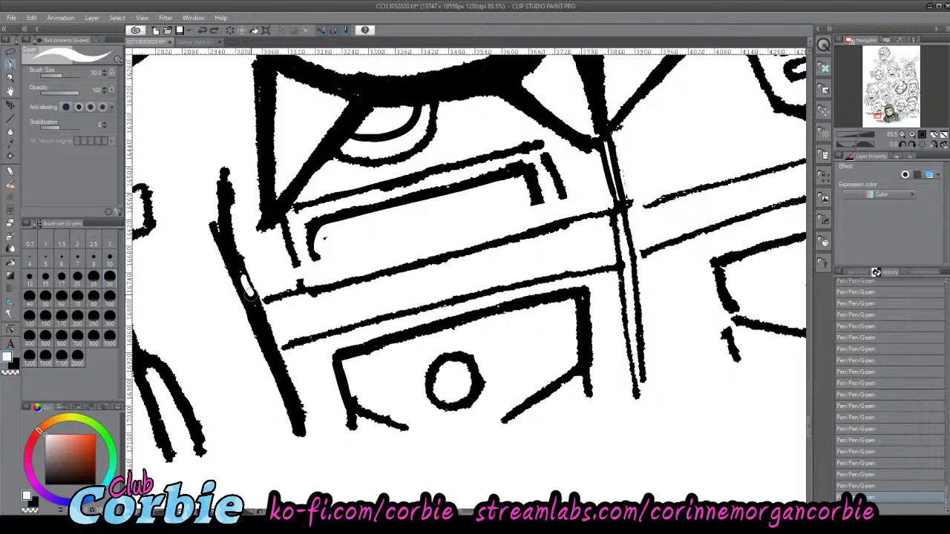
key(x)
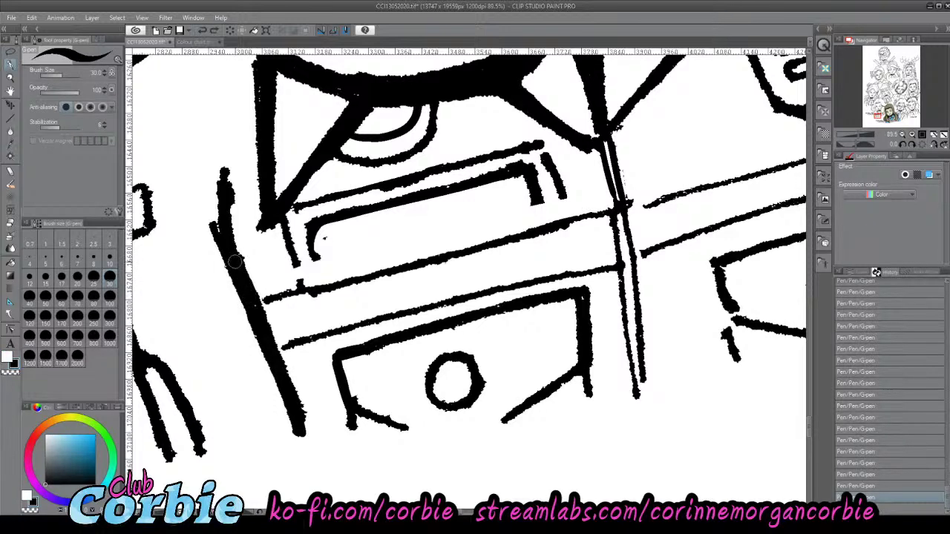
drag(217, 228, 224, 169)
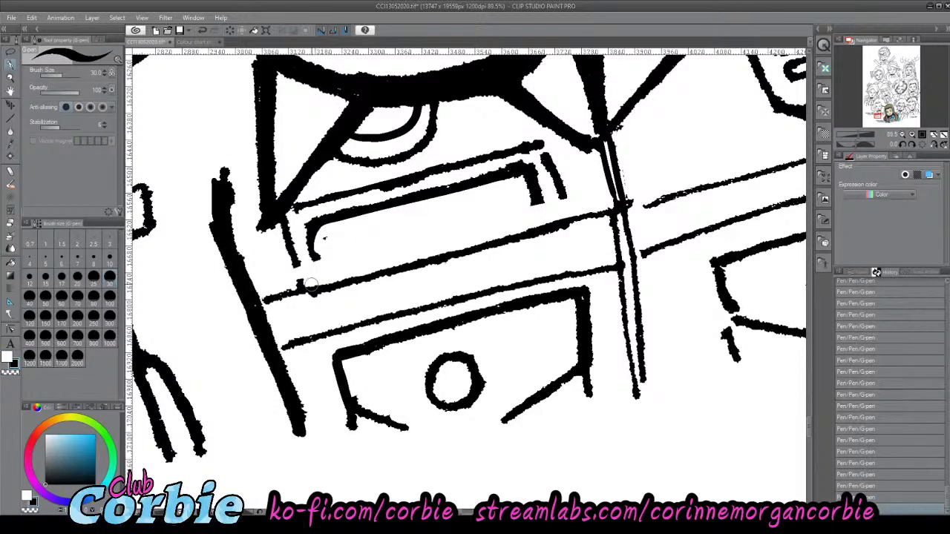
mouse_move(303, 275)
mouse_down()
mouse_move(540, 216)
mouse_move(567, 208)
mouse_up()
key(ctrl+z)
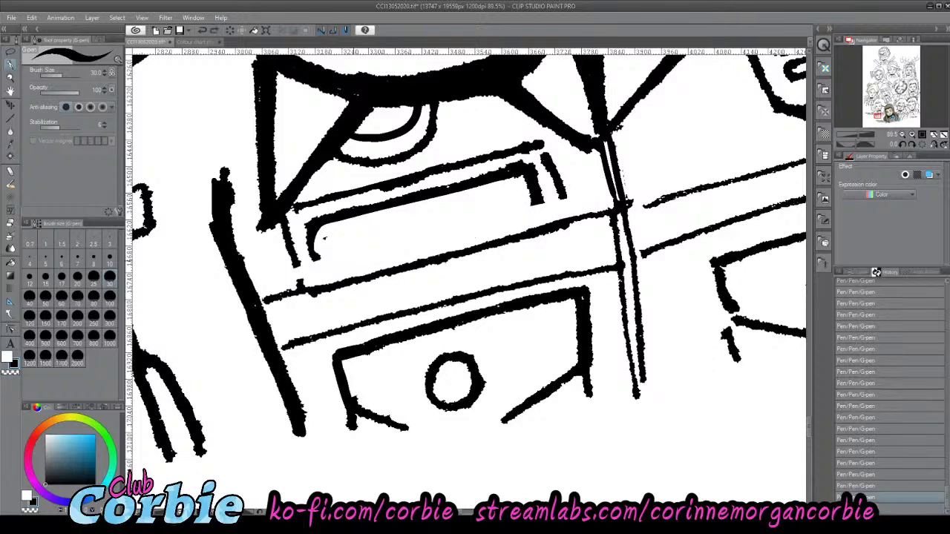
mouse_move(302, 273)
mouse_down()
mouse_move(525, 212)
mouse_move(569, 186)
mouse_up()
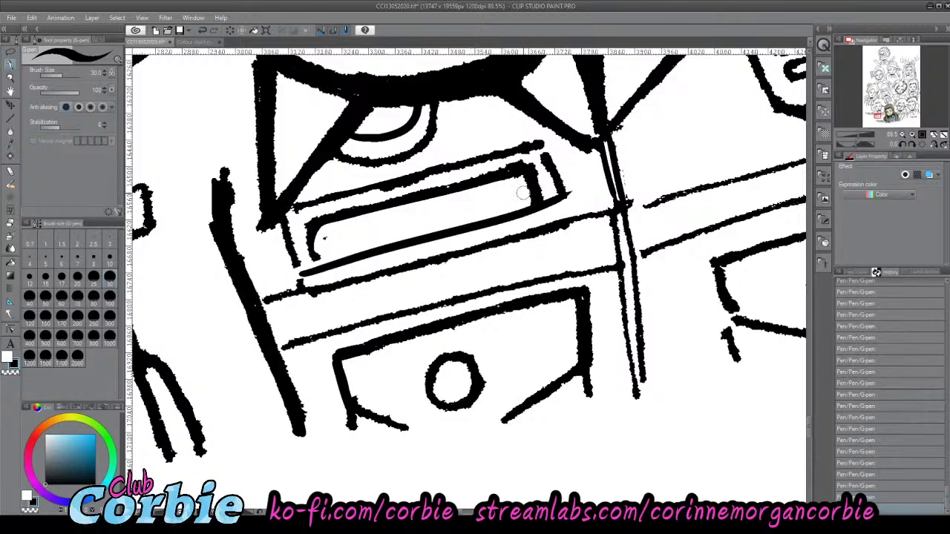
key(ctrl+z)
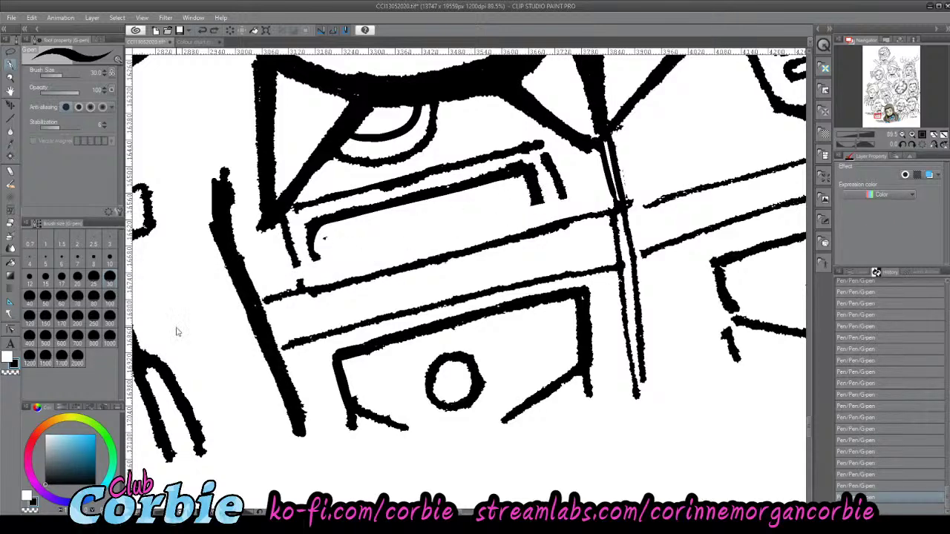
- Draw the lower edges of the name plate's outer and inner frames as black straight lines at brush size 20
click(12, 119)
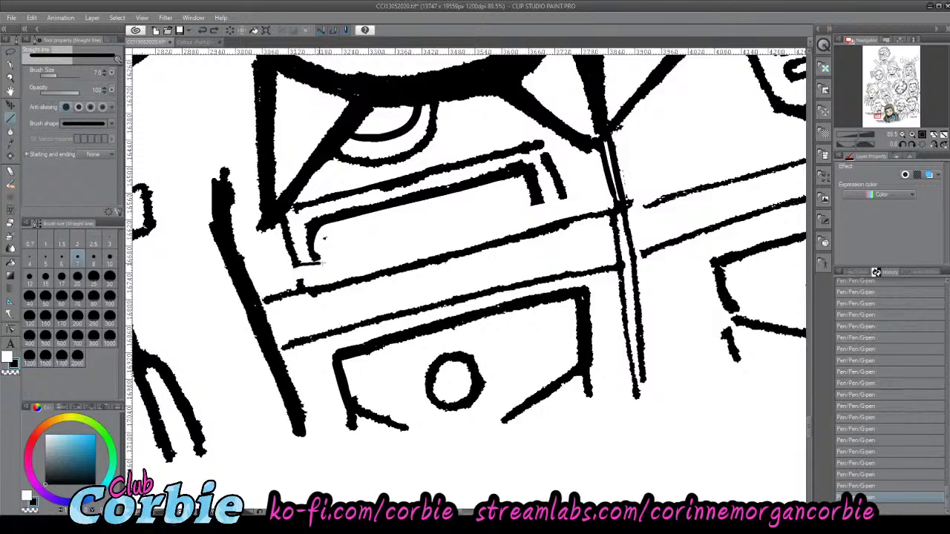
drag(323, 263, 561, 196)
key(ctrl+z)
click(28, 298)
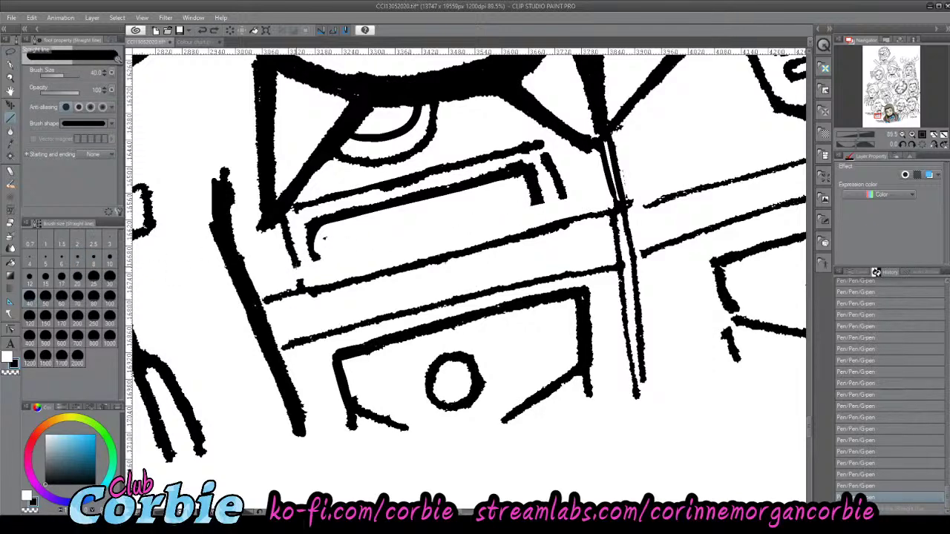
drag(298, 267, 427, 236)
key(ctrl+z)
click(81, 277)
drag(301, 269, 563, 195)
drag(319, 248, 529, 190)
- Trim the name plate's frame edges with white straight lines and erase the stub on the seam below its lower corner
mouse_move(324, 252)
mouse_down()
mouse_move(548, 187)
mouse_move(533, 176)
mouse_up()
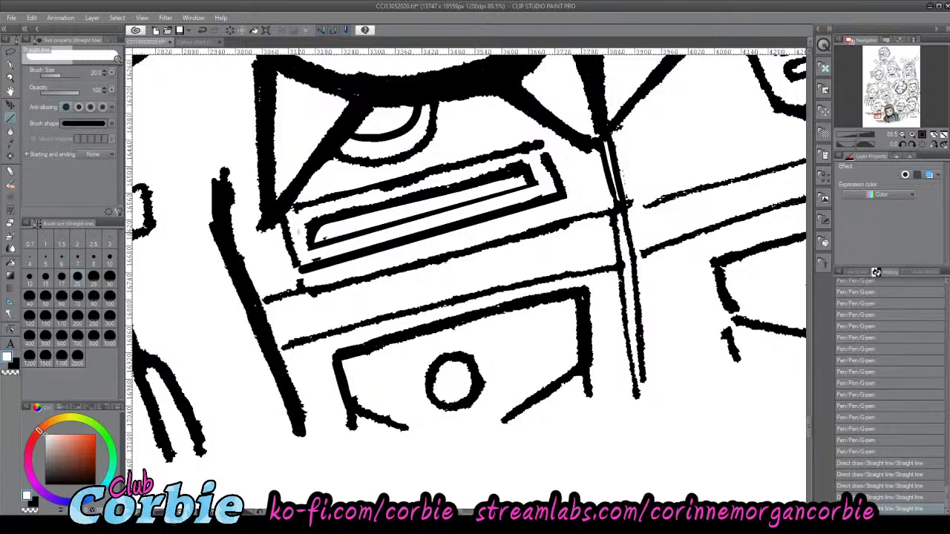
drag(300, 232, 301, 229)
drag(304, 222, 306, 252)
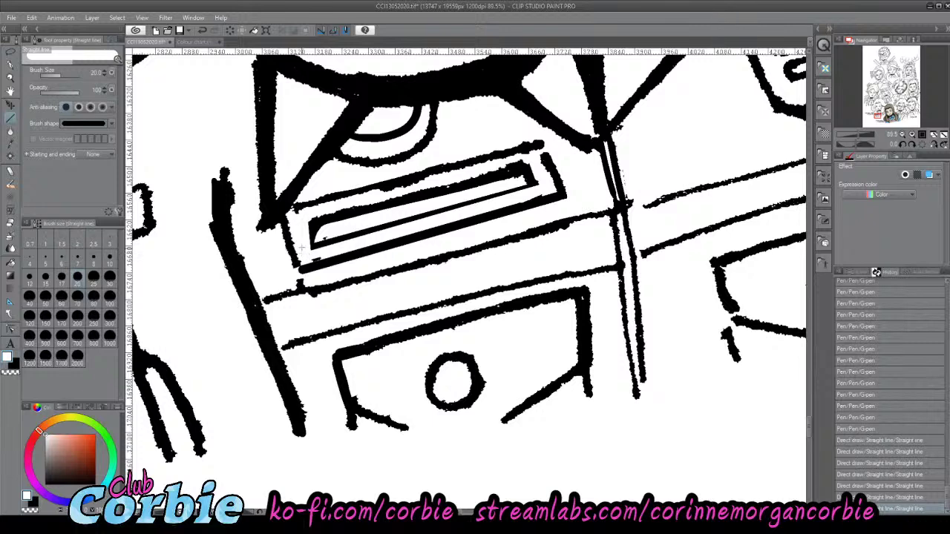
drag(298, 215, 550, 154)
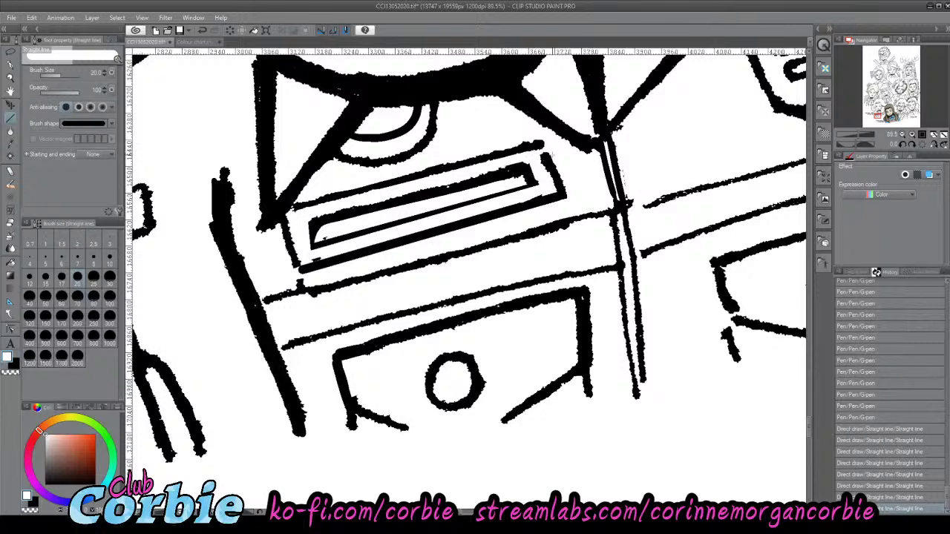
drag(329, 271, 330, 272)
drag(285, 287, 326, 278)
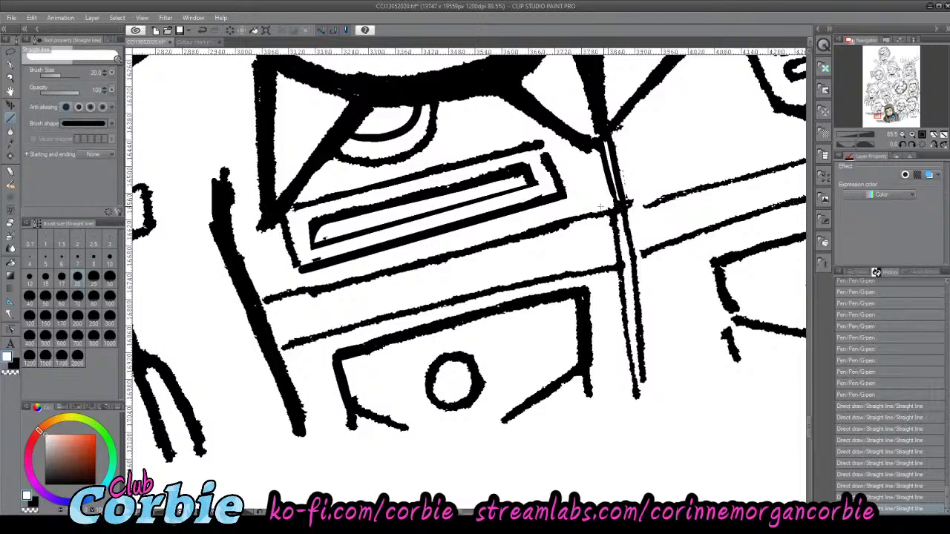
key(p)
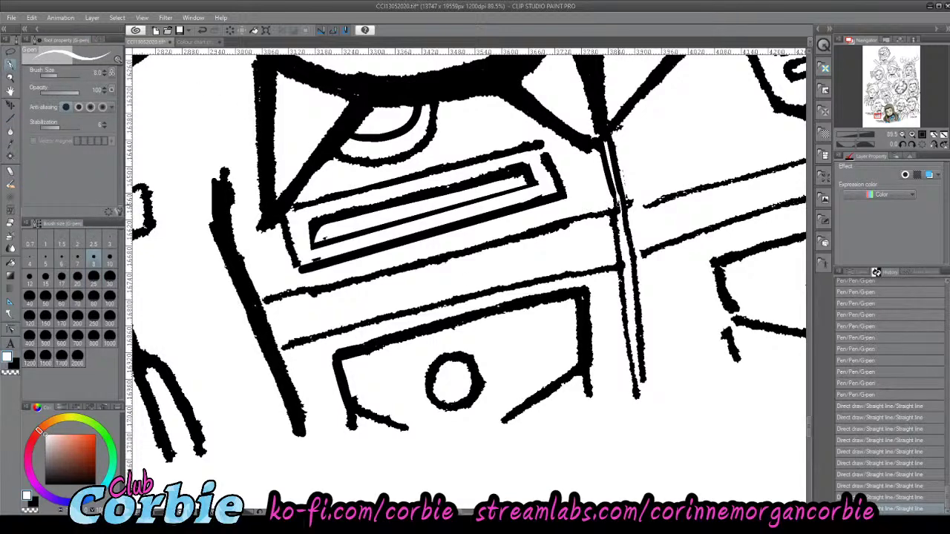
key(ctrl+z)
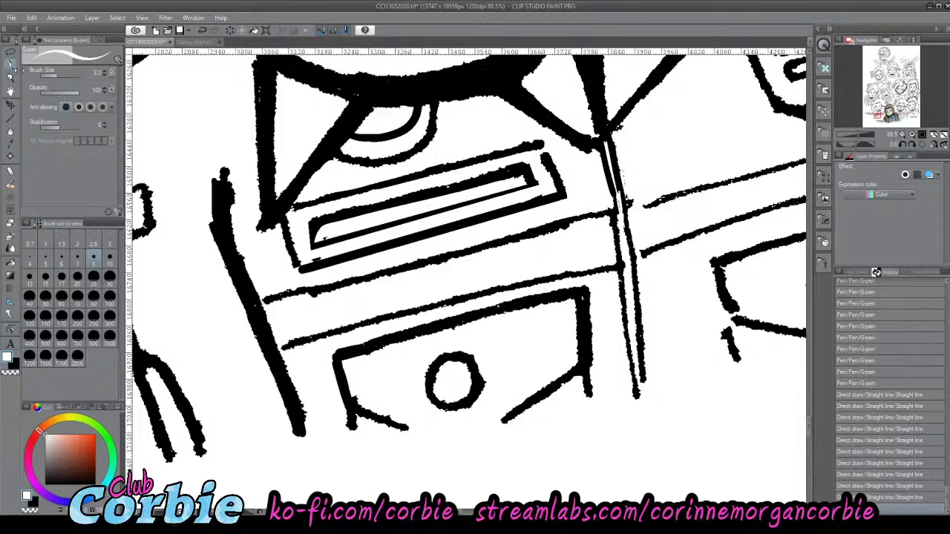
- Redraw the broken side line of the pocket below the shield badge with the black G-pen at size 25 and close the flap's lower tip
click(11, 78)
drag(263, 213, 44, 312)
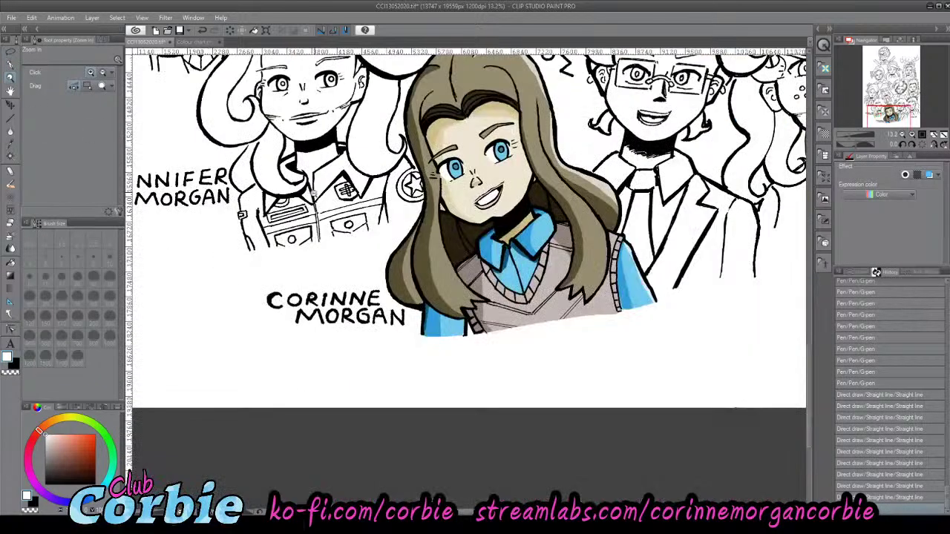
scroll(332, 199, up, 5)
scroll(336, 208, down, 1)
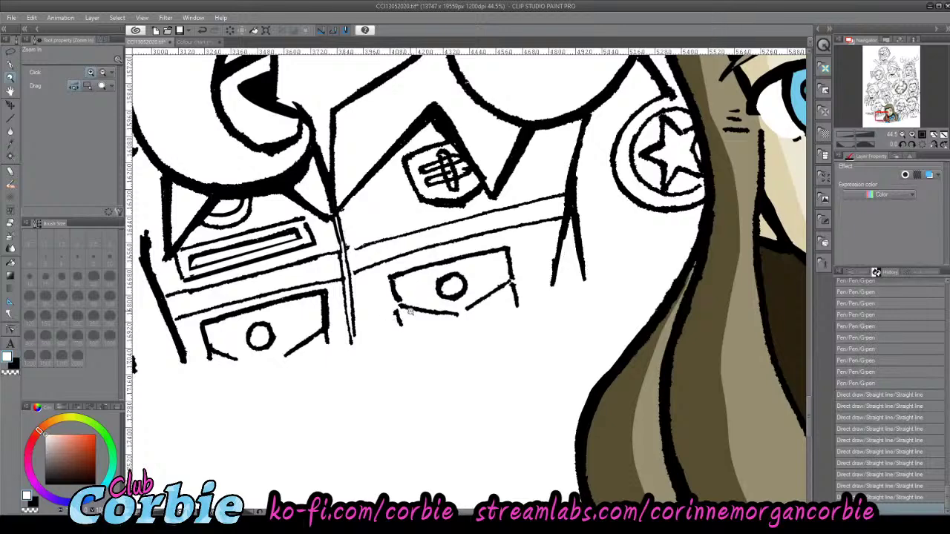
scroll(354, 316, up, 5)
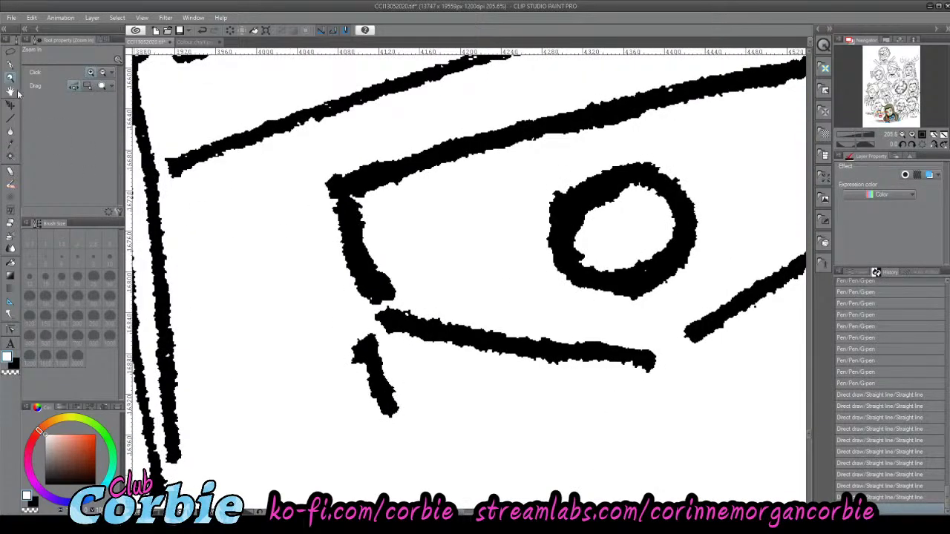
click(11, 65)
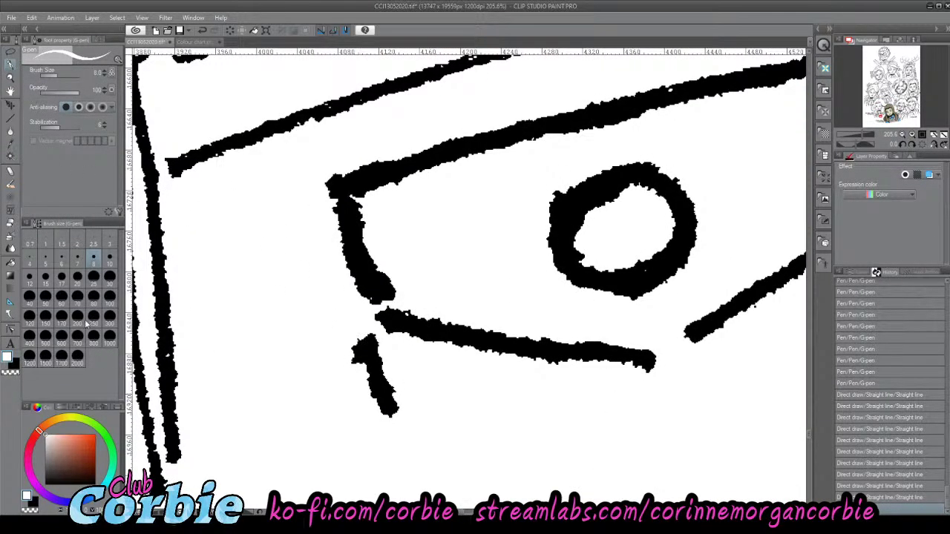
click(94, 276)
key(x)
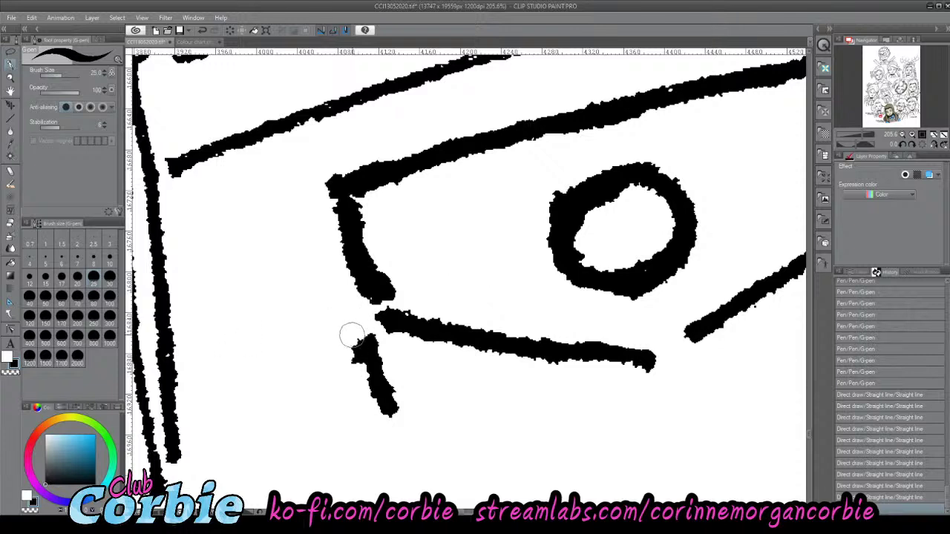
mouse_move(379, 411)
mouse_down()
mouse_move(337, 200)
mouse_move(366, 321)
mouse_up()
key(ctrl+z)
drag(334, 193, 385, 413)
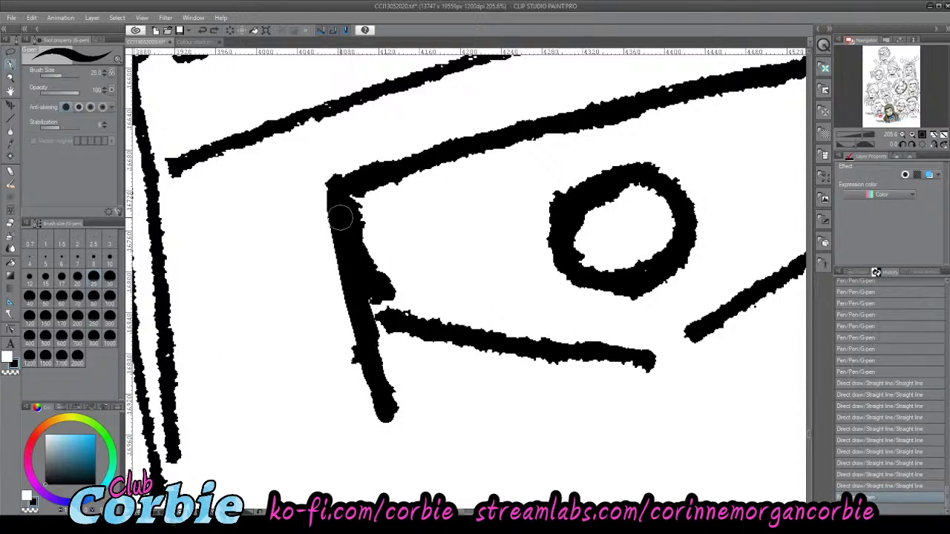
mouse_move(341, 218)
mouse_down()
mouse_move(377, 318)
mouse_move(377, 307)
mouse_up()
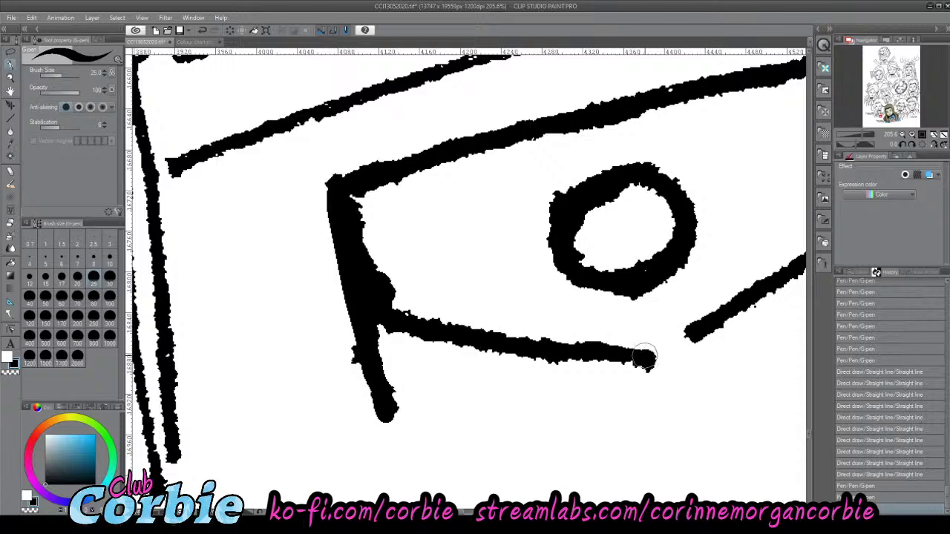
drag(643, 355, 691, 334)
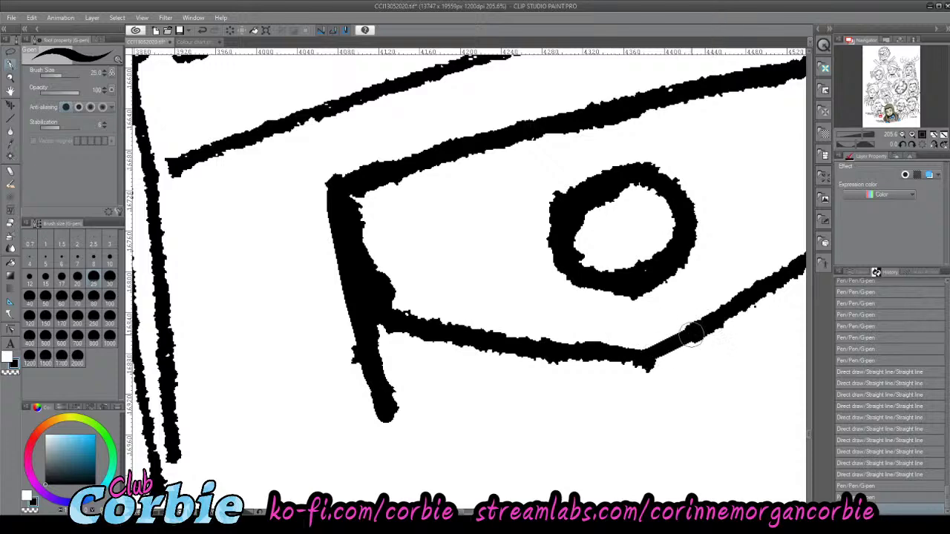
- Smooth the pocket button's ring with white and black strokes, and trim the inner edge of the pocket's thickened side line in white
click(6, 356)
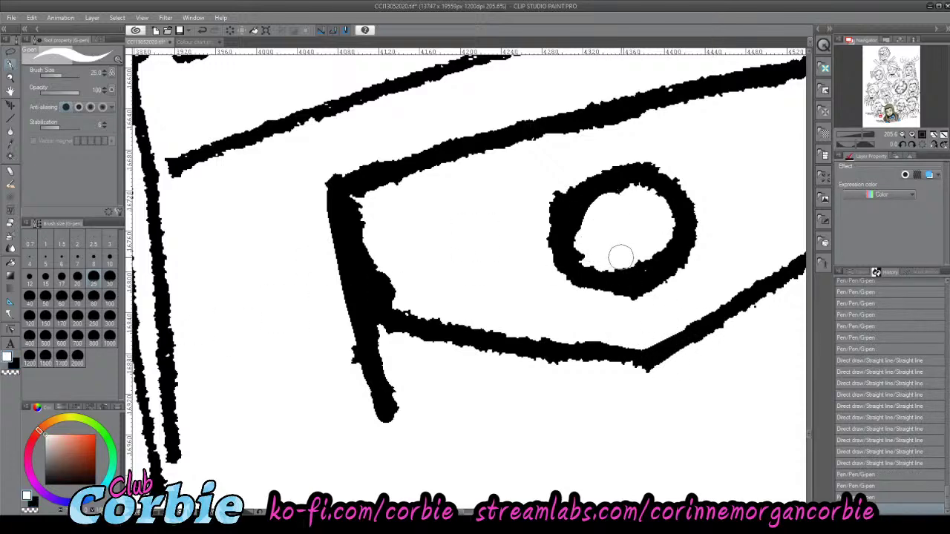
mouse_move(600, 209)
mouse_down()
mouse_move(600, 265)
mouse_move(585, 169)
mouse_up()
mouse_move(545, 204)
mouse_down()
mouse_move(553, 287)
mouse_move(619, 302)
mouse_up()
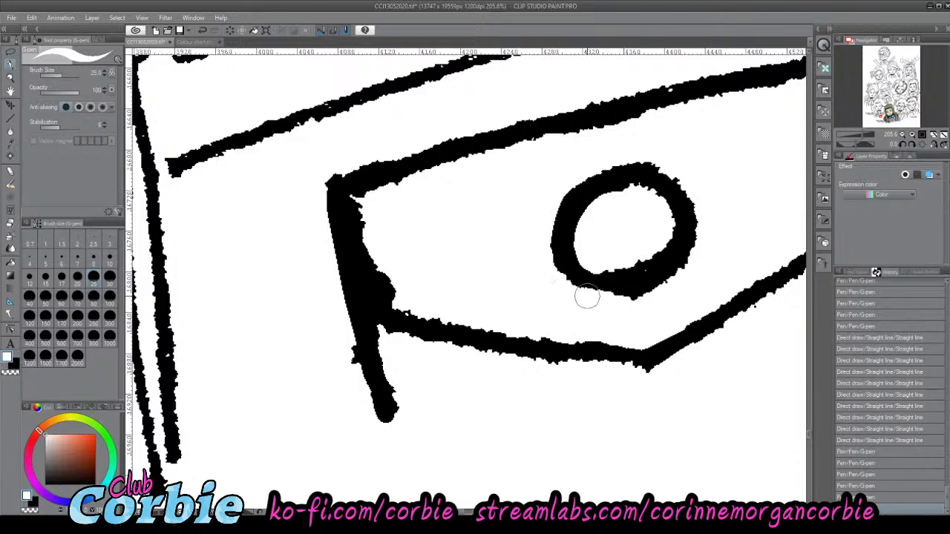
drag(605, 266, 650, 227)
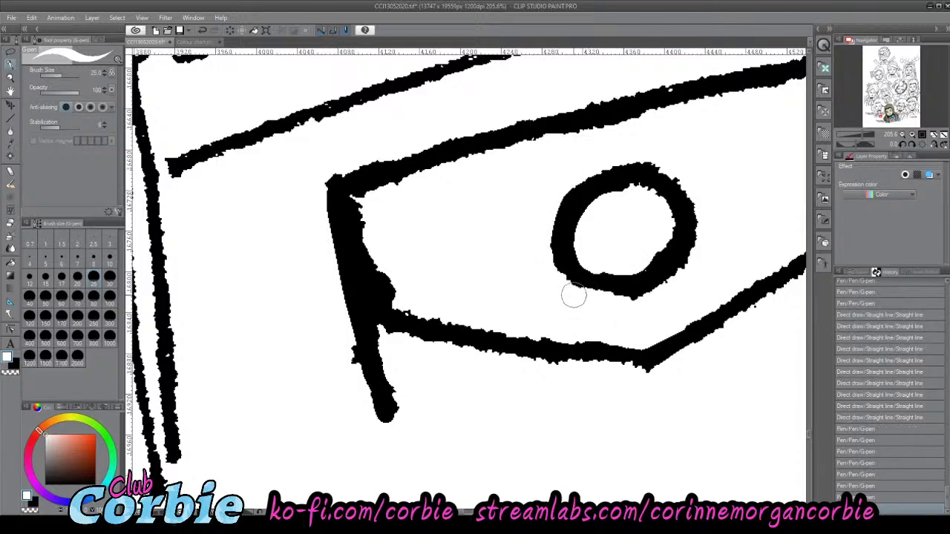
key(x)
mouse_move(566, 273)
mouse_down()
mouse_move(612, 296)
mouse_move(664, 269)
mouse_move(681, 211)
mouse_move(630, 172)
mouse_move(594, 189)
mouse_up()
key(x)
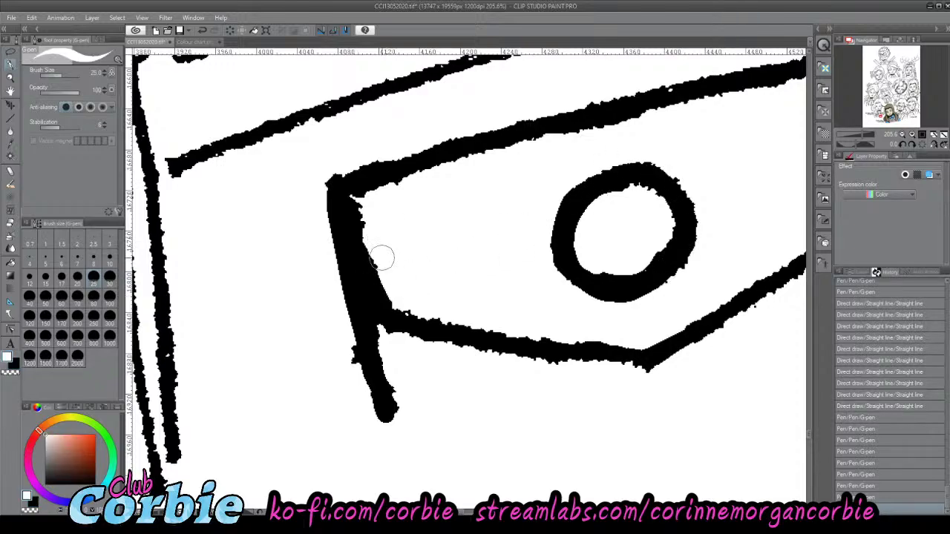
drag(388, 292, 377, 261)
- Close the gap in the same pocket's opposite side line, where the flap edge meets it, with the black G-pen
click(13, 79)
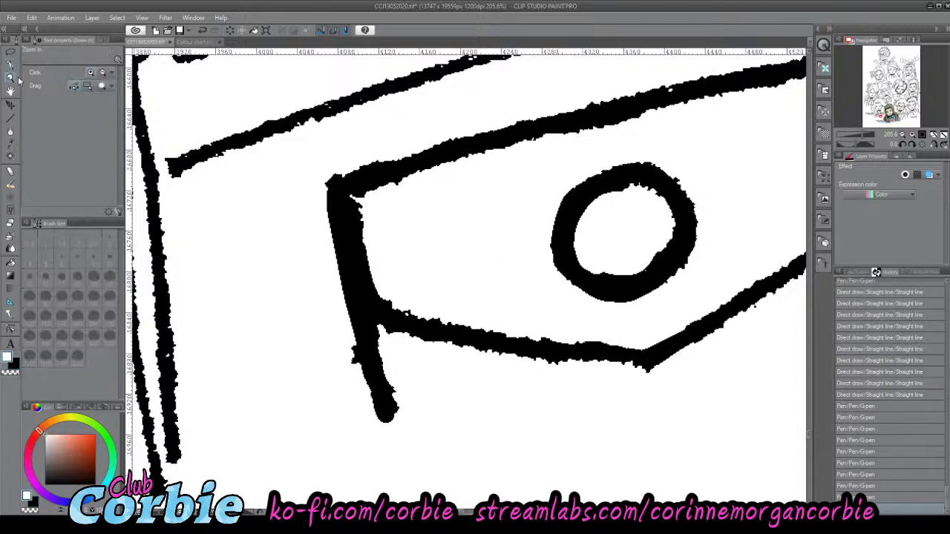
drag(324, 233, 475, 166)
key(p)
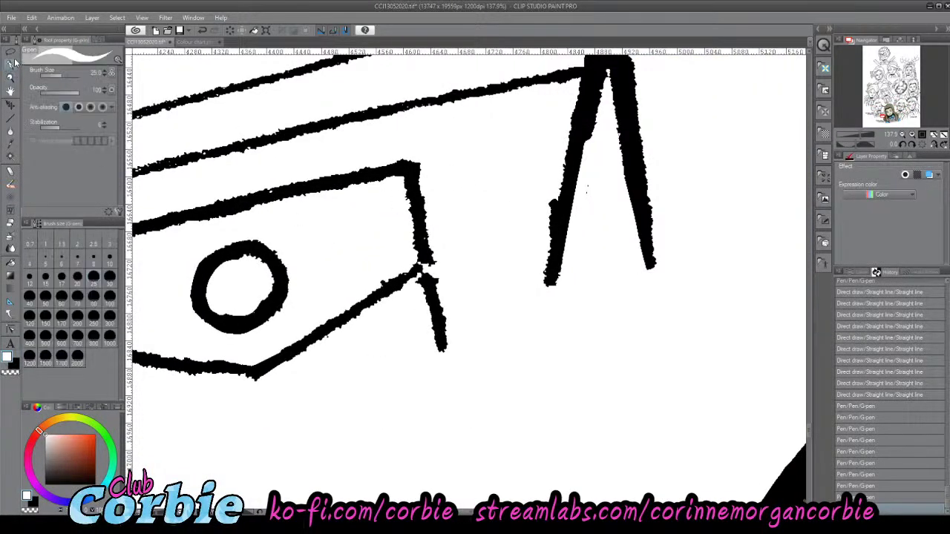
key(x)
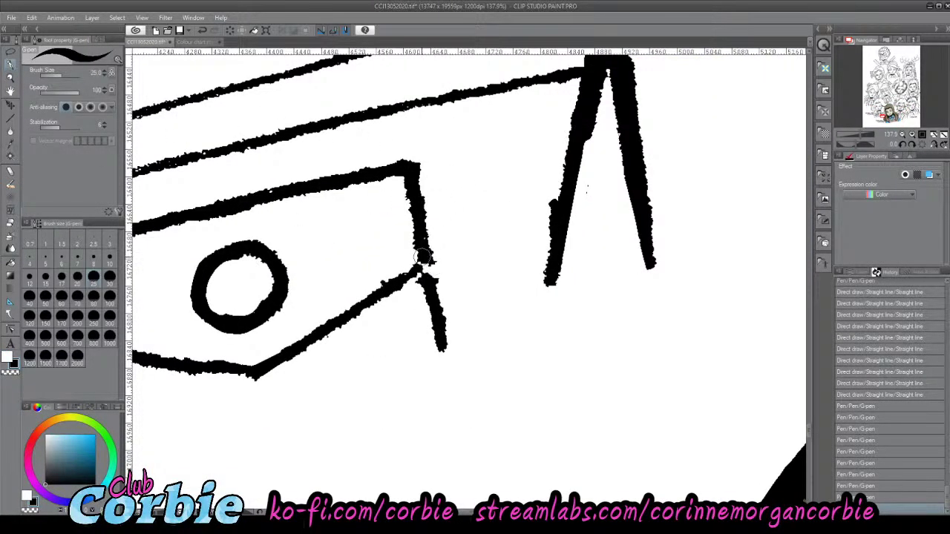
drag(423, 259, 436, 293)
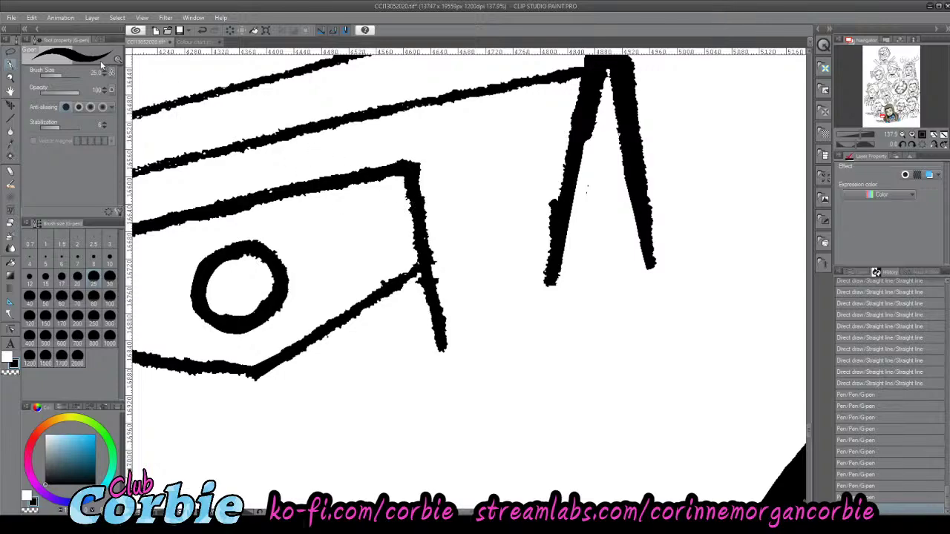
- Trim the rough upper edge of the thick line between the woman's jaw and hair, below the ear, with the white G-pen
click(10, 77)
drag(339, 216, 382, 181)
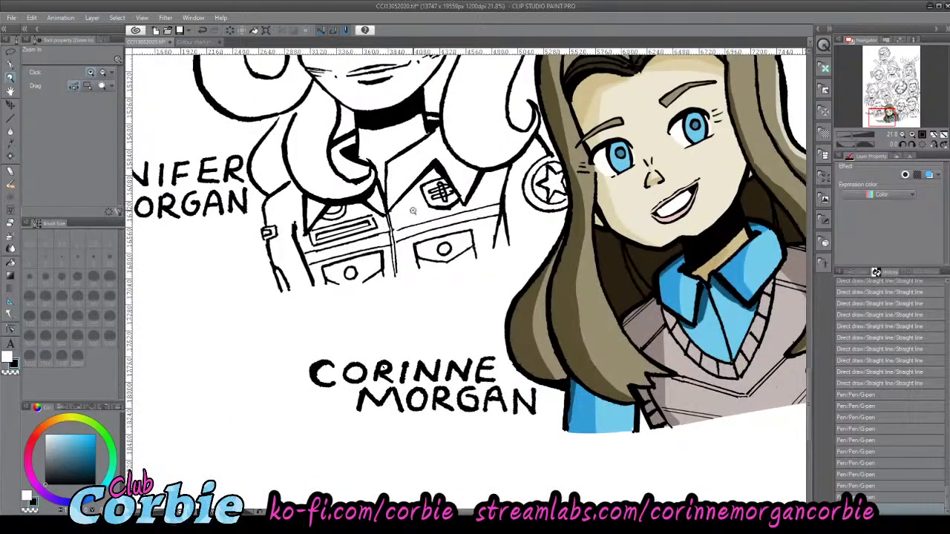
scroll(413, 211, down, 4)
scroll(421, 127, up, 4)
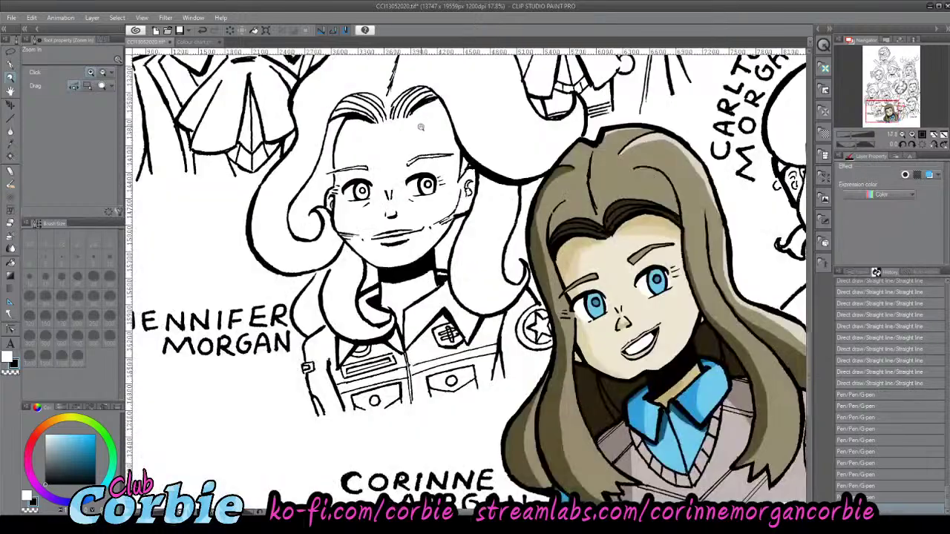
scroll(380, 179, up, 3)
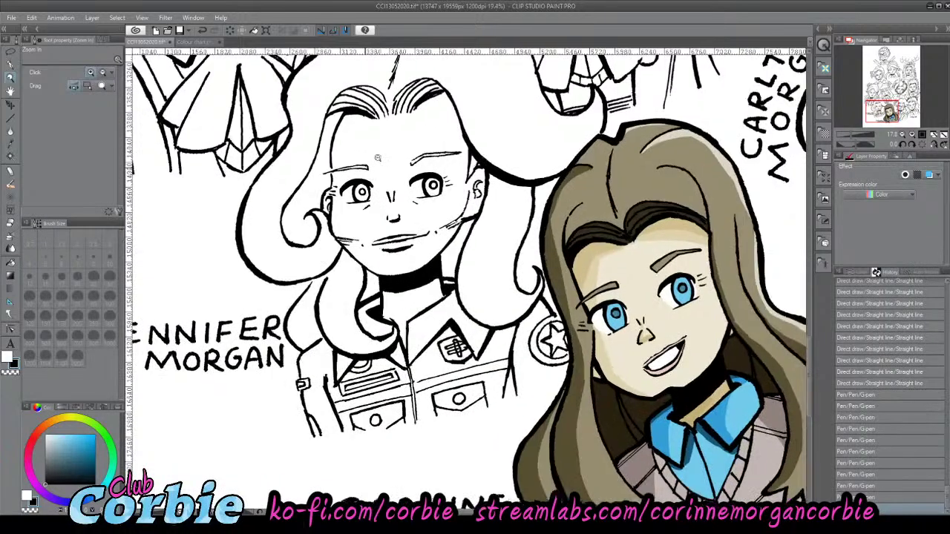
scroll(553, 209, up, 5)
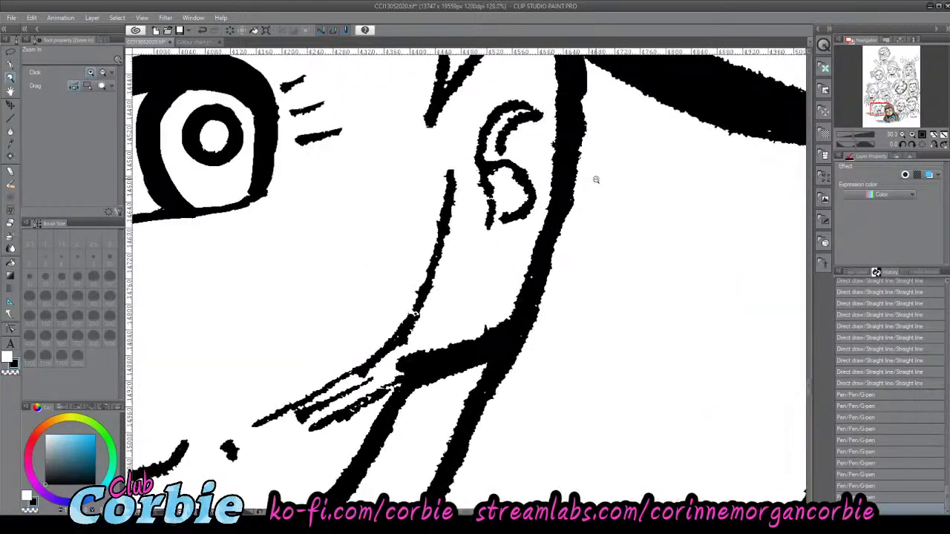
click(10, 67)
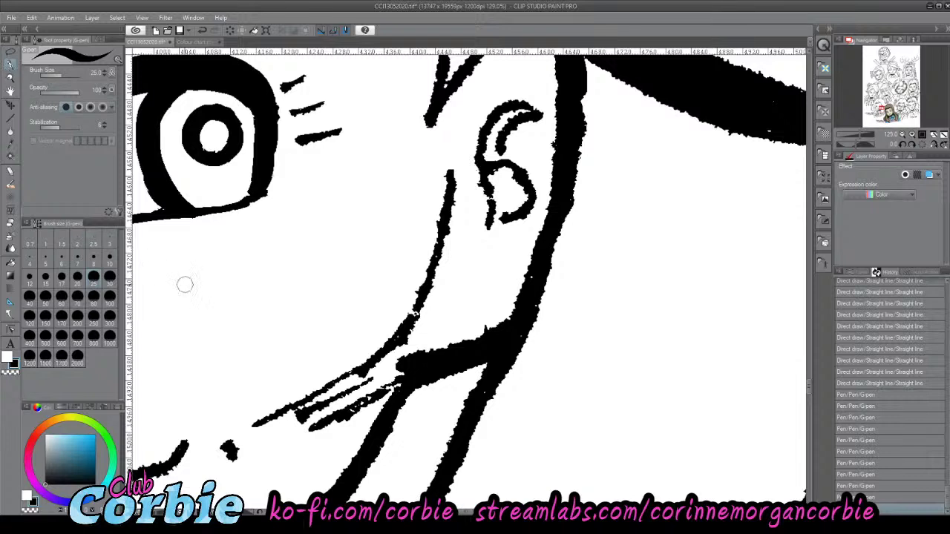
key(x)
mouse_move(432, 351)
mouse_down()
mouse_move(415, 327)
mouse_move(397, 385)
mouse_move(415, 314)
mouse_move(399, 371)
mouse_move(418, 314)
mouse_move(405, 364)
mouse_move(492, 319)
mouse_move(409, 345)
mouse_move(497, 321)
mouse_move(526, 297)
mouse_move(472, 335)
mouse_move(433, 342)
mouse_move(424, 359)
mouse_move(520, 320)
mouse_move(532, 305)
mouse_move(433, 351)
mouse_up()
key(x)
key(ctrl+z)
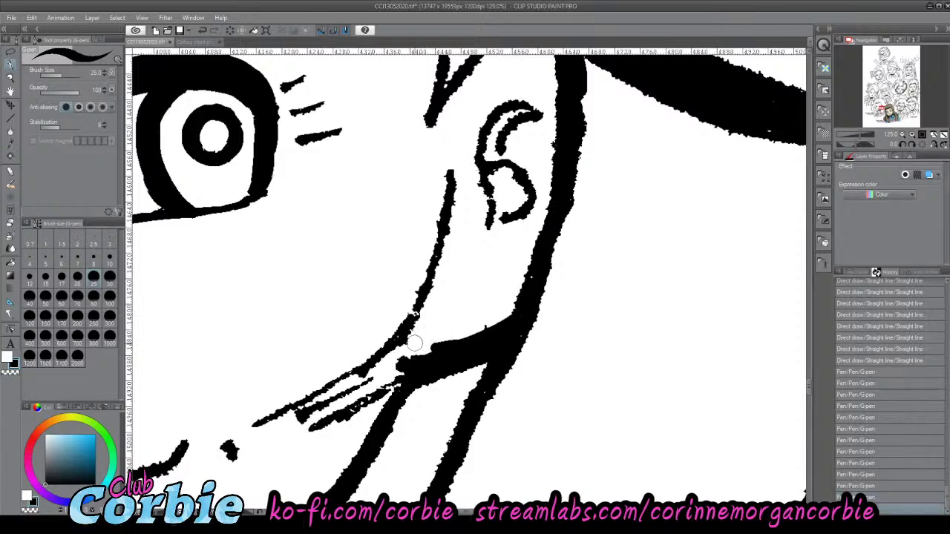
- Extend the jaw's hatching lines to the thick line below the ear in black and smooth that line's upper edge
mouse_move(445, 205)
mouse_down()
mouse_move(362, 345)
mouse_move(339, 366)
mouse_move(394, 357)
mouse_up()
key(ctrl+z)
drag(359, 384, 406, 352)
drag(362, 391, 401, 367)
mouse_move(374, 390)
mouse_down()
mouse_move(402, 369)
mouse_move(392, 358)
mouse_move(504, 323)
mouse_move(532, 281)
mouse_up()
mouse_move(429, 352)
mouse_down()
mouse_move(413, 356)
mouse_move(443, 344)
mouse_up()
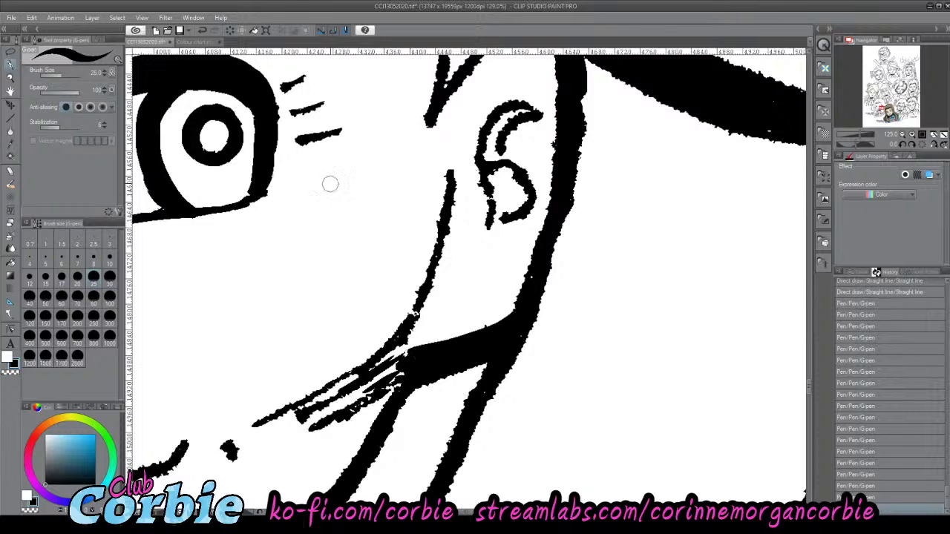
click(11, 77)
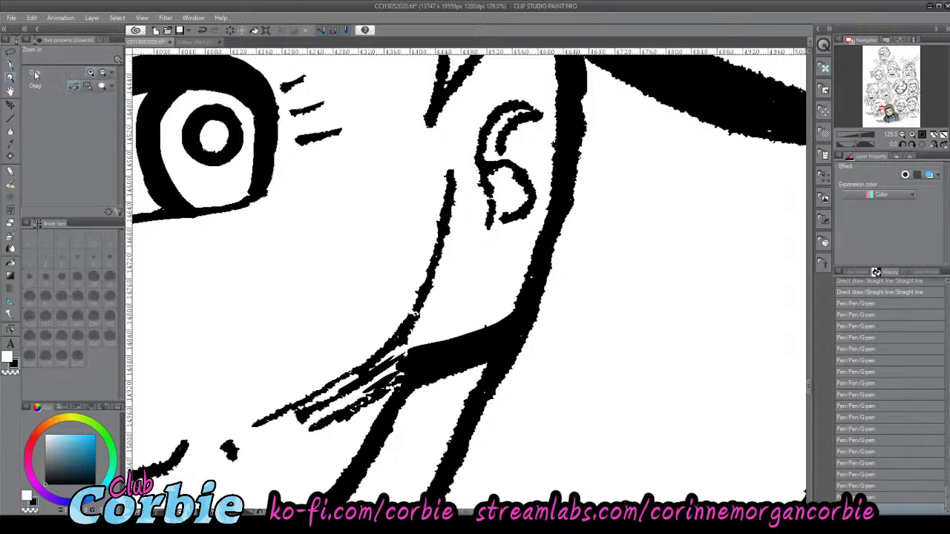
- Paint out the rough inner lines of the woman's ear with the white G-pen at size 120
drag(445, 242, 399, 260)
drag(449, 236, 549, 182)
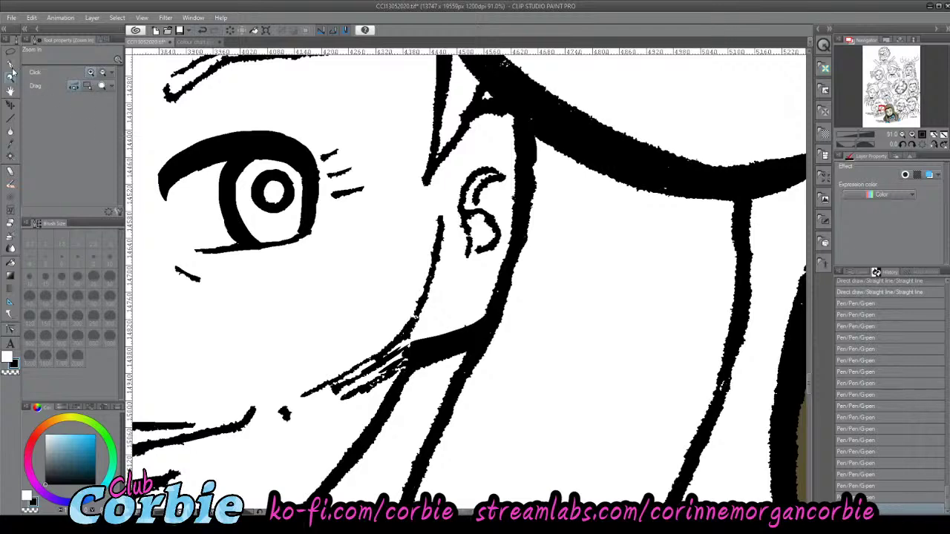
key(p)
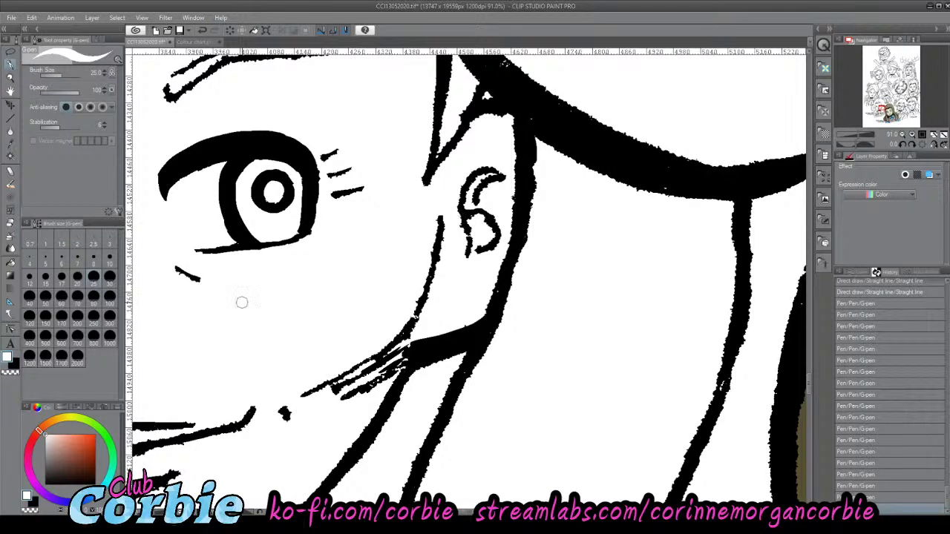
click(29, 318)
mouse_move(475, 214)
mouse_down()
mouse_move(487, 172)
mouse_move(478, 250)
mouse_up()
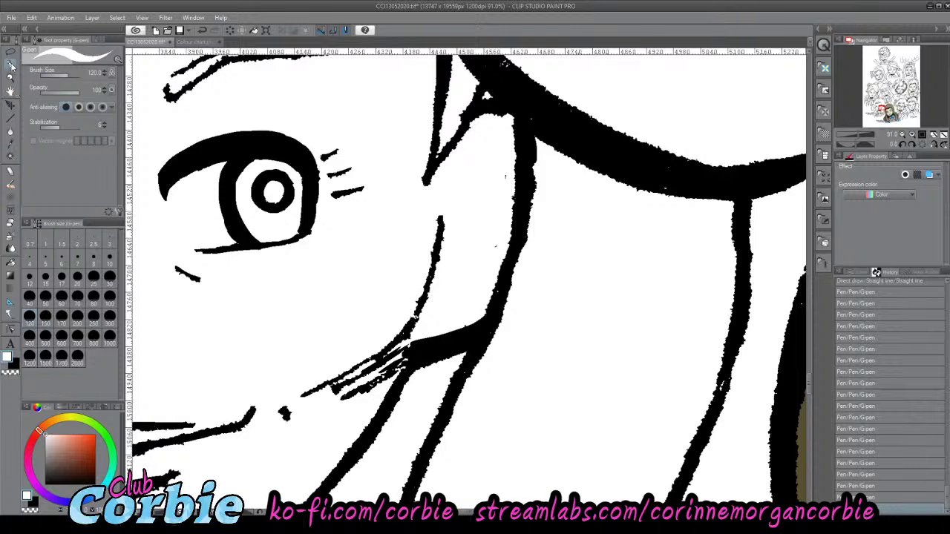
- Redraw the ear's inner contour and its two short fold lines with the black G-pen at size 30
click(14, 364)
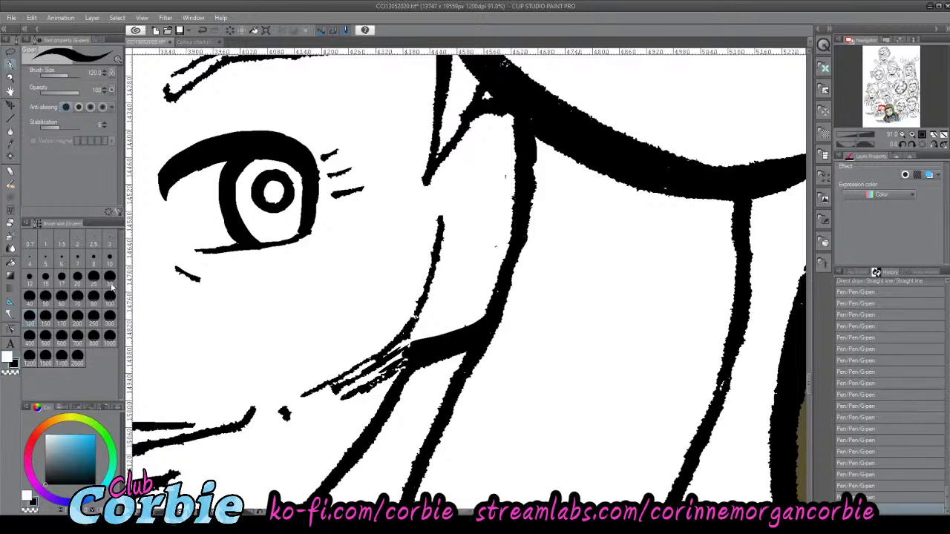
click(112, 285)
drag(496, 156, 455, 295)
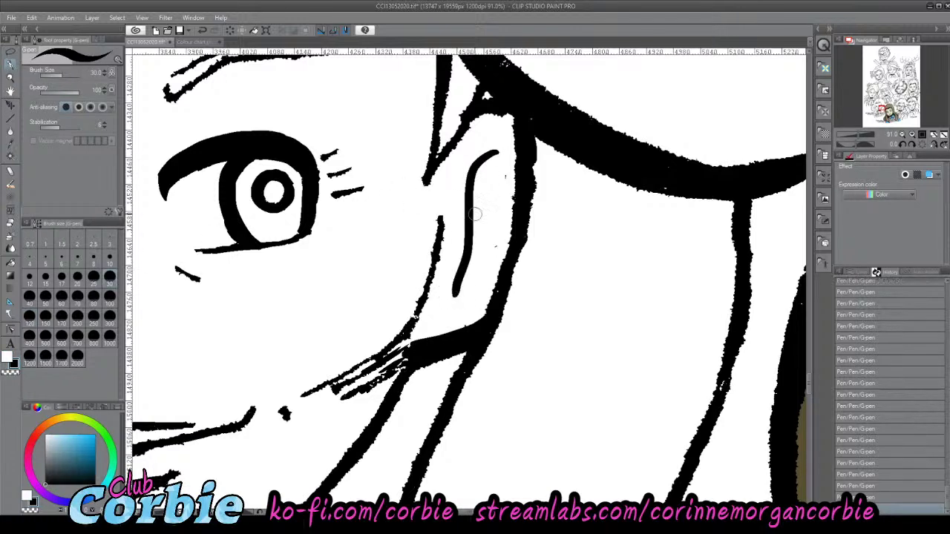
mouse_move(503, 190)
mouse_down()
mouse_move(491, 152)
mouse_move(490, 241)
mouse_move(481, 261)
mouse_up()
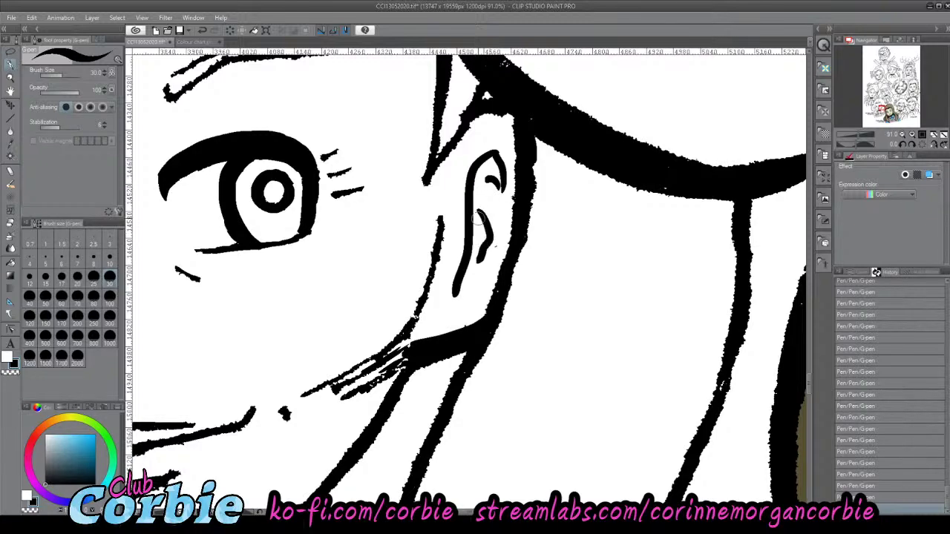
- Retrace the upper and lower outlines of the woman's right eyebrow with the black G-pen at size 20
click(11, 78)
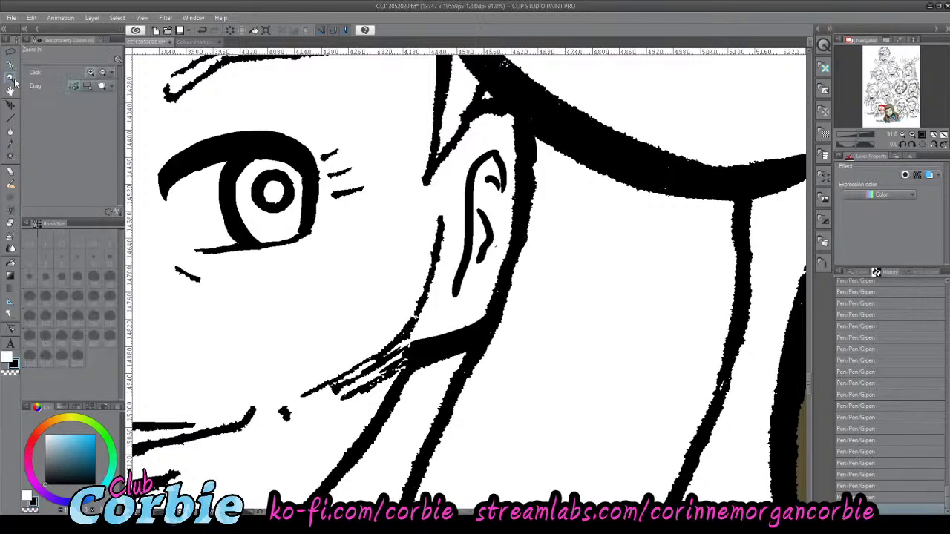
drag(399, 198, 341, 235)
click(341, 233)
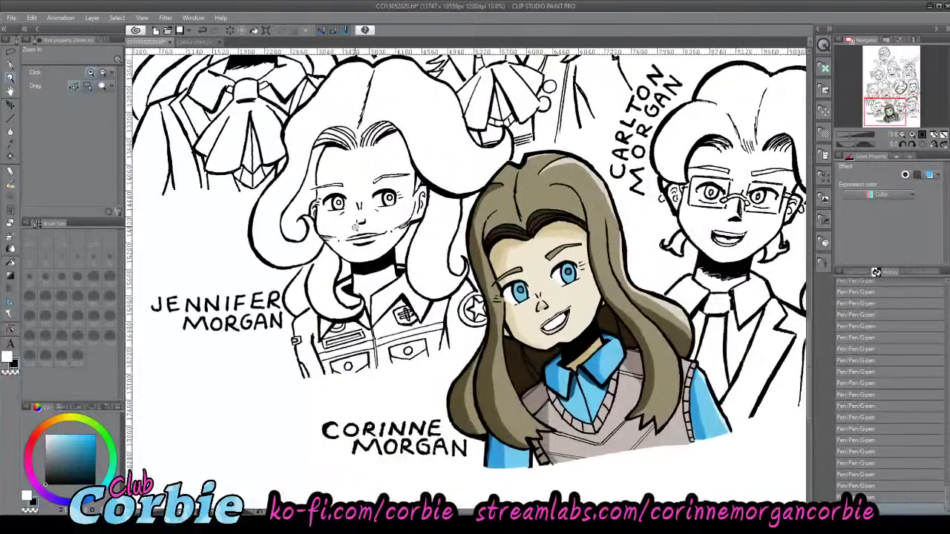
drag(328, 198, 349, 220)
click(395, 181)
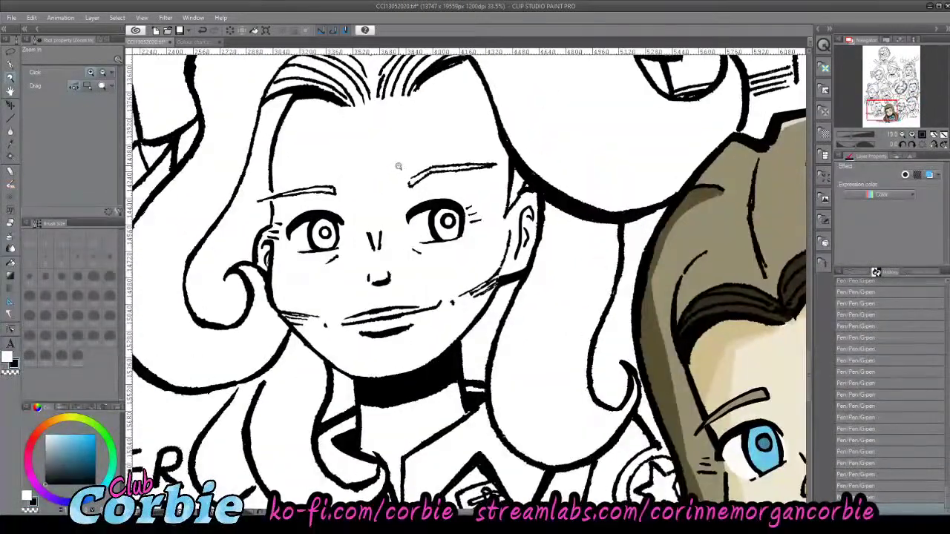
click(337, 187)
drag(229, 194, 273, 172)
click(9, 65)
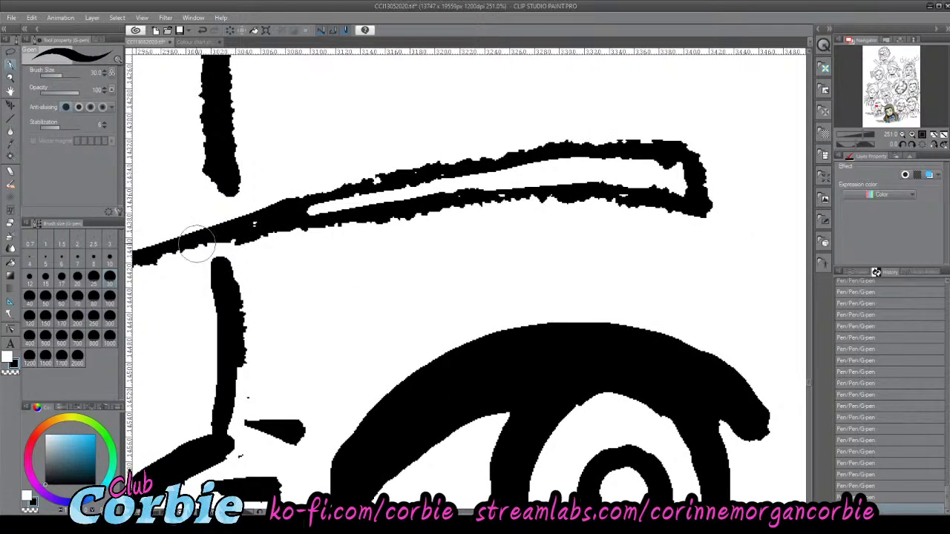
click(75, 284)
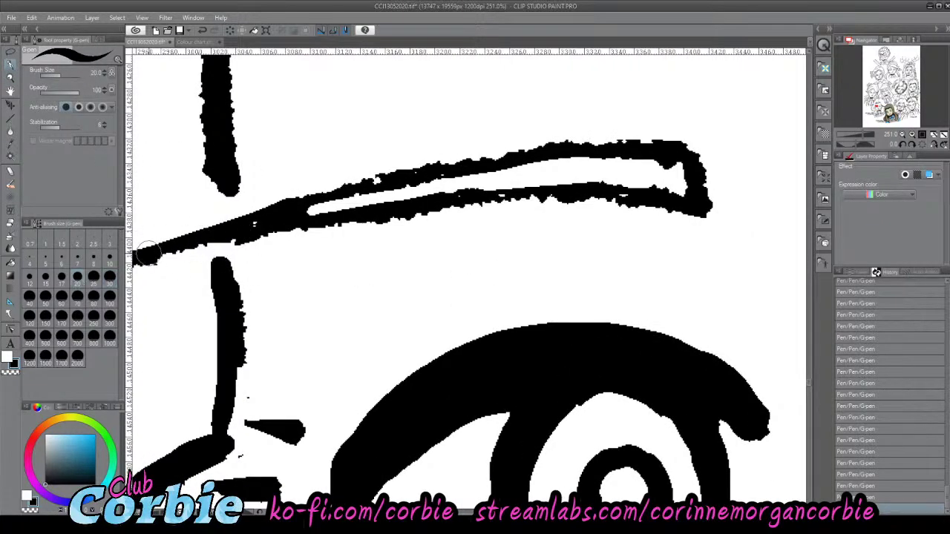
mouse_move(137, 258)
mouse_down()
mouse_move(271, 227)
mouse_move(494, 201)
mouse_move(688, 196)
mouse_up()
mouse_move(291, 200)
mouse_down()
mouse_move(563, 146)
mouse_move(670, 145)
mouse_move(672, 171)
mouse_up()
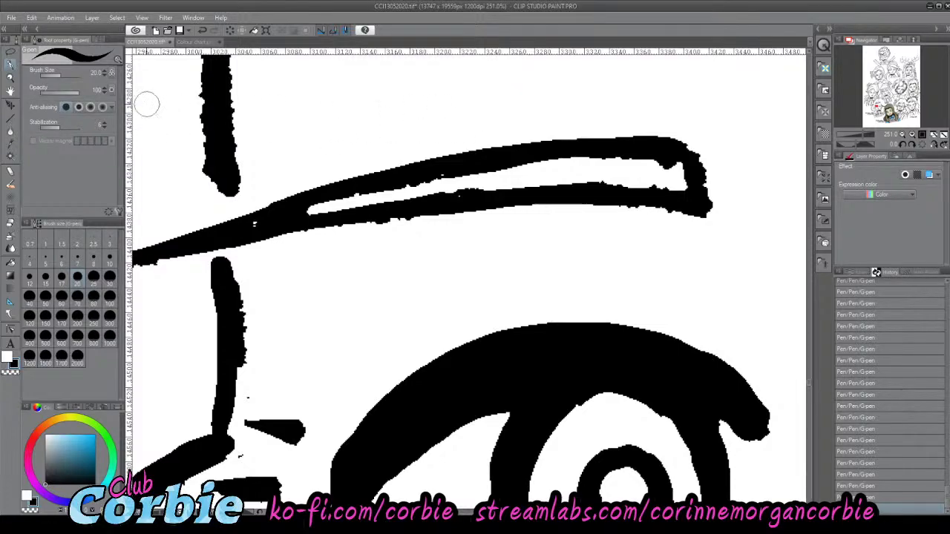
- Close the inner end of the woman's left eyebrow and retrace its upper and lower outlines with the black G-pen
click(11, 77)
scroll(333, 220, down, 6)
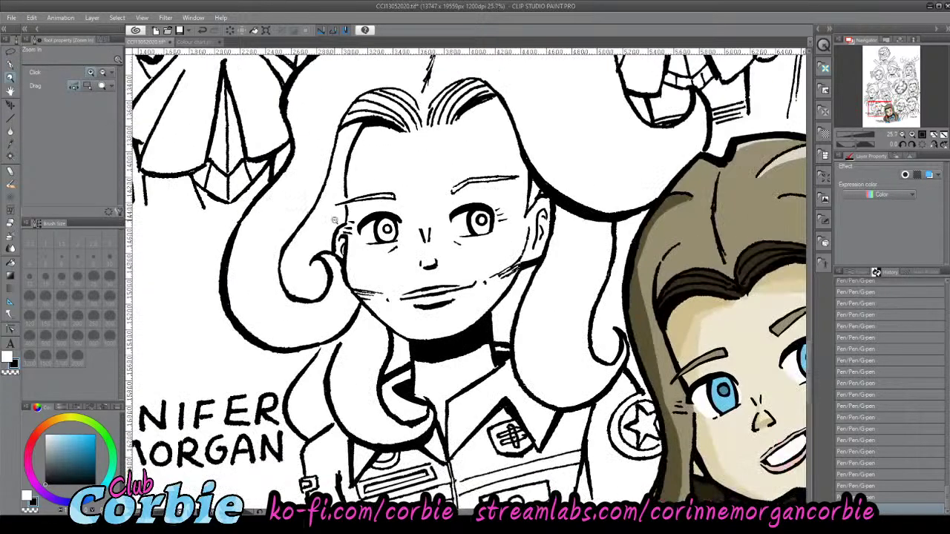
scroll(493, 176, up, 5)
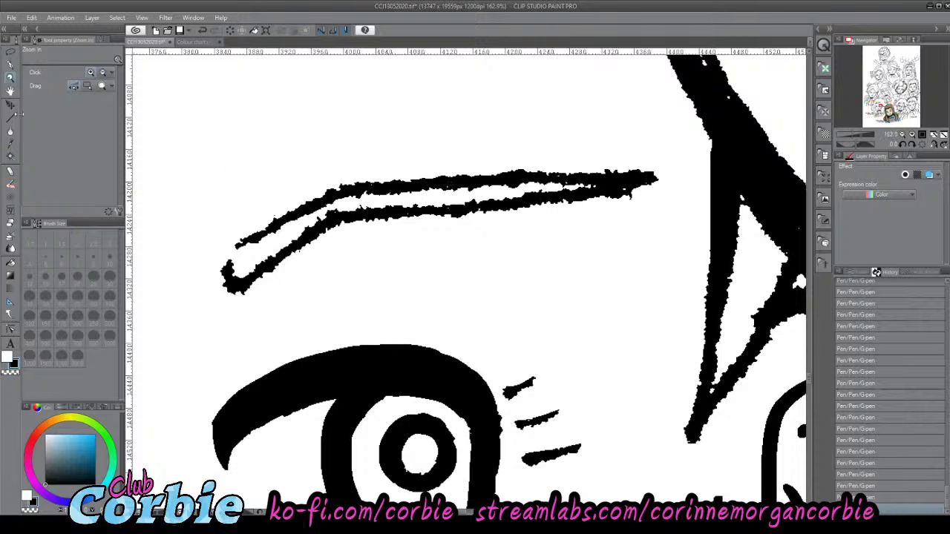
click(10, 65)
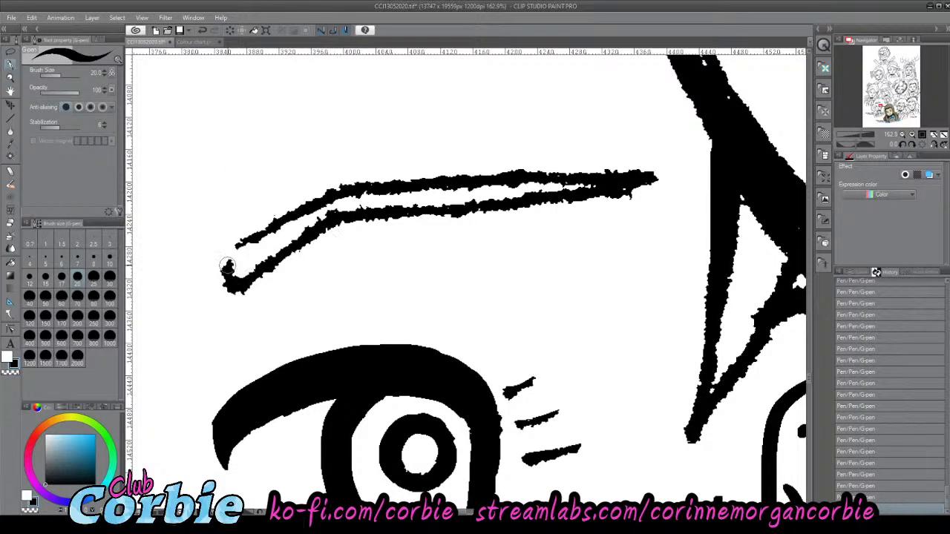
mouse_move(229, 273)
mouse_down()
mouse_move(242, 236)
mouse_move(325, 202)
mouse_up()
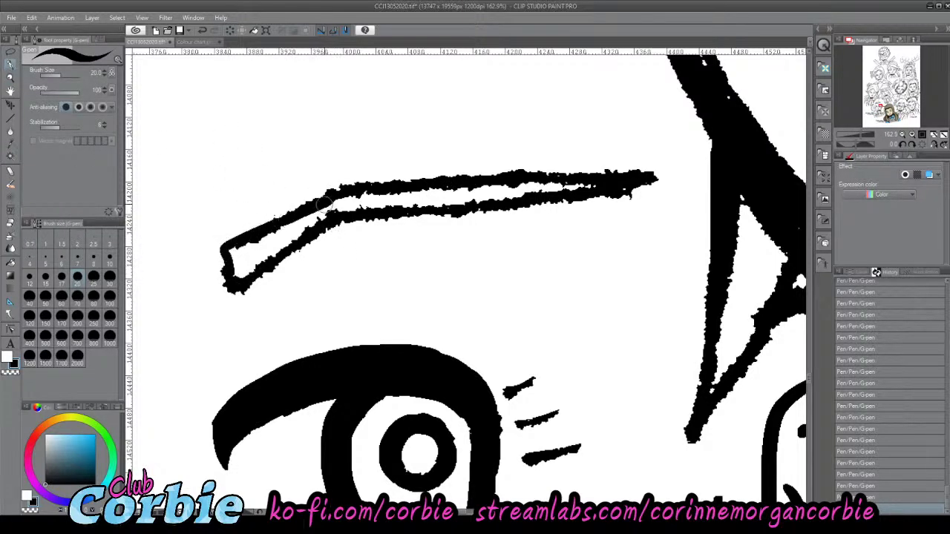
mouse_move(242, 286)
mouse_down()
mouse_move(337, 221)
mouse_move(634, 176)
mouse_up()
mouse_move(342, 190)
mouse_down()
mouse_move(472, 173)
mouse_move(644, 170)
mouse_up()
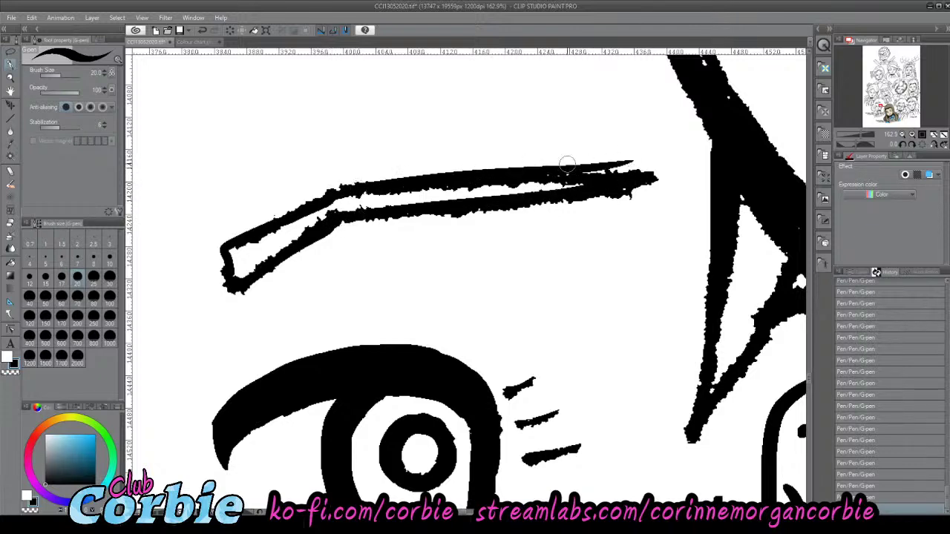
drag(337, 186, 628, 167)
- Clean the inside and outer tip of the left eyebrow in white, and smooth the upper line near its inner end in black
key(x)
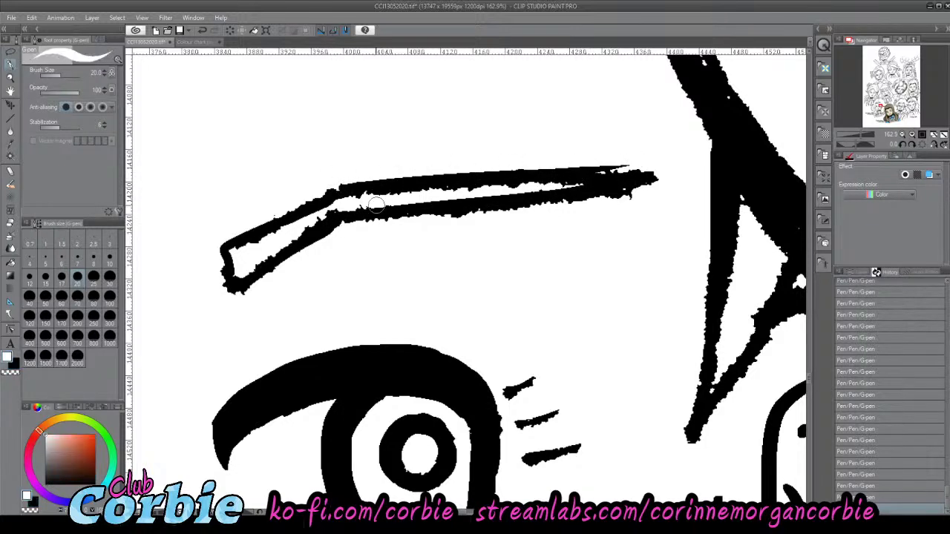
mouse_move(358, 201)
mouse_down()
mouse_move(560, 186)
mouse_move(664, 160)
mouse_up()
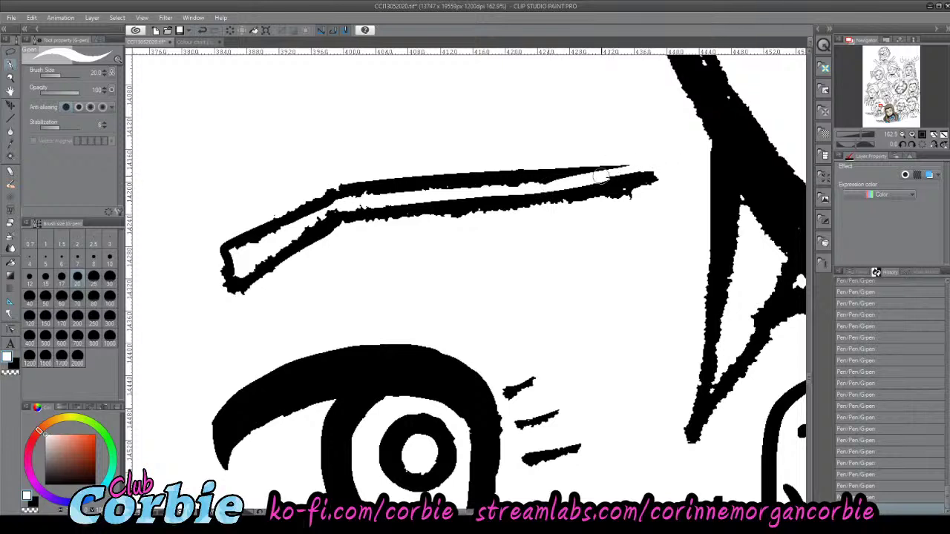
drag(576, 179, 667, 159)
drag(264, 256, 311, 229)
key(x)
drag(226, 246, 345, 191)
- Trim the left eyebrow's rough lower edge and inner end with the white G-pen
key(x)
mouse_move(274, 248)
mouse_down()
mouse_move(336, 210)
mouse_move(392, 202)
mouse_move(529, 188)
mouse_move(380, 218)
mouse_move(573, 200)
mouse_up()
key(ctrl+z)
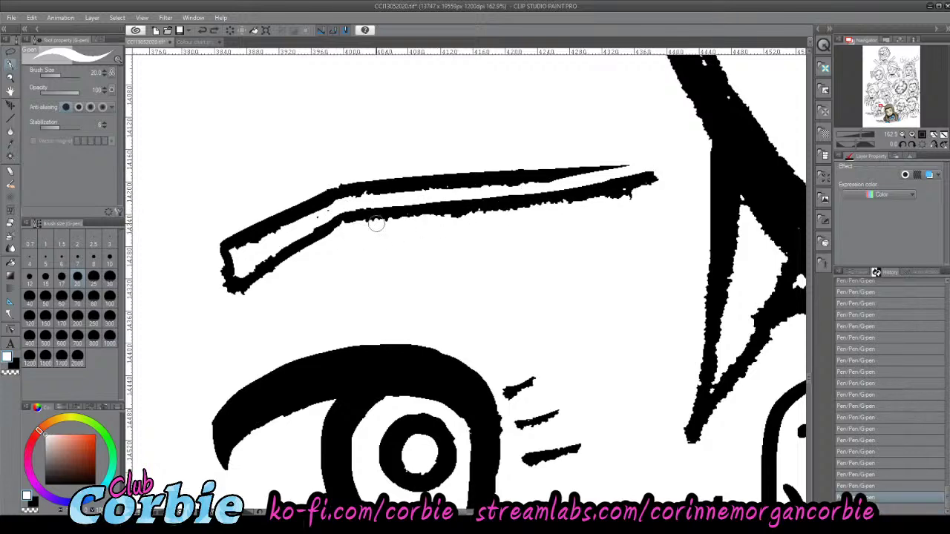
drag(376, 223, 668, 168)
drag(601, 204, 636, 195)
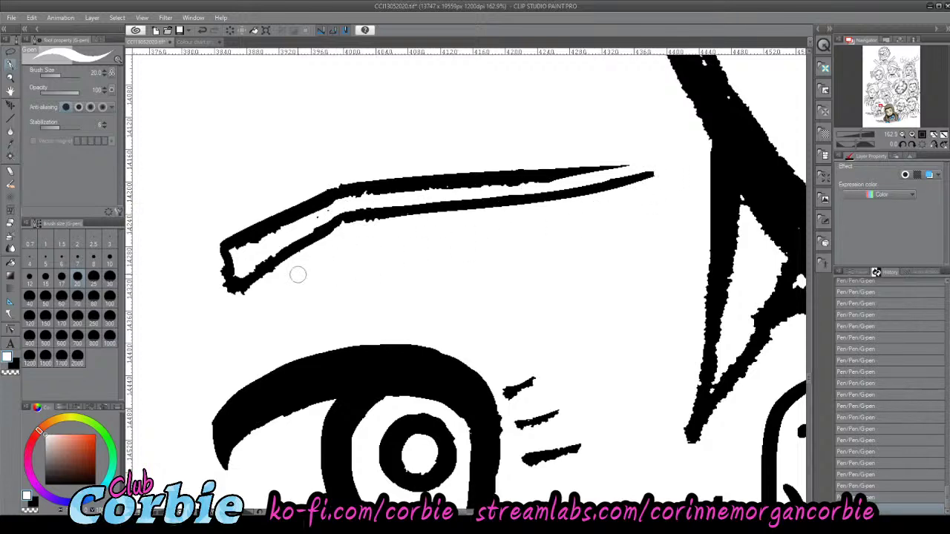
drag(250, 268, 285, 241)
drag(219, 261, 229, 303)
- Touch up the end of the inner frame on the uniform's name plate with the black G-pen
click(10, 78)
drag(342, 203, 244, 215)
drag(323, 230, 352, 227)
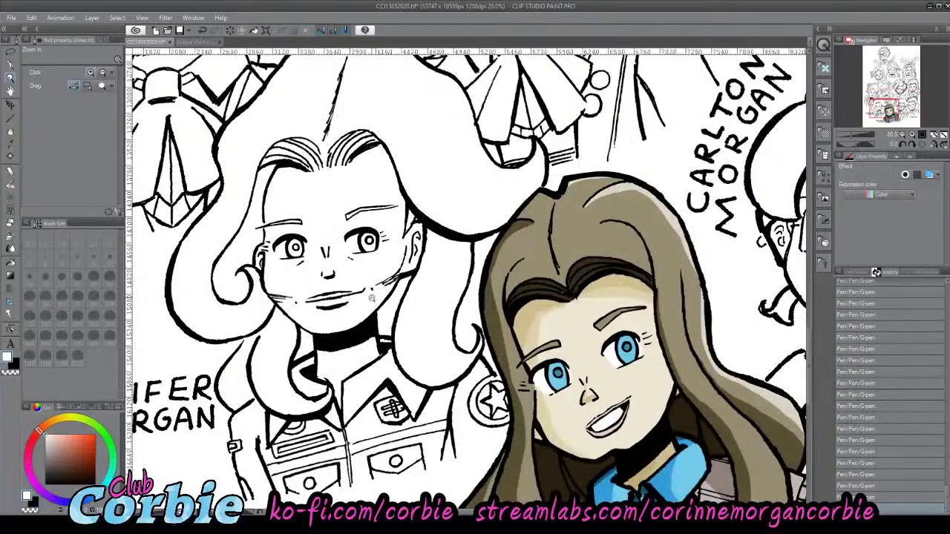
scroll(373, 298, down, 2)
scroll(360, 411, up, 5)
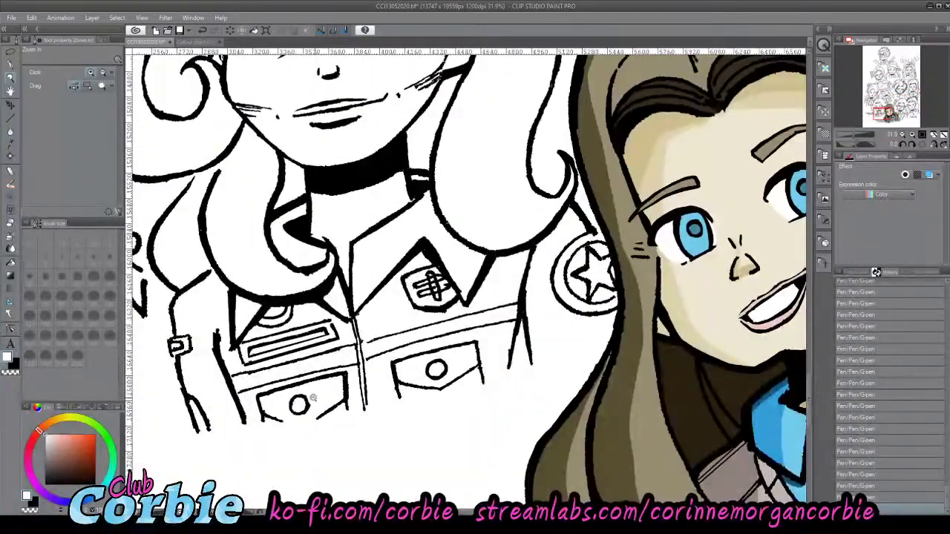
scroll(269, 376, up, 5)
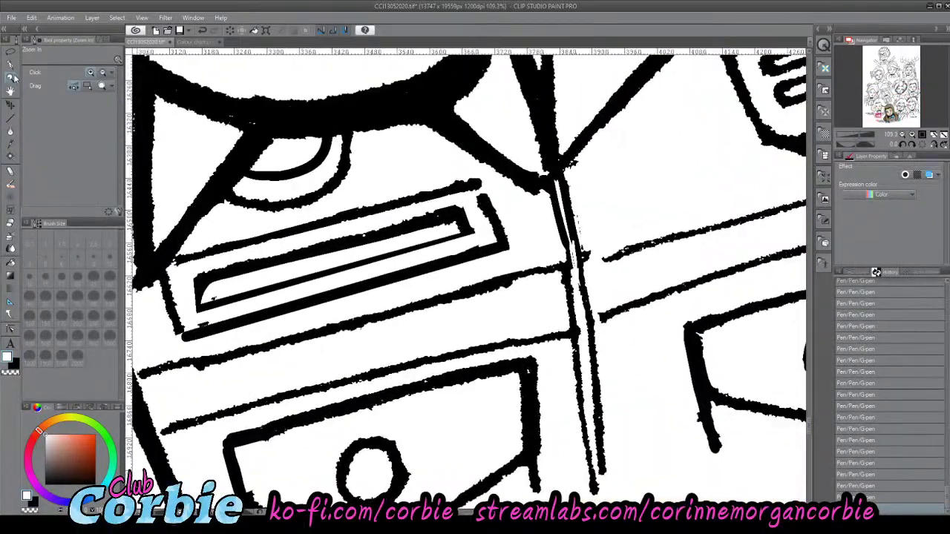
click(11, 66)
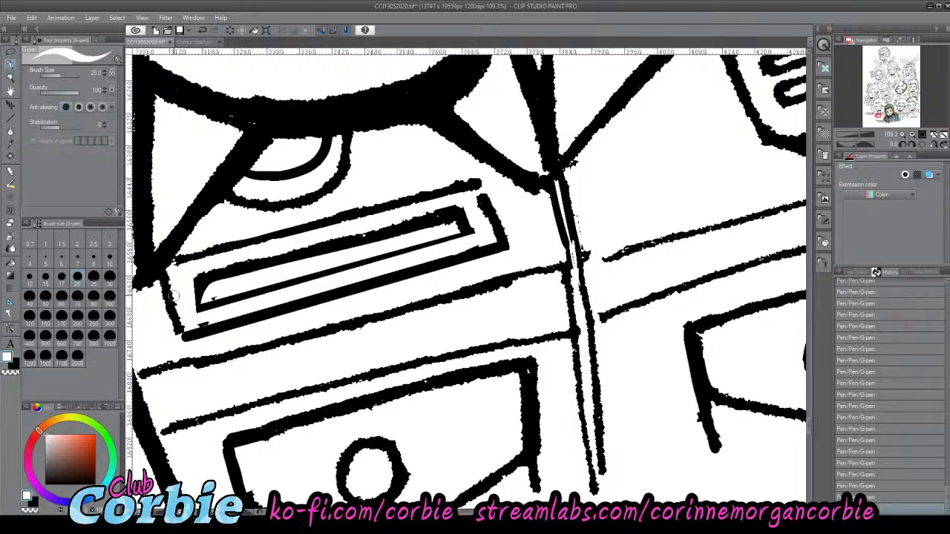
key(x)
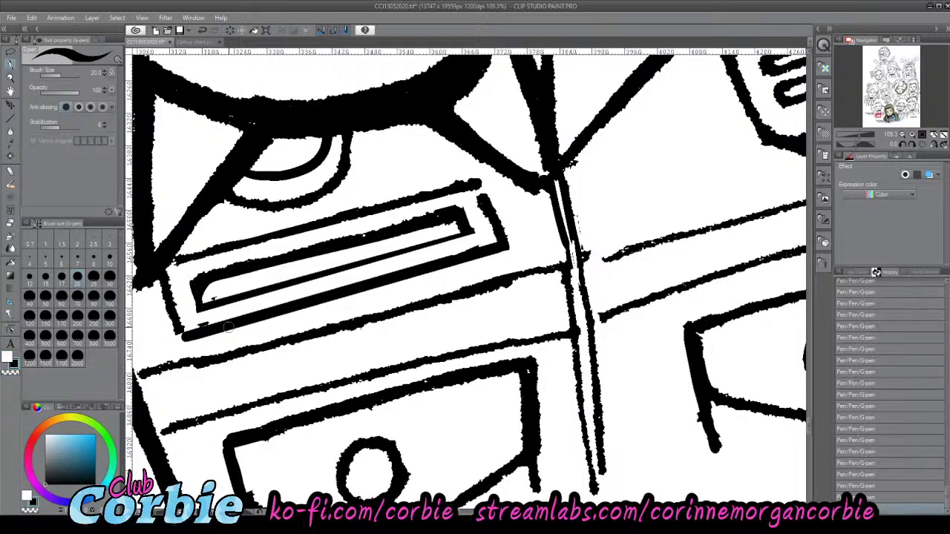
click(11, 76)
drag(259, 273, 278, 336)
scroll(312, 351, down, 7)
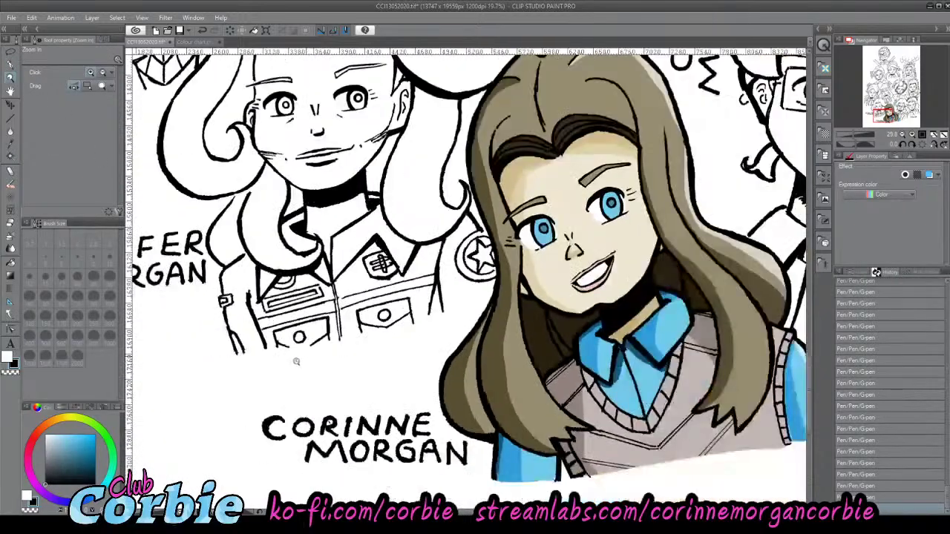
scroll(326, 227, up, 3)
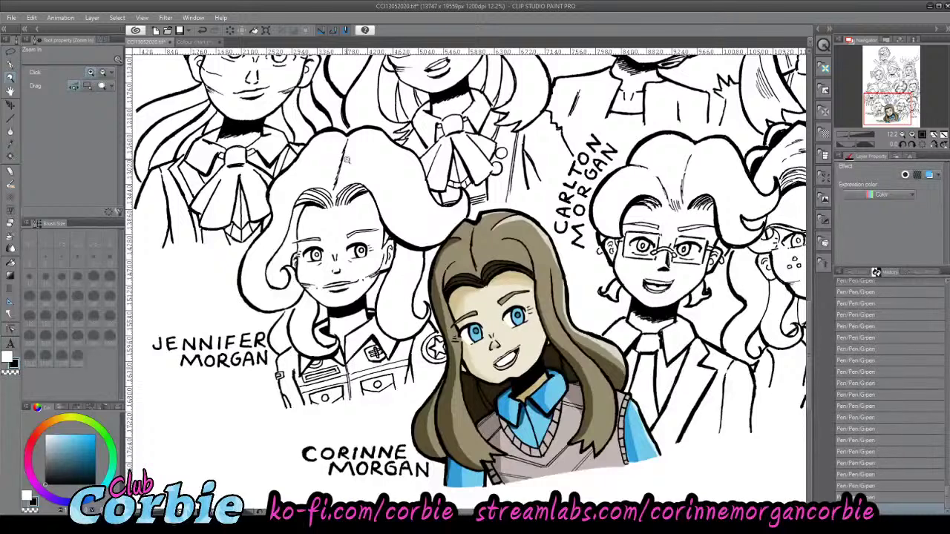
double_click(598, 9)
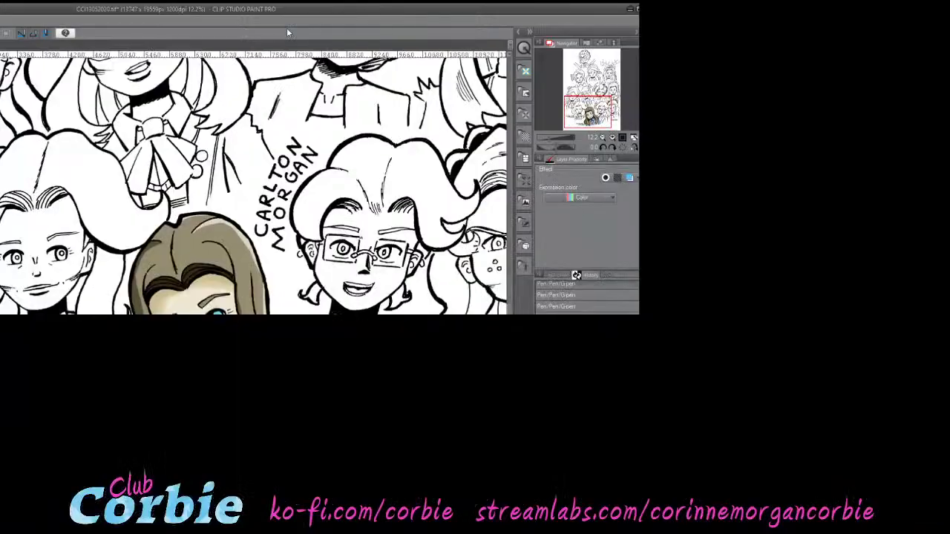
double_click(249, 10)
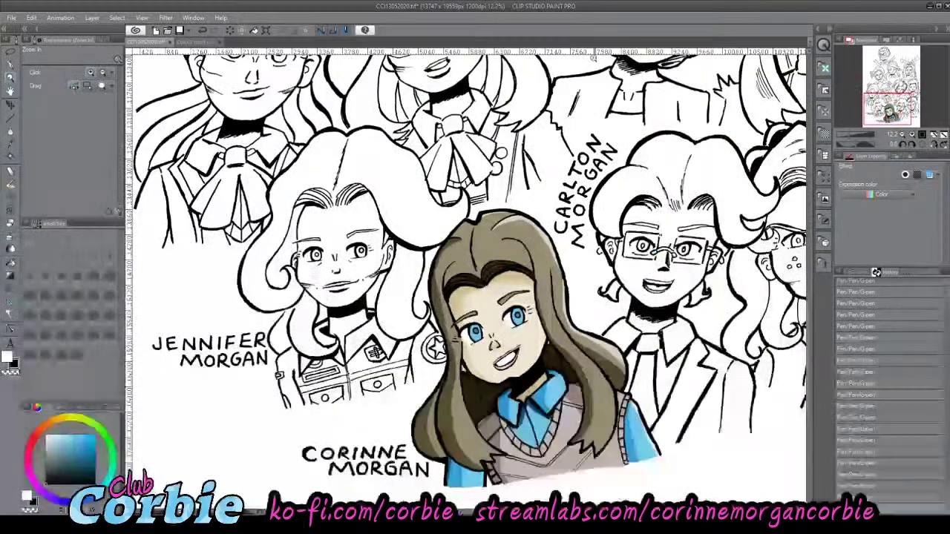
- Trim the bump on the thick line beside the woman's hair curl in white at size 30, and fill the line's white specks in black
drag(471, 162, 493, 147)
drag(409, 167, 462, 132)
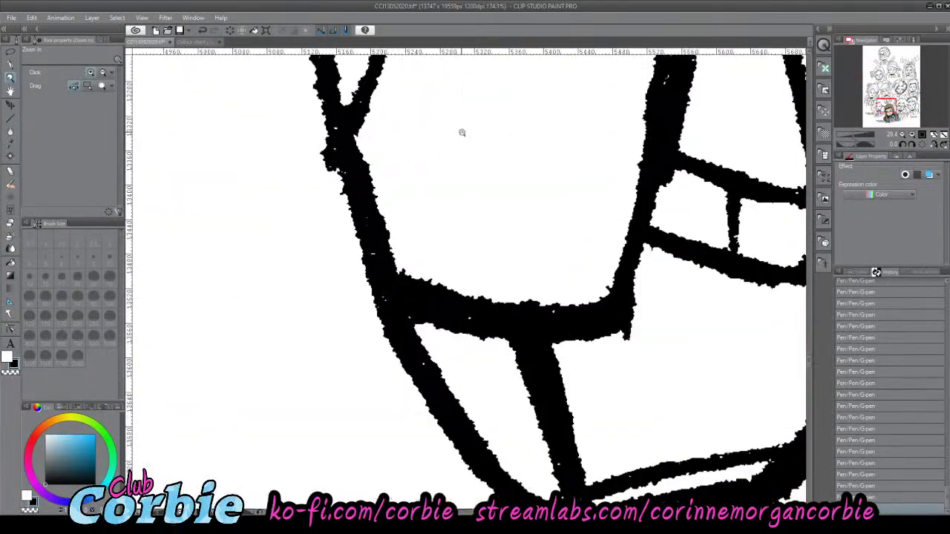
key(p)
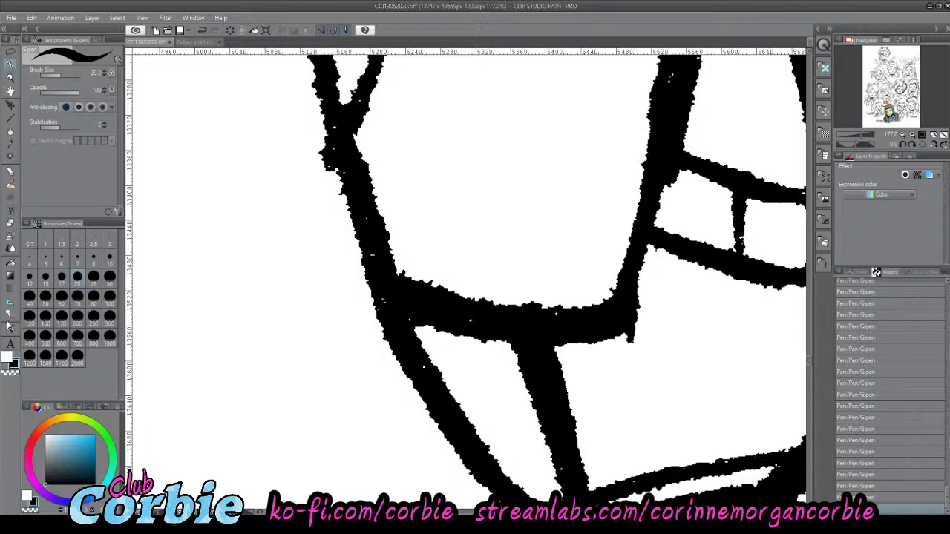
click(7, 357)
click(110, 276)
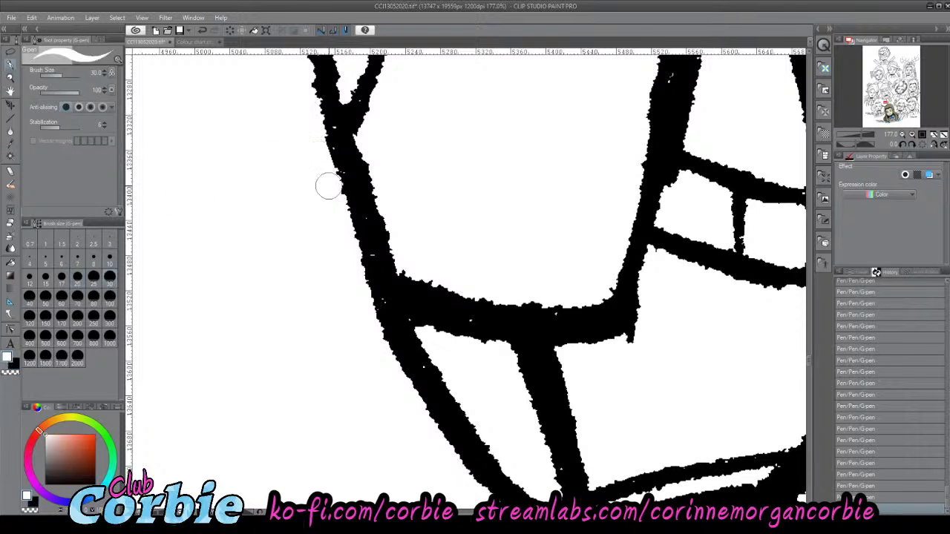
key(x)
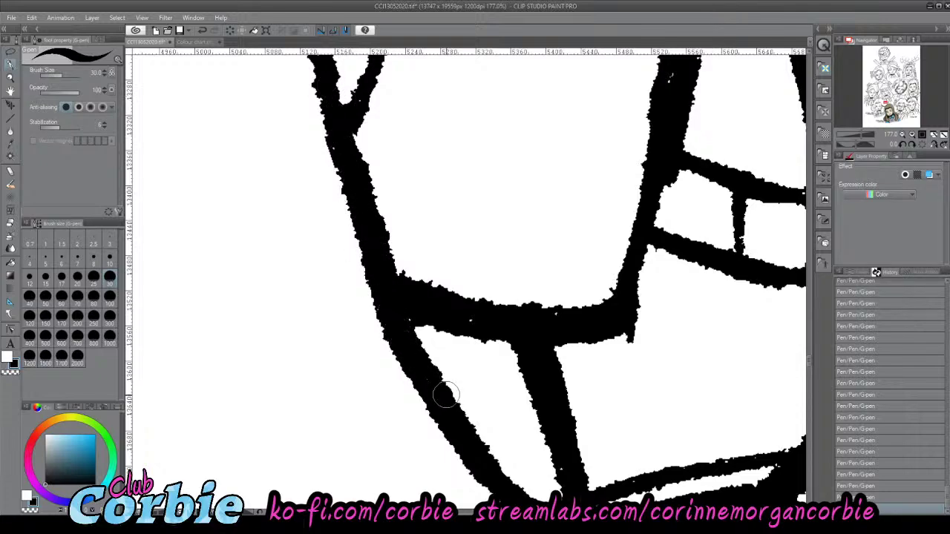
click(11, 76)
drag(387, 170, 347, 219)
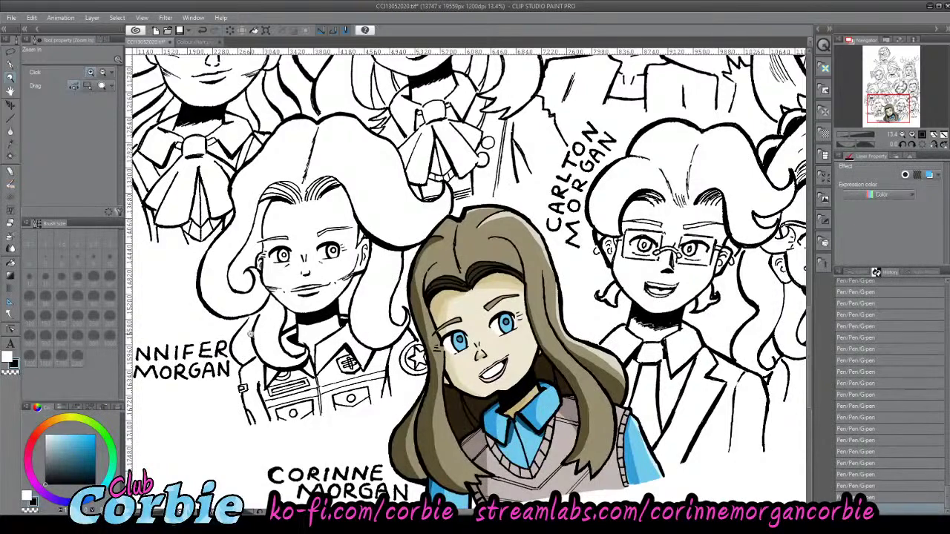
- Thin and taper the upper right edge of the hair strand line below the woman's curl with the white G-pen at size 30
drag(254, 328, 333, 312)
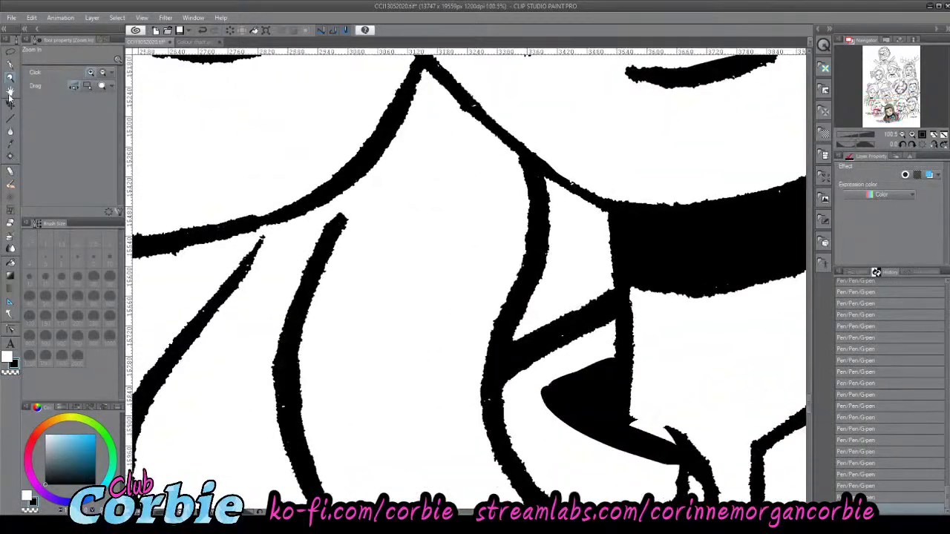
click(11, 65)
key(x)
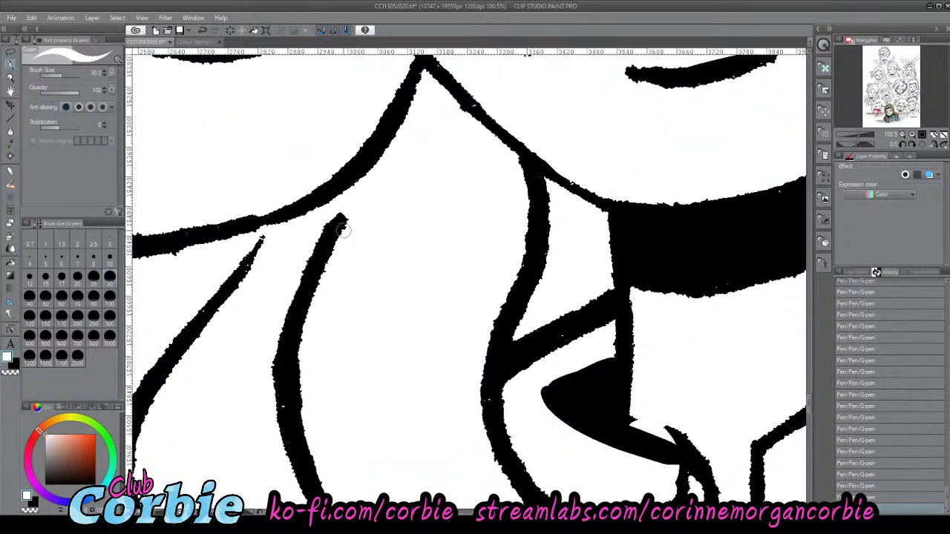
drag(361, 193, 302, 339)
key(ctrl+z)
mouse_move(345, 214)
mouse_down()
mouse_move(298, 367)
mouse_move(309, 404)
mouse_up()
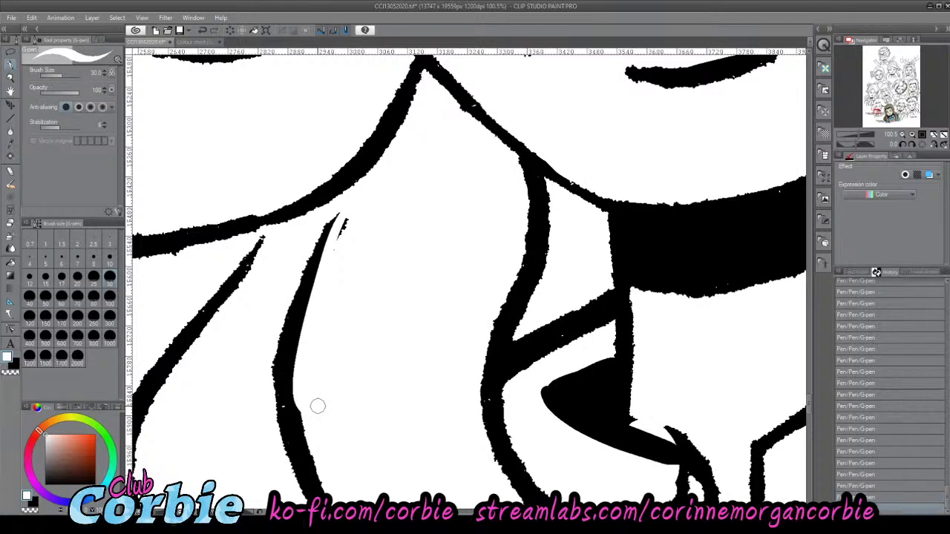
key(ctrl+z)
mouse_move(345, 208)
mouse_down()
mouse_move(301, 337)
mouse_move(305, 415)
mouse_up()
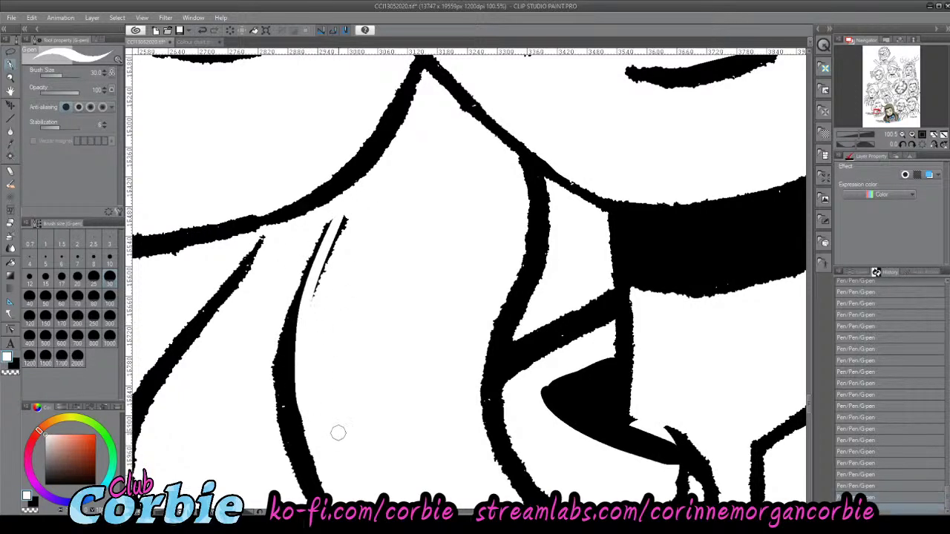
drag(346, 212, 314, 304)
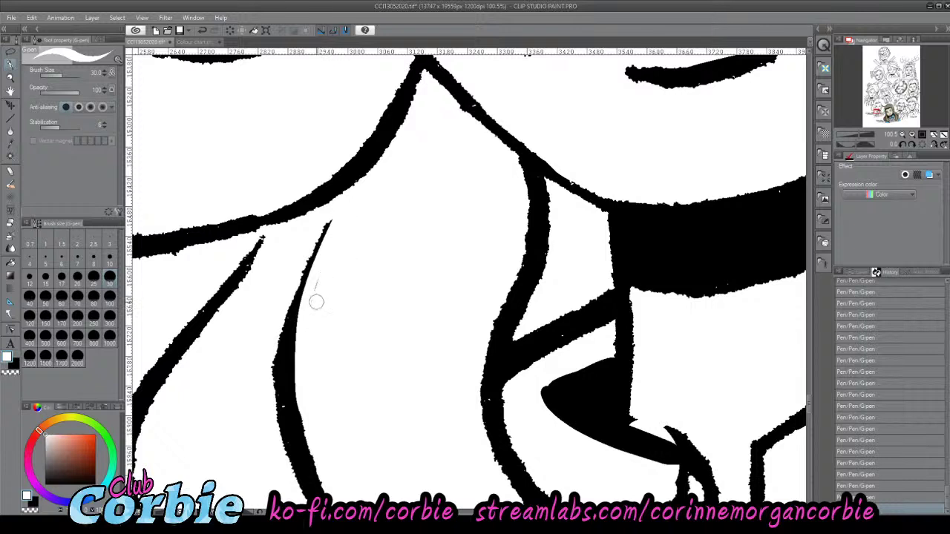
- Extend the neighbouring strand's thin tip in black up to the thick outline of the hair curl
key(x)
mouse_move(248, 268)
mouse_down()
mouse_move(273, 220)
mouse_move(253, 237)
mouse_move(245, 235)
mouse_move(267, 221)
mouse_move(252, 220)
mouse_move(310, 198)
mouse_up()
key(ctrl+z)
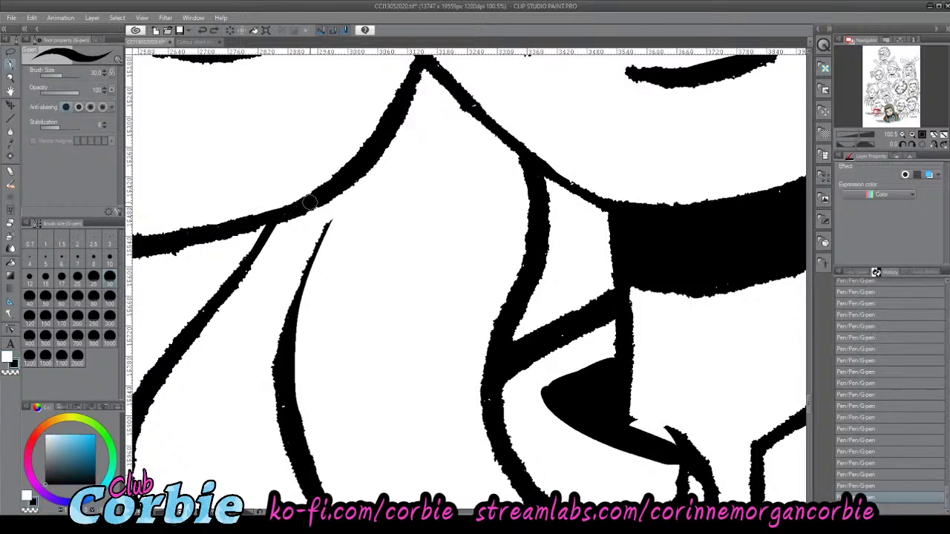
- Thicken the woman's left jaw line in black from the cheek down to the neck shadow with the G-pen
click(11, 77)
drag(358, 233, 270, 267)
drag(378, 185, 417, 229)
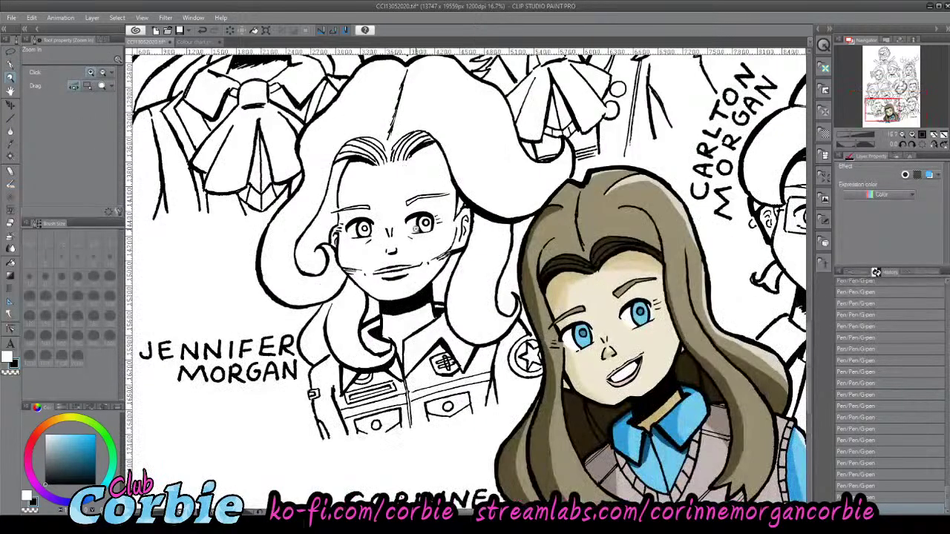
click(421, 255)
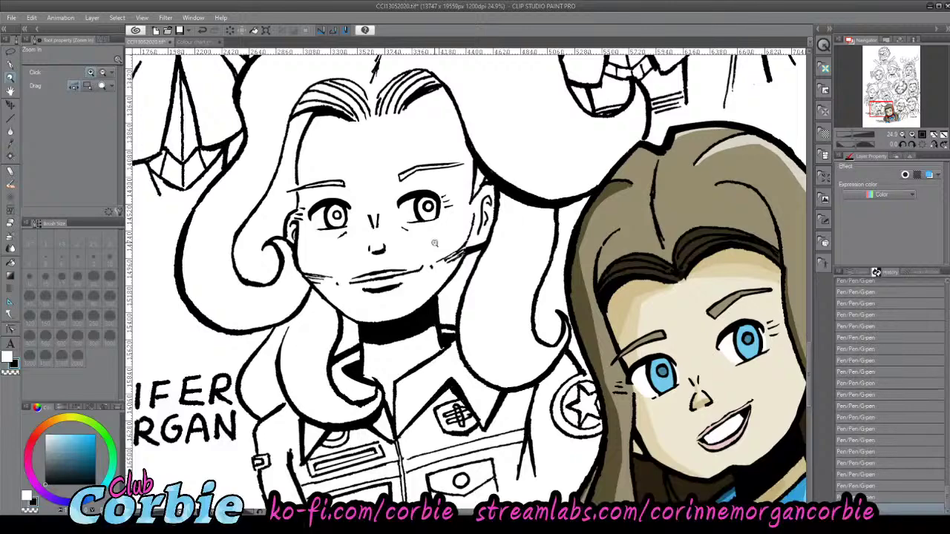
drag(337, 318, 384, 272)
click(10, 74)
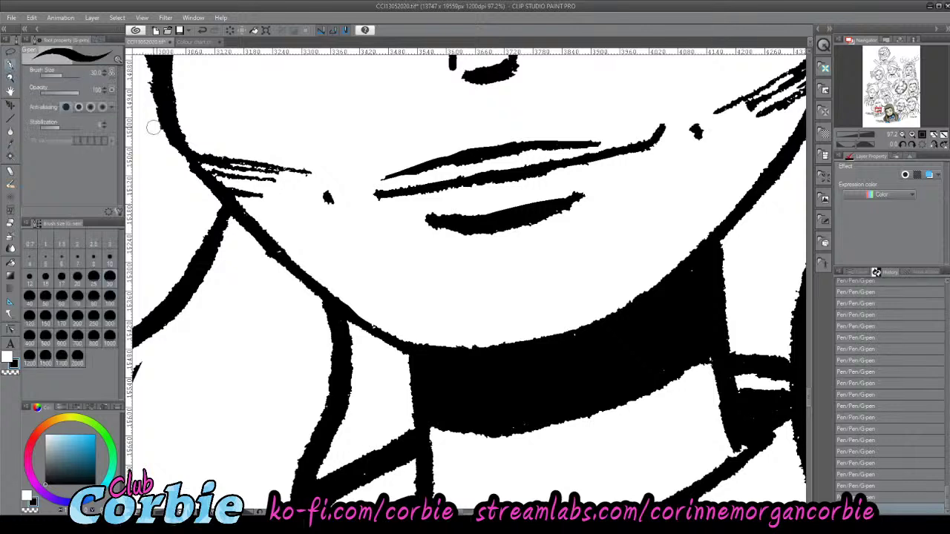
drag(332, 288, 352, 307)
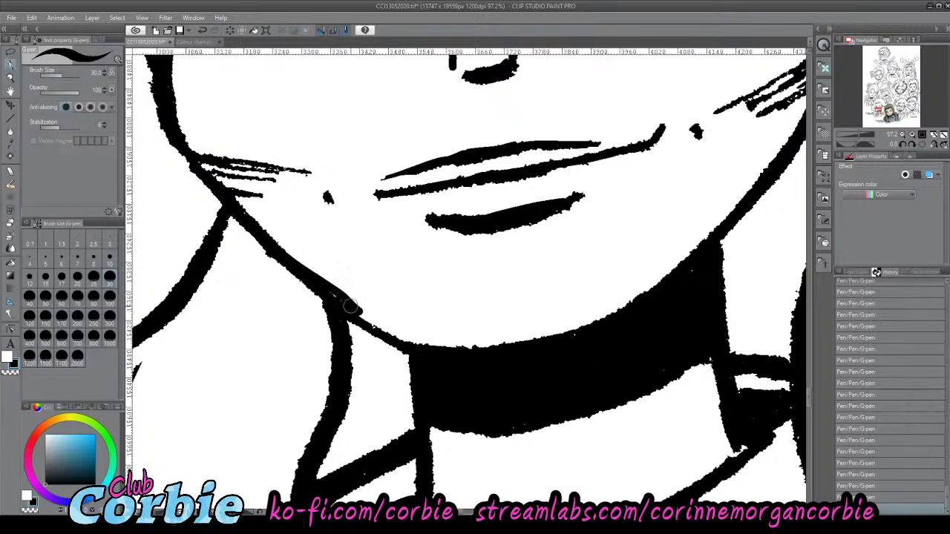
key(ctrl+z)
mouse_move(230, 214)
mouse_down()
mouse_move(337, 319)
mouse_move(236, 213)
mouse_move(317, 293)
mouse_move(409, 361)
mouse_up()
key(ctrl+z)
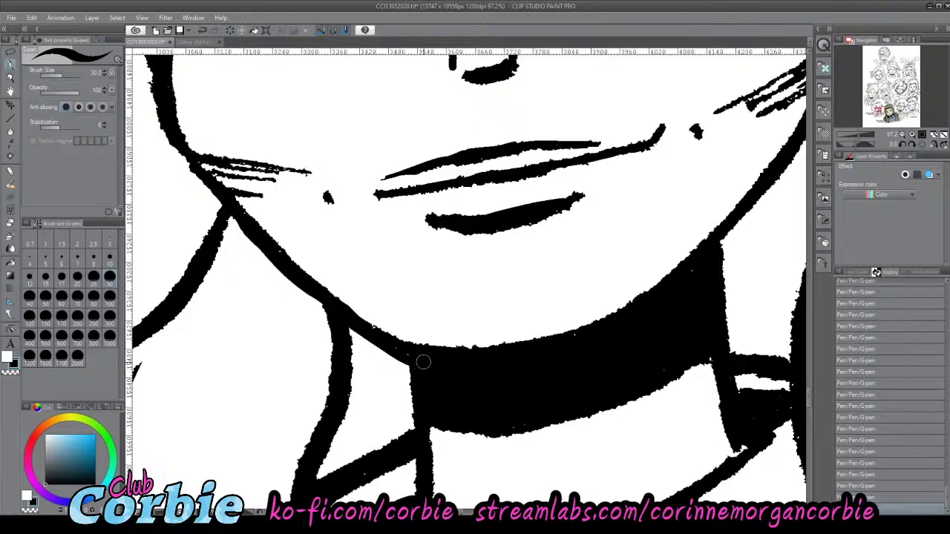
- Create a new raster layer between the Line Art layer and the coloured woman's colour layer
click(13, 80)
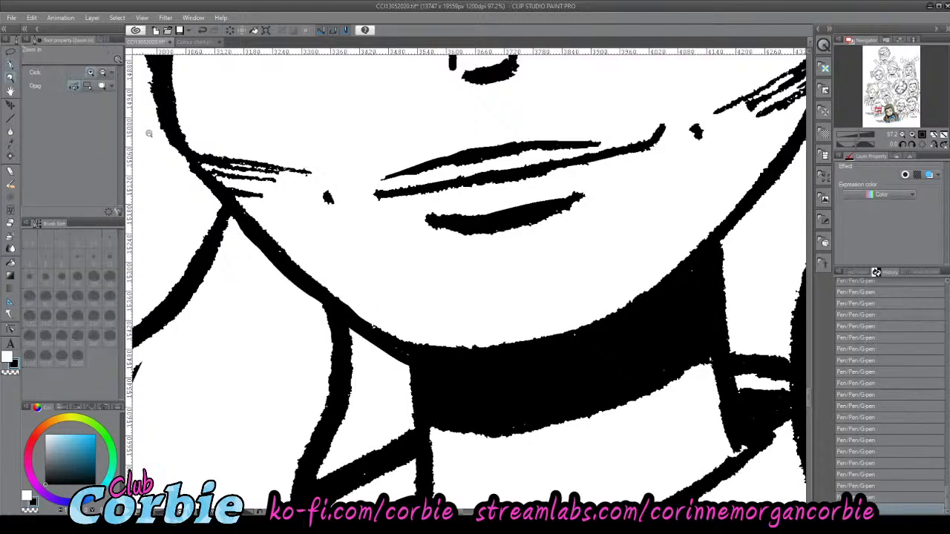
drag(342, 241, 287, 288)
drag(355, 184, 392, 141)
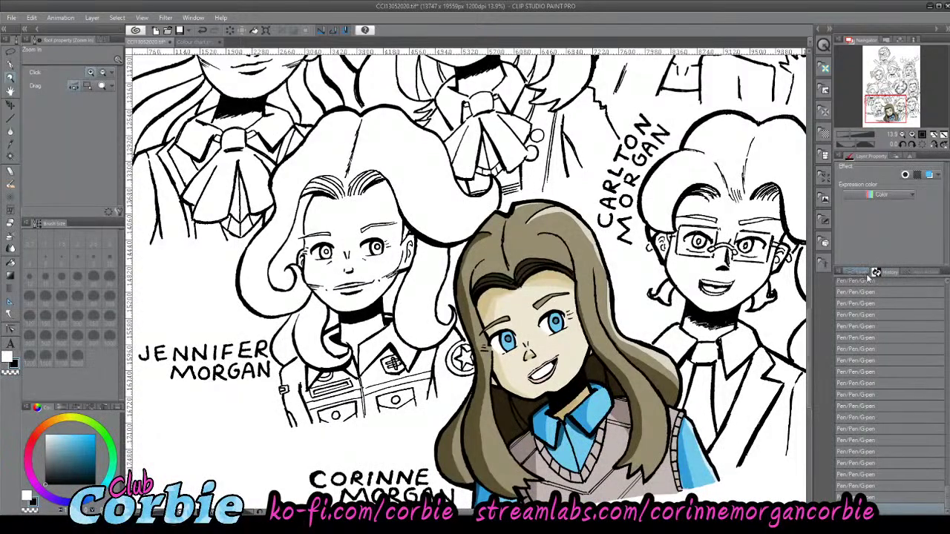
click(861, 272)
click(841, 341)
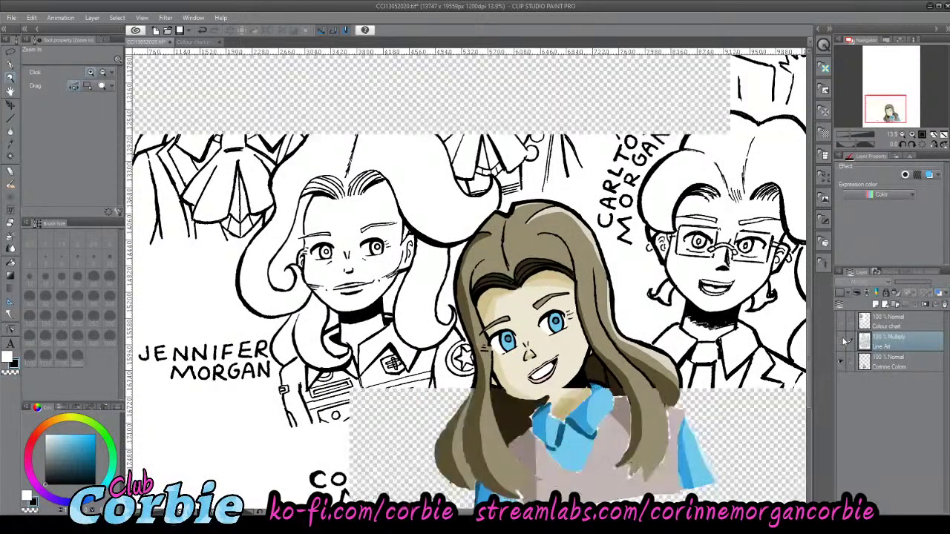
click(841, 340)
click(879, 364)
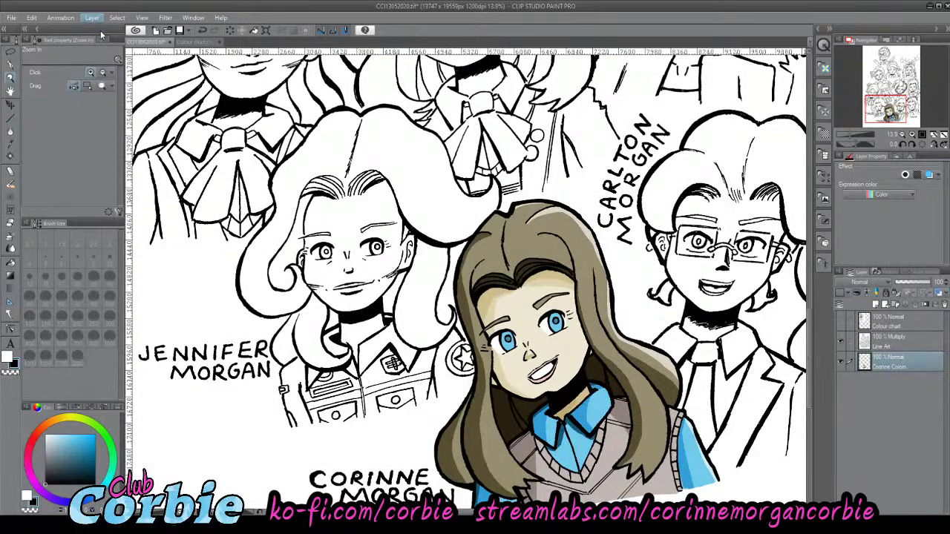
key(ctrl+shift+n)
- Show the Colour chart layer to examine the characters' skin, hair and attire swatches, and hide it again
click(842, 321)
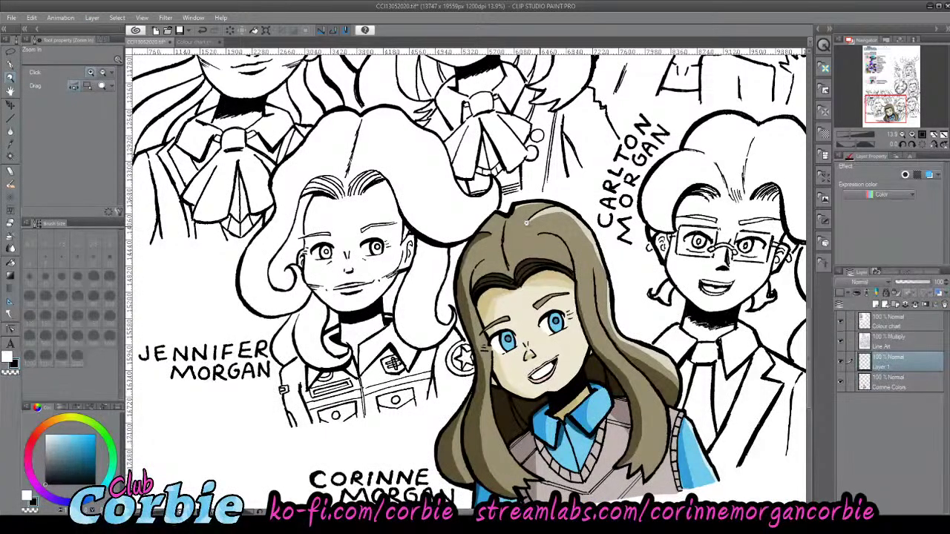
drag(376, 285, 293, 288)
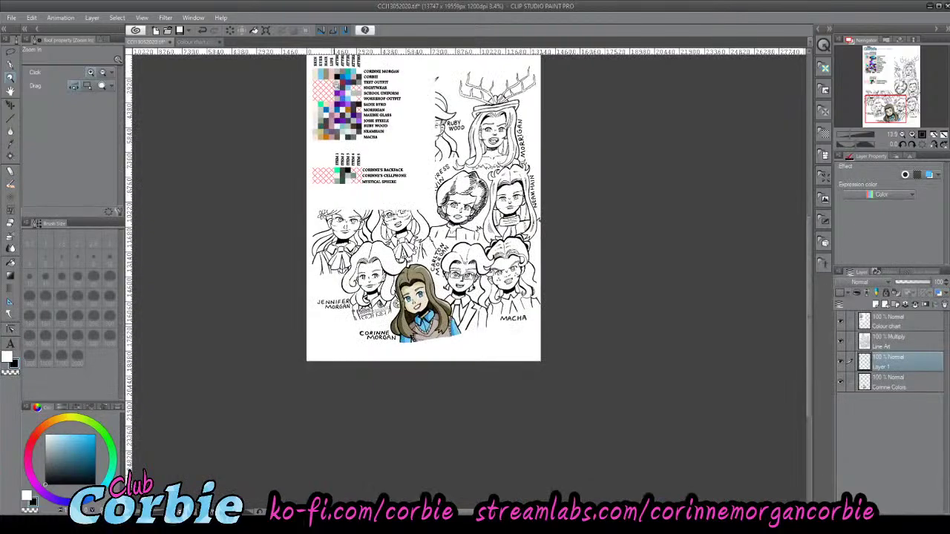
scroll(431, 276, up, 3)
scroll(440, 271, up, 2)
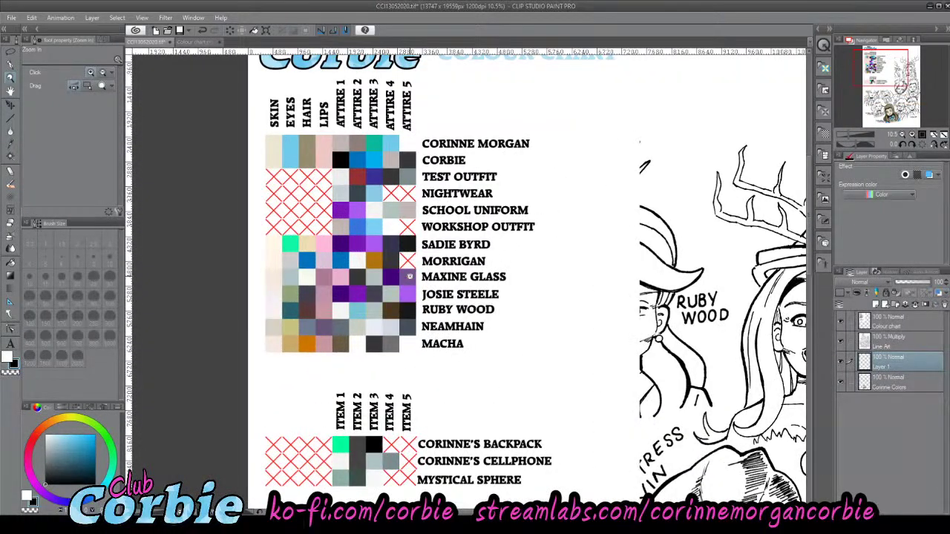
scroll(409, 231, down, 1)
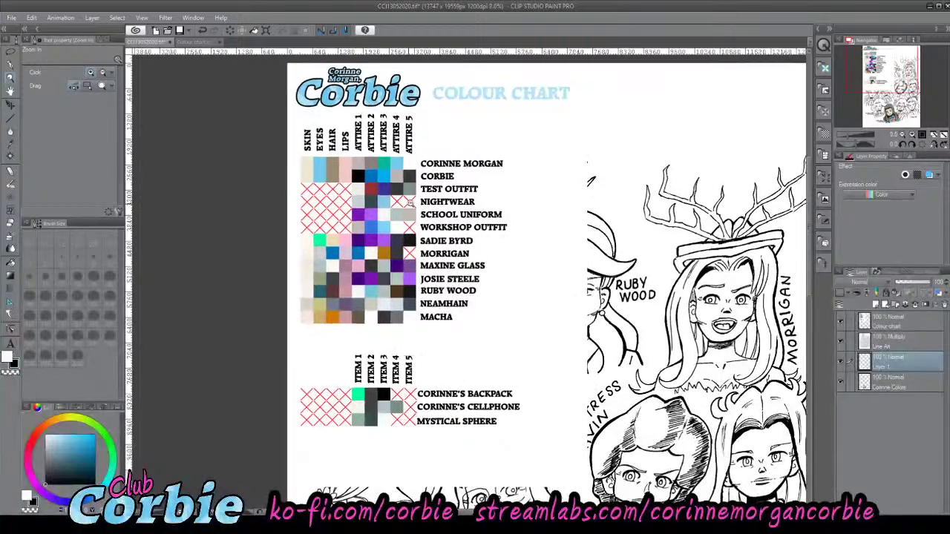
scroll(406, 230, up, 4)
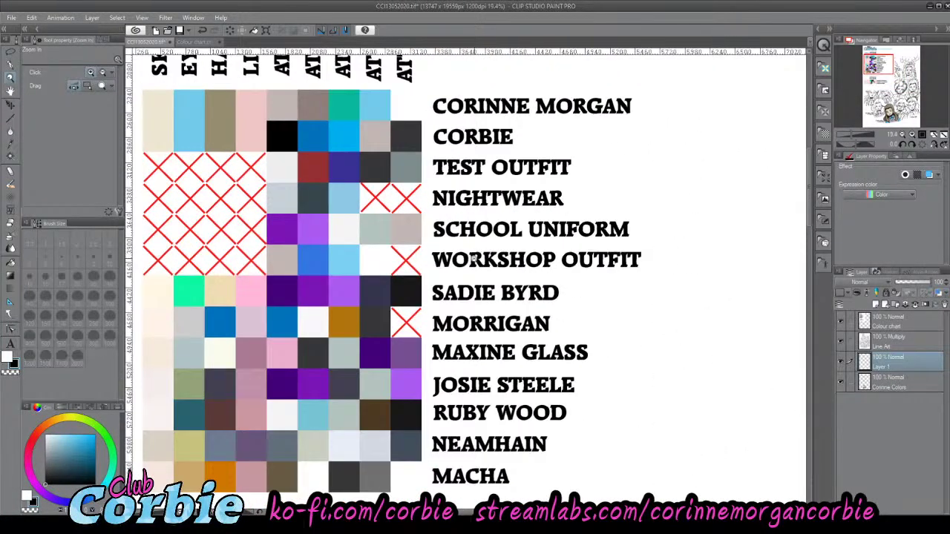
scroll(471, 259, down, 2)
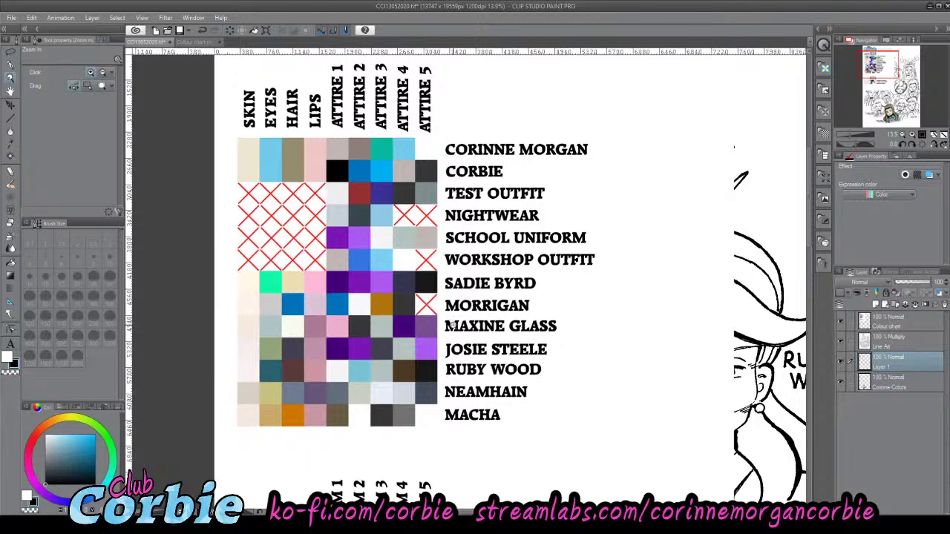
click(841, 321)
drag(565, 265, 509, 288)
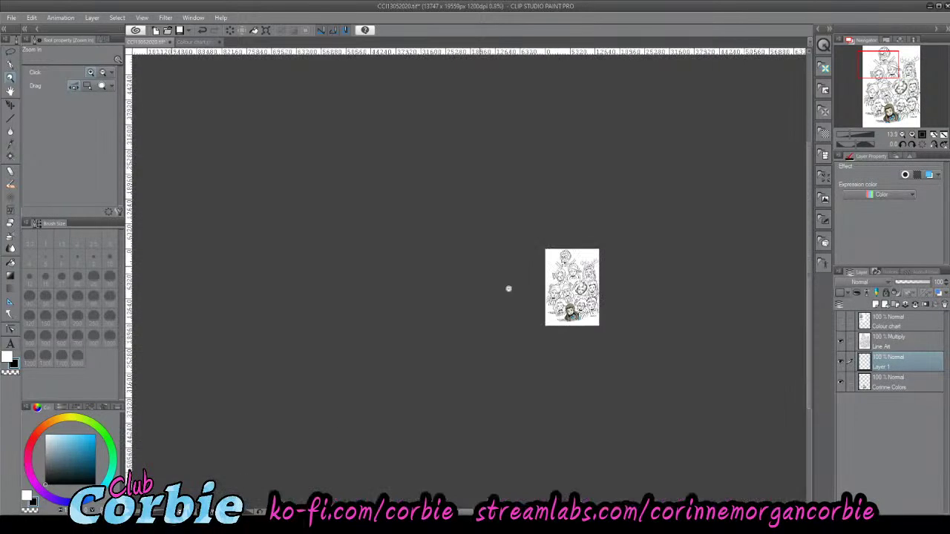
drag(599, 286, 616, 288)
scroll(553, 354, up, 4)
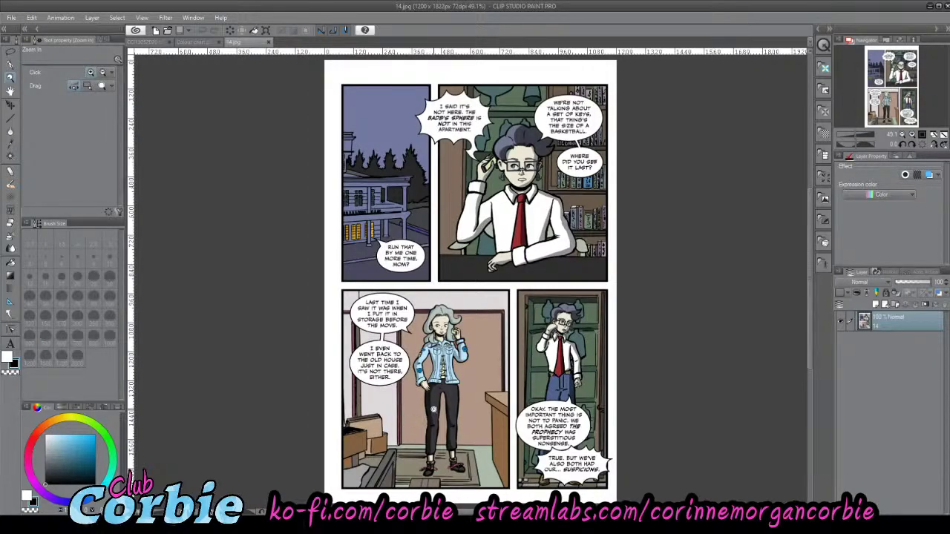
- Examine the colours of the grey-haired woman in the denim jacket on the comic page 14.jpg
drag(449, 389, 477, 372)
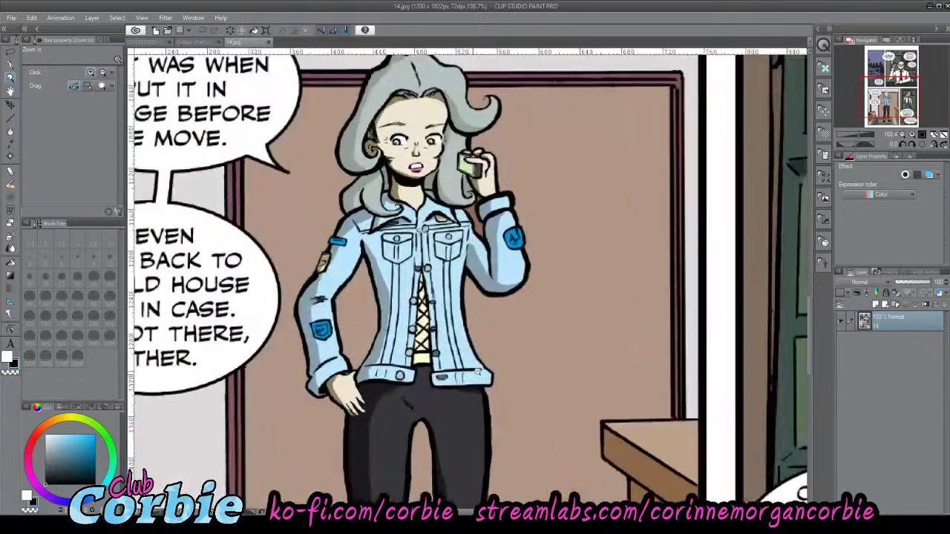
click(477, 371)
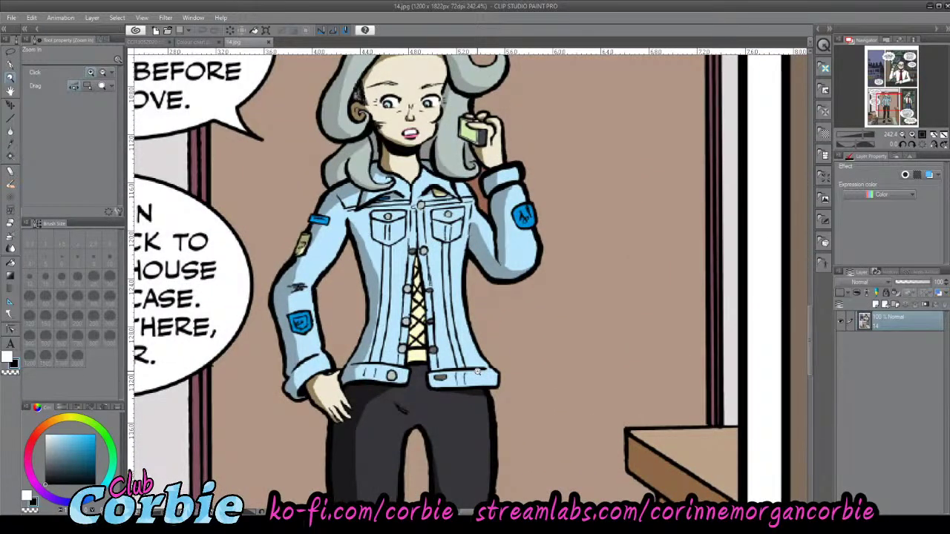
scroll(450, 212, down, 4)
scroll(442, 185, up, 3)
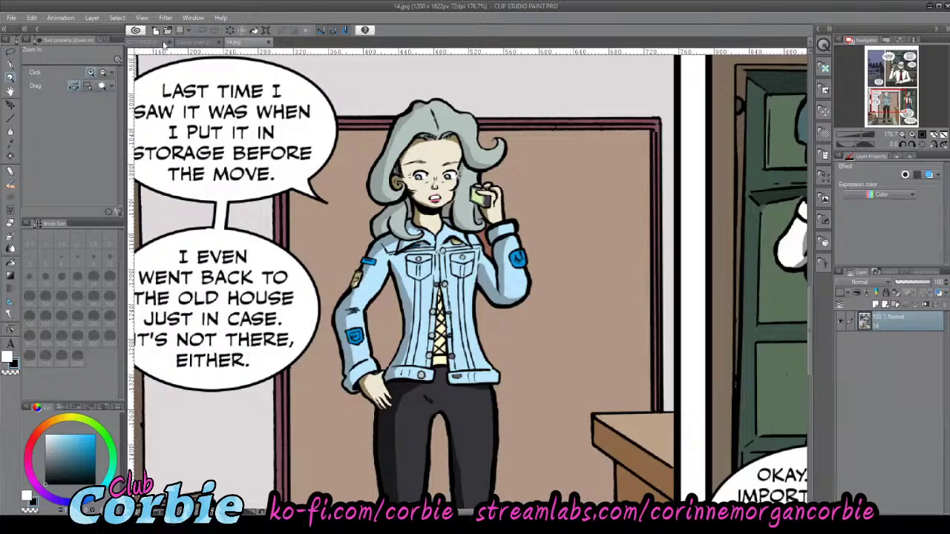
click(163, 42)
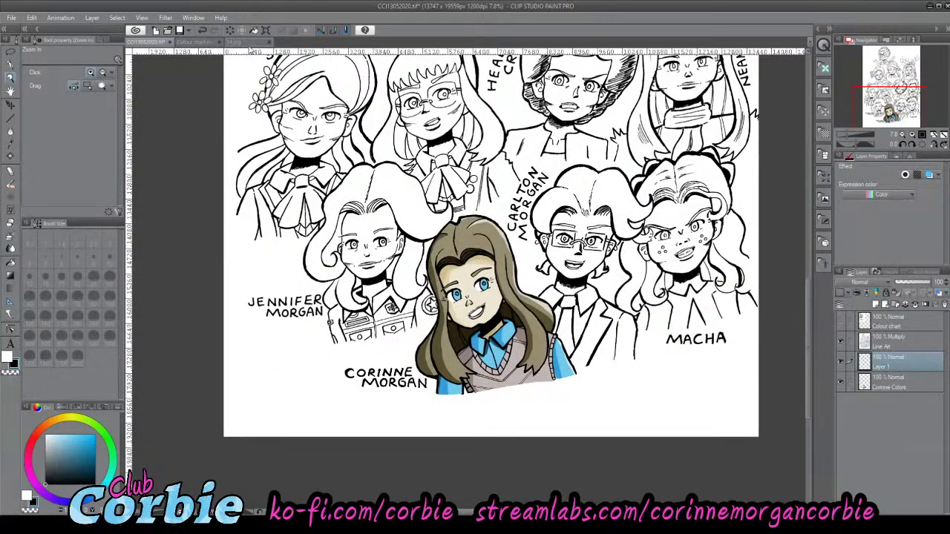
click(250, 43)
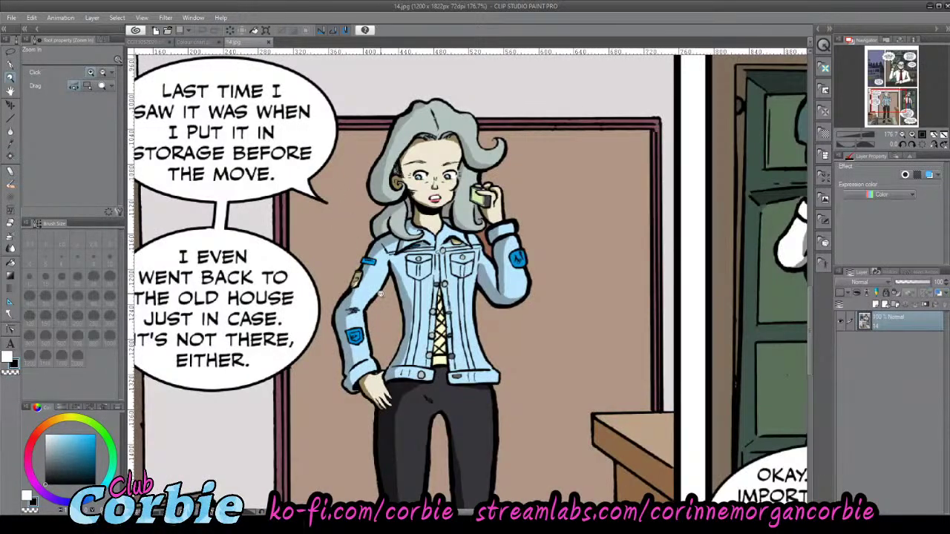
scroll(451, 349, down, 5)
scroll(419, 408, up, 4)
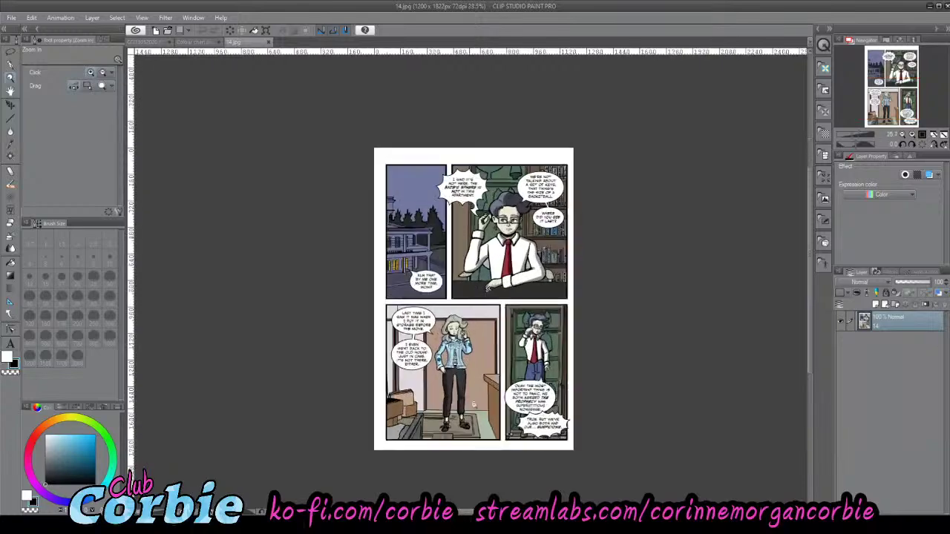
scroll(445, 256, up, 2)
scroll(451, 252, up, 2)
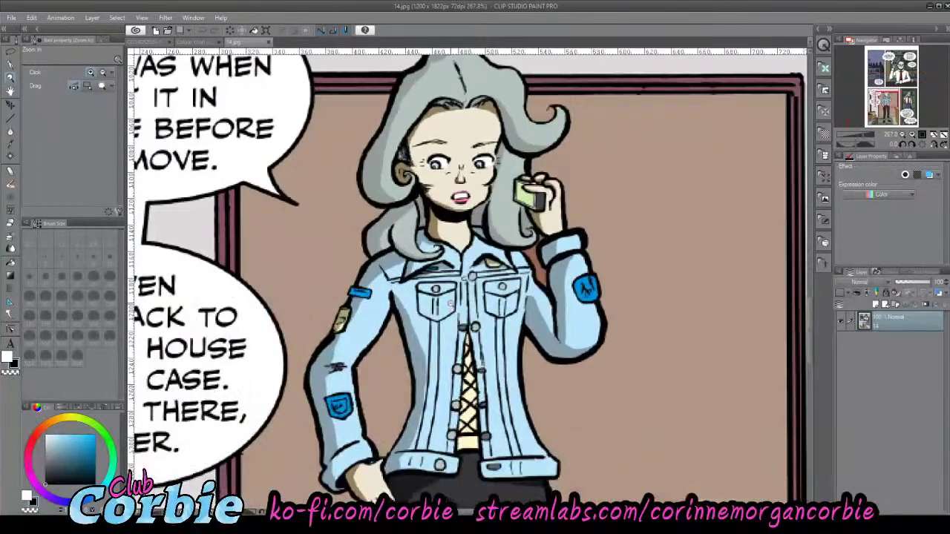
- Sample the skin colour from the woman's forehead in 14.jpg and return to the new layer in the line art illustration
click(12, 135)
click(12, 144)
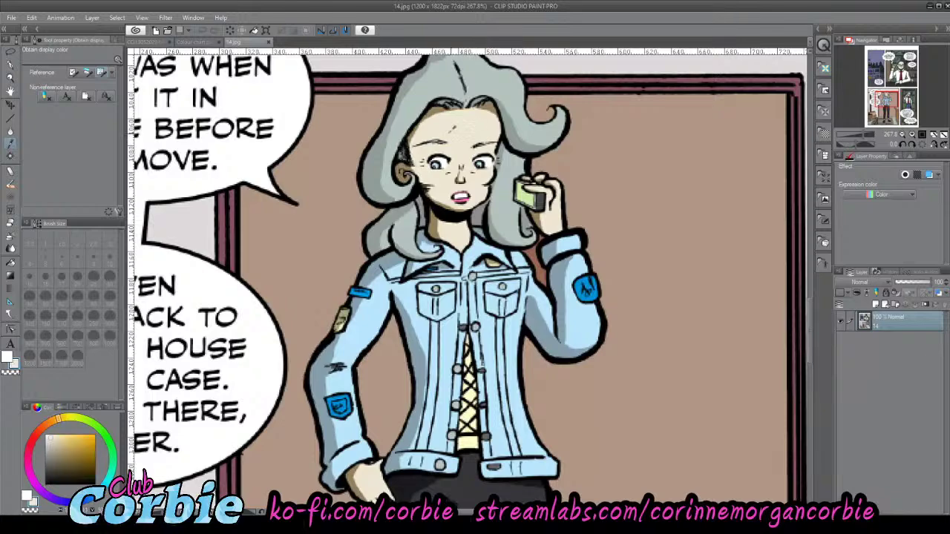
click(147, 41)
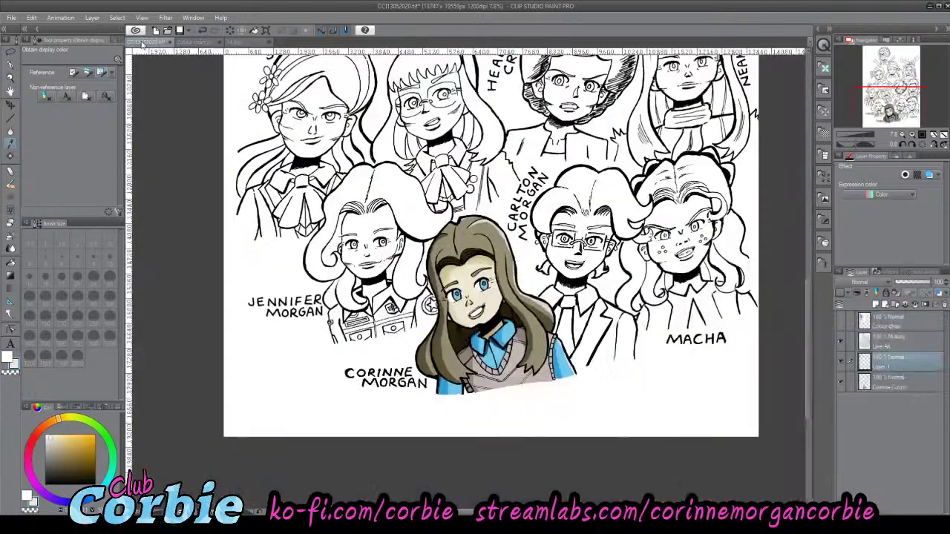
click(10, 78)
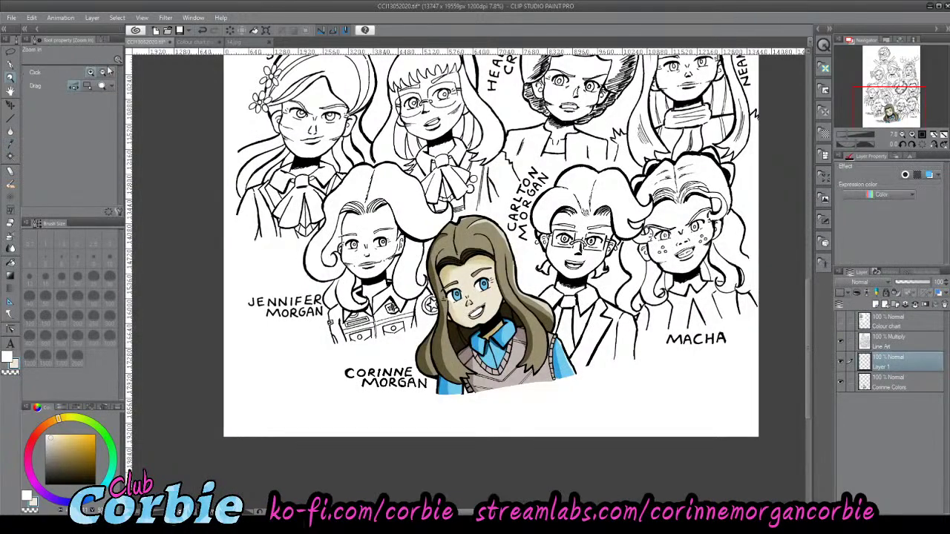
drag(834, 361, 837, 362)
click(844, 364)
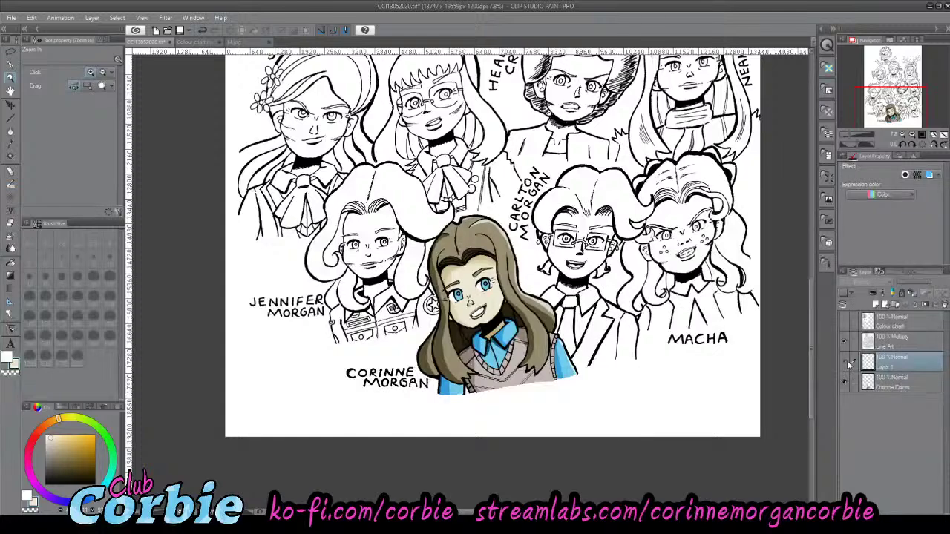
mouse_move(373, 232)
mouse_down()
mouse_move(399, 213)
mouse_move(388, 225)
mouse_up()
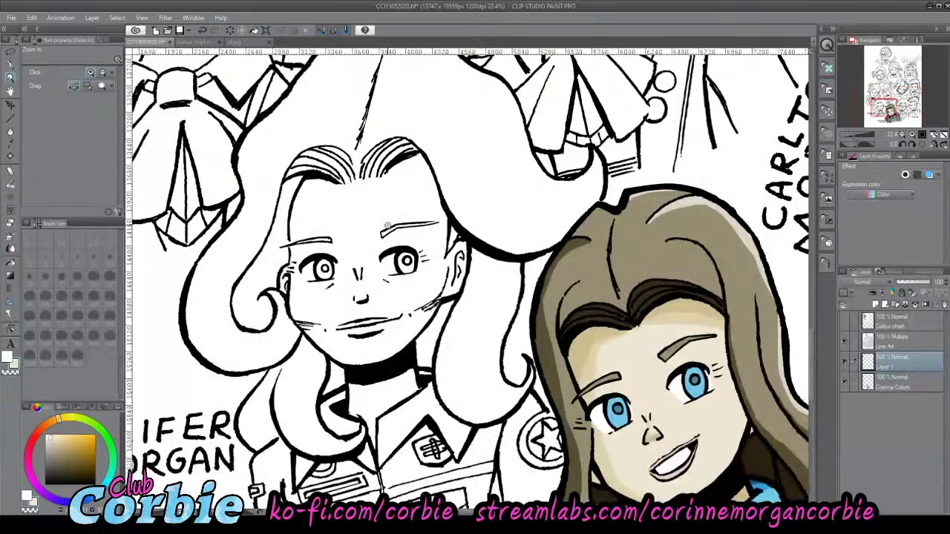
- Outline the woman's face, ears and neck in the skin colour with the G-pen at size 150 and fill the enclosed face area
click(11, 66)
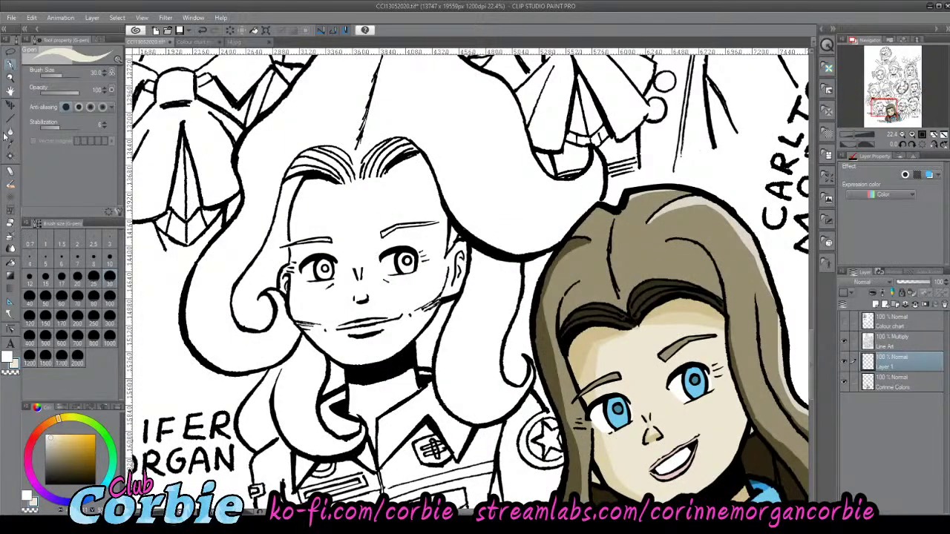
click(76, 303)
click(46, 323)
mouse_move(325, 333)
mouse_down()
mouse_move(316, 301)
mouse_move(320, 326)
mouse_move(300, 336)
mouse_move(279, 256)
mouse_move(301, 271)
mouse_move(297, 288)
mouse_move(303, 191)
mouse_move(300, 212)
mouse_move(290, 220)
mouse_move(284, 213)
mouse_move(303, 178)
mouse_move(302, 295)
mouse_move(355, 400)
mouse_move(350, 373)
mouse_move(371, 454)
mouse_move(364, 435)
mouse_move(386, 394)
mouse_move(371, 420)
mouse_move(417, 378)
mouse_move(408, 400)
mouse_move(403, 363)
mouse_move(420, 321)
mouse_move(417, 374)
mouse_move(414, 334)
mouse_move(444, 293)
mouse_move(436, 326)
mouse_move(462, 241)
mouse_move(457, 305)
mouse_move(438, 293)
mouse_move(446, 191)
mouse_move(447, 252)
mouse_move(433, 173)
mouse_move(438, 195)
mouse_move(396, 167)
mouse_move(422, 143)
mouse_move(392, 180)
mouse_move(370, 187)
mouse_move(390, 169)
mouse_move(358, 188)
mouse_move(290, 194)
mouse_move(322, 157)
mouse_move(293, 190)
mouse_up()
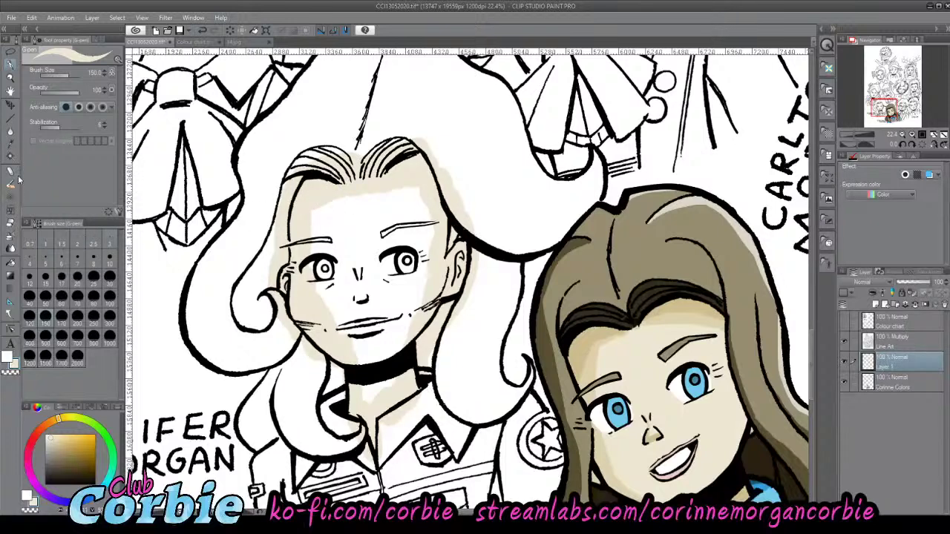
click(13, 261)
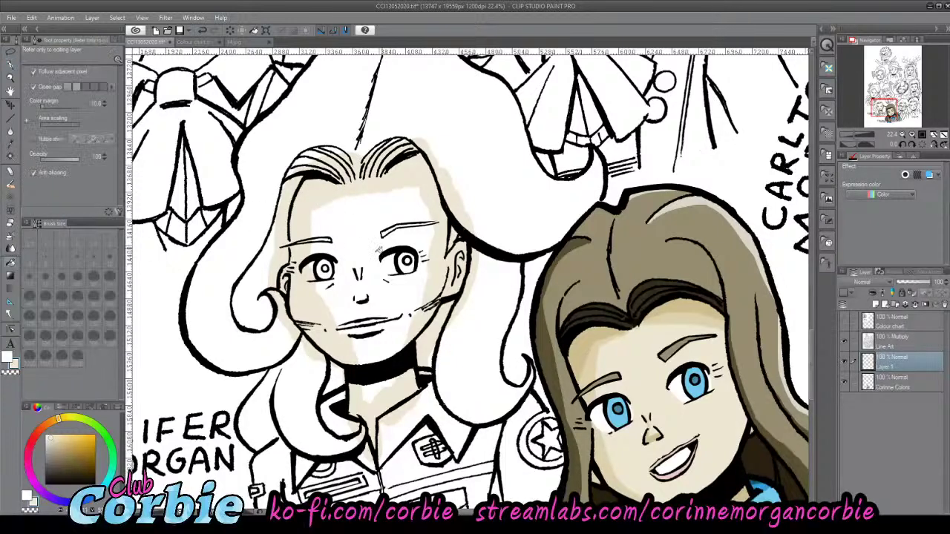
click(357, 258)
- Sample the grey hair colour from the woman in 14.jpg and return to the line art illustration
click(10, 77)
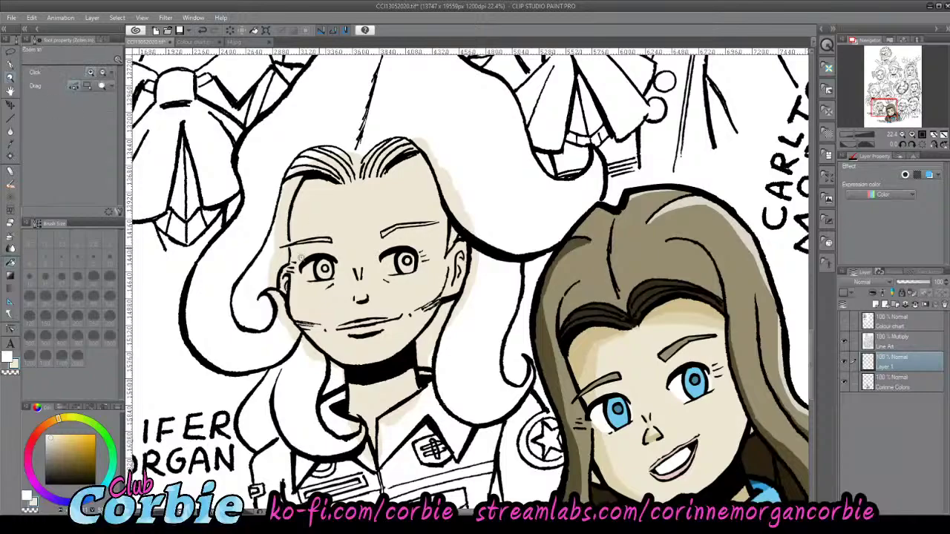
drag(321, 243, 375, 239)
drag(298, 220, 374, 293)
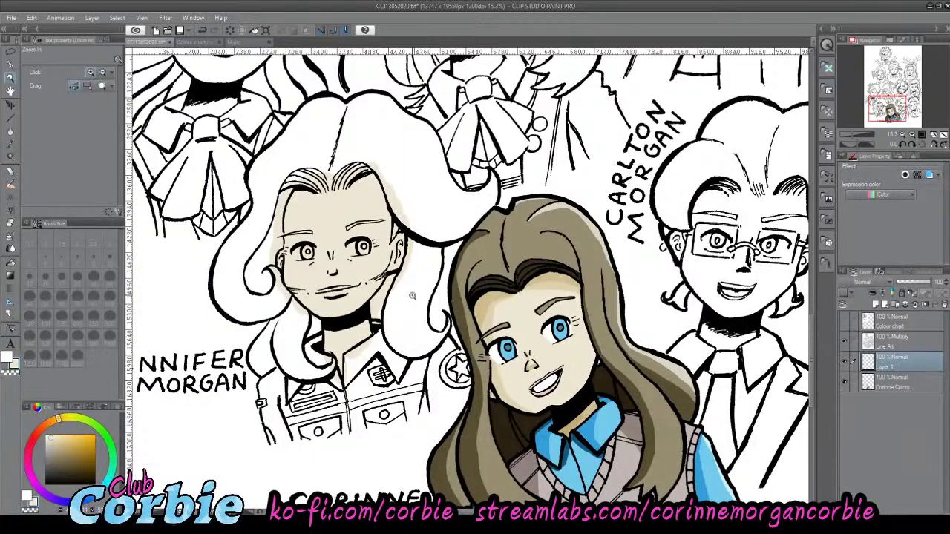
drag(397, 293, 236, 58)
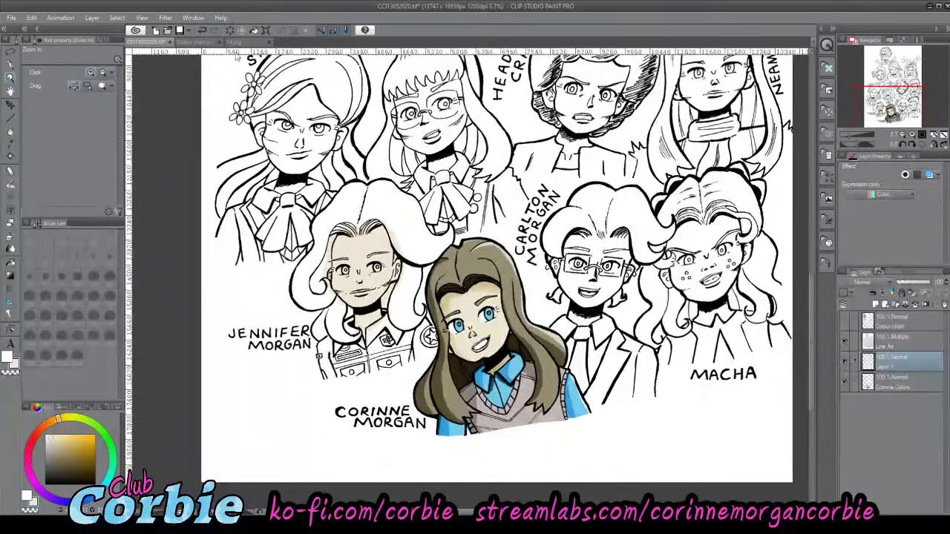
click(236, 42)
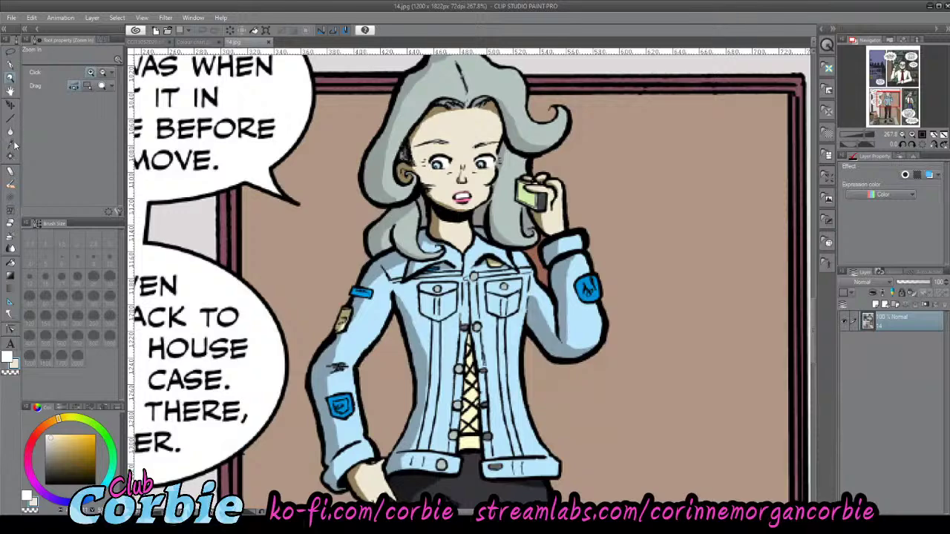
click(11, 145)
click(444, 76)
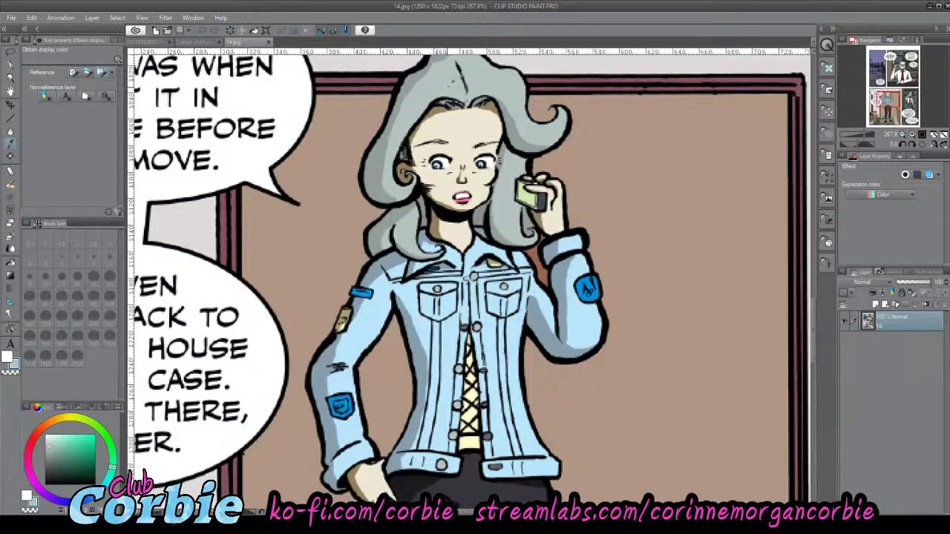
click(152, 44)
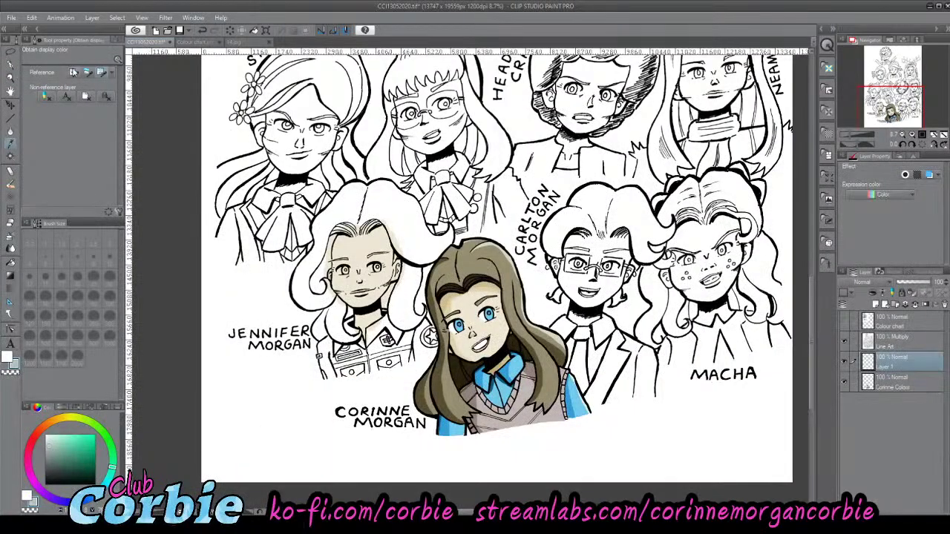
- Create a new raster layer directly above the skin colour layer for the woman's hair
click(11, 77)
click(384, 278)
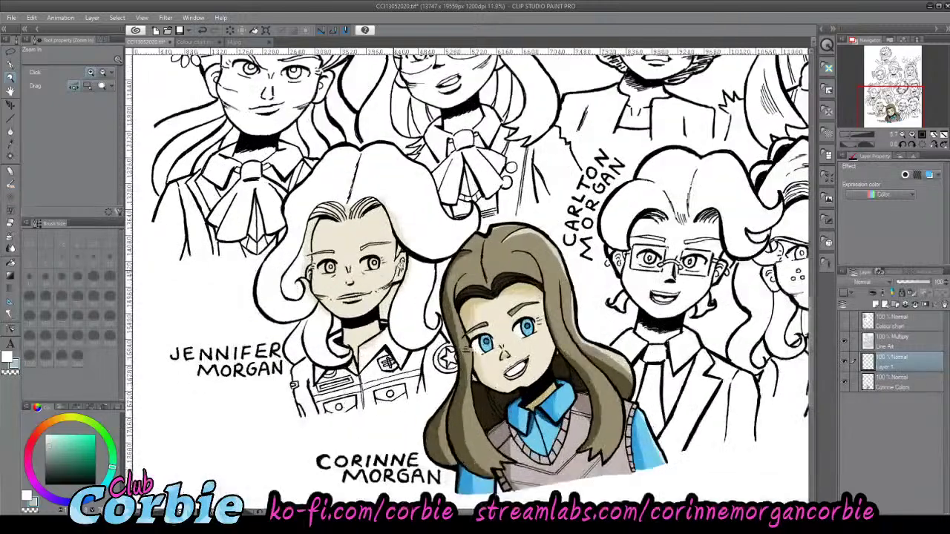
click(95, 30)
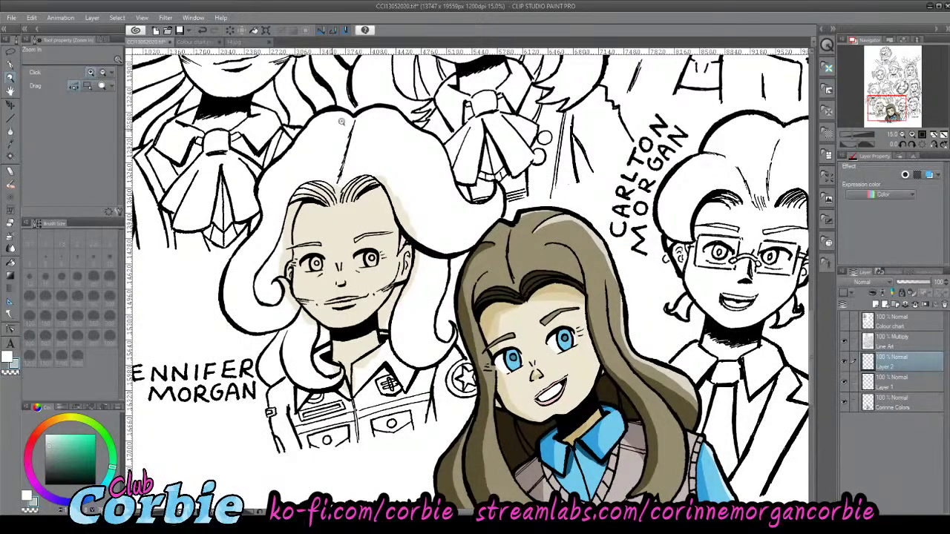
- Paint grey along the upper outer contour of the woman's hair with the G-pen at size 150
mouse_move(342, 121)
mouse_down()
mouse_move(364, 112)
mouse_move(315, 102)
mouse_move(325, 131)
mouse_up()
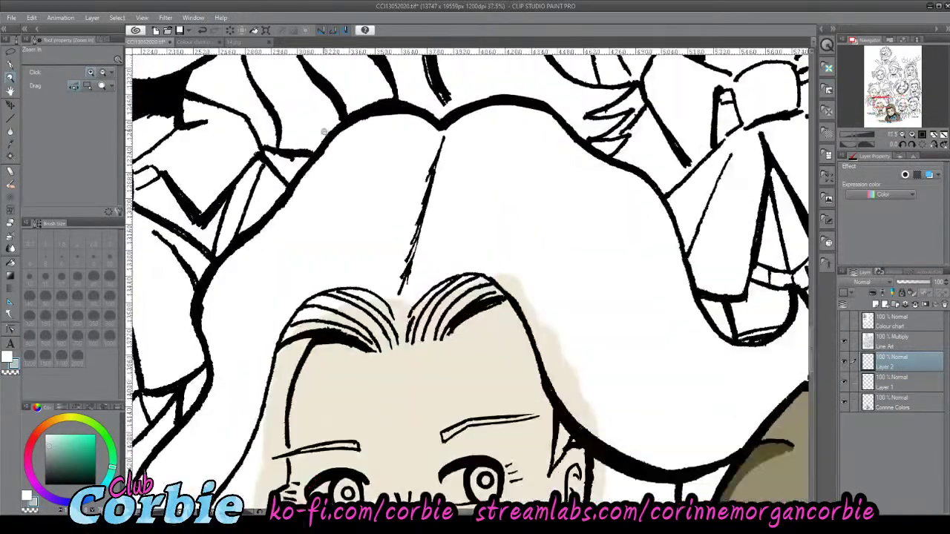
click(11, 65)
mouse_move(290, 257)
mouse_down()
mouse_move(291, 223)
mouse_move(312, 209)
mouse_move(267, 247)
mouse_move(297, 203)
mouse_move(264, 236)
mouse_move(328, 180)
mouse_move(311, 194)
mouse_move(332, 169)
mouse_move(292, 208)
mouse_move(345, 133)
mouse_move(322, 167)
mouse_move(369, 124)
mouse_move(360, 132)
mouse_move(406, 129)
mouse_move(386, 120)
mouse_move(454, 145)
mouse_move(466, 125)
mouse_move(431, 138)
mouse_move(499, 111)
mouse_move(546, 139)
mouse_move(502, 116)
mouse_move(545, 128)
mouse_move(524, 113)
mouse_move(557, 131)
mouse_move(527, 110)
mouse_move(558, 129)
mouse_move(546, 112)
mouse_move(581, 155)
mouse_move(569, 152)
mouse_move(583, 158)
mouse_move(551, 141)
mouse_move(578, 161)
mouse_up()
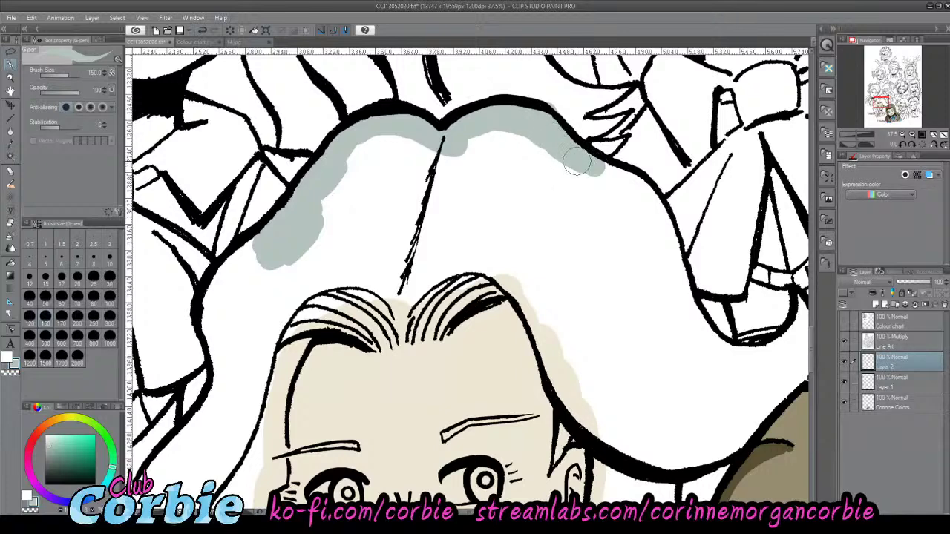
click(11, 223)
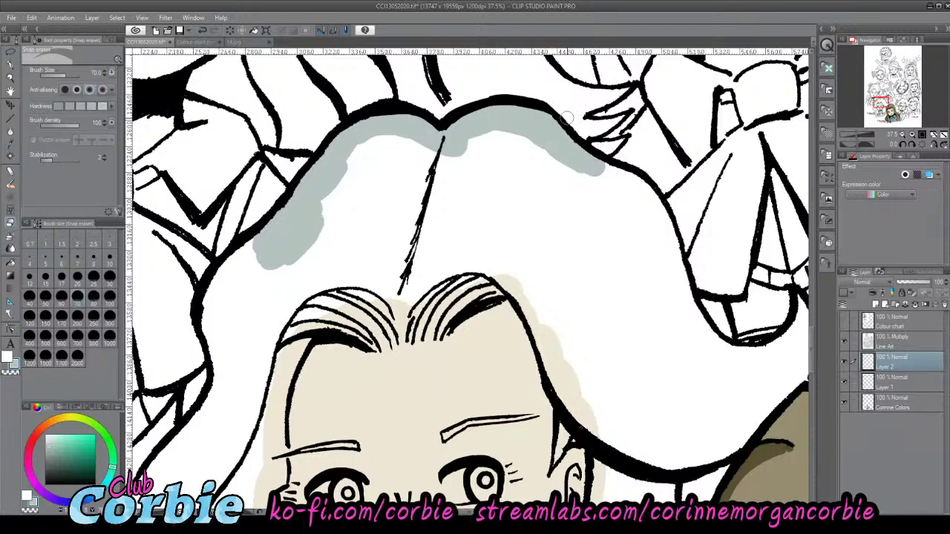
key(p)
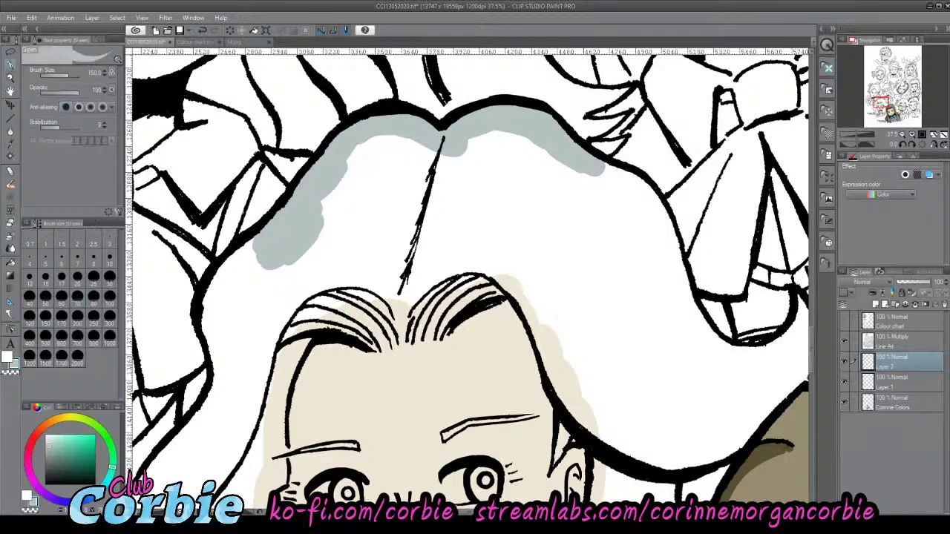
mouse_move(599, 173)
mouse_down()
mouse_move(644, 197)
mouse_move(637, 190)
mouse_move(656, 222)
mouse_move(645, 194)
mouse_move(661, 221)
mouse_move(658, 206)
mouse_move(682, 308)
mouse_up()
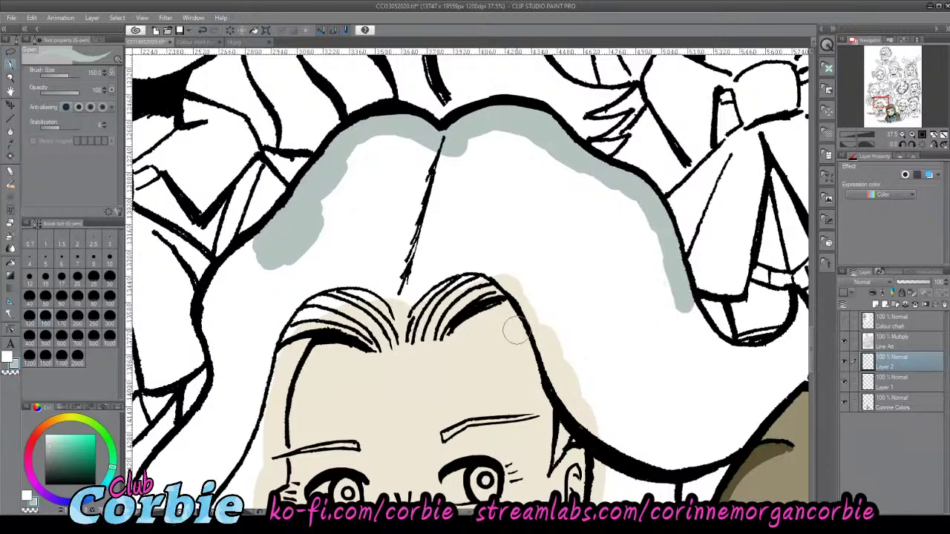
- Paint the swept-back strands at the forehead grey and continue along the hairline to the lower edge of the right-hand wave
mouse_move(548, 349)
mouse_down()
mouse_move(572, 407)
mouse_move(549, 369)
mouse_move(549, 379)
mouse_move(532, 296)
mouse_move(536, 319)
mouse_up()
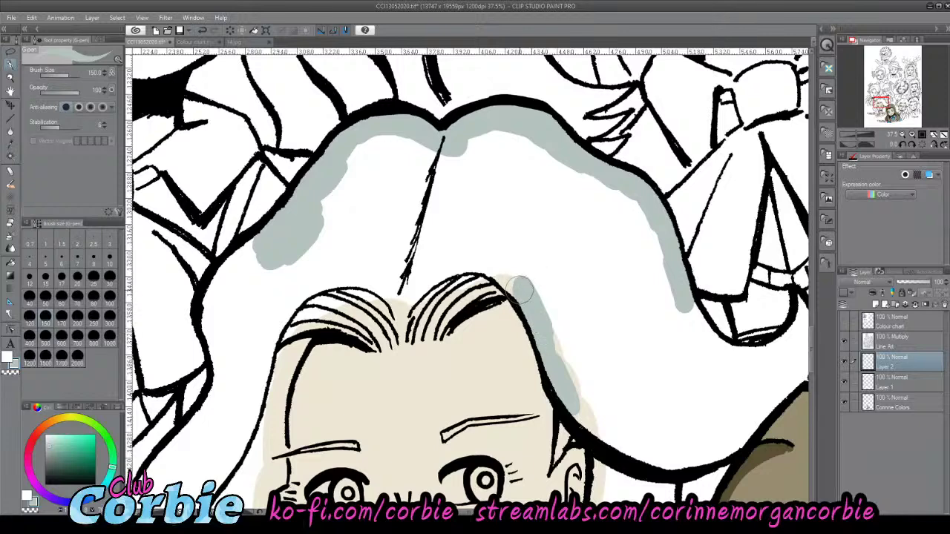
mouse_move(520, 287)
mouse_down()
mouse_move(464, 296)
mouse_move(485, 299)
mouse_move(458, 299)
mouse_up()
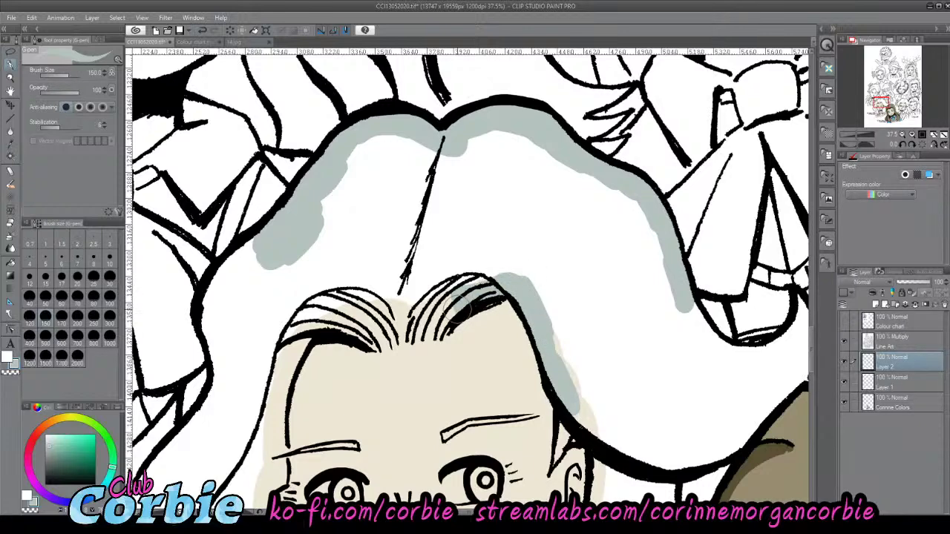
mouse_move(414, 334)
mouse_down()
mouse_move(436, 283)
mouse_move(429, 343)
mouse_move(453, 311)
mouse_move(430, 327)
mouse_up()
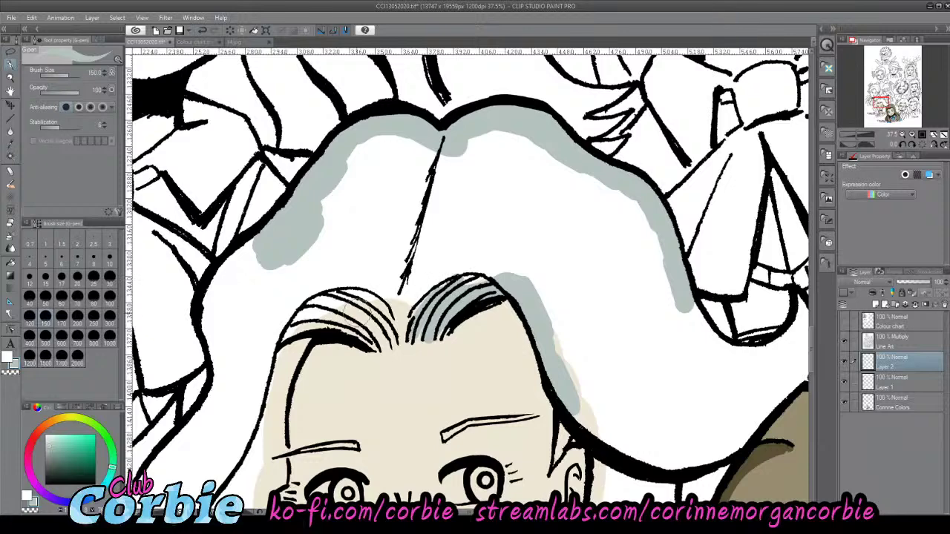
mouse_move(283, 324)
mouse_down()
mouse_move(316, 318)
mouse_move(269, 333)
mouse_move(328, 318)
mouse_move(273, 325)
mouse_move(332, 296)
mouse_move(268, 313)
mouse_move(366, 311)
mouse_move(336, 313)
mouse_move(365, 322)
mouse_move(321, 307)
mouse_move(380, 341)
mouse_move(354, 315)
mouse_move(380, 337)
mouse_move(361, 304)
mouse_move(393, 342)
mouse_move(384, 297)
mouse_move(387, 289)
mouse_move(399, 326)
mouse_move(391, 290)
mouse_move(402, 313)
mouse_move(408, 290)
mouse_move(402, 322)
mouse_move(387, 326)
mouse_move(400, 321)
mouse_move(400, 348)
mouse_move(405, 317)
mouse_move(413, 335)
mouse_move(440, 339)
mouse_move(398, 353)
mouse_move(402, 322)
mouse_move(405, 353)
mouse_move(407, 299)
mouse_up()
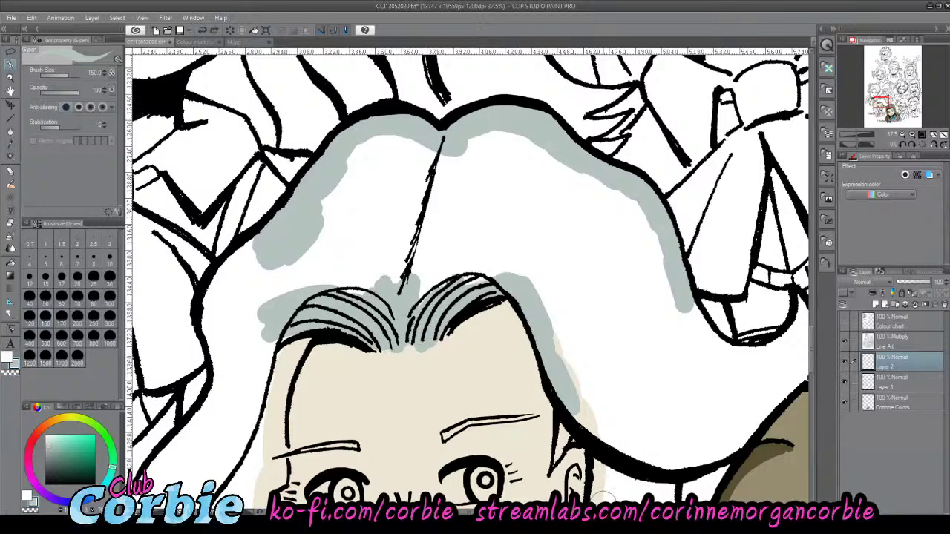
drag(404, 326, 407, 343)
mouse_move(408, 308)
mouse_down()
mouse_move(484, 264)
mouse_move(502, 267)
mouse_move(544, 308)
mouse_move(597, 417)
mouse_move(565, 391)
mouse_move(601, 428)
mouse_move(622, 429)
mouse_move(640, 447)
mouse_up()
mouse_move(582, 399)
mouse_down()
mouse_move(647, 450)
mouse_move(673, 454)
mouse_up()
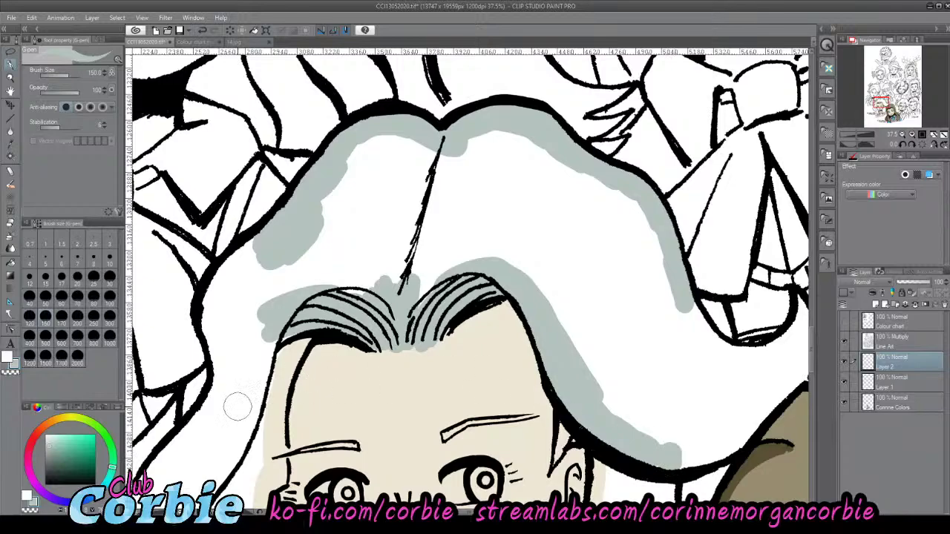
- Paint the hair strand at the left temple and both sides of its outline grey with the G-pen at size 80
click(9, 77)
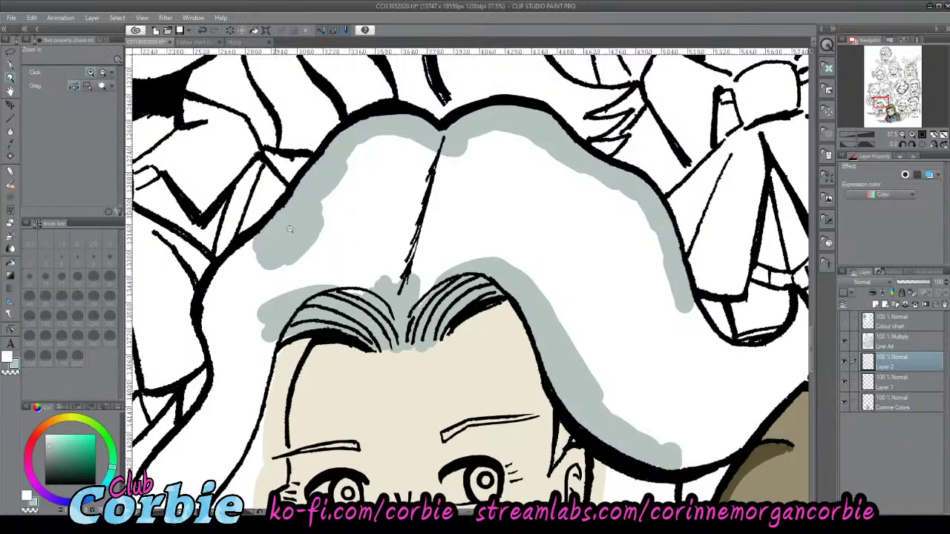
drag(290, 229, 302, 279)
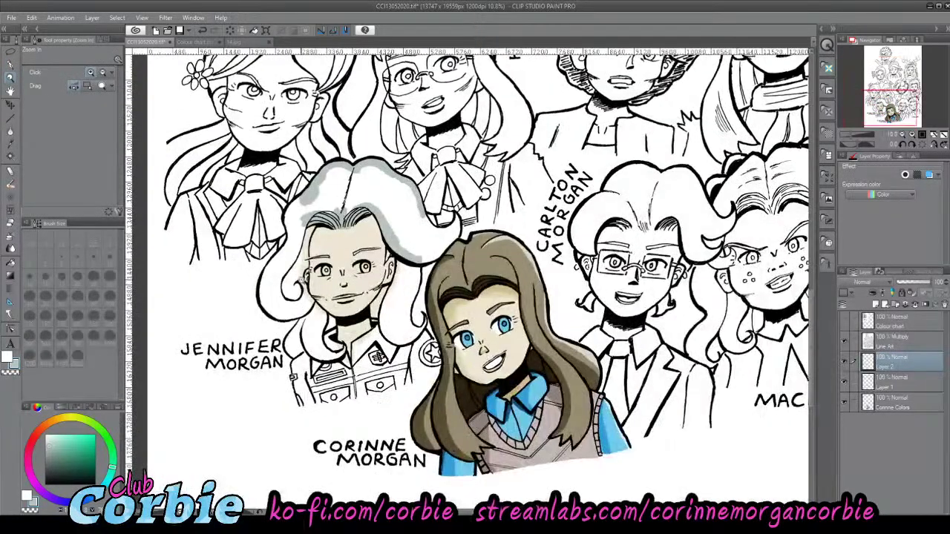
scroll(302, 273, up, 3)
scroll(307, 116, up, 2)
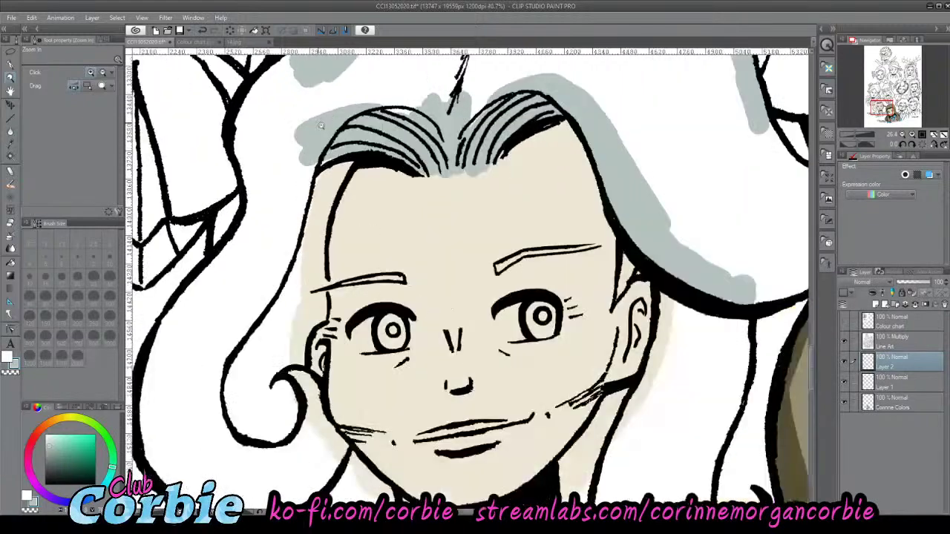
scroll(340, 233, up, 2)
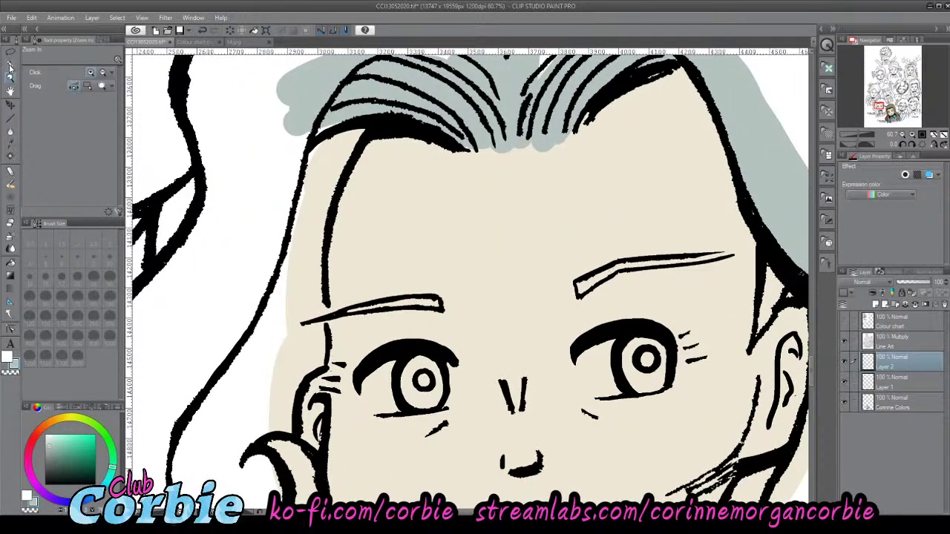
key(p)
click(95, 296)
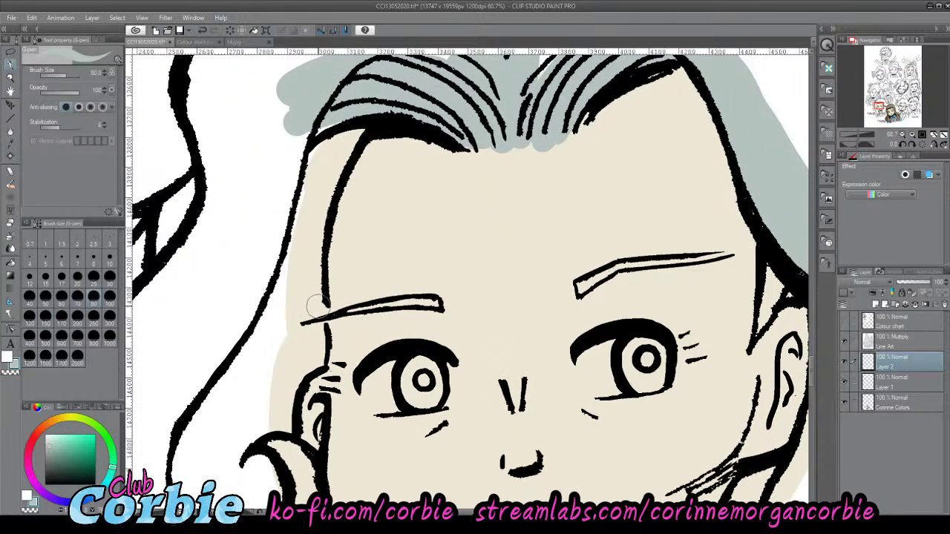
mouse_move(316, 302)
mouse_down()
mouse_move(316, 227)
mouse_move(312, 272)
mouse_move(334, 146)
mouse_move(333, 165)
mouse_move(363, 116)
mouse_move(344, 116)
mouse_move(288, 157)
mouse_move(330, 145)
mouse_move(282, 257)
mouse_move(304, 172)
mouse_move(279, 317)
mouse_move(294, 198)
mouse_move(282, 307)
mouse_move(298, 239)
mouse_move(290, 314)
mouse_move(278, 334)
mouse_move(290, 265)
mouse_move(295, 356)
mouse_move(302, 287)
mouse_move(311, 358)
mouse_move(310, 305)
mouse_up()
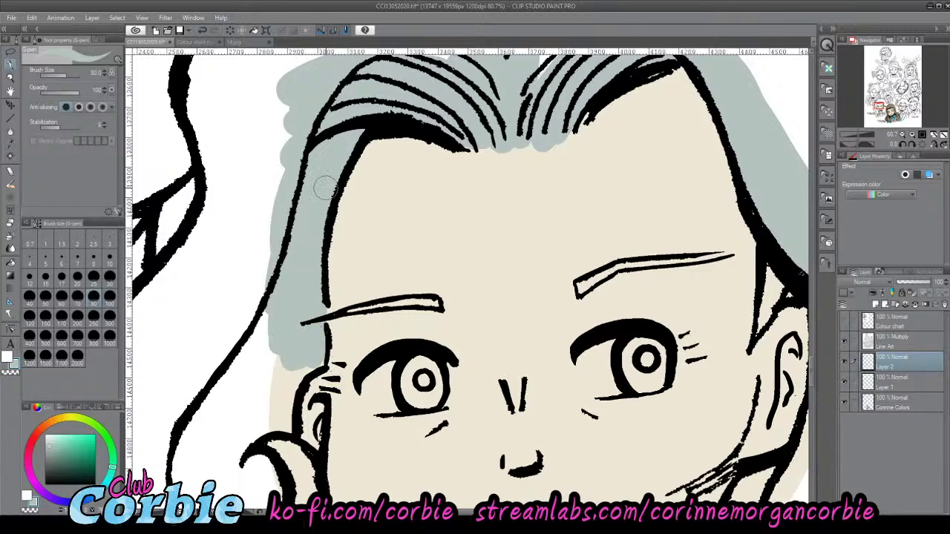
mouse_move(155, 441)
mouse_down()
mouse_move(213, 342)
mouse_move(176, 434)
mouse_move(239, 320)
mouse_move(234, 356)
mouse_move(224, 348)
mouse_move(254, 277)
mouse_move(210, 371)
mouse_move(220, 319)
mouse_move(246, 291)
mouse_move(230, 351)
mouse_move(275, 216)
mouse_move(271, 268)
mouse_move(304, 119)
mouse_move(287, 142)
mouse_move(303, 72)
mouse_move(251, 226)
mouse_up()
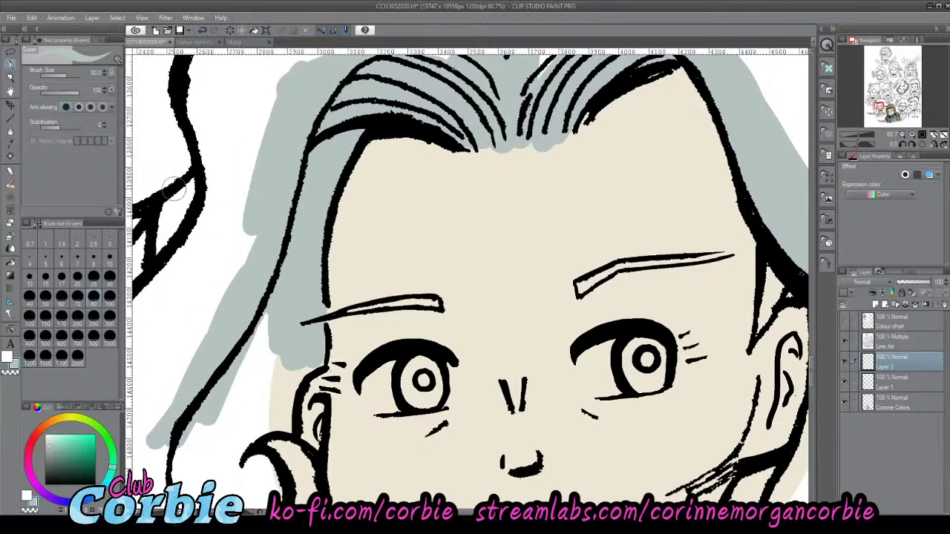
- Paint grey around and inside the curl beside the left ear and along the adjoining jawline
click(11, 79)
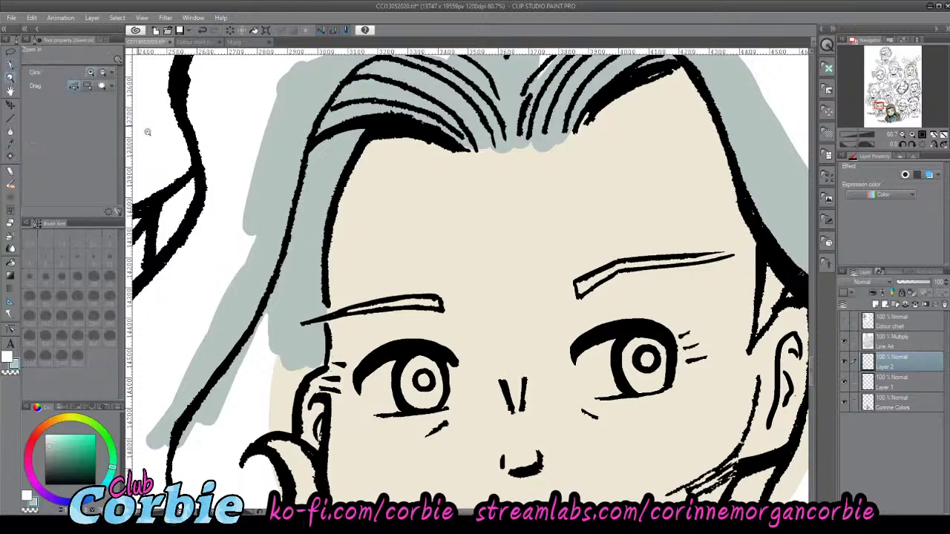
drag(328, 236, 296, 248)
drag(355, 297, 377, 307)
click(377, 307)
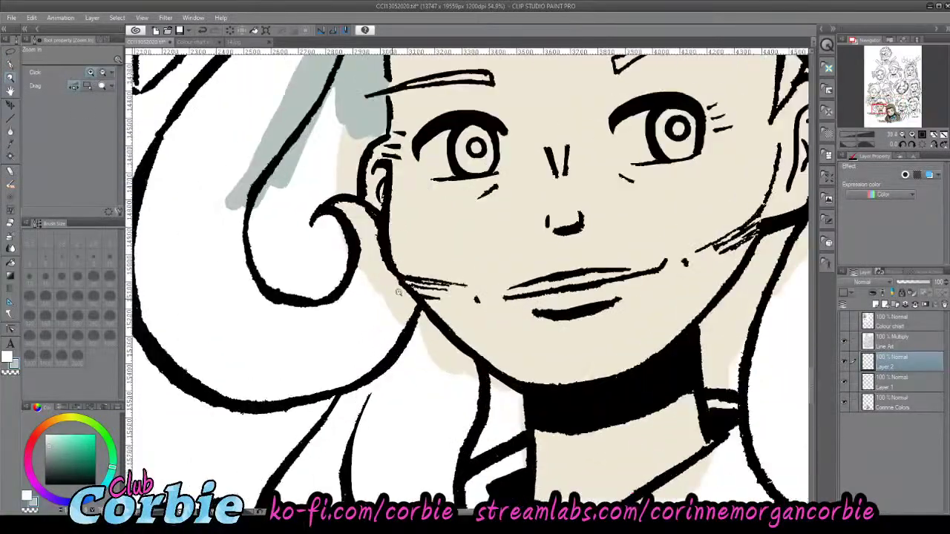
click(10, 65)
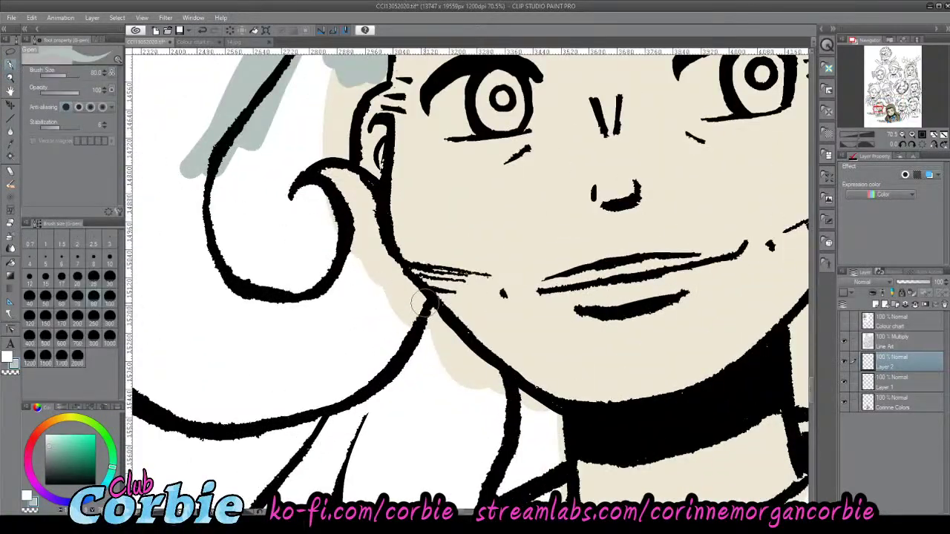
mouse_move(425, 304)
mouse_down()
mouse_move(390, 257)
mouse_move(423, 306)
mouse_move(380, 224)
mouse_move(377, 234)
mouse_move(358, 191)
mouse_move(346, 186)
mouse_move(371, 202)
mouse_move(338, 189)
mouse_move(321, 173)
mouse_move(364, 198)
mouse_move(318, 164)
mouse_move(337, 184)
mouse_move(345, 243)
mouse_move(347, 216)
mouse_move(285, 301)
mouse_move(253, 305)
mouse_move(216, 236)
mouse_move(200, 173)
mouse_move(224, 126)
mouse_move(208, 239)
mouse_move(261, 319)
mouse_move(324, 319)
mouse_move(356, 259)
mouse_move(274, 312)
mouse_move(335, 289)
mouse_move(351, 206)
mouse_move(331, 190)
mouse_move(331, 258)
mouse_move(321, 167)
mouse_move(369, 265)
mouse_move(356, 204)
mouse_move(394, 298)
mouse_move(374, 247)
mouse_move(437, 338)
mouse_move(393, 282)
mouse_move(437, 356)
mouse_move(422, 325)
mouse_move(469, 385)
mouse_move(464, 353)
mouse_move(428, 308)
mouse_move(485, 375)
mouse_move(380, 277)
mouse_move(491, 383)
mouse_up()
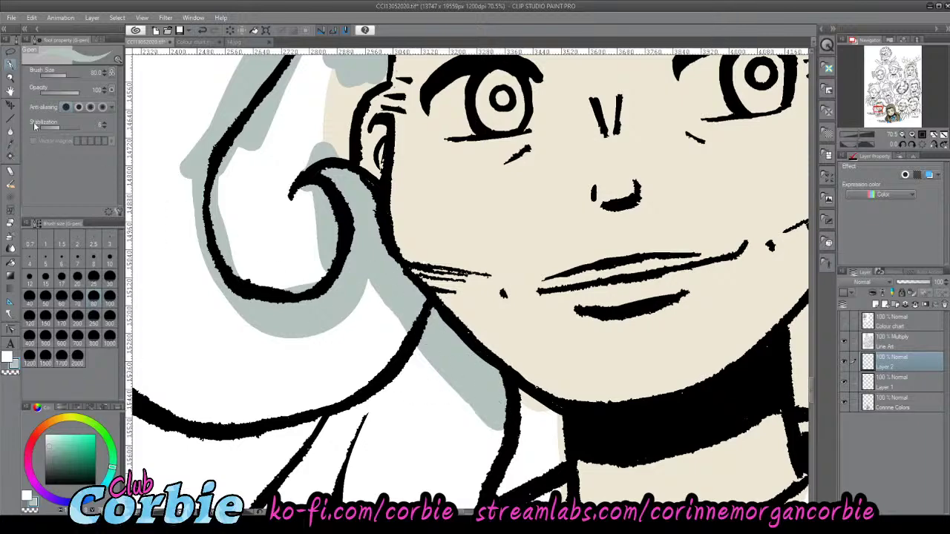
mouse_move(217, 189)
mouse_down()
mouse_move(225, 224)
mouse_move(239, 213)
mouse_move(251, 283)
mouse_move(247, 197)
mouse_move(305, 319)
mouse_move(281, 177)
mouse_move(327, 303)
mouse_move(316, 284)
mouse_move(317, 86)
mouse_move(313, 180)
mouse_move(313, 97)
mouse_move(257, 186)
mouse_move(249, 158)
mouse_move(284, 82)
mouse_move(250, 148)
mouse_move(269, 160)
mouse_move(307, 100)
mouse_move(325, 105)
mouse_move(317, 190)
mouse_move(335, 102)
mouse_move(336, 162)
mouse_up()
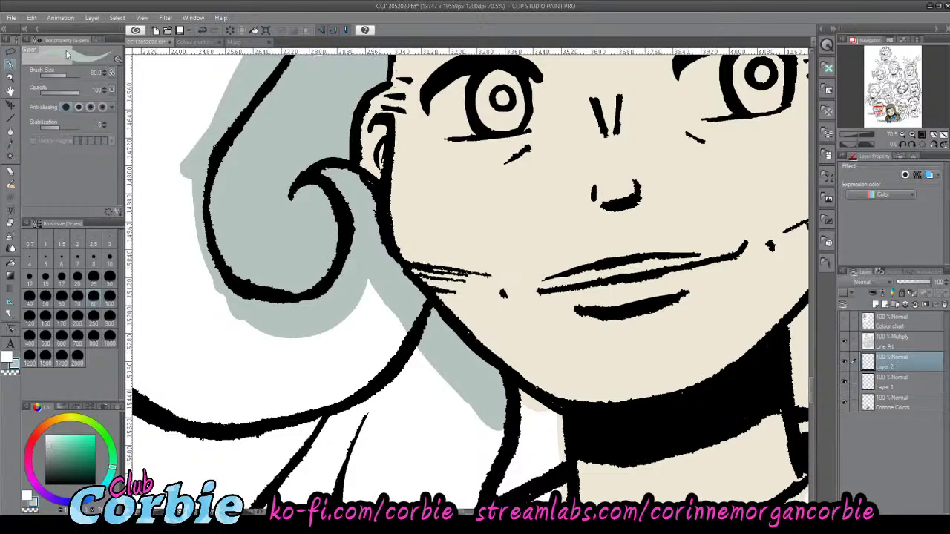
- Cover the small white gap beside the left temple strand's outline with grey using the G-pen at size 80
click(12, 76)
drag(306, 196, 332, 210)
drag(330, 265, 382, 254)
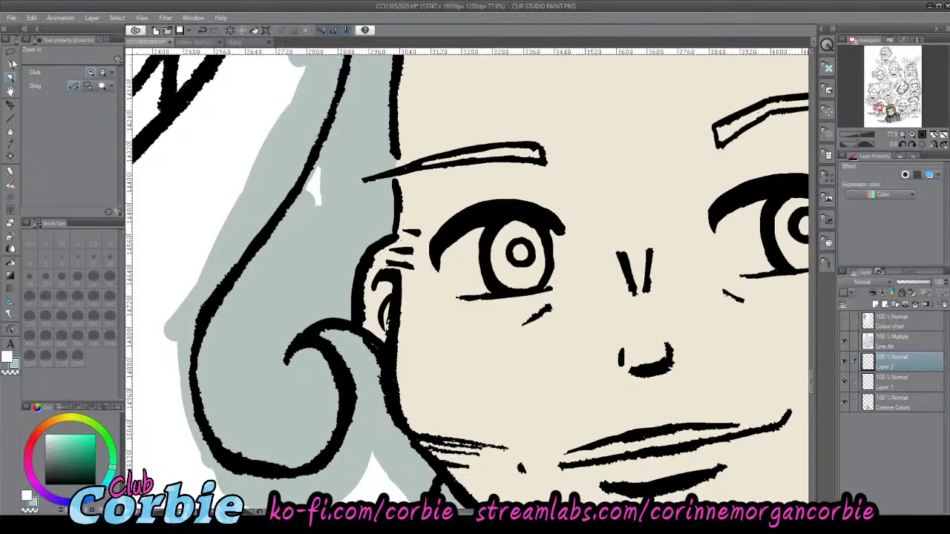
click(11, 64)
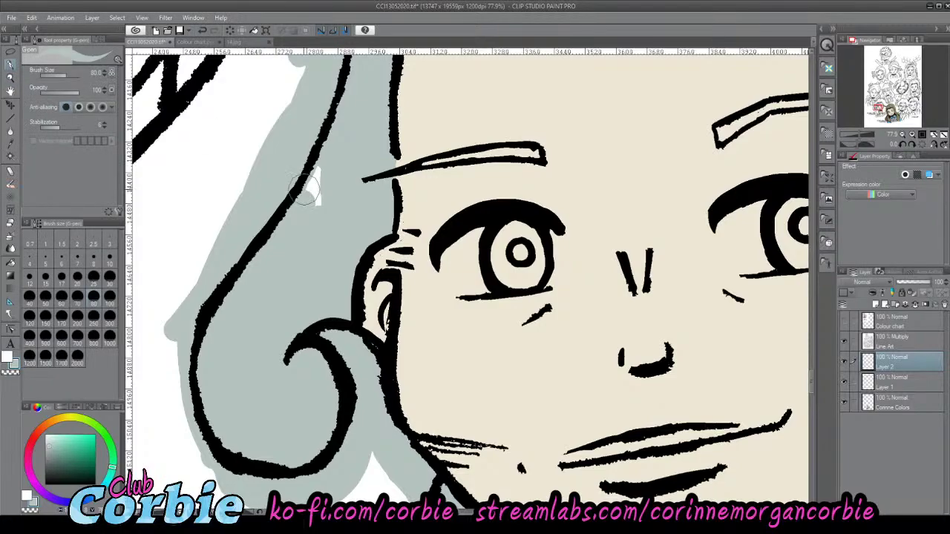
- Paint grey along the lower inside edge of the left-hand wave and the outer edge of the lock beneath it
click(12, 78)
scroll(337, 230, down, 5)
scroll(348, 191, up, 3)
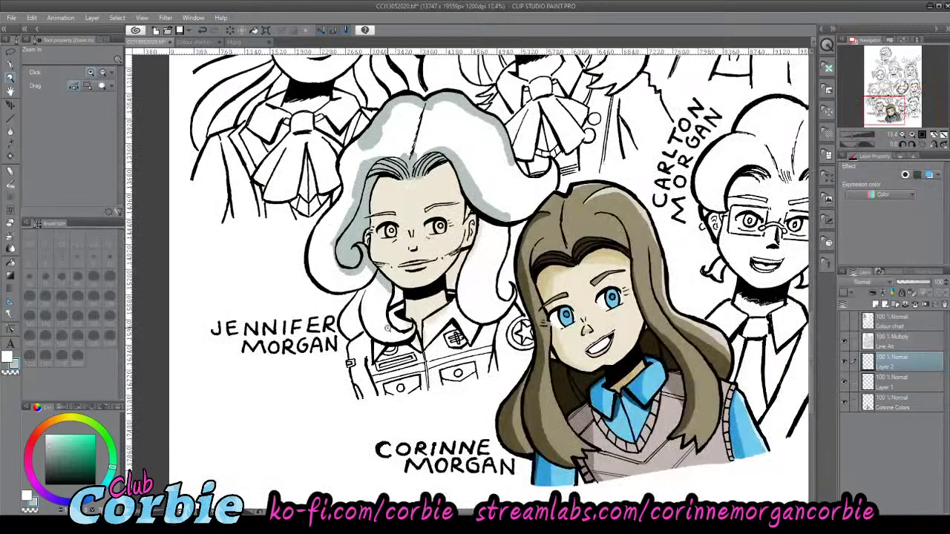
scroll(387, 328, up, 4)
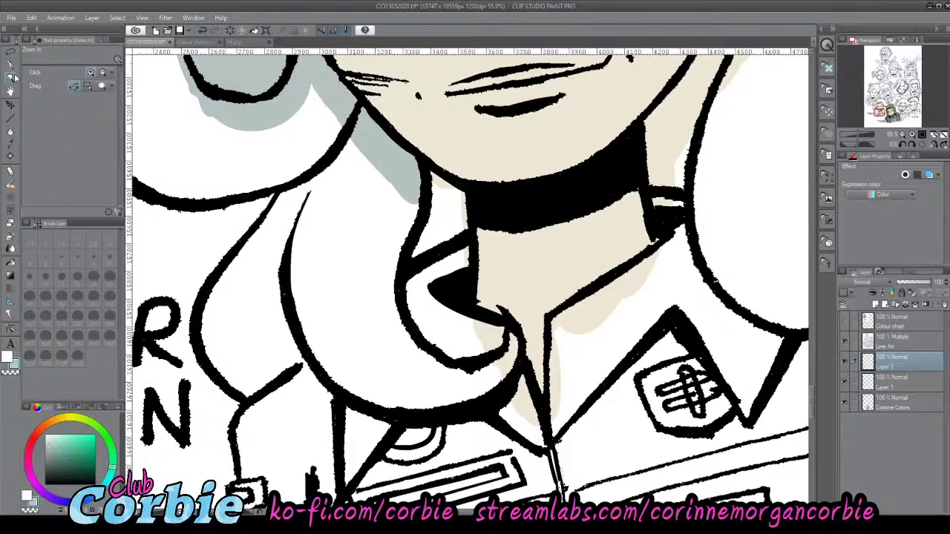
click(11, 65)
mouse_move(211, 332)
mouse_down()
mouse_move(230, 369)
mouse_move(215, 278)
mouse_move(294, 179)
mouse_move(279, 156)
mouse_up()
mouse_move(173, 177)
mouse_down()
mouse_move(283, 171)
mouse_move(241, 189)
mouse_move(335, 142)
mouse_move(291, 169)
mouse_move(337, 119)
mouse_move(286, 163)
mouse_move(294, 106)
mouse_move(314, 96)
mouse_move(304, 134)
mouse_move(245, 177)
mouse_move(275, 138)
mouse_move(145, 185)
mouse_move(199, 174)
mouse_move(153, 175)
mouse_move(203, 172)
mouse_move(268, 132)
mouse_move(169, 178)
mouse_up()
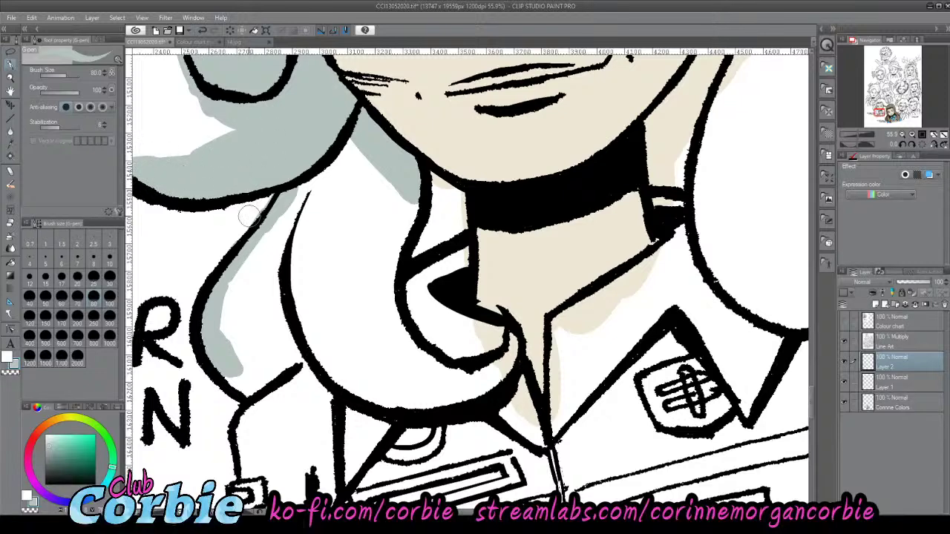
- Paint the remaining edges of the lower left lock and its curled tip grey, and fill the enclosed interior with the same grey
mouse_move(253, 373)
mouse_down()
mouse_move(226, 373)
mouse_move(246, 389)
mouse_move(274, 358)
mouse_move(253, 382)
mouse_move(280, 364)
mouse_move(256, 389)
mouse_move(316, 349)
mouse_move(362, 396)
mouse_move(332, 374)
mouse_move(423, 406)
mouse_move(493, 384)
mouse_up()
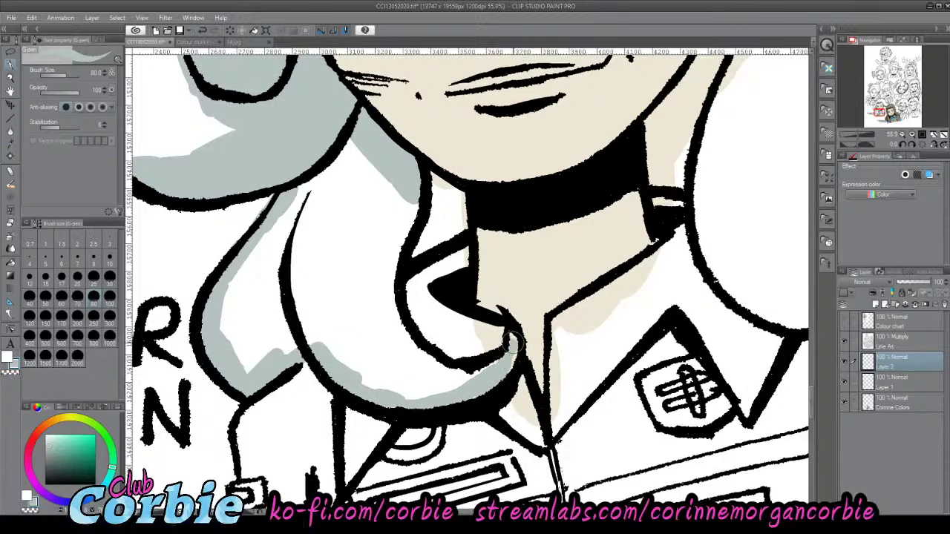
mouse_move(510, 346)
mouse_down()
mouse_move(476, 374)
mouse_move(430, 363)
mouse_move(464, 373)
mouse_move(378, 309)
mouse_move(401, 208)
mouse_move(412, 237)
mouse_move(444, 228)
mouse_move(404, 234)
mouse_move(419, 178)
mouse_move(456, 191)
mouse_move(459, 231)
mouse_up()
mouse_move(382, 282)
mouse_down()
mouse_move(382, 205)
mouse_move(394, 215)
mouse_move(379, 254)
mouse_move(383, 161)
mouse_move(385, 215)
mouse_move(349, 146)
mouse_move(348, 166)
mouse_move(301, 185)
mouse_up()
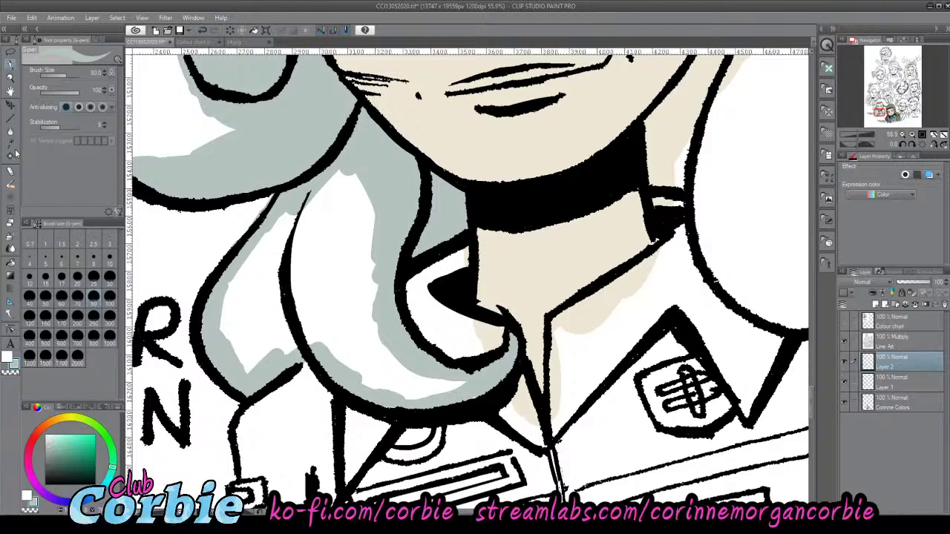
click(10, 259)
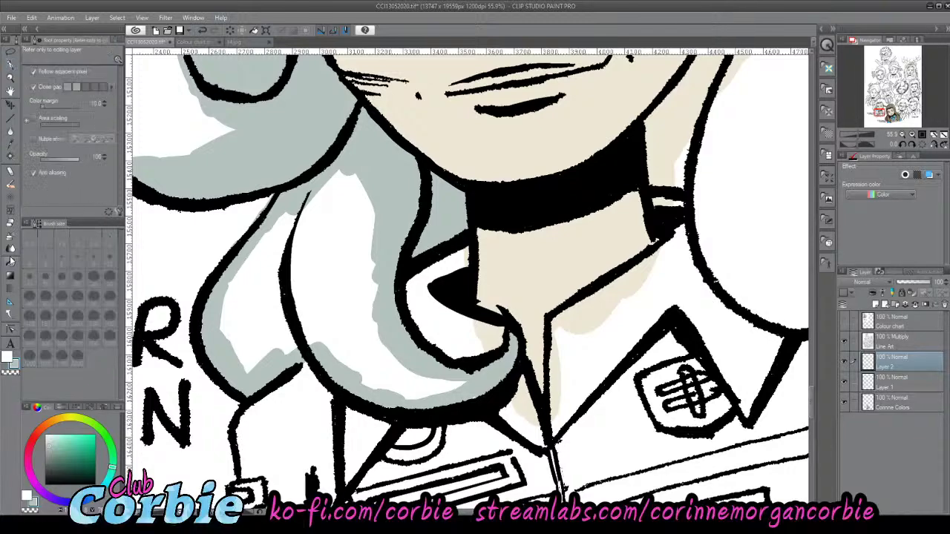
click(354, 239)
- Paint grey along the inside of the left-hand wave's outer contour with the G-pen, joining it to the grey at the bottom
click(10, 76)
alt+click(246, 297)
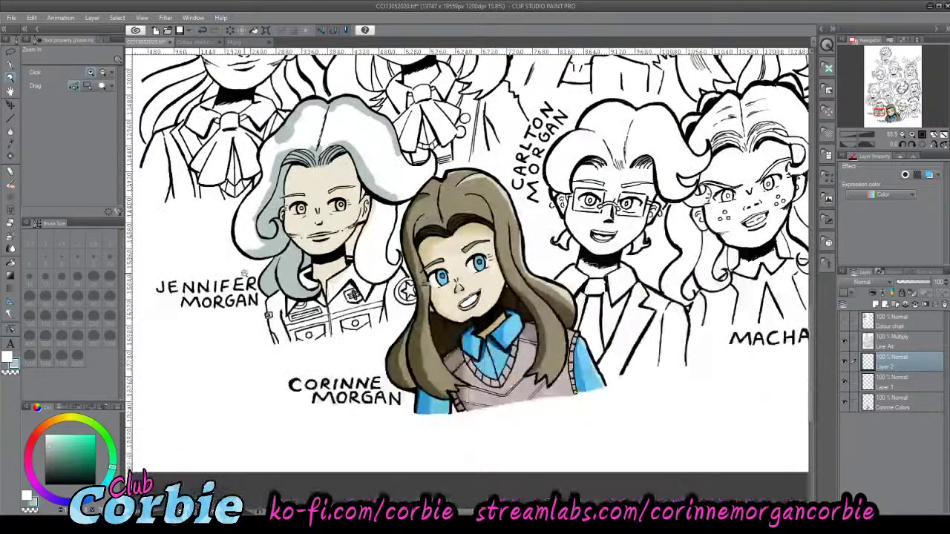
click(256, 206)
click(232, 279)
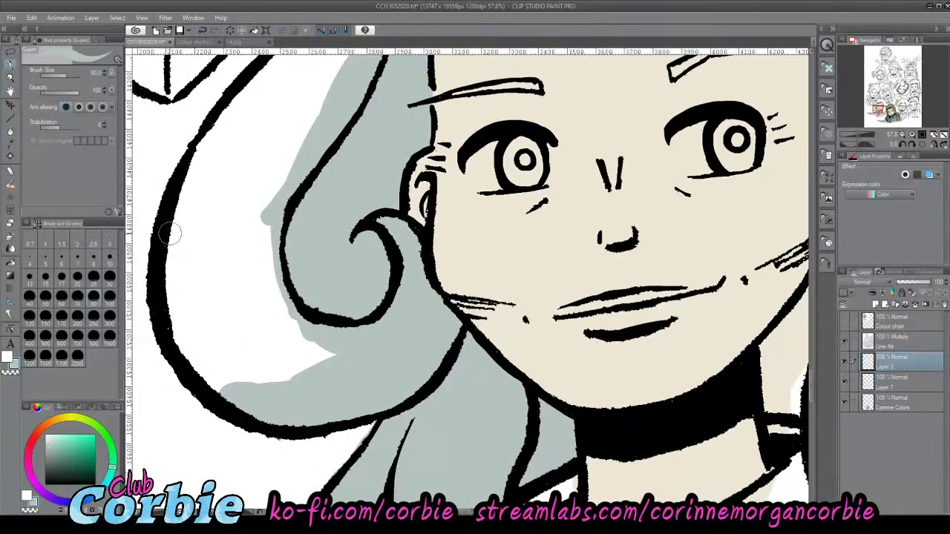
mouse_move(170, 233)
mouse_down()
mouse_move(192, 350)
mouse_move(175, 297)
mouse_move(217, 382)
mouse_move(176, 319)
mouse_move(224, 398)
mouse_move(171, 231)
mouse_move(192, 166)
mouse_move(186, 196)
mouse_move(225, 126)
mouse_move(191, 168)
mouse_move(260, 83)
mouse_move(209, 129)
mouse_up()
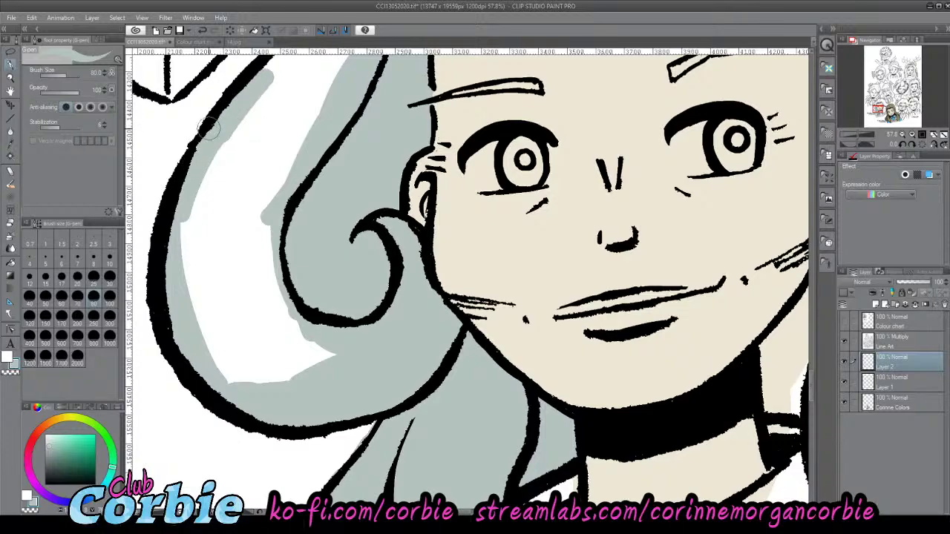
- Continue the grey edge up the left-hand wave's outer contour, past the neighbouring figure's bow
click(11, 77)
drag(234, 207, 199, 277)
drag(272, 165, 289, 118)
click(11, 64)
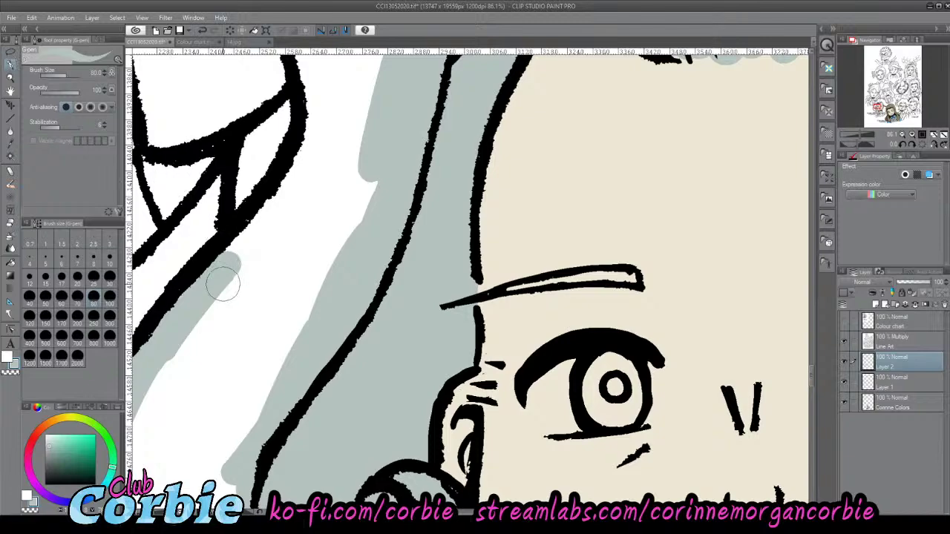
mouse_move(223, 282)
mouse_down()
mouse_move(307, 156)
mouse_move(319, 52)
mouse_up()
- Close the grey edge along the upper left contour of the hair, up to the patch near the crown
click(10, 78)
drag(302, 270, 255, 303)
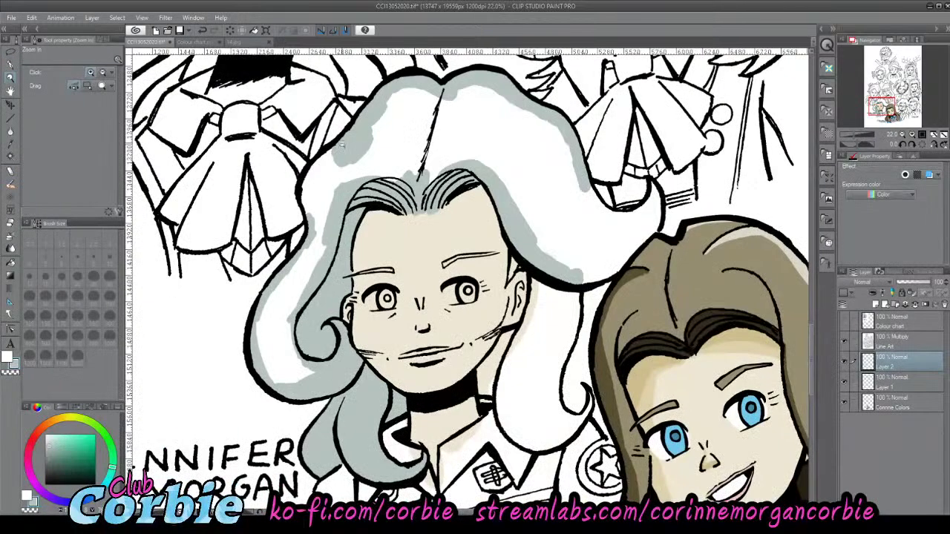
drag(338, 145, 356, 169)
click(326, 231)
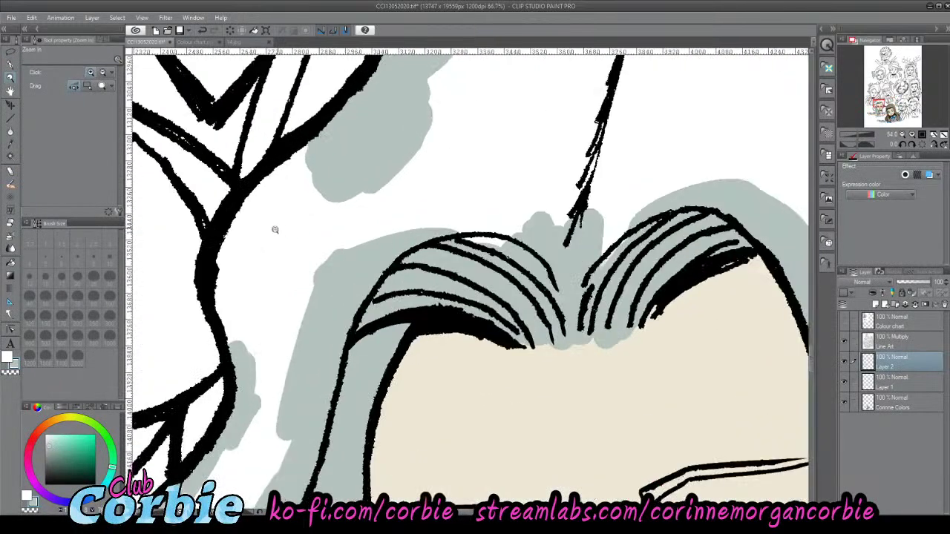
click(10, 64)
mouse_move(219, 354)
mouse_down()
mouse_move(227, 322)
mouse_move(239, 368)
mouse_move(227, 275)
mouse_move(225, 312)
mouse_move(216, 274)
mouse_move(238, 212)
mouse_move(270, 178)
mouse_move(228, 241)
mouse_move(300, 152)
mouse_up()
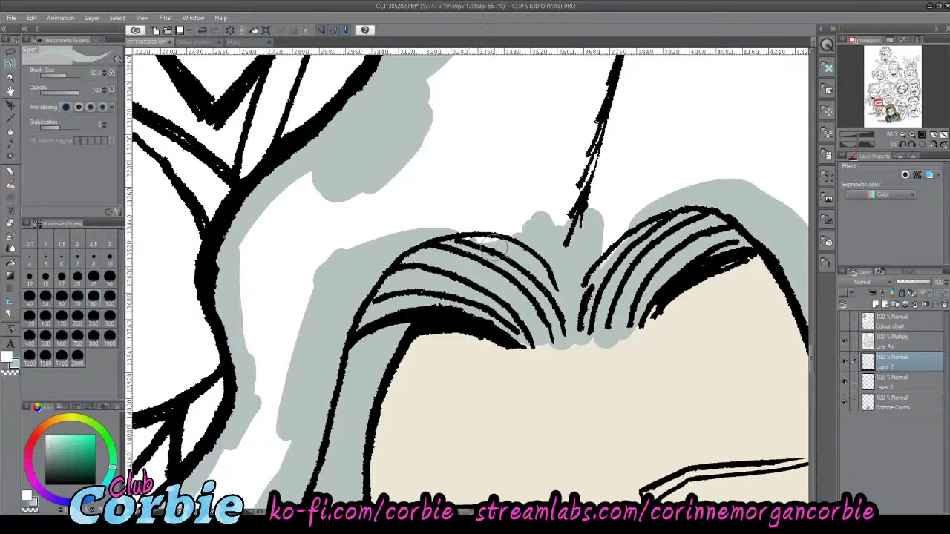
- Paint the remaining gaps in the swept-back forehead strands grey and even out the hairline below the parting
mouse_move(491, 248)
mouse_down()
mouse_move(537, 226)
mouse_move(446, 244)
mouse_move(513, 225)
mouse_move(616, 219)
mouse_move(642, 251)
mouse_move(598, 291)
mouse_move(660, 274)
mouse_move(644, 314)
mouse_up()
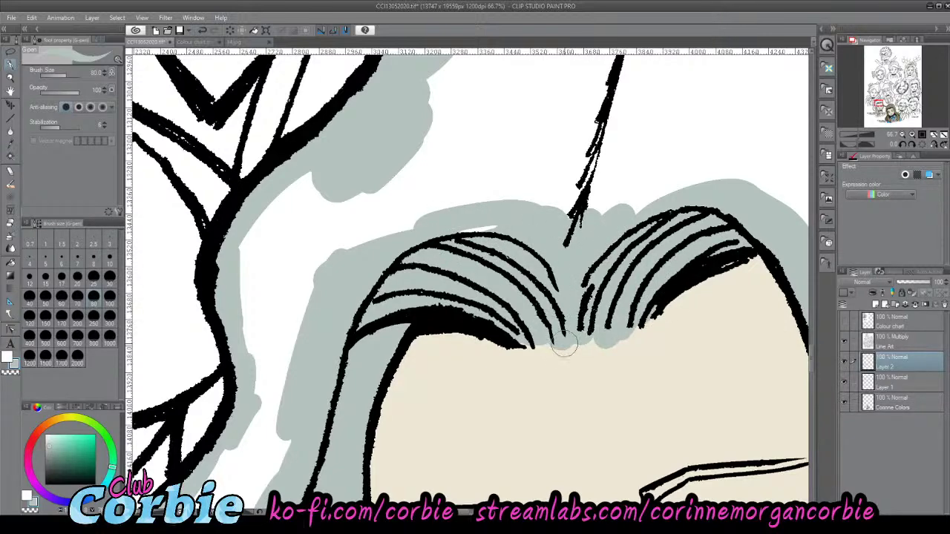
mouse_move(579, 339)
mouse_down()
mouse_move(569, 338)
mouse_move(600, 339)
mouse_up()
drag(645, 308, 640, 317)
- Paint grey inside the lower contour of the hanging right-hand lock, including its curled tip and inner edge
click(11, 79)
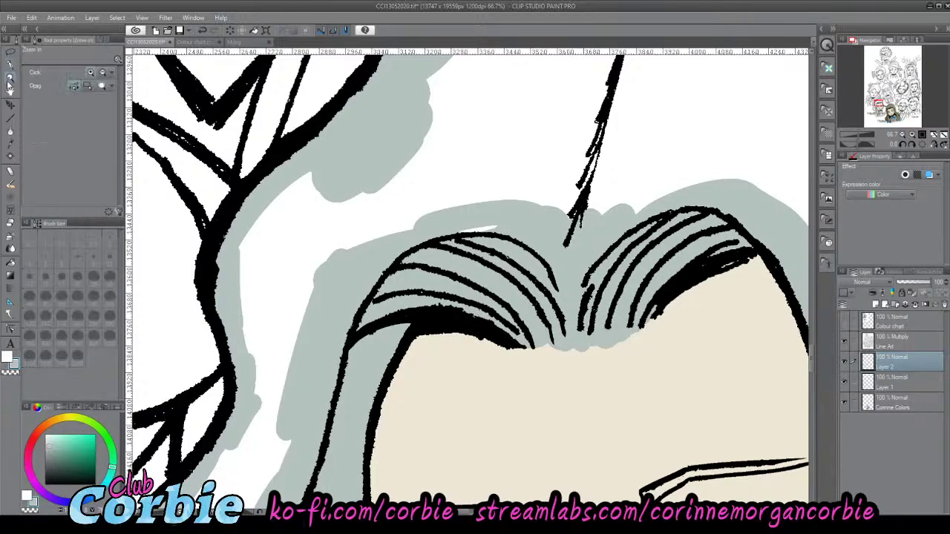
drag(358, 238, 273, 276)
drag(430, 216, 446, 213)
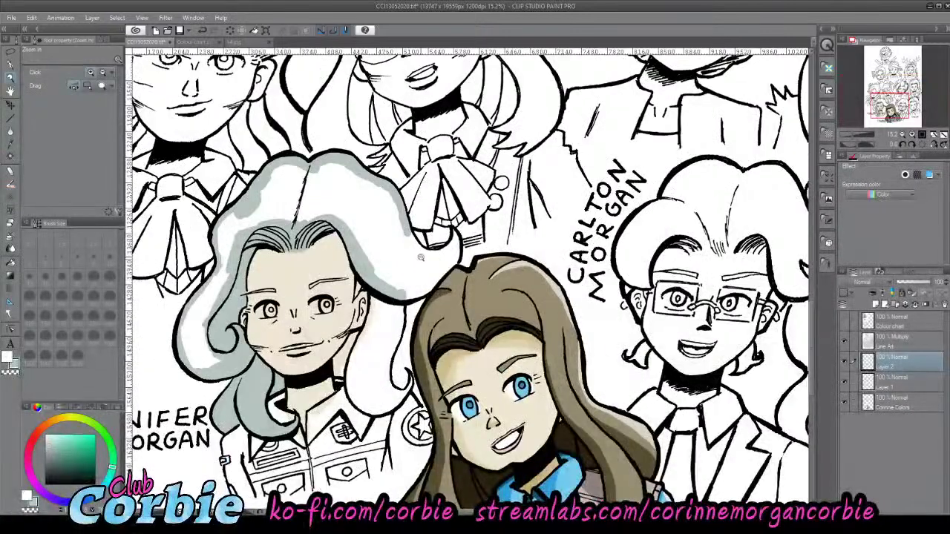
scroll(385, 407, up, 5)
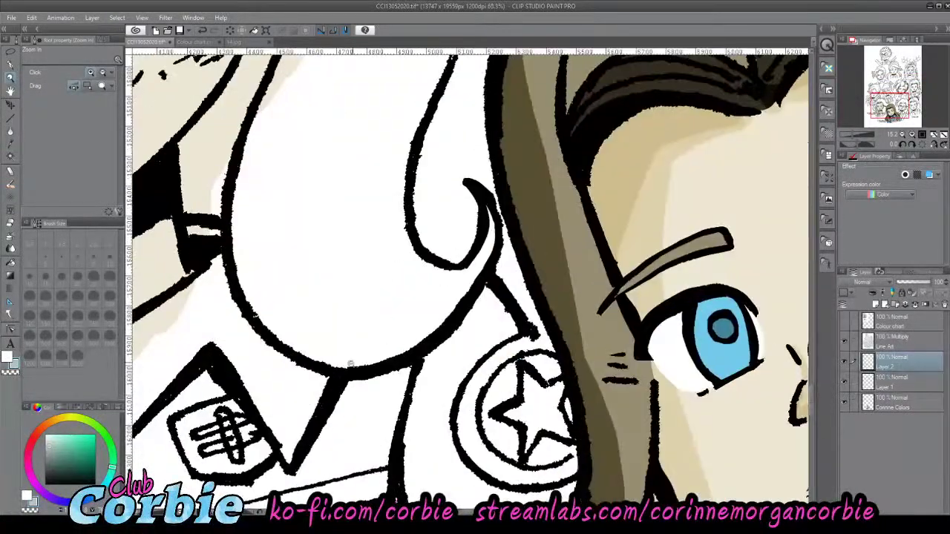
key(p)
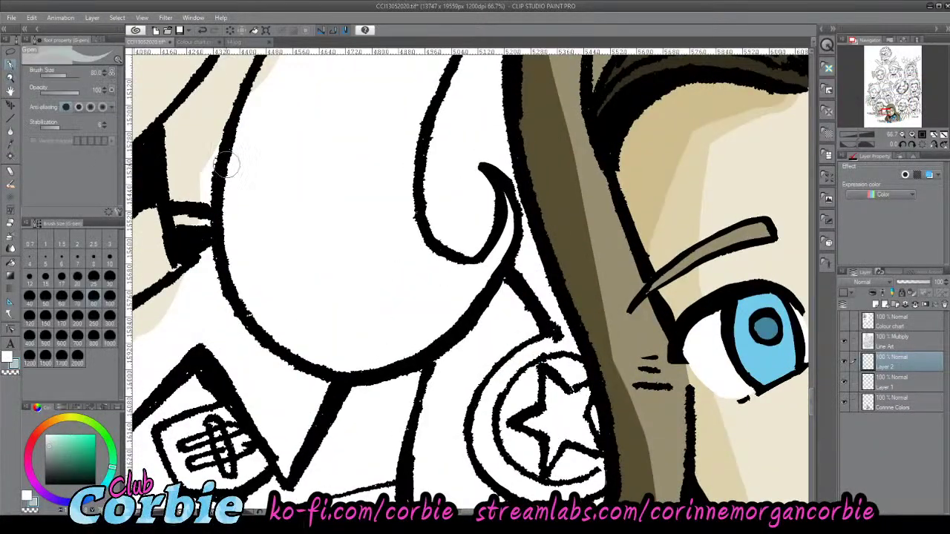
mouse_move(244, 155)
mouse_down()
mouse_move(248, 100)
mouse_move(236, 190)
mouse_move(266, 65)
mouse_up()
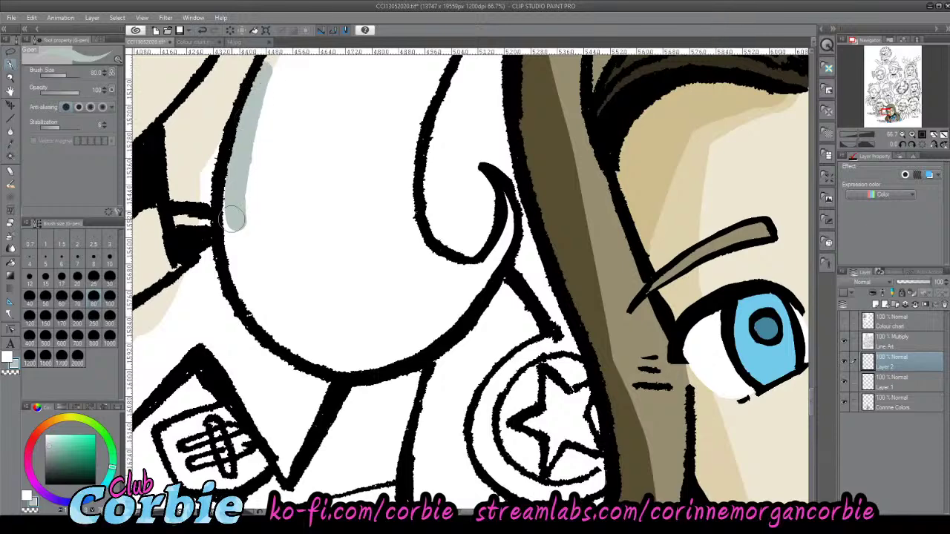
mouse_move(232, 219)
mouse_down()
mouse_move(239, 146)
mouse_move(229, 245)
mouse_move(253, 320)
mouse_move(250, 299)
mouse_move(285, 341)
mouse_move(321, 362)
mouse_move(398, 350)
mouse_move(357, 363)
mouse_move(387, 357)
mouse_move(455, 315)
mouse_move(446, 322)
mouse_move(483, 277)
mouse_move(506, 193)
mouse_move(507, 241)
mouse_move(484, 276)
mouse_move(420, 255)
mouse_move(427, 270)
mouse_move(404, 254)
mouse_move(396, 262)
mouse_move(379, 245)
mouse_move(384, 267)
mouse_move(367, 237)
mouse_move(358, 147)
mouse_move(380, 256)
mouse_move(384, 131)
mouse_move(394, 265)
mouse_move(391, 174)
mouse_move(433, 271)
mouse_move(398, 182)
mouse_move(417, 236)
mouse_move(404, 128)
mouse_move(417, 103)
mouse_move(398, 194)
mouse_move(415, 99)
mouse_move(433, 67)
mouse_move(417, 119)
mouse_up()
- Paint grey along both sides and the top of the right-hand lock's upper part, beside the ear and under the wave
click(10, 77)
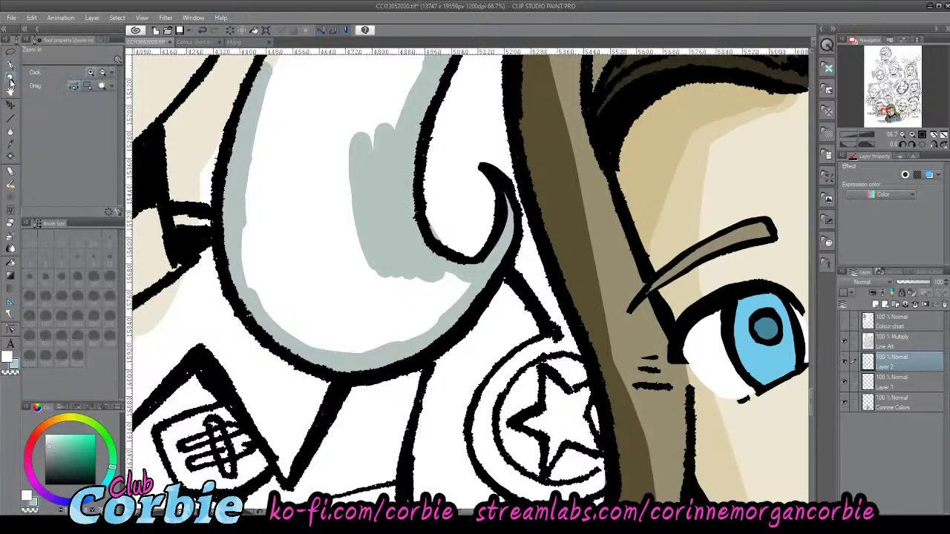
drag(276, 246, 228, 250)
drag(311, 196, 365, 150)
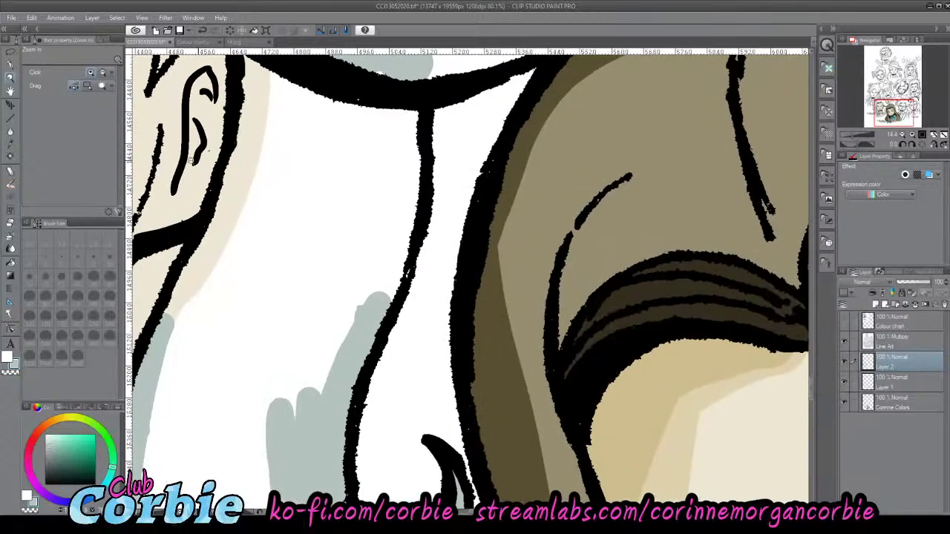
click(10, 65)
mouse_move(182, 301)
mouse_down()
mouse_move(167, 323)
mouse_move(236, 185)
mouse_move(237, 206)
mouse_move(253, 65)
mouse_move(259, 120)
mouse_move(205, 282)
mouse_move(197, 276)
mouse_move(215, 326)
mouse_up()
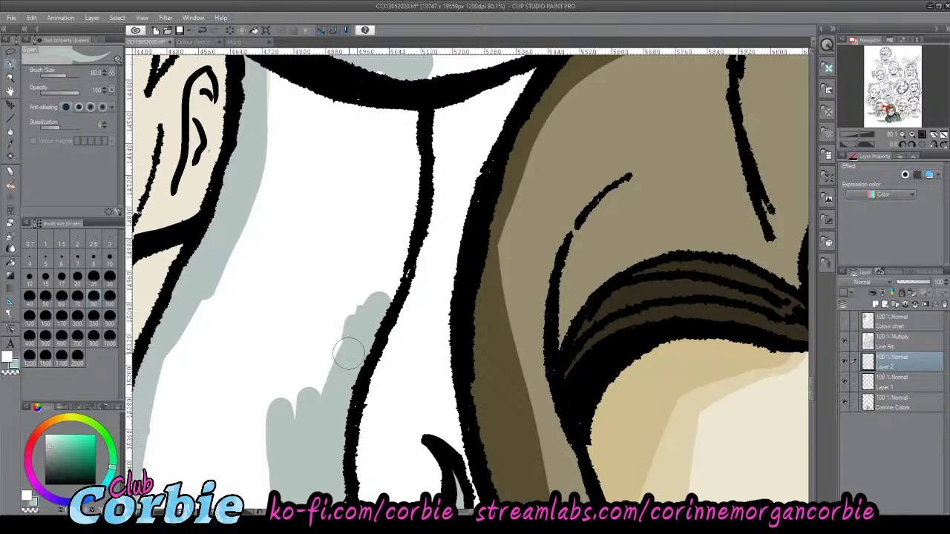
mouse_move(342, 341)
mouse_down()
mouse_move(383, 254)
mouse_move(369, 302)
mouse_move(399, 257)
mouse_move(396, 275)
mouse_move(397, 143)
mouse_move(404, 247)
mouse_move(409, 95)
mouse_move(414, 142)
mouse_move(405, 72)
mouse_move(373, 80)
mouse_move(344, 106)
mouse_move(355, 114)
mouse_move(349, 92)
mouse_move(400, 116)
mouse_move(277, 91)
mouse_move(259, 68)
mouse_move(252, 157)
mouse_up()
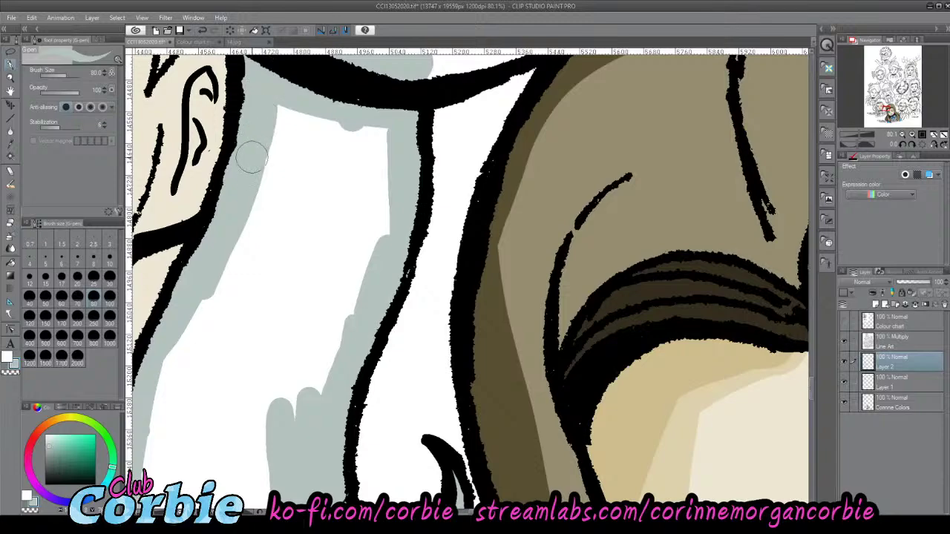
- Fill the enclosed interior of the right-hand lock with grey
click(10, 77)
drag(342, 210, 332, 229)
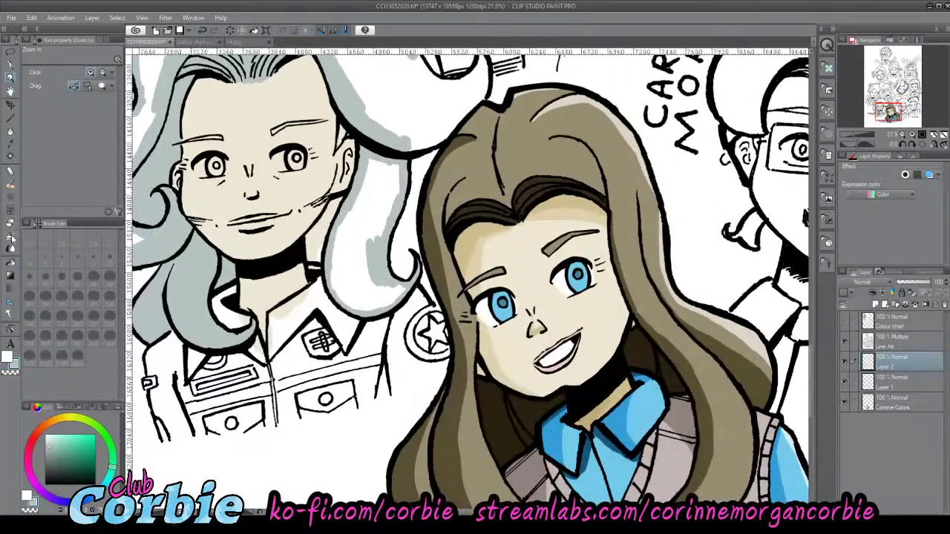
click(11, 262)
click(375, 220)
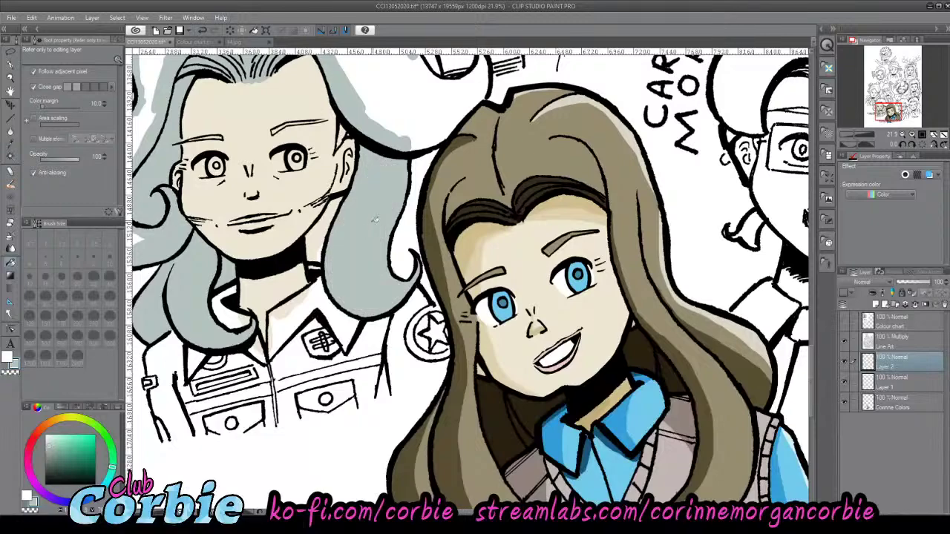
- Paint the hair between the jaw and the right-hand lock grey, and erase the grey spill inside the lock's curl
click(11, 78)
drag(300, 231, 358, 147)
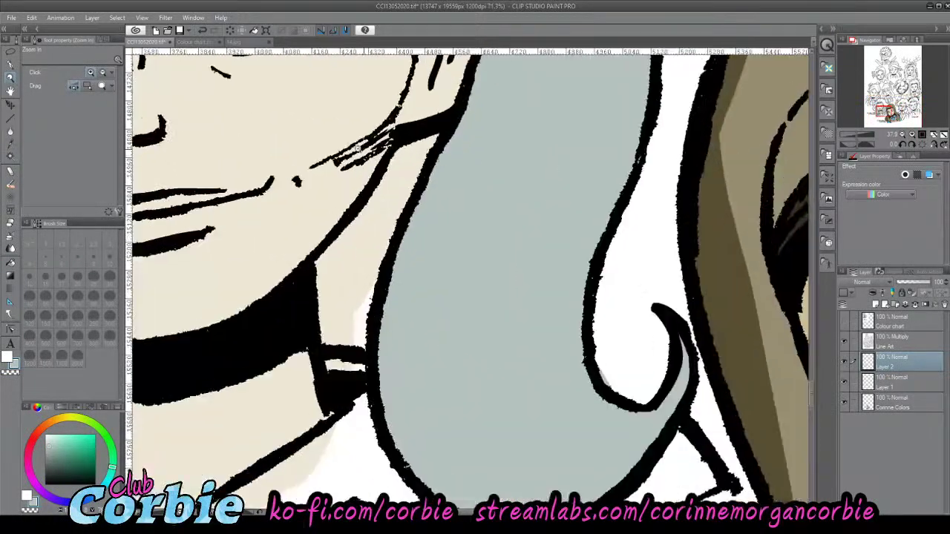
click(10, 64)
mouse_move(331, 261)
mouse_down()
mouse_move(336, 337)
mouse_move(334, 300)
mouse_move(329, 325)
mouse_move(321, 280)
mouse_move(327, 338)
mouse_move(357, 338)
mouse_move(363, 283)
mouse_move(357, 325)
mouse_move(345, 277)
mouse_move(364, 237)
mouse_move(315, 280)
mouse_move(381, 199)
mouse_move(340, 302)
mouse_move(423, 181)
mouse_move(370, 239)
mouse_move(402, 167)
mouse_move(345, 248)
mouse_move(391, 176)
mouse_move(401, 161)
mouse_move(450, 145)
mouse_up()
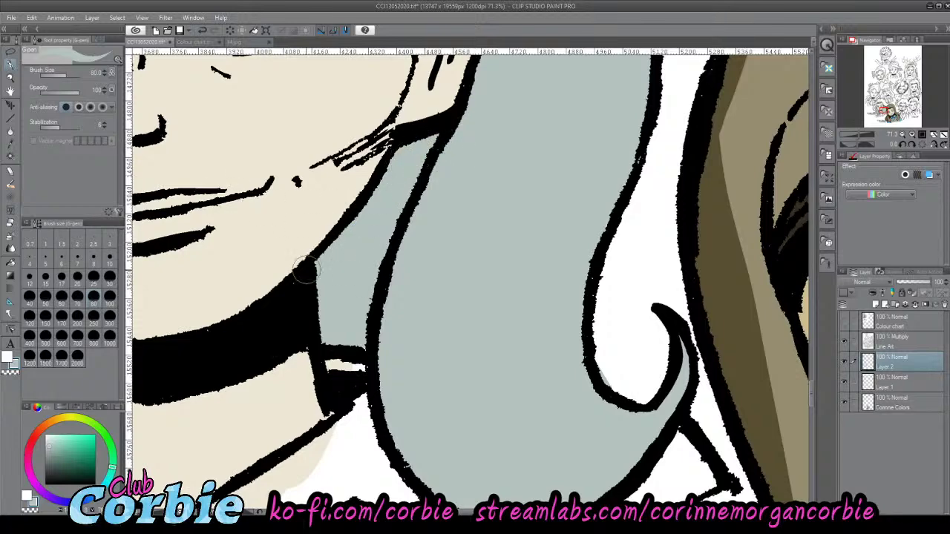
click(12, 222)
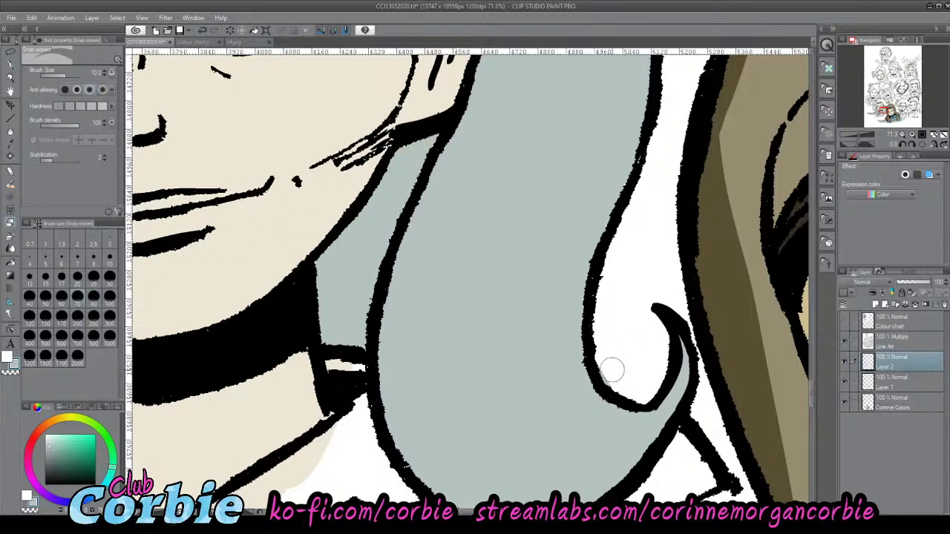
- Paint grey inside the contour of the right-hand wave's upturned tip, along its lower edge and beneath the neighbouring figure's bow
click(11, 78)
scroll(393, 273, down, 8)
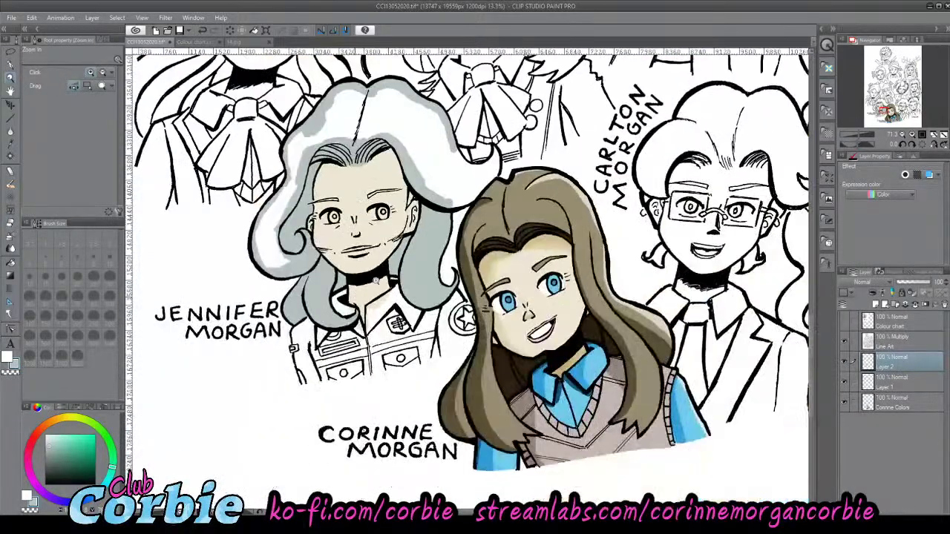
scroll(487, 223, up, 3)
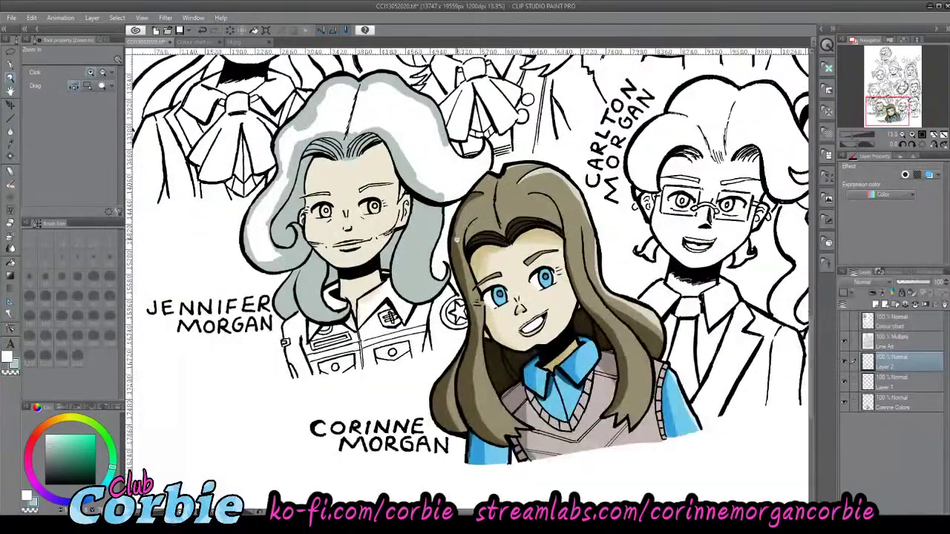
scroll(492, 141, up, 5)
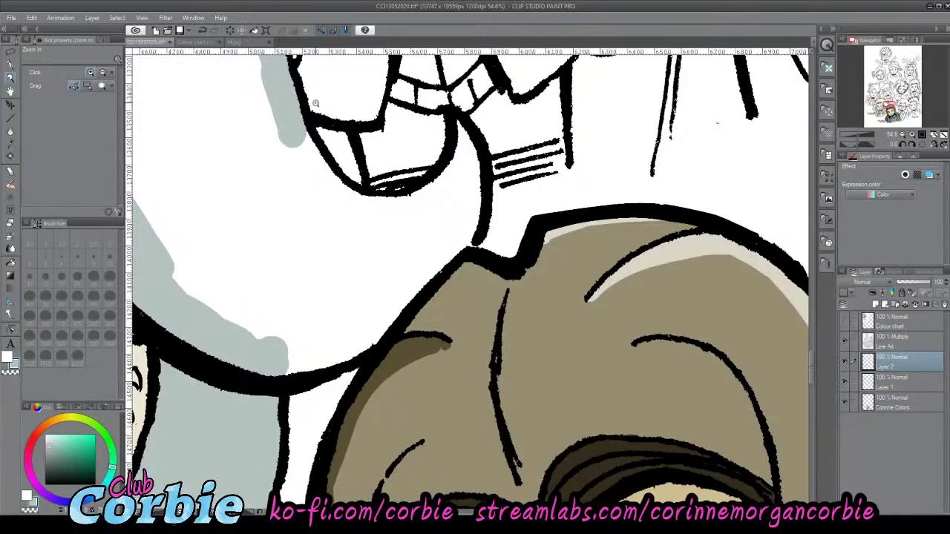
click(11, 65)
mouse_move(460, 130)
mouse_down()
mouse_move(462, 158)
mouse_move(460, 120)
mouse_move(469, 188)
mouse_move(468, 137)
mouse_move(473, 171)
mouse_move(470, 237)
mouse_move(340, 353)
mouse_move(270, 365)
mouse_move(350, 351)
mouse_up()
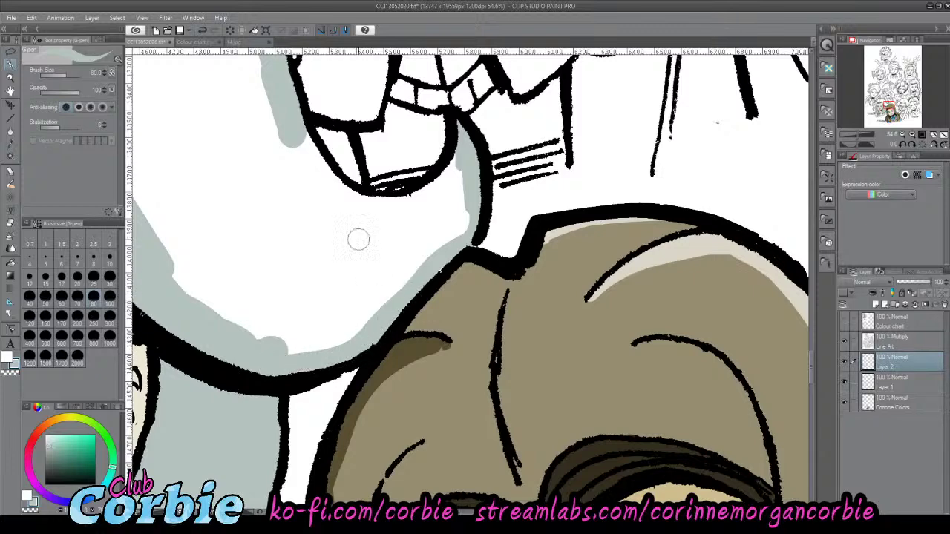
mouse_move(297, 141)
mouse_down()
mouse_move(338, 204)
mouse_move(292, 116)
mouse_move(328, 178)
mouse_move(375, 212)
mouse_move(337, 183)
mouse_move(393, 206)
mouse_move(426, 204)
mouse_move(374, 203)
mouse_move(428, 190)
mouse_move(463, 165)
mouse_up()
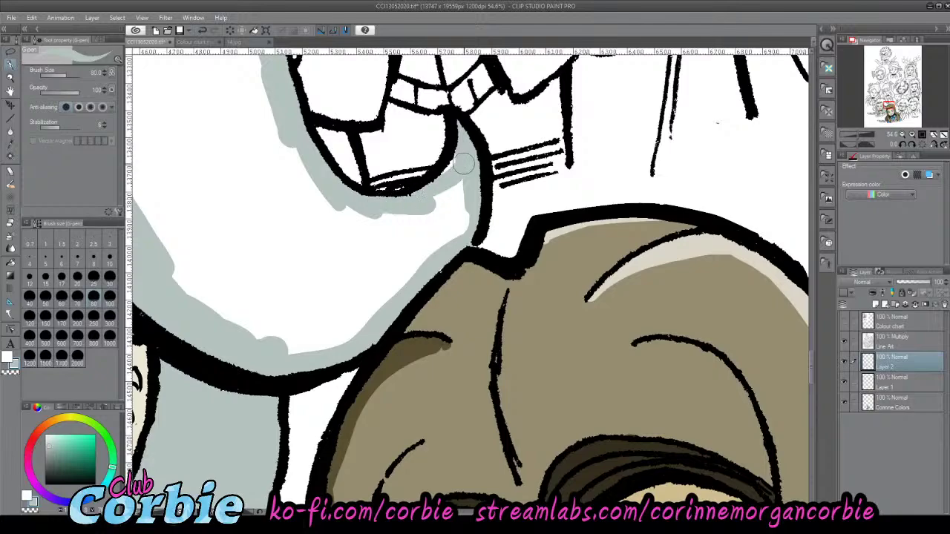
- Fill the remaining white interior of the woman's main hair mass with grey
click(12, 78)
drag(288, 204, 141, 286)
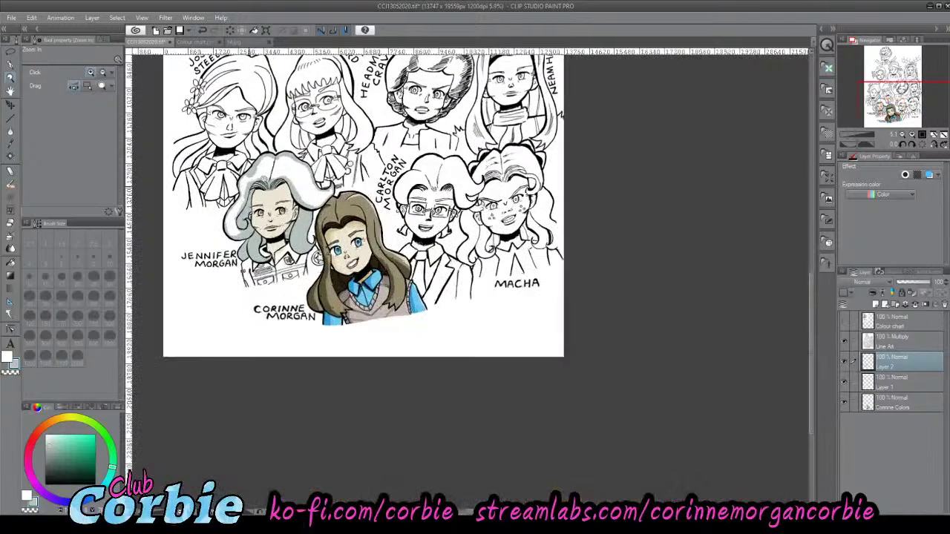
click(284, 224)
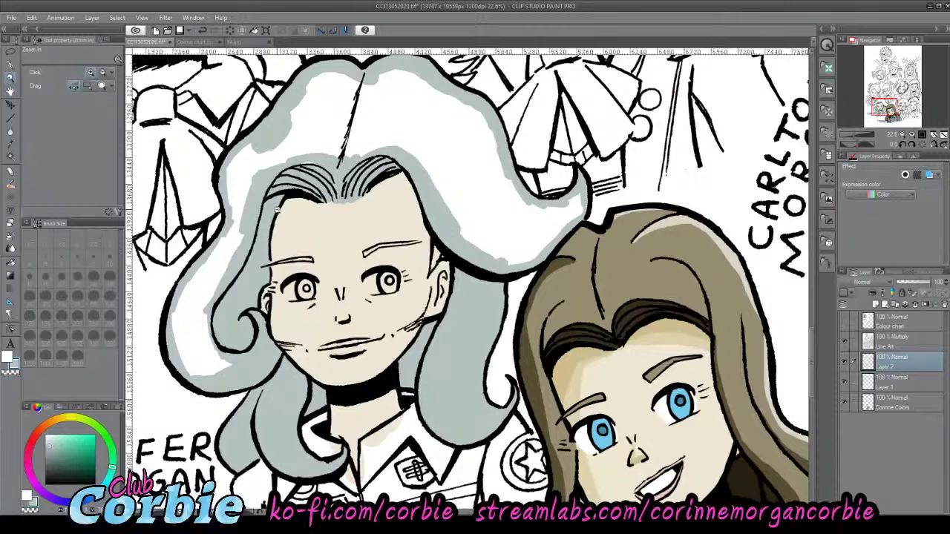
click(11, 262)
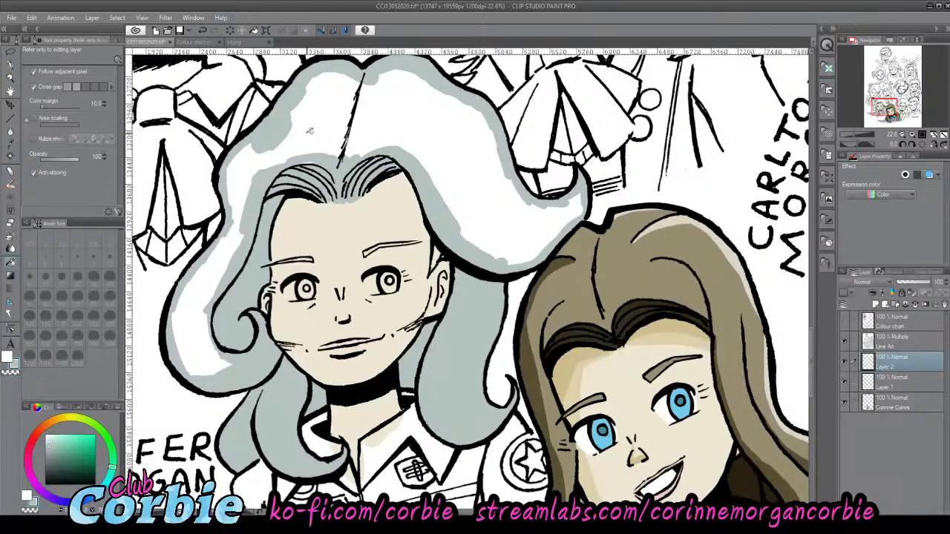
click(346, 154)
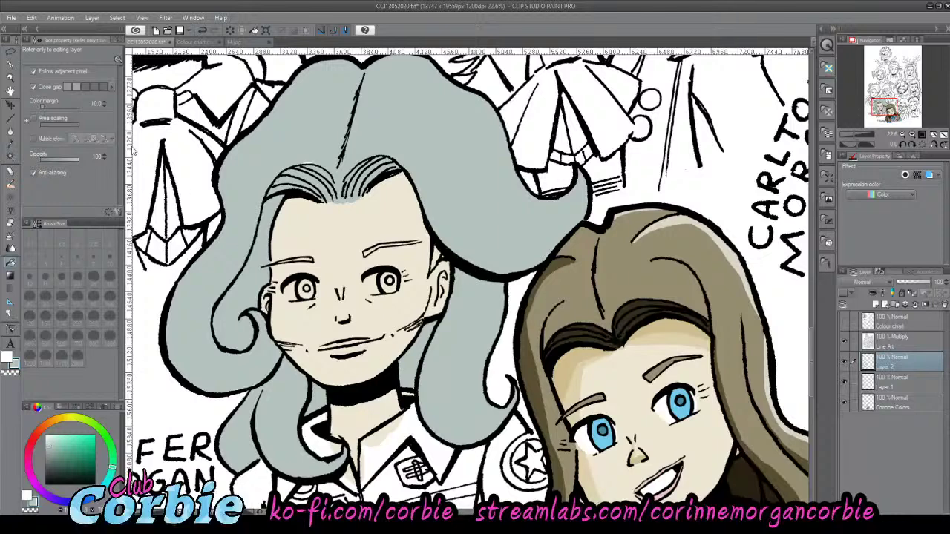
- Paint the small gaps between the hair outline and the right-hand ear grey with the G-pen at size 30
key(p)
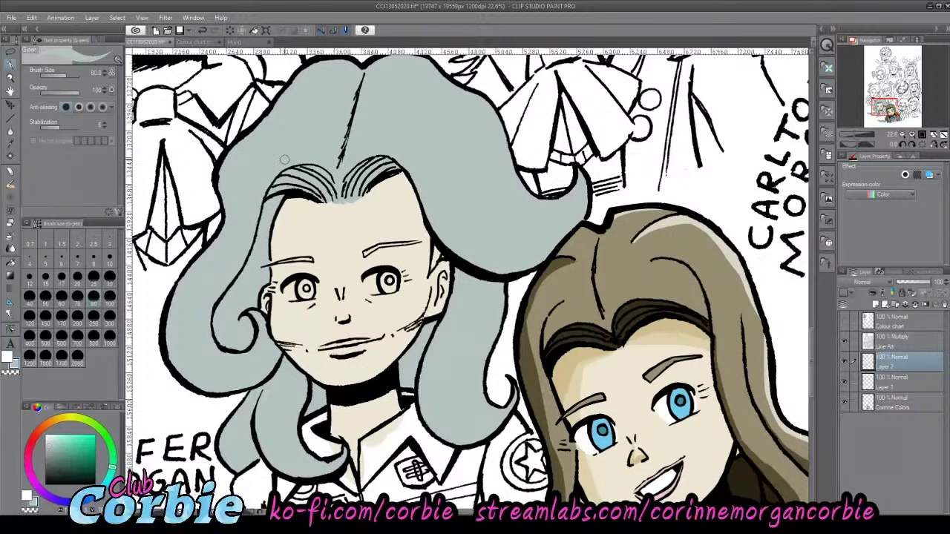
click(10, 77)
drag(410, 250, 372, 175)
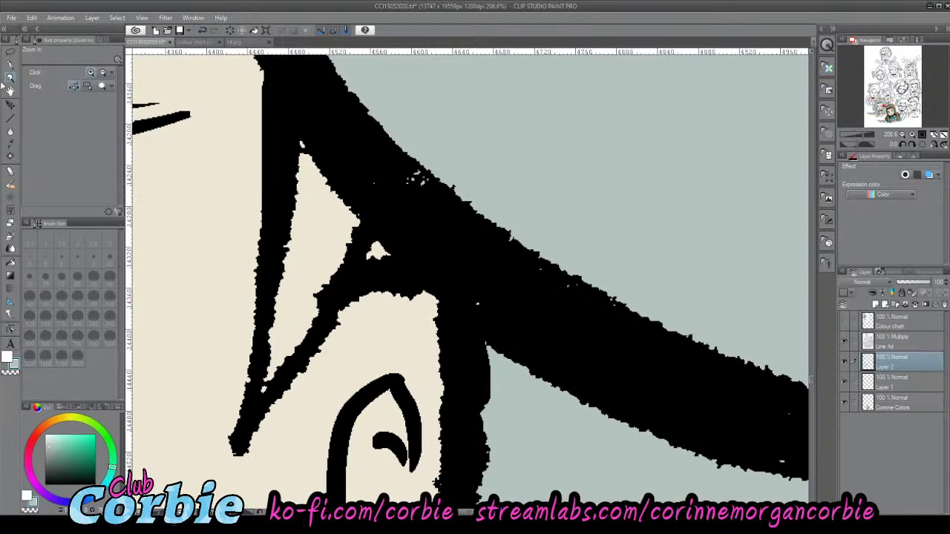
key(p)
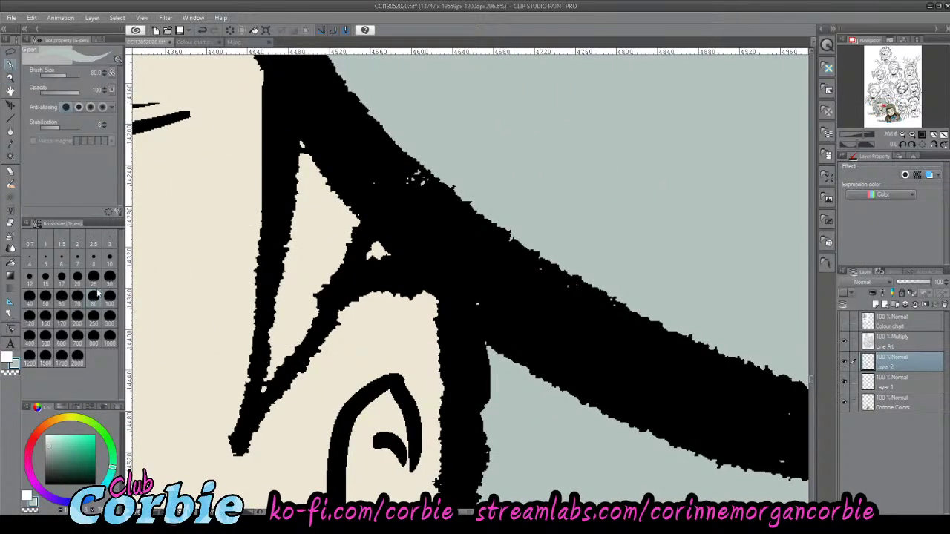
mouse_move(268, 377)
mouse_down()
mouse_move(310, 138)
mouse_move(279, 346)
mouse_move(344, 186)
mouse_move(279, 362)
mouse_move(355, 219)
mouse_move(350, 258)
mouse_move(377, 248)
mouse_up()
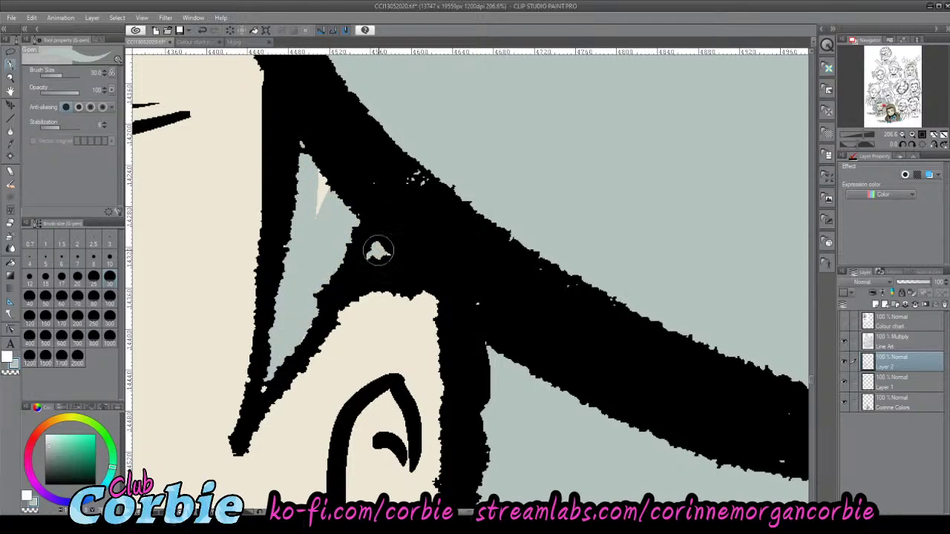
drag(323, 172, 313, 230)
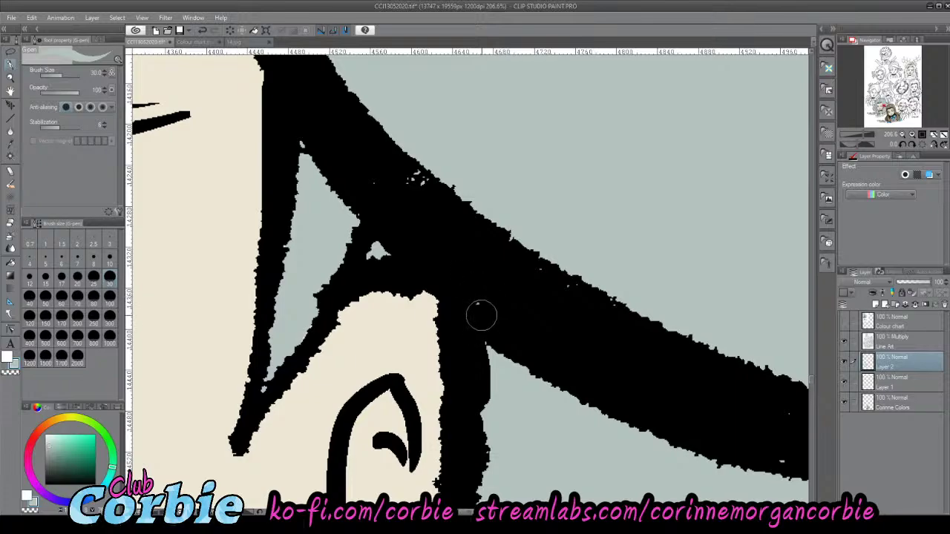
- Paint the inside of the woman's left-hand eyebrow grey with the G-pen at size 20
click(13, 78)
drag(415, 198, 271, 202)
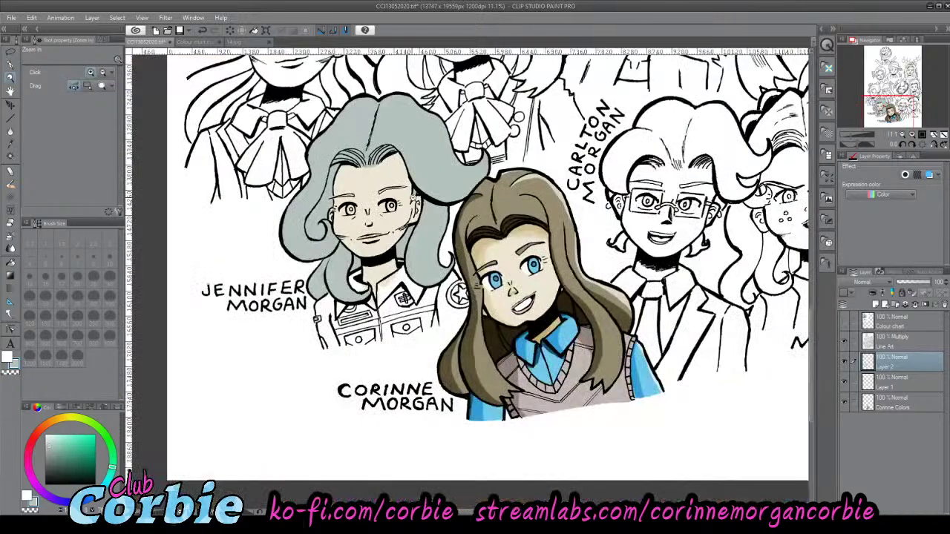
drag(397, 185, 445, 207)
scroll(393, 257, down, 3)
scroll(325, 185, up, 6)
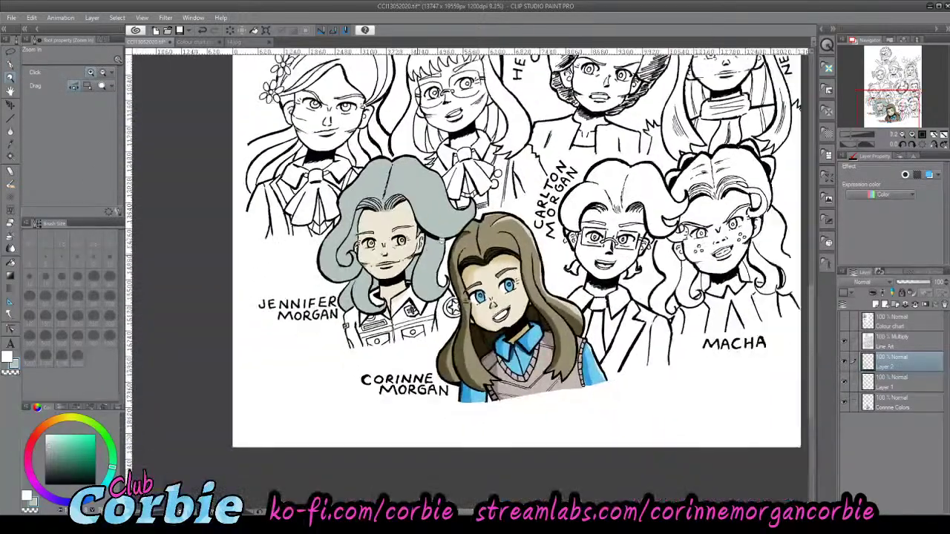
scroll(325, 184, up, 10)
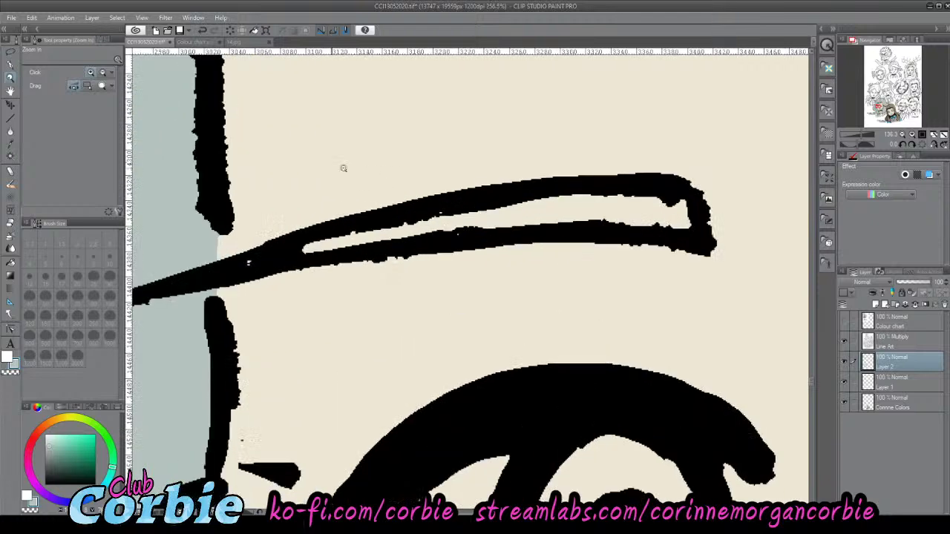
key(p)
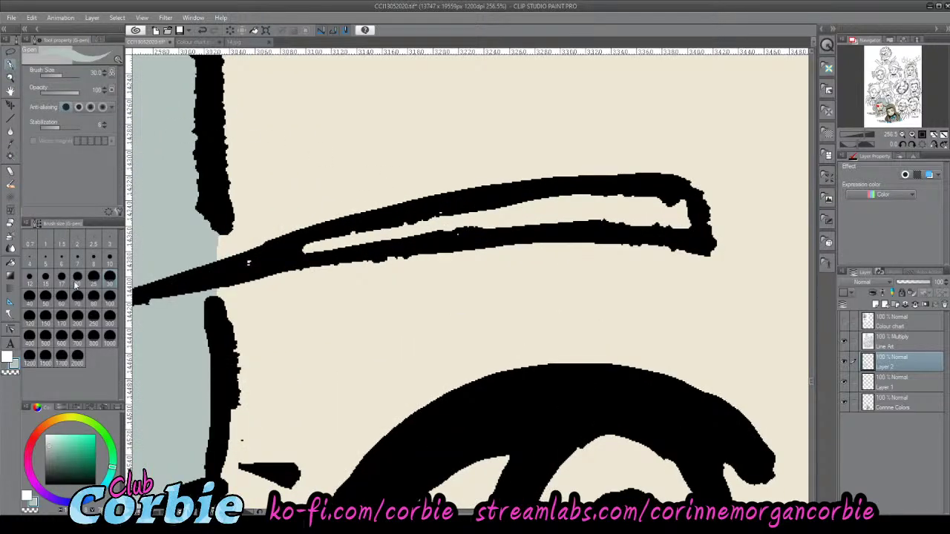
mouse_move(285, 253)
mouse_down()
mouse_move(506, 214)
mouse_move(425, 225)
mouse_move(595, 214)
mouse_move(491, 218)
mouse_move(594, 199)
mouse_move(561, 208)
mouse_move(673, 219)
mouse_move(622, 220)
mouse_move(643, 194)
mouse_up()
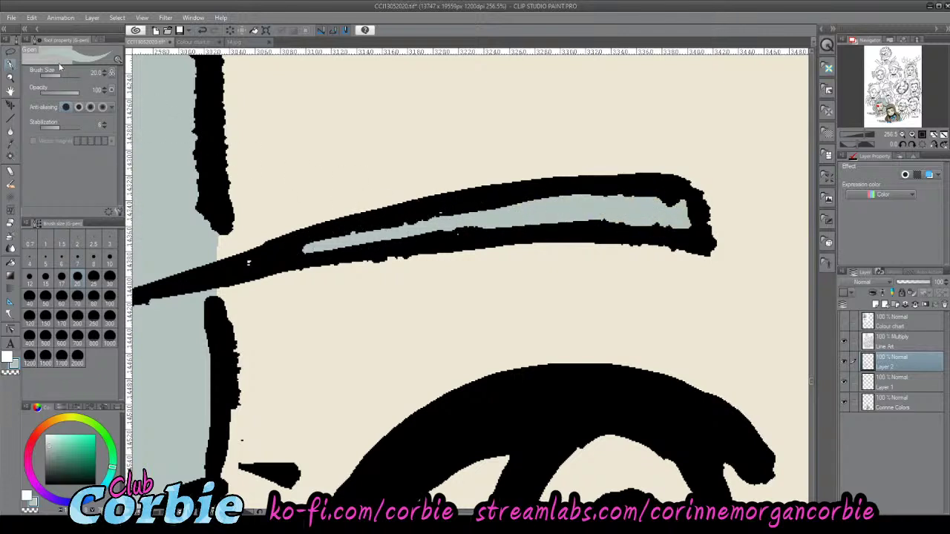
- Paint the inside of the right-hand eyebrow grey and erase the spill beyond its outer tip
click(11, 77)
drag(318, 210, 182, 271)
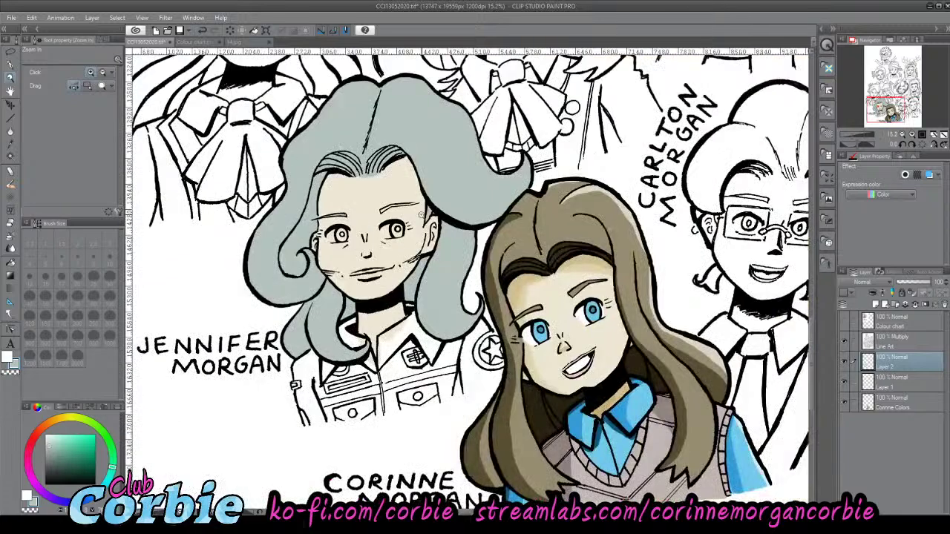
drag(390, 207, 438, 184)
scroll(438, 184, up, 6)
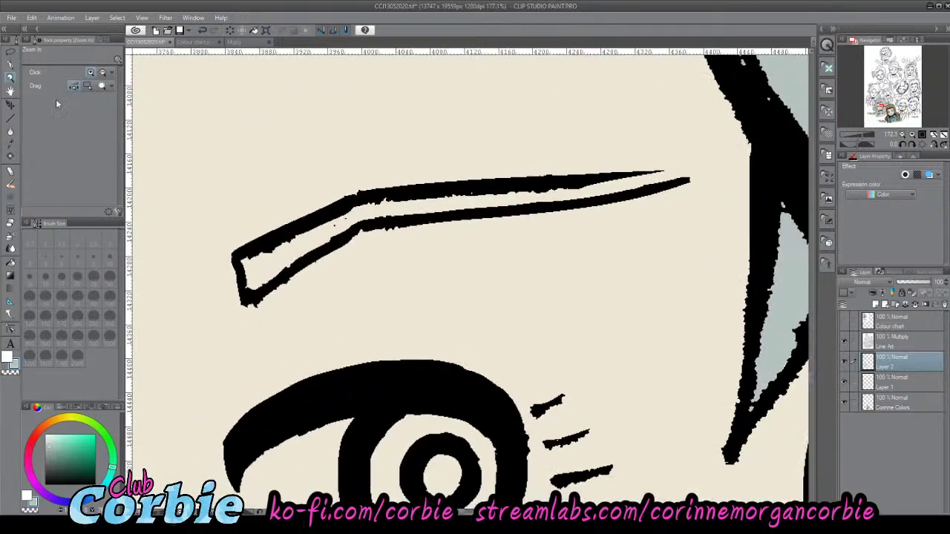
click(9, 65)
drag(250, 269, 268, 266)
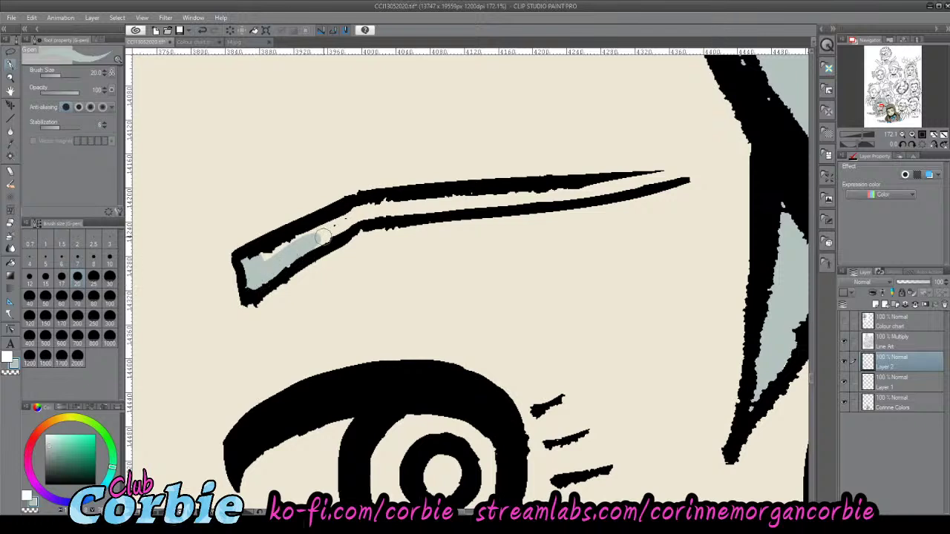
mouse_move(323, 237)
mouse_down()
mouse_move(296, 242)
mouse_move(406, 211)
mouse_move(385, 205)
mouse_move(487, 198)
mouse_move(413, 213)
mouse_move(657, 173)
mouse_up()
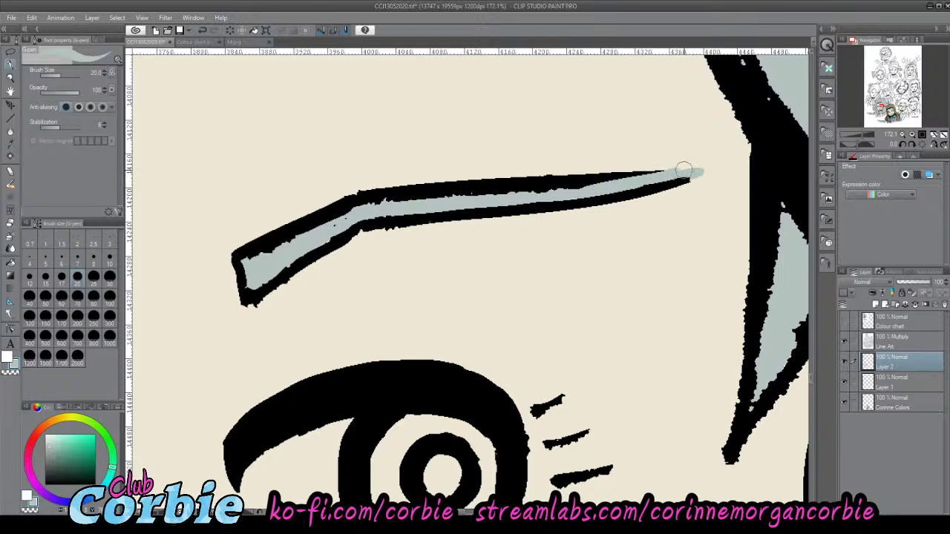
click(11, 223)
mouse_move(664, 138)
mouse_down()
mouse_move(703, 139)
mouse_move(687, 144)
mouse_move(706, 164)
mouse_move(669, 143)
mouse_move(711, 161)
mouse_up()
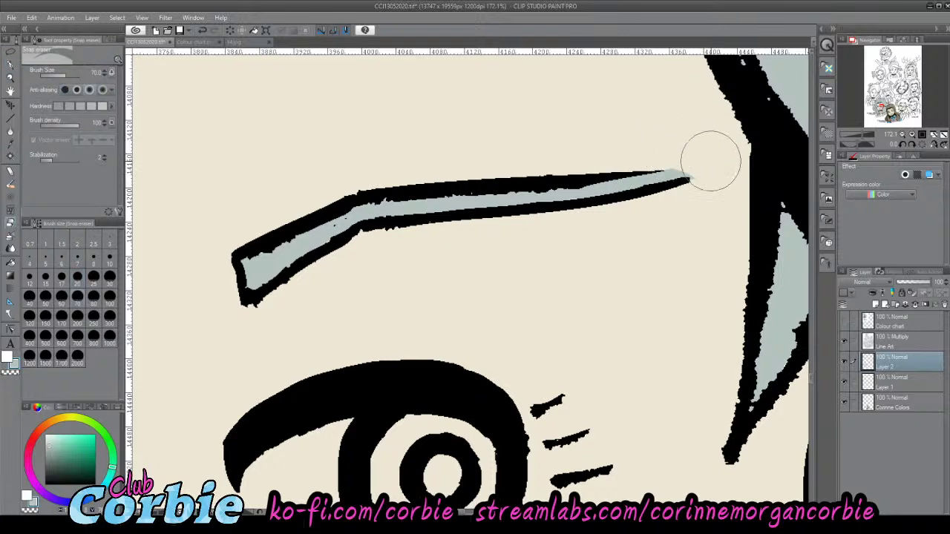
- Inspect the woman's finished hair and eyebrow colouring, toggling the visibility of Layer 2 to compare
click(11, 78)
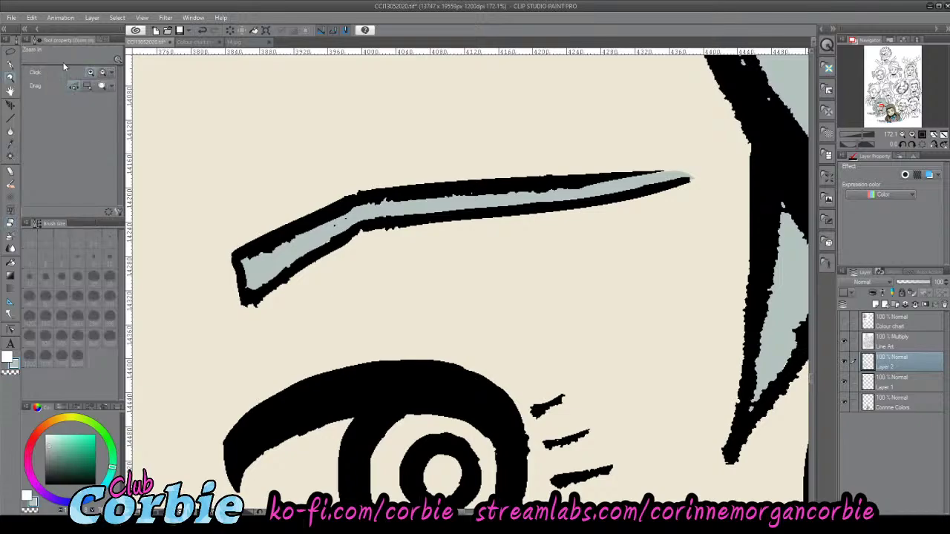
mouse_move(433, 157)
mouse_down()
mouse_move(311, 161)
mouse_move(327, 161)
mouse_up()
scroll(445, 197, up, 5)
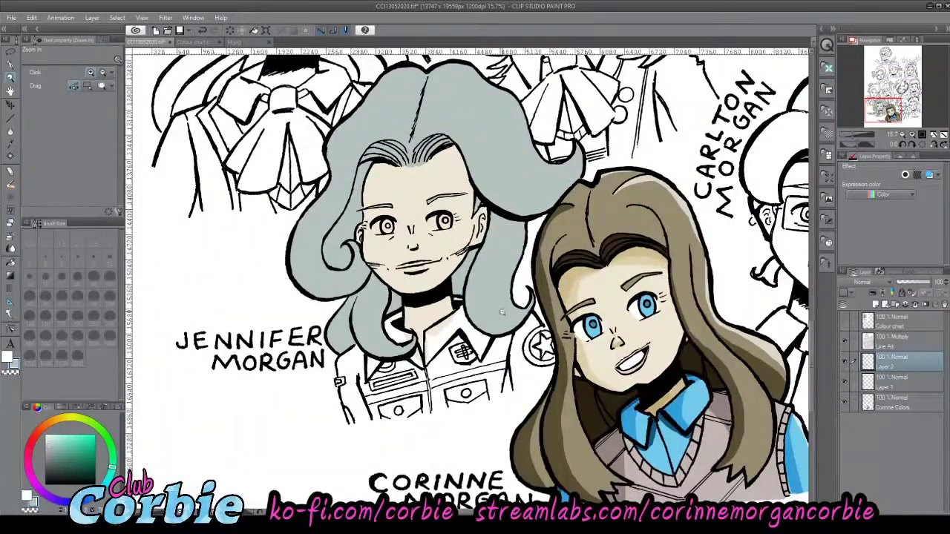
scroll(589, 170, down, 8)
scroll(589, 171, up, 7)
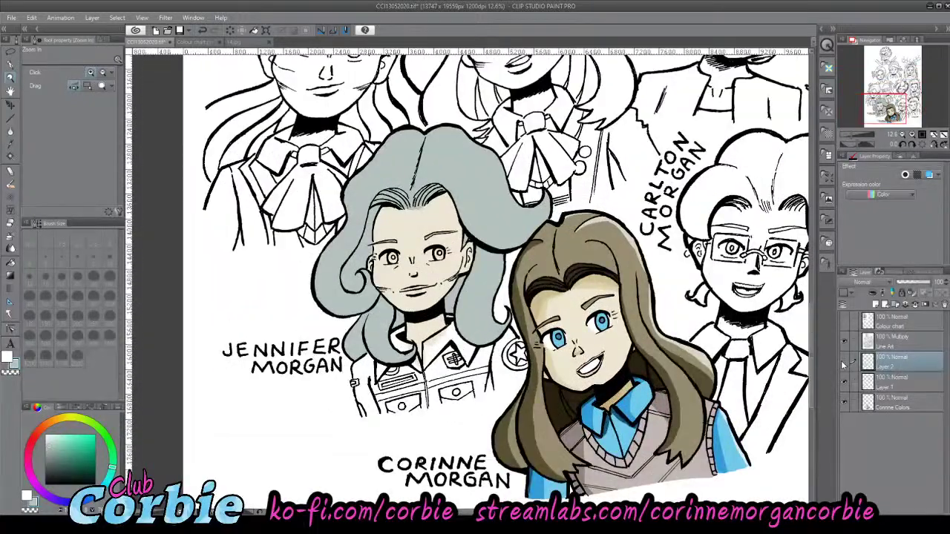
click(843, 361)
click(846, 362)
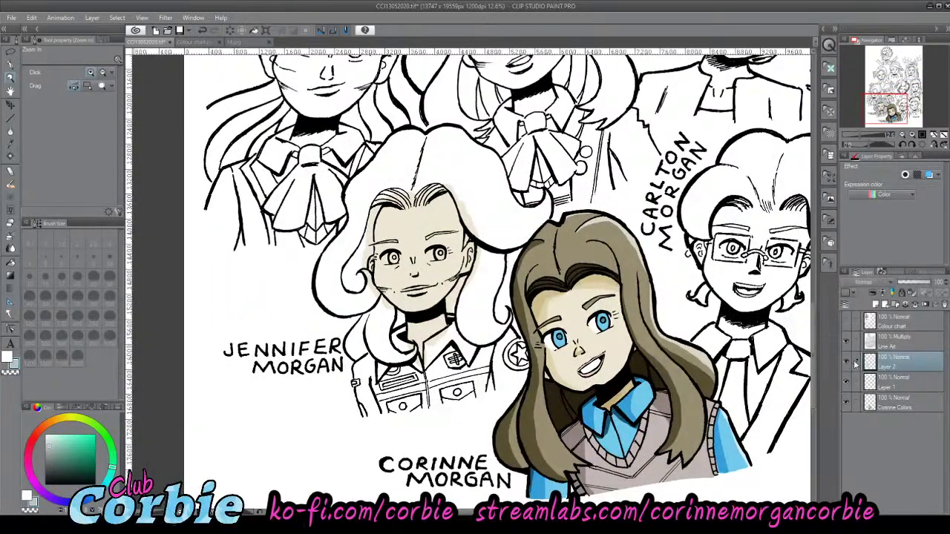
- Sample the light blue of the denim jacket in the reference 14.jpg and add a new layer above the hair layer in the illustration
click(249, 43)
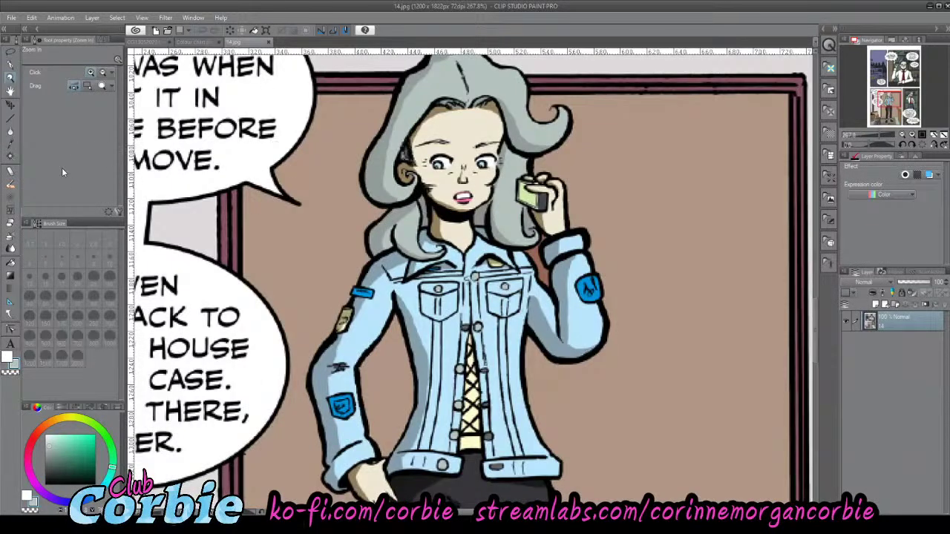
click(12, 145)
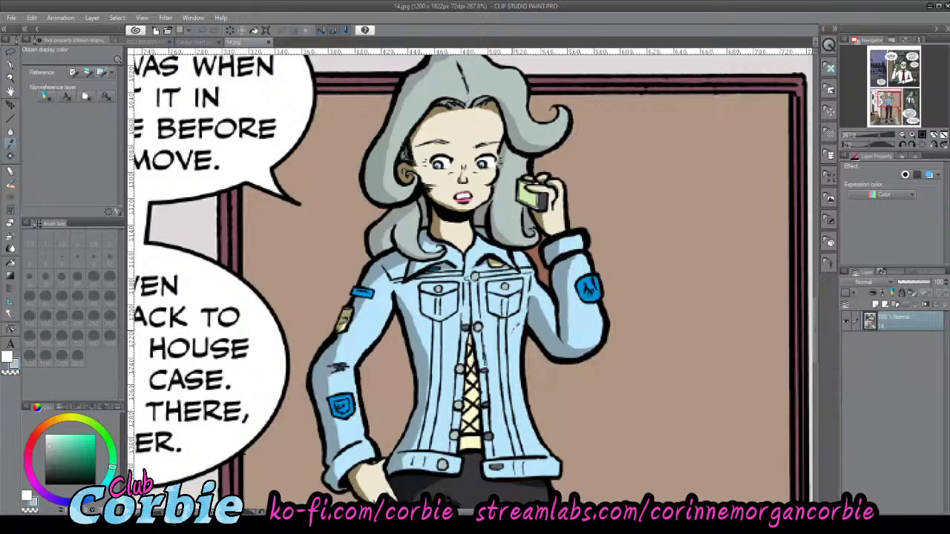
click(514, 327)
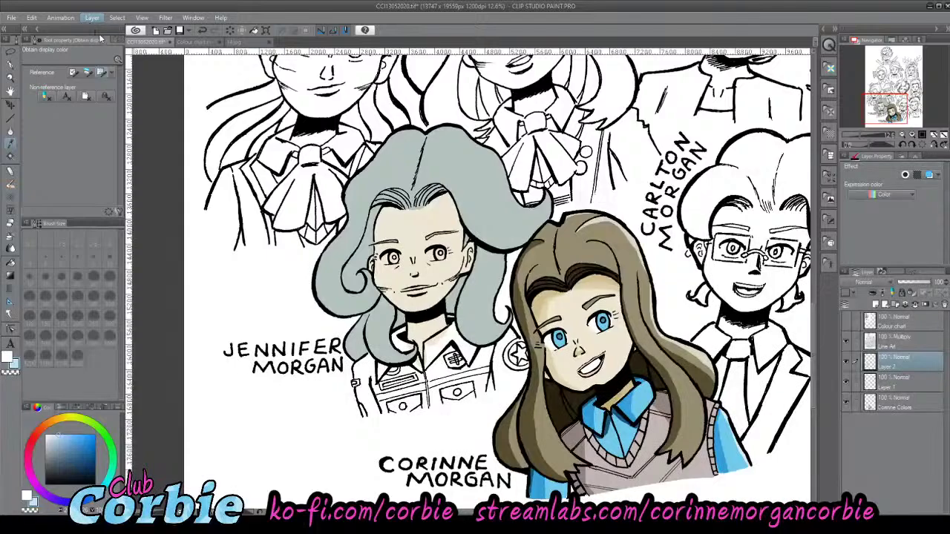
click(10, 77)
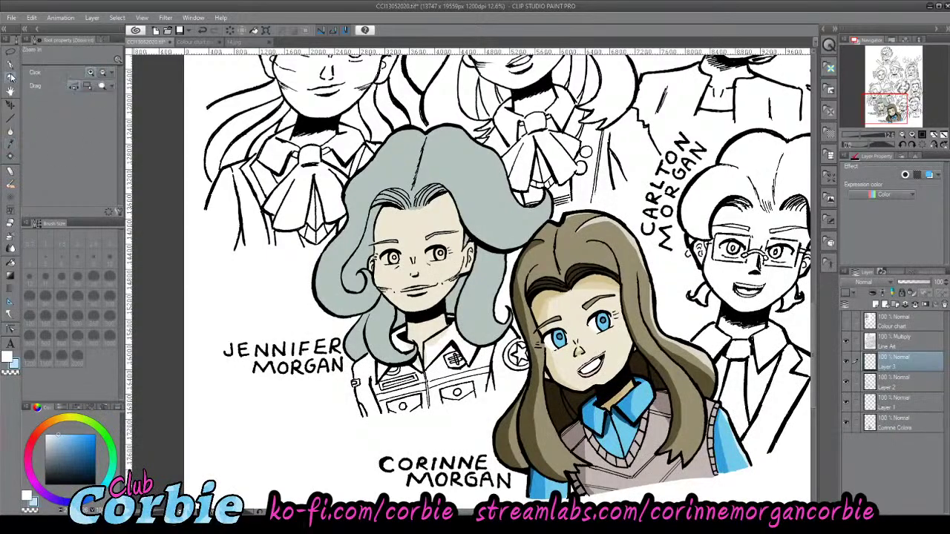
- Paint light blue at brush size 50 along the left-hand sleeve's outer edge, beneath the hair curl and beside the collar opening
drag(446, 382, 475, 382)
drag(329, 442, 260, 459)
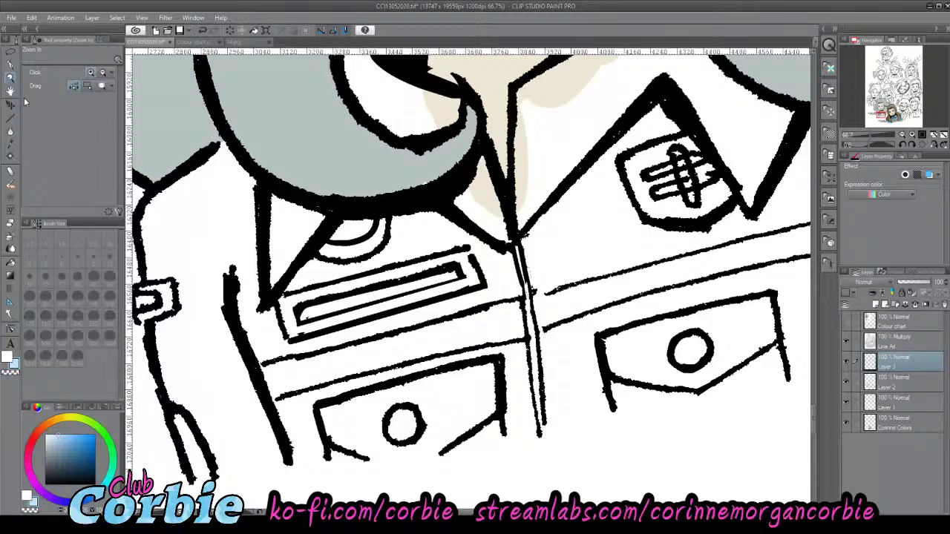
key(p)
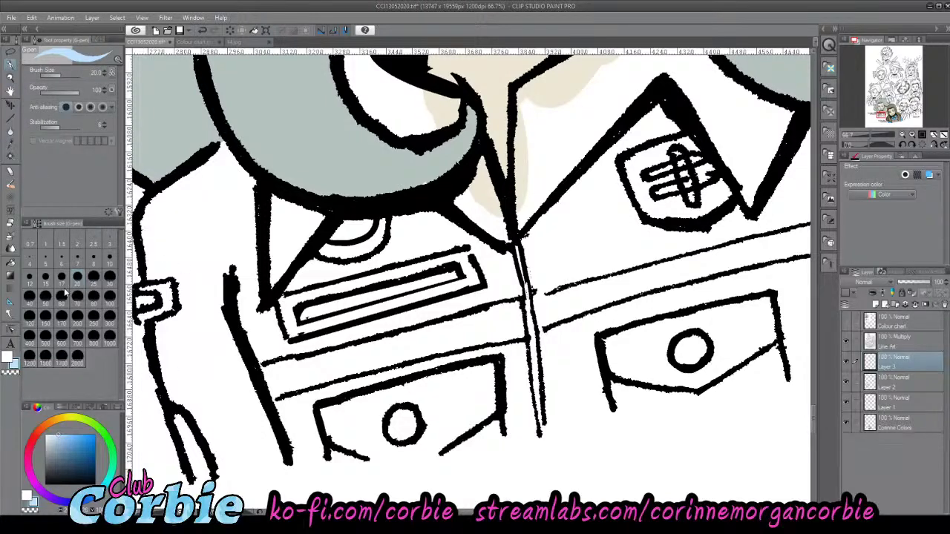
click(51, 300)
mouse_move(165, 214)
mouse_down()
mouse_move(158, 238)
mouse_move(152, 204)
mouse_move(149, 236)
mouse_move(201, 175)
mouse_move(185, 178)
mouse_move(214, 158)
mouse_up()
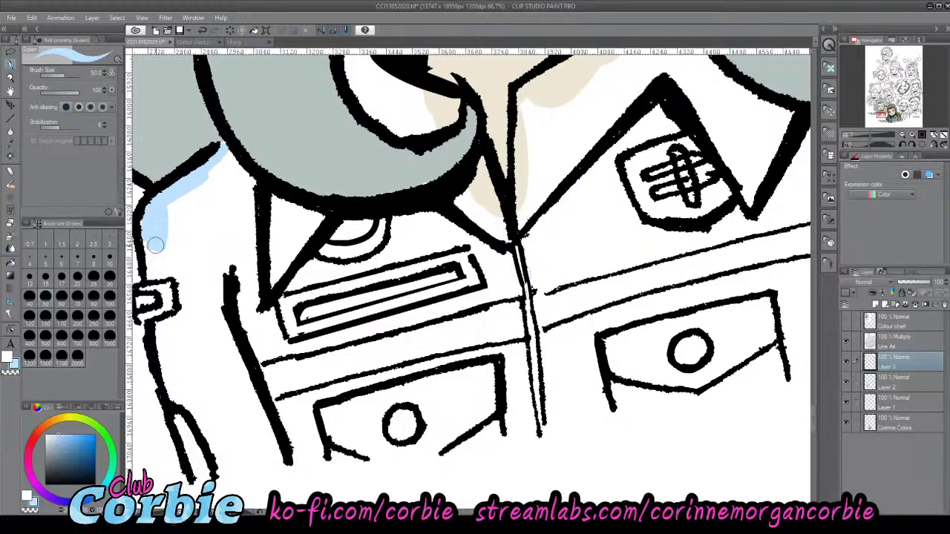
drag(155, 244, 155, 278)
mouse_move(147, 216)
mouse_down()
mouse_move(169, 375)
mouse_move(206, 454)
mouse_move(181, 405)
mouse_move(205, 466)
mouse_move(169, 398)
mouse_move(195, 475)
mouse_move(179, 413)
mouse_move(208, 446)
mouse_move(171, 273)
mouse_move(180, 332)
mouse_move(170, 230)
mouse_move(179, 211)
mouse_move(168, 265)
mouse_move(165, 243)
mouse_move(184, 373)
mouse_move(173, 369)
mouse_move(178, 232)
mouse_move(201, 180)
mouse_move(216, 164)
mouse_move(219, 173)
mouse_move(224, 146)
mouse_move(255, 199)
mouse_move(237, 168)
mouse_move(280, 197)
mouse_up()
mouse_move(230, 150)
mouse_down()
mouse_move(271, 195)
mouse_move(314, 208)
mouse_move(266, 197)
mouse_move(324, 221)
mouse_move(383, 211)
mouse_move(326, 216)
mouse_move(426, 219)
mouse_move(417, 209)
mouse_move(471, 185)
mouse_move(446, 211)
mouse_move(477, 160)
mouse_move(474, 181)
mouse_move(471, 174)
mouse_move(491, 213)
mouse_move(478, 166)
mouse_move(500, 223)
mouse_move(469, 190)
mouse_move(481, 214)
mouse_move(470, 218)
mouse_move(488, 228)
mouse_move(517, 213)
mouse_move(521, 94)
mouse_move(549, 73)
mouse_move(558, 72)
mouse_move(530, 96)
mouse_move(572, 72)
mouse_move(577, 79)
mouse_move(542, 112)
mouse_up()
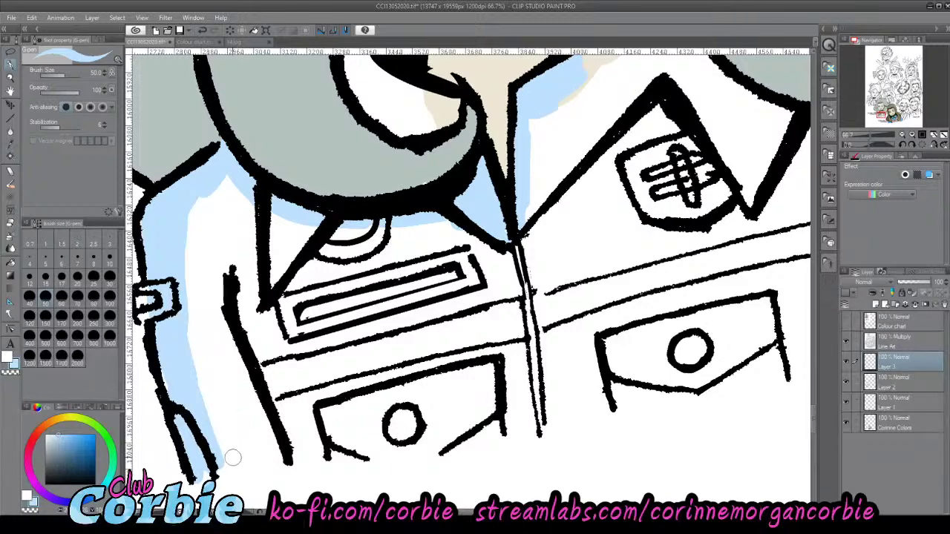
mouse_move(233, 458)
mouse_down()
mouse_move(256, 464)
mouse_move(215, 473)
mouse_up()
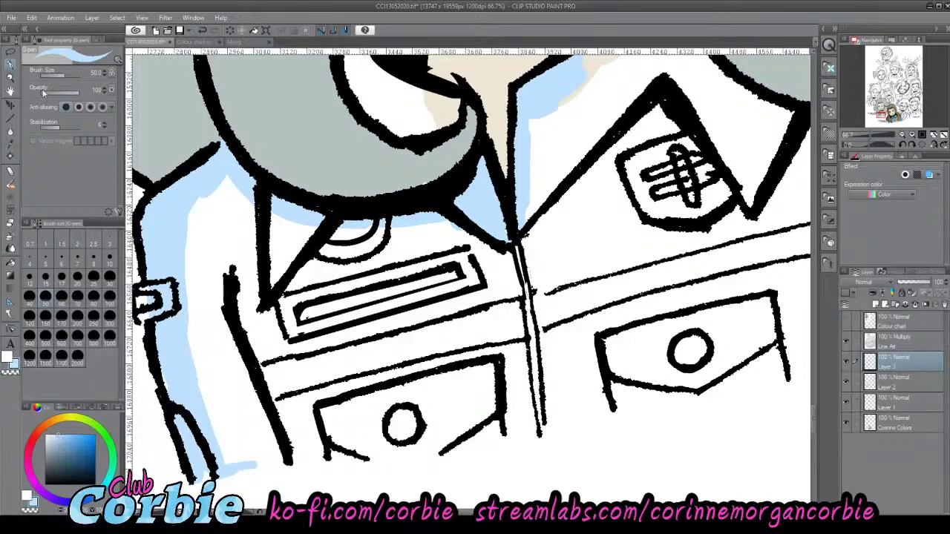
- Paint the collar area enclosed by the left-hand hair curl and the neck light blue
click(11, 77)
drag(343, 219, 303, 226)
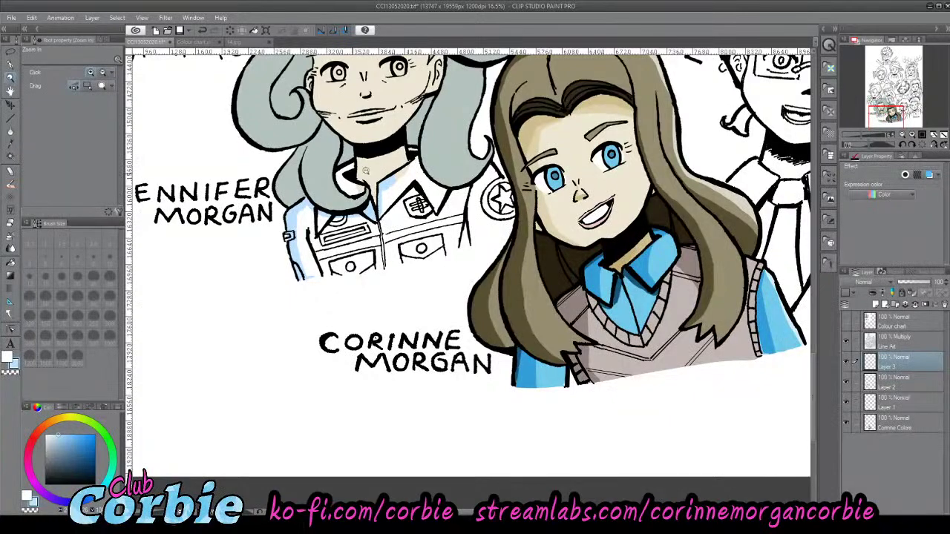
drag(367, 170, 407, 122)
click(11, 65)
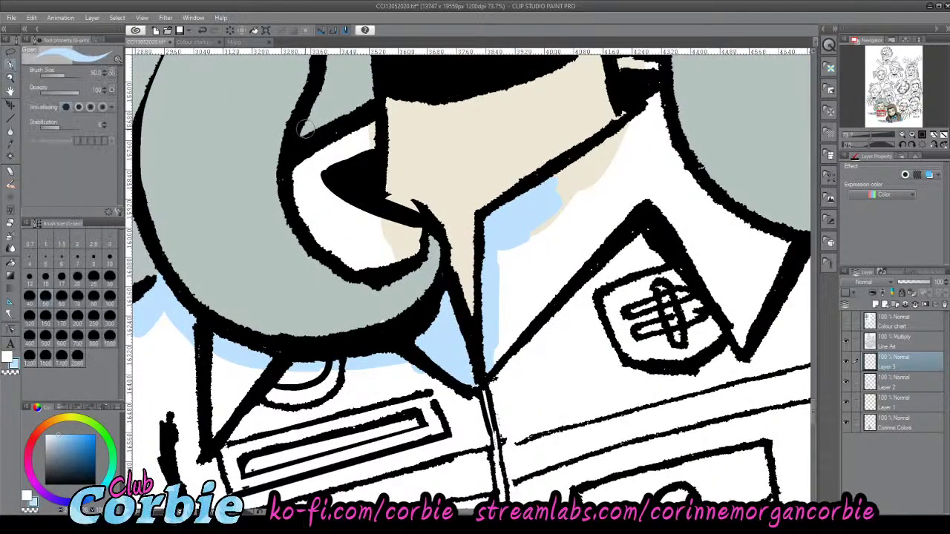
mouse_move(331, 150)
mouse_down()
mouse_move(298, 187)
mouse_move(298, 163)
mouse_move(314, 234)
mouse_move(319, 224)
mouse_move(318, 235)
mouse_move(364, 260)
mouse_move(339, 259)
mouse_move(370, 273)
mouse_move(402, 261)
mouse_move(413, 235)
mouse_move(374, 223)
mouse_move(396, 250)
mouse_move(365, 255)
mouse_move(393, 240)
mouse_move(394, 254)
mouse_move(373, 248)
mouse_move(418, 234)
mouse_move(339, 216)
mouse_move(360, 244)
mouse_move(328, 235)
mouse_move(343, 245)
mouse_move(345, 222)
mouse_move(333, 200)
mouse_move(365, 219)
mouse_move(335, 200)
mouse_move(350, 203)
mouse_move(317, 206)
mouse_move(305, 195)
mouse_move(362, 143)
mouse_move(329, 170)
mouse_move(338, 142)
mouse_move(363, 129)
mouse_move(334, 150)
mouse_move(371, 147)
mouse_up()
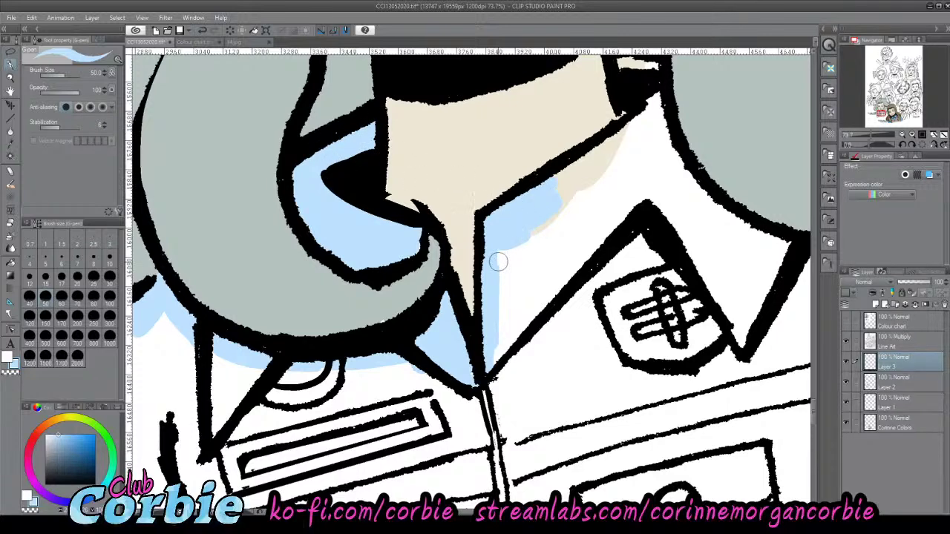
- Paint light blue along the neck edge of the right-hand collar, from the front opening up to the hair
mouse_move(497, 261)
mouse_down()
mouse_move(505, 222)
mouse_move(628, 116)
mouse_up()
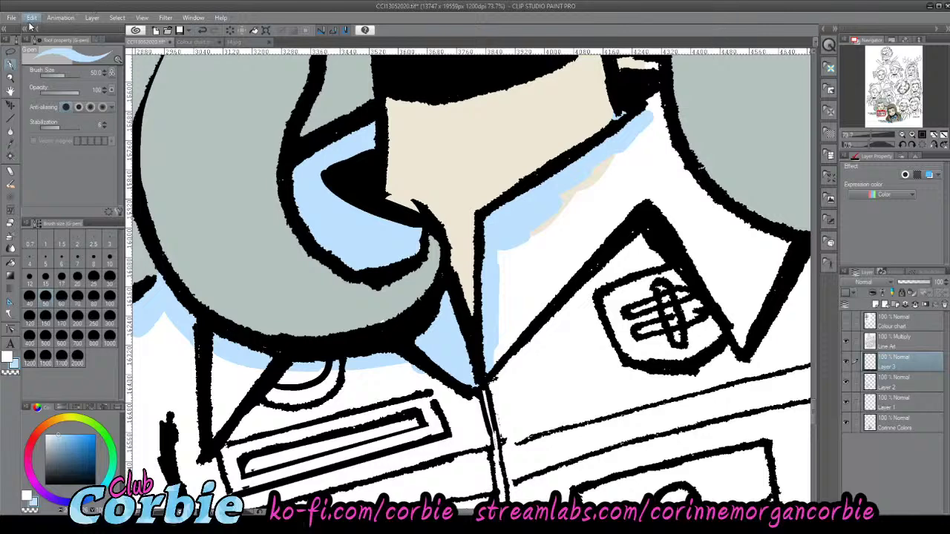
click(77, 23)
drag(562, 188, 622, 135)
mouse_move(531, 195)
mouse_down()
mouse_move(580, 180)
mouse_move(510, 260)
mouse_move(542, 208)
mouse_move(642, 126)
mouse_move(559, 214)
mouse_move(640, 129)
mouse_move(634, 147)
mouse_move(613, 155)
mouse_move(661, 83)
mouse_move(629, 63)
mouse_up()
- Edge the jacket in light blue beneath the right-hand hair curl, around the star badge and beside the neighbouring woman's brown hair
click(11, 78)
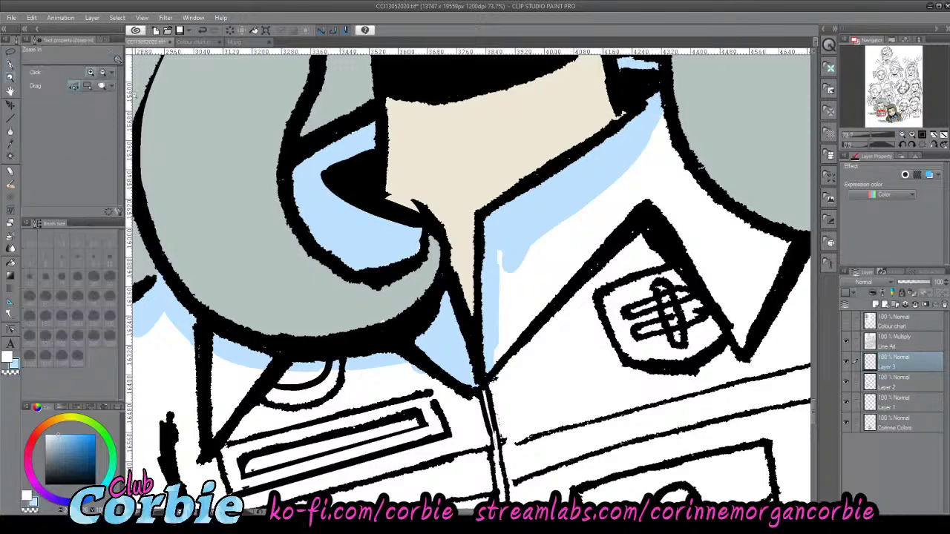
drag(331, 180, 193, 180)
drag(439, 172, 490, 175)
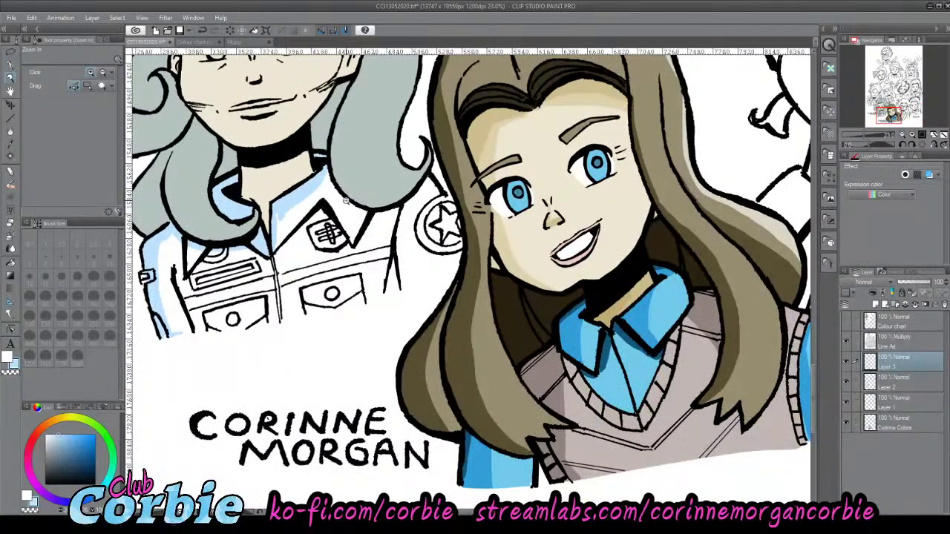
scroll(345, 200, up, 4)
key(b)
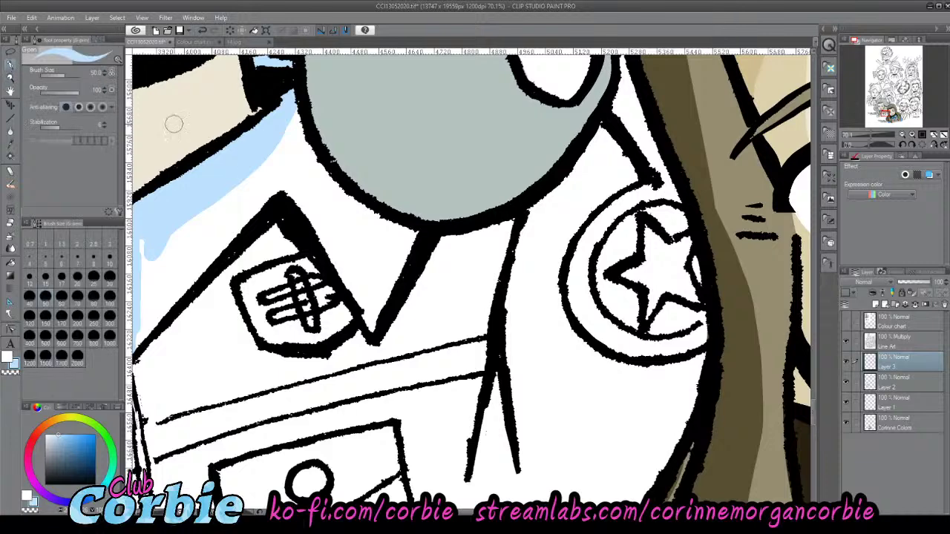
mouse_move(275, 110)
mouse_down()
mouse_move(286, 140)
mouse_move(292, 111)
mouse_move(354, 211)
mouse_move(294, 128)
mouse_move(335, 194)
mouse_move(304, 158)
mouse_move(394, 234)
mouse_move(348, 197)
mouse_move(417, 235)
mouse_move(487, 235)
mouse_move(429, 237)
mouse_move(524, 221)
mouse_move(500, 231)
mouse_move(554, 202)
mouse_move(487, 229)
mouse_move(541, 201)
mouse_move(526, 214)
mouse_move(585, 171)
mouse_move(556, 191)
mouse_move(603, 129)
mouse_move(627, 194)
mouse_move(615, 151)
mouse_move(642, 198)
mouse_up()
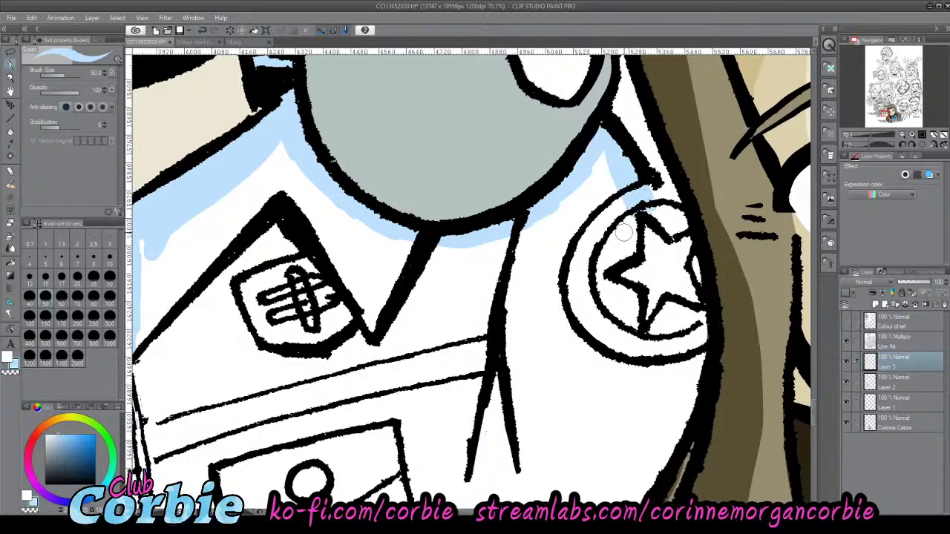
mouse_move(691, 362)
mouse_down()
mouse_move(624, 363)
mouse_move(580, 316)
mouse_move(625, 374)
mouse_move(563, 304)
mouse_move(566, 283)
mouse_move(568, 323)
mouse_move(558, 251)
mouse_move(630, 188)
mouse_move(581, 217)
mouse_move(625, 177)
mouse_move(562, 257)
mouse_move(589, 215)
mouse_move(553, 291)
mouse_move(581, 342)
mouse_up()
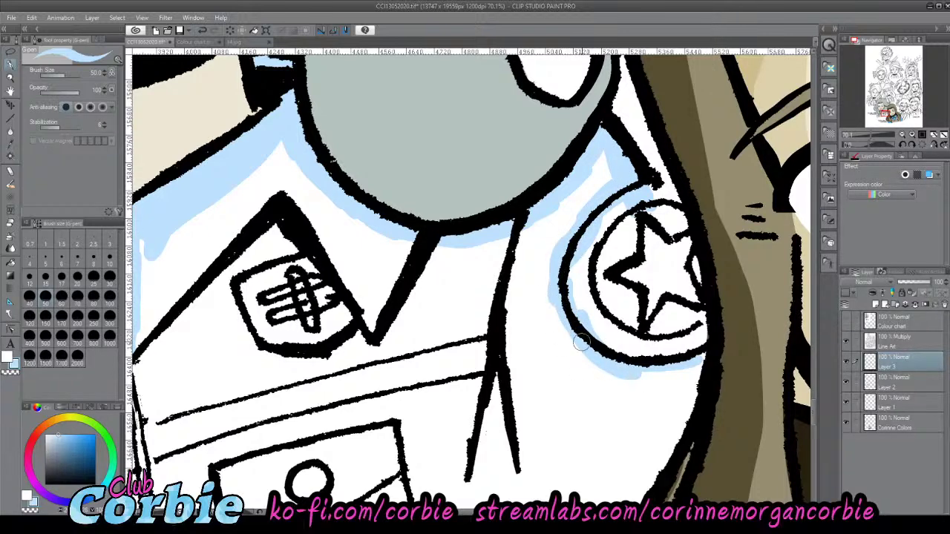
mouse_move(648, 362)
mouse_down()
mouse_move(702, 351)
mouse_move(703, 364)
mouse_move(669, 409)
mouse_move(651, 449)
mouse_move(685, 393)
mouse_move(653, 459)
mouse_move(702, 365)
mouse_move(652, 473)
mouse_up()
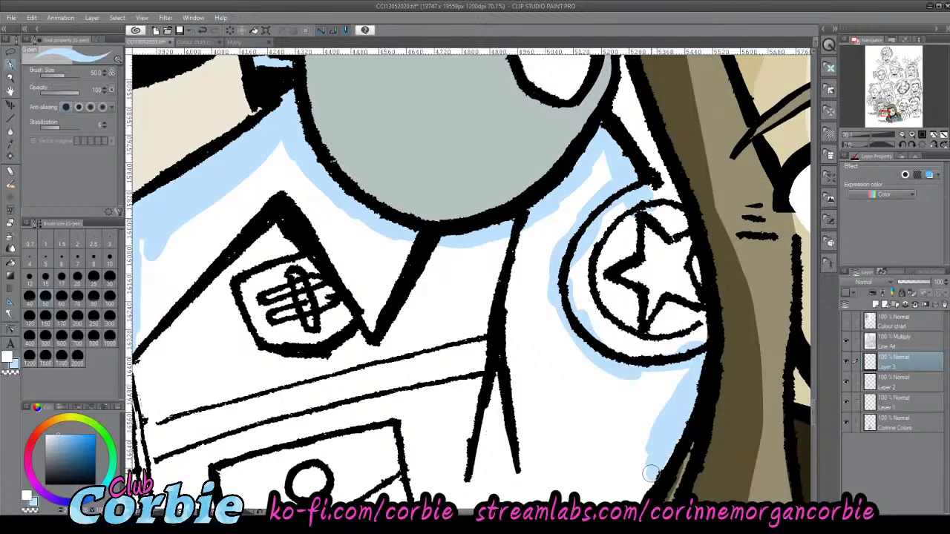
- Paint light blue at brush size 30 along the outer sides of the two forked lines separating the jacket body from the right-hand sleeve
click(15, 77)
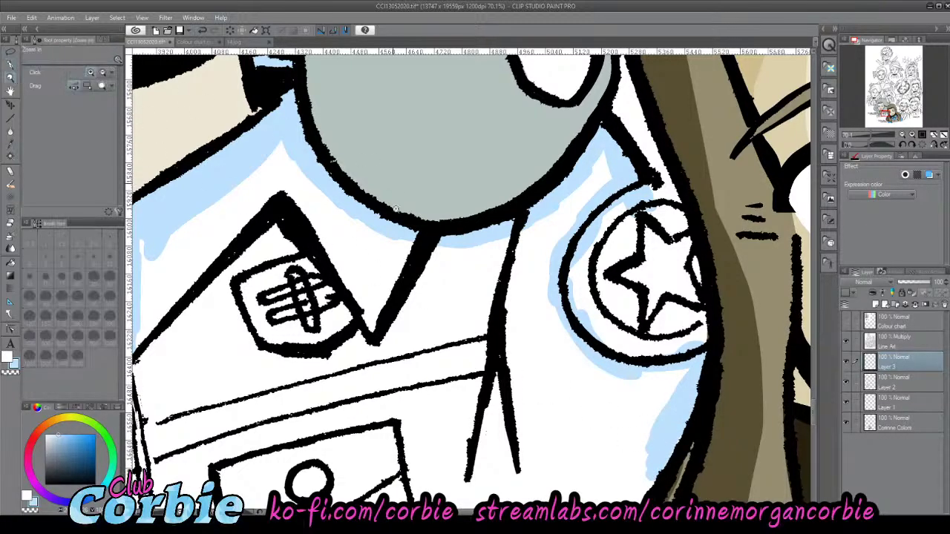
drag(396, 209, 330, 223)
drag(401, 243, 463, 195)
click(464, 195)
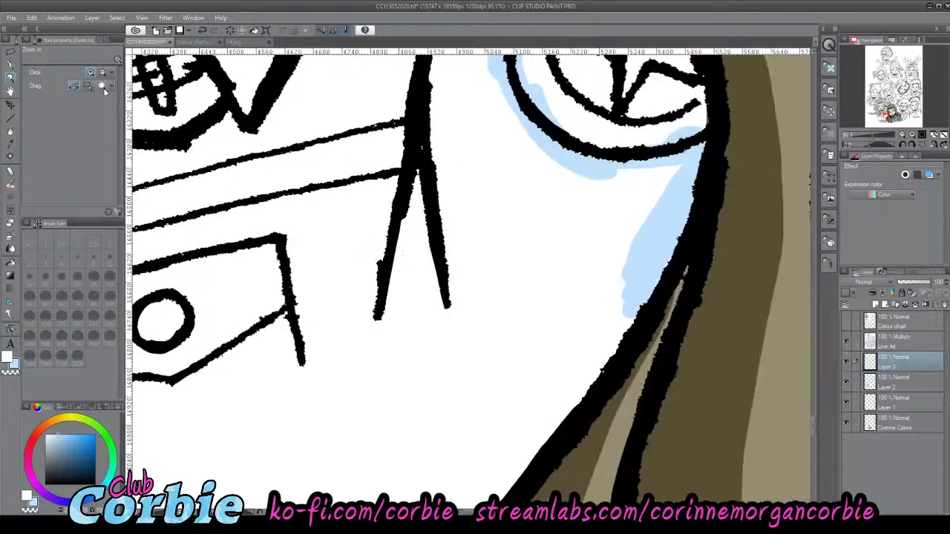
key(p)
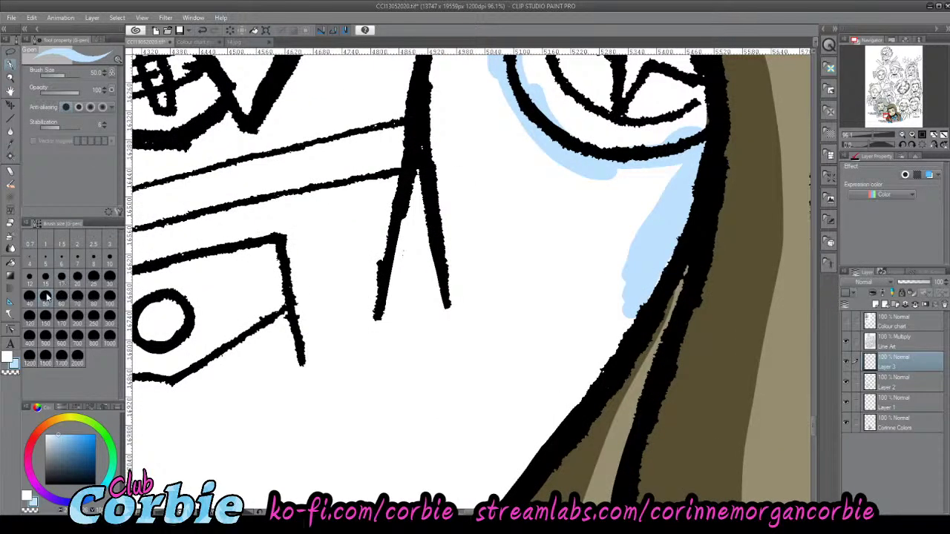
drag(438, 129, 451, 253)
drag(438, 187, 431, 101)
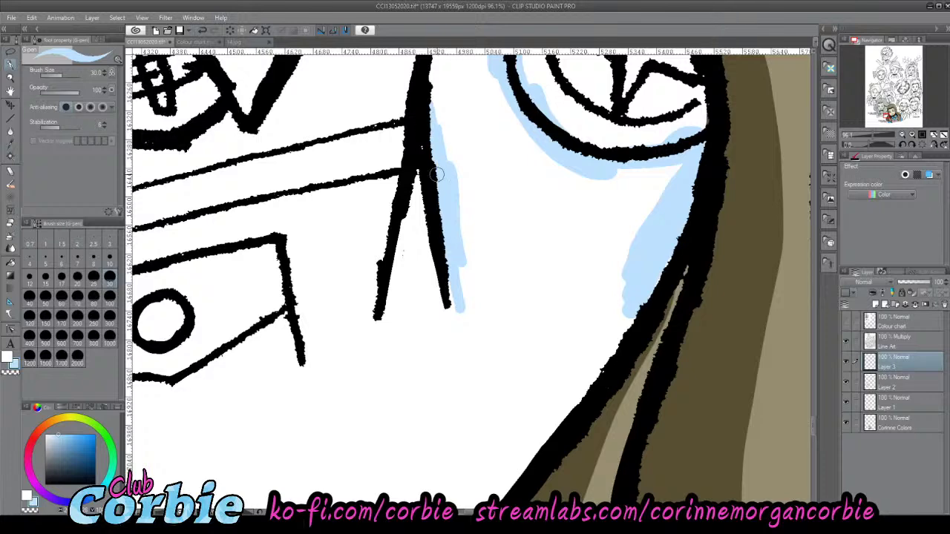
mouse_move(400, 132)
mouse_down()
mouse_move(356, 265)
mouse_move(349, 344)
mouse_up()
mouse_move(374, 215)
mouse_down()
mouse_move(364, 318)
mouse_move(379, 227)
mouse_move(369, 296)
mouse_move(400, 177)
mouse_move(391, 206)
mouse_up()
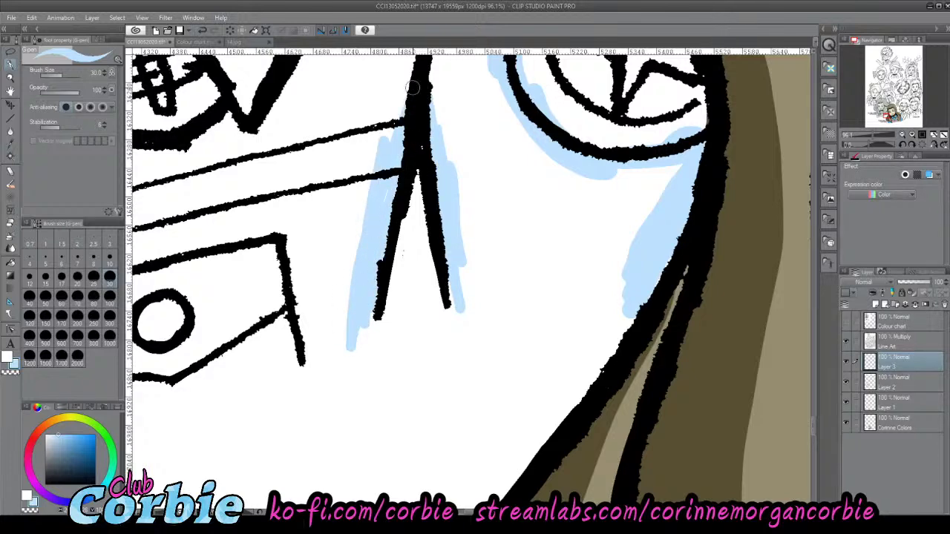
drag(413, 87, 393, 153)
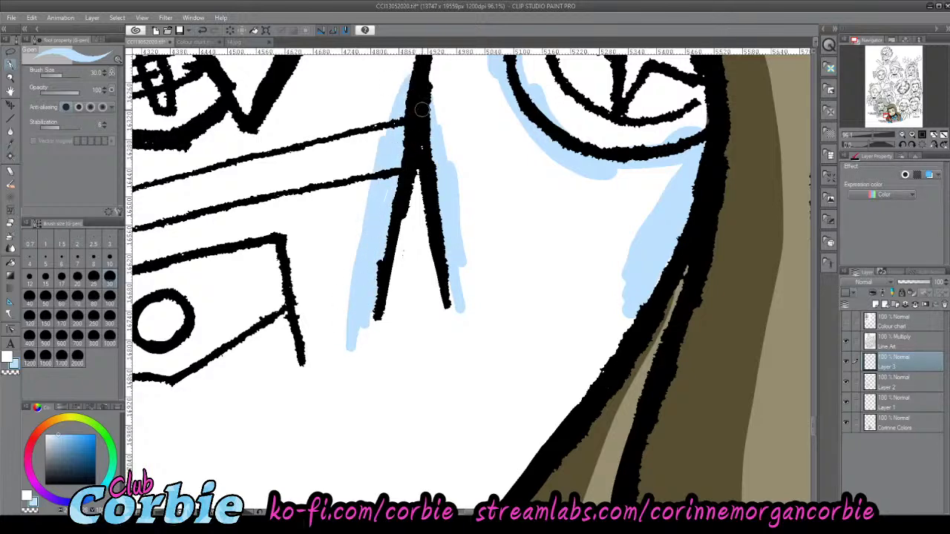
- Outline the left-hand sleeve's inner line and the jacket's lower edge in light blue at brush size 80
click(10, 77)
drag(404, 185, 324, 180)
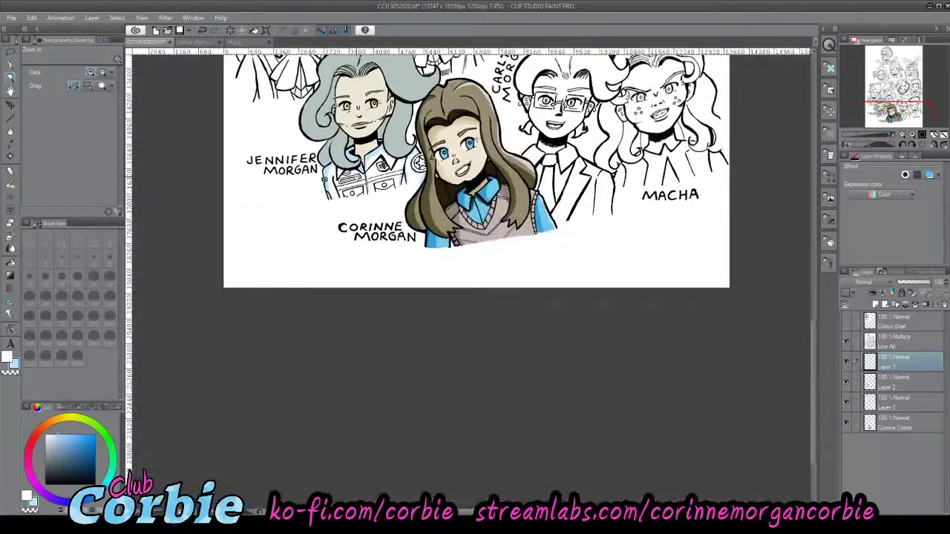
scroll(371, 171, up, 8)
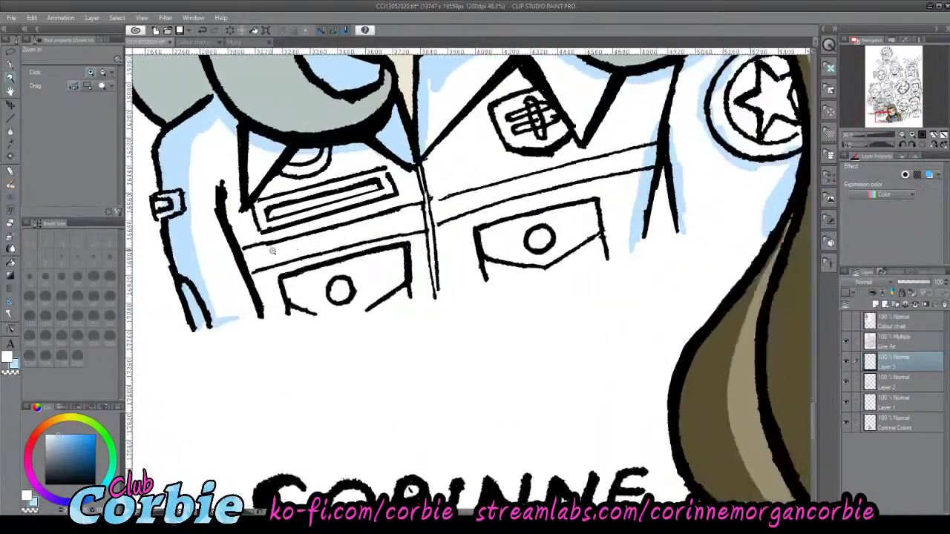
click(9, 75)
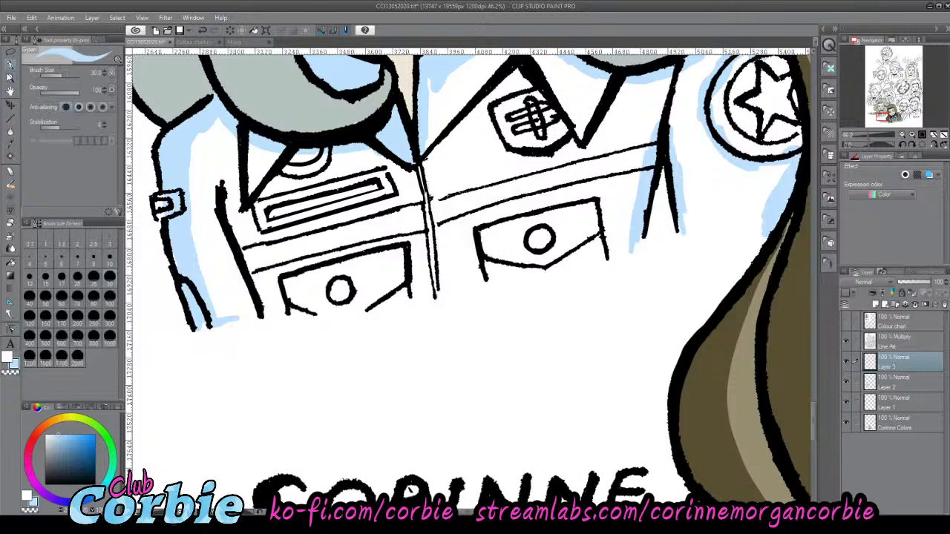
click(92, 296)
drag(221, 215, 259, 317)
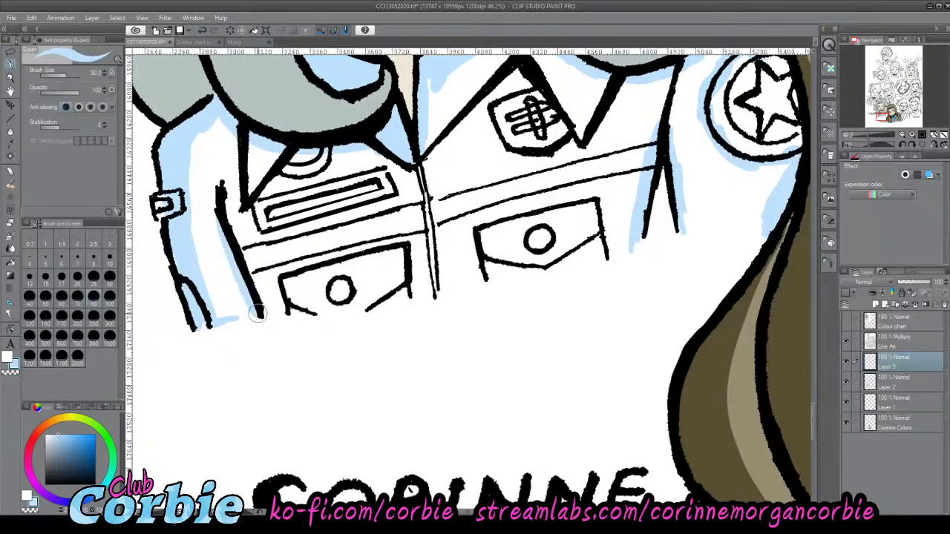
mouse_move(252, 282)
mouse_down()
mouse_move(223, 176)
mouse_move(224, 233)
mouse_move(225, 223)
mouse_move(266, 315)
mouse_move(655, 239)
mouse_move(450, 292)
mouse_move(275, 313)
mouse_up()
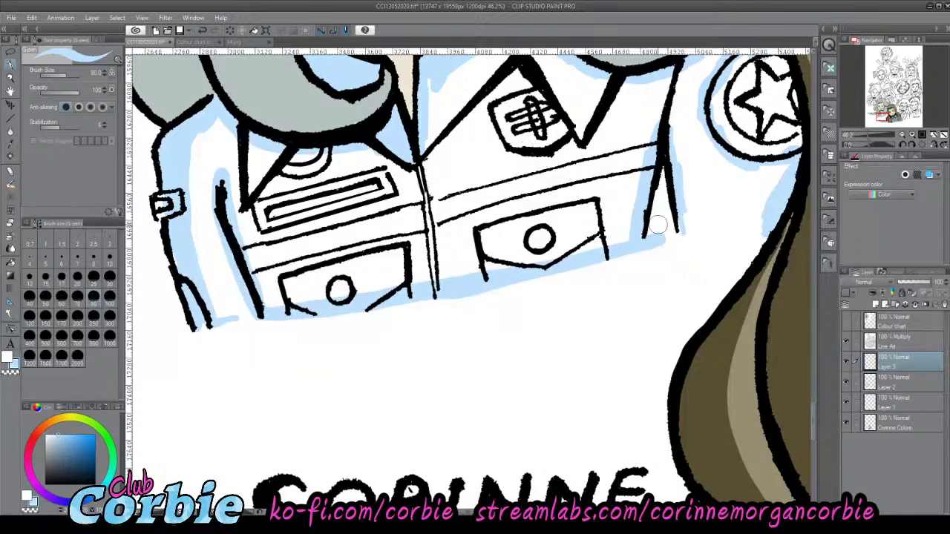
- Touch up the light blue beside the right-hand sleeve seam and erase the overshoot between the forked lines at the jacket's lower edge
drag(672, 119, 684, 183)
drag(642, 234, 638, 238)
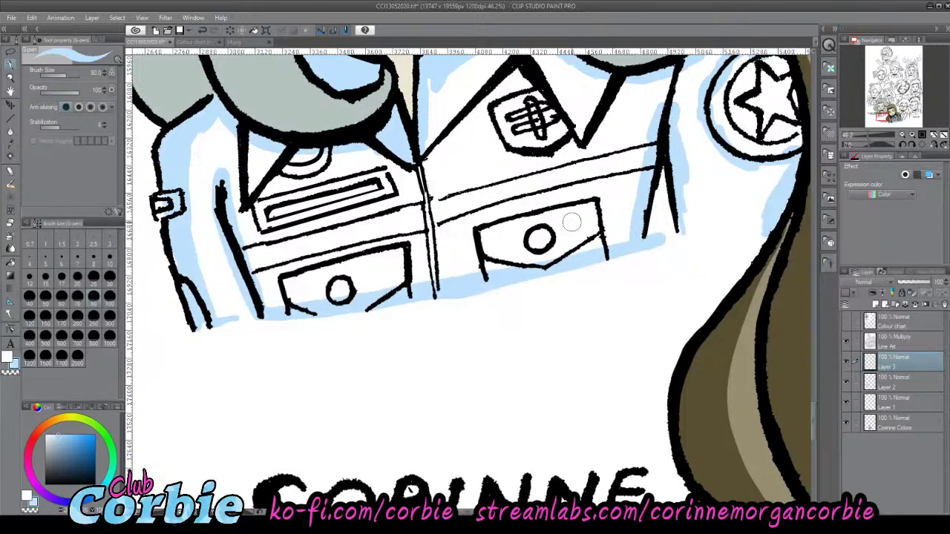
click(10, 223)
drag(658, 232, 655, 227)
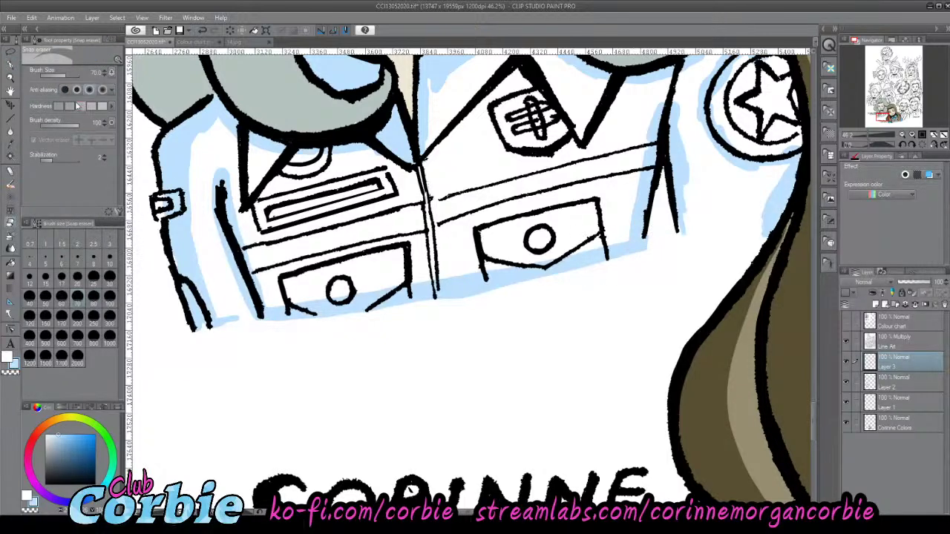
- Reinforce the light blue edging at the collar opening and beneath the left-hand hair curl, and close the left-hand sleeve's lower edge
click(11, 77)
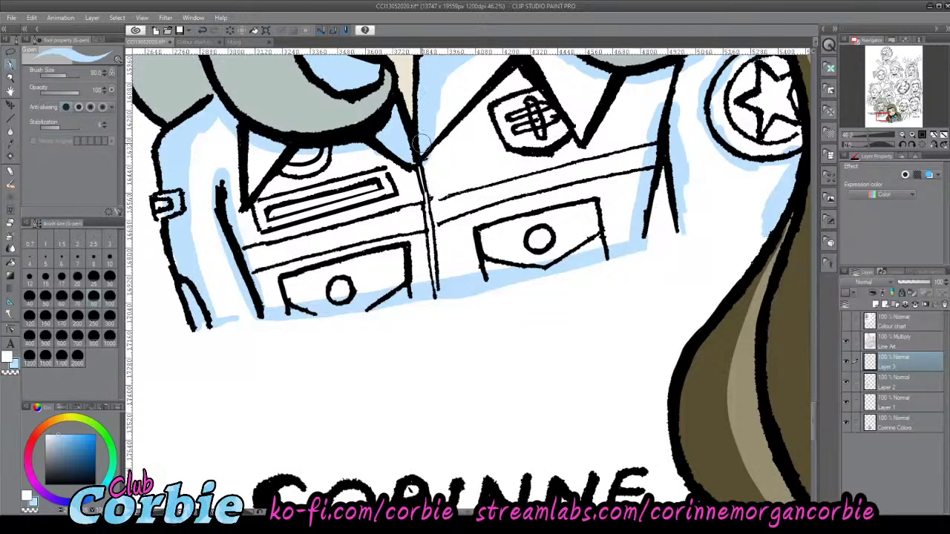
click(10, 265)
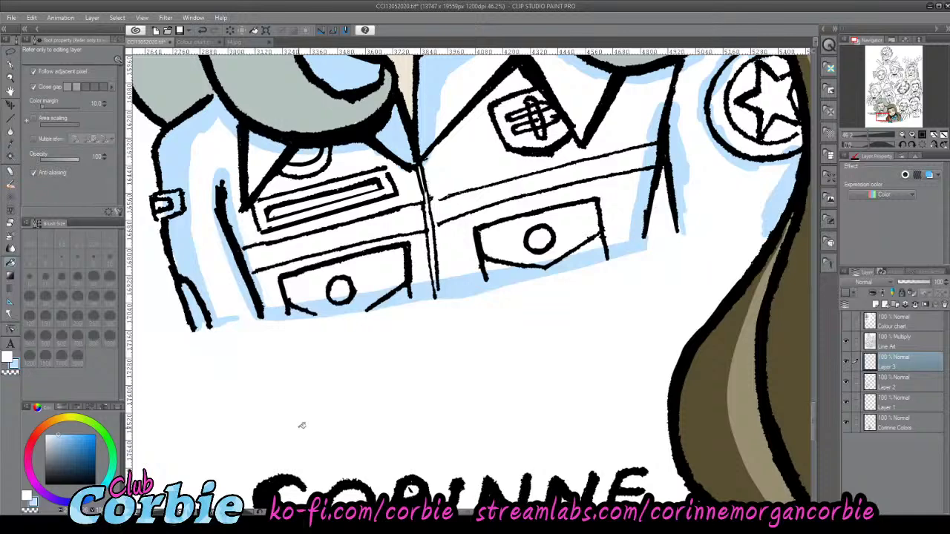
click(12, 66)
mouse_move(225, 319)
mouse_down()
mouse_move(210, 326)
mouse_move(250, 310)
mouse_move(218, 327)
mouse_move(244, 319)
mouse_move(236, 311)
mouse_up()
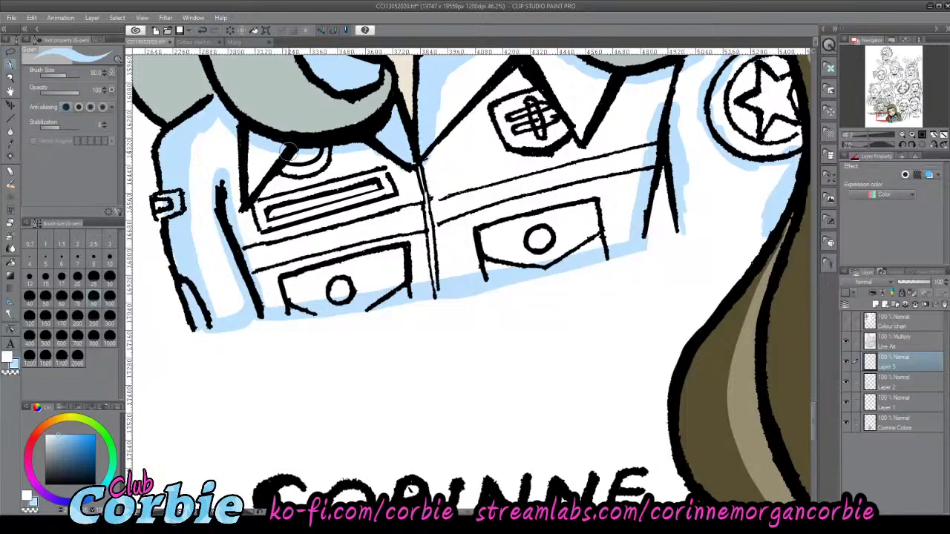
mouse_move(288, 152)
mouse_down()
mouse_move(370, 147)
mouse_move(419, 168)
mouse_up()
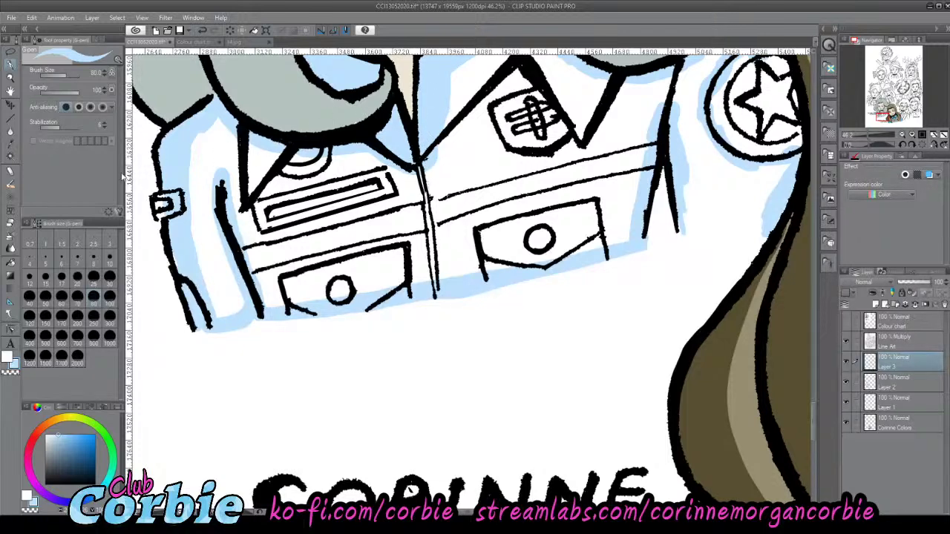
- Close the right-hand sleeve's lower edge in light blue and fill the outlined jacket with the same colour
click(10, 264)
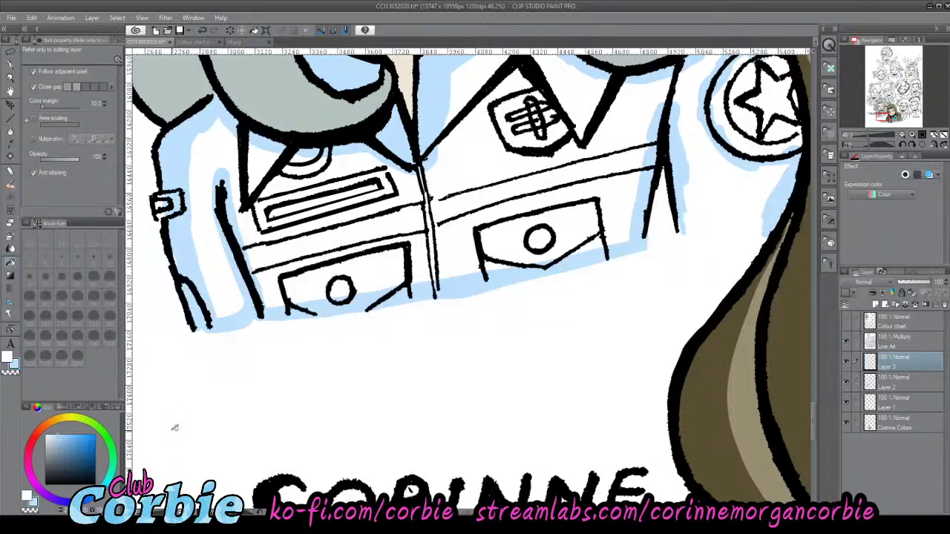
click(14, 72)
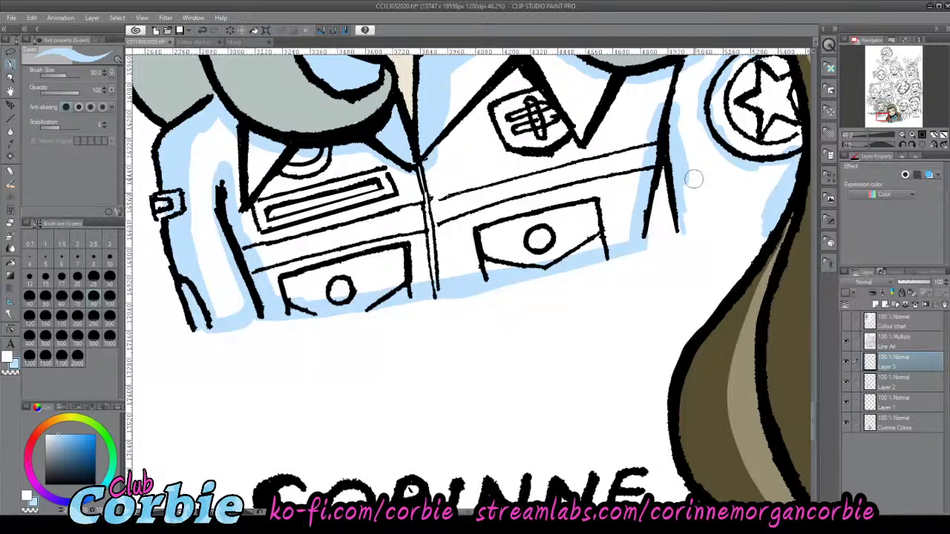
mouse_move(683, 195)
mouse_down()
mouse_move(693, 227)
mouse_move(759, 222)
mouse_up()
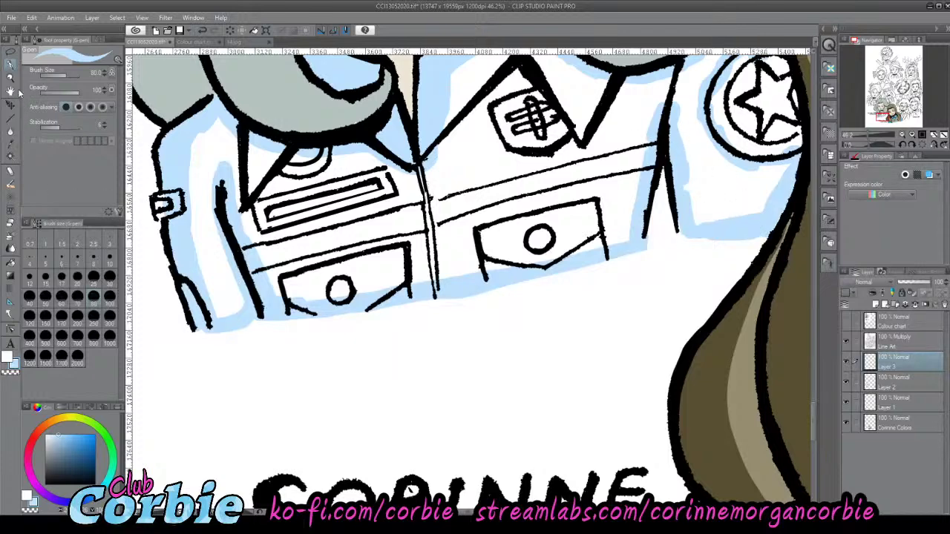
click(11, 261)
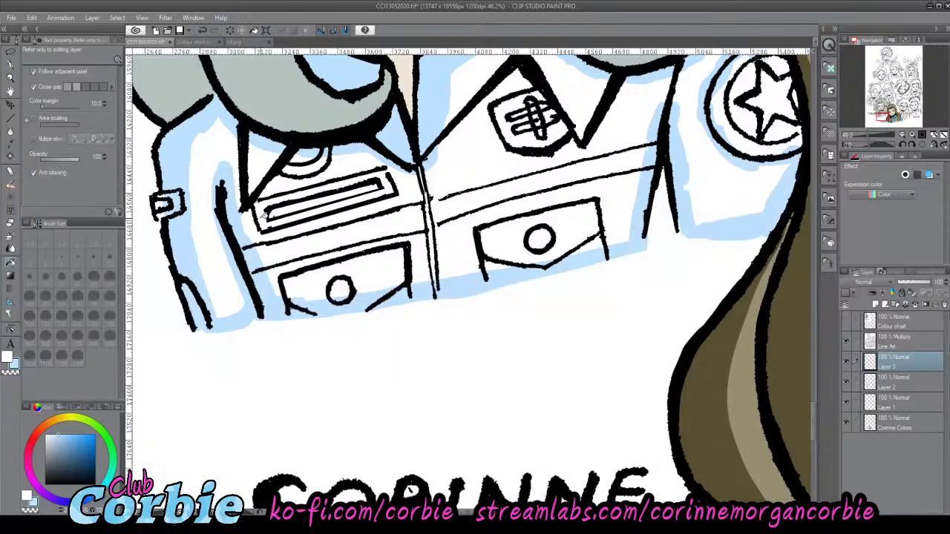
click(304, 217)
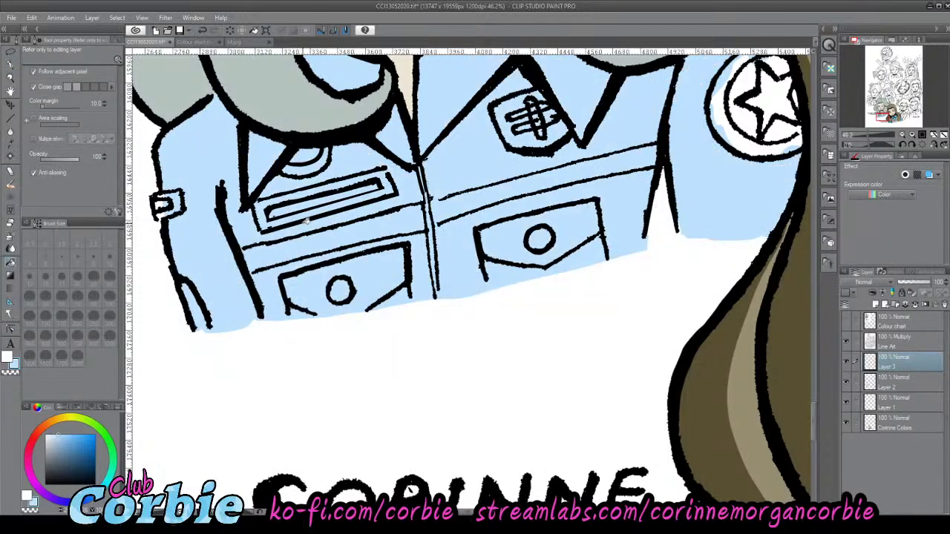
- Examine the filled jacket within the whole illustration and up close around the right-hand sleeve seam and star badge
click(11, 76)
drag(269, 287, 135, 297)
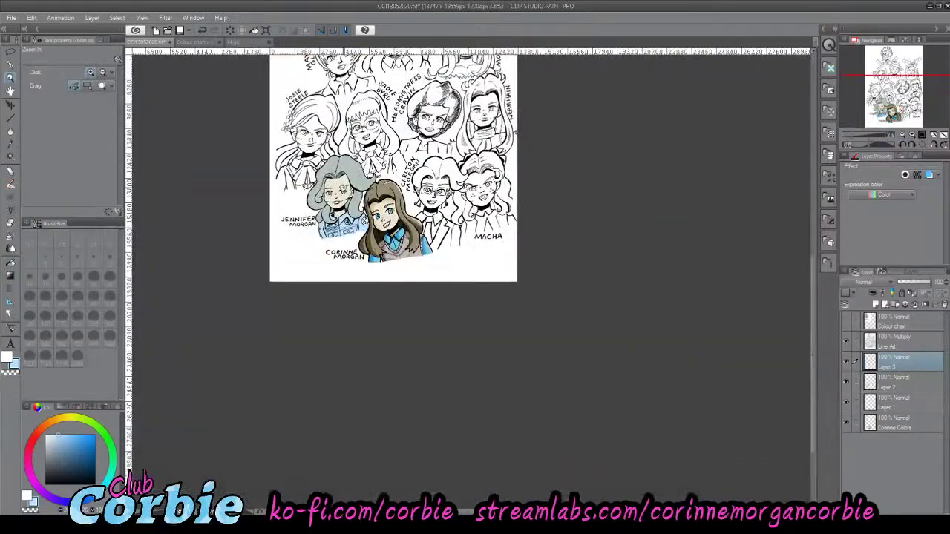
drag(340, 206, 404, 219)
drag(322, 268, 453, 297)
drag(553, 299, 544, 296)
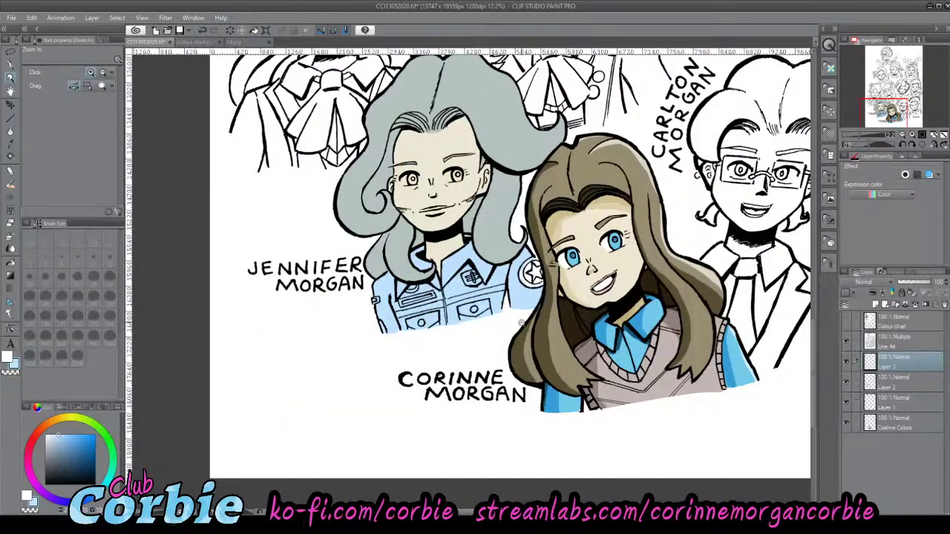
click(511, 301)
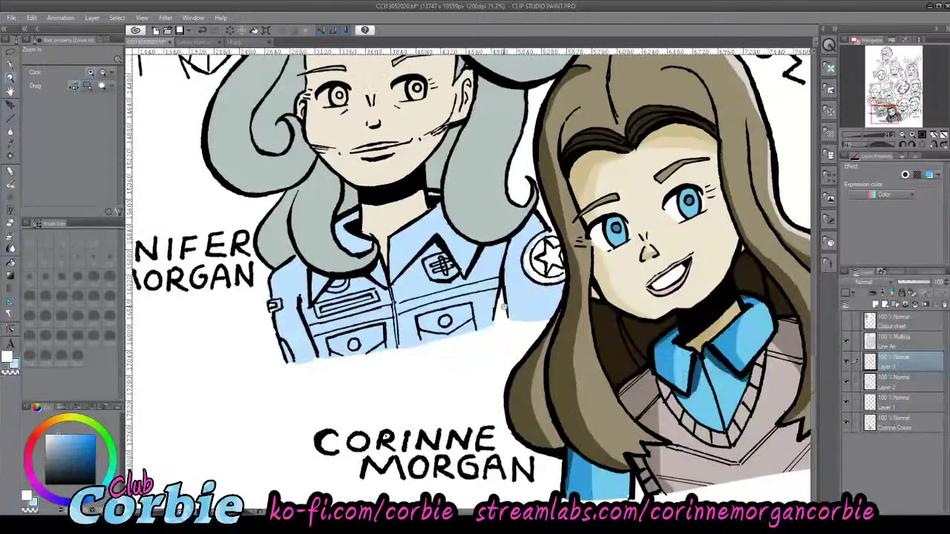
click(503, 307)
click(529, 295)
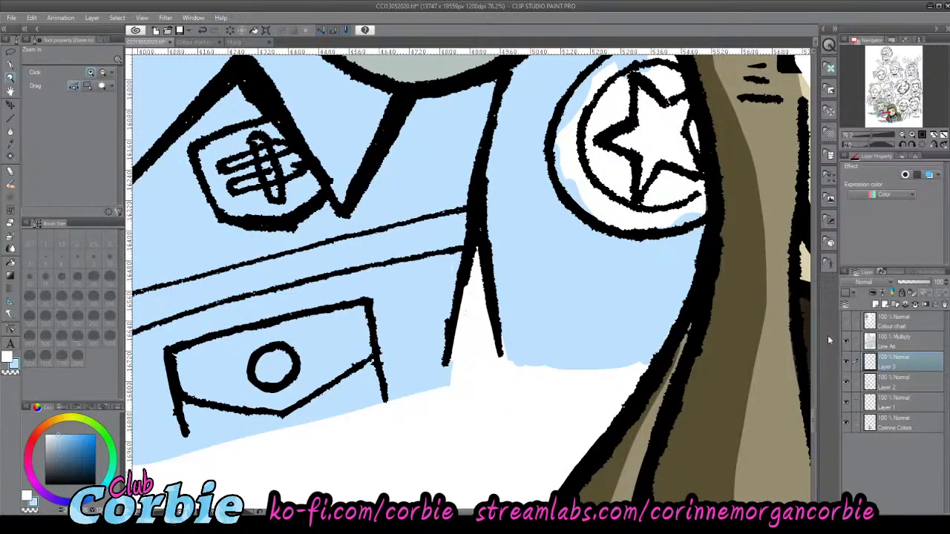
- Toggle the Line Art layer's visibility to compare, and make Line Art the active layer
click(846, 342)
click(845, 342)
click(892, 322)
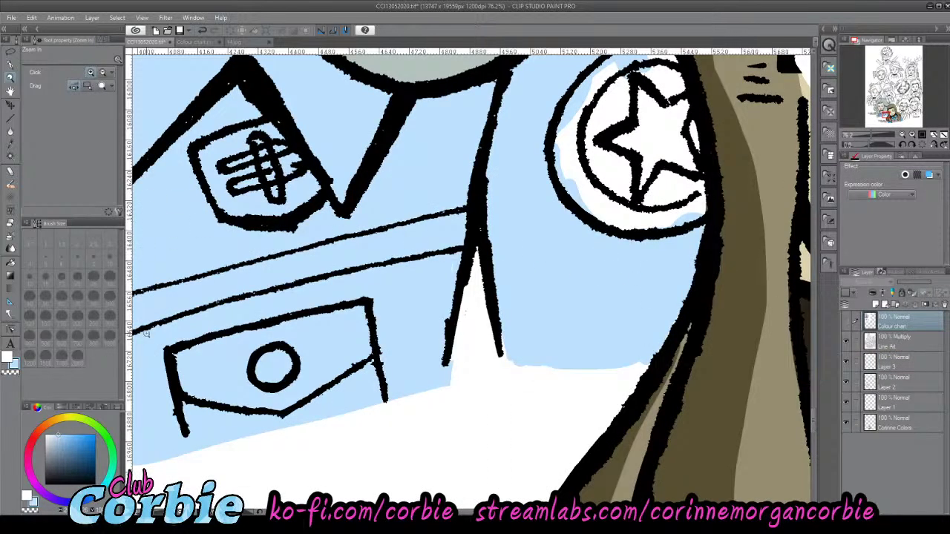
click(883, 341)
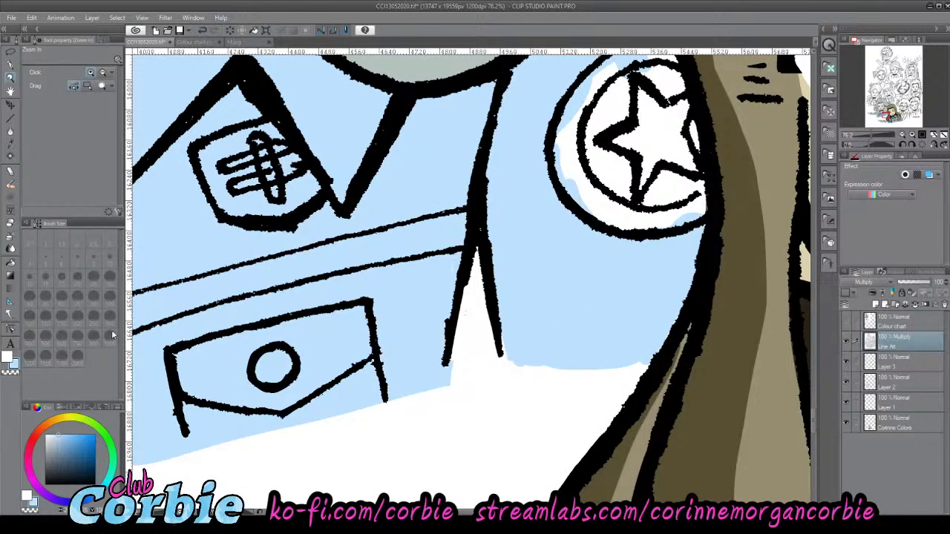
- Paint out the left-hand line of the forked seam beside the right-hand sleeve in white on the Line Art layer
click(7, 359)
click(11, 63)
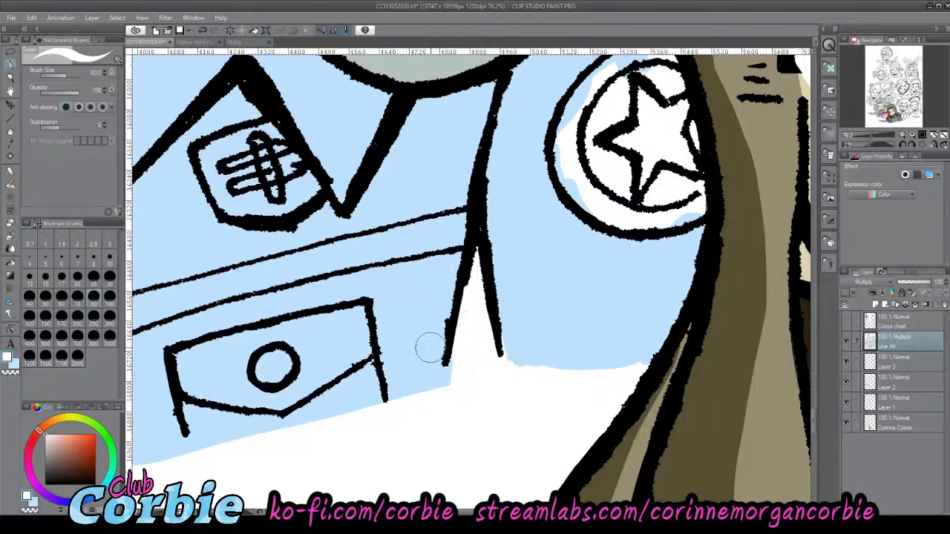
mouse_move(452, 315)
mouse_down()
mouse_move(465, 271)
mouse_move(446, 368)
mouse_up()
mouse_move(451, 287)
mouse_down()
mouse_move(463, 255)
mouse_move(403, 265)
mouse_move(447, 231)
mouse_up()
click(11, 79)
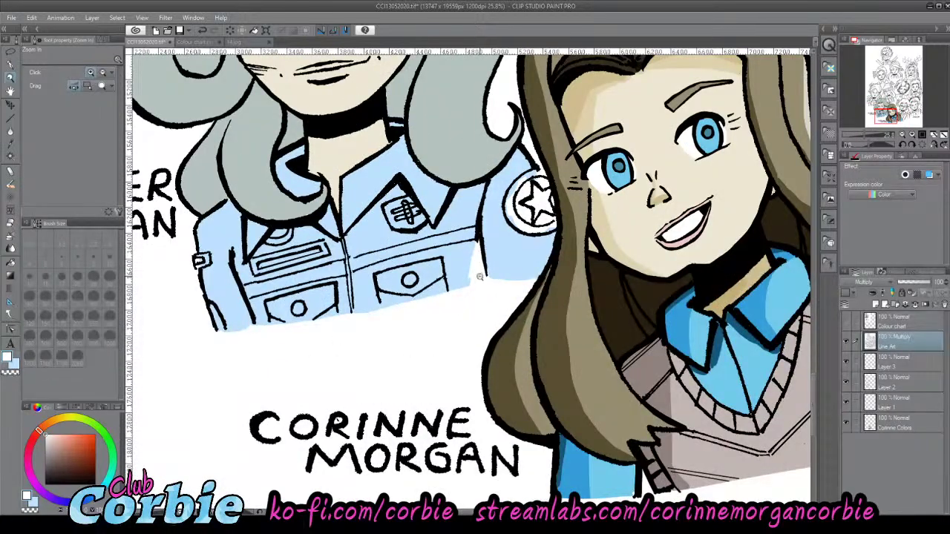
click(461, 269)
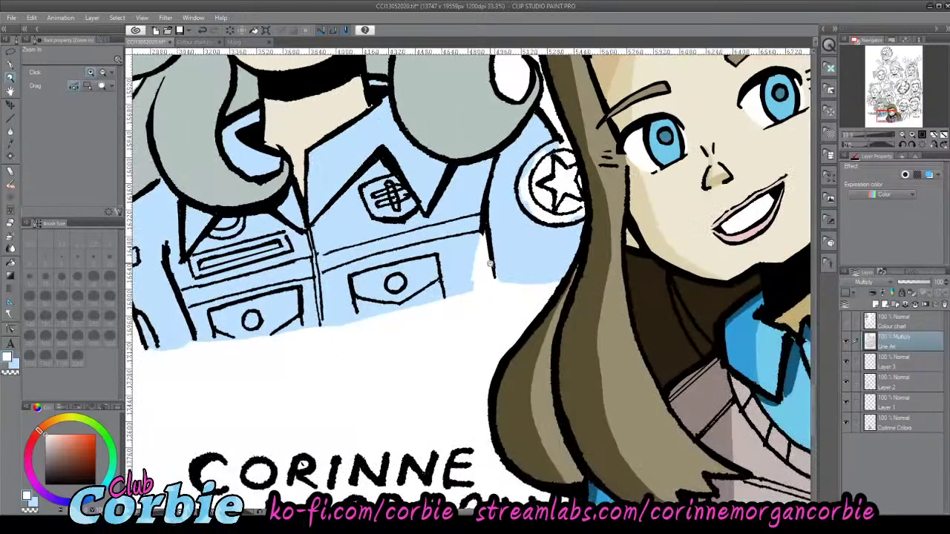
click(510, 241)
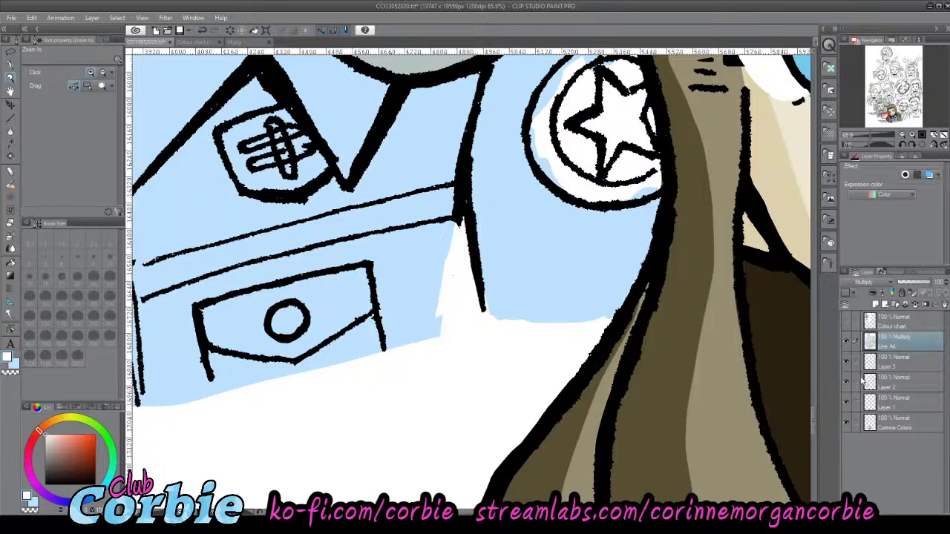
- Fill the white gap between jacket body and right-hand sleeve in light blue on Layer 3, evening out the jacket's lower edge
click(888, 363)
click(11, 64)
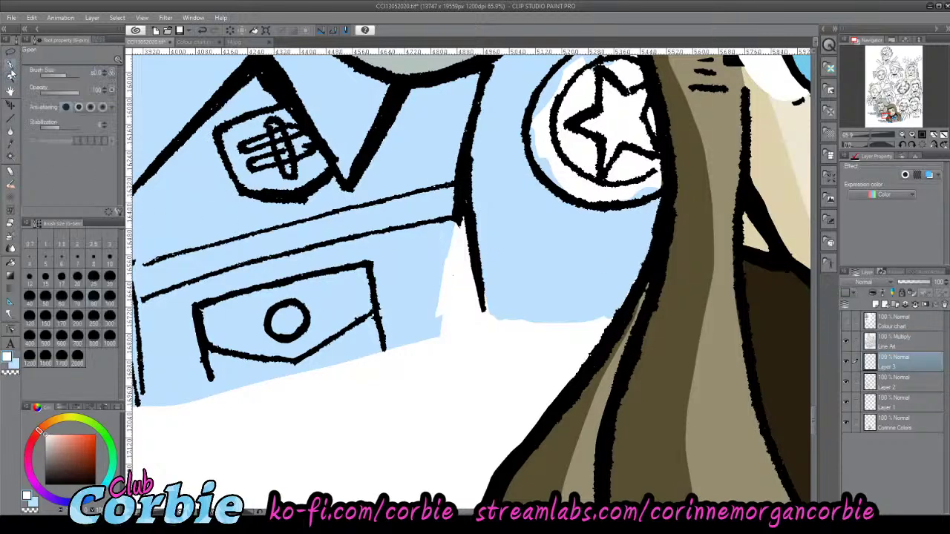
click(13, 364)
mouse_move(416, 334)
mouse_down()
mouse_move(494, 294)
mouse_move(497, 271)
mouse_move(479, 244)
mouse_move(423, 240)
mouse_move(477, 218)
mouse_move(473, 207)
mouse_move(478, 285)
mouse_move(478, 277)
mouse_move(406, 328)
mouse_move(557, 305)
mouse_move(326, 363)
mouse_move(167, 382)
mouse_up()
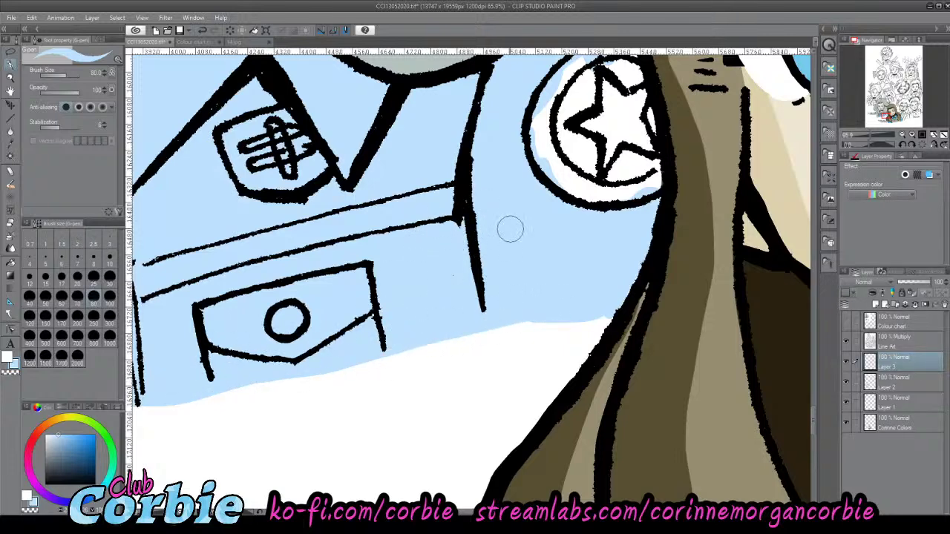
click(11, 77)
drag(378, 184, 297, 185)
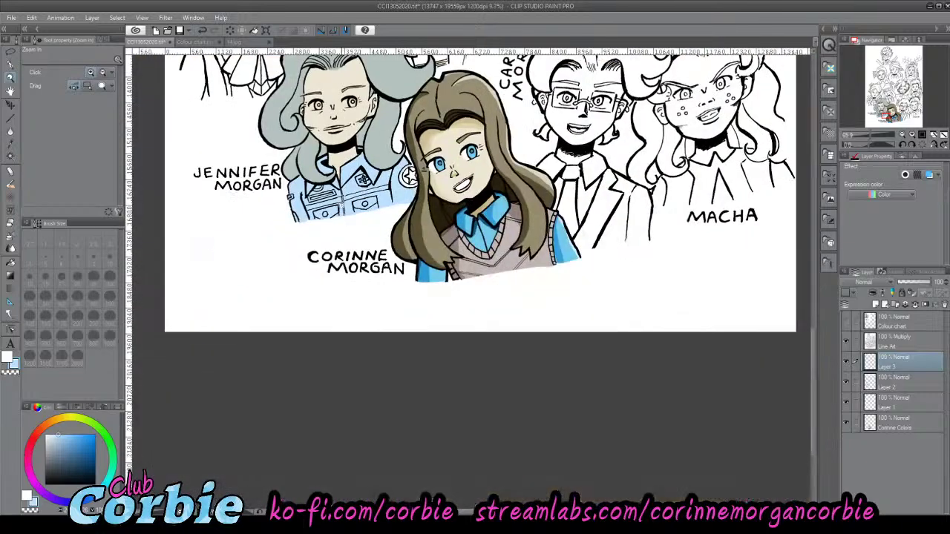
drag(339, 161, 275, 164)
drag(344, 139, 415, 141)
drag(303, 255, 367, 251)
drag(469, 281, 534, 288)
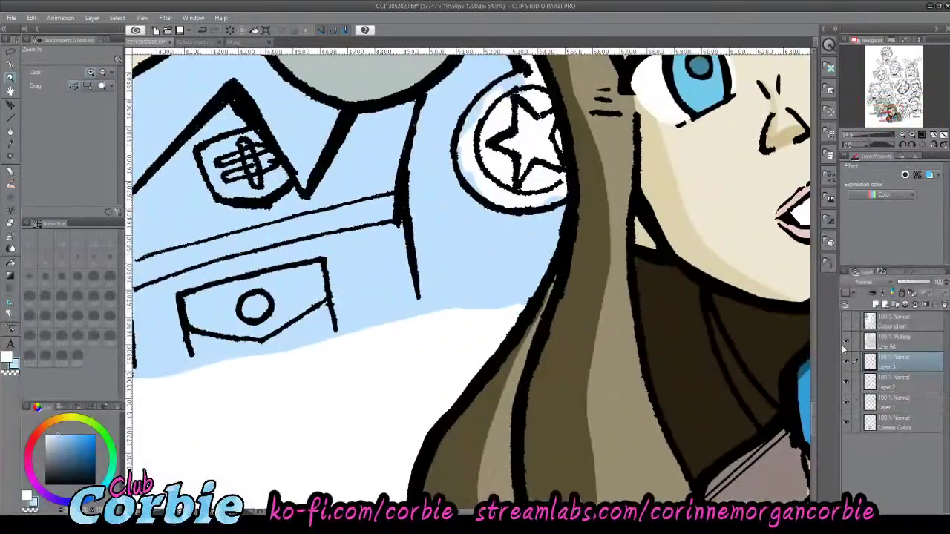
- Thicken the right-hand sleeve seam and extend it to the jacket's lower edge in black on the Line Art layer with a size 30 G-pen
click(894, 339)
click(462, 238)
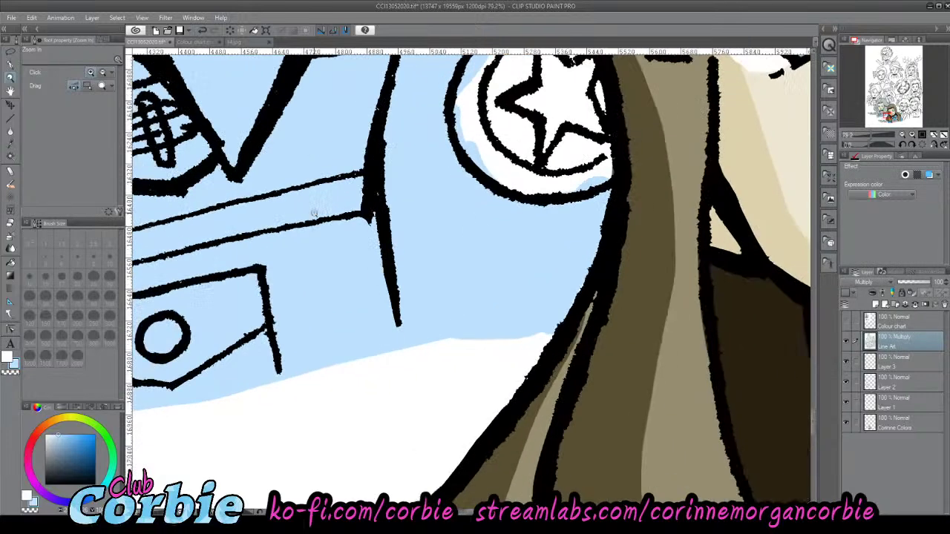
click(10, 359)
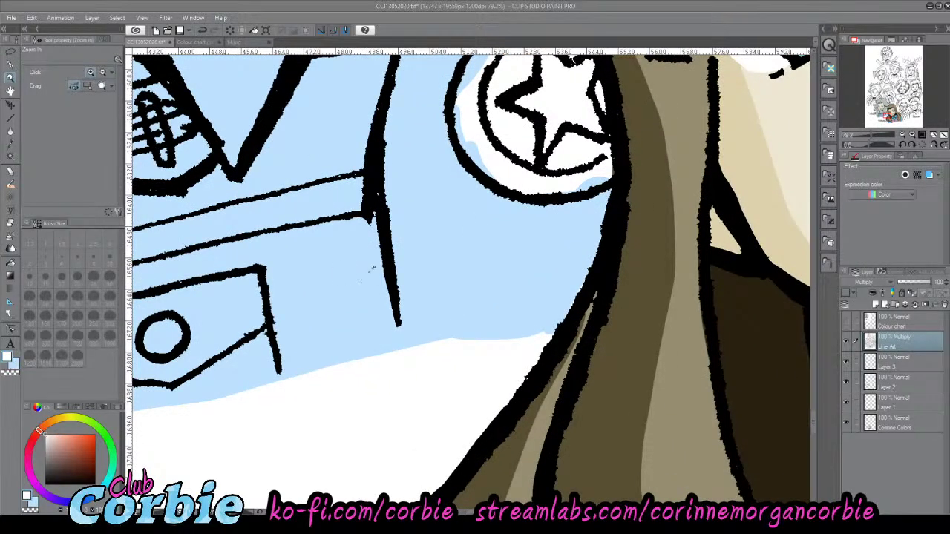
click(579, 198)
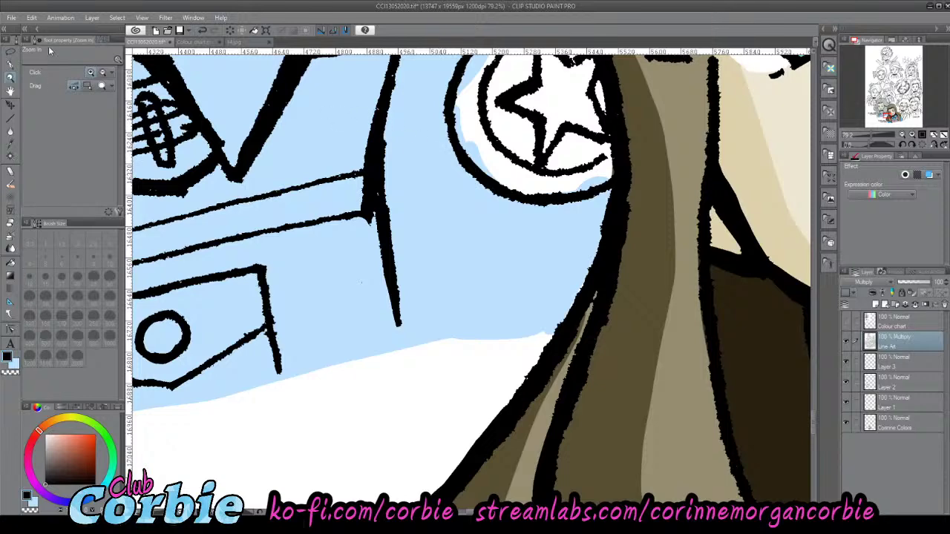
click(9, 63)
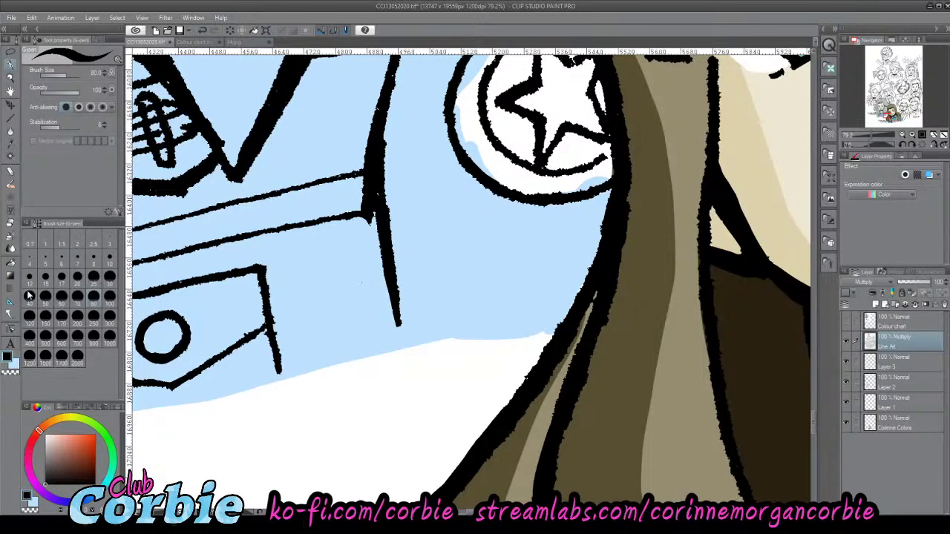
click(109, 276)
drag(378, 194, 409, 340)
mouse_move(381, 233)
mouse_down()
mouse_move(402, 342)
mouse_move(412, 350)
mouse_up()
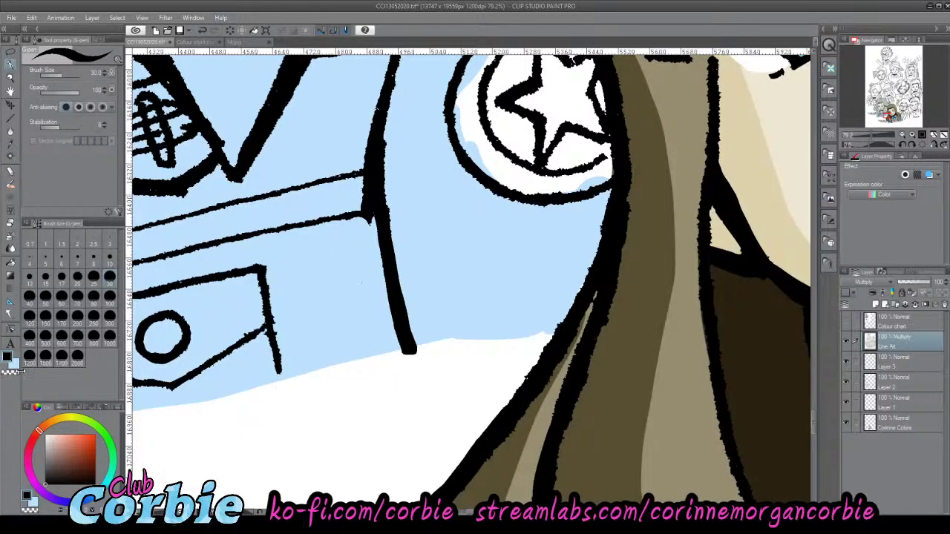
- Sample white from the canvas and trim the left edge of the sleeve seam where the two chest lines meet it
click(10, 142)
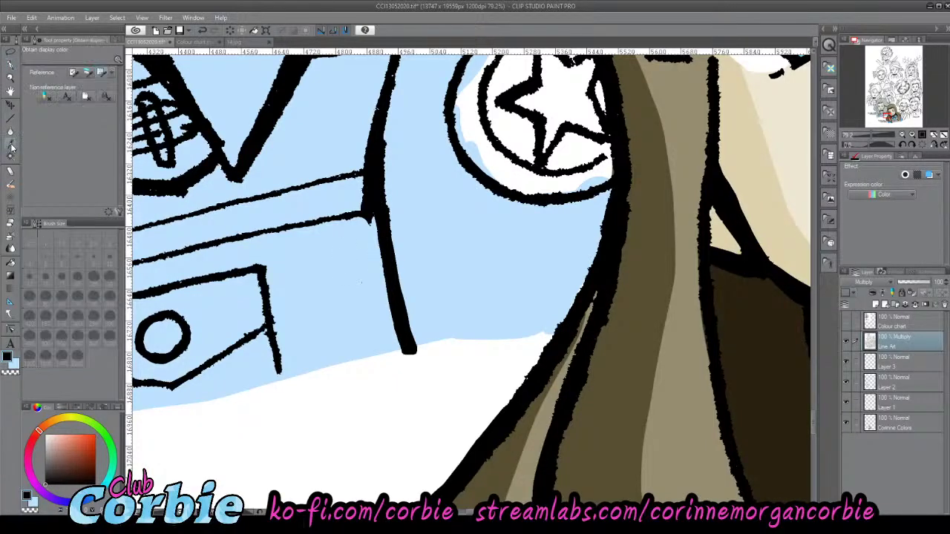
click(317, 428)
click(9, 67)
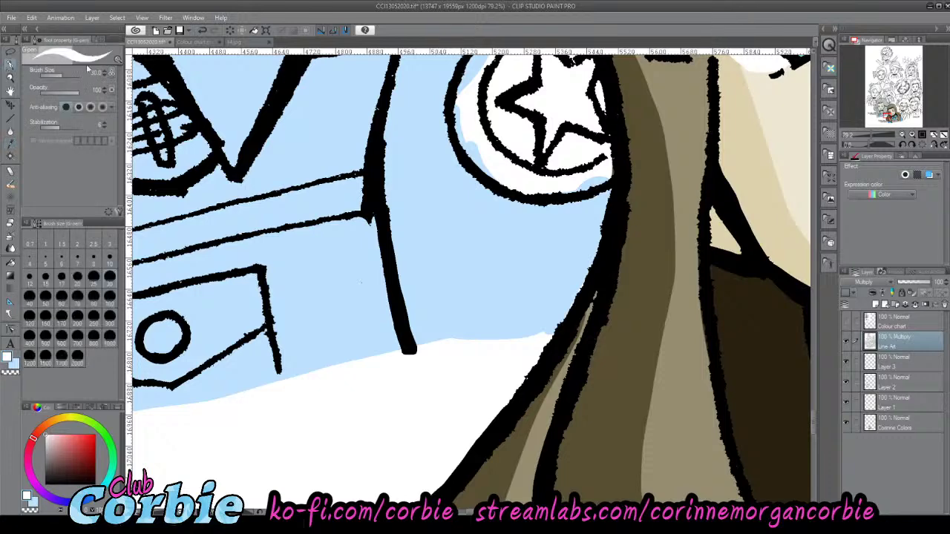
mouse_move(367, 199)
mouse_down()
mouse_move(348, 230)
mouse_move(367, 223)
mouse_move(341, 225)
mouse_move(365, 201)
mouse_up()
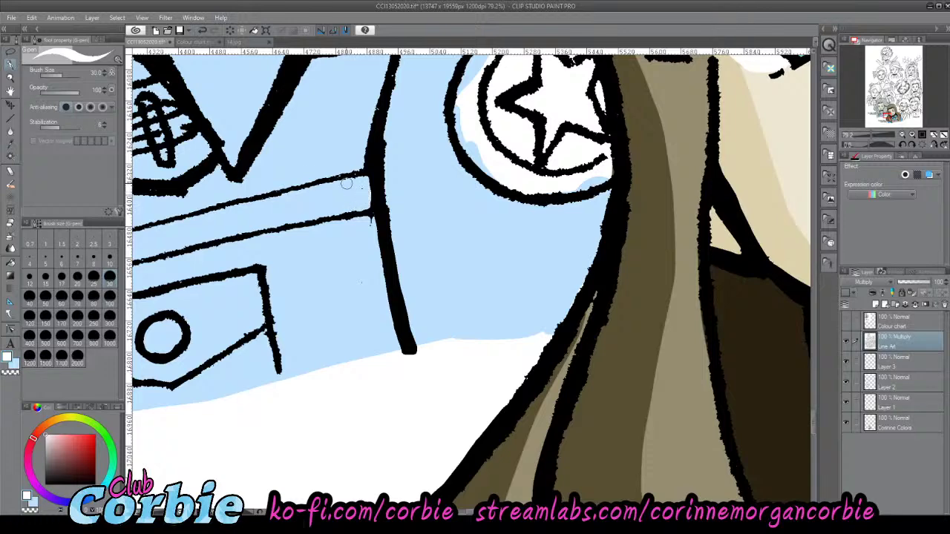
- Examine the illustration with and without the light blue jacket by toggling Layer 3's visibility, and make Layer 3 the active layer
click(12, 75)
scroll(421, 296, down, 5)
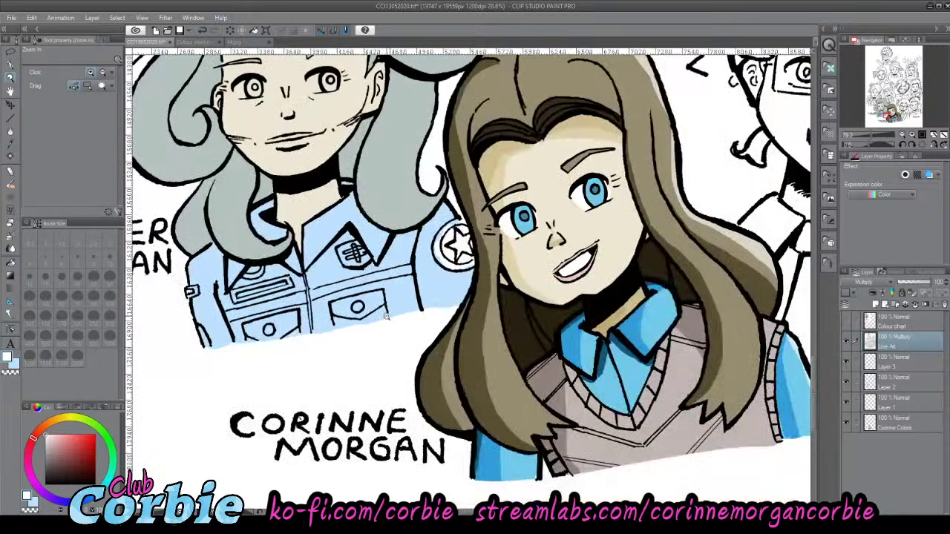
scroll(420, 294, up, 1)
drag(412, 302, 135, 312)
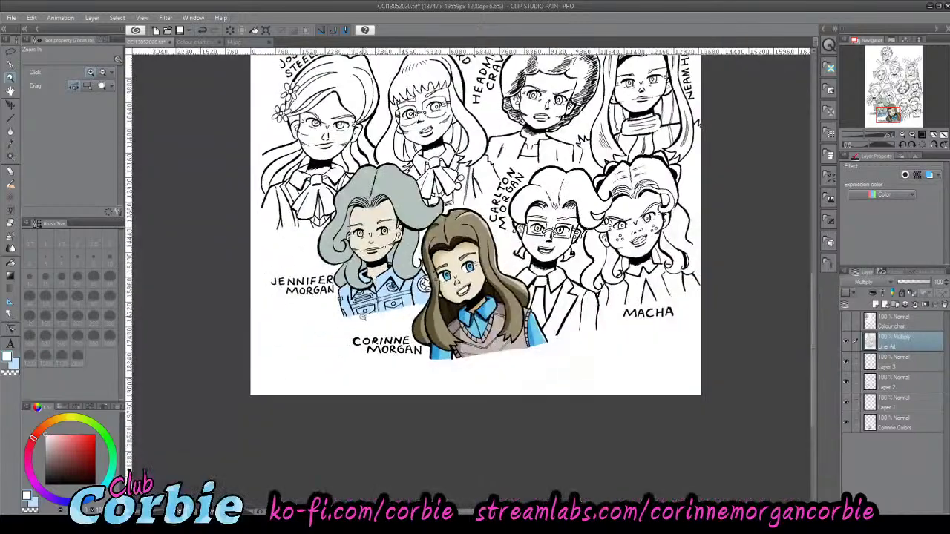
drag(409, 270, 294, 274)
drag(402, 261, 647, 350)
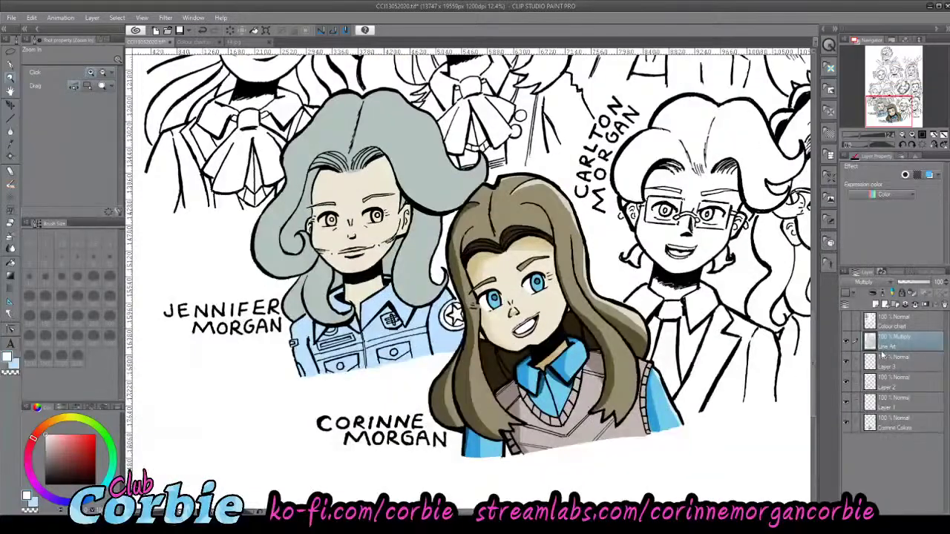
click(847, 362)
click(883, 366)
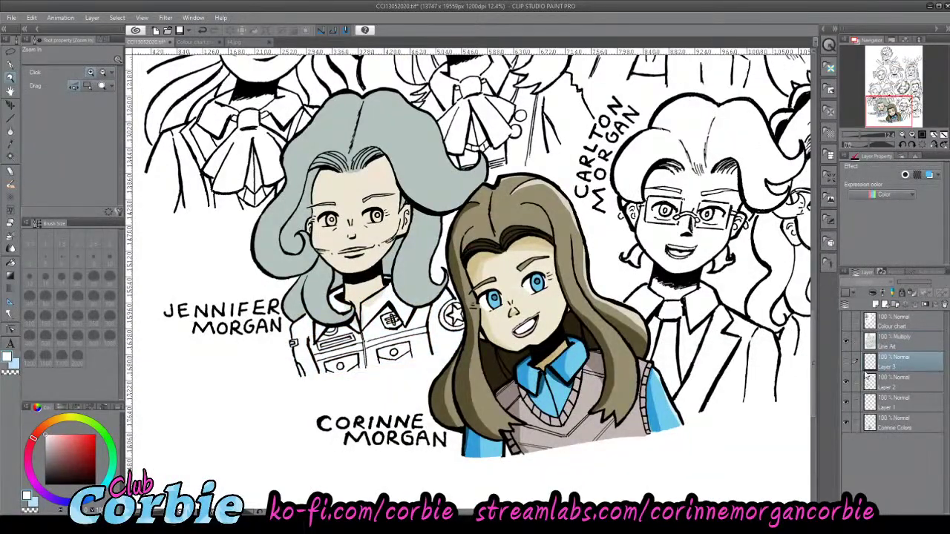
click(847, 362)
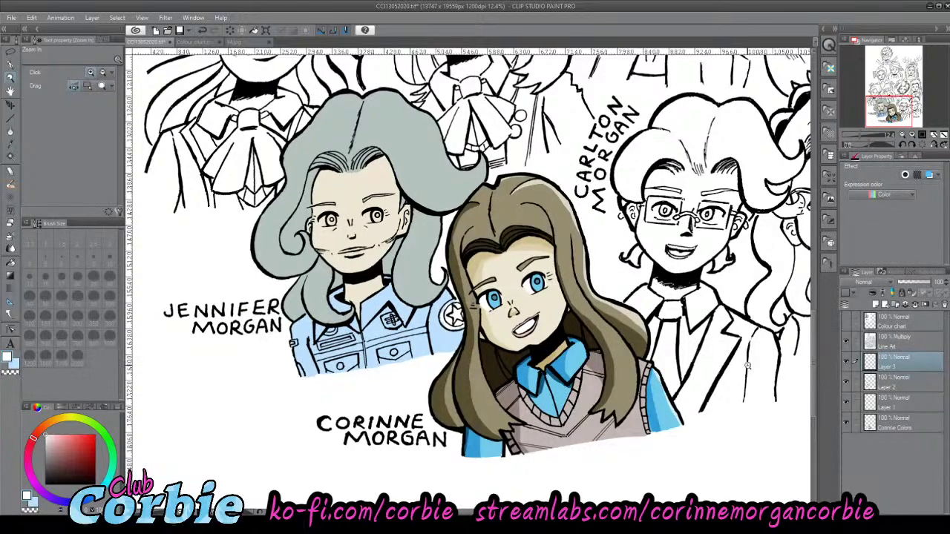
drag(371, 262, 267, 289)
drag(365, 243, 490, 241)
click(847, 362)
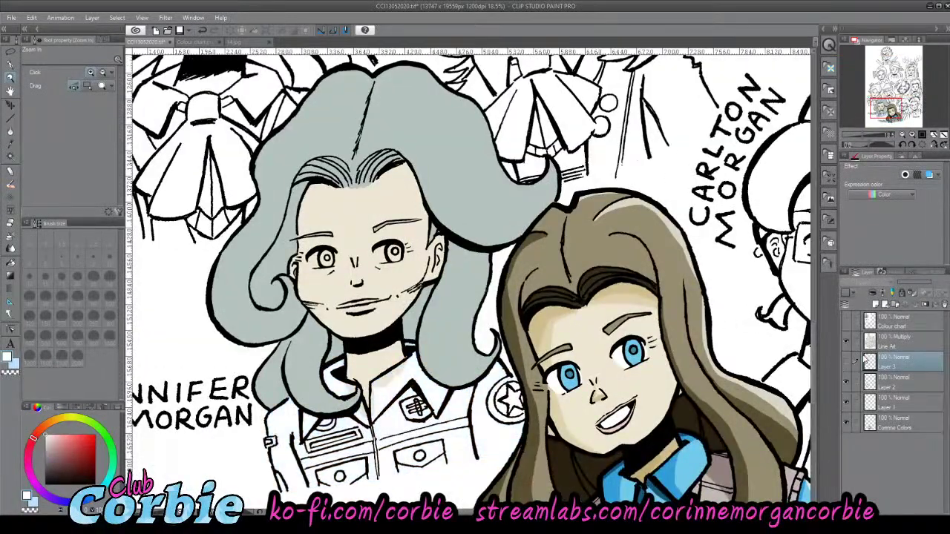
- Show Layer 3 and examine the light-blue uniform shirt and its line art on the grey-haired woman
click(846, 363)
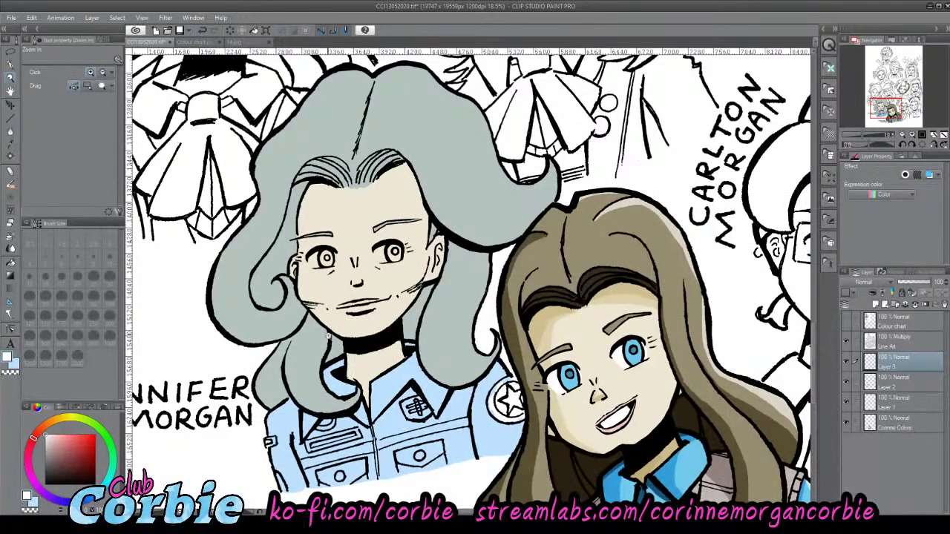
click(10, 89)
drag(310, 308, 265, 329)
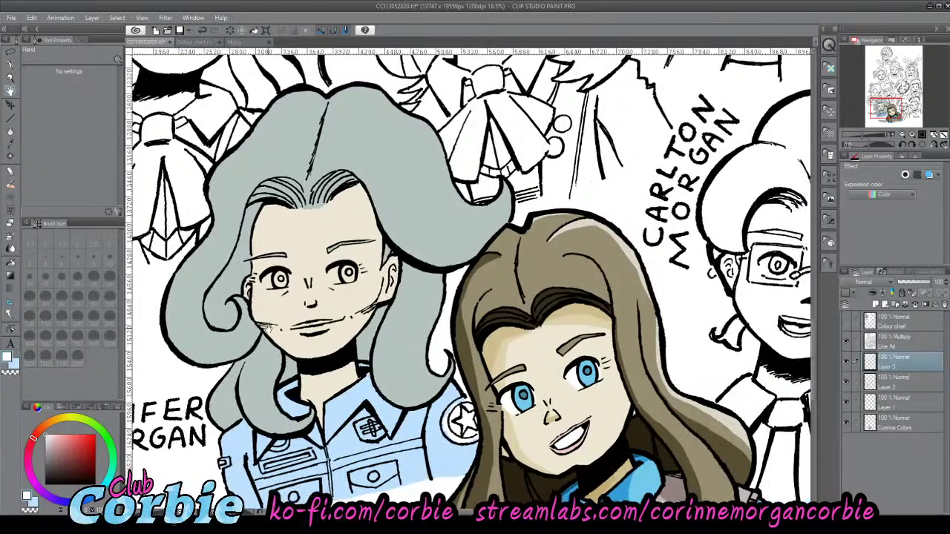
click(12, 77)
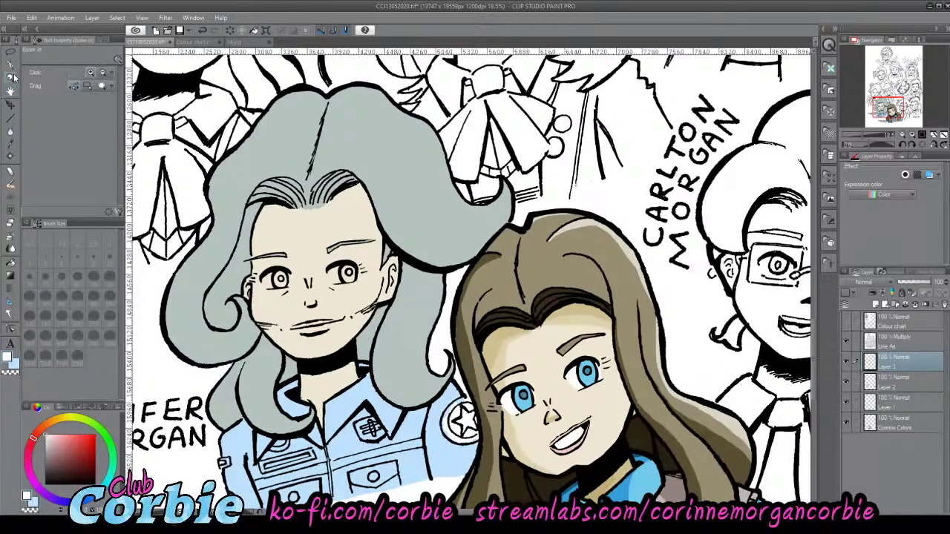
drag(309, 218, 259, 245)
drag(310, 268, 347, 253)
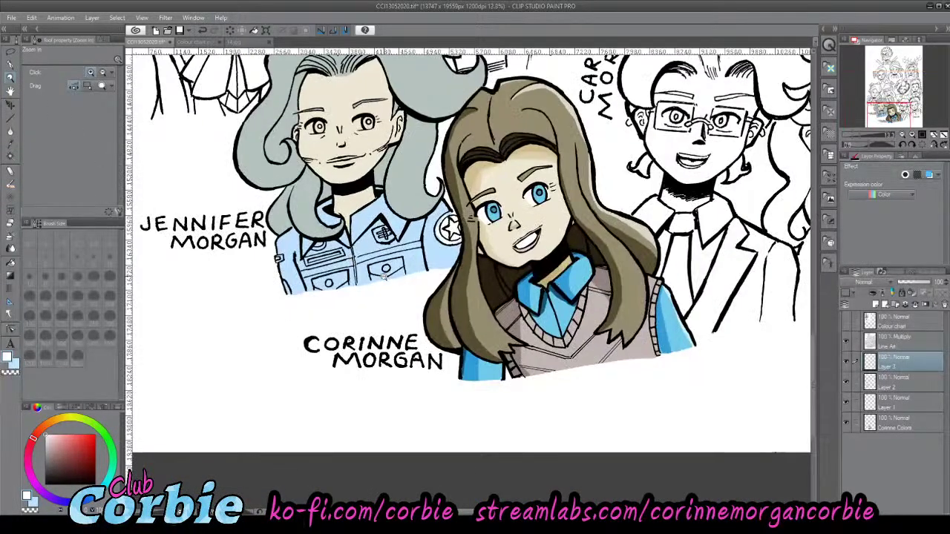
click(351, 280)
click(349, 282)
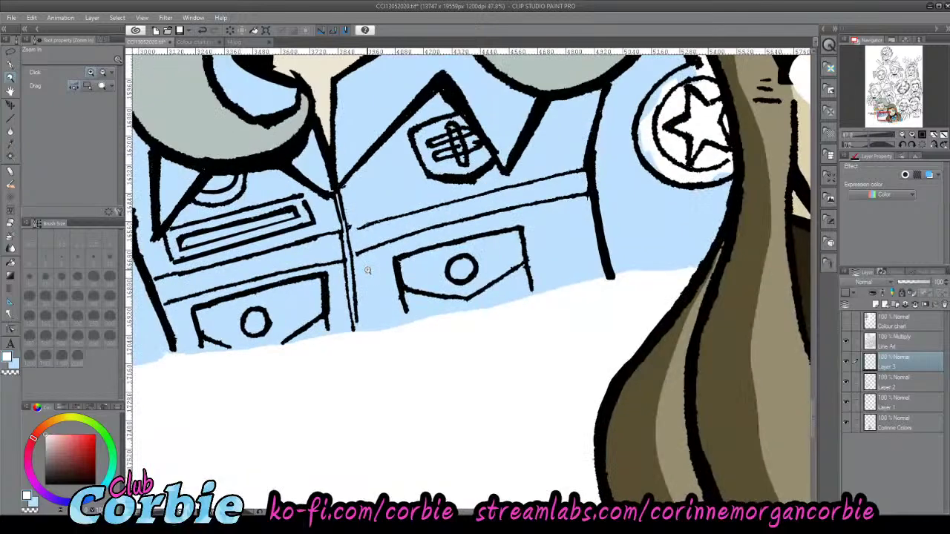
alt+click(319, 273)
click(302, 267)
alt+click(303, 267)
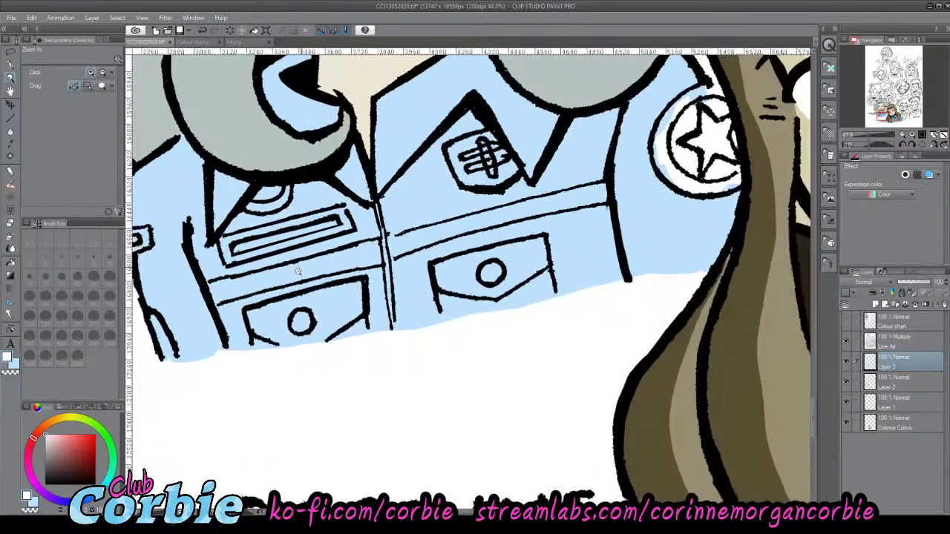
alt+click(349, 267)
click(348, 268)
alt+click(325, 240)
drag(342, 227, 160, 223)
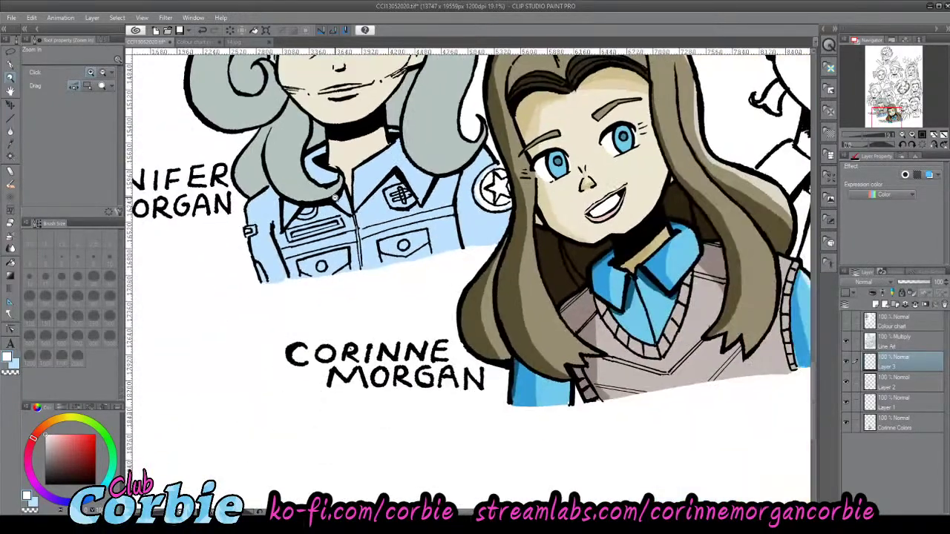
drag(335, 198, 583, 220)
alt+click(528, 274)
alt+click(506, 266)
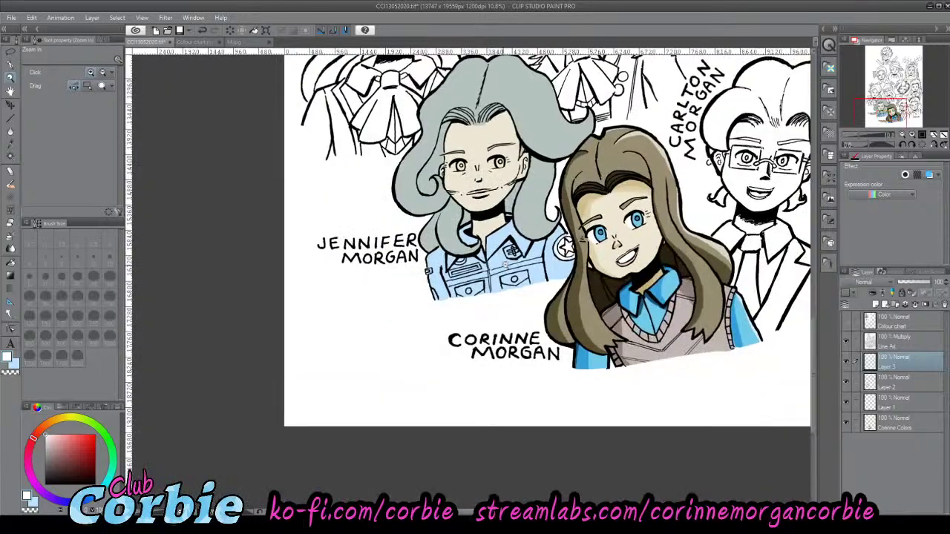
click(506, 266)
click(493, 279)
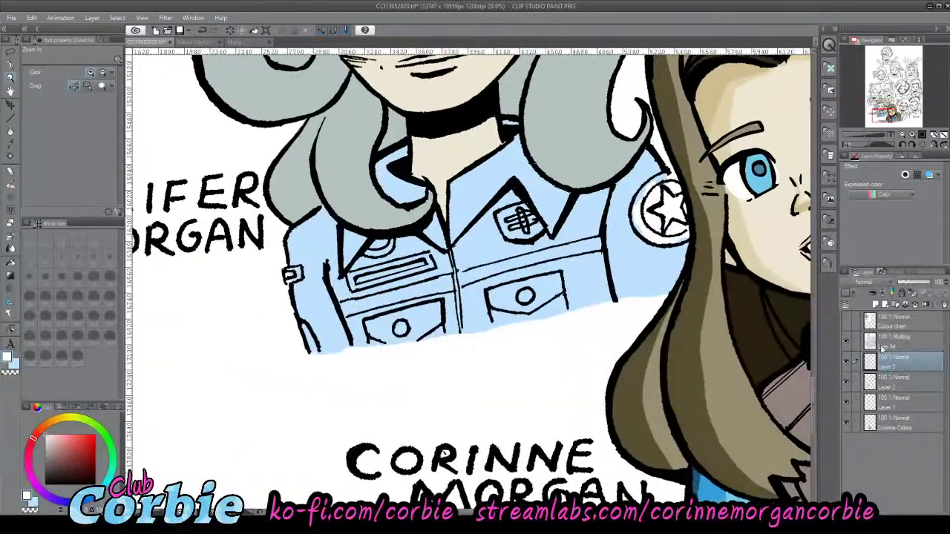
- Hide Layers 1, 2 and 3 and make the Line Art layer active for editing the uniform shirt
click(844, 401)
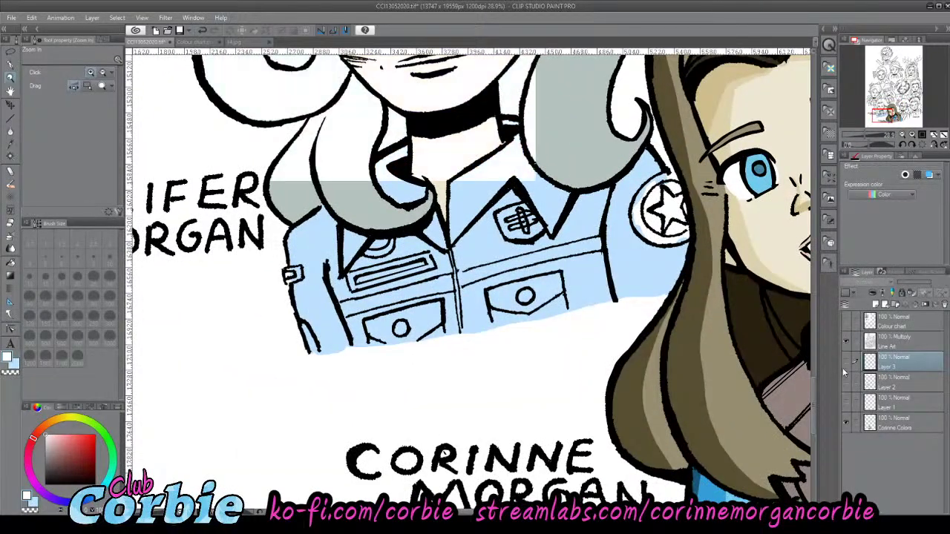
click(847, 342)
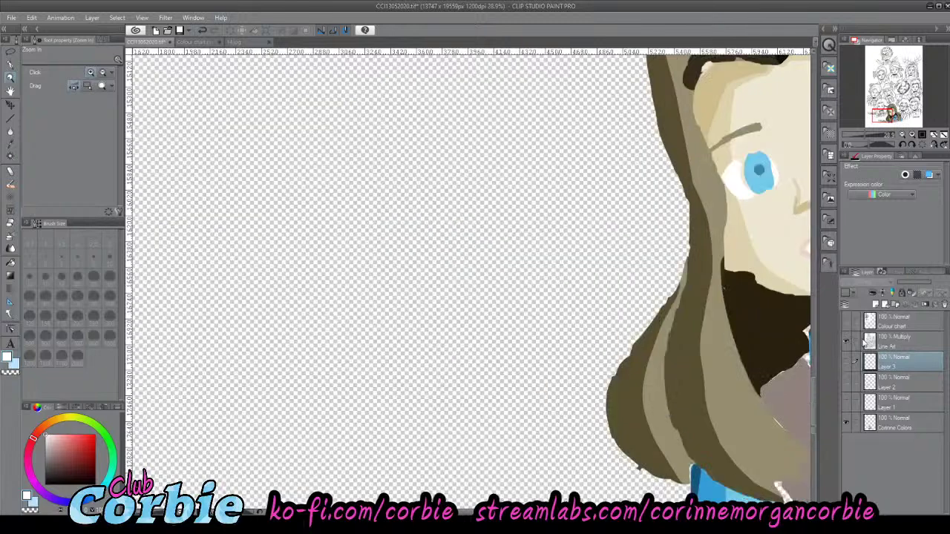
click(846, 342)
click(896, 339)
click(509, 257)
drag(511, 255, 414, 424)
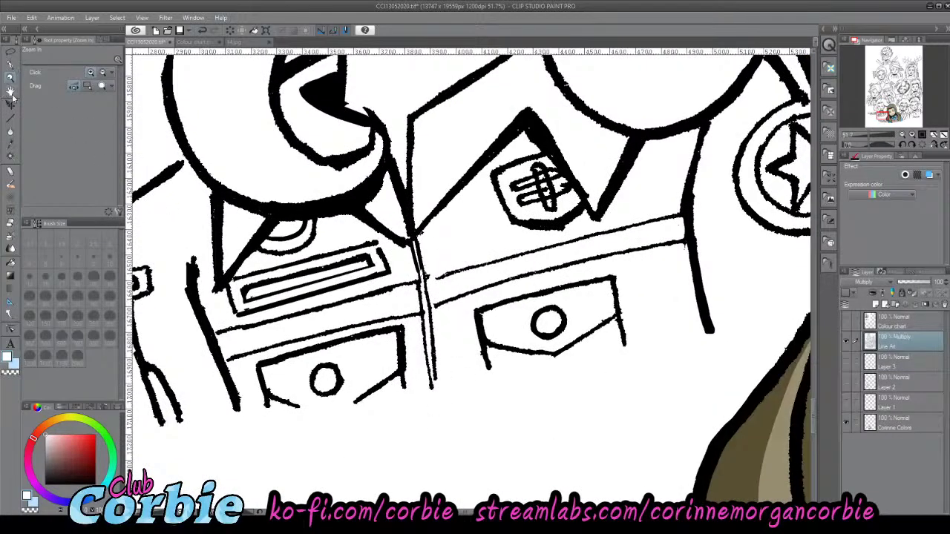
click(9, 63)
click(8, 52)
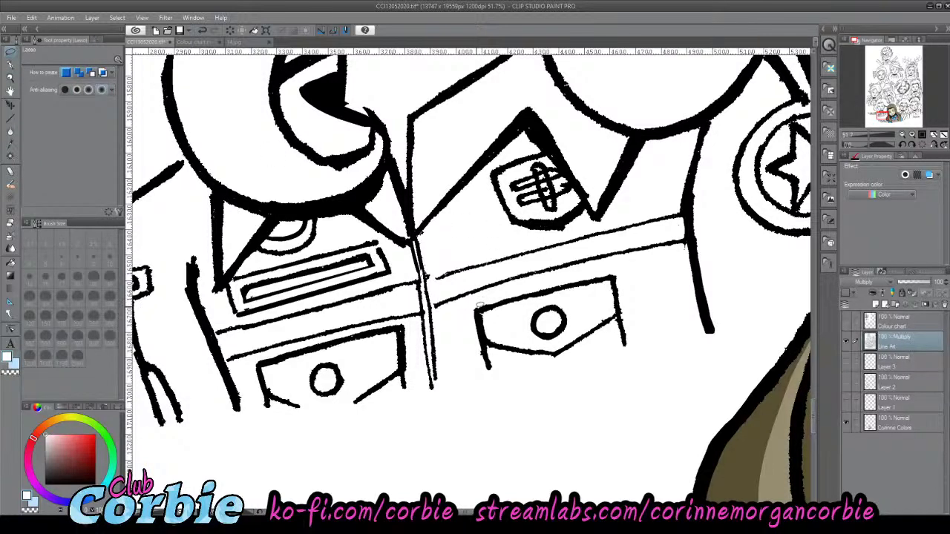
mouse_move(481, 299)
mouse_down()
mouse_move(457, 309)
mouse_move(462, 346)
mouse_move(493, 385)
mouse_move(647, 359)
mouse_up()
key(ctrl+d)
- Paint out the double centre line down the shirt front in white with the G-pen at size 30
click(6, 171)
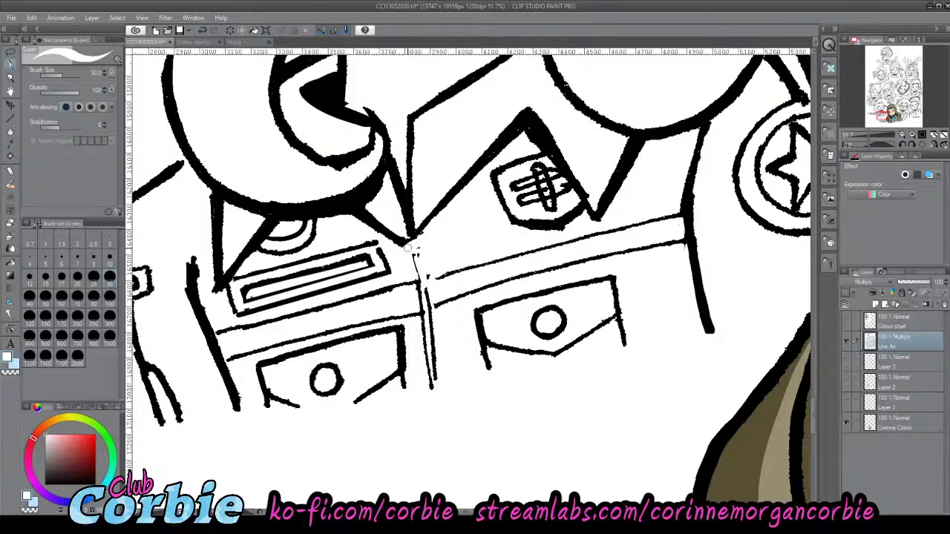
mouse_move(411, 247)
mouse_down()
mouse_move(435, 375)
mouse_move(418, 278)
mouse_move(431, 271)
mouse_move(435, 335)
mouse_move(424, 251)
mouse_move(442, 313)
mouse_move(442, 278)
mouse_up()
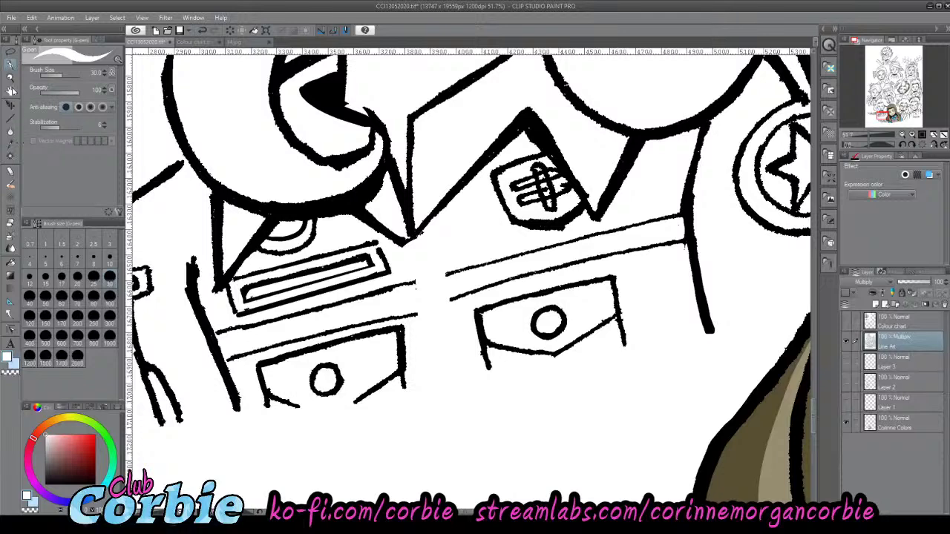
- Lasso the chest pocket below the shield badge and move it slightly away from the shirt's centre
click(10, 51)
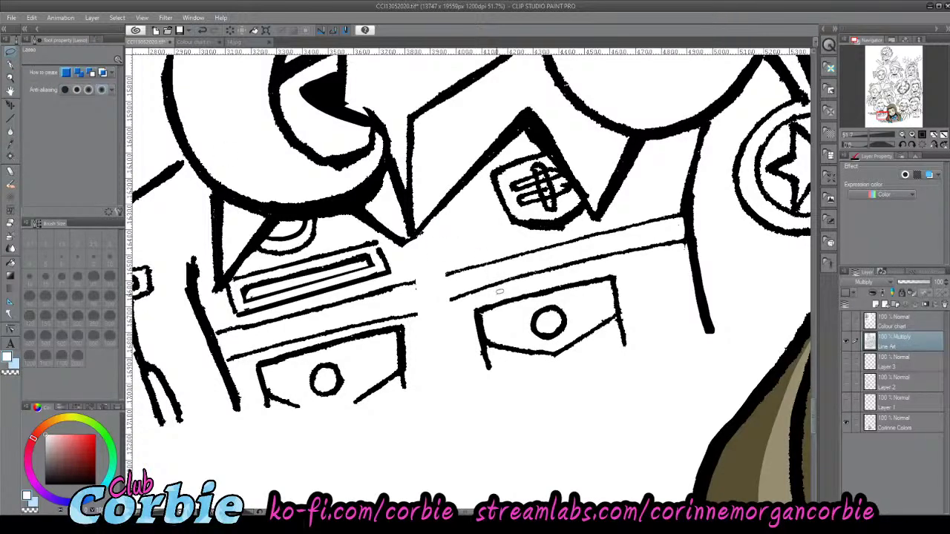
mouse_move(499, 292)
mouse_down()
mouse_move(456, 310)
mouse_move(464, 363)
mouse_move(550, 378)
mouse_move(649, 358)
mouse_move(631, 261)
mouse_up()
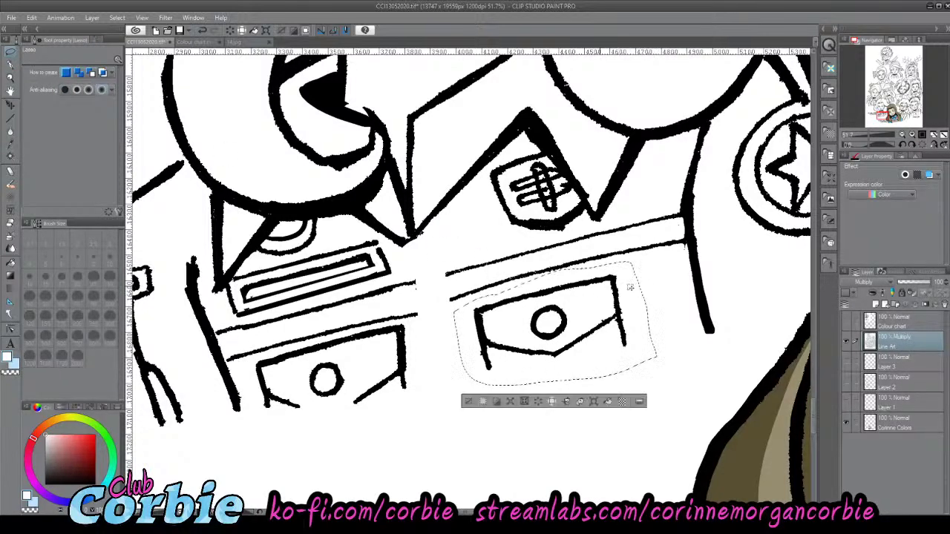
click(10, 105)
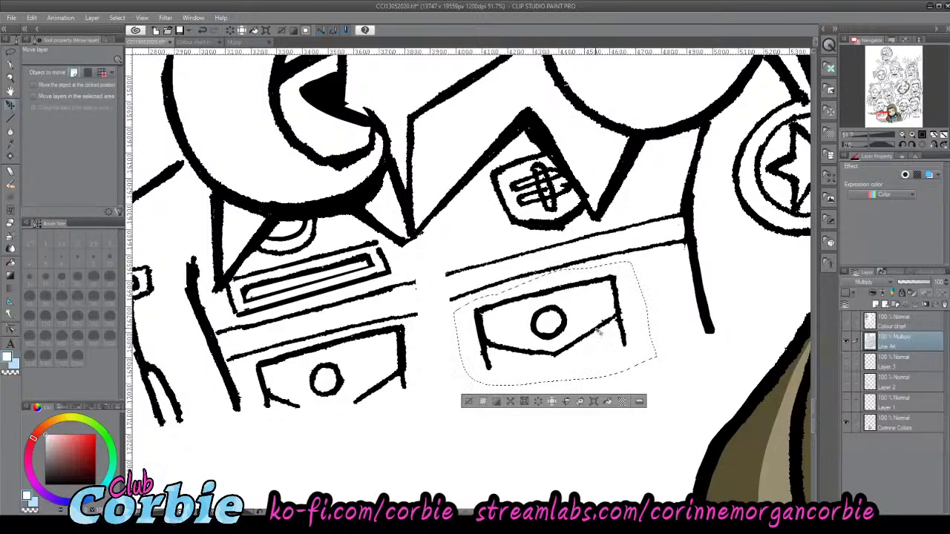
drag(603, 321, 601, 323)
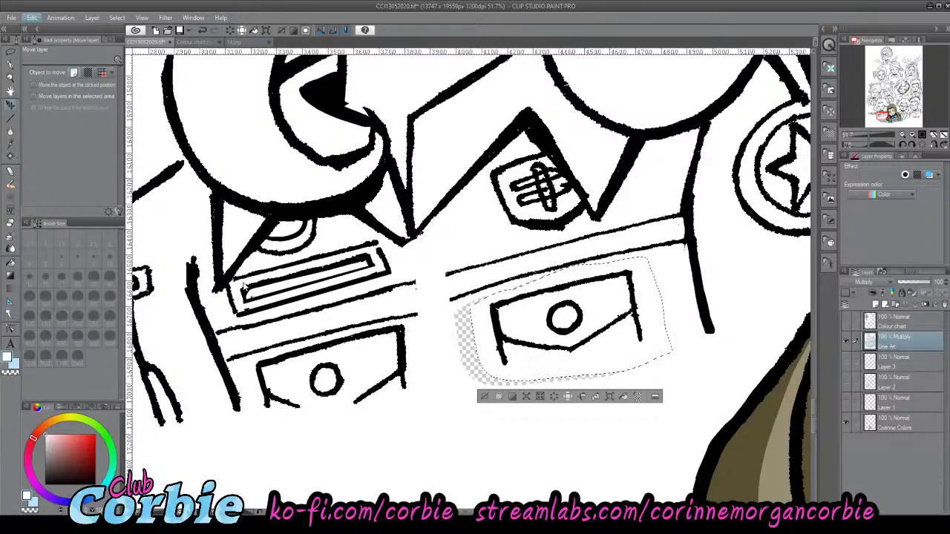
key(ctrl+t)
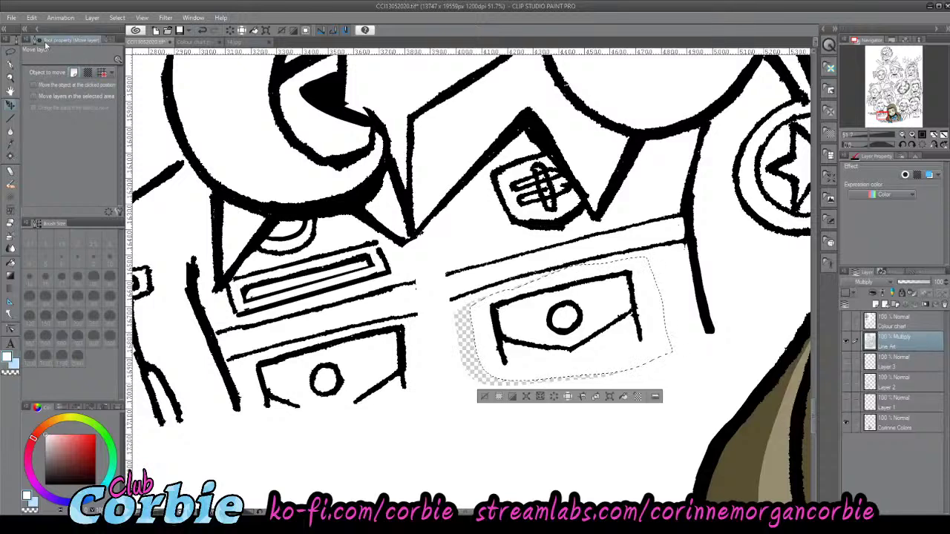
- Reselect the pocket below the shield badge, widen it to 105% with a slight counter-clockwise rotation, and clear the selection
click(9, 53)
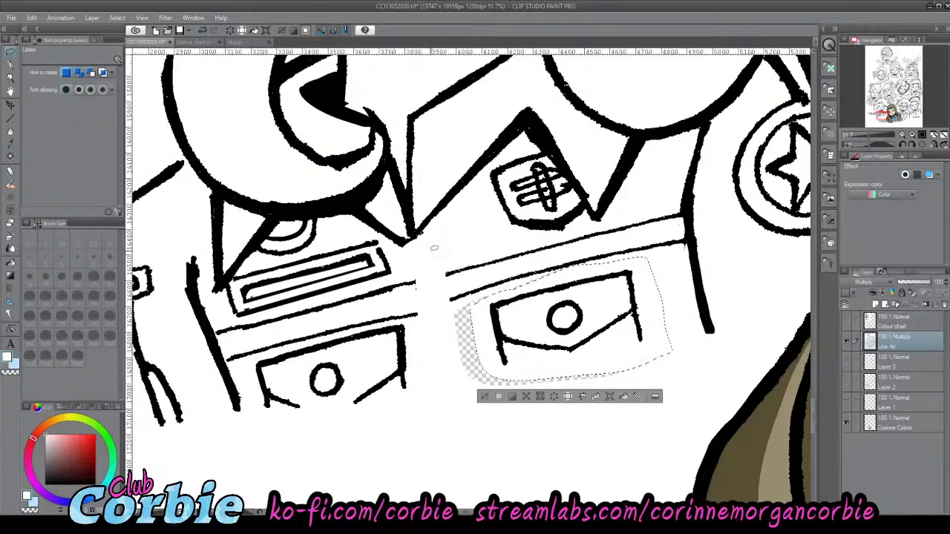
click(455, 324)
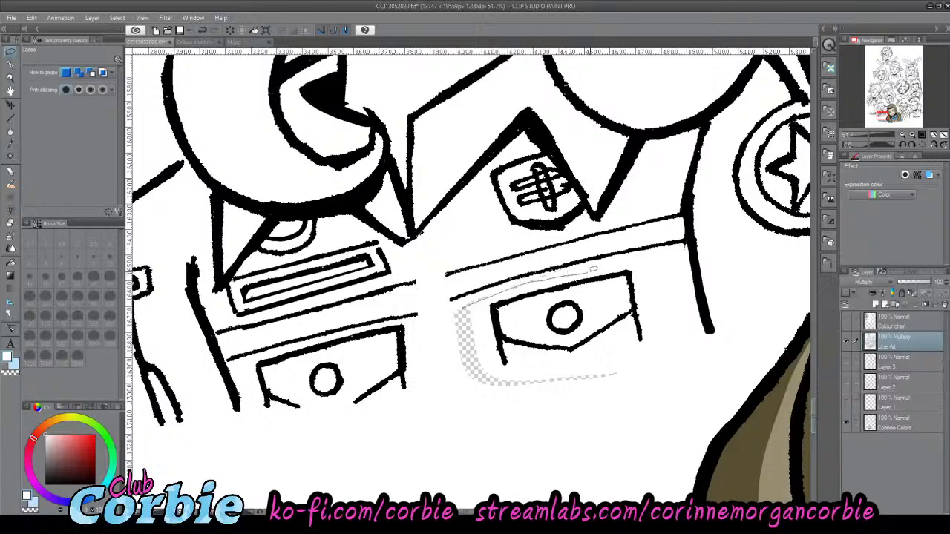
drag(483, 362, 484, 368)
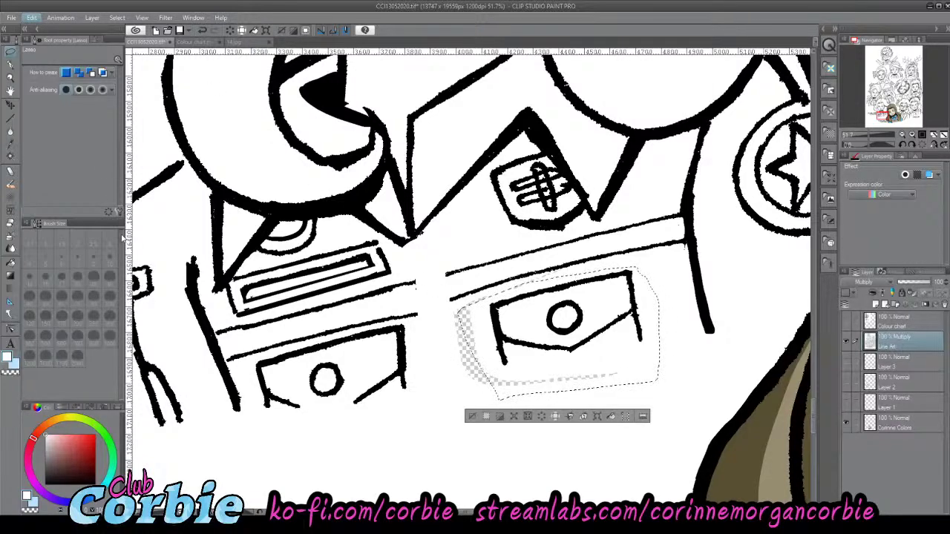
key(ctrl+t)
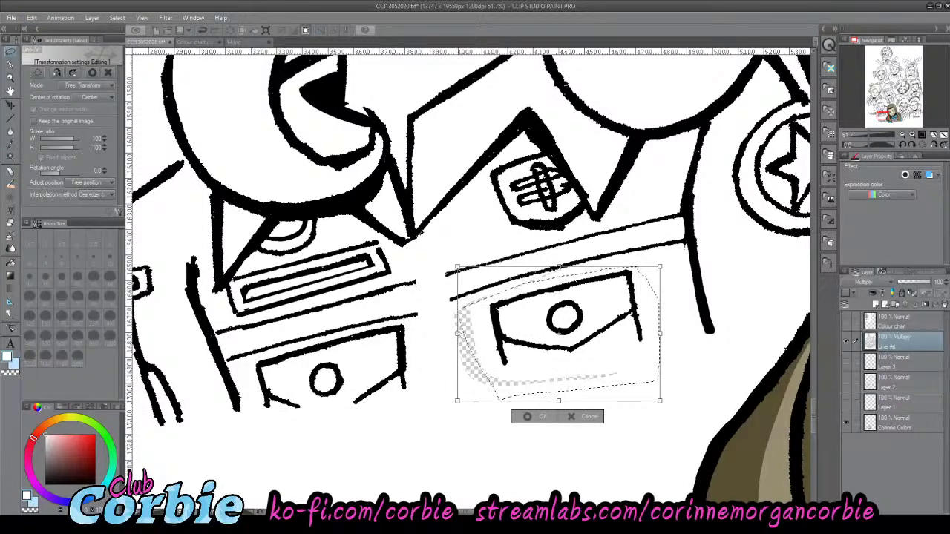
drag(457, 335, 445, 340)
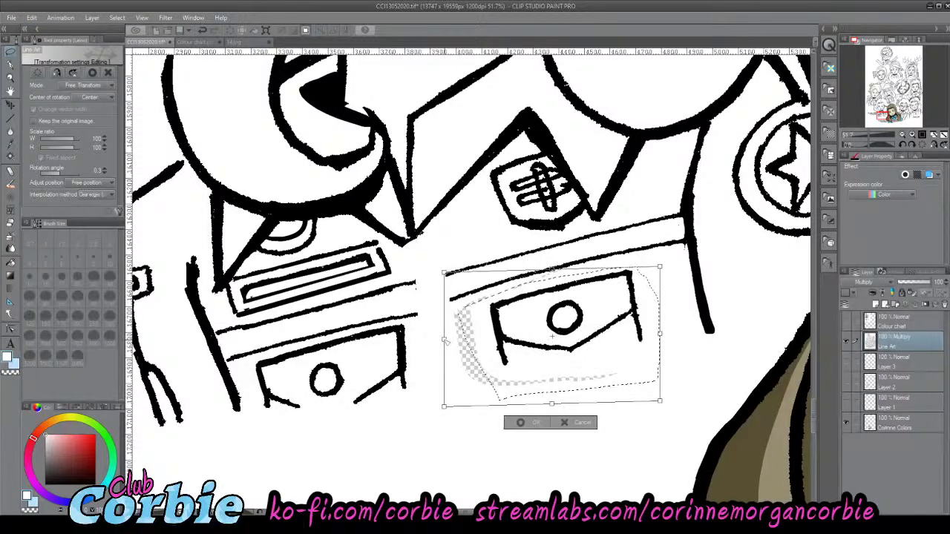
mouse_move(542, 337)
mouse_down()
mouse_move(555, 332)
mouse_move(547, 335)
mouse_up()
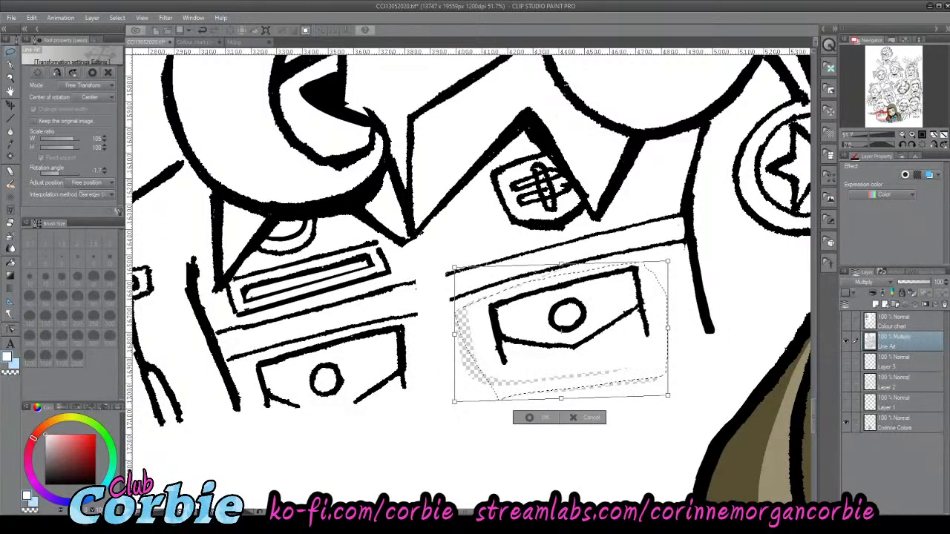
key(Return)
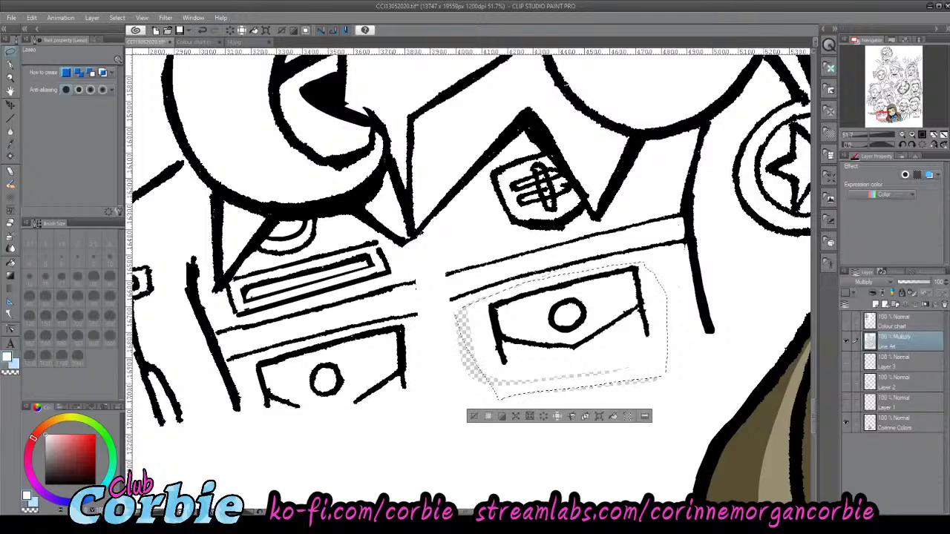
key(ctrl+d)
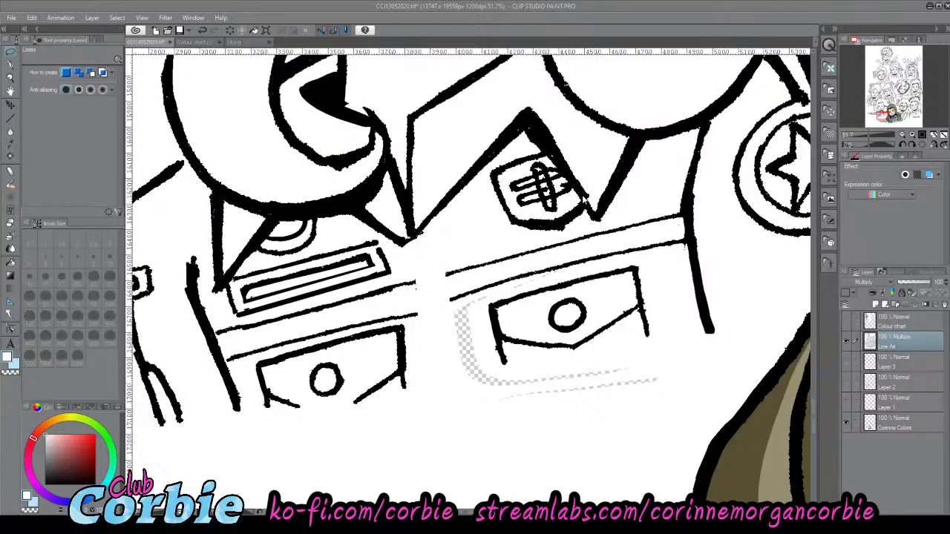
- Redraw the shirt's centre placket as two long black lines below the collar with the G-pen at size 20
key(x)
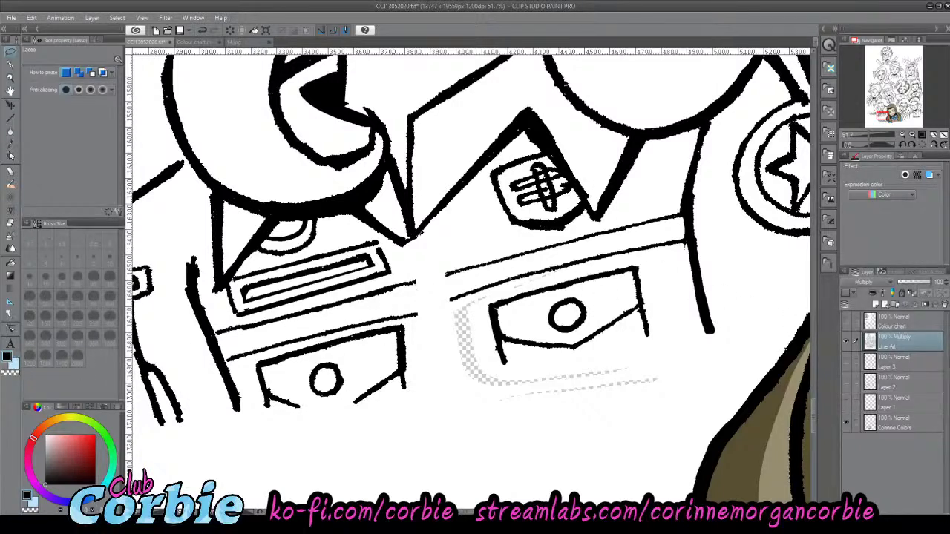
click(11, 69)
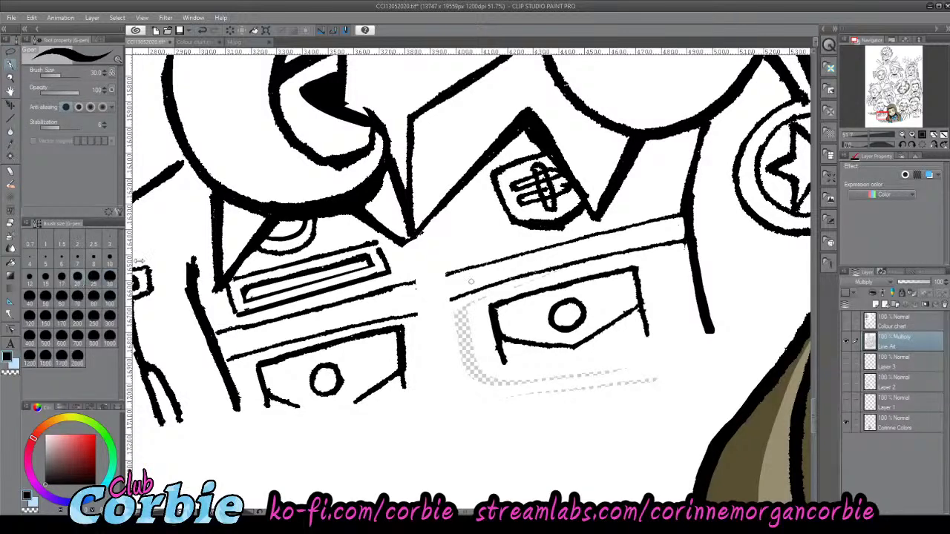
key(bracketleft)
key(bracketleft)
drag(418, 239, 464, 408)
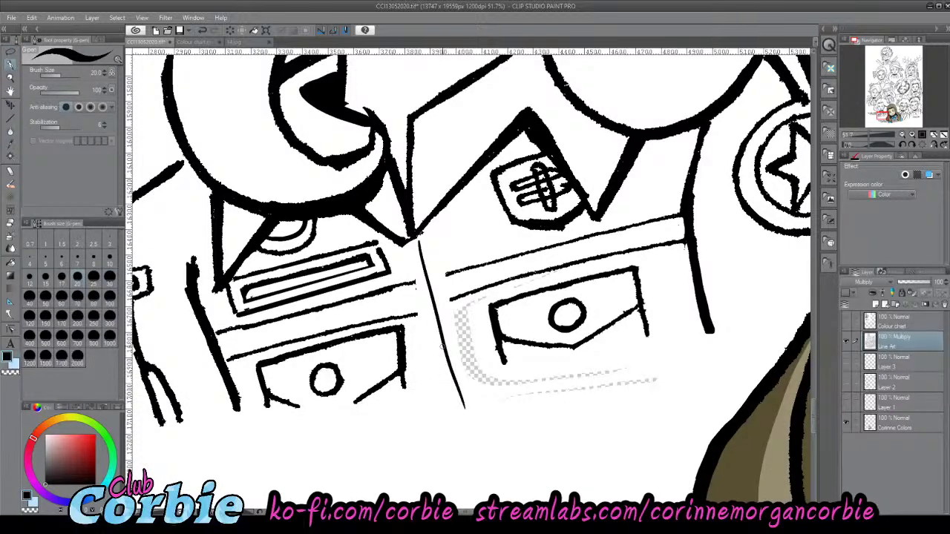
drag(413, 242, 464, 408)
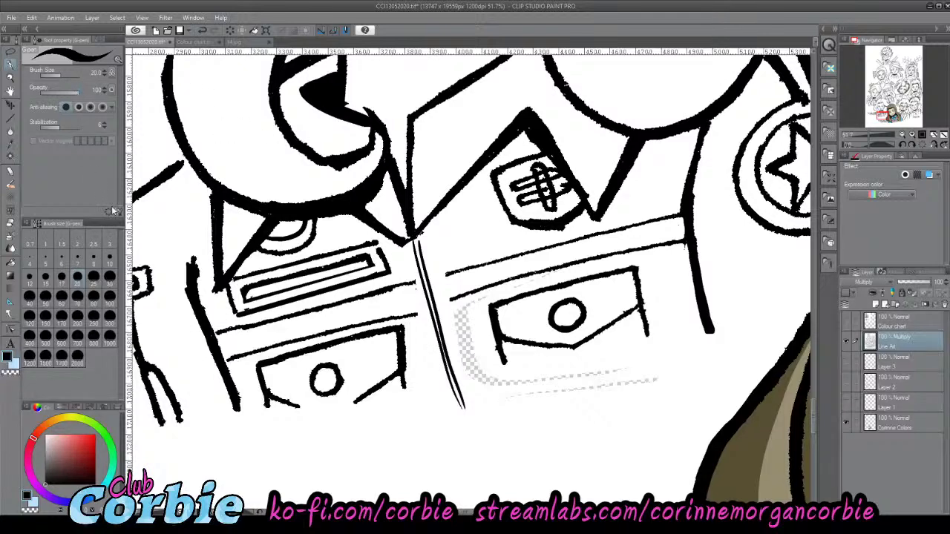
- Thin and taper the lower ends of the shirt's side line and the nearby pocket edge in white with the G-pen at size 30
click(11, 78)
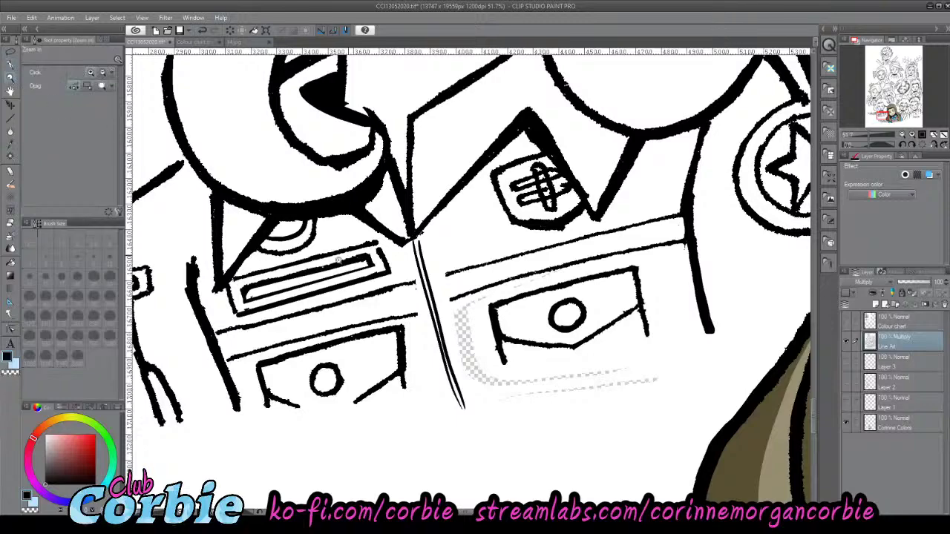
drag(446, 249, 402, 250)
scroll(402, 251, up, 8)
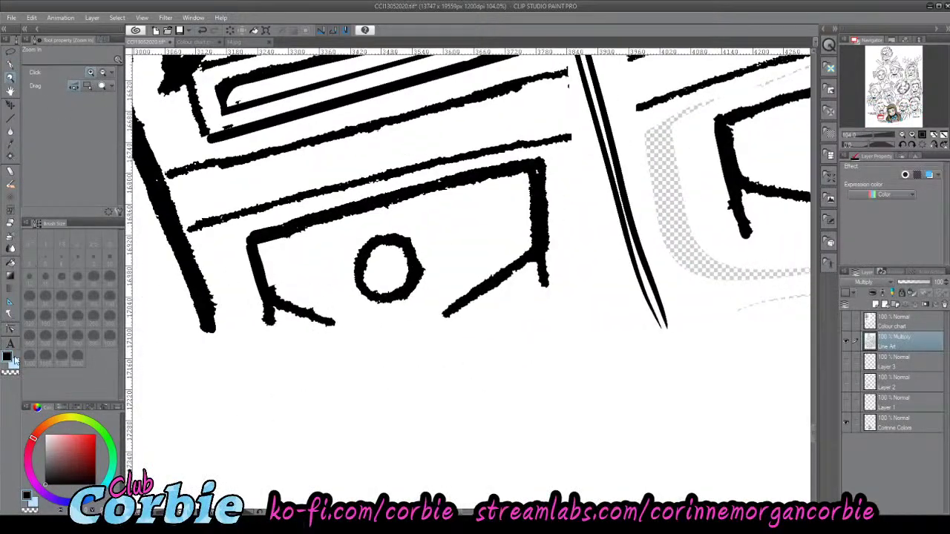
click(12, 149)
click(170, 401)
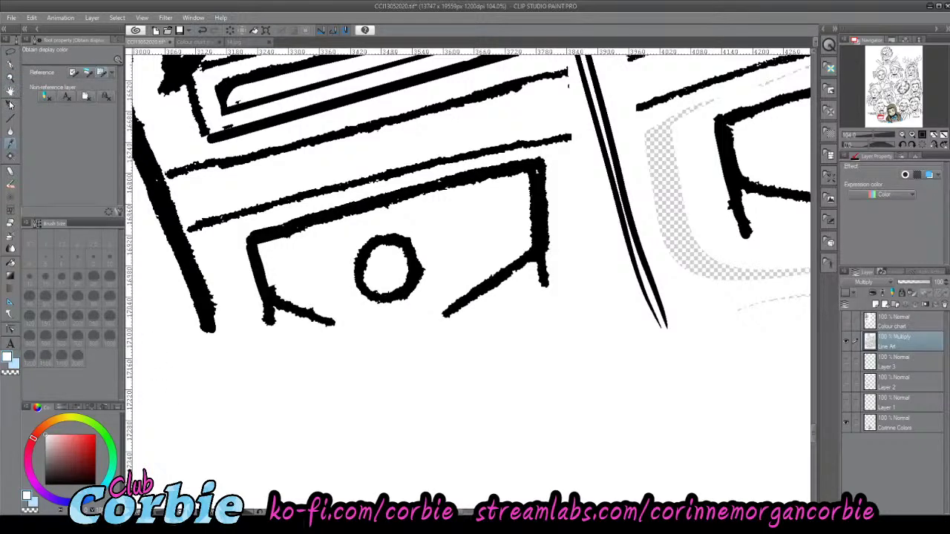
click(11, 66)
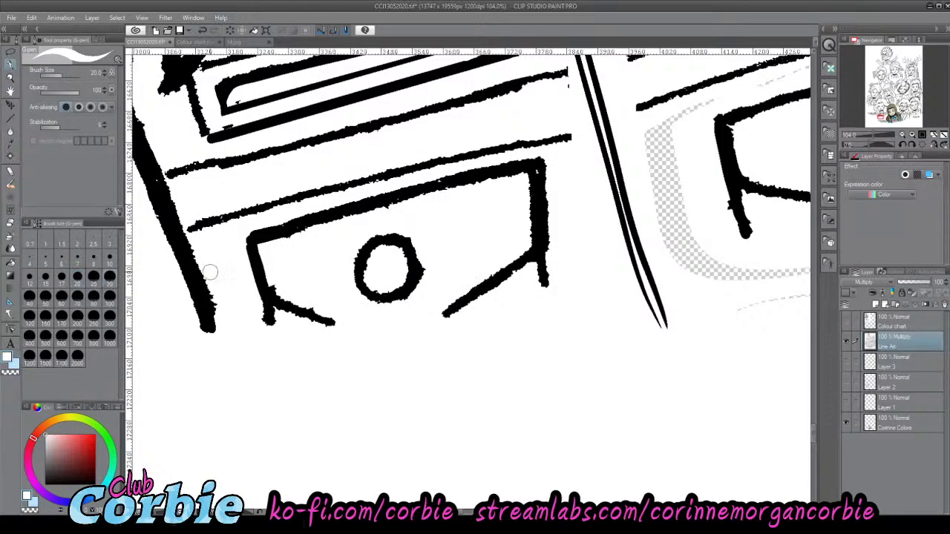
drag(199, 253, 236, 369)
drag(198, 253, 219, 357)
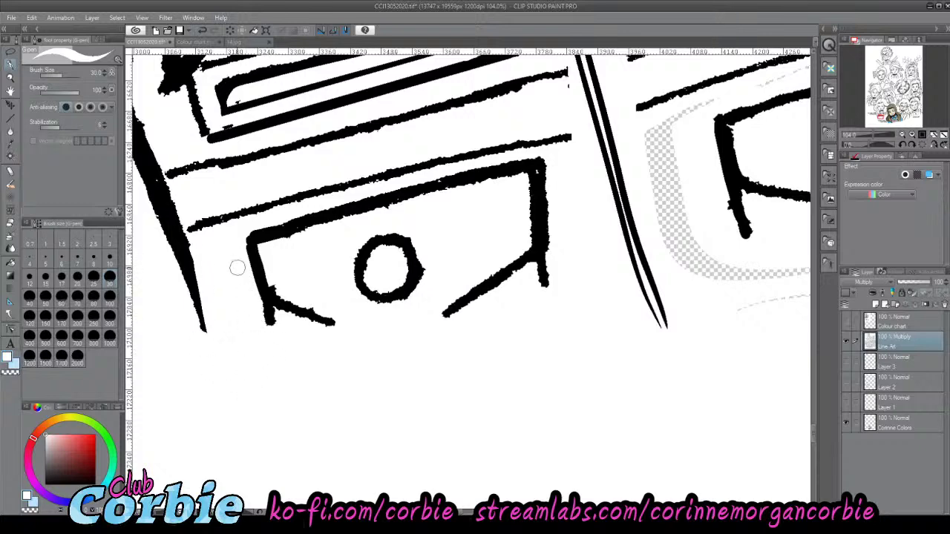
drag(238, 267, 271, 339)
- Fill the transparent gaps around the pocket below the shield badge with white on the Line Art layer
click(11, 77)
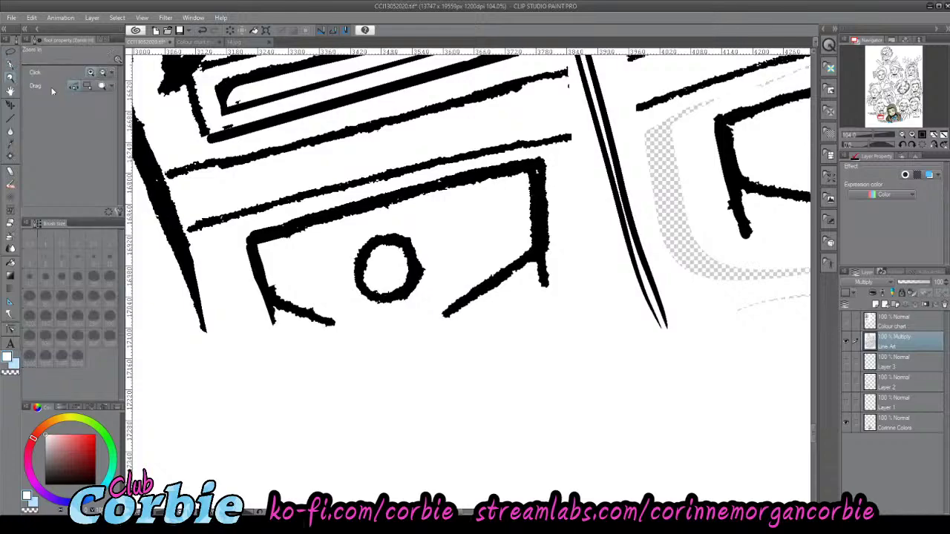
drag(322, 265, 278, 284)
drag(615, 238, 601, 213)
scroll(600, 213, up, 4)
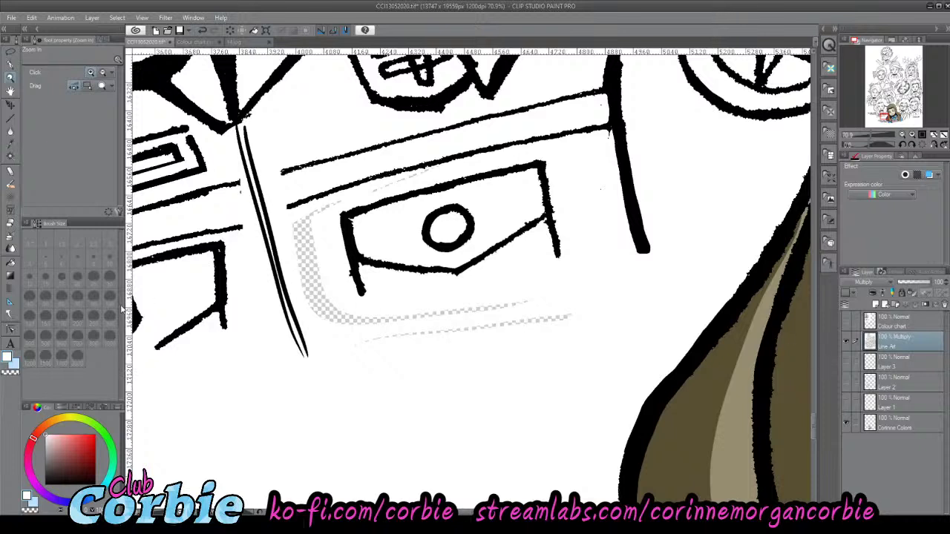
click(11, 260)
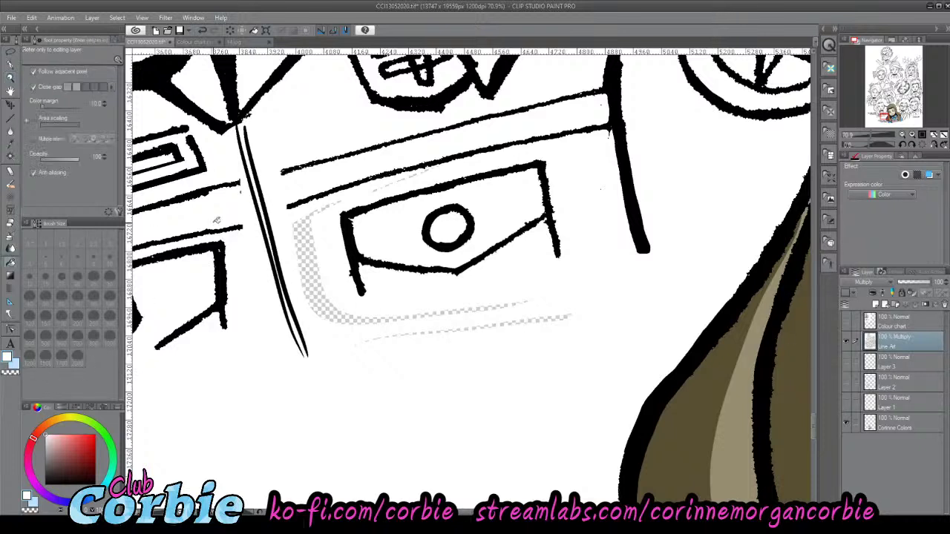
click(302, 246)
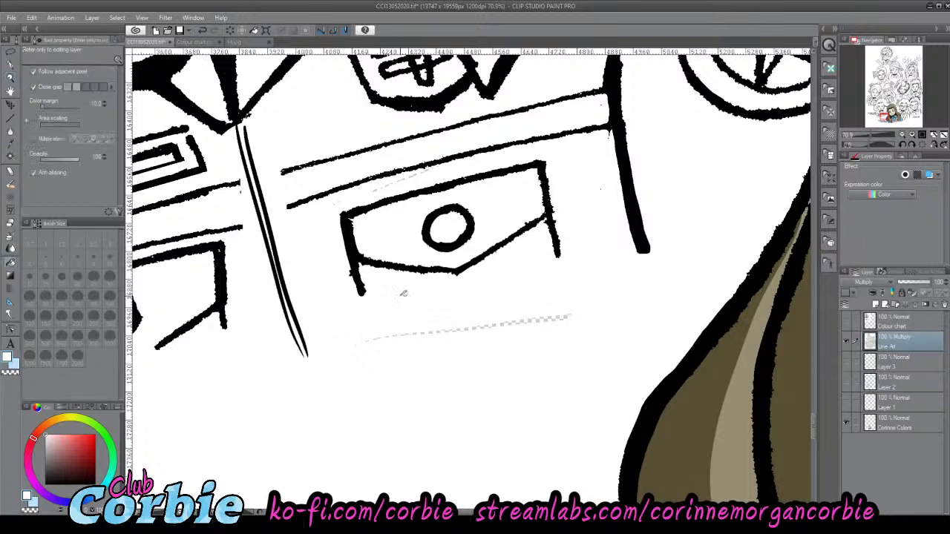
click(550, 316)
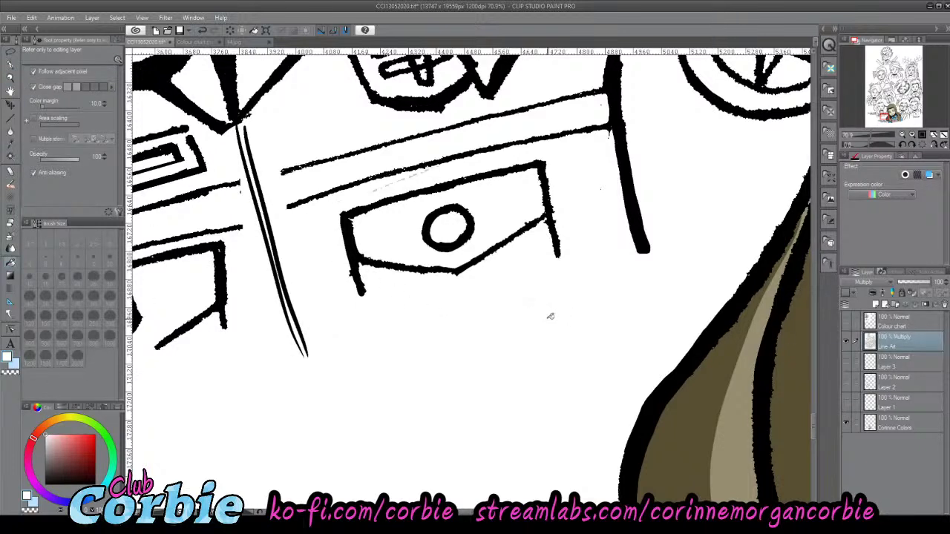
- Set the G-pen to size 40 and show Layer 1, Layer 2 and Layer 3
click(12, 65)
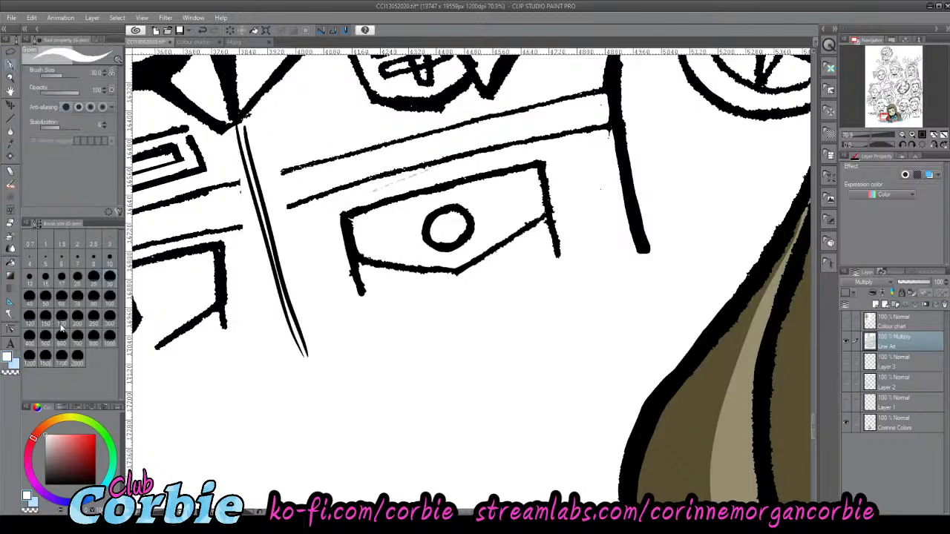
click(28, 297)
click(848, 420)
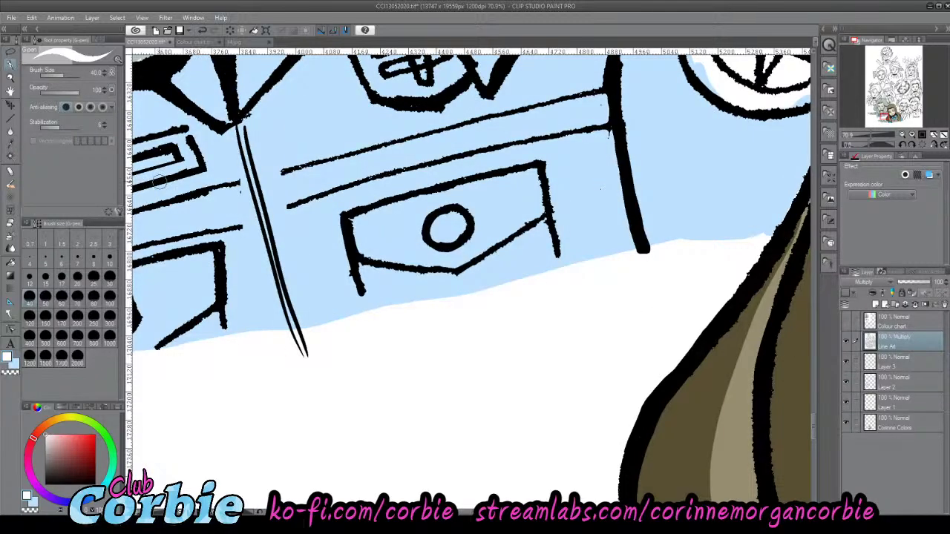
- Examine the corrected uniform shirt with its colours, both close up and within the surrounding characters
click(11, 78)
drag(380, 250, 334, 253)
drag(371, 213, 392, 216)
click(386, 258)
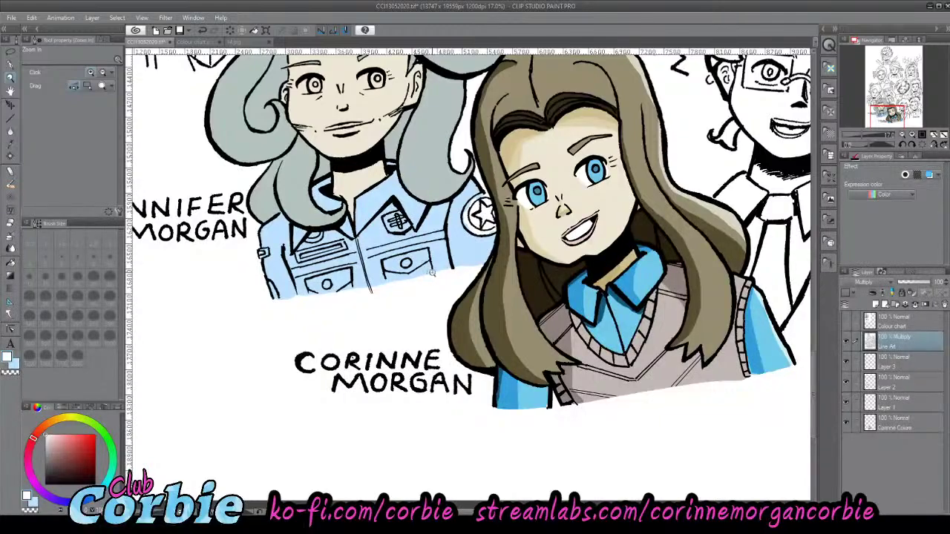
alt+click(413, 282)
click(413, 282)
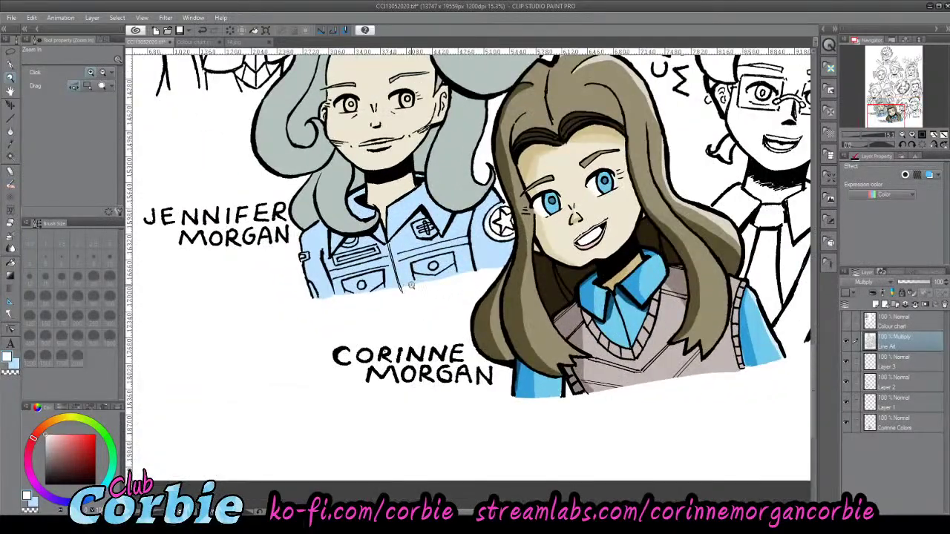
alt+click(405, 280)
alt+click(402, 280)
click(441, 261)
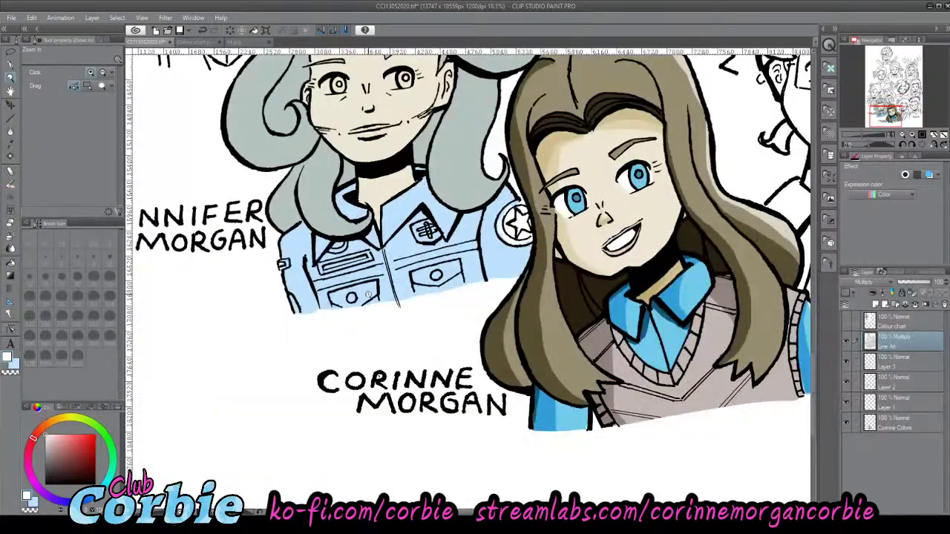
alt+click(422, 239)
click(416, 212)
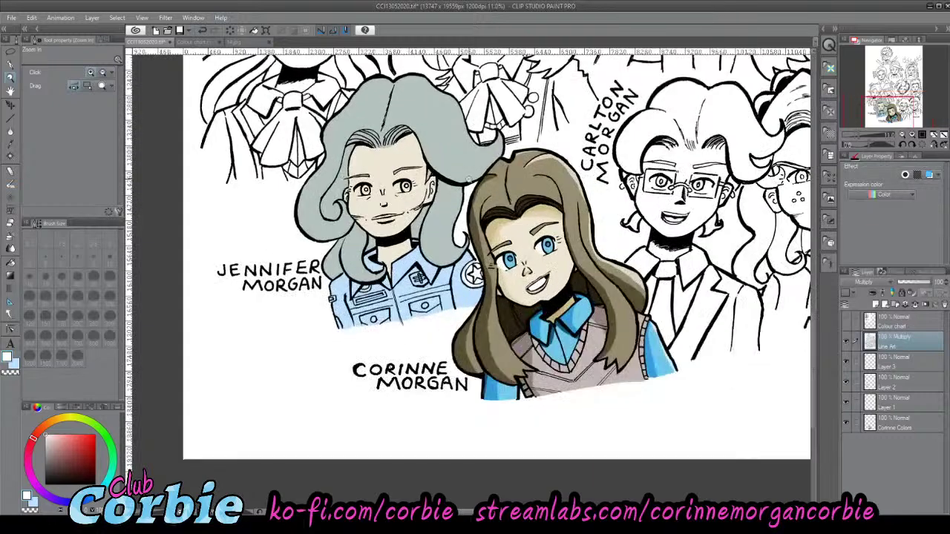
- Check the contents of Layer 3 by toggling its visibility, and add a new layer directly above it
click(846, 362)
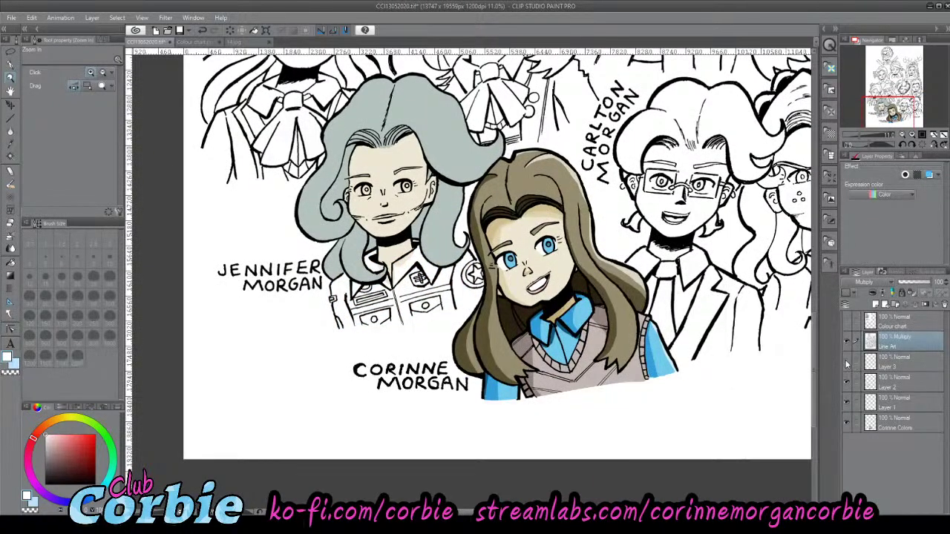
click(846, 362)
click(883, 362)
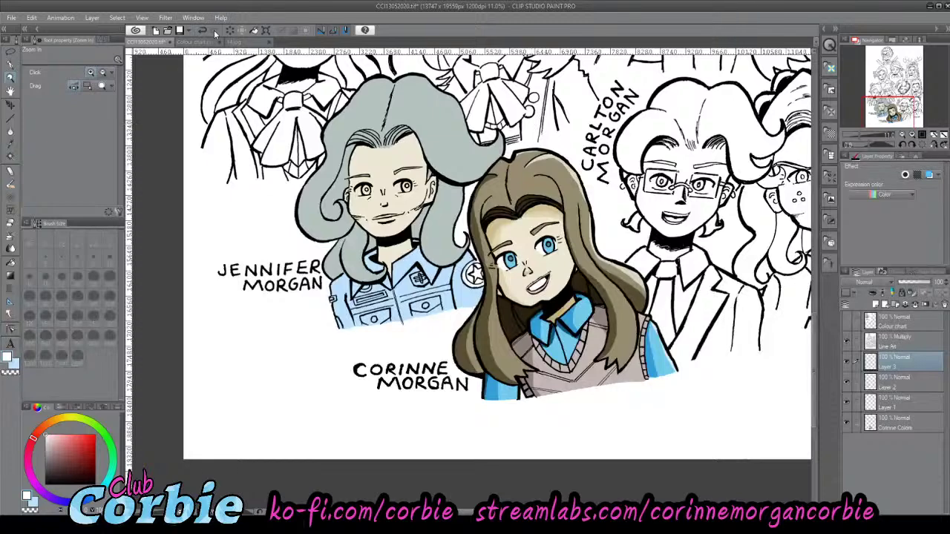
click(387, 181)
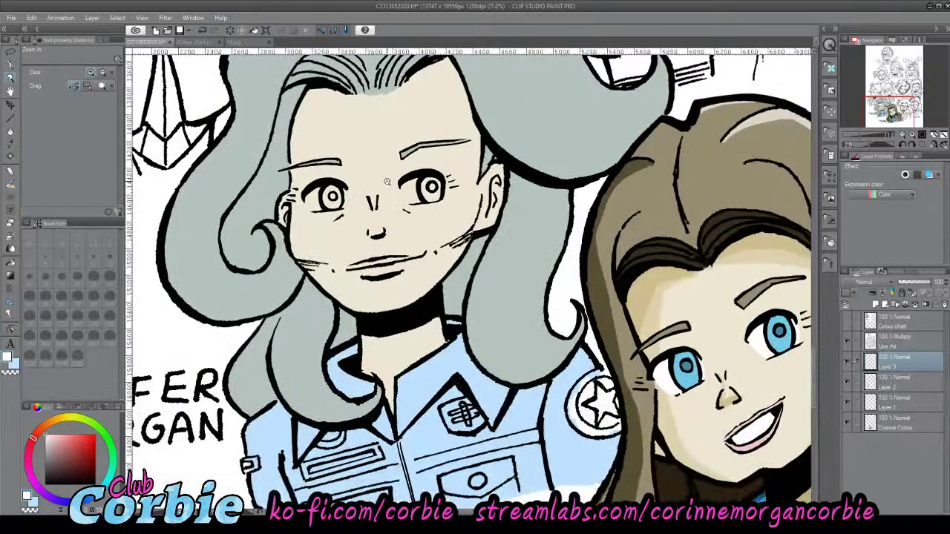
click(10, 146)
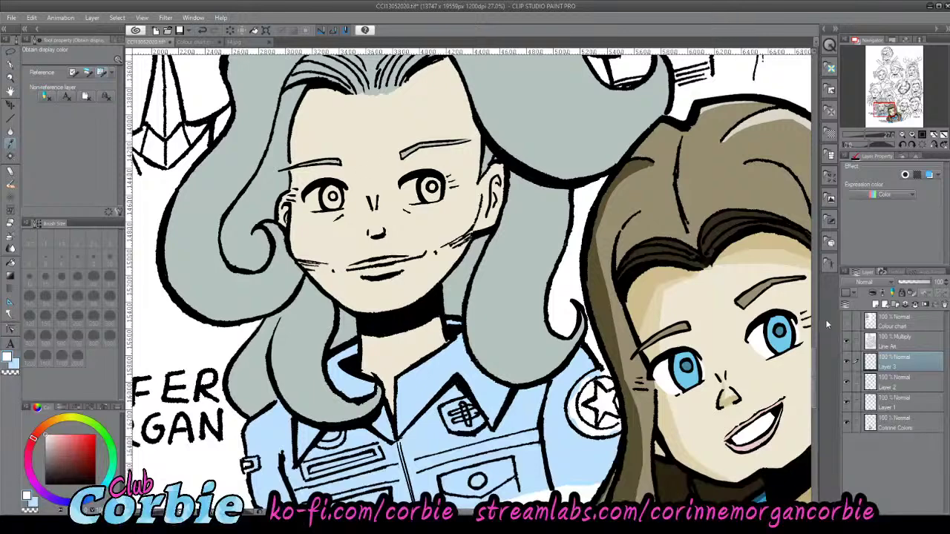
click(846, 361)
click(847, 361)
key(ctrl+shift+n)
- Paint the whites of both of the grey-haired woman's eyes on Layer 4 in white with the G-pen at size 60
click(10, 77)
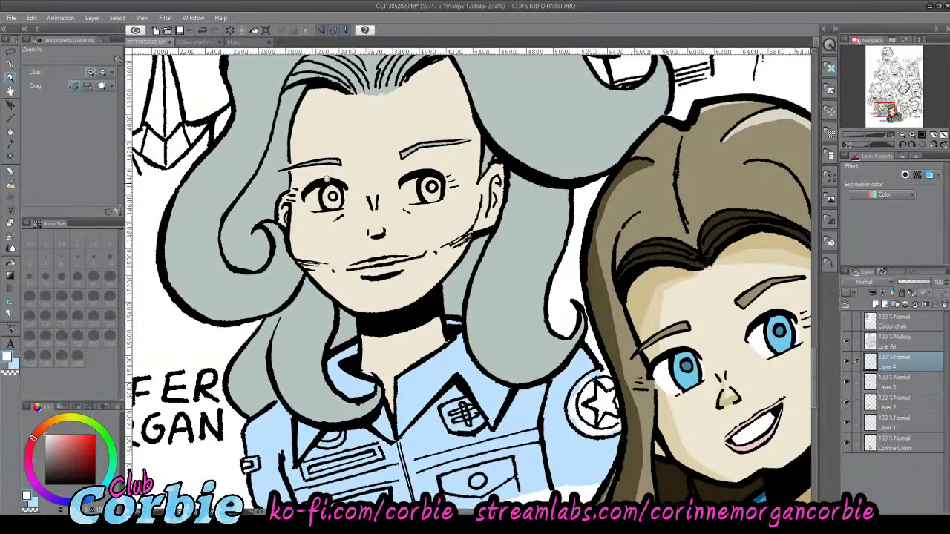
drag(327, 178, 356, 159)
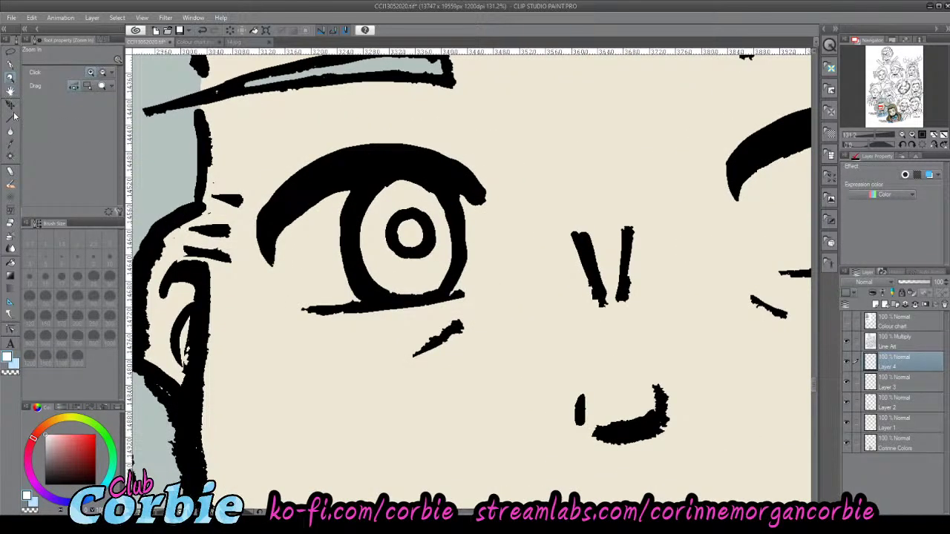
click(11, 66)
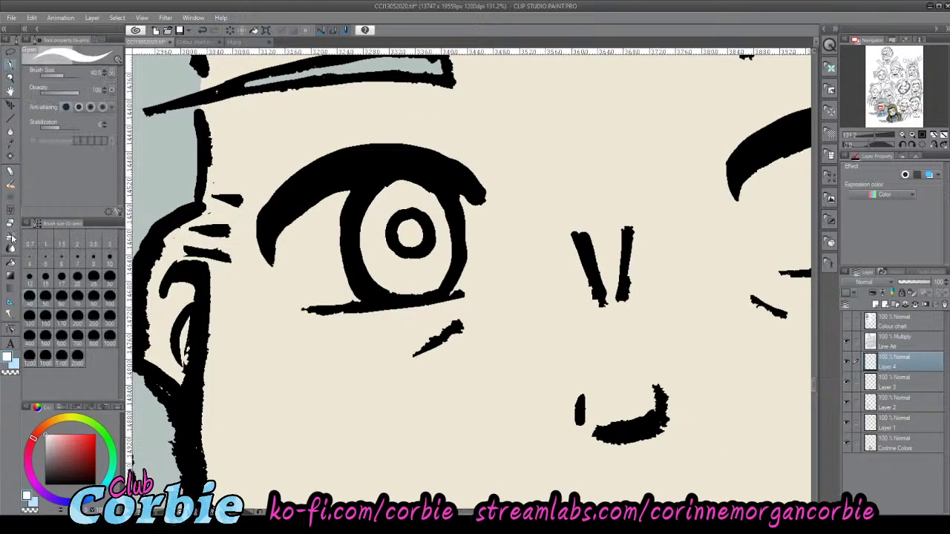
click(62, 298)
mouse_move(314, 208)
mouse_down()
mouse_move(304, 251)
mouse_move(289, 244)
mouse_move(295, 274)
mouse_move(314, 289)
mouse_move(339, 287)
mouse_move(324, 211)
mouse_move(316, 262)
mouse_move(318, 219)
mouse_move(338, 186)
mouse_move(328, 259)
mouse_move(330, 216)
mouse_move(324, 263)
mouse_move(290, 233)
mouse_move(288, 257)
mouse_move(302, 286)
mouse_move(343, 292)
mouse_move(333, 203)
mouse_move(332, 212)
mouse_move(347, 193)
mouse_up()
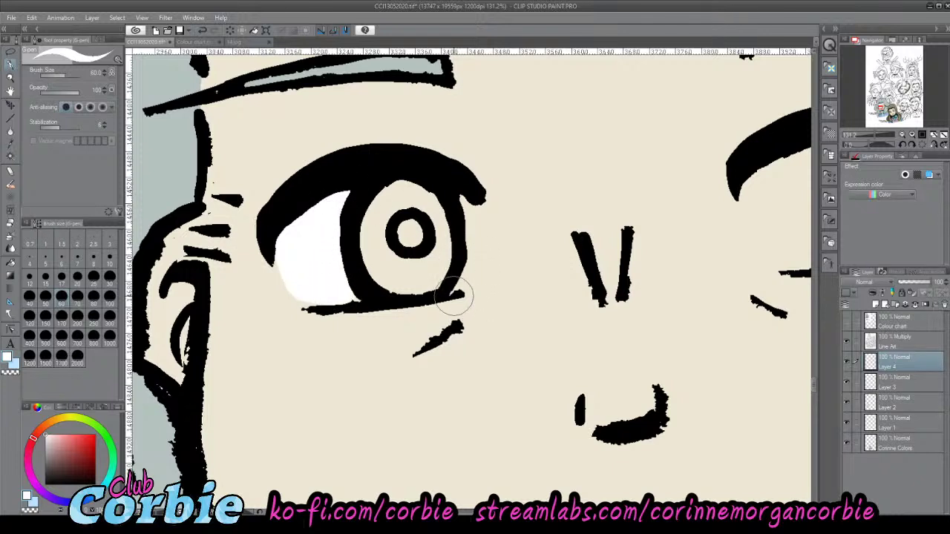
mouse_move(460, 290)
mouse_down()
mouse_move(469, 226)
mouse_move(461, 197)
mouse_move(467, 240)
mouse_move(455, 304)
mouse_up()
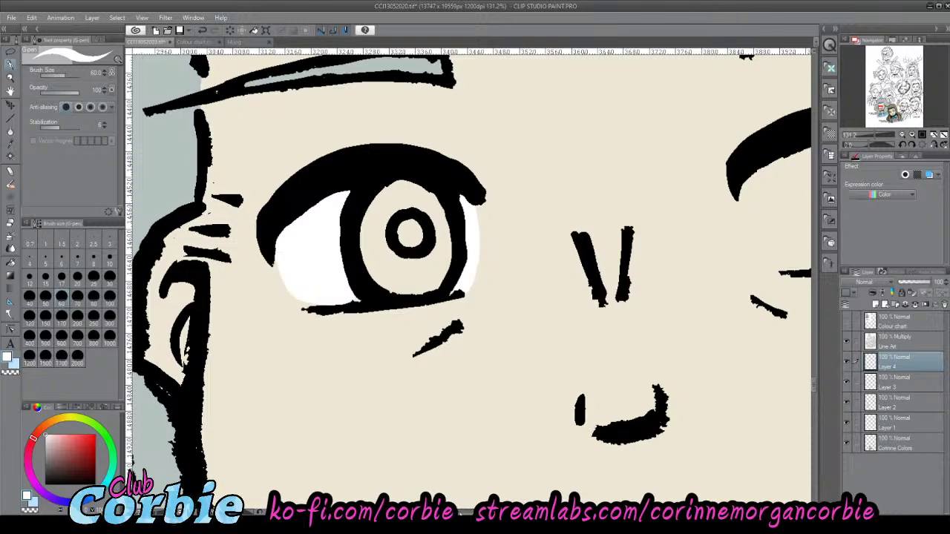
drag(420, 512, 440, 512)
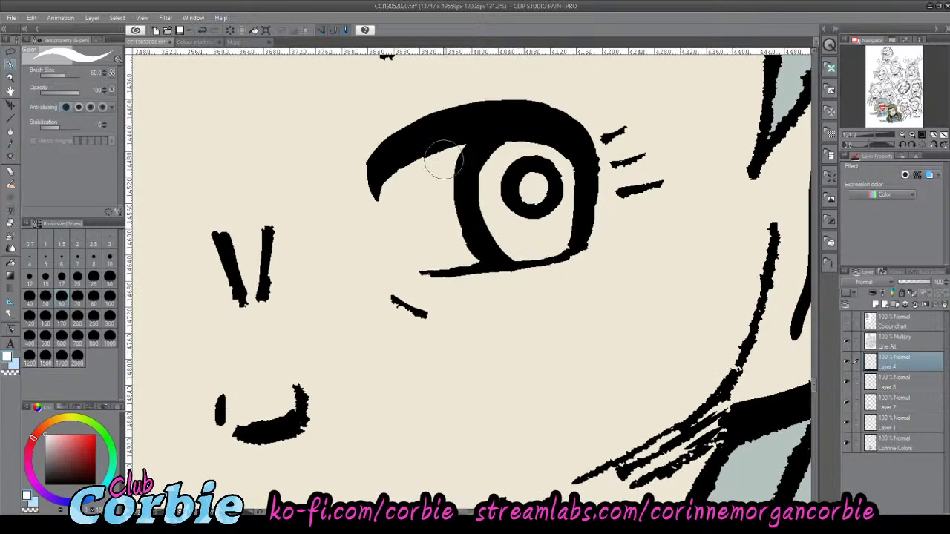
mouse_move(453, 146)
mouse_down()
mouse_move(441, 211)
mouse_move(461, 255)
mouse_move(410, 214)
mouse_move(402, 169)
mouse_move(406, 226)
mouse_move(398, 218)
mouse_move(392, 172)
mouse_move(397, 226)
mouse_move(413, 258)
mouse_move(461, 254)
mouse_move(415, 194)
mouse_move(434, 156)
mouse_move(436, 204)
mouse_move(451, 231)
mouse_move(458, 216)
mouse_move(419, 182)
mouse_move(441, 157)
mouse_move(442, 181)
mouse_up()
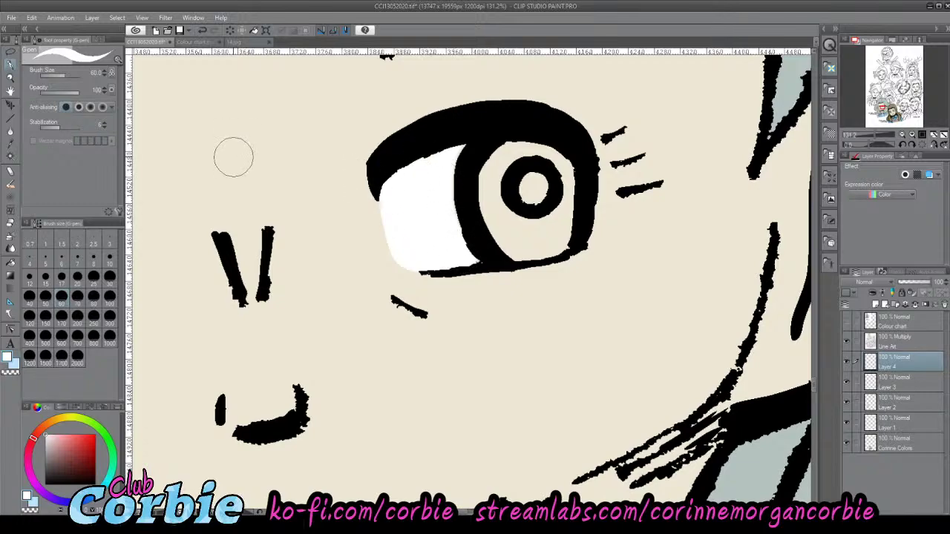
- Examine the grey-haired woman's face on the character sheet and her eye colouring in the reference page 14.jpg
click(11, 78)
drag(390, 259, 450, 273)
click(394, 270)
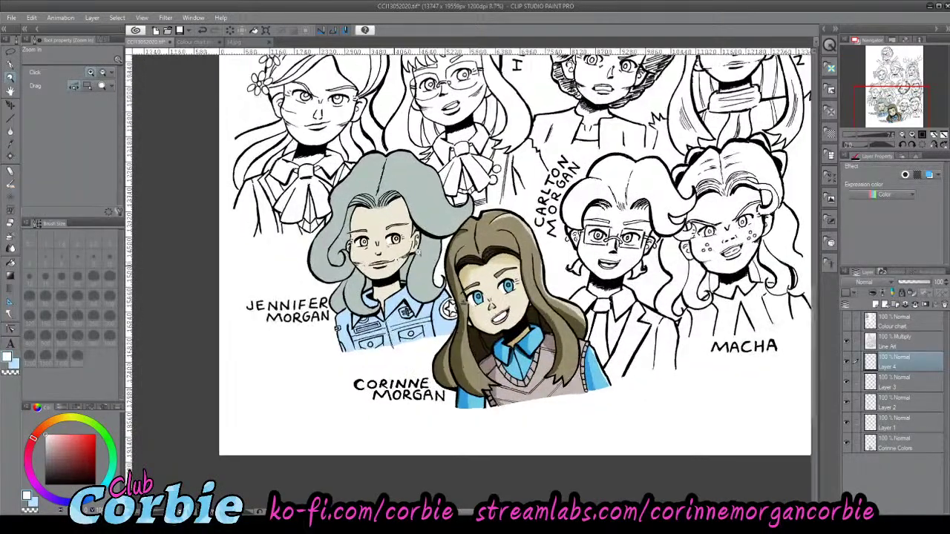
click(425, 258)
drag(386, 259, 373, 253)
click(377, 239)
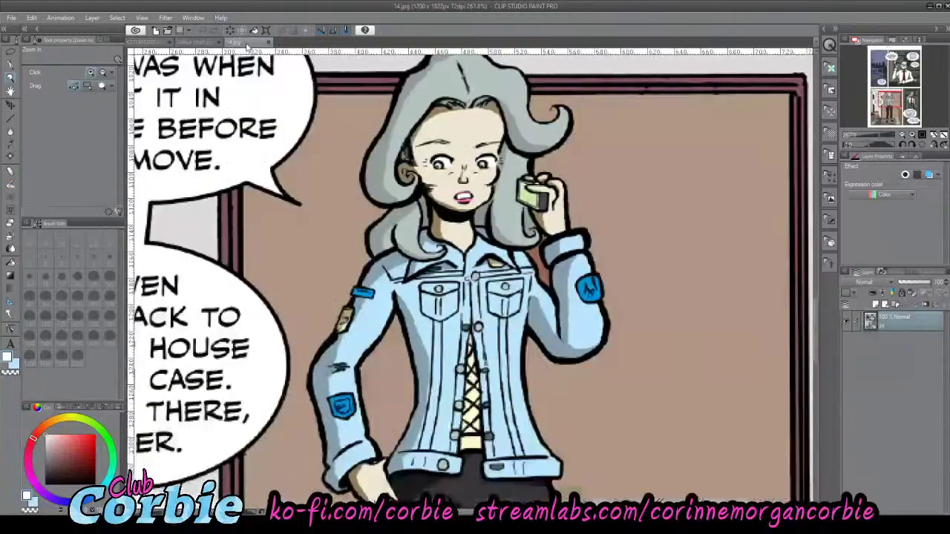
click(235, 42)
drag(447, 151, 488, 124)
drag(416, 175, 457, 225)
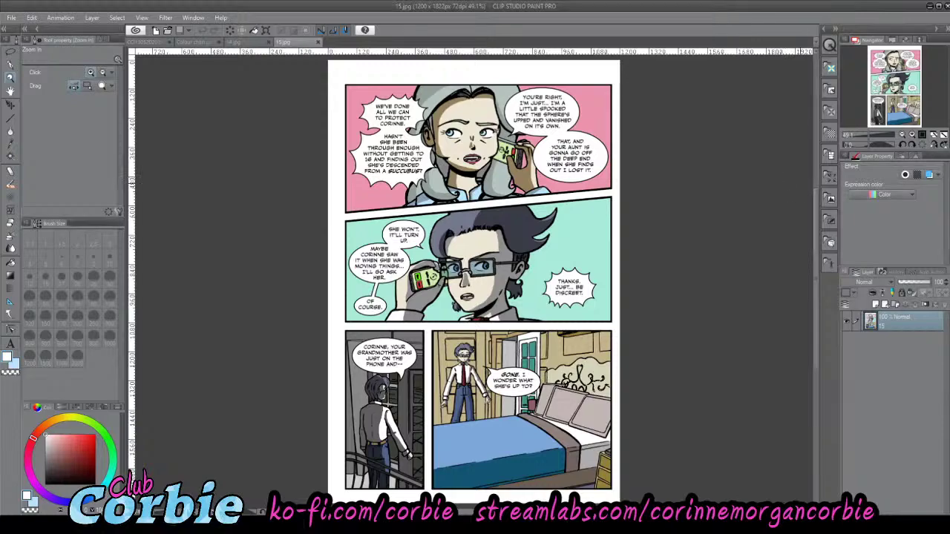
- Sample the light blue of the grey-haired woman's iris from the comic page 15.jpg and return to the character sheet
drag(476, 92, 538, 64)
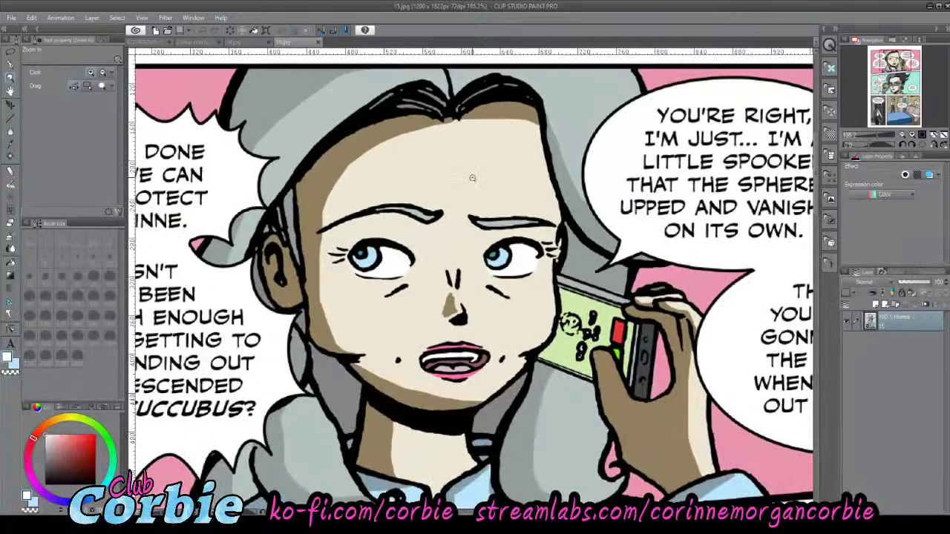
drag(479, 197, 469, 215)
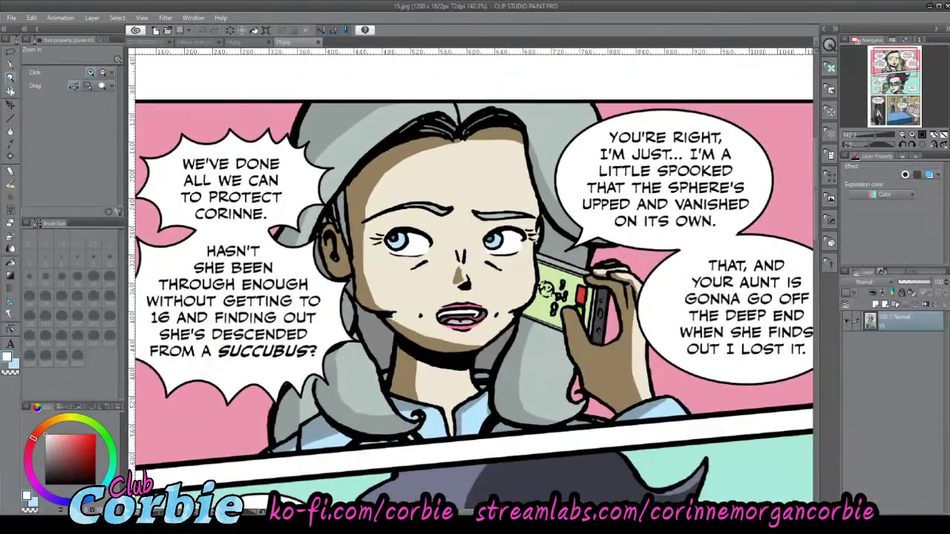
click(12, 146)
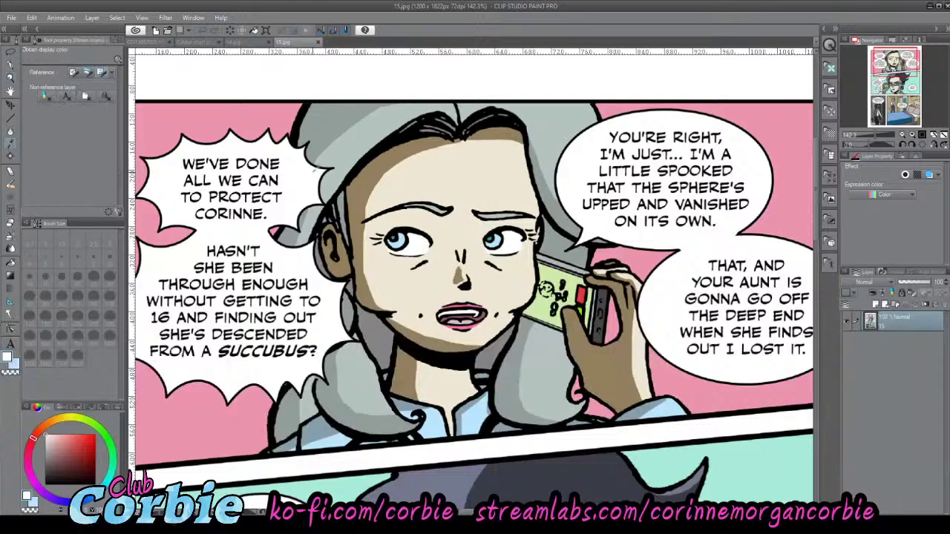
click(399, 241)
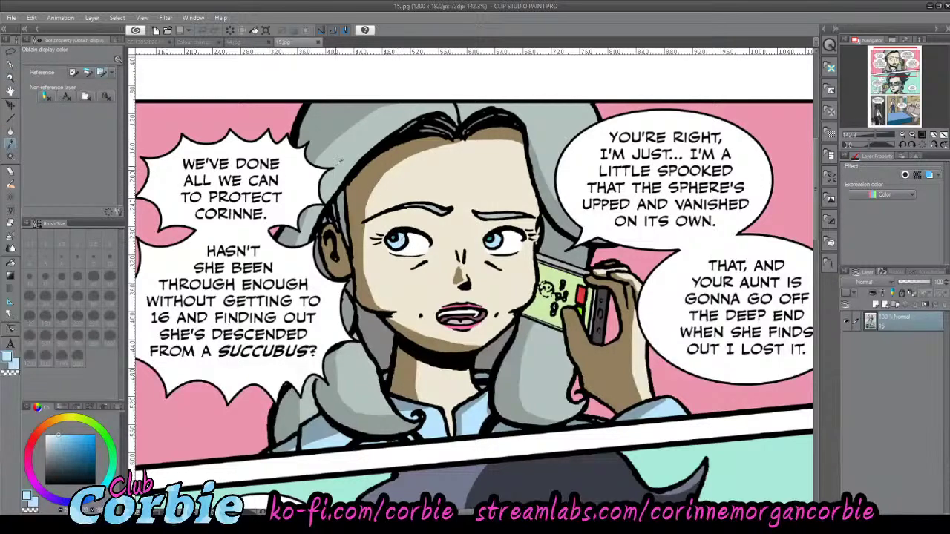
click(149, 41)
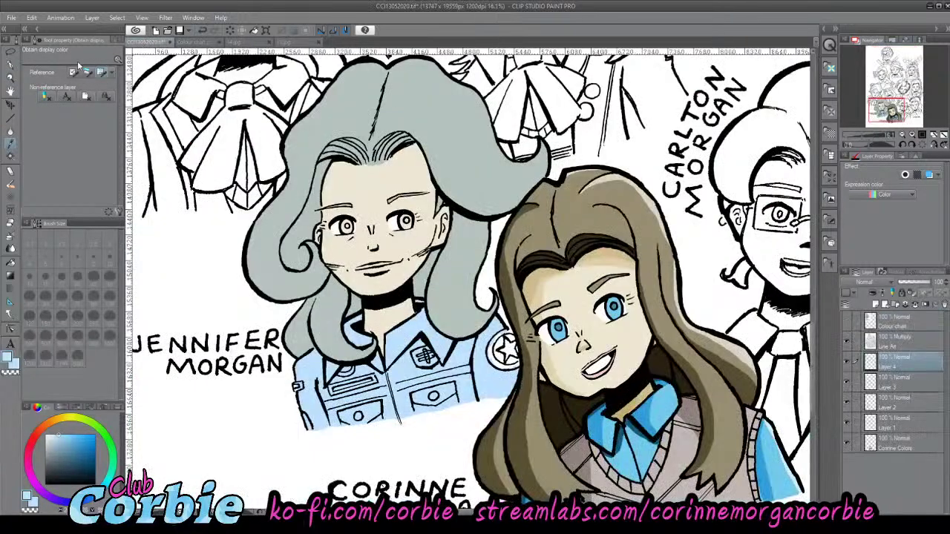
- Paint the irises of both of the grey-haired woman's eyes on Layer 4 in the sampled light blue with the G-pen at size 60
click(11, 77)
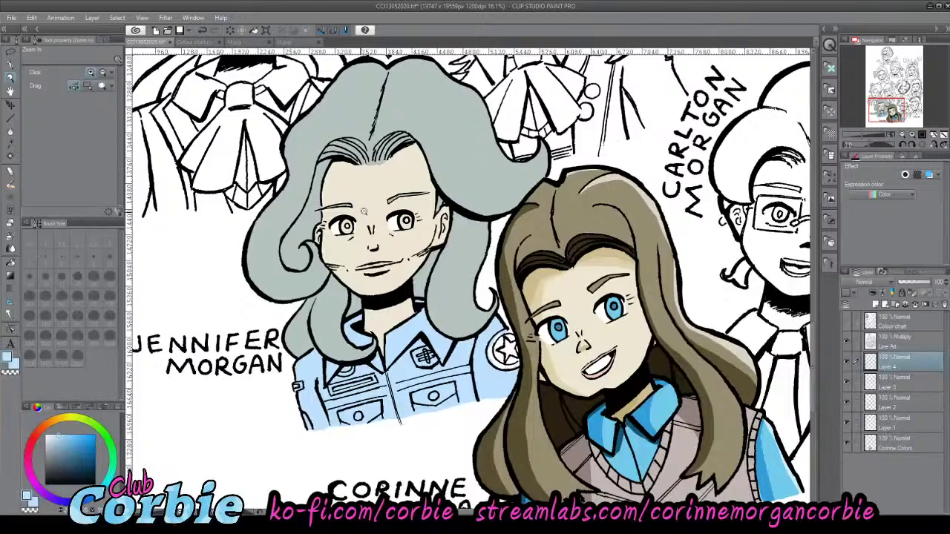
click(362, 215)
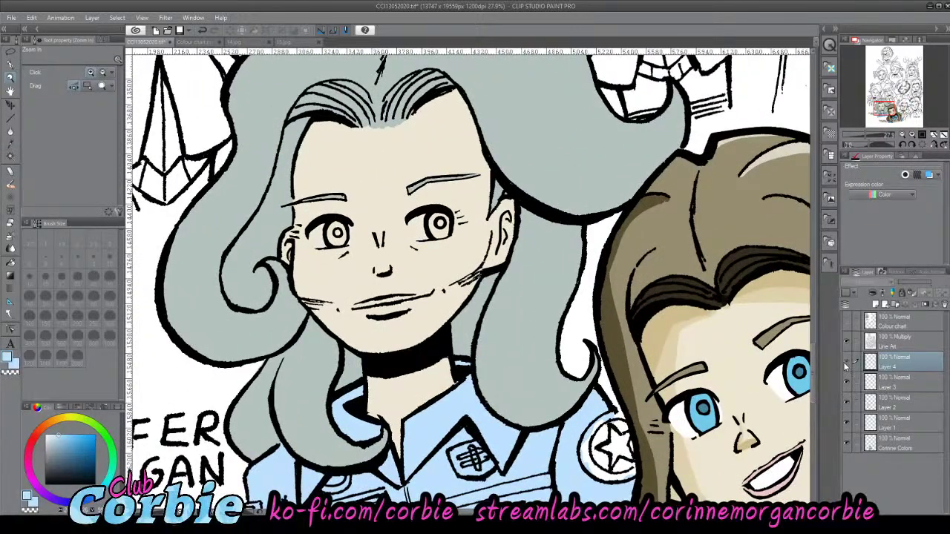
click(345, 213)
click(345, 213)
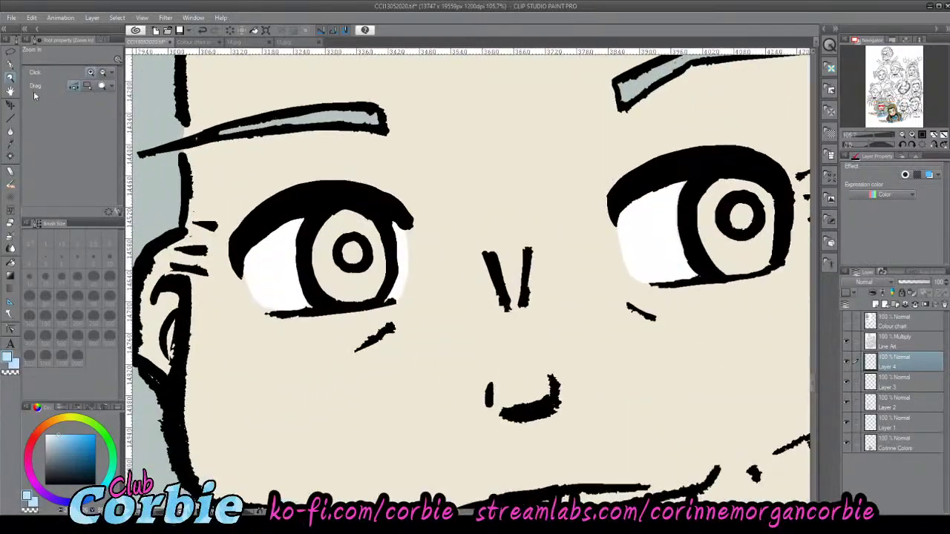
click(9, 92)
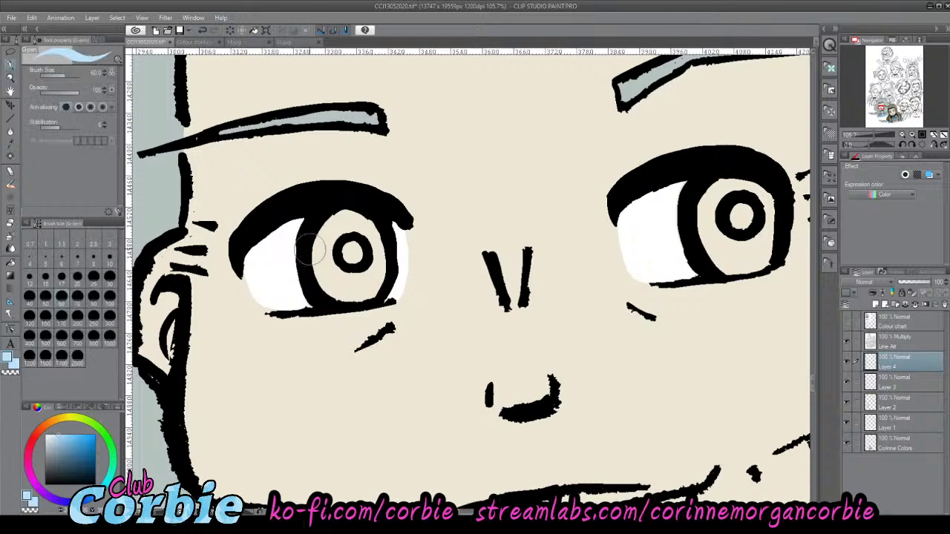
mouse_move(336, 216)
mouse_down()
mouse_move(339, 275)
mouse_move(323, 239)
mouse_move(334, 276)
mouse_move(317, 261)
mouse_move(352, 283)
mouse_move(341, 252)
mouse_move(360, 287)
mouse_move(355, 253)
mouse_move(343, 295)
mouse_move(357, 247)
mouse_move(335, 259)
mouse_move(363, 253)
mouse_move(342, 220)
mouse_move(365, 279)
mouse_move(354, 218)
mouse_move(357, 286)
mouse_move(357, 211)
mouse_up()
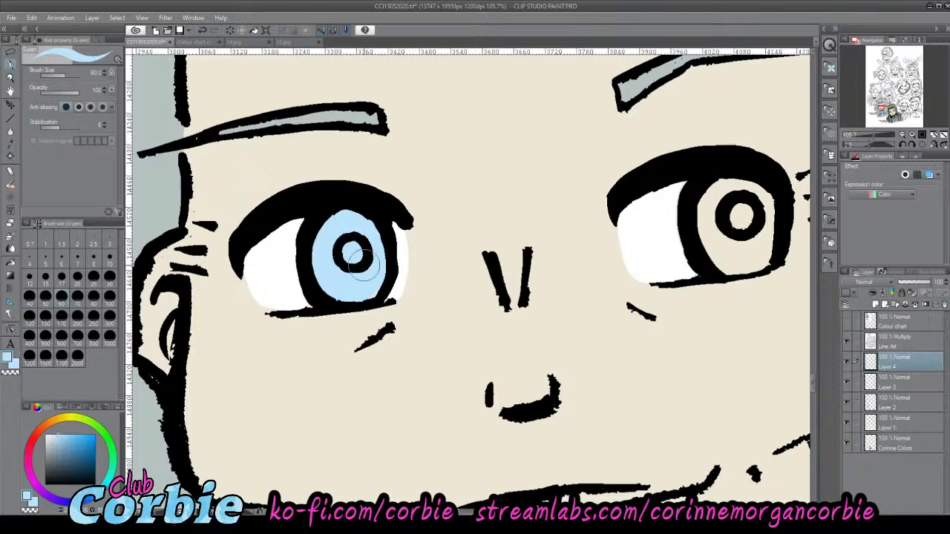
mouse_move(698, 189)
mouse_down()
mouse_move(726, 255)
mouse_move(738, 201)
mouse_move(731, 239)
mouse_move(743, 261)
mouse_move(732, 239)
mouse_move(733, 264)
mouse_move(744, 264)
mouse_move(750, 207)
mouse_move(733, 218)
mouse_move(743, 175)
mouse_move(710, 214)
mouse_up()
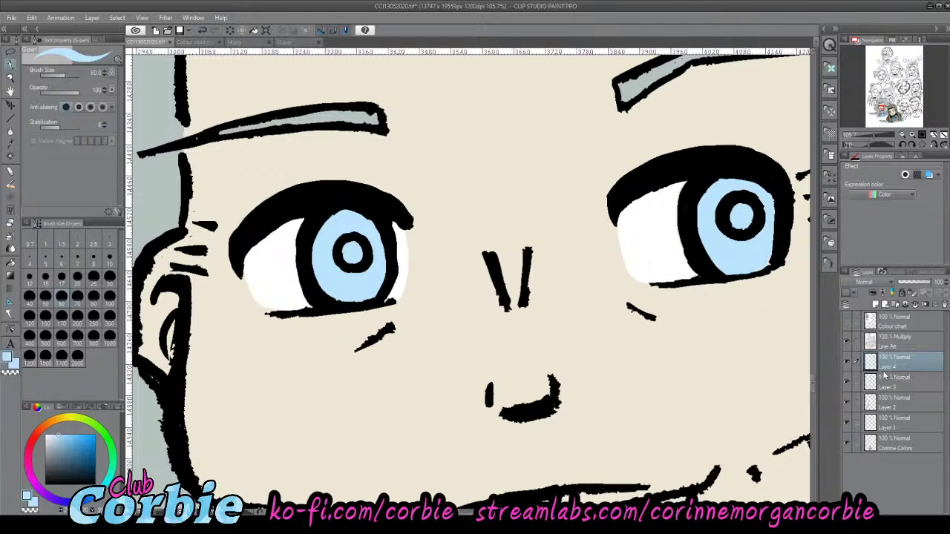
- Lasso the pupil ring of the grey-haired woman's eye nearer the ear on the Line Art layer and move it slightly upward
click(885, 349)
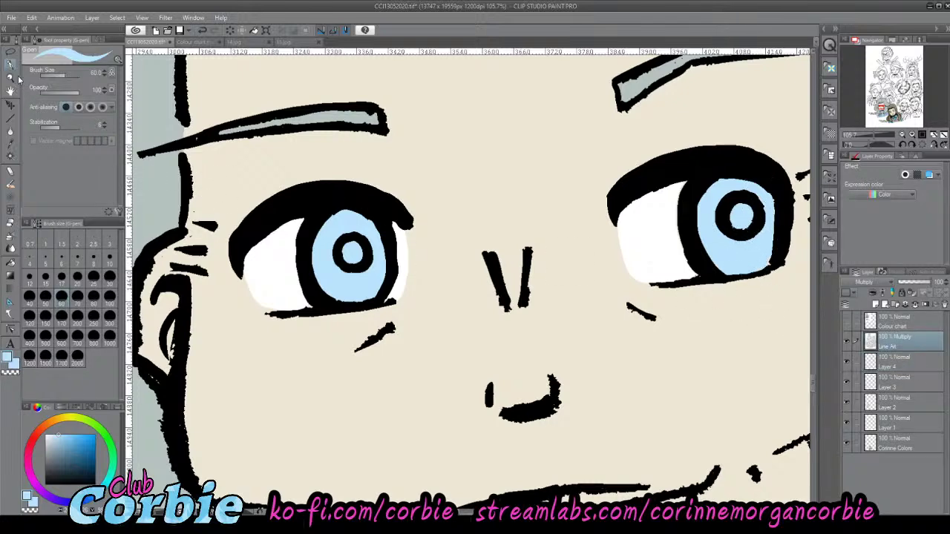
click(11, 52)
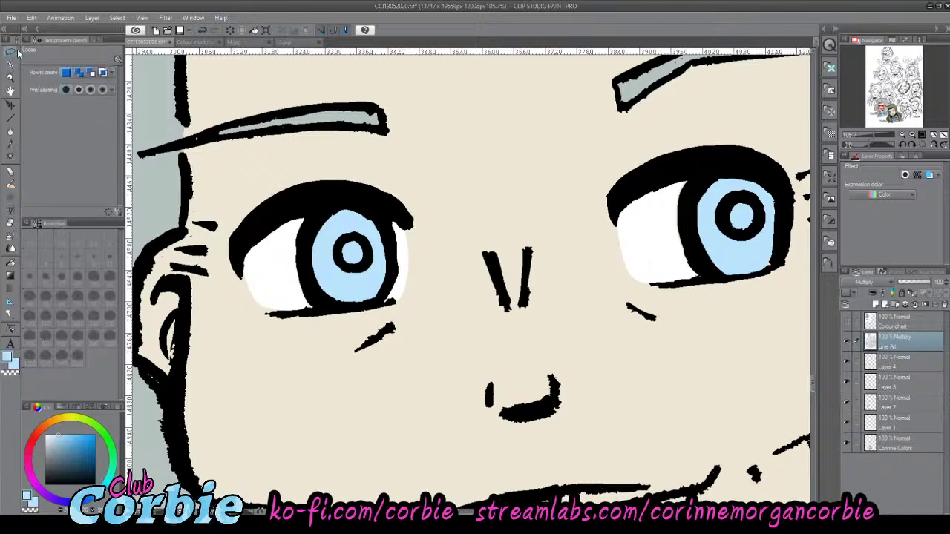
mouse_move(351, 235)
mouse_down()
mouse_move(334, 221)
mouse_move(331, 277)
mouse_move(349, 287)
mouse_up()
key(ctrl+d)
drag(325, 226, 327, 224)
click(11, 105)
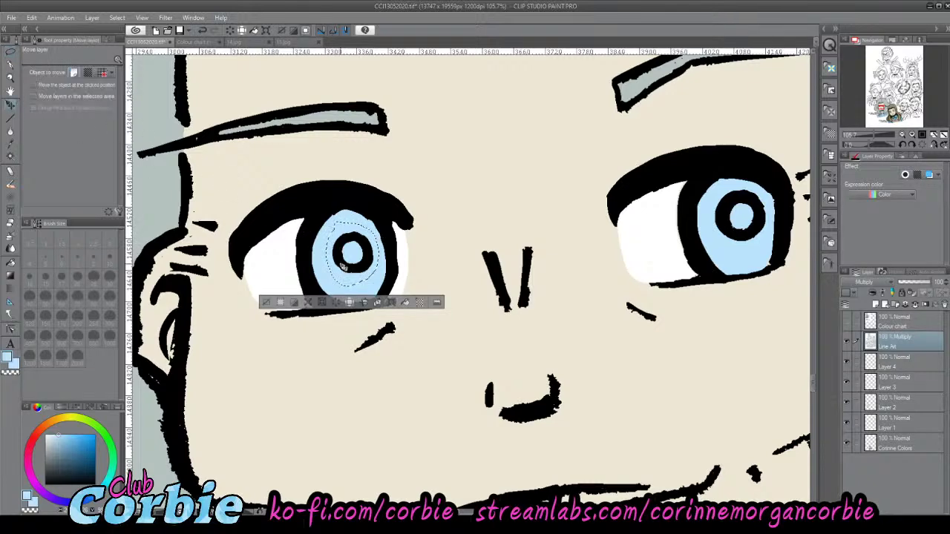
drag(355, 255, 349, 253)
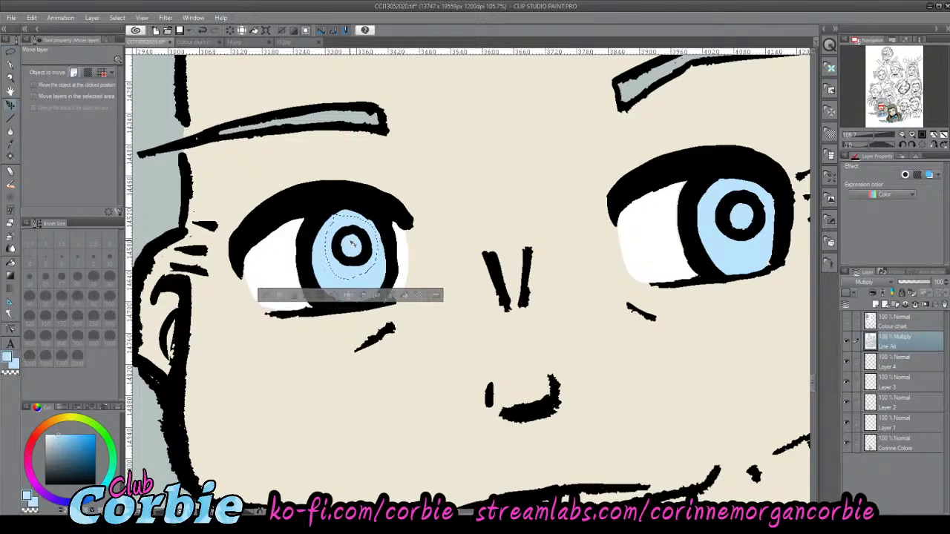
- Scale the selected pupil ring up slightly with its aspect ratio fixed, apply the transformation and clear the selection
click(31, 17)
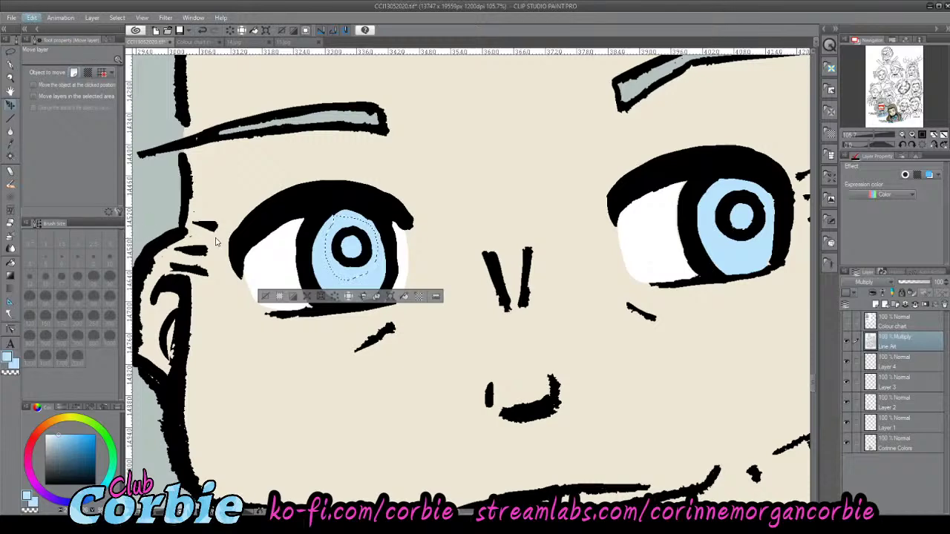
key(ctrl+t)
drag(325, 282, 351, 265)
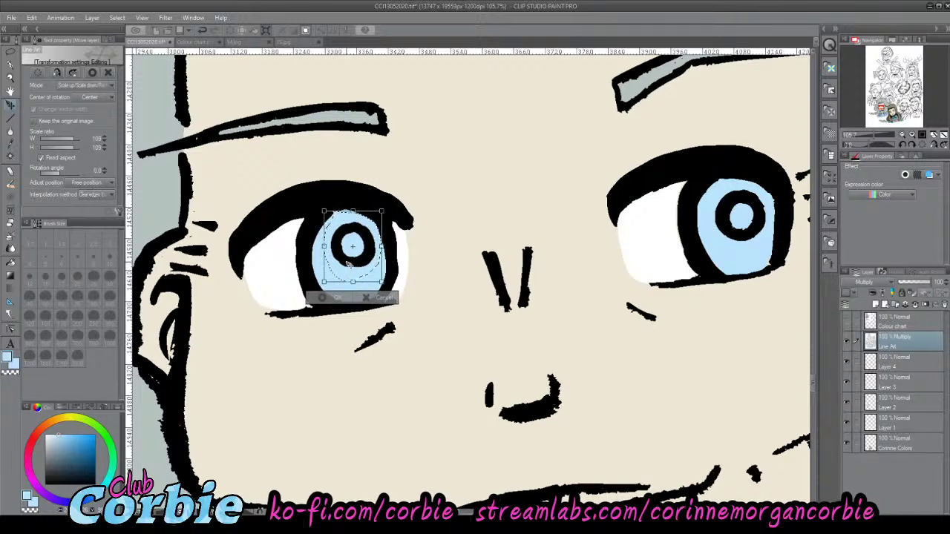
key(Return)
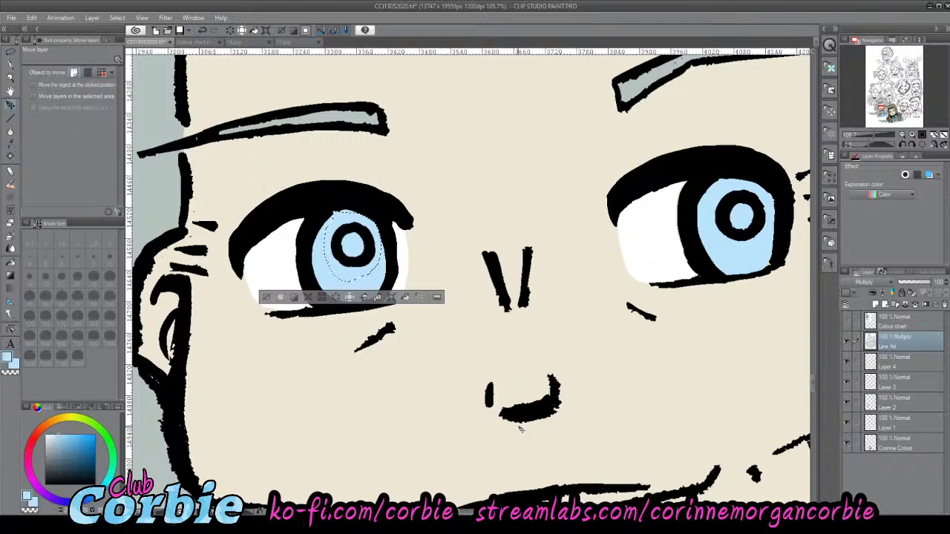
key(ctrl+d)
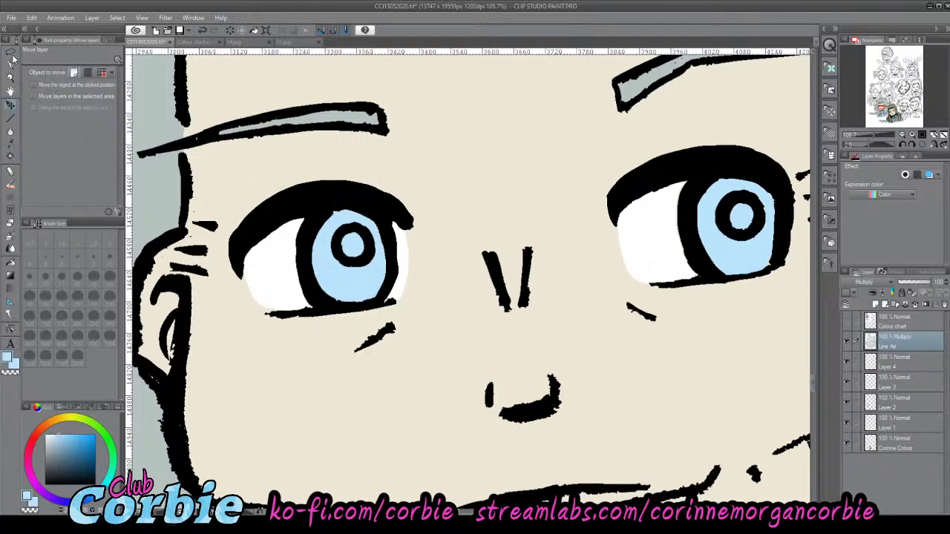
- Sample the dark teal of the grey-haired woman's pupil from the comic page 15.jpg and return to the character sheet
click(11, 79)
drag(355, 254, 226, 258)
key(ctrl+plus)
key(ctrl+plus)
key(ctrl+plus)
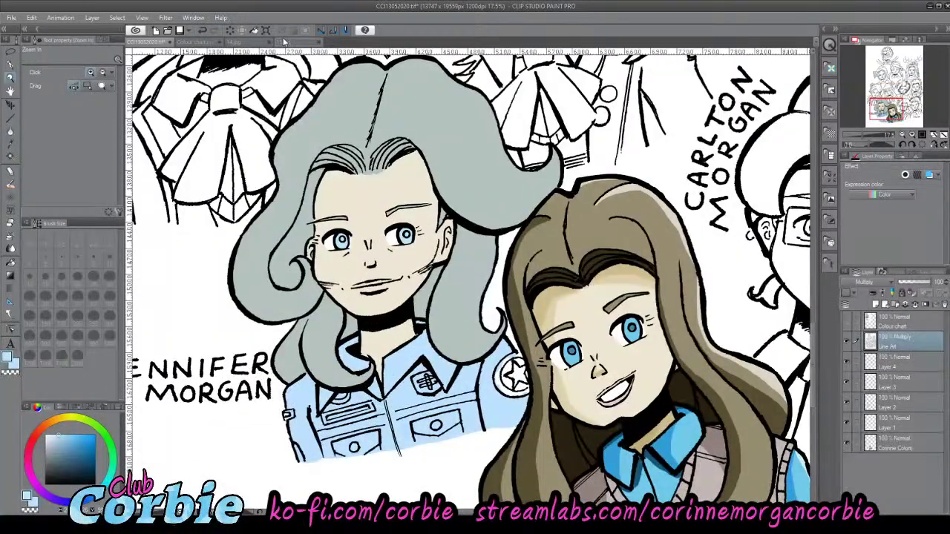
click(313, 43)
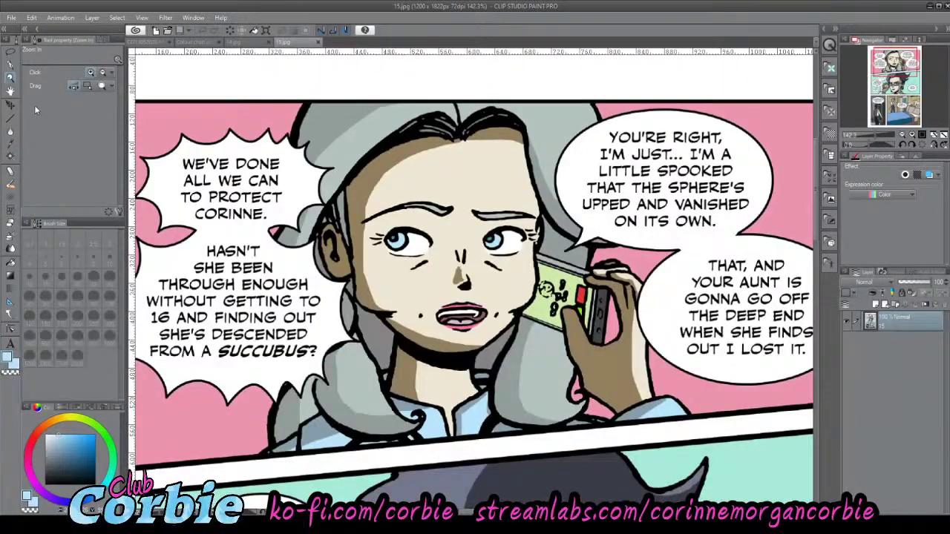
click(12, 146)
drag(394, 237, 391, 239)
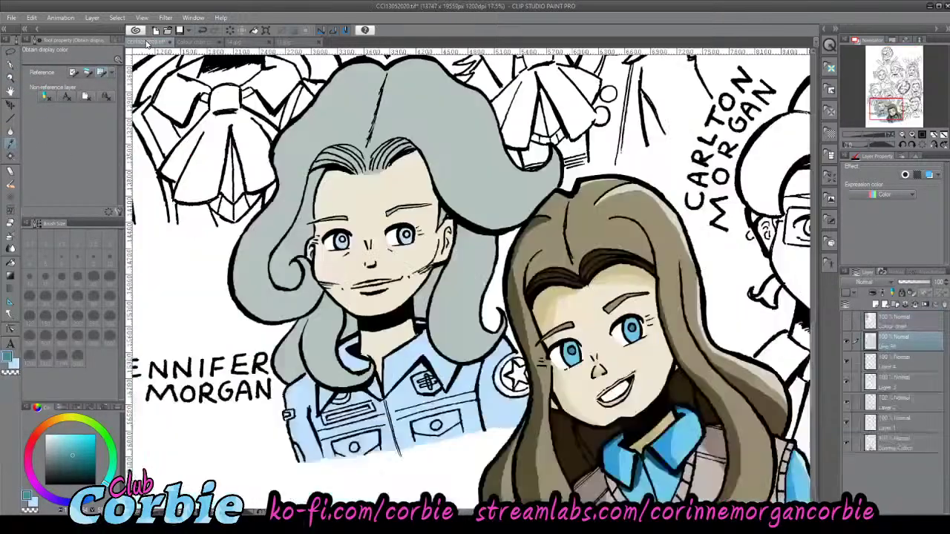
click(149, 42)
- Make Layer 4 the active layer and check its contents by toggling its visibility
click(11, 76)
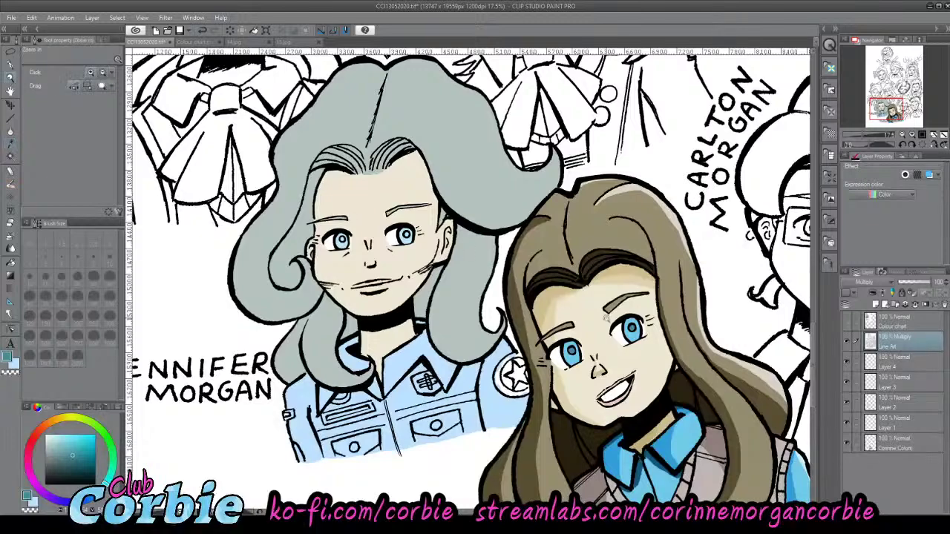
click(847, 363)
drag(840, 365, 846, 366)
click(866, 368)
click(850, 362)
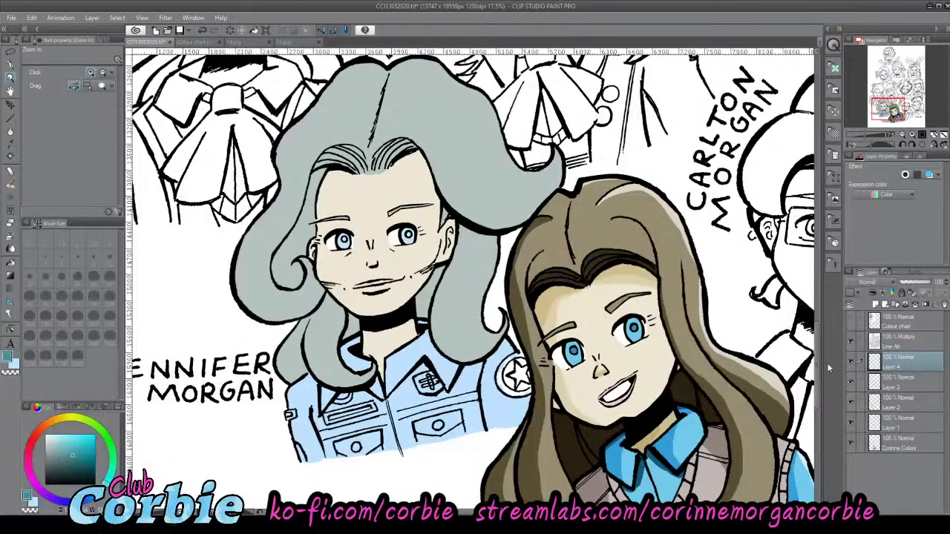
- Fill the centres of both of the grey-haired woman's pupils on Layer 4 with the sampled dark teal, using the G-pen at size 30
drag(343, 244, 458, 243)
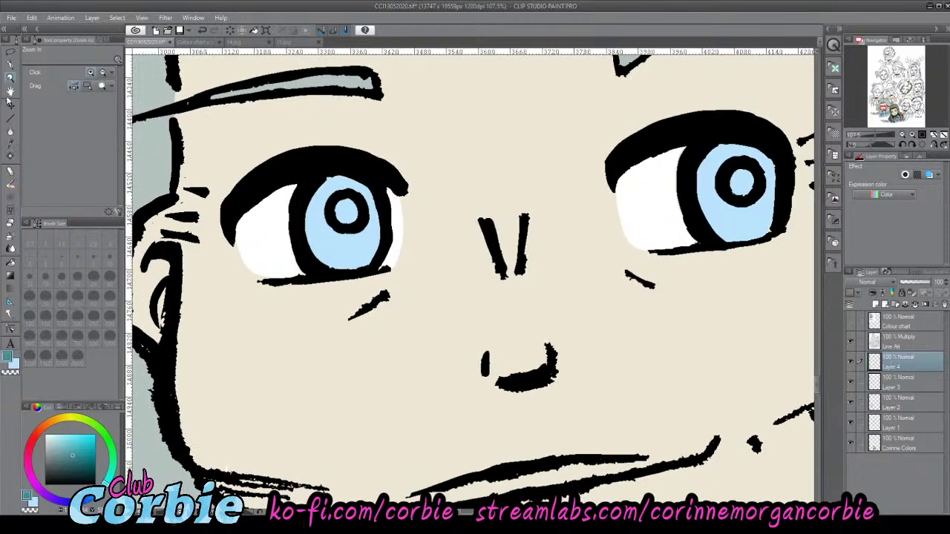
click(11, 65)
drag(355, 203, 354, 208)
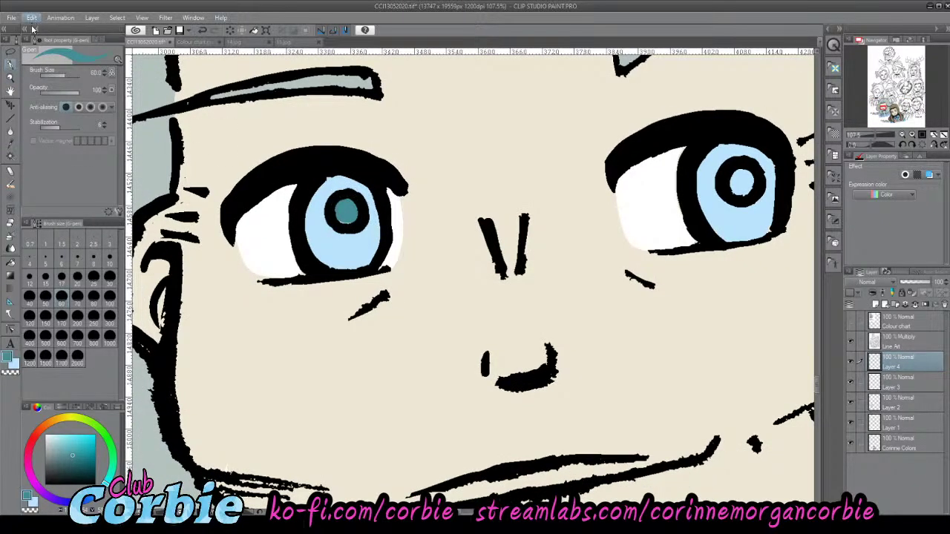
key(ctrl+z)
click(109, 276)
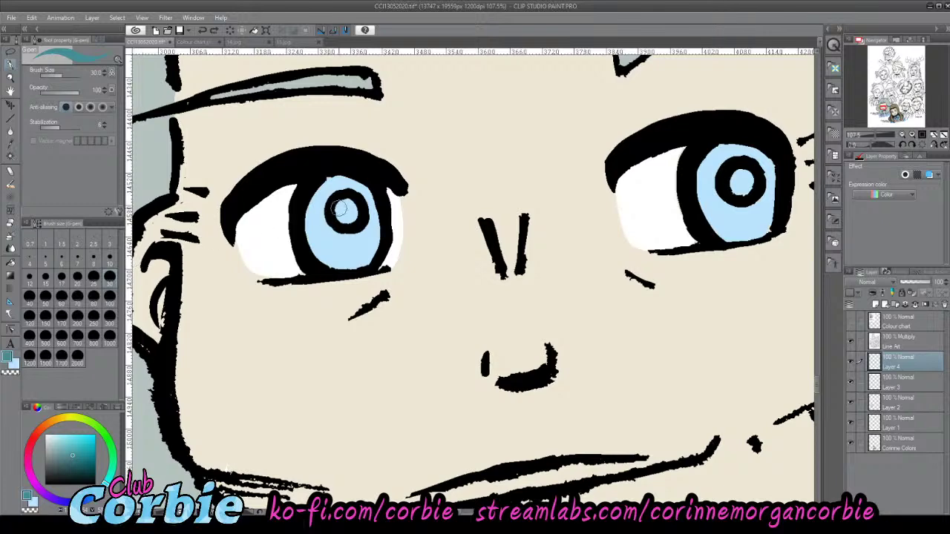
drag(335, 214, 357, 212)
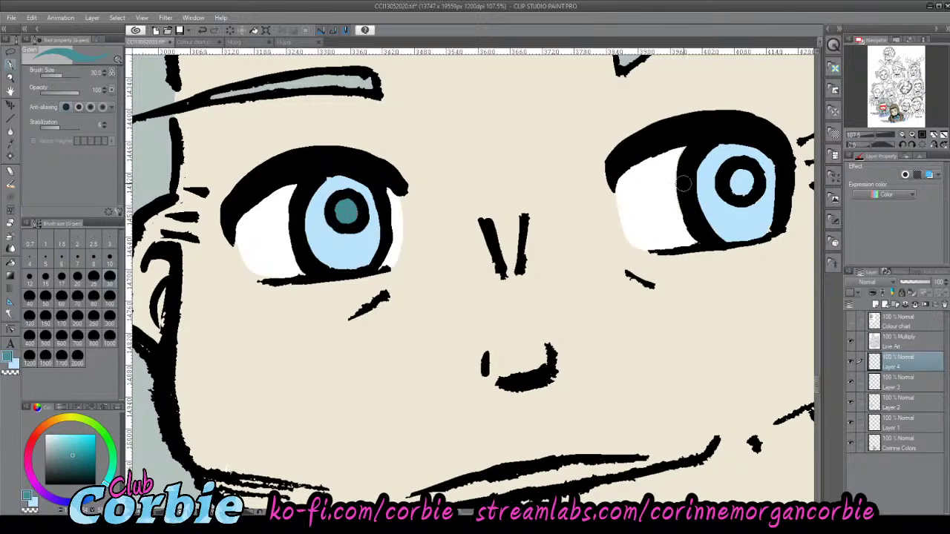
mouse_move(727, 189)
mouse_down()
mouse_move(748, 189)
mouse_move(750, 172)
mouse_move(739, 168)
mouse_up()
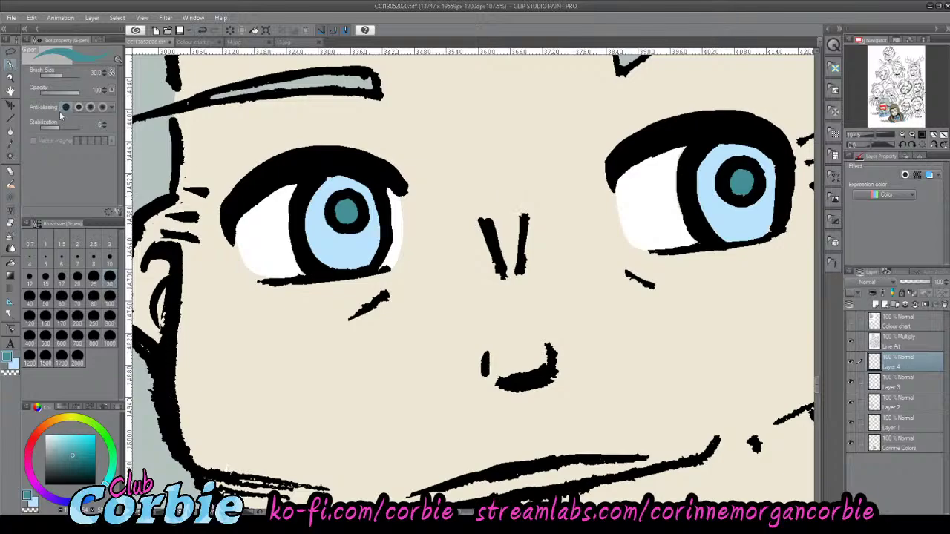
- Sample the pink of the grey-haired woman's lower lip from the comic page 15.jpg and return to the character sheet
click(12, 80)
drag(356, 183, 278, 186)
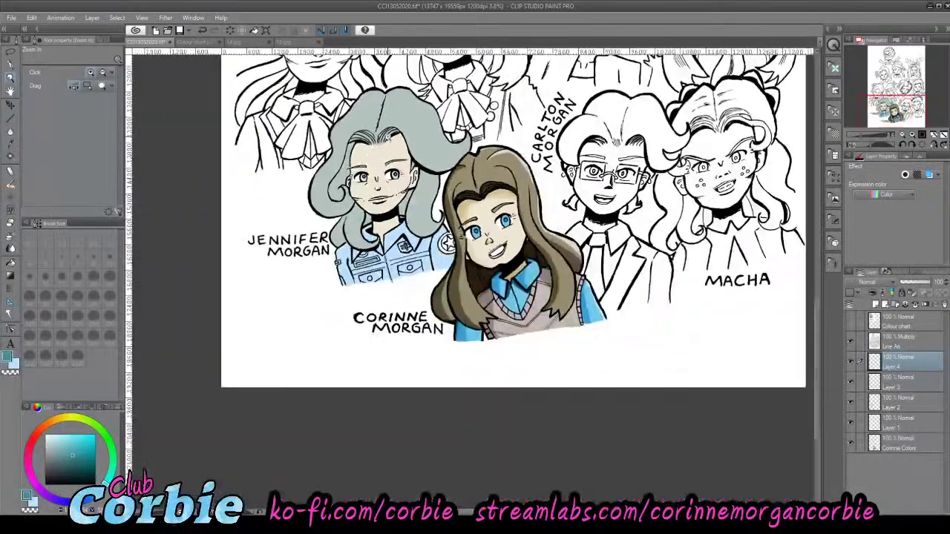
drag(375, 153, 397, 112)
click(286, 42)
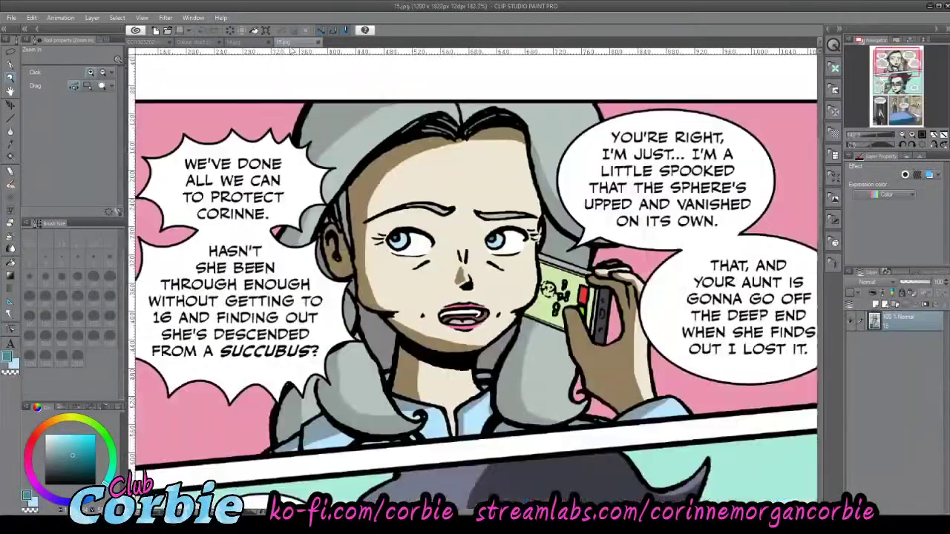
drag(471, 333, 475, 295)
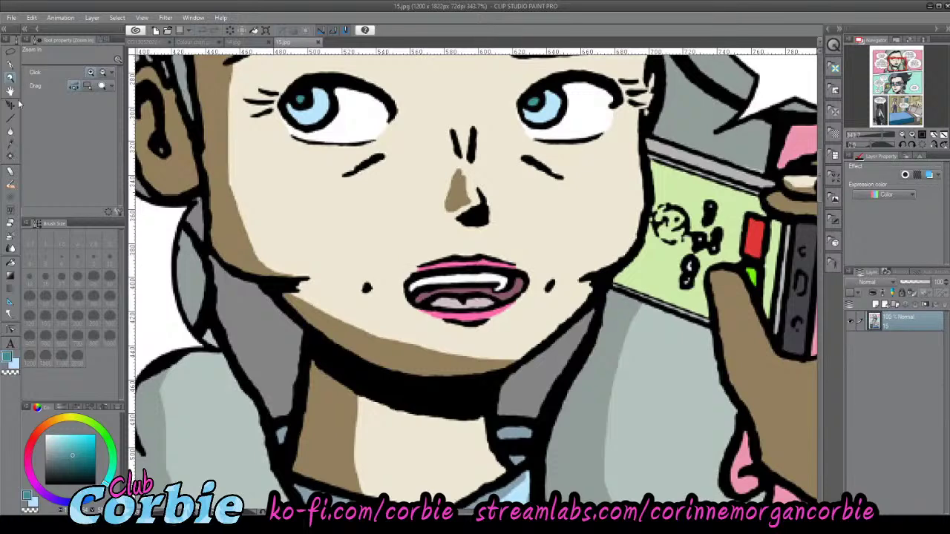
click(10, 144)
click(466, 312)
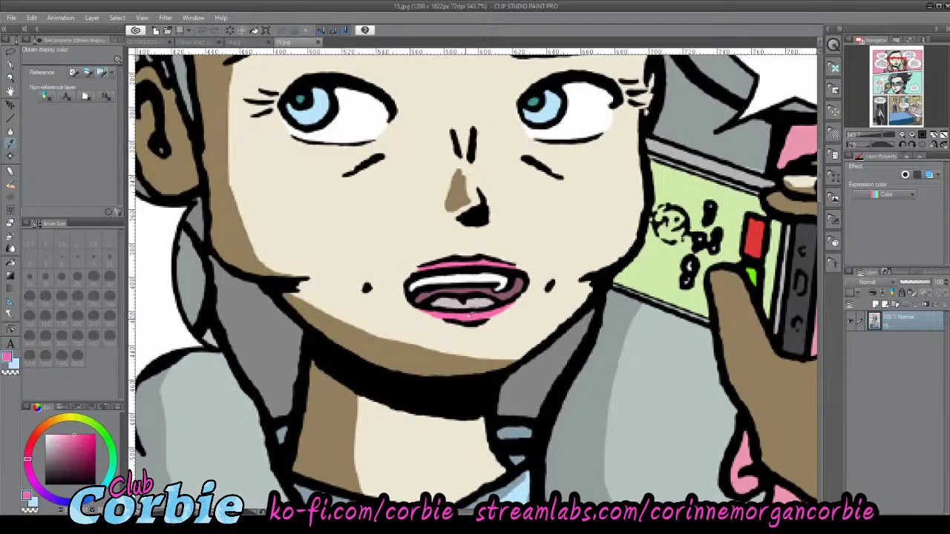
click(144, 42)
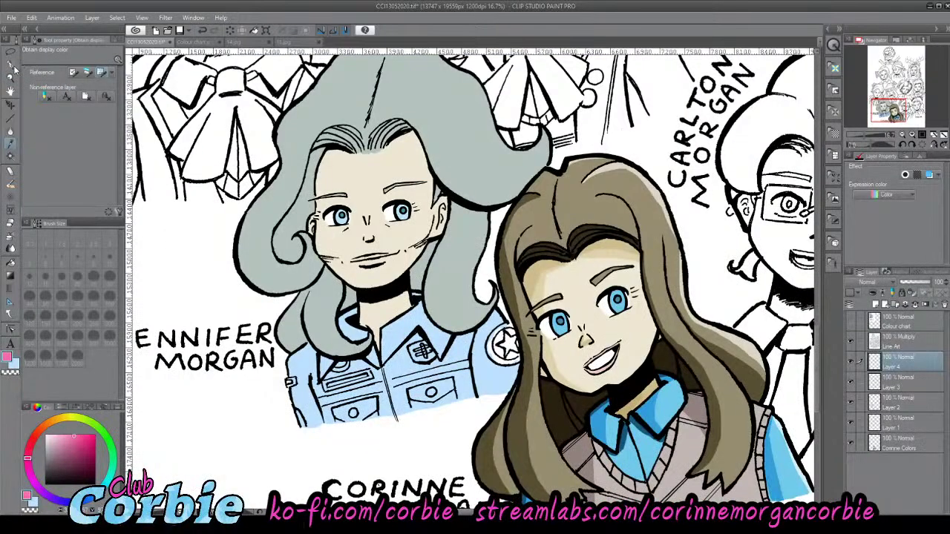
- Paint the grey-haired woman's lower lip on Layer 4 in the sampled pink with the G-pen at size 30
click(10, 77)
drag(373, 264, 424, 243)
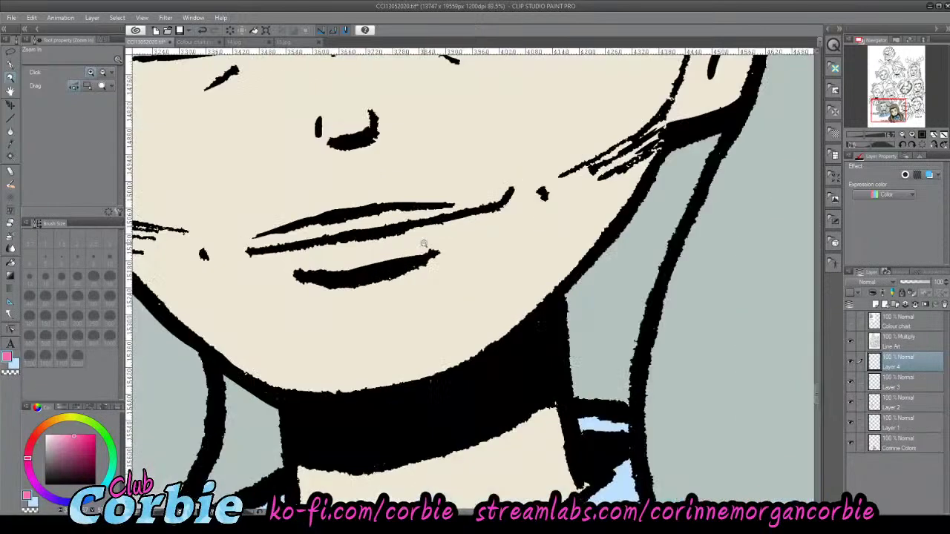
click(11, 65)
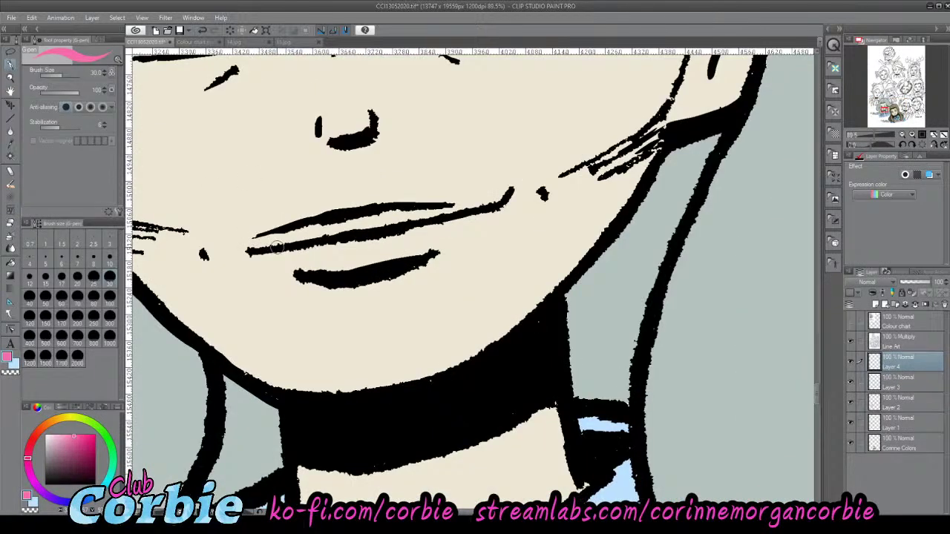
mouse_move(265, 252)
mouse_down()
mouse_move(341, 266)
mouse_move(373, 261)
mouse_move(311, 259)
mouse_move(379, 254)
mouse_move(312, 243)
mouse_up()
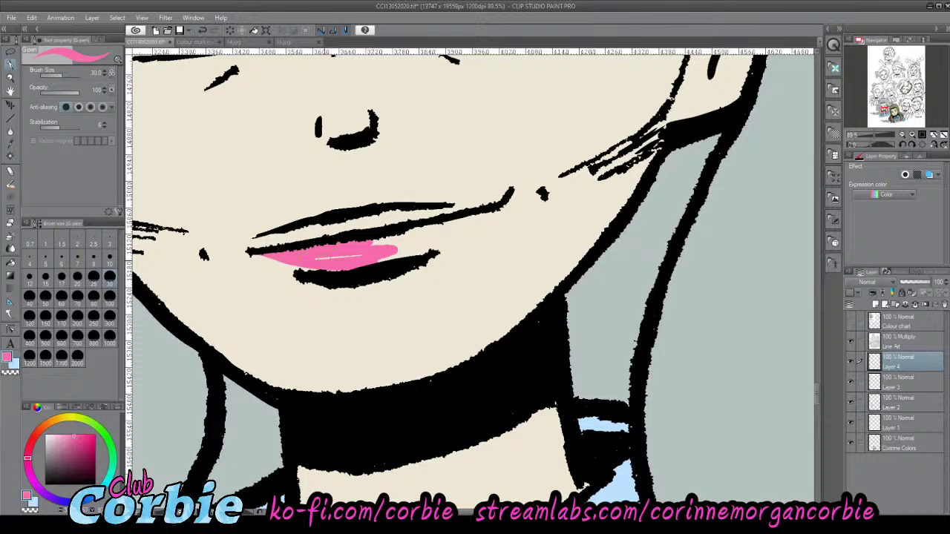
drag(392, 252, 417, 235)
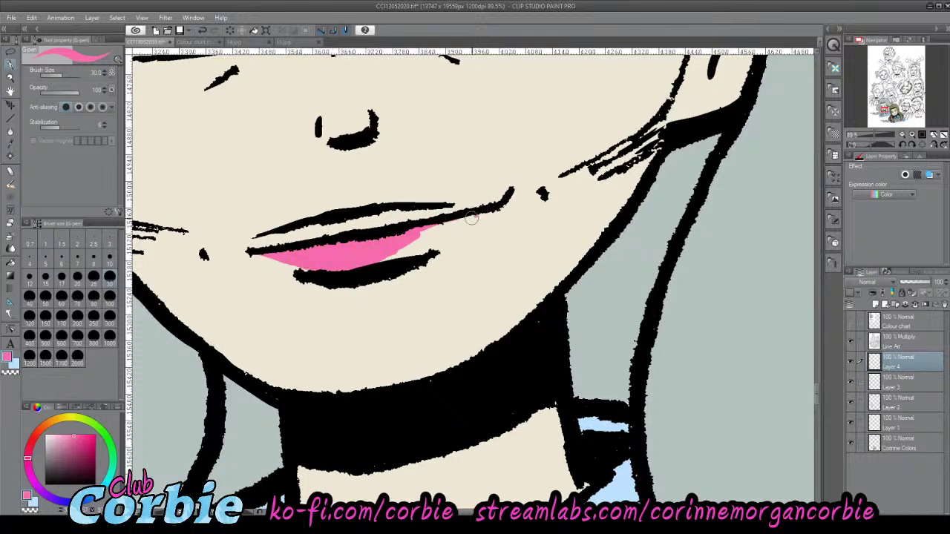
mouse_move(476, 214)
mouse_down()
mouse_move(377, 261)
mouse_move(469, 223)
mouse_move(442, 220)
mouse_up()
- Paint the grey-haired woman's upper lip in the same pink out to both corners of the mouth
drag(382, 216, 253, 246)
mouse_move(346, 234)
mouse_down()
mouse_move(283, 231)
mouse_move(410, 216)
mouse_move(370, 228)
mouse_move(396, 213)
mouse_move(384, 213)
mouse_move(411, 220)
mouse_up()
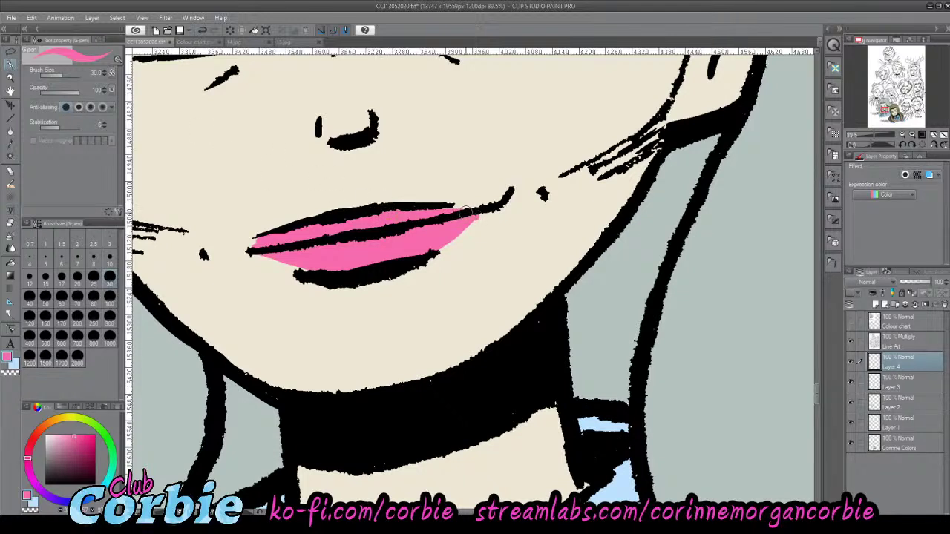
drag(473, 212, 438, 206)
click(11, 77)
drag(390, 249, 448, 214)
scroll(445, 252, up, 3)
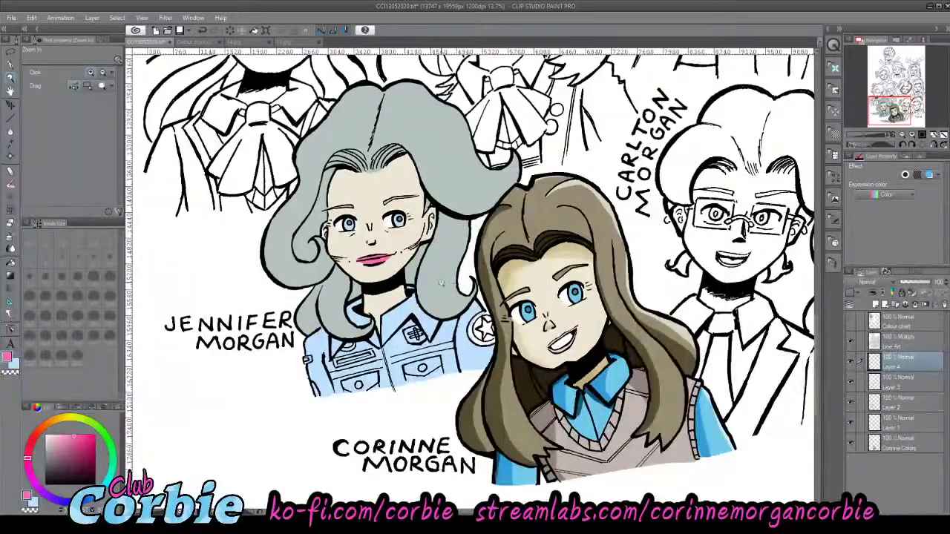
- Sample the bright blue of the grey-haired woman's sleeve patch from the comic page 14.jpg and return to the character sheet
scroll(443, 271, down, 4)
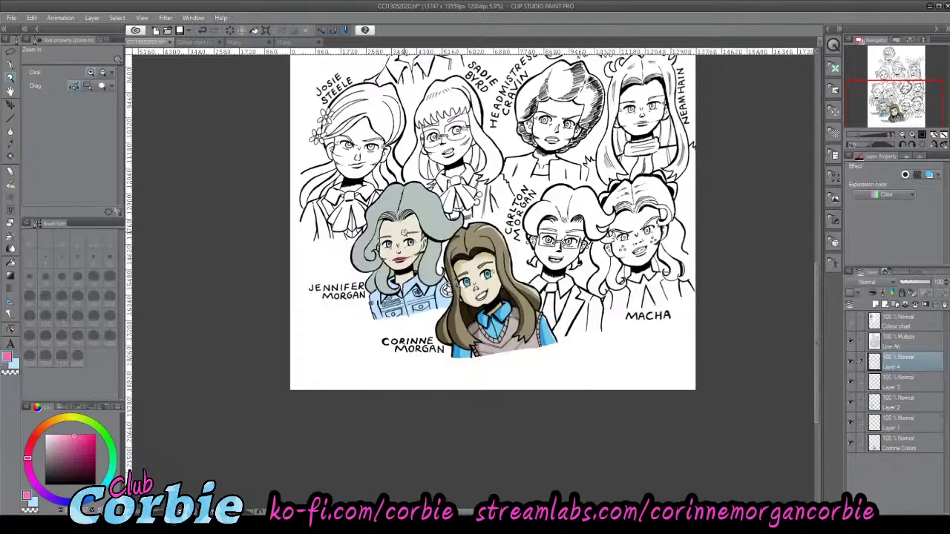
scroll(405, 226, up, 1)
scroll(411, 197, up, 1)
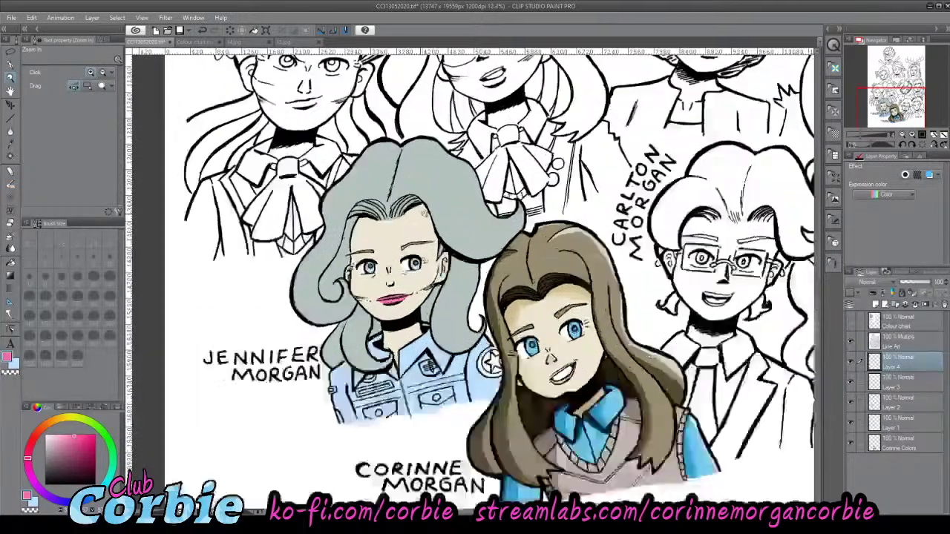
scroll(473, 340, down, 2)
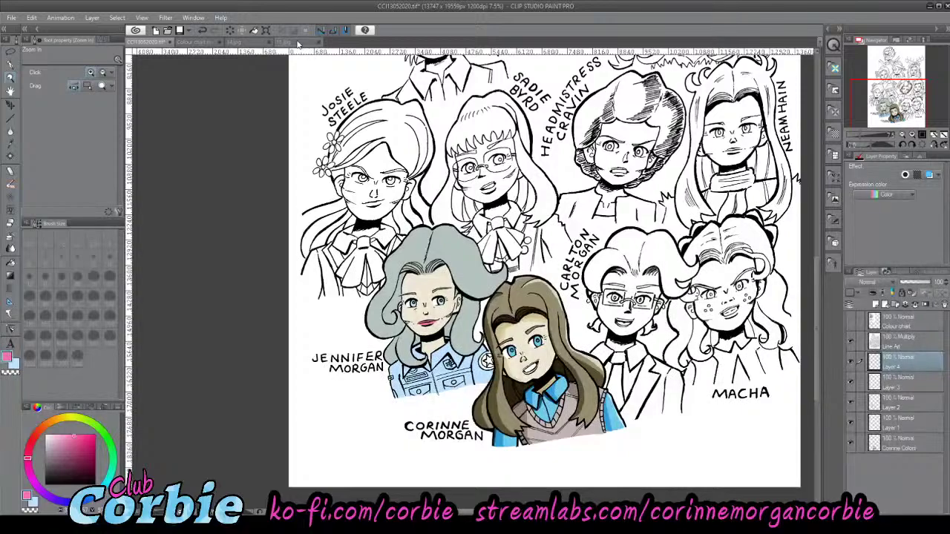
click(288, 44)
scroll(424, 256, down, 9)
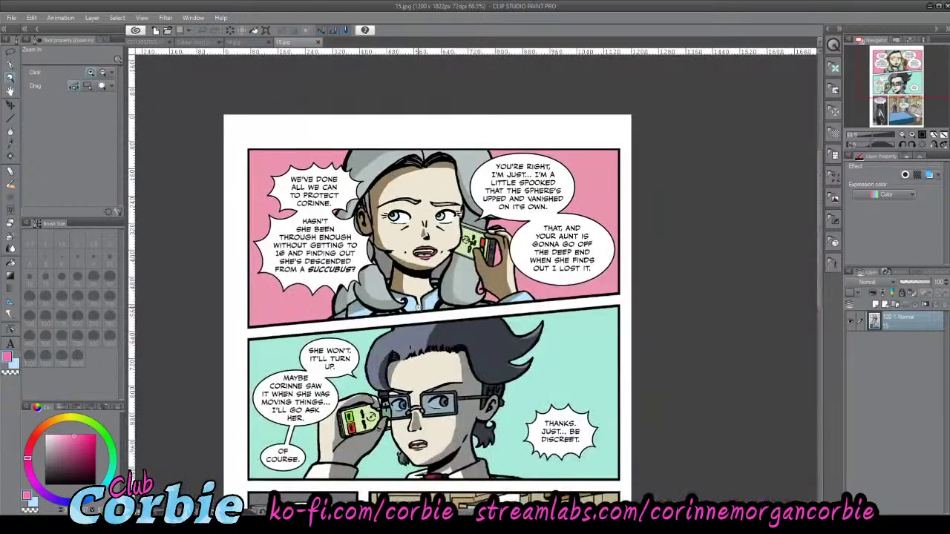
scroll(440, 289, up, 8)
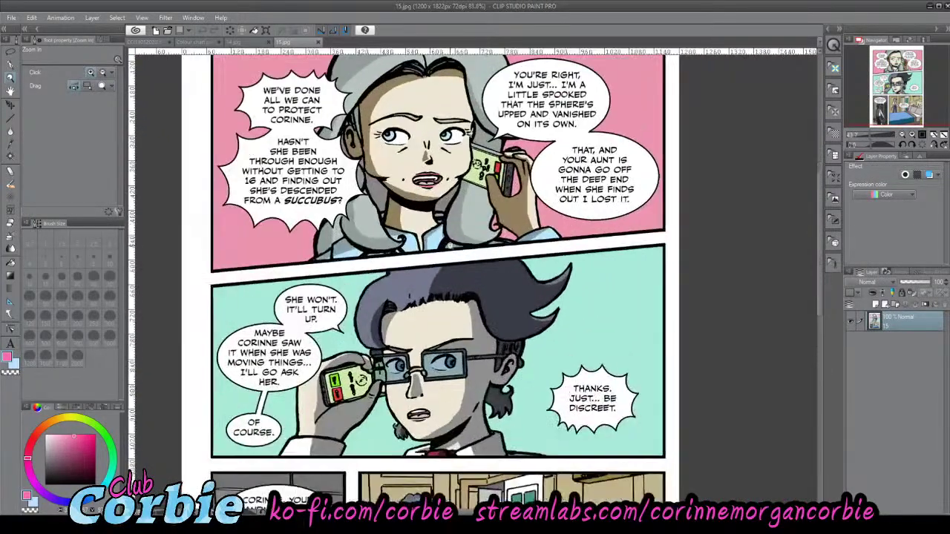
click(239, 42)
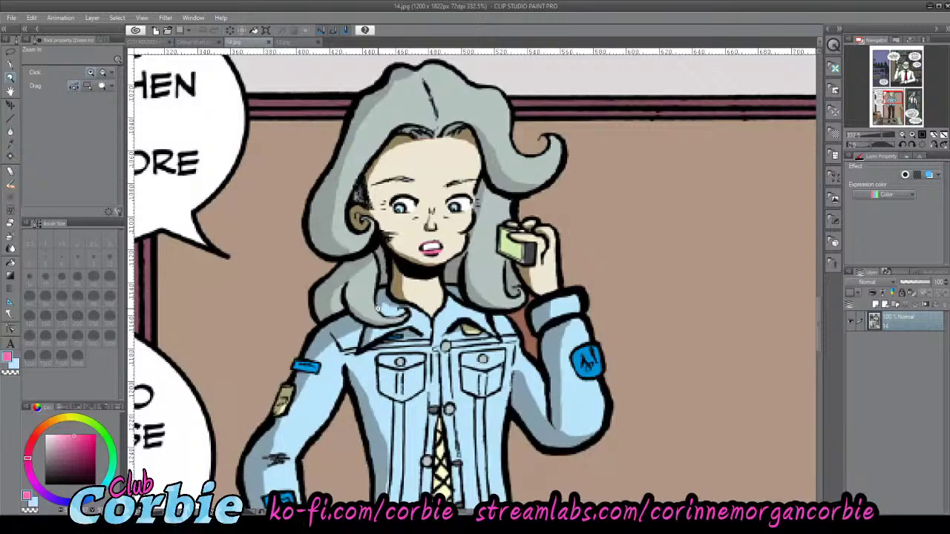
click(10, 142)
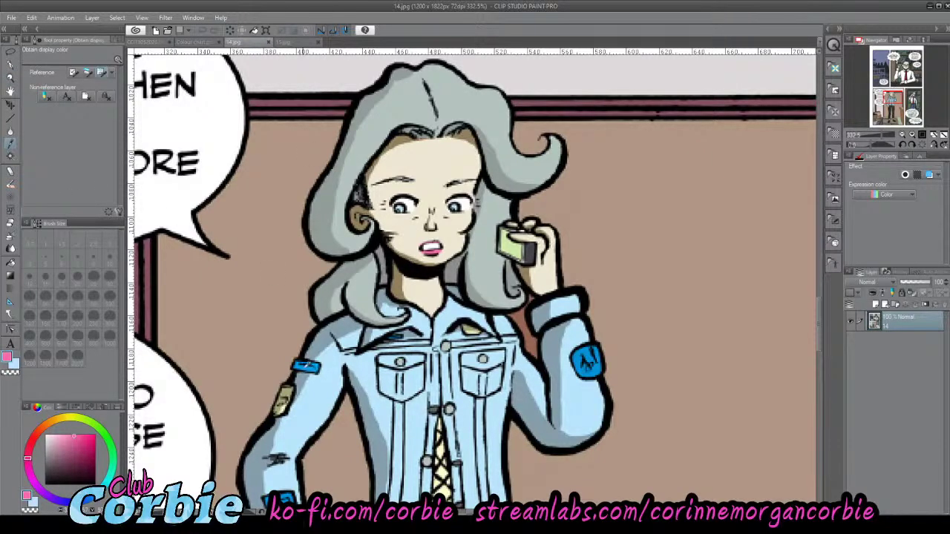
click(308, 363)
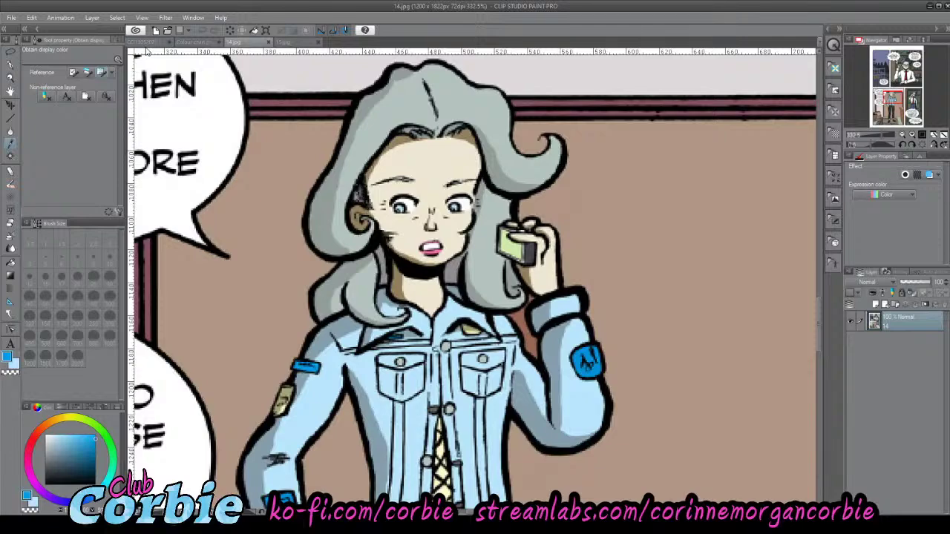
click(146, 43)
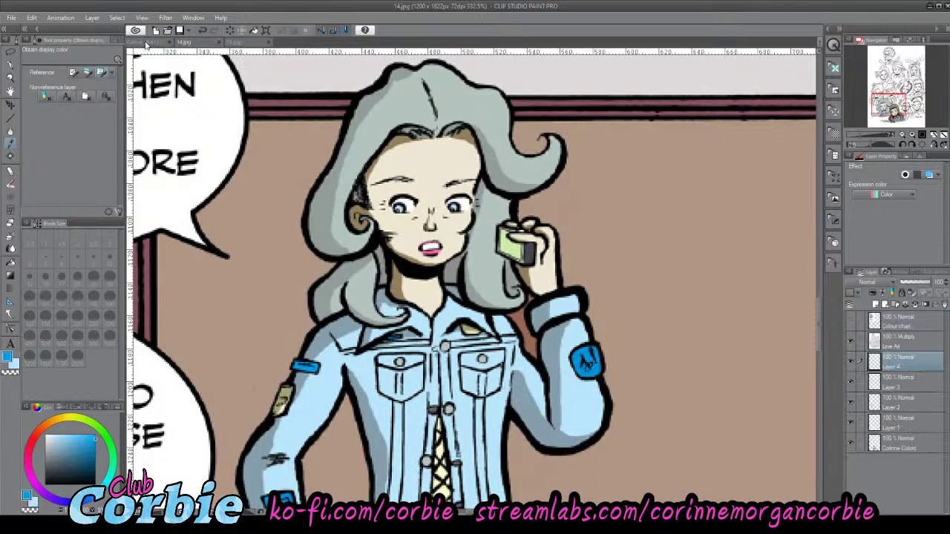
click(289, 44)
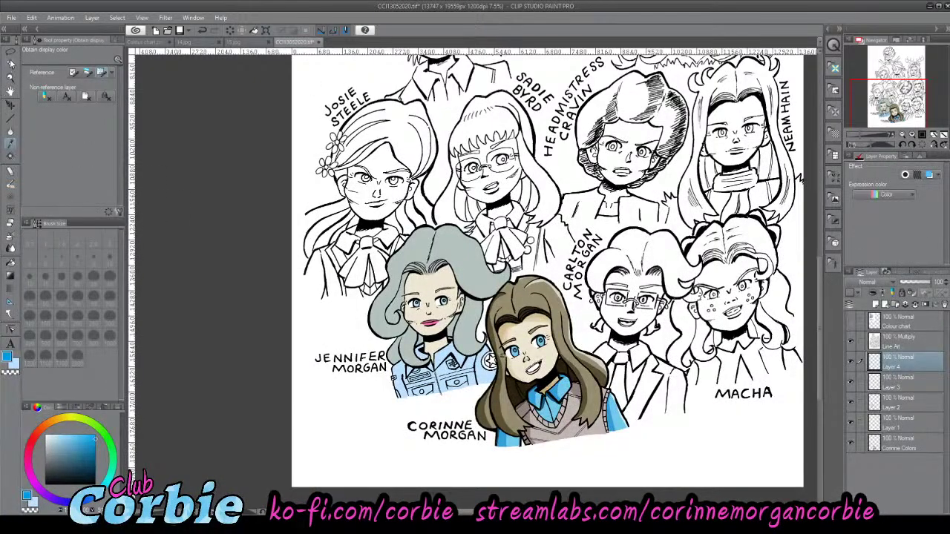
- Paint the small patch on the grey-haired woman's right sleeve on Layer 4 in the sampled blue, using the G-pen at size 30
click(10, 78)
drag(393, 381, 449, 409)
click(448, 408)
click(446, 435)
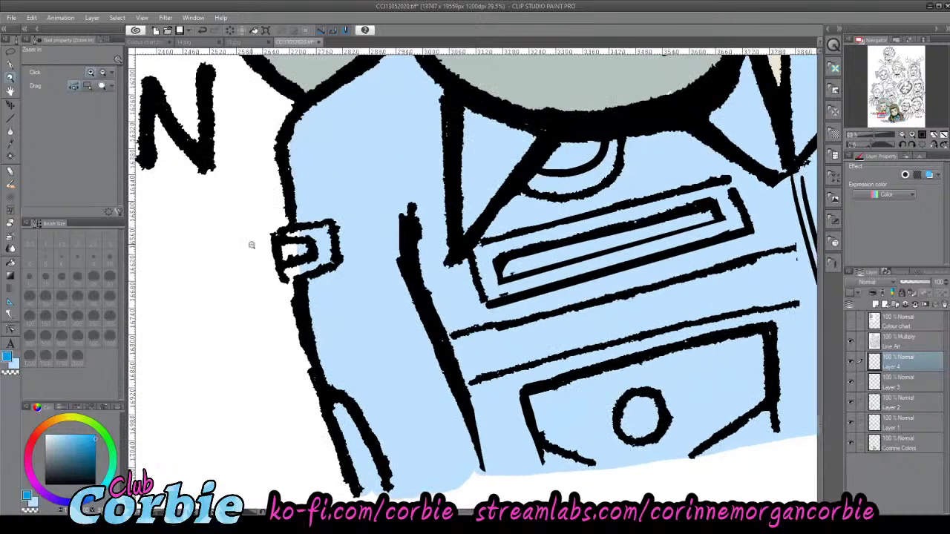
click(11, 91)
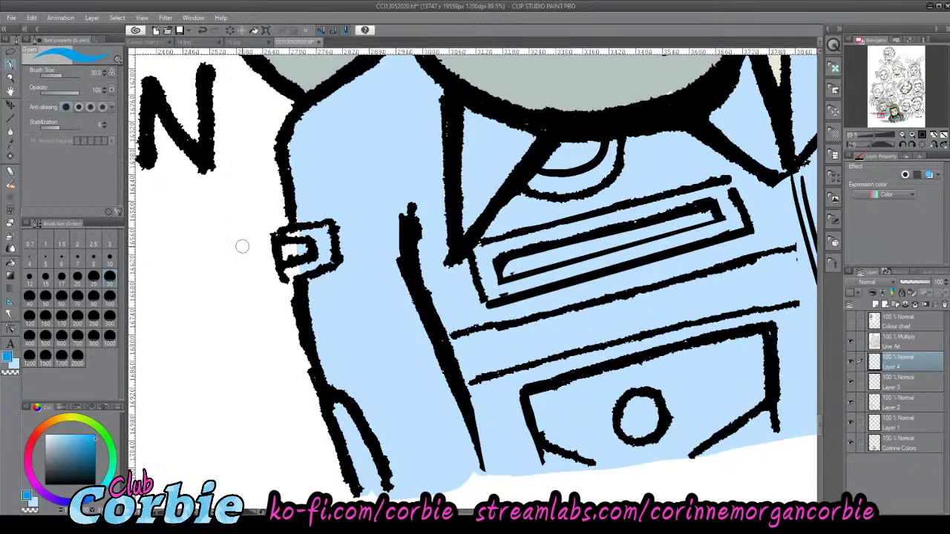
mouse_move(285, 247)
mouse_down()
mouse_move(294, 257)
mouse_move(287, 269)
mouse_move(304, 271)
mouse_move(313, 261)
mouse_move(297, 234)
mouse_move(312, 230)
mouse_move(311, 255)
mouse_move(327, 261)
mouse_move(328, 231)
mouse_up()
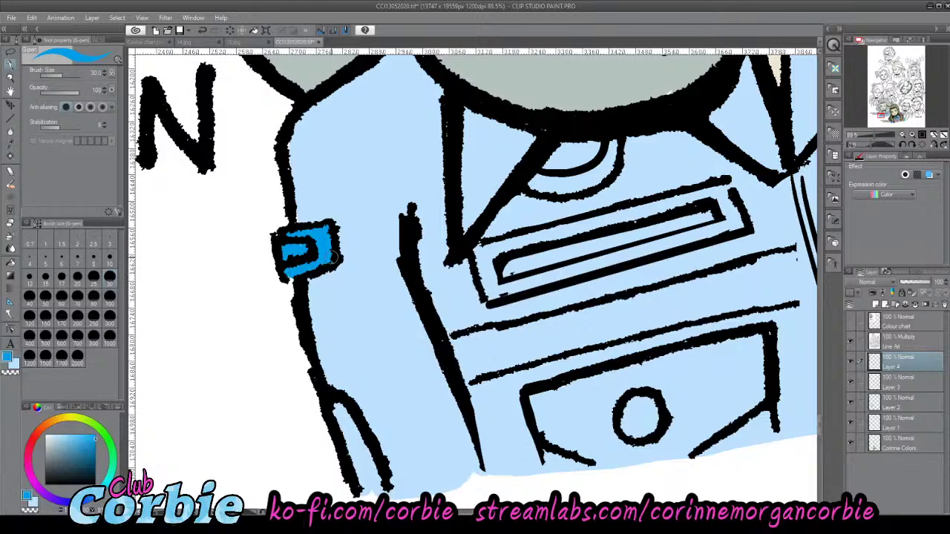
- Sample the pale grey of the denim jacket's top button from the comic page 14.jpg and return to the character sheet
click(10, 76)
drag(242, 243, 213, 269)
drag(367, 207, 319, 211)
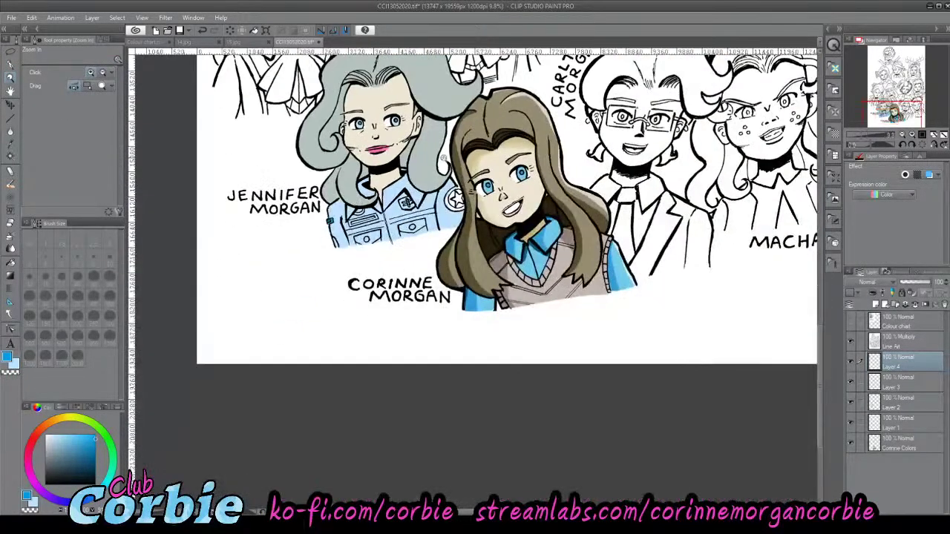
drag(444, 157, 468, 156)
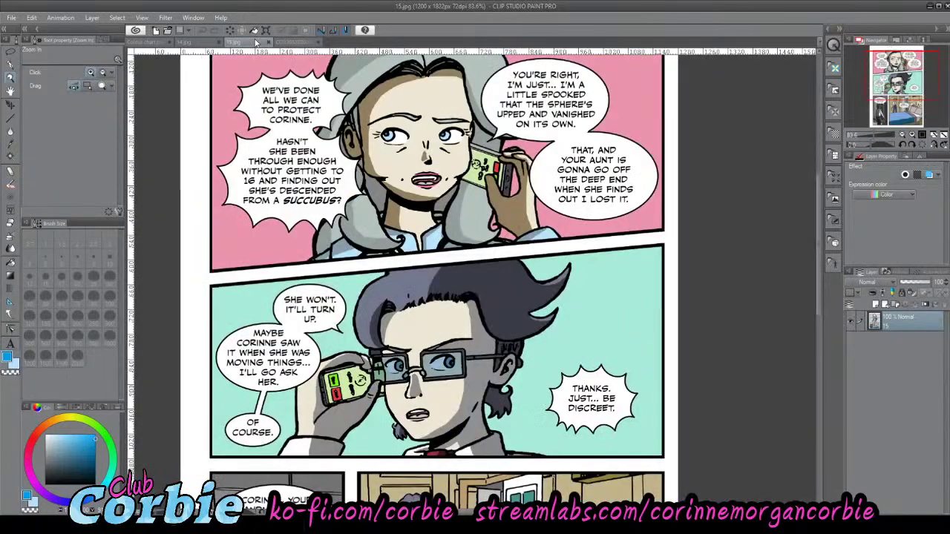
click(230, 42)
click(196, 43)
click(149, 42)
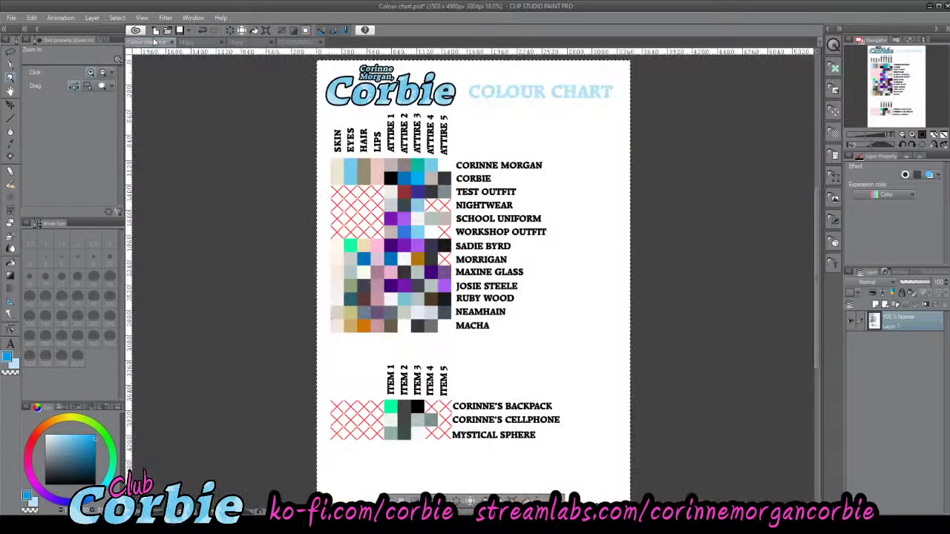
click(198, 43)
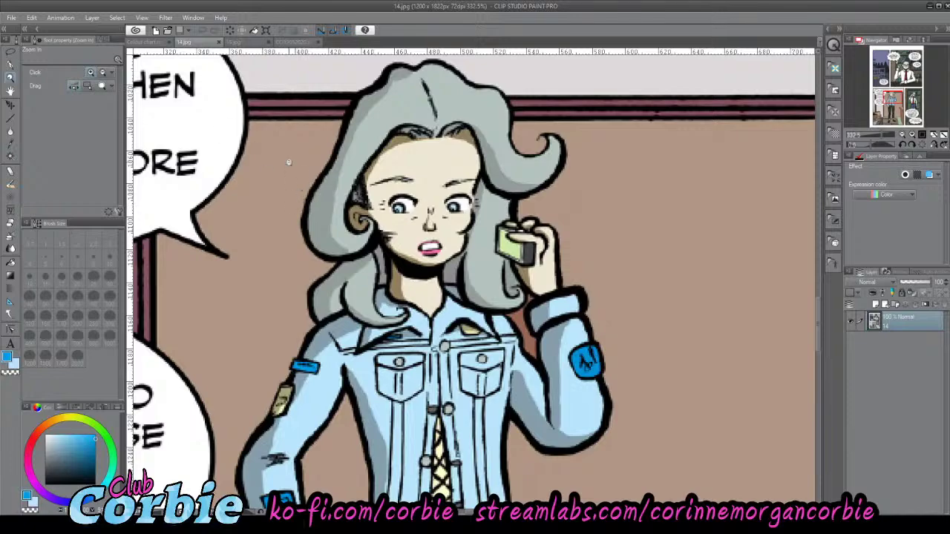
drag(431, 343, 464, 322)
scroll(442, 334, up, 2)
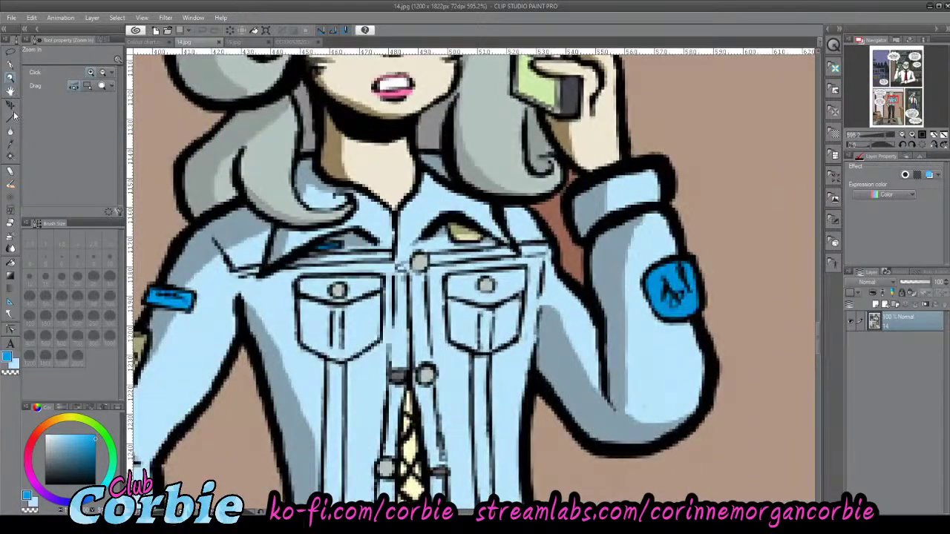
click(11, 146)
click(416, 260)
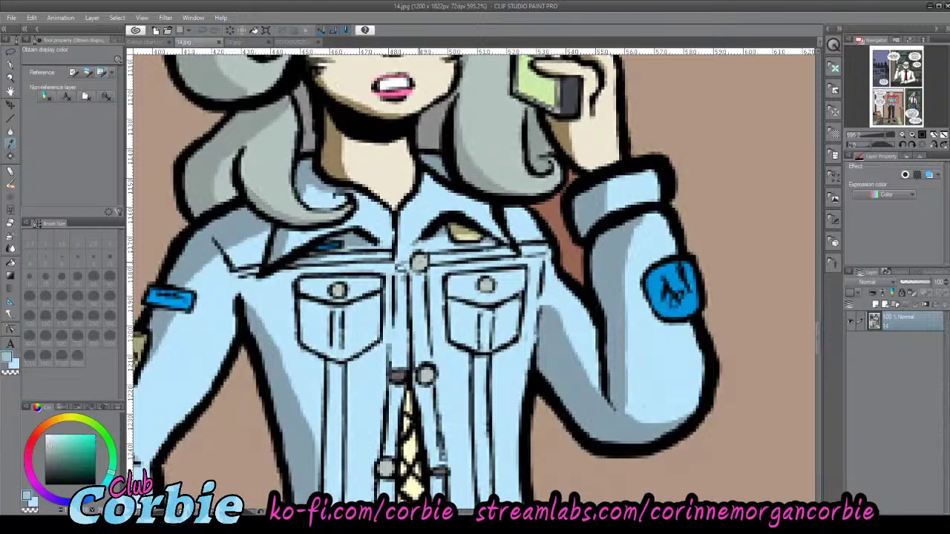
click(151, 42)
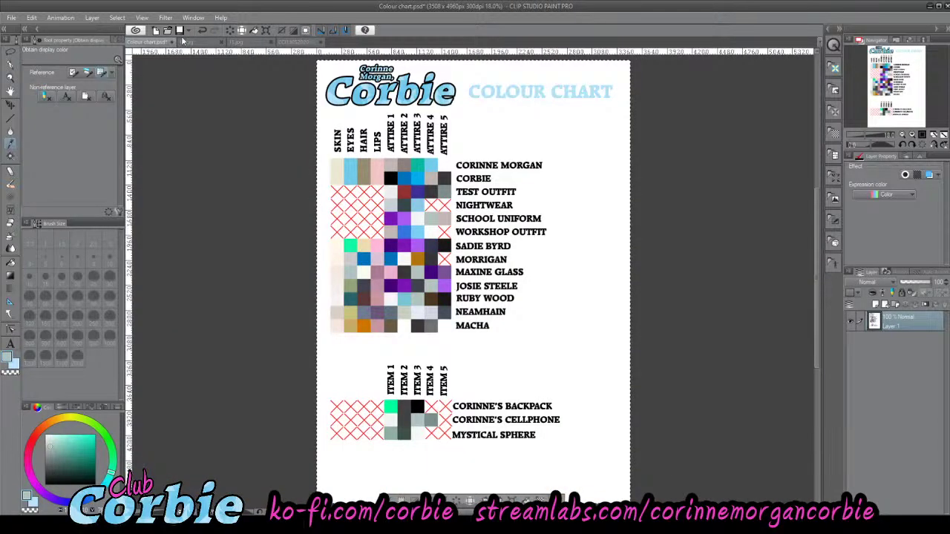
click(245, 42)
click(293, 43)
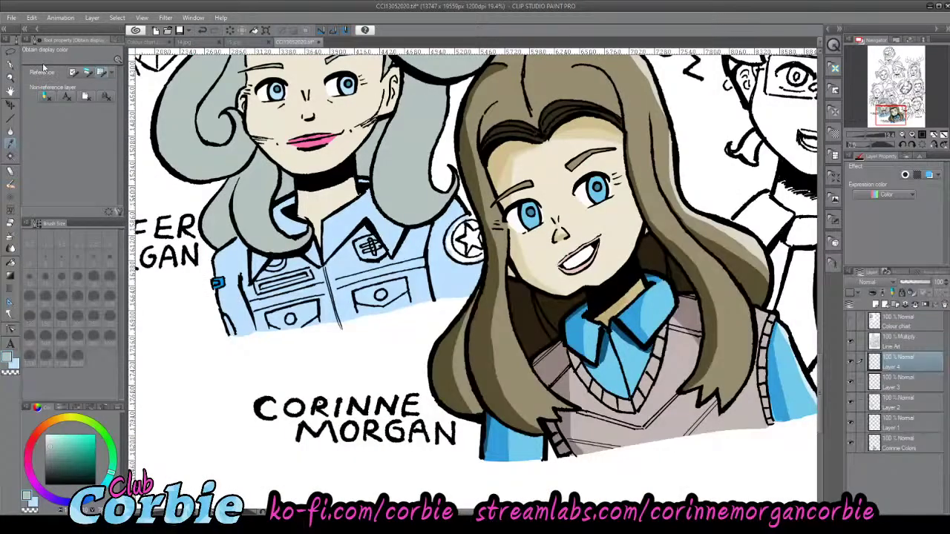
- Fill the button of the jacket's right chest pocket on Layer 4 with the sampled grey, using the G-pen at size 40
click(10, 78)
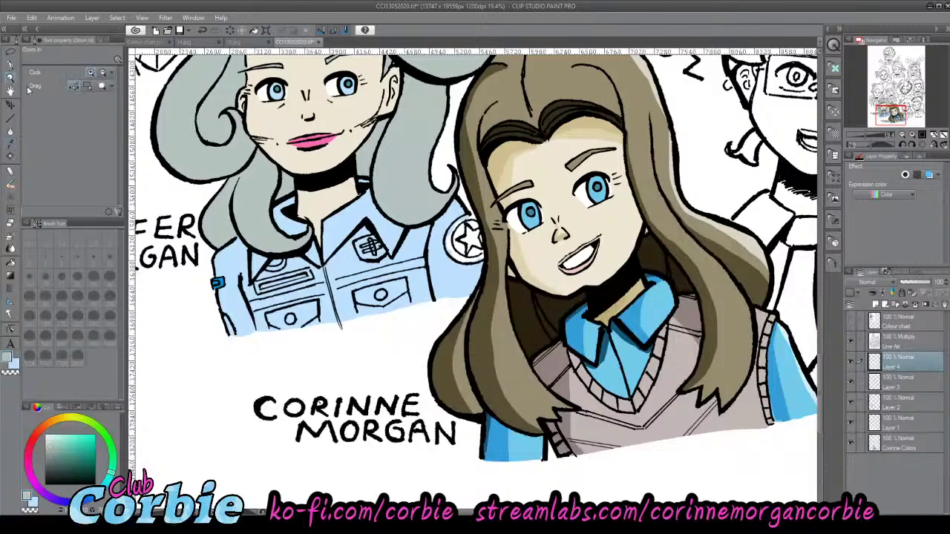
drag(293, 318, 438, 315)
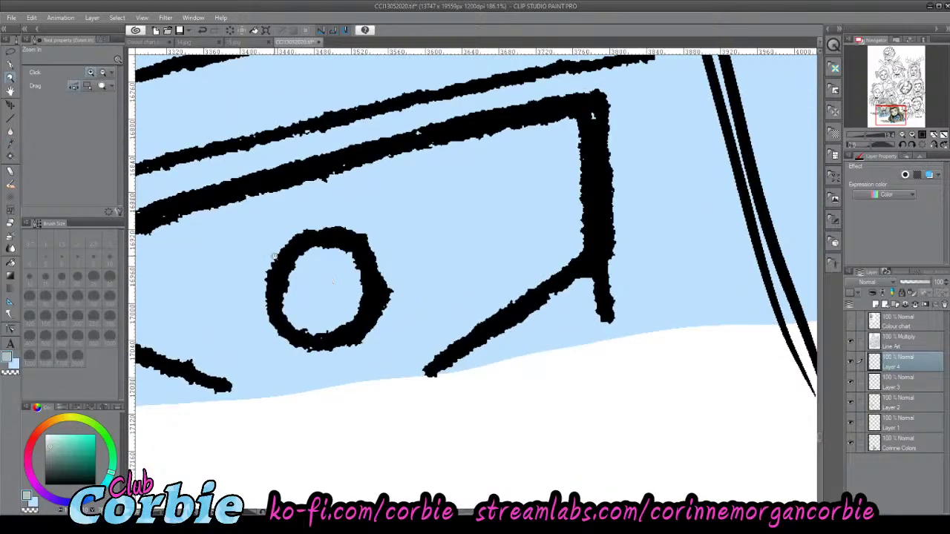
click(10, 65)
click(39, 298)
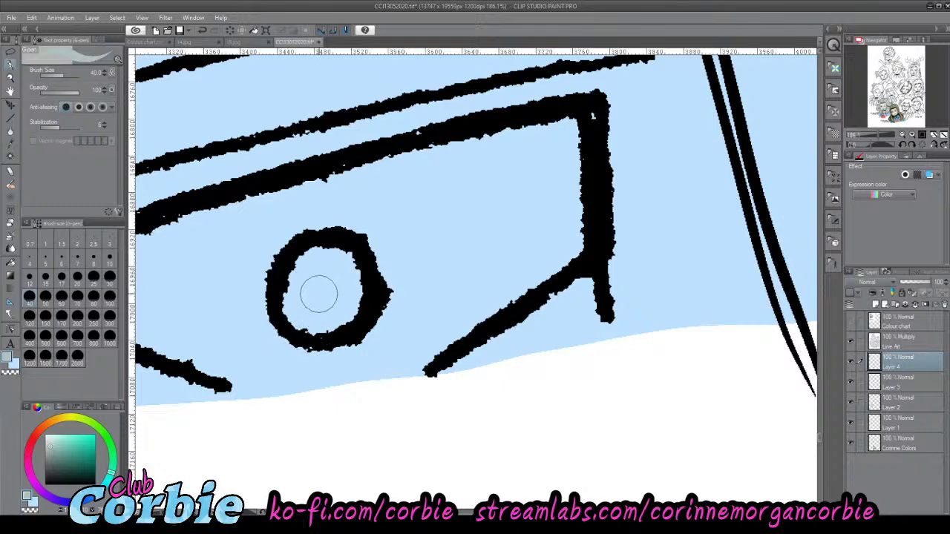
mouse_move(318, 292)
mouse_down()
mouse_move(291, 316)
mouse_move(325, 271)
mouse_move(305, 307)
mouse_move(311, 256)
mouse_move(342, 311)
mouse_move(318, 283)
mouse_move(350, 306)
mouse_move(299, 310)
mouse_move(337, 308)
mouse_move(320, 302)
mouse_move(269, 316)
mouse_up()
- Fill the button of the jacket's left chest pocket with the same grey, using the G-pen at size 40
click(11, 76)
drag(428, 251, 482, 214)
scroll(481, 213, up, 2)
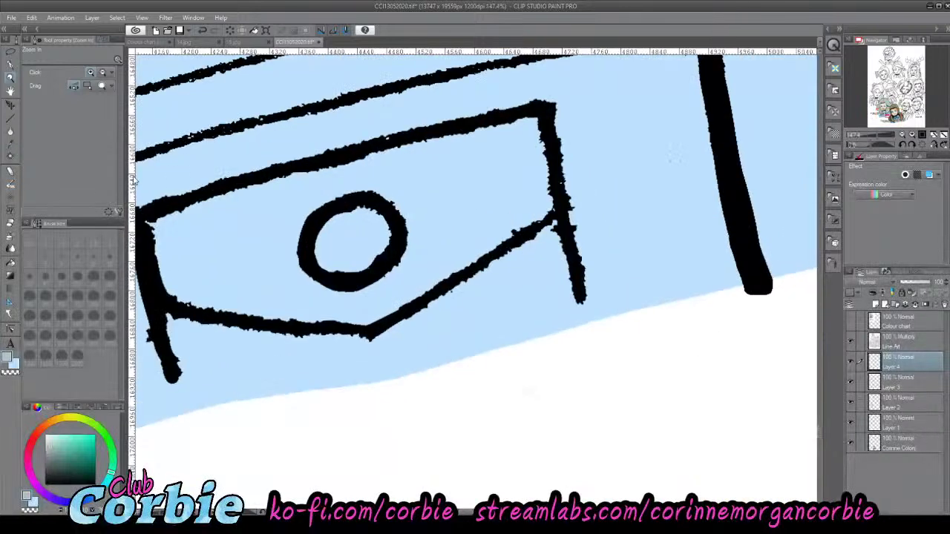
click(12, 64)
mouse_move(326, 223)
mouse_down()
mouse_move(343, 282)
mouse_move(351, 236)
mouse_move(358, 260)
mouse_move(335, 259)
mouse_move(337, 223)
mouse_move(362, 250)
mouse_move(338, 250)
mouse_move(373, 219)
mouse_move(348, 241)
mouse_up()
- Sample the dull yellow of the badge beneath the jacket collar on comic page 14.jpg and return to the character sheet
click(11, 78)
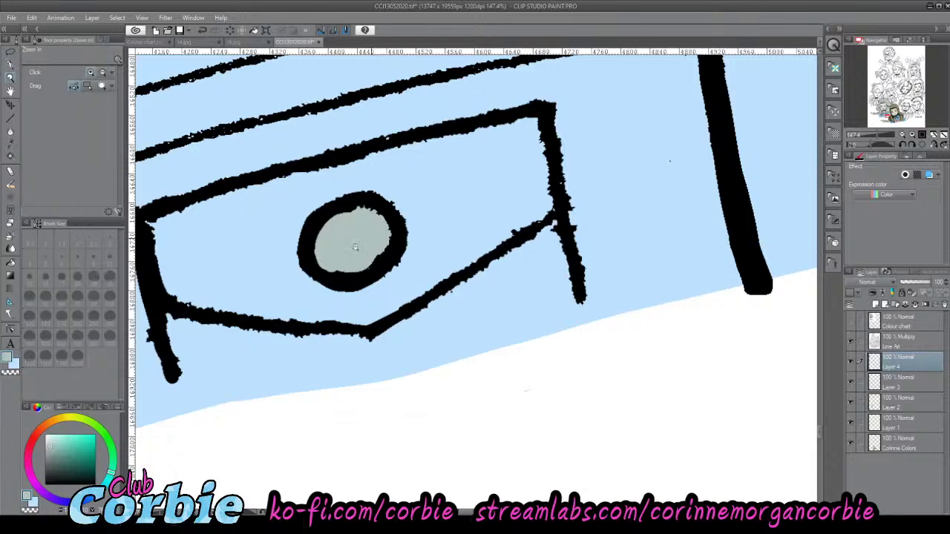
scroll(356, 247, down, 10)
scroll(358, 207, up, 3)
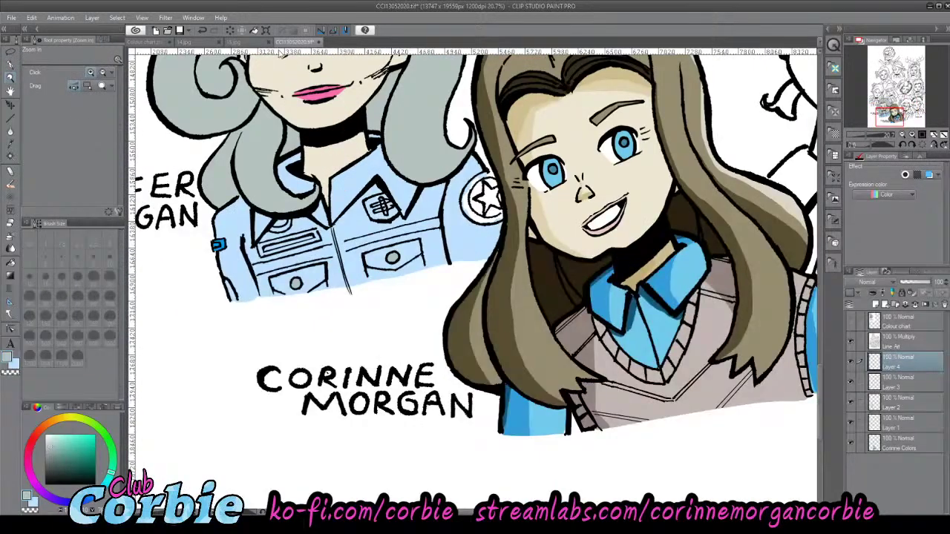
click(234, 41)
click(199, 43)
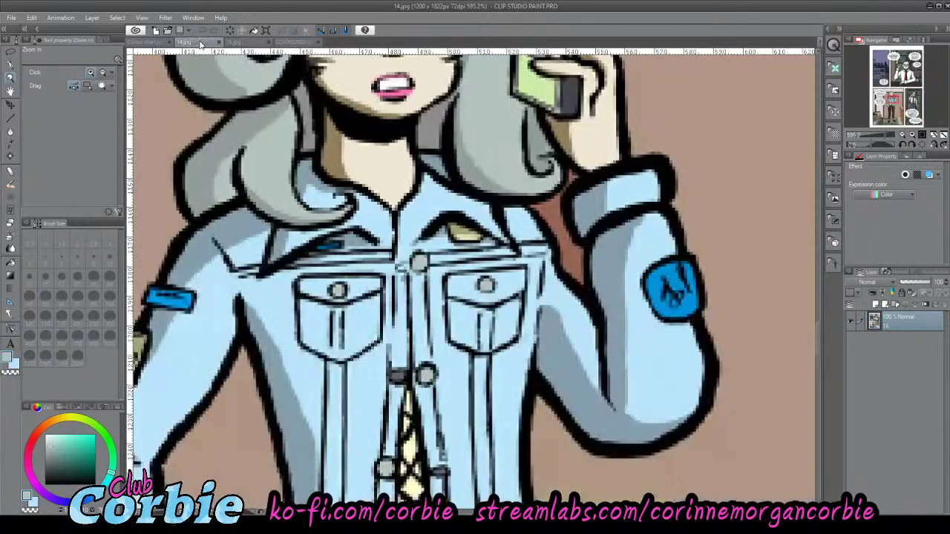
click(11, 147)
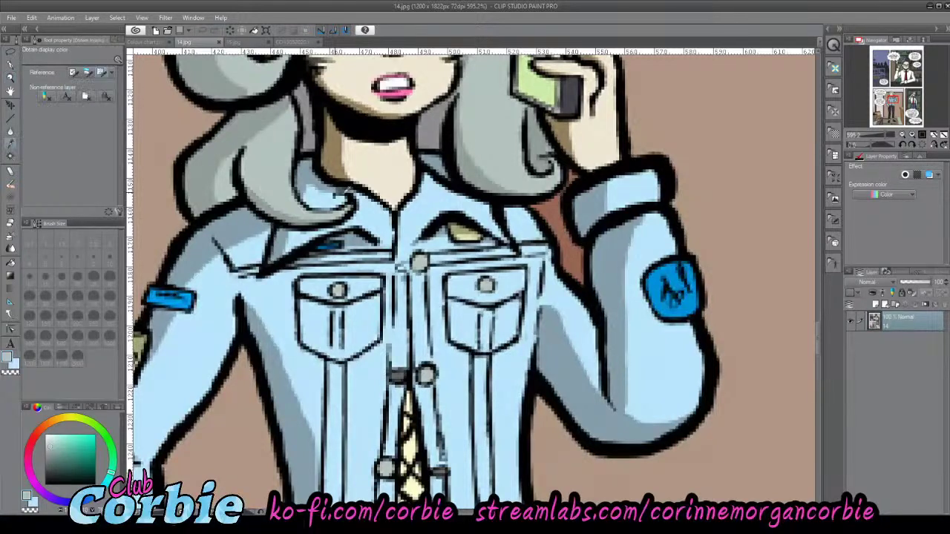
click(468, 226)
click(457, 231)
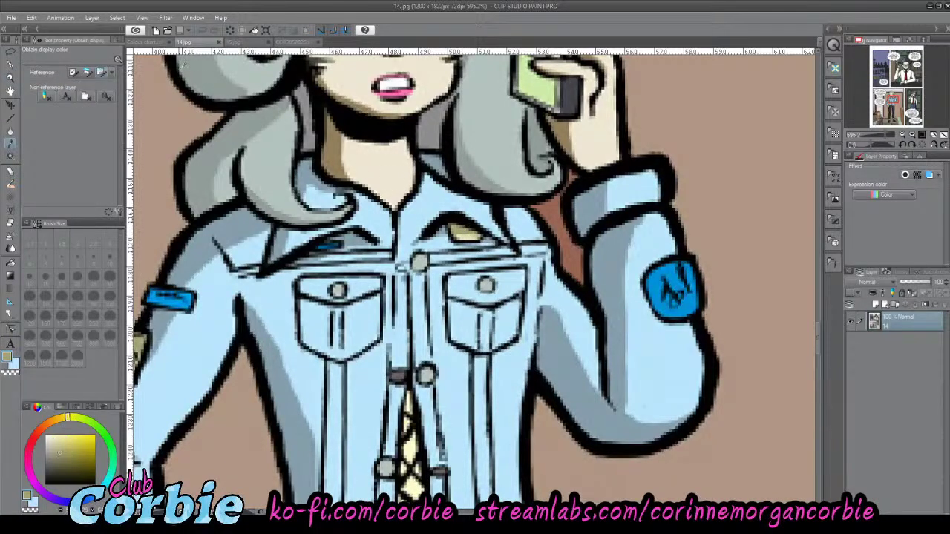
click(289, 41)
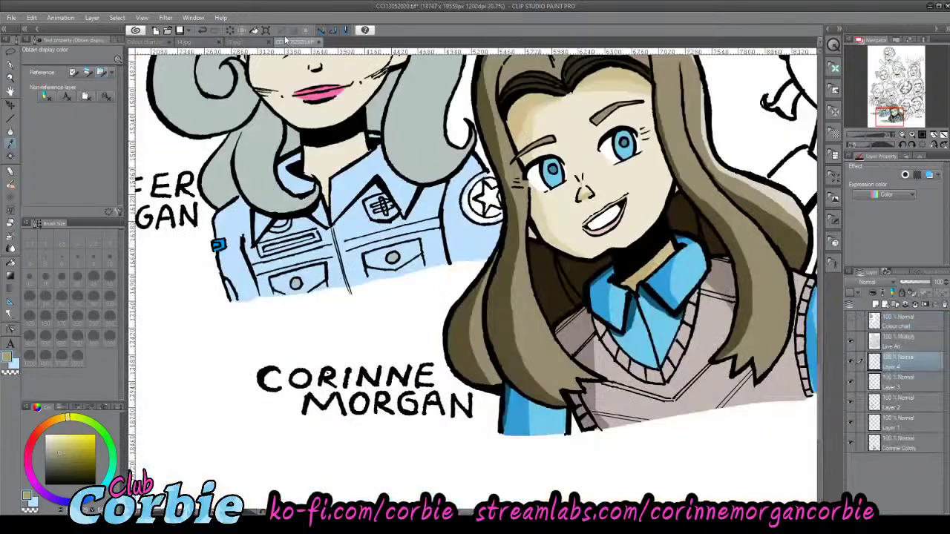
- Fill the badge beneath the jacket collar with a brighter shade of the sampled yellow, using the G-pen at size 40
click(10, 77)
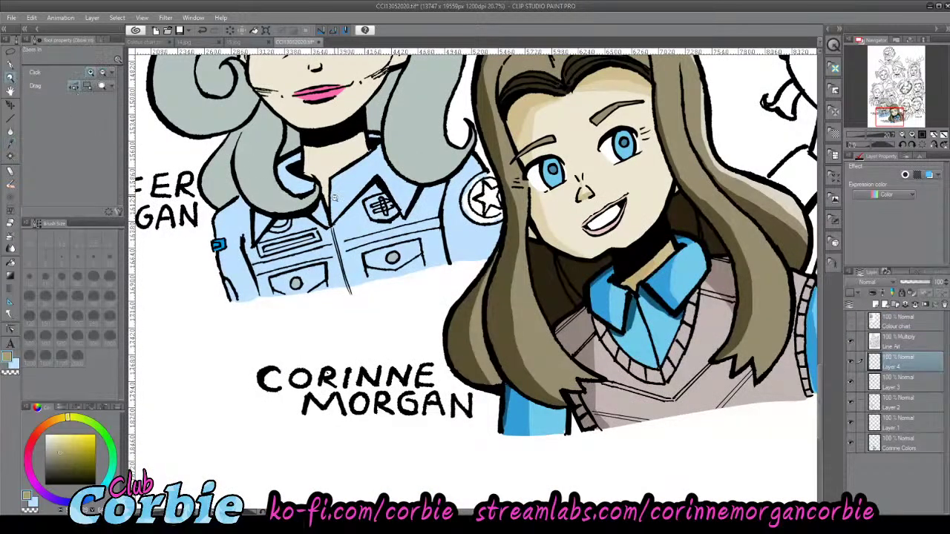
drag(358, 239, 534, 211)
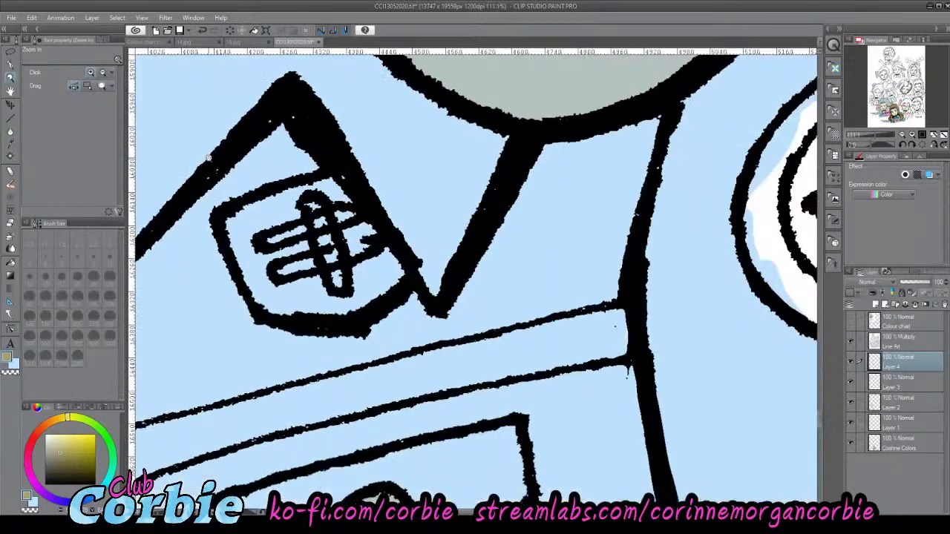
click(11, 67)
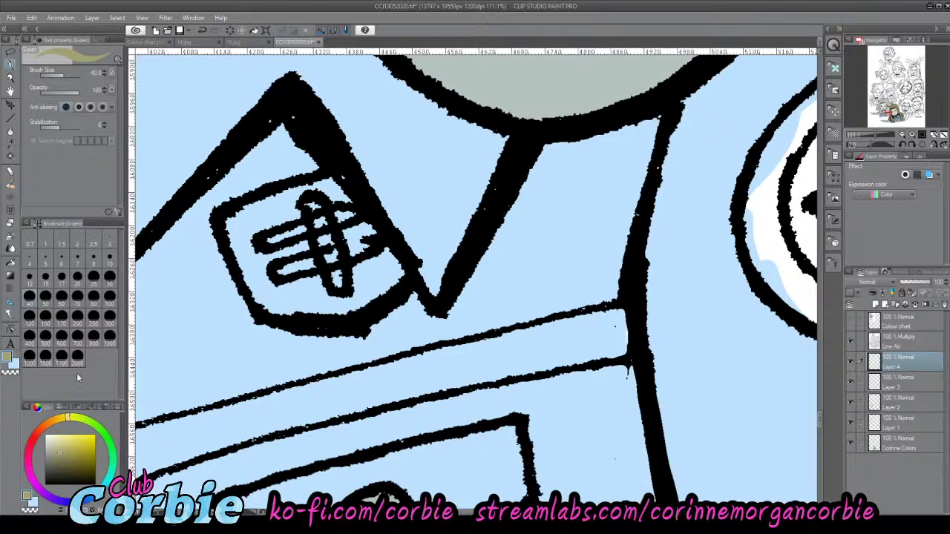
click(80, 438)
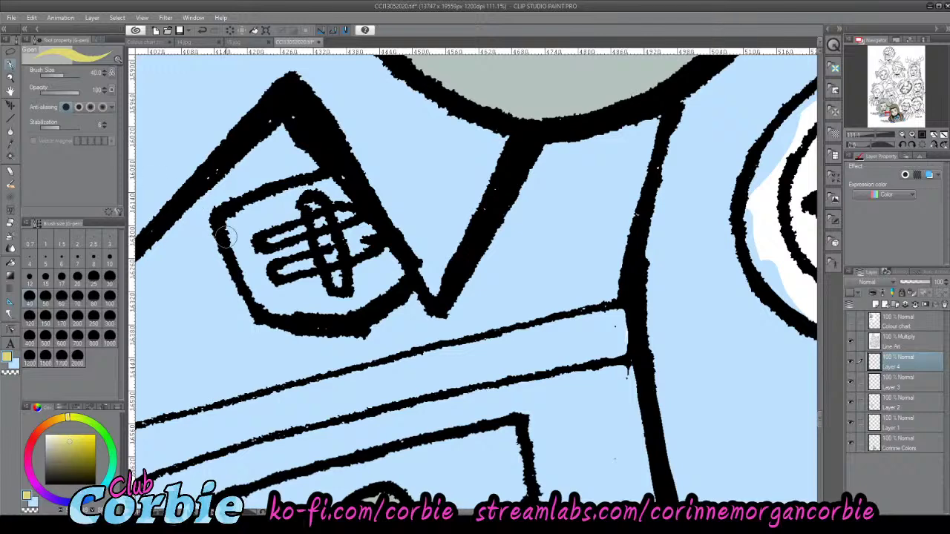
mouse_move(230, 217)
mouse_down()
mouse_move(254, 293)
mouse_move(236, 219)
mouse_move(241, 267)
mouse_move(262, 292)
mouse_move(299, 311)
mouse_move(345, 302)
mouse_move(267, 289)
mouse_move(288, 266)
mouse_move(278, 247)
mouse_move(299, 200)
mouse_move(242, 213)
mouse_up()
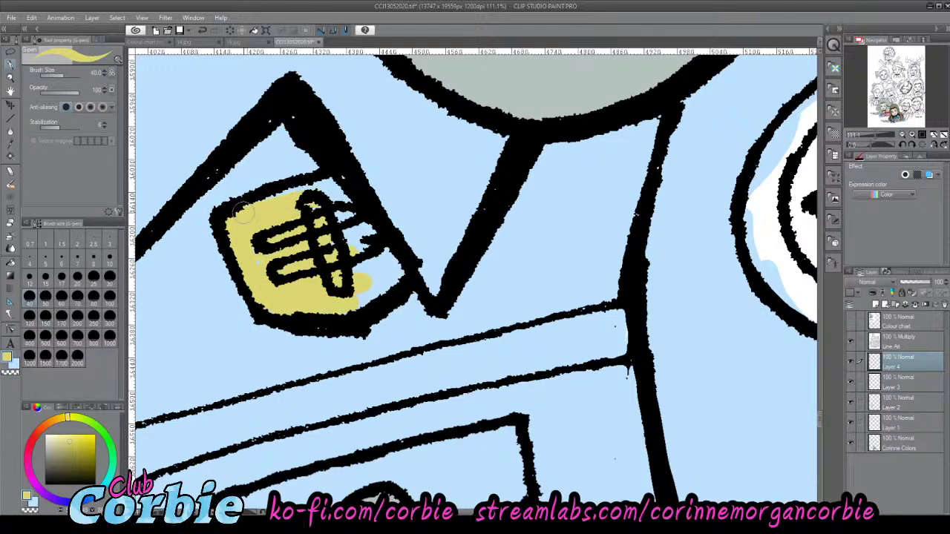
mouse_move(317, 292)
mouse_down()
mouse_move(382, 274)
mouse_move(375, 244)
mouse_move(367, 263)
mouse_move(334, 195)
mouse_move(311, 186)
mouse_move(343, 182)
mouse_move(377, 267)
mouse_move(391, 274)
mouse_up()
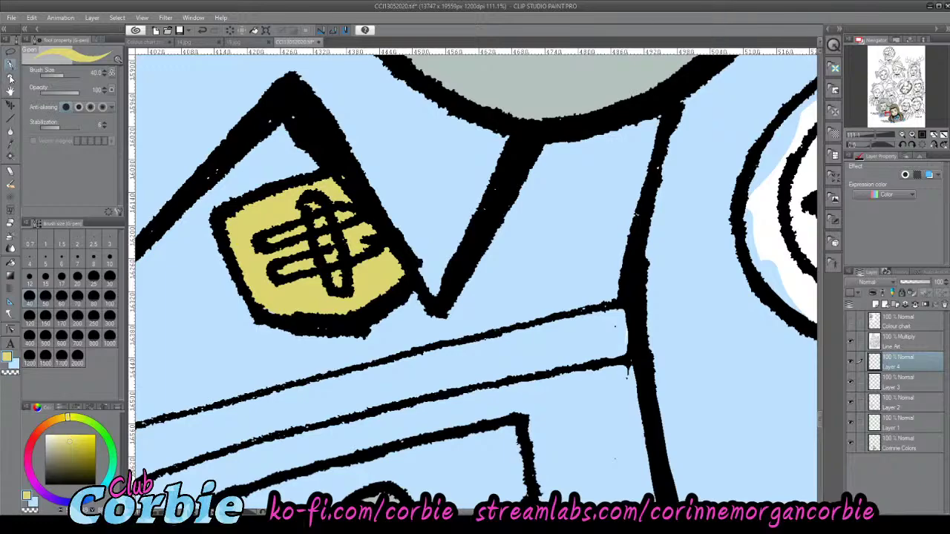
- Fill the inner circle around the star on the jacket's round shoulder patch with the same yellow, using the G-pen at size 40
key(ctrl+space)
drag(396, 204, 494, 199)
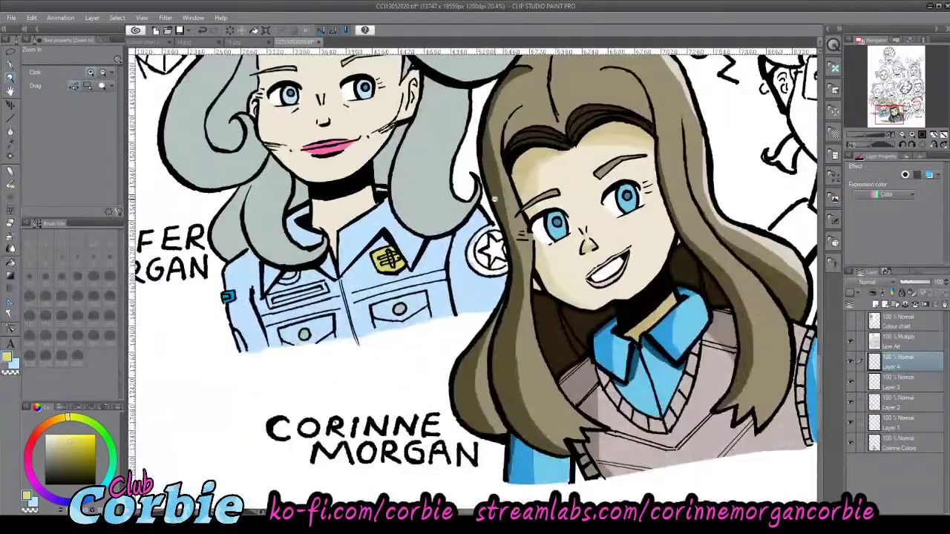
scroll(487, 239, up, 2)
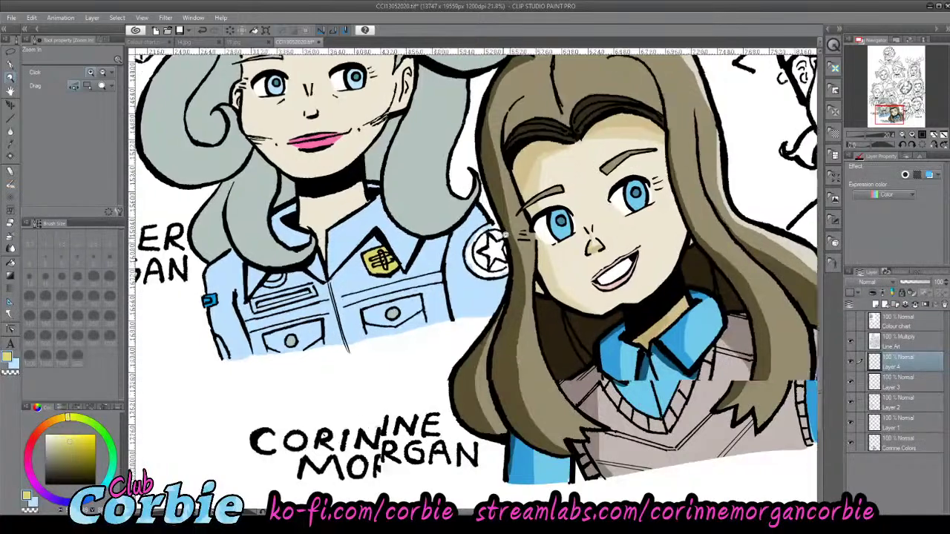
scroll(505, 240, up, 6)
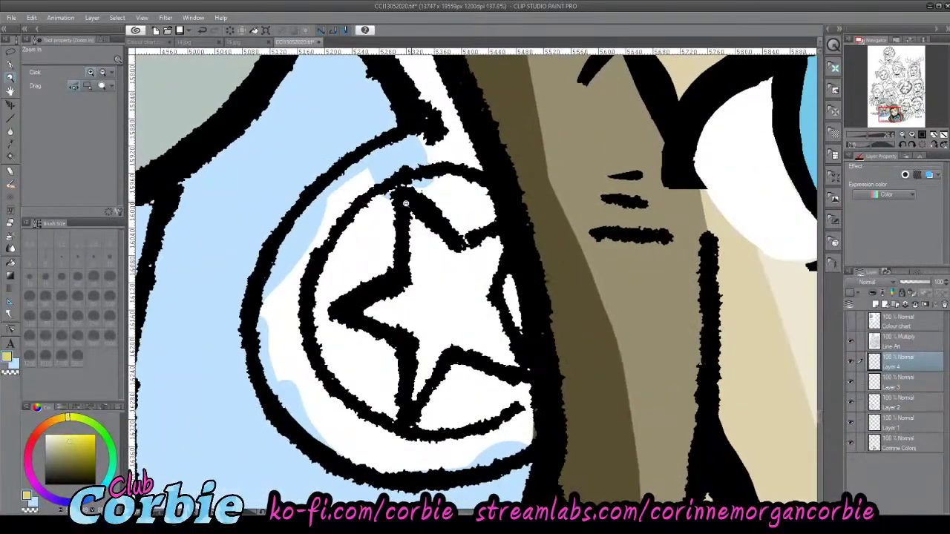
click(10, 67)
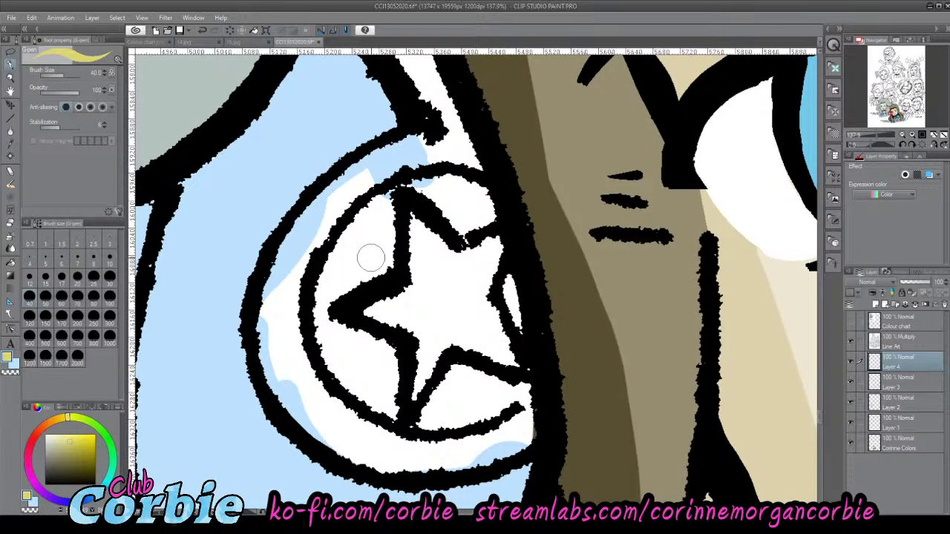
mouse_move(371, 255)
mouse_down()
mouse_move(388, 236)
mouse_move(384, 257)
mouse_move(374, 260)
mouse_move(388, 213)
mouse_move(340, 258)
mouse_move(360, 213)
mouse_move(330, 282)
mouse_move(340, 289)
mouse_move(375, 252)
mouse_move(383, 198)
mouse_move(378, 204)
mouse_move(426, 185)
mouse_move(455, 192)
mouse_move(428, 195)
mouse_move(458, 215)
mouse_move(444, 218)
mouse_move(478, 204)
mouse_move(450, 189)
mouse_move(479, 210)
mouse_move(440, 180)
mouse_move(488, 209)
mouse_move(468, 220)
mouse_move(462, 189)
mouse_up()
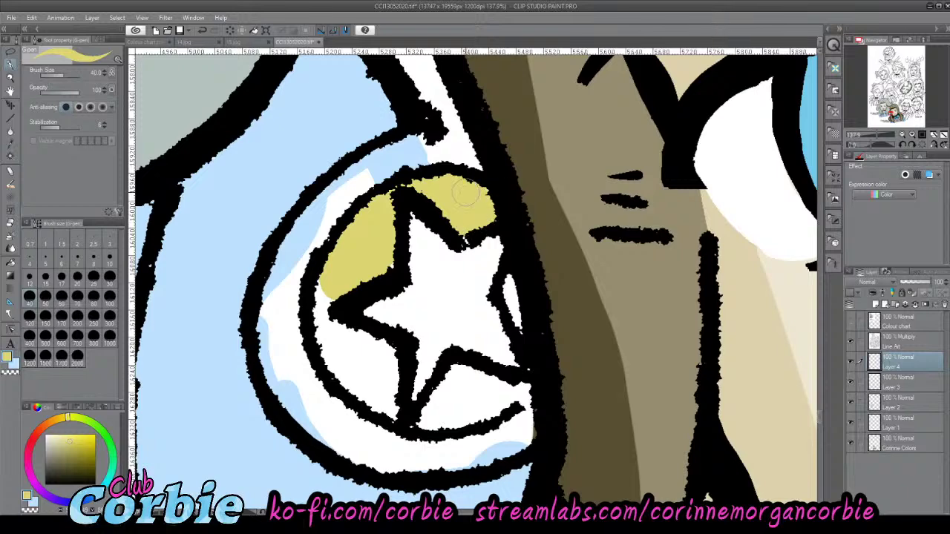
mouse_move(507, 282)
mouse_down()
mouse_move(528, 328)
mouse_move(520, 315)
mouse_up()
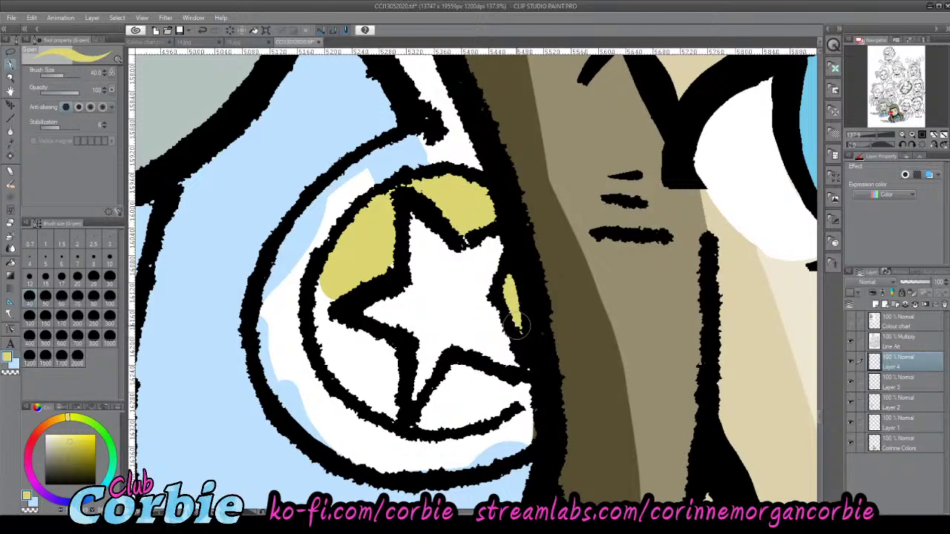
mouse_move(429, 422)
mouse_down()
mouse_move(437, 381)
mouse_move(422, 412)
mouse_move(468, 413)
mouse_move(476, 380)
mouse_move(459, 404)
mouse_move(439, 400)
mouse_move(437, 415)
mouse_move(460, 376)
mouse_move(489, 380)
mouse_move(452, 374)
mouse_move(503, 400)
mouse_up()
mouse_move(335, 356)
mouse_down()
mouse_move(318, 335)
mouse_move(327, 284)
mouse_move(334, 327)
mouse_move(367, 385)
mouse_move(317, 326)
mouse_move(355, 386)
mouse_move(331, 356)
mouse_move(391, 408)
mouse_move(372, 348)
mouse_move(334, 335)
mouse_move(386, 377)
mouse_move(351, 345)
mouse_move(397, 367)
mouse_move(312, 294)
mouse_up()
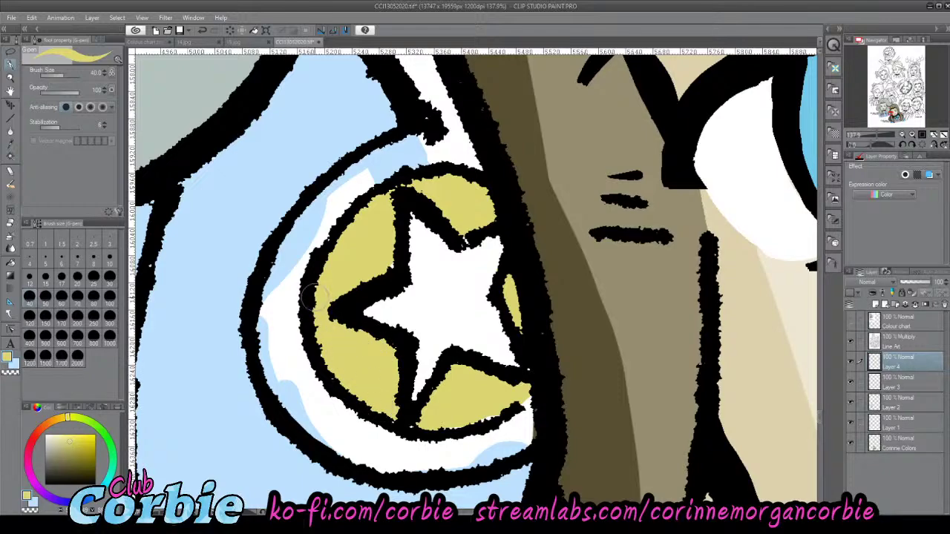
- Sample the pink of the grey-haired woman's lips
click(11, 78)
drag(408, 218, 200, 215)
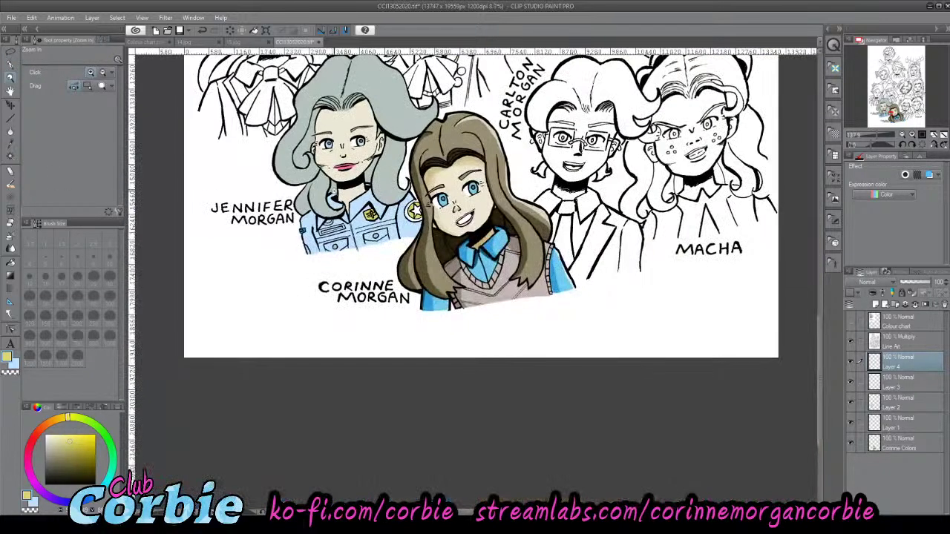
drag(325, 166, 442, 139)
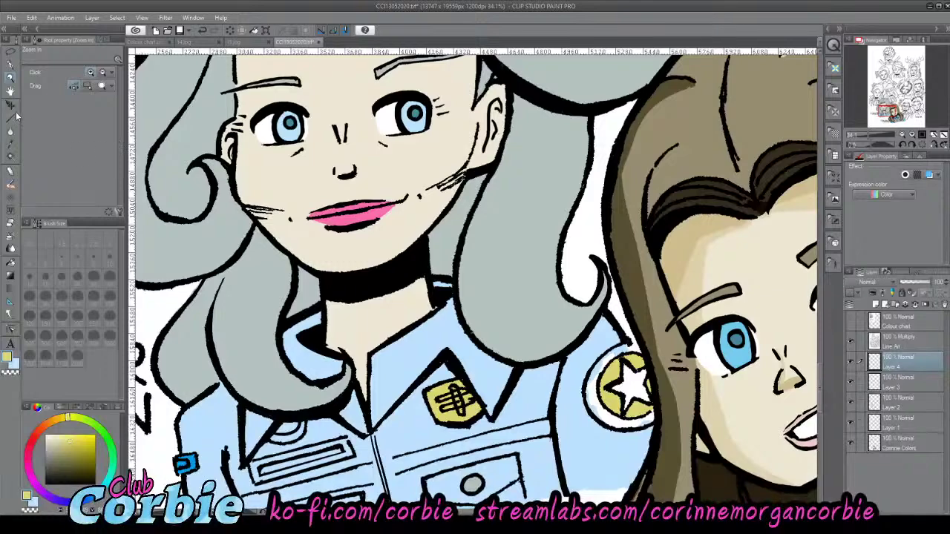
click(11, 146)
click(367, 213)
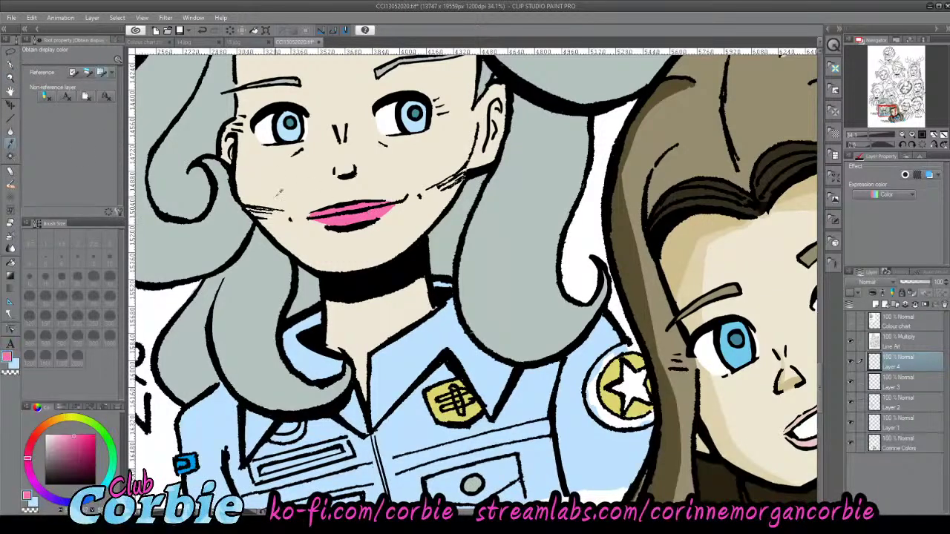
- Paint the outer ring of the round shoulder patch with the sampled pink on Layer 4, using the G-pen at size 40
click(11, 79)
drag(322, 215, 211, 217)
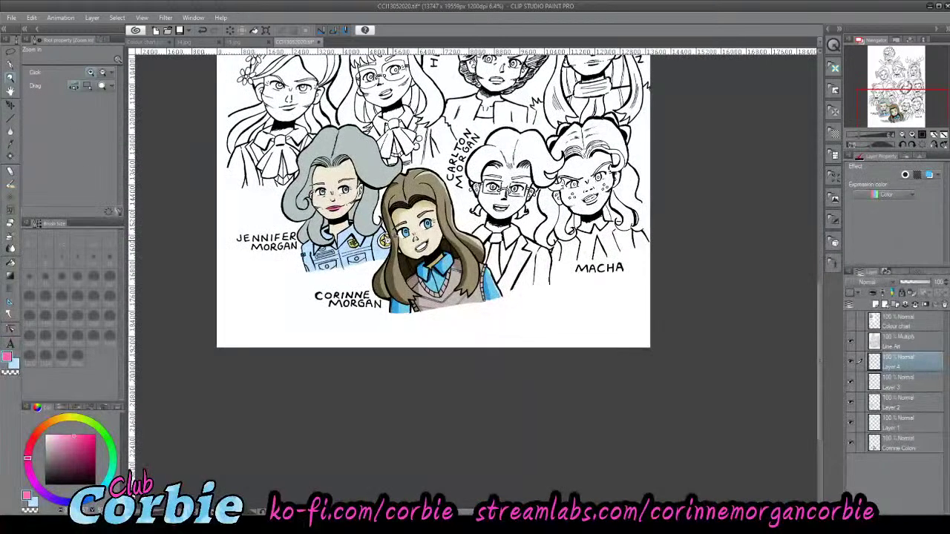
drag(386, 240, 520, 238)
mouse_move(376, 217)
mouse_down()
mouse_move(417, 216)
mouse_move(386, 215)
mouse_up()
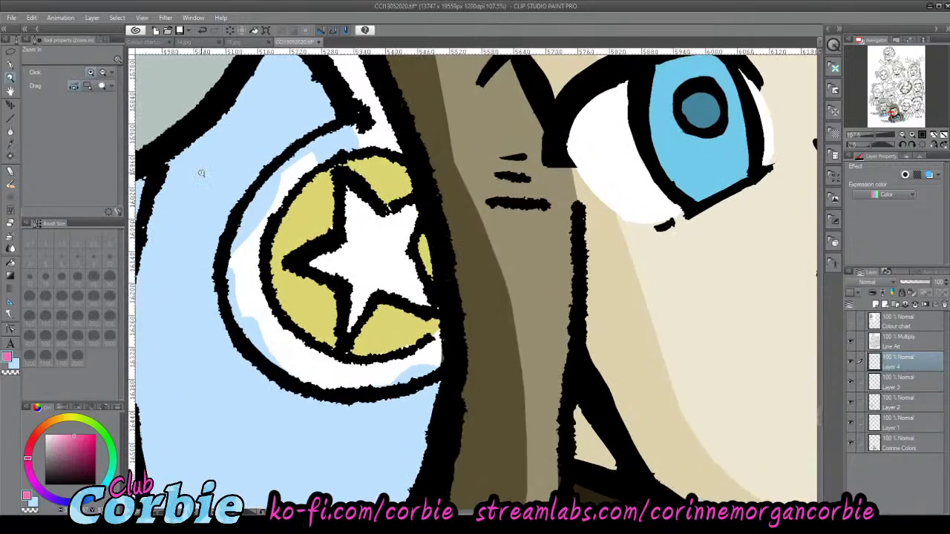
click(11, 66)
mouse_move(279, 213)
mouse_down()
mouse_move(276, 192)
mouse_move(256, 219)
mouse_move(278, 174)
mouse_move(260, 188)
mouse_move(319, 152)
mouse_move(301, 174)
mouse_move(327, 148)
mouse_move(287, 159)
mouse_move(364, 134)
mouse_move(383, 144)
mouse_move(365, 124)
mouse_up()
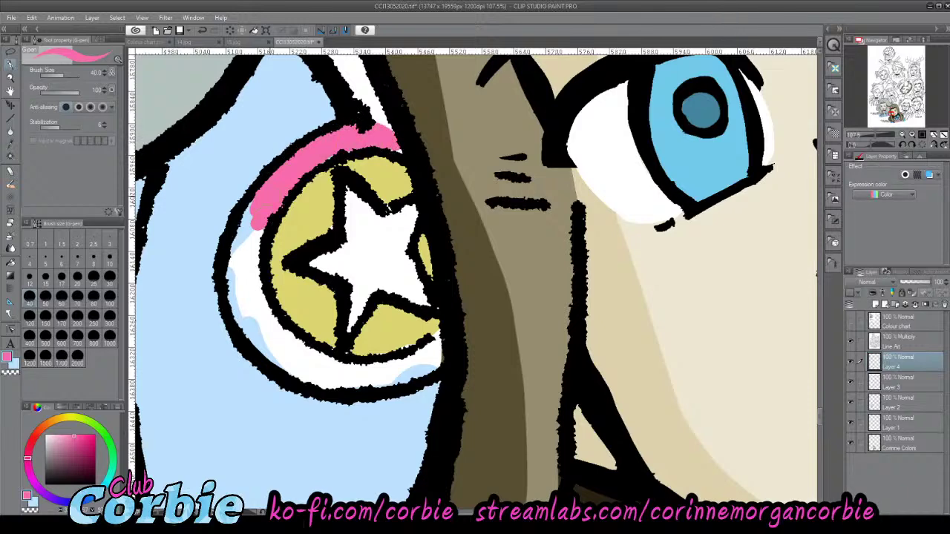
mouse_move(253, 218)
mouse_down()
mouse_move(232, 293)
mouse_move(227, 274)
mouse_move(256, 279)
mouse_up()
drag(256, 237, 263, 285)
mouse_move(252, 199)
mouse_down()
mouse_move(243, 302)
mouse_move(261, 321)
mouse_up()
drag(228, 244, 235, 315)
mouse_move(223, 262)
mouse_down()
mouse_move(276, 355)
mouse_move(288, 348)
mouse_move(281, 322)
mouse_move(282, 354)
mouse_move(343, 376)
mouse_up()
drag(276, 346, 329, 381)
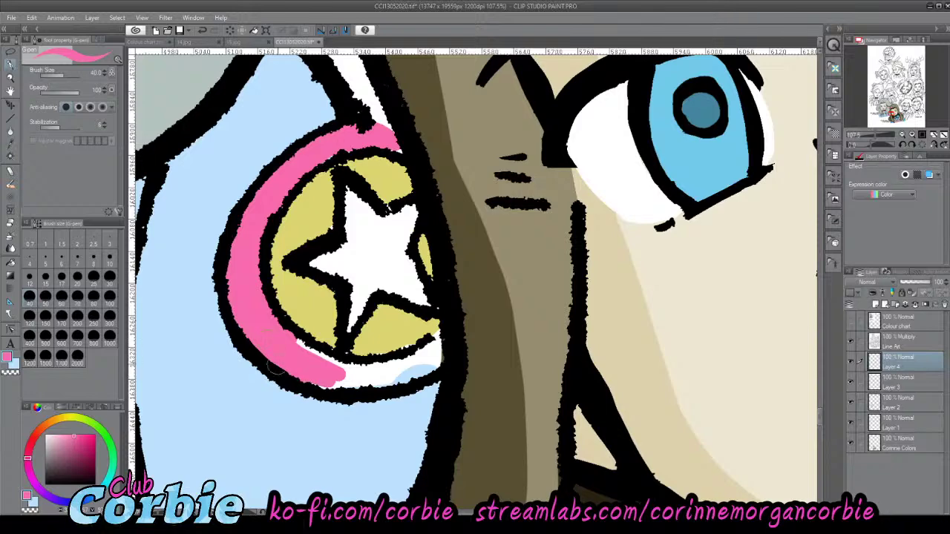
mouse_move(273, 367)
mouse_down()
mouse_move(359, 380)
mouse_move(317, 366)
mouse_up()
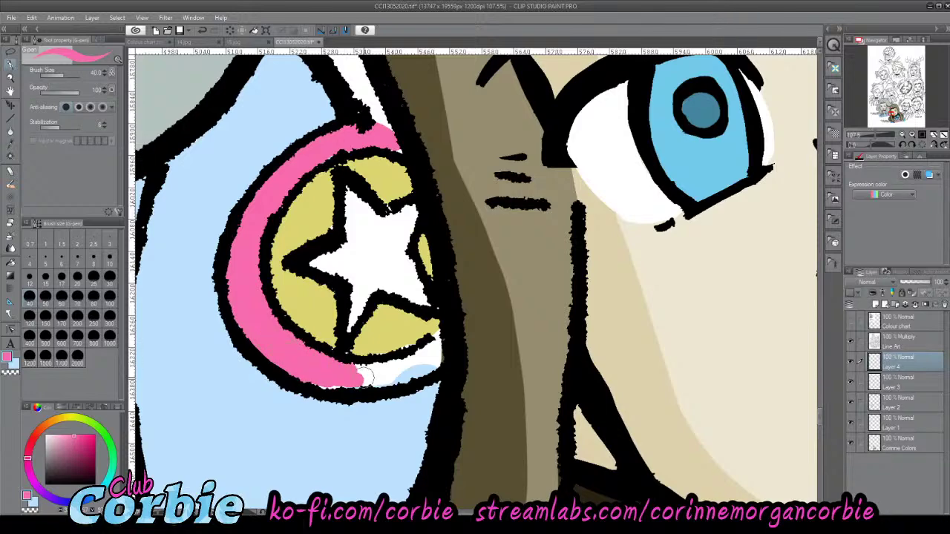
mouse_move(386, 375)
mouse_down()
mouse_move(409, 369)
mouse_move(351, 364)
mouse_move(403, 358)
mouse_move(397, 382)
mouse_move(433, 351)
mouse_move(413, 351)
mouse_move(442, 331)
mouse_up()
- Fill the shoulder patch's star with the pink and cover the pink spill beneath it with yellow sampled from the patch
mouse_move(348, 331)
mouse_down()
mouse_move(352, 264)
mouse_move(361, 312)
mouse_move(367, 223)
mouse_move(355, 236)
mouse_move(363, 200)
mouse_move(382, 222)
mouse_move(316, 263)
mouse_move(348, 267)
mouse_move(345, 258)
mouse_up()
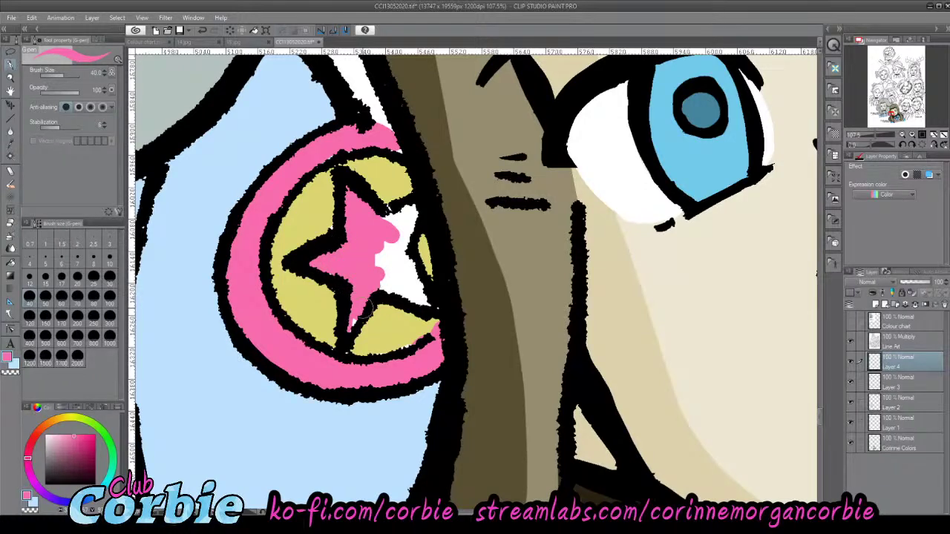
mouse_move(362, 304)
mouse_down()
mouse_move(349, 330)
mouse_move(369, 267)
mouse_move(392, 300)
mouse_move(371, 268)
mouse_move(384, 251)
mouse_move(387, 286)
mouse_move(409, 208)
mouse_move(398, 258)
mouse_move(405, 211)
mouse_move(394, 245)
mouse_move(417, 214)
mouse_move(367, 230)
mouse_move(371, 223)
mouse_move(411, 260)
mouse_move(404, 270)
mouse_move(393, 249)
mouse_move(429, 290)
mouse_move(401, 294)
mouse_move(438, 306)
mouse_up()
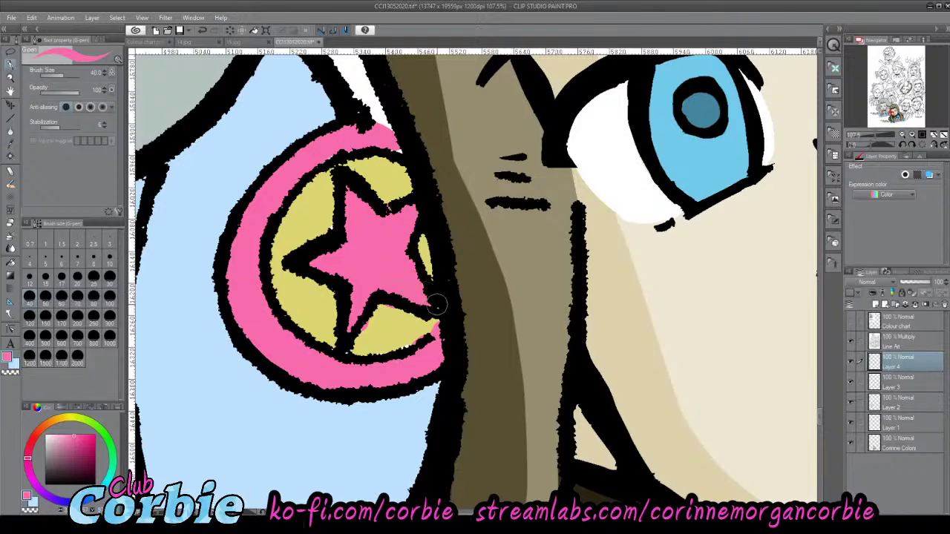
click(7, 143)
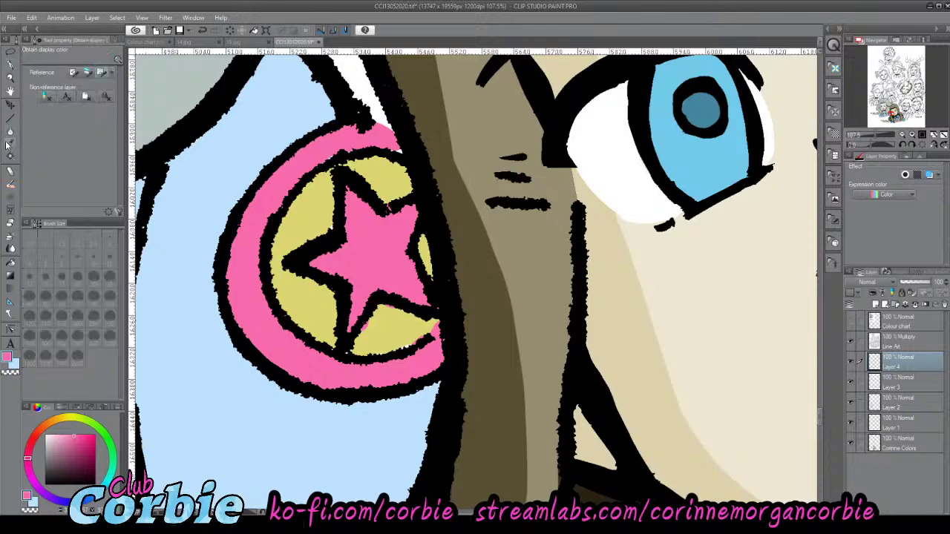
click(287, 247)
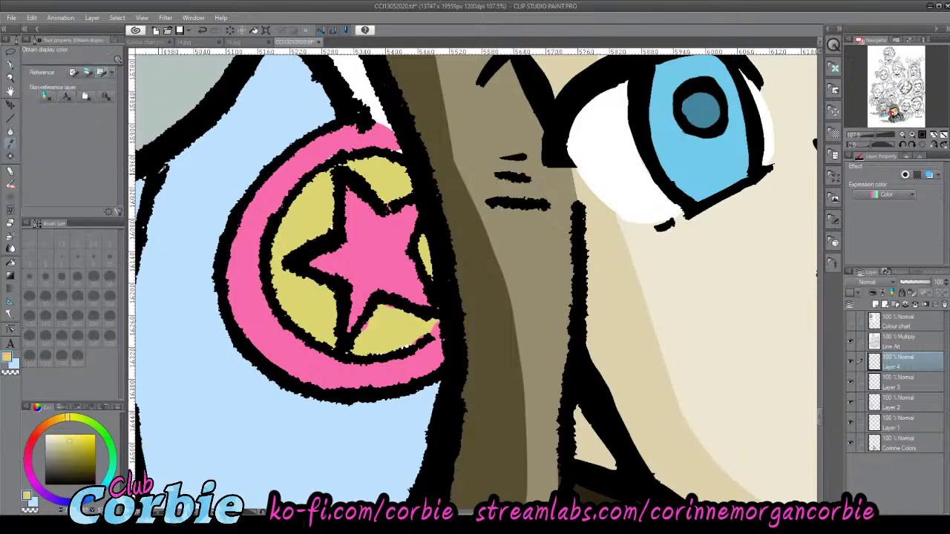
click(10, 65)
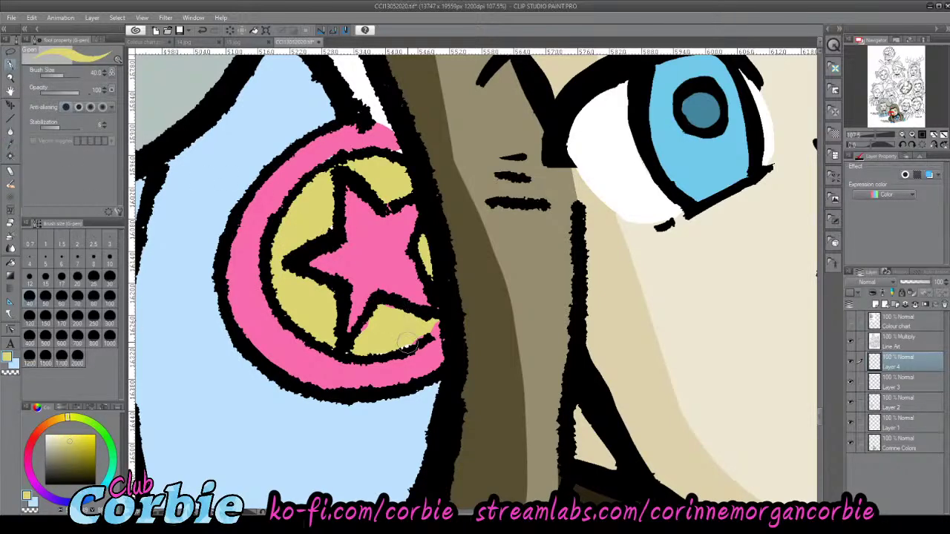
mouse_move(364, 335)
mouse_down()
mouse_move(380, 313)
mouse_move(400, 317)
mouse_move(384, 310)
mouse_move(398, 337)
mouse_up()
- Sample the pink of the shoulder patch's outer ring again and return to the G-pen
click(12, 142)
click(316, 153)
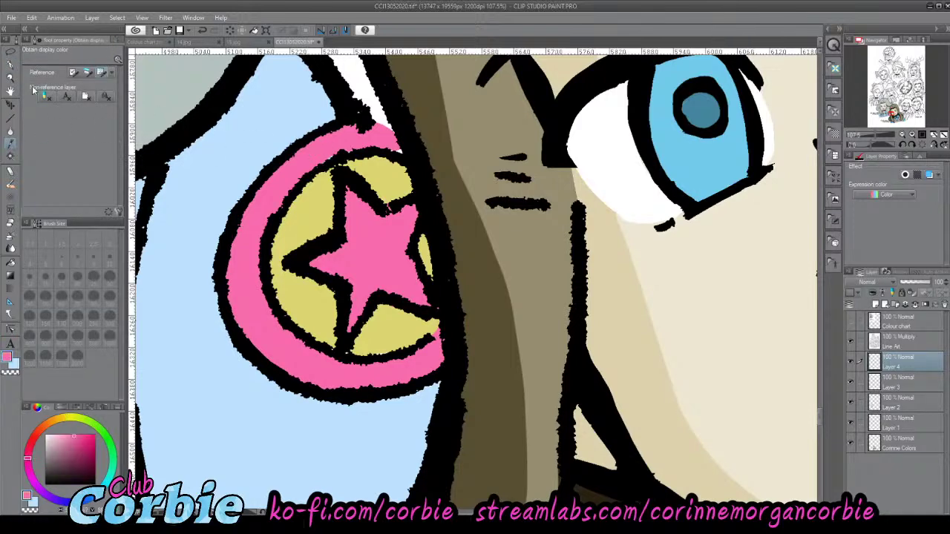
click(12, 65)
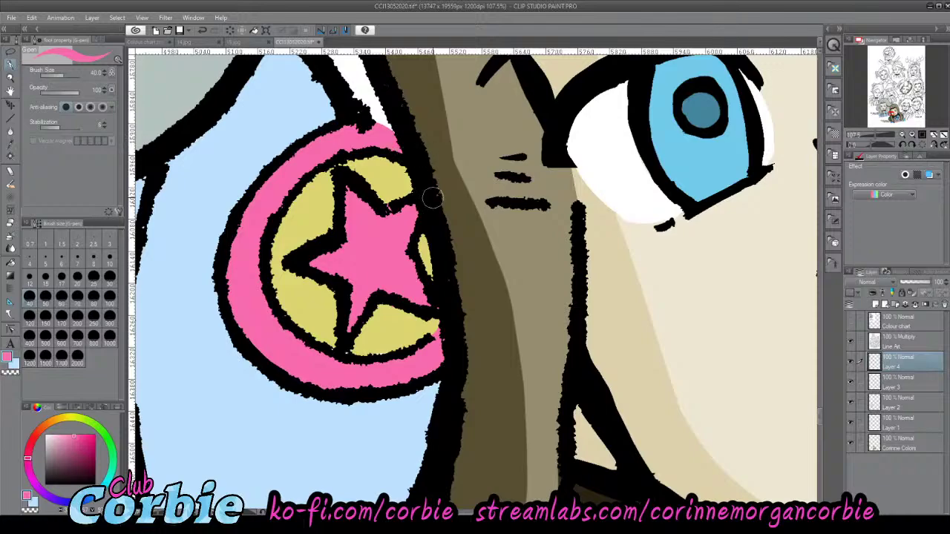
- Examine the grey-haired woman's colouring beside the neighbouring characters, both up close and on the whole character sheet
click(11, 77)
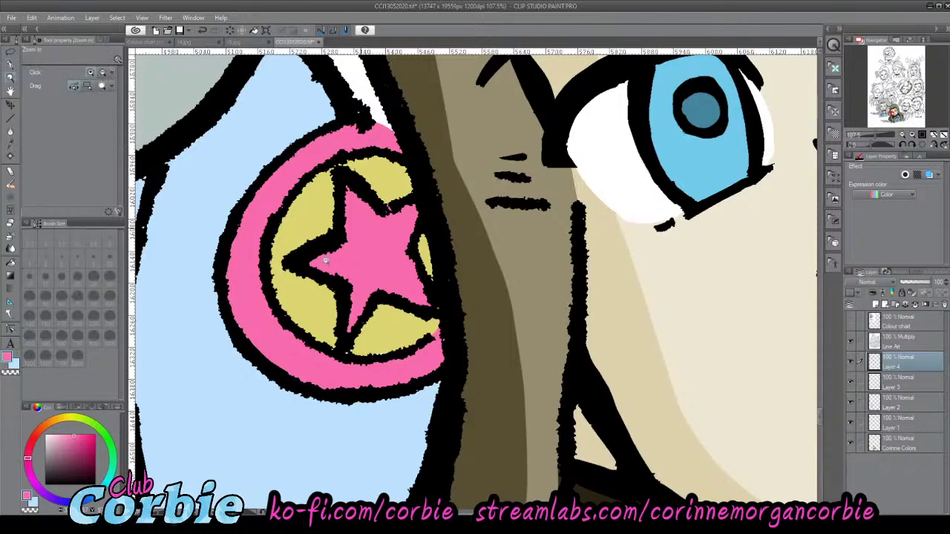
scroll(325, 260, down, 10)
scroll(313, 191, up, 2)
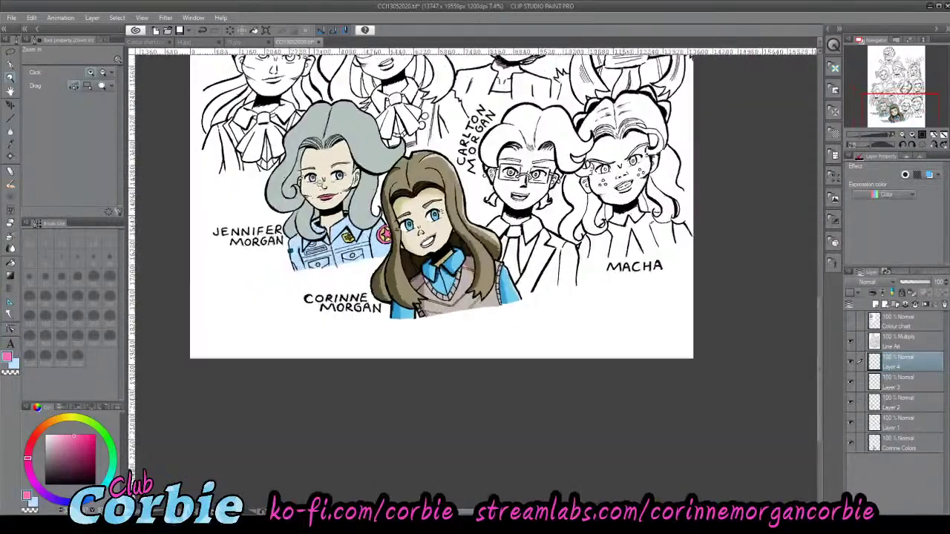
scroll(322, 205, up, 3)
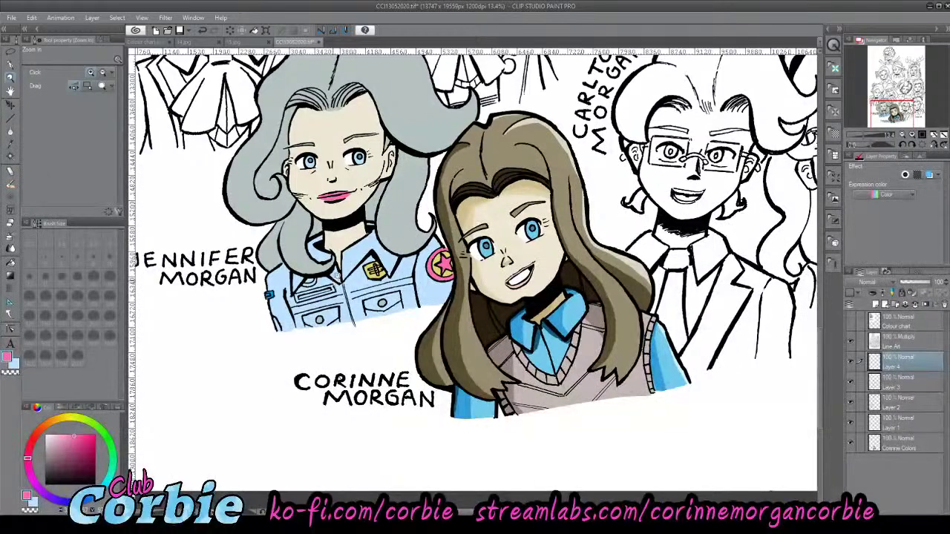
scroll(327, 222, down, 5)
scroll(327, 223, up, 2)
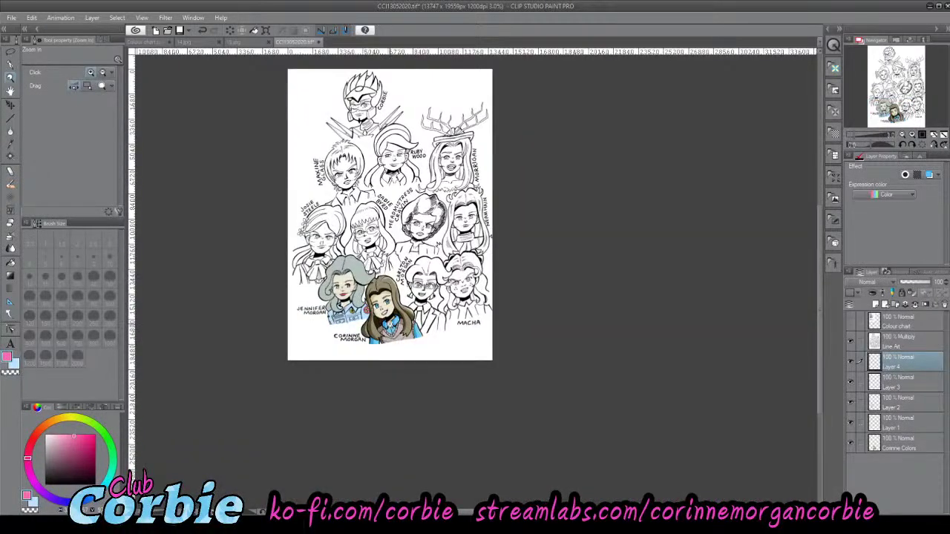
scroll(390, 324, up, 3)
scroll(401, 279, down, 2)
scroll(386, 277, up, 5)
scroll(421, 271, down, 1)
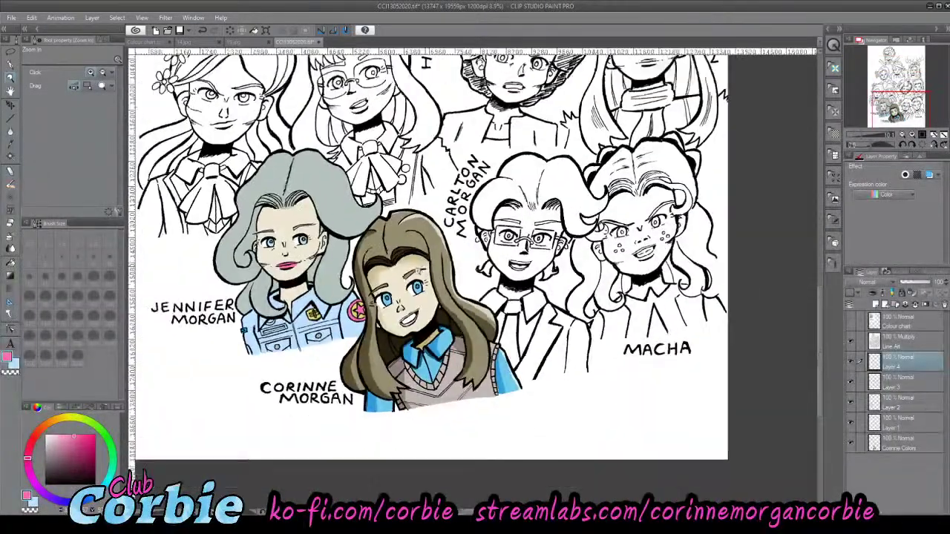
scroll(375, 305, down, 2)
scroll(375, 306, up, 3)
scroll(375, 306, down, 1)
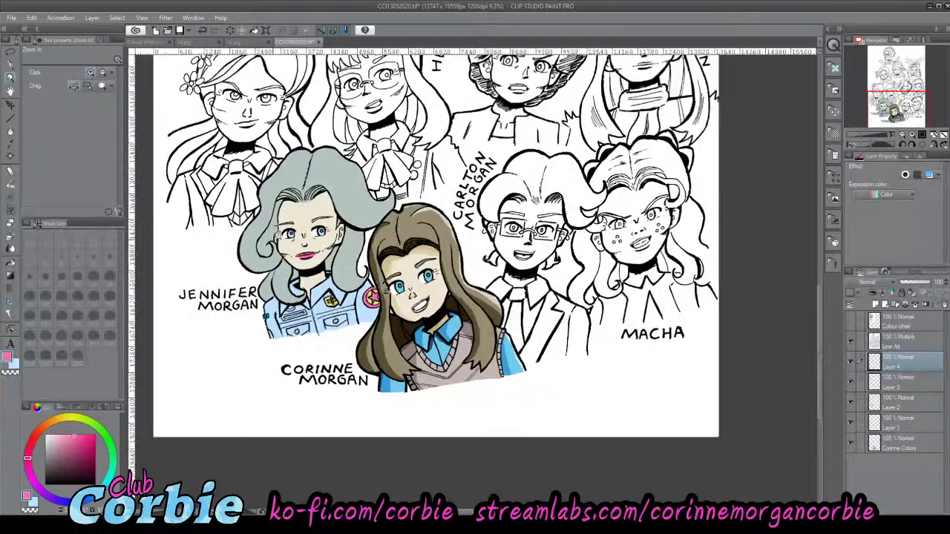
scroll(375, 306, up, 3)
scroll(375, 306, down, 1)
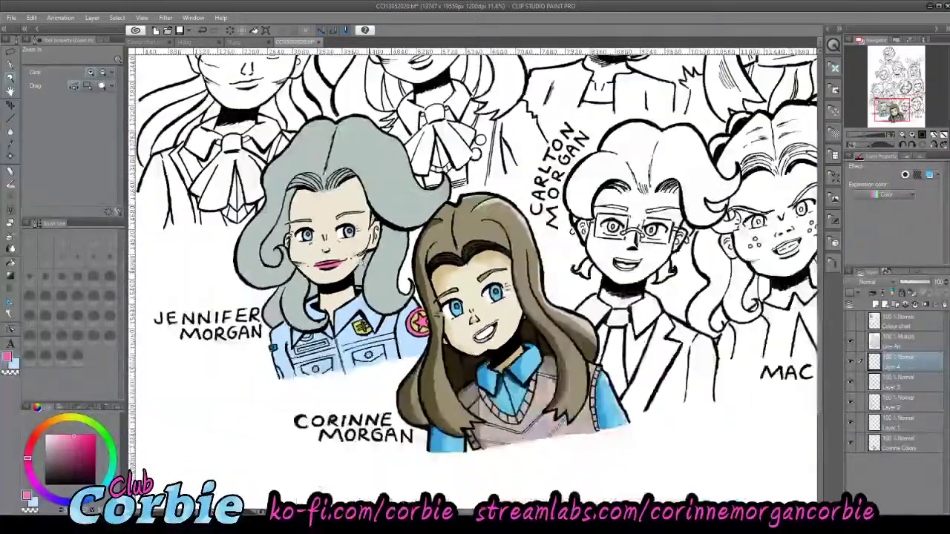
- Check which layer holds the grey-haired woman's skin colour by toggling layer visibility, and make Layer 1 active
scroll(375, 305, down, 2)
scroll(374, 306, up, 3)
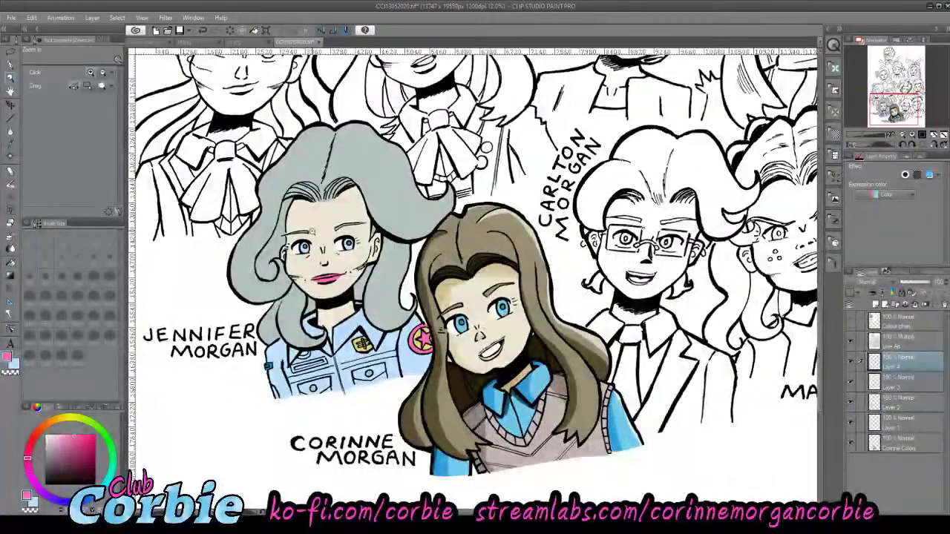
scroll(312, 226, up, 2)
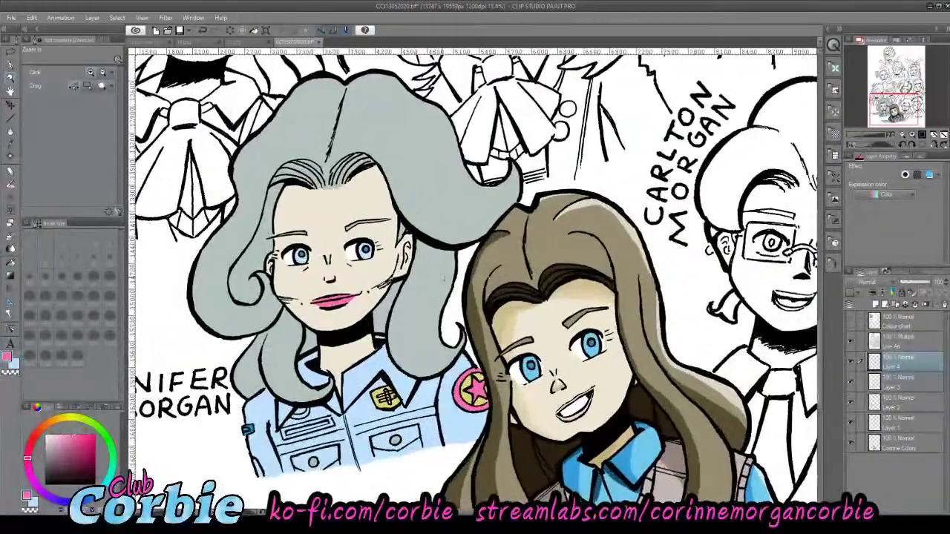
click(851, 363)
click(851, 363)
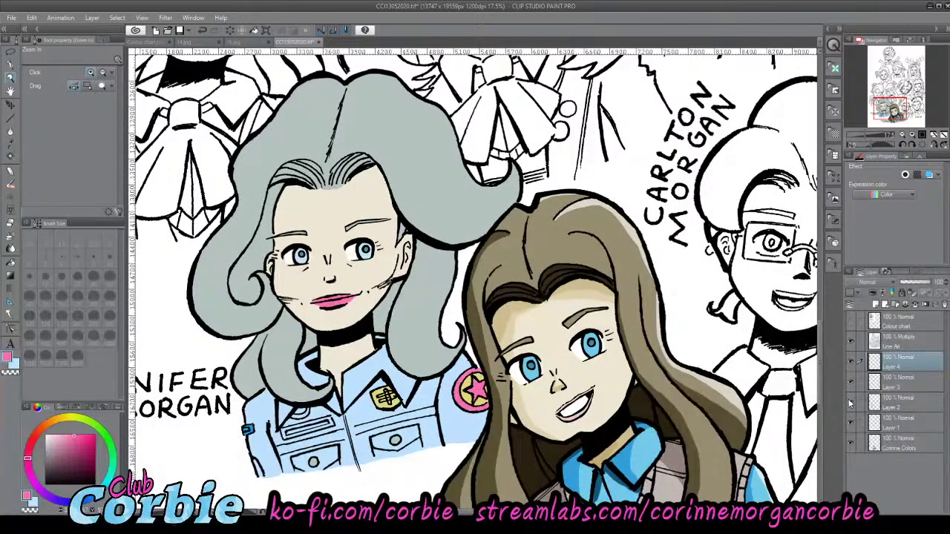
click(850, 402)
click(850, 402)
click(857, 398)
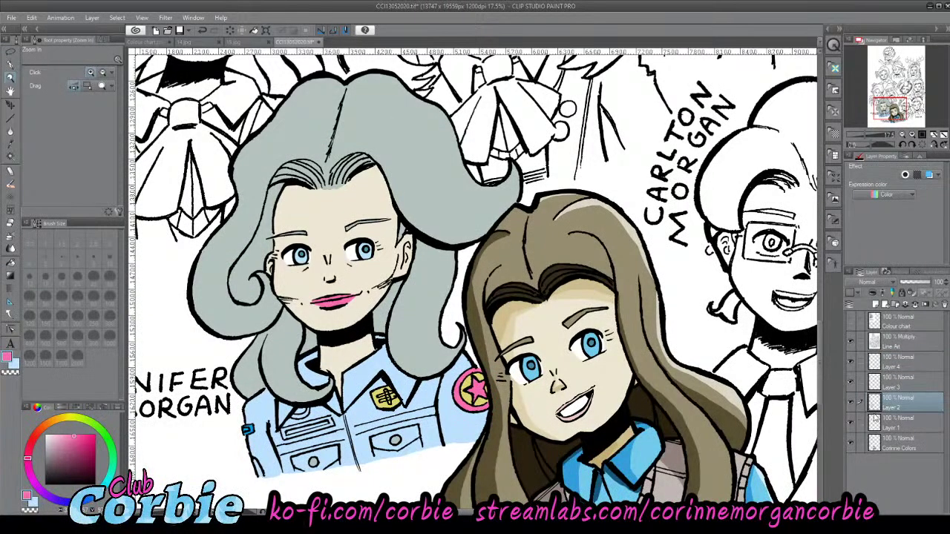
click(852, 425)
click(850, 425)
click(898, 420)
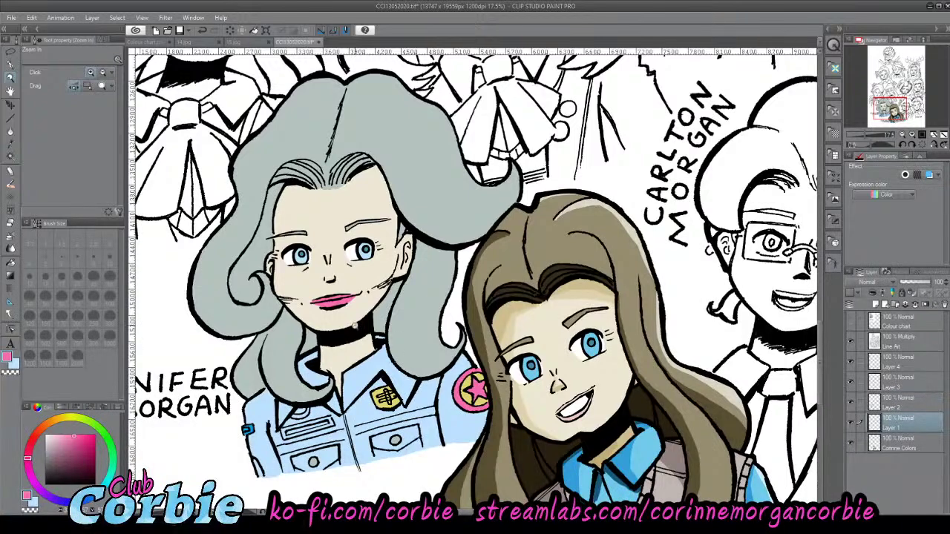
- Auto-select the woman's face and neck skin area on Layer 1, referring to the editing layer only
click(329, 310)
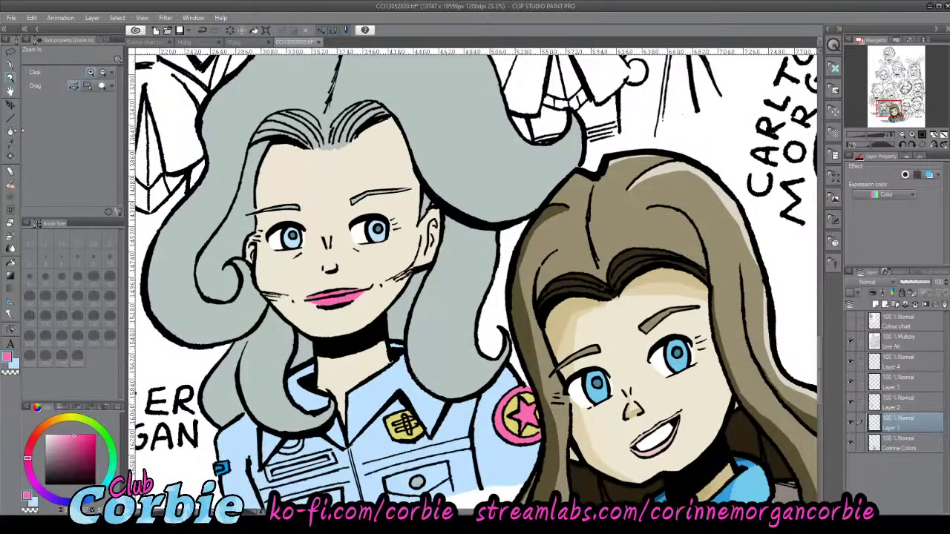
click(11, 155)
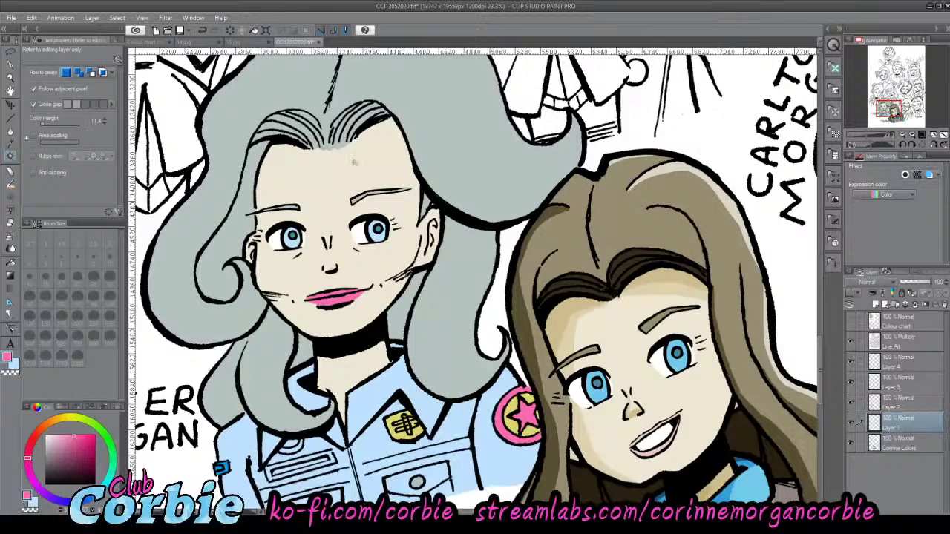
click(353, 160)
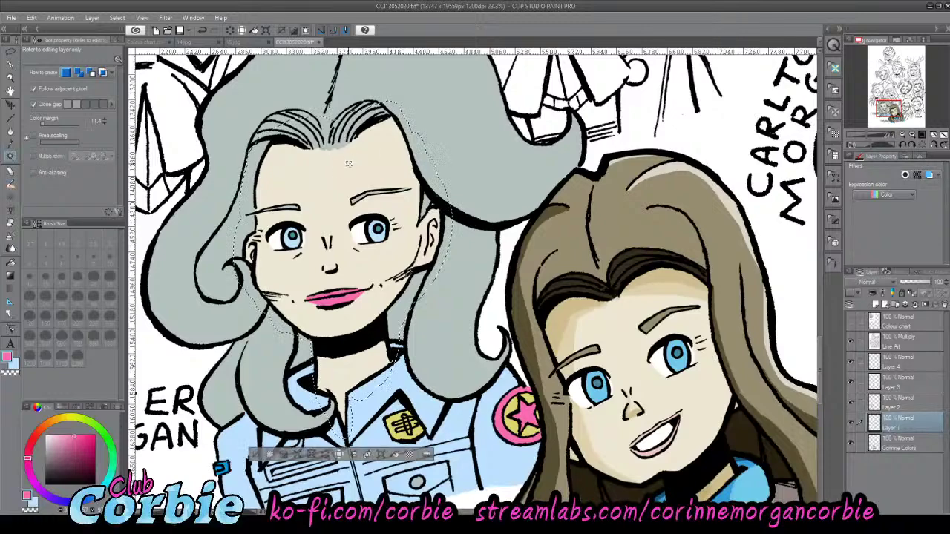
click(11, 76)
click(335, 266)
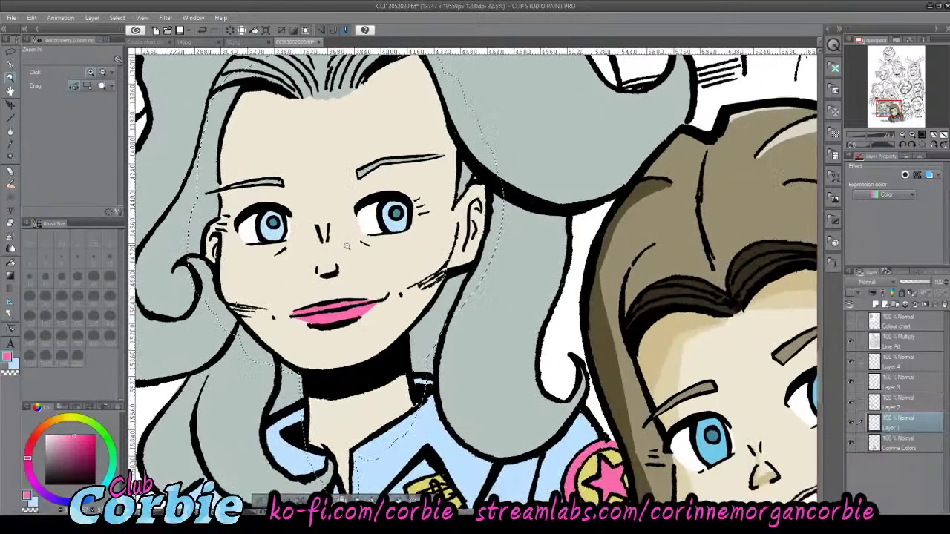
- Sample the skin colour from the woman's forehead and set the G-pen to size 60
click(11, 145)
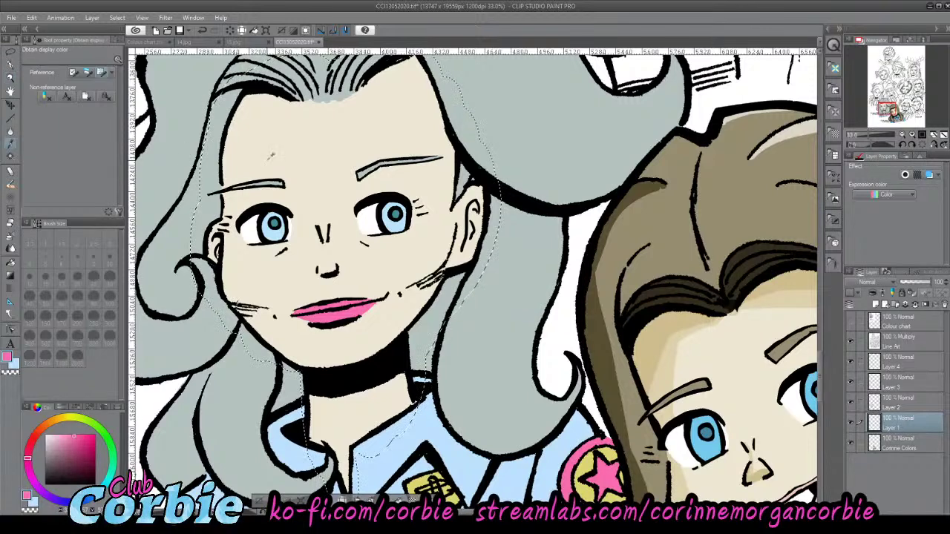
click(294, 144)
click(11, 67)
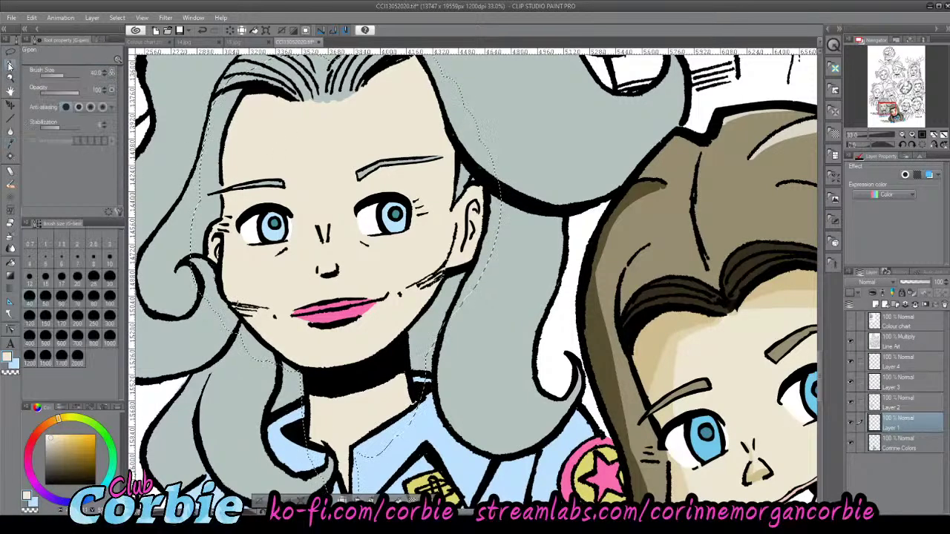
click(60, 302)
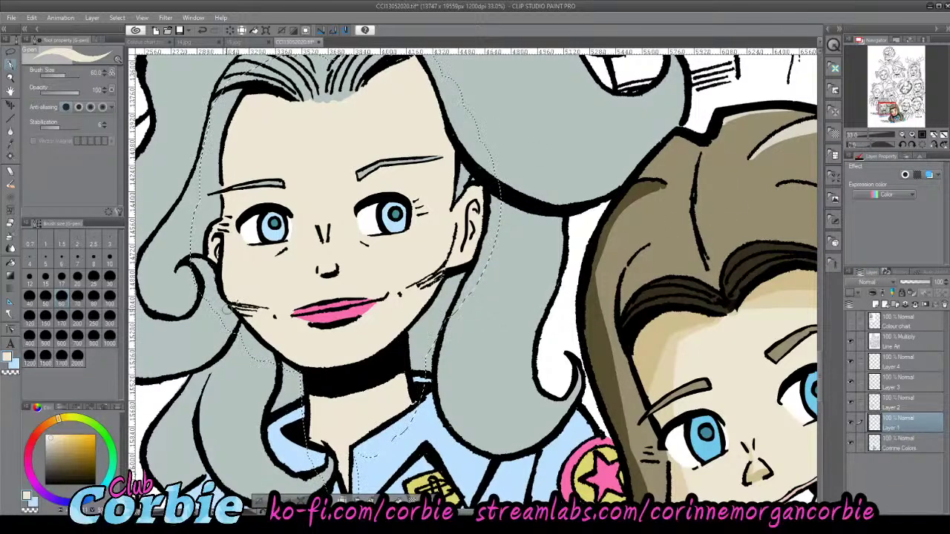
double_click(201, 9)
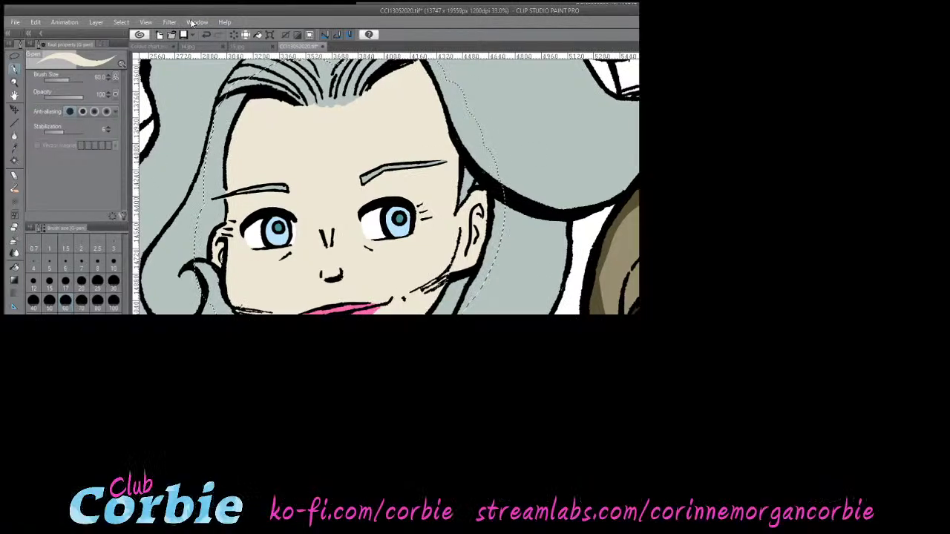
double_click(214, 9)
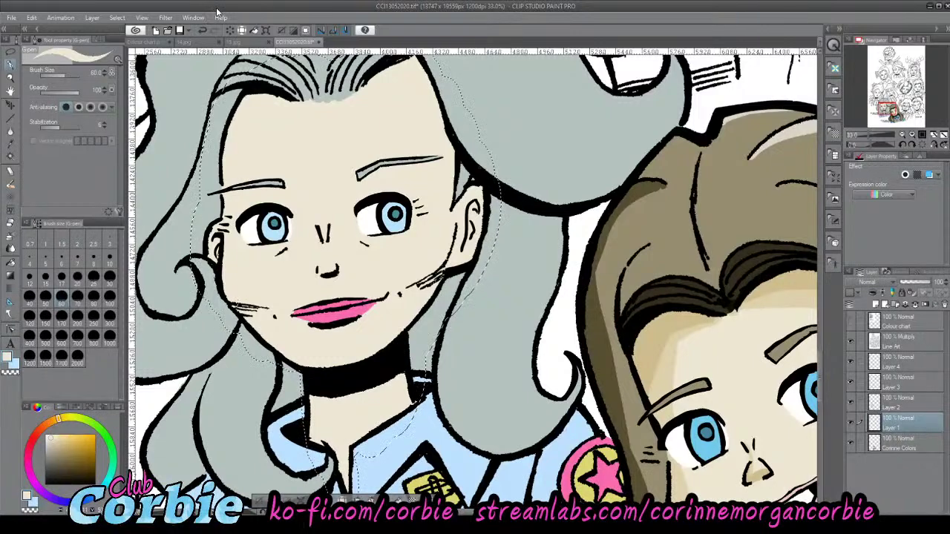
- Add a new layer directly above Layer 1 and set its blending mode to Multiply
click(216, 102)
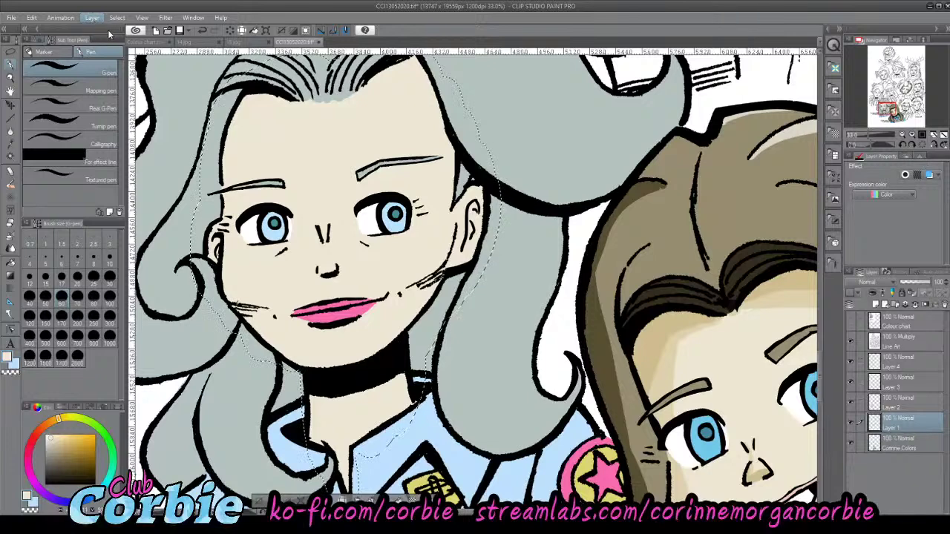
key(ctrl+shift+n)
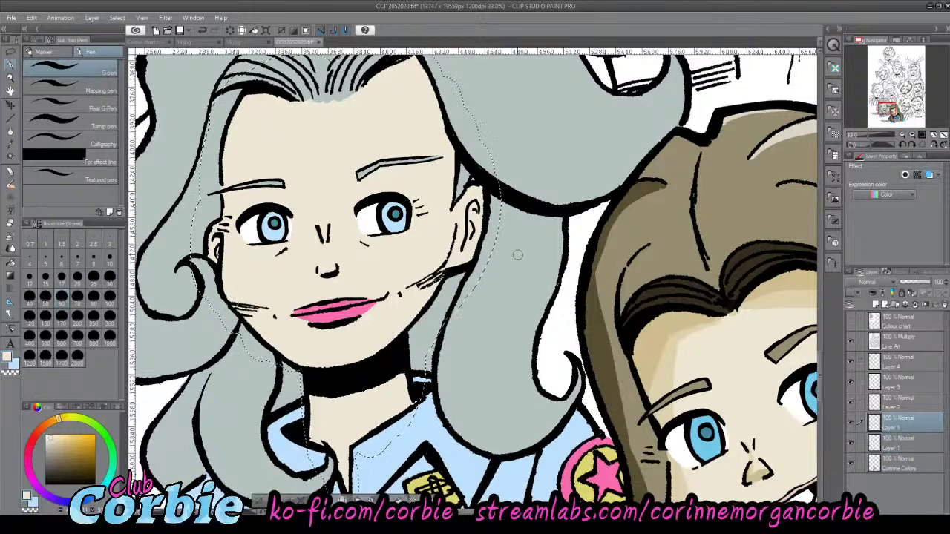
click(850, 446)
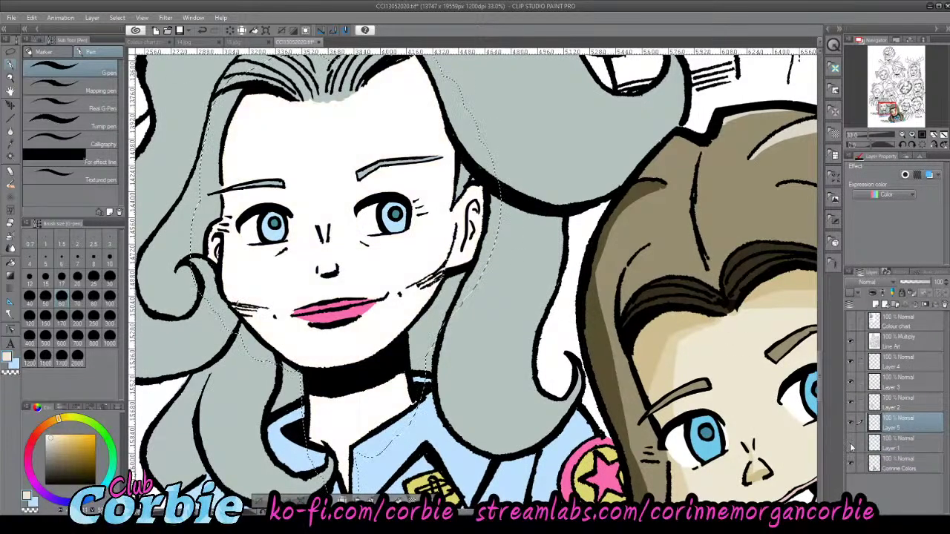
click(851, 445)
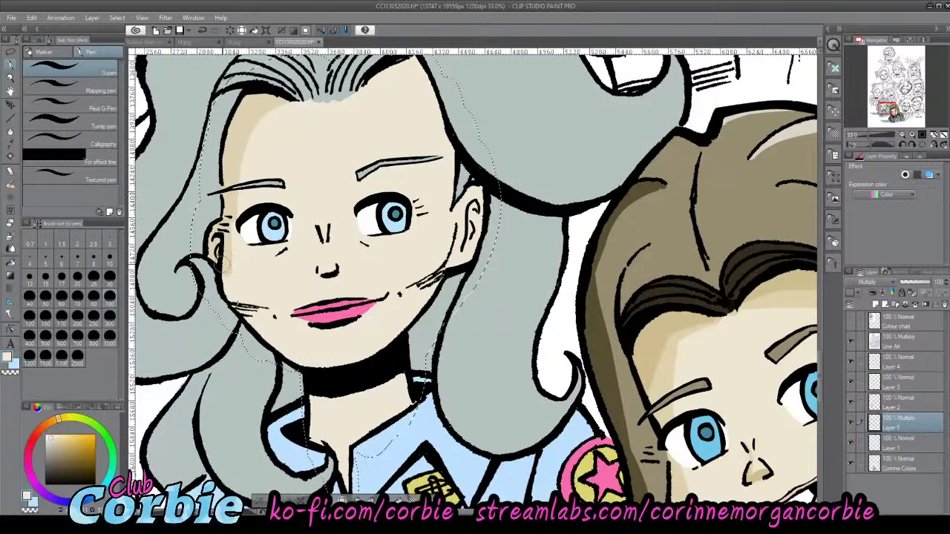
- Paint skin shadows along the side of the face, the jawline and the forehead's hairline on the Multiply layer
mouse_move(224, 289)
mouse_down()
mouse_move(287, 346)
mouse_move(335, 367)
mouse_move(272, 346)
mouse_move(233, 317)
mouse_move(257, 335)
mouse_up()
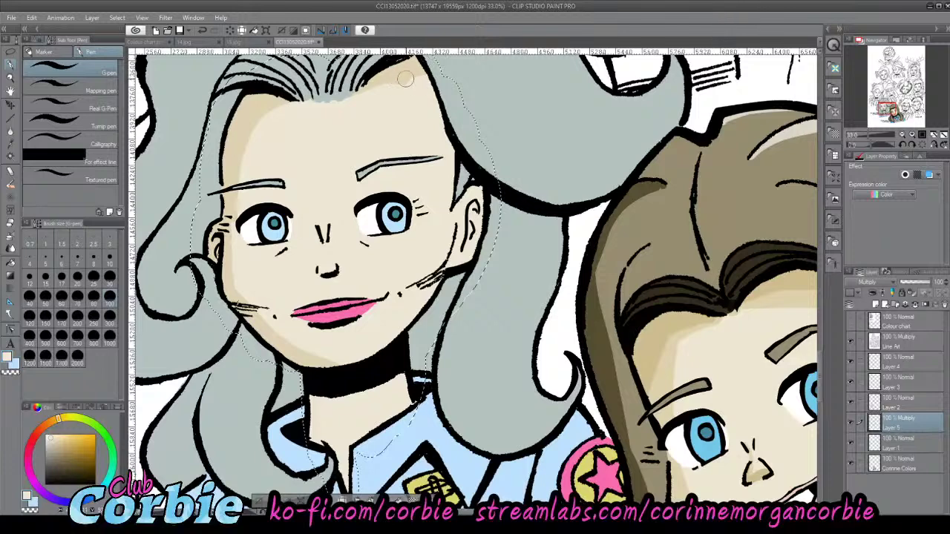
drag(405, 79, 467, 172)
drag(435, 114, 428, 81)
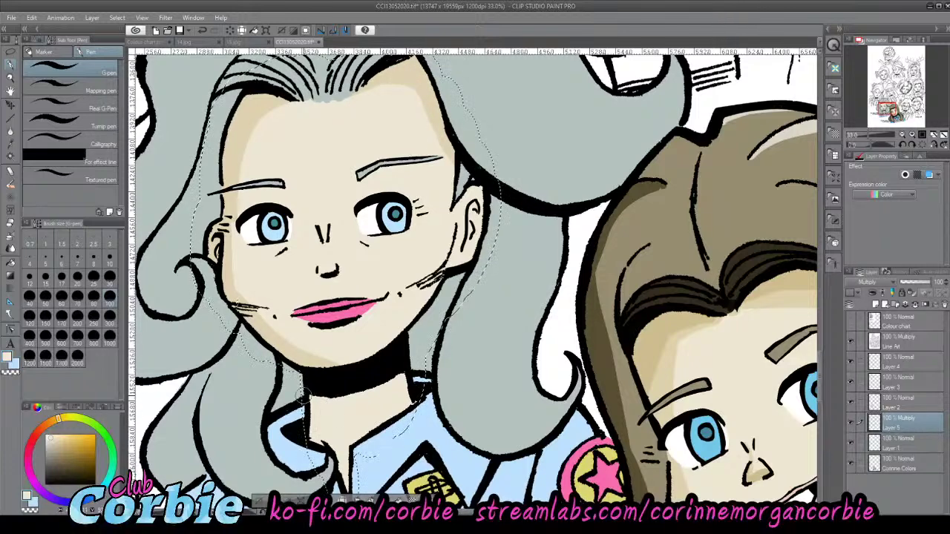
- Shade the woman's neck beneath the chin and down to the collar, undoing and repainting the unsatisfactory strokes
mouse_move(310, 398)
mouse_down()
mouse_move(387, 382)
mouse_move(336, 433)
mouse_move(339, 417)
mouse_move(359, 403)
mouse_move(313, 432)
mouse_move(402, 374)
mouse_move(373, 410)
mouse_up()
drag(329, 451, 341, 481)
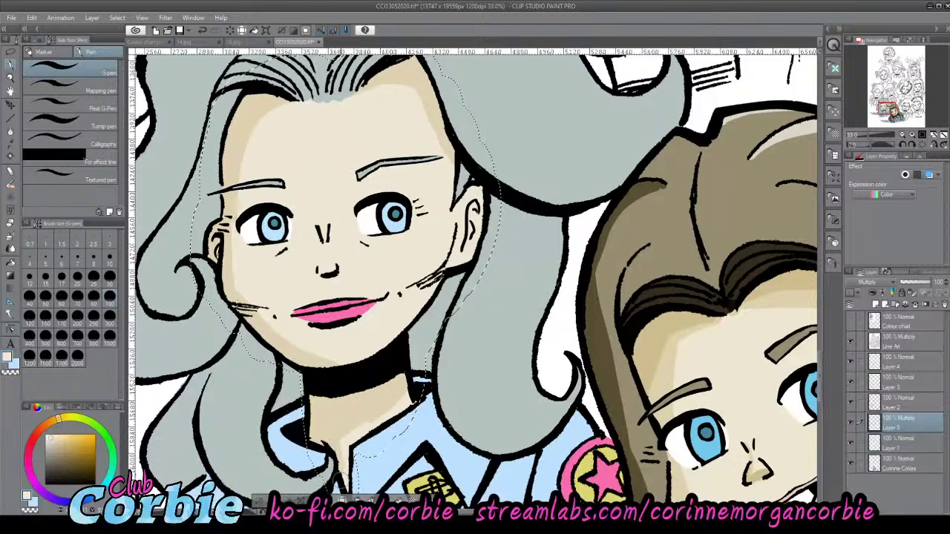
mouse_move(358, 429)
mouse_down()
mouse_move(434, 375)
mouse_move(372, 413)
mouse_up()
key(ctrl+z)
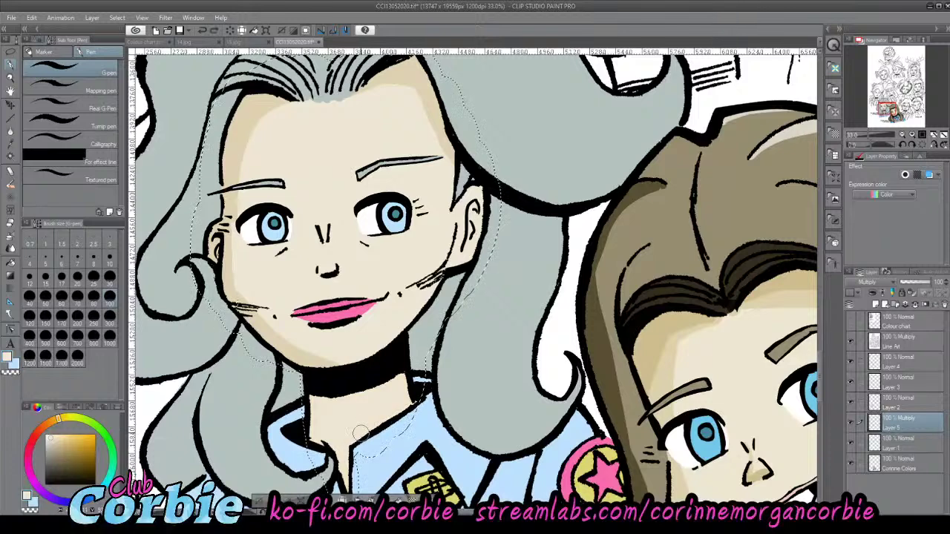
mouse_move(322, 446)
mouse_down()
mouse_move(430, 354)
mouse_move(299, 427)
mouse_move(383, 375)
mouse_move(295, 423)
mouse_move(297, 411)
mouse_move(339, 407)
mouse_move(340, 472)
mouse_up()
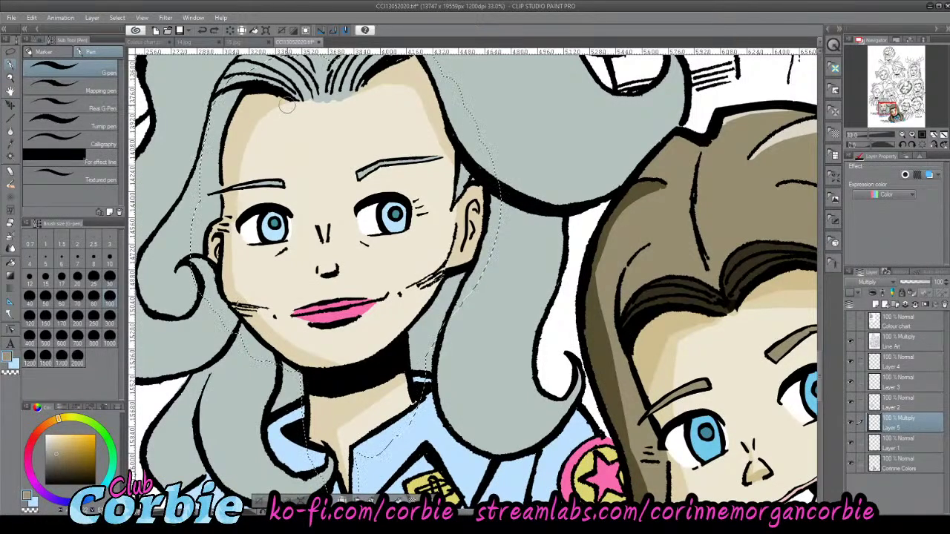
- Pick a muted greyish beige and deepen the shadows at the hairline, inside the ear and on the neck
click(63, 444)
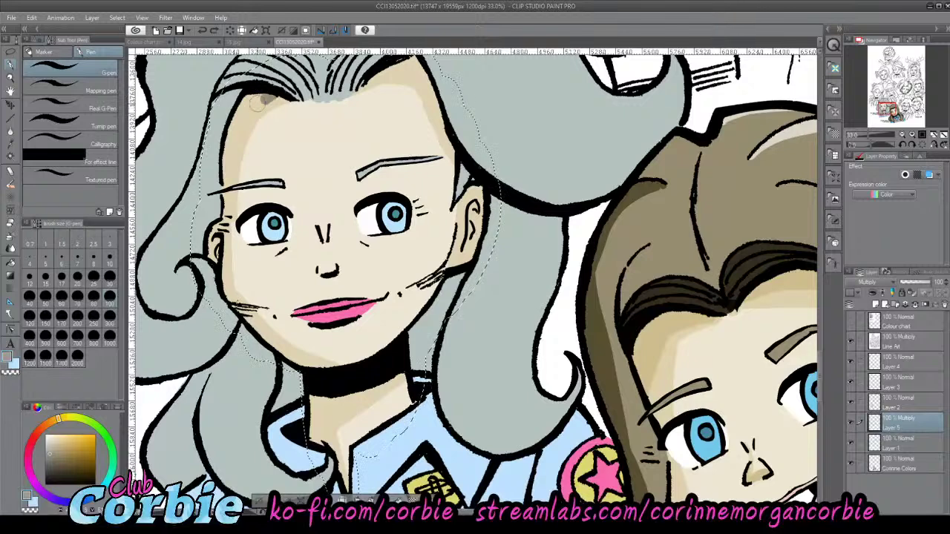
click(52, 443)
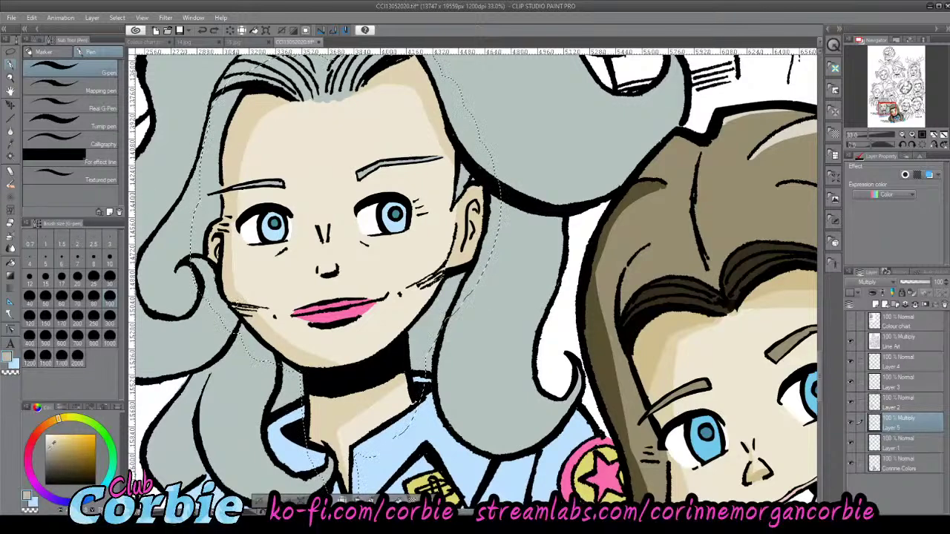
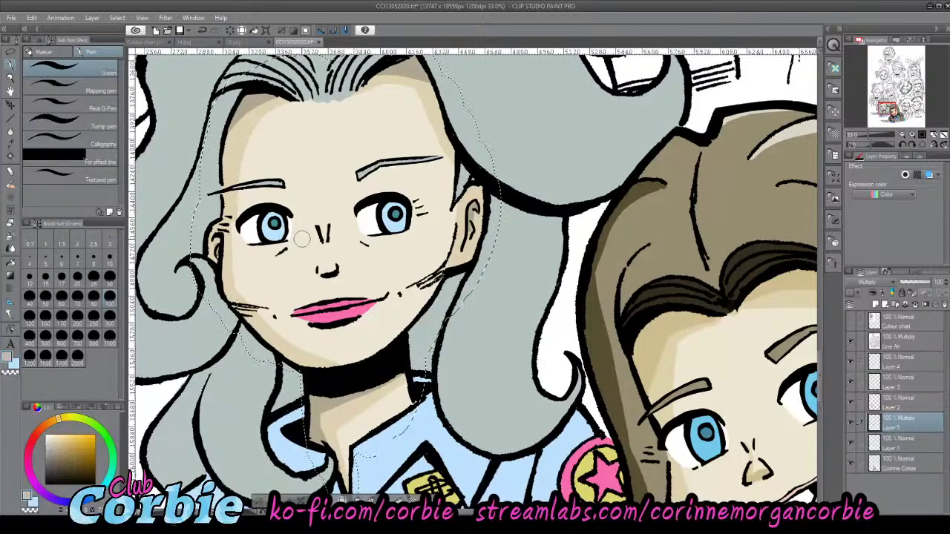
mouse_move(330, 276)
mouse_down()
mouse_move(325, 264)
mouse_move(334, 283)
mouse_up()
key(ctrl+z)
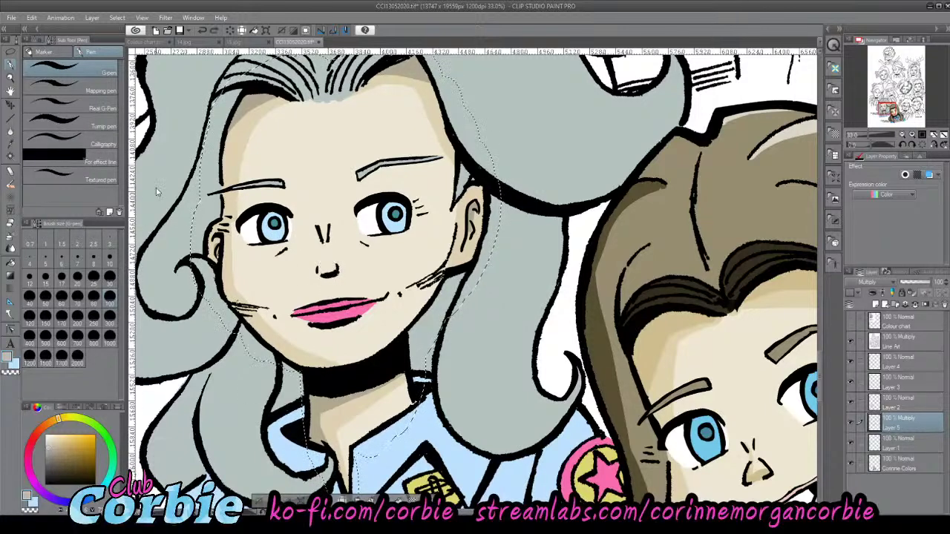
- Sample the light skin colour from the face again and set the G-pen to size 20
click(11, 78)
drag(327, 242, 378, 242)
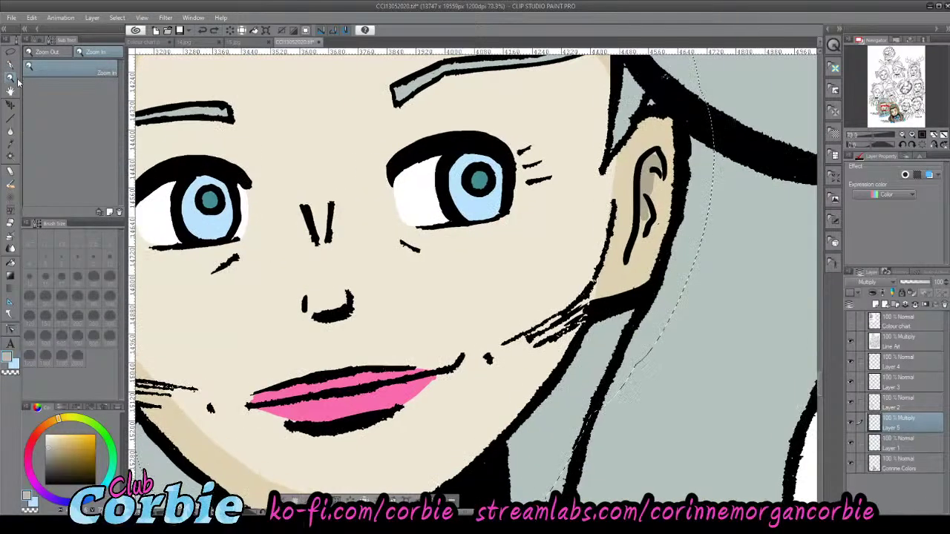
click(10, 143)
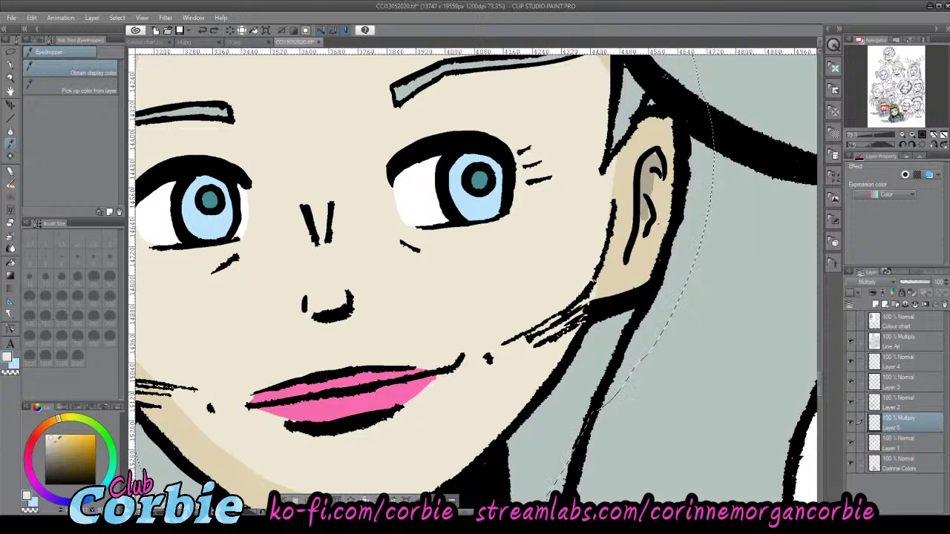
key(p)
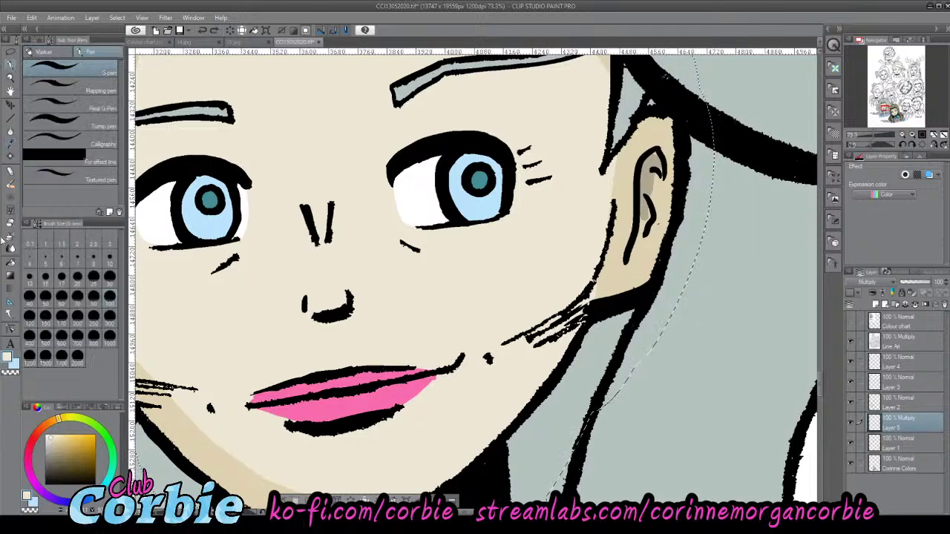
click(77, 276)
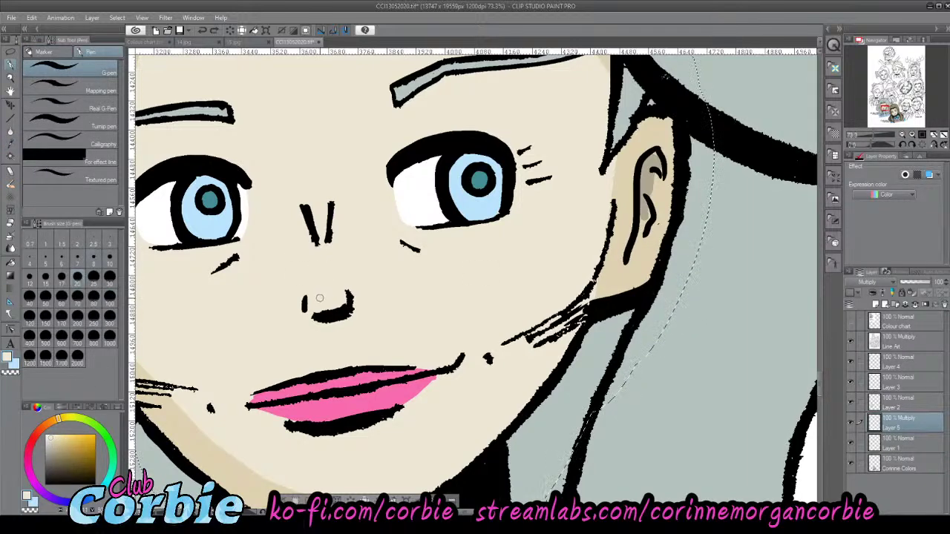
mouse_move(305, 302)
mouse_down()
mouse_move(342, 304)
mouse_move(309, 266)
mouse_move(319, 282)
mouse_up()
key(ctrl+z)
key(ctrl+z)
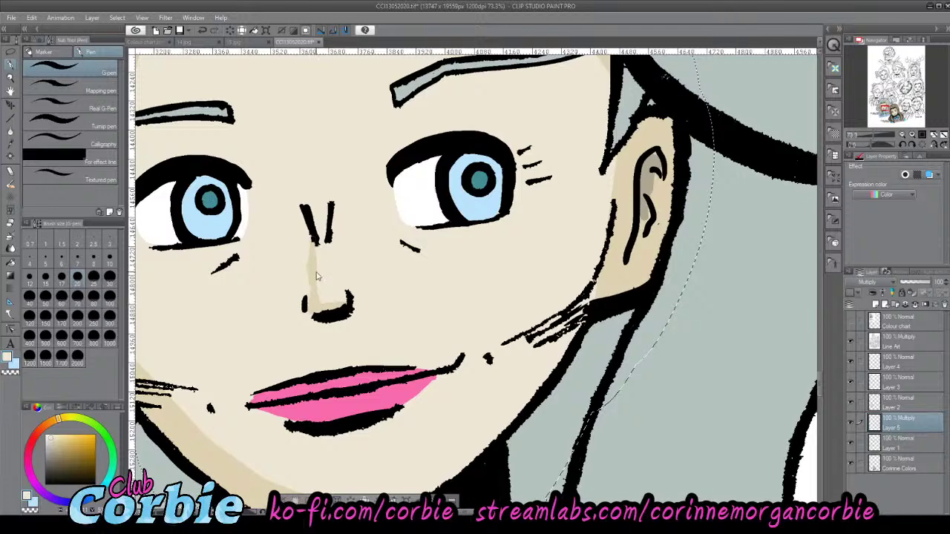
key(ctrl+z)
key(ctrl+z)
drag(313, 242, 319, 283)
key(ctrl+z)
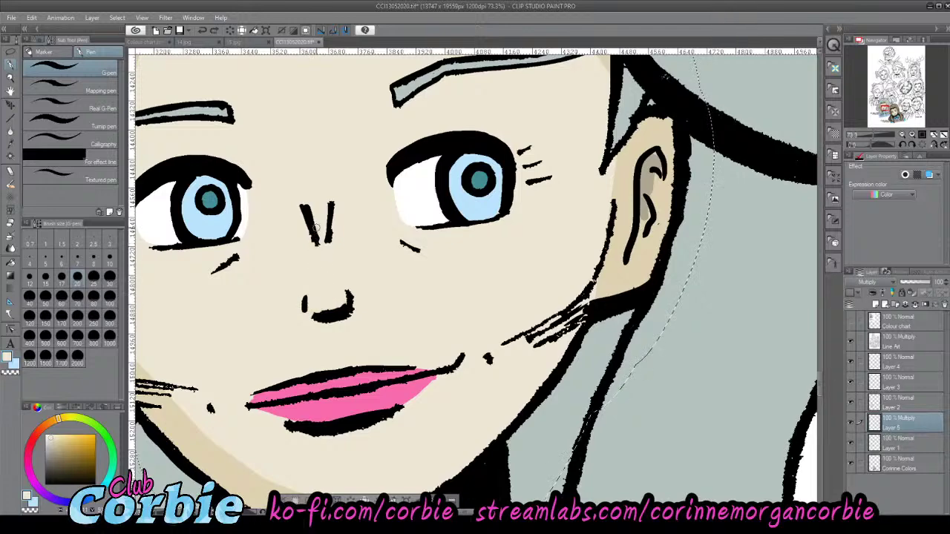
- Paint a shadow down the bridge of the nose and around its tip on the Multiply layer
mouse_move(319, 245)
mouse_down()
mouse_move(310, 308)
mouse_move(314, 246)
mouse_up()
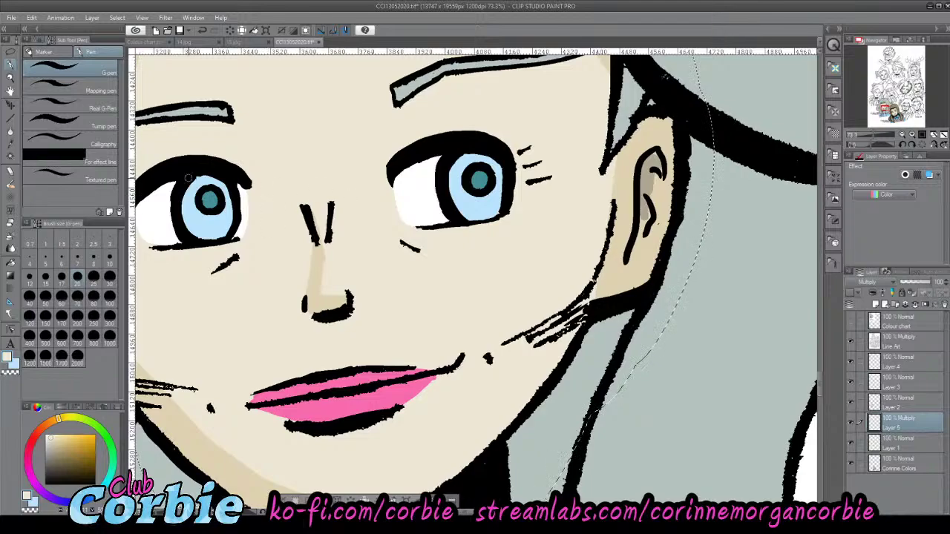
click(10, 77)
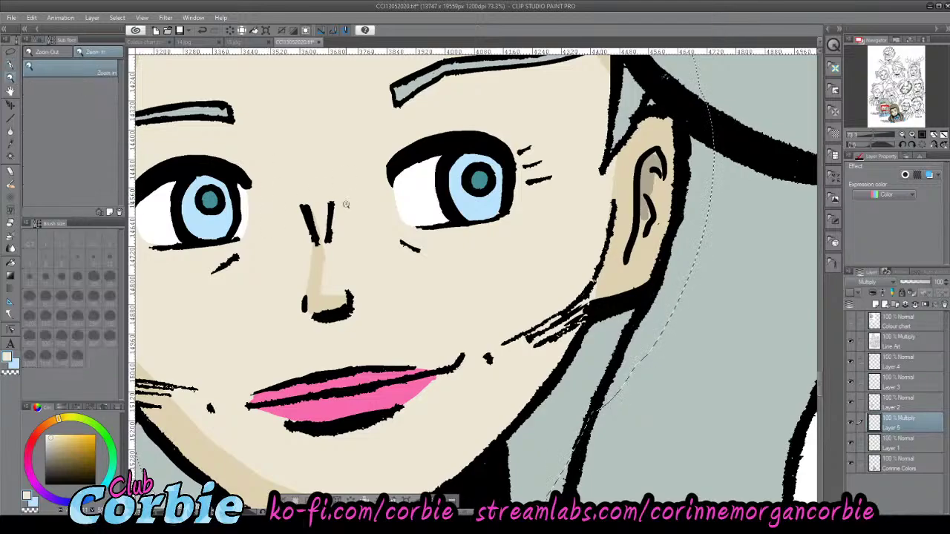
- Replace the nose shadow with a narrower, straighter G-pen shadow along the bridge and just above the tip's outline
drag(350, 194, 388, 217)
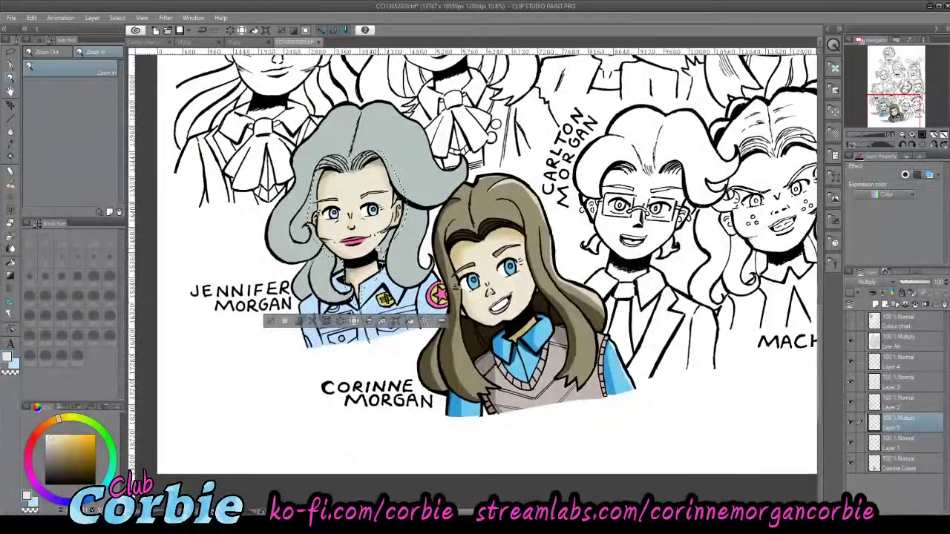
mouse_move(378, 254)
mouse_down()
mouse_move(395, 266)
mouse_move(395, 248)
mouse_up()
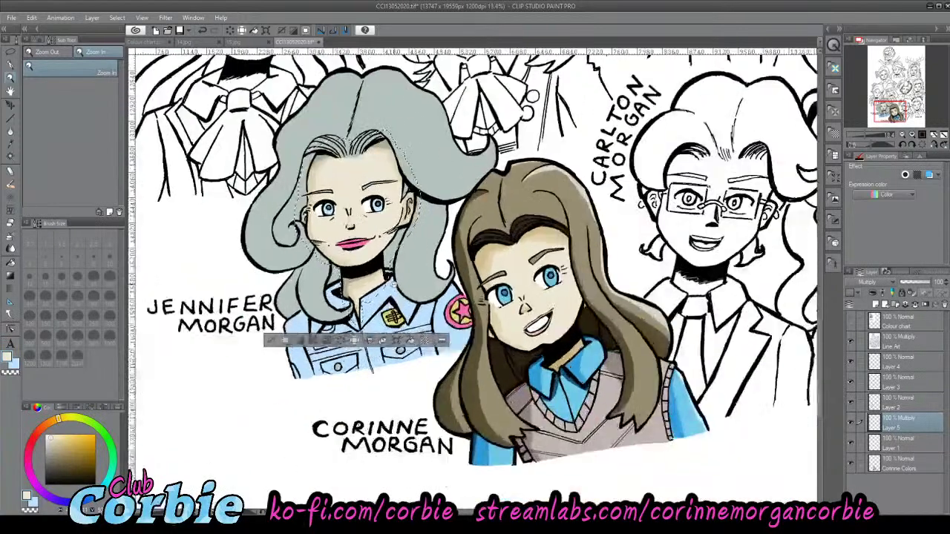
click(390, 249)
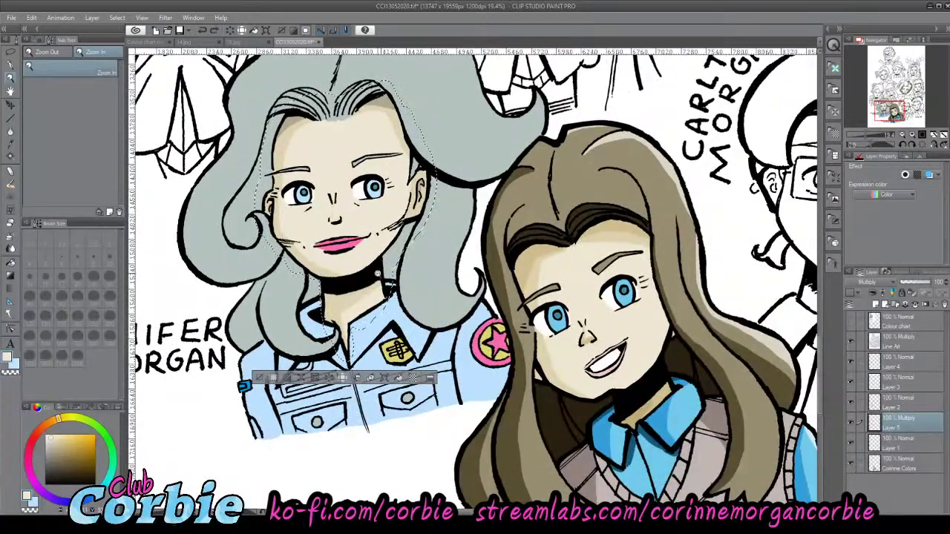
alt+click(351, 245)
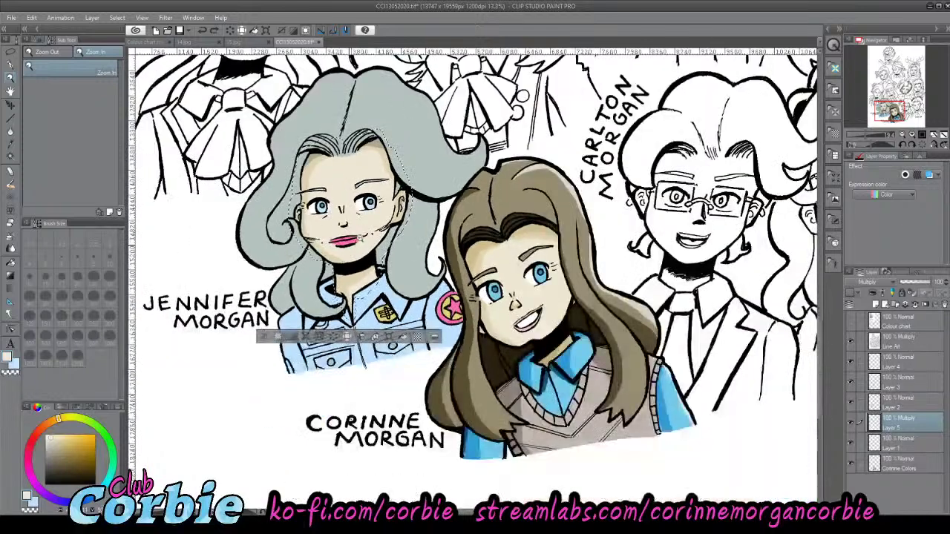
click(348, 142)
drag(349, 129, 282, 165)
key(p)
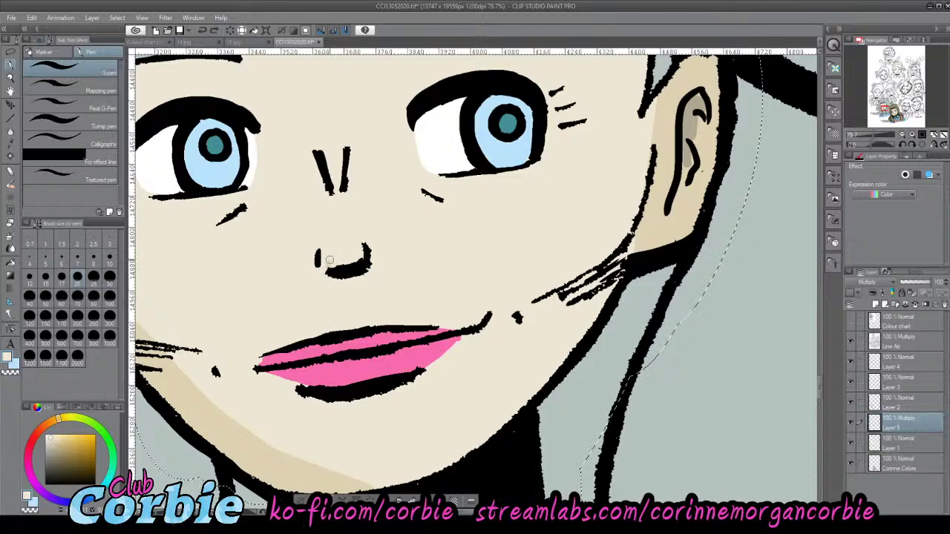
drag(324, 254, 326, 206)
drag(323, 255, 322, 186)
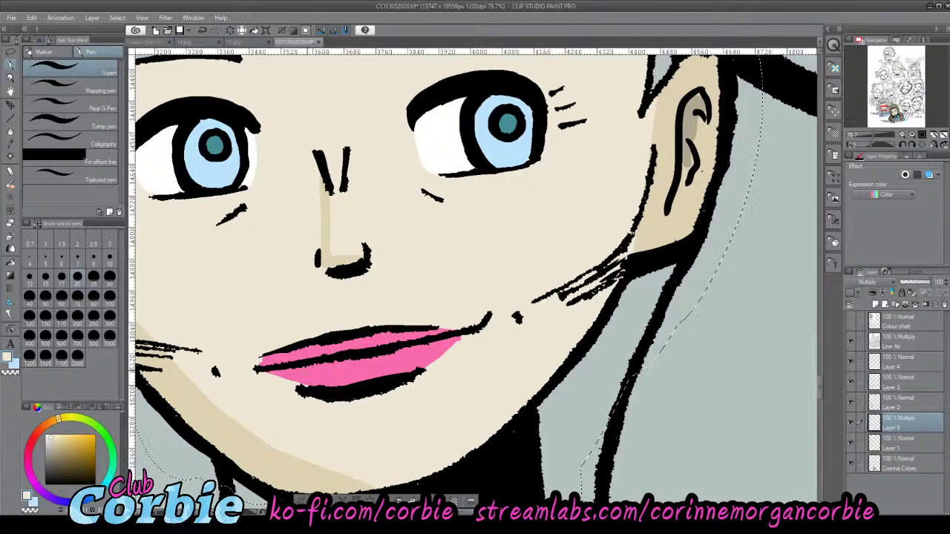
- Make Line Art the active layer and clear the selection around the woman's face and neck
click(10, 78)
drag(361, 236, 215, 238)
click(374, 236)
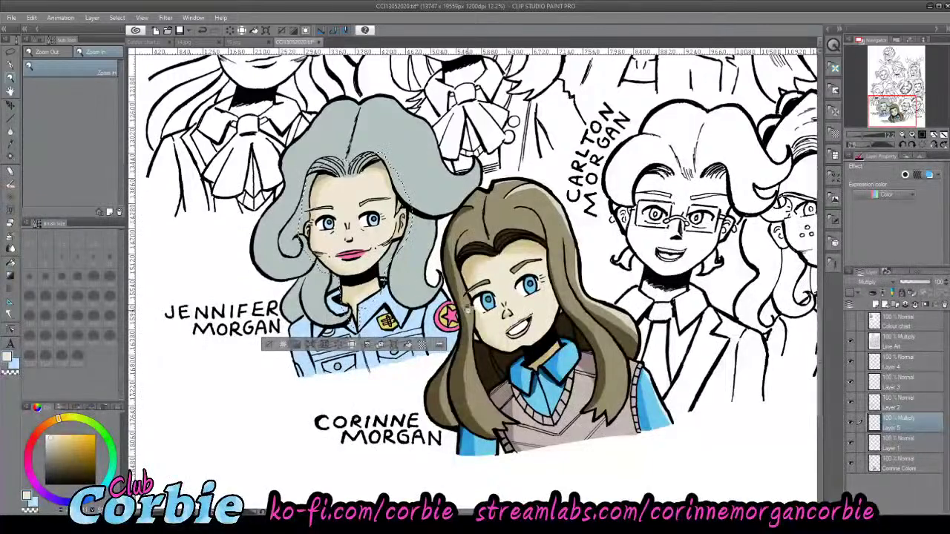
click(895, 344)
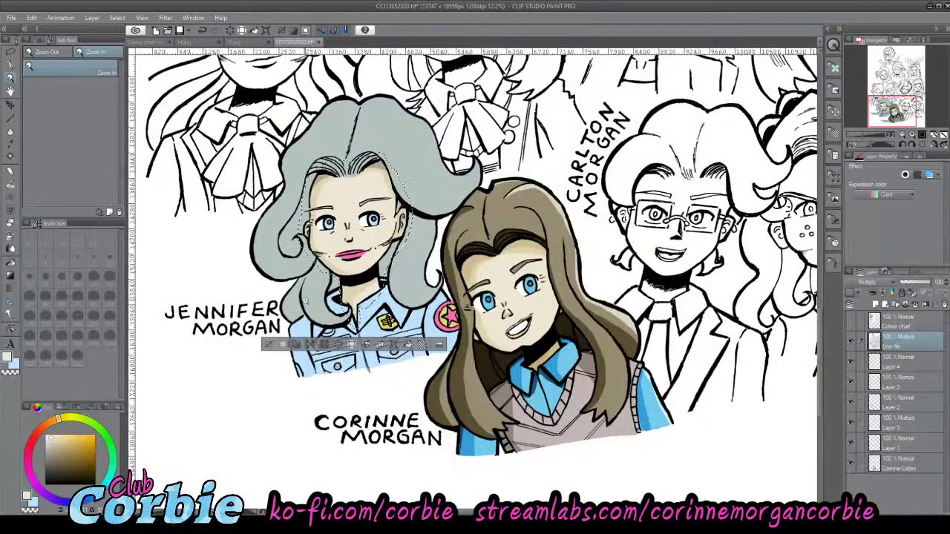
key(ctrl+d)
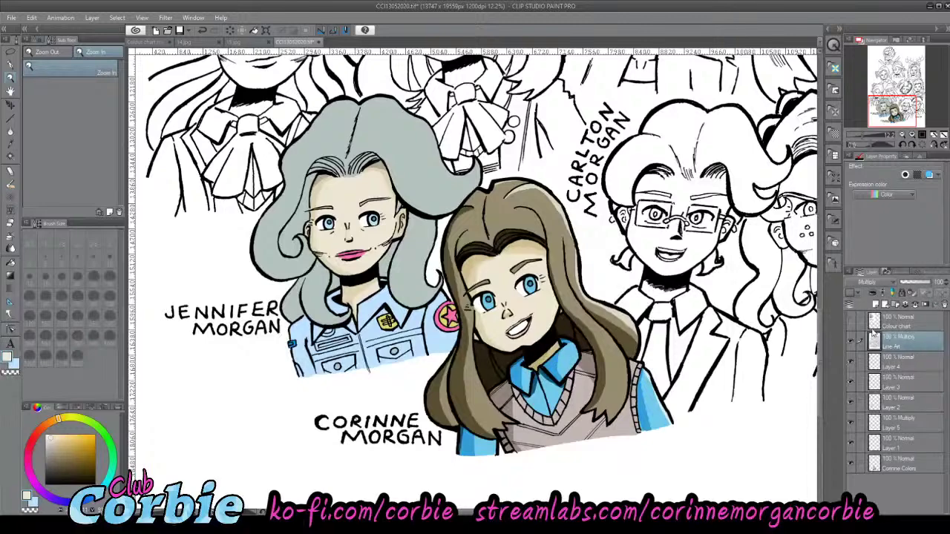
- Hide and show Line Art, Layer 3 and Layer 2 in turn to identify the layer holding the grey hair
click(853, 343)
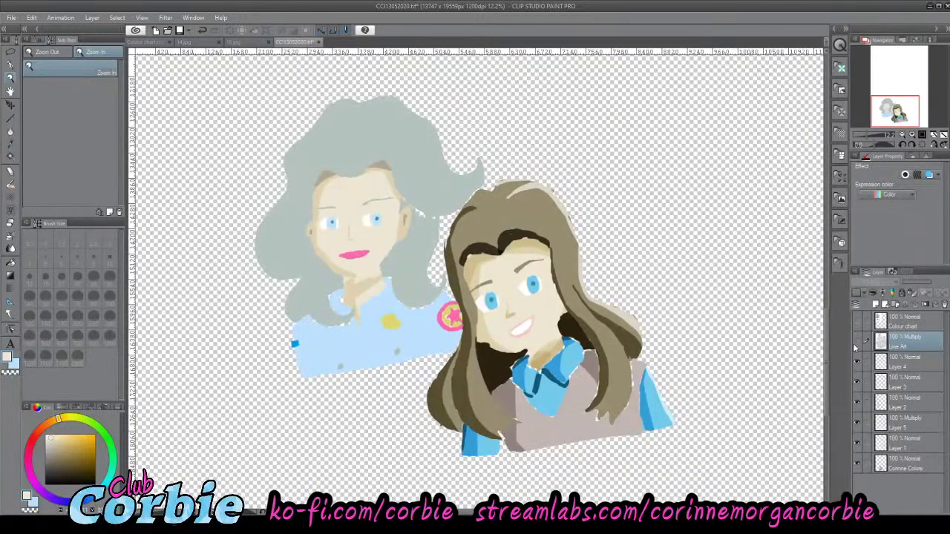
click(857, 342)
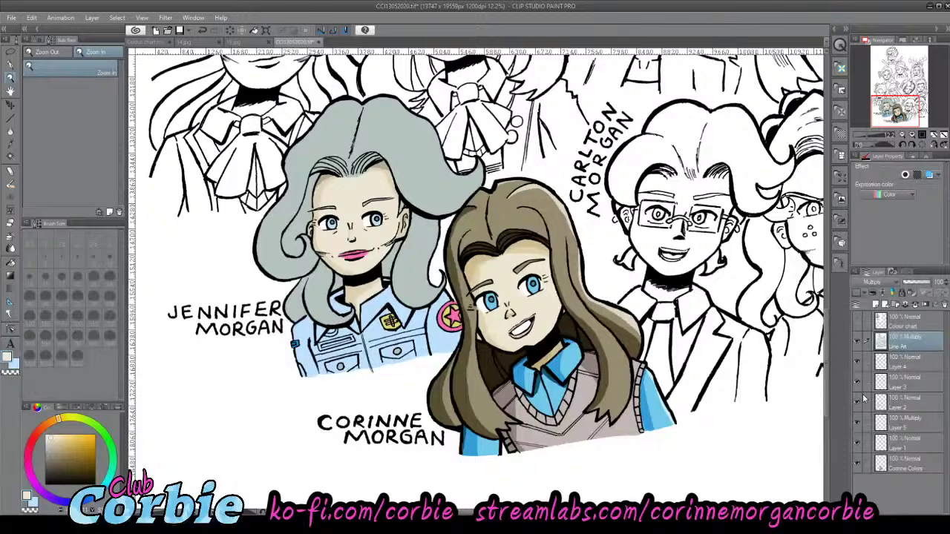
click(857, 383)
click(858, 384)
click(857, 403)
click(857, 403)
click(891, 384)
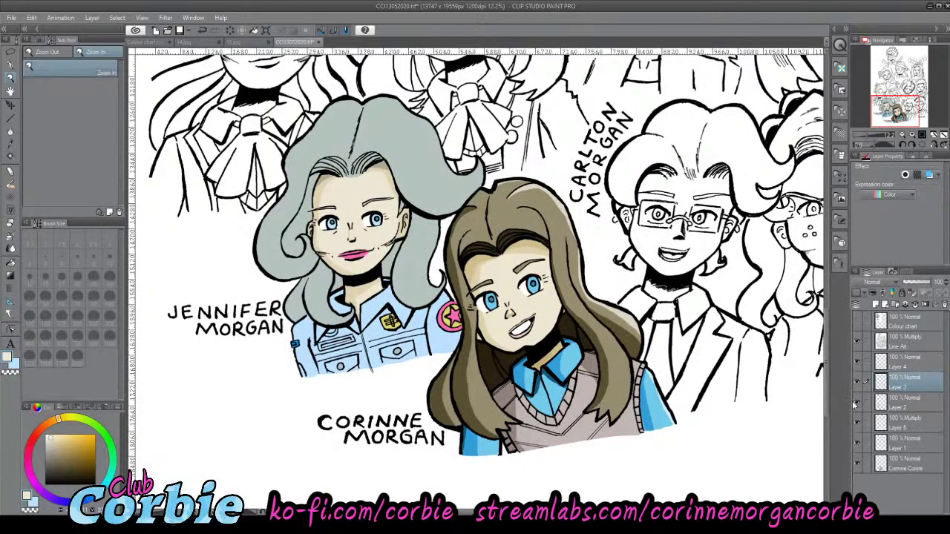
click(858, 403)
click(907, 404)
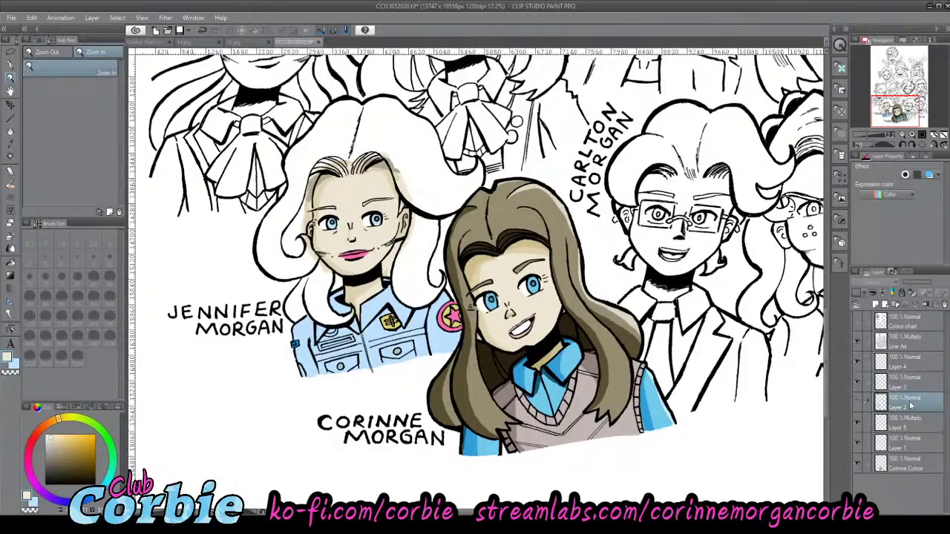
click(858, 403)
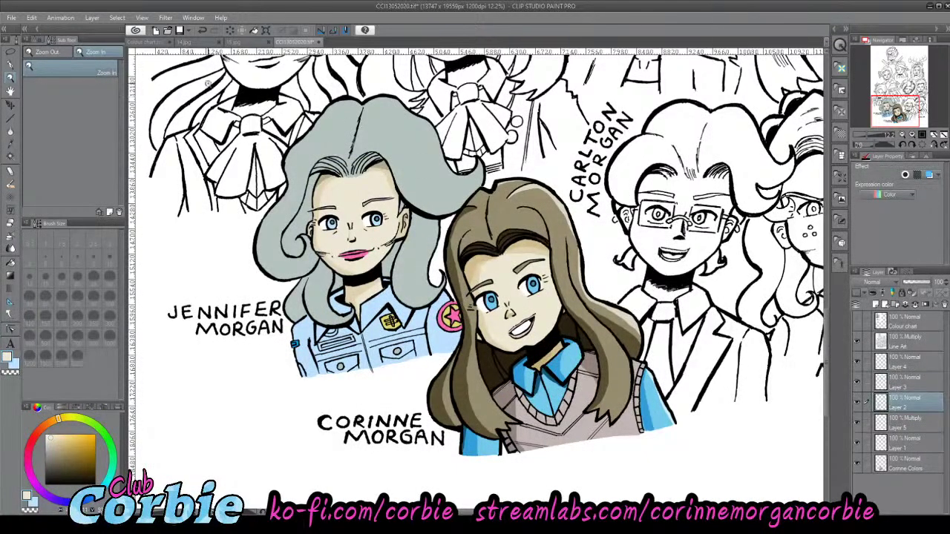
- Add a new layer above Layer 2 and auto-select the grey hair area on Layer 2
click(97, 32)
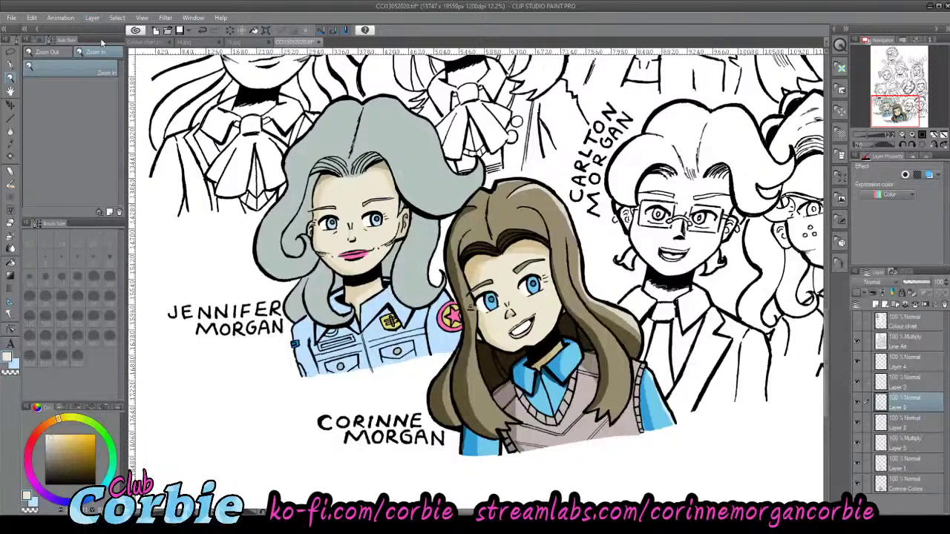
click(881, 421)
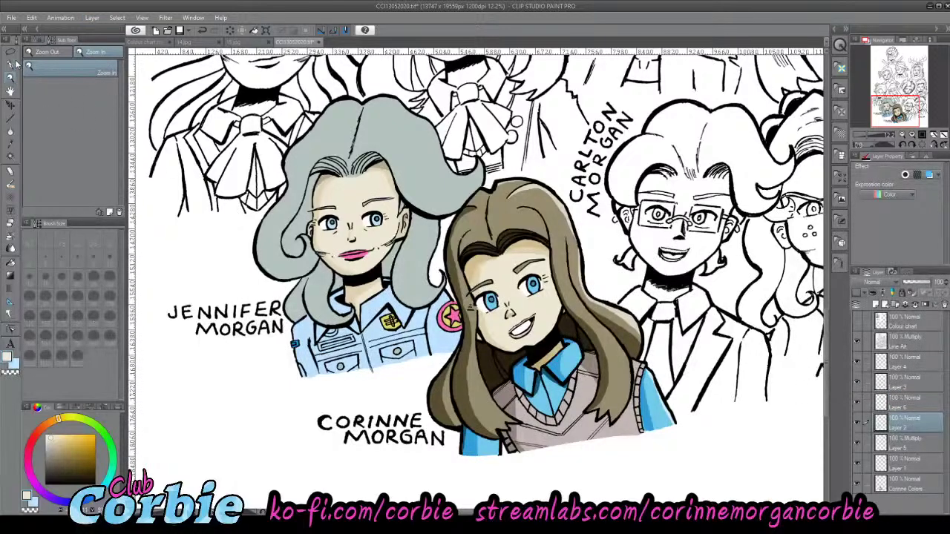
click(11, 157)
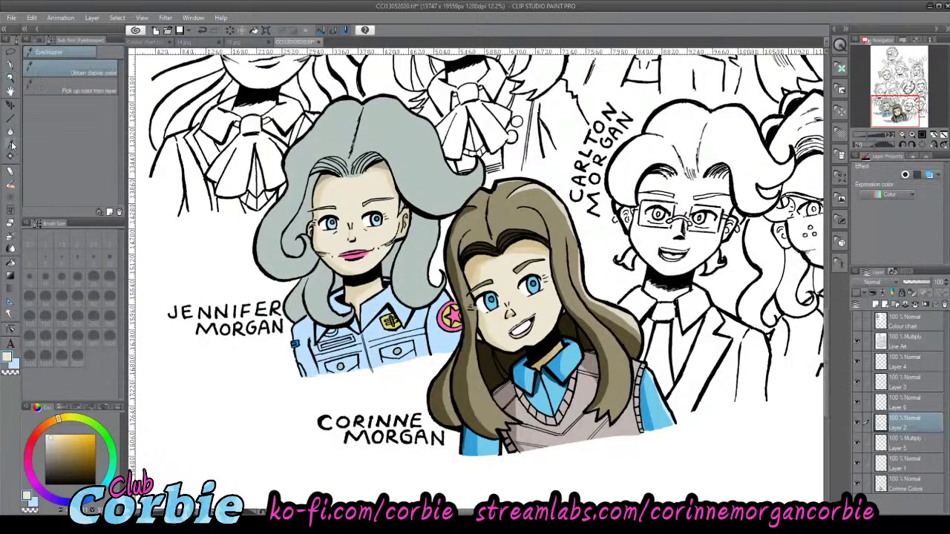
click(398, 185)
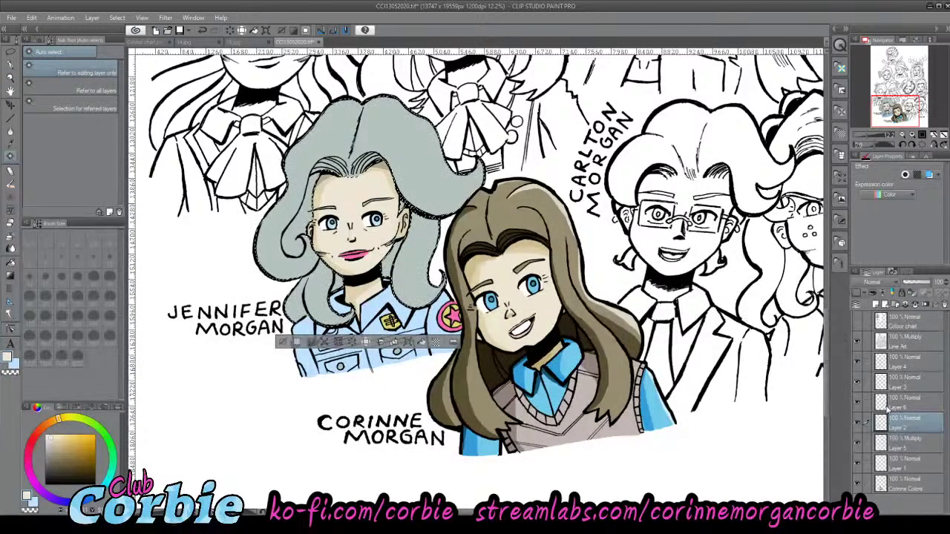
- Set the new layer above the hair's flat colour to Multiply blending
click(891, 404)
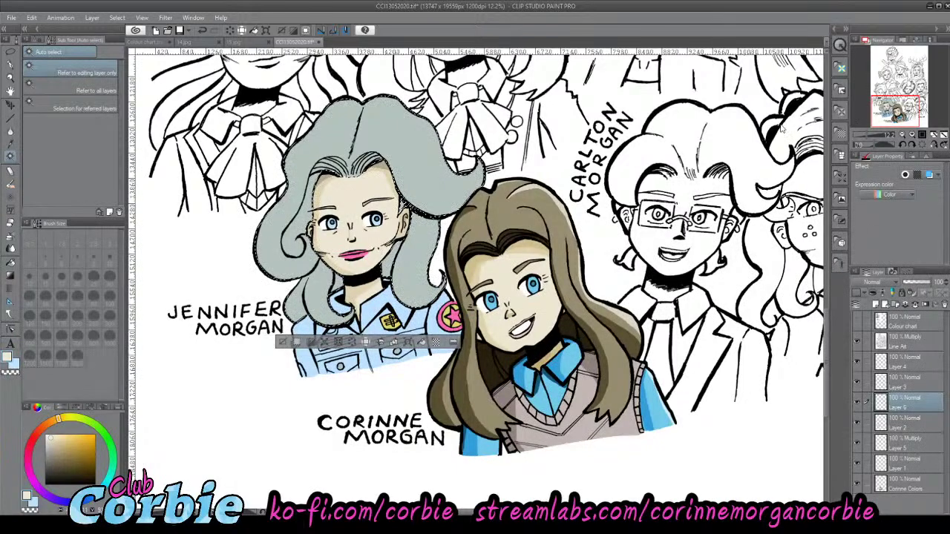
click(10, 66)
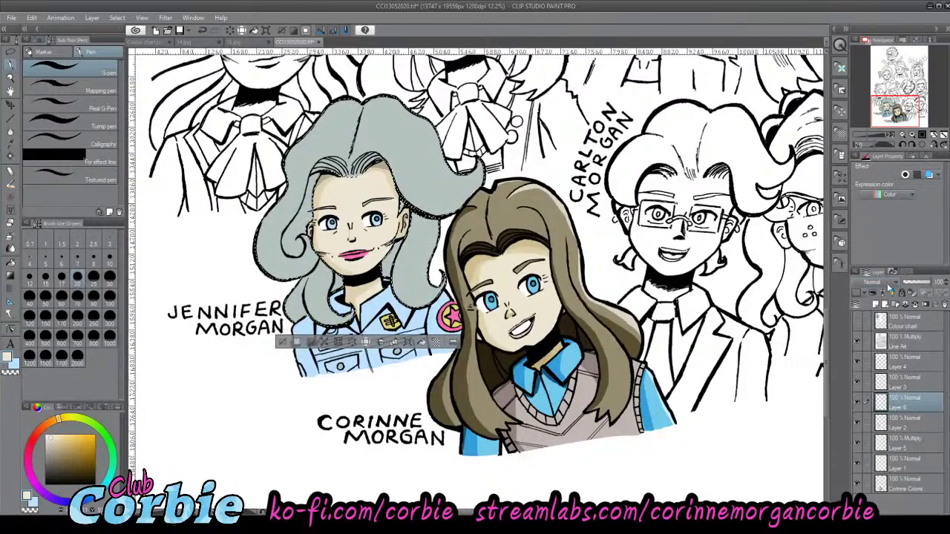
click(871, 35)
- Sample the hair's grey and shade the outer edge of the crown with the G-pen at size 250
click(11, 77)
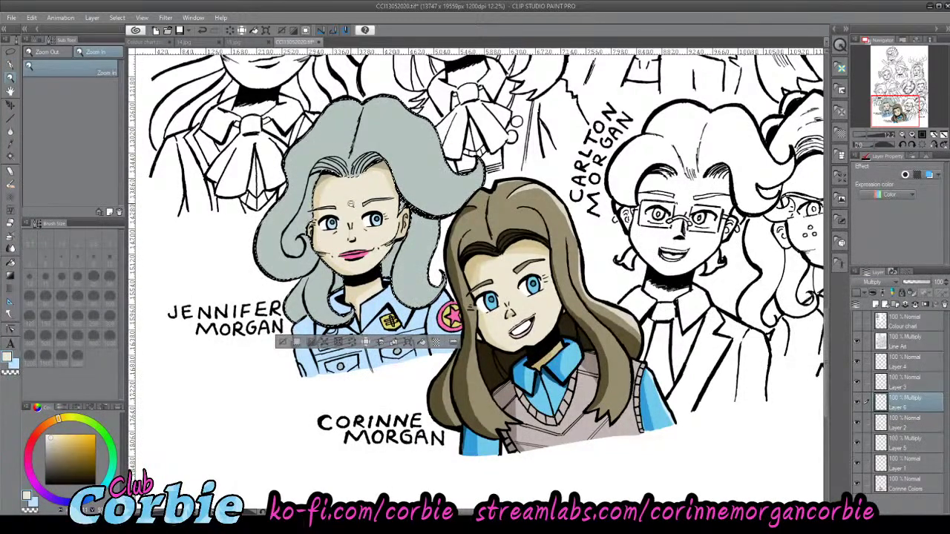
click(349, 195)
drag(376, 183, 354, 189)
drag(335, 77, 346, 79)
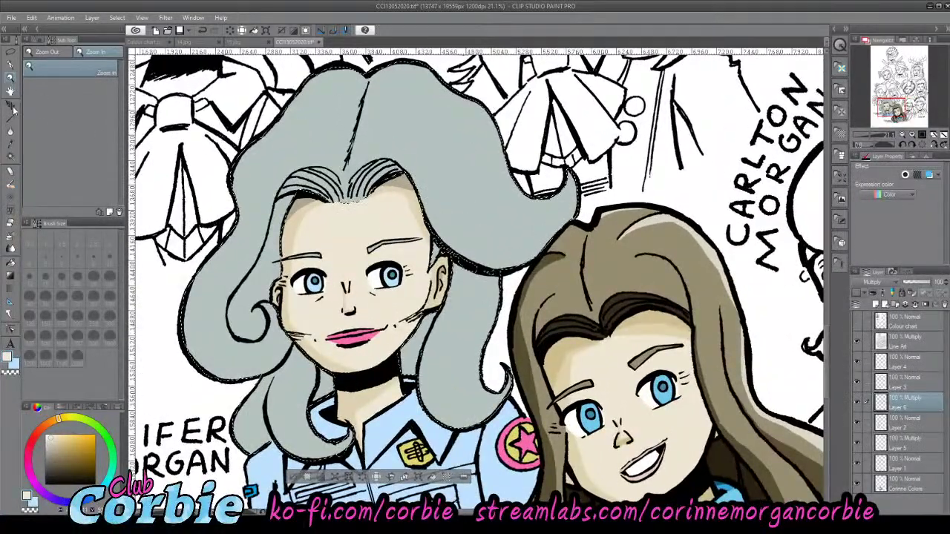
click(11, 143)
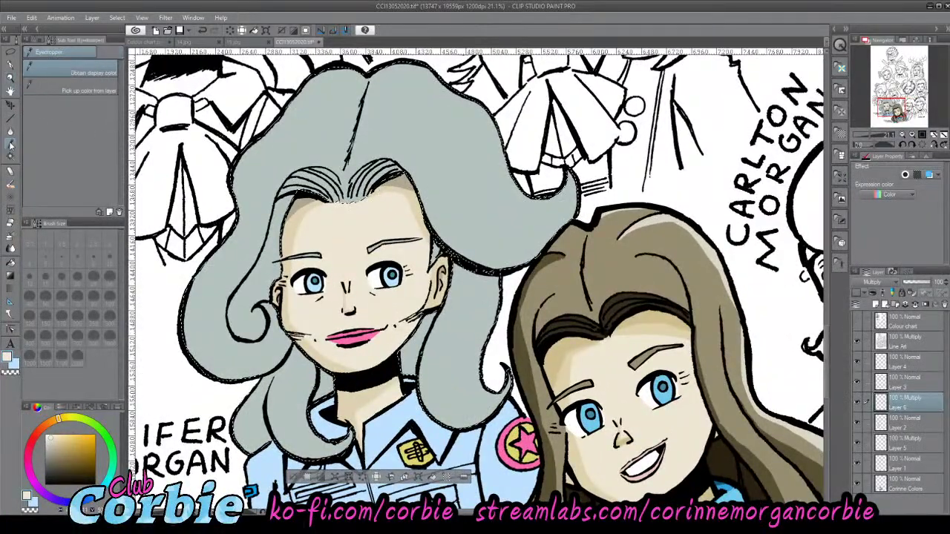
click(11, 66)
click(107, 302)
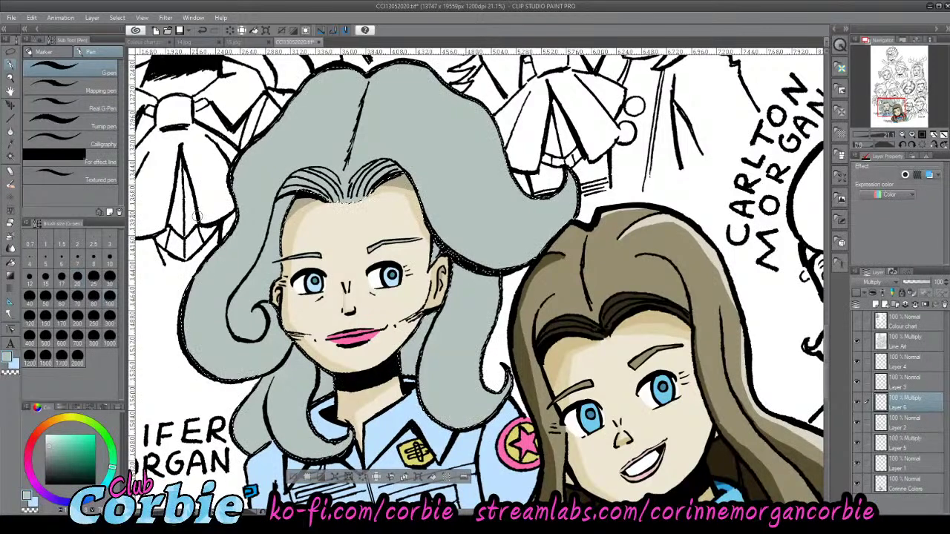
click(90, 323)
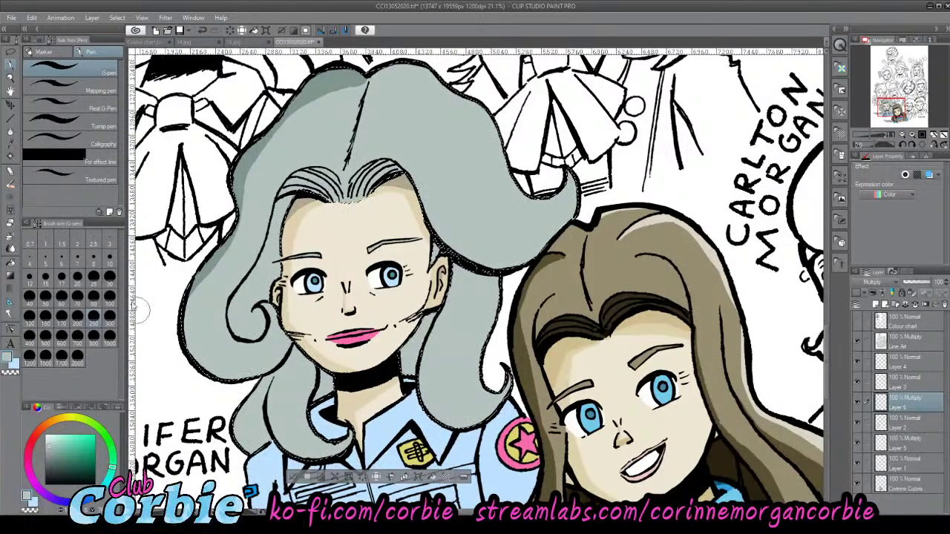
- Shade the outer and lower edge of the large side curl and its tip by the ear with the G-pen at size 50
click(11, 78)
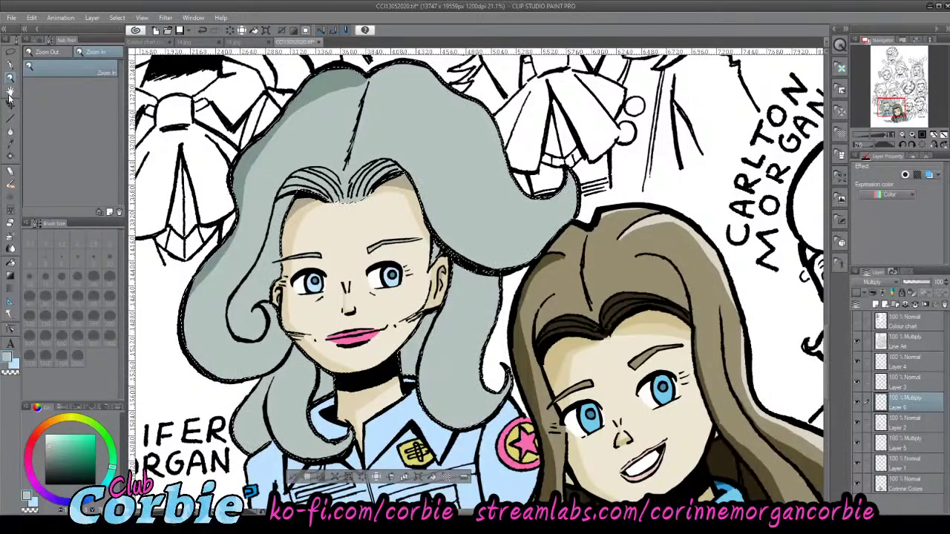
drag(222, 363, 228, 359)
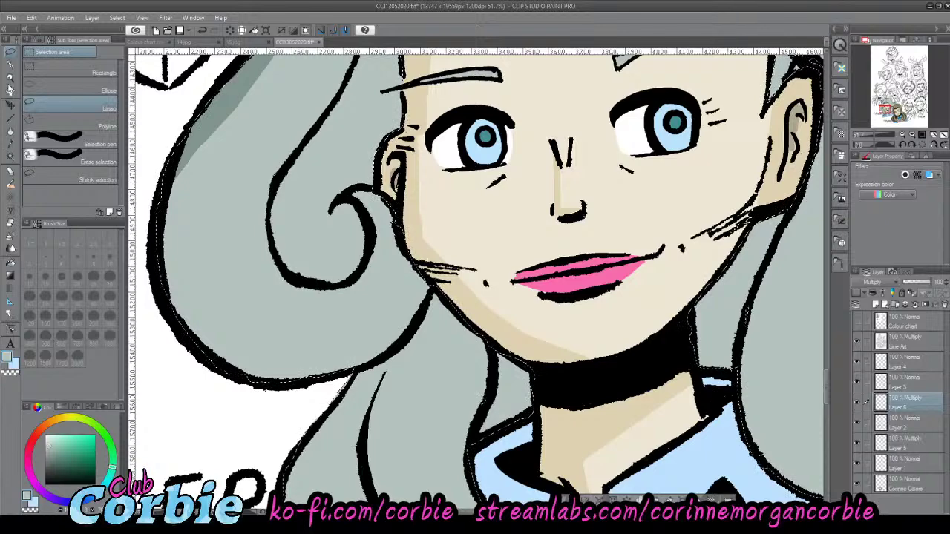
click(10, 64)
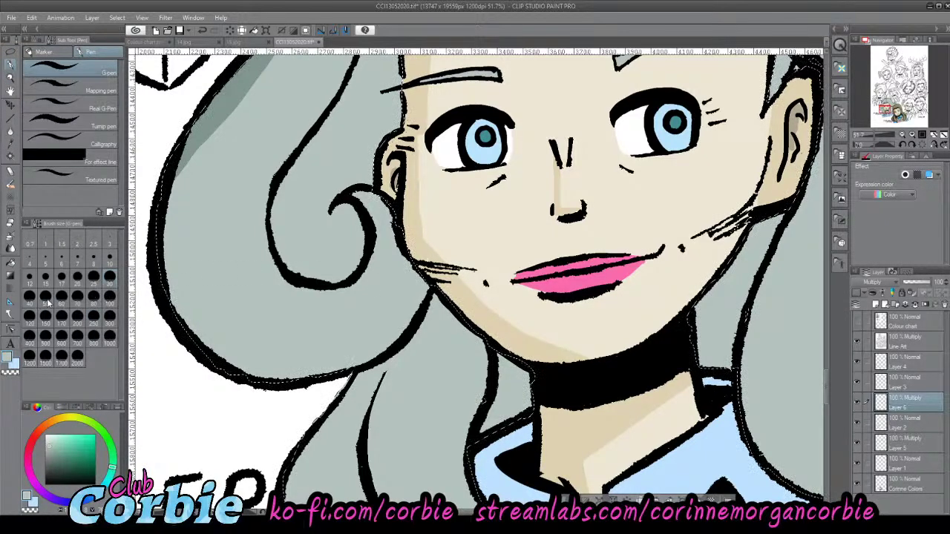
mouse_move(407, 260)
mouse_down()
mouse_move(344, 316)
mouse_move(191, 328)
mouse_up()
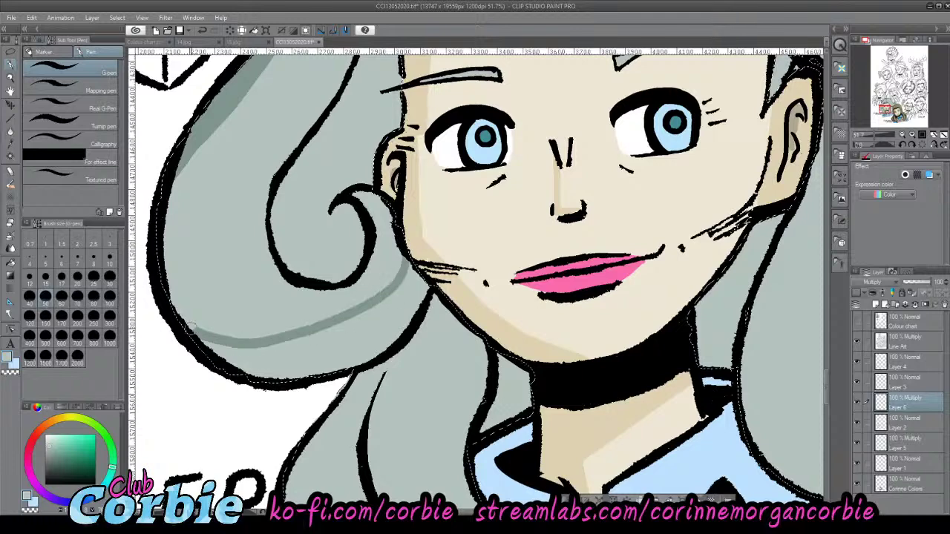
key(ctrl+z)
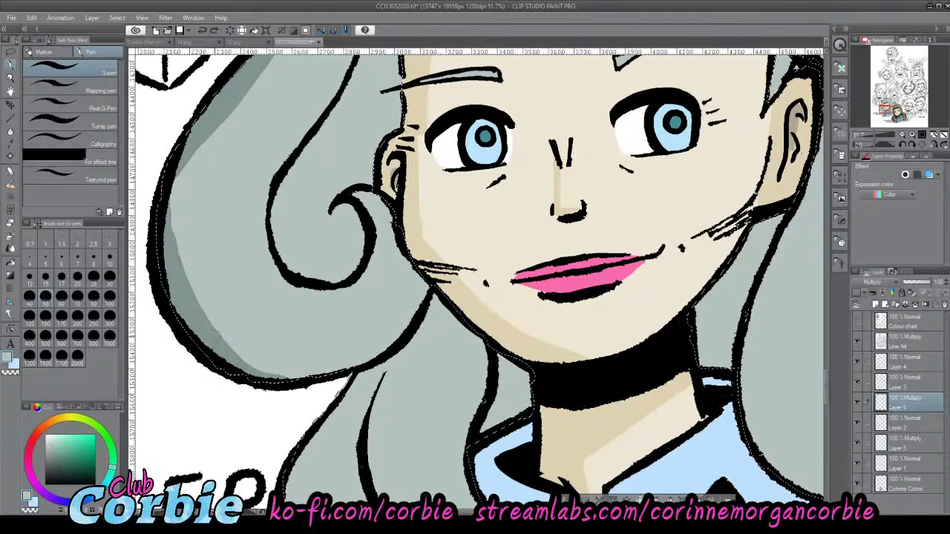
mouse_move(200, 305)
mouse_down()
mouse_move(267, 357)
mouse_move(391, 352)
mouse_move(260, 370)
mouse_move(310, 377)
mouse_up()
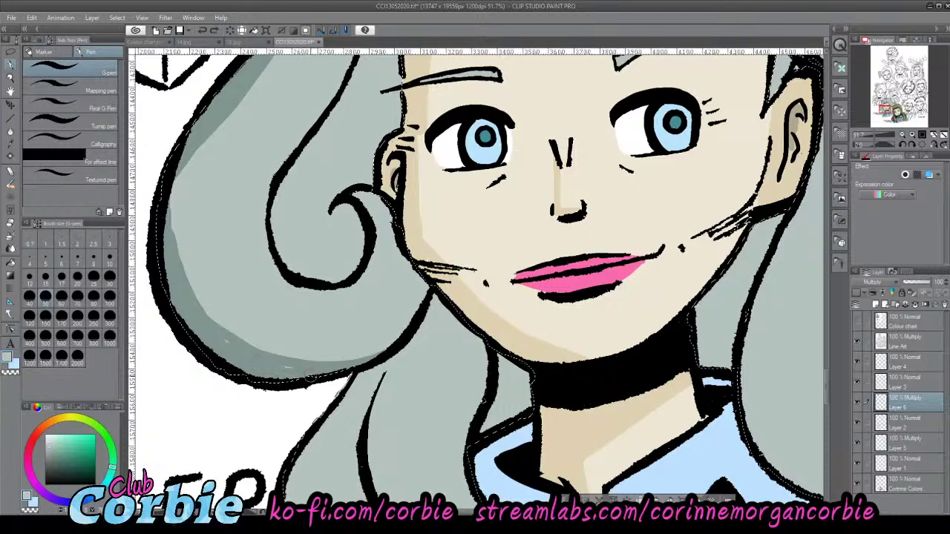
drag(174, 170, 170, 240)
drag(298, 393, 358, 355)
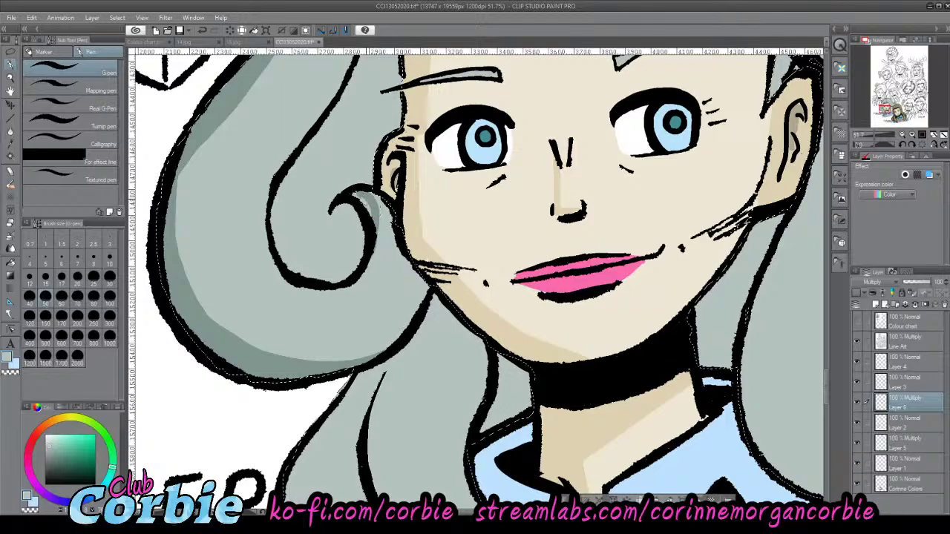
- Shade the outer edge of the small back hair lock below the large side curl with the G-pen
click(11, 78)
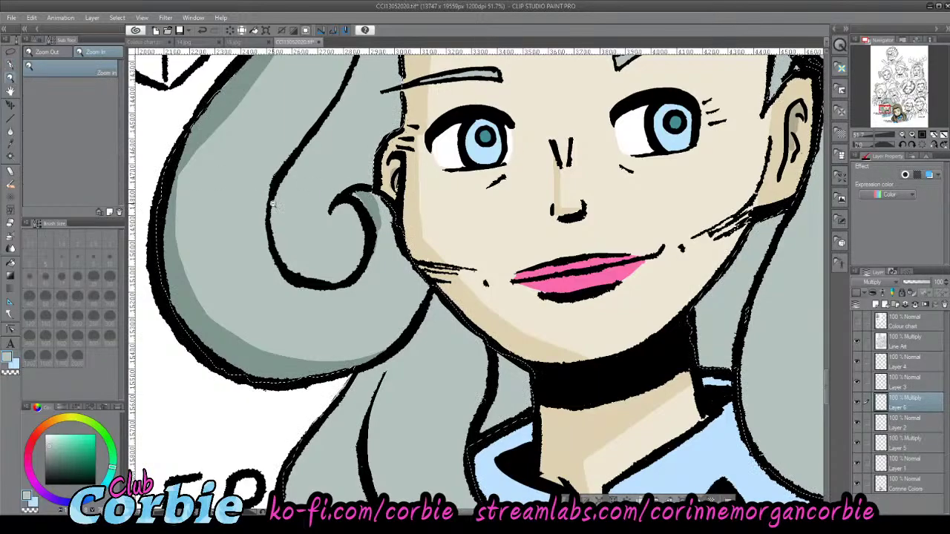
drag(279, 194, 185, 194)
scroll(315, 191, up, 4)
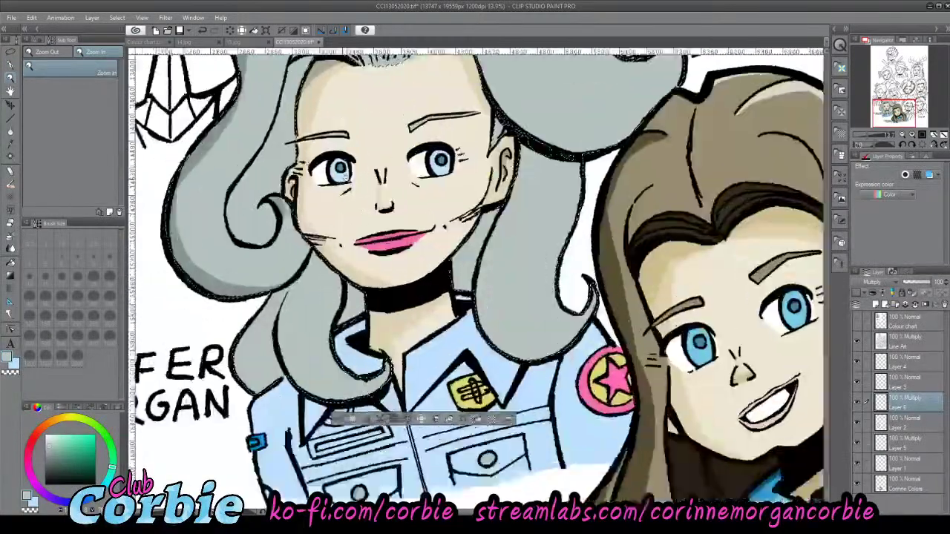
scroll(245, 423, up, 1)
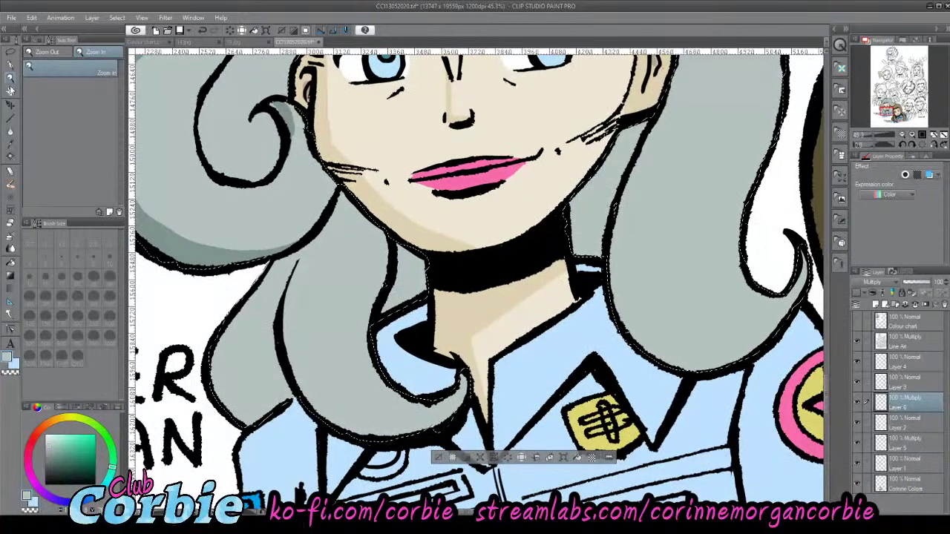
key(p)
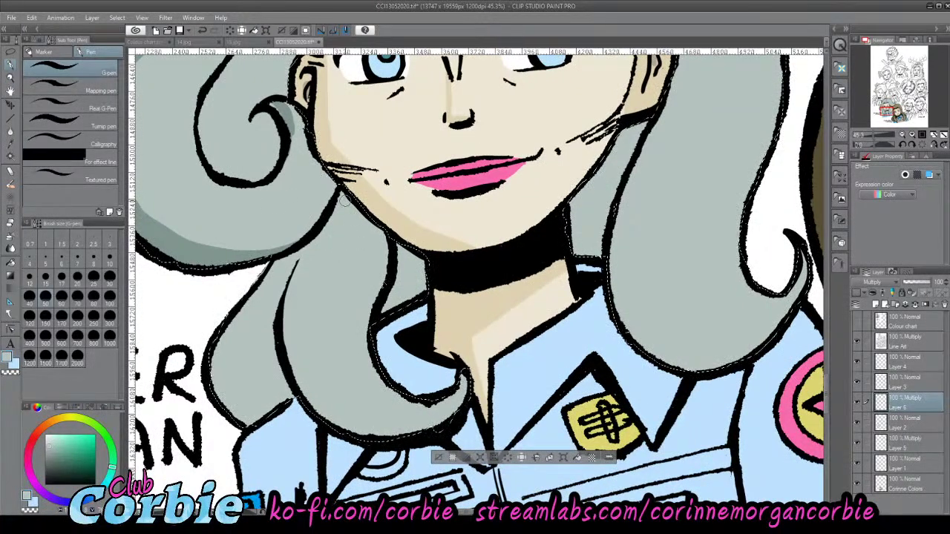
mouse_move(283, 261)
mouse_down()
mouse_move(250, 339)
mouse_move(271, 460)
mouse_move(233, 354)
mouse_move(217, 341)
mouse_move(239, 410)
mouse_up()
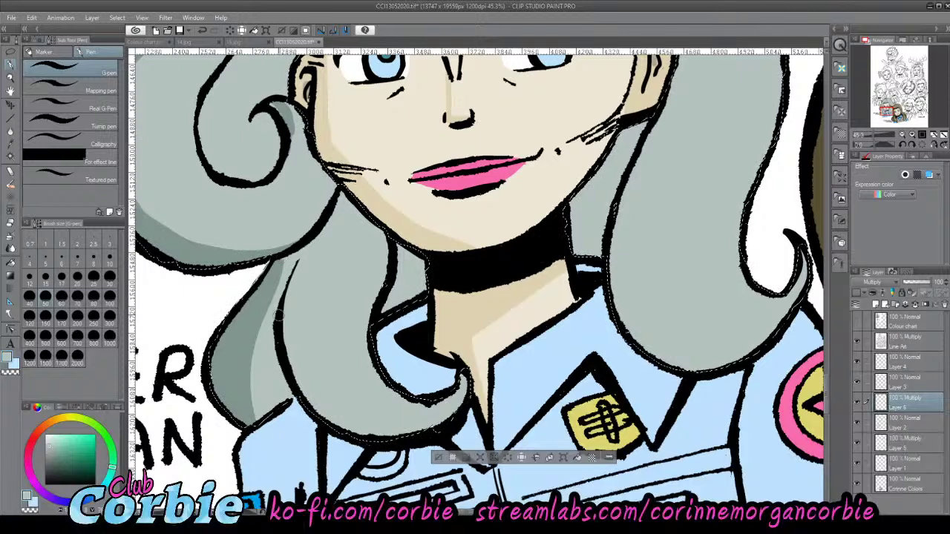
mouse_move(282, 310)
mouse_down()
mouse_move(288, 335)
mouse_move(351, 412)
mouse_move(386, 431)
mouse_up()
key(ctrl+z)
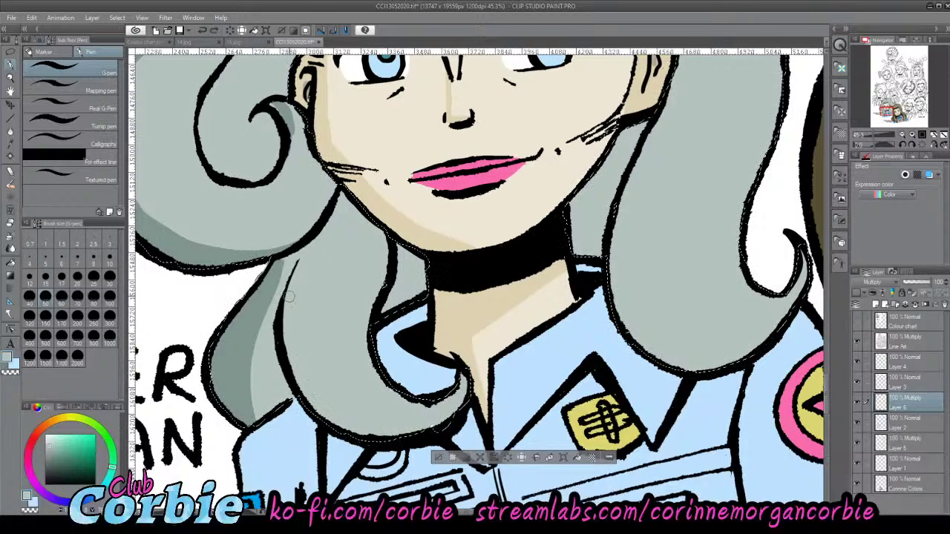
drag(283, 305, 307, 373)
mouse_move(323, 408)
mouse_down()
mouse_move(337, 423)
mouse_move(287, 359)
mouse_up()
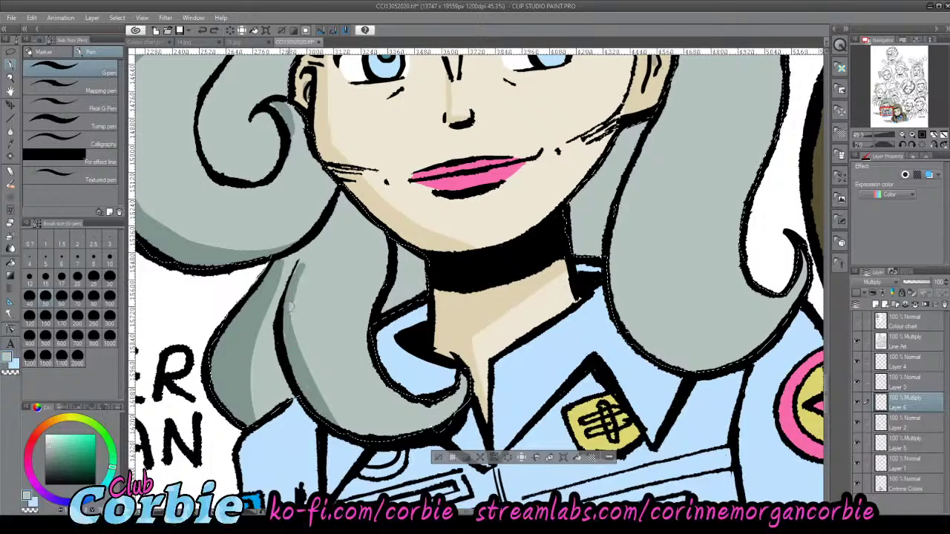
key(ctrl+z)
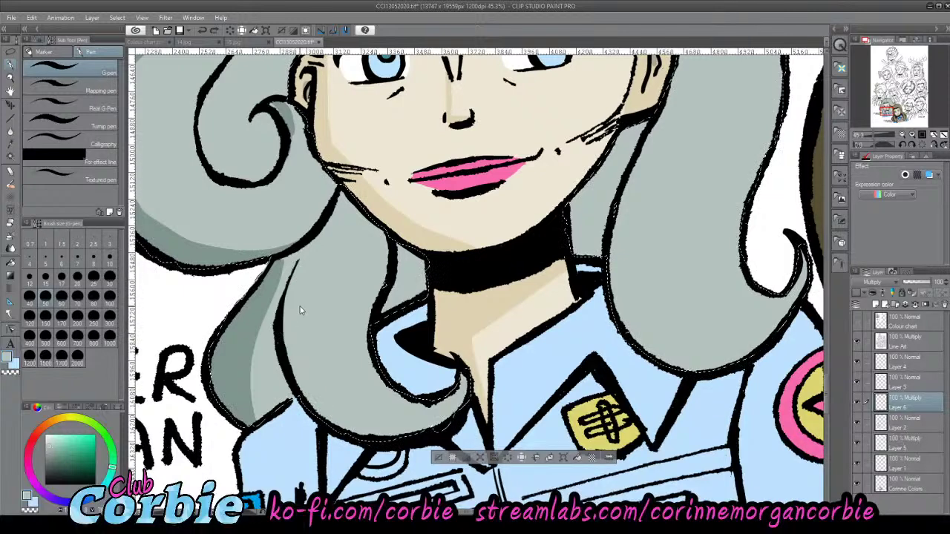
- Shade the outer edge of the front lock above the collar with the G-pen and trim the shadow's upper end with the Snap eraser
mouse_move(298, 264)
mouse_down()
mouse_move(352, 452)
mouse_move(329, 429)
mouse_move(288, 331)
mouse_up()
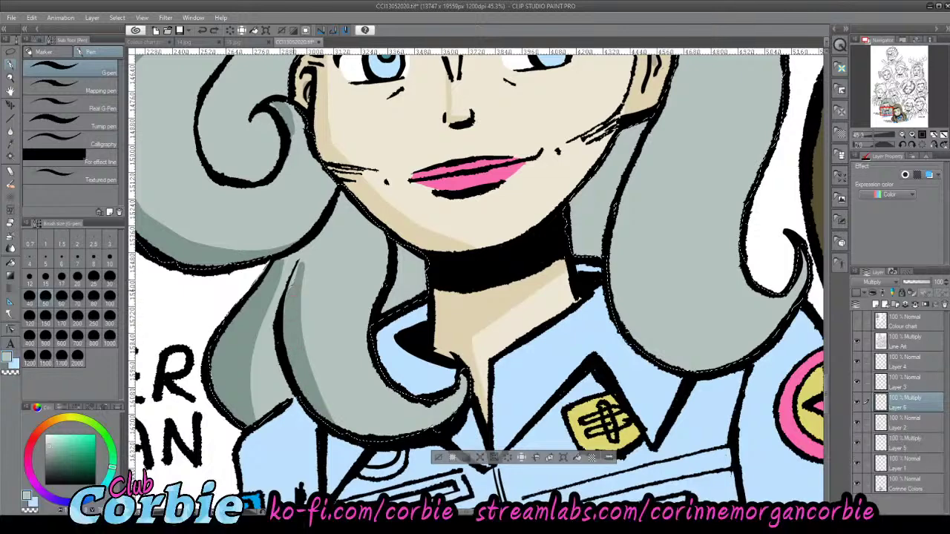
mouse_move(304, 330)
mouse_down()
mouse_move(354, 423)
mouse_move(311, 368)
mouse_up()
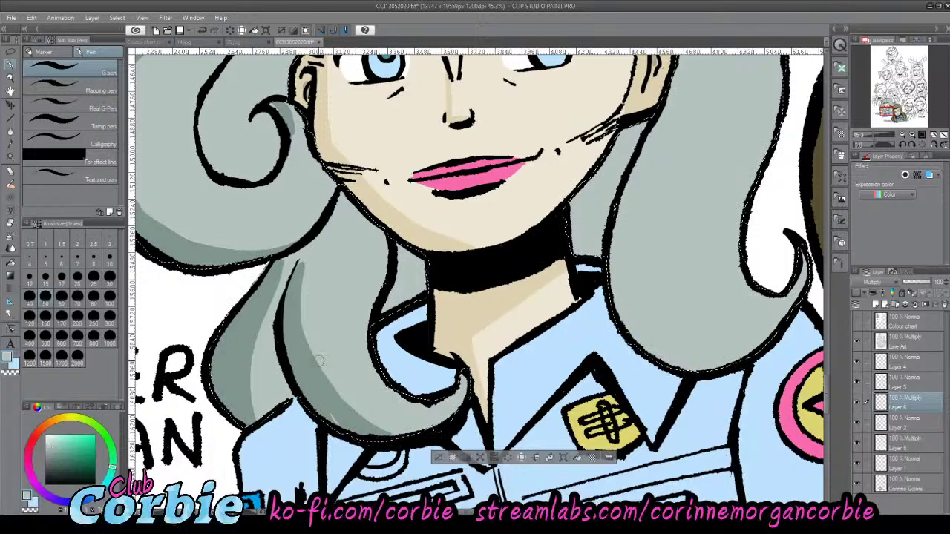
key(e)
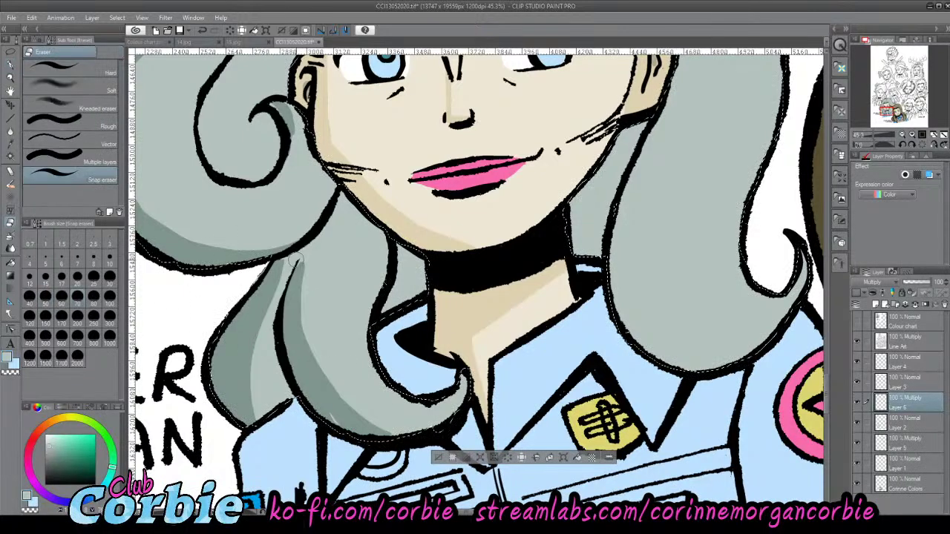
mouse_move(295, 261)
mouse_down()
mouse_move(305, 271)
mouse_move(304, 319)
mouse_up()
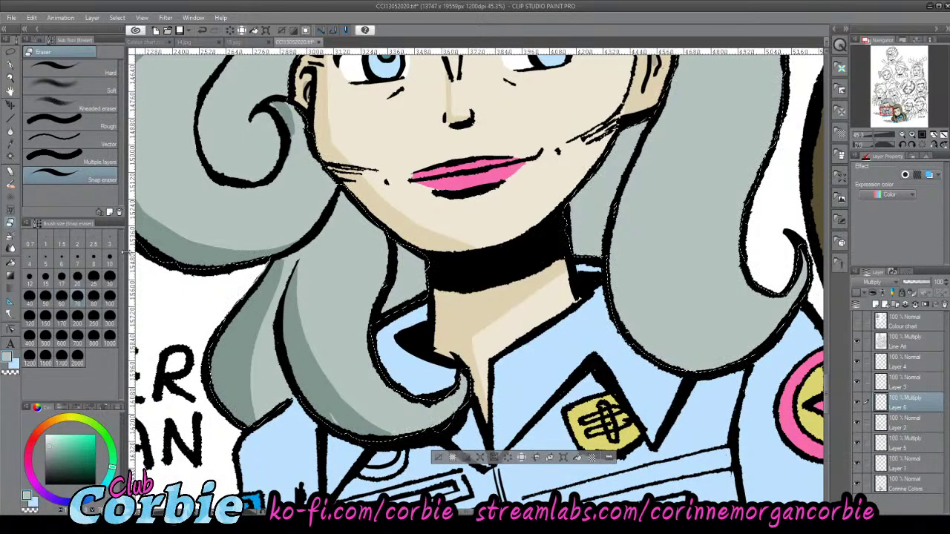
- Auto-select the small unpainted gap in the front lock's shadow, fill it with the G-pen and clear the selection
click(11, 77)
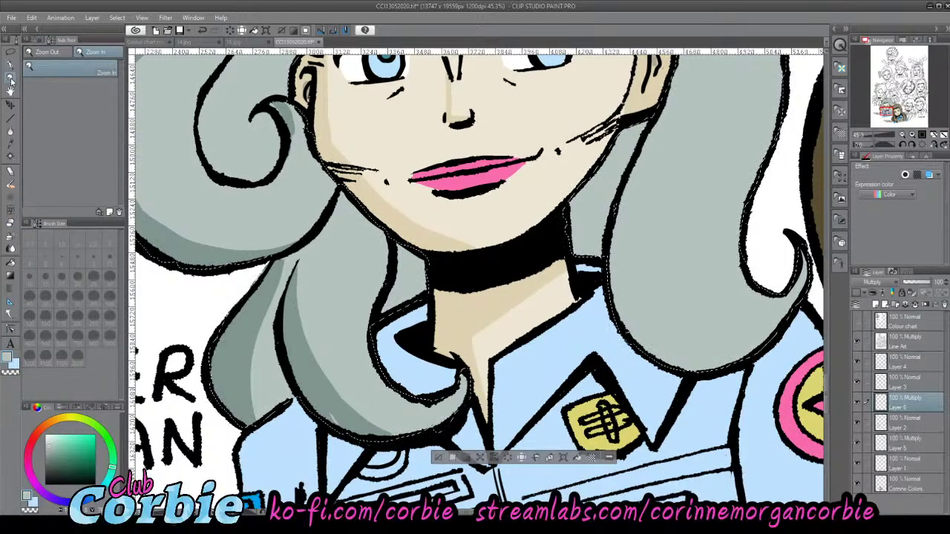
click(371, 399)
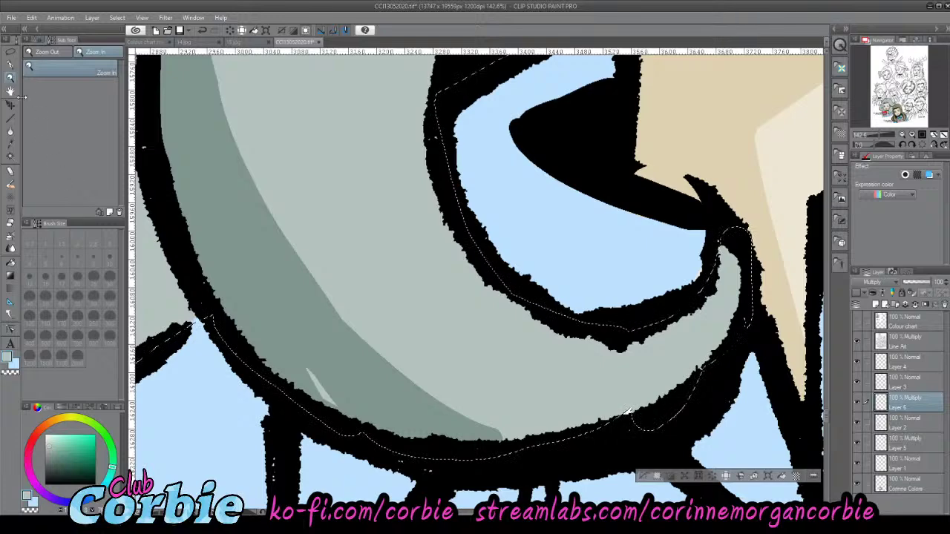
key(ctrl+d)
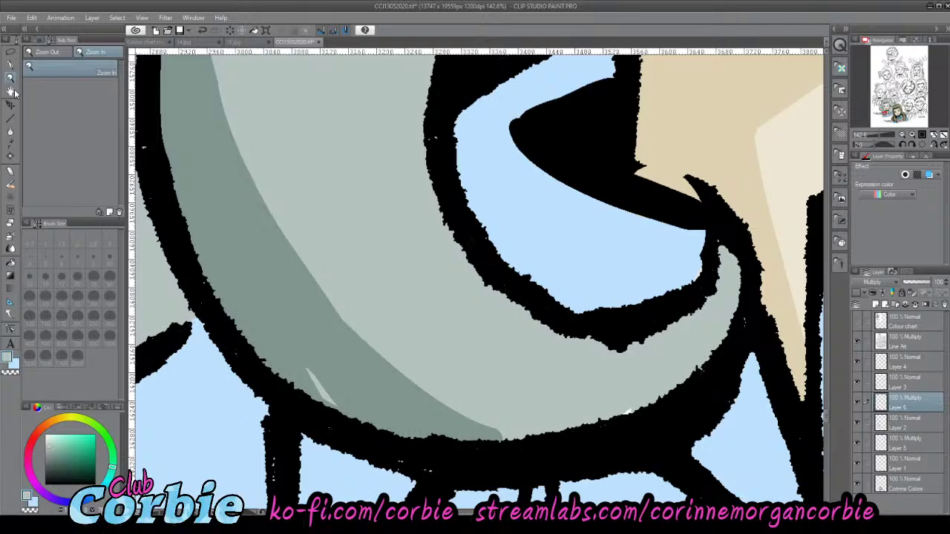
key(ctrl+z)
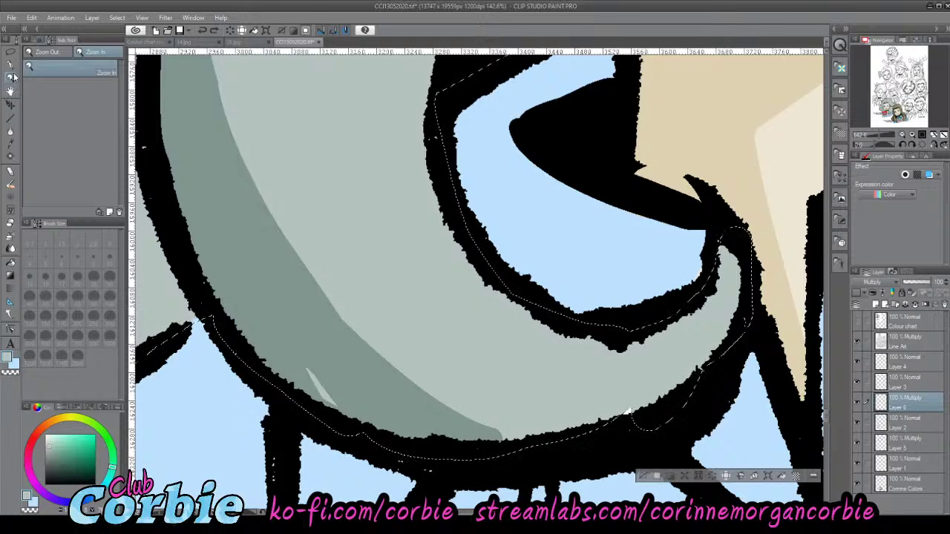
click(11, 153)
key(ctrl+d)
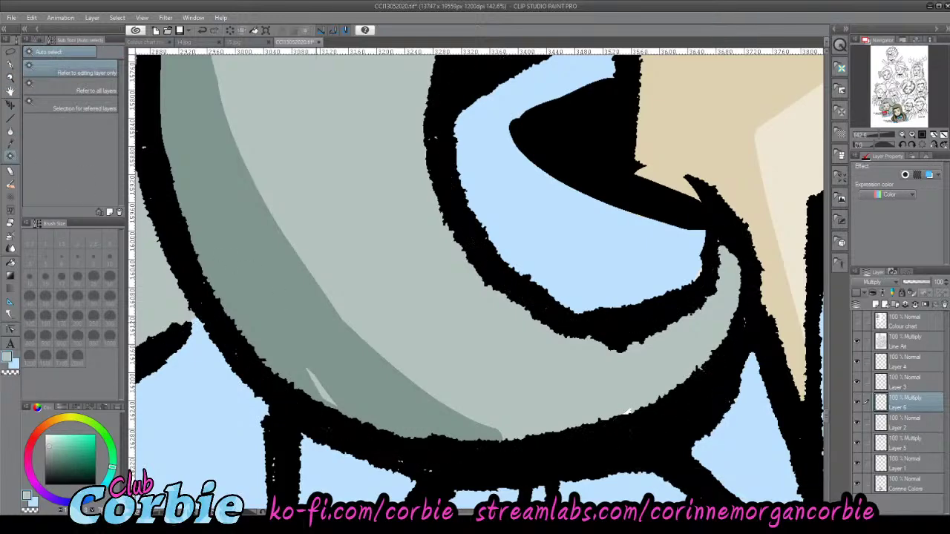
click(321, 394)
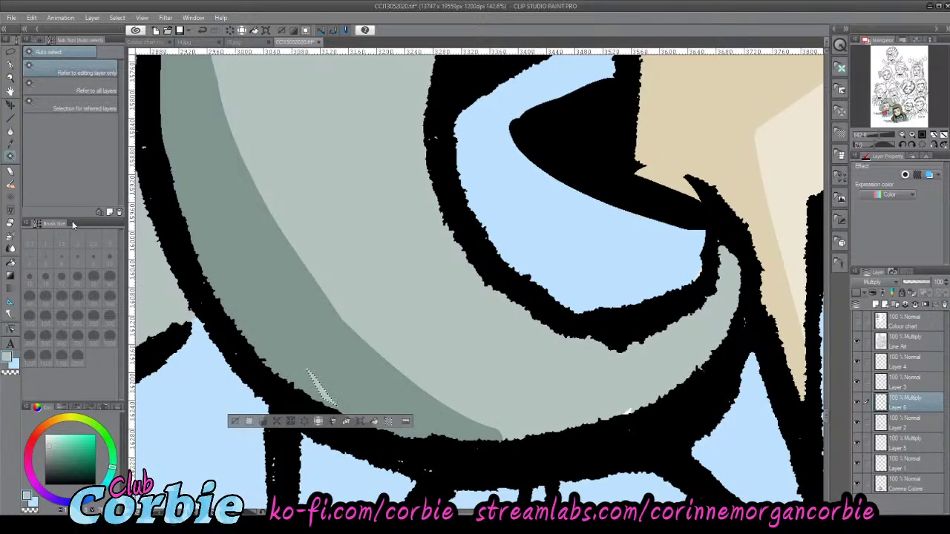
click(11, 66)
drag(313, 353, 340, 422)
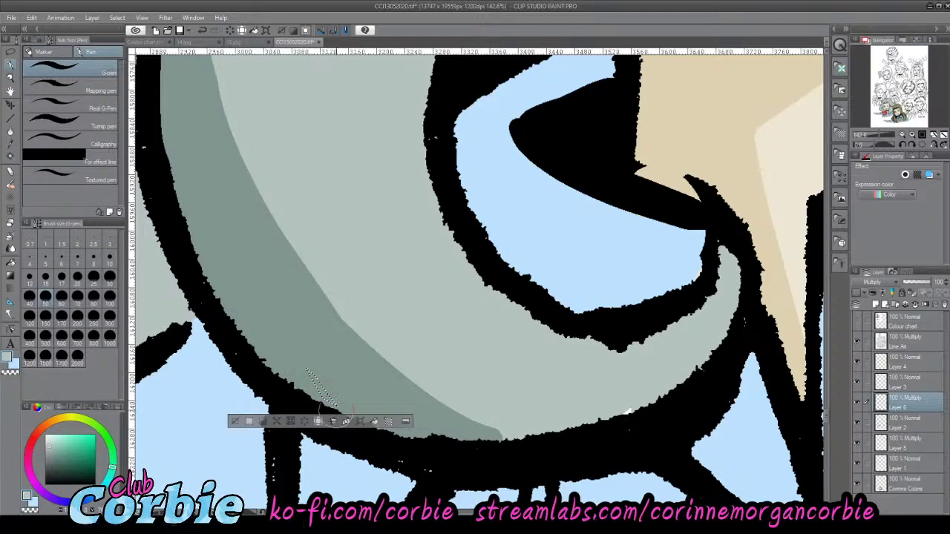
key(ctrl+d)
- Auto-select the woman's grey hair area on Layer 2 and make the Multiply layer, Layer 6, active again
click(12, 79)
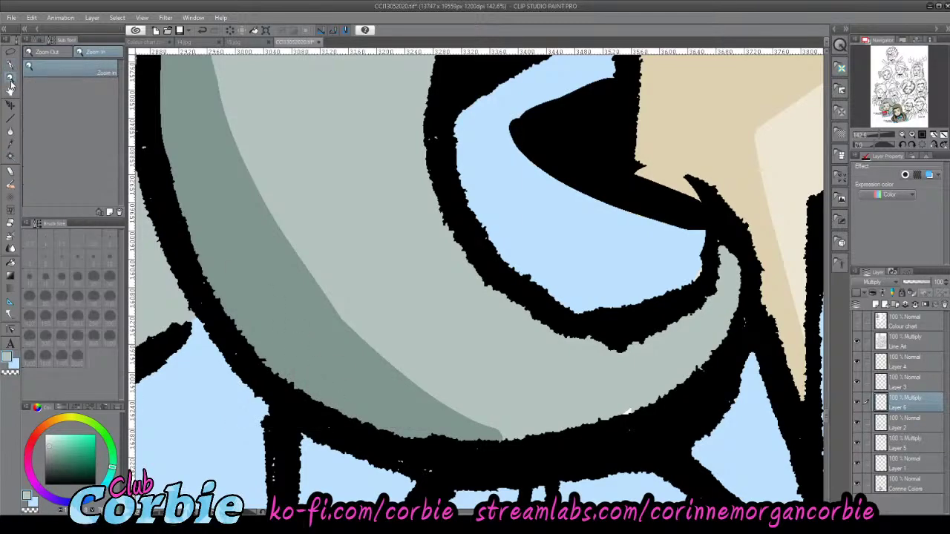
drag(352, 277, 193, 319)
drag(375, 250, 392, 201)
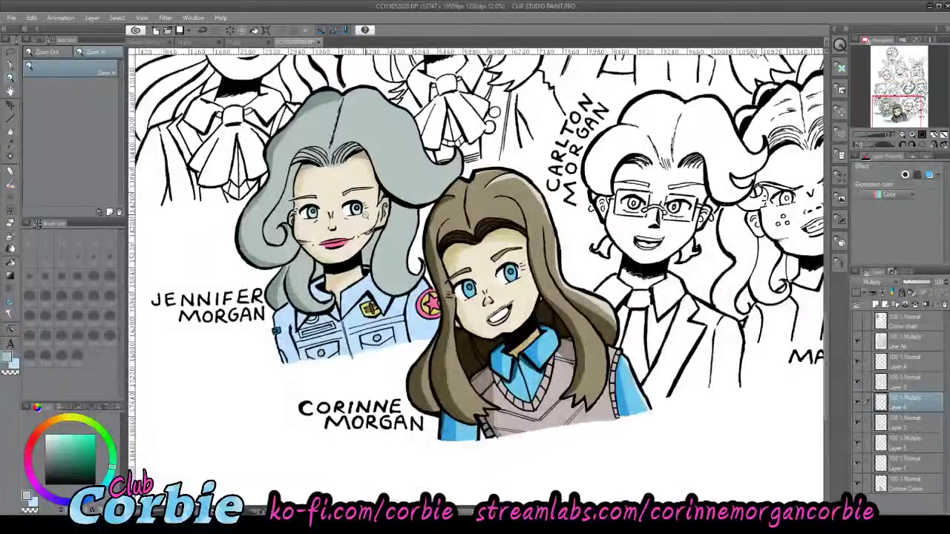
scroll(394, 227, up, 5)
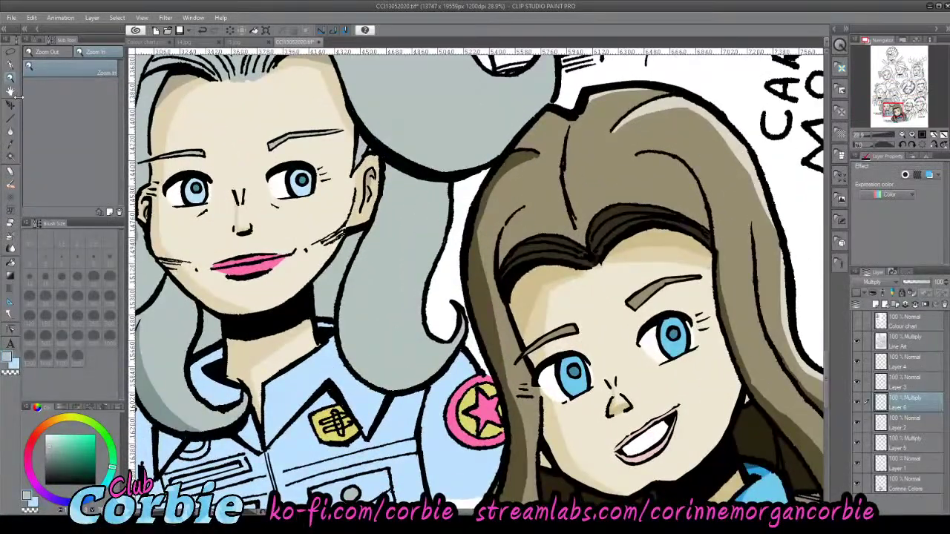
click(11, 156)
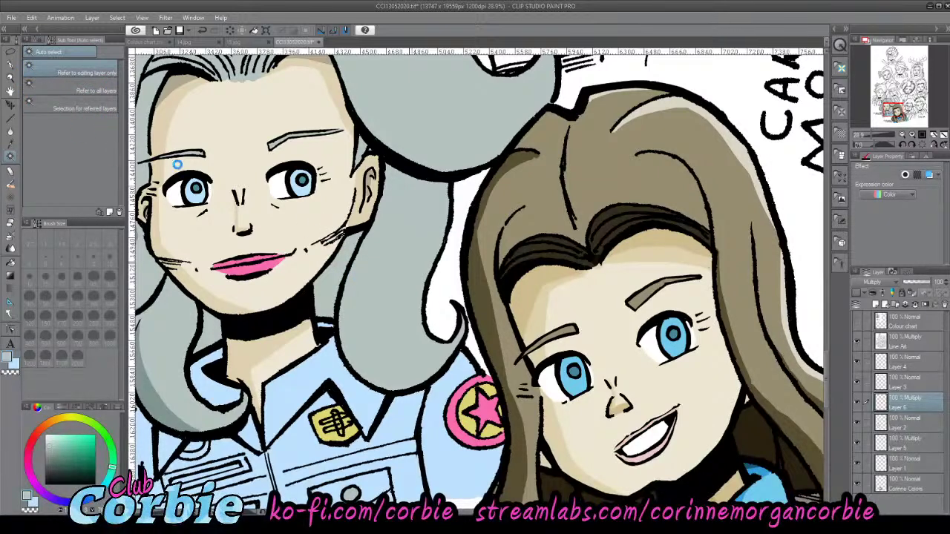
click(890, 427)
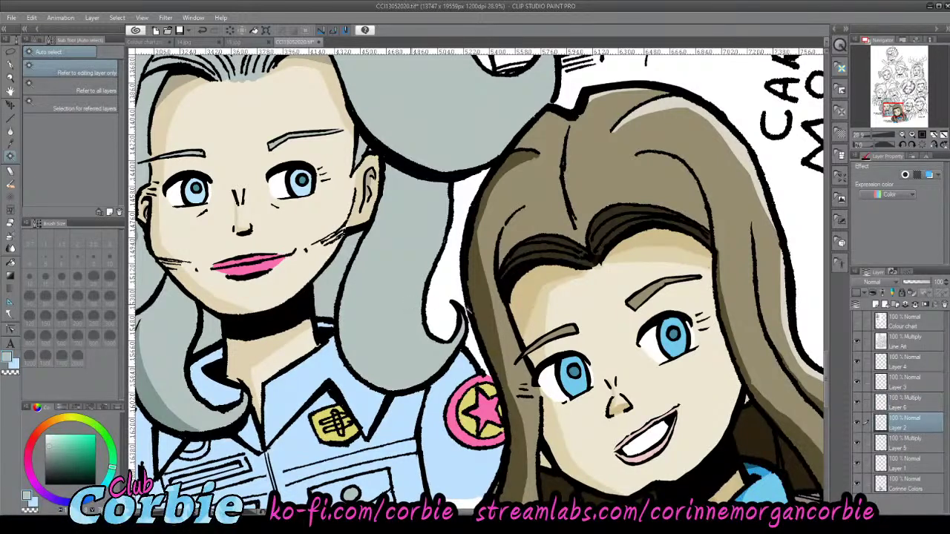
click(431, 308)
click(891, 401)
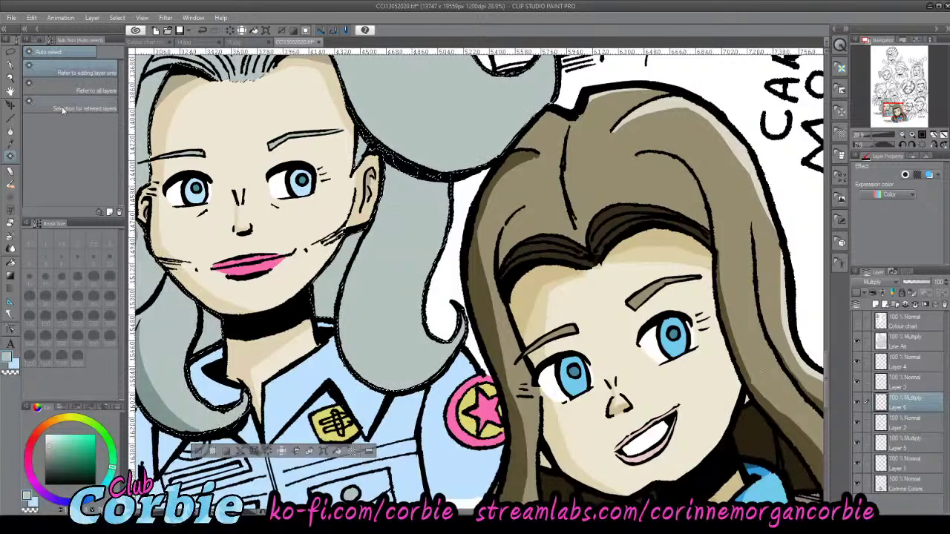
- Shade the inner side and upper end of the long lock above the shoulder patch, under the upper curl, with the G-pen
click(11, 66)
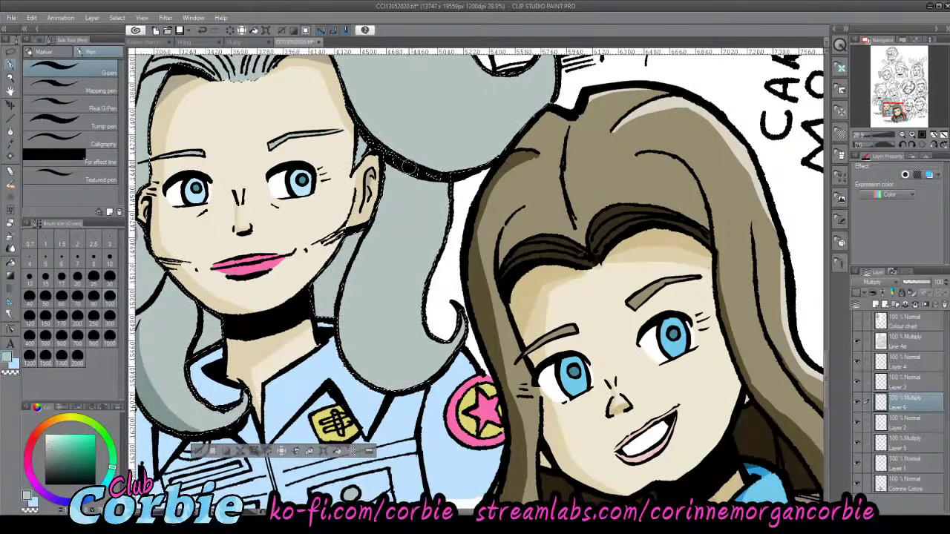
drag(410, 168, 381, 378)
drag(362, 303, 367, 381)
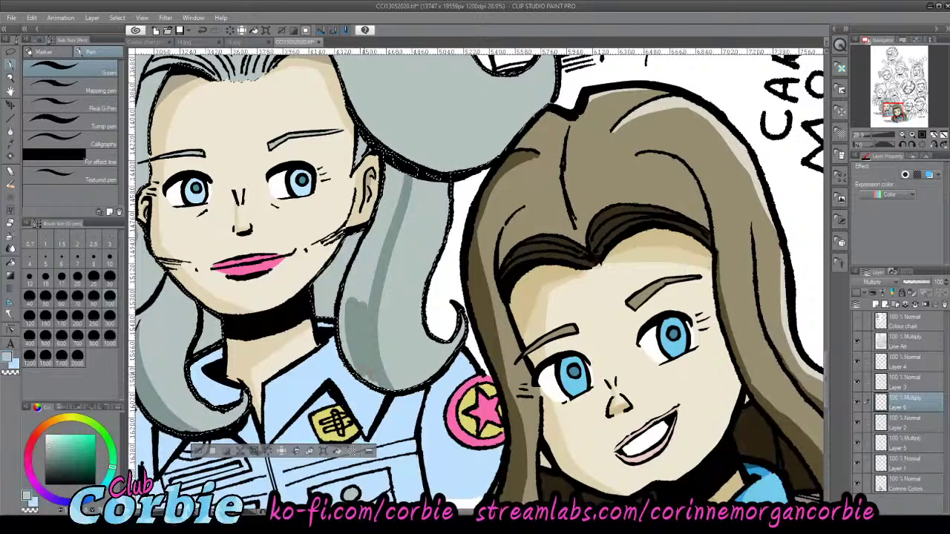
mouse_move(352, 302)
mouse_down()
mouse_move(349, 337)
mouse_move(384, 194)
mouse_up()
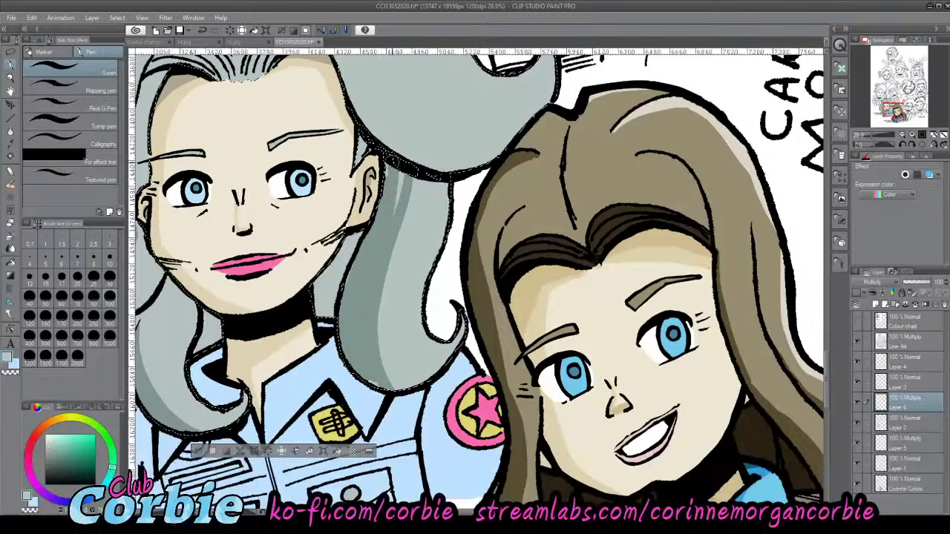
drag(385, 218, 452, 186)
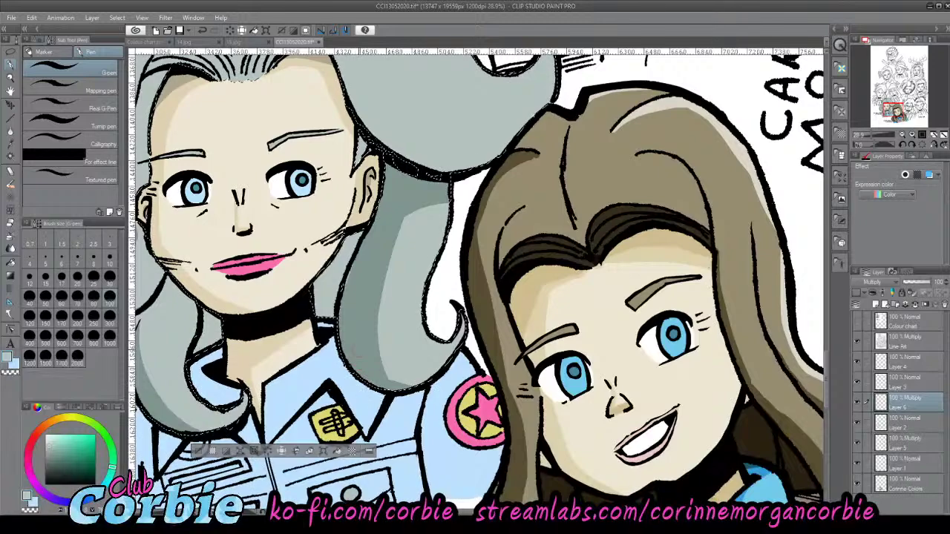
- Shade the underside of the large upper curl, from beside the forehead to the brown-haired girl's head, with the G-pen
click(12, 79)
drag(345, 228, 287, 273)
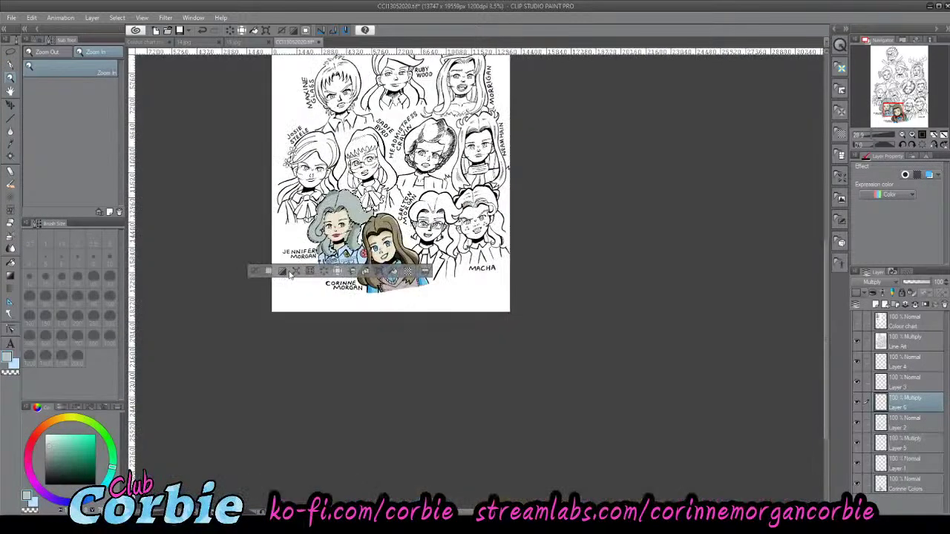
drag(320, 225, 388, 191)
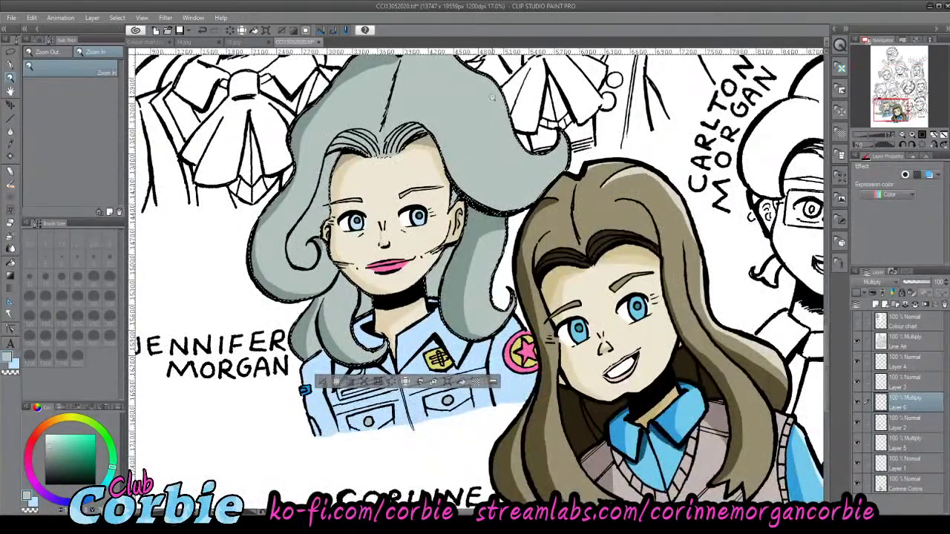
drag(494, 99, 553, 90)
click(11, 65)
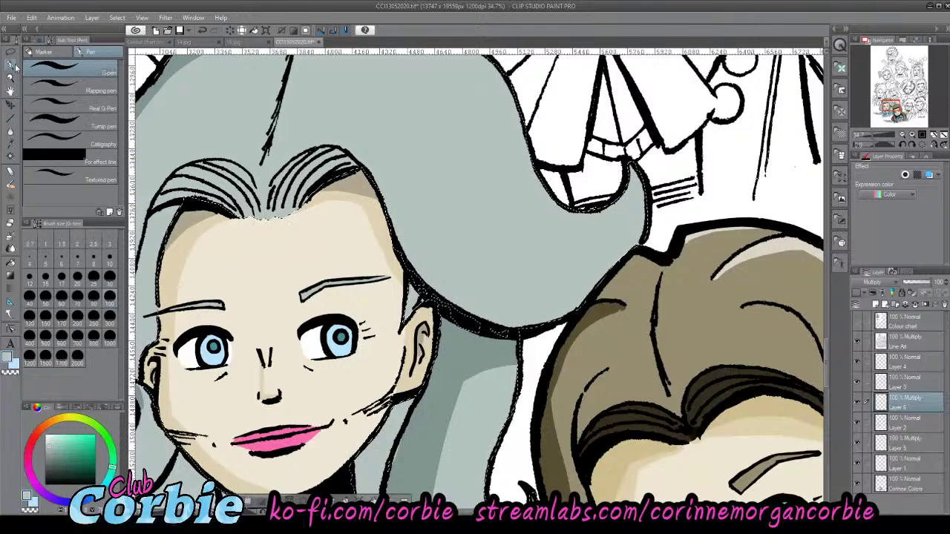
mouse_move(367, 172)
mouse_down()
mouse_move(391, 226)
mouse_move(616, 269)
mouse_move(538, 285)
mouse_move(404, 282)
mouse_move(549, 312)
mouse_move(575, 304)
mouse_move(475, 316)
mouse_move(577, 301)
mouse_up()
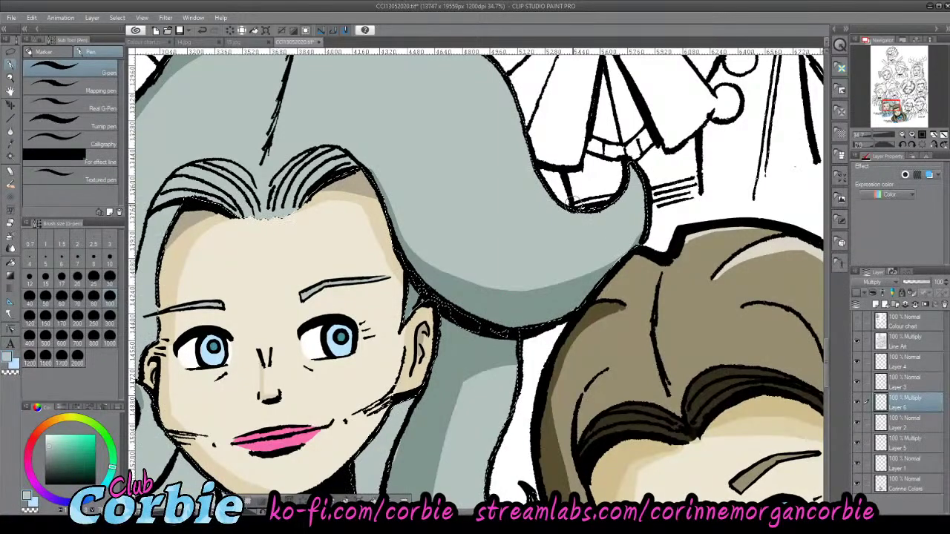
click(10, 77)
drag(413, 199, 401, 214)
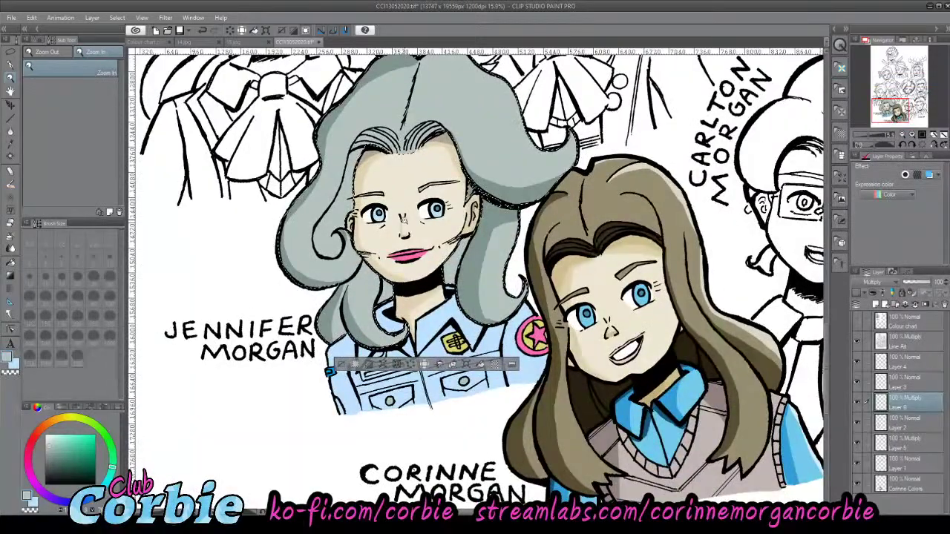
drag(407, 239, 296, 273)
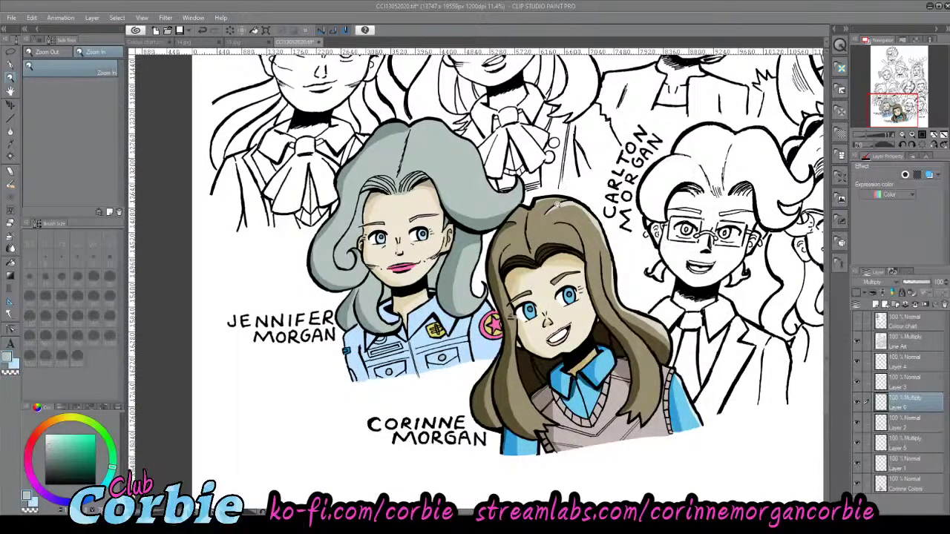
- Auto-select the woman's grey hair area on Layer 2 and reactivate the Multiply layer, Layer 6
drag(381, 174, 503, 177)
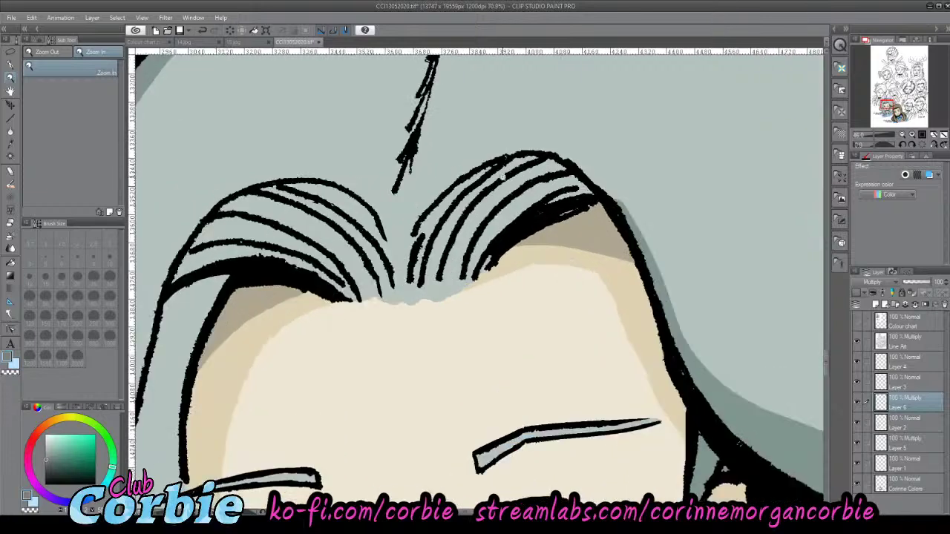
click(10, 66)
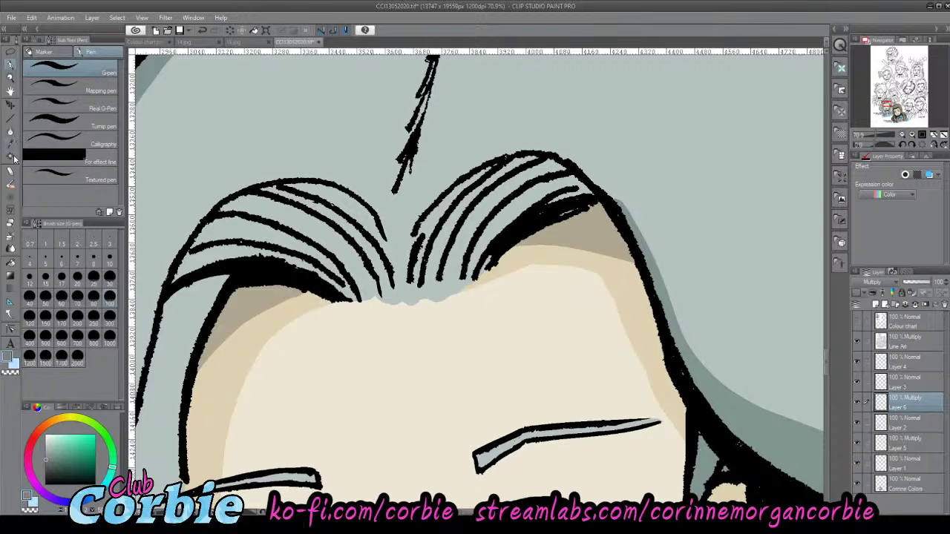
click(12, 156)
click(889, 423)
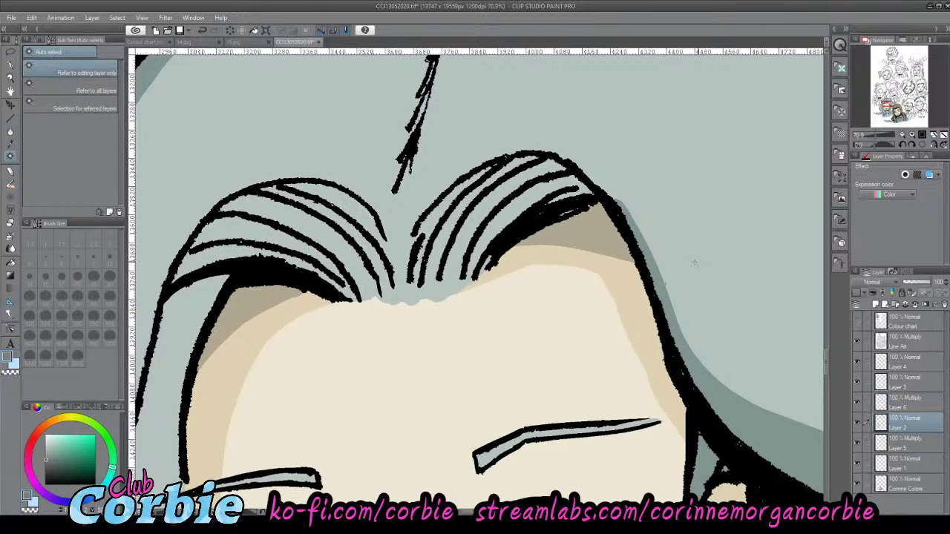
click(777, 345)
click(890, 403)
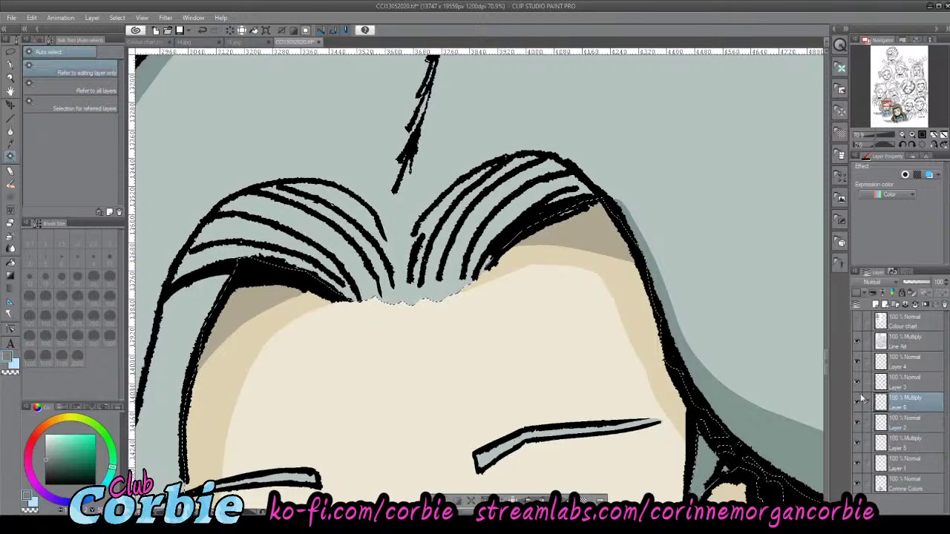
- Shade both streaked hair sections above the forehead, on either side of the parting, in dark grey with the G-pen
key(p)
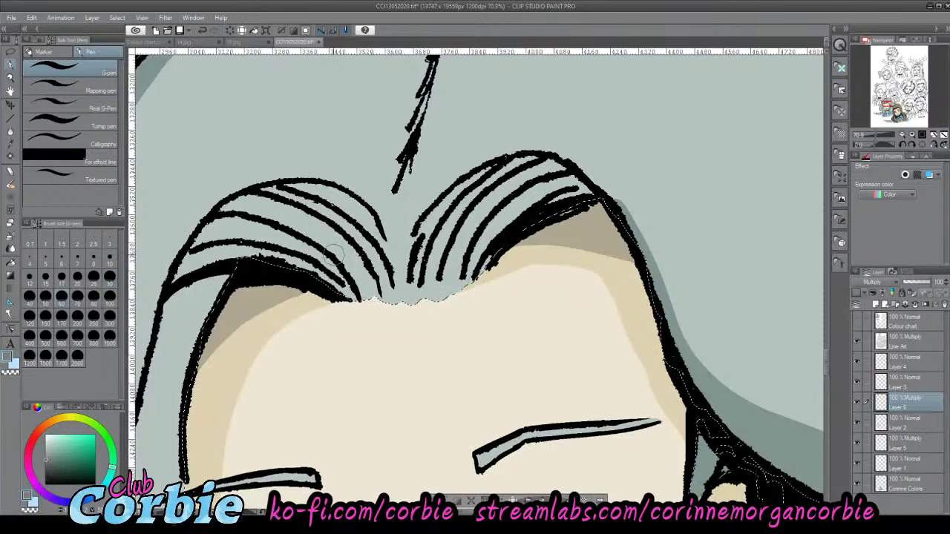
mouse_move(457, 237)
mouse_down()
mouse_move(443, 219)
mouse_move(419, 282)
mouse_move(430, 226)
mouse_move(421, 293)
mouse_move(436, 232)
mouse_move(432, 295)
mouse_move(478, 216)
mouse_move(492, 237)
mouse_move(464, 294)
mouse_move(515, 195)
mouse_move(472, 264)
mouse_move(548, 191)
mouse_move(495, 231)
mouse_move(453, 239)
mouse_move(476, 199)
mouse_move(438, 215)
mouse_move(478, 178)
mouse_move(541, 161)
mouse_move(553, 180)
mouse_move(515, 201)
mouse_move(540, 185)
mouse_move(567, 194)
mouse_move(544, 179)
mouse_move(576, 199)
mouse_move(548, 170)
mouse_move(581, 193)
mouse_up()
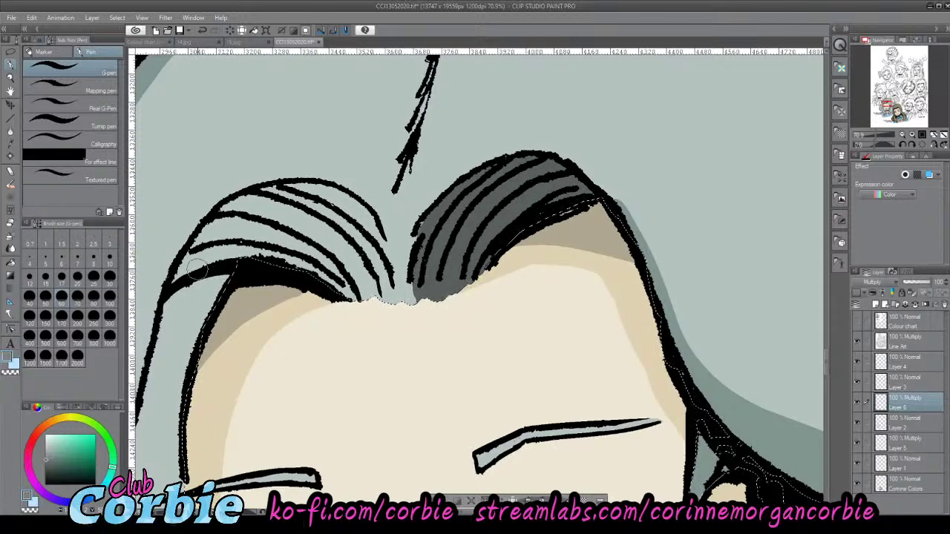
mouse_move(167, 281)
mouse_down()
mouse_move(226, 250)
mouse_move(293, 255)
mouse_move(183, 264)
mouse_move(292, 210)
mouse_move(203, 257)
mouse_move(238, 224)
mouse_move(325, 295)
mouse_move(307, 232)
mouse_move(329, 271)
mouse_move(320, 290)
mouse_move(312, 253)
mouse_move(258, 217)
mouse_move(204, 233)
mouse_move(276, 199)
mouse_move(239, 203)
mouse_move(199, 243)
mouse_move(304, 221)
mouse_move(354, 294)
mouse_move(338, 264)
mouse_move(356, 279)
mouse_move(342, 235)
mouse_move(368, 300)
mouse_move(355, 233)
mouse_move(376, 306)
mouse_move(362, 229)
mouse_move(373, 294)
mouse_move(368, 236)
mouse_move(374, 288)
mouse_move(343, 205)
mouse_move(271, 195)
mouse_move(314, 201)
mouse_up()
mouse_move(367, 220)
mouse_down()
mouse_move(304, 190)
mouse_move(274, 196)
mouse_move(282, 220)
mouse_up()
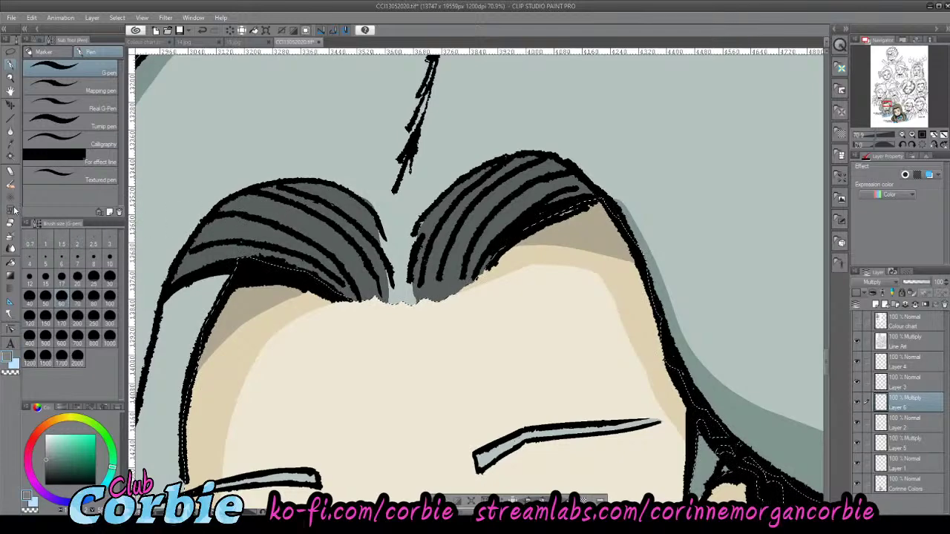
key(e)
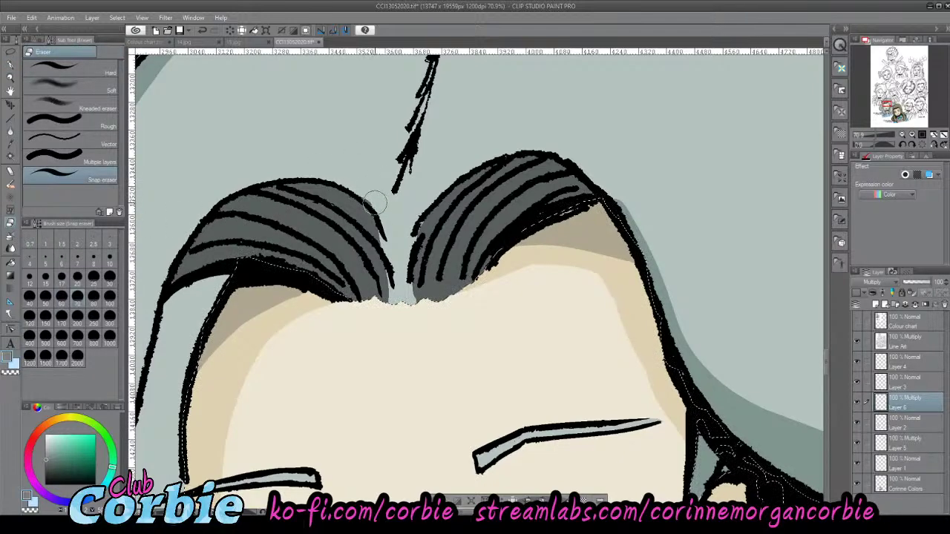
- Shade the inner strand beside the woman's ear dark grey, from its small curl up along the side of the face
click(10, 77)
drag(365, 272, 374, 301)
click(386, 311)
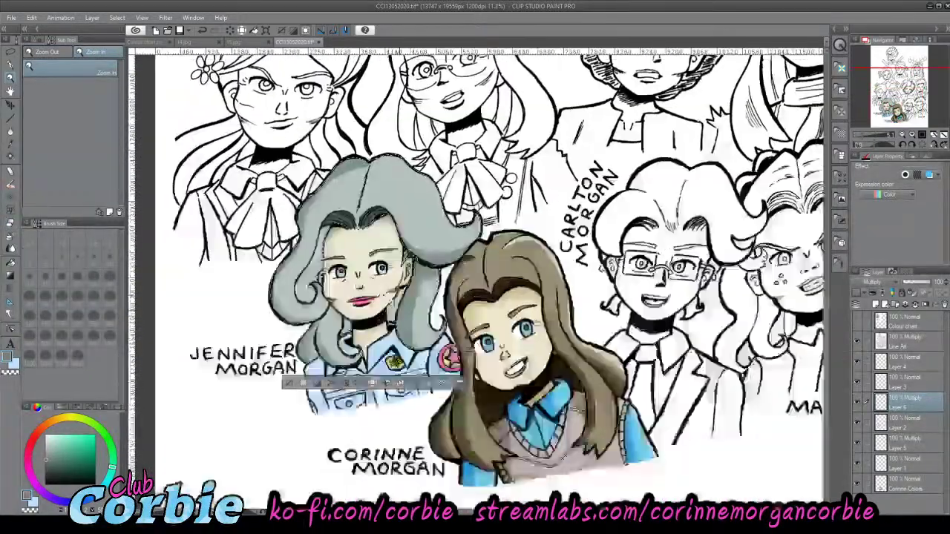
click(335, 258)
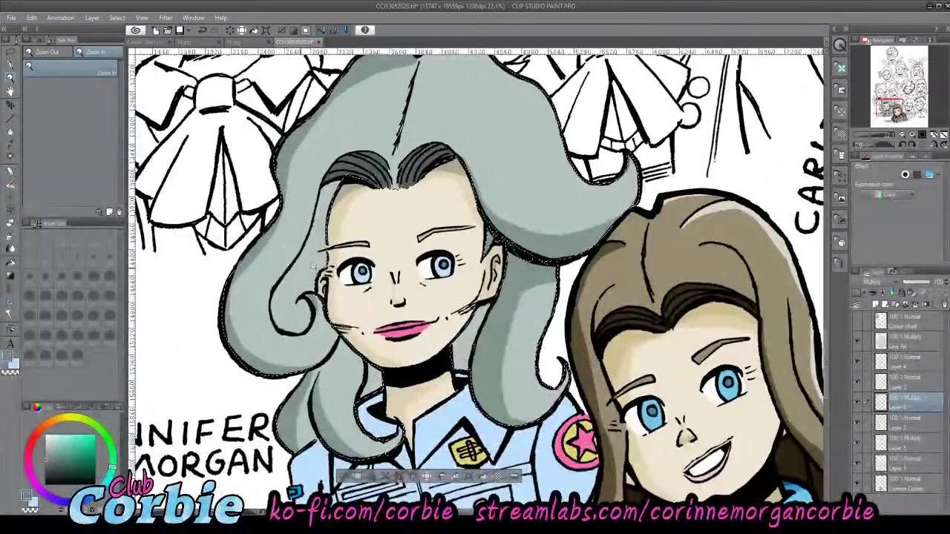
drag(299, 266, 333, 260)
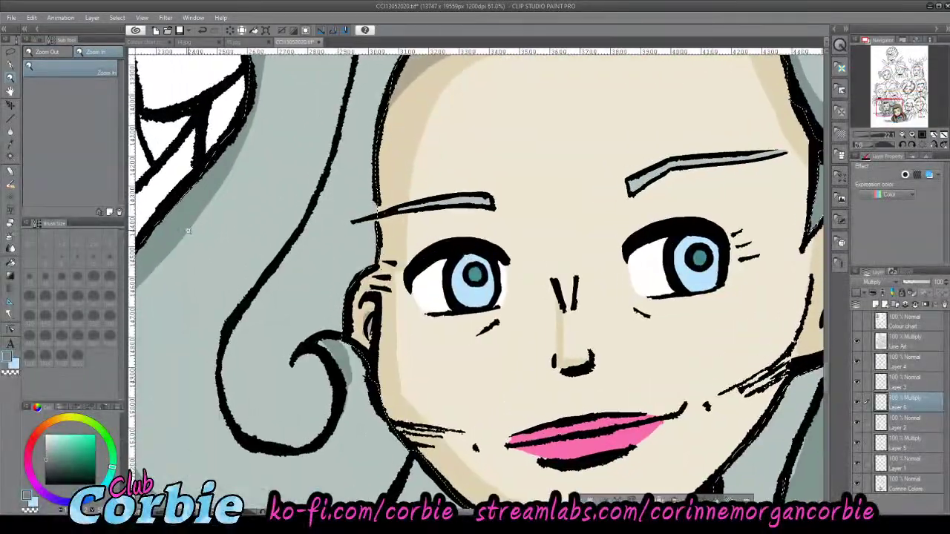
click(11, 65)
mouse_move(240, 343)
mouse_down()
mouse_move(244, 401)
mouse_move(239, 341)
mouse_move(236, 413)
mouse_move(227, 372)
mouse_move(238, 425)
mouse_move(250, 437)
mouse_move(281, 440)
mouse_move(305, 427)
mouse_move(319, 398)
mouse_move(282, 423)
mouse_move(280, 383)
mouse_move(307, 397)
mouse_move(292, 411)
mouse_move(298, 358)
mouse_move(290, 382)
mouse_move(302, 365)
mouse_move(316, 387)
mouse_move(289, 436)
mouse_move(244, 410)
mouse_move(255, 323)
mouse_move(230, 368)
mouse_move(237, 331)
mouse_move(224, 377)
mouse_move(266, 434)
mouse_move(254, 424)
mouse_move(290, 385)
mouse_move(275, 423)
mouse_move(297, 414)
mouse_move(289, 440)
mouse_move(318, 435)
mouse_move(326, 410)
mouse_move(317, 372)
mouse_move(308, 365)
mouse_move(285, 391)
mouse_move(276, 346)
mouse_move(257, 426)
mouse_move(260, 366)
mouse_move(246, 379)
mouse_move(278, 293)
mouse_move(238, 343)
mouse_move(274, 276)
mouse_move(244, 316)
mouse_move(291, 257)
mouse_move(243, 355)
mouse_move(296, 280)
mouse_move(258, 353)
mouse_move(311, 285)
mouse_move(272, 354)
mouse_move(306, 324)
mouse_move(300, 357)
mouse_move(302, 348)
mouse_move(327, 371)
mouse_up()
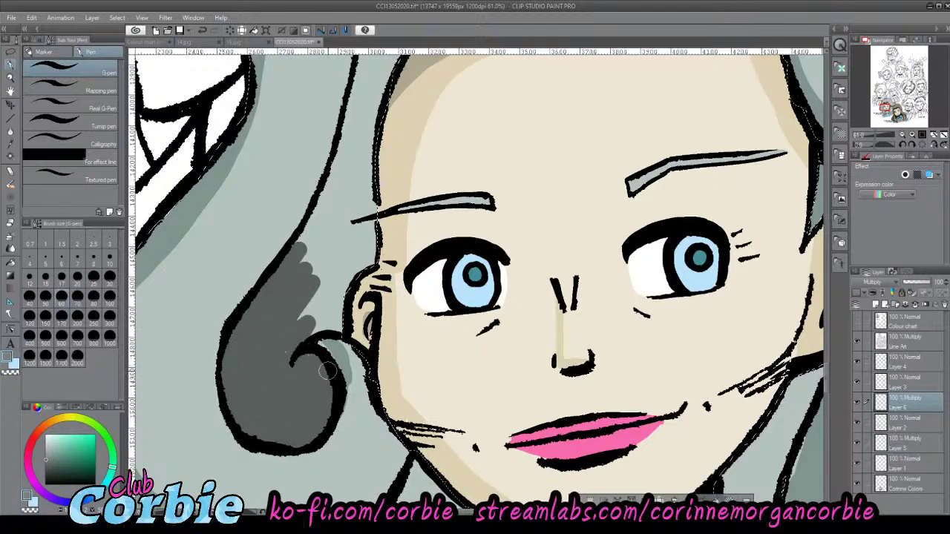
mouse_move(274, 358)
mouse_down()
mouse_move(323, 291)
mouse_move(301, 321)
mouse_move(307, 293)
mouse_move(294, 334)
mouse_move(342, 317)
mouse_move(329, 283)
mouse_move(328, 298)
mouse_move(366, 149)
mouse_move(336, 216)
mouse_move(351, 159)
mouse_move(279, 274)
mouse_move(354, 136)
mouse_move(335, 189)
mouse_move(352, 131)
mouse_move(324, 216)
mouse_move(345, 145)
mouse_move(323, 207)
mouse_move(329, 197)
mouse_move(346, 151)
mouse_move(290, 267)
mouse_move(335, 210)
mouse_move(315, 285)
mouse_move(353, 212)
mouse_up()
mouse_move(304, 257)
mouse_down()
mouse_move(362, 204)
mouse_move(325, 289)
mouse_move(356, 220)
mouse_move(348, 290)
mouse_up()
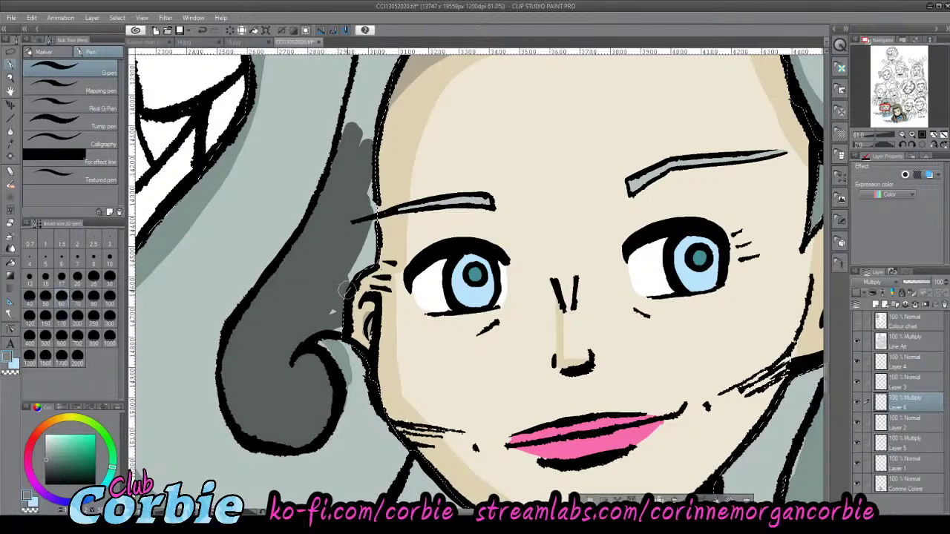
mouse_move(344, 324)
mouse_down()
mouse_move(388, 69)
mouse_move(362, 142)
mouse_move(373, 84)
mouse_move(365, 101)
mouse_move(347, 157)
mouse_move(366, 77)
mouse_move(344, 146)
mouse_move(354, 118)
mouse_up()
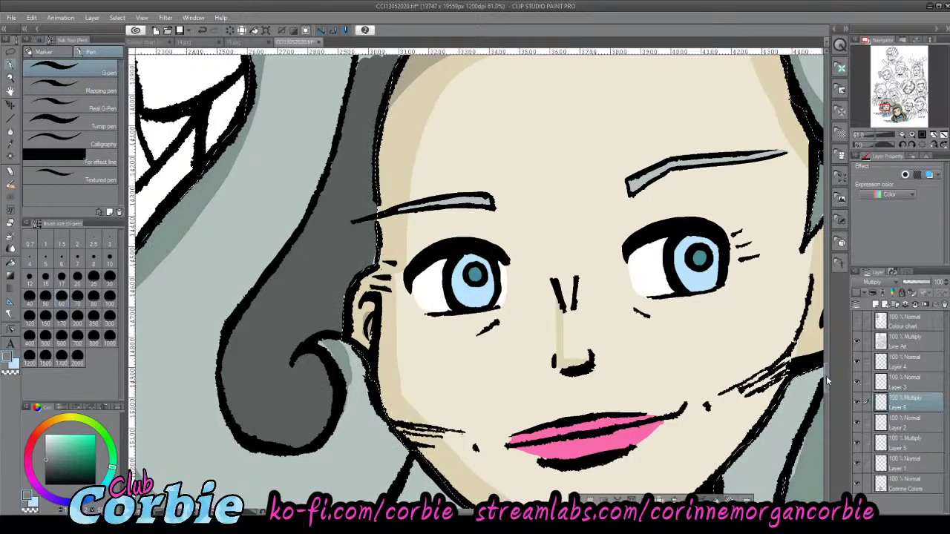
- Extend the inner strand's dark grey shading up to the streaked hairline above the forehead, filling the remaining gap
scroll(475, 327, up, 5)
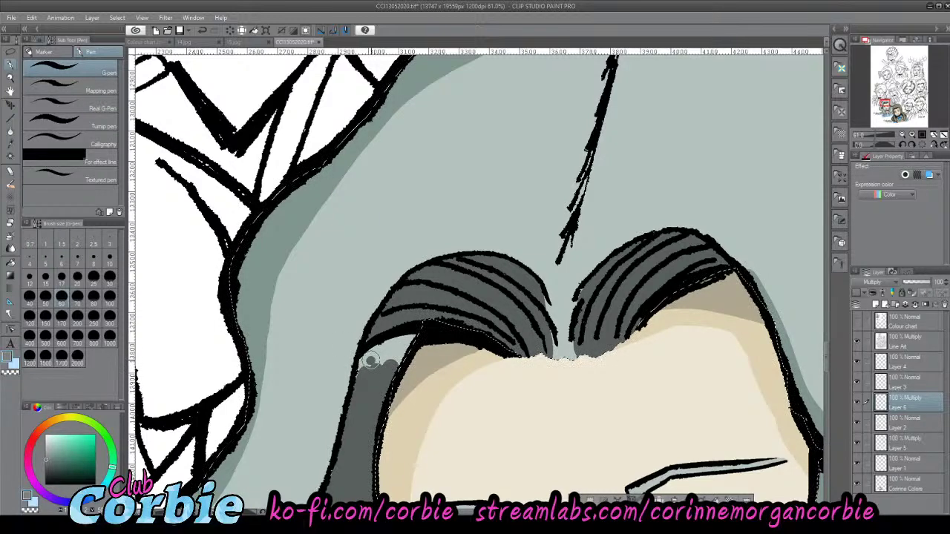
drag(370, 361, 397, 349)
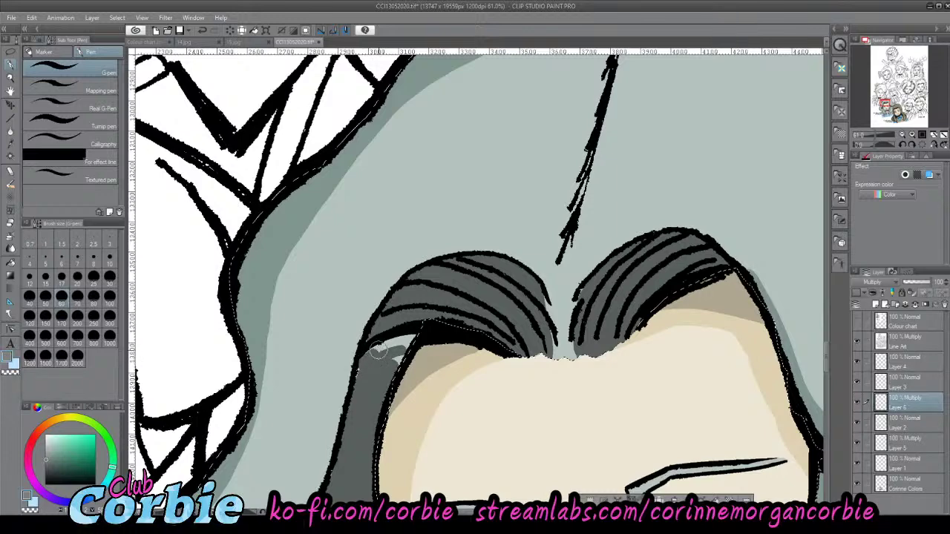
mouse_move(377, 350)
mouse_down()
mouse_move(401, 339)
mouse_move(393, 356)
mouse_move(395, 343)
mouse_up()
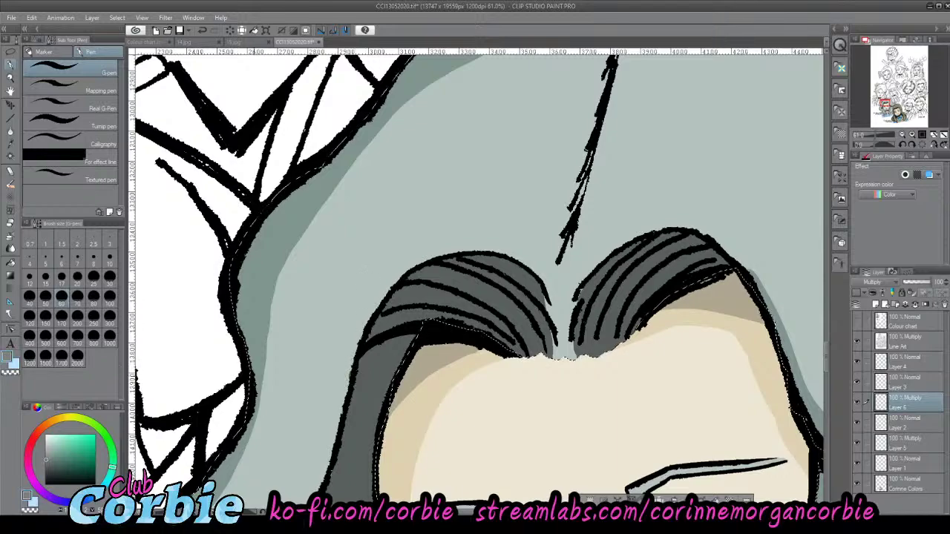
- Shade the small patch of hair between the lower curl and the neck with the G-pen
key(/)
scroll(336, 224, down, 5)
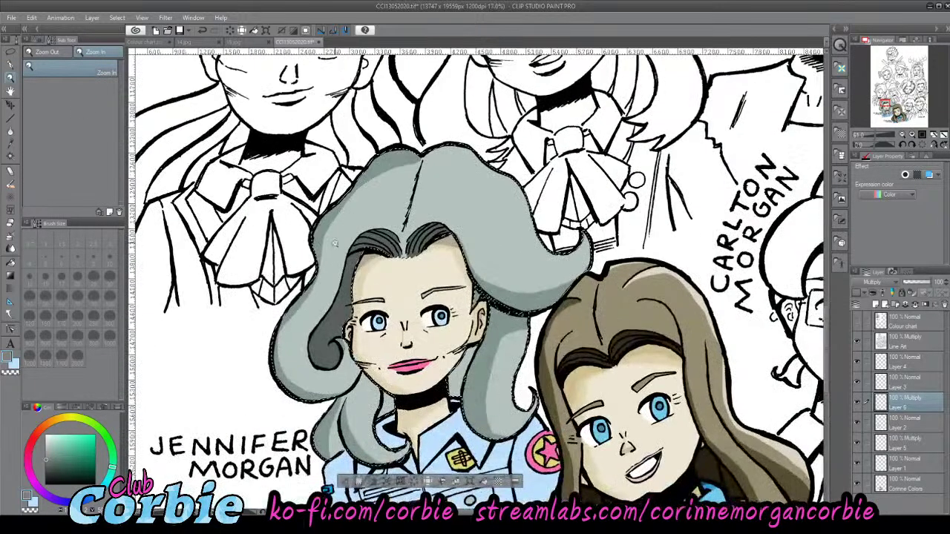
scroll(613, 382, down, 2)
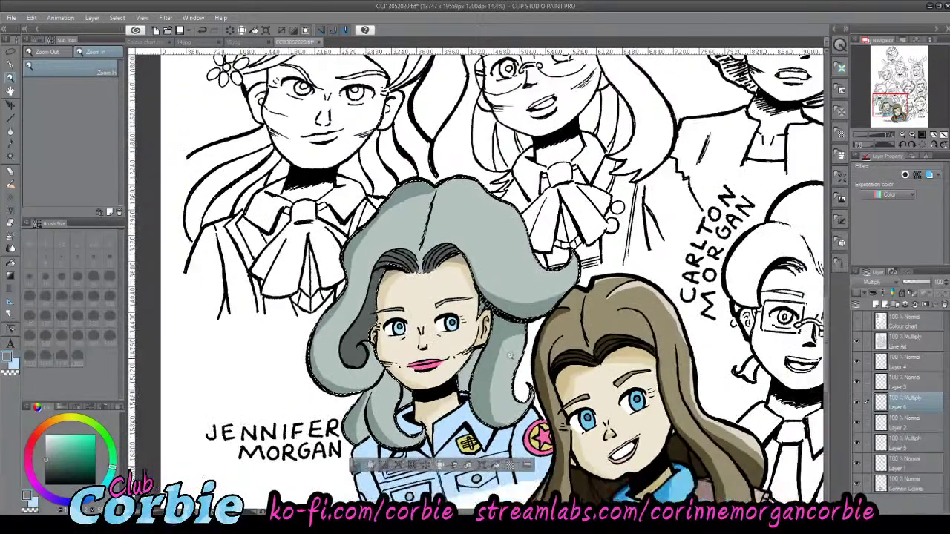
scroll(613, 382, up, 1)
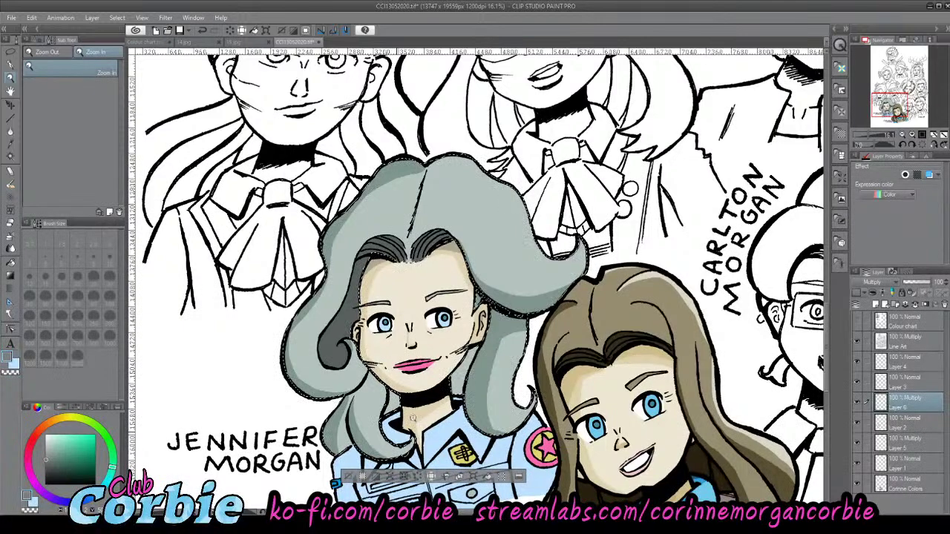
scroll(413, 419, up, 8)
click(10, 65)
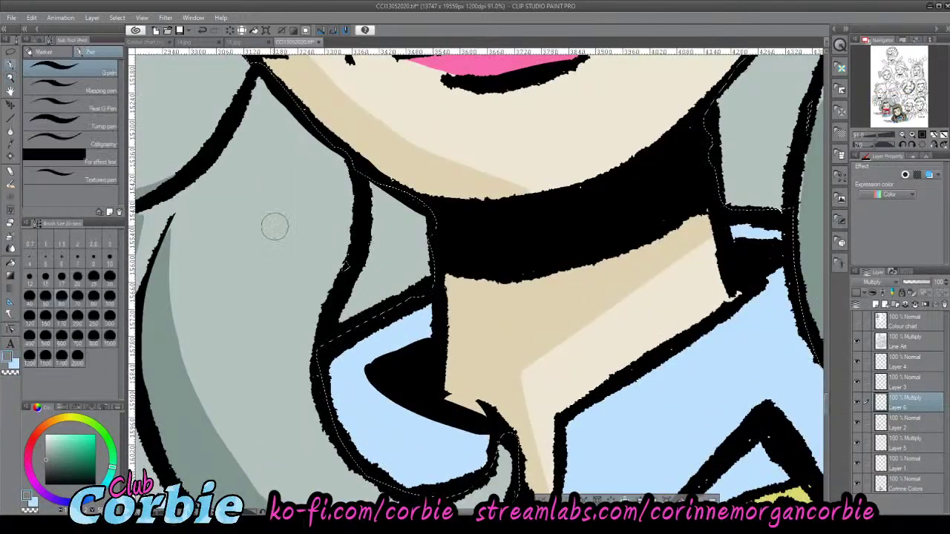
mouse_move(345, 323)
mouse_down()
mouse_move(365, 175)
mouse_move(377, 239)
mouse_move(393, 194)
mouse_move(420, 267)
mouse_move(403, 237)
mouse_move(233, 260)
mouse_up()
- Shade the hair gap between the woman's jaw and the long lock above the shoulder patch in dark grey
click(10, 78)
scroll(434, 227, up, 5)
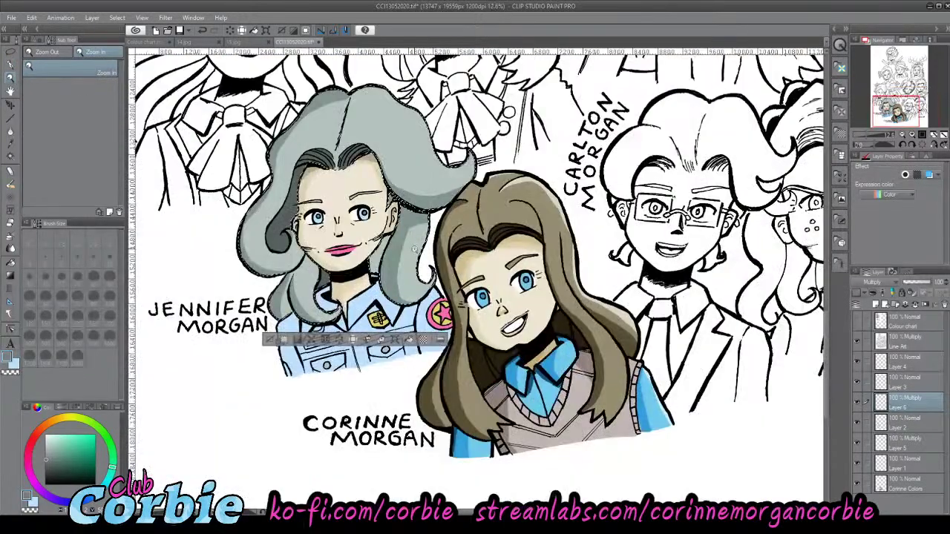
scroll(434, 226, up, 3)
scroll(434, 227, up, 3)
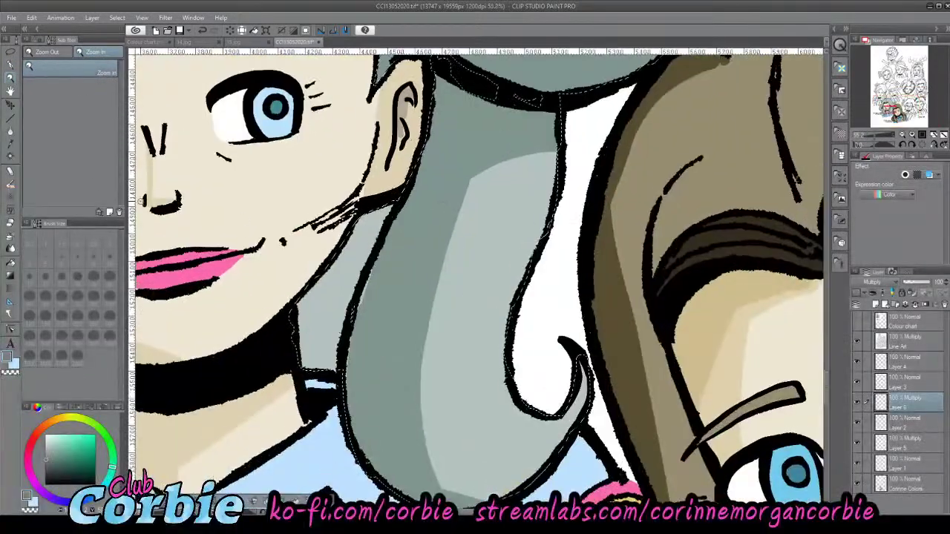
key(p)
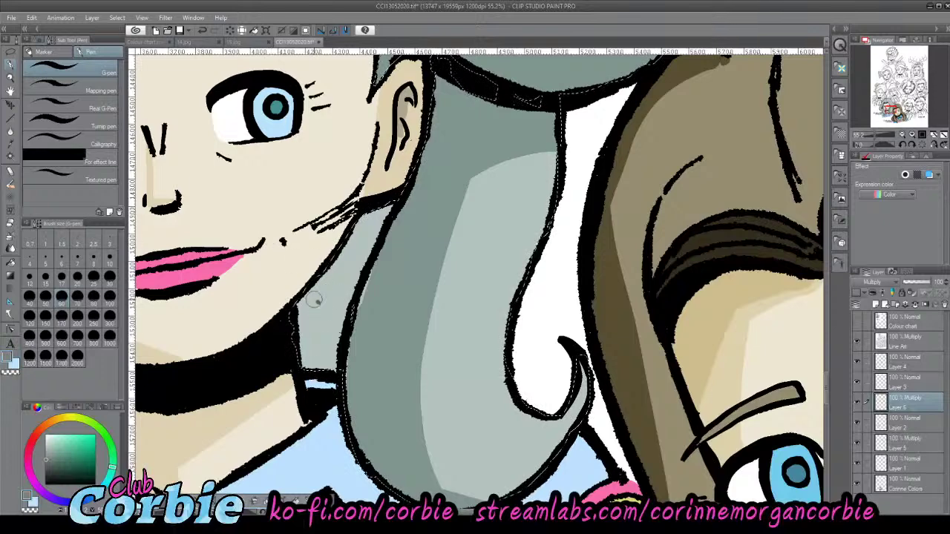
drag(290, 357, 325, 333)
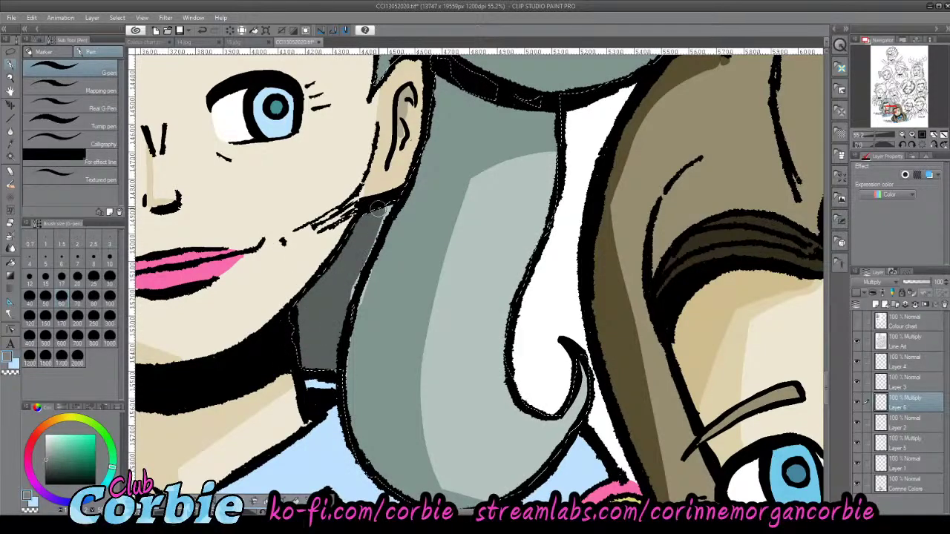
drag(347, 287, 378, 210)
- Sample the hair's light base grey with the Eyedropper and create a new layer above Layer 6
click(11, 78)
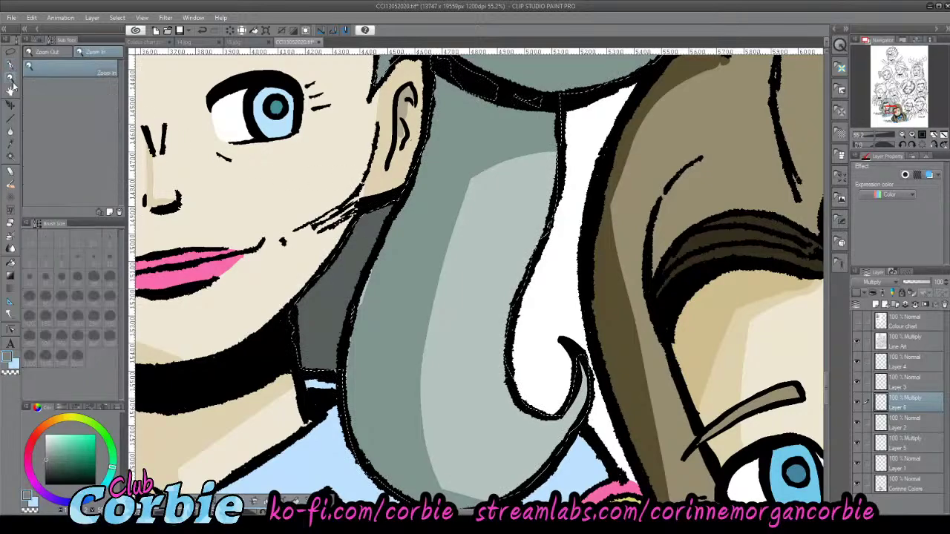
drag(377, 319, 283, 314)
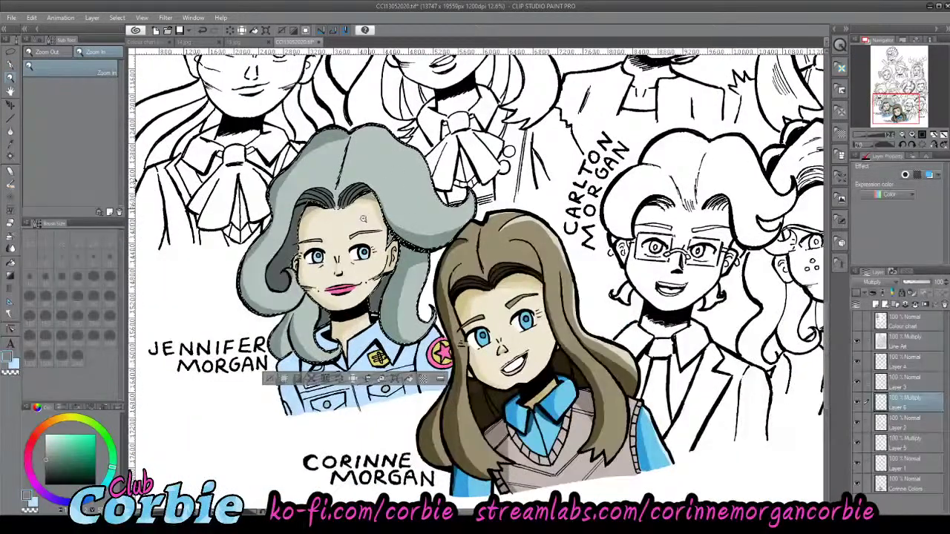
drag(392, 184, 377, 183)
scroll(377, 183, up, 2)
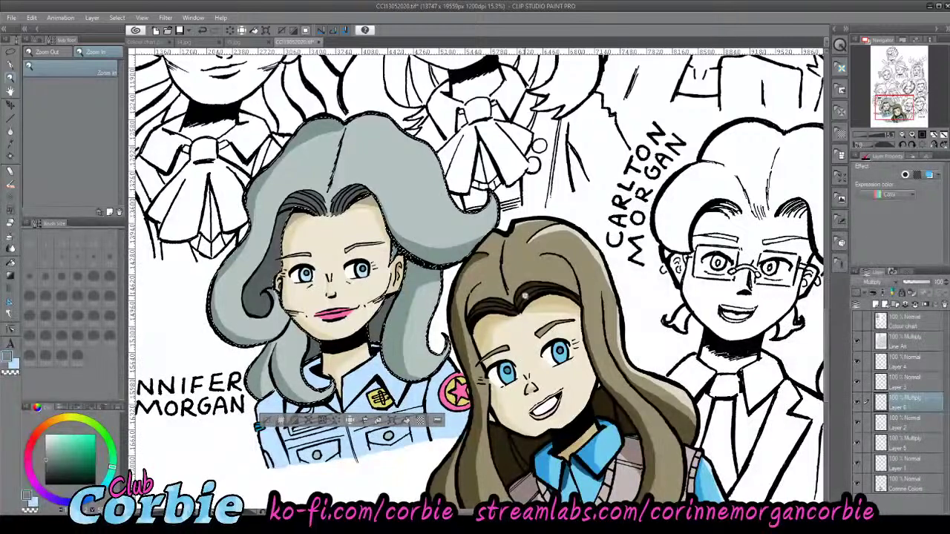
scroll(389, 145, up, 4)
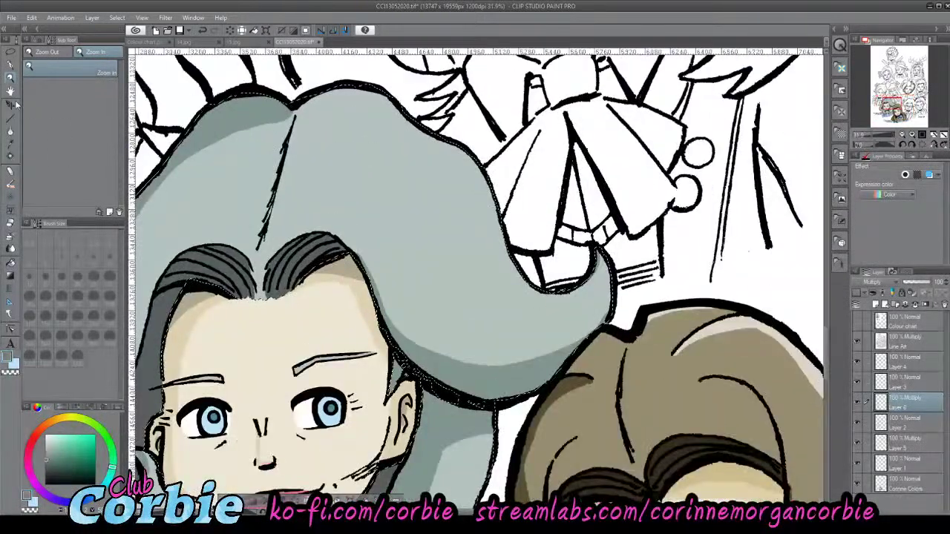
click(11, 141)
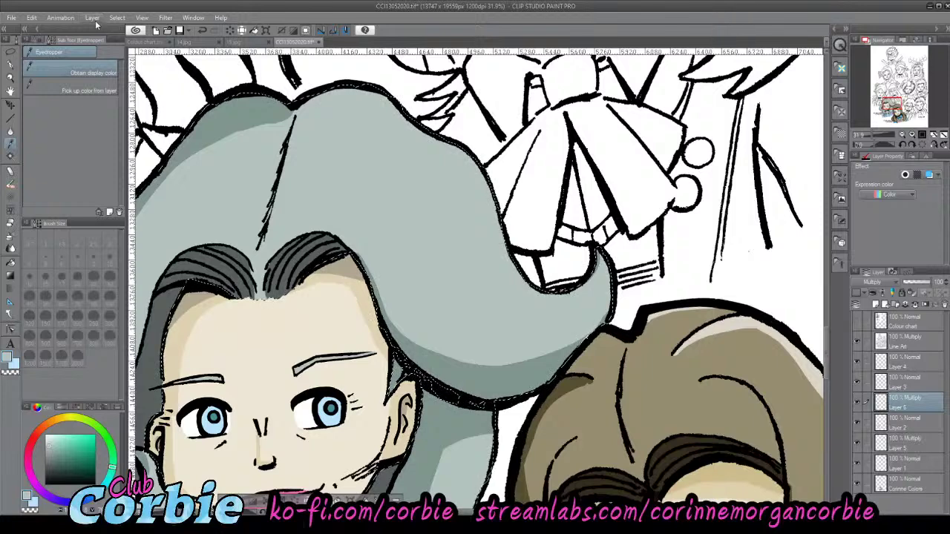
key(ctrl+shift+n)
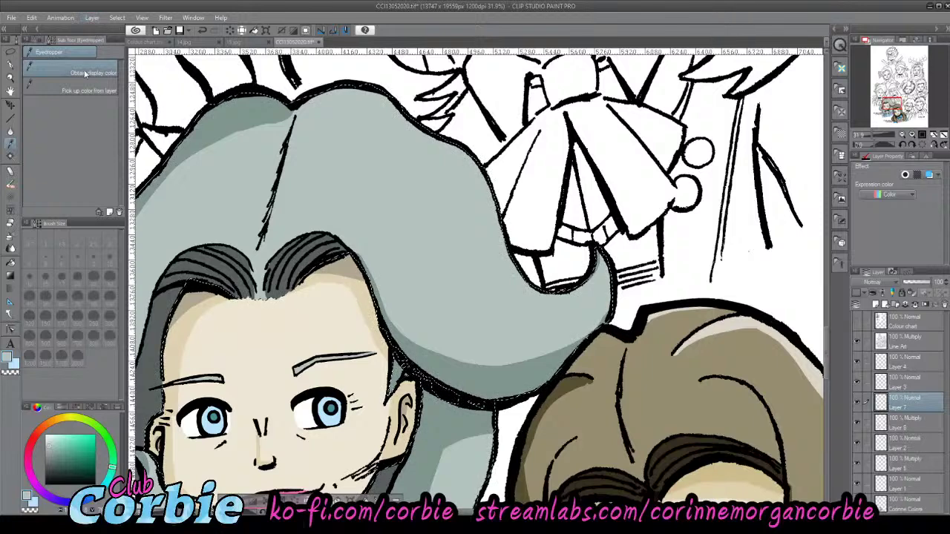
- Set the new layer's blending mode to Screen and paint a highlight along the outer edge of the large upper curl
click(10, 66)
click(106, 303)
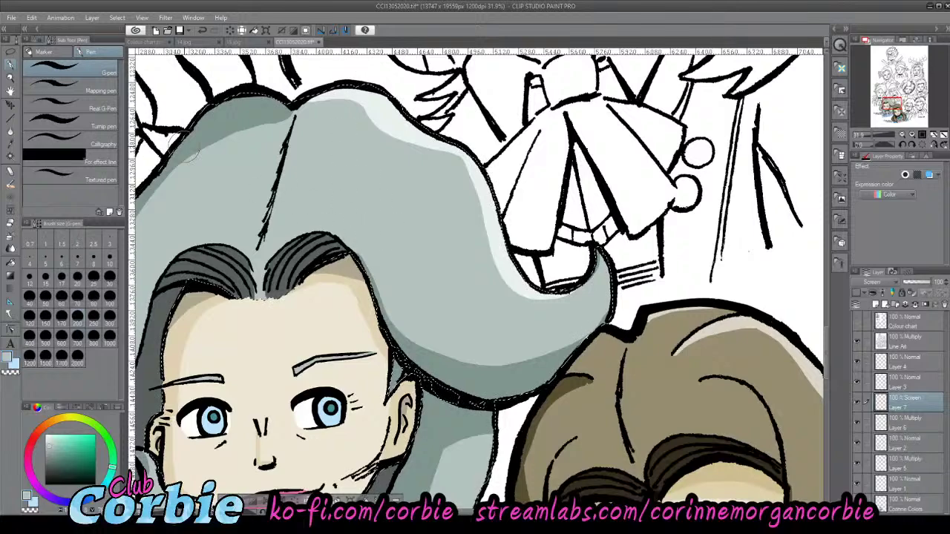
- Paint a highlight along the outer edge of the long lock above the shoulder patch with the G-pen on Layer 7
click(13, 78)
drag(362, 153, 252, 161)
drag(408, 216, 525, 193)
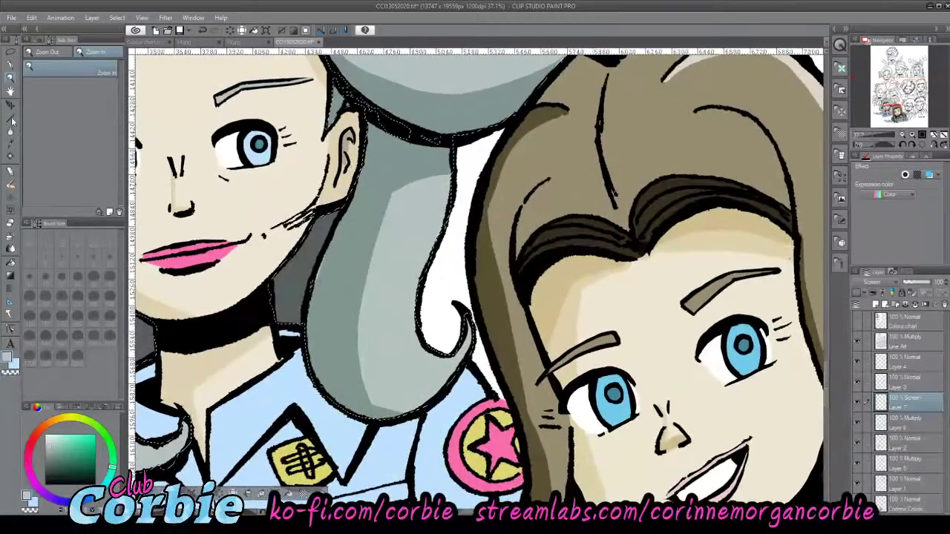
click(11, 65)
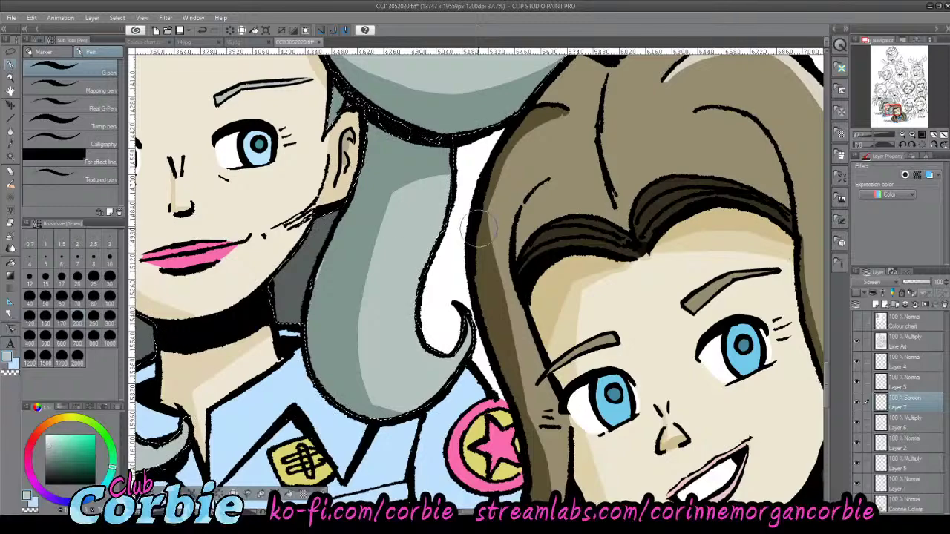
mouse_move(437, 229)
mouse_down()
mouse_move(427, 310)
mouse_move(447, 339)
mouse_move(410, 292)
mouse_move(455, 219)
mouse_up()
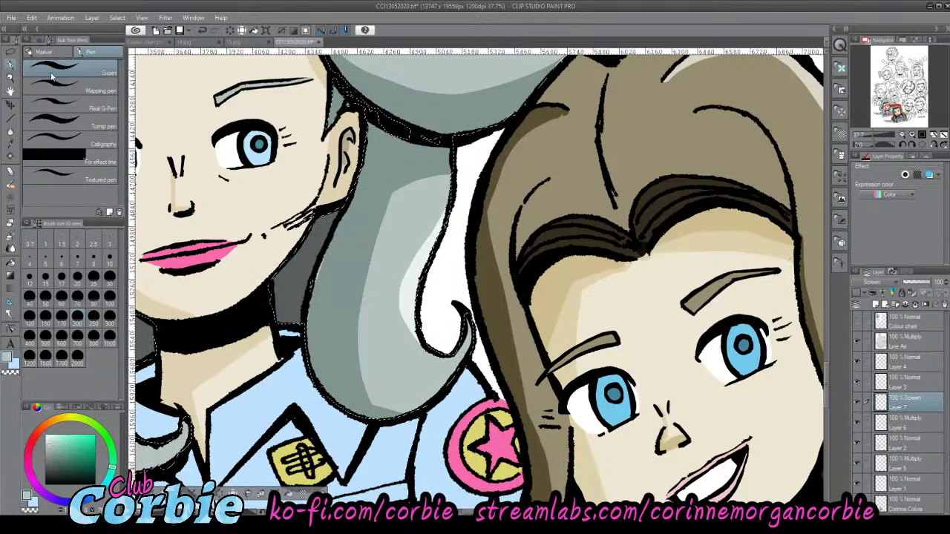
- Clear the hair selection and lower the opacity of the Screen highlight layer, Layer 7, to 72%
key(/)
drag(368, 261, 390, 223)
key(ctrl+d)
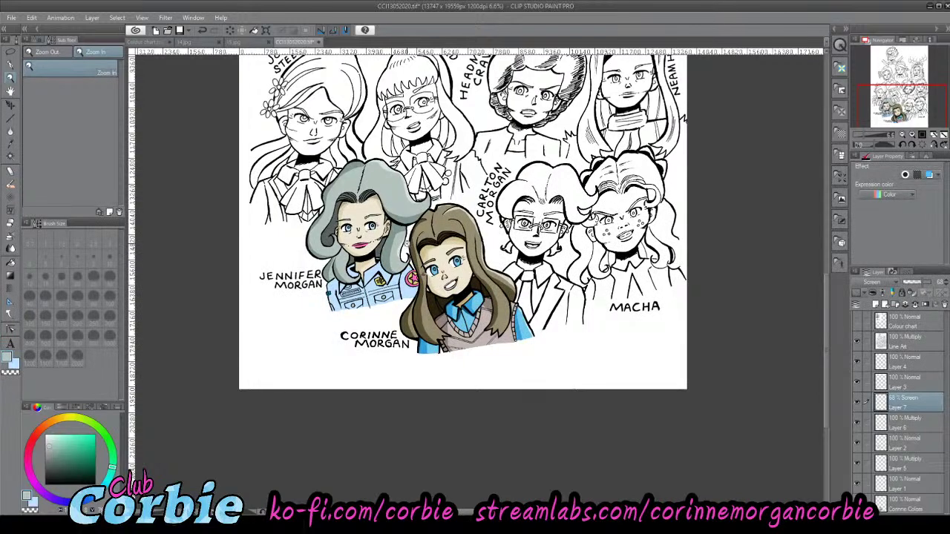
key(ctrl+shift+d)
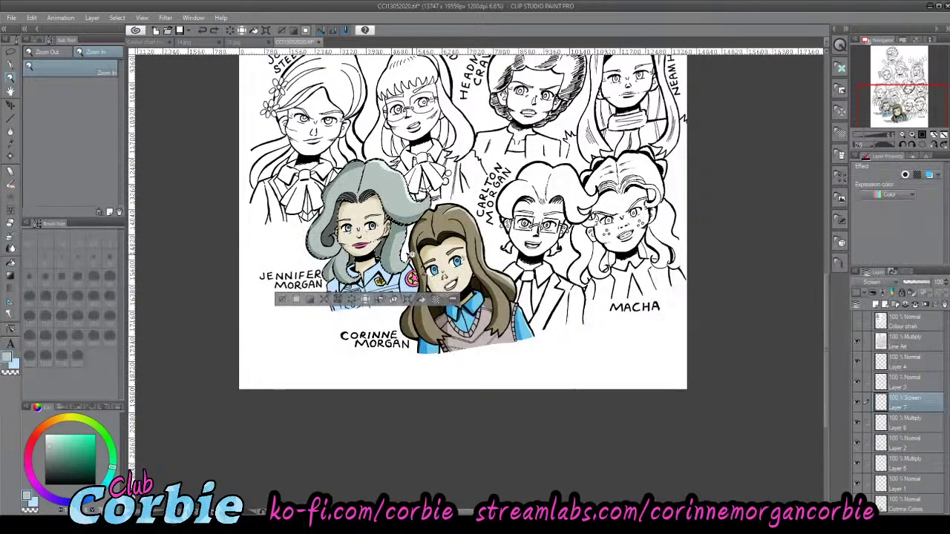
key(ctrl+d)
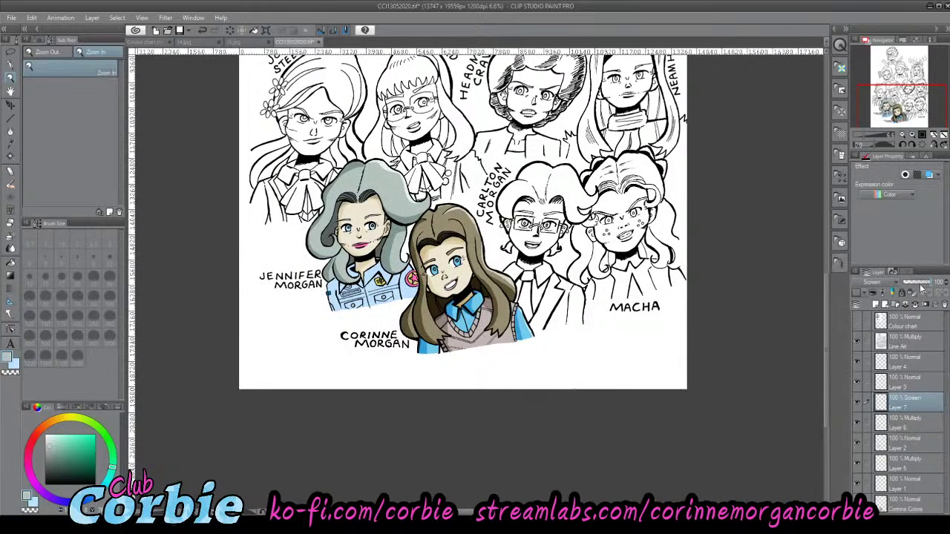
drag(923, 283, 925, 283)
drag(418, 254, 418, 230)
scroll(418, 230, up, 6)
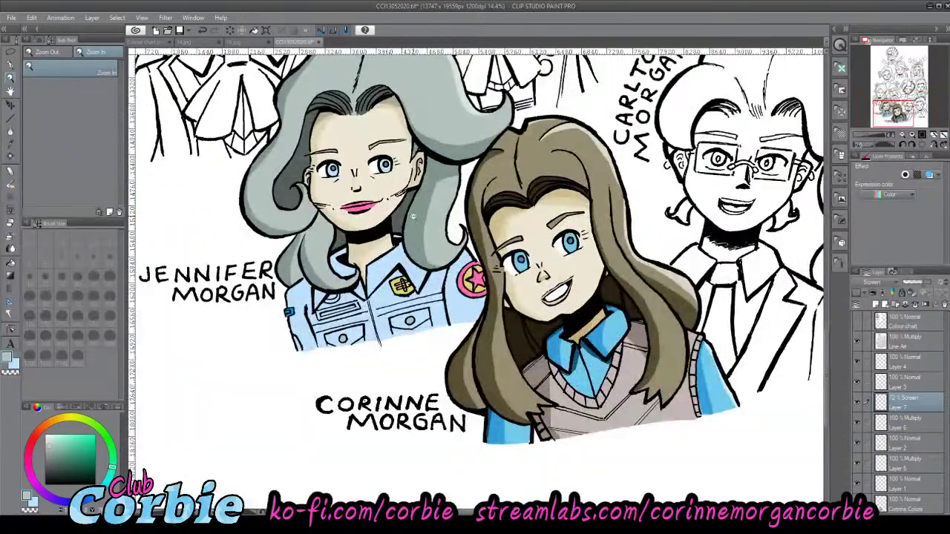
- Examine the inner edge of the long lock beside the neck, toggling Layers 7 and 6 to trace the light sliver along the outline
scroll(460, 183, down, 1)
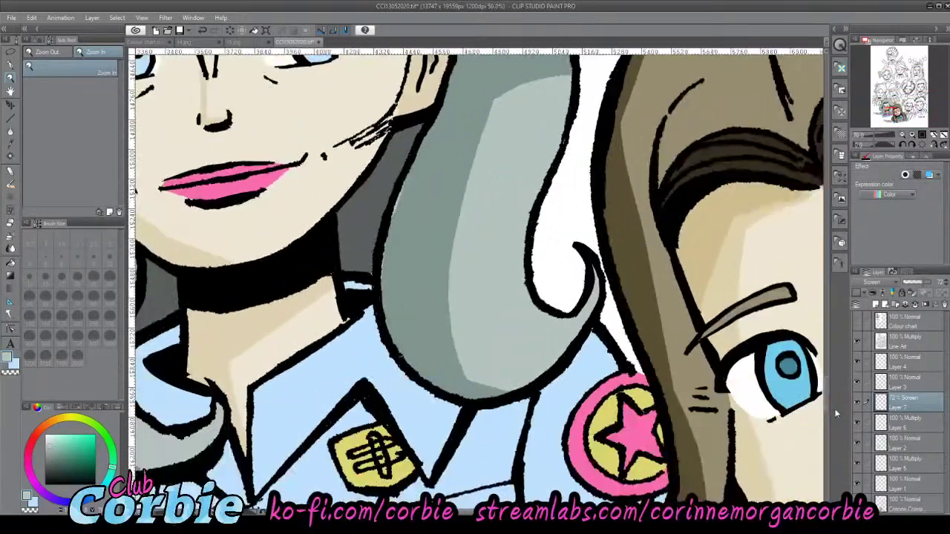
click(856, 403)
click(857, 403)
drag(405, 191, 431, 171)
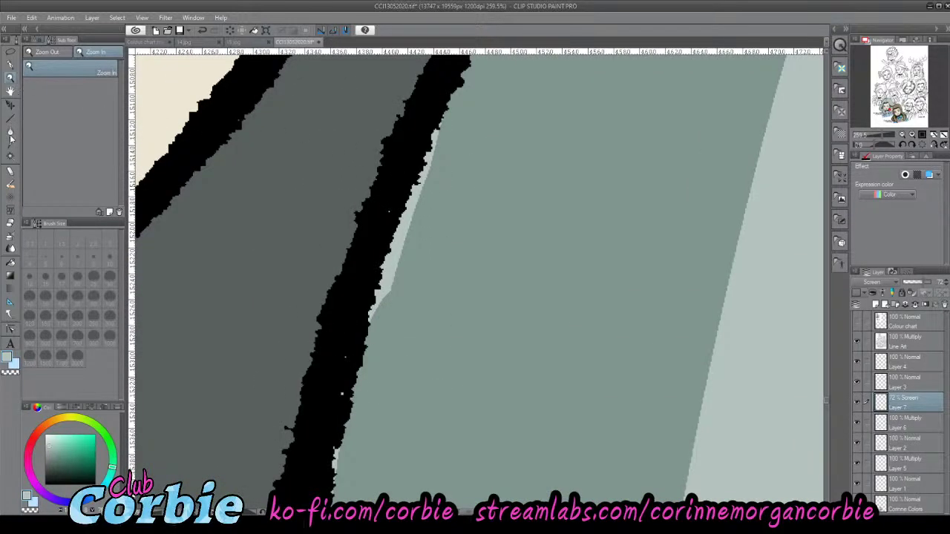
click(10, 249)
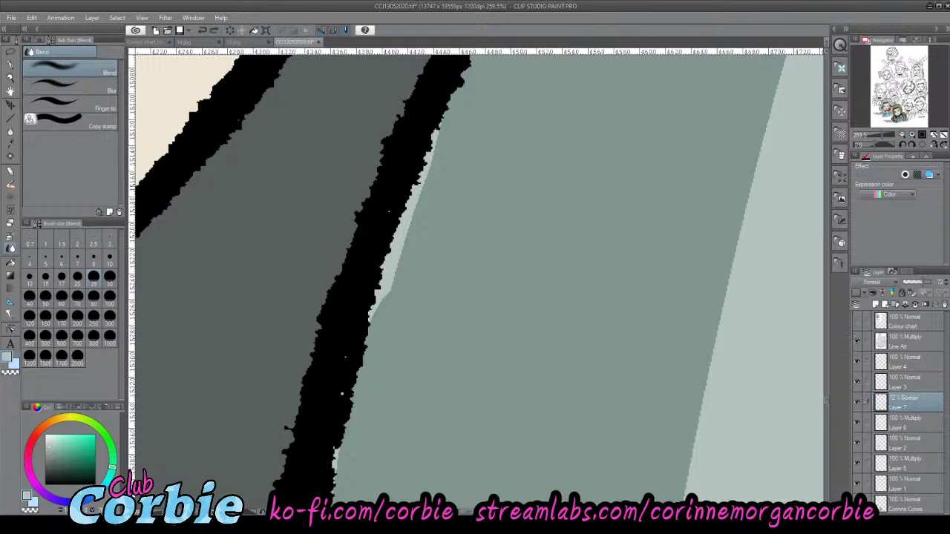
click(893, 429)
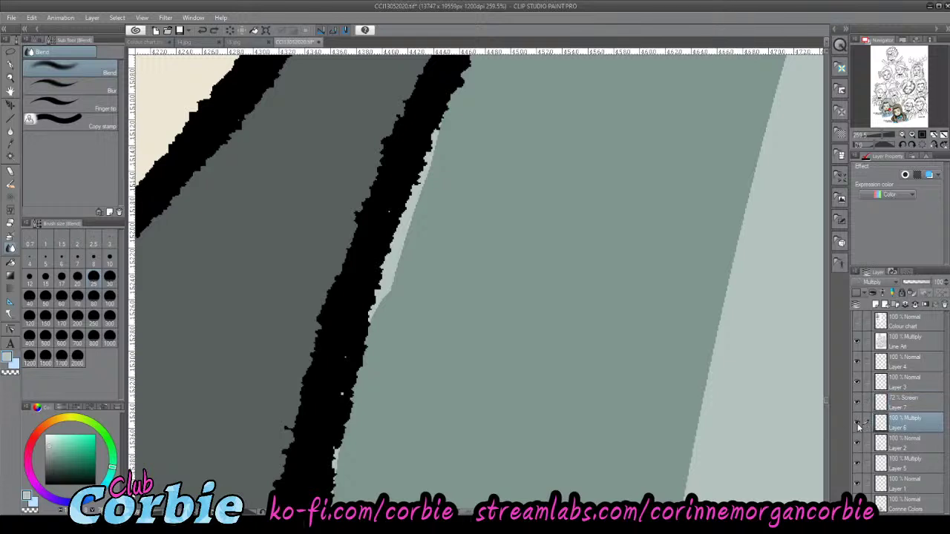
click(857, 422)
click(857, 422)
click(897, 407)
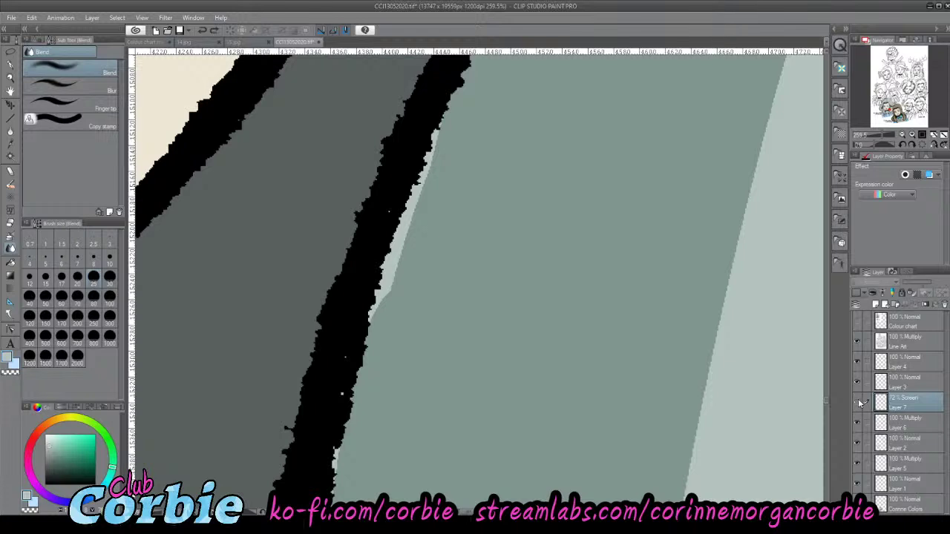
click(857, 425)
click(857, 426)
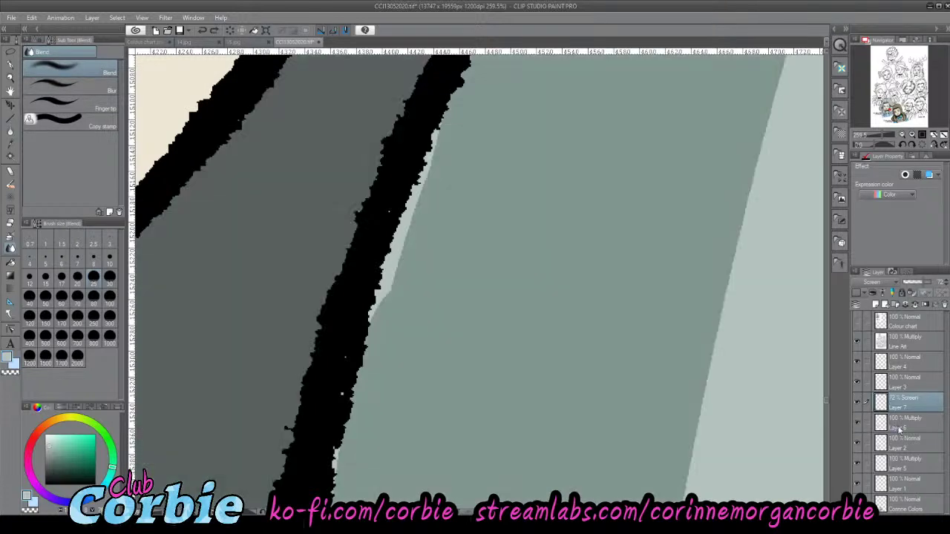
- With Layer 6 temporarily in Normal mode, paint over the light sliver along the lock's inner outline with the G-pen, and restore Multiply
click(898, 429)
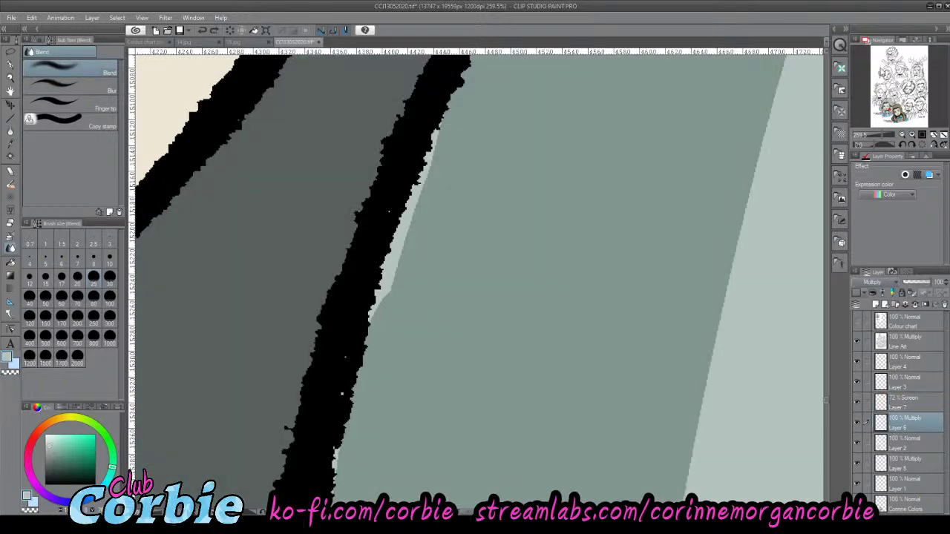
key(ctrl+z)
key(ctrl+z)
key(ctrl+z)
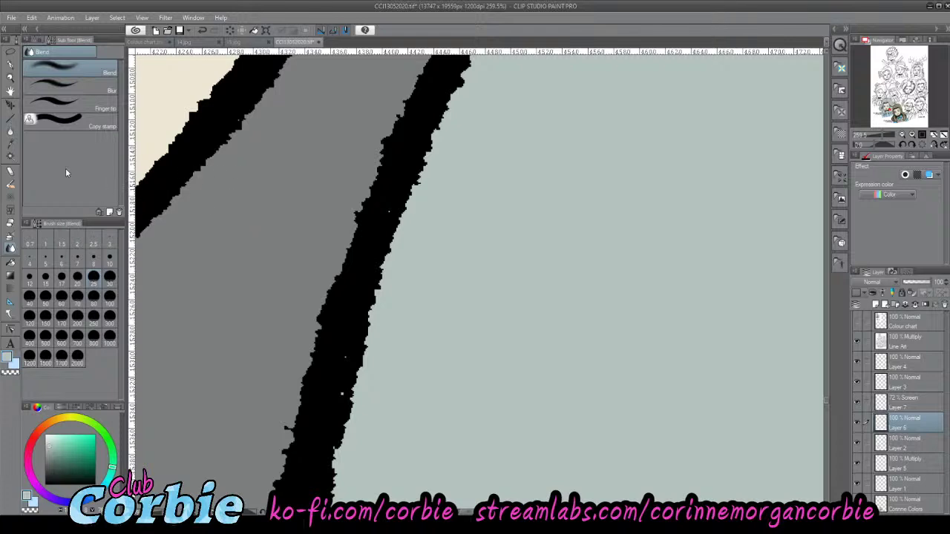
click(11, 129)
click(11, 148)
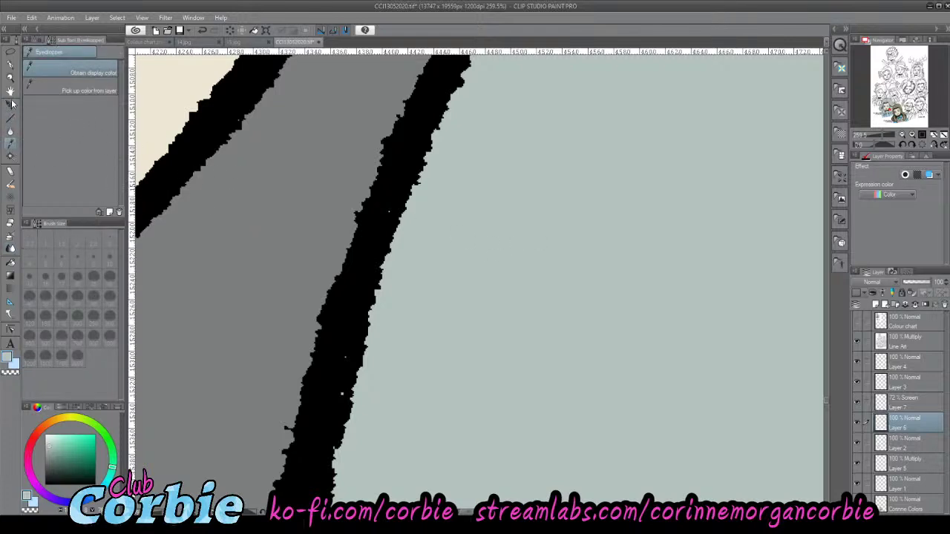
click(10, 65)
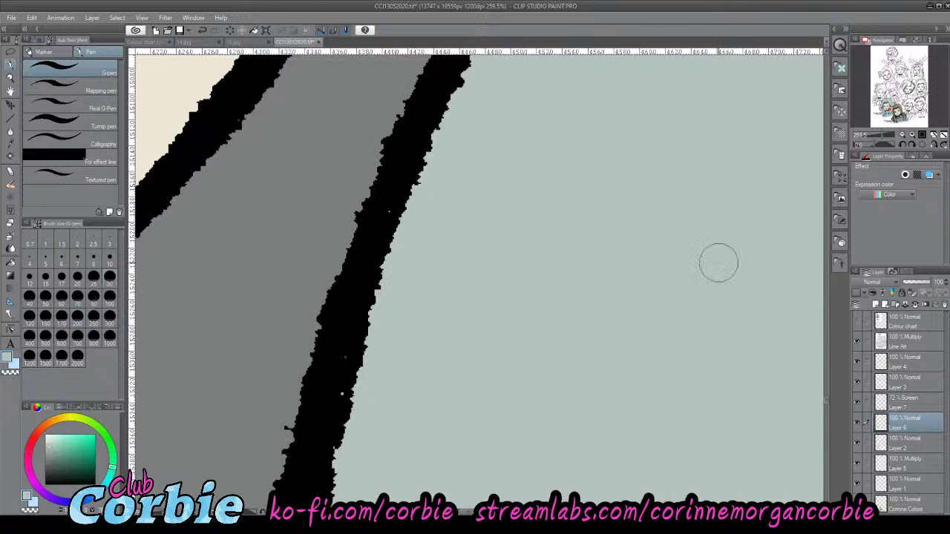
click(875, 43)
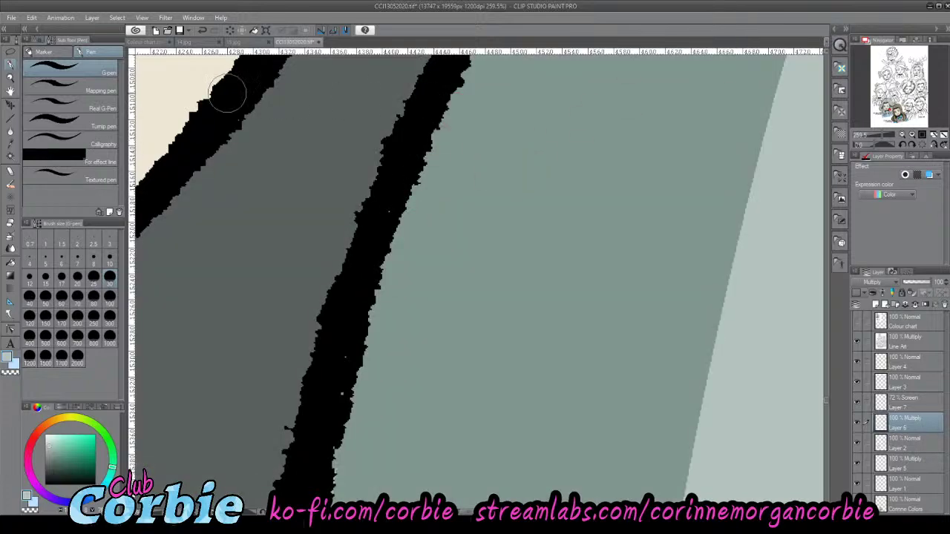
- Examine the shaded grey hair at several magnifications against the neighbouring brown-haired character
key(/)
drag(423, 203, 289, 223)
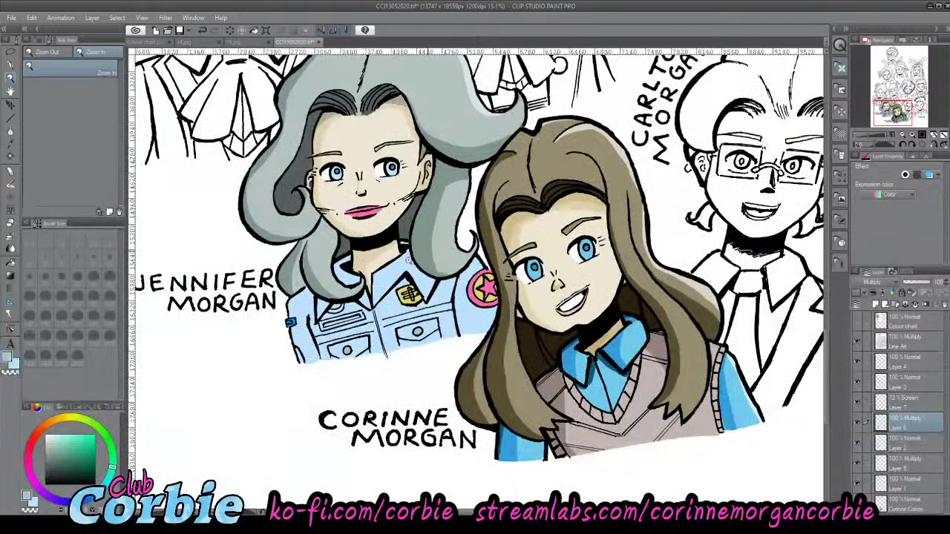
drag(447, 246, 427, 202)
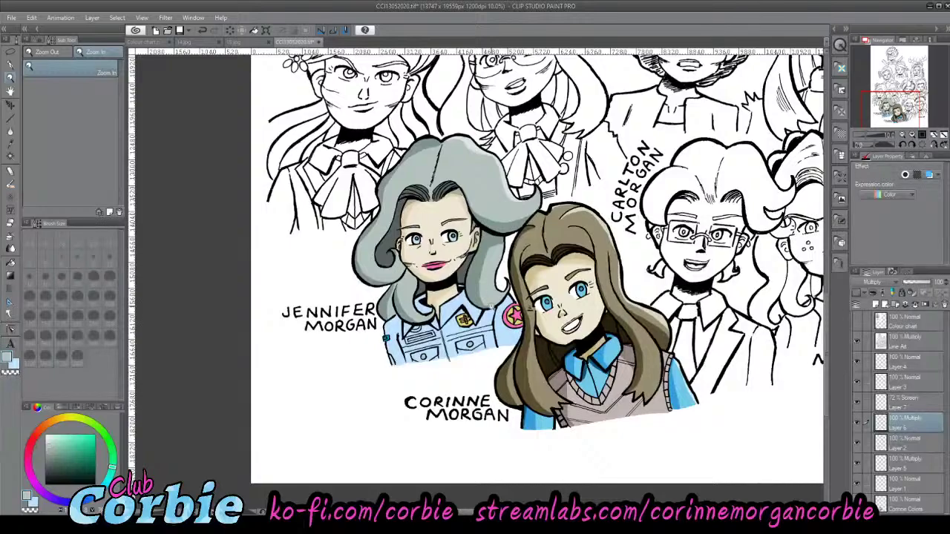
click(492, 307)
drag(464, 288, 525, 346)
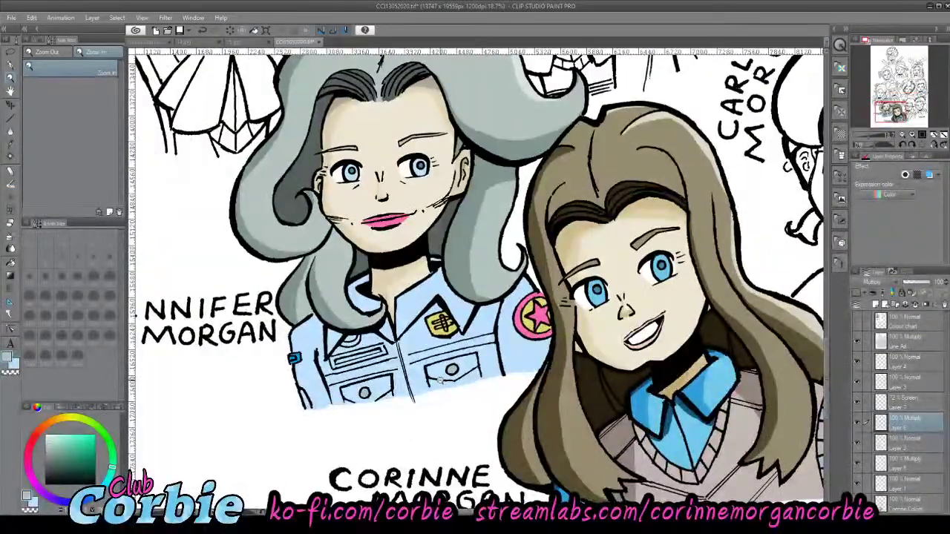
scroll(525, 347, down, 4)
scroll(468, 327, up, 4)
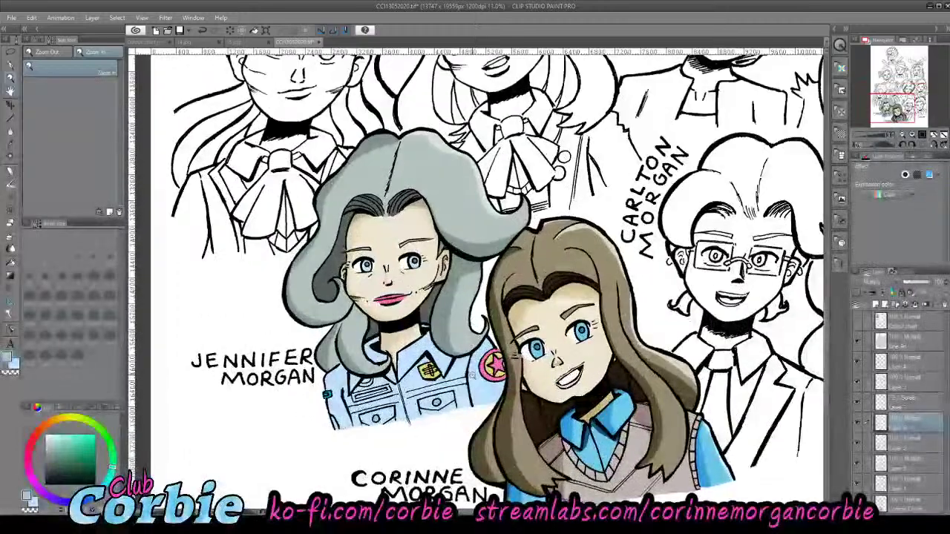
scroll(371, 411, up, 2)
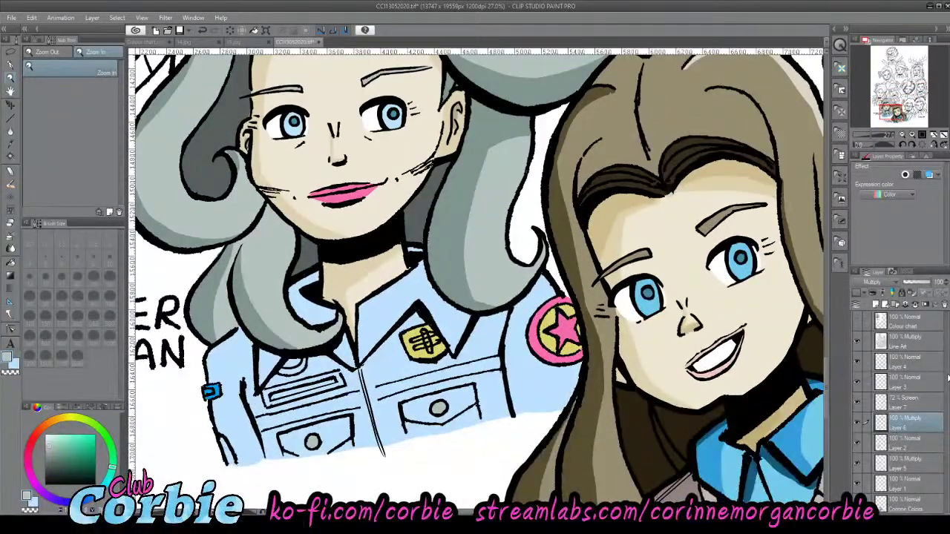
- Toggle the visibility of the layers from Layer 1 up to Layer 3 to identify which holds the uniform's base colour
click(856, 484)
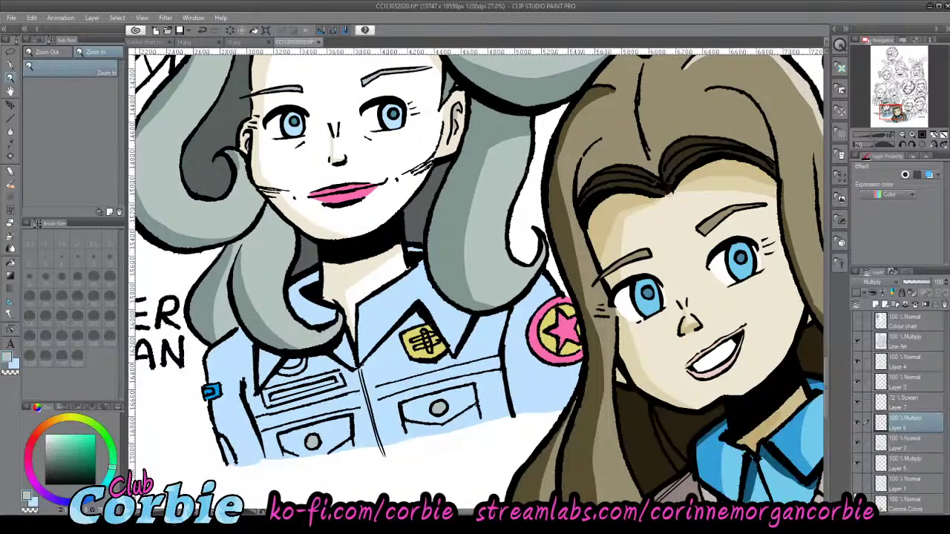
click(856, 484)
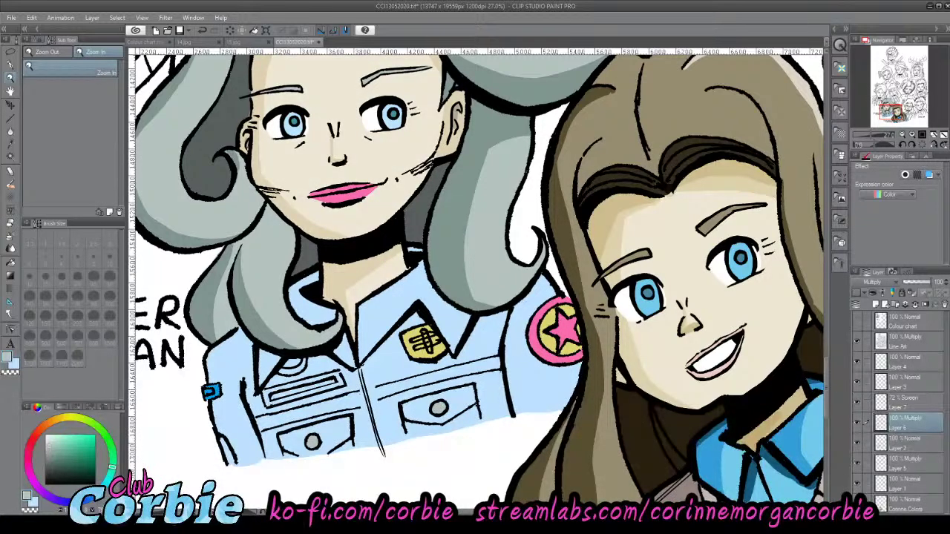
click(857, 463)
click(857, 464)
click(856, 465)
click(856, 465)
click(856, 445)
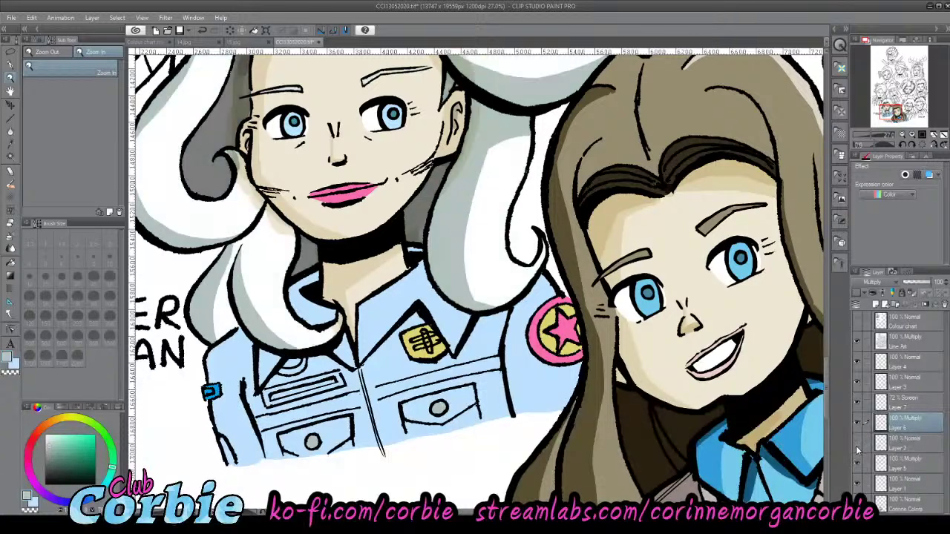
click(856, 445)
click(857, 425)
click(857, 425)
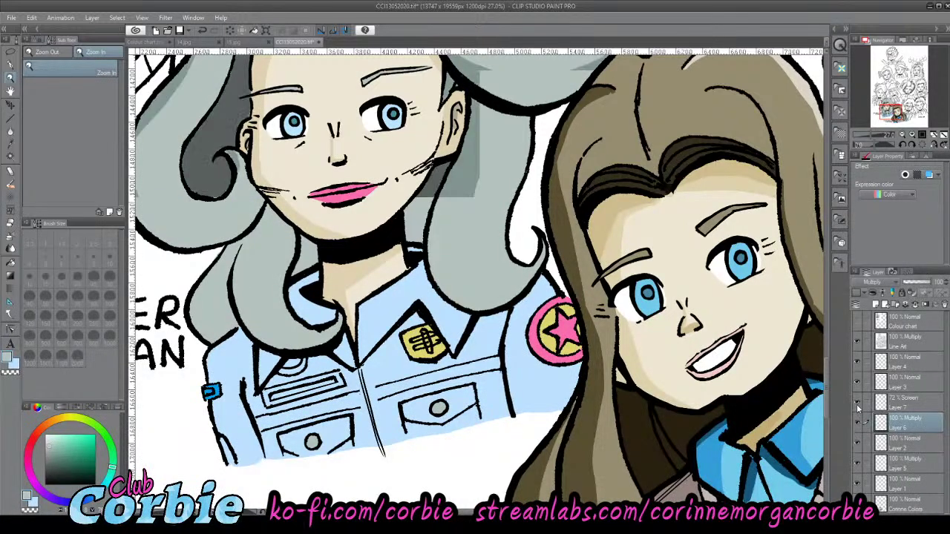
click(856, 403)
click(856, 384)
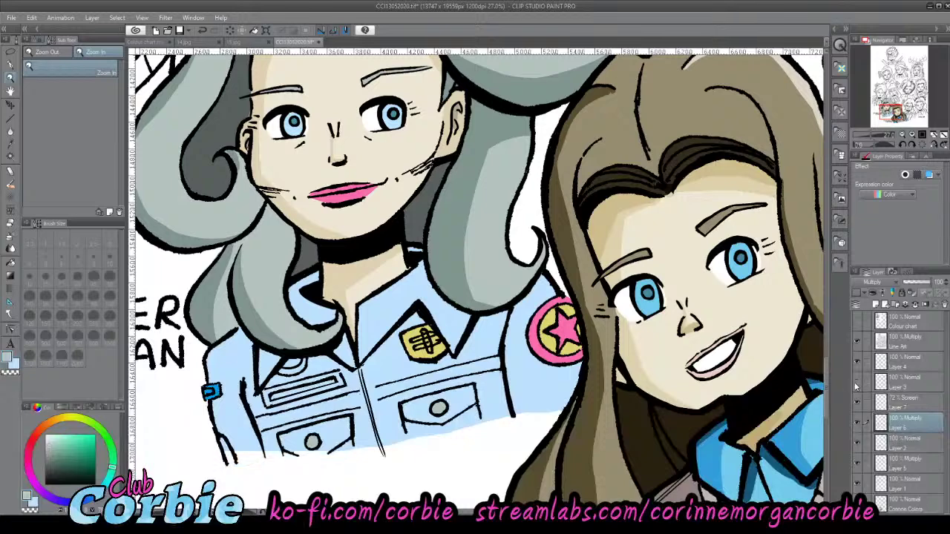
click(856, 386)
click(856, 386)
- Auto-select the light blue uniform area on Layer 3 and add a new layer above it with Multiply blending
click(898, 382)
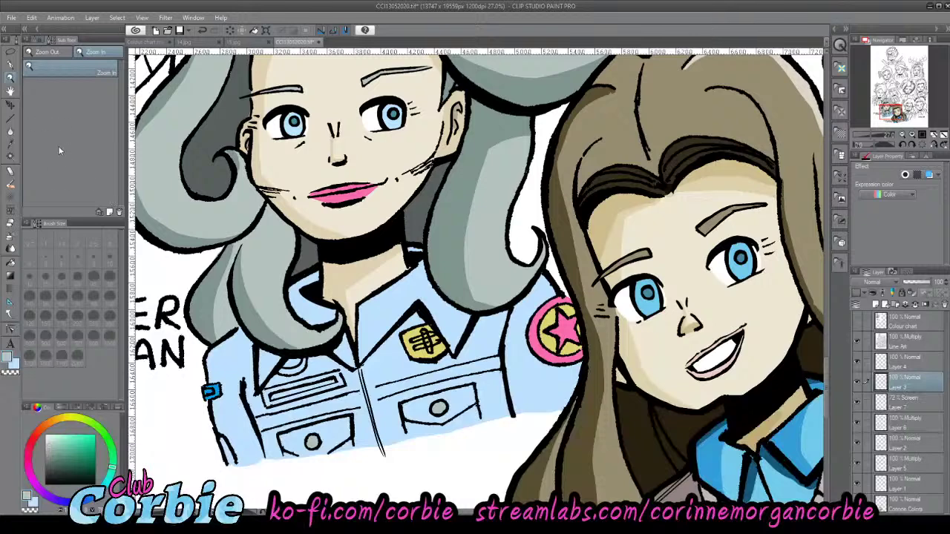
click(12, 152)
click(12, 157)
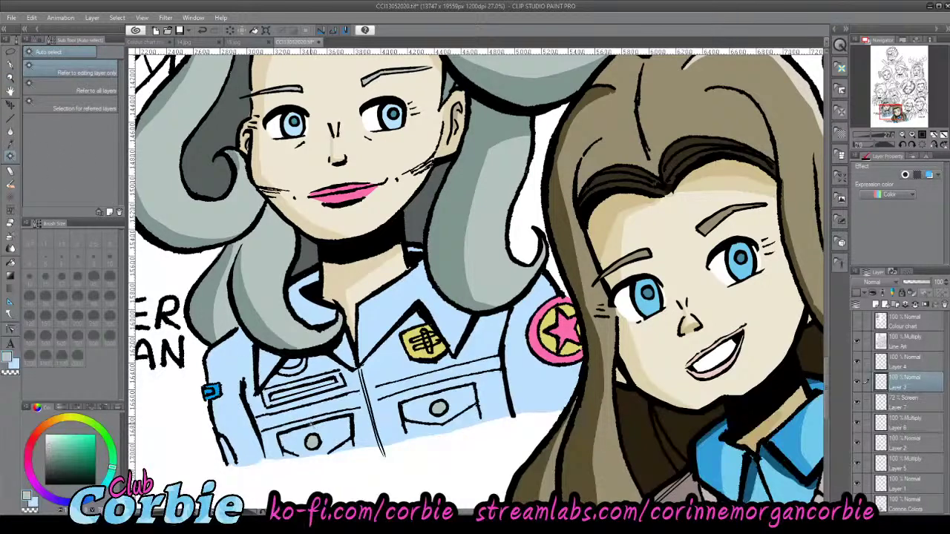
click(327, 403)
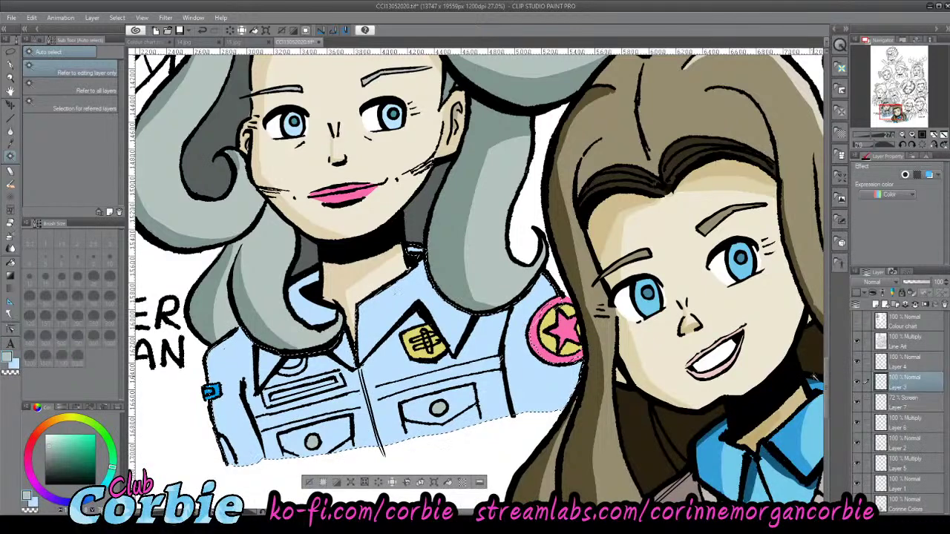
click(92, 18)
click(100, 33)
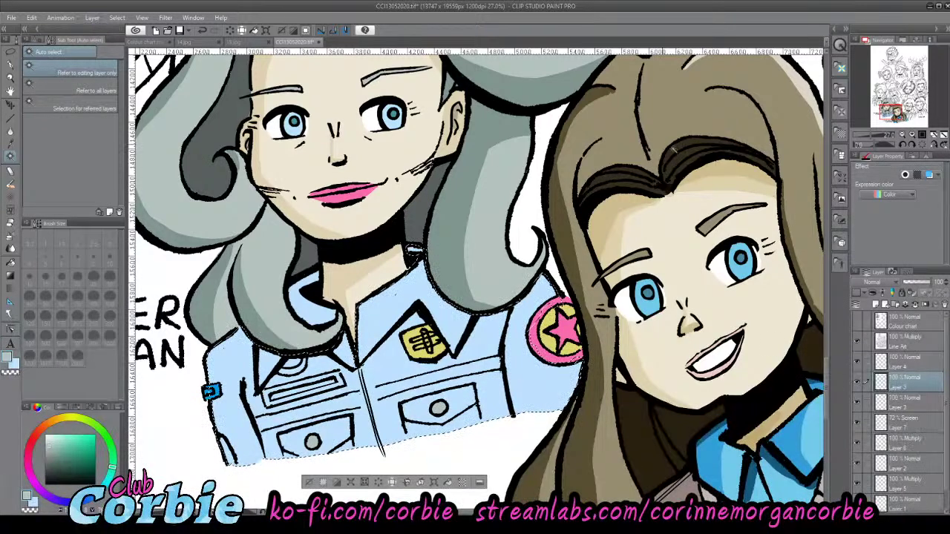
click(872, 32)
- Sample the uniform's light blue and paint shadows on both sleeves and the shirt's side on the new Multiply layer with the G-pen at size 150
click(10, 78)
drag(297, 291, 290, 325)
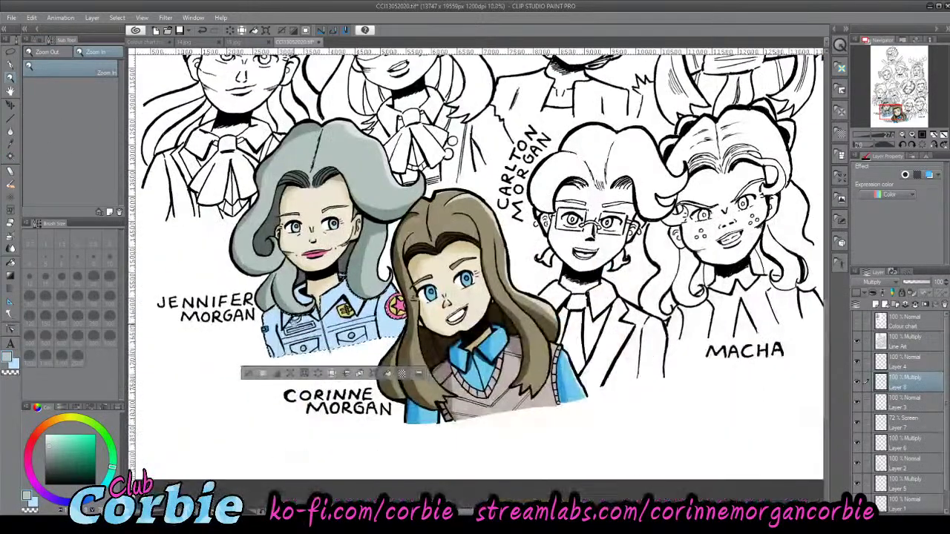
scroll(297, 331, up, 5)
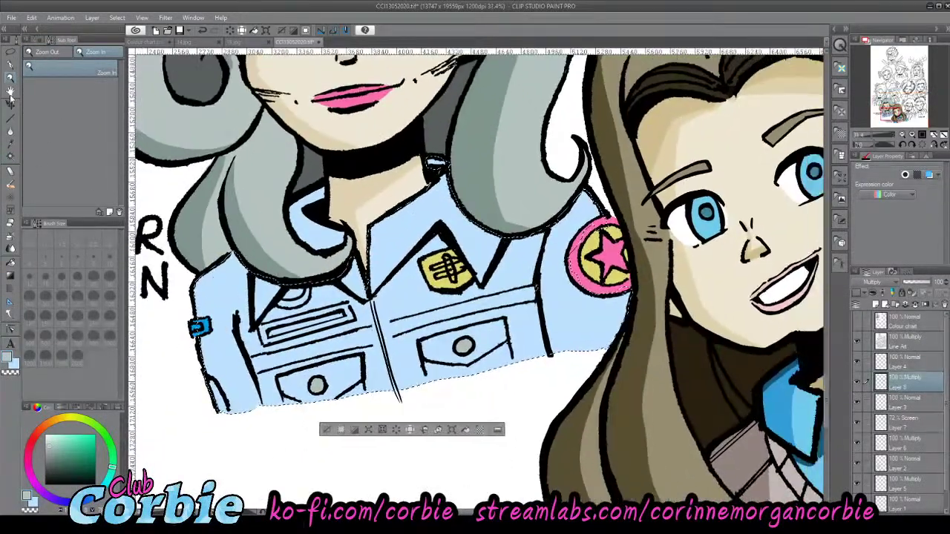
click(11, 145)
click(364, 223)
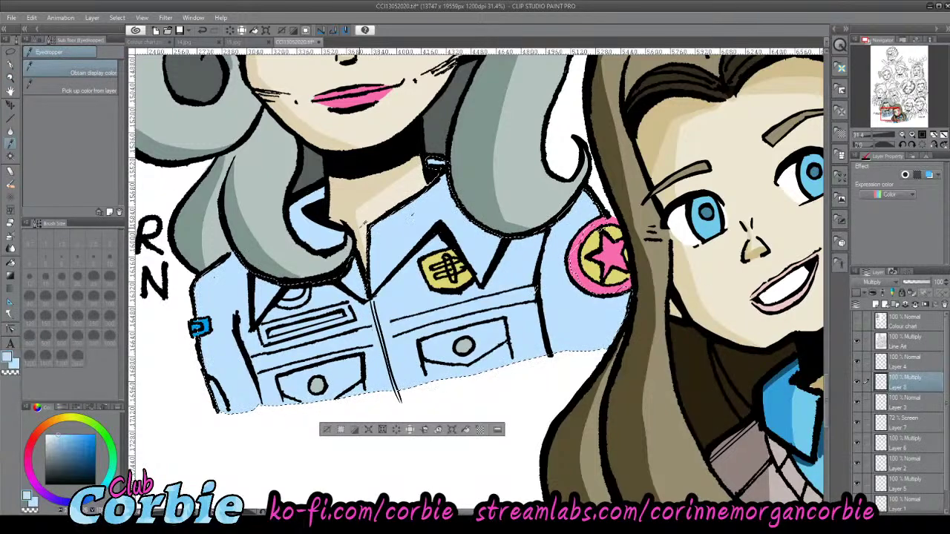
click(11, 66)
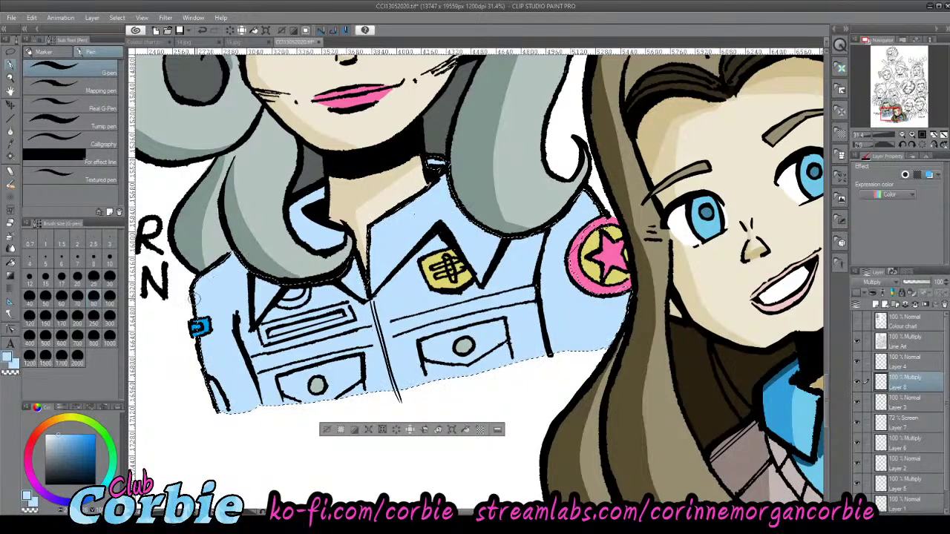
click(47, 322)
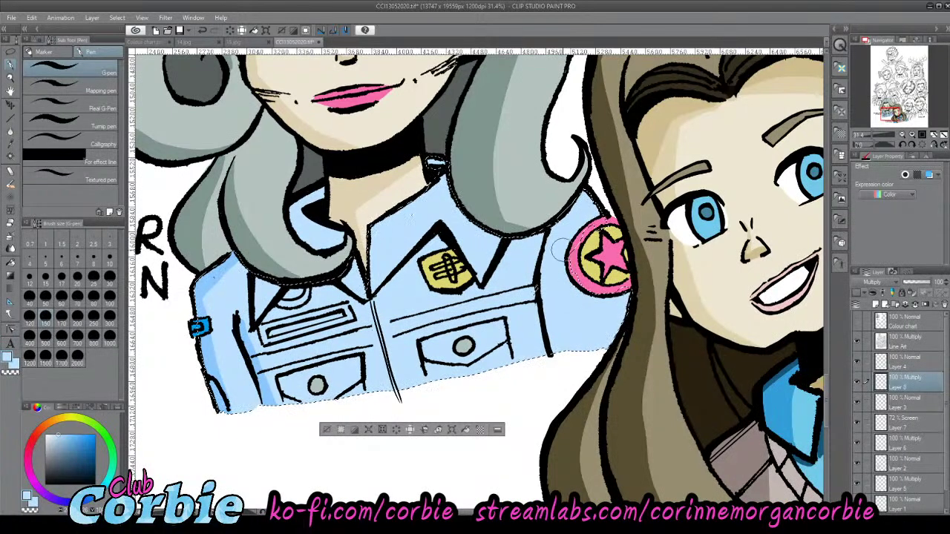
mouse_move(555, 221)
mouse_down()
mouse_move(553, 286)
mouse_move(575, 366)
mouse_move(550, 292)
mouse_move(552, 351)
mouse_move(558, 358)
mouse_move(546, 260)
mouse_up()
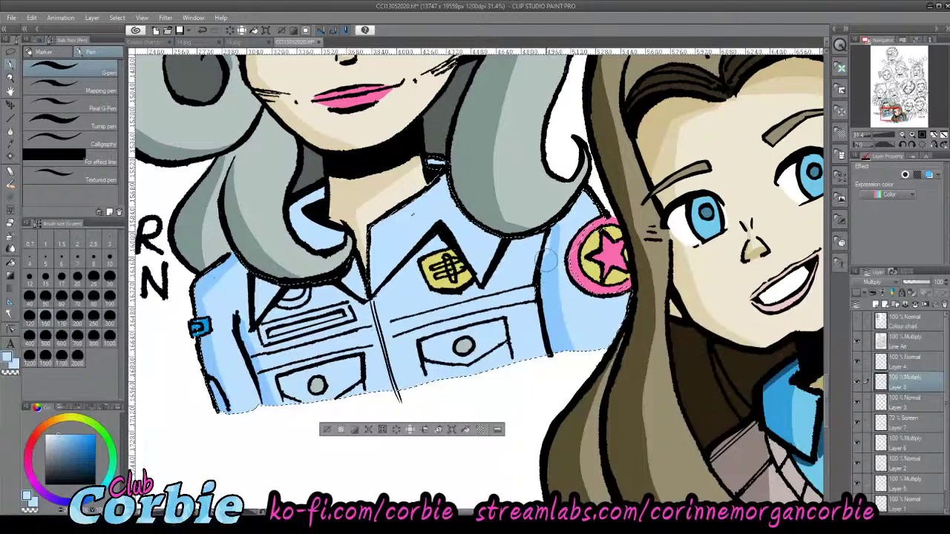
- Sample a muted grey-blue and paint shadows beneath both shirt collar flaps on the Multiply layer with the G-pen at size 80
click(12, 78)
drag(276, 197, 304, 263)
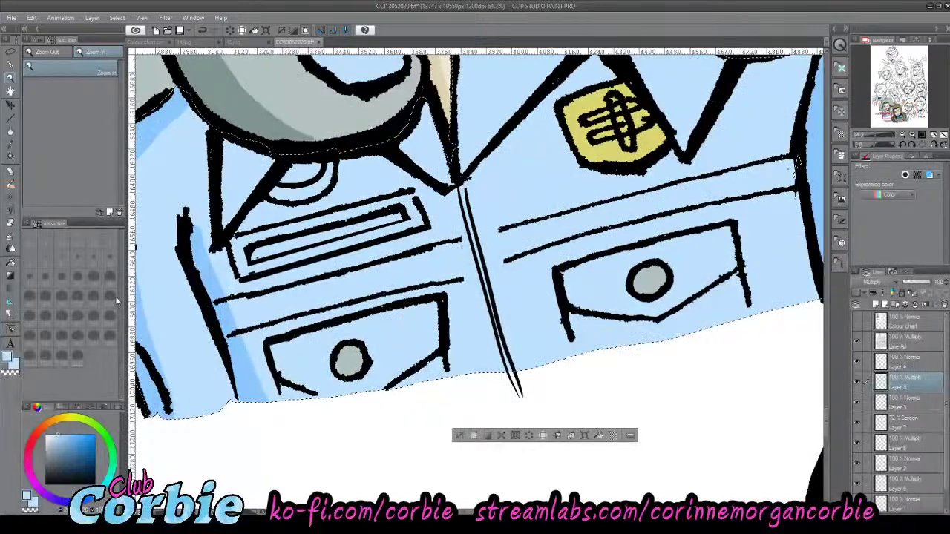
click(10, 145)
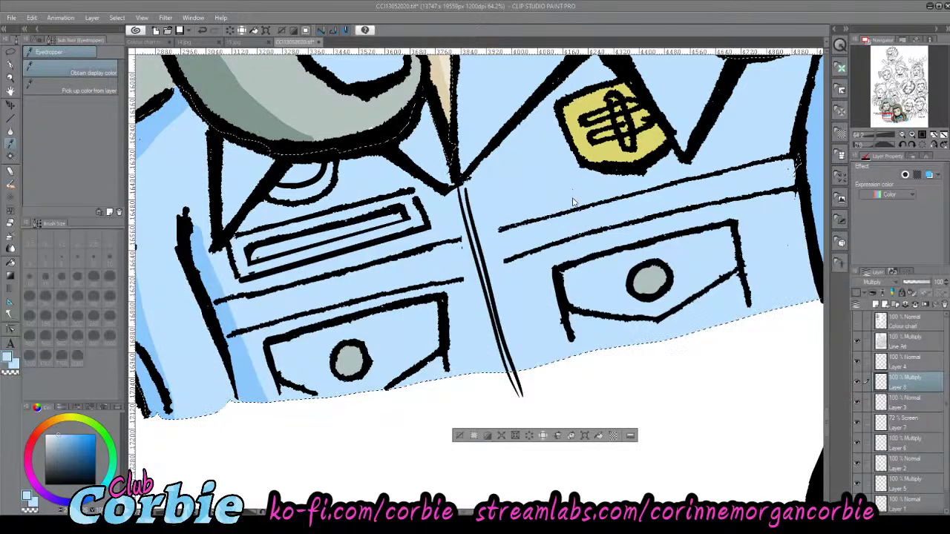
key(p)
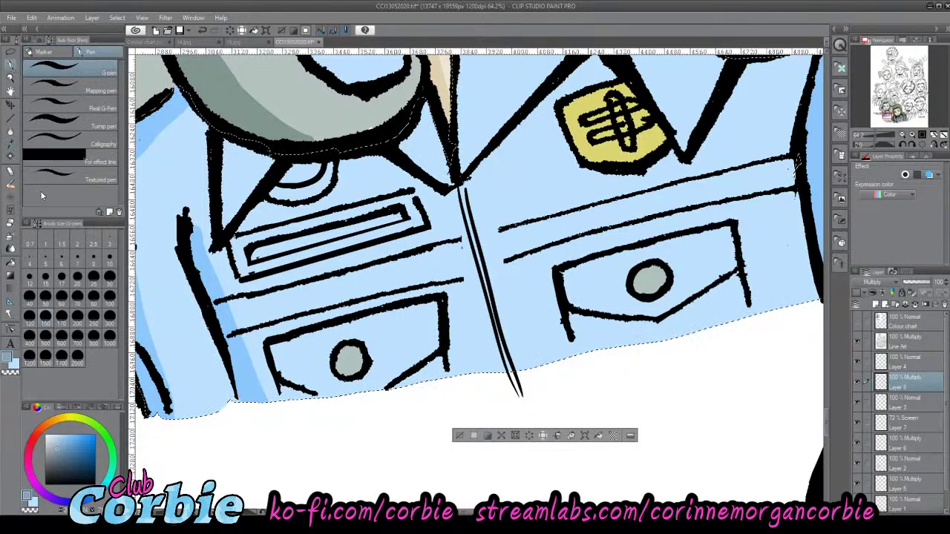
click(95, 305)
drag(222, 241, 283, 160)
key(ctrl+z)
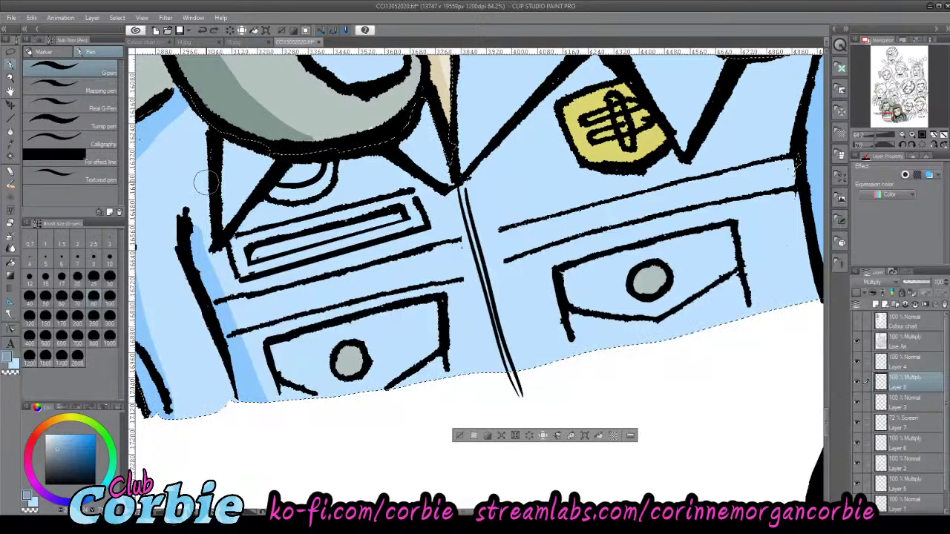
drag(234, 234, 285, 175)
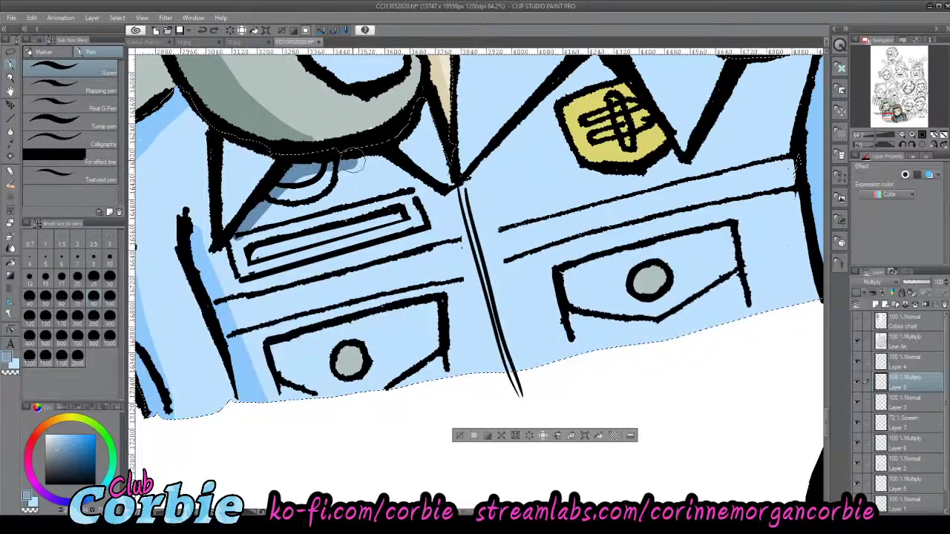
mouse_move(405, 174)
mouse_down()
mouse_move(434, 192)
mouse_move(598, 58)
mouse_move(608, 86)
mouse_move(594, 74)
mouse_up()
click(31, 19)
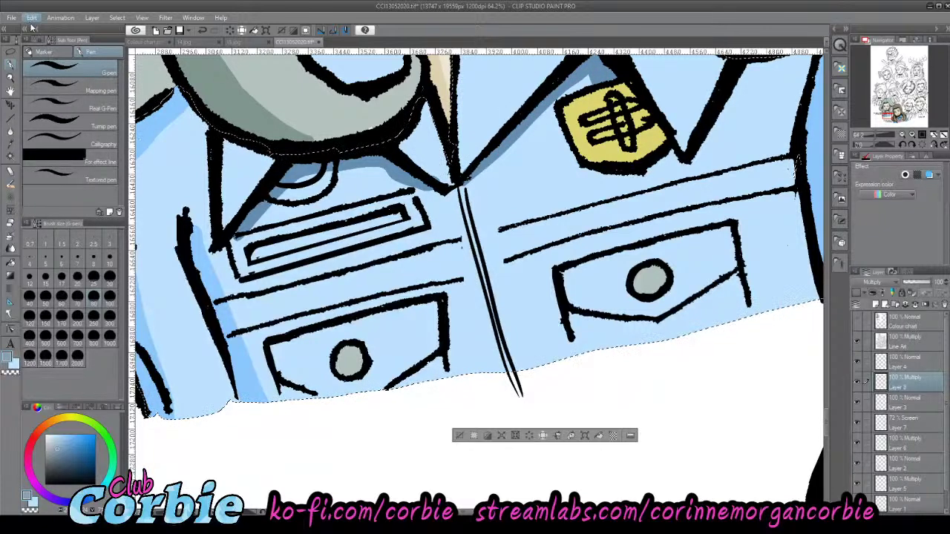
click(34, 33)
- Examine the collar shadows at several magnifications and toggle the Multiply layer's visibility to compare the shading with the flat uniform
click(11, 78)
drag(368, 204, 305, 207)
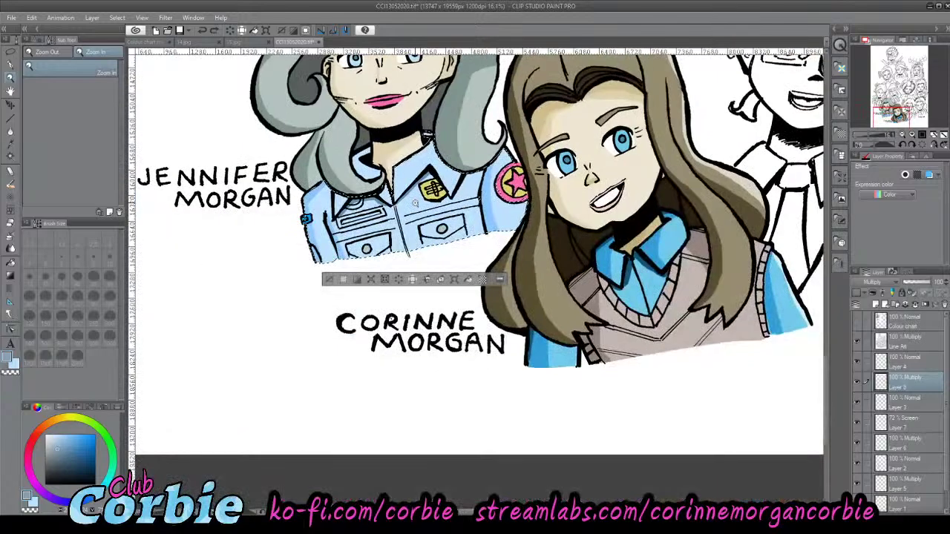
drag(453, 175, 491, 162)
alt+click(490, 163)
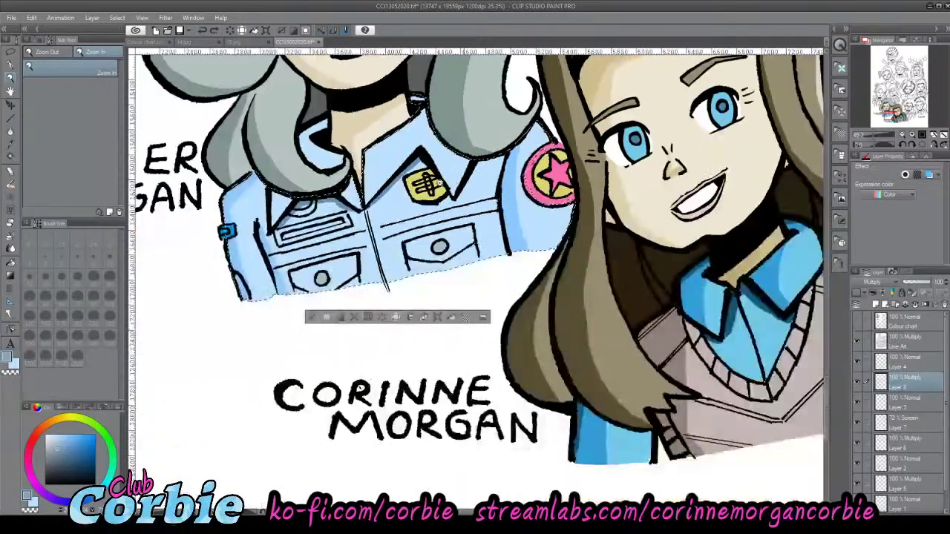
click(484, 160)
click(11, 66)
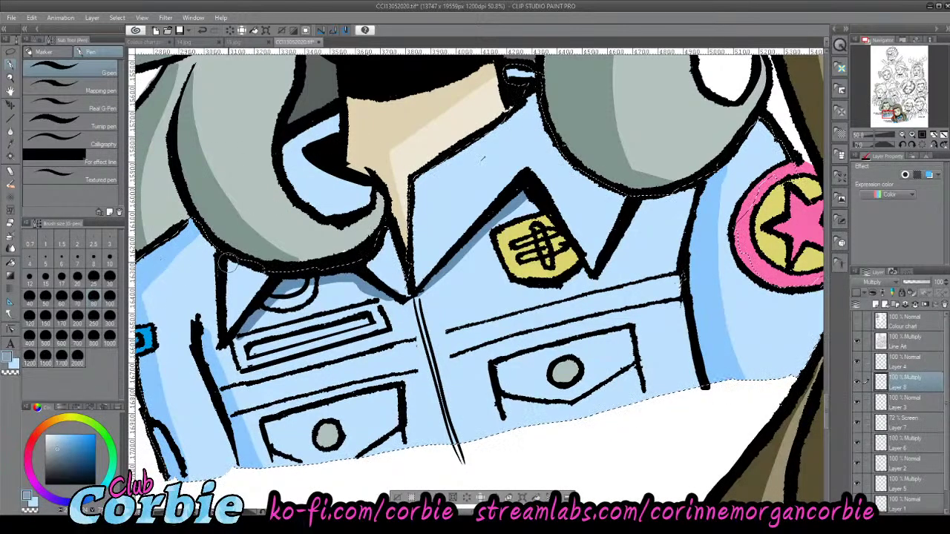
click(858, 385)
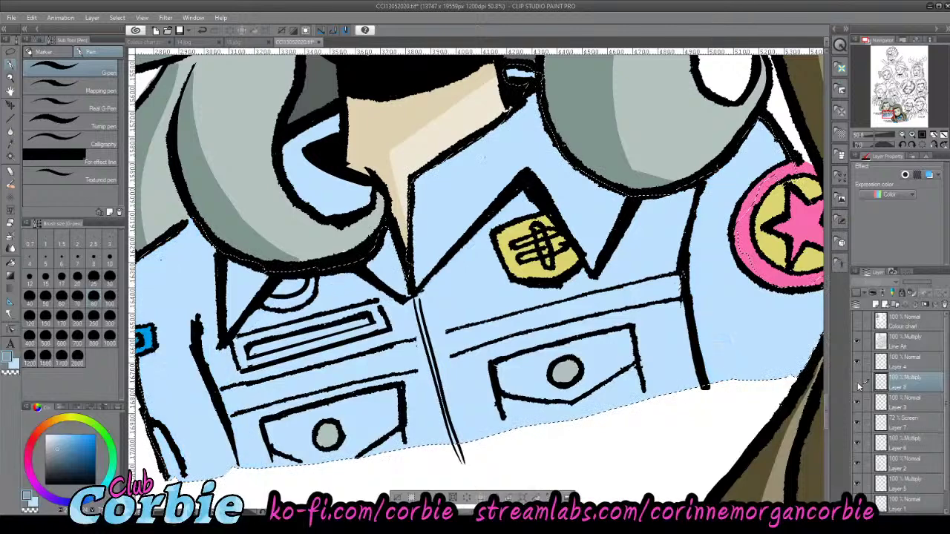
click(858, 386)
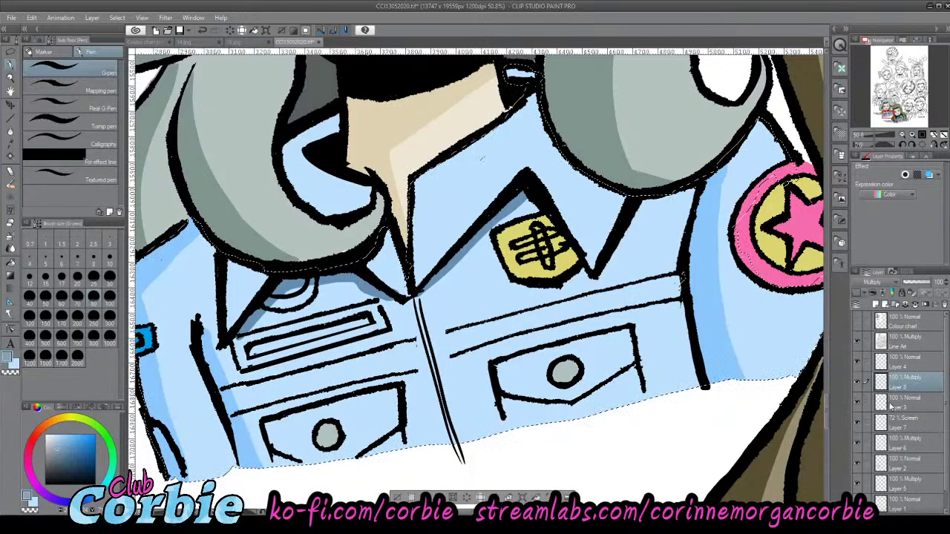
click(891, 402)
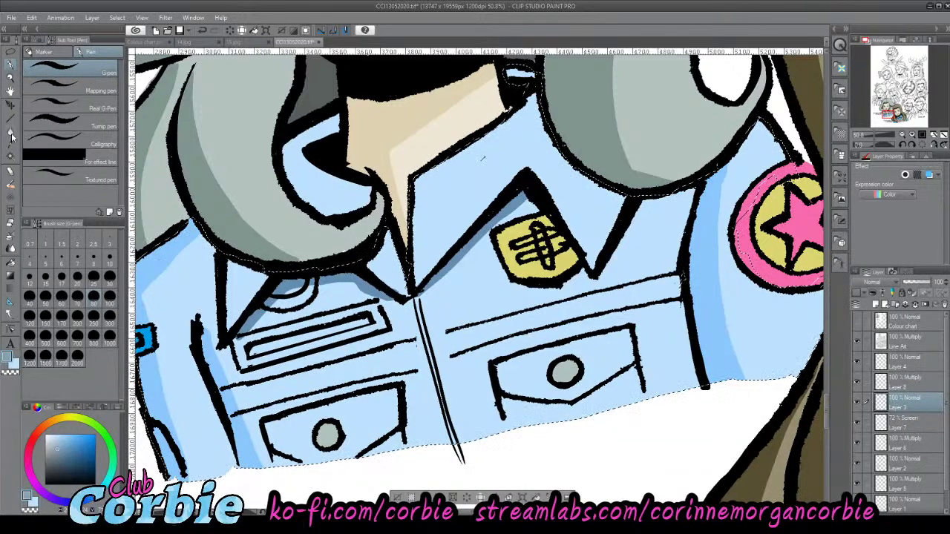
click(11, 155)
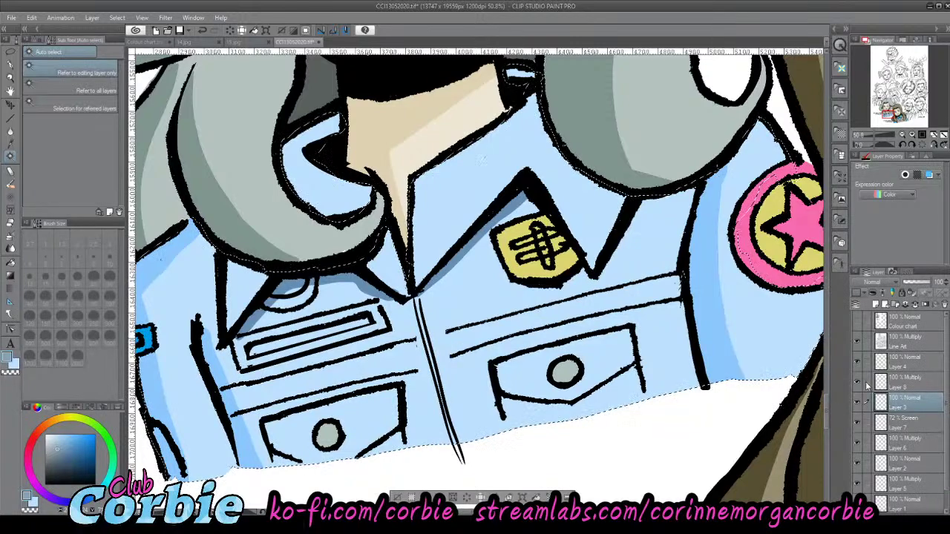
click(856, 383)
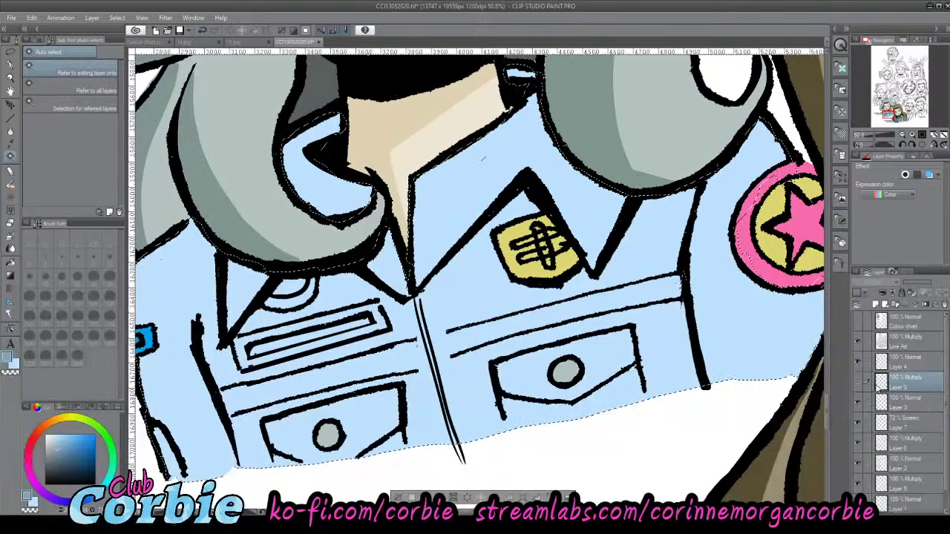
click(857, 383)
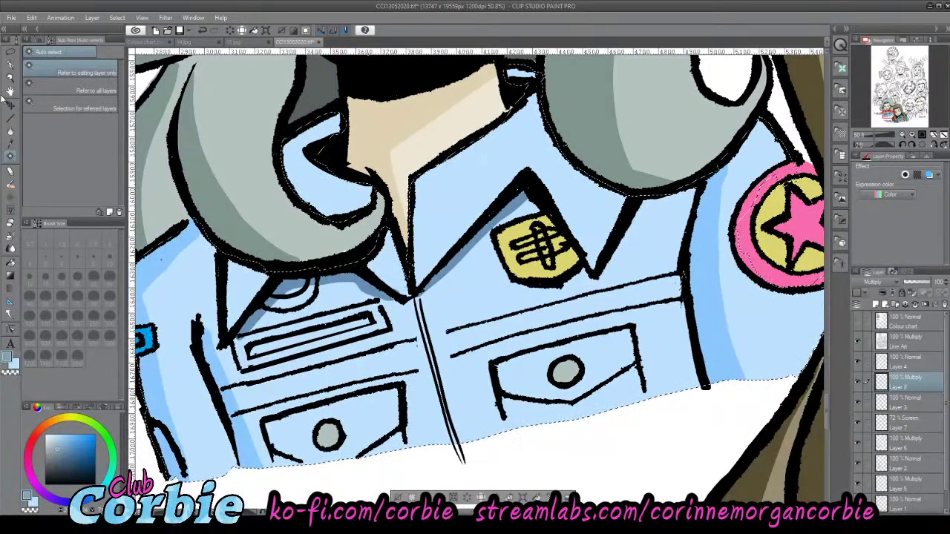
- Paint a grey-blue shadow on the collar beside the hair curl with the G-pen and deselect the uniform area
click(12, 65)
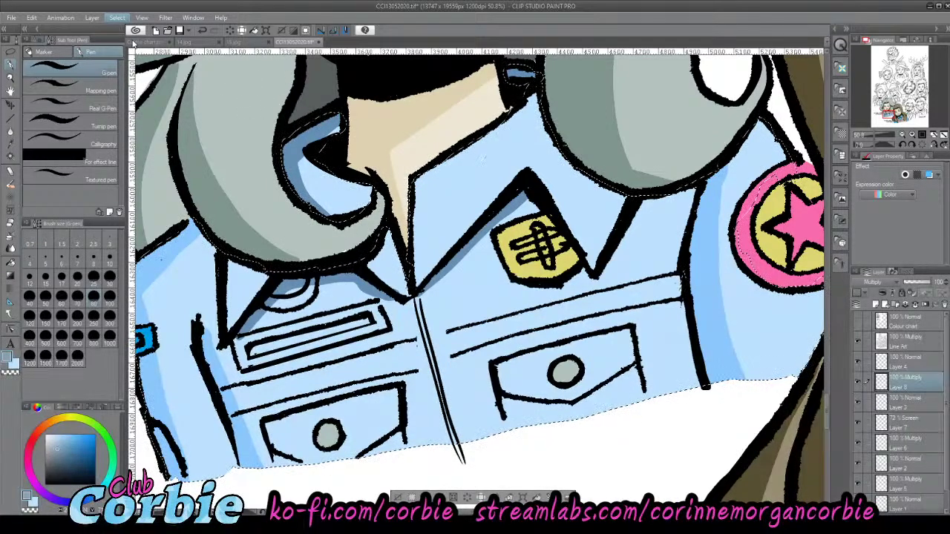
key(ctrl+d)
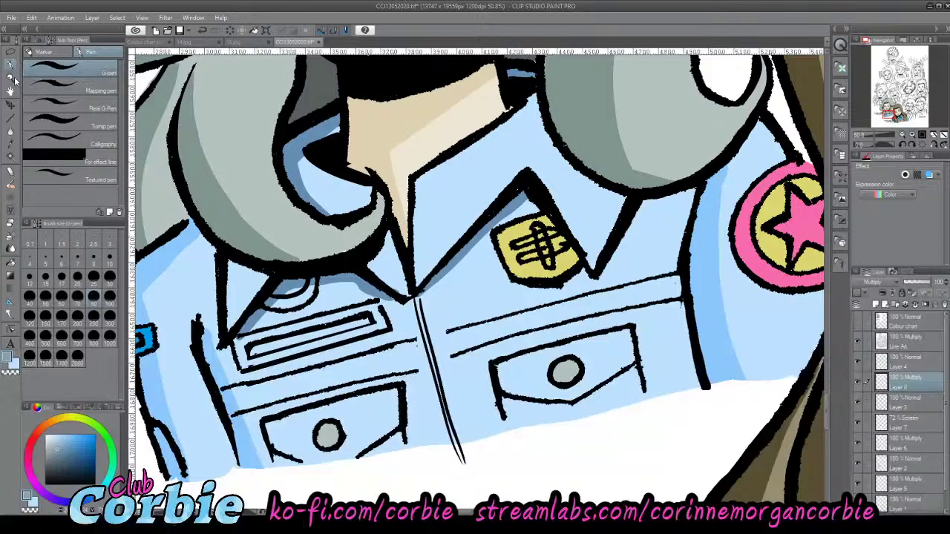
- Examine the coloured grey-haired woman beside the brown-haired character and against the whole character sheet at several magnifications
click(11, 78)
drag(316, 242, 311, 272)
drag(334, 188, 362, 225)
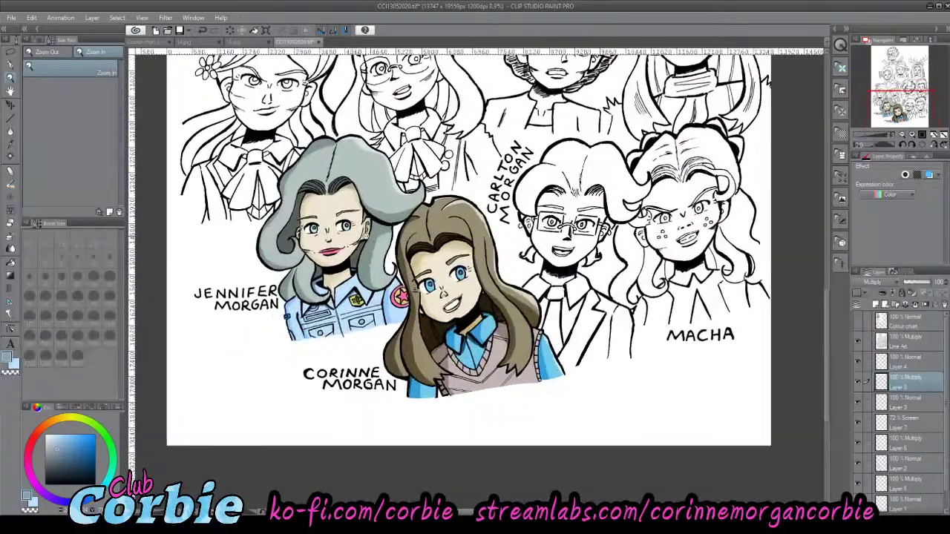
scroll(433, 208, down, 1)
scroll(433, 208, up, 3)
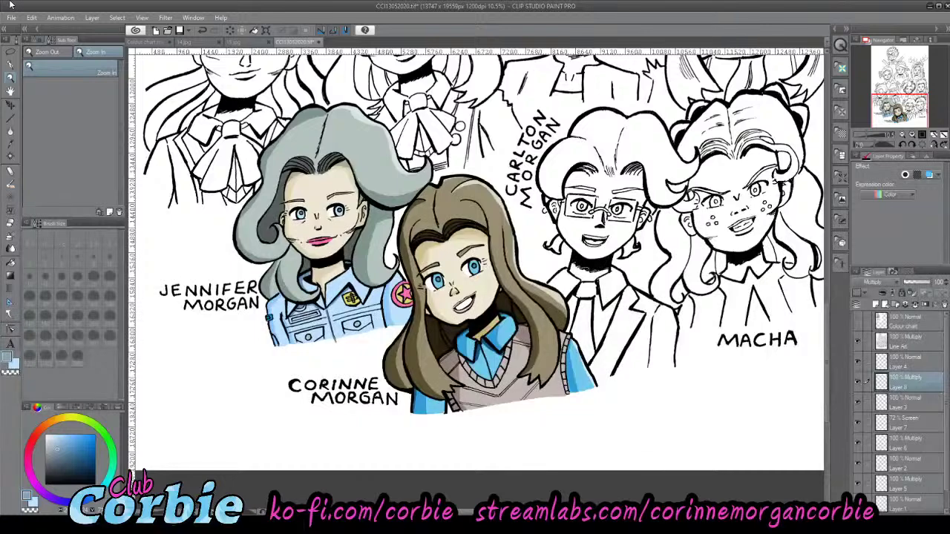
scroll(316, 226, down, 8)
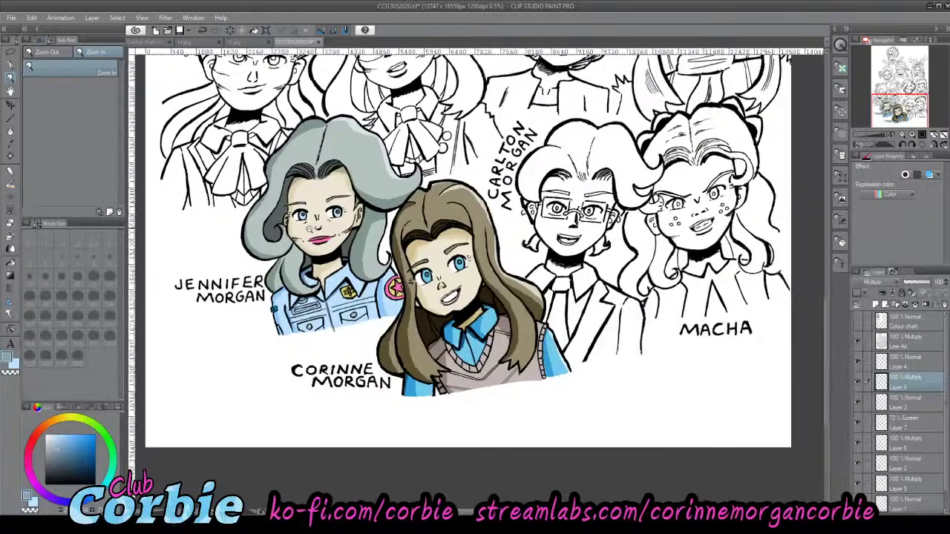
scroll(328, 113, up, 3)
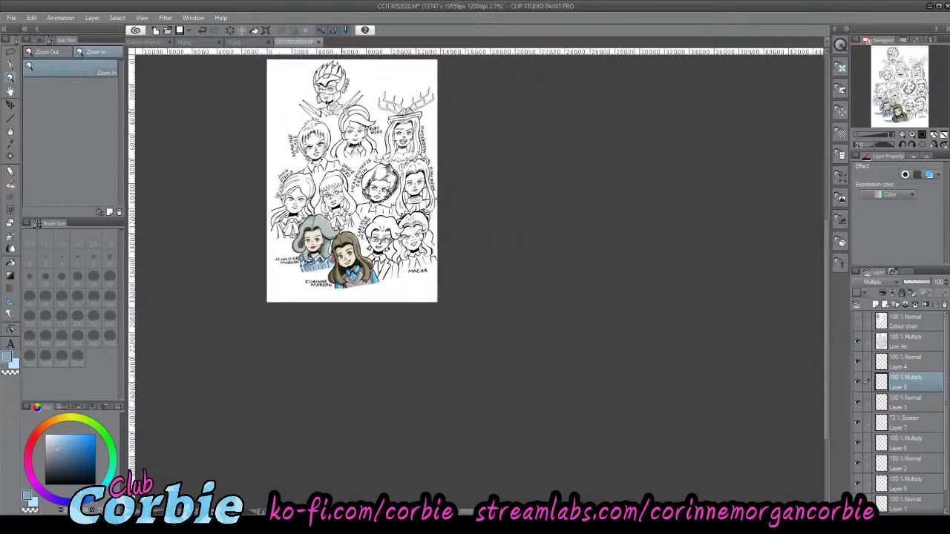
scroll(348, 104, down, 1)
scroll(347, 98, up, 1)
scroll(362, 97, up, 1)
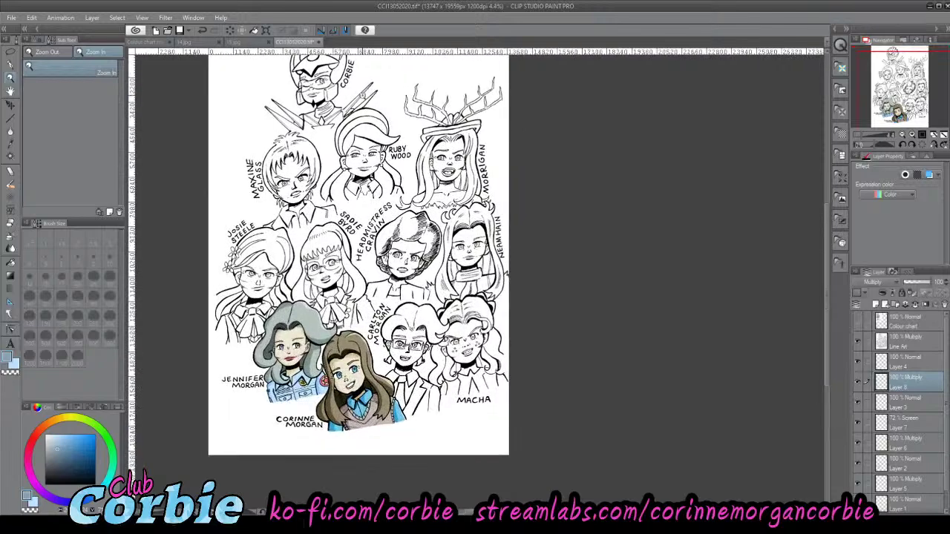
scroll(360, 104, down, 2)
scroll(356, 87, up, 2)
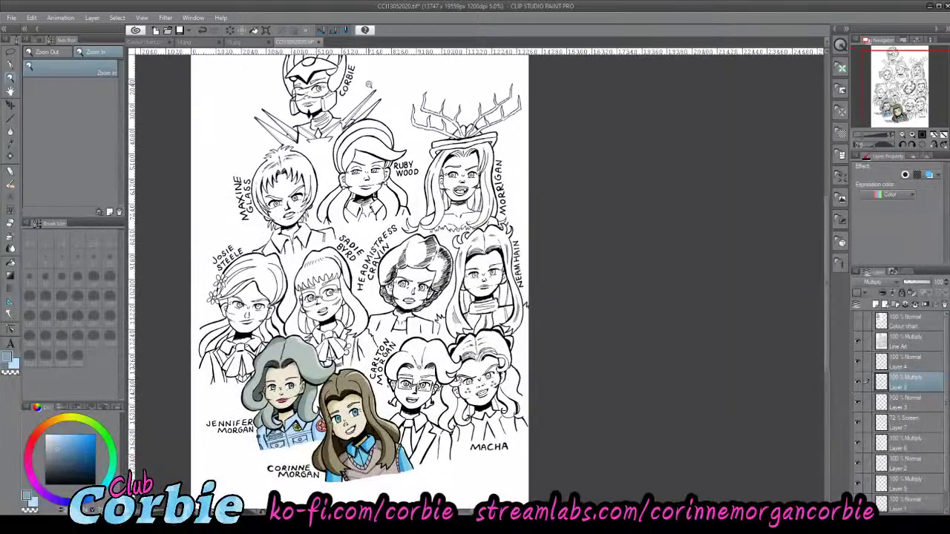